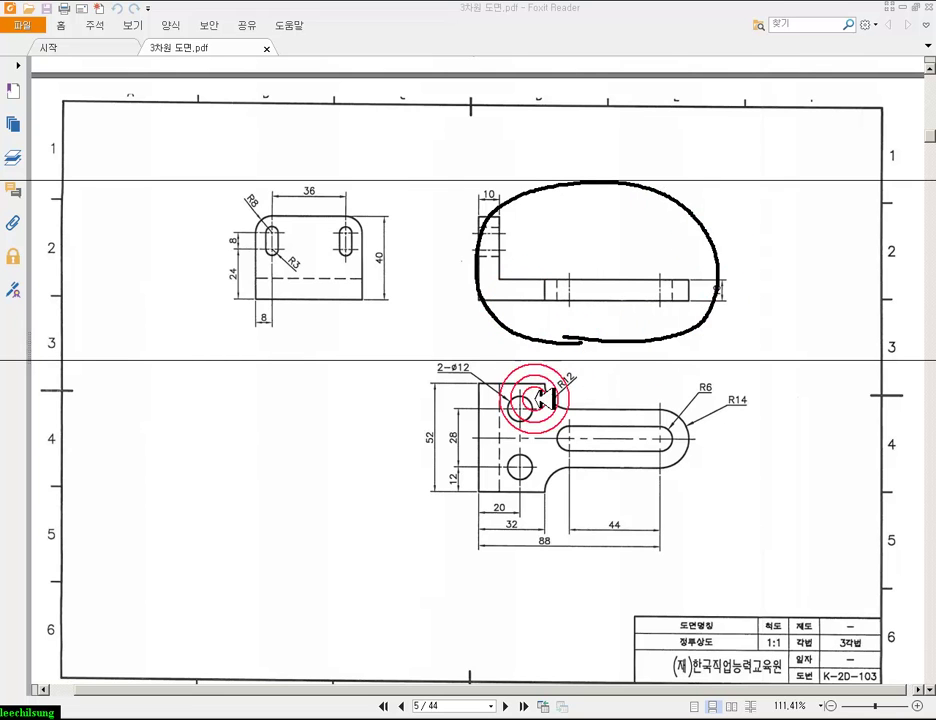
- Mark the 52 mm dimension on the bracket drawing, clear the markings and switch from the PDF to Mastercam
mouse_move(428, 420)
mouse_down()
mouse_move(424, 464)
mouse_move(447, 457)
mouse_move(422, 463)
mouse_up()
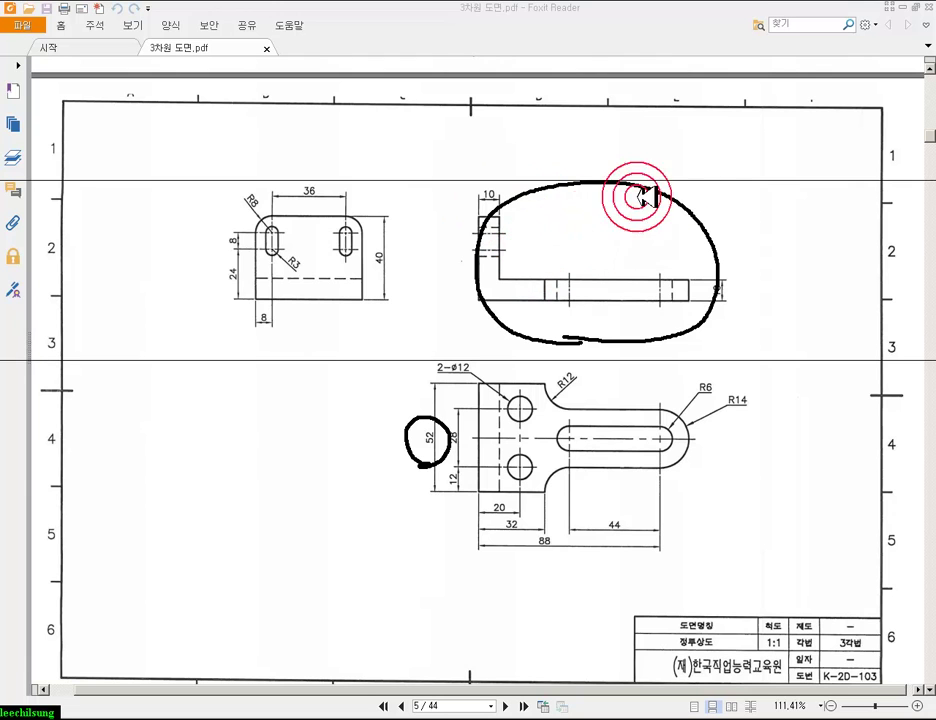
right_click(783, 232)
click(831, 374)
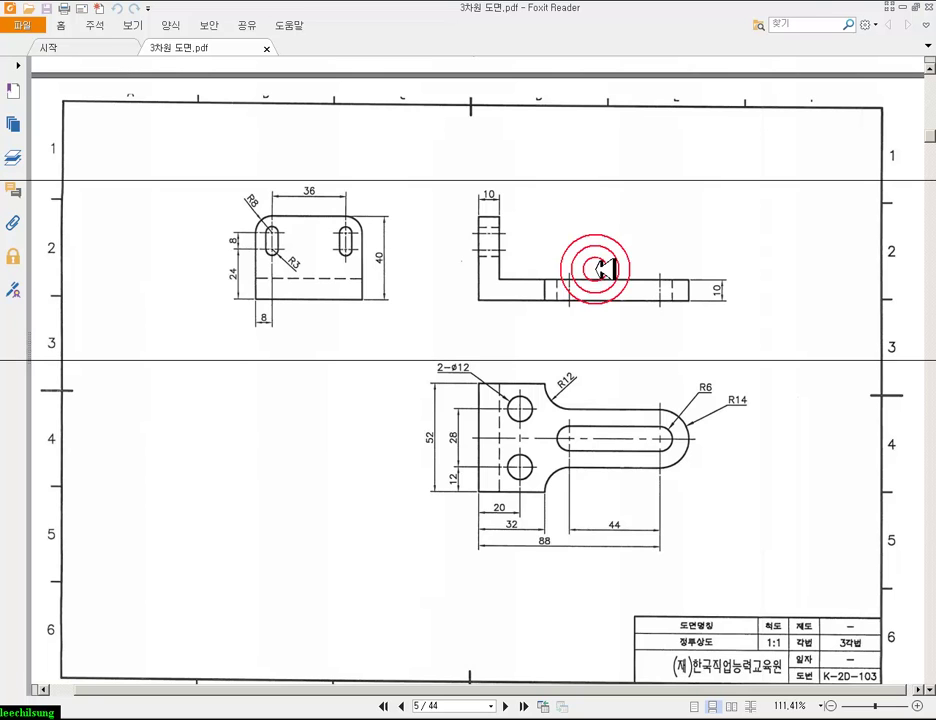
click(898, 7)
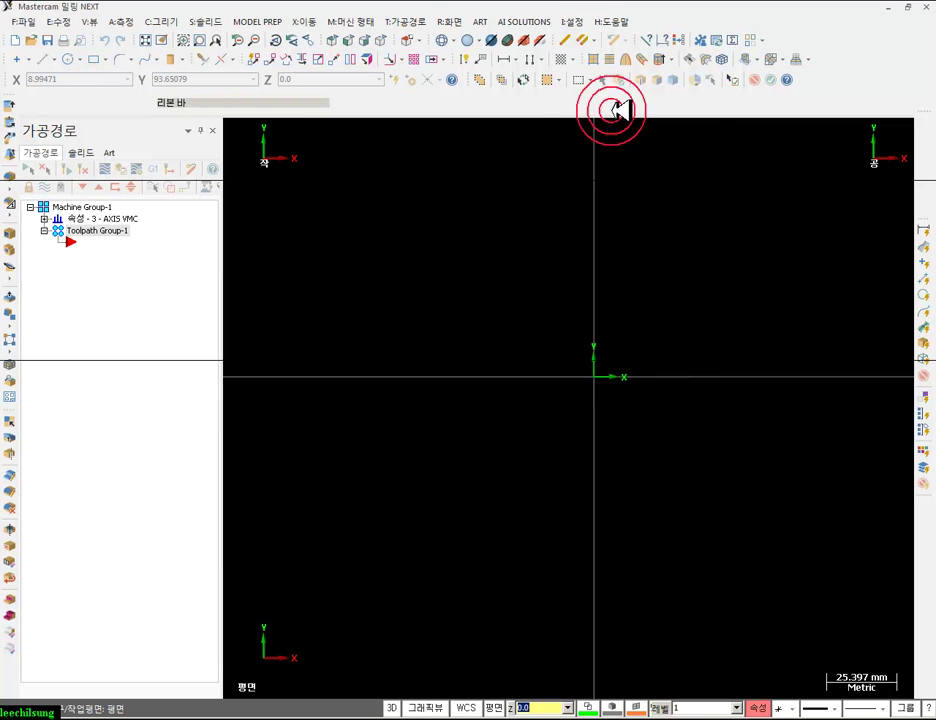
- Choose the metric mcamxm.config file as the startup configuration in the Start/Exit page of the system configuration
click(574, 22)
click(612, 44)
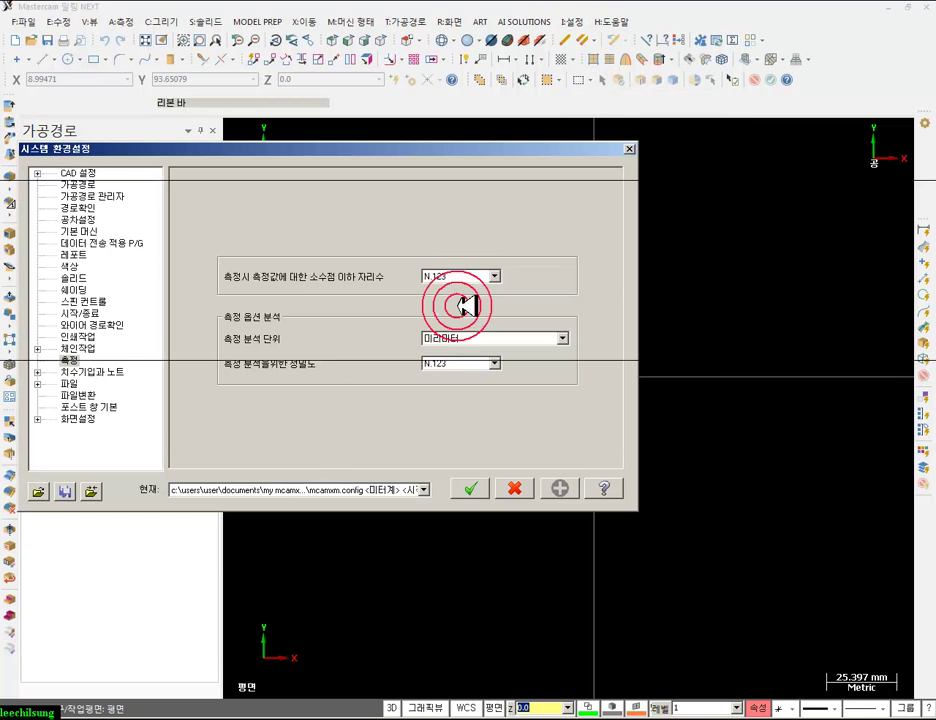
click(97, 314)
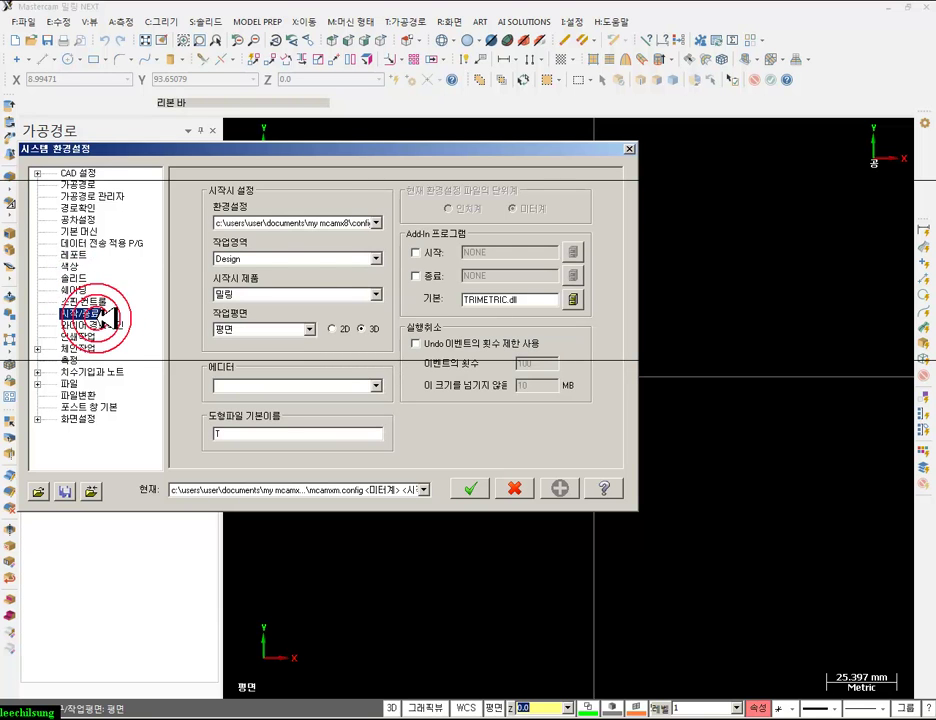
click(313, 222)
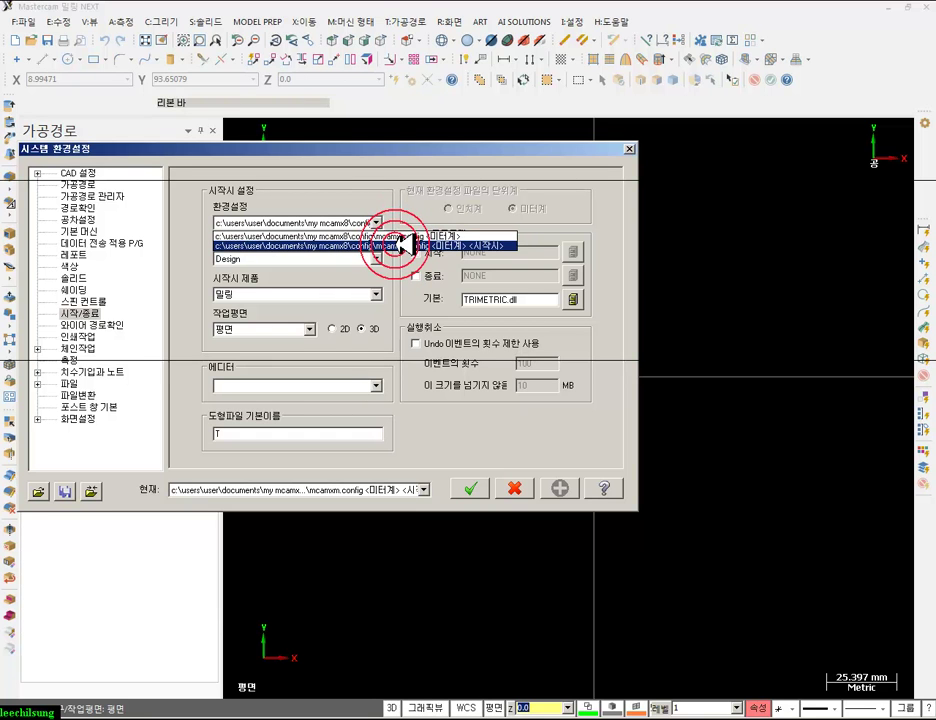
click(400, 244)
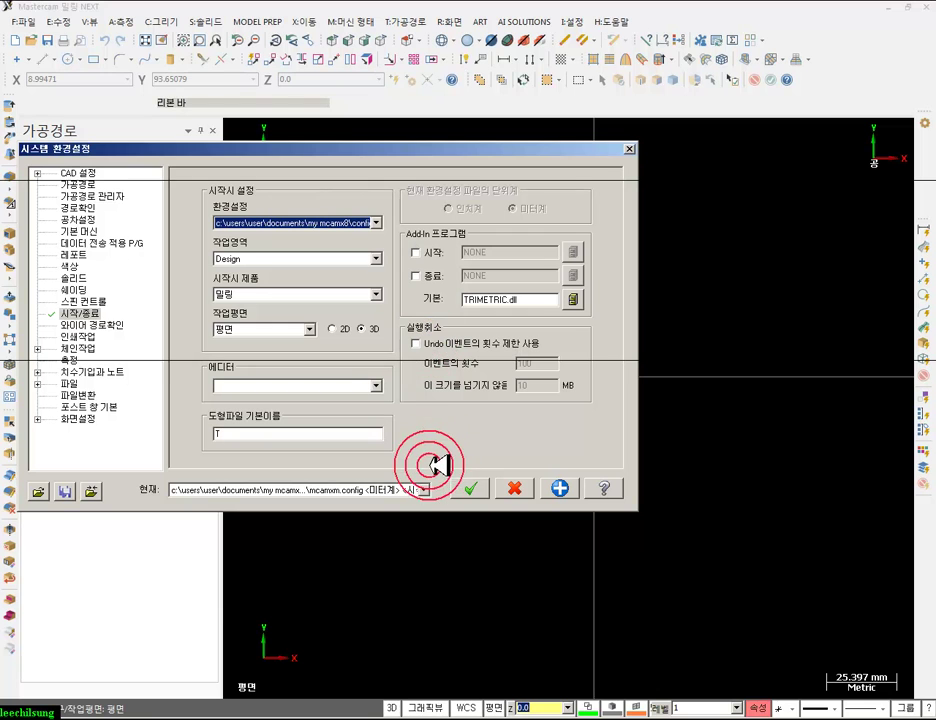
- Mark the current metric mcamxm.config entry on screen in black and red, and close the system configuration without saving
click(245, 712)
mouse_move(305, 505)
mouse_down()
mouse_move(313, 455)
mouse_move(420, 481)
mouse_move(359, 512)
mouse_move(308, 508)
mouse_move(343, 500)
mouse_up()
click(397, 534)
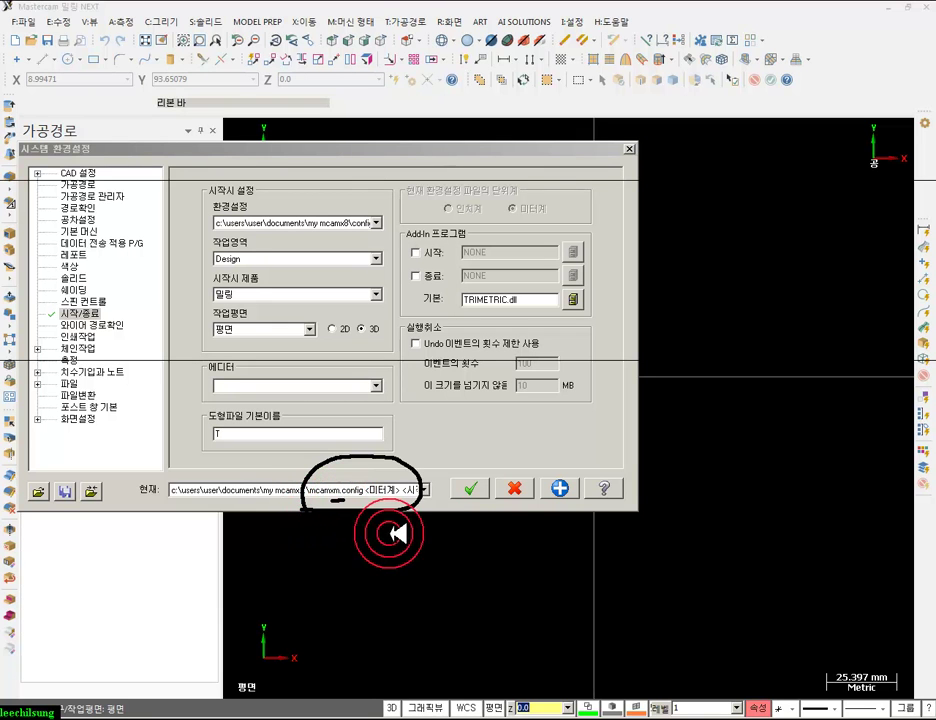
right_click(475, 435)
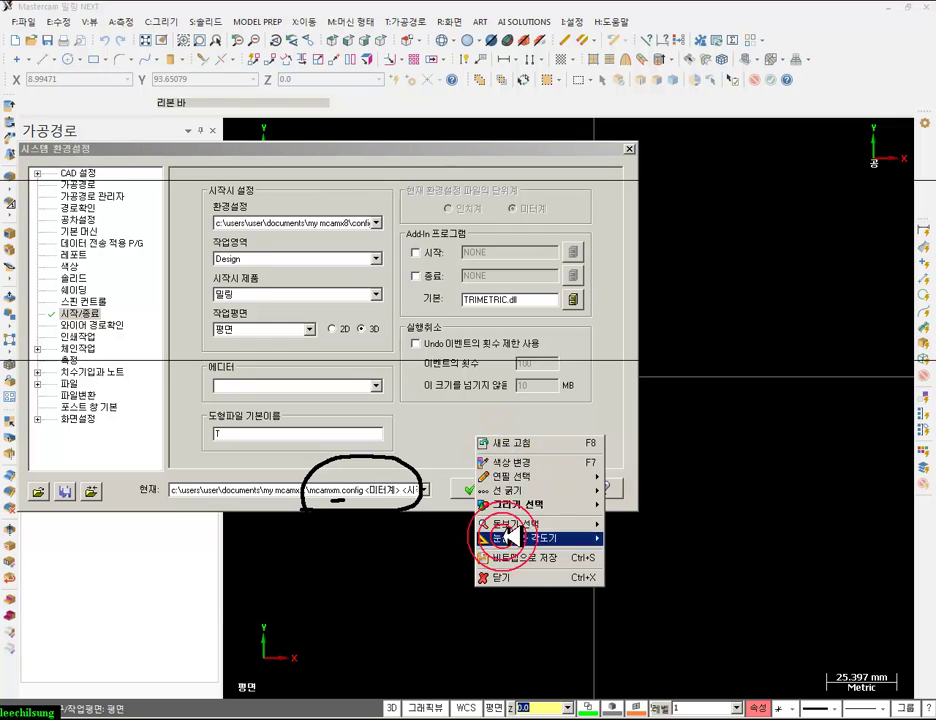
click(505, 463)
click(418, 257)
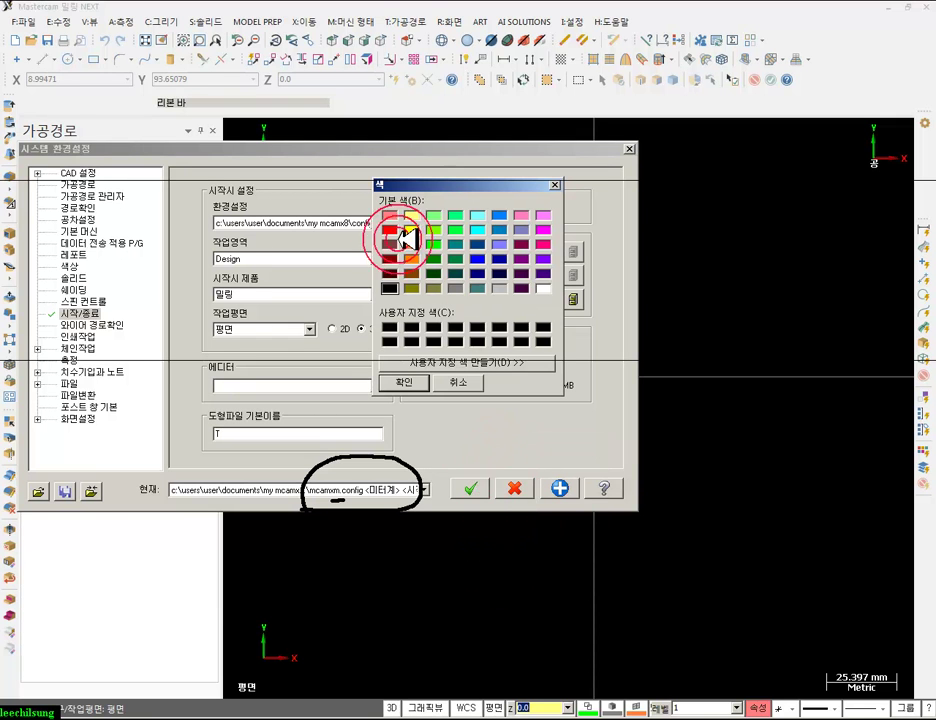
click(405, 382)
click(458, 446)
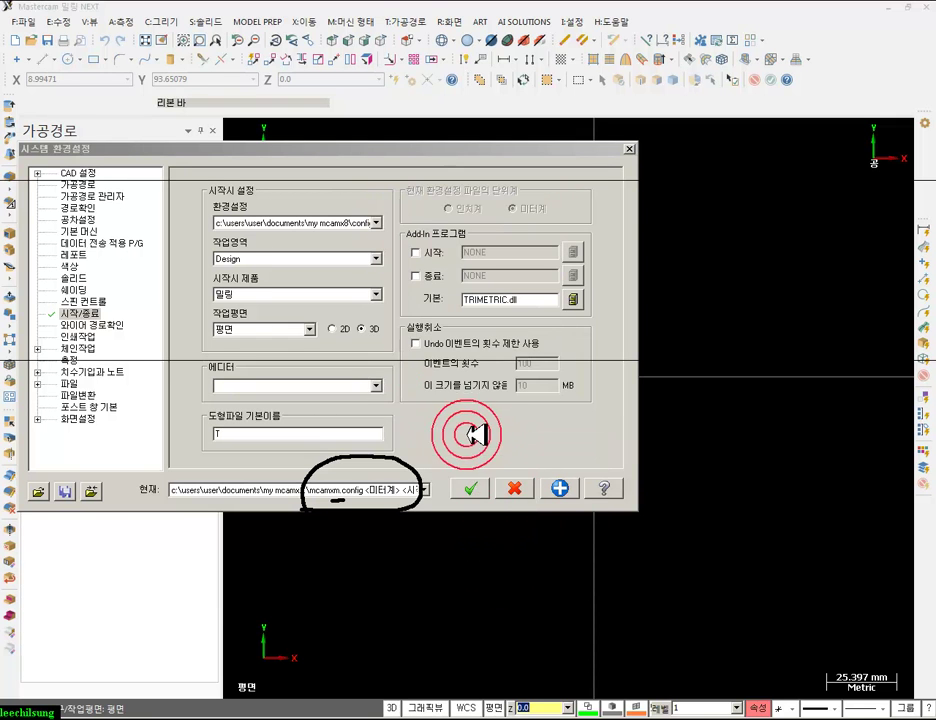
mouse_move(349, 514)
mouse_down()
mouse_move(334, 477)
mouse_move(346, 500)
mouse_up()
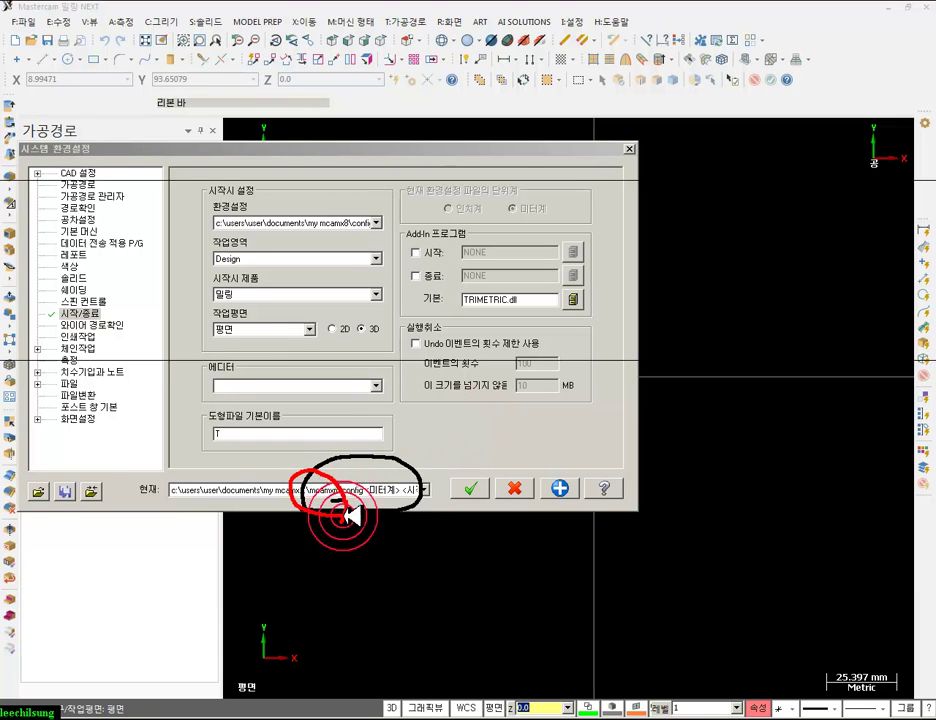
right_click(470, 422)
click(528, 592)
click(522, 489)
click(470, 283)
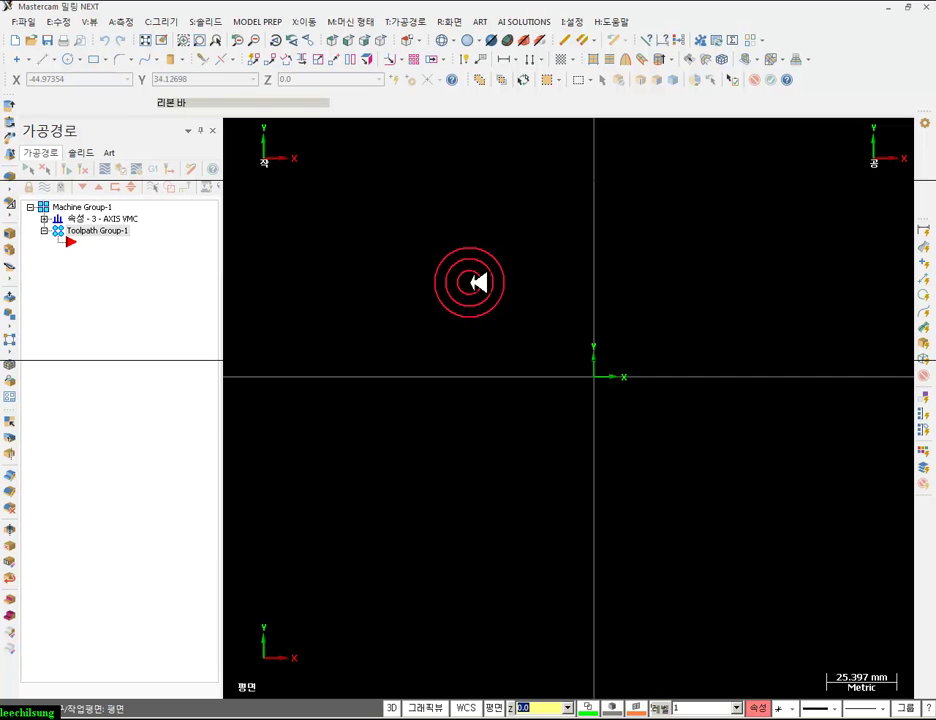
- Display the isometric view and set the working plane to Front (WCS)
click(381, 40)
scroll(413, 293, down, 4)
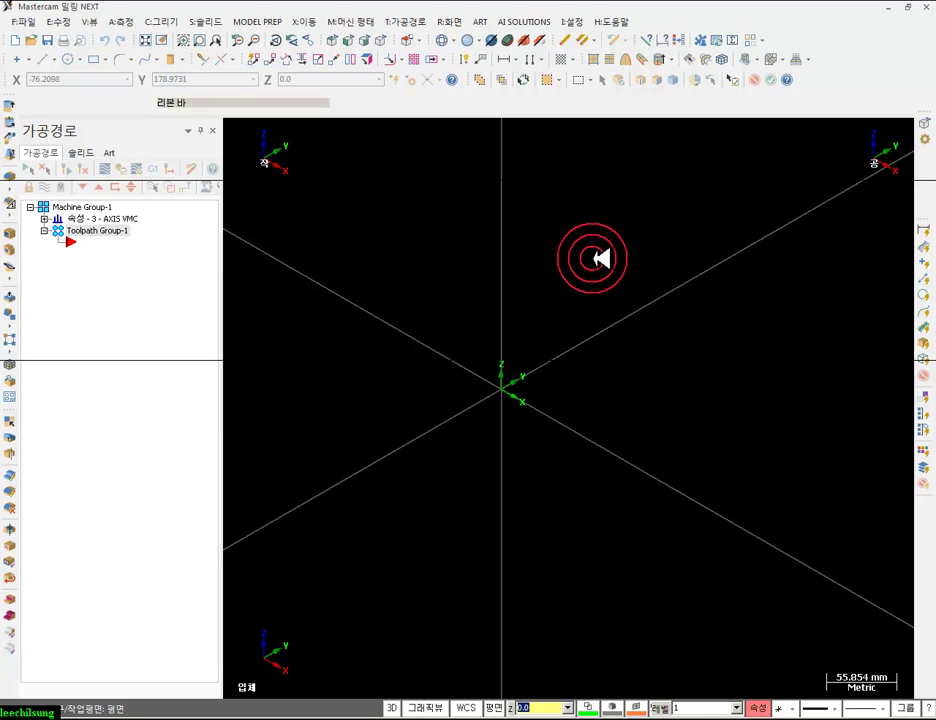
mouse_move(410, 46)
mouse_down()
mouse_move(397, 29)
mouse_move(432, 25)
mouse_move(424, 52)
mouse_move(310, 53)
mouse_move(360, 47)
mouse_up()
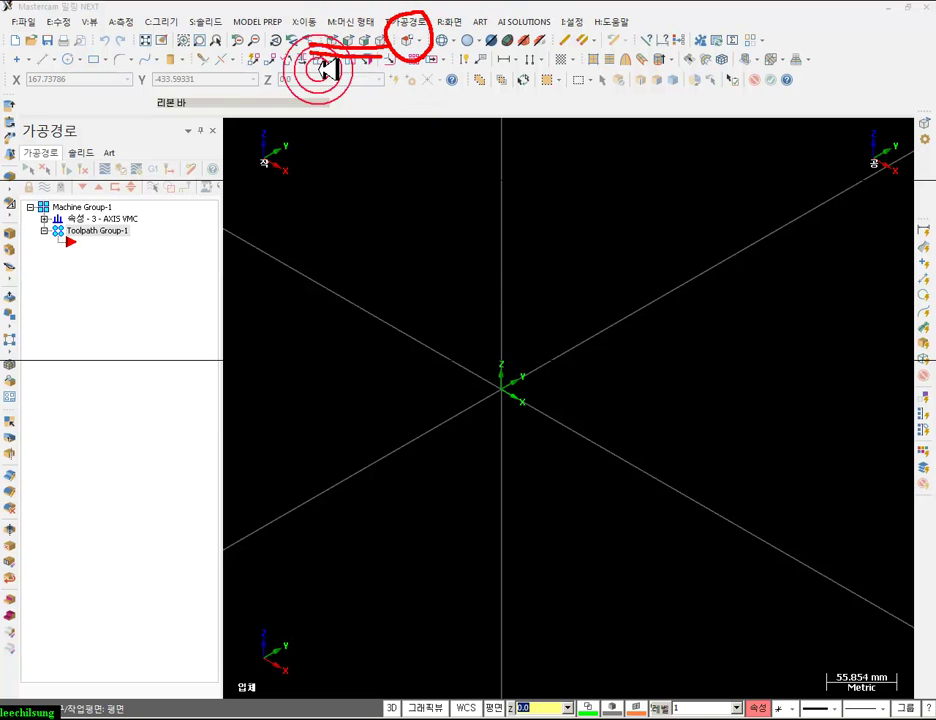
right_click(345, 121)
click(365, 268)
click(358, 40)
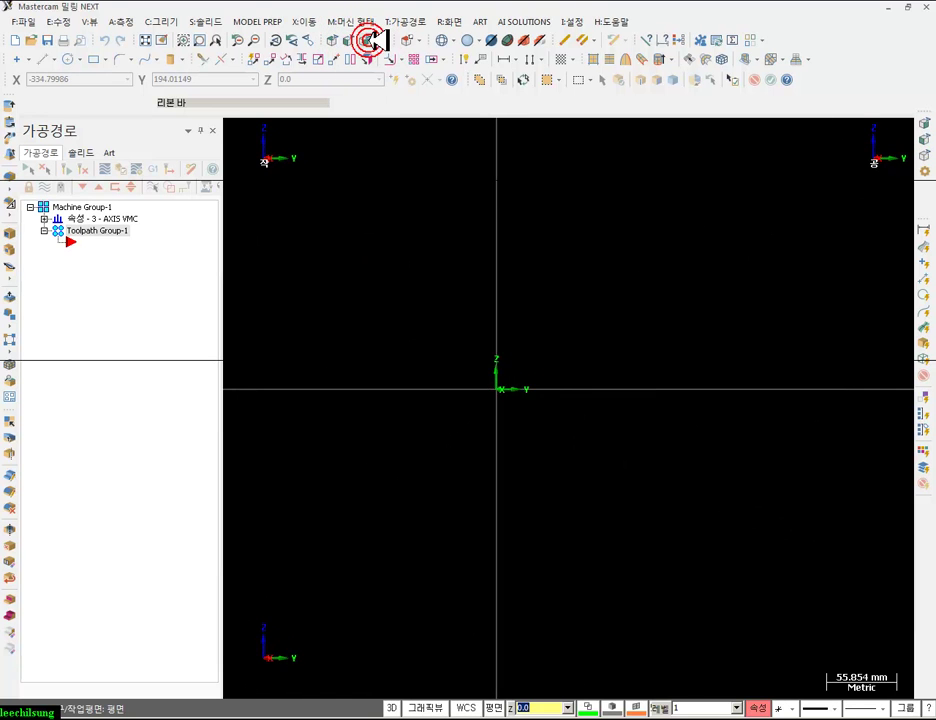
click(380, 40)
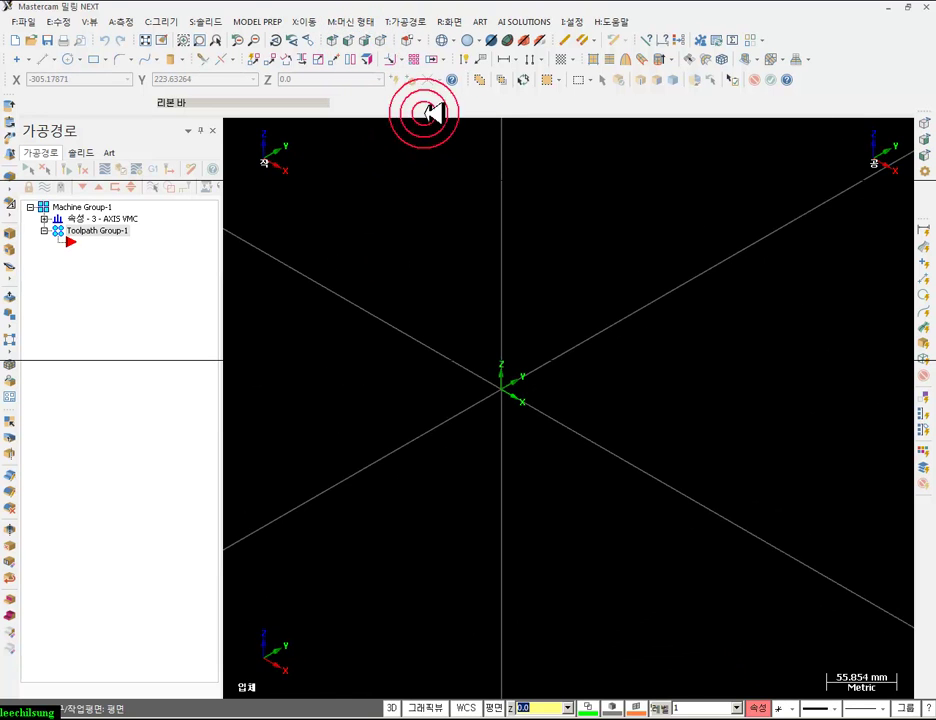
click(420, 40)
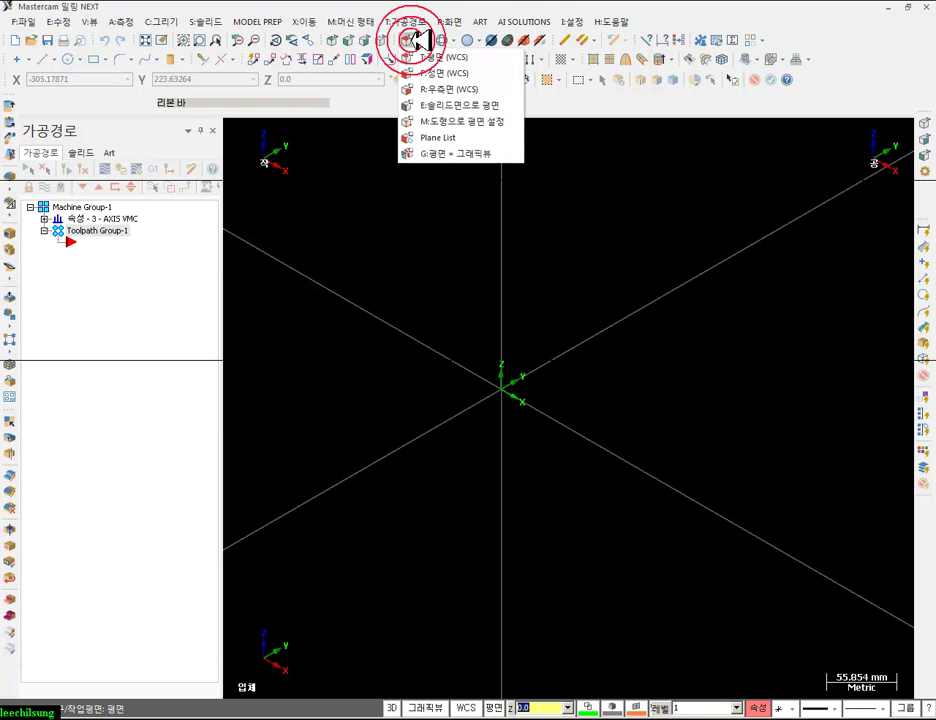
click(441, 73)
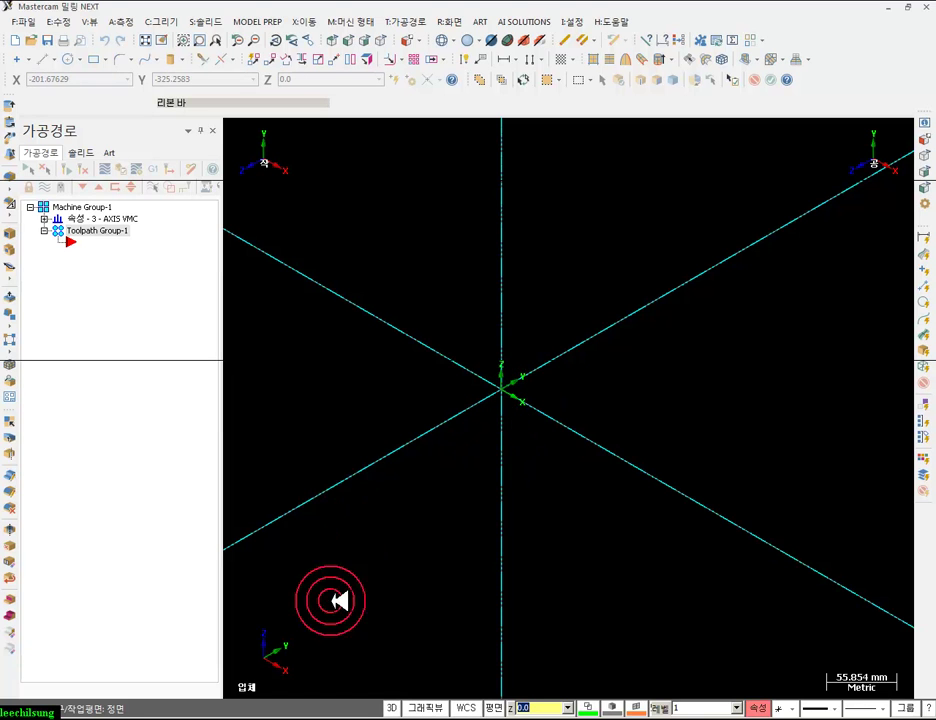
- Mark the Z axis of the working-plane indicator on screen, clear the markings and switch the graphics view to front
right_click(208, 717)
click(250, 187)
drag(233, 190, 230, 400)
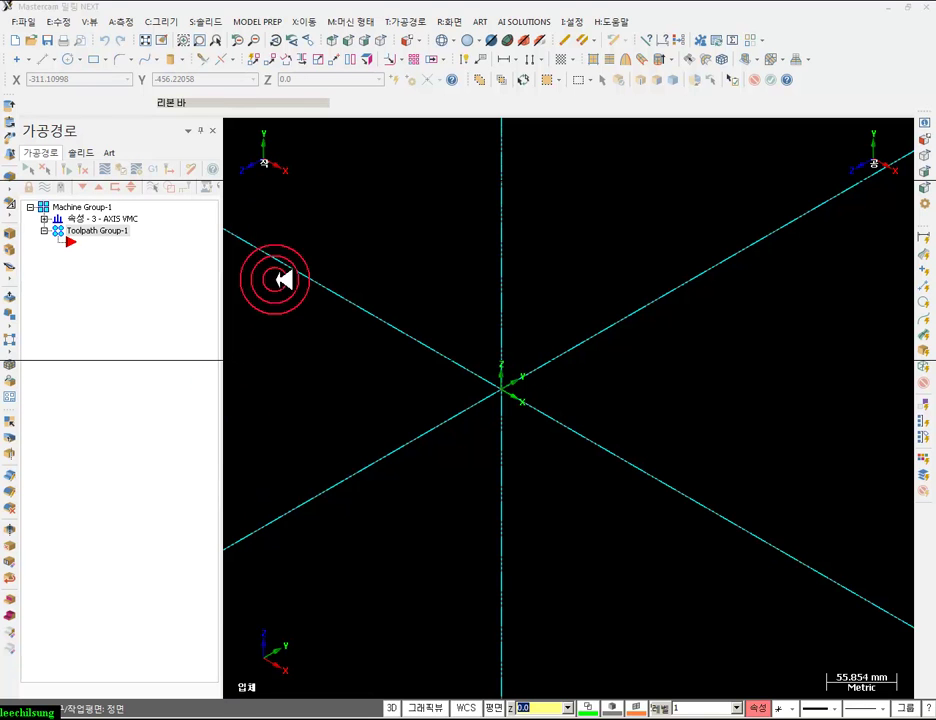
mouse_move(236, 192)
mouse_down()
mouse_move(244, 146)
mouse_move(241, 220)
mouse_up()
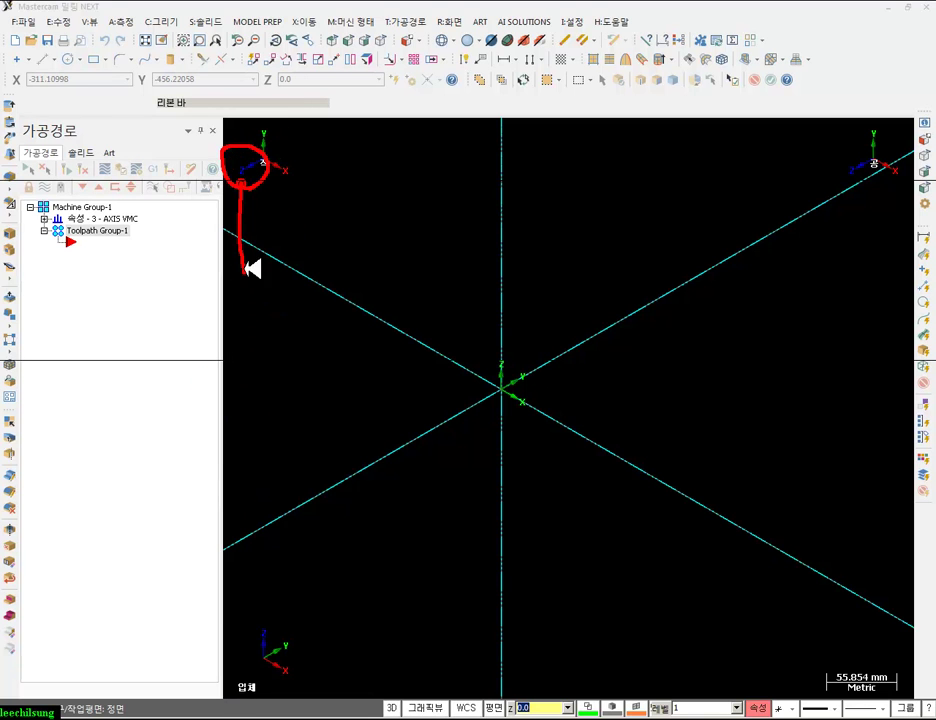
drag(251, 268, 291, 312)
drag(296, 256, 312, 285)
mouse_move(351, 331)
mouse_down()
mouse_move(307, 359)
mouse_move(368, 328)
mouse_move(320, 355)
mouse_up()
right_click(331, 388)
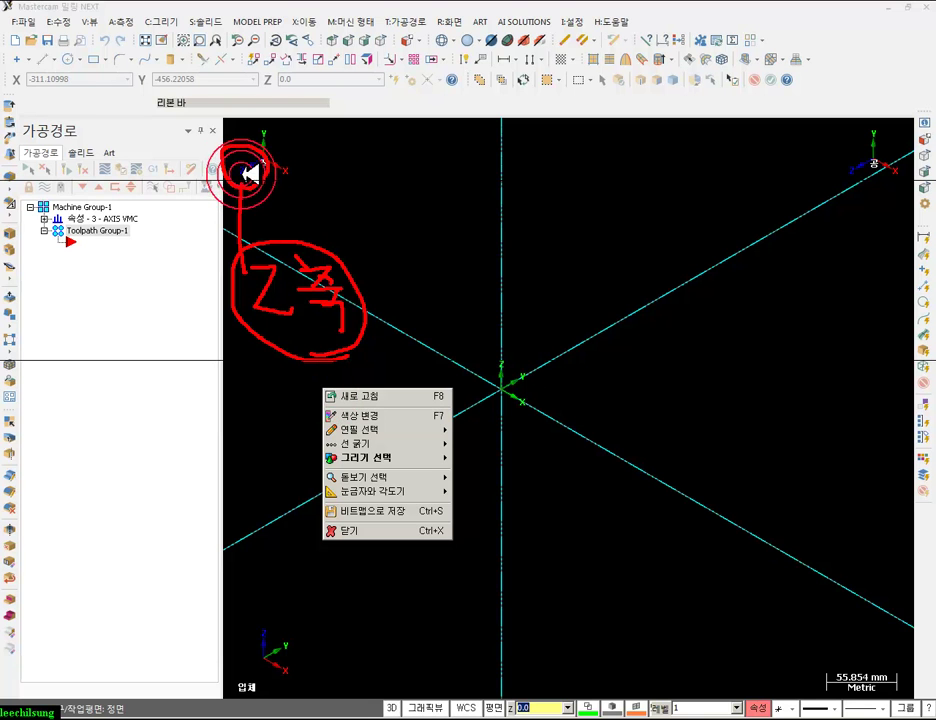
click(355, 533)
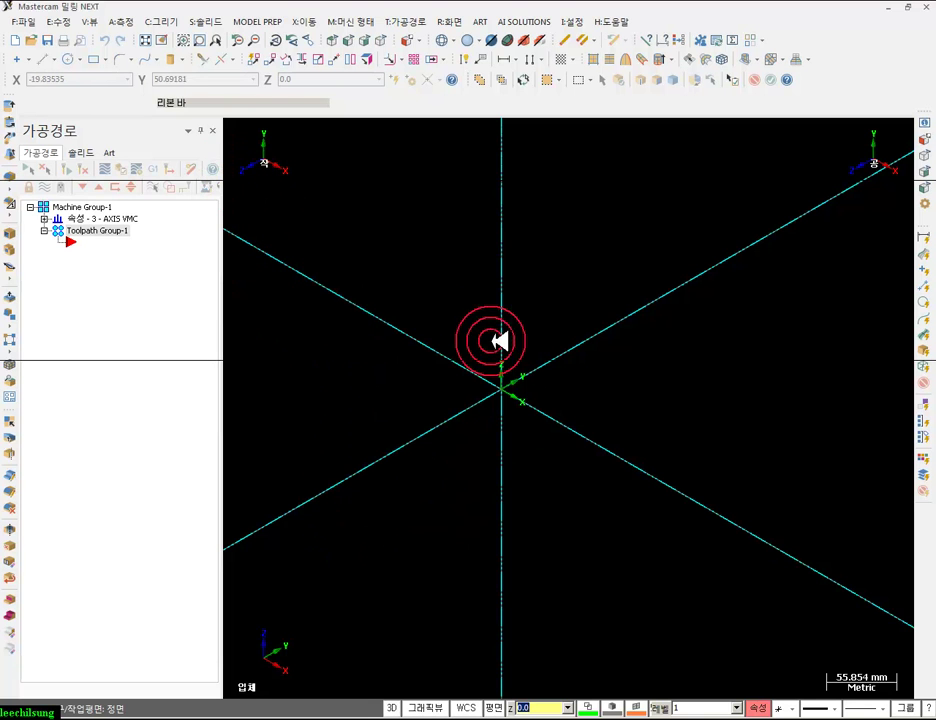
click(354, 37)
click(500, 257)
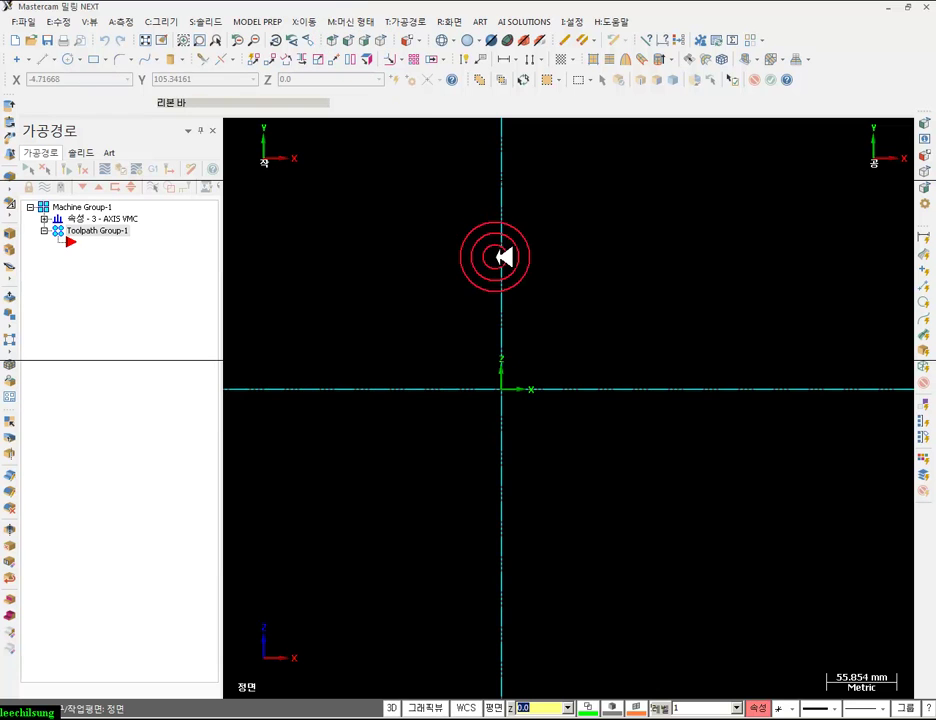
click(93, 59)
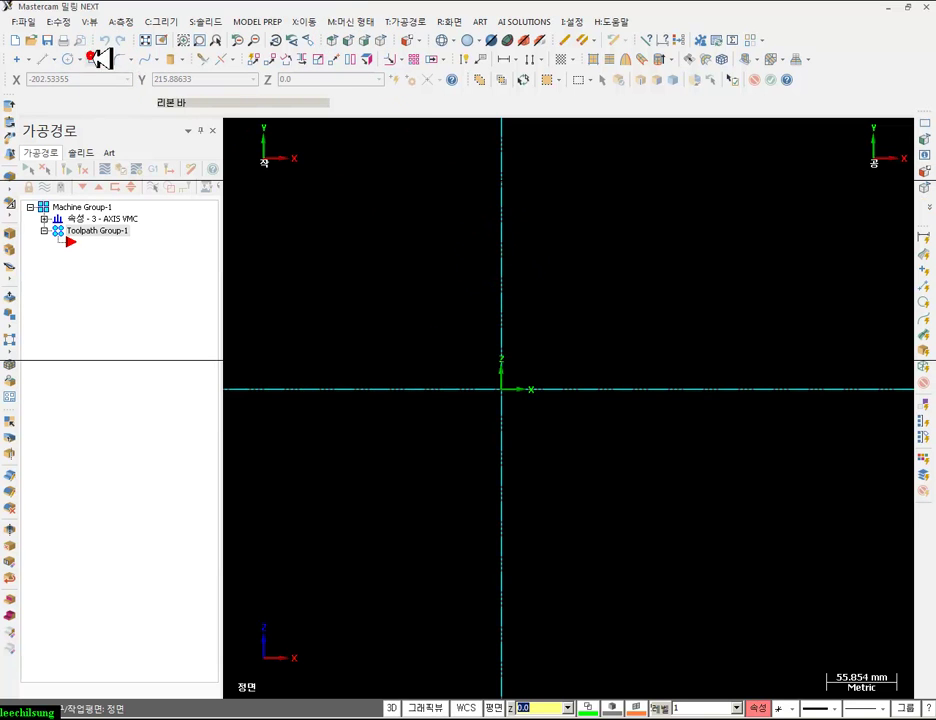
click(502, 352)
click(501, 388)
click(847, 247)
click(512, 152)
click(668, 103)
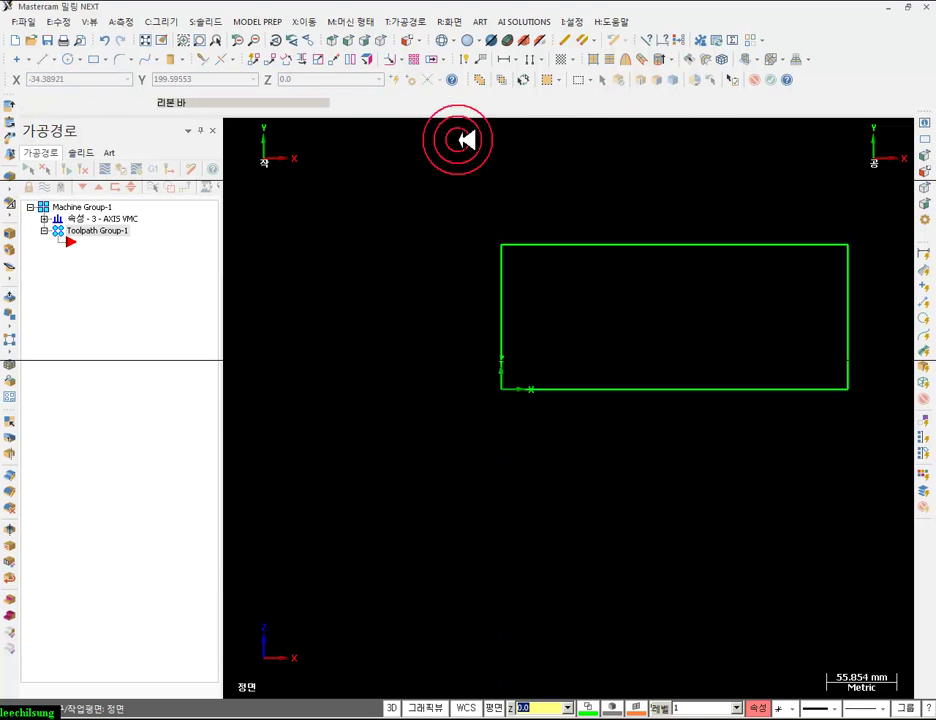
click(468, 59)
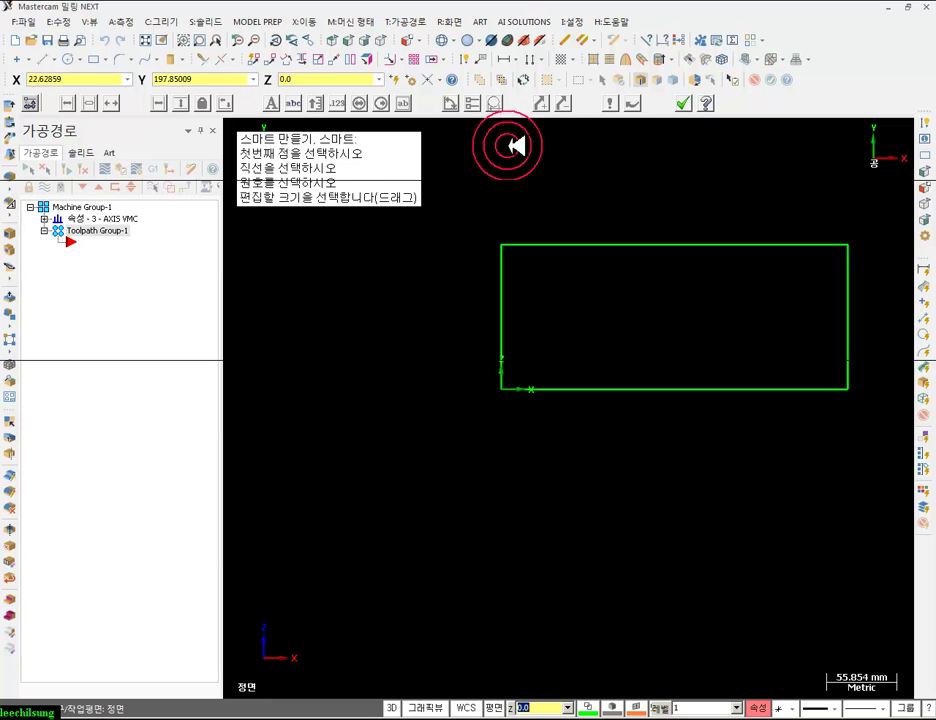
click(678, 103)
scroll(407, 372, down, 3)
drag(412, 251, 713, 426)
key(Delete)
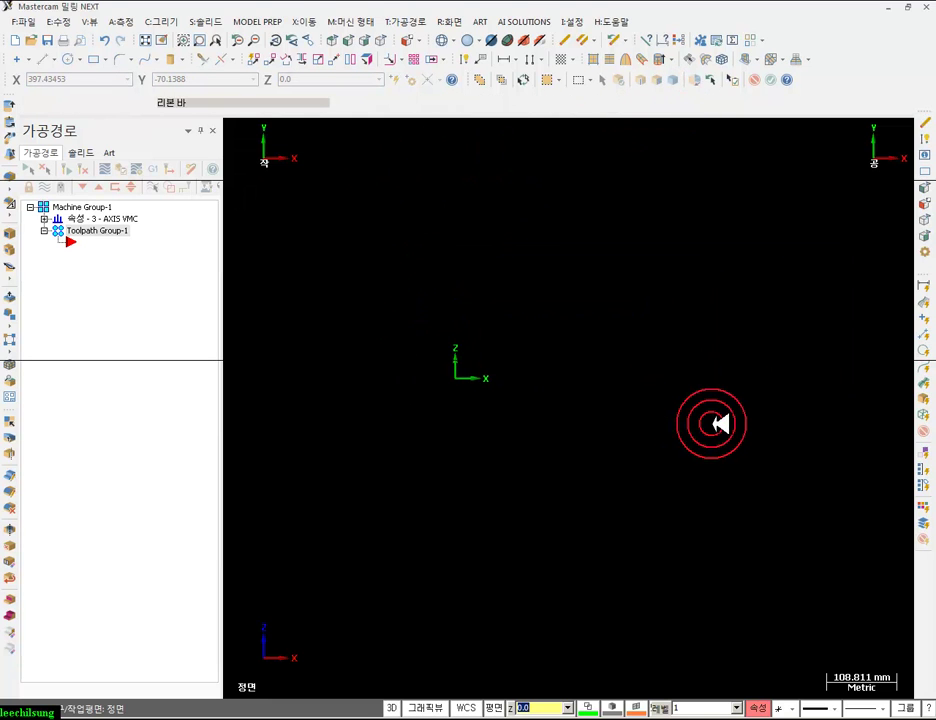
- Draw a rectangle from the origin on the front plane, with a width of 88+14 (102) mm and a height of 40 mm
click(310, 57)
click(93, 59)
click(458, 378)
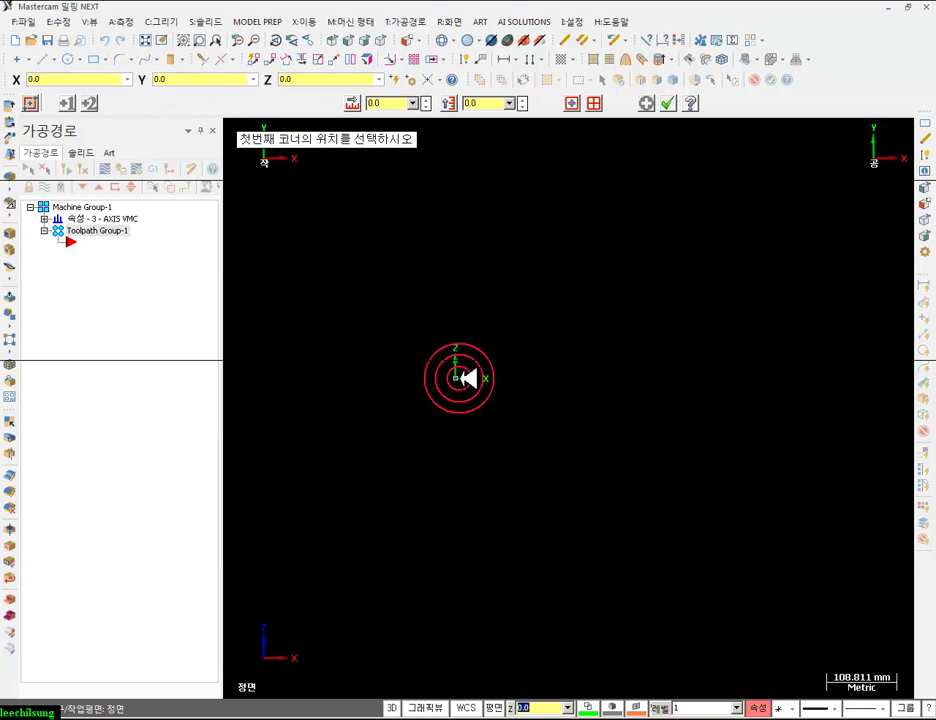
click(777, 266)
click(392, 104)
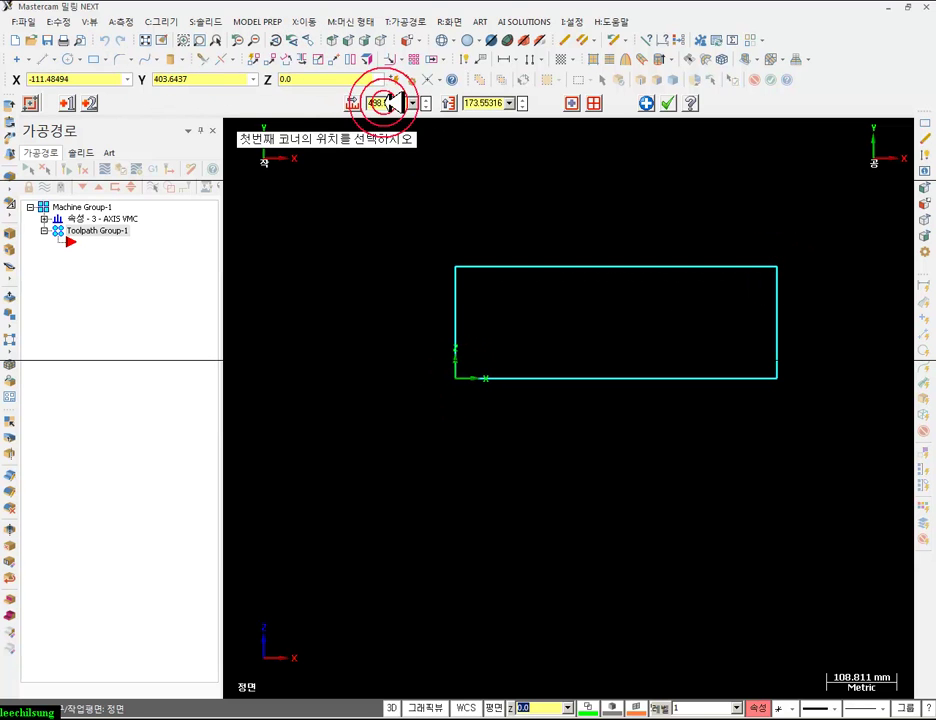
double_click(394, 103)
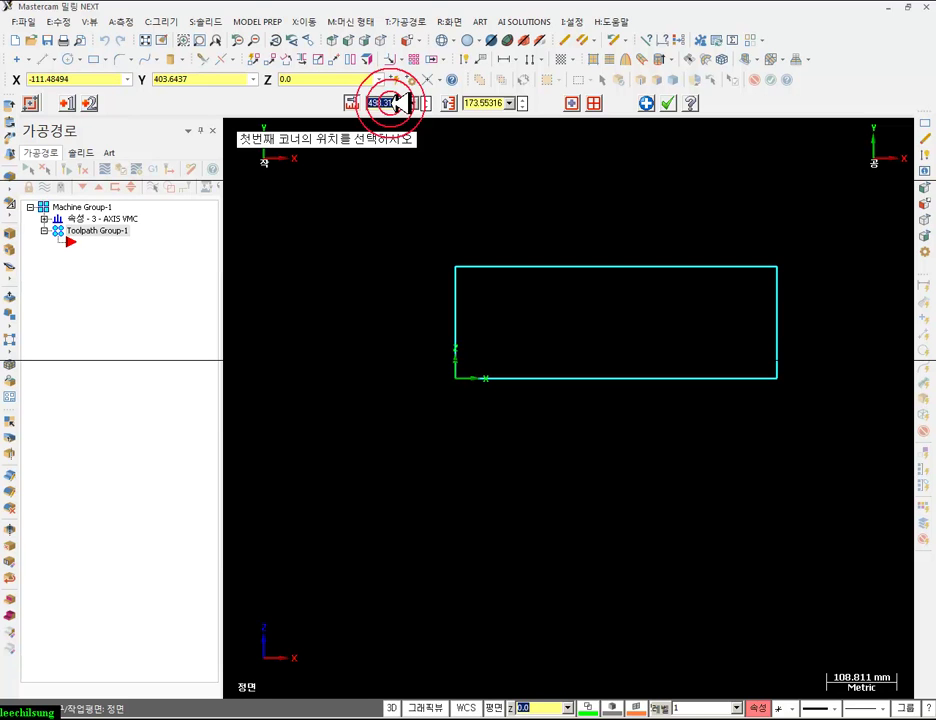
text(88+14)
key(Return)
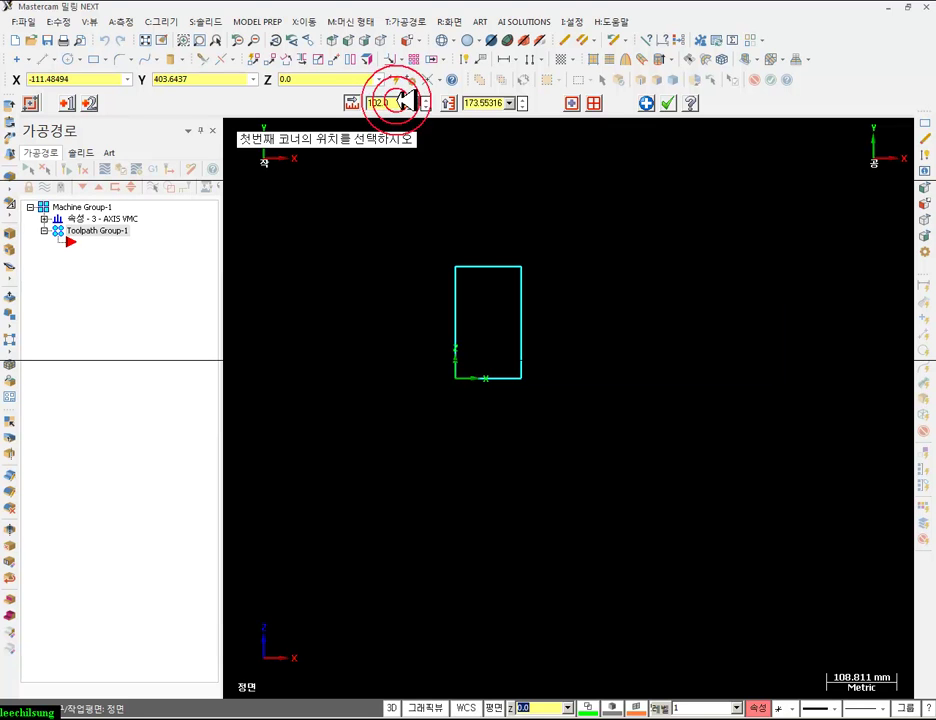
click(488, 104)
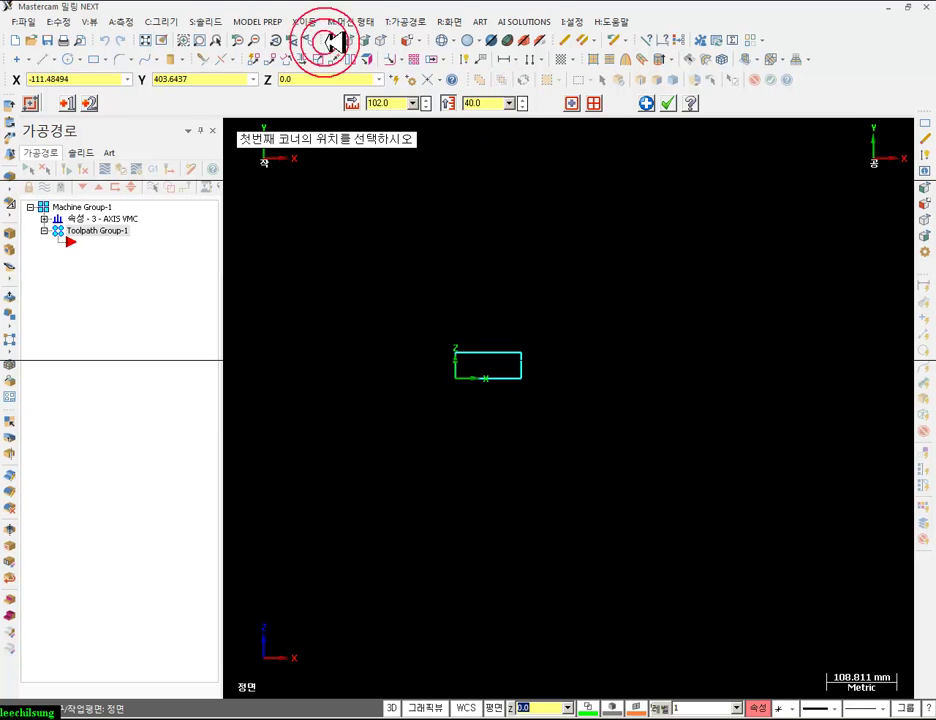
click(146, 40)
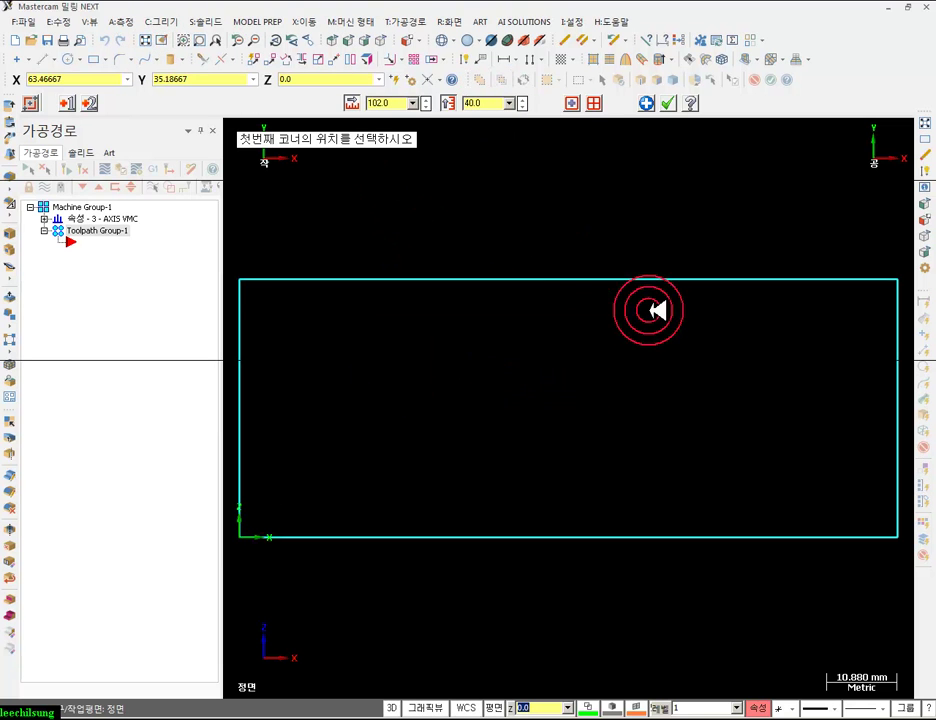
scroll(622, 290, down, 2)
click(668, 103)
- Add a vertical smart dimension to the rectangle's left edge, placed outside the profile
click(470, 60)
click(392, 318)
click(340, 372)
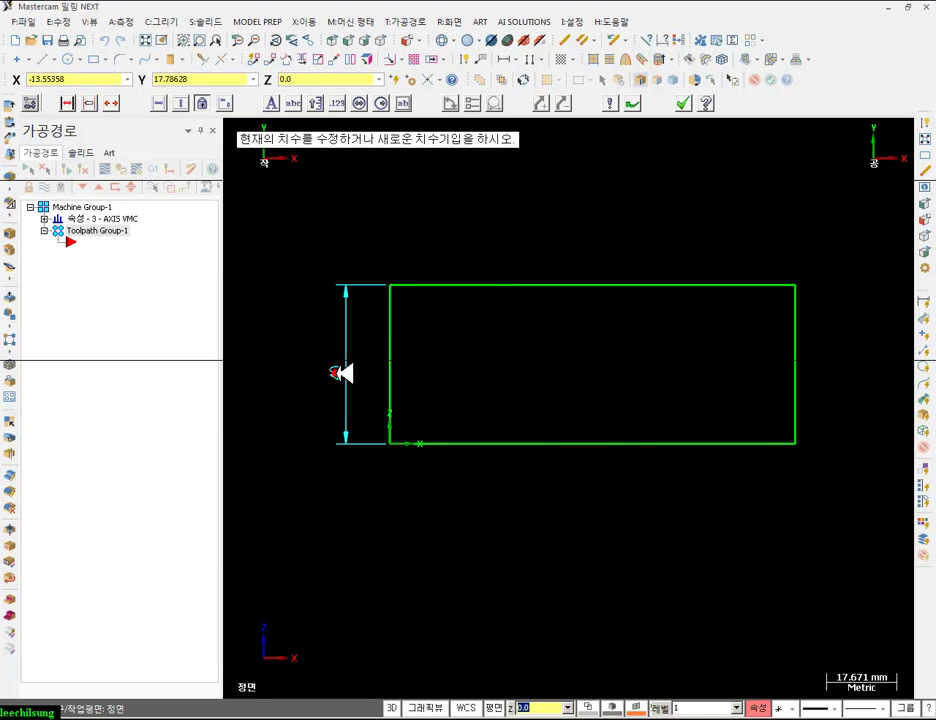
- Add a horizontal smart dimension to the rectangle's bottom edge, place it below the profile and finish dimensioning
click(754, 443)
click(710, 484)
click(683, 103)
click(786, 191)
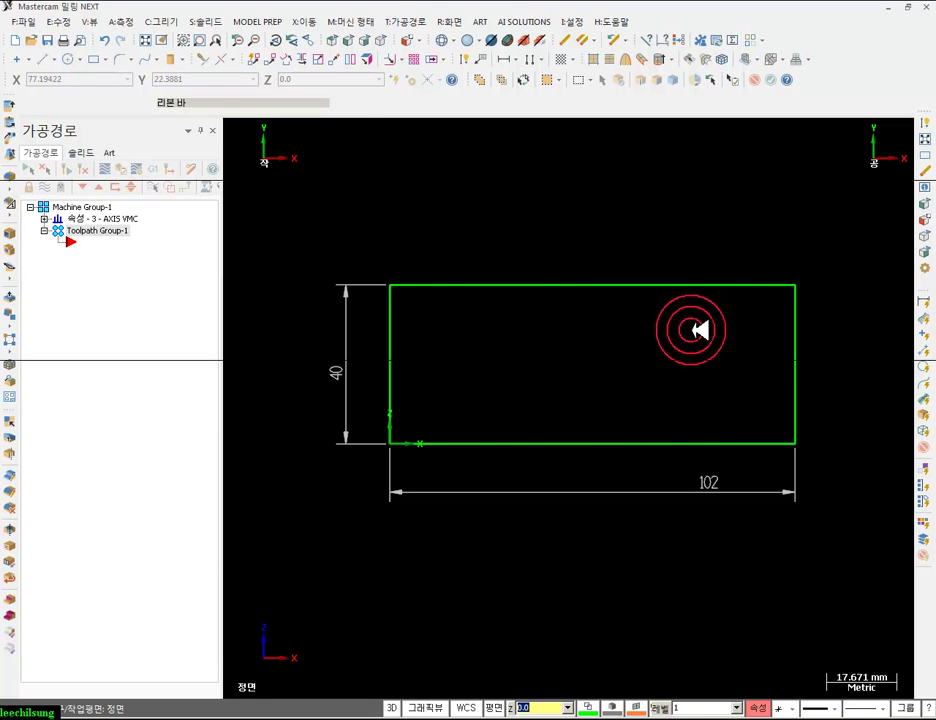
click(388, 40)
scroll(528, 434, up, 5)
scroll(560, 375, up, 1)
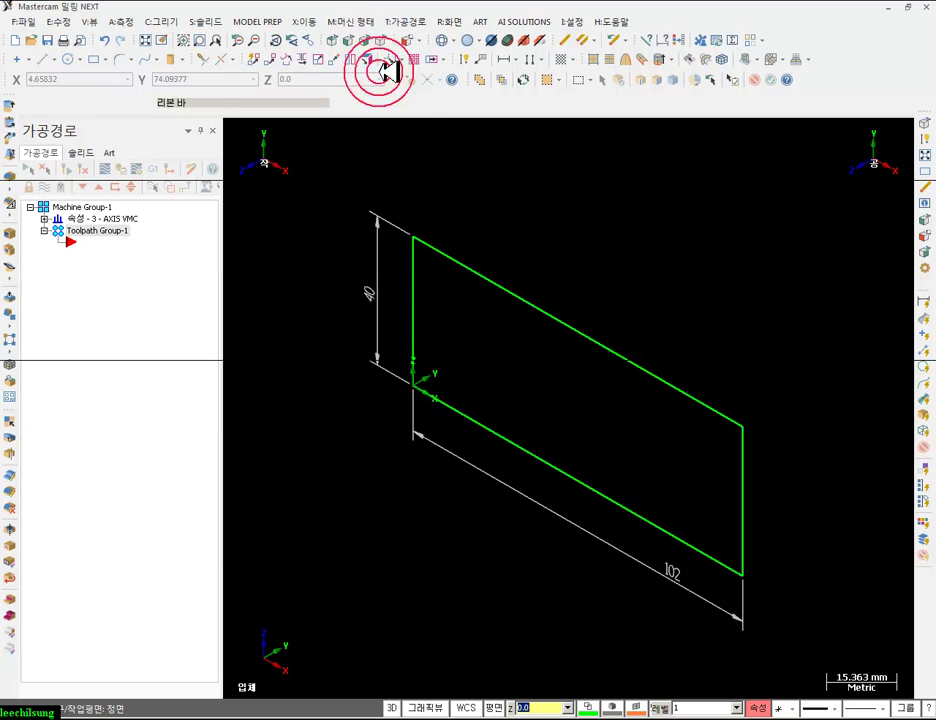
click(348, 40)
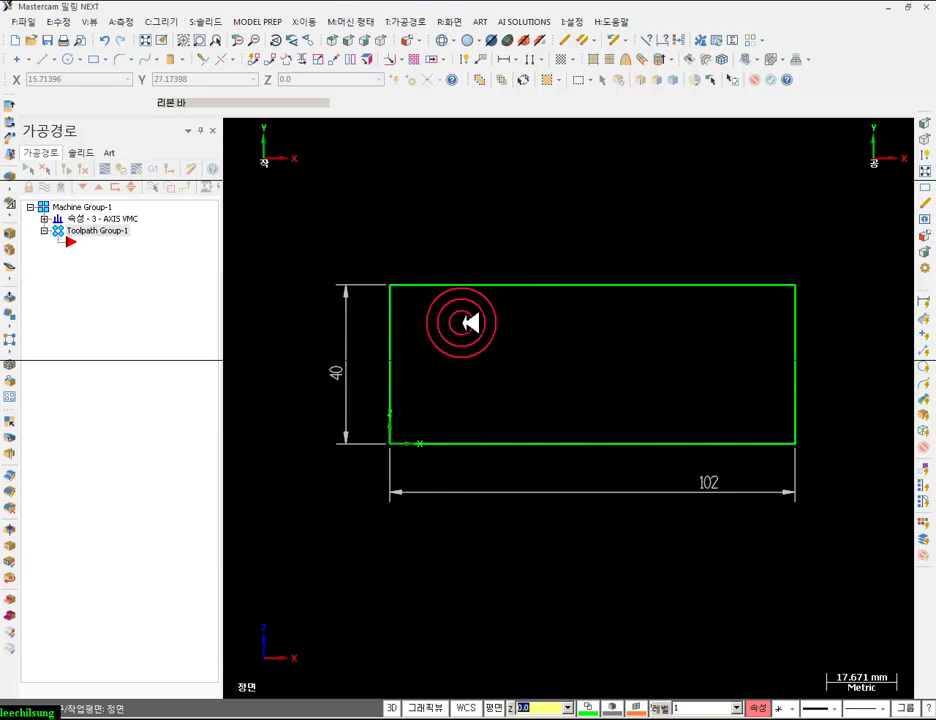
- Offset the partial chain of the rectangle's left and bottom edges inward by 10 mm as a copy with the contour offset
click(400, 58)
click(401, 62)
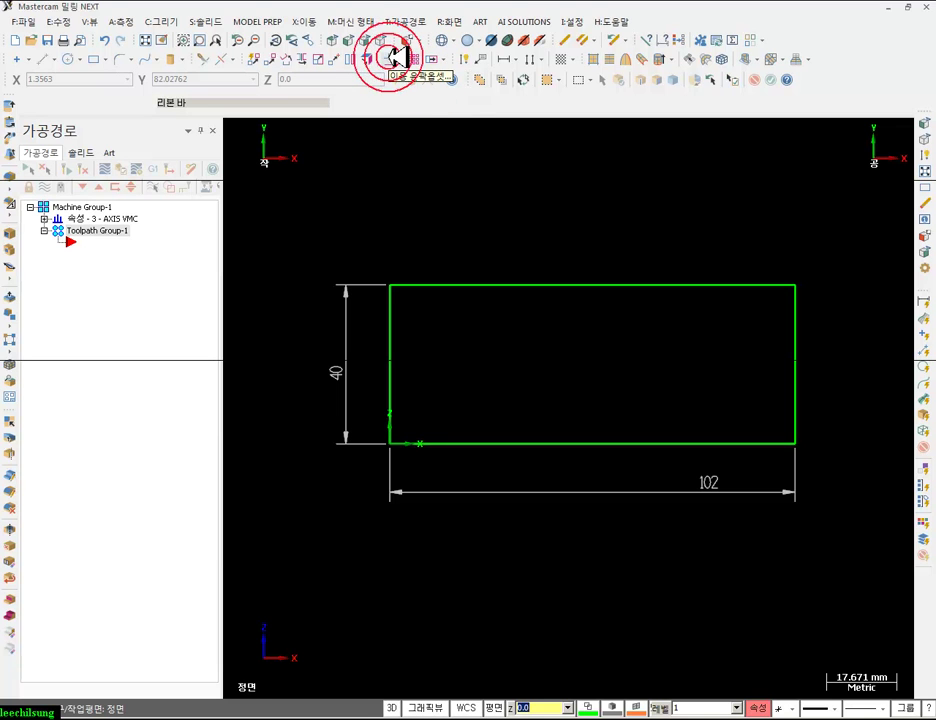
click(397, 57)
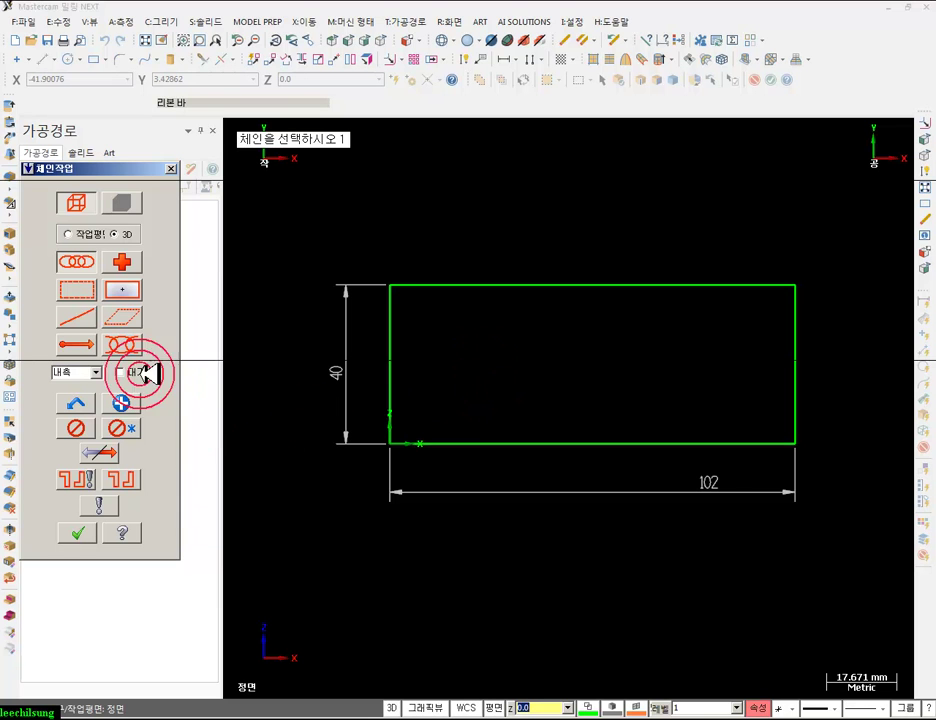
click(122, 344)
click(397, 330)
click(771, 444)
click(77, 532)
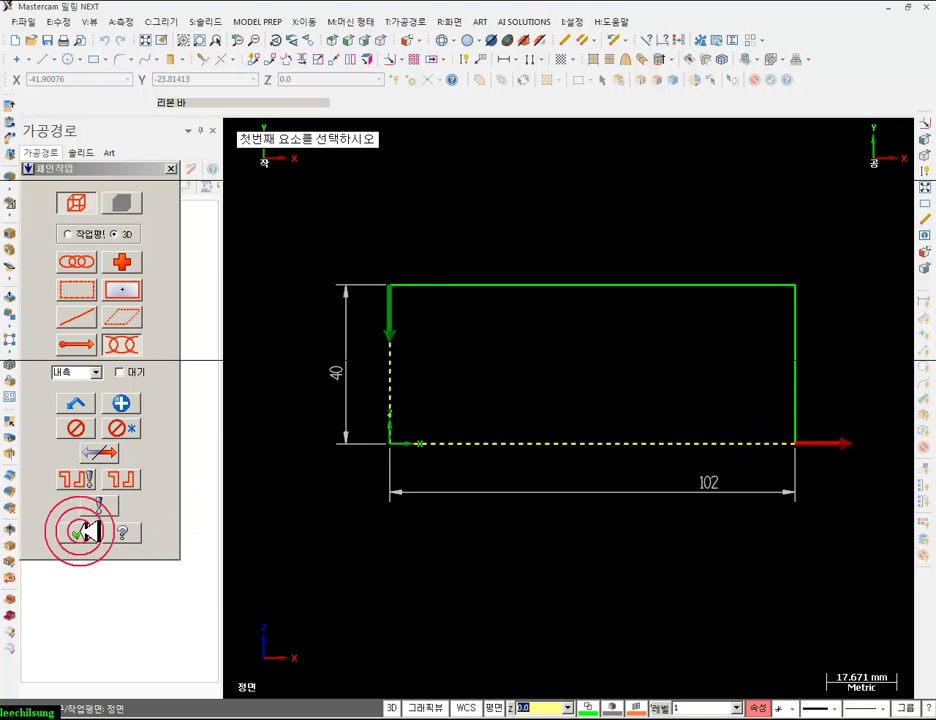
click(387, 445)
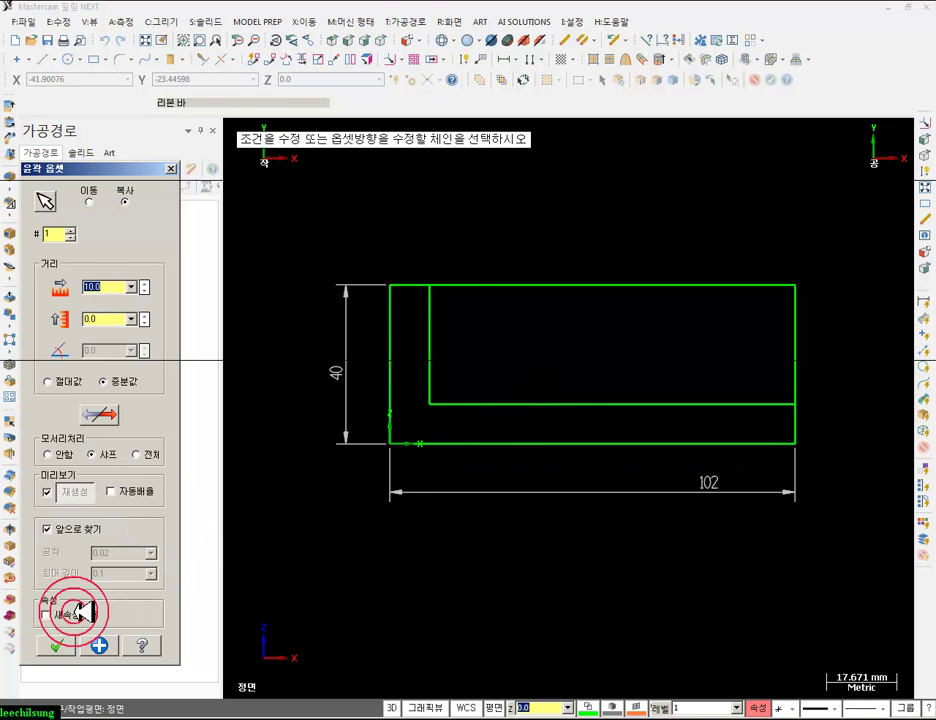
click(66, 640)
- Trim the rectangle's top and right edges back to the offset lines with divide, leaving a closed L-shaped profile
click(495, 539)
click(590, 405)
scroll(590, 405, up, 1)
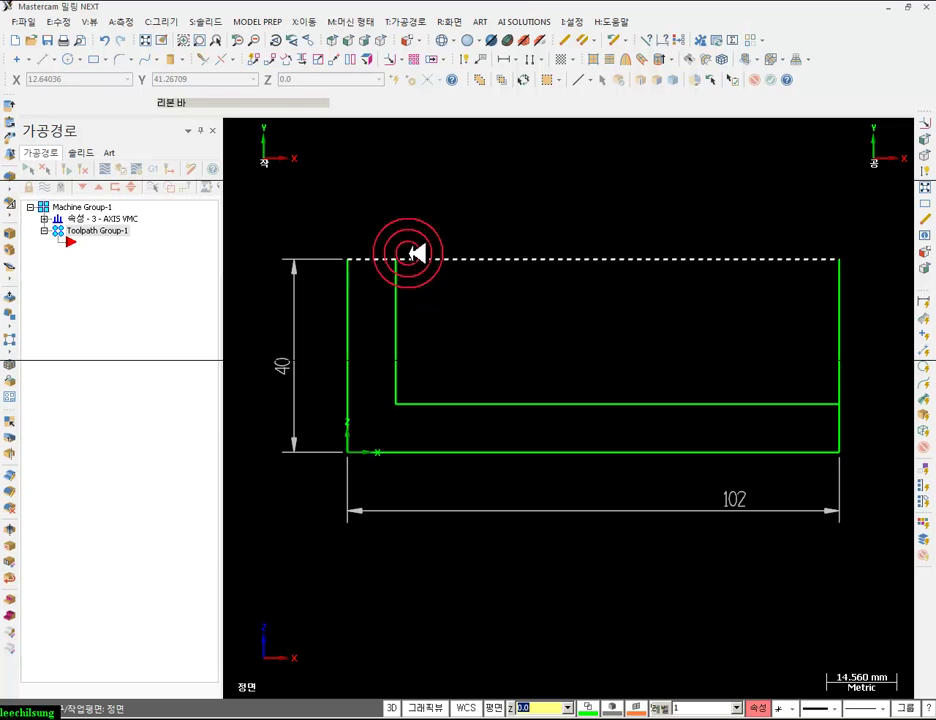
click(210, 58)
click(133, 101)
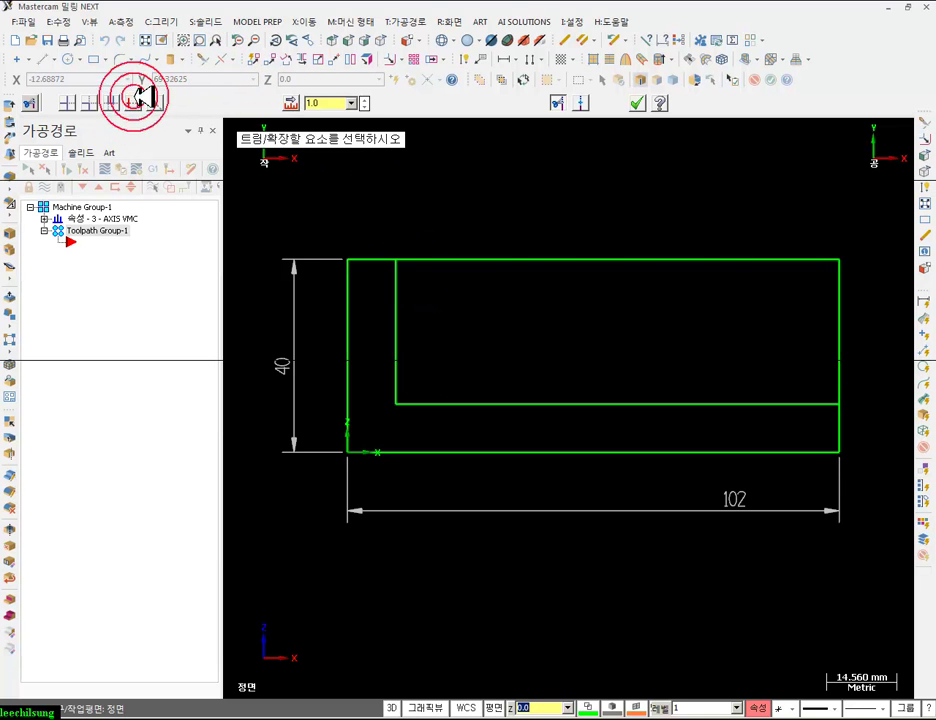
click(457, 258)
click(839, 318)
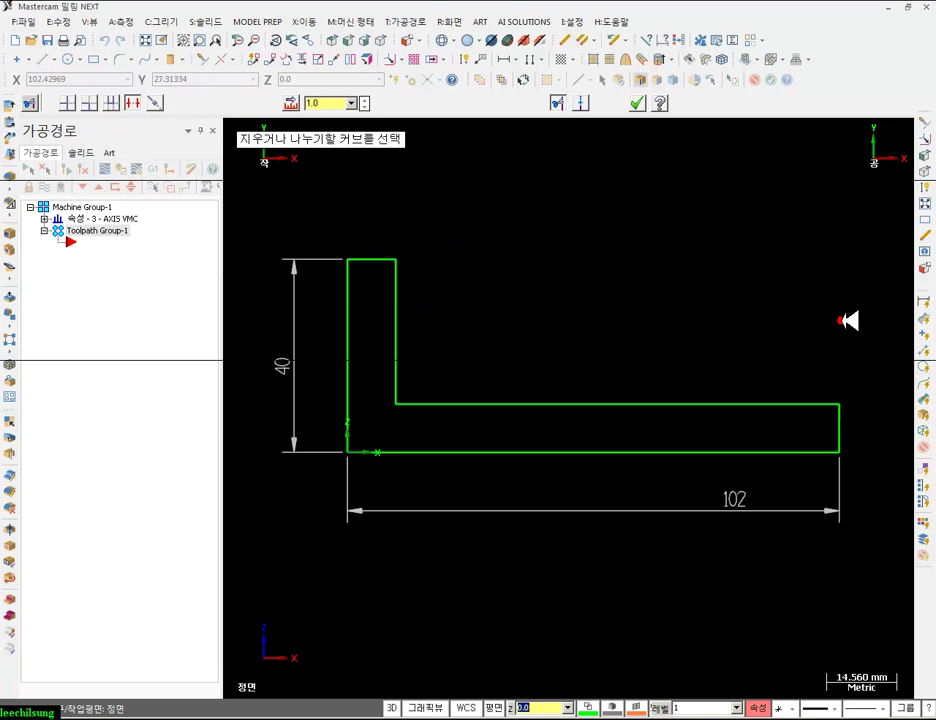
click(637, 103)
- Show the isometric view, check the bracket's depth in the PDF drawing and chain the L-shaped profile for a solid extrusion in Mastercam
click(381, 41)
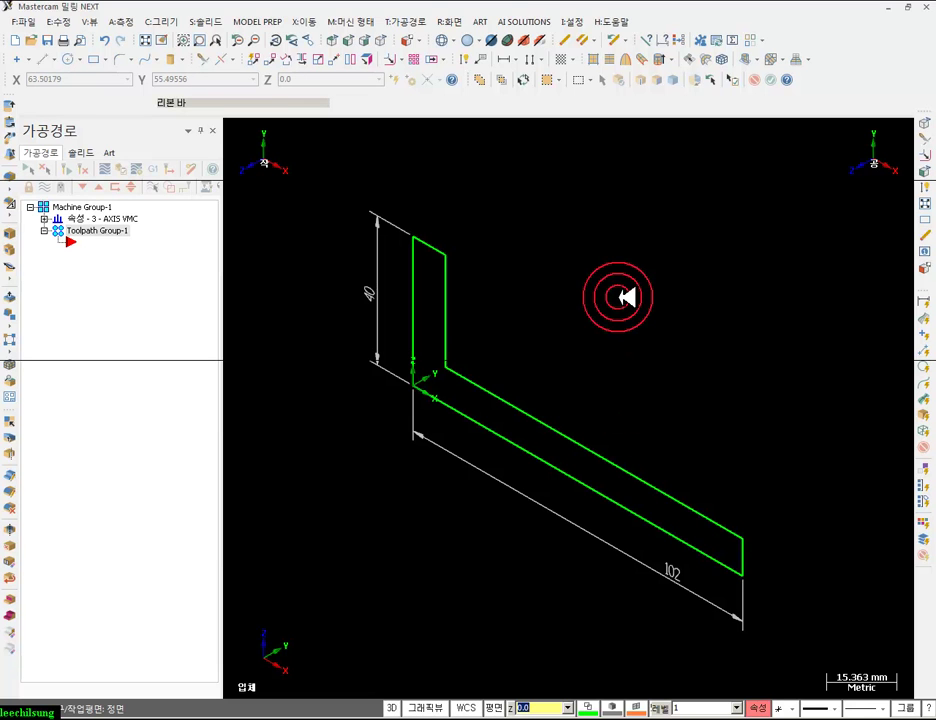
key(alt+Tab)
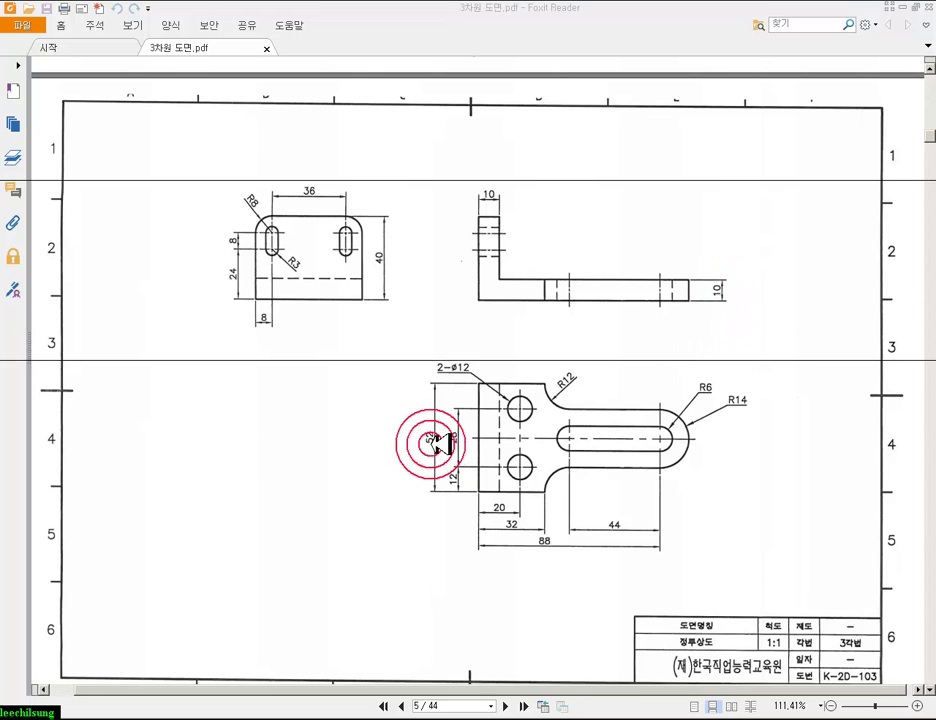
key(alt+Tab)
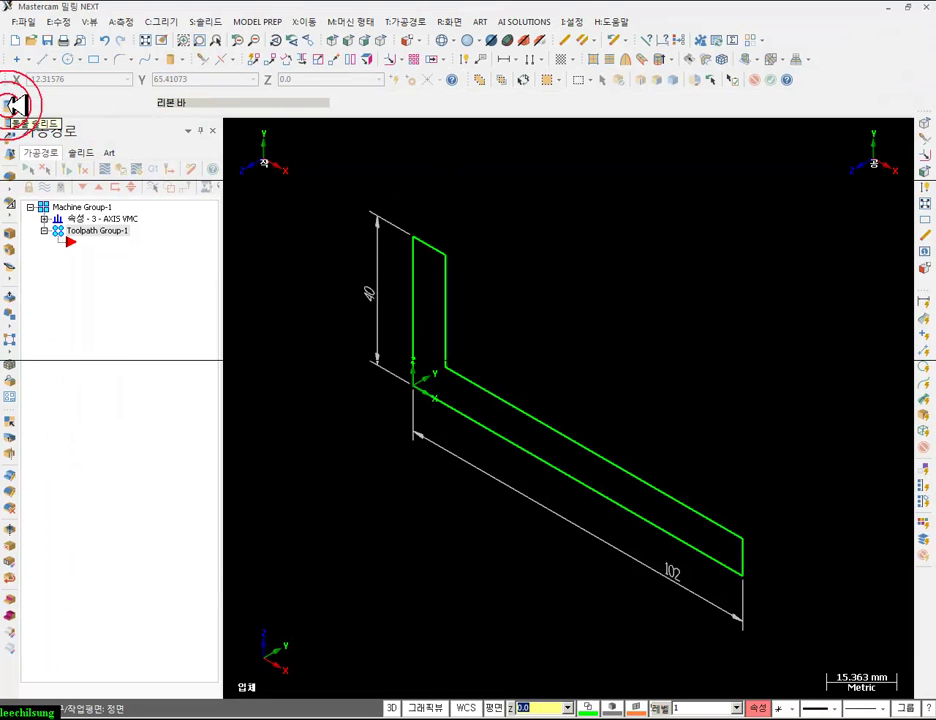
click(12, 104)
click(414, 261)
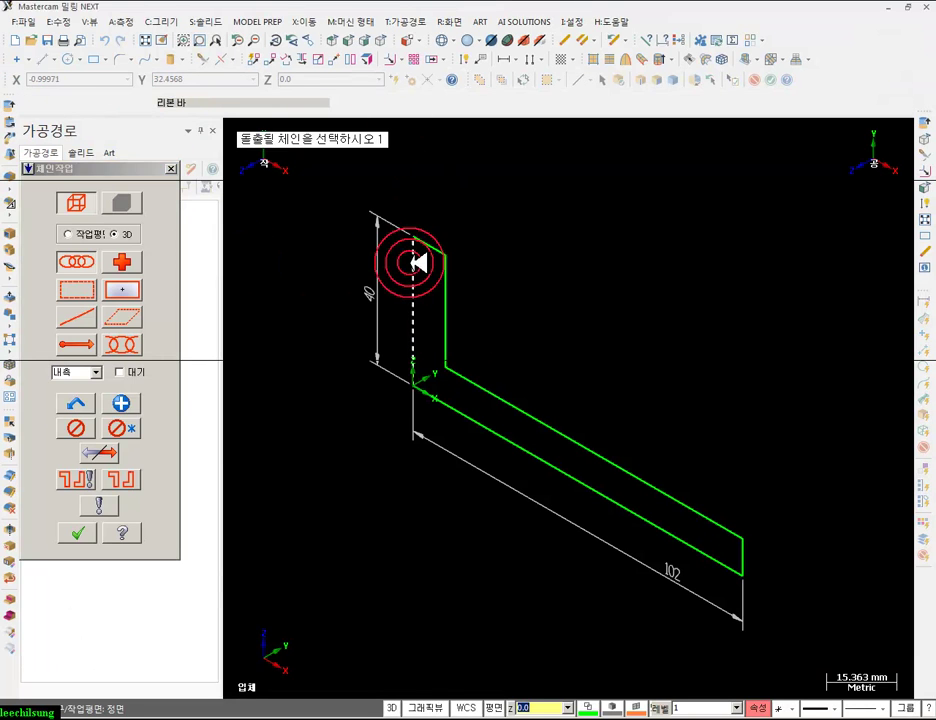
click(97, 534)
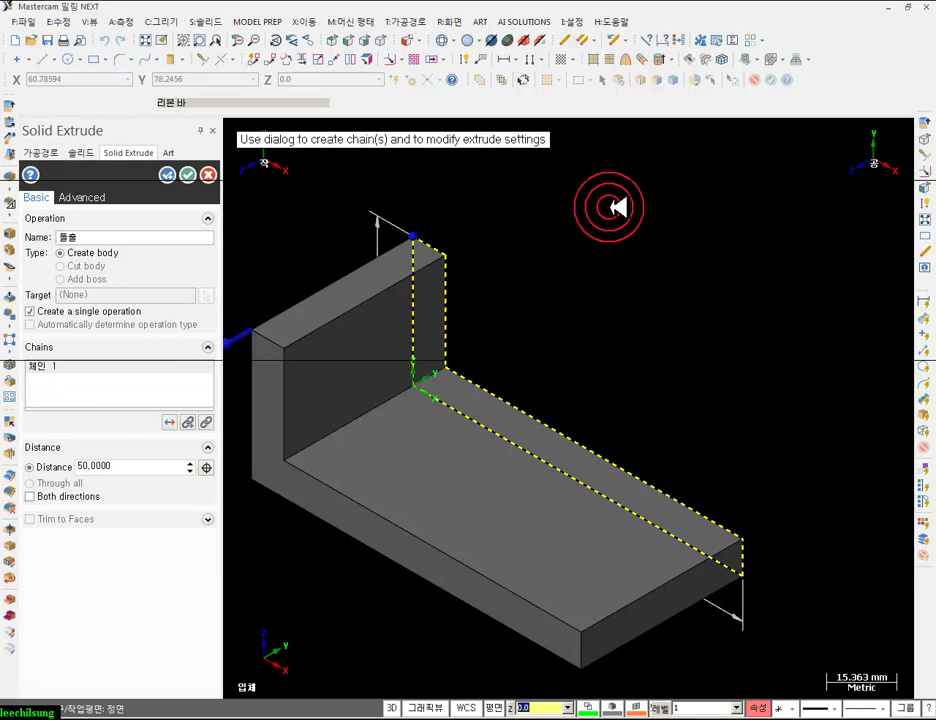
- Reverse the extrusion direction toward the back, set the distance to 52 mm and create the solid body
scroll(660, 335, down, 1)
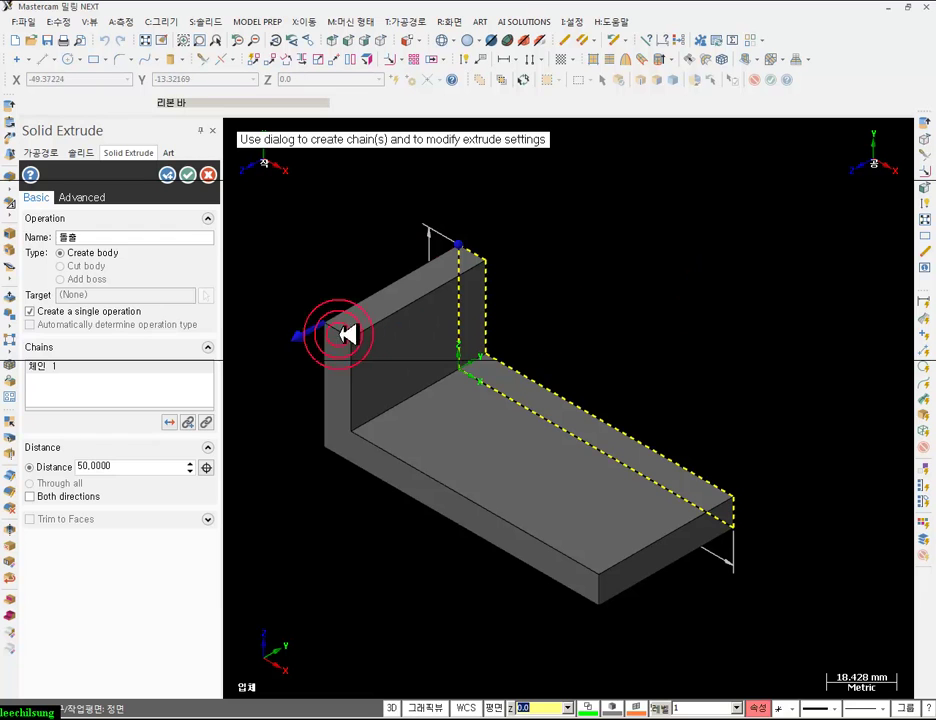
mouse_move(313, 333)
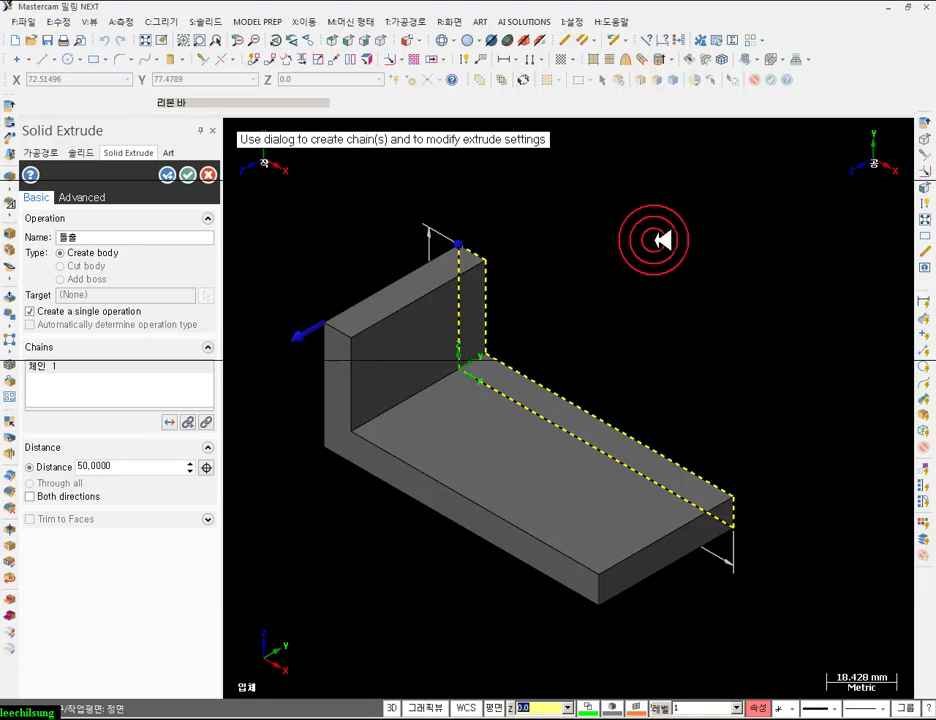
click(640, 430)
click(489, 570)
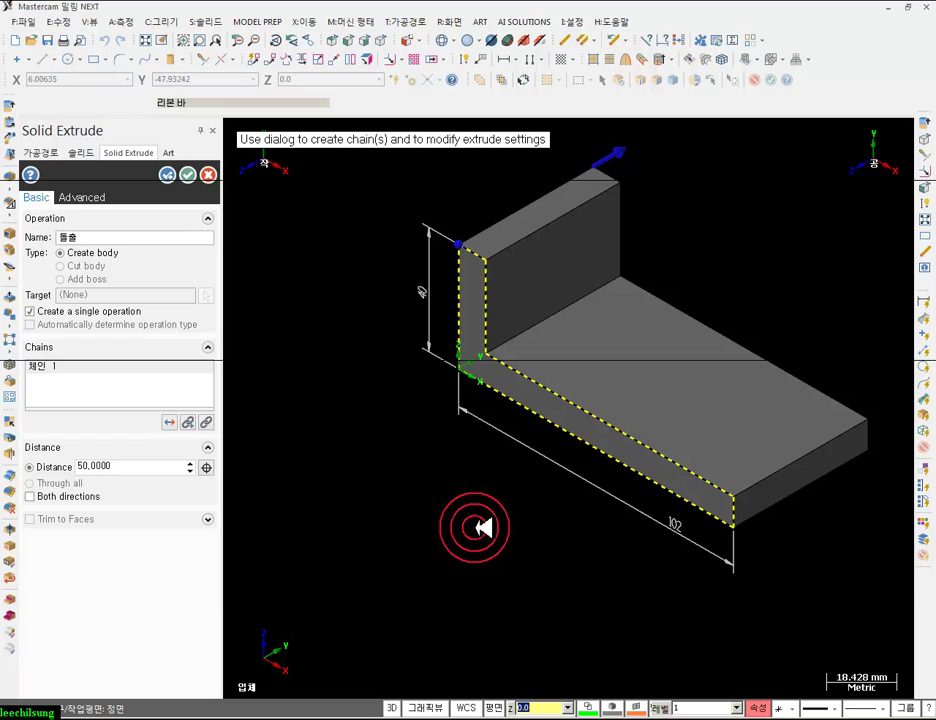
double_click(138, 467)
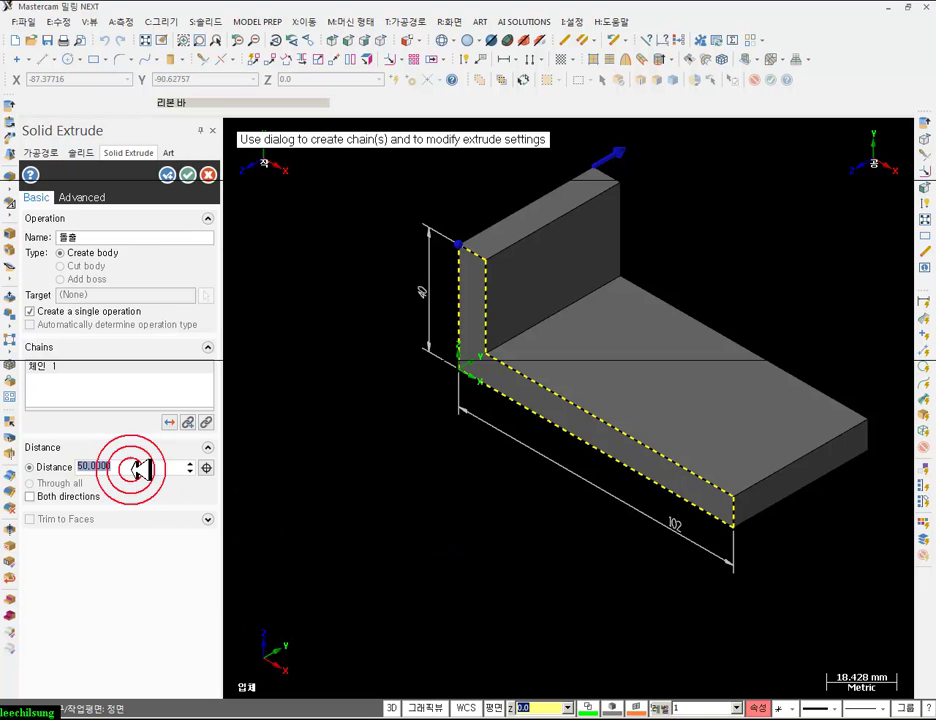
text(52)
key(Return)
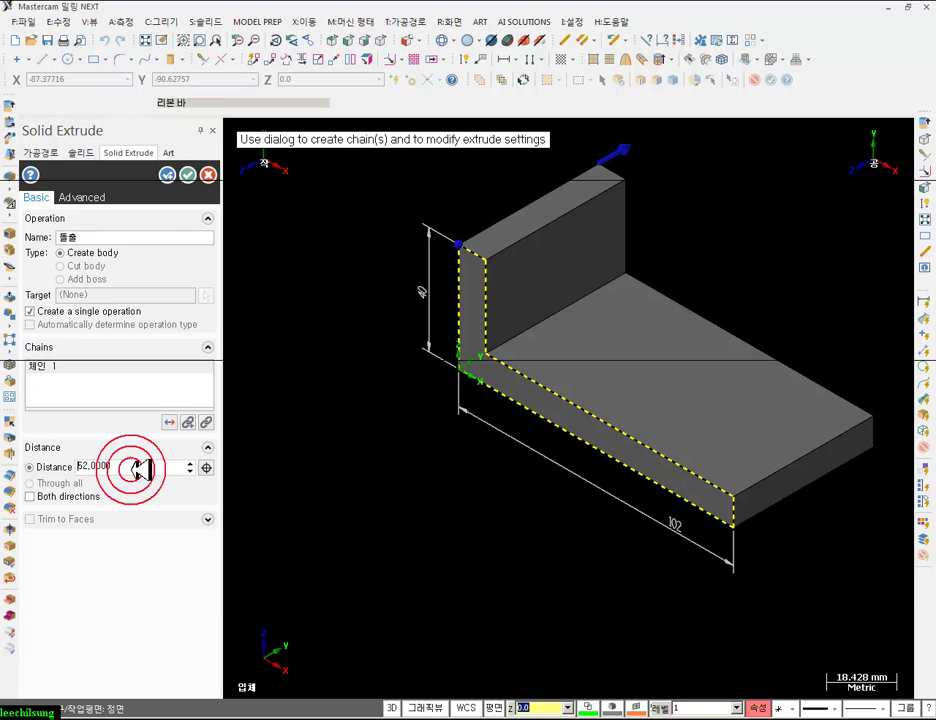
click(187, 174)
- Select the extruded L-shaped body and hide all other entities, including the wireframe profile and its dimensions
scroll(364, 531, down, 3)
scroll(600, 408, up, 5)
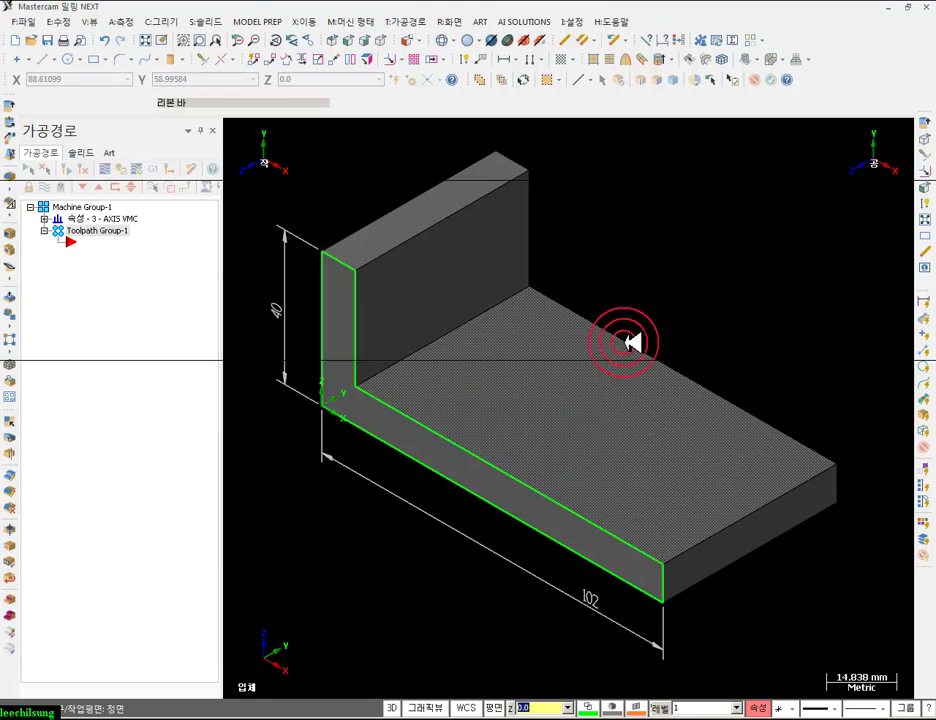
click(648, 324)
click(523, 80)
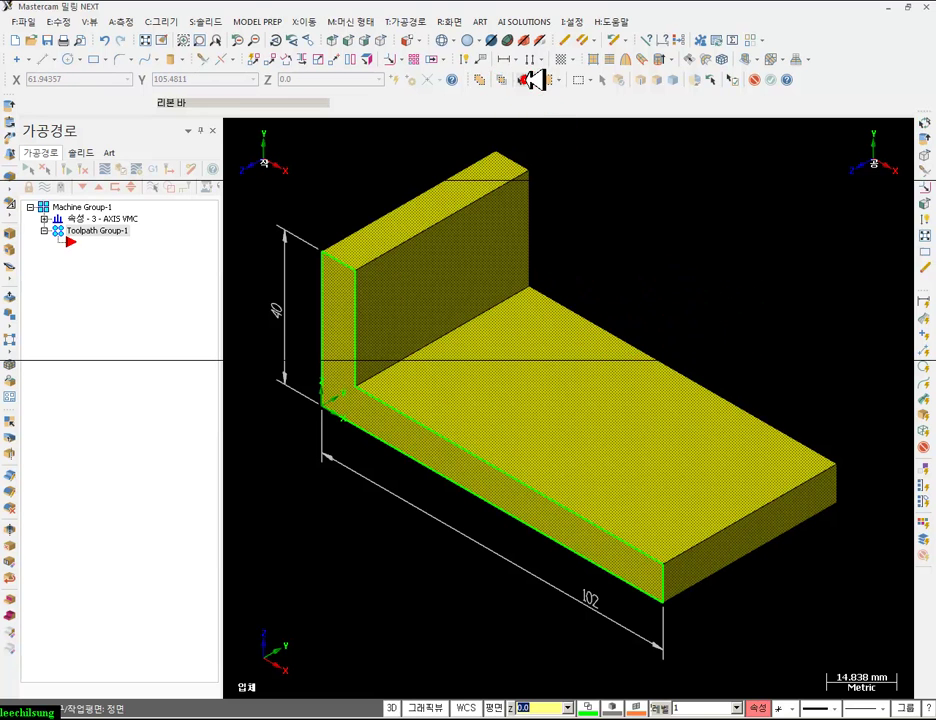
click(457, 21)
click(465, 91)
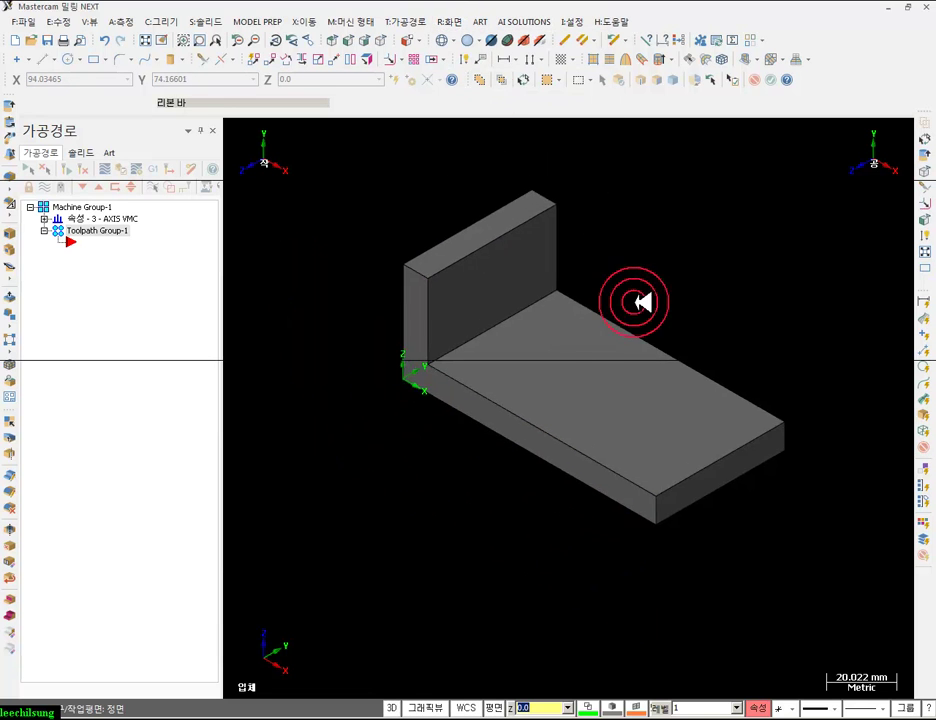
click(736, 258)
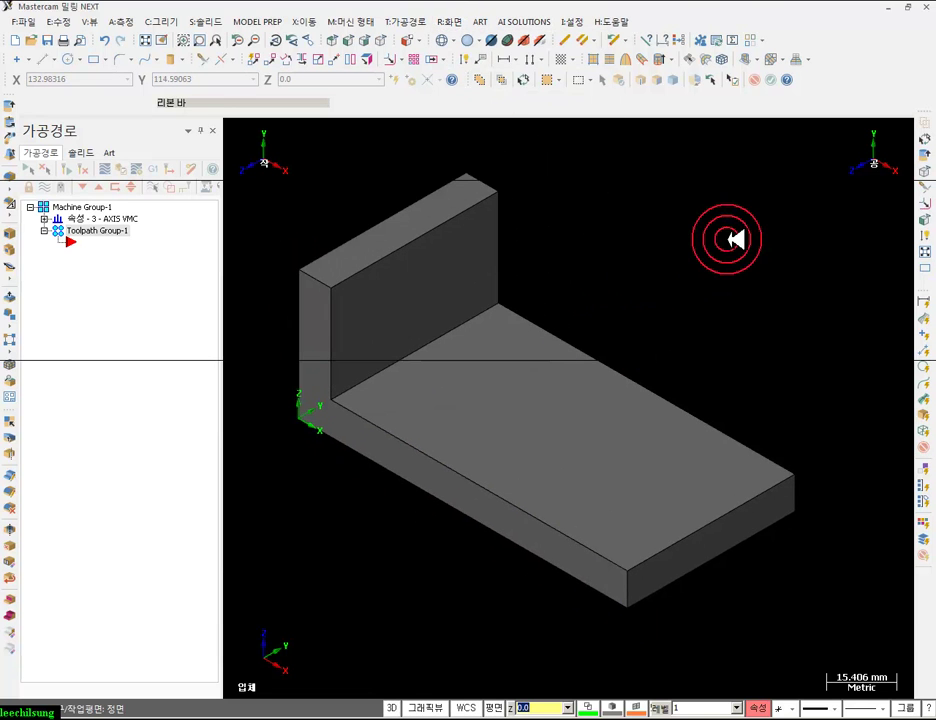
- Review the plan view in the PDF drawing, return to Mastercam and set the working plane to Top (WCS)
key(alt+Tab)
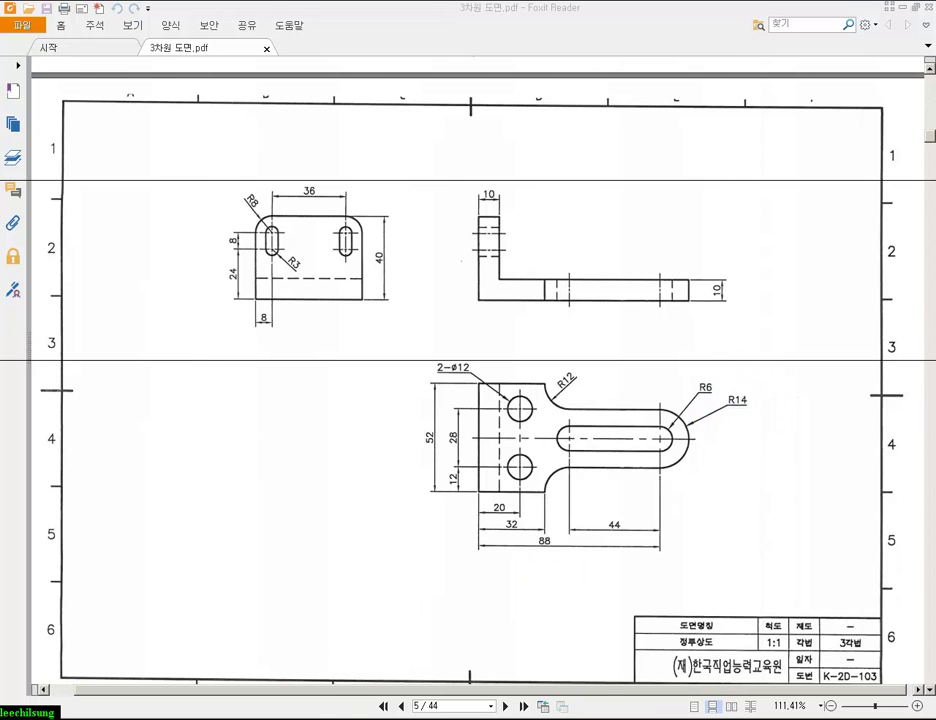
key(alt+Tab)
scroll(505, 303, down, 1)
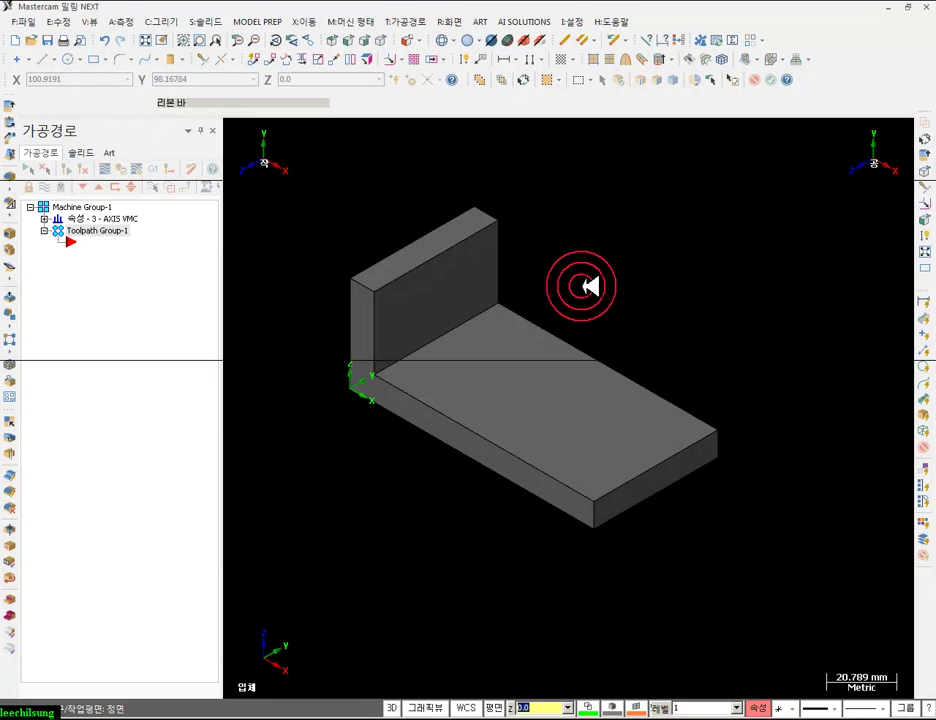
click(410, 40)
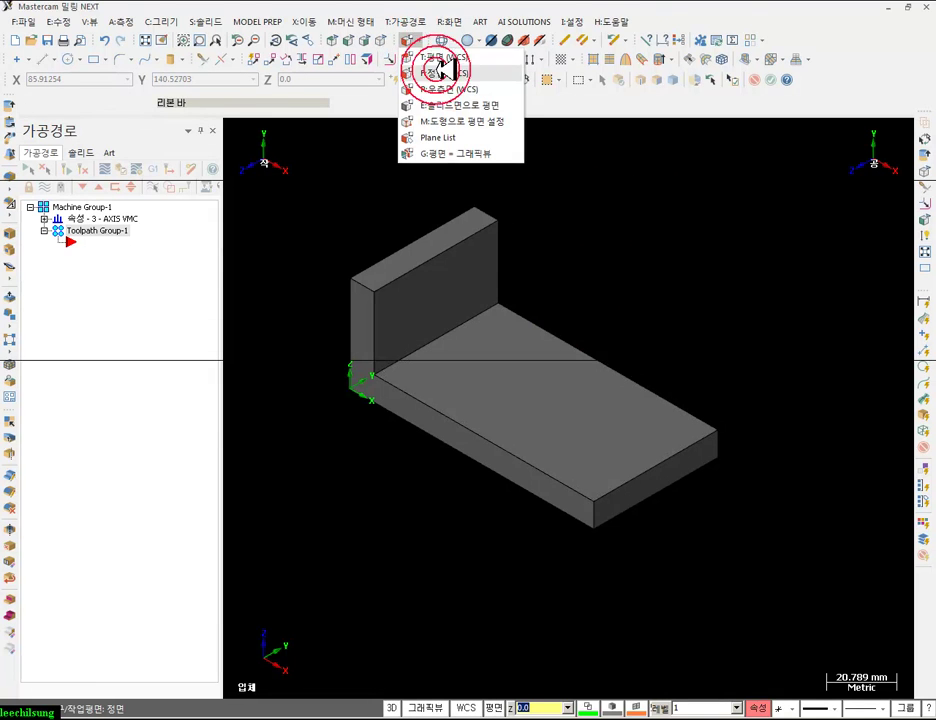
click(430, 56)
scroll(591, 401, up, 1)
scroll(689, 412, down, 1)
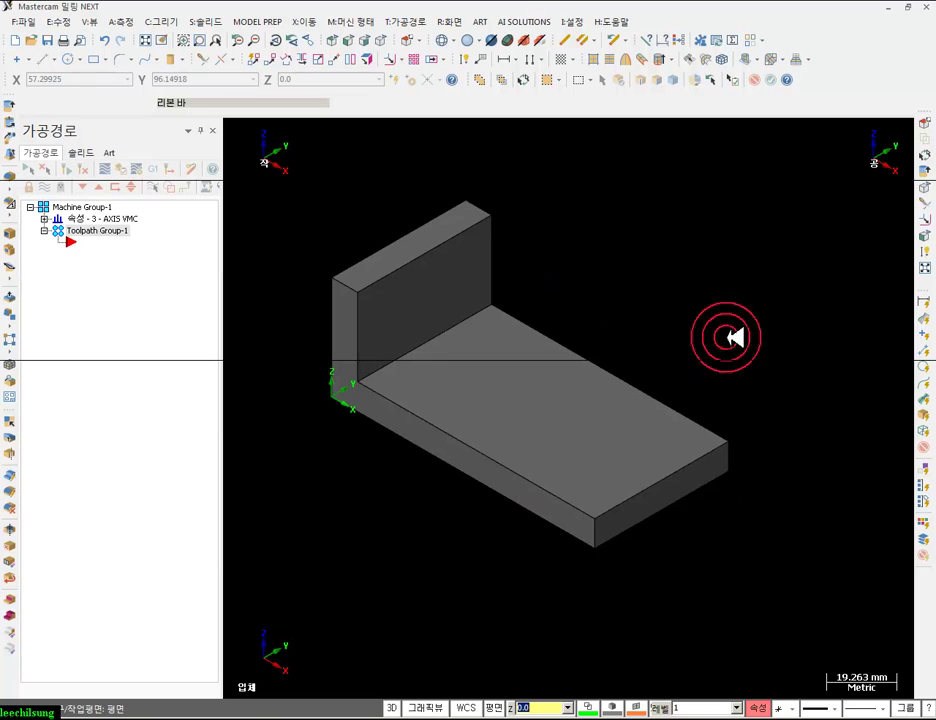
click(686, 438)
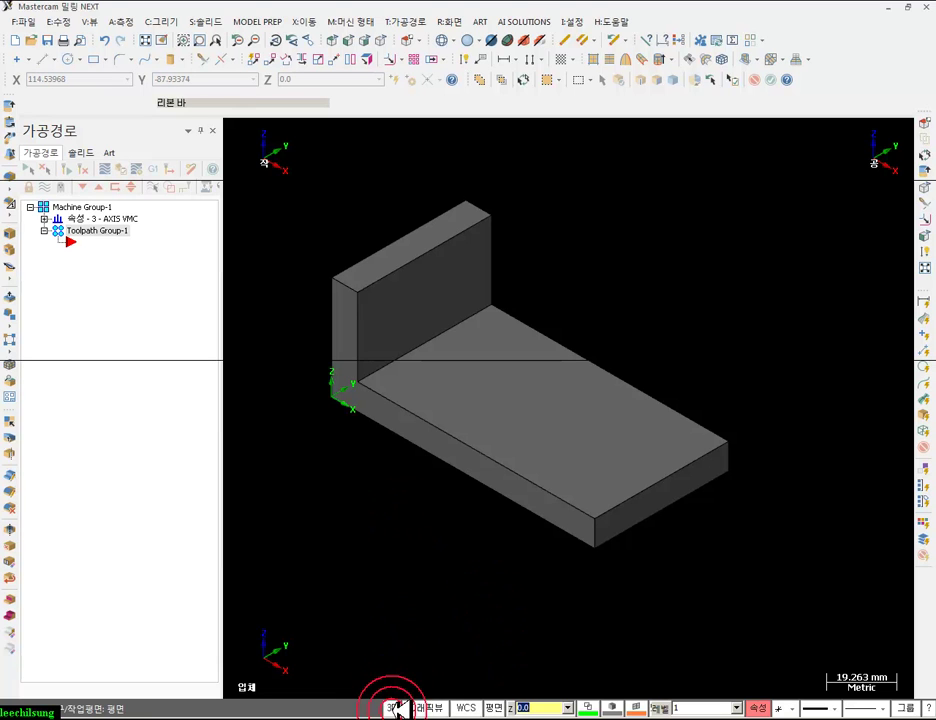
- Switch the construction mode to 2D, mark the Z depth setting and the base's upper corners on screen, and close the markings
click(393, 707)
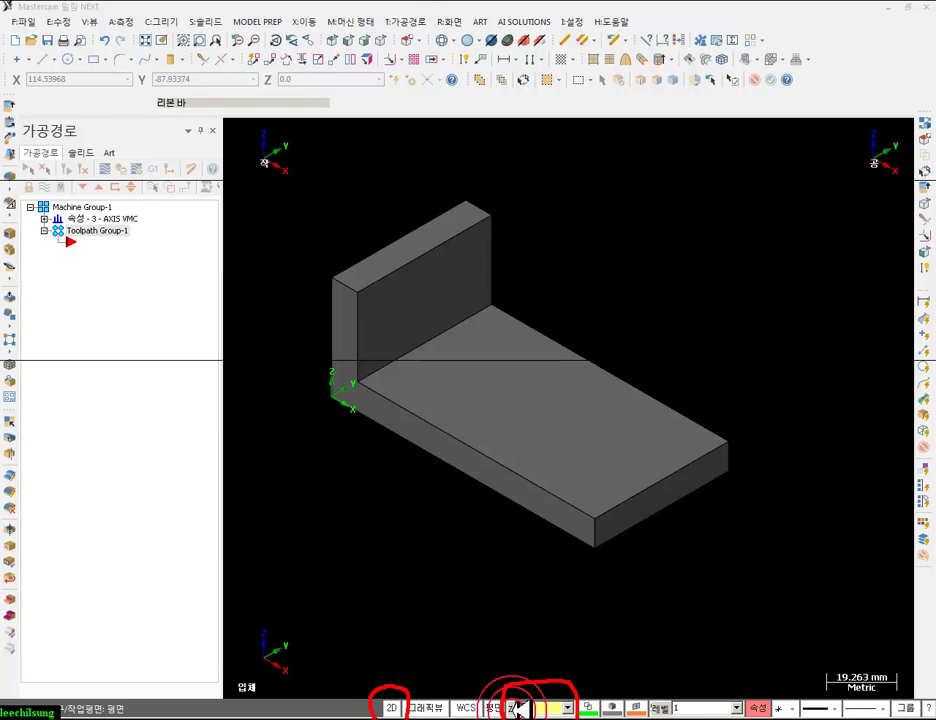
drag(517, 696, 549, 534)
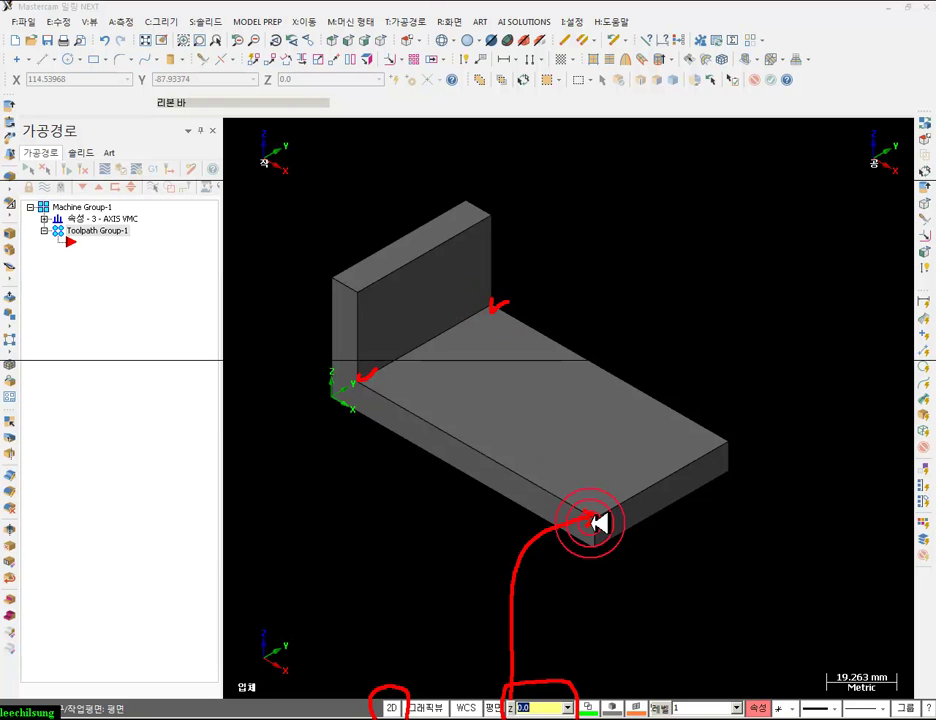
click(623, 680)
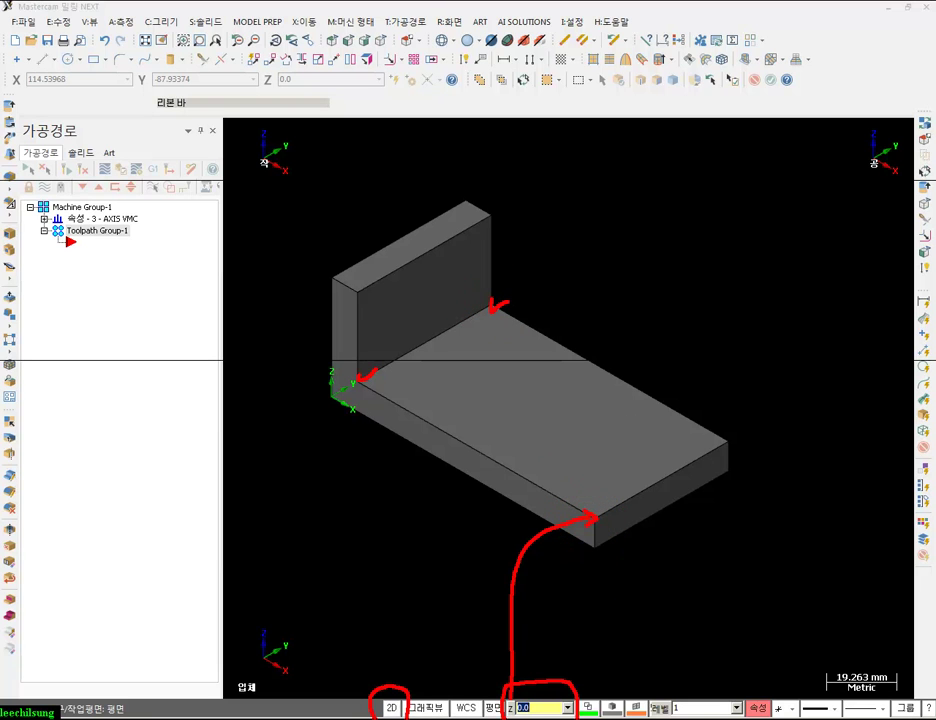
right_click(376, 503)
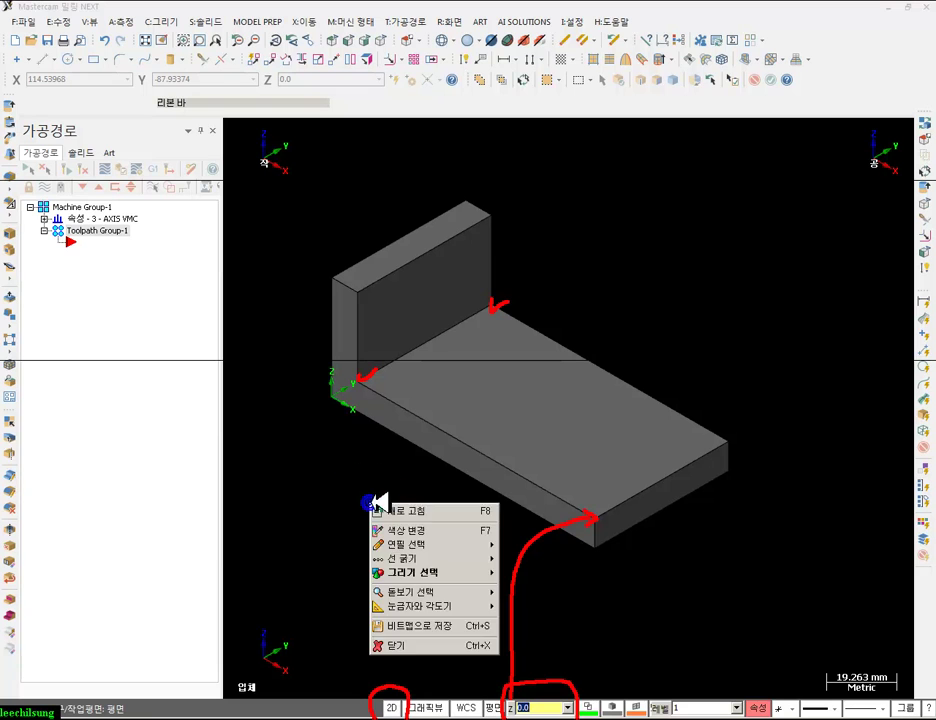
click(411, 645)
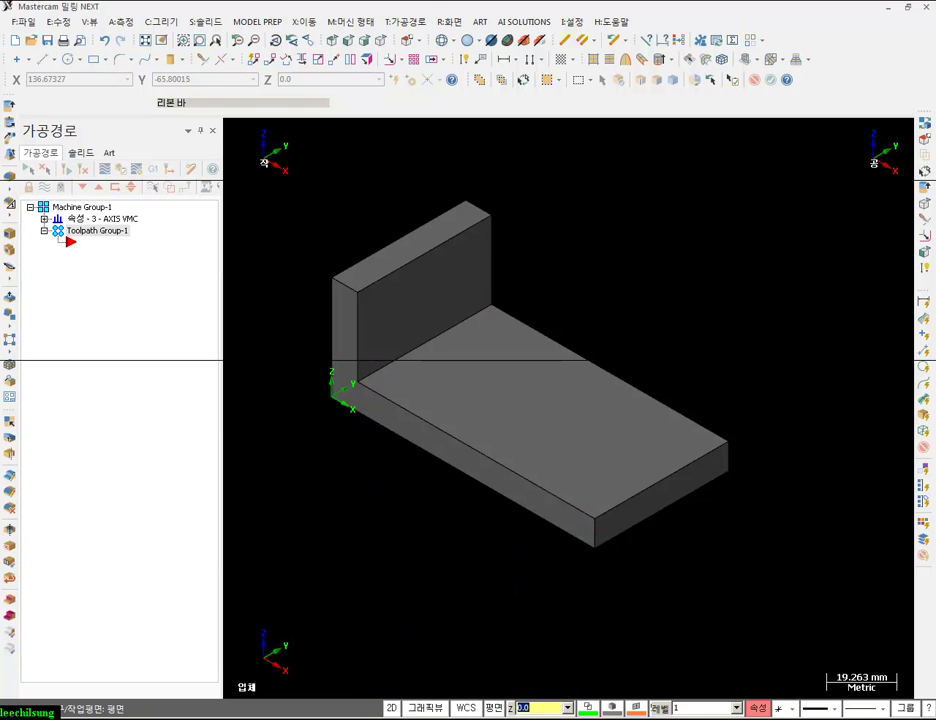
- Set the Z construction depth to 10 mm from the base's upper corner, mark the depth setting on screen and close the markings
click(513, 707)
click(733, 458)
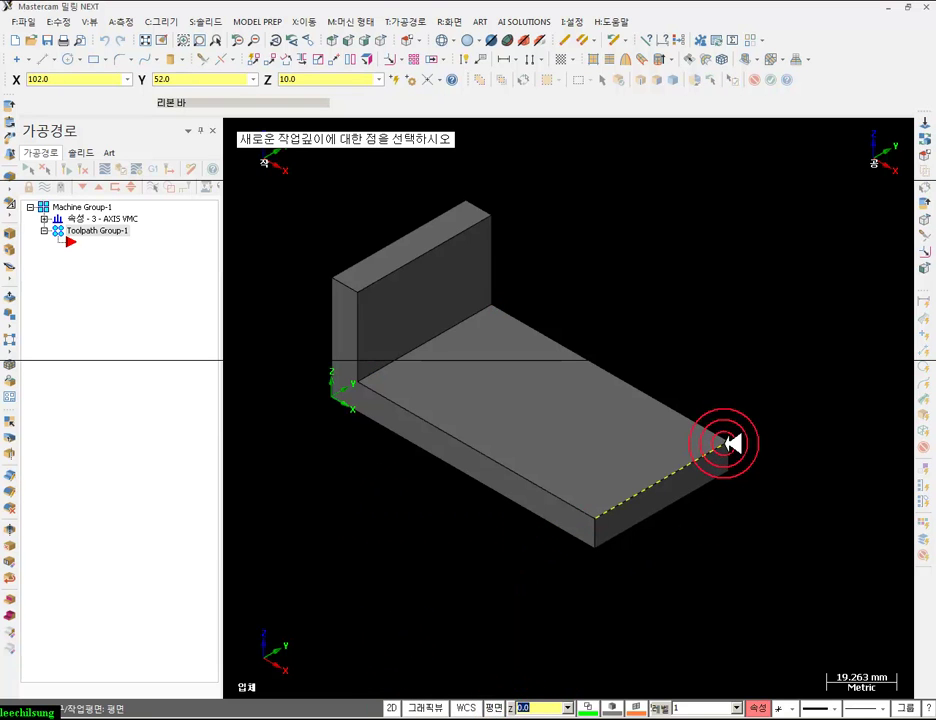
click(726, 443)
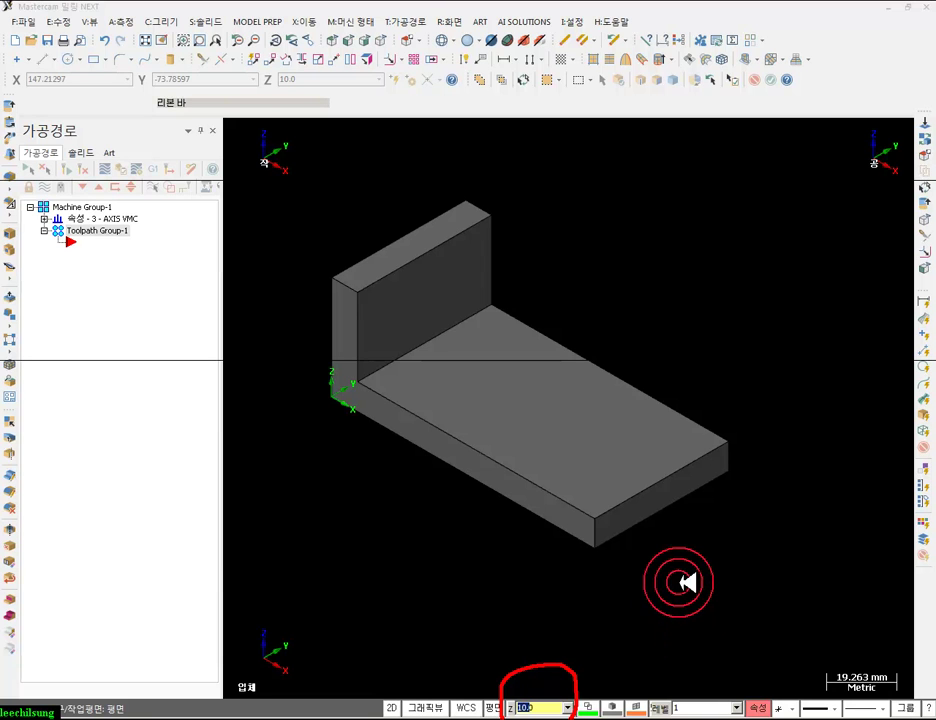
right_click(420, 538)
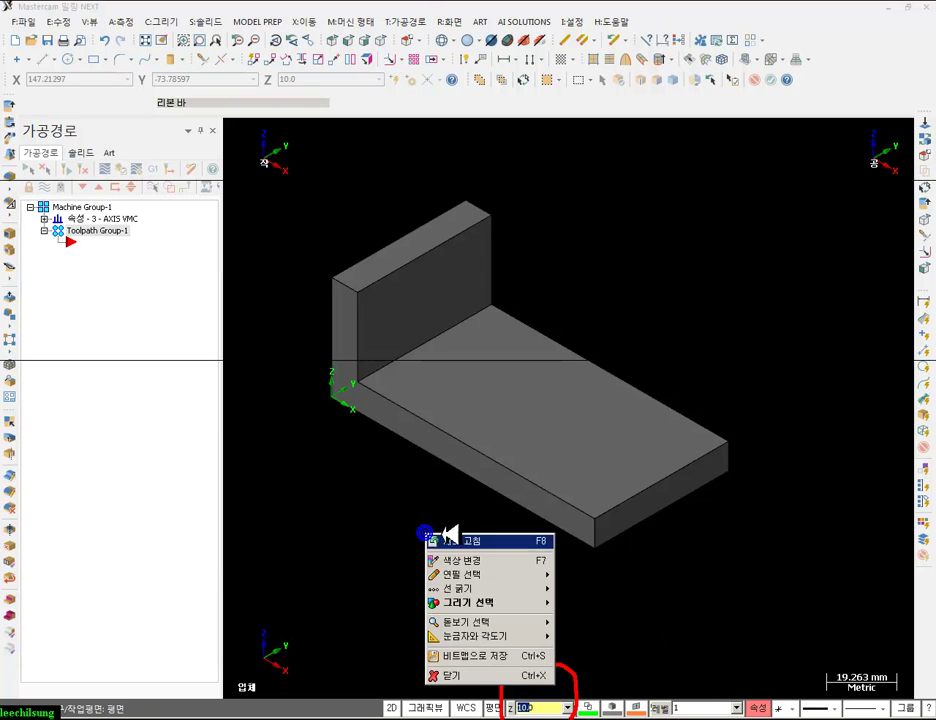
click(478, 666)
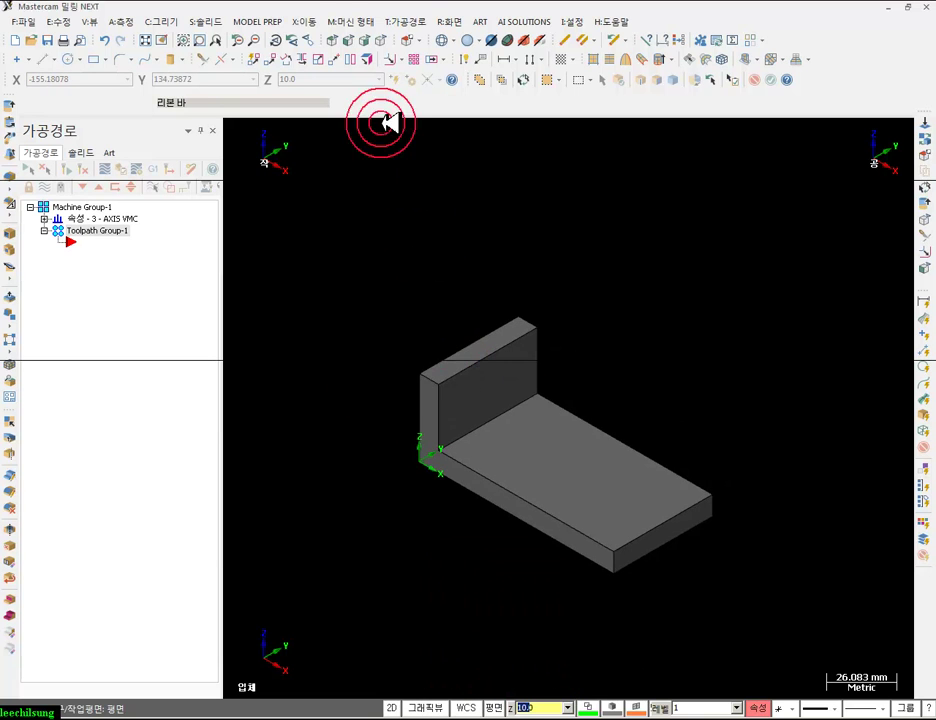
- Show the bracket from the top, fitted to the screen, in wireframe display
click(335, 39)
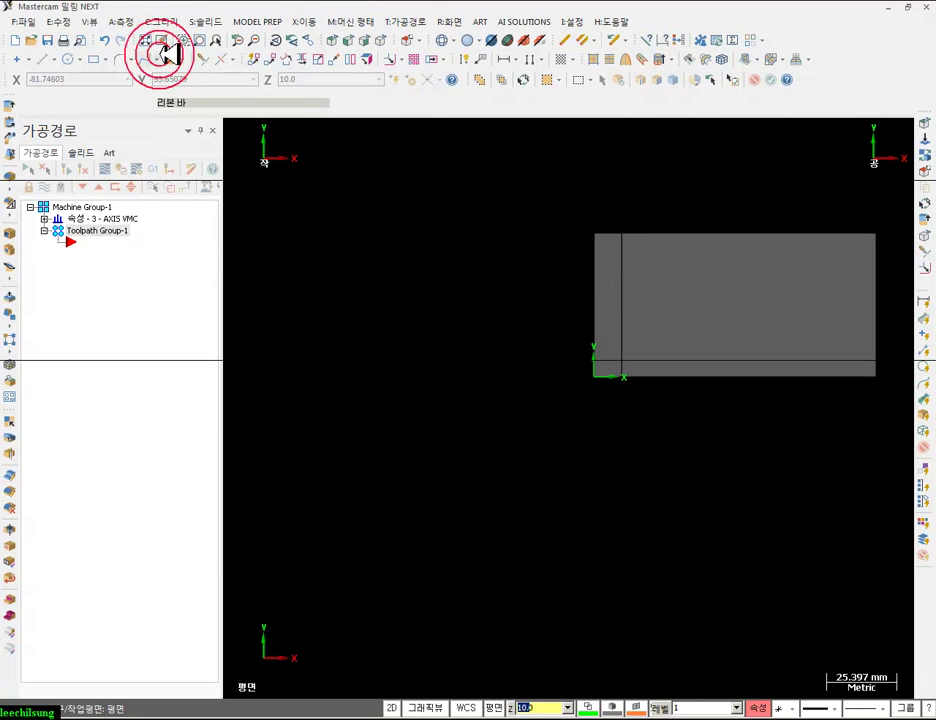
click(146, 40)
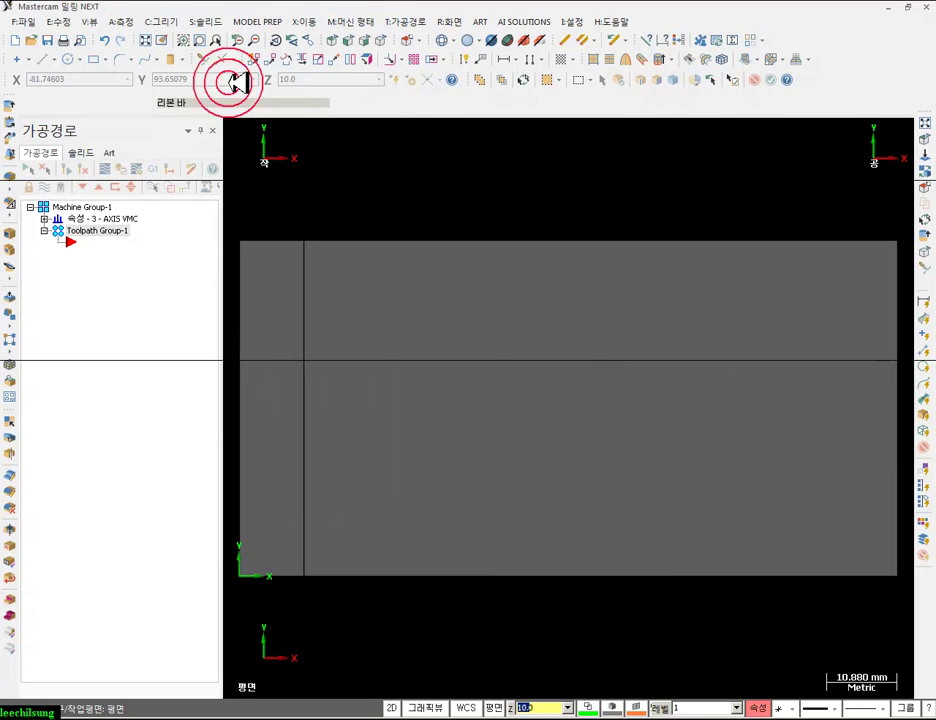
click(438, 40)
scroll(361, 274, down, 4)
scroll(384, 169, up, 2)
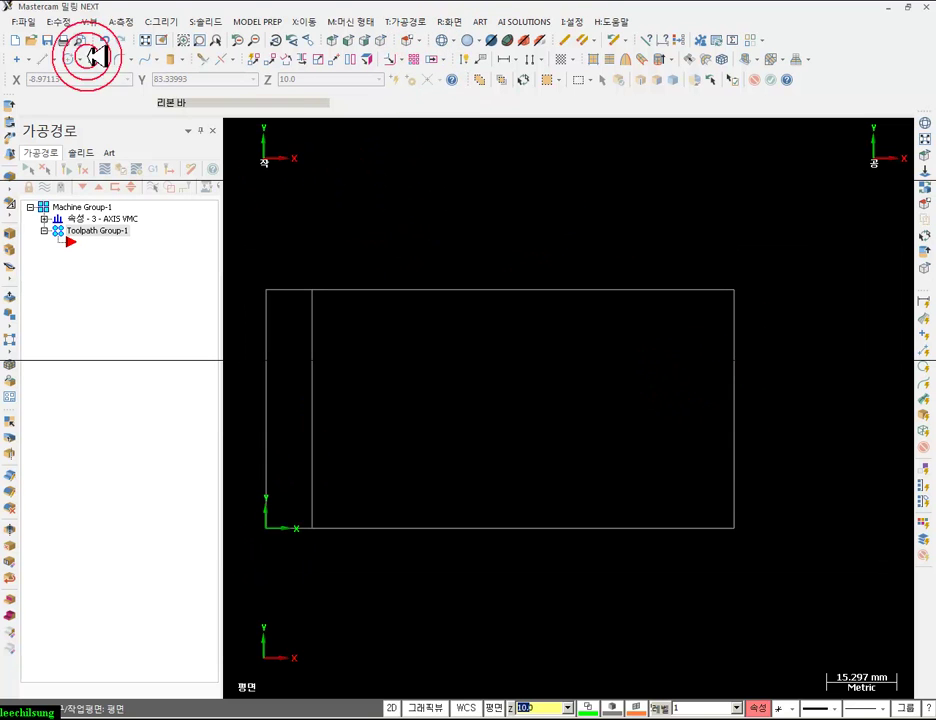
- Draw an obround about 61 by 29 mm, anchored by its middle-right point to the midpoint of the base's right edge
click(208, 22)
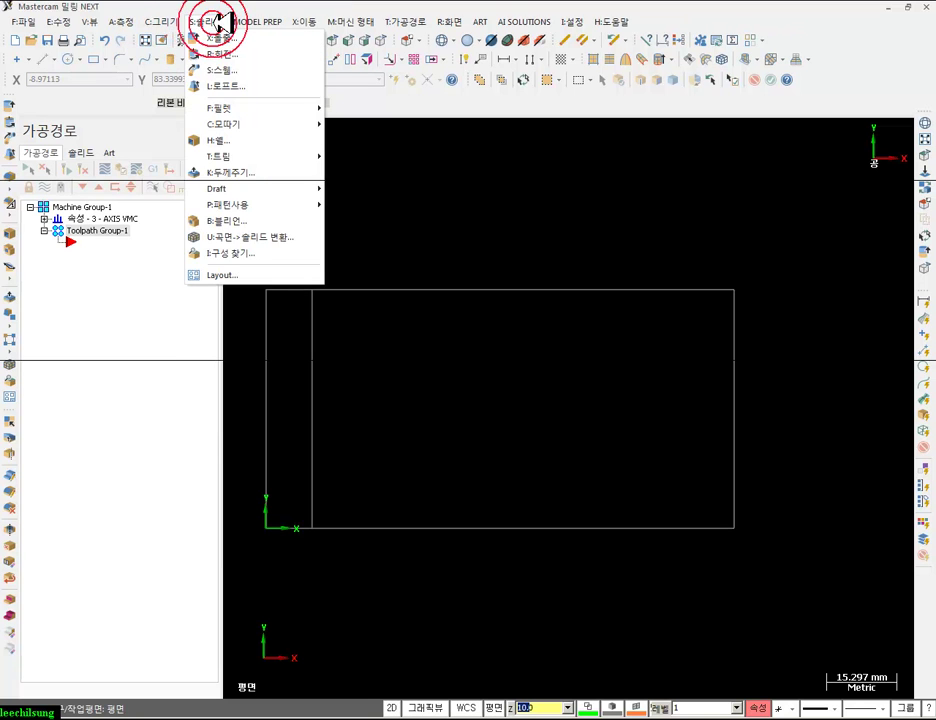
click(162, 22)
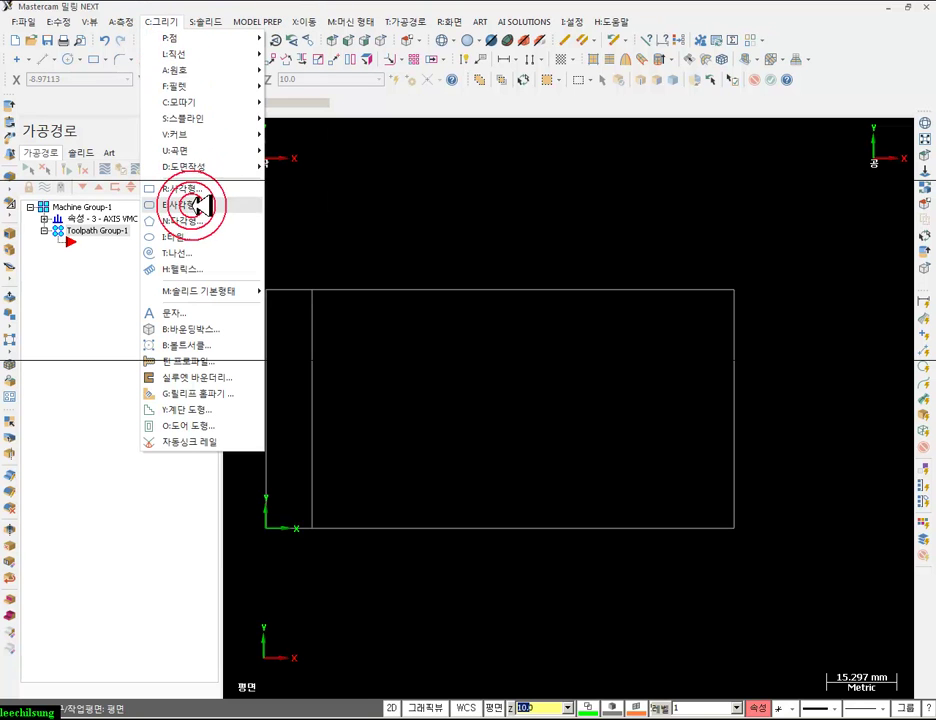
click(197, 207)
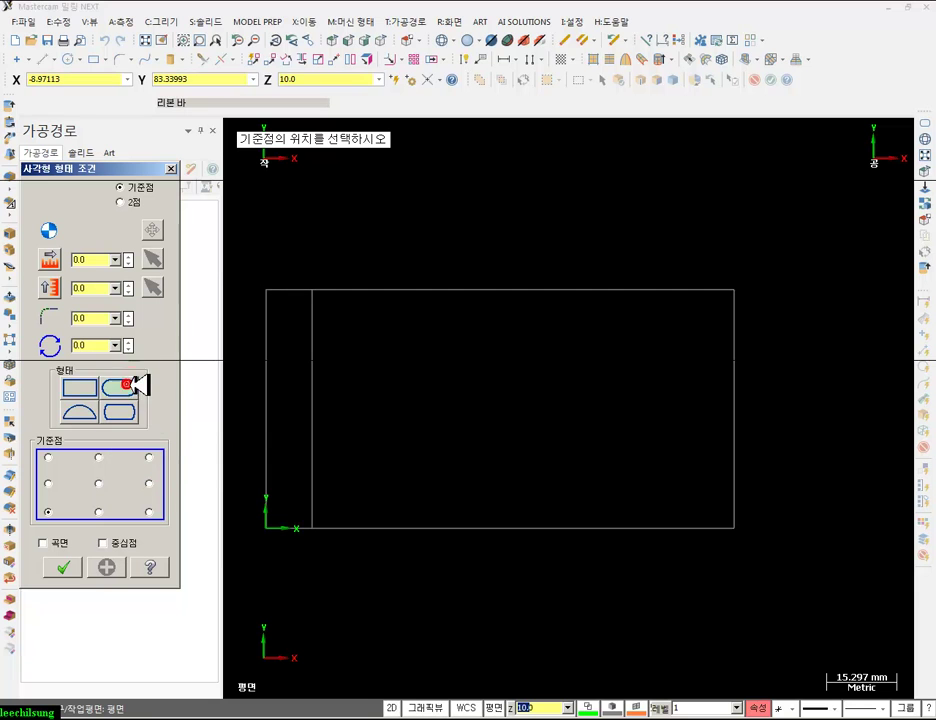
click(152, 483)
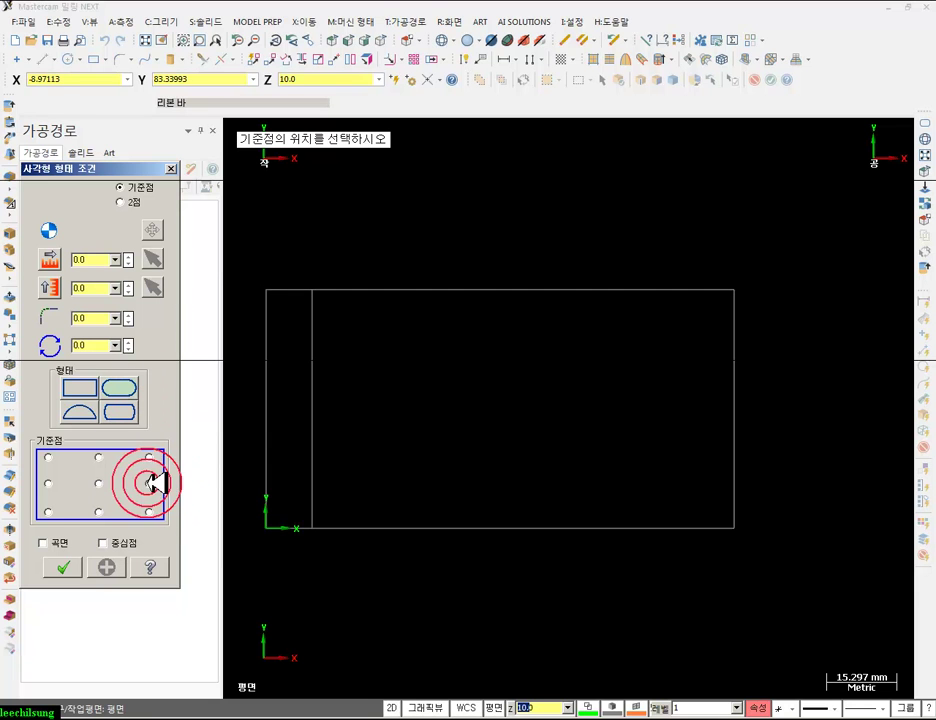
click(735, 410)
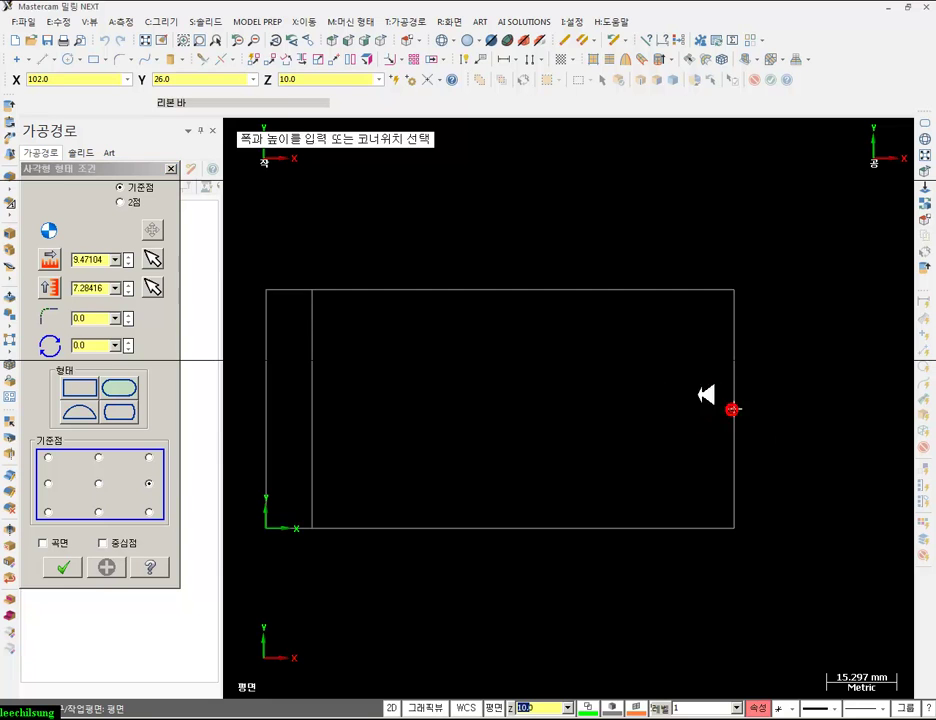
click(452, 342)
click(858, 345)
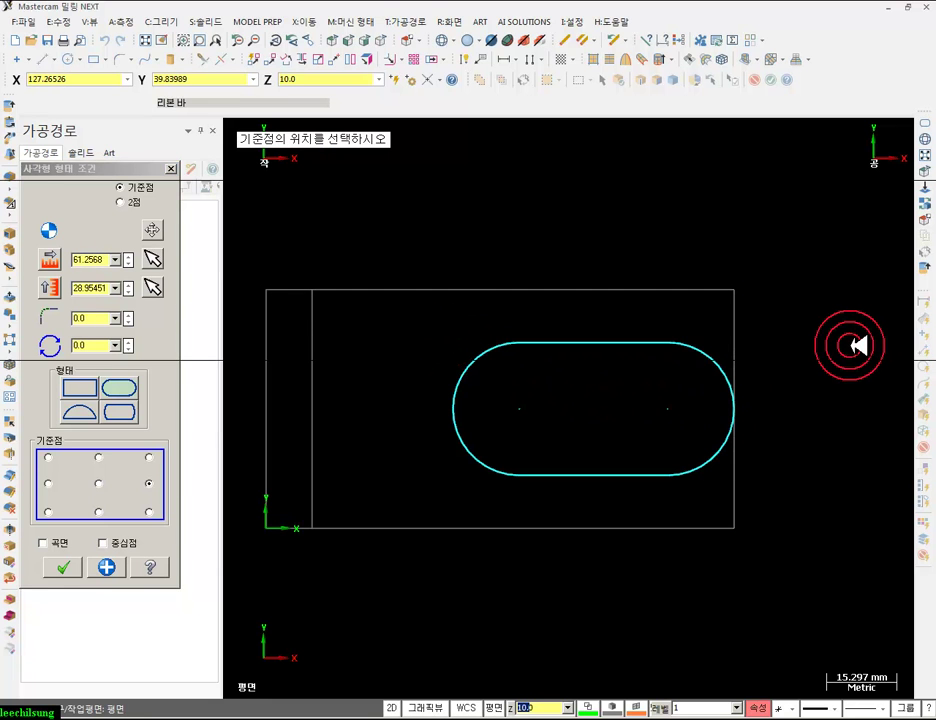
- Set the obround's height to 28 mm and create the shape
click(96, 259)
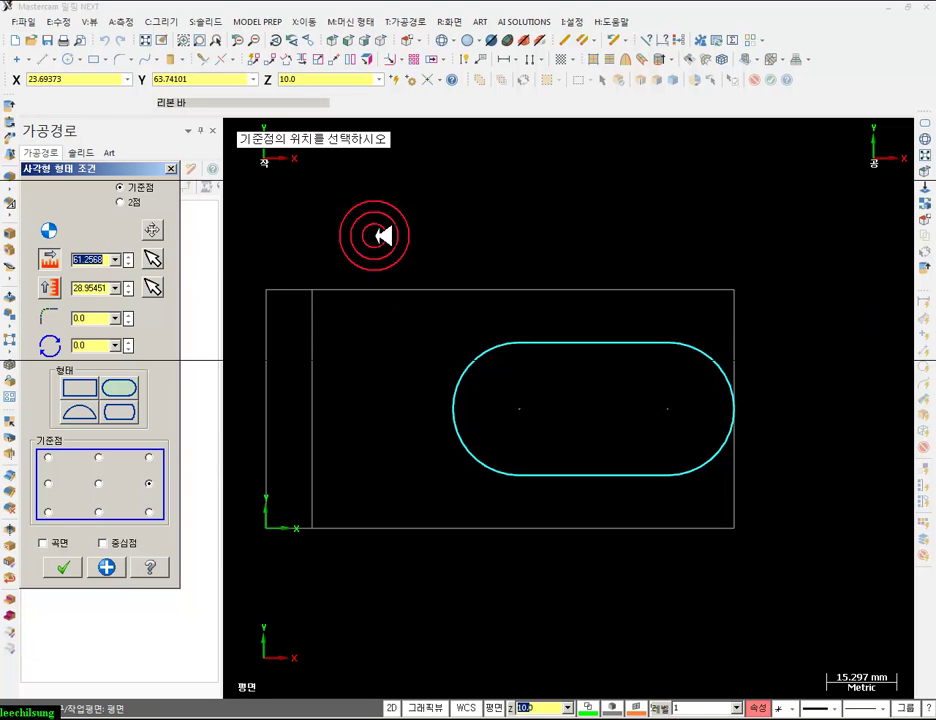
click(88, 288)
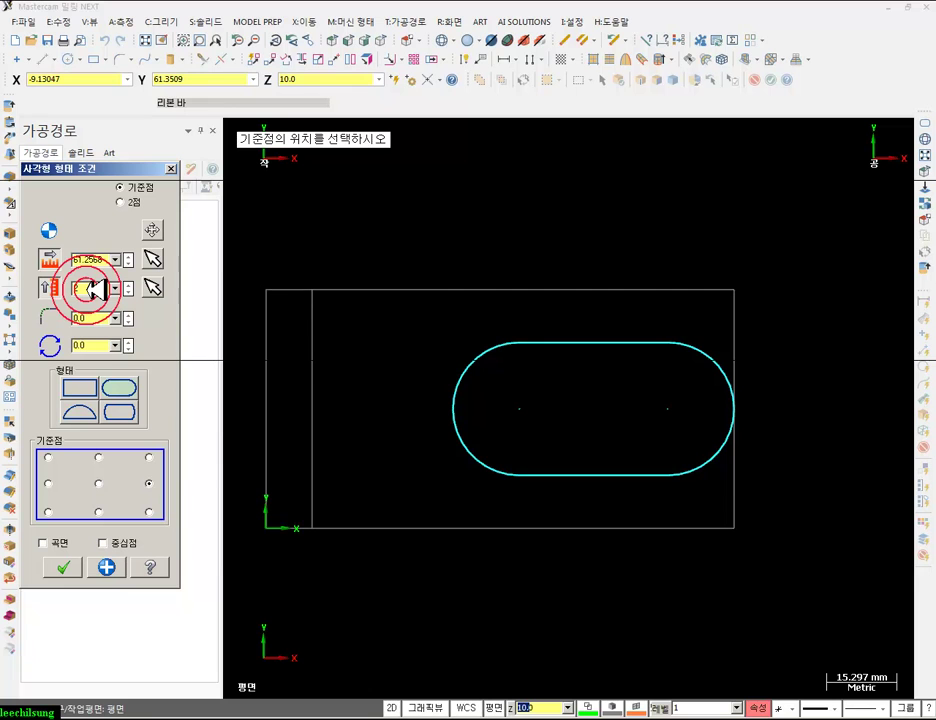
key(Return)
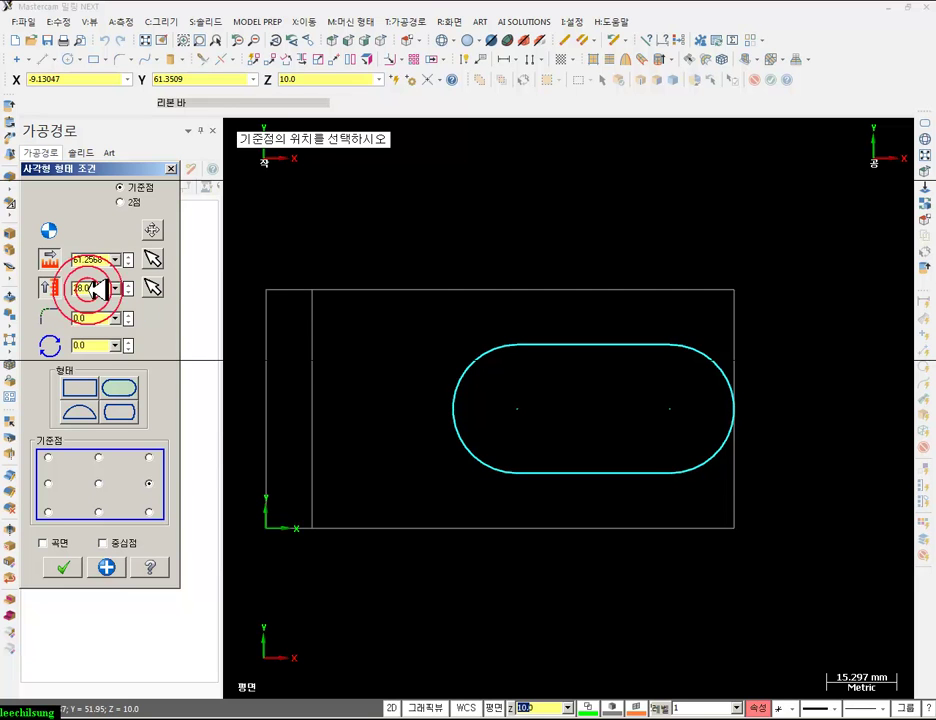
click(127, 303)
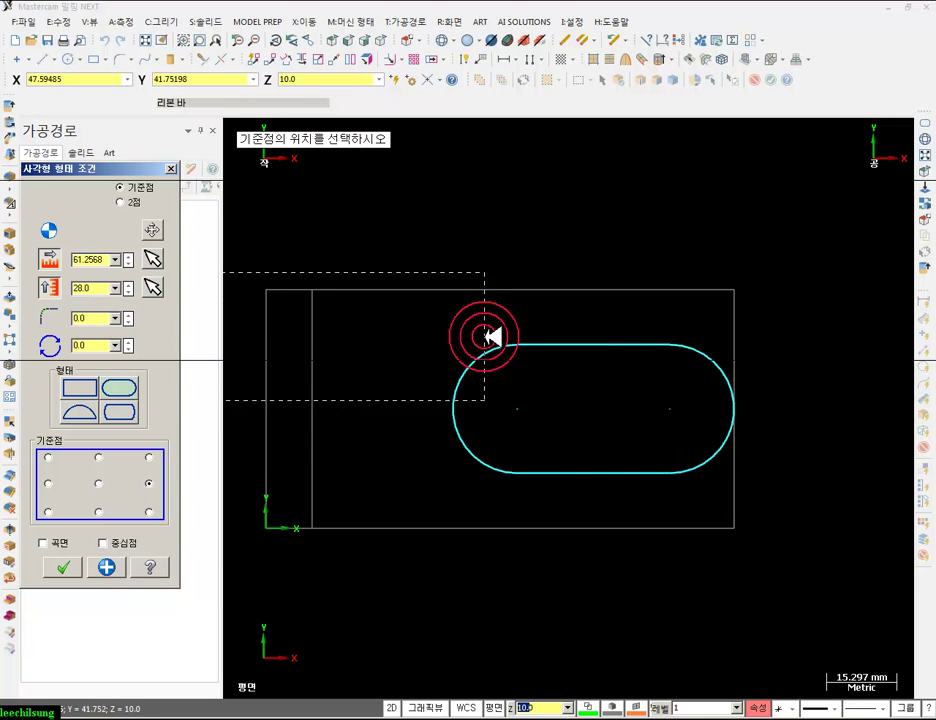
click(64, 567)
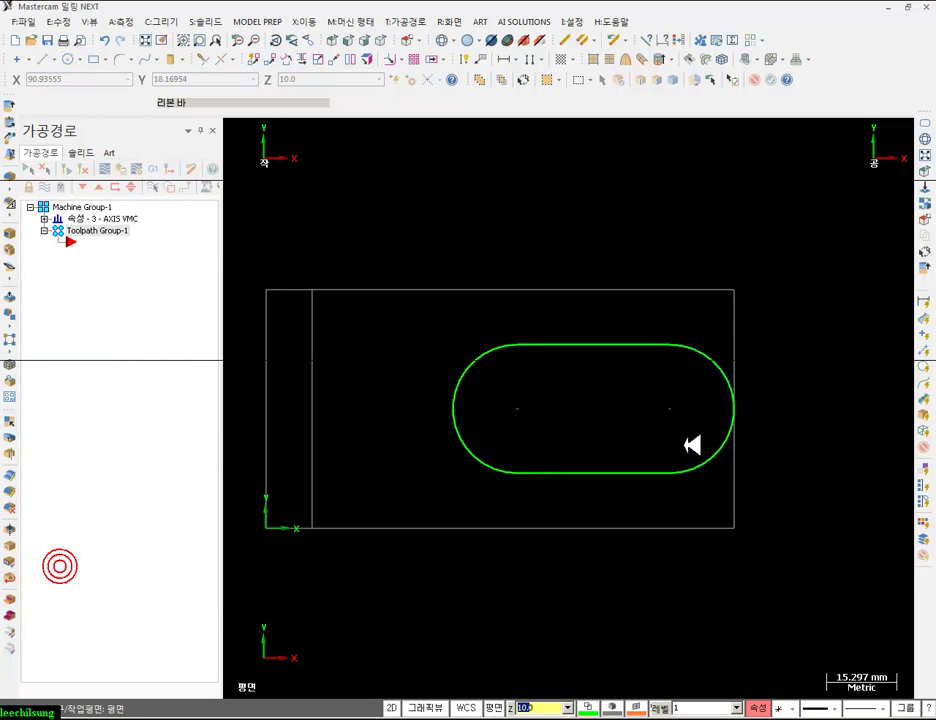
- Add a radius dimension to the obround's right end arc using Smart Dimension
scroll(673, 230, up, 1)
click(577, 40)
click(476, 60)
click(735, 332)
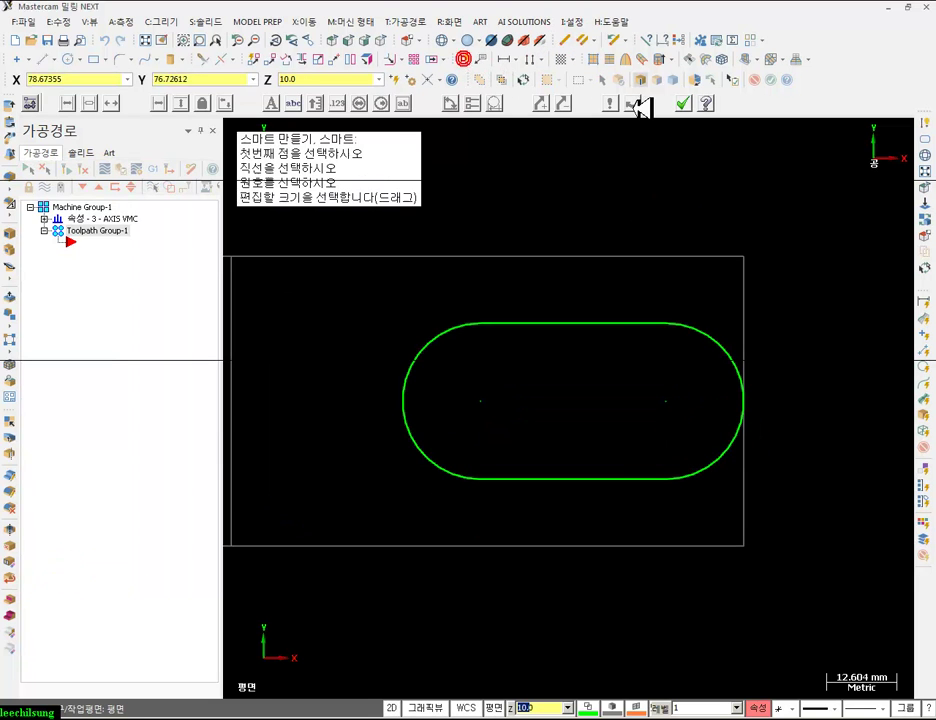
key(r)
click(815, 305)
scroll(878, 495, down, 1)
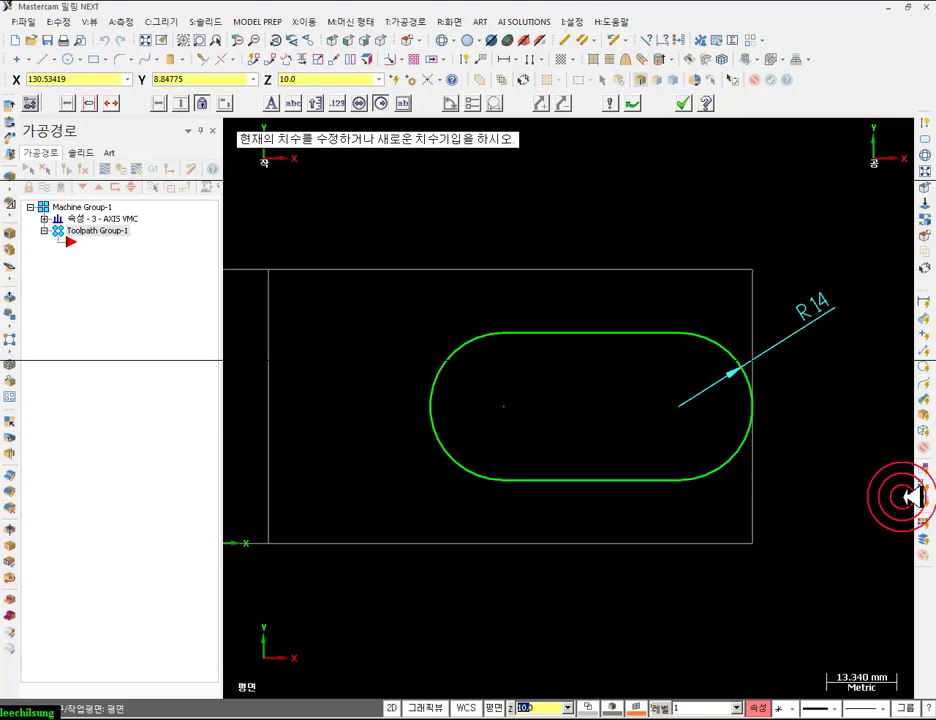
- Dimension the base's full right edge and the distance from the obround's rightmost point to the lower right corner, and finish dimensioning
click(755, 543)
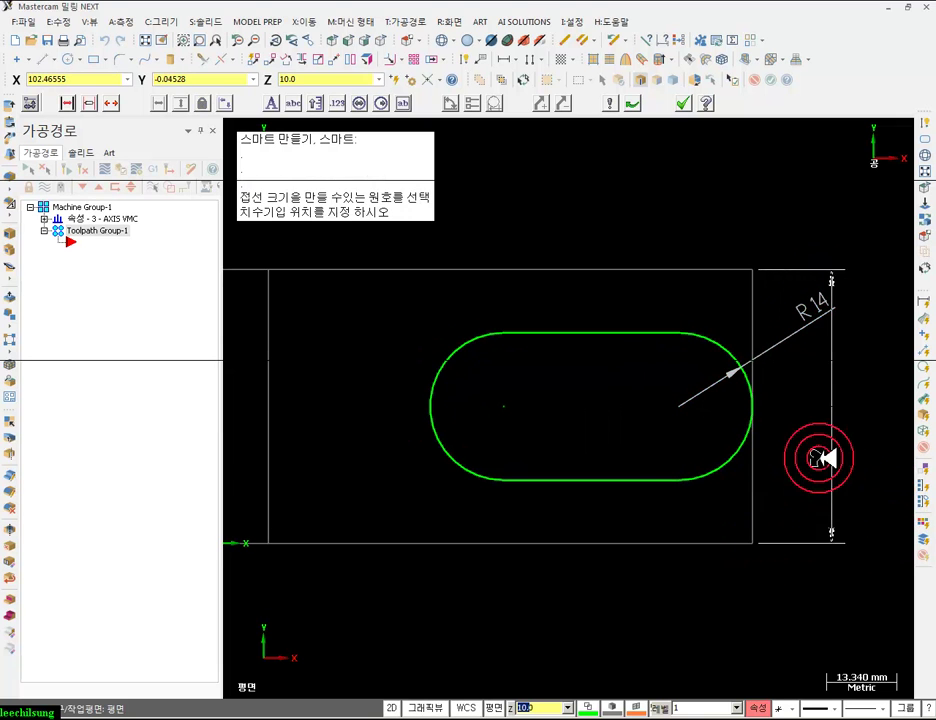
click(870, 408)
click(752, 406)
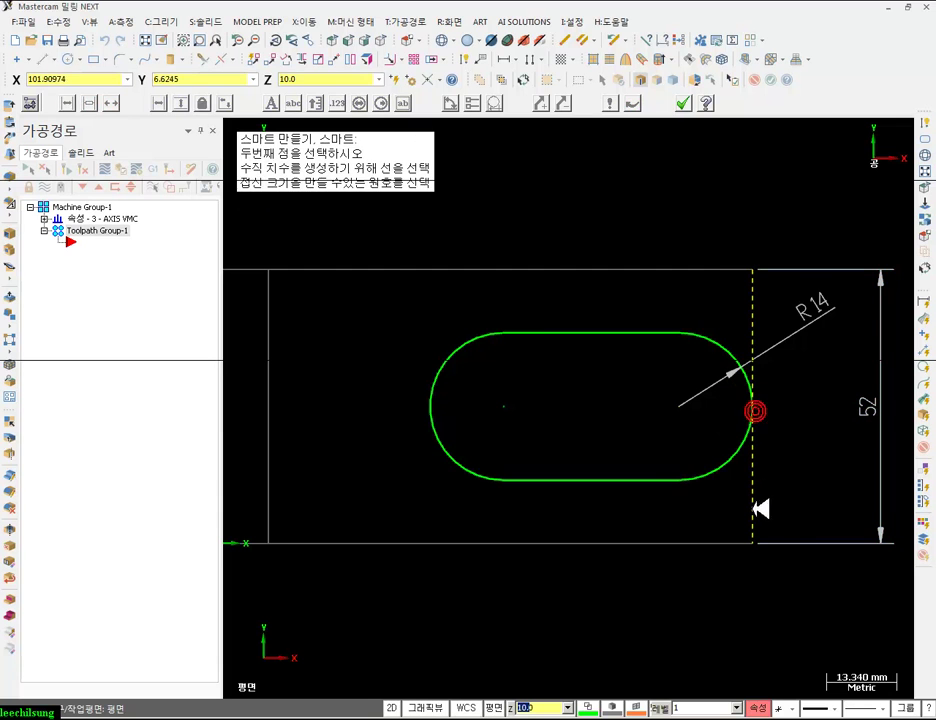
click(756, 543)
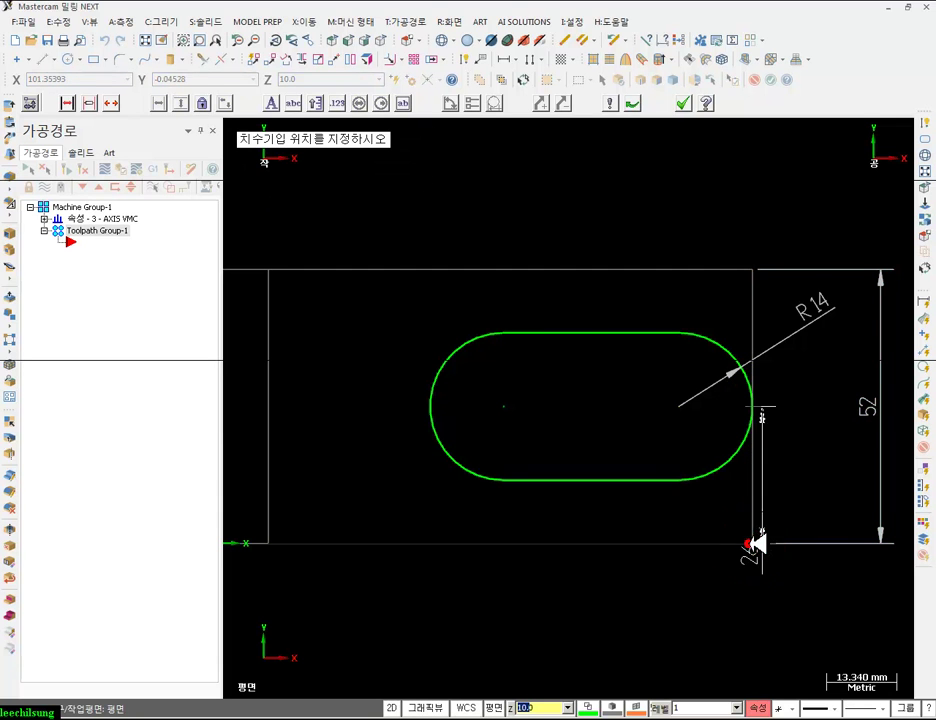
click(815, 485)
scroll(591, 393, down, 1)
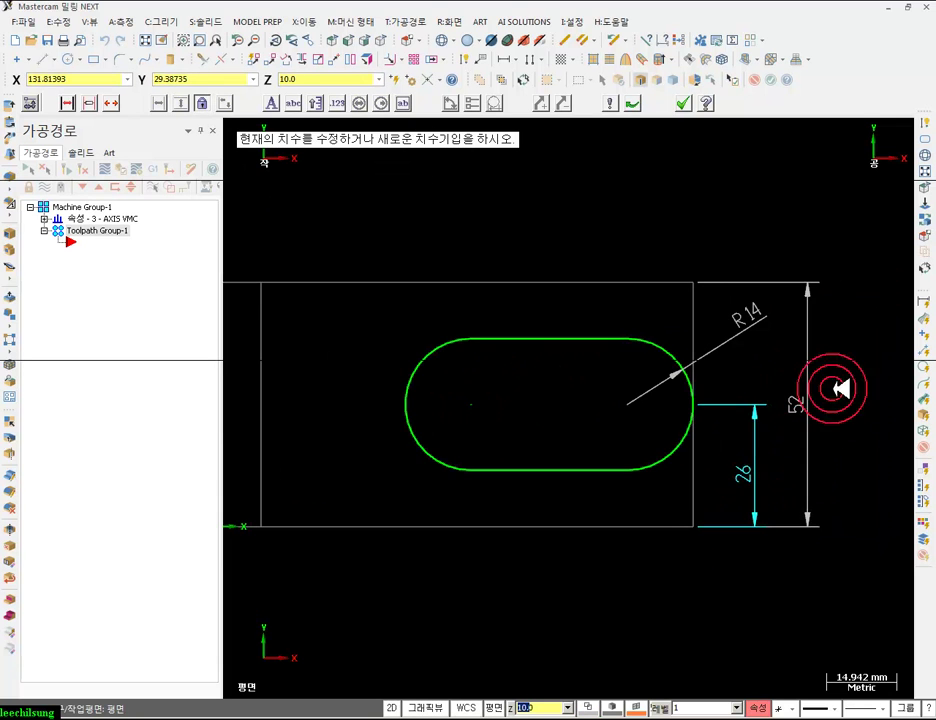
scroll(900, 543, down, 1)
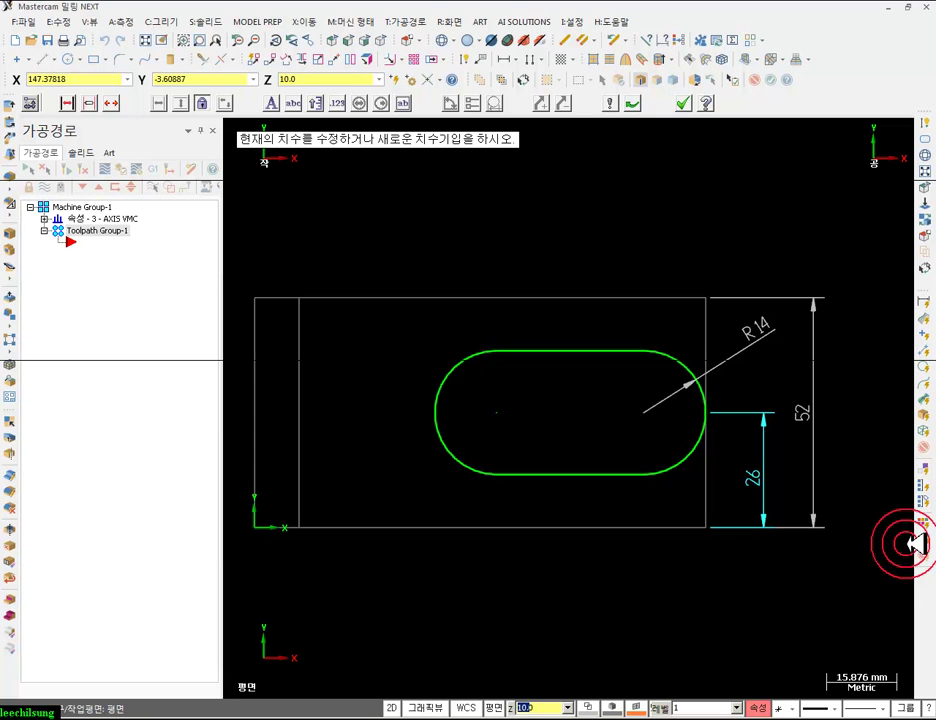
click(683, 103)
- Inspect the obround's position on the base's upper face in a 3D view and return to the top view
scroll(590, 395, down, 2)
mouse_move(538, 424)
middle_down()
mouse_move(535, 407)
mouse_move(564, 355)
mouse_move(491, 293)
middle_up()
scroll(606, 416, up, 3)
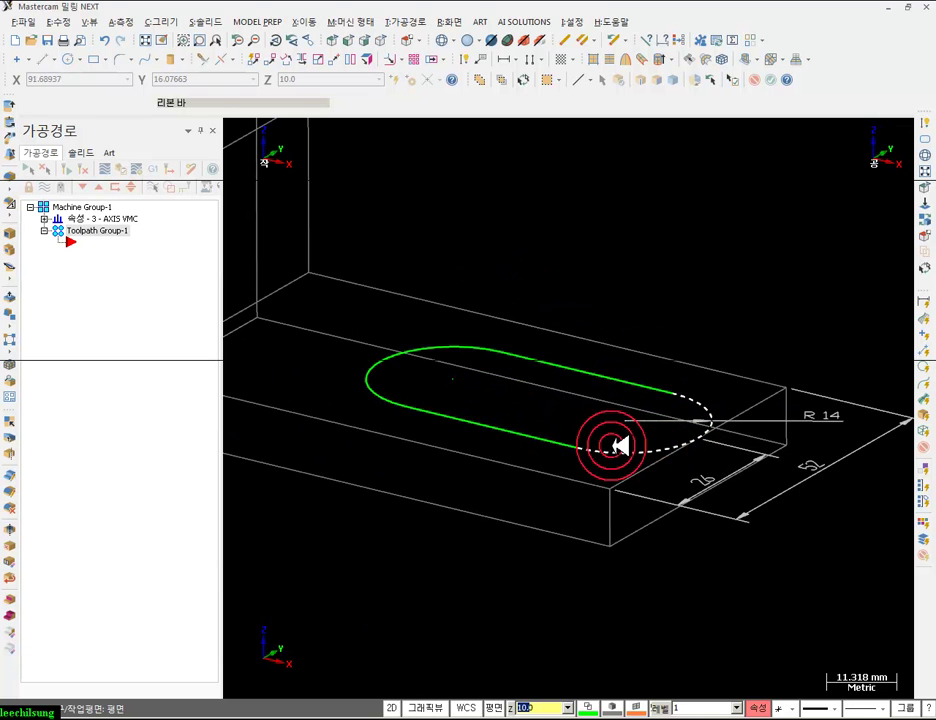
scroll(620, 418, down, 2)
middle_drag(620, 418, 664, 485)
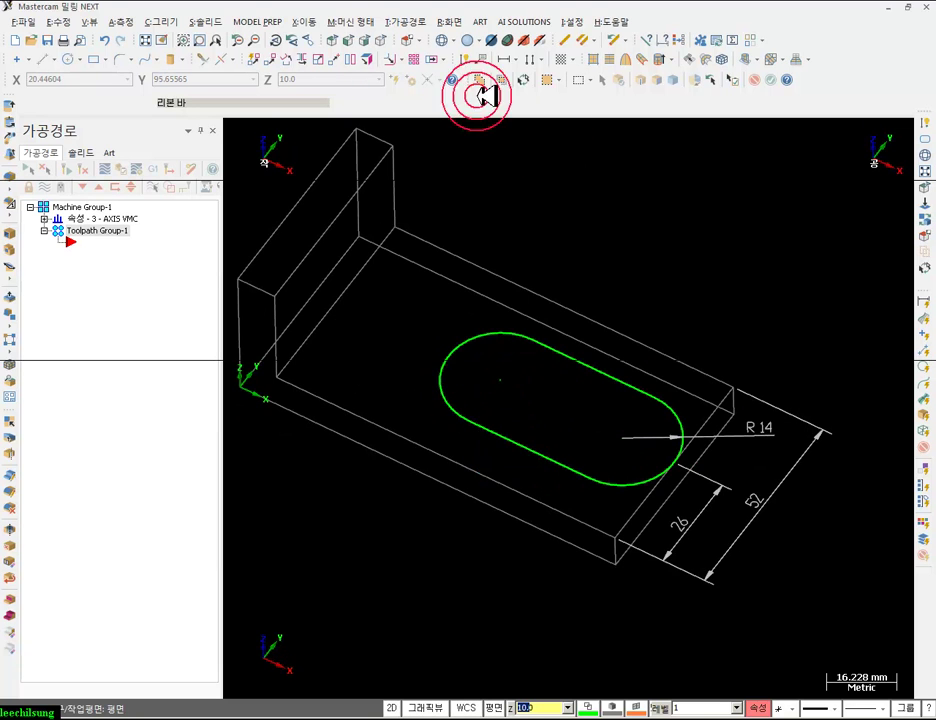
click(333, 40)
scroll(637, 464, up, 2)
scroll(721, 516, down, 1)
scroll(748, 332, up, 1)
scroll(748, 332, down, 1)
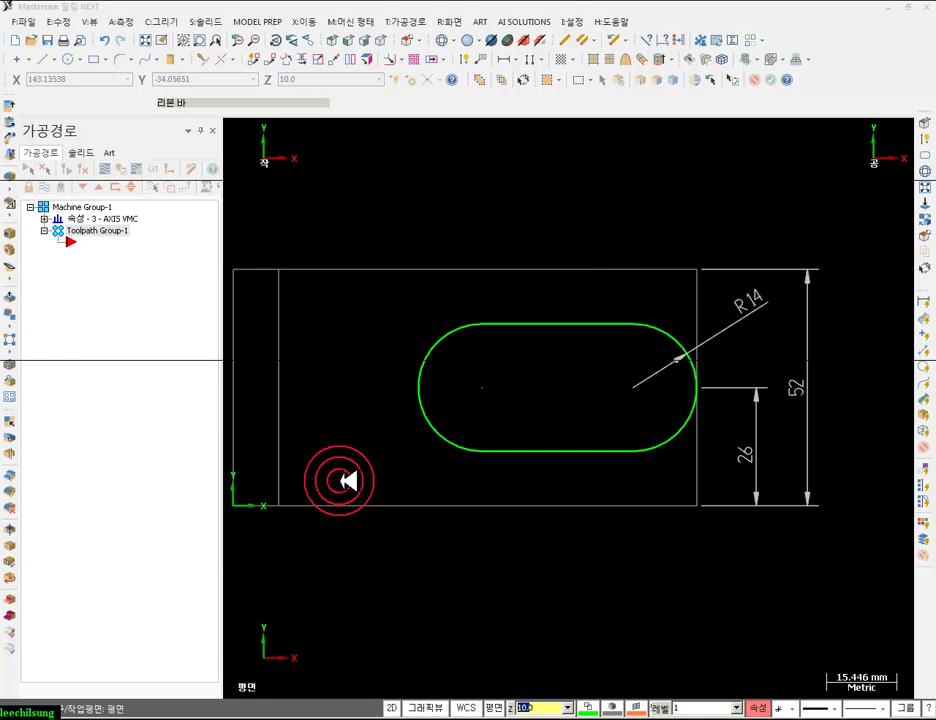
- Review the plan view in the PDF drawing for the step between the plate and its arm, and return to Mastercam
key(alt+Tab)
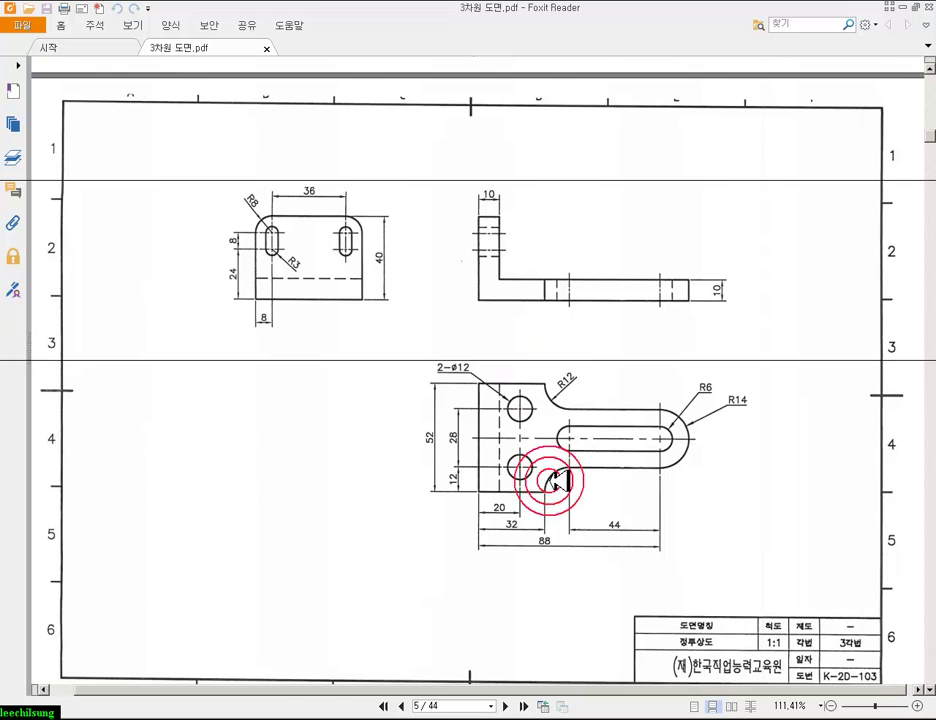
click(240, 717)
scroll(762, 432, down, 3)
scroll(539, 369, up, 2)
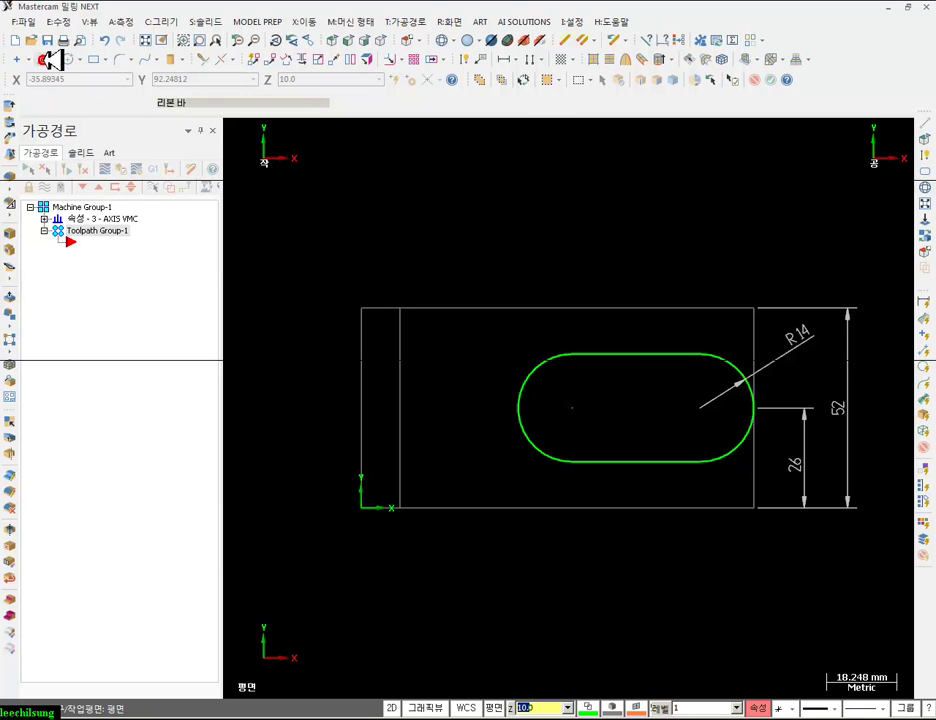
- Draw a vertical line 52 mm long spanning the base's width, at an X coordinate of 32 mm
click(45, 60)
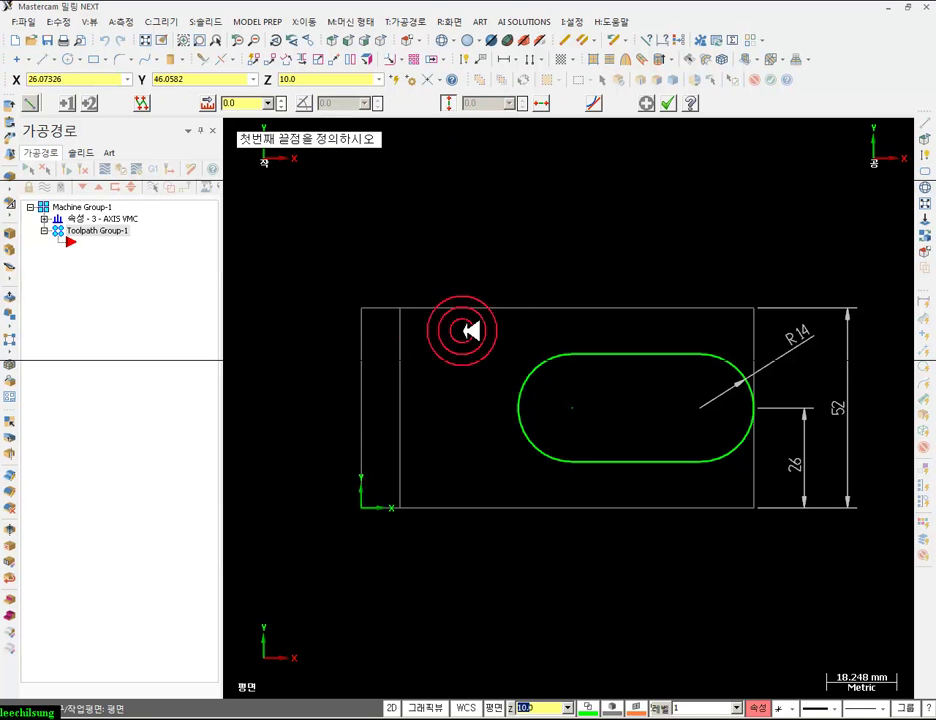
click(362, 309)
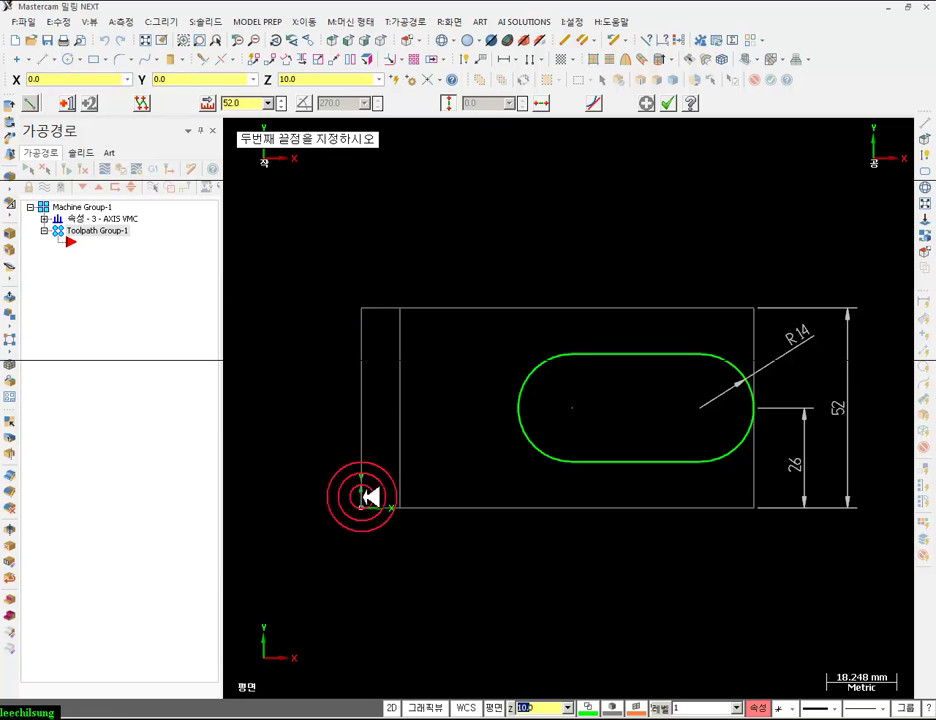
click(362, 507)
click(482, 104)
text(3)
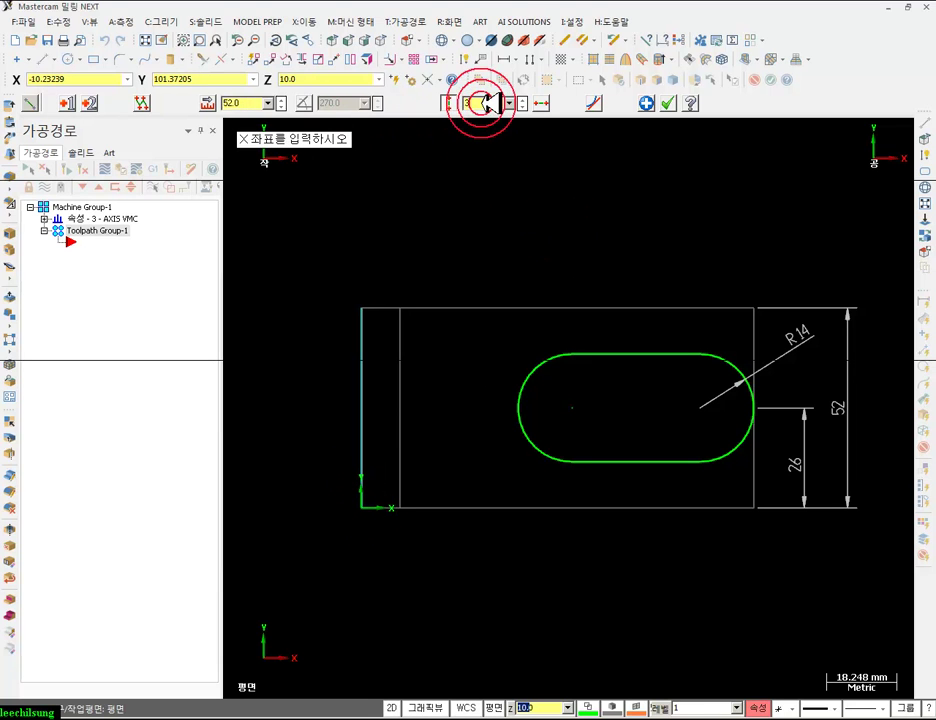
text(2)
key(Return)
scroll(603, 215, down, 1)
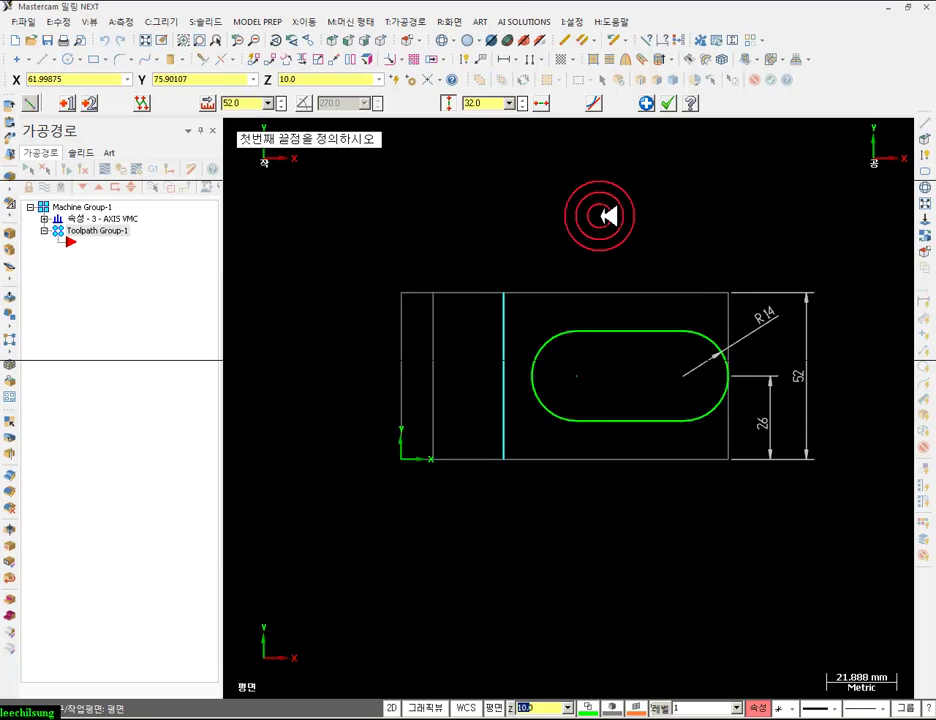
click(668, 104)
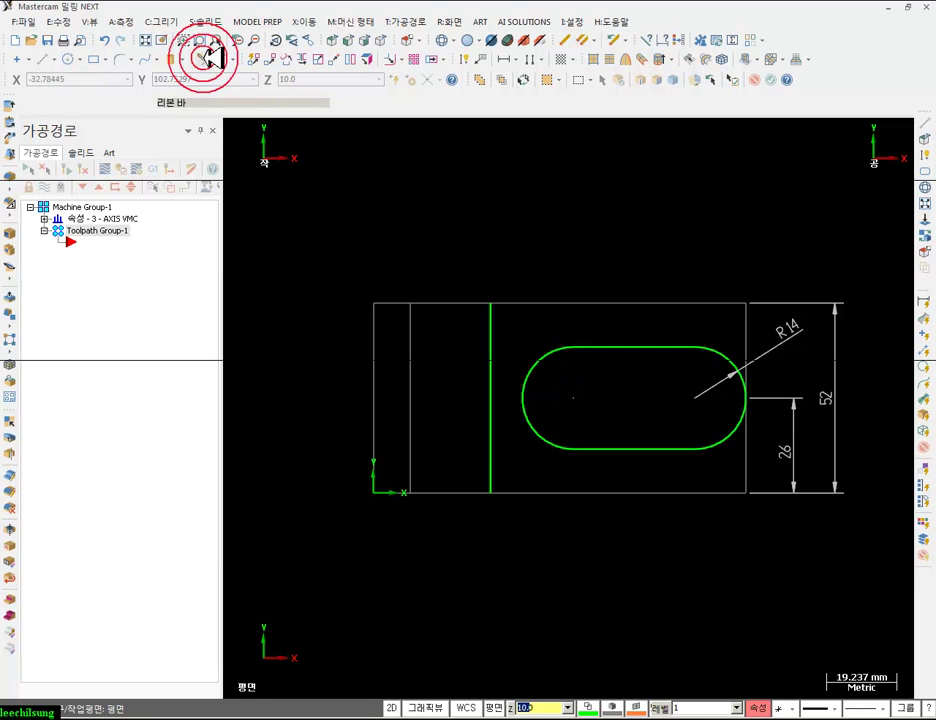
- Break the vertical shoulder line into two halves at its midpoint
click(226, 58)
click(487, 346)
click(489, 392)
click(484, 415)
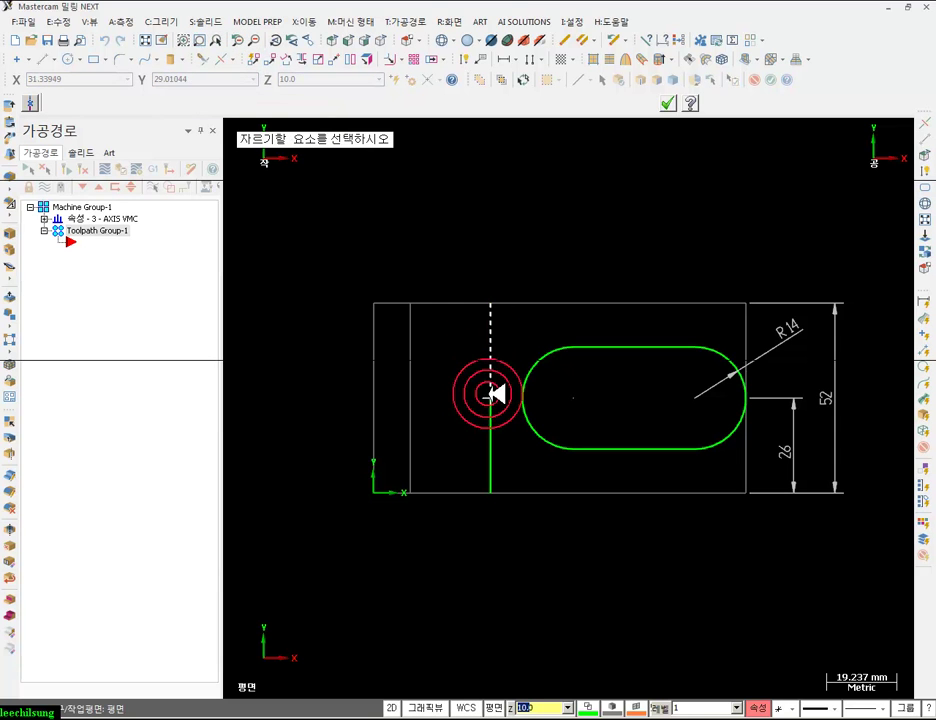
- Fillet both halves of the shoulder line to the obround's straight edges with a 12 mm radius
click(119, 59)
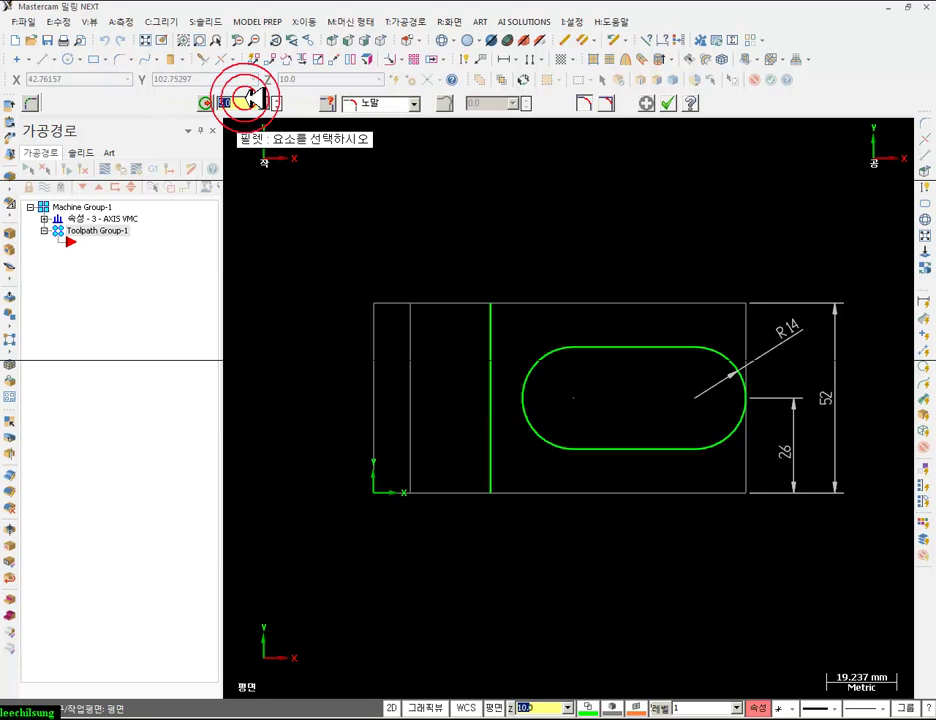
click(528, 316)
click(627, 449)
click(493, 487)
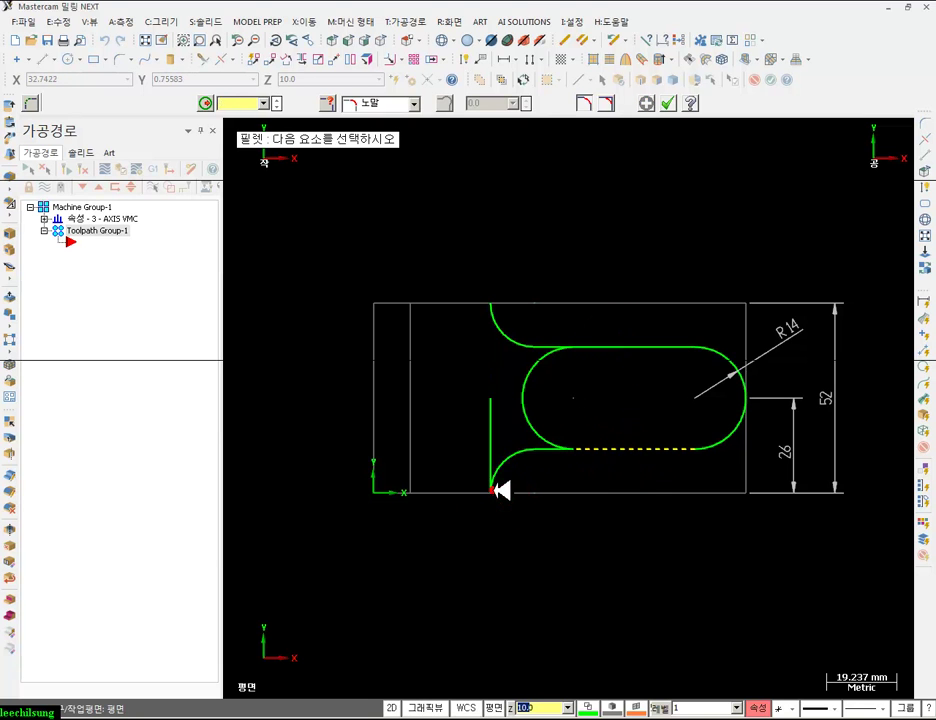
scroll(720, 408, up, 2)
click(668, 101)
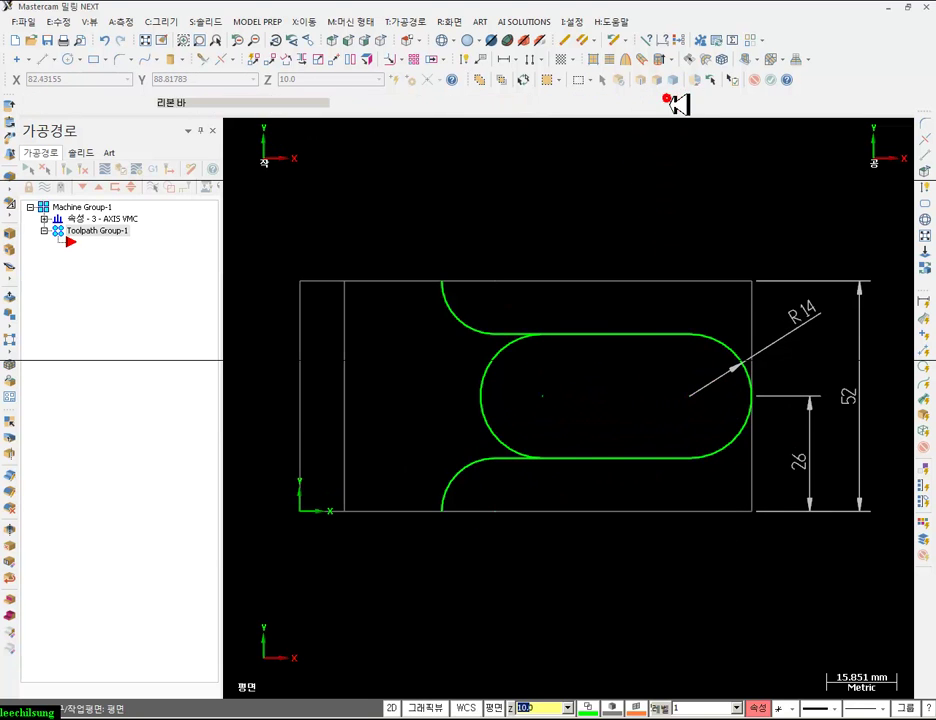
- Delete the obround's left arc and compare the arm outline with the plan view in the PDF drawing
scroll(577, 397, down, 3)
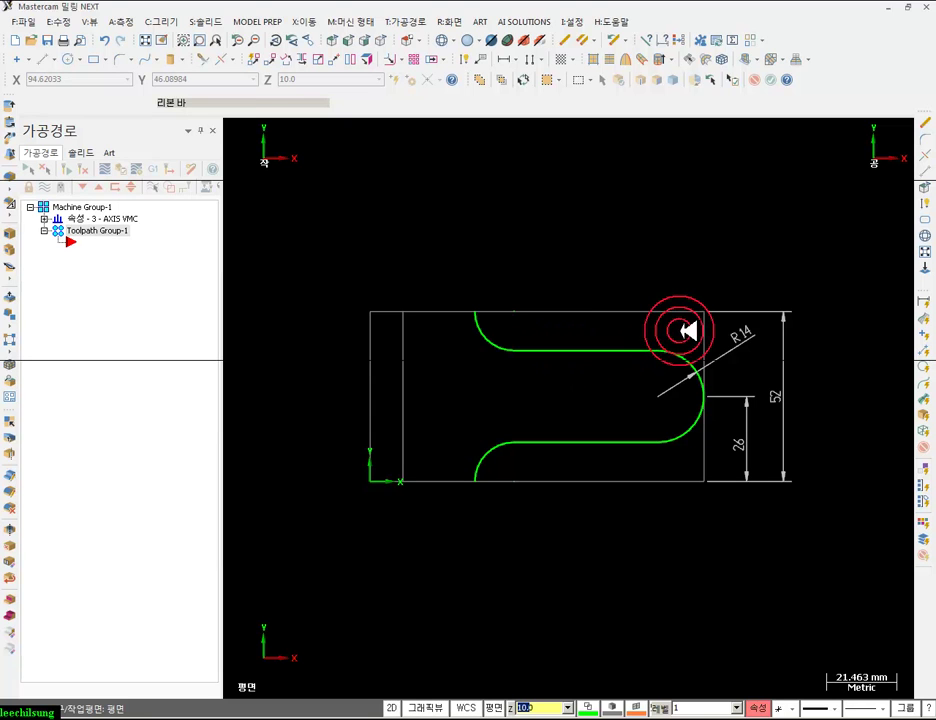
key(alt+Tab)
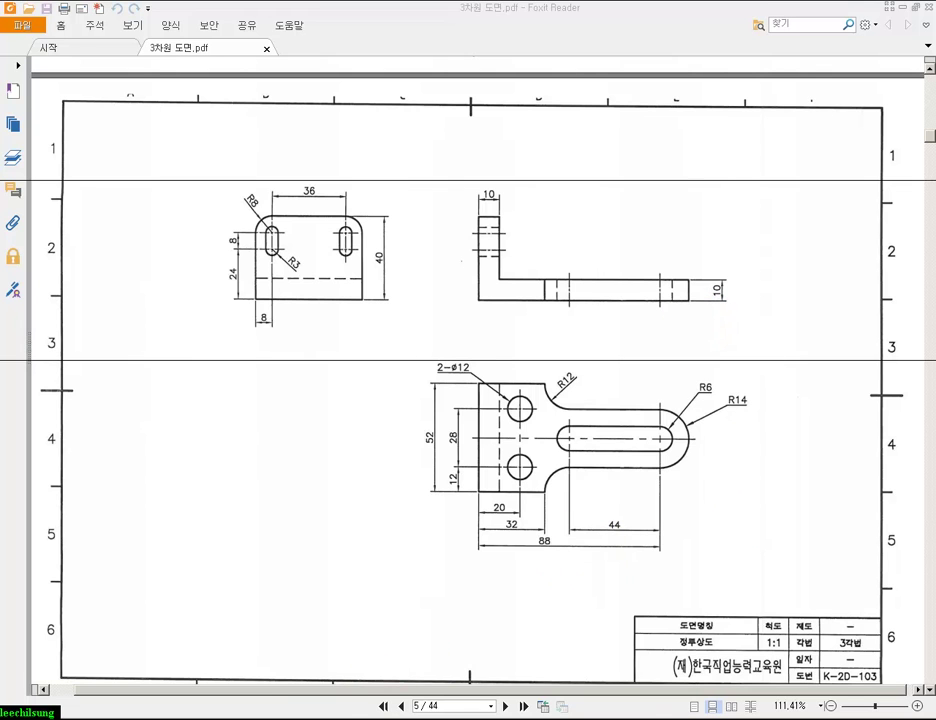
click(245, 706)
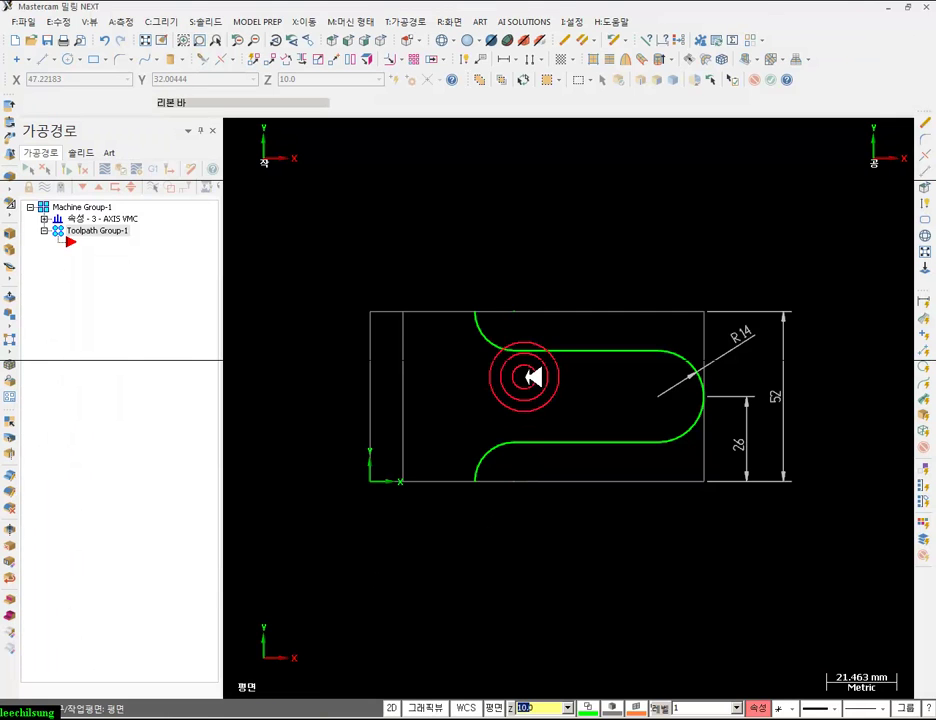
- Draw connected lines outside the base from the upper fillet's end around to the lower fillet's end, closing the arm's outer cut profile
click(42, 59)
click(477, 315)
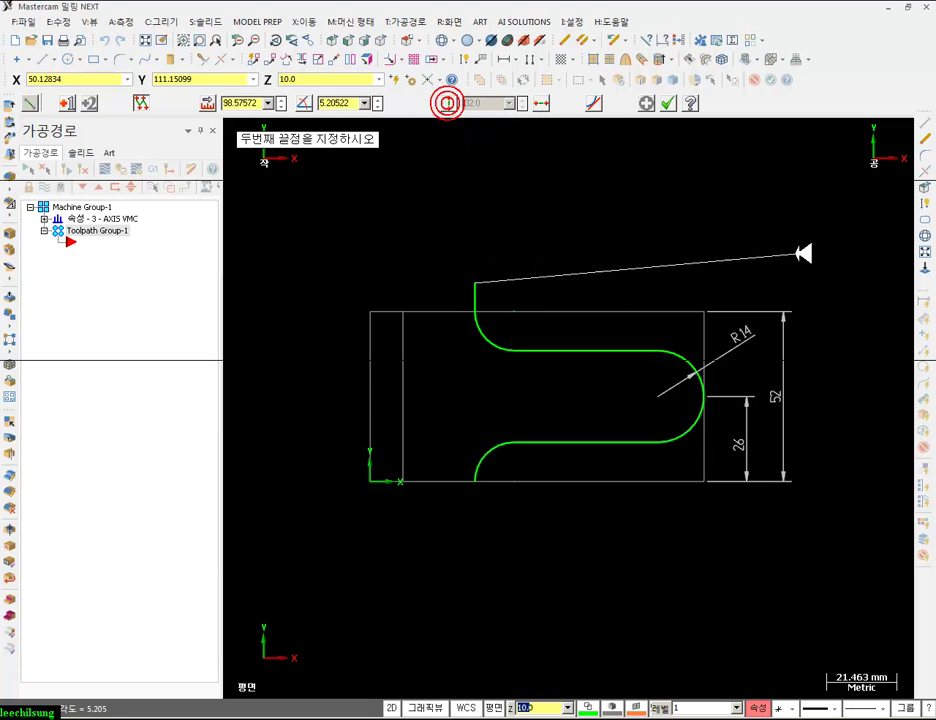
click(827, 284)
click(828, 514)
click(477, 514)
click(474, 485)
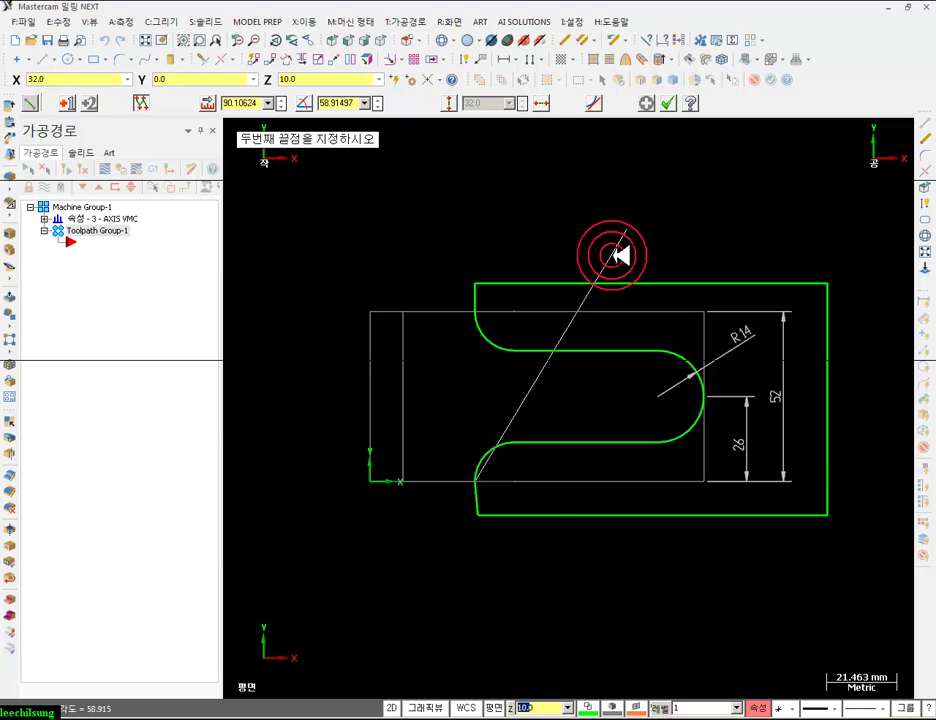
click(668, 103)
- Extrude the closed profile 52 mm downwards as a cut from the bracket body, checking the shaded preview in isometric view
click(383, 40)
scroll(583, 547, up, 3)
scroll(431, 316, down, 1)
scroll(431, 316, down, 1)
scroll(510, 532, up, 2)
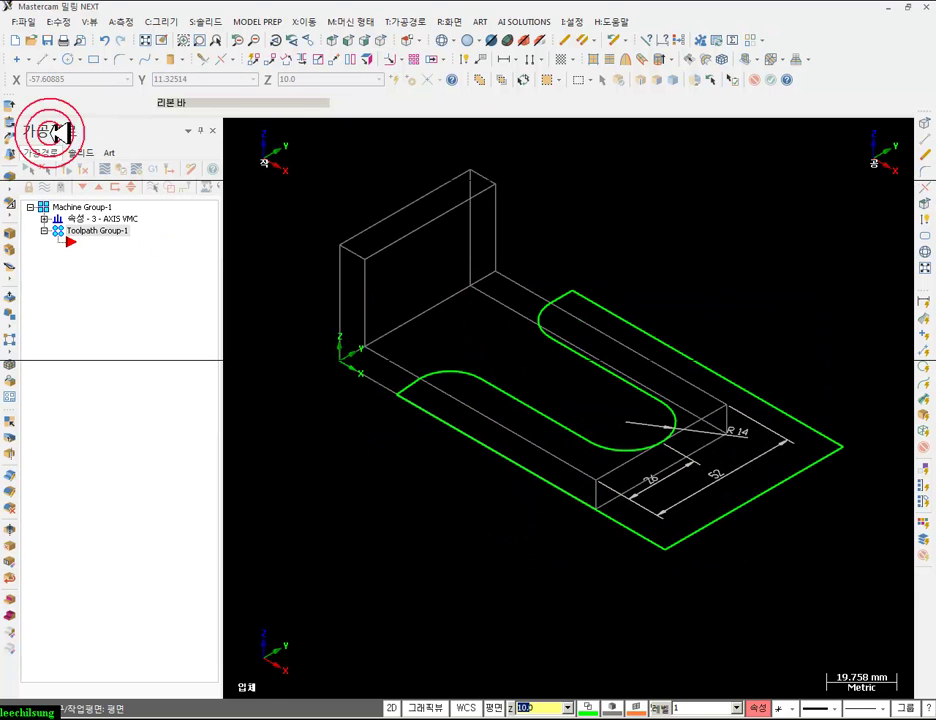
click(612, 318)
click(79, 530)
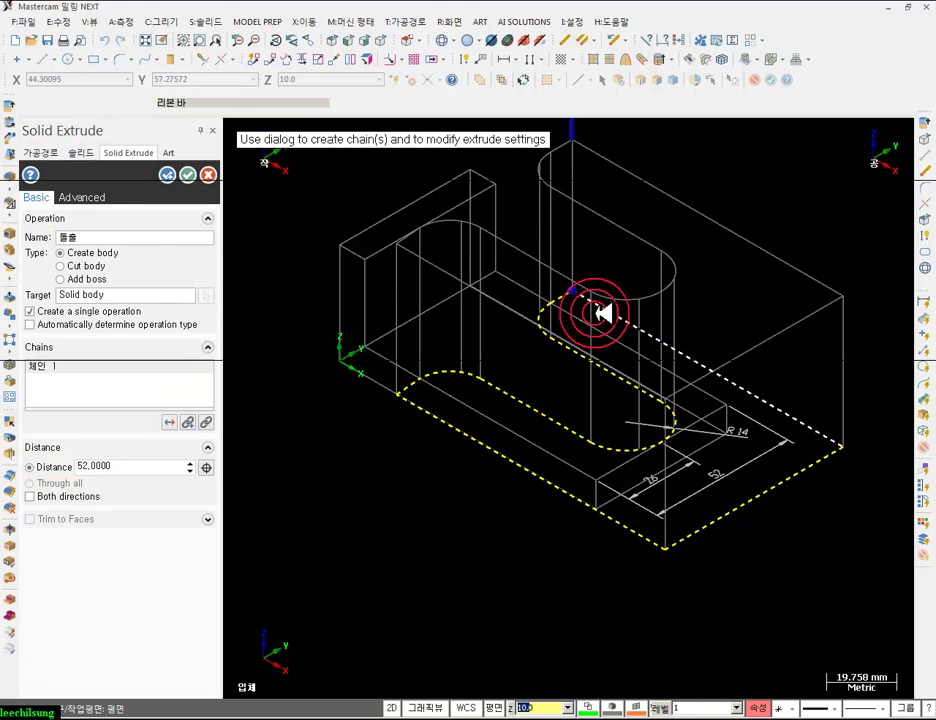
click(523, 464)
click(61, 266)
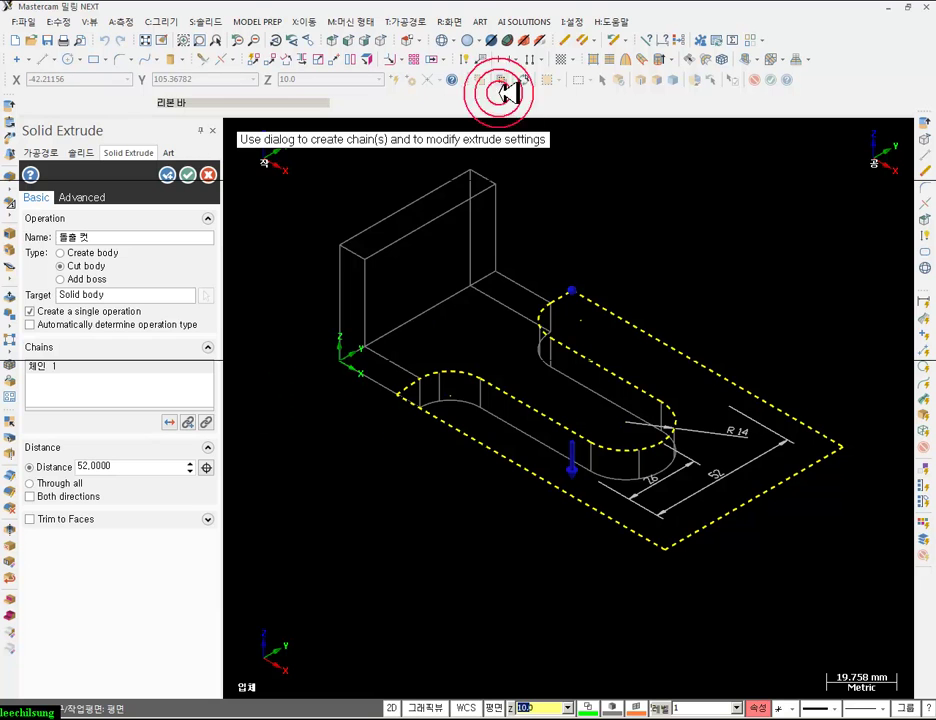
click(470, 41)
scroll(486, 316, up, 2)
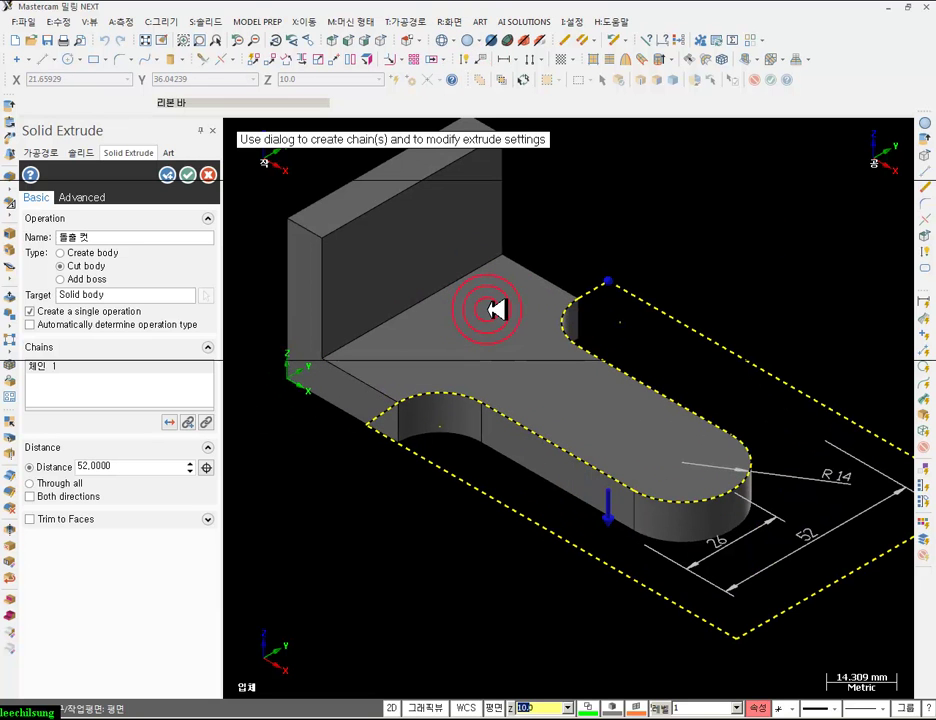
mouse_move(505, 302)
middle_down()
mouse_move(478, 361)
mouse_move(487, 409)
mouse_move(514, 389)
mouse_move(500, 312)
mouse_move(514, 278)
mouse_move(519, 318)
middle_up()
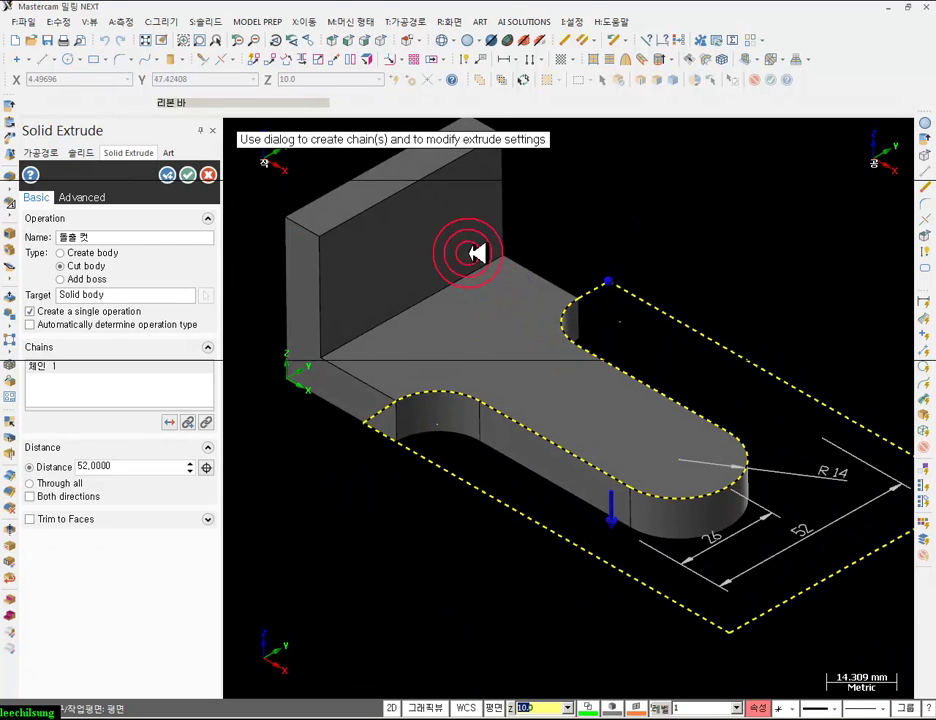
click(188, 176)
- Invert the selection of the solid and hide the cut profile and all dimensions
scroll(690, 421, down, 5)
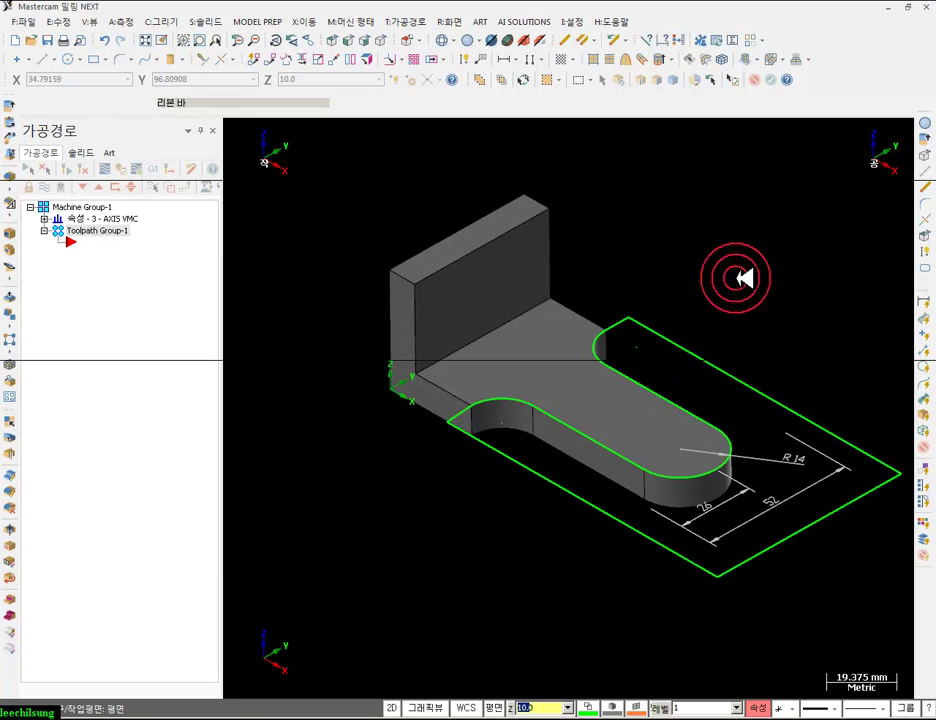
click(547, 330)
click(527, 80)
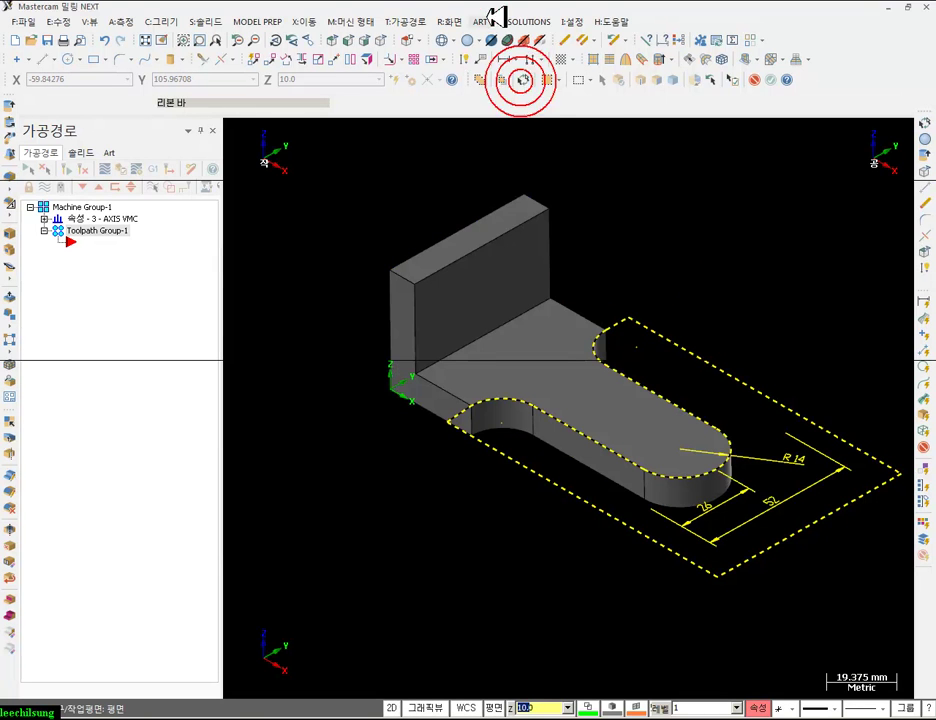
click(460, 21)
click(481, 91)
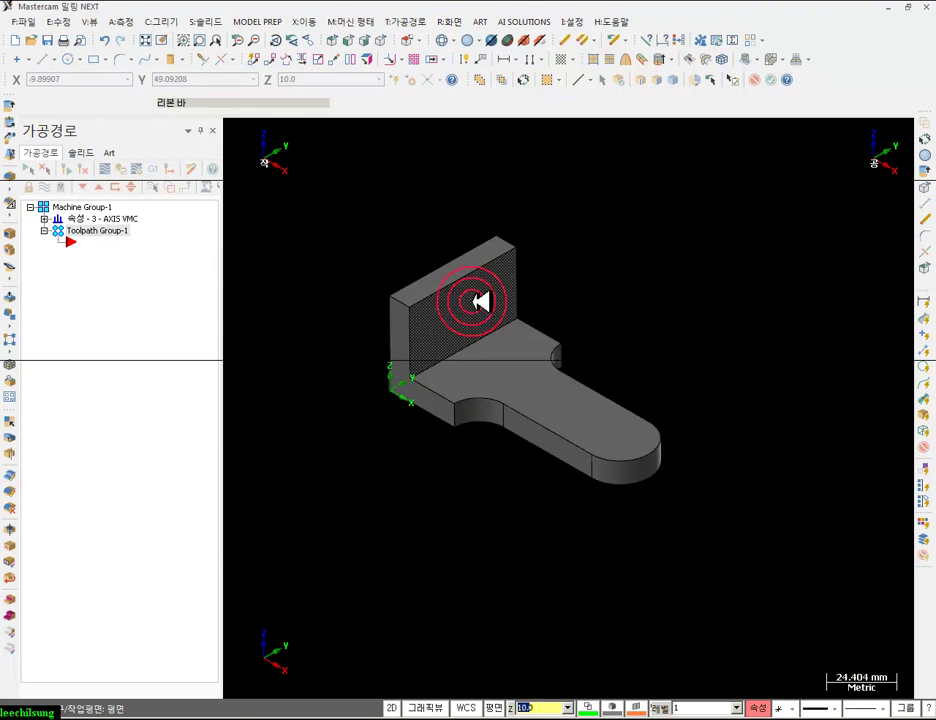
- Show the part from the top, and mark the slot's R6 ends, 44 + 12 length and 12 width on the PDF plan view
click(334, 41)
scroll(445, 374, up, 2)
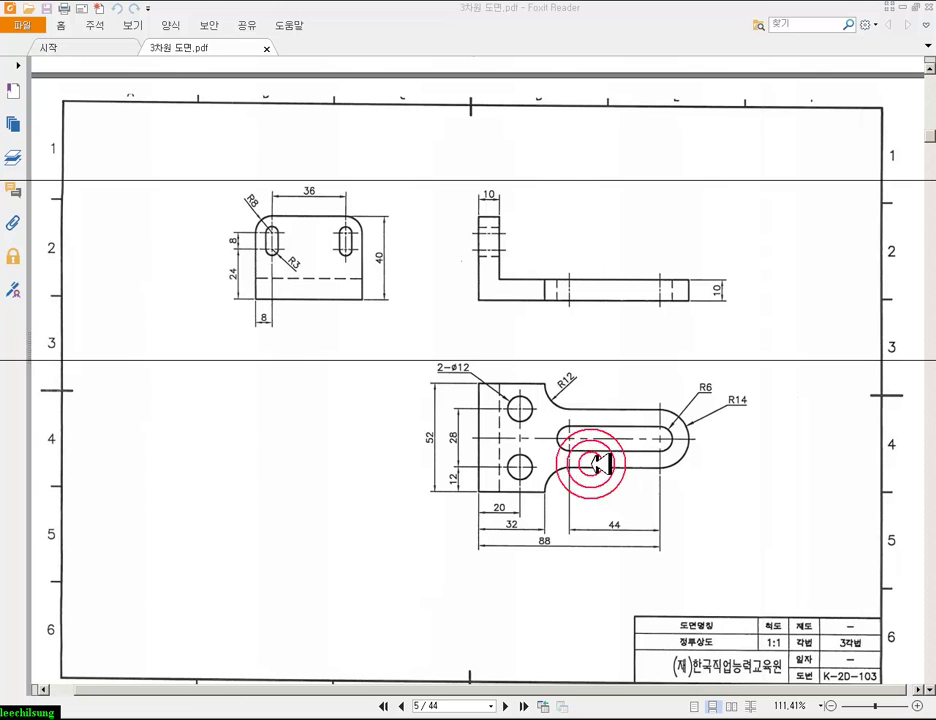
drag(617, 515, 606, 533)
drag(728, 381, 695, 388)
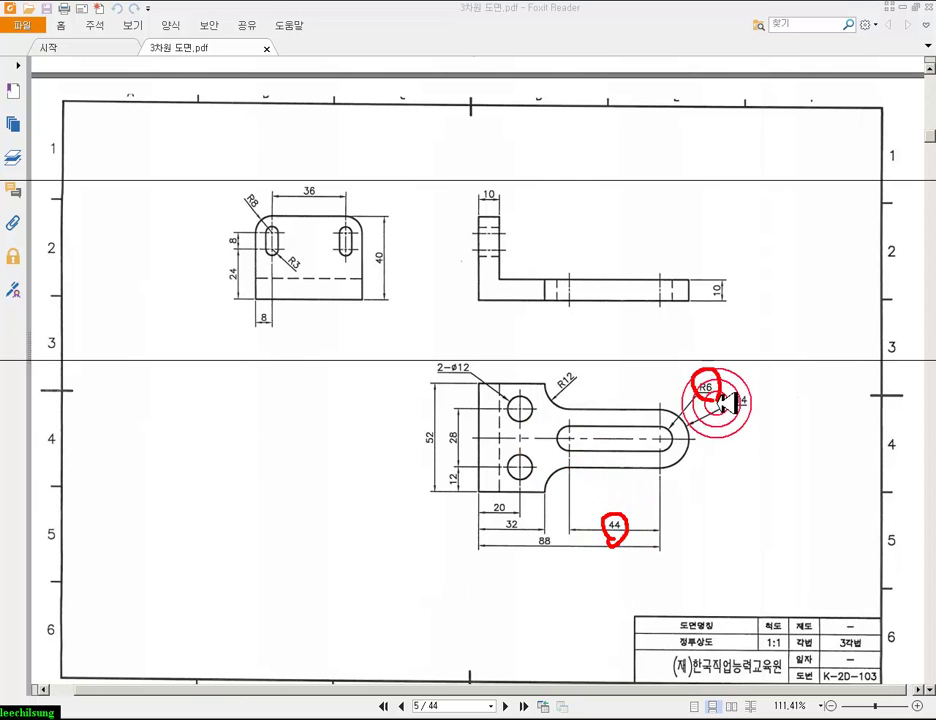
drag(636, 523, 722, 537)
click(708, 434)
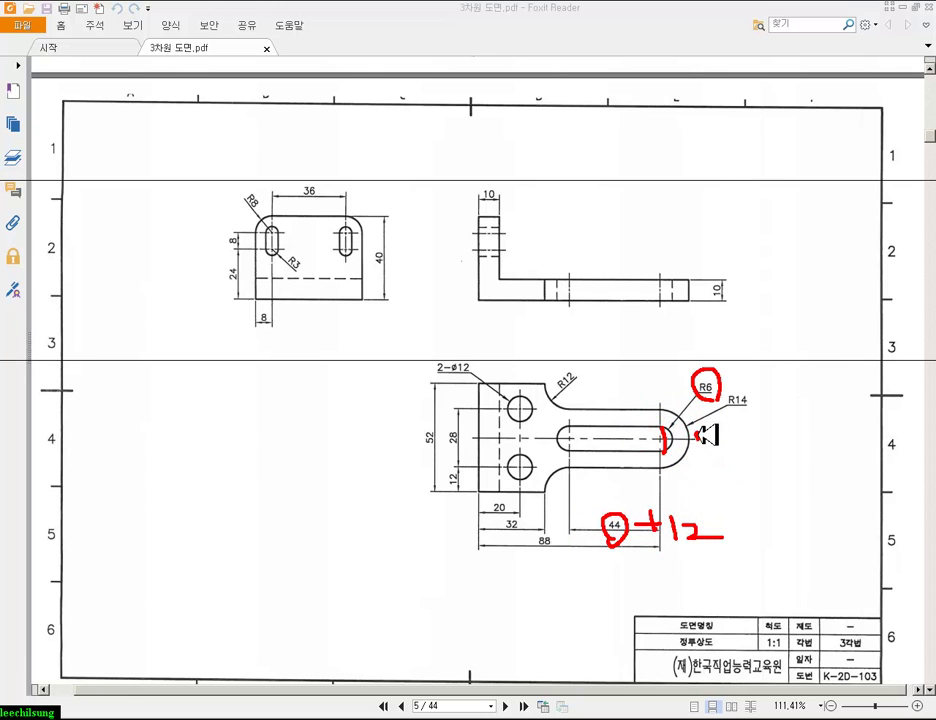
drag(713, 441, 738, 452)
drag(604, 550, 722, 545)
drag(689, 462, 752, 467)
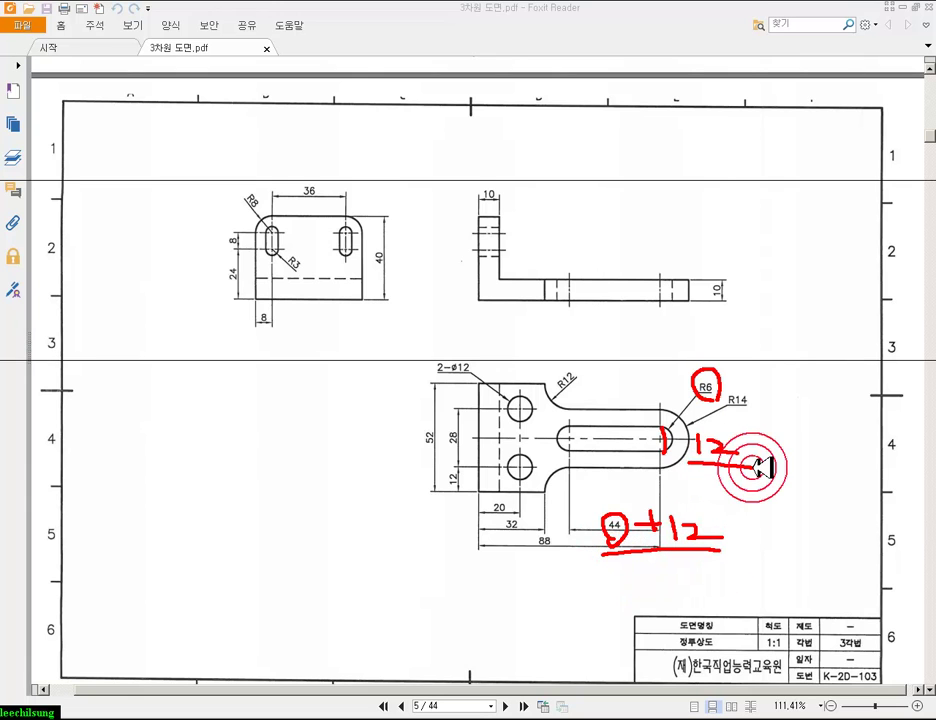
- Mark the gap between the slot's end and the R14 arm end in the PDF, clear the marks and return to Mastercam
click(690, 441)
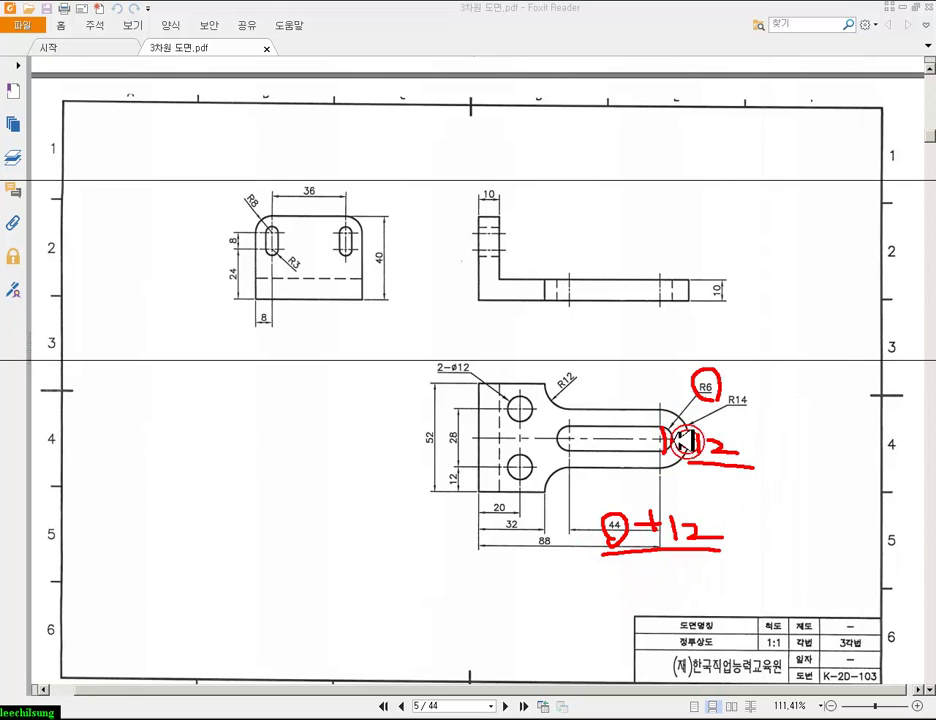
click(738, 411)
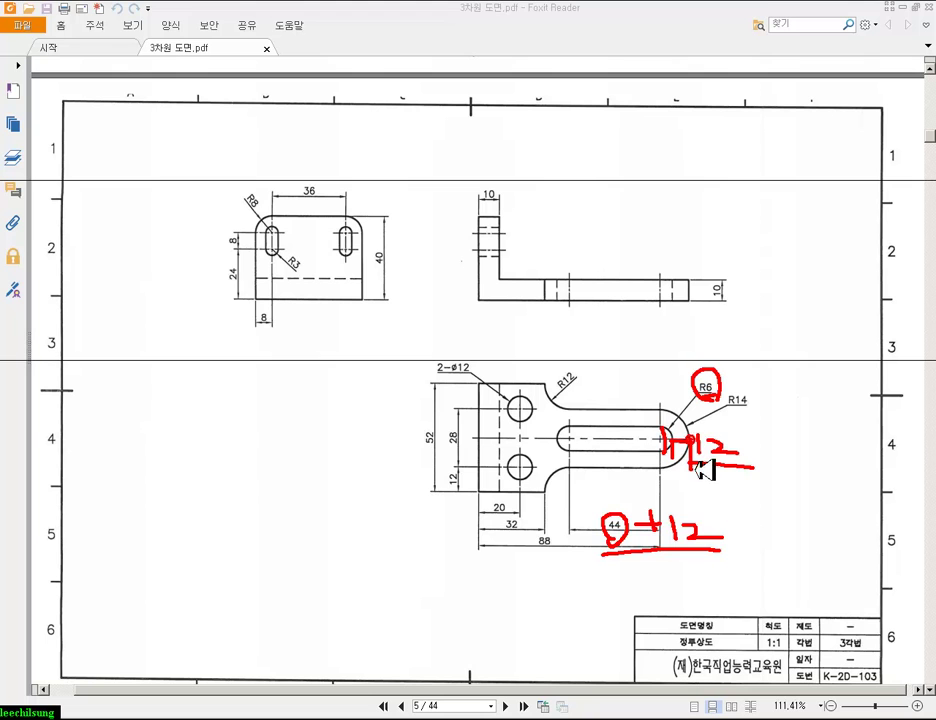
right_click(425, 447)
click(443, 590)
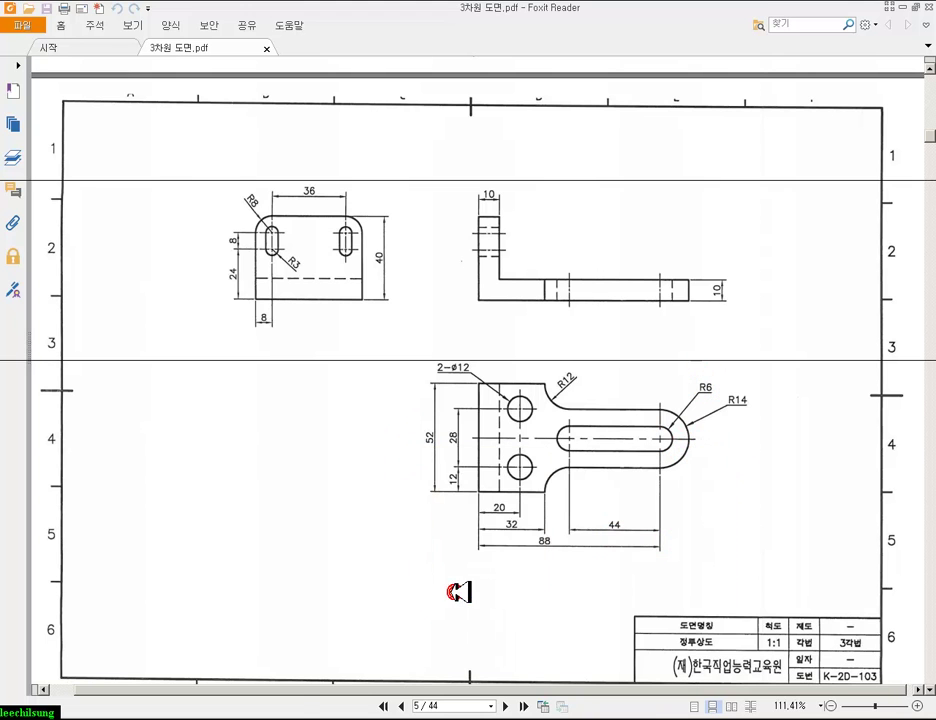
key(alt+Tab)
- Set up an obround shape 56 mm long and 12 mm high, anchored at its right-middle point
scroll(305, 385, down, 2)
scroll(626, 425, up, 2)
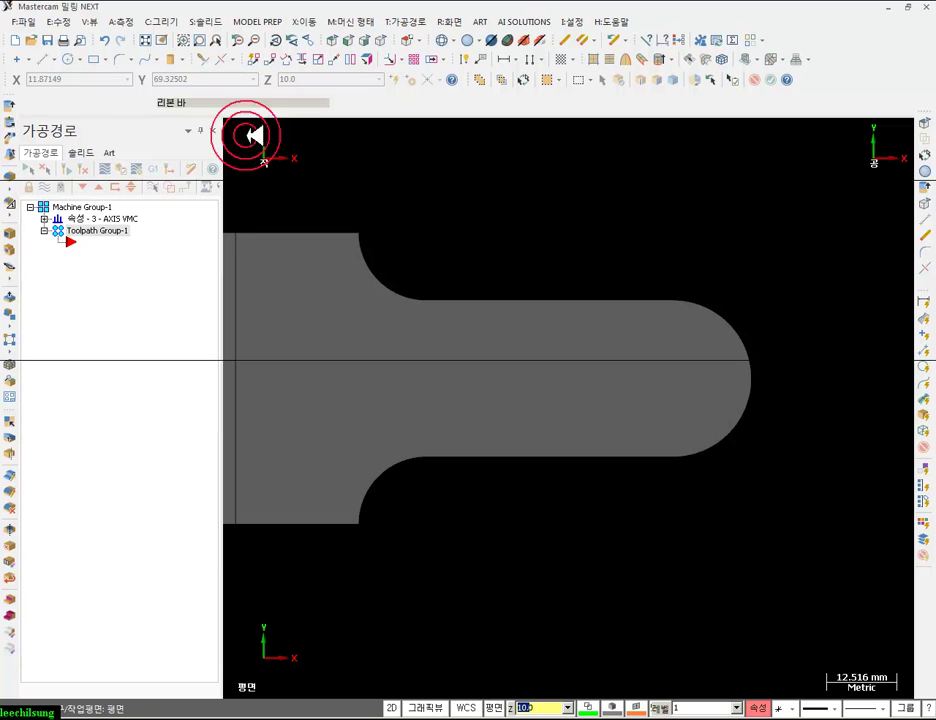
click(104, 59)
click(118, 91)
click(118, 387)
click(95, 259)
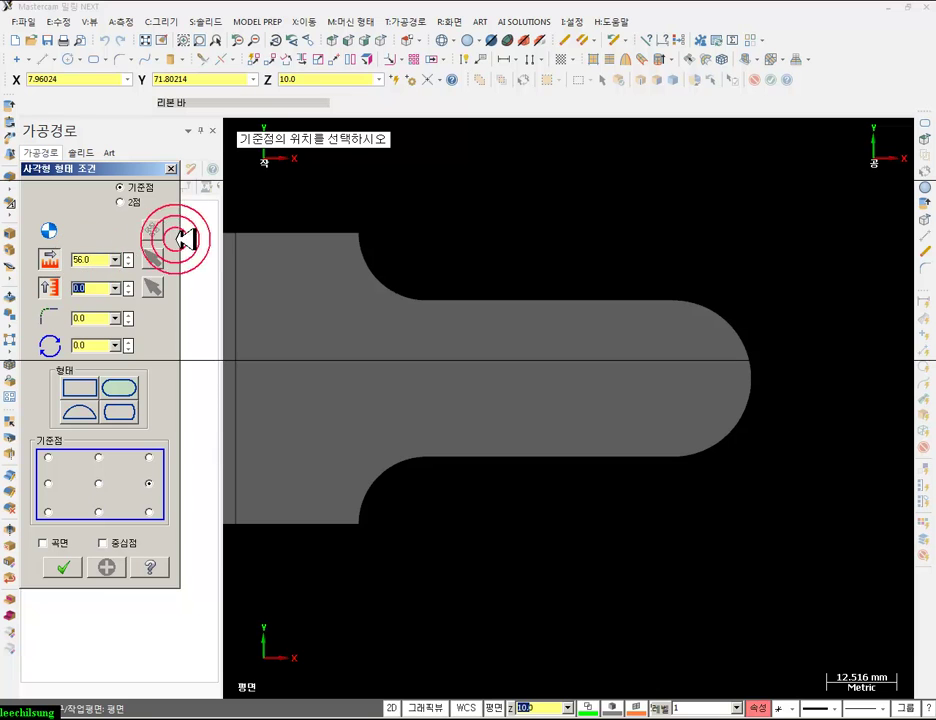
click(93, 286)
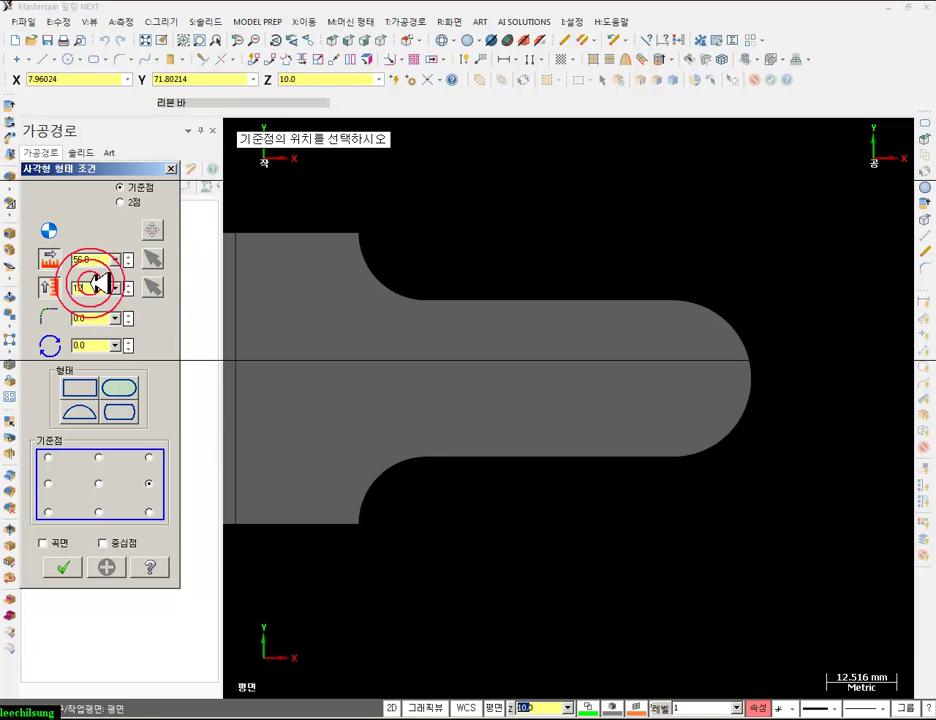
- Place the obround at a relative offset of X-14+6 from the rightmost point of the arm's rounded end
click(544, 351)
click(757, 376)
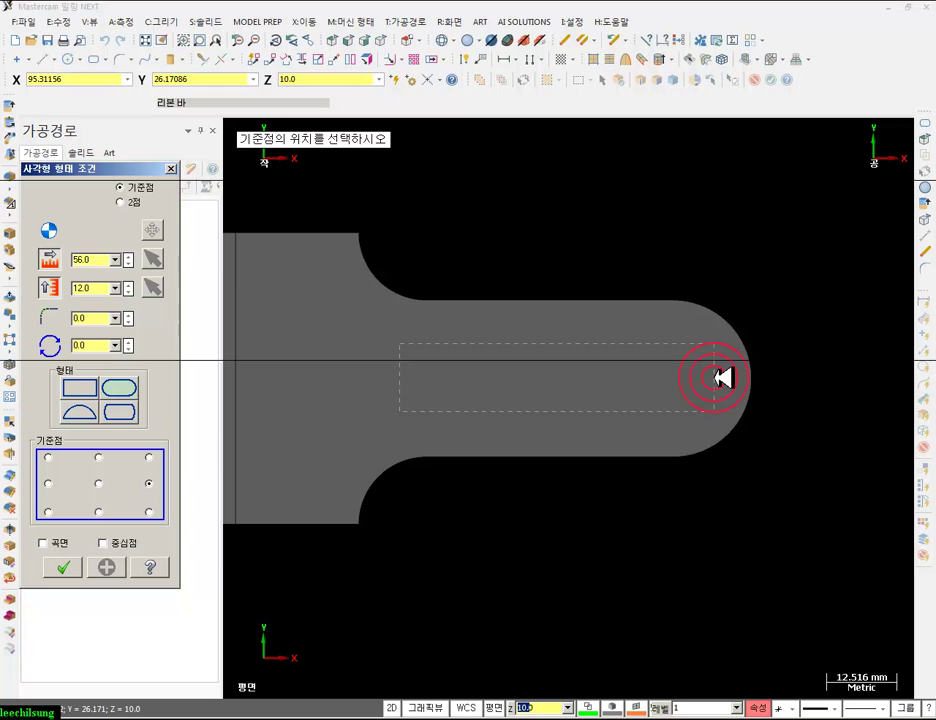
click(749, 377)
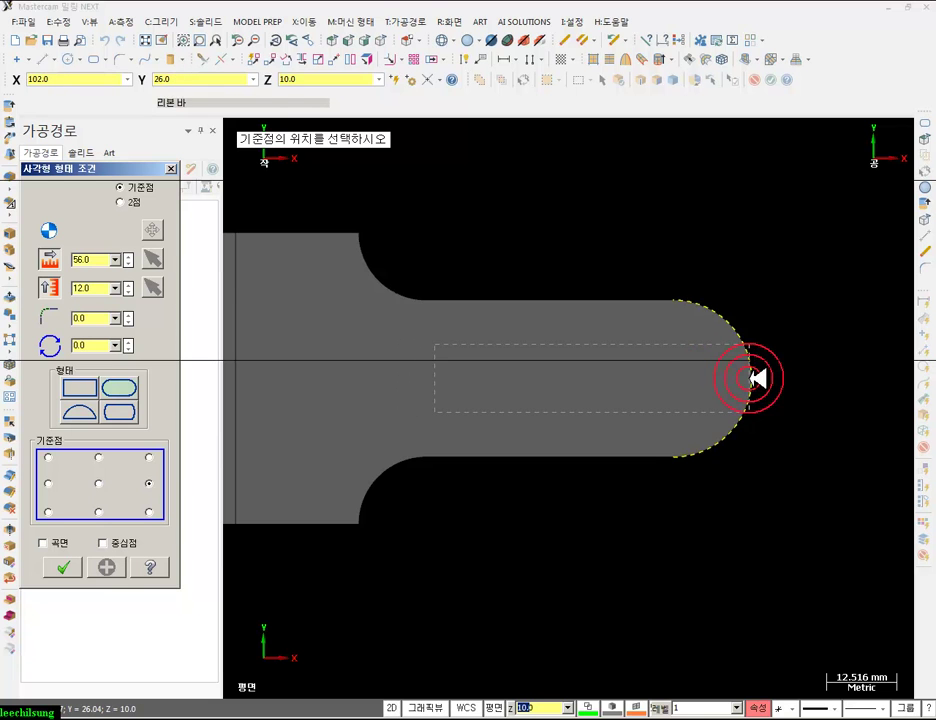
click(757, 377)
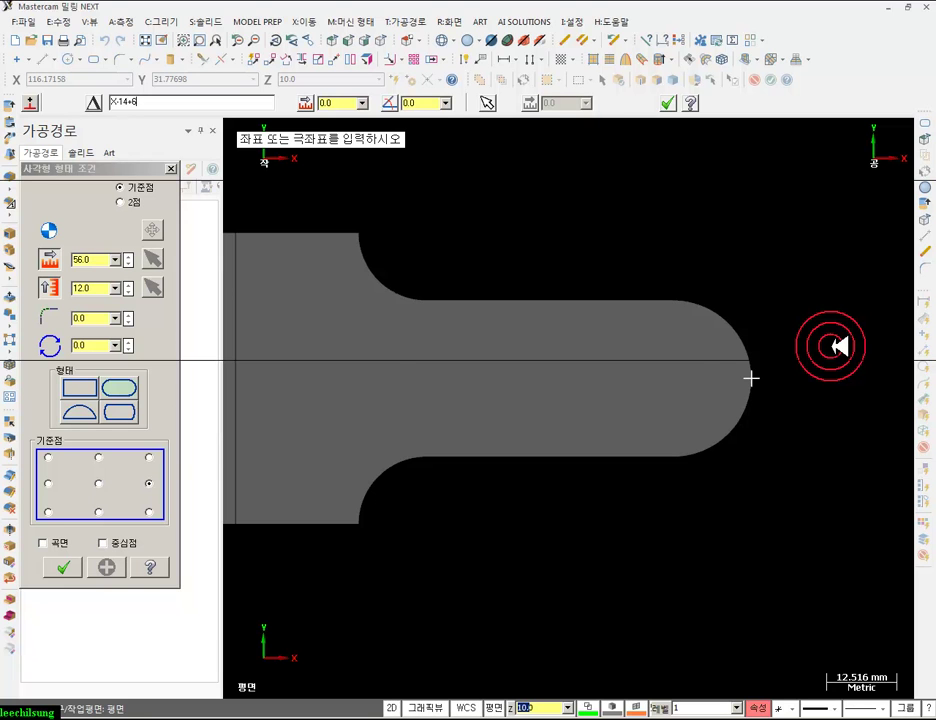
key(Return)
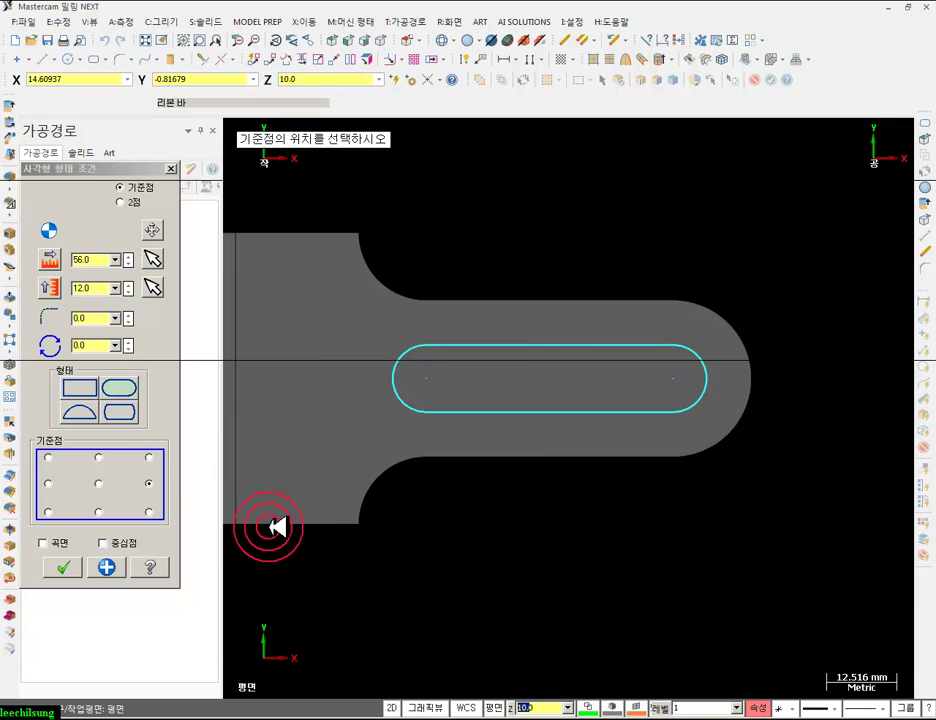
click(62, 566)
- Extrude the obround as a cut through the arm's full thickness, working in isometric view
click(382, 40)
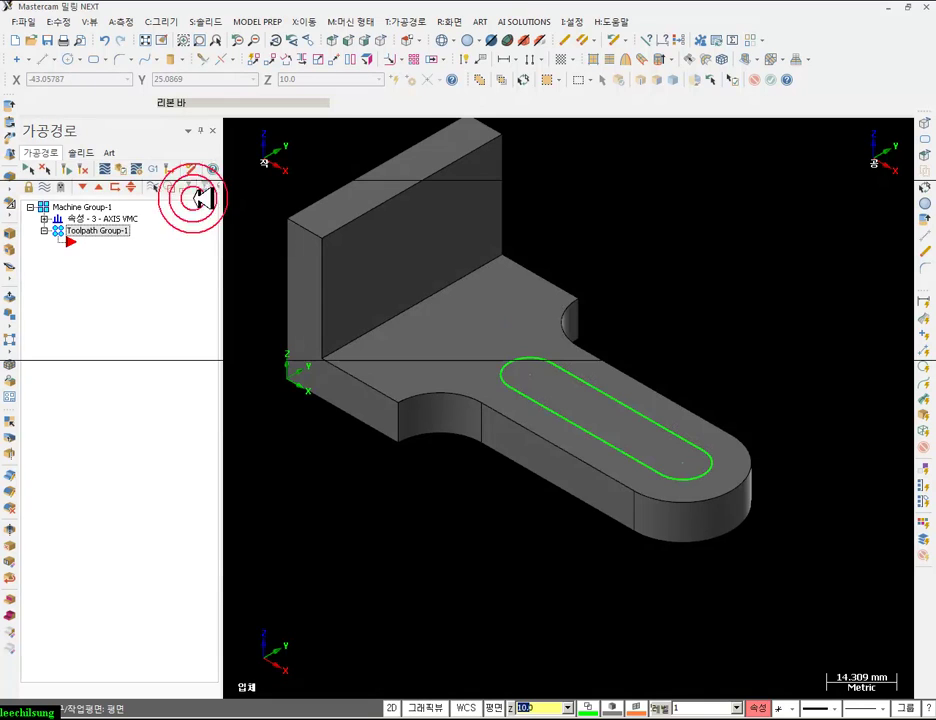
click(10, 104)
click(567, 420)
click(80, 533)
click(543, 403)
click(79, 266)
click(207, 175)
click(188, 175)
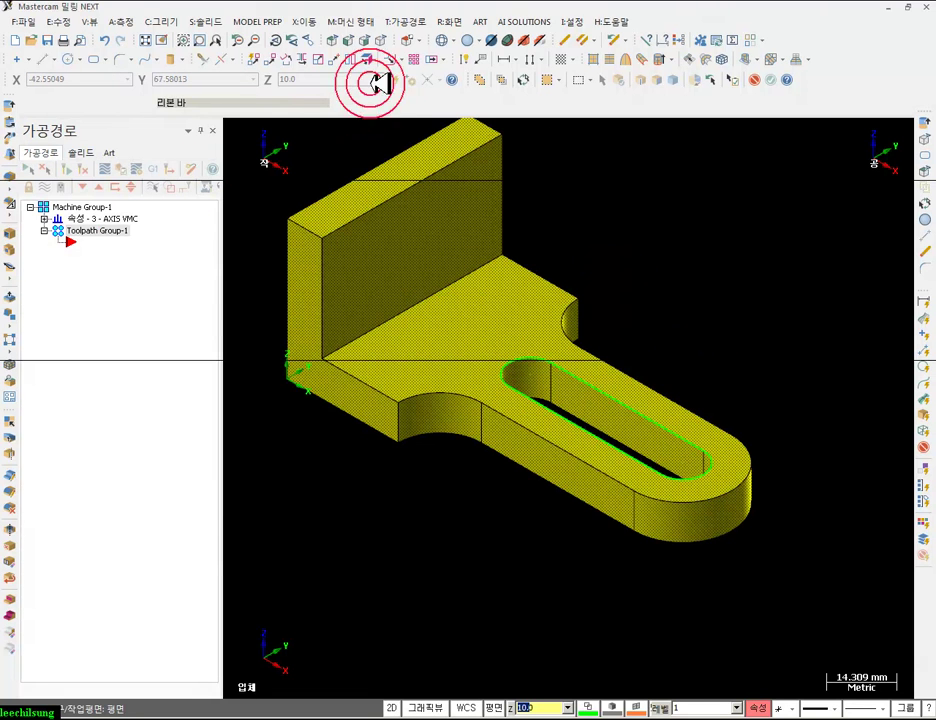
- Hide the obround slot outline, keeping only the bracket solid displayed
click(522, 80)
click(460, 22)
click(477, 94)
click(600, 313)
click(547, 207)
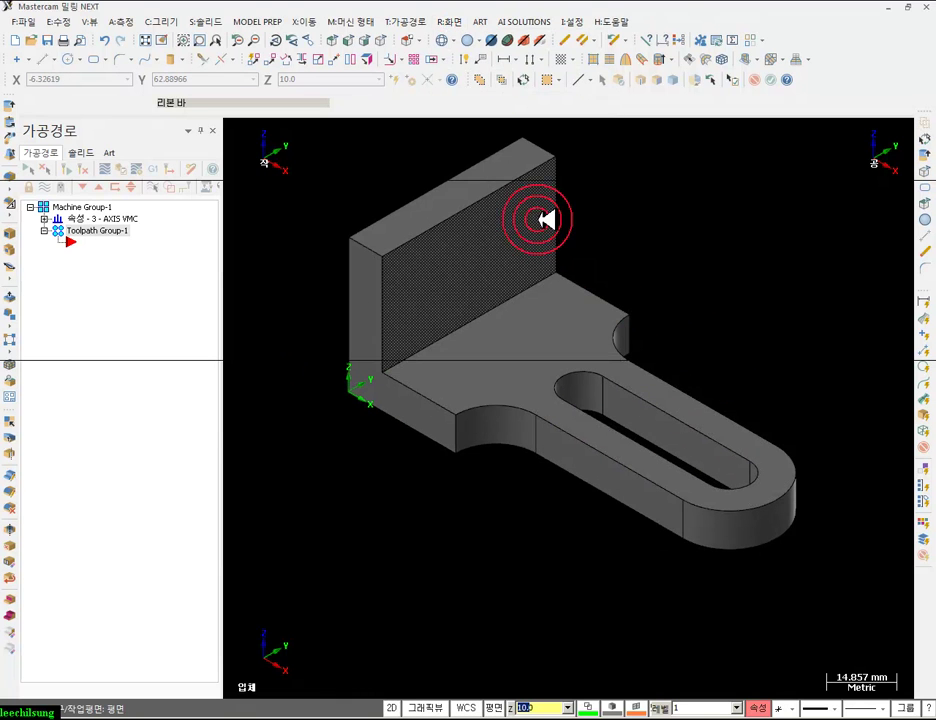
click(525, 667)
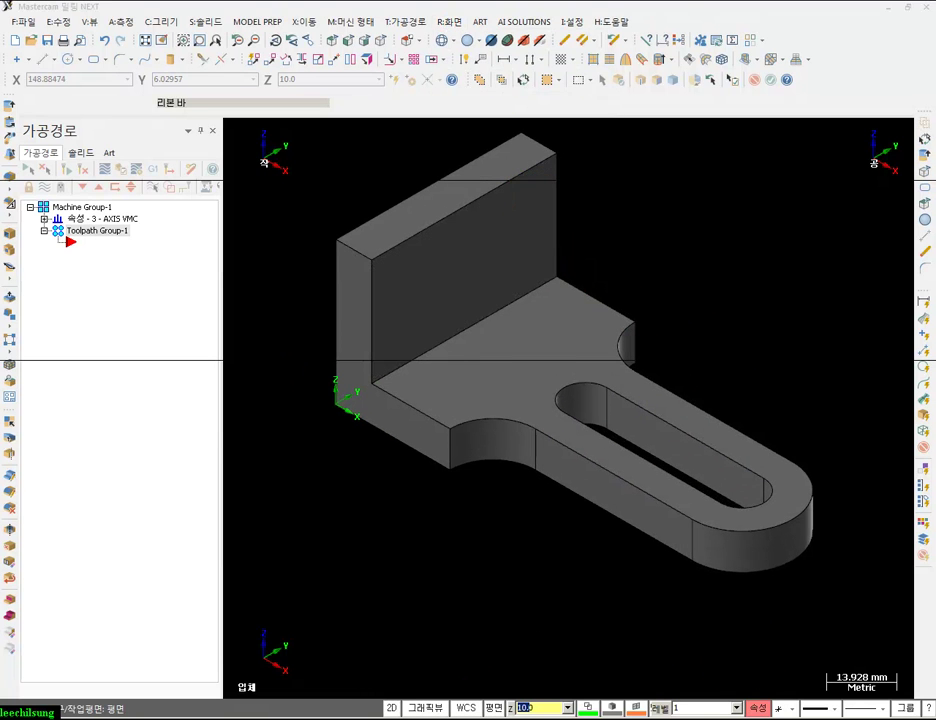
- Check the positions of the two Ø12 holes in the PDF drawing and show the bracket as wireframe in top view
key(alt+Tab)
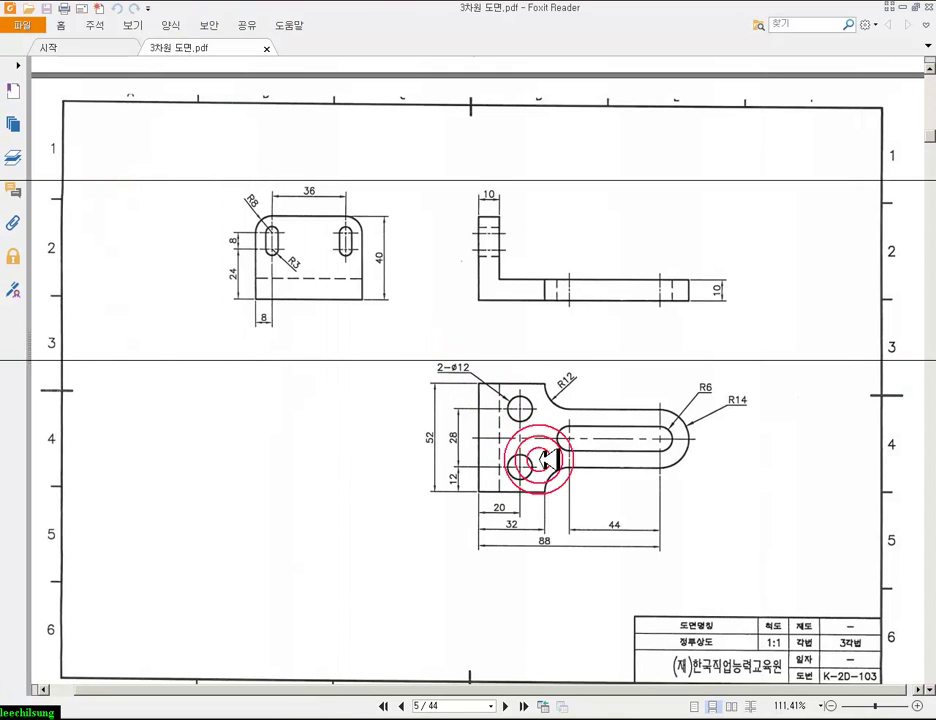
drag(615, 489, 621, 491)
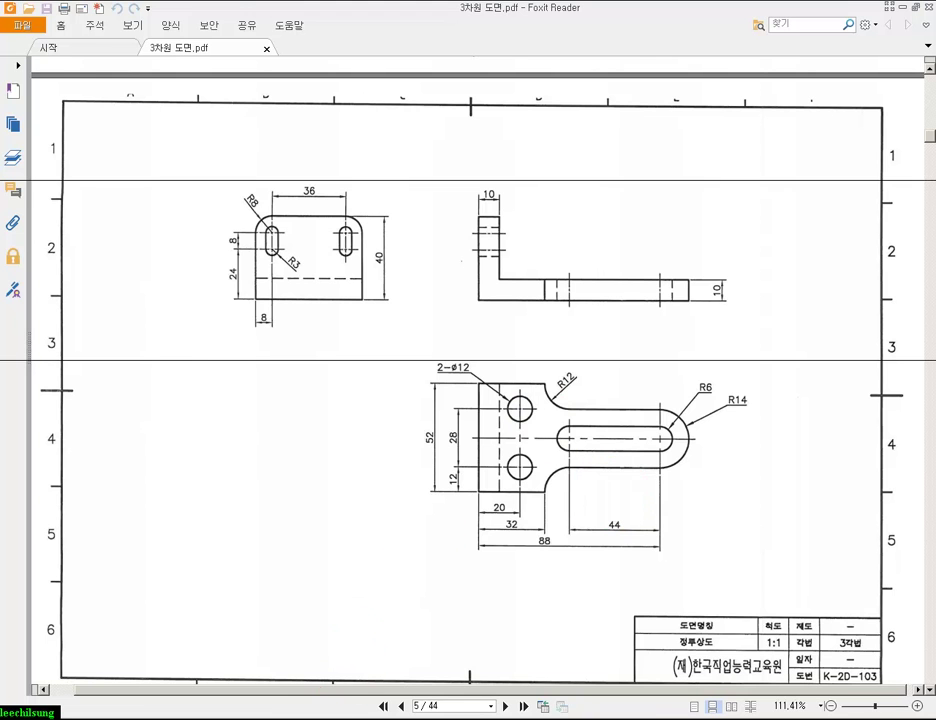
click(309, 717)
scroll(561, 400, down, 2)
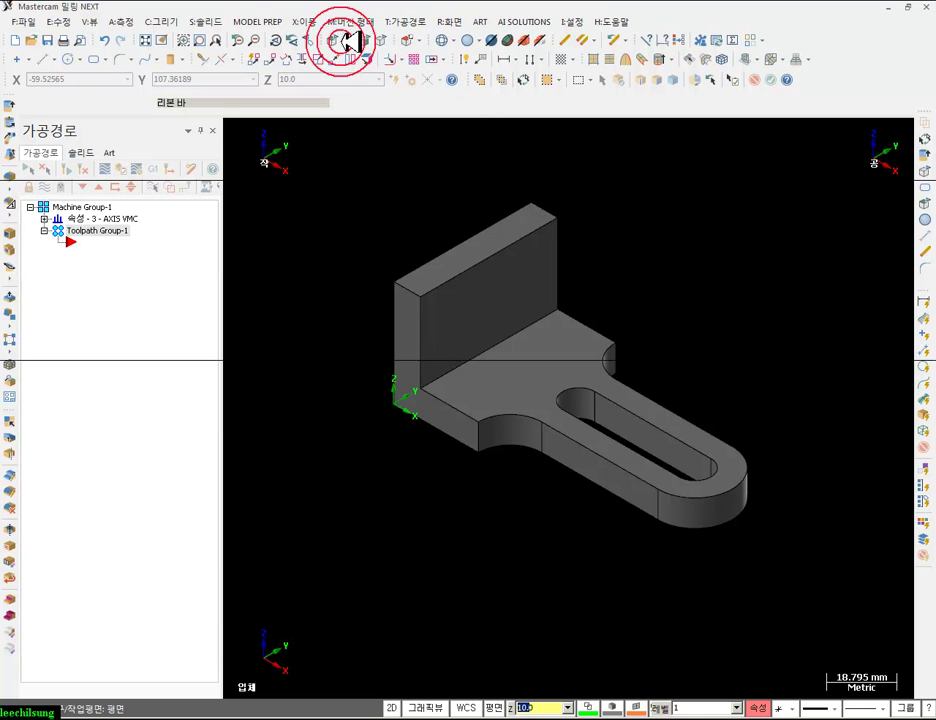
click(343, 40)
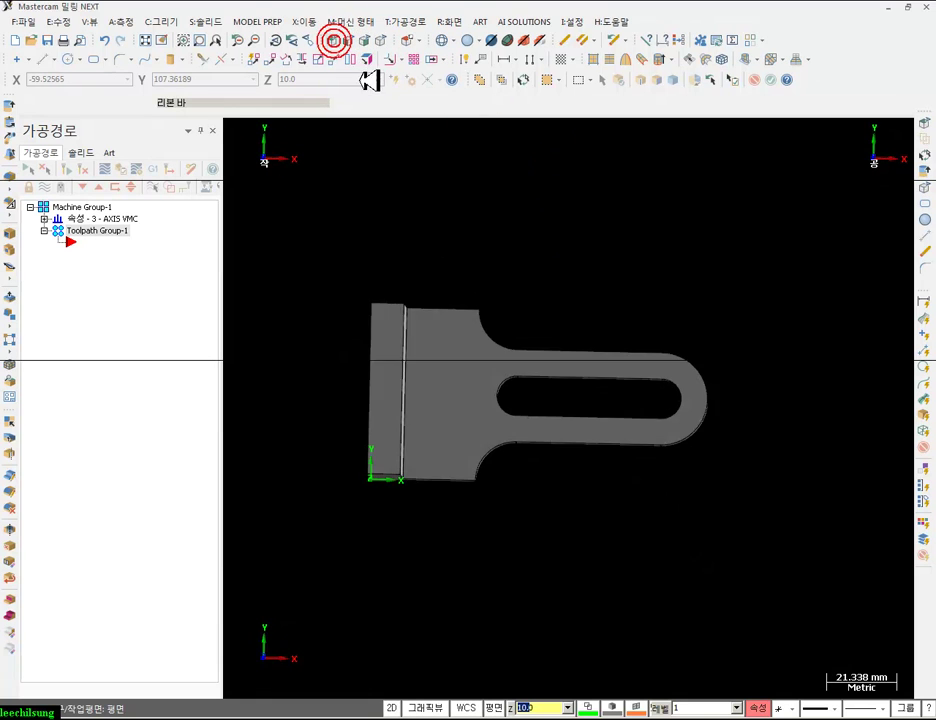
click(443, 40)
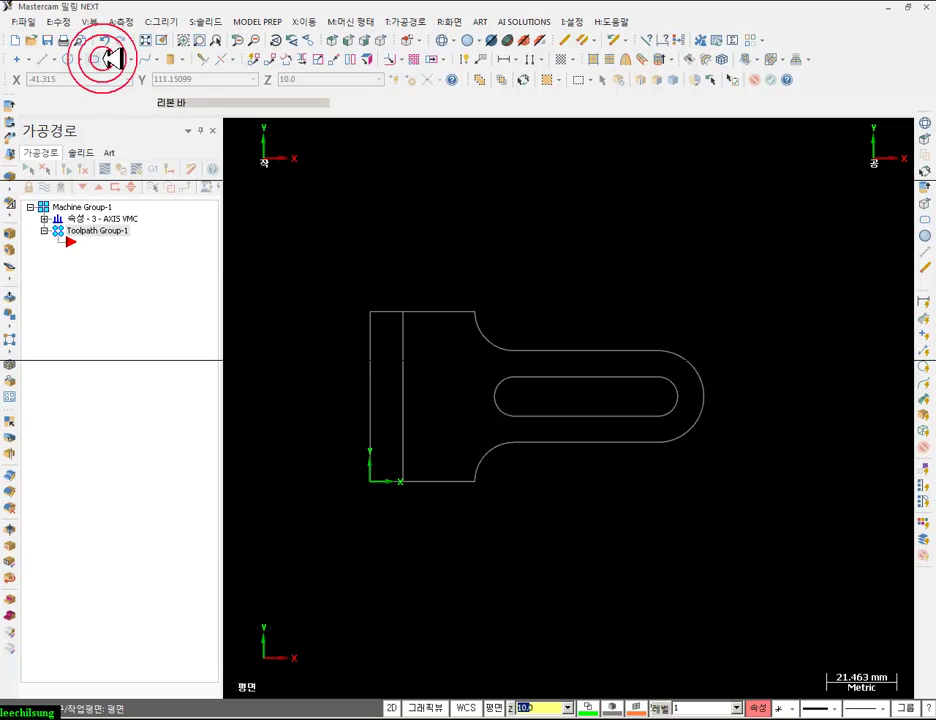
click(108, 59)
click(112, 62)
click(106, 59)
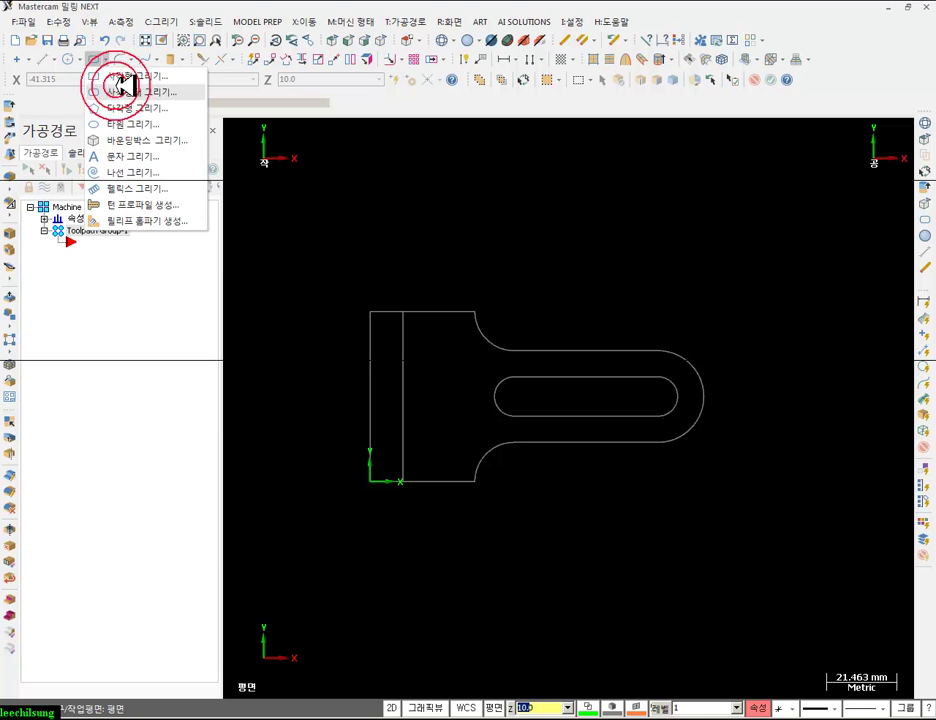
click(117, 91)
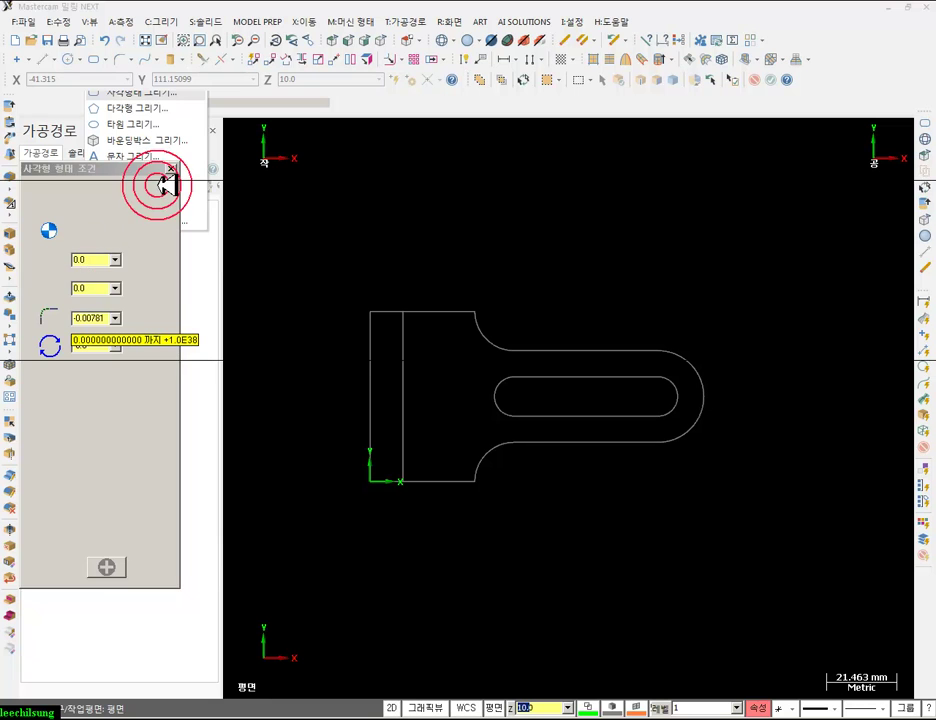
key(Escape)
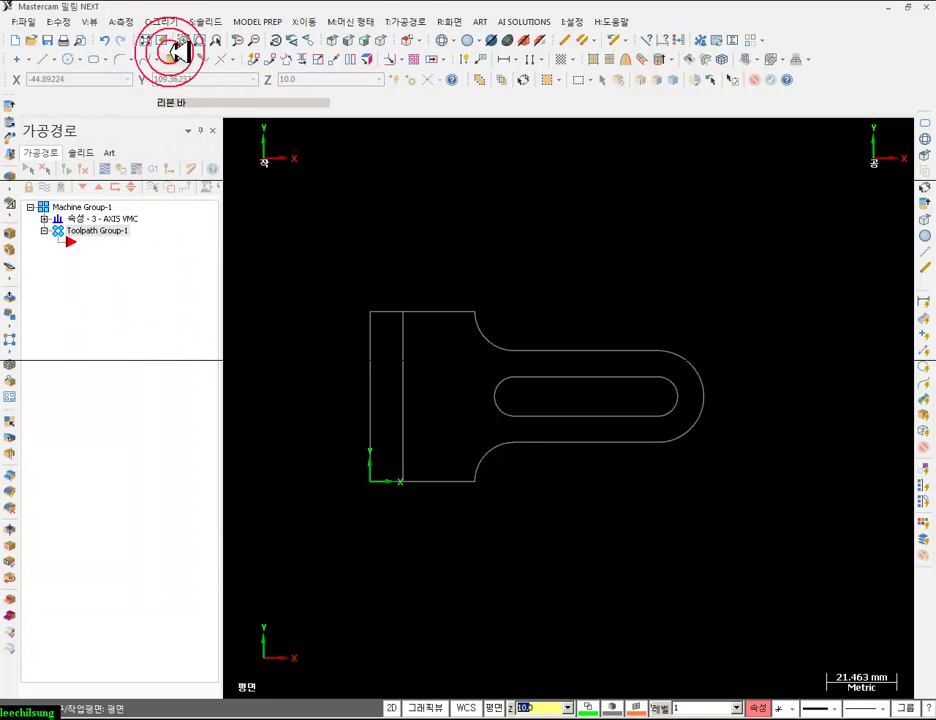
- Place a rectangle about 24 x 26 mm, anchored at its left-middle point, on the midpoint of the upright plate's outer edge
click(168, 22)
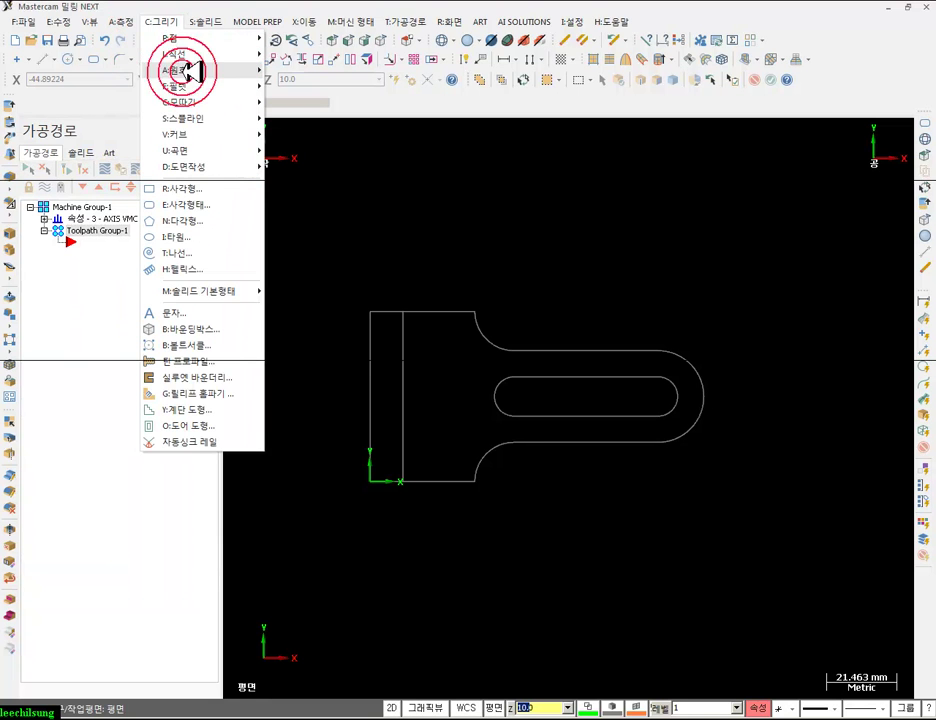
click(186, 205)
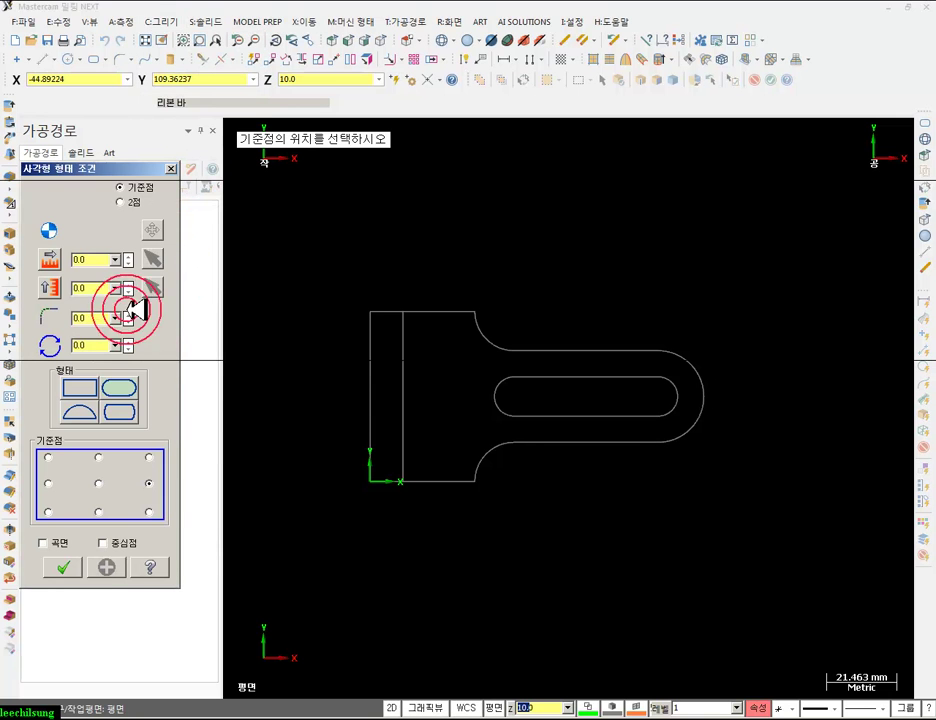
drag(576, 171, 767, 161)
click(711, 481)
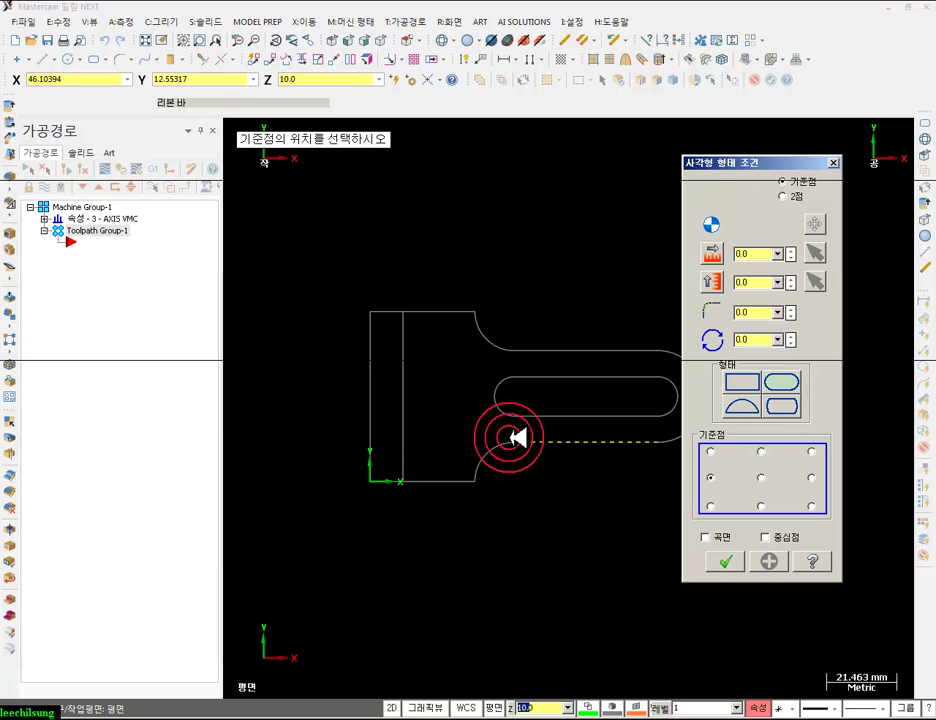
click(372, 397)
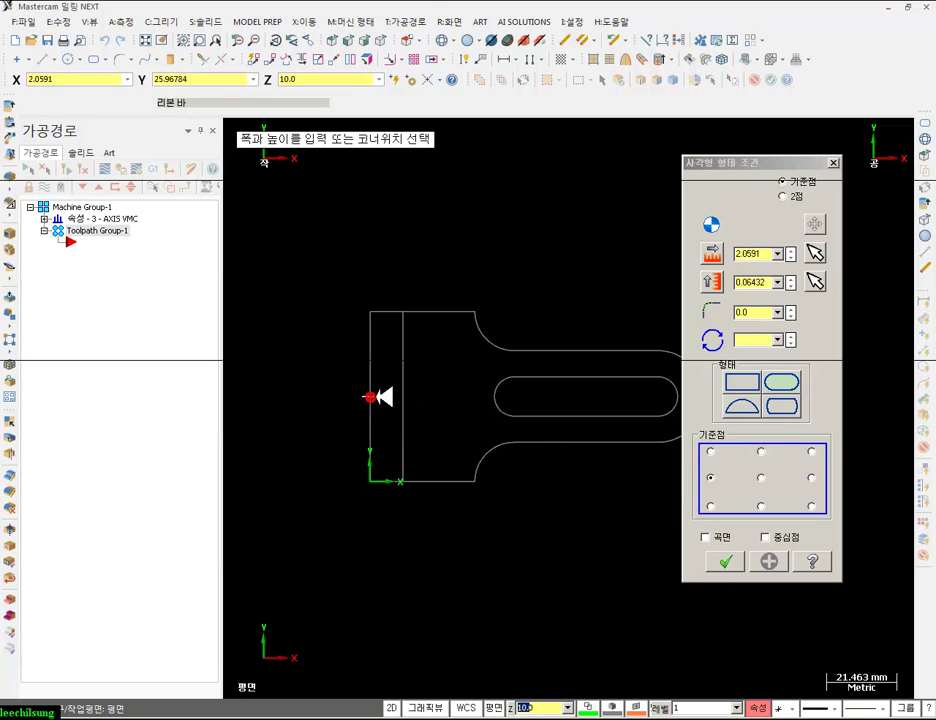
click(446, 356)
click(752, 386)
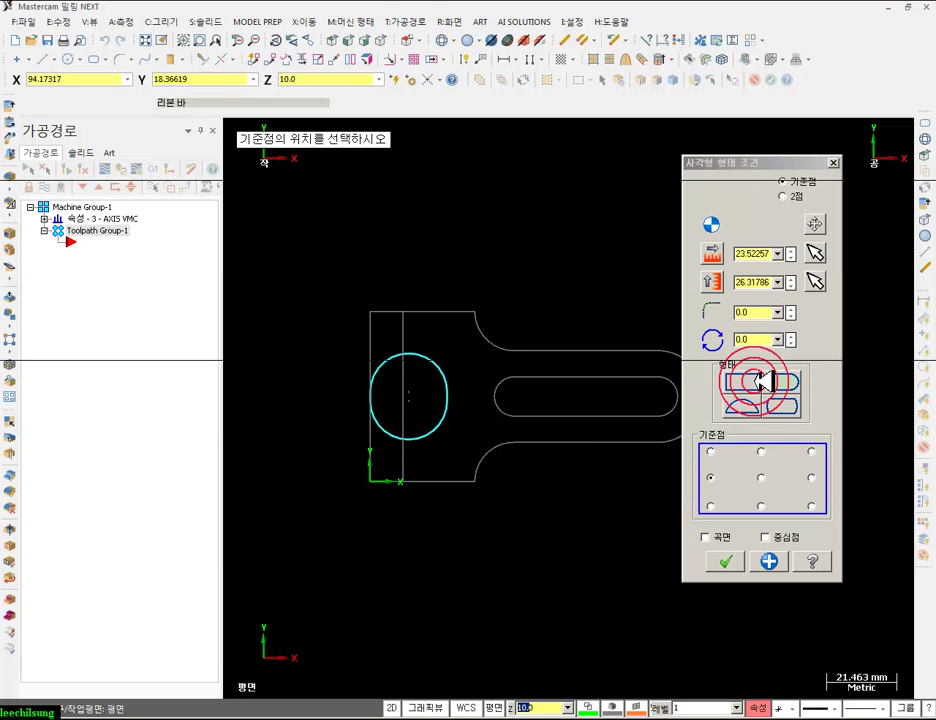
click(483, 432)
- Set the rectangle's width to 20 mm and its height to 28 mm and create it
click(762, 345)
click(758, 254)
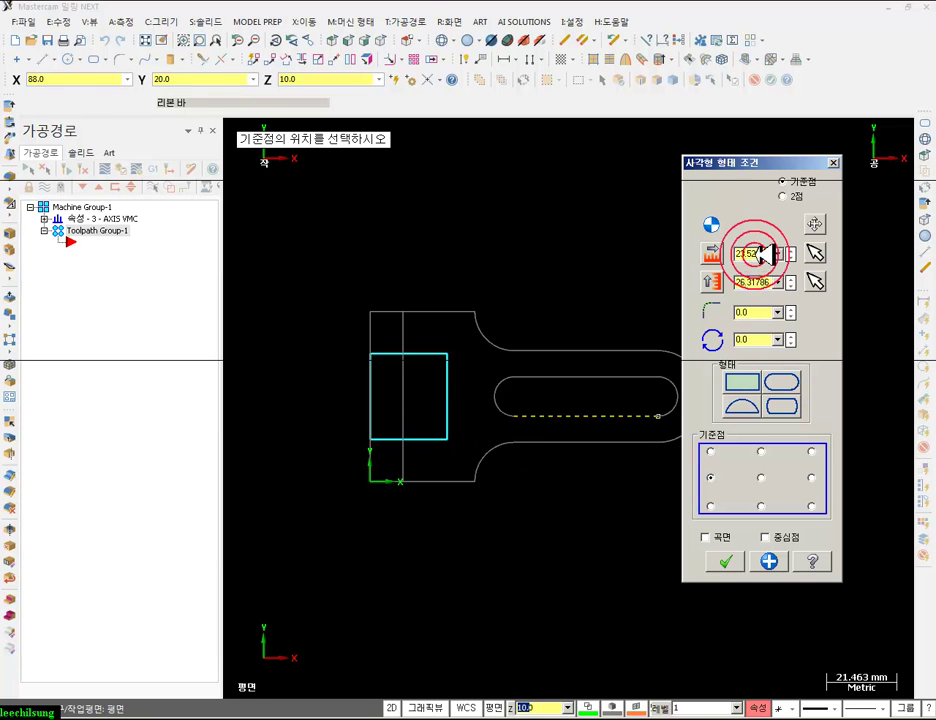
click(782, 256)
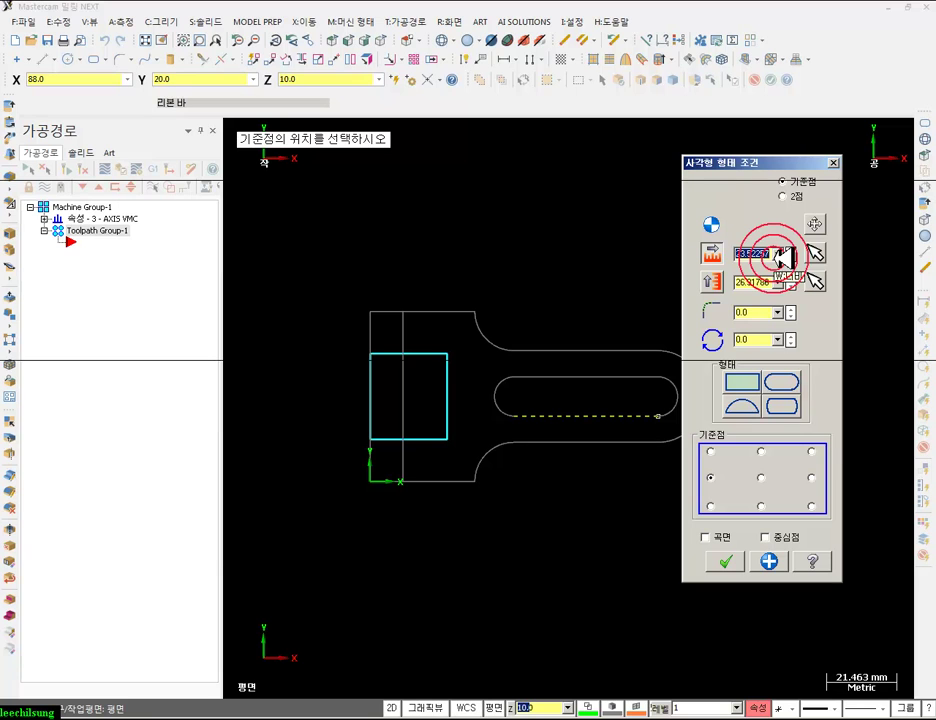
text(20)
click(755, 282)
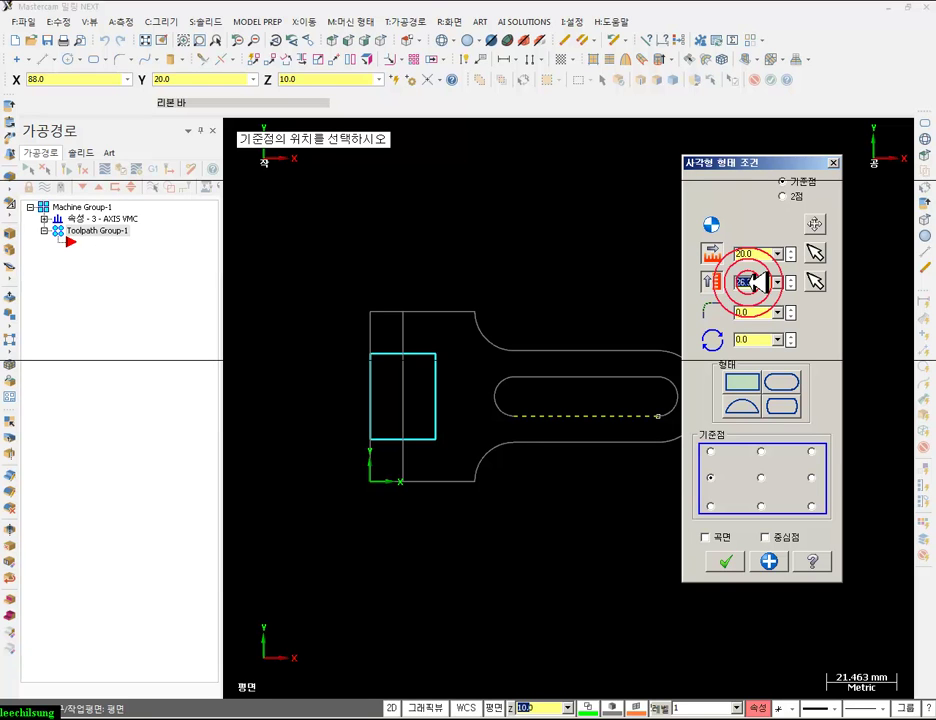
key(Return)
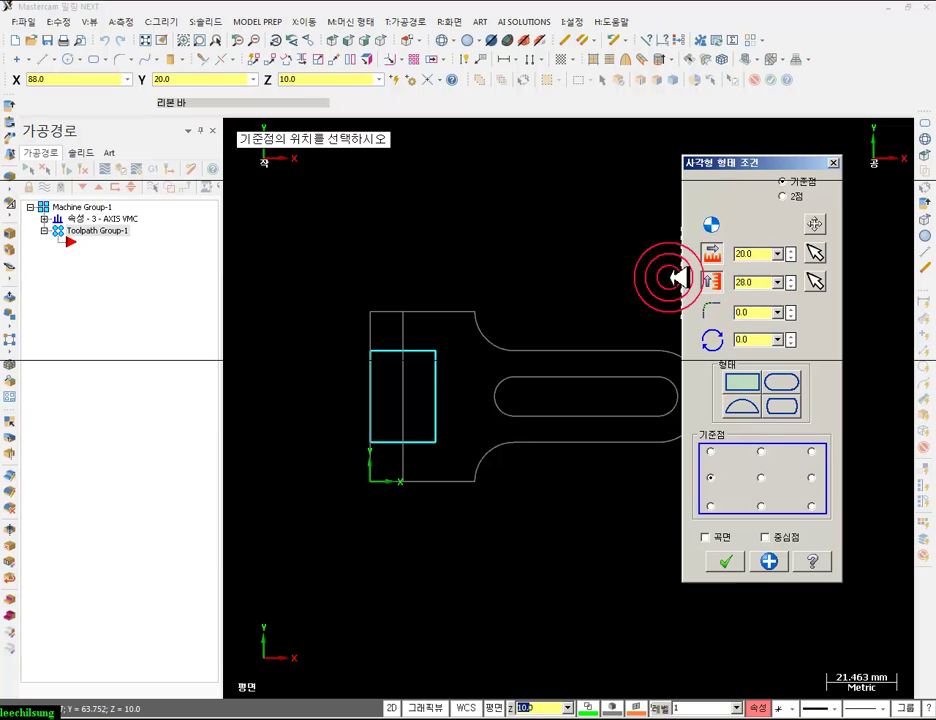
click(728, 562)
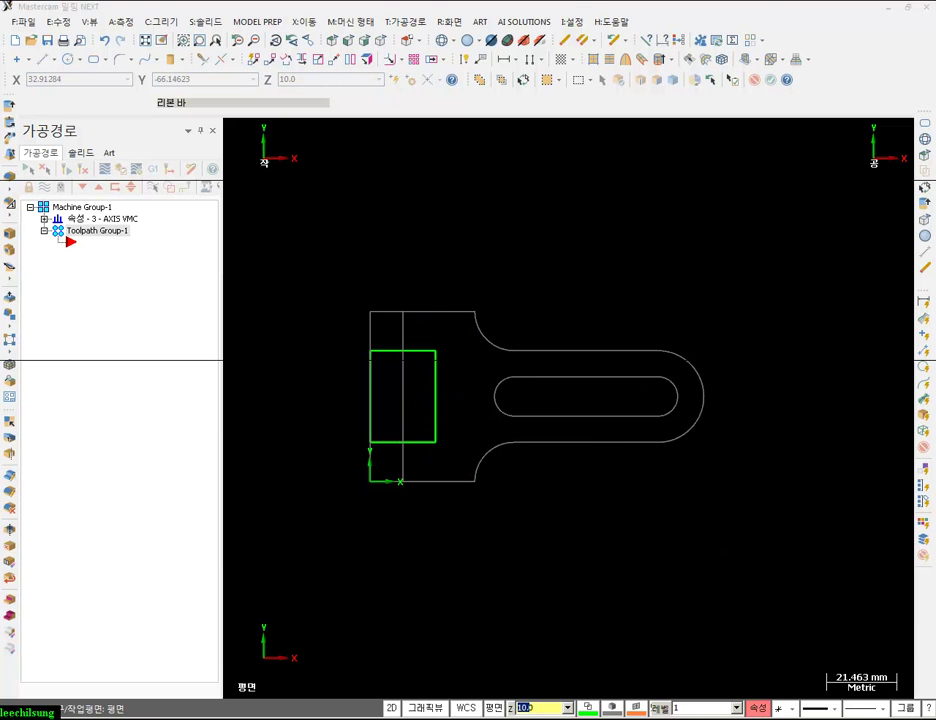
- Check the hole spacing in the PDF drawing and dimension the rectangle's width and height and the bracket's outer edge
click(282, 717)
click(520, 467)
click(441, 420)
click(456, 445)
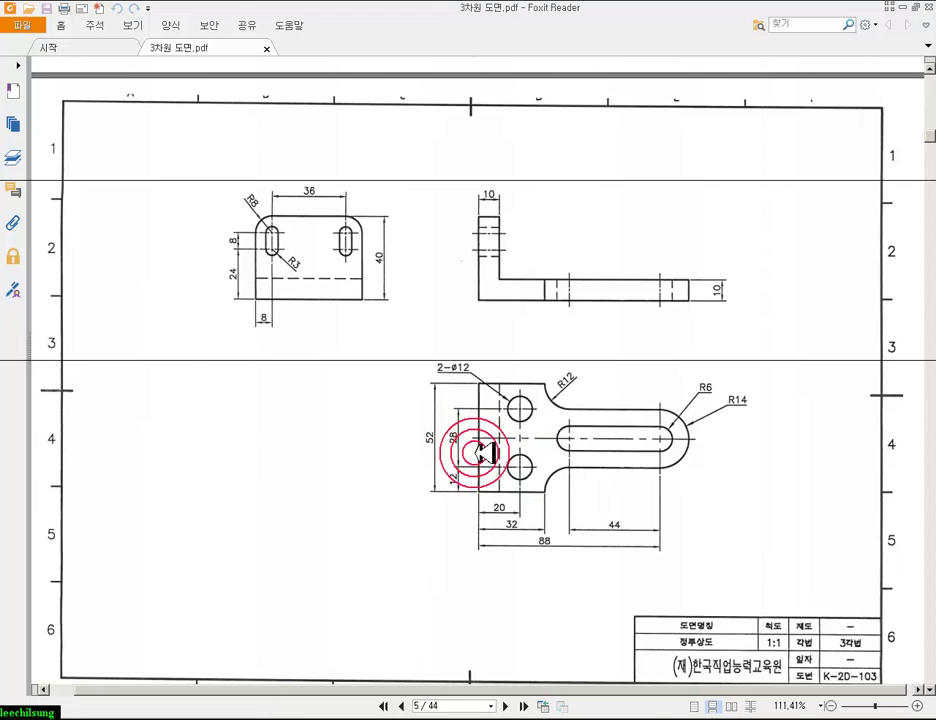
click(293, 712)
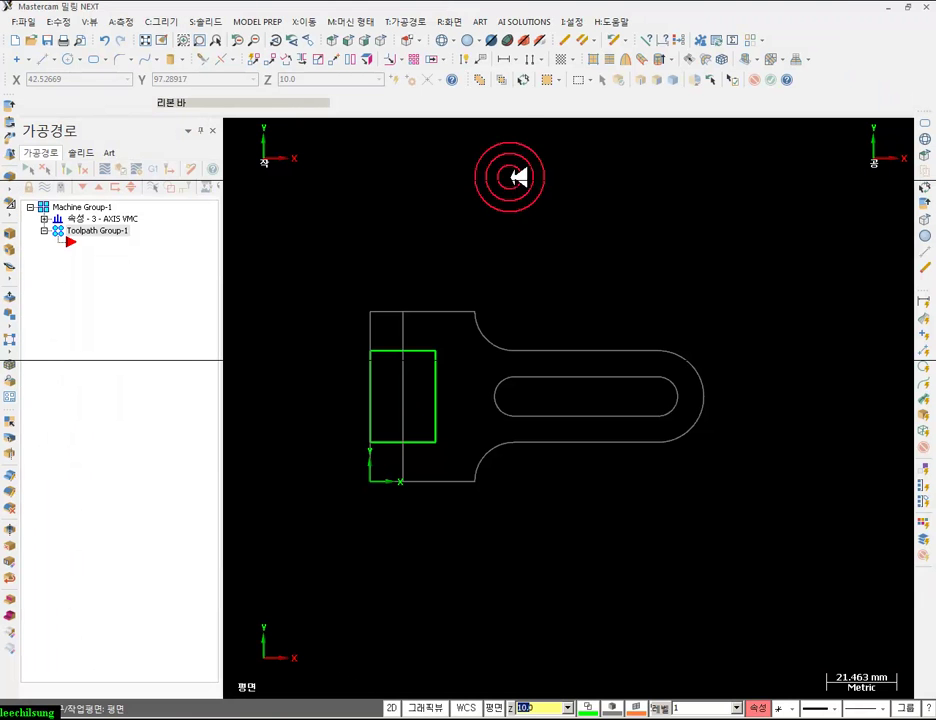
click(472, 60)
click(421, 442)
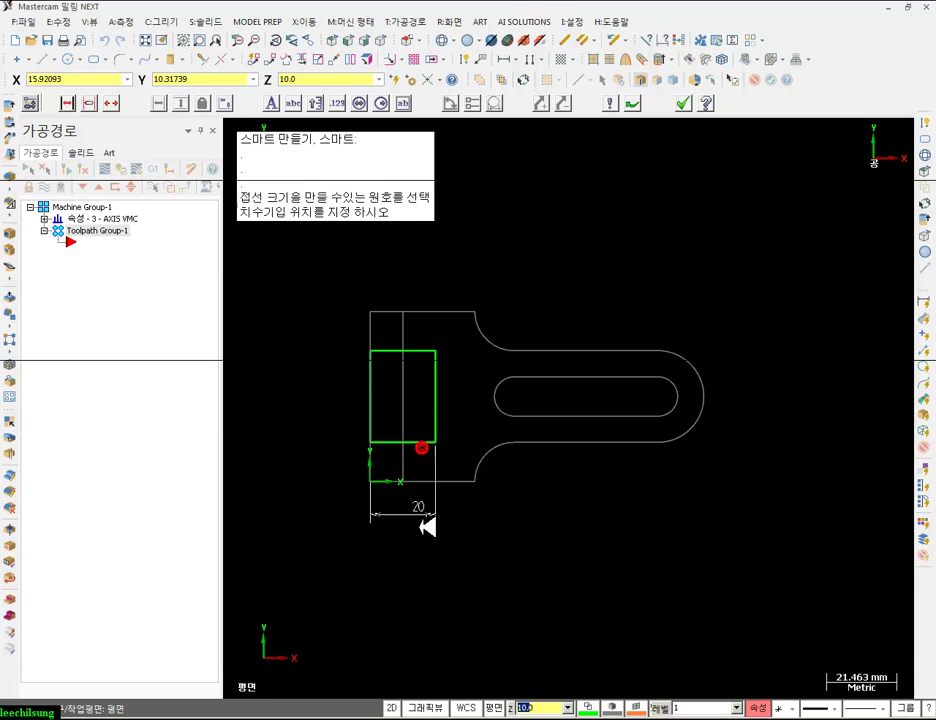
click(397, 618)
click(374, 369)
click(310, 389)
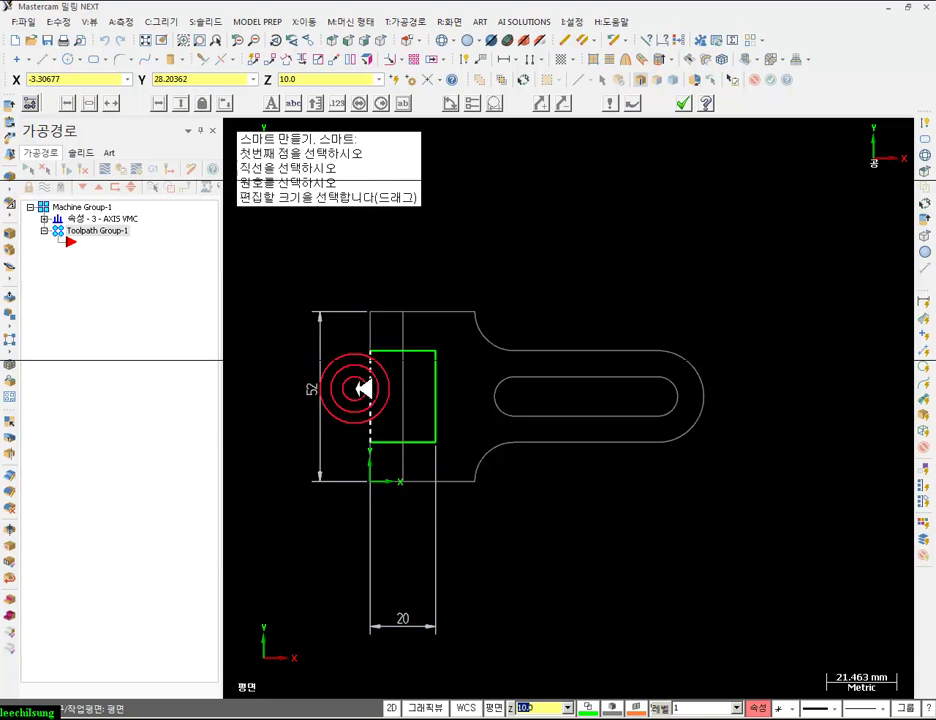
click(432, 371)
click(765, 332)
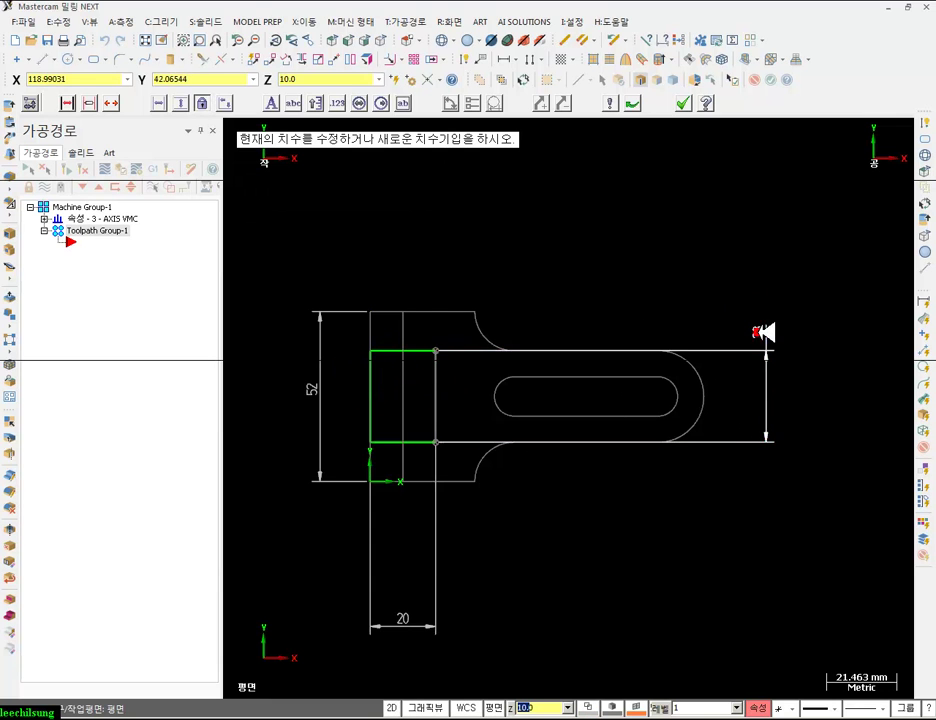
scroll(643, 358, up, 1)
middle_drag(622, 363, 702, 292)
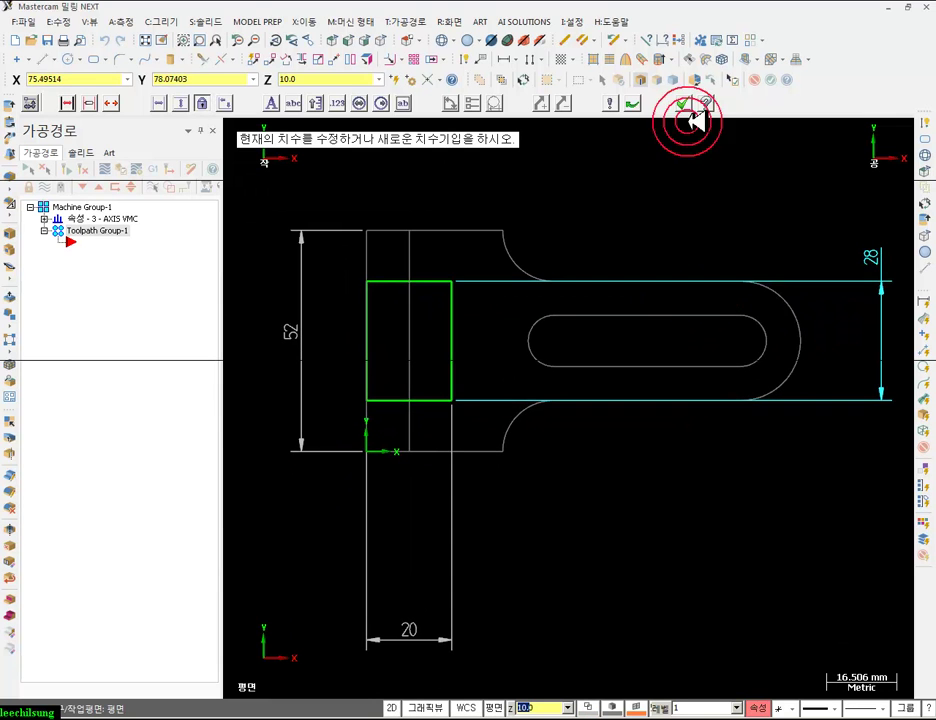
click(683, 103)
- Draw two 12 mm diameter circles centred on the rectangle's two corners nearest the arm
scroll(654, 311, down, 5)
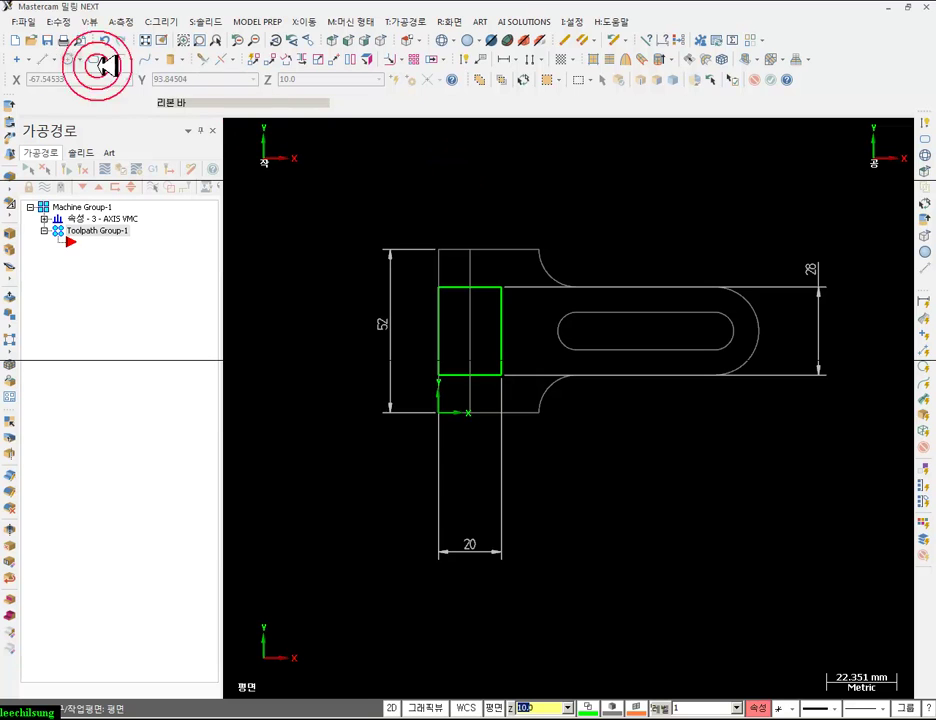
click(68, 59)
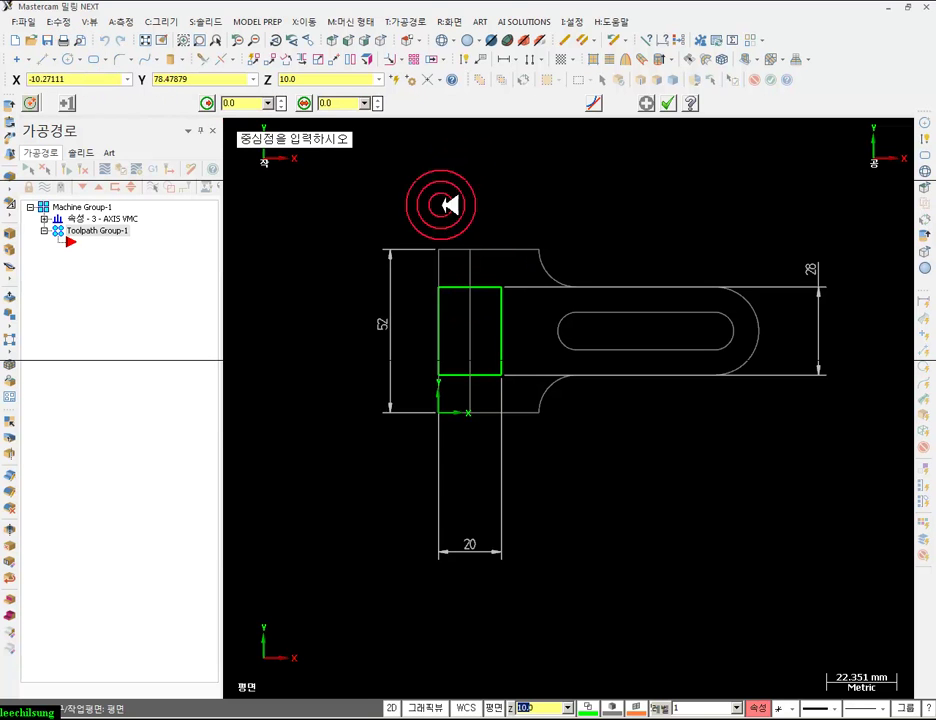
click(340, 103)
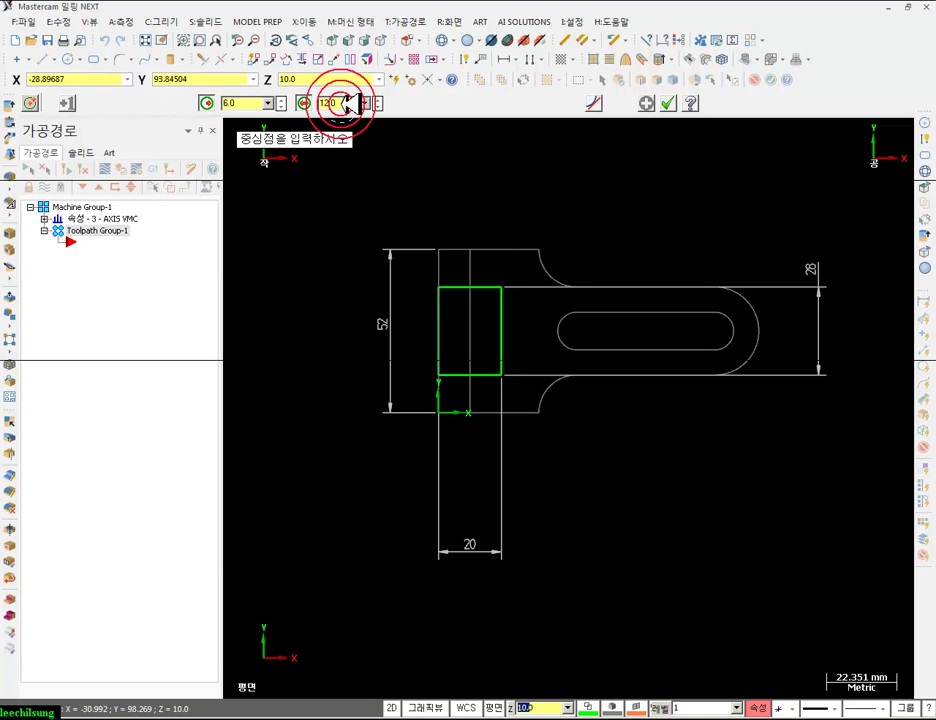
click(305, 102)
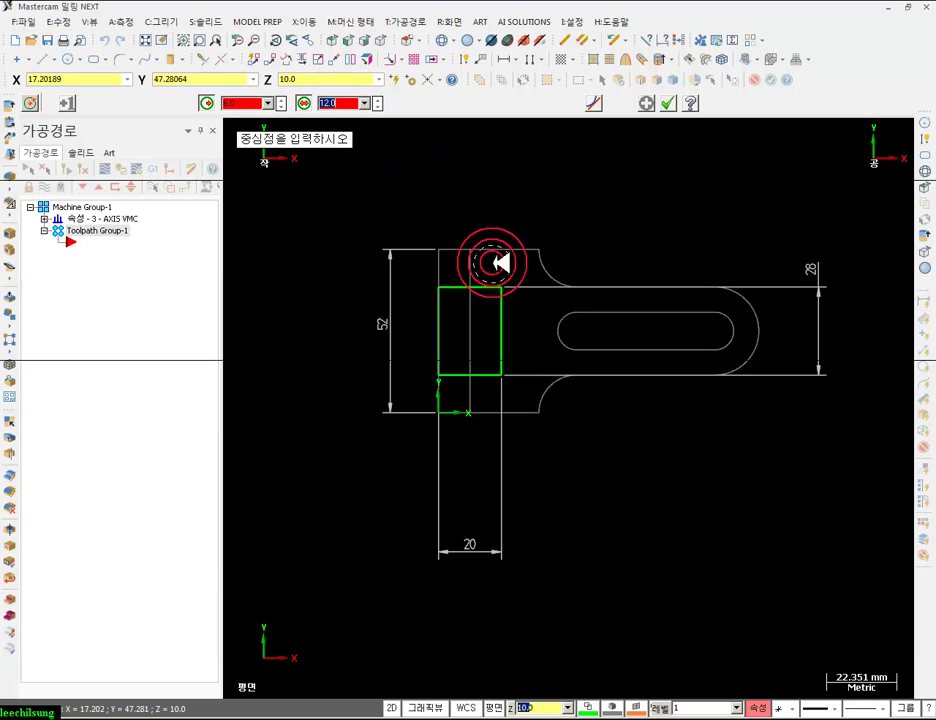
click(501, 287)
click(668, 103)
- Delete the rectangle's construction lines, ending with the option that keeps linked drafting entities and ignores associativity
click(449, 289)
key(Delete)
click(205, 361)
click(500, 344)
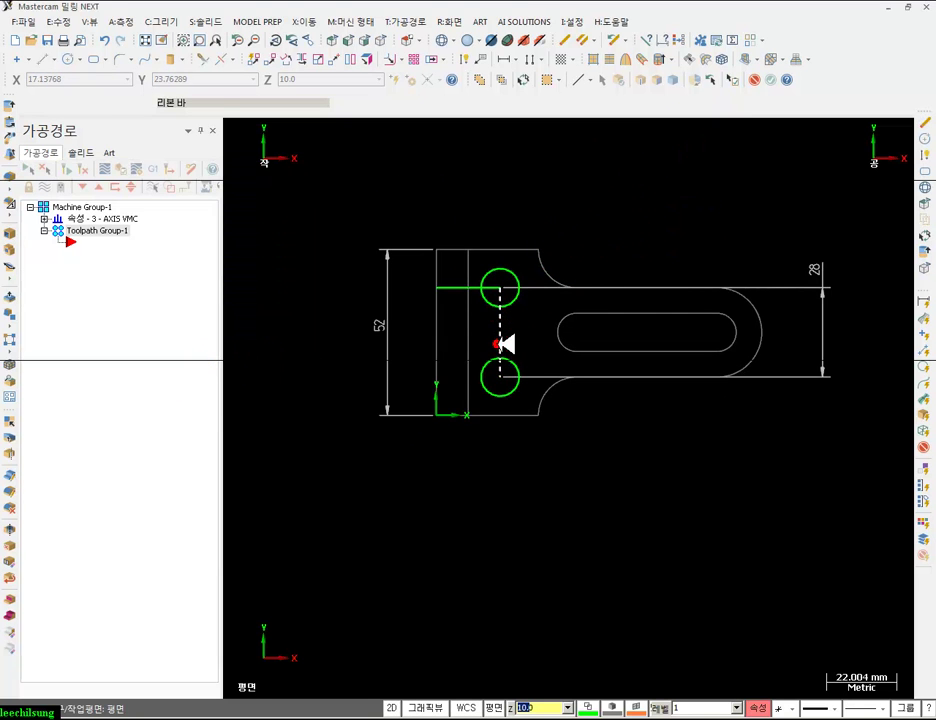
key(Delete)
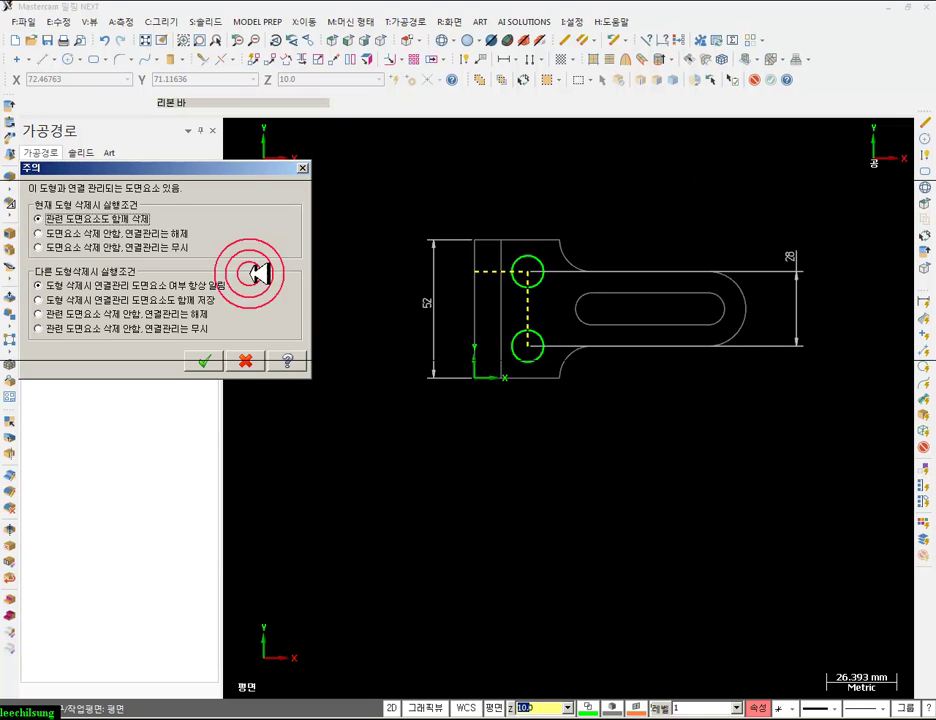
click(119, 248)
click(110, 330)
click(204, 361)
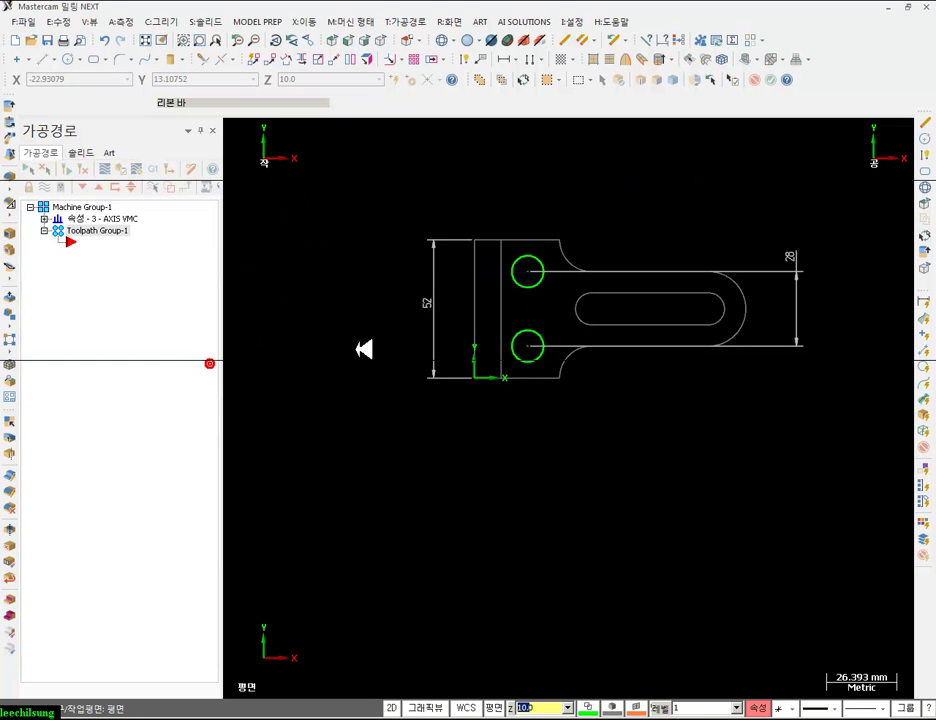
- Delete the leftover 28 mm dimension beside the arm's rounded end
scroll(658, 328, up, 1)
click(815, 268)
key(Delete)
scroll(817, 222, down, 1)
scroll(595, 258, up, 2)
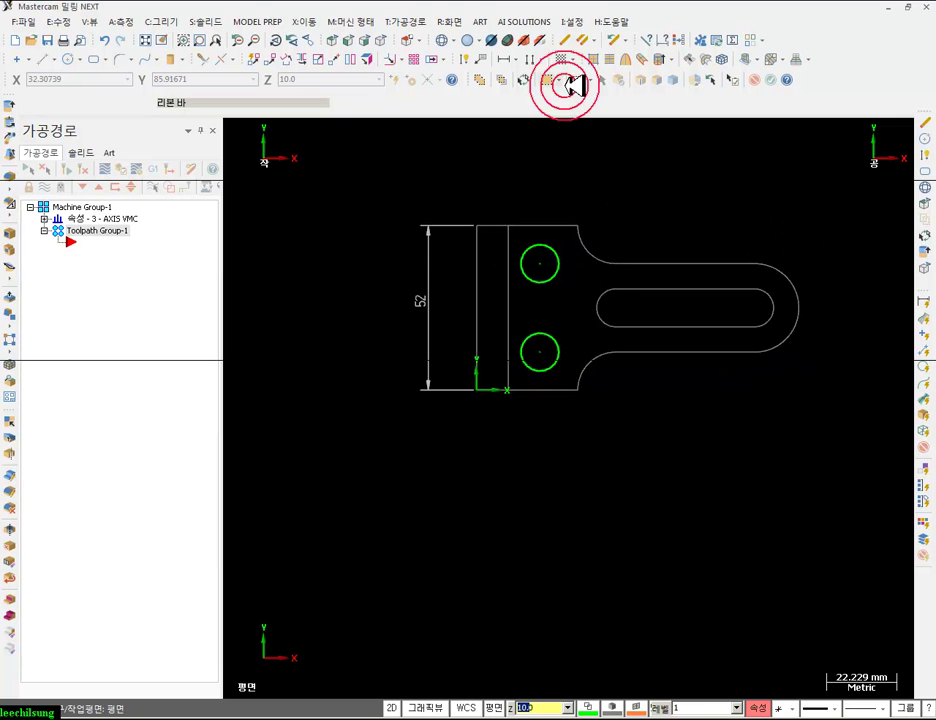
- Cut the two 12 mm circles through the base as a single Solid Extrude operation set to Cut body
click(382, 41)
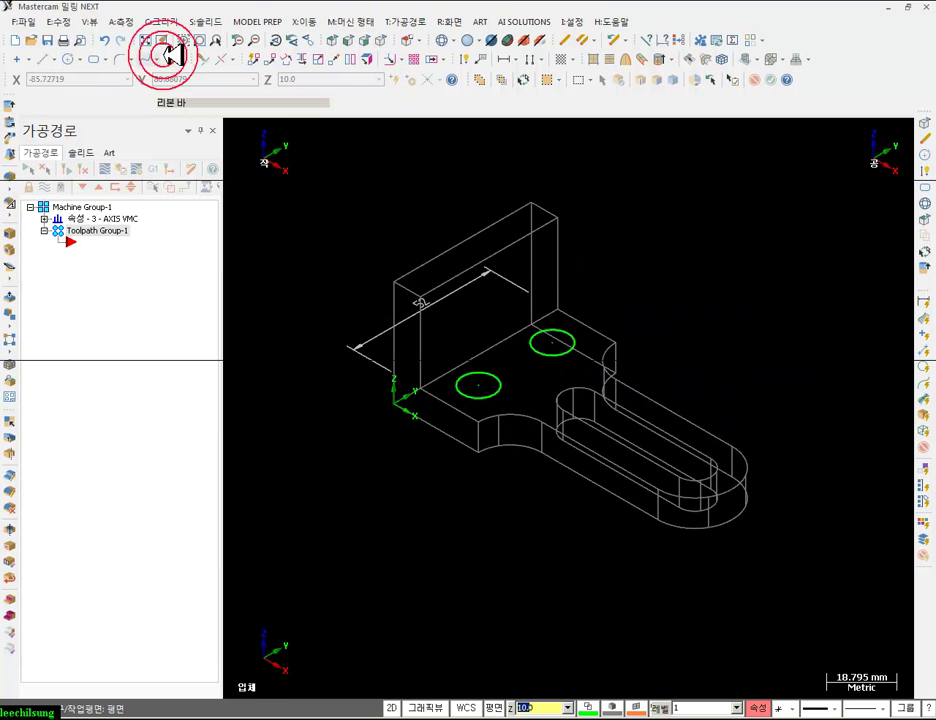
click(9, 103)
click(487, 378)
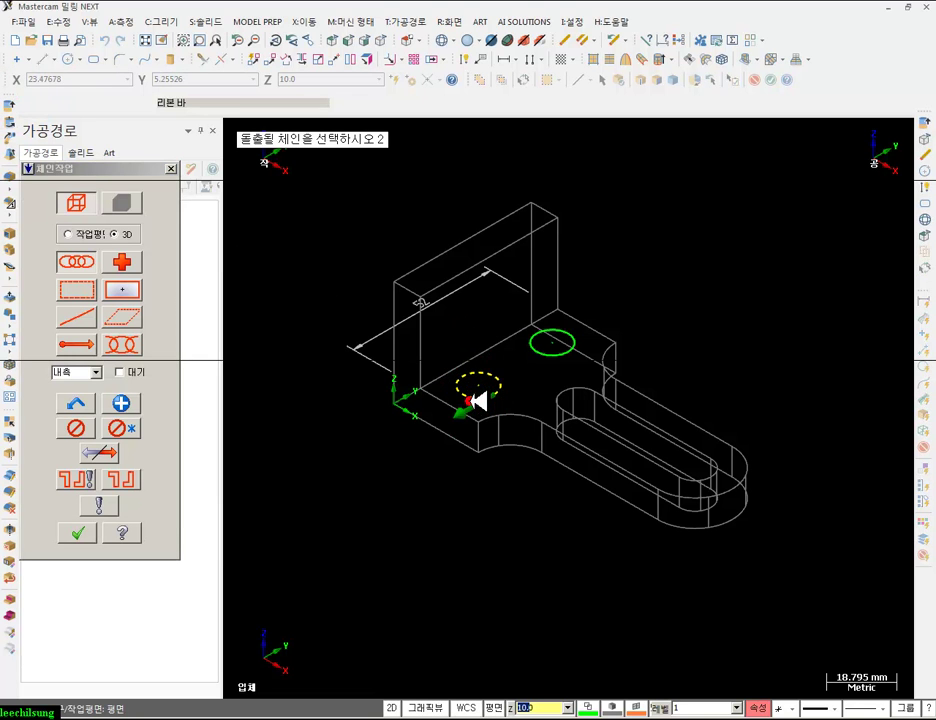
click(122, 478)
click(77, 530)
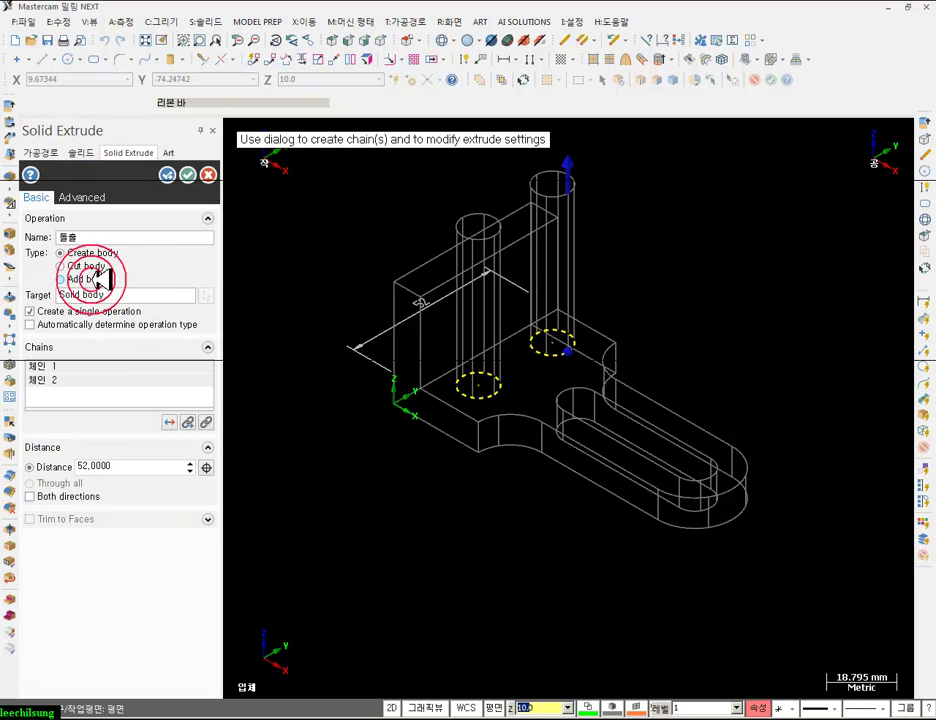
click(90, 266)
click(468, 386)
click(556, 352)
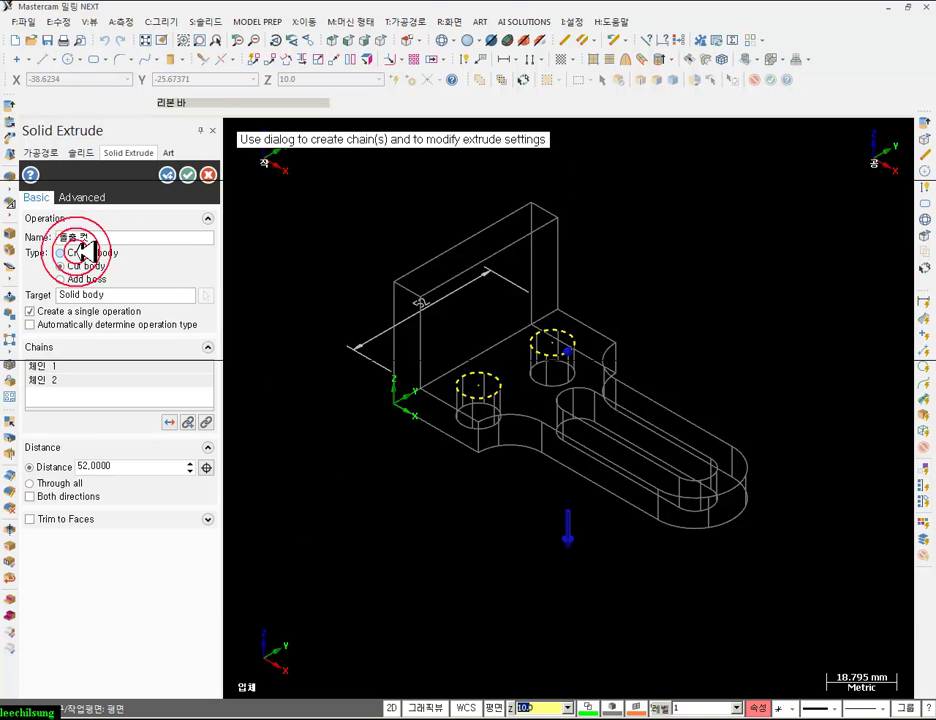
click(189, 175)
- Shade the solid model and blank the two hole circles and the 52 mm dimension
click(355, 334)
click(472, 58)
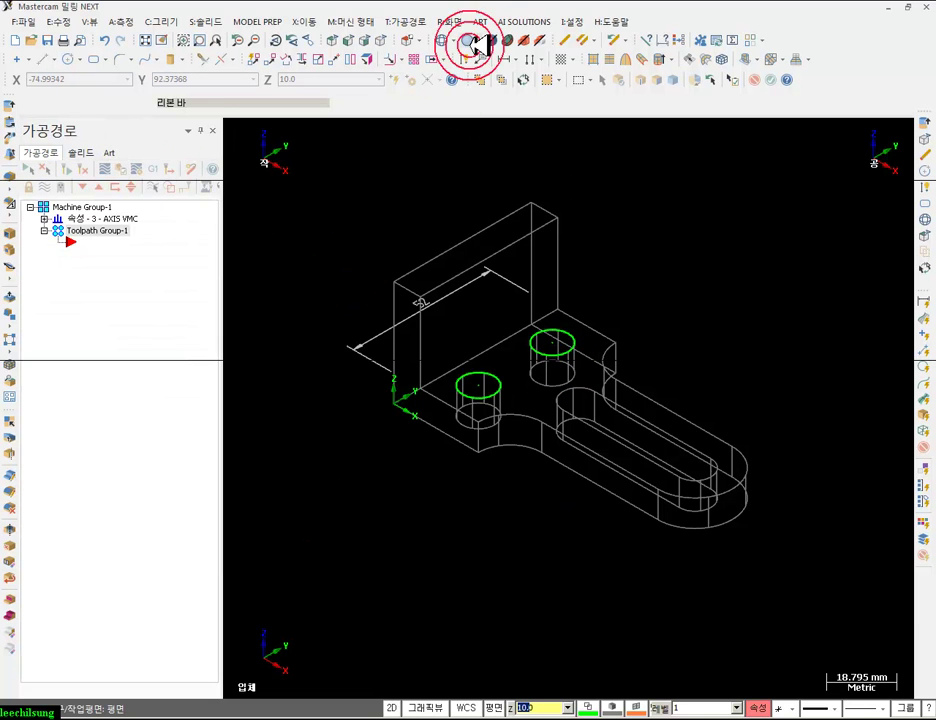
scroll(468, 405, up, 2)
scroll(466, 406, up, 1)
click(591, 372)
click(520, 80)
click(449, 24)
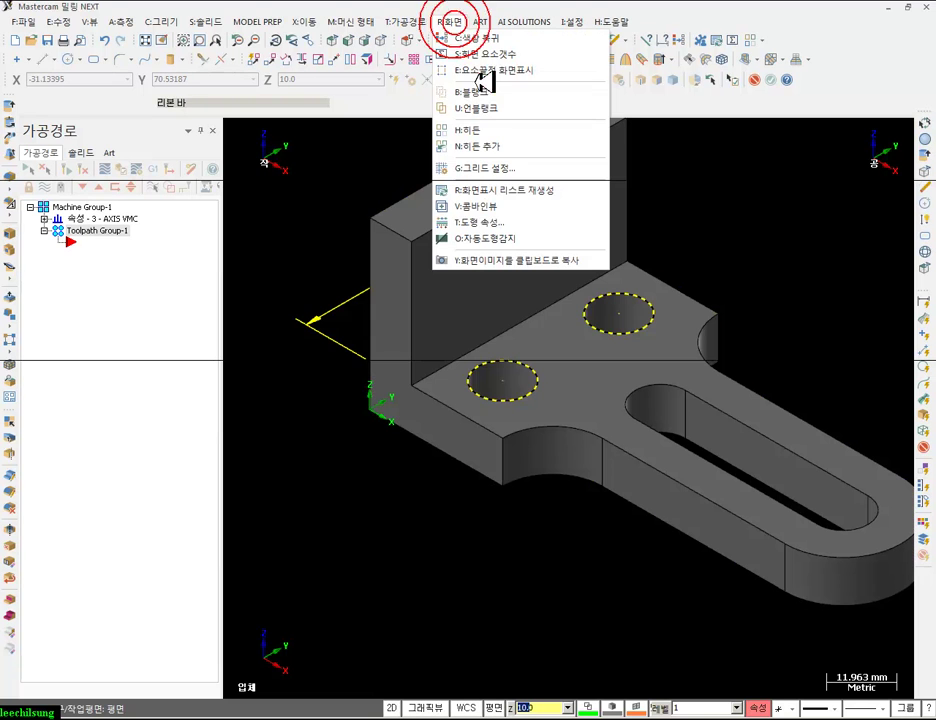
click(478, 84)
click(688, 277)
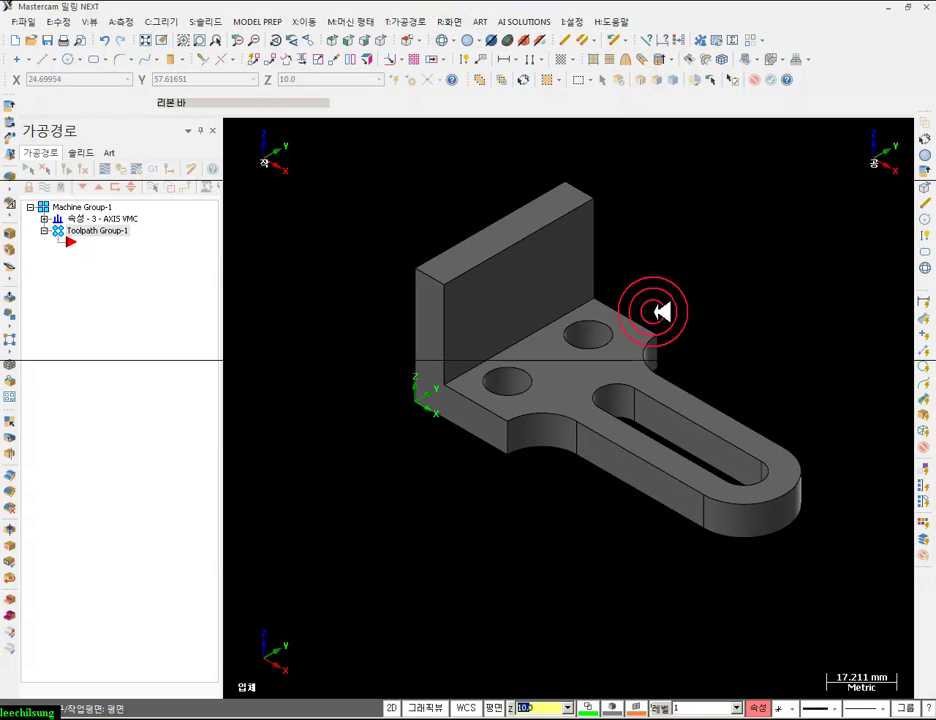
scroll(648, 280, up, 1)
- Check the upright plate's corner radius in the PDF drawing and select its two short top edges for a Constant Radius Fillet
key(alt+Tab)
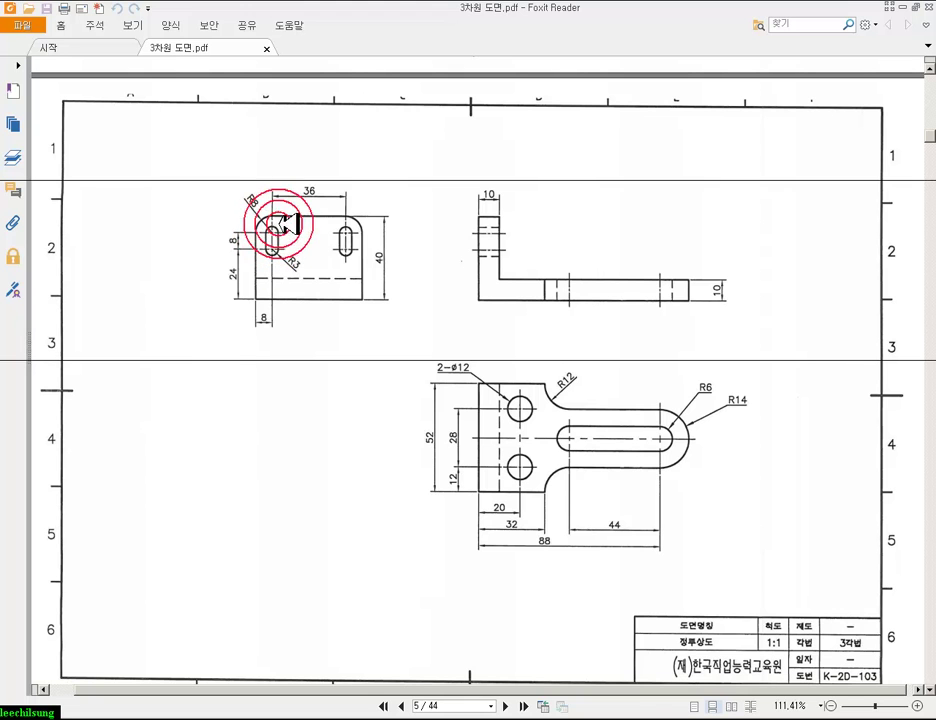
click(236, 717)
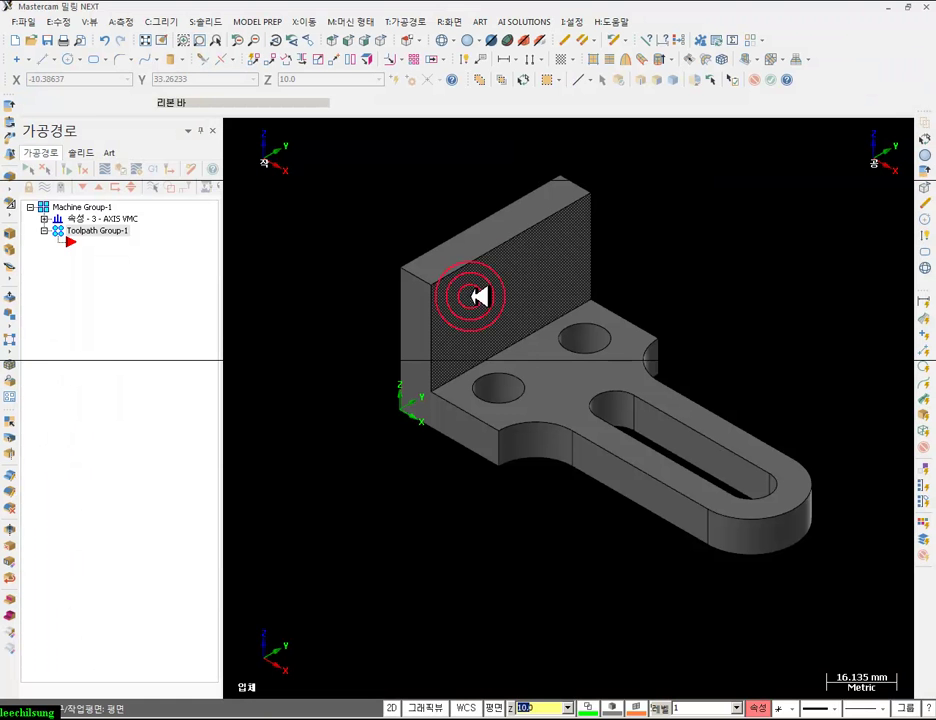
scroll(580, 198, down, 1)
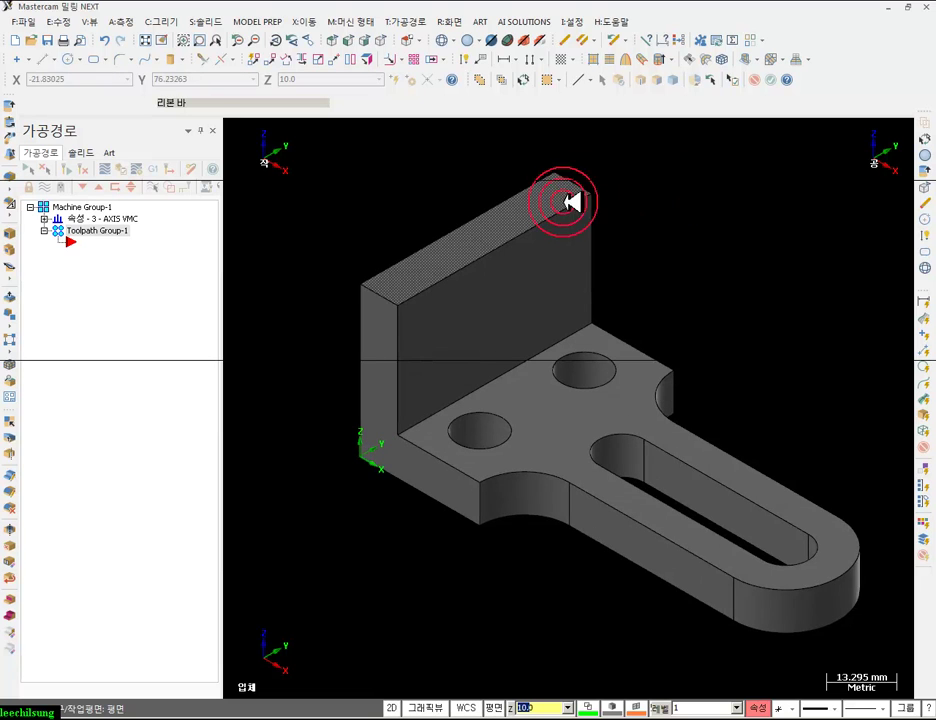
click(210, 21)
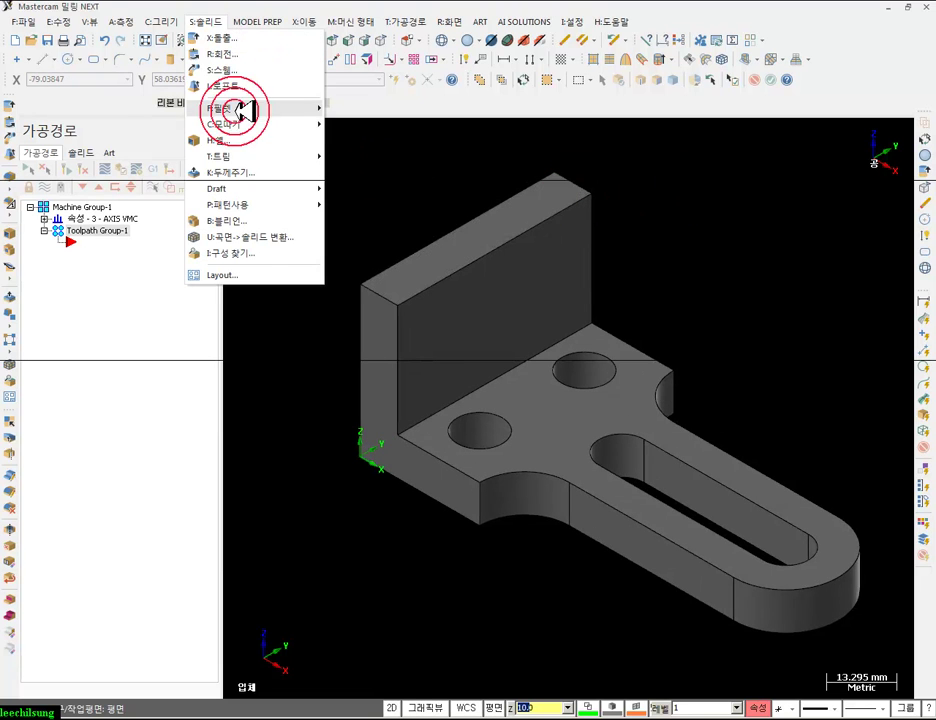
mouse_move(244, 106)
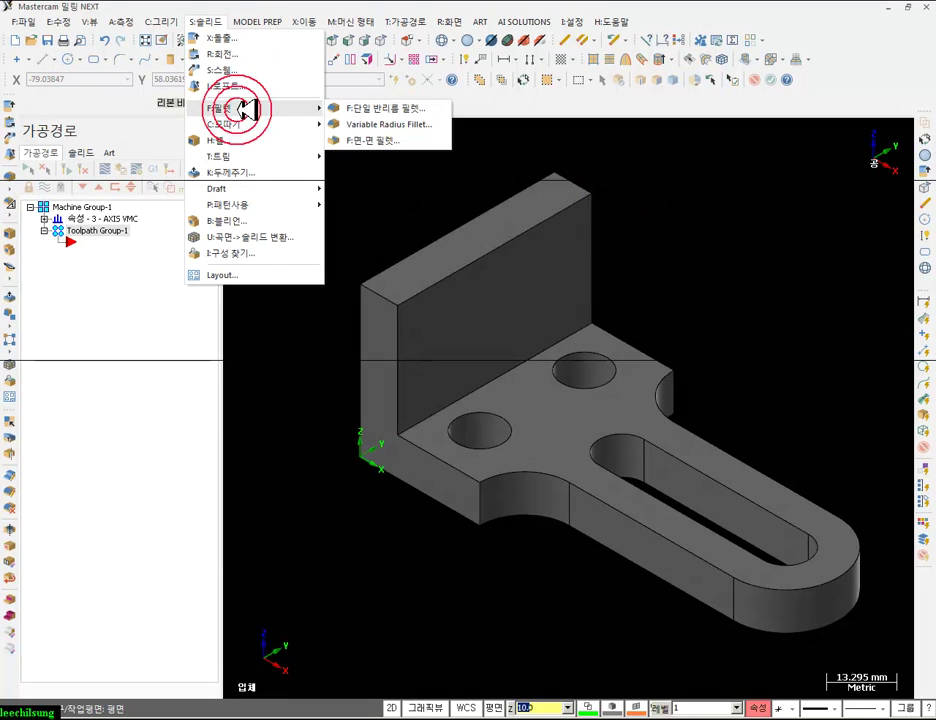
click(360, 108)
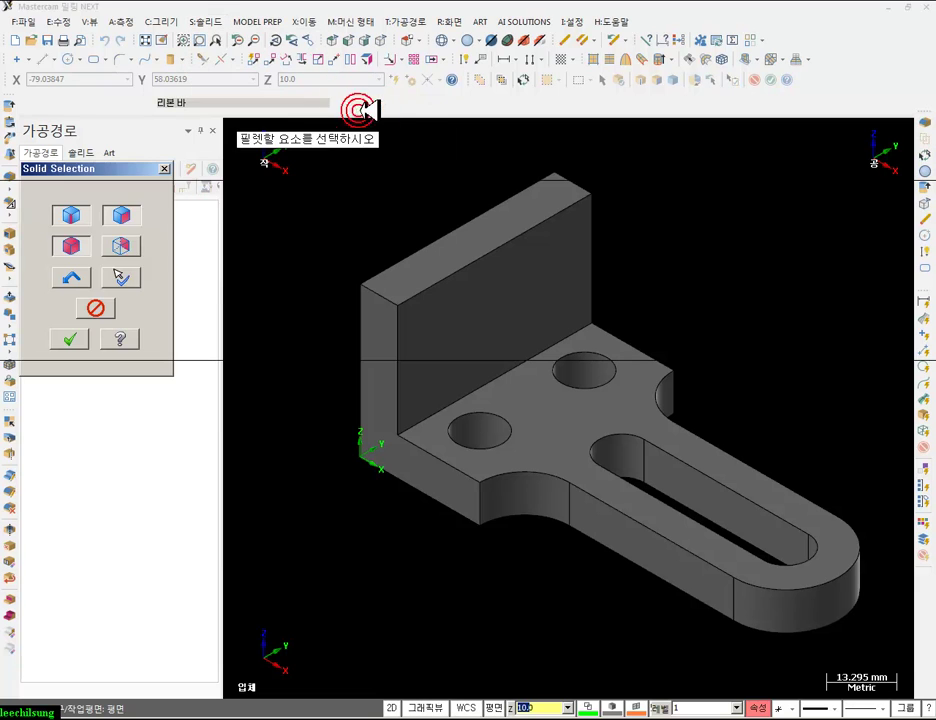
click(121, 245)
click(372, 292)
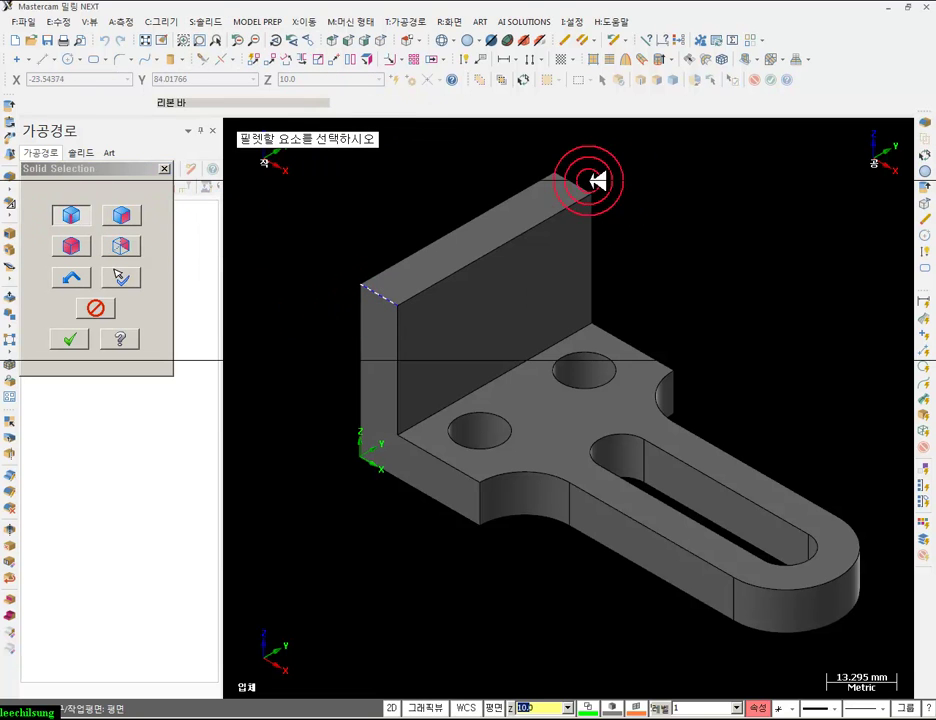
scroll(555, 186, up, 2)
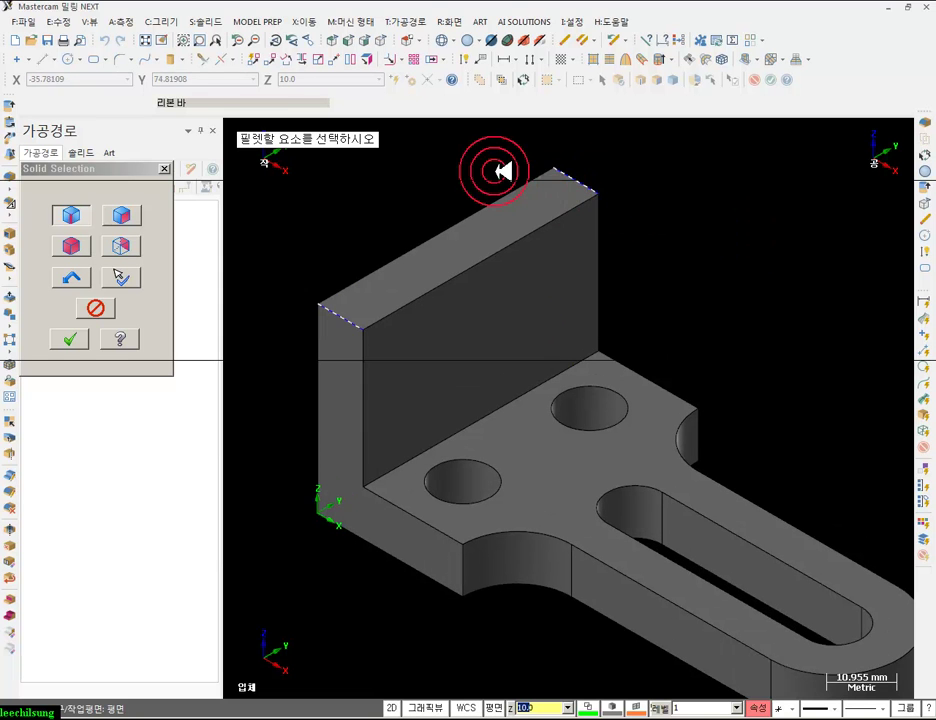
click(72, 340)
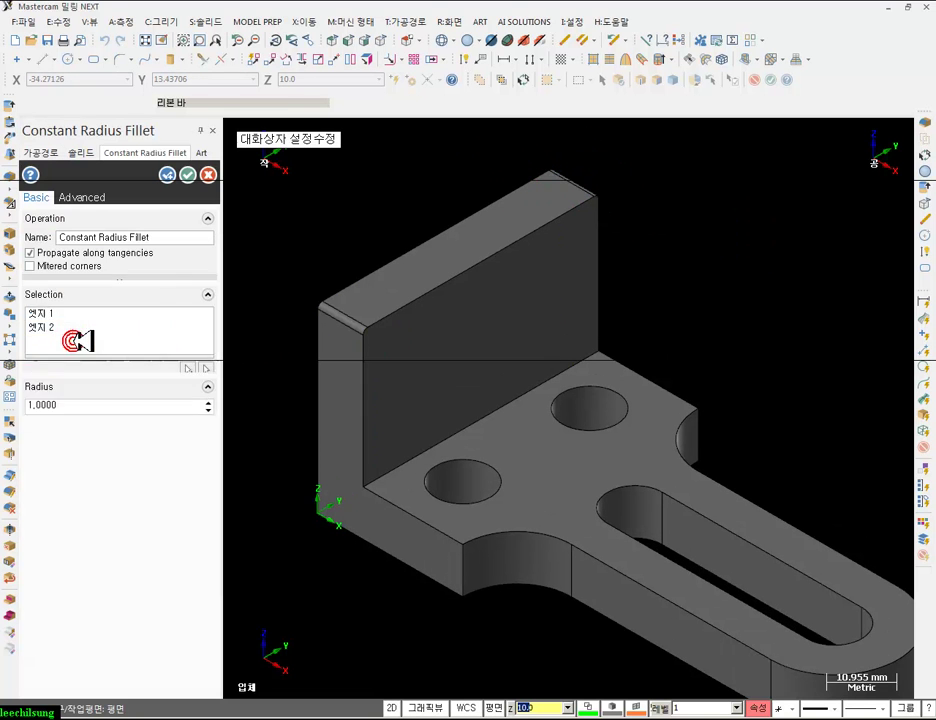
- Set the radius of the fillet on the upright plate's two top corners to 8 mm and apply it
click(85, 420)
click(125, 420)
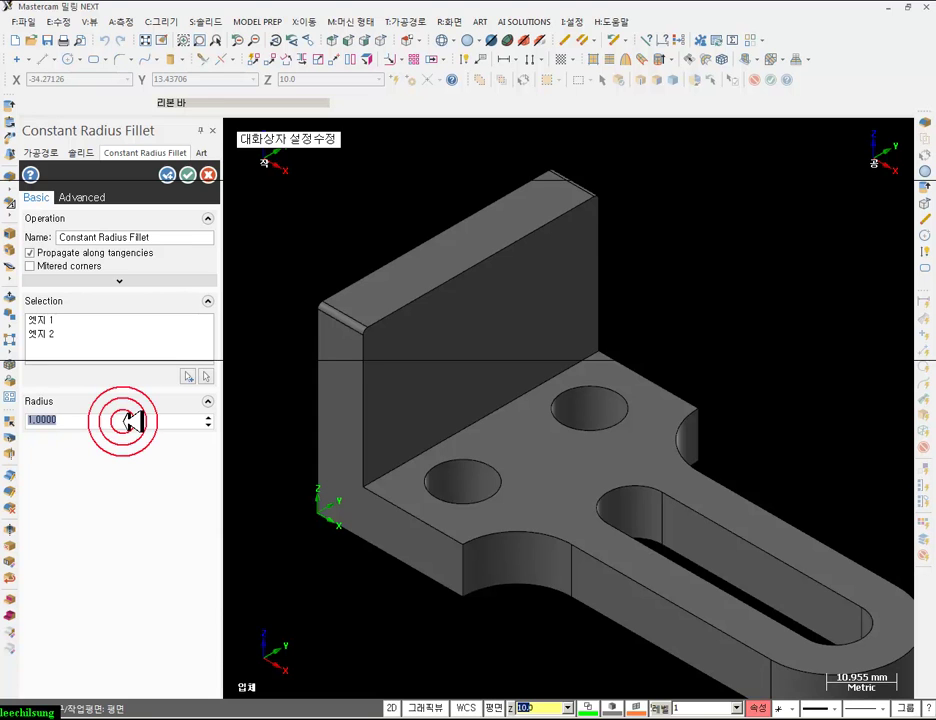
key(Return)
click(215, 687)
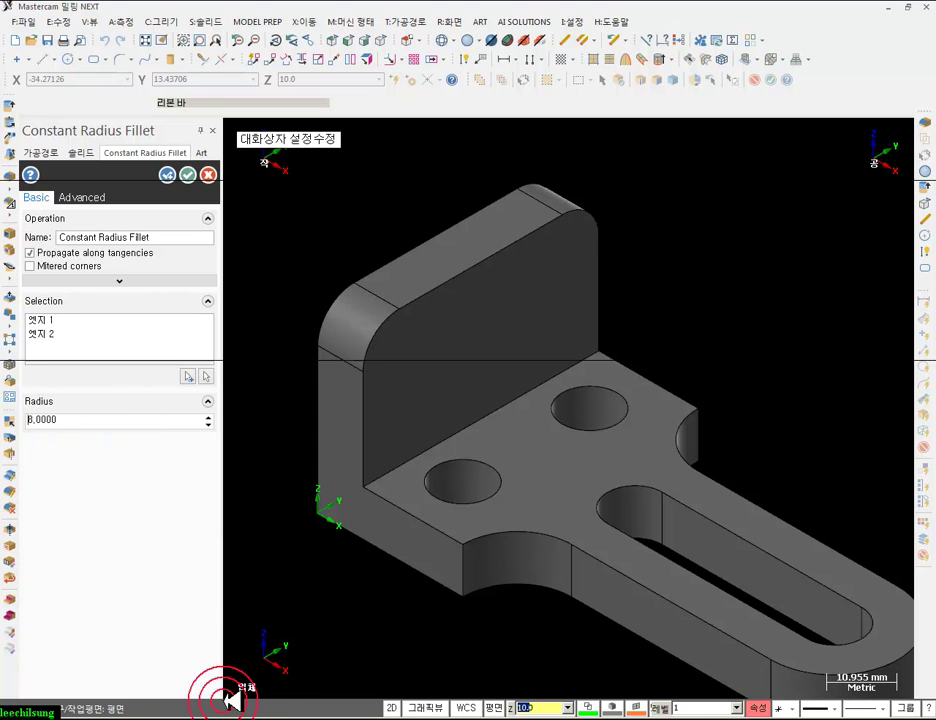
key(alt+Tab)
key(alt+Tab)
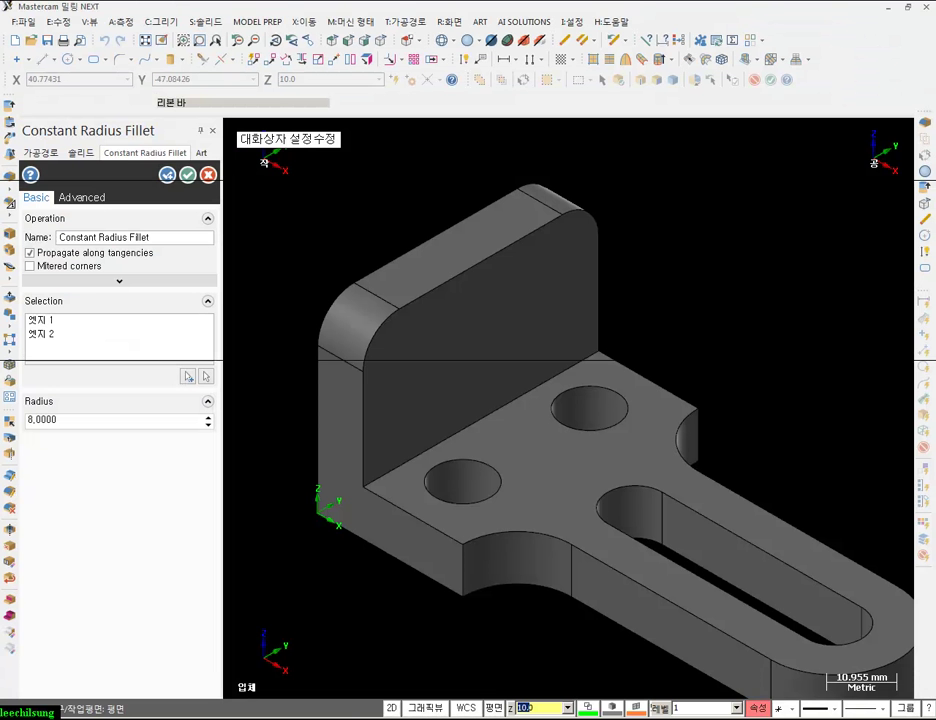
click(585, 220)
click(187, 174)
- Set the construction plane to the right side view and take the 10 mm Z depth from the upright plate's inner face
scroll(476, 159, up, 2)
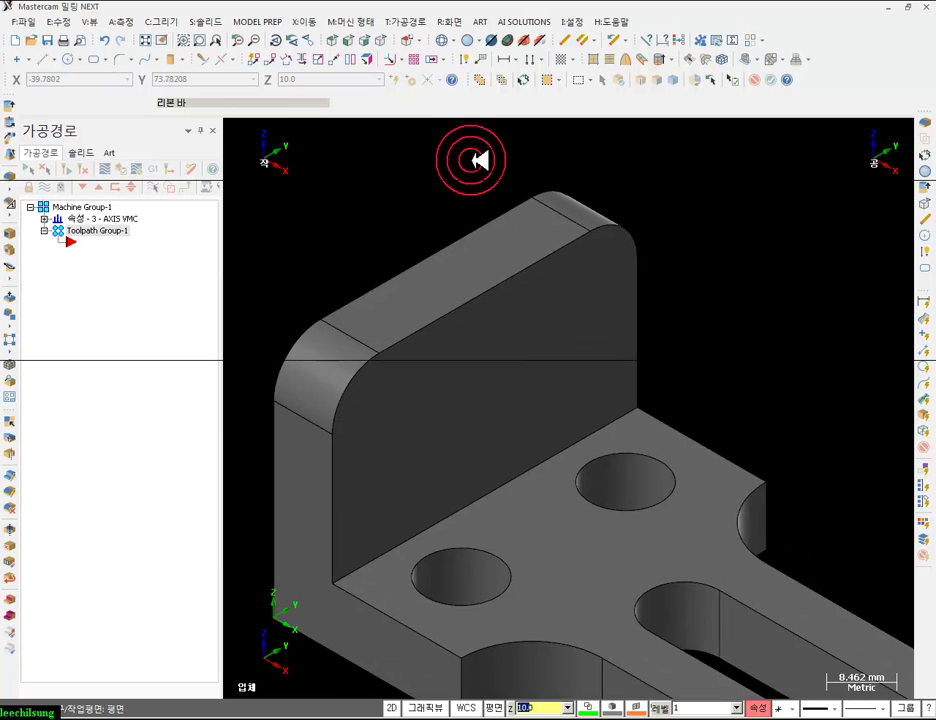
scroll(502, 154, down, 1)
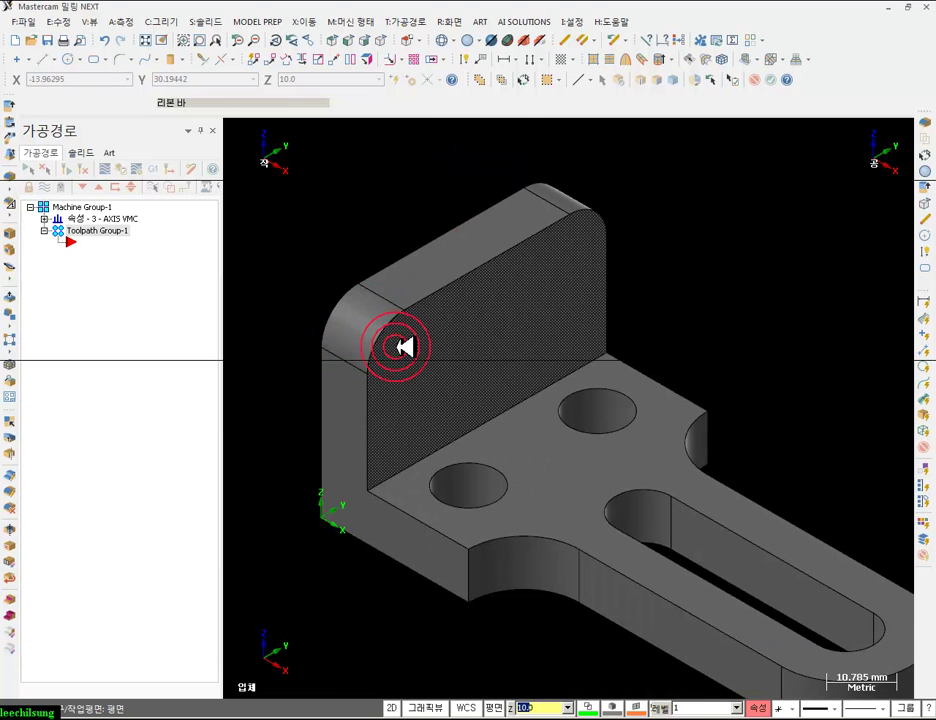
scroll(706, 244, down, 1)
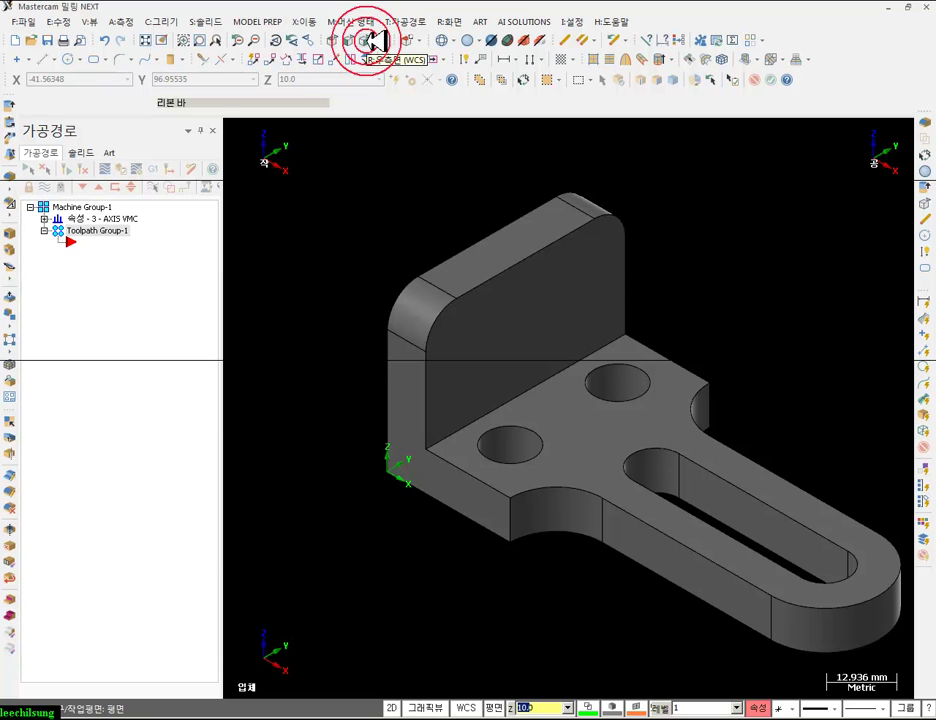
click(418, 42)
click(440, 82)
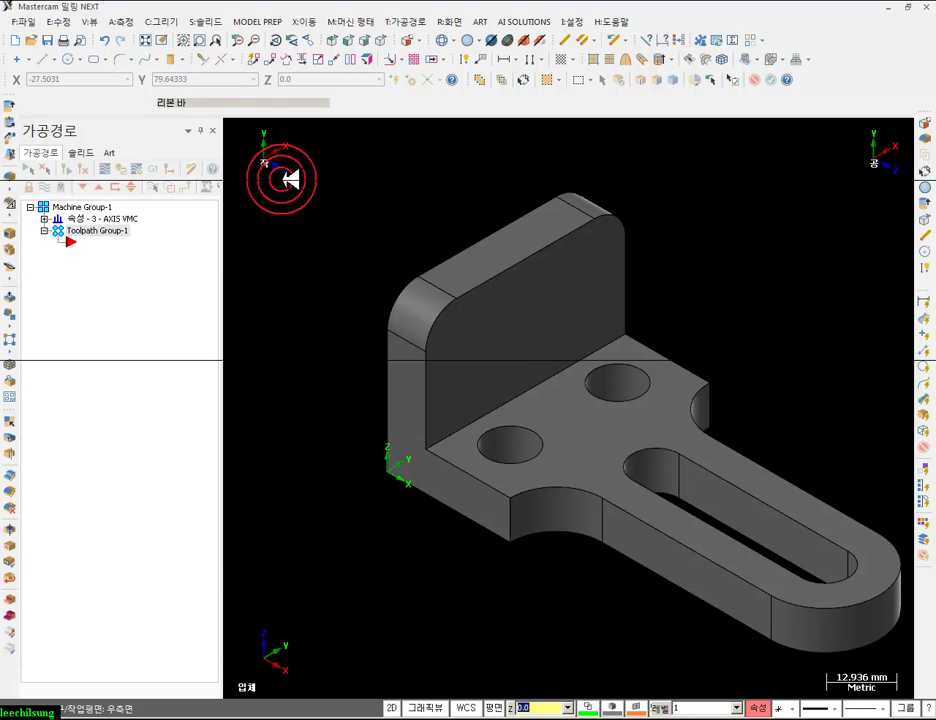
click(516, 707)
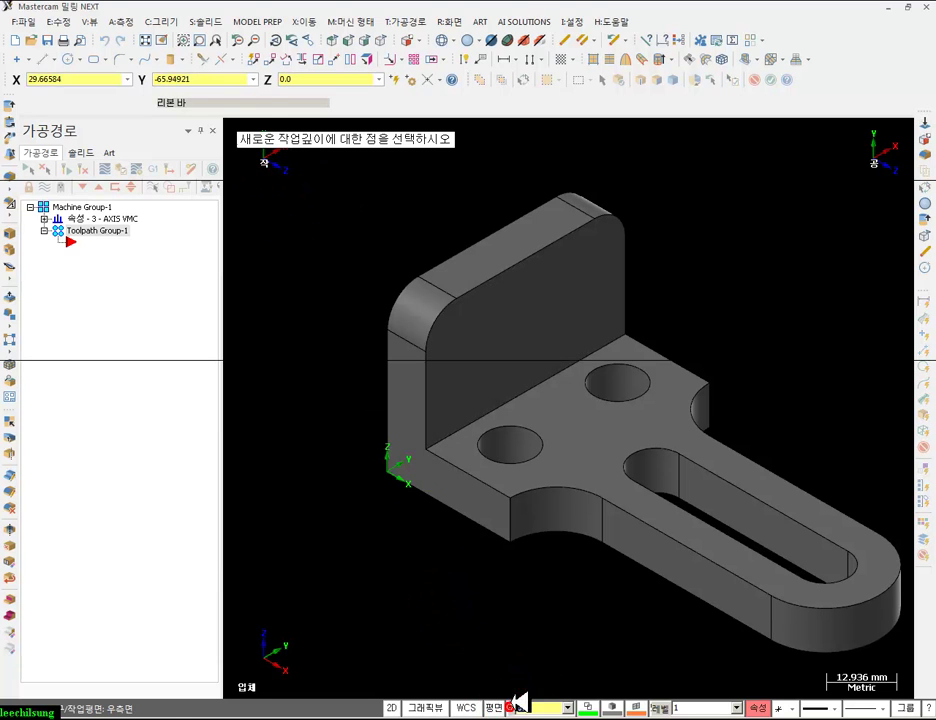
click(462, 300)
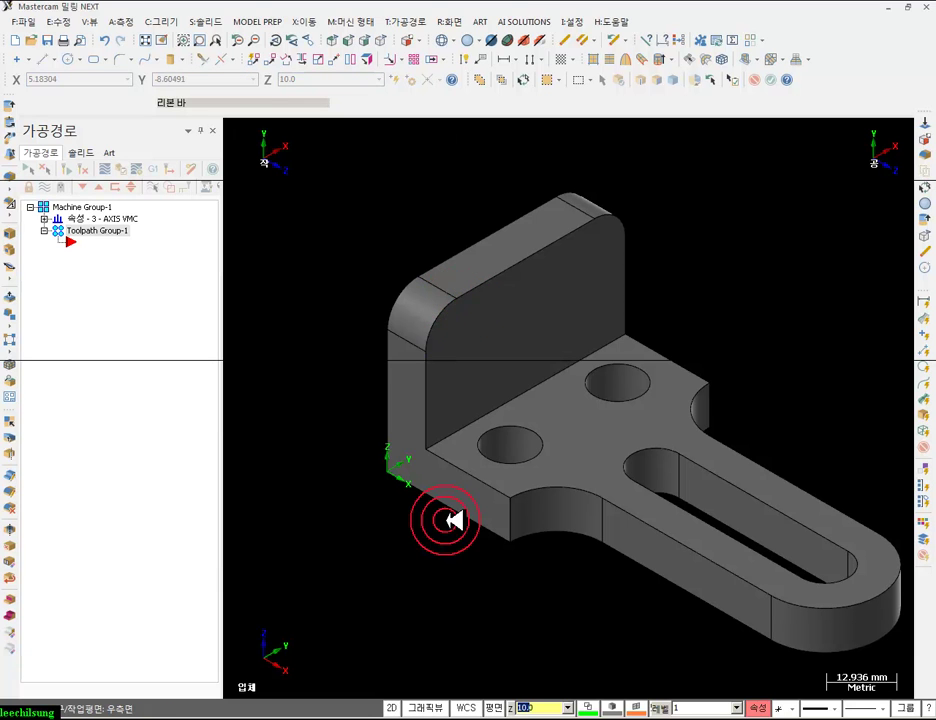
click(537, 707)
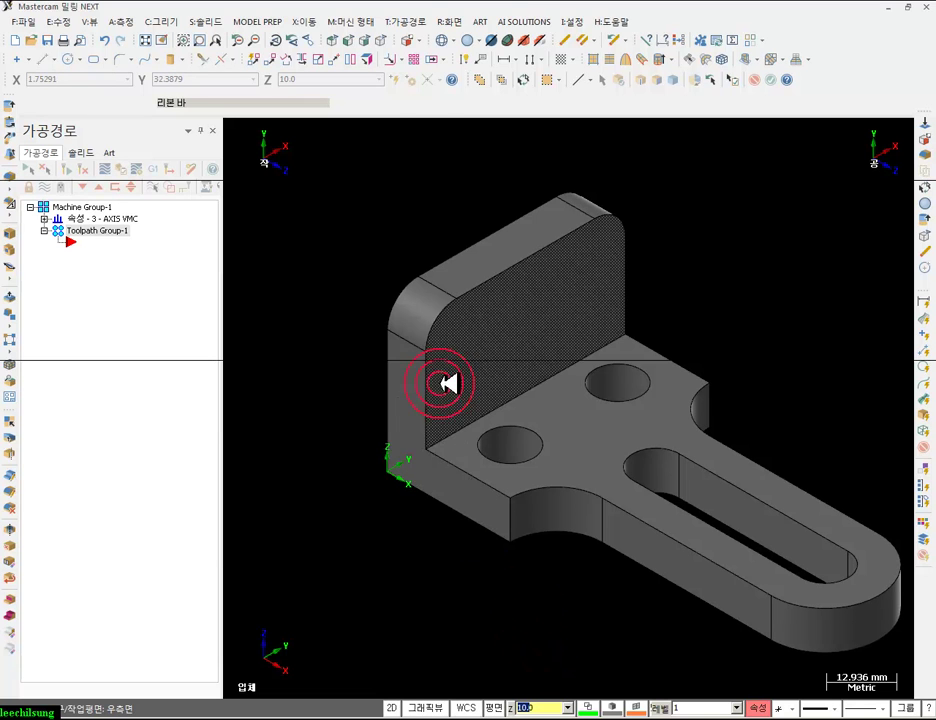
- Show the bracket from the right side in wireframe and check the upright plate's slot dimensions in the PDF drawing
click(369, 39)
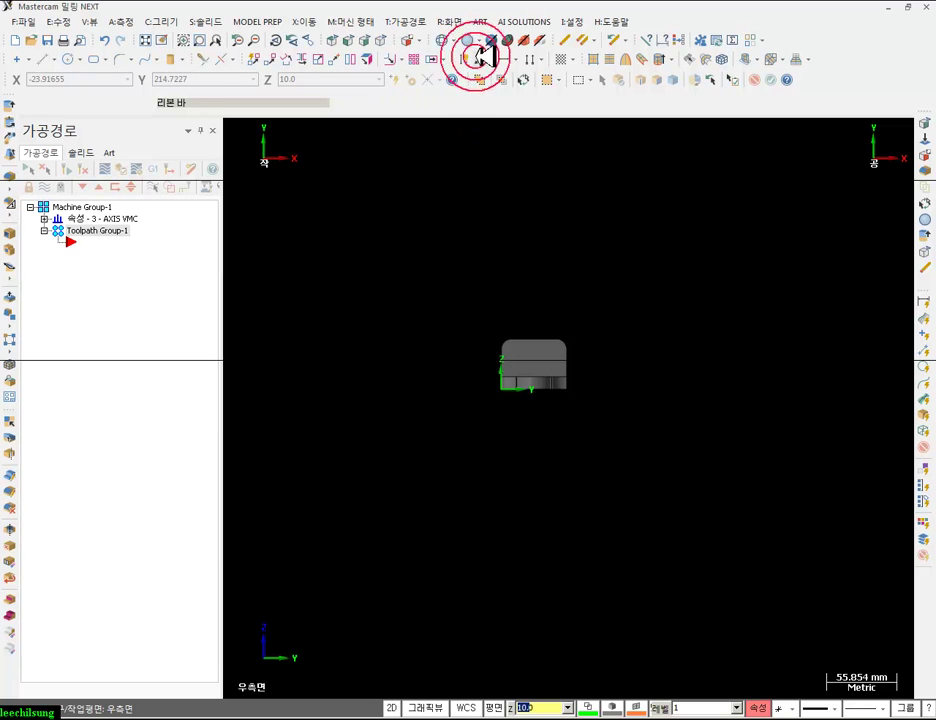
click(440, 40)
scroll(533, 368, up, 8)
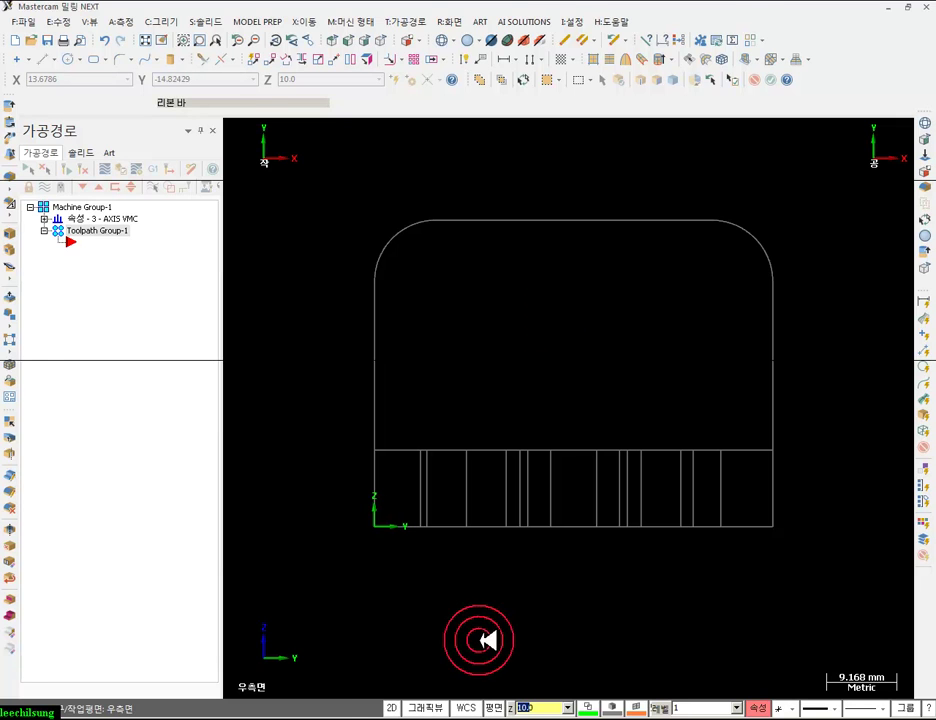
click(333, 717)
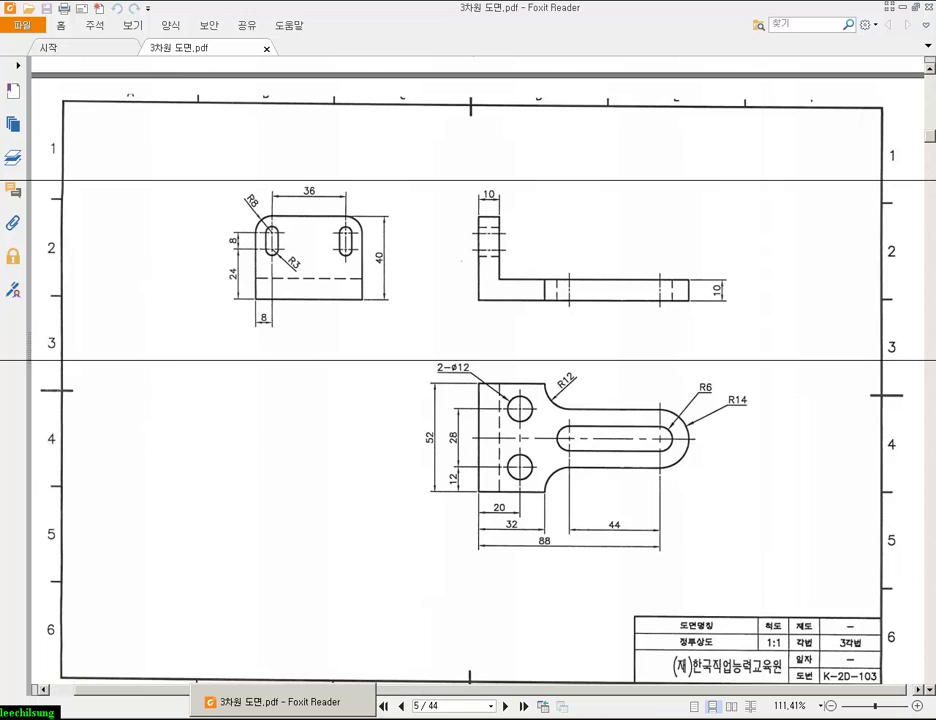
key(alt+Tab)
scroll(414, 178, up, 1)
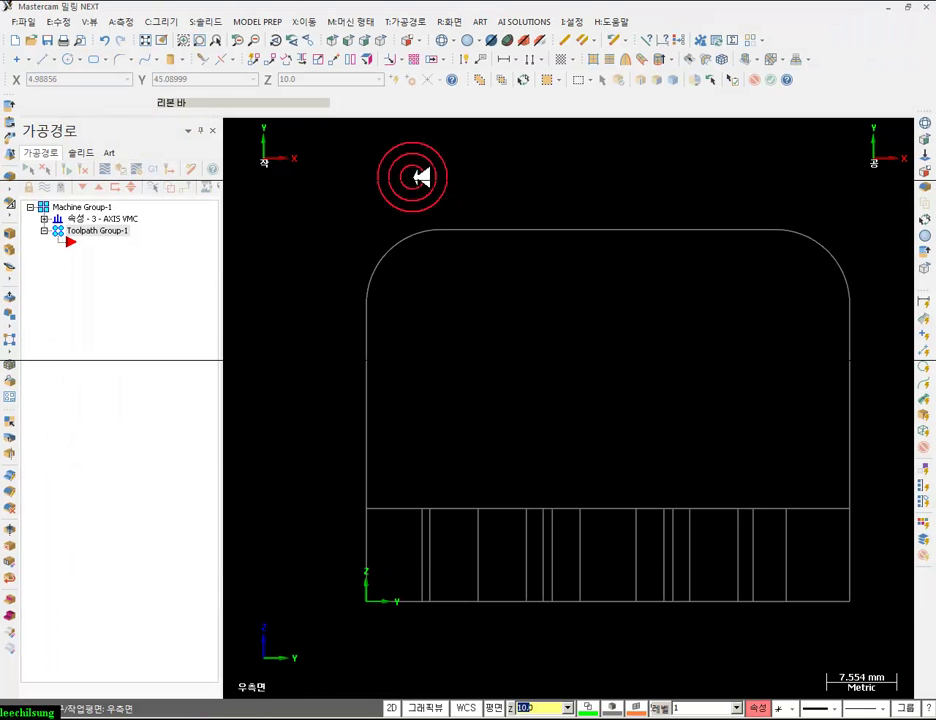
- Define an obround Rectangular Shape 6 mm wide and 14 mm high, with its settings dialog moved clear of the plate
click(97, 60)
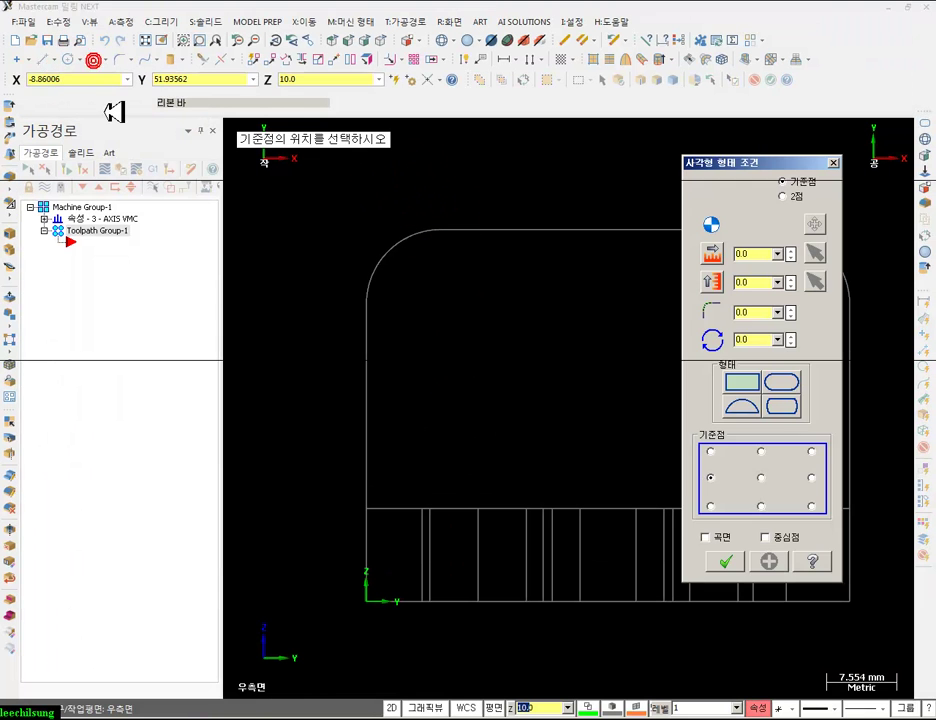
drag(766, 157, 205, 257)
click(228, 472)
click(197, 349)
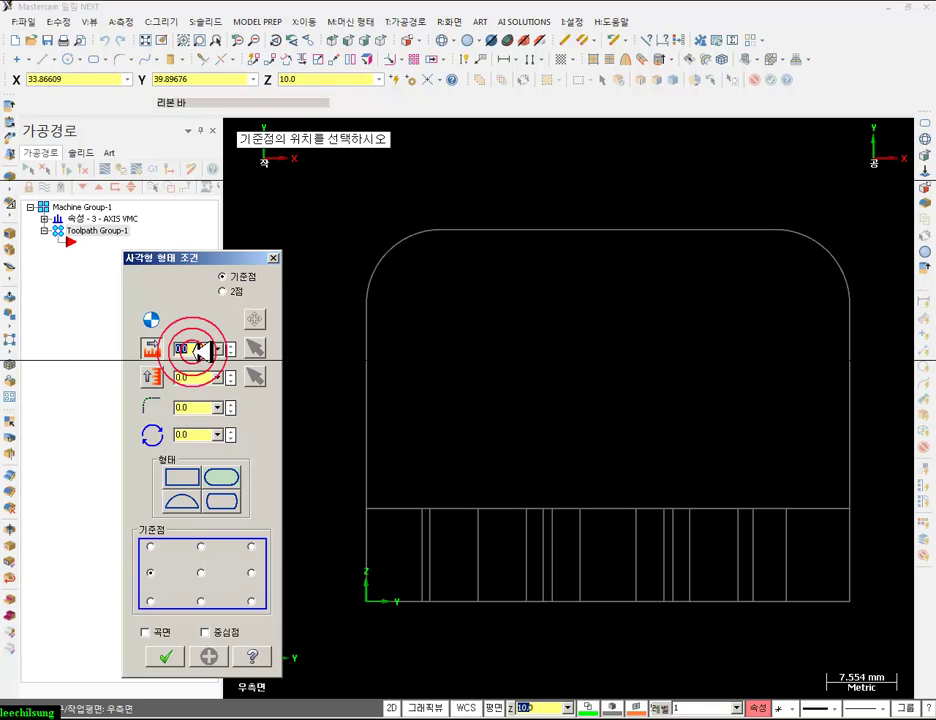
text(6.0)
click(196, 374)
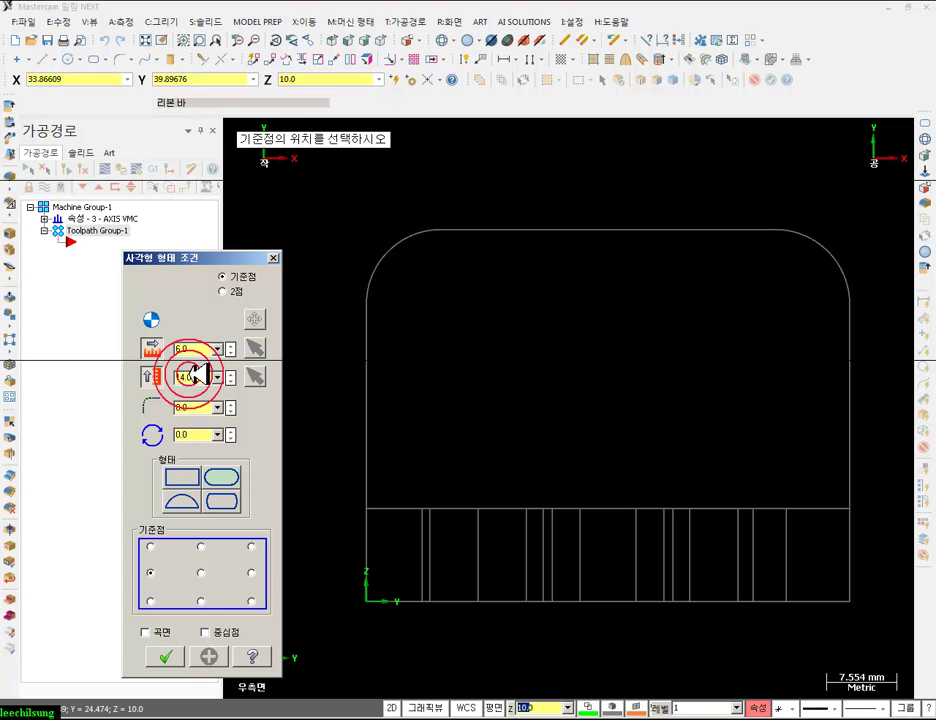
click(303, 610)
- Anchor the slot at its top centre and place it at X8, Y35, directly above the centre of the plate's left corner fillet
key(alt+Tab)
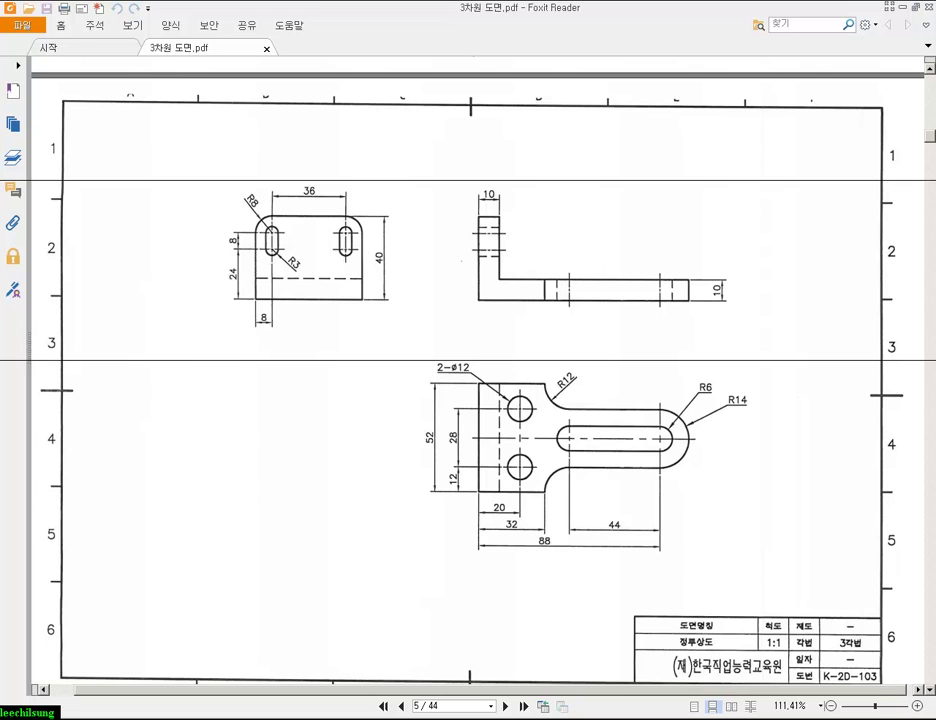
key(alt+Tab)
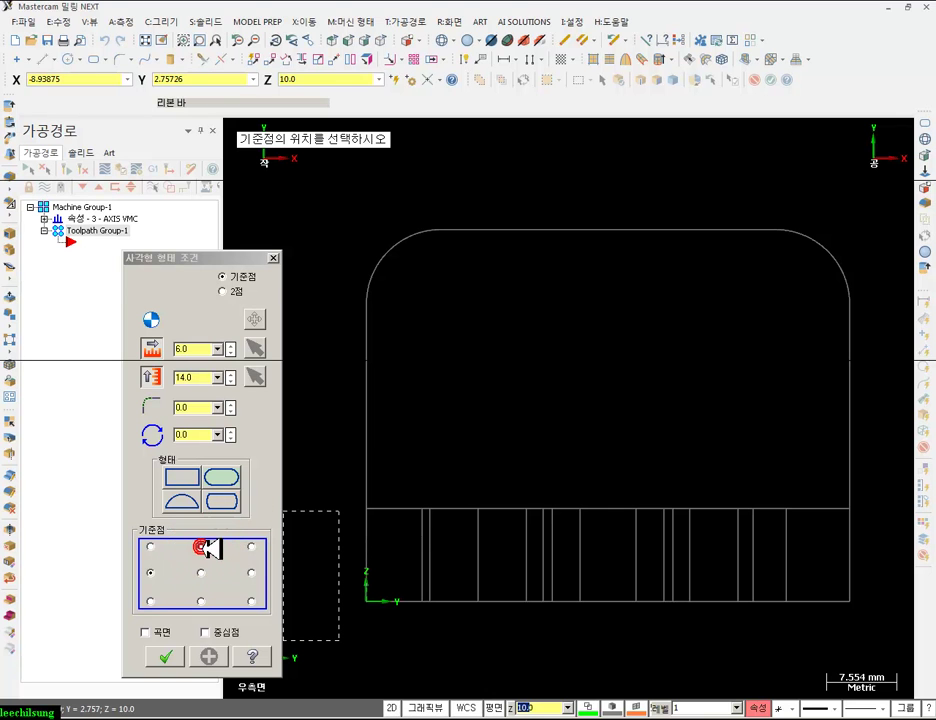
scroll(360, 420, down, 2)
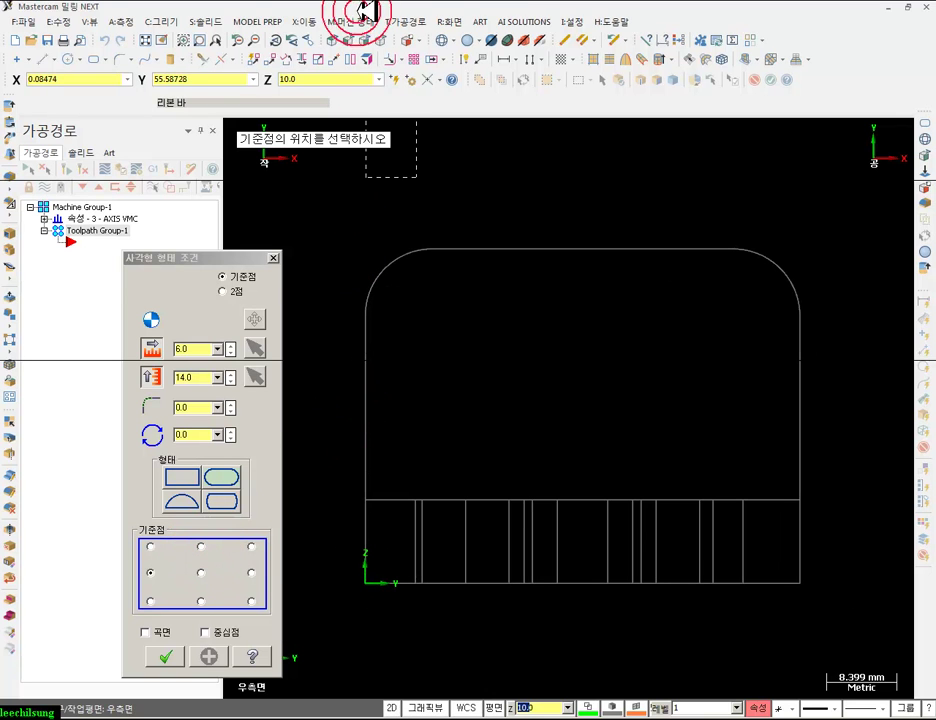
click(201, 546)
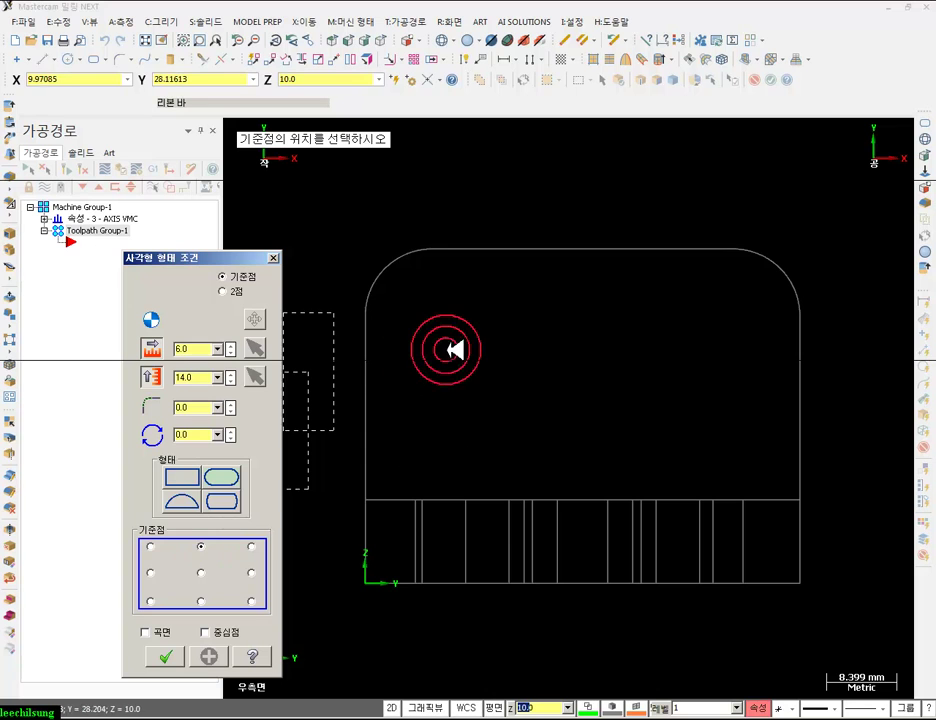
scroll(445, 318, down, 2)
scroll(440, 312, up, 2)
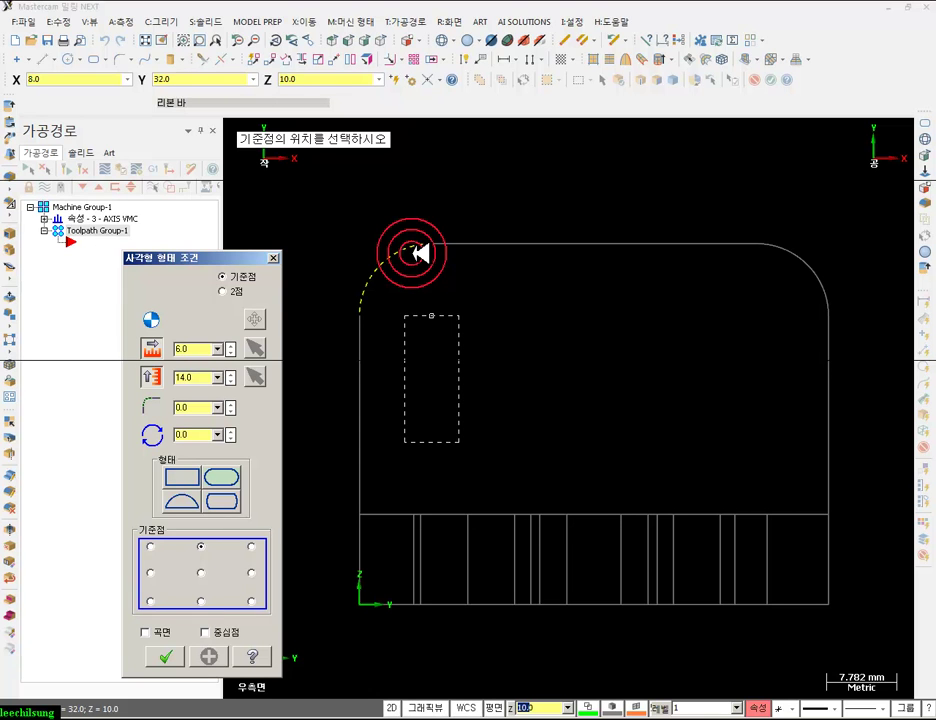
key(r)
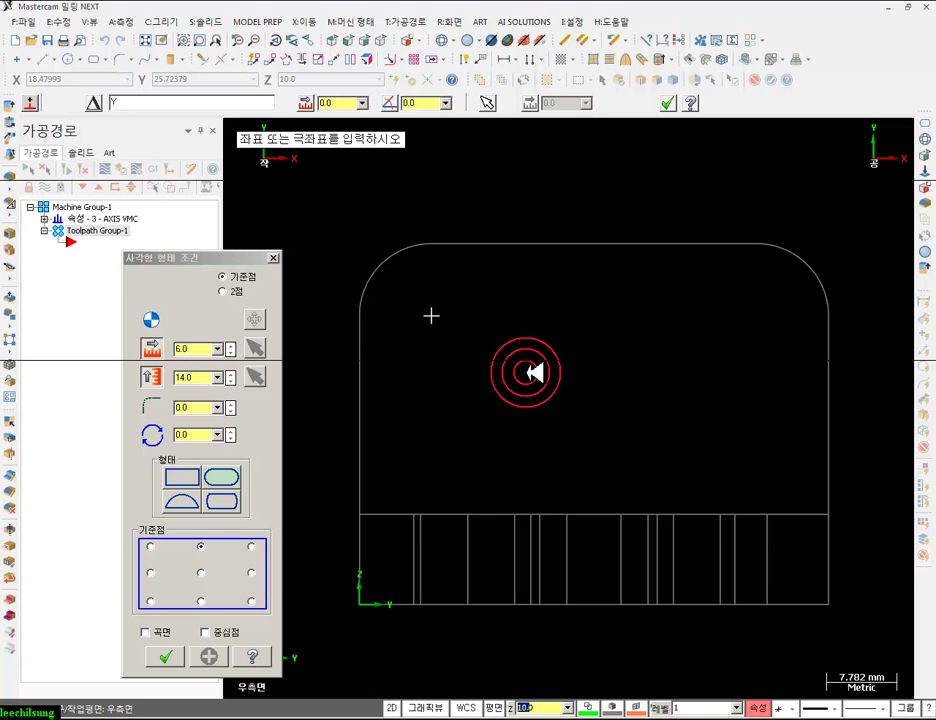
text(Y35)
key(Return)
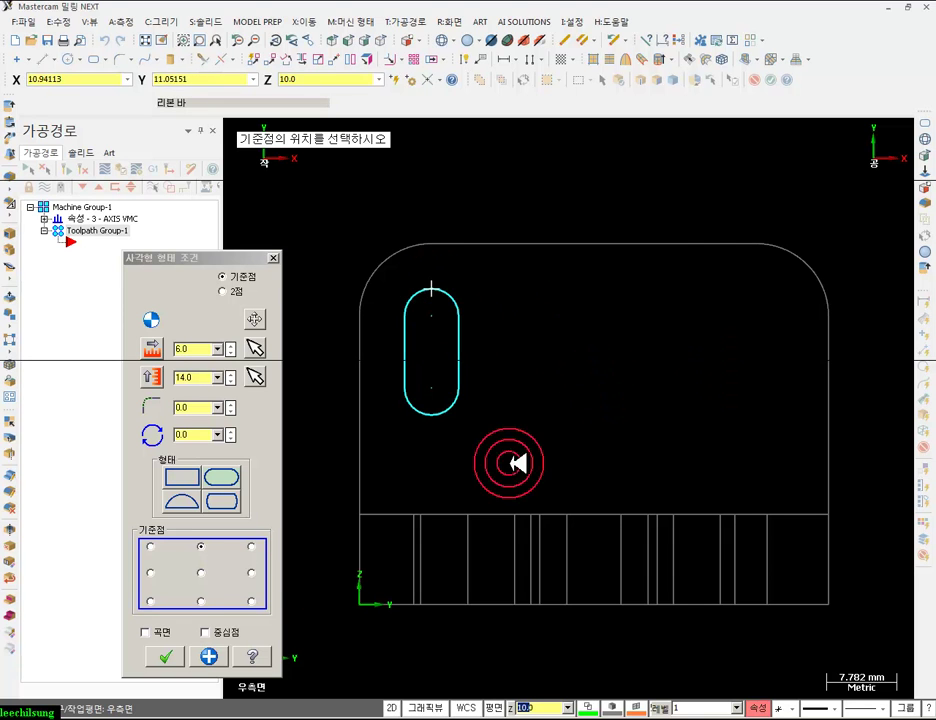
click(166, 656)
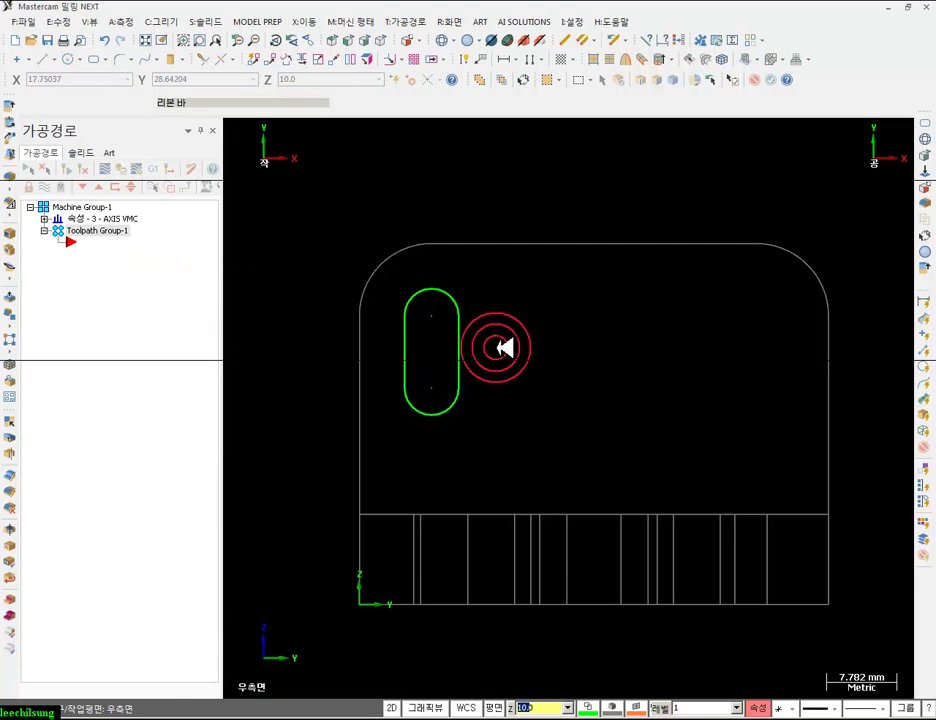
- Mirror a copy of the slot about the vertical axis at X26, through the midpoint of the plate's horizontal edge
click(460, 322)
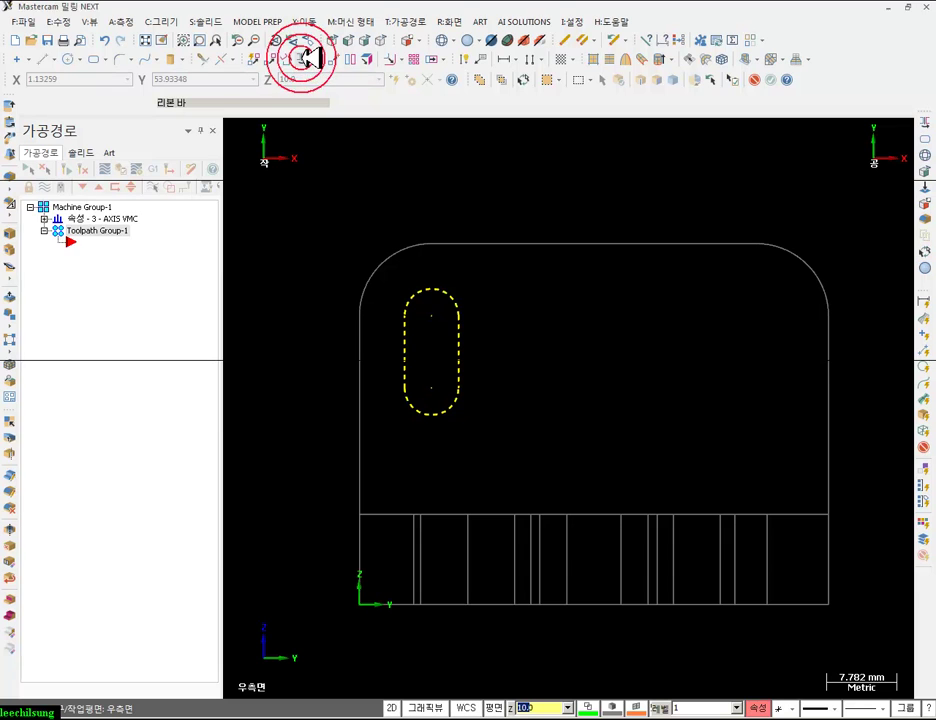
click(307, 56)
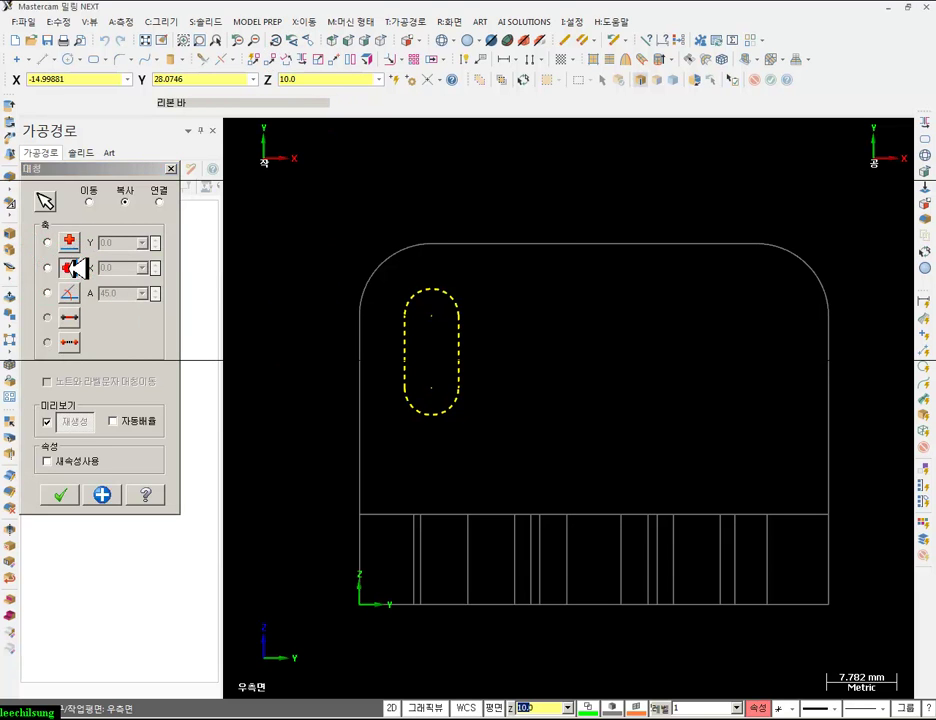
click(70, 267)
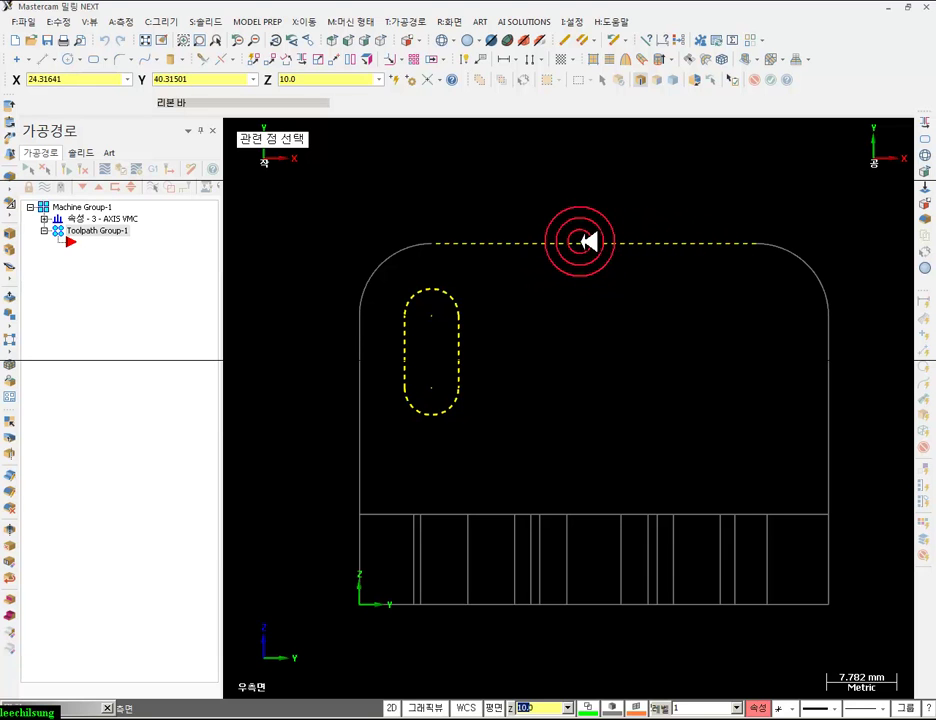
click(599, 514)
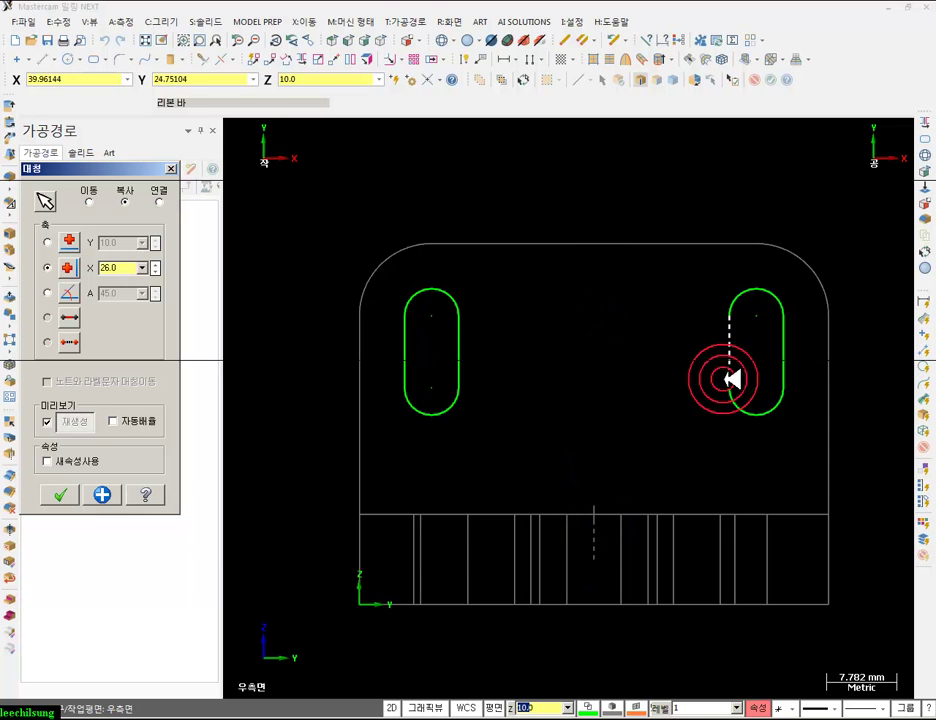
drag(588, 500, 620, 469)
mouse_move(113, 283)
mouse_down()
mouse_move(182, 266)
mouse_move(52, 261)
mouse_move(50, 280)
mouse_up()
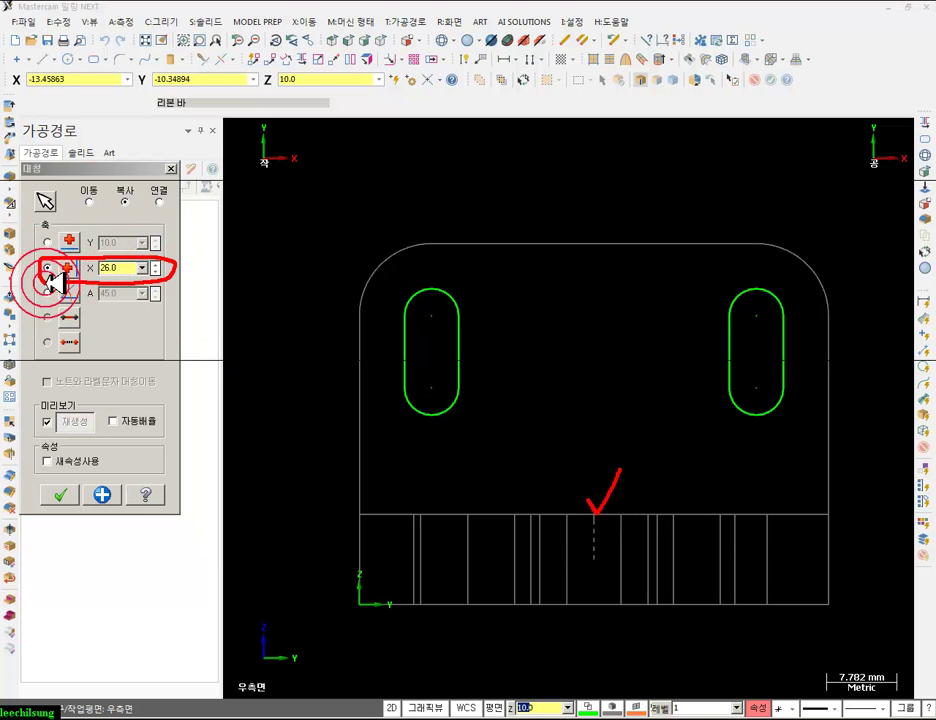
drag(594, 207, 593, 516)
drag(598, 579, 594, 572)
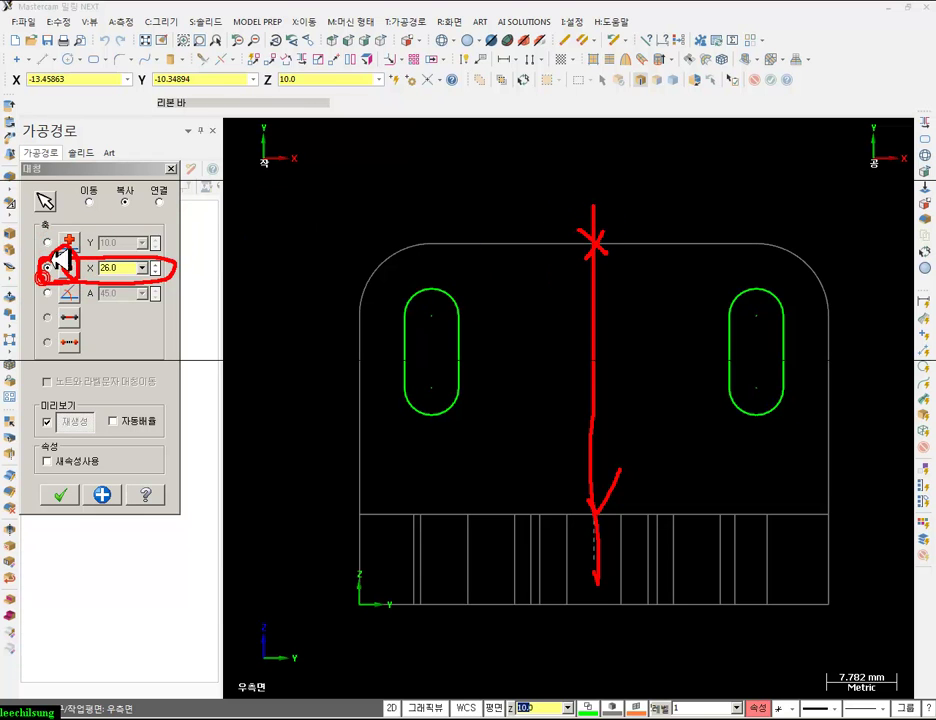
mouse_move(37, 268)
mouse_down()
mouse_move(40, 280)
mouse_move(54, 267)
mouse_up()
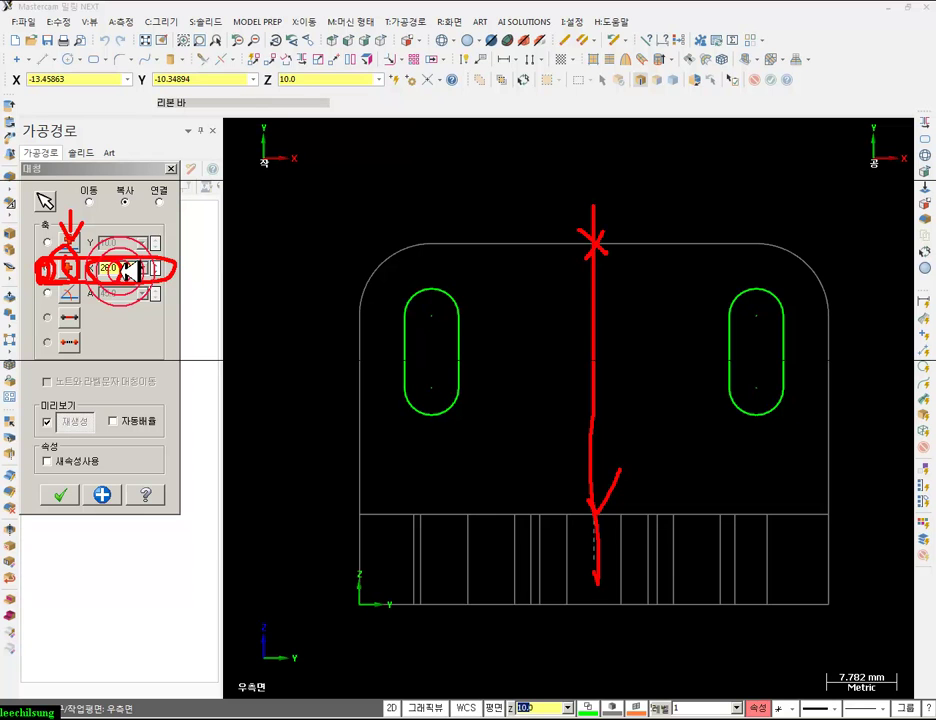
right_click(251, 247)
click(272, 386)
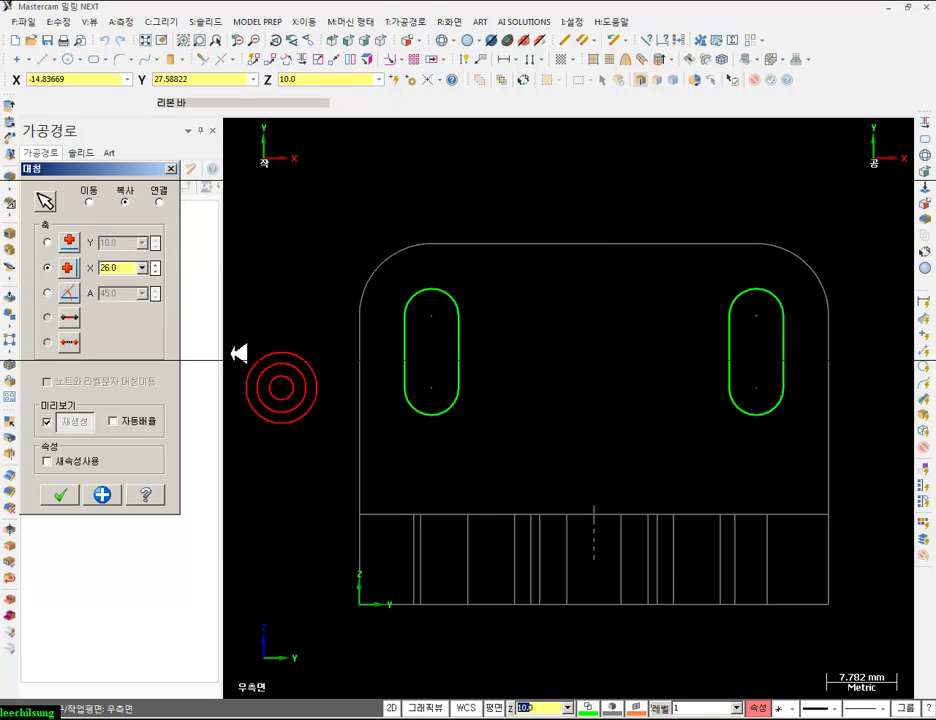
- Accept the mirrored slot and chain both slot outlines for a Solid Extrude in the isometric view
click(60, 494)
click(393, 40)
click(12, 96)
click(446, 366)
click(584, 280)
click(77, 532)
click(352, 332)
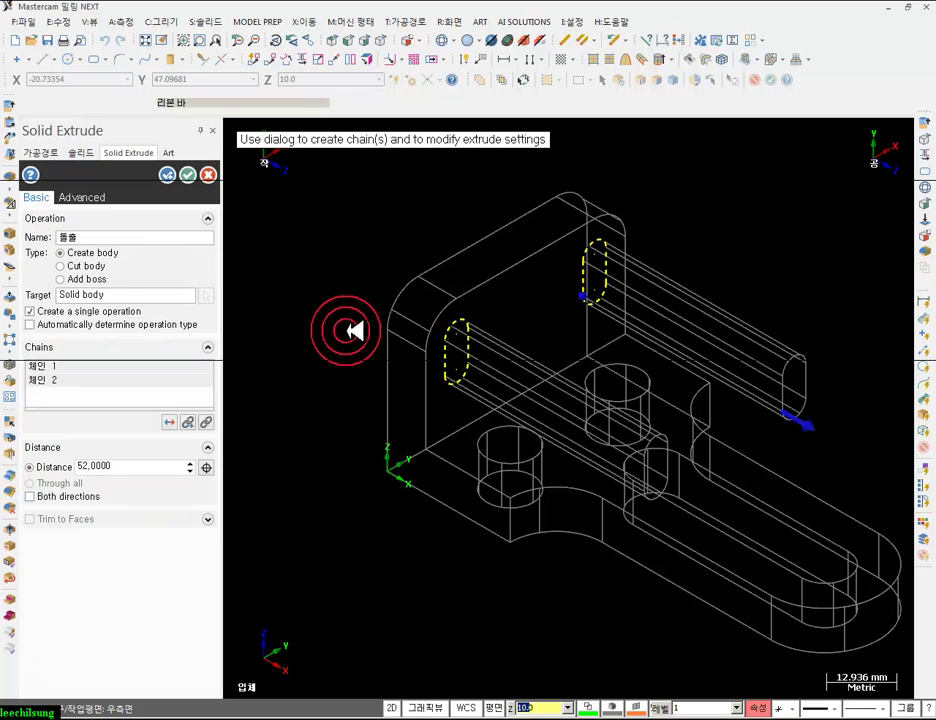
- Extrude the two slot chains as a Cut body in both directions through the upright plate
click(48, 496)
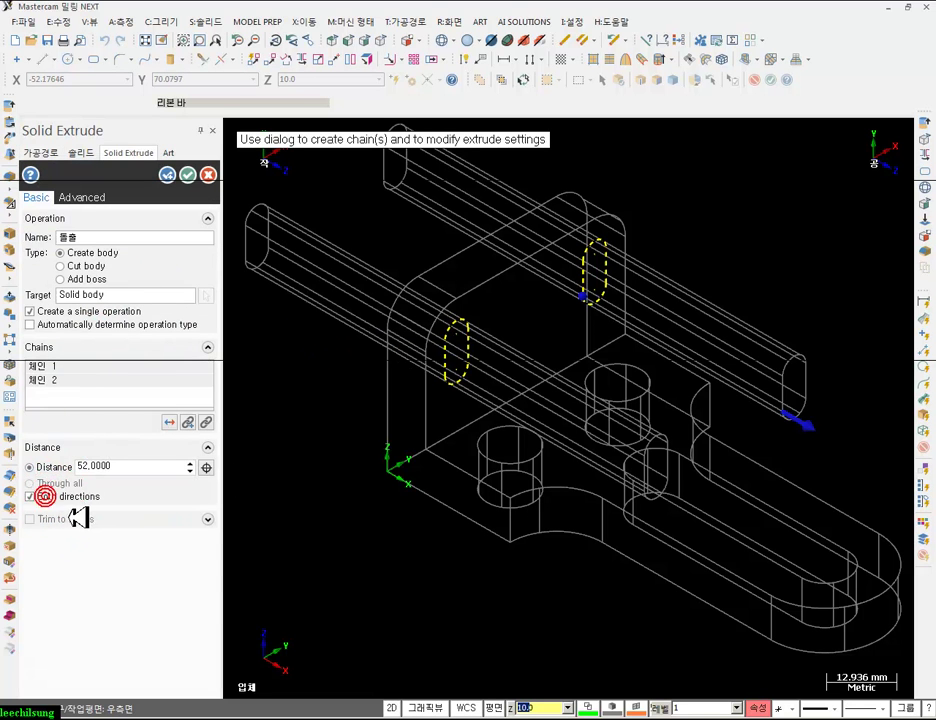
click(88, 265)
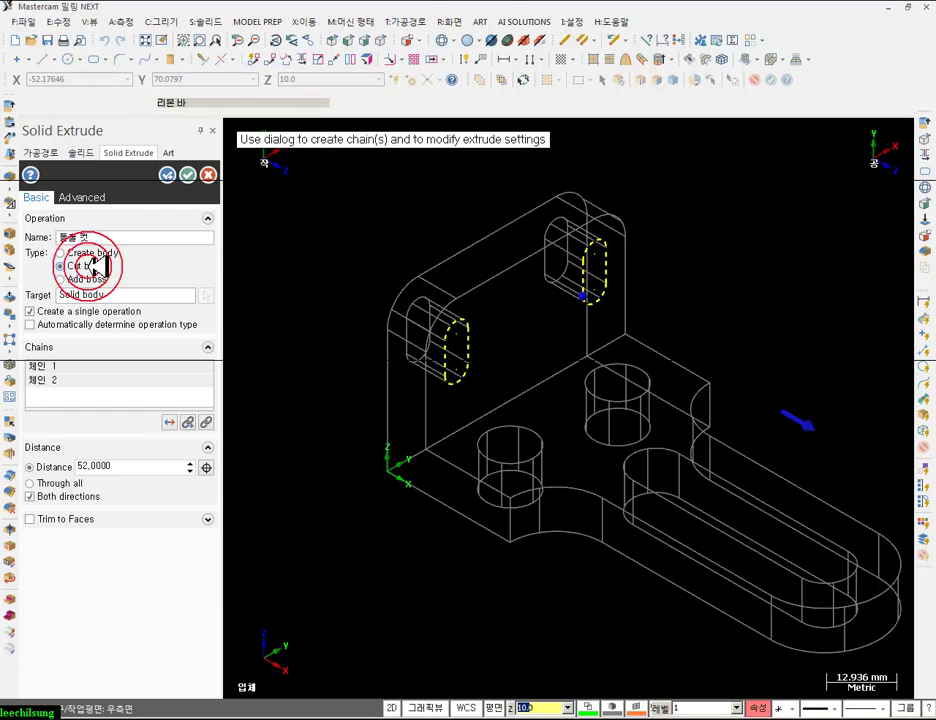
click(188, 174)
- Display the finished bracket as a shaded solid and hide the slot sketch curves
click(476, 83)
click(480, 43)
click(604, 352)
click(510, 80)
click(446, 22)
click(491, 92)
scroll(652, 332, up, 2)
scroll(376, 276, down, 2)
scroll(647, 385, up, 1)
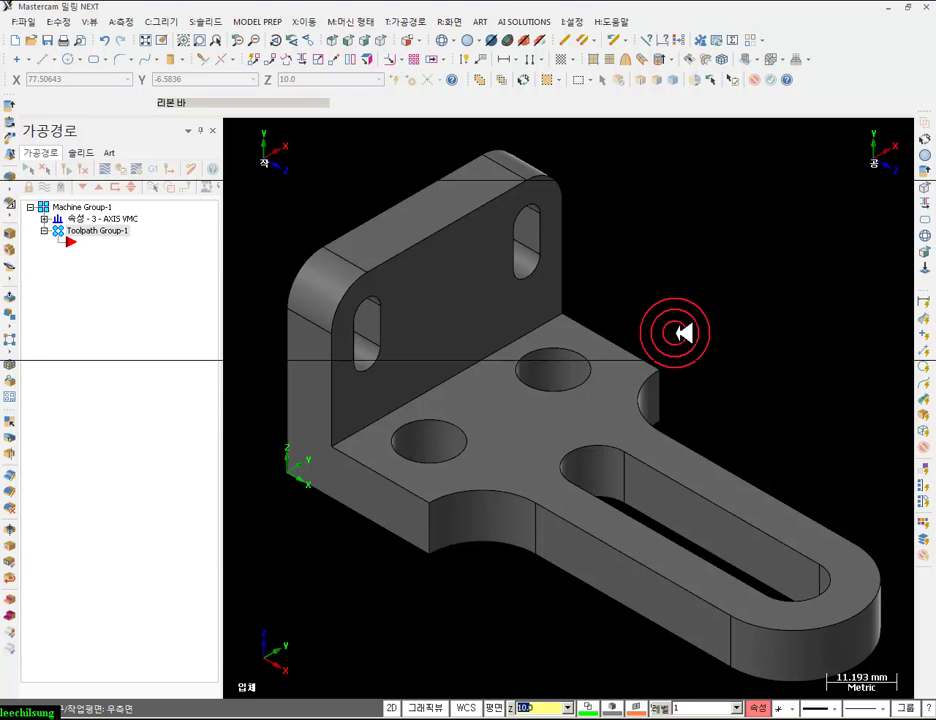
- Look up drawing K-2D-104 in the PDF and set Mastercam's construction plane and view to front for its model
key(alt+Tab)
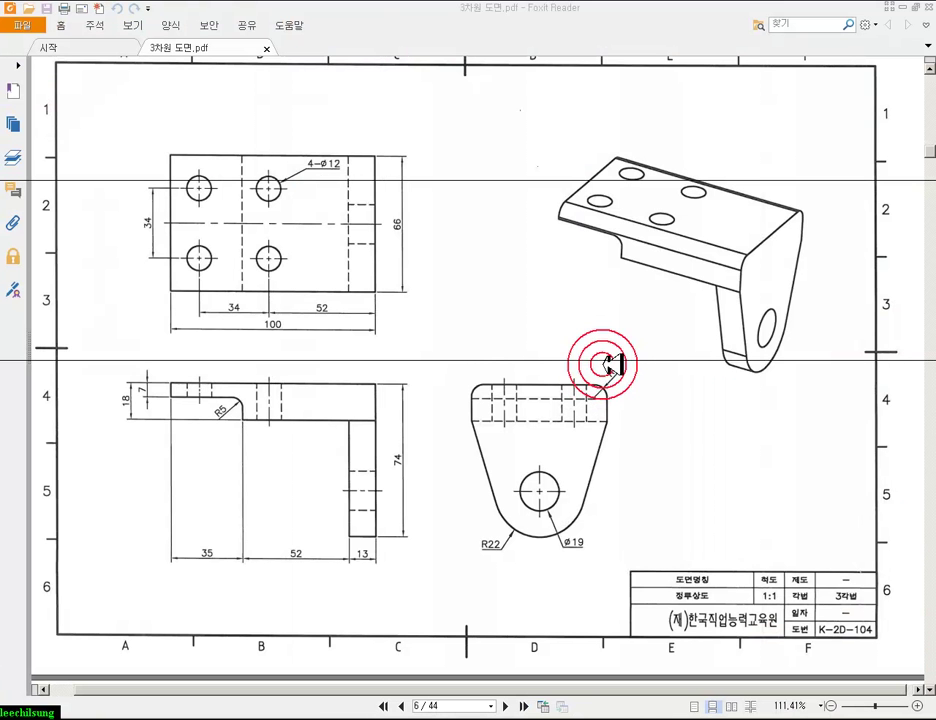
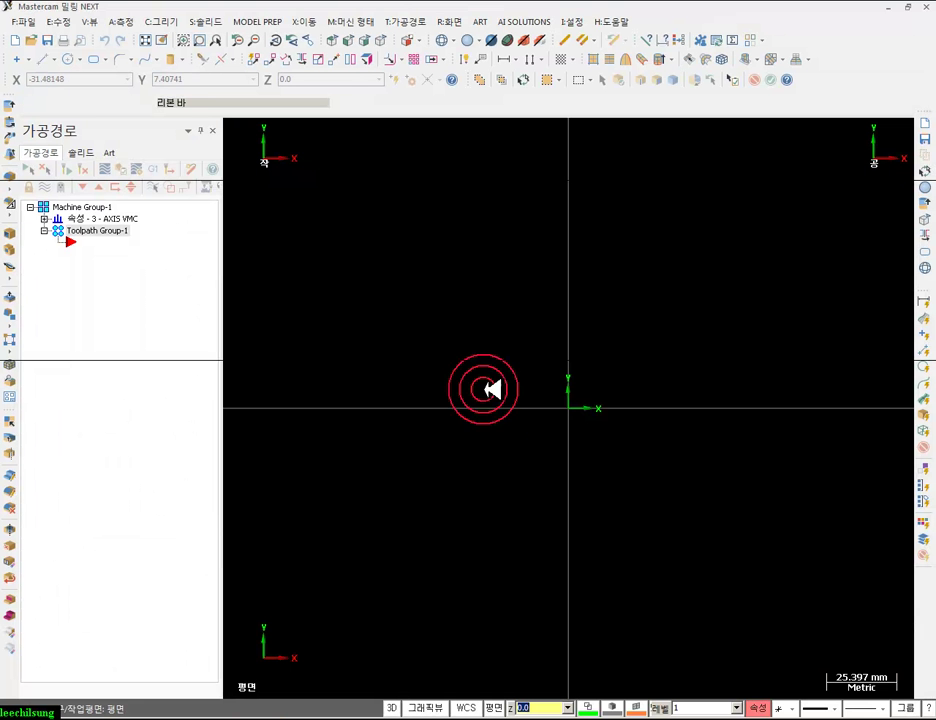
click(384, 41)
click(416, 40)
click(437, 70)
click(398, 278)
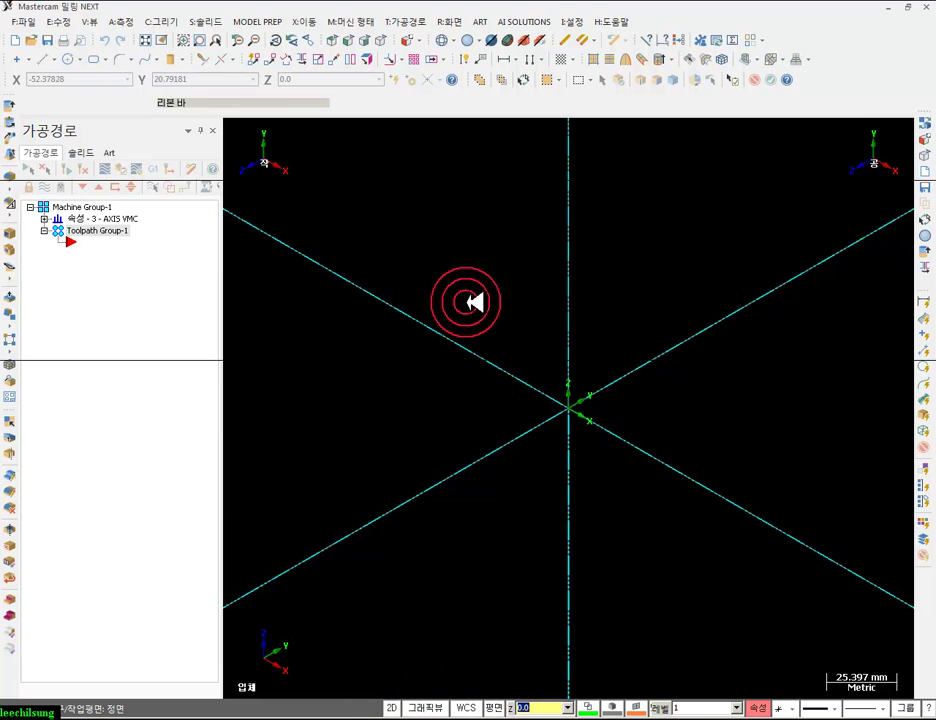
click(350, 37)
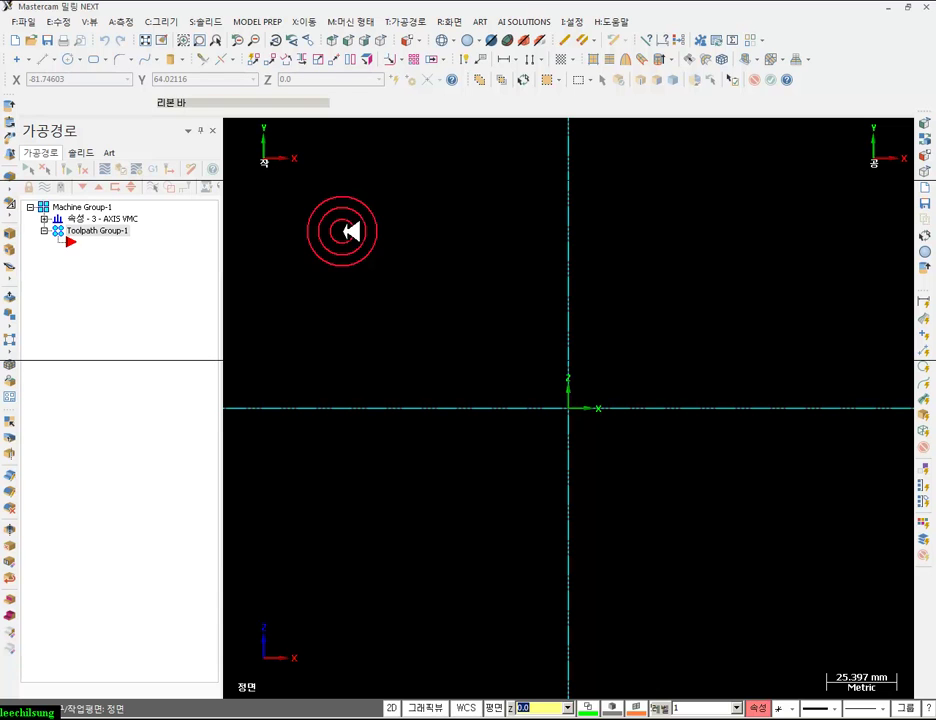
- Draw a rectangle about 100 by 69 mm from the origin, extending to the left and downward
click(103, 59)
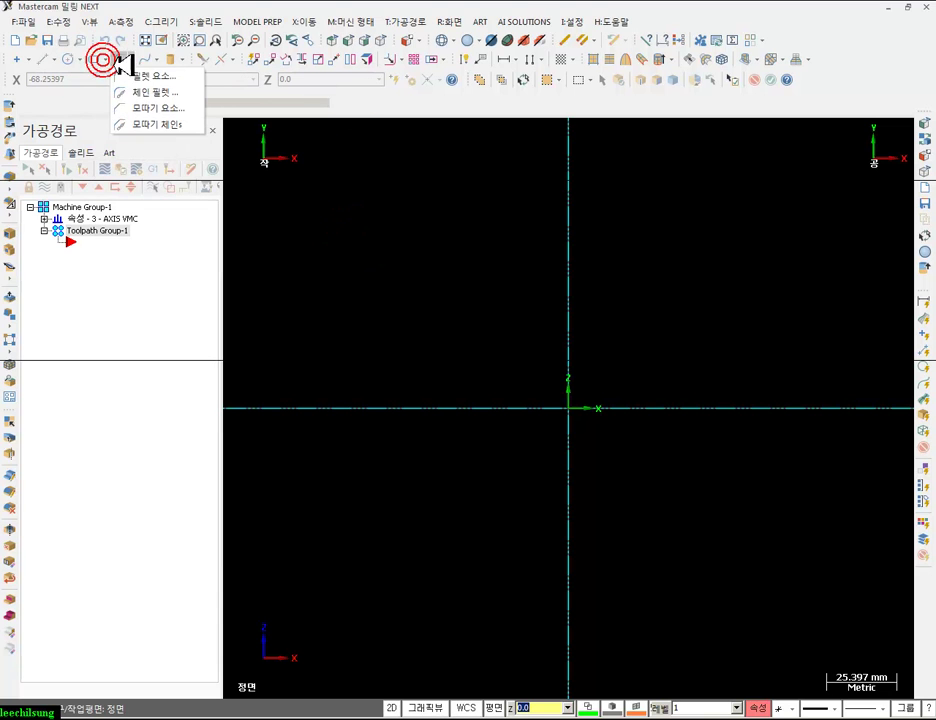
click(120, 76)
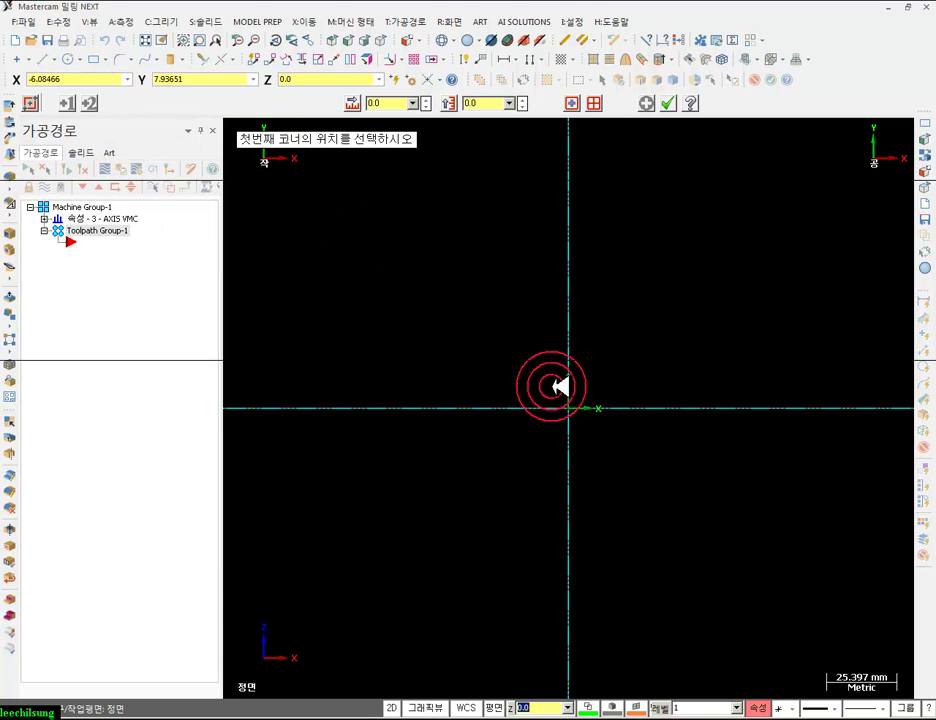
click(292, 599)
scroll(472, 455, up, 3)
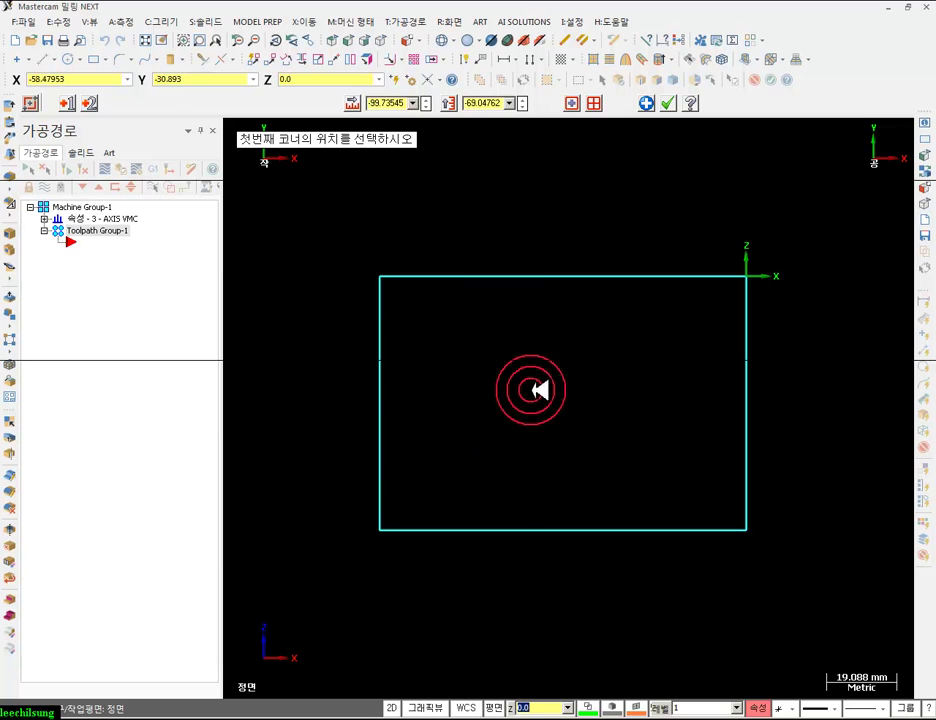
- Check the bracket's overall size in the PDF drawing and set the rectangle's width to -100 and height to -74
click(404, 103)
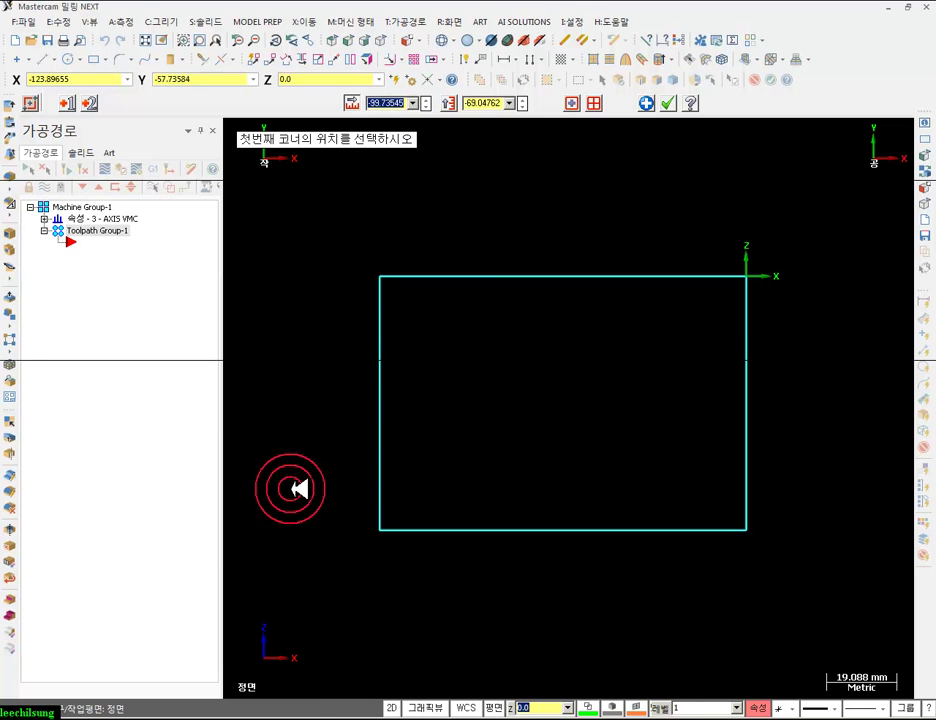
key(alt+Tab)
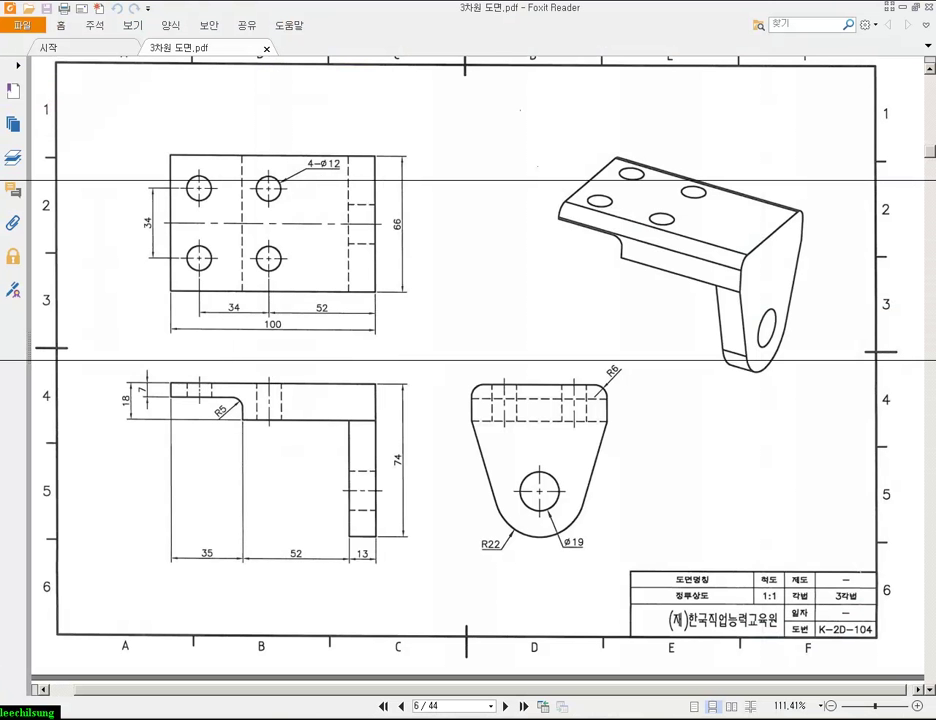
key(alt+Tab)
click(403, 103)
text(-100)
click(477, 104)
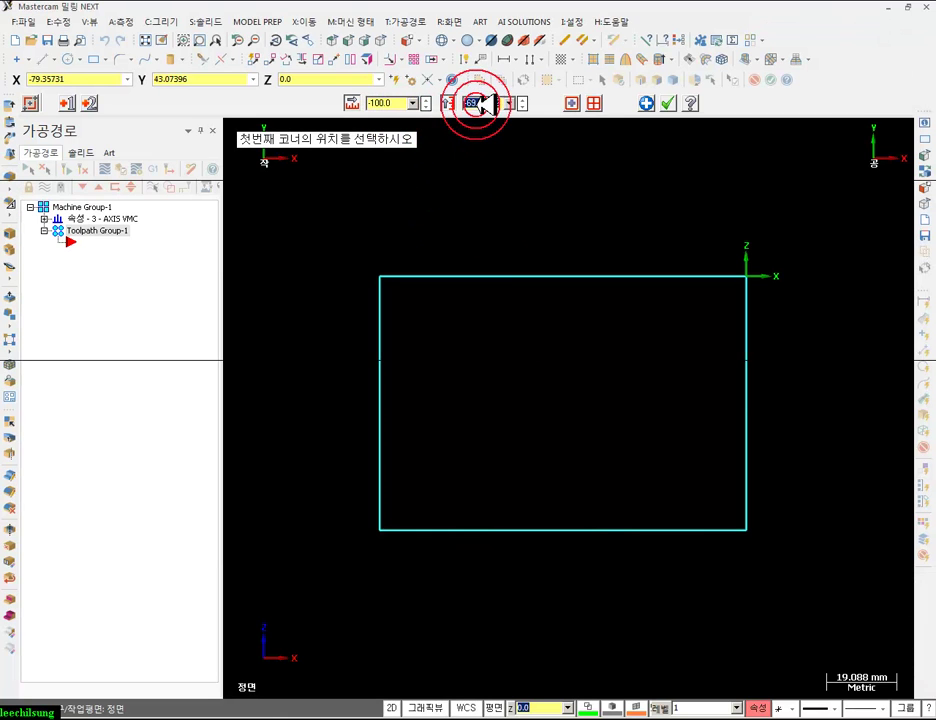
text(-74)
key(Return)
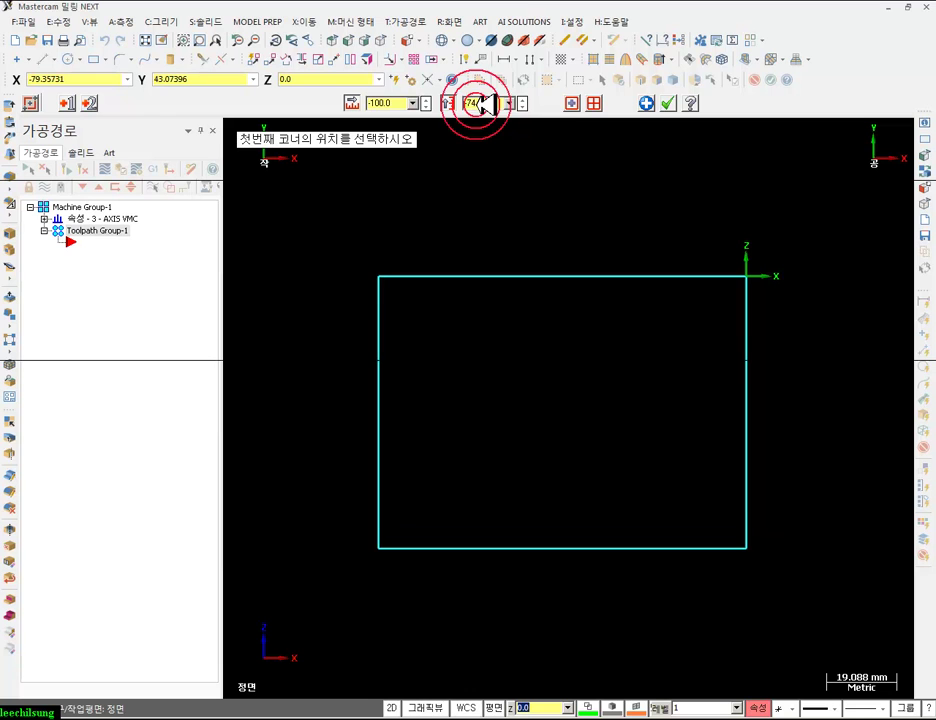
click(673, 103)
click(462, 57)
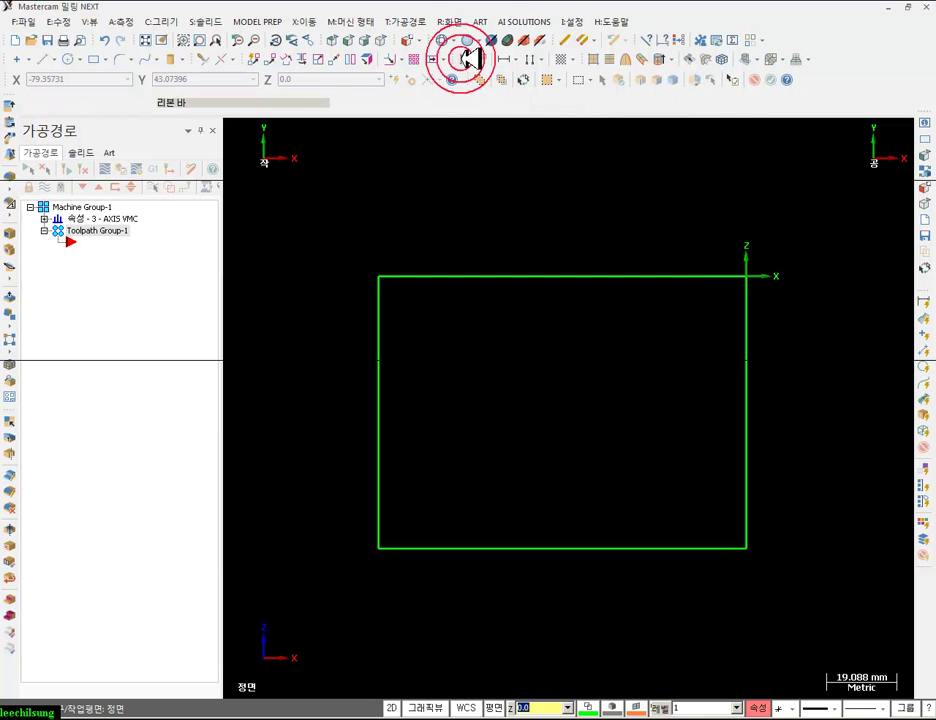
- Add a horizontal dimension to the rectangle's upper edge and a vertical dimension to its right edge
click(631, 274)
click(633, 251)
click(755, 319)
click(800, 310)
click(683, 101)
scroll(797, 340, up, 1)
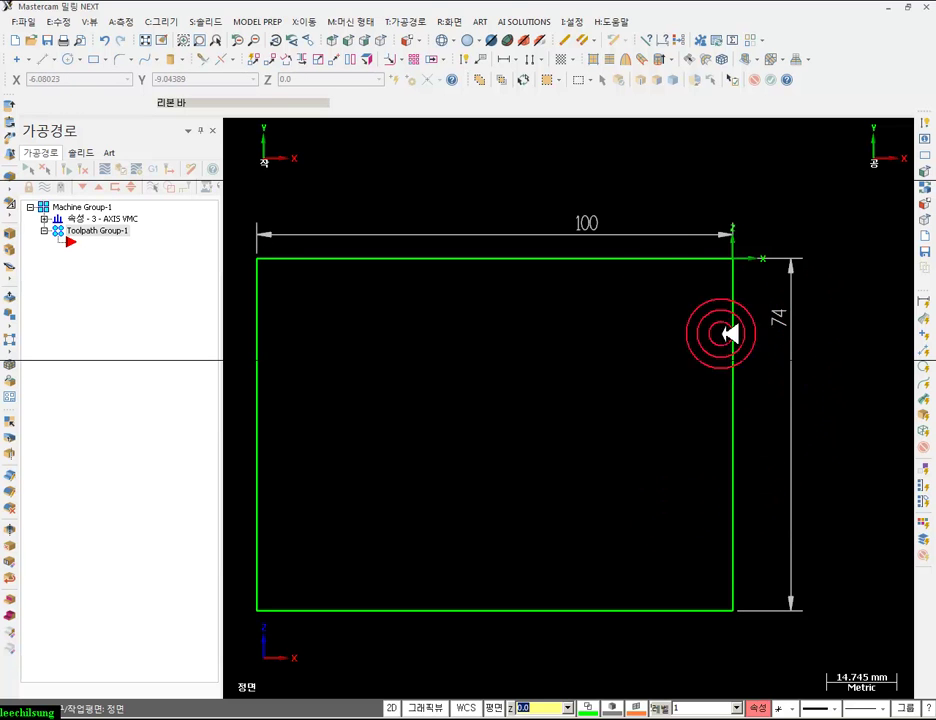
- Try offset copies of the rectangle's right and upper edges 10 mm inward
click(405, 60)
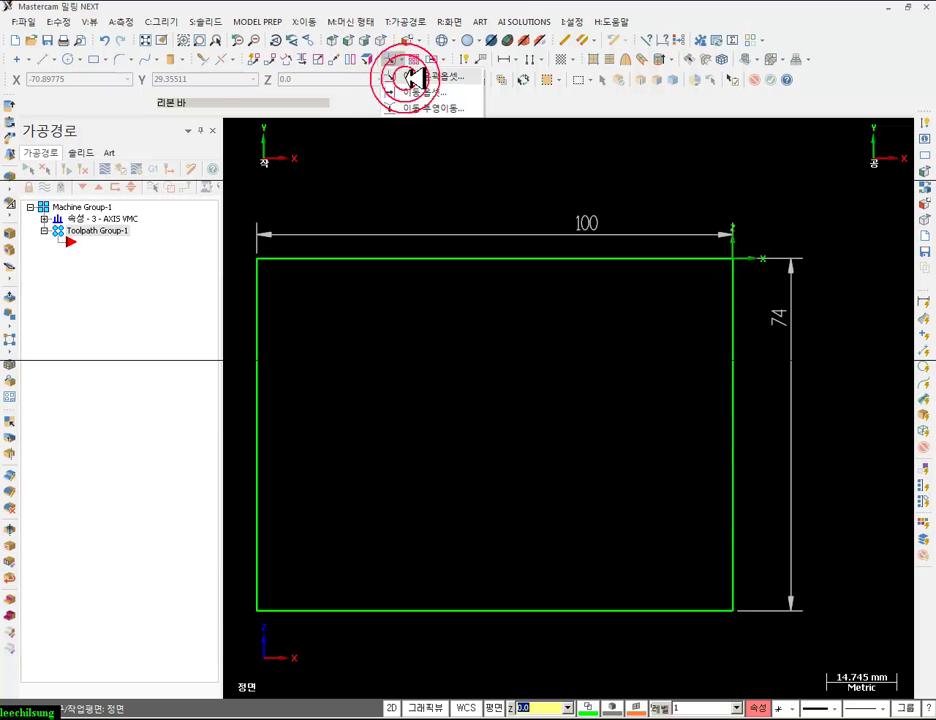
click(412, 90)
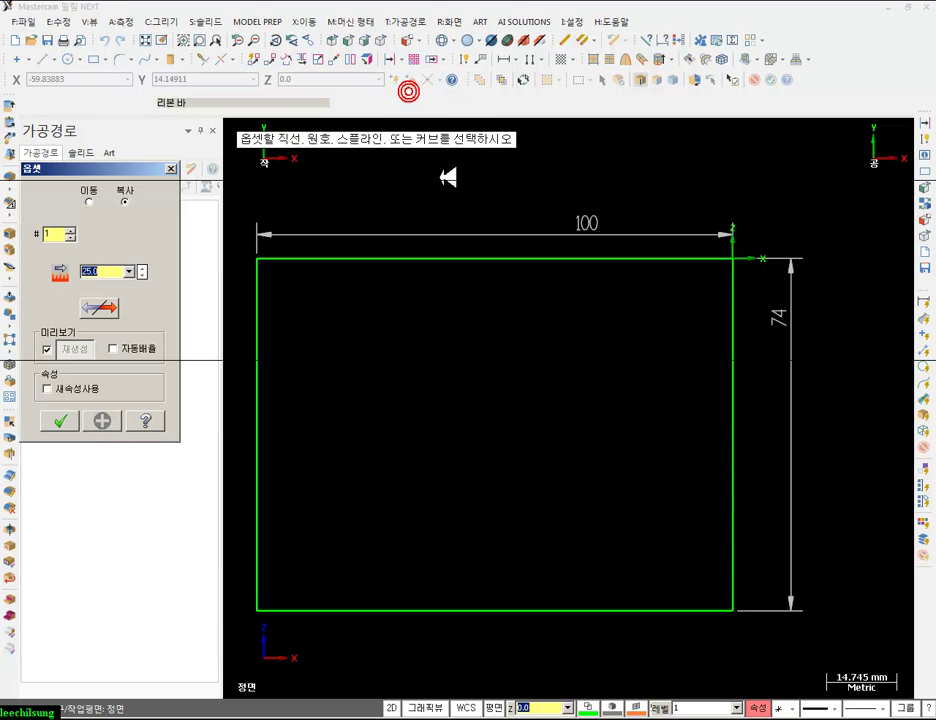
click(738, 367)
click(694, 381)
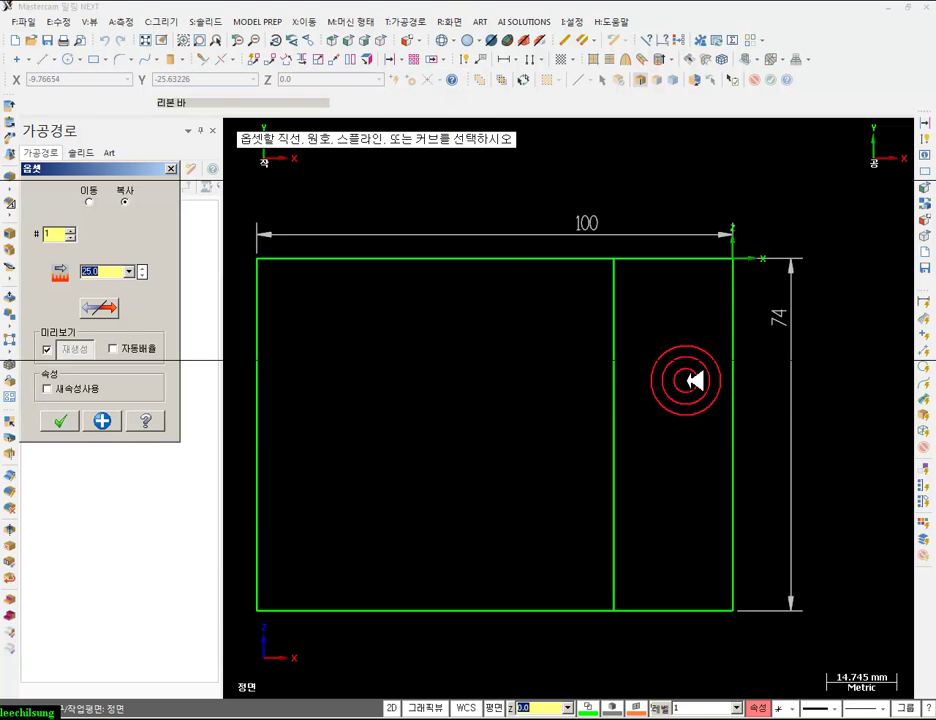
text(10)
key(Return)
click(522, 259)
click(520, 364)
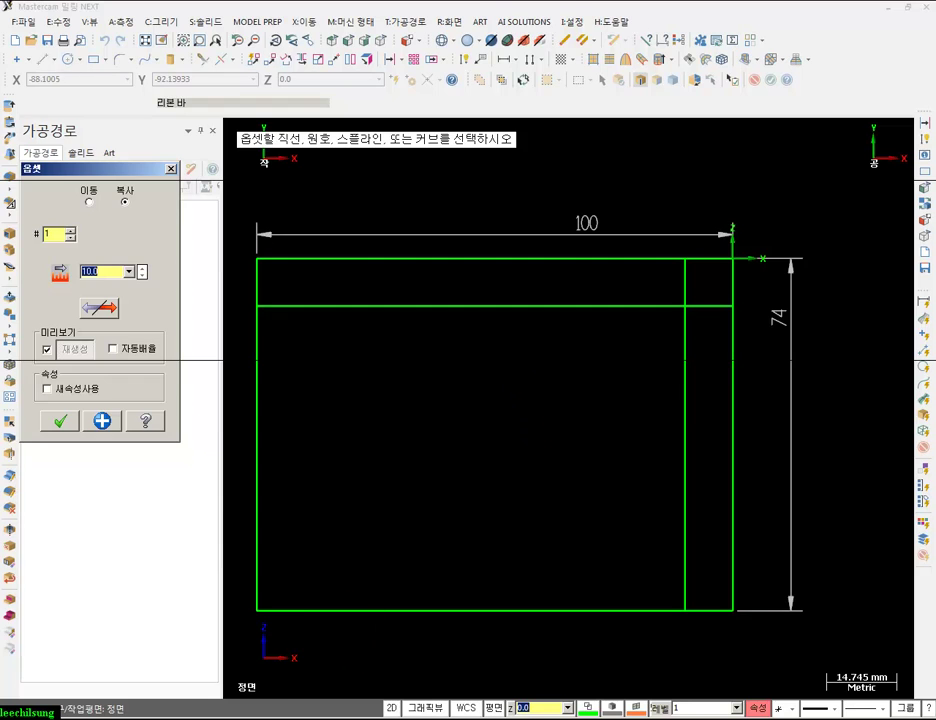
- Check the leg and plate thicknesses in the PDF drawing and delete the two 10 mm offset lines
key(alt+Tab)
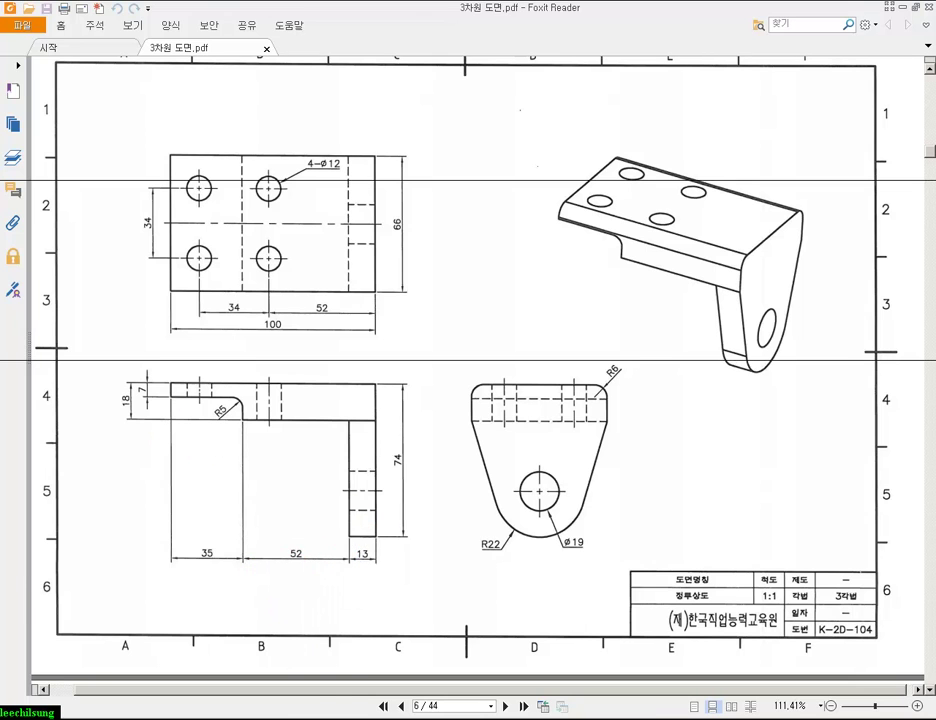
key(alt+Tab)
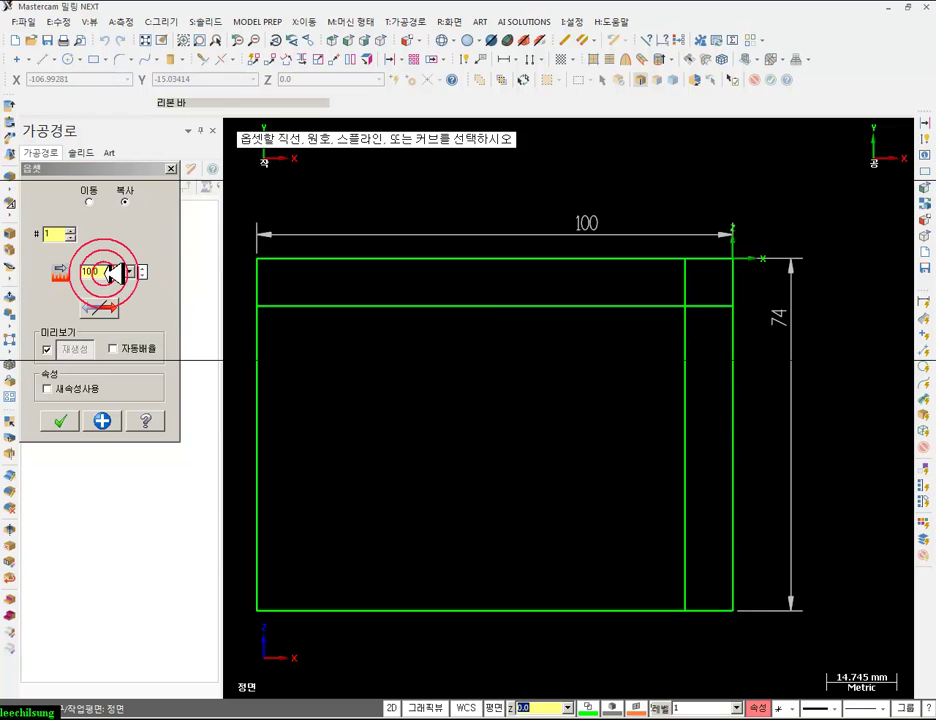
click(171, 168)
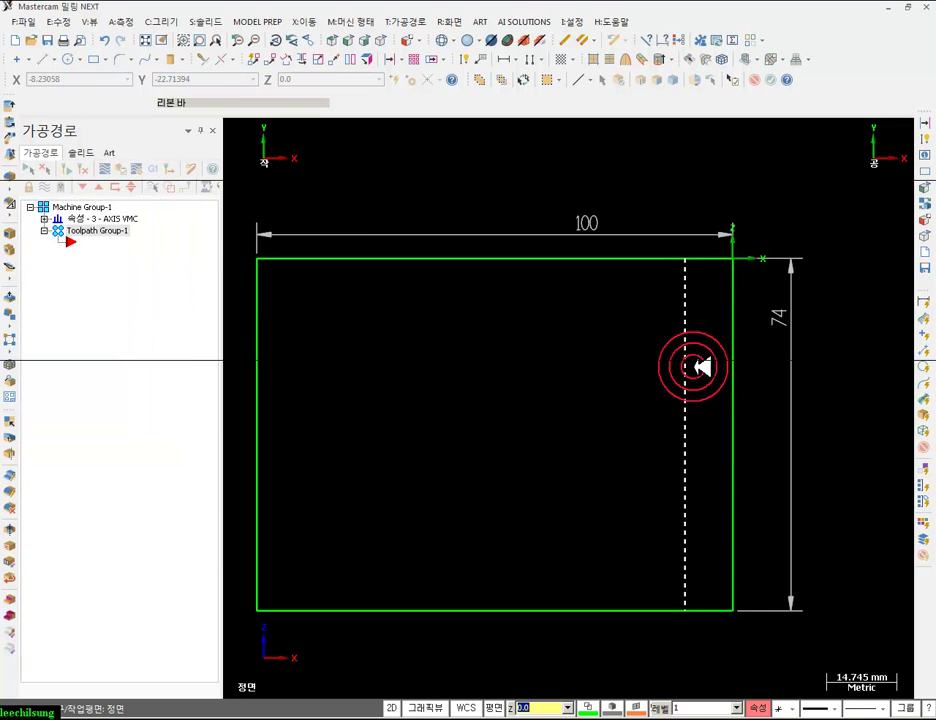
key(Delete)
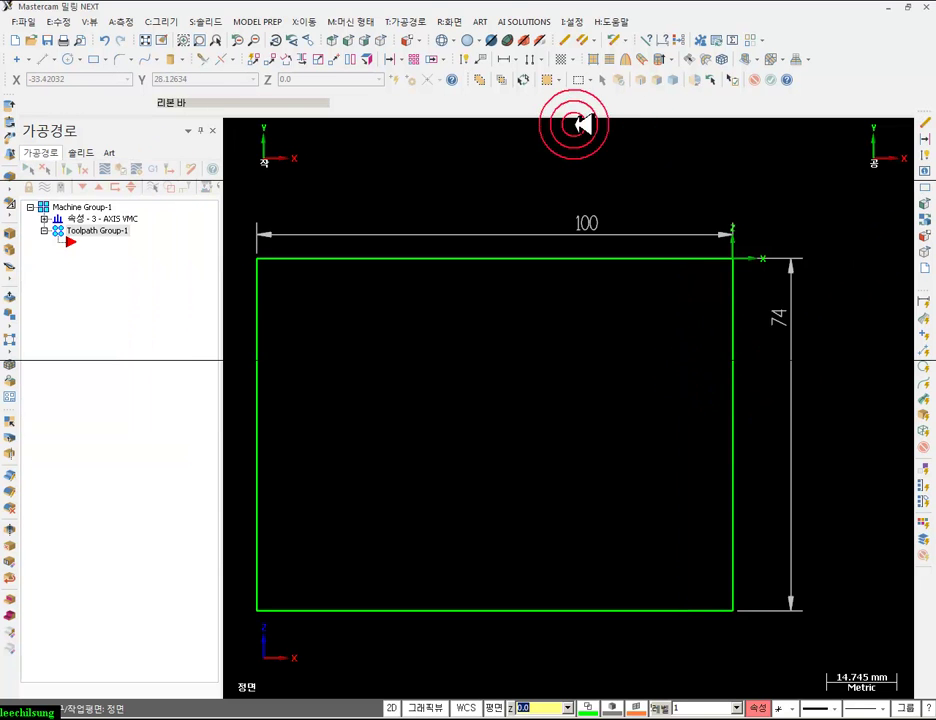
- Offset a copy of the rectangle's right edge 13 mm inward and a copy of its upper edge 18 mm downward
click(432, 60)
click(731, 380)
click(681, 386)
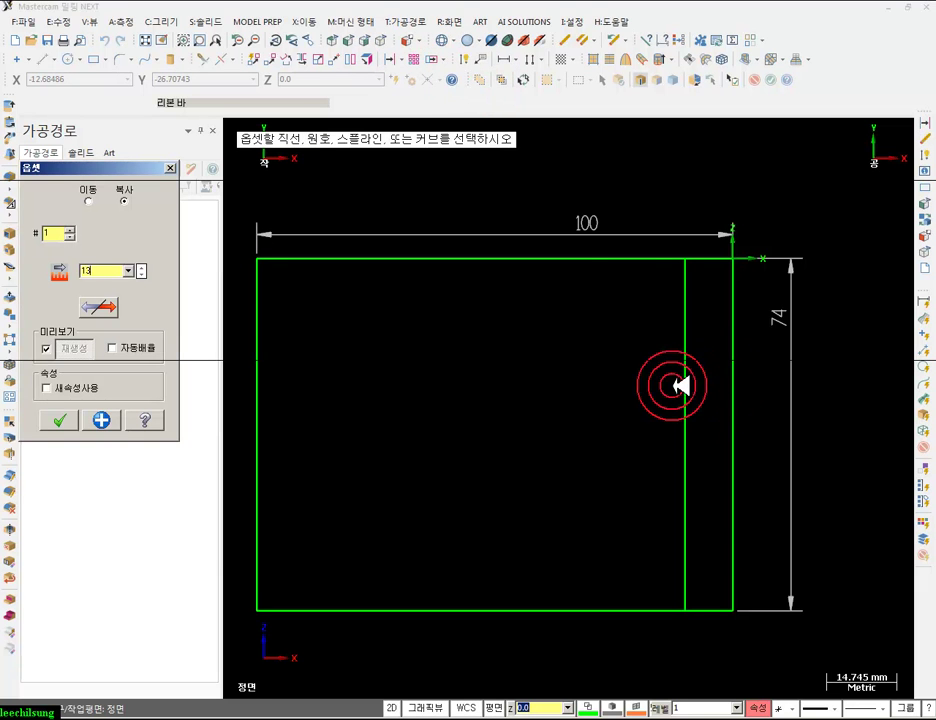
key(Return)
click(604, 260)
click(599, 336)
text(18)
key(Return)
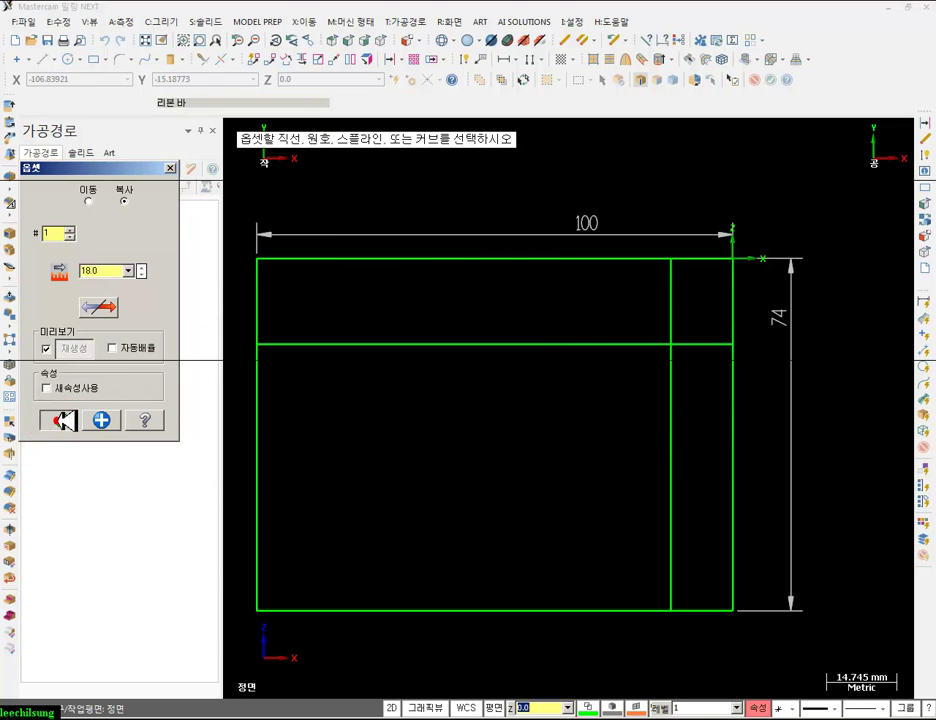
- Trim away the surplus line segments so that only the L-shaped outline of the plate and leg is left
click(676, 382)
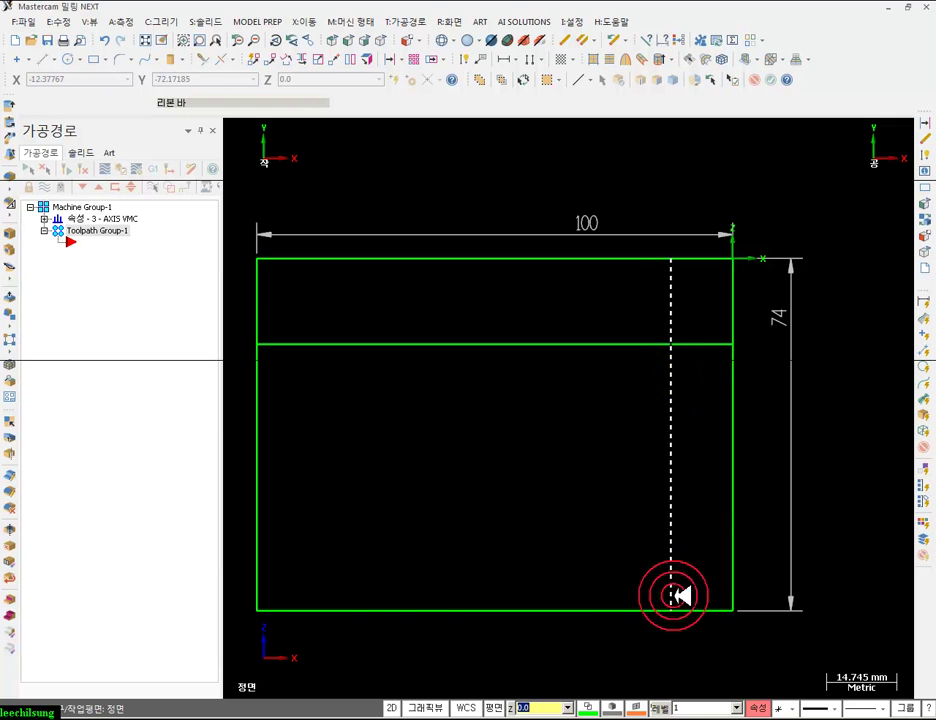
click(204, 60)
click(671, 298)
click(697, 340)
click(609, 600)
click(259, 466)
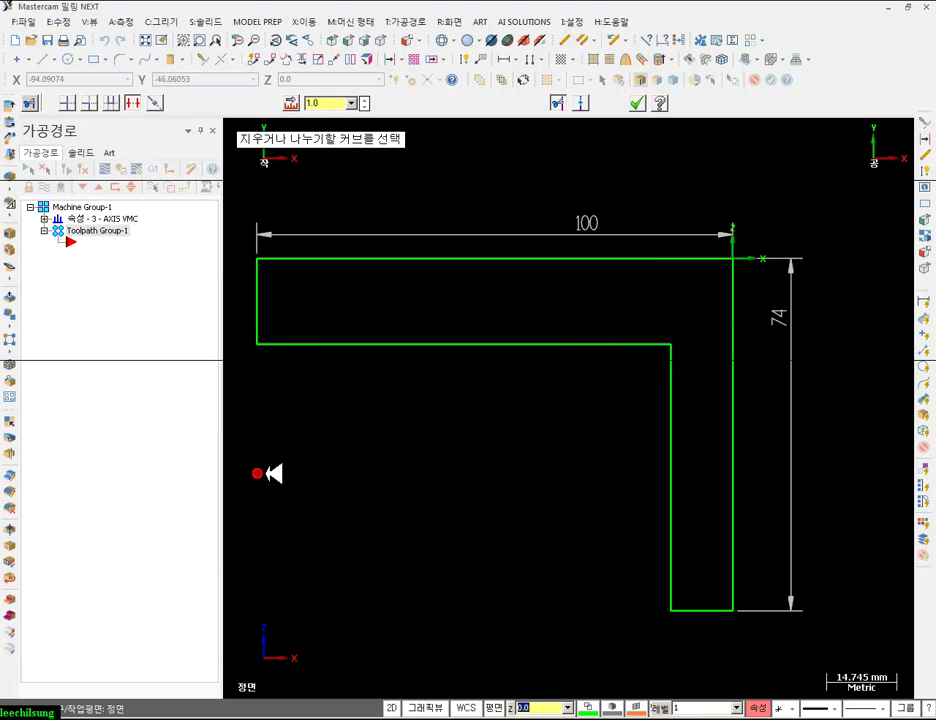
scroll(595, 505, down, 2)
key(Escape)
scroll(513, 524, up, 1)
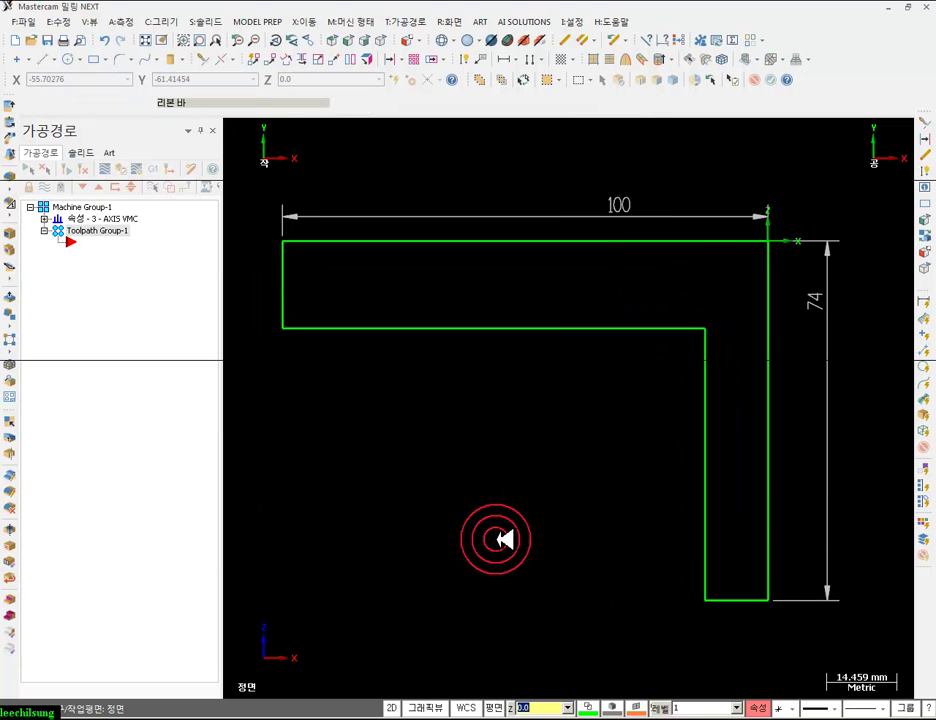
- Dimension the width of the leg's lower edge and the height of the plate's left end
click(465, 59)
click(746, 599)
click(739, 634)
click(283, 257)
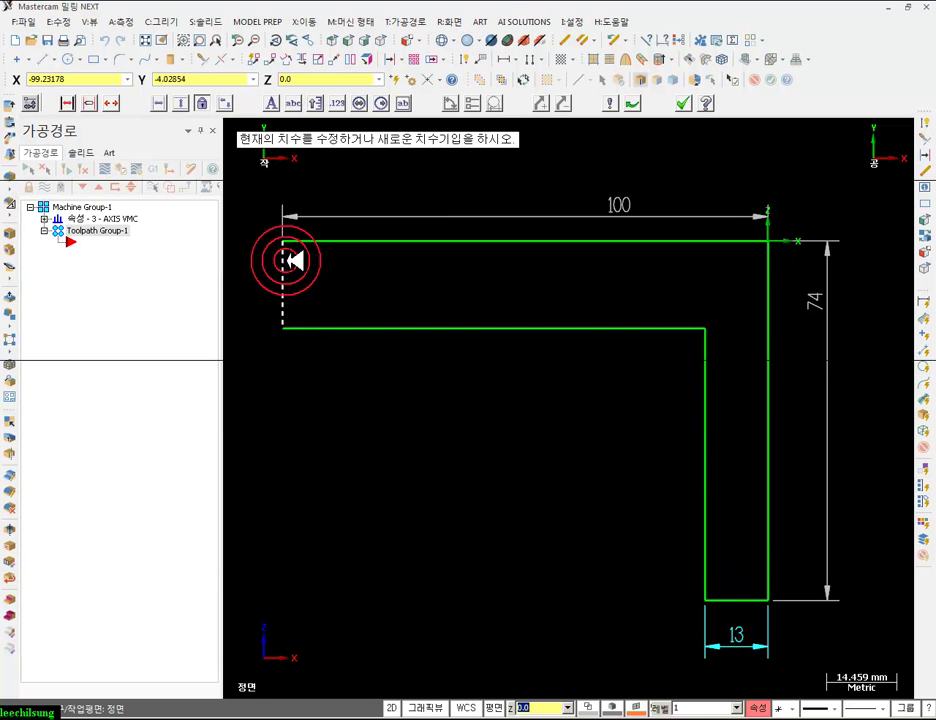
click(249, 287)
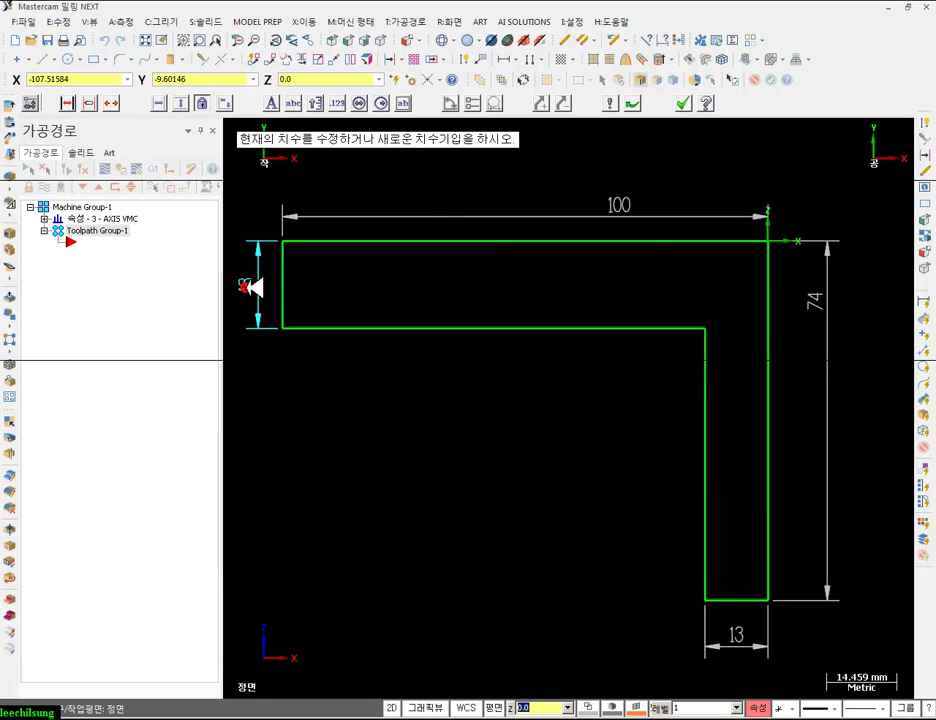
click(683, 100)
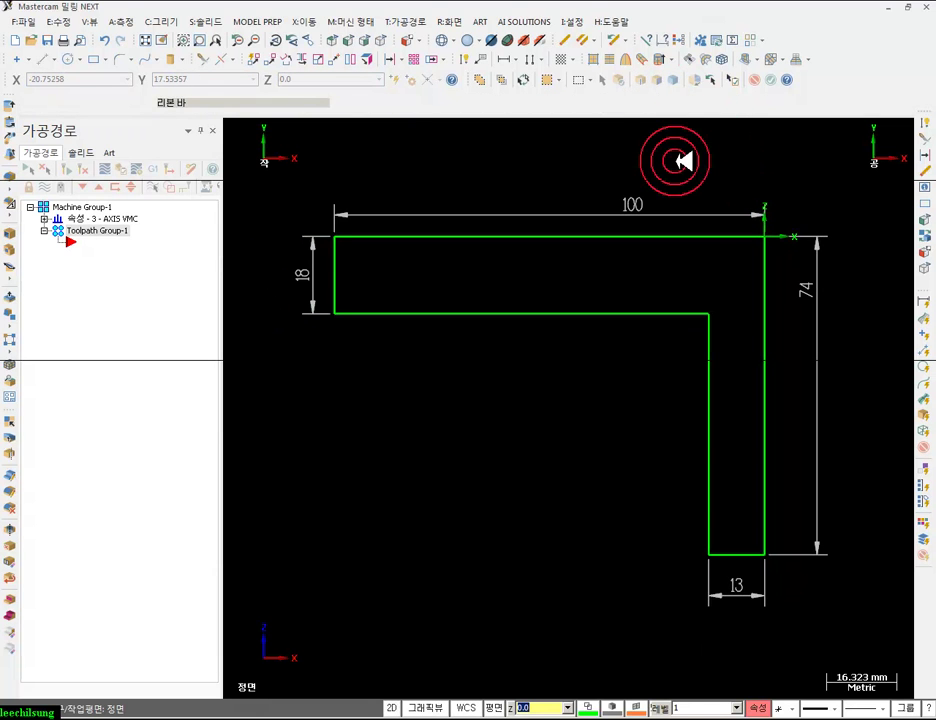
- Check the plate's step in the PDF drawing and offset copies of the left edge 35 mm and the upper edge 7 mm inward
key(alt+Tab)
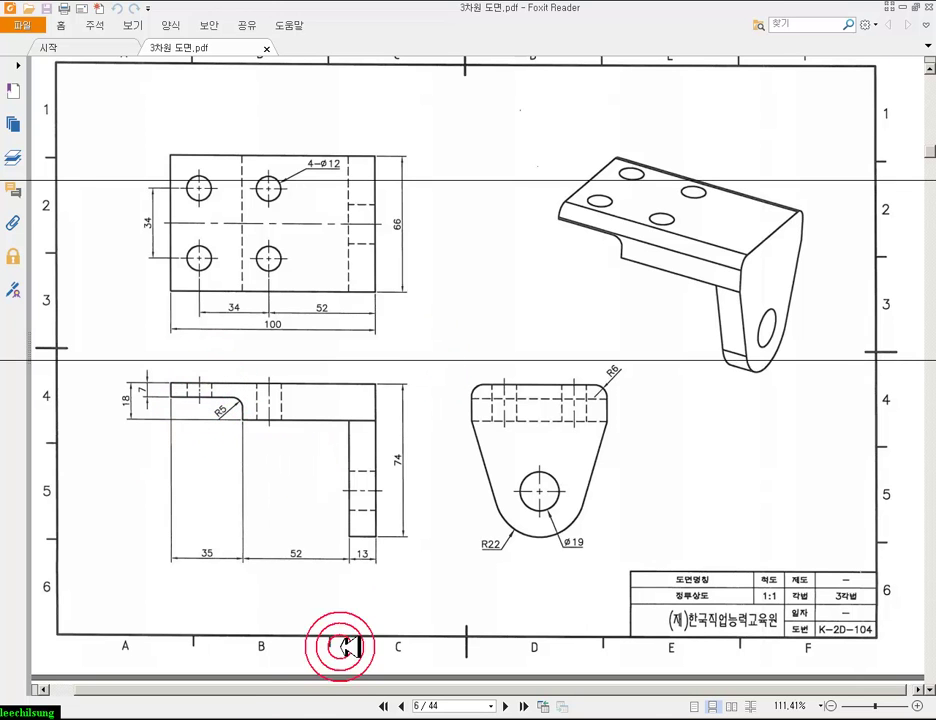
click(291, 716)
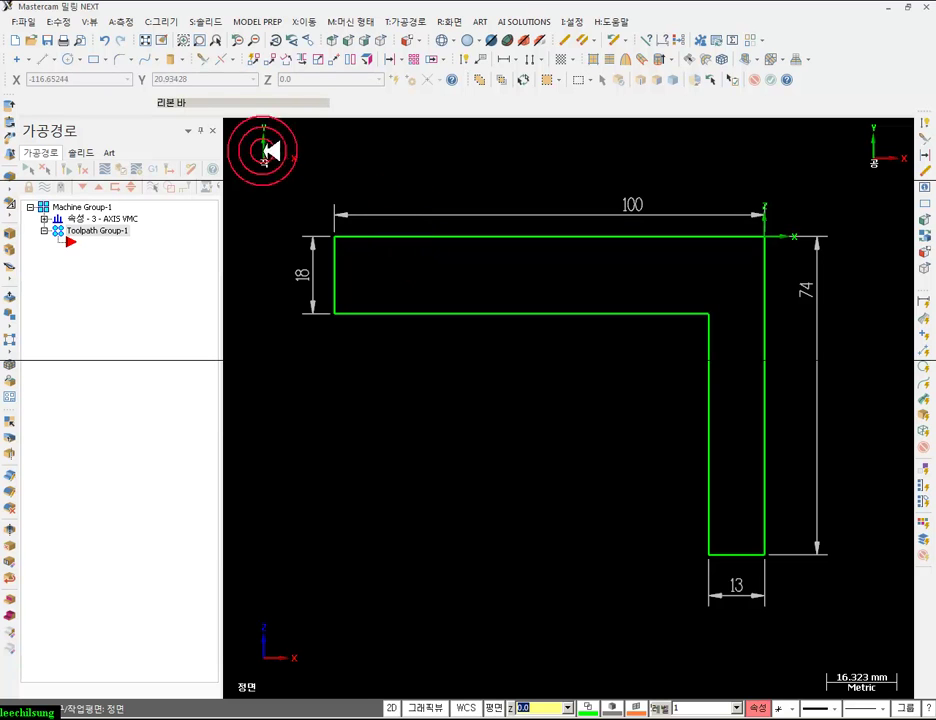
click(41, 59)
click(470, 122)
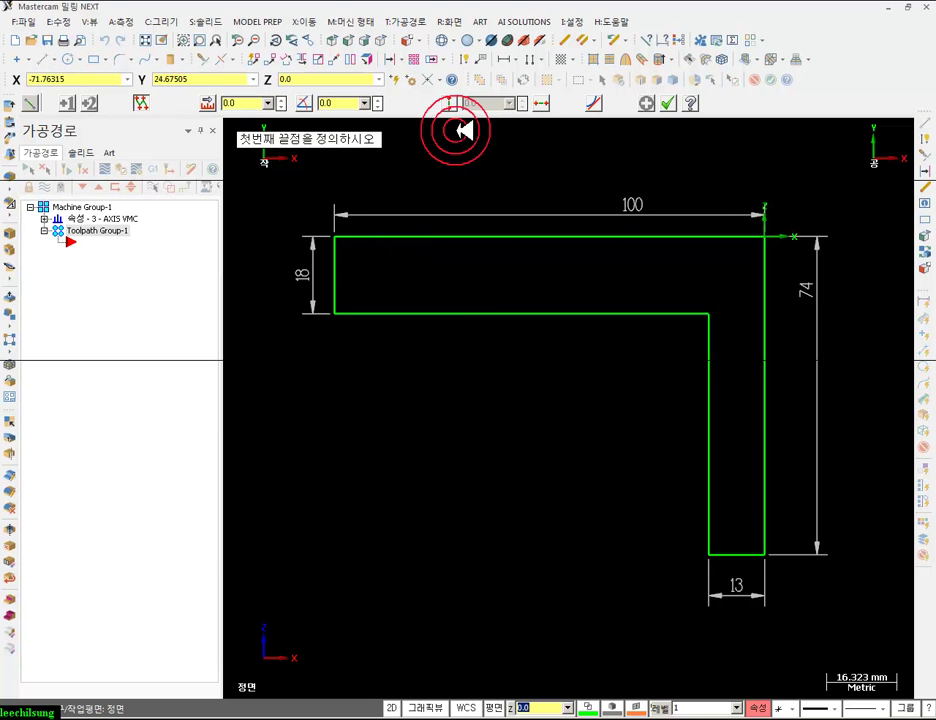
click(392, 59)
click(400, 58)
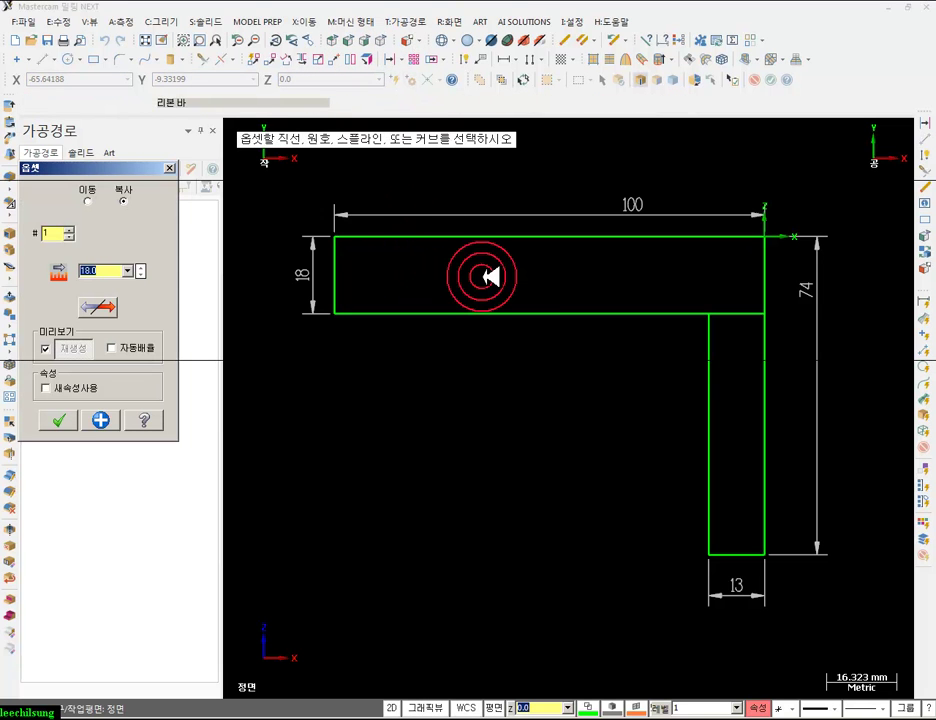
click(337, 303)
click(395, 292)
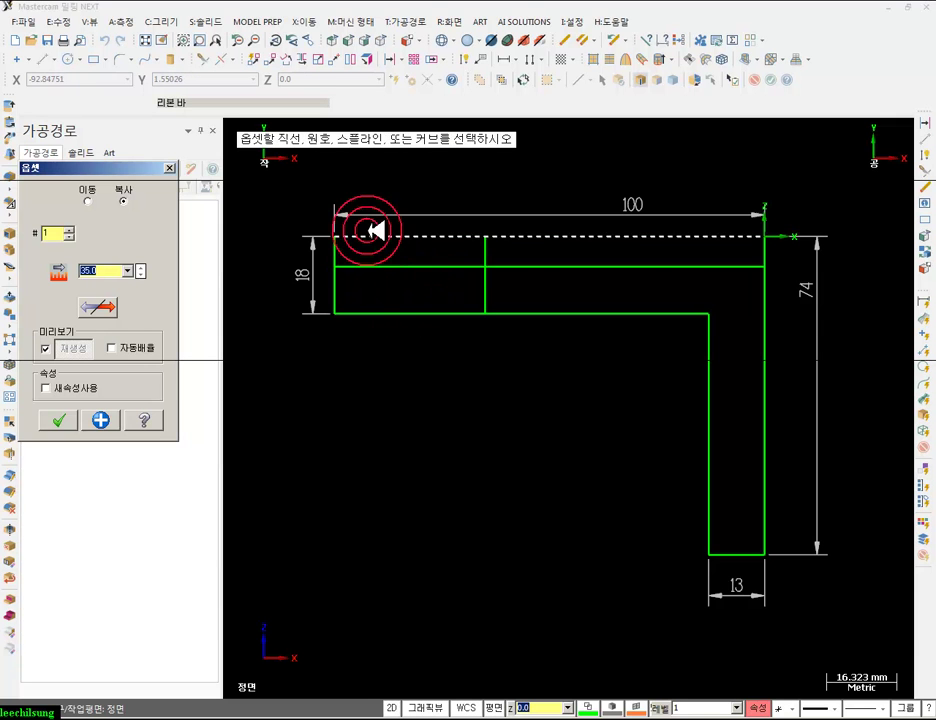
scroll(303, 209, up, 2)
click(98, 422)
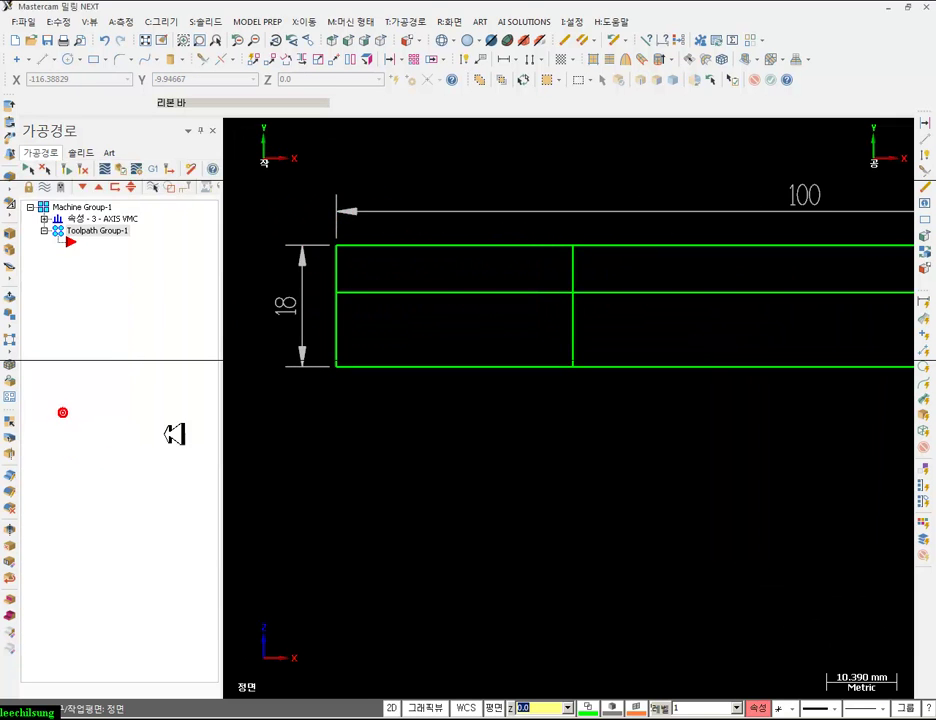
- Dimension the depth of the upper offset line at the plate's left end and the horizontal distance to the vertical offset line
scroll(493, 414, down, 1)
click(472, 58)
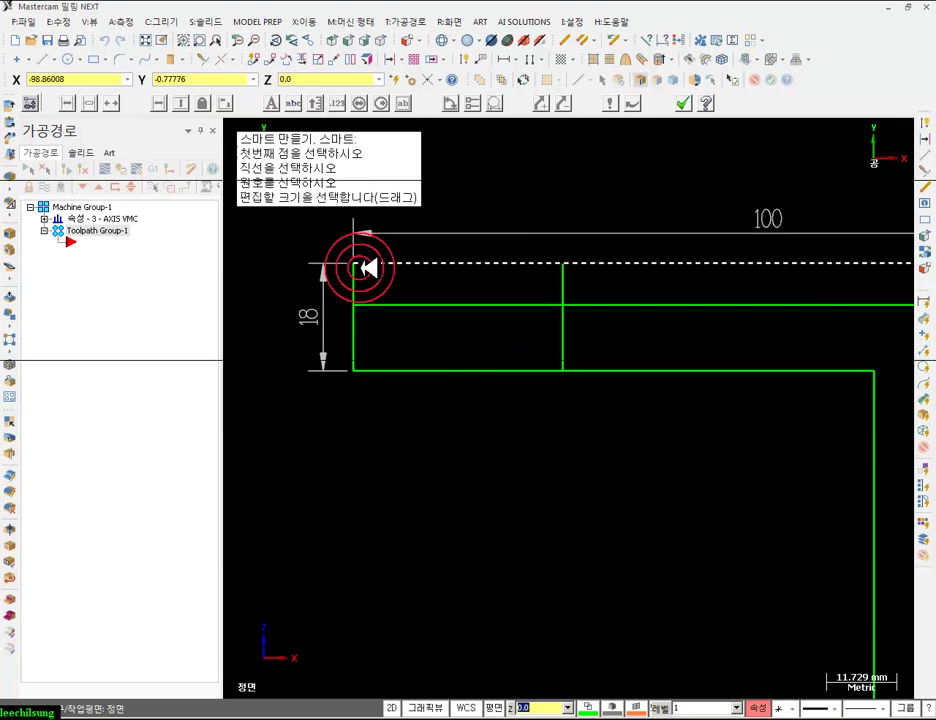
click(354, 264)
click(354, 370)
click(274, 290)
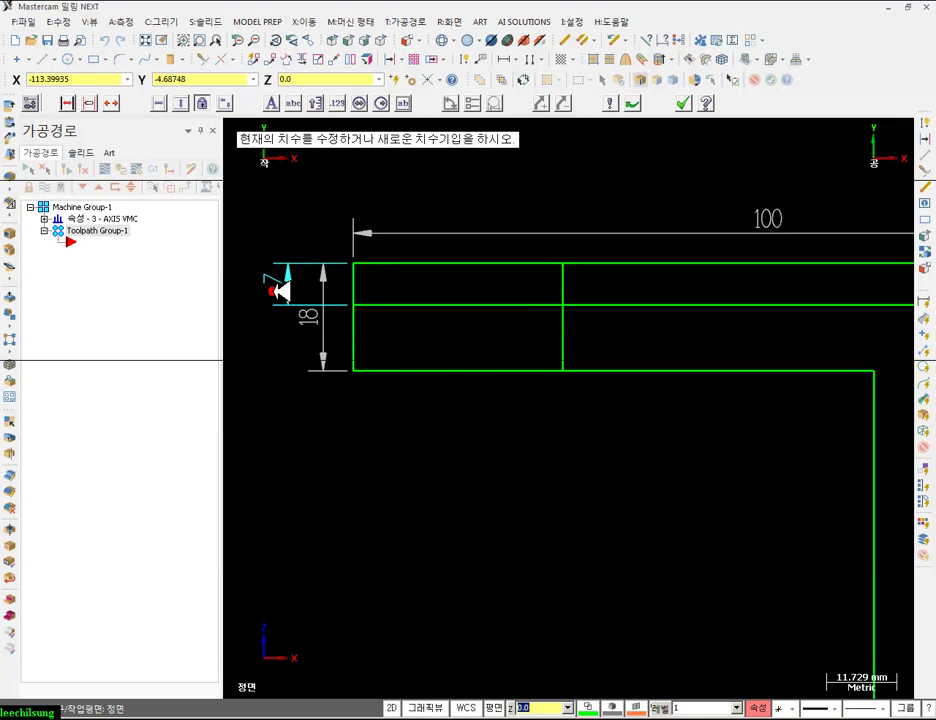
click(352, 374)
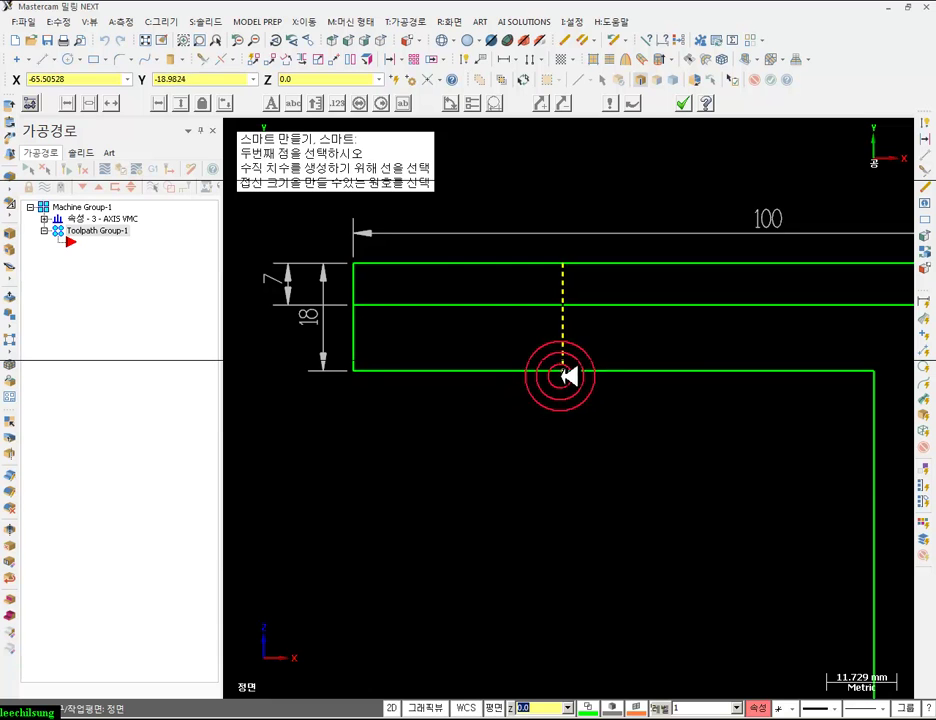
click(563, 372)
click(470, 418)
scroll(679, 516, down, 2)
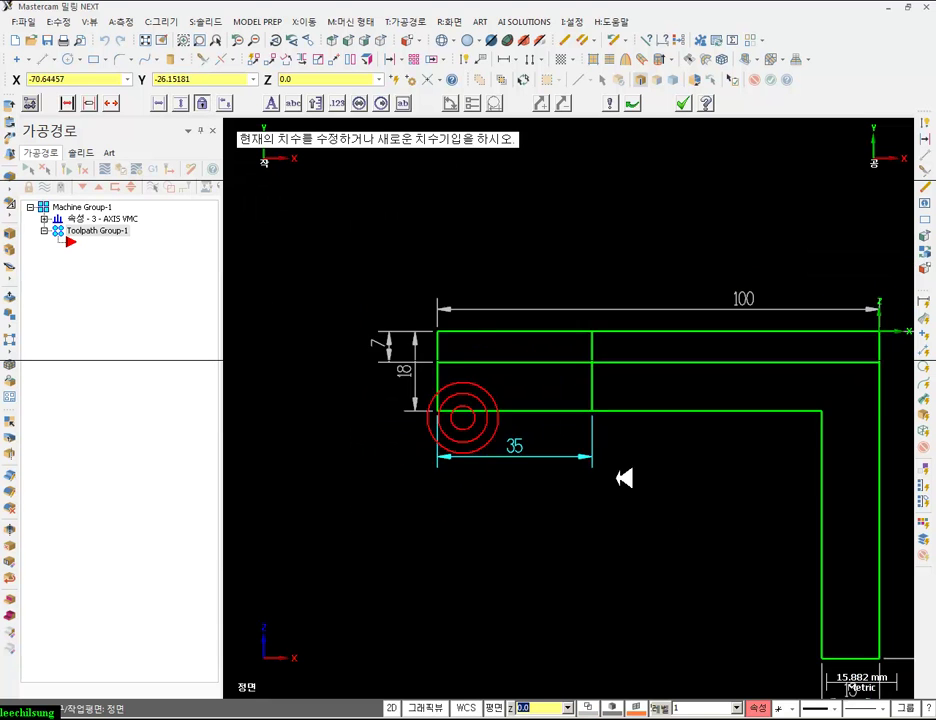
scroll(558, 447, up, 3)
click(688, 104)
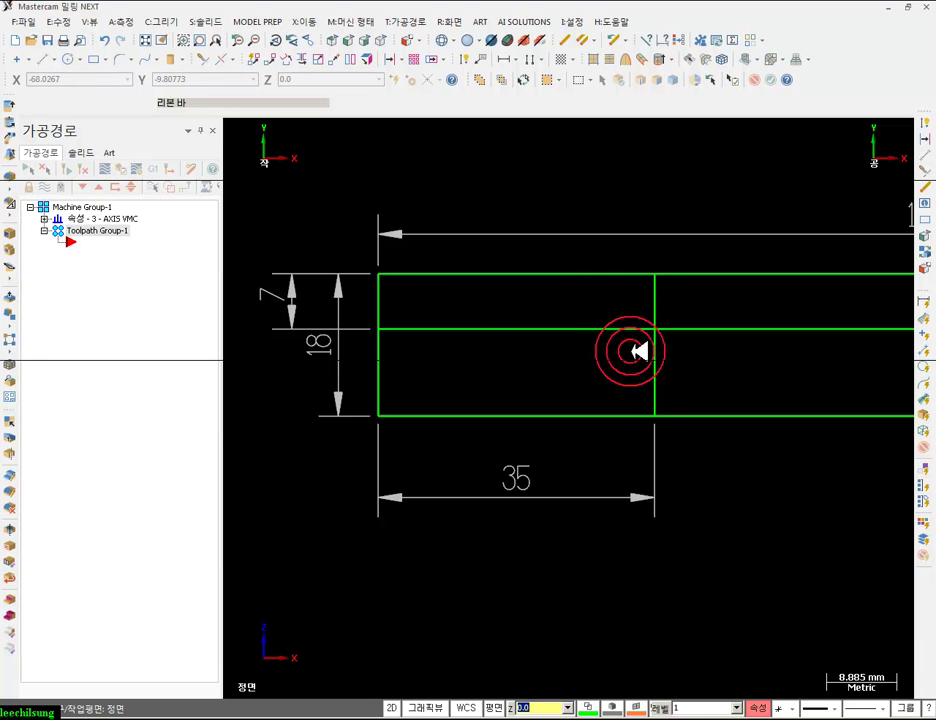
- Check the step's corner radius in the PDF drawing and fillet the two offset lines with a 5 mm radius
key(alt+Tab)
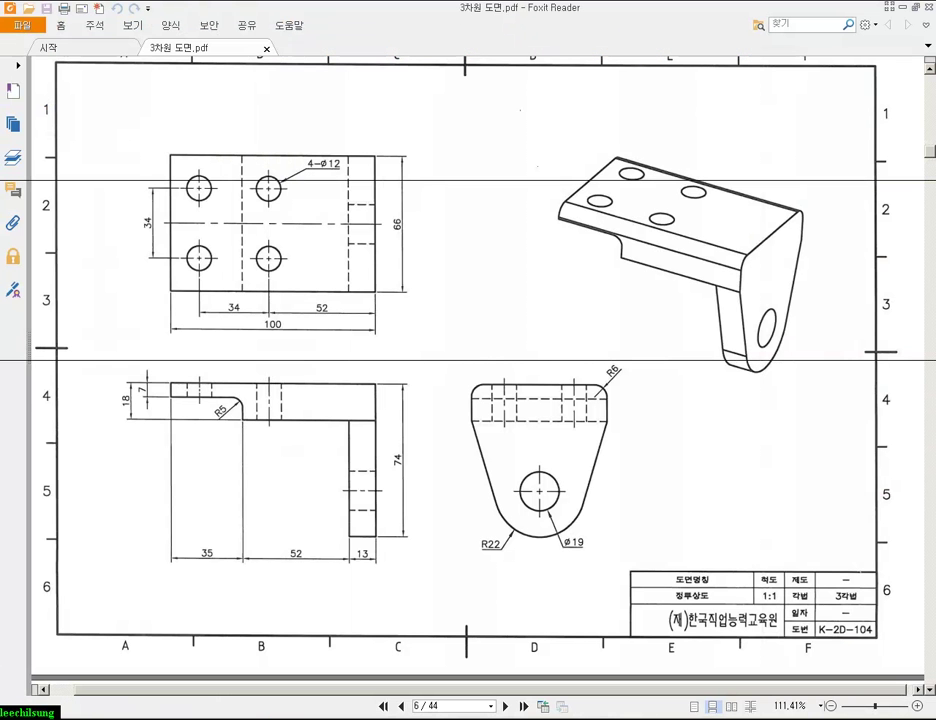
key(alt+Tab)
click(110, 60)
click(243, 104)
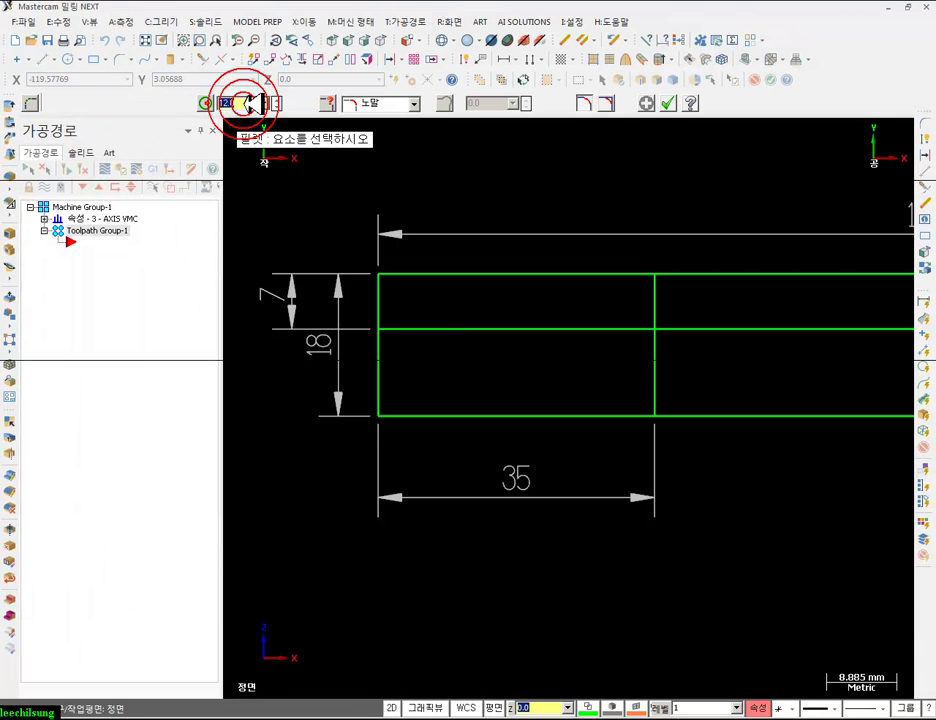
click(595, 329)
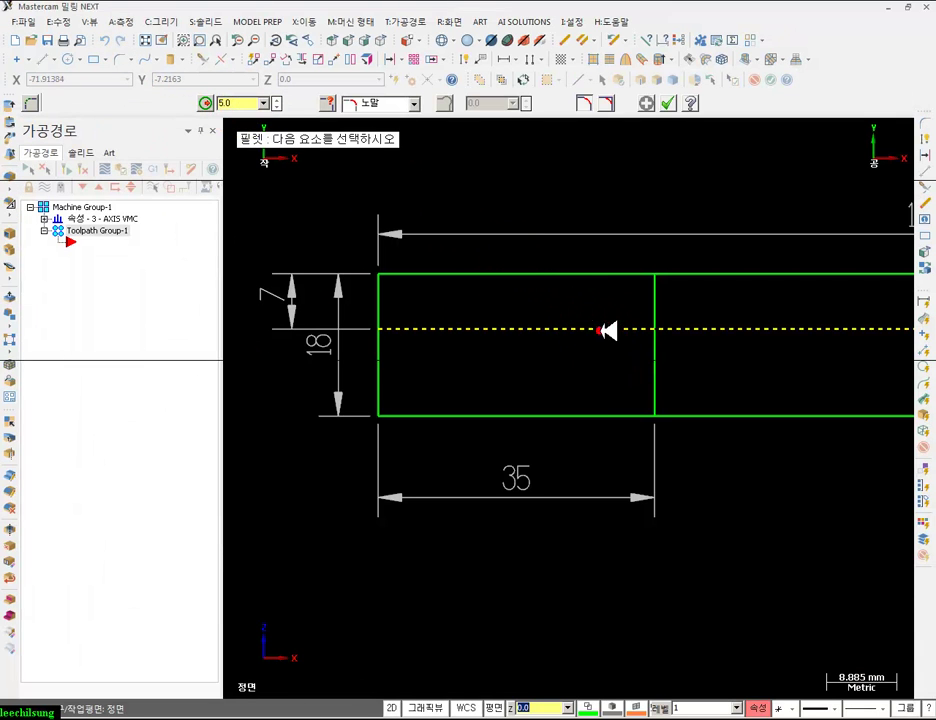
click(656, 377)
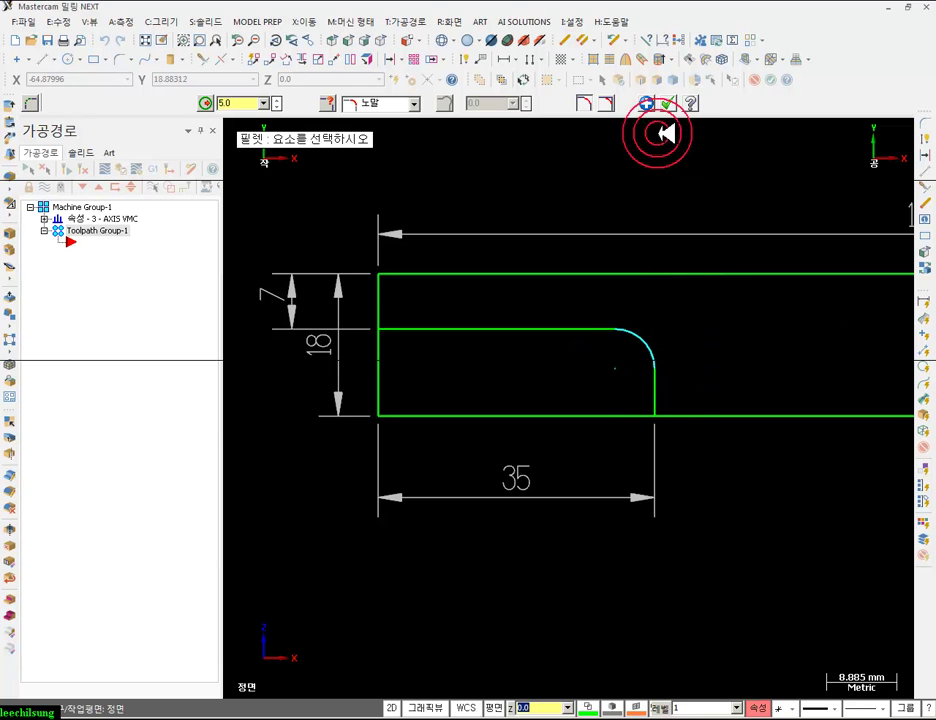
click(669, 102)
scroll(434, 253, down, 2)
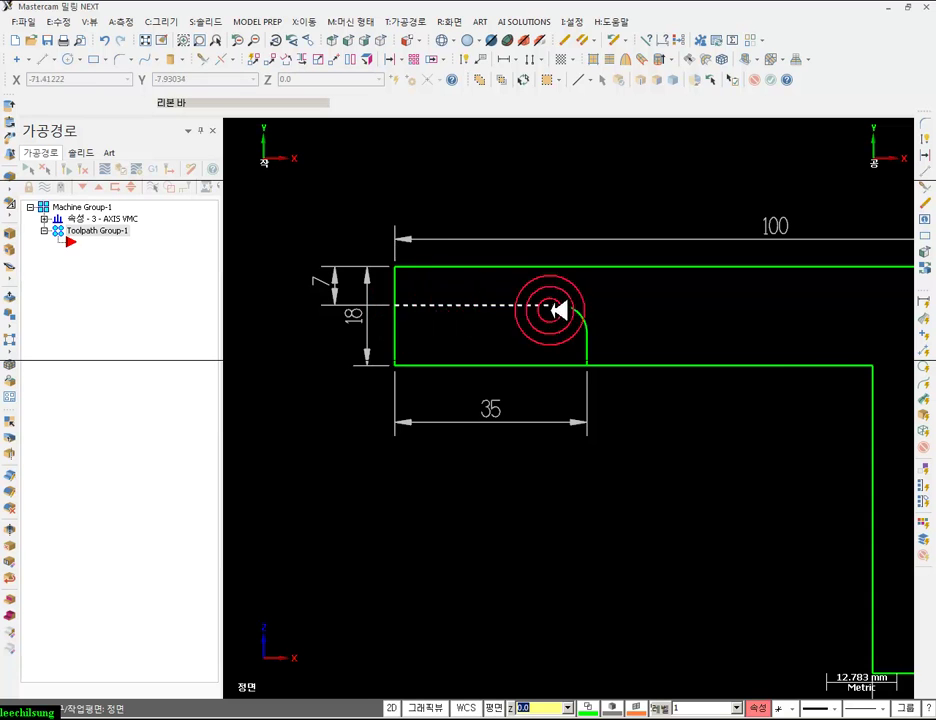
scroll(328, 272, down, 3)
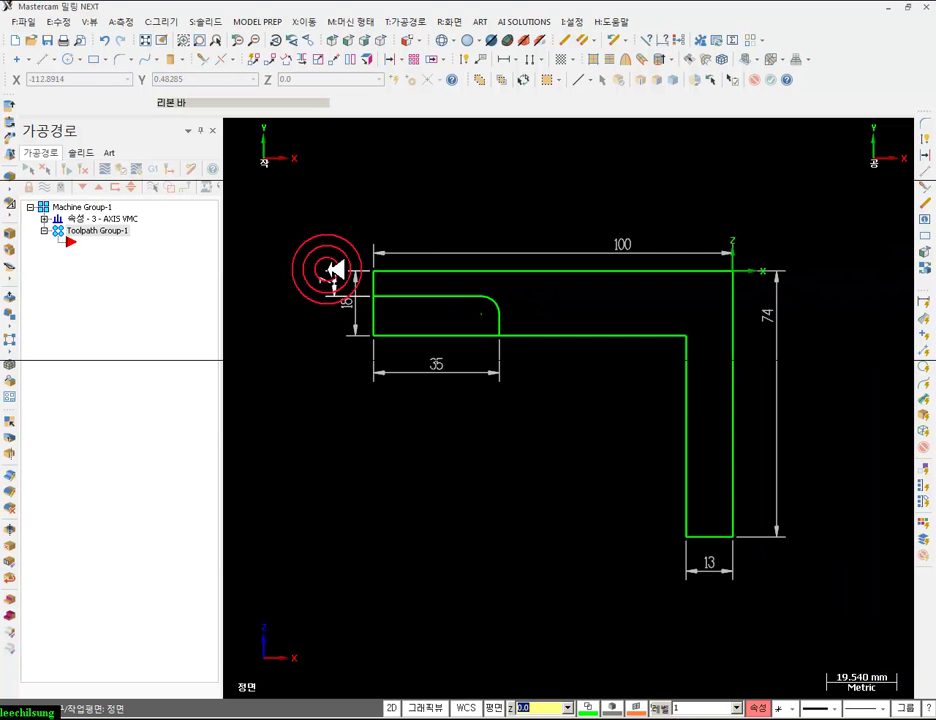
scroll(349, 273, up, 2)
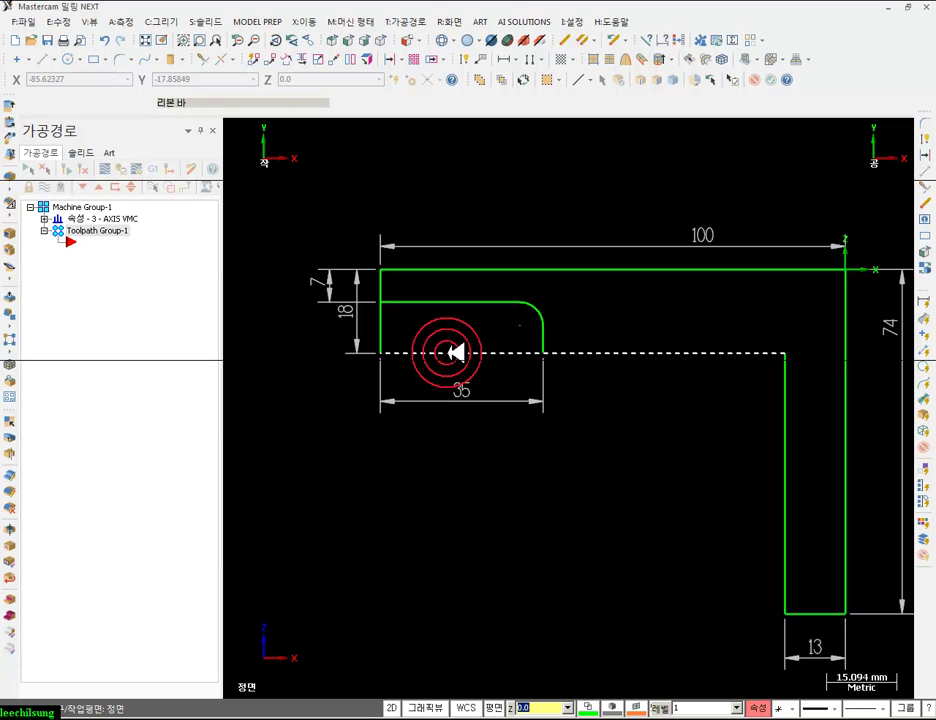
- Trim away the left edge below the step and the plate's lower edge beneath the step
click(205, 57)
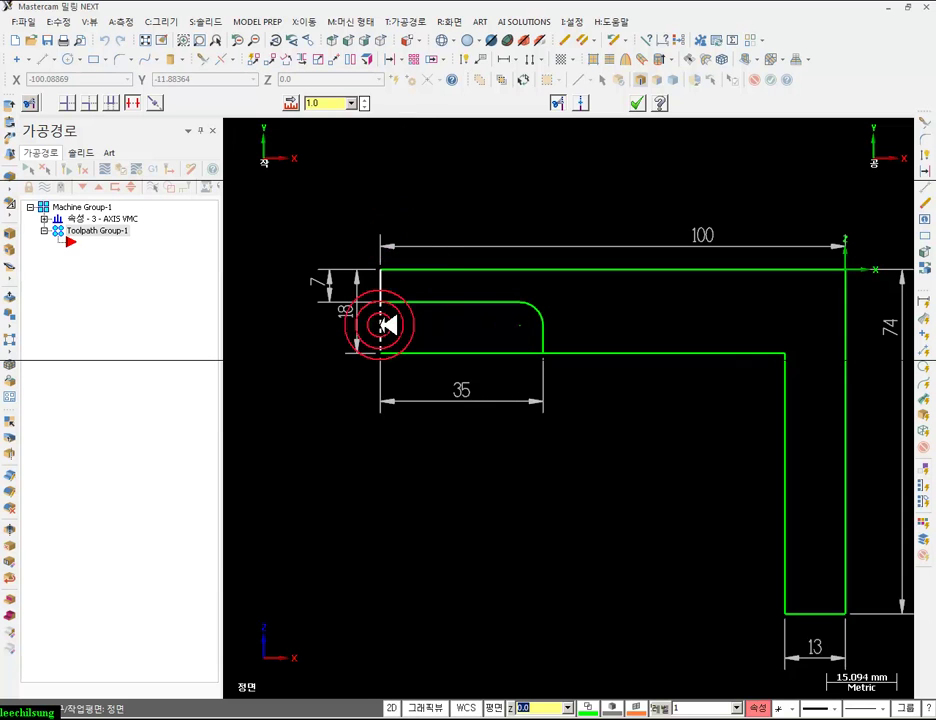
click(449, 353)
click(637, 103)
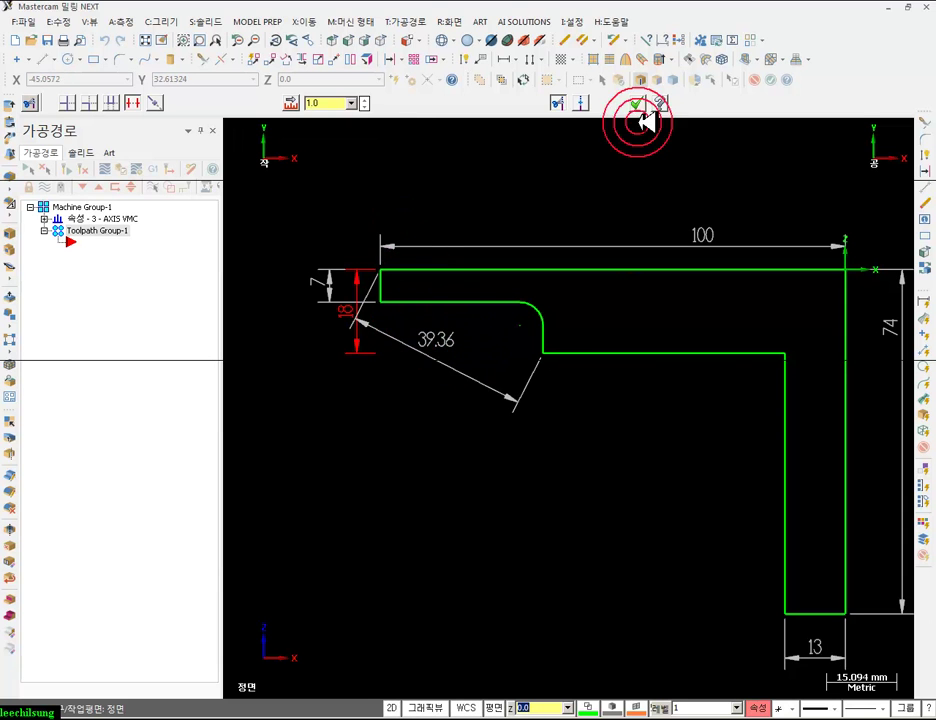
- Delete the distorted slanted dimension and the 18 mm height dimension at the plate's left end
scroll(387, 443, down, 2)
scroll(382, 368, up, 2)
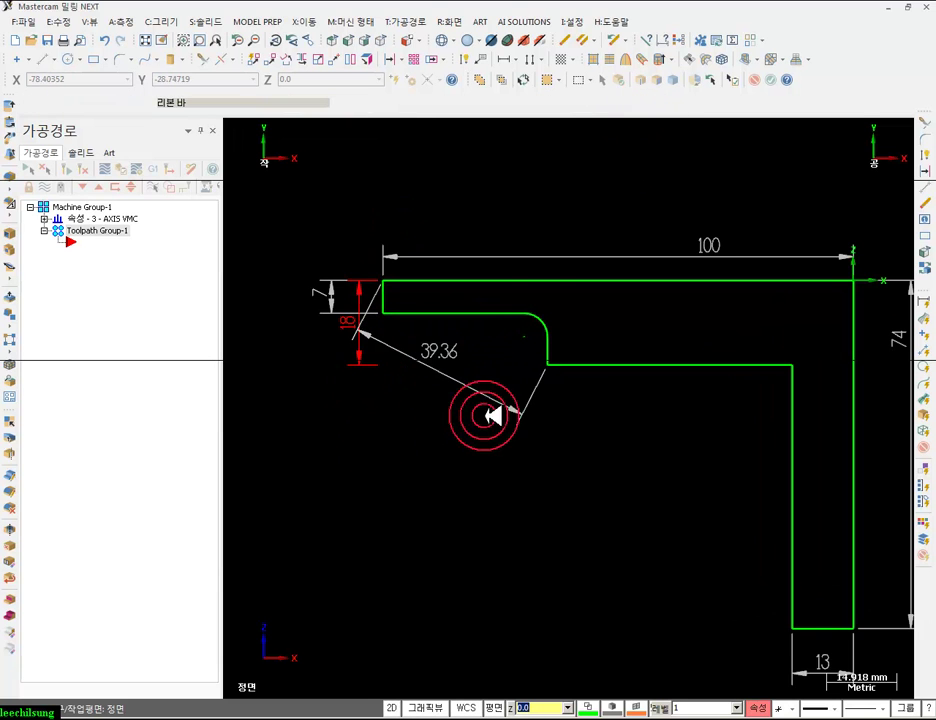
click(452, 357)
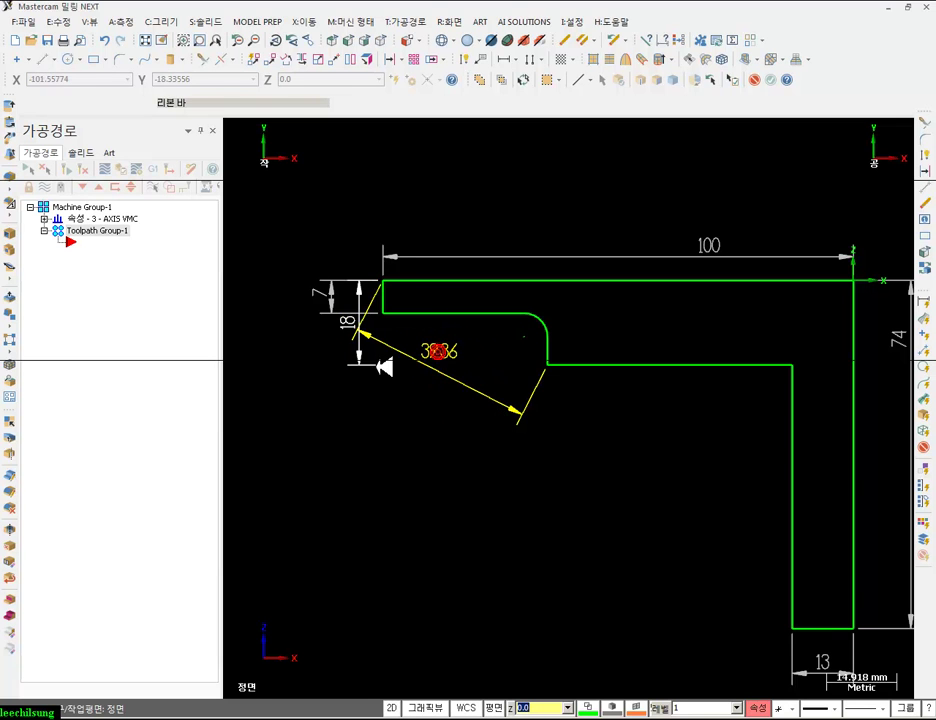
key(Delete)
scroll(464, 493, down, 2)
scroll(563, 410, up, 2)
scroll(563, 410, down, 1)
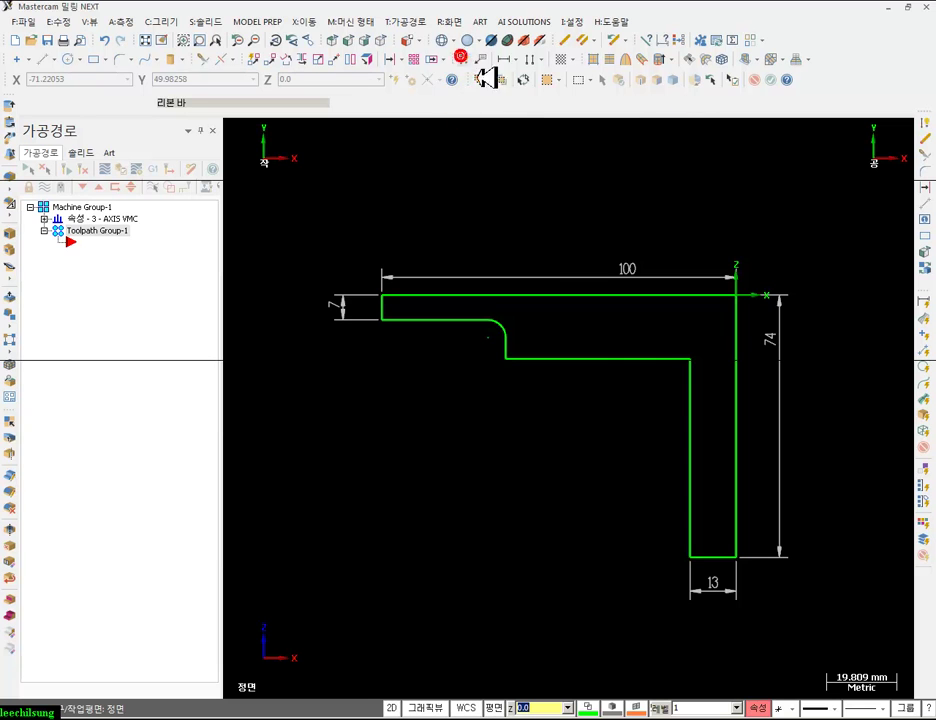
- Dimension the horizontal length of the step from the plate's left end and place it just below the step
click(472, 58)
click(508, 359)
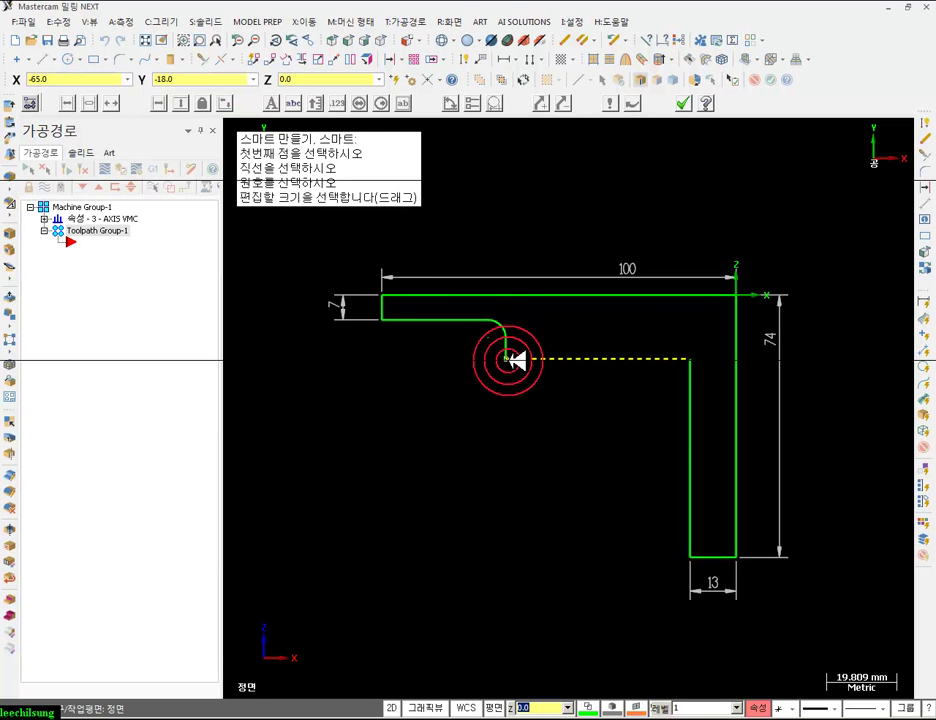
click(384, 319)
click(548, 489)
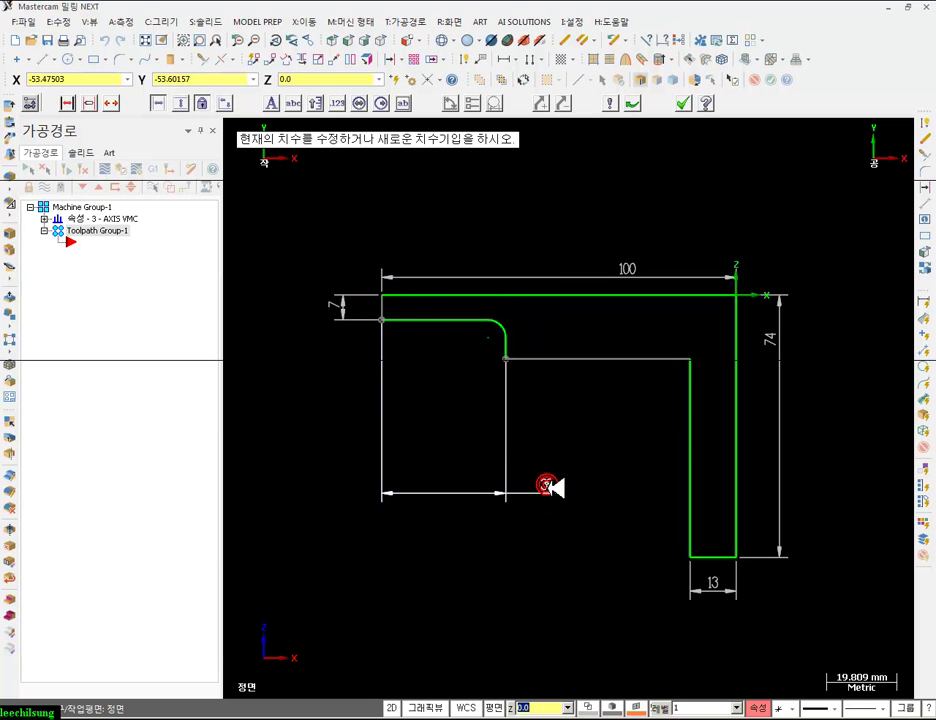
click(548, 481)
click(440, 387)
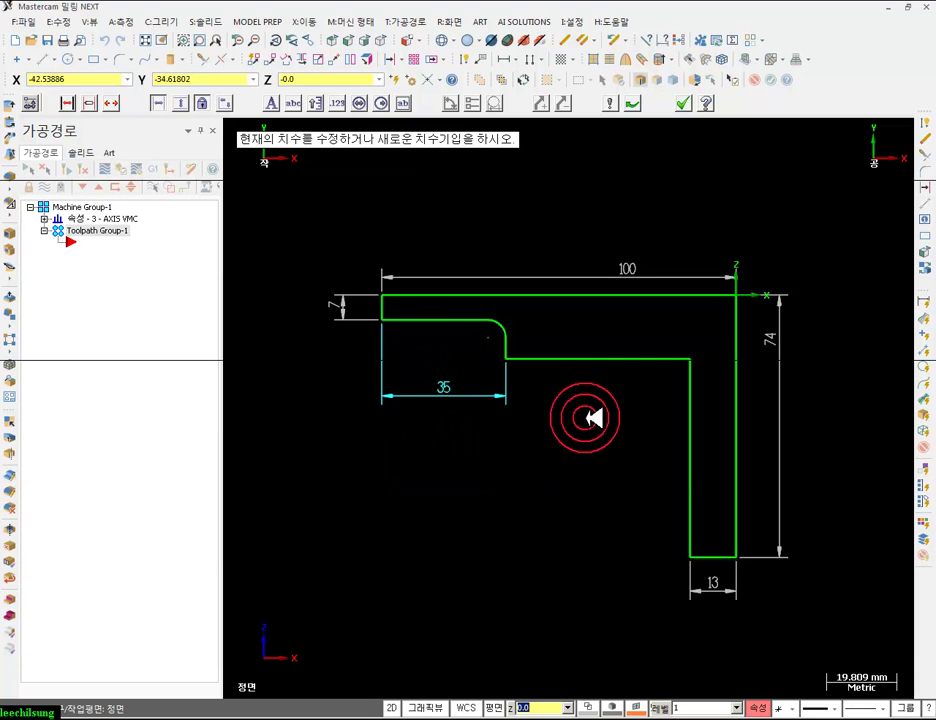
- Dimension the plate's full thickness beyond its left end and the radius of the step's fillet
click(534, 363)
click(501, 293)
click(281, 327)
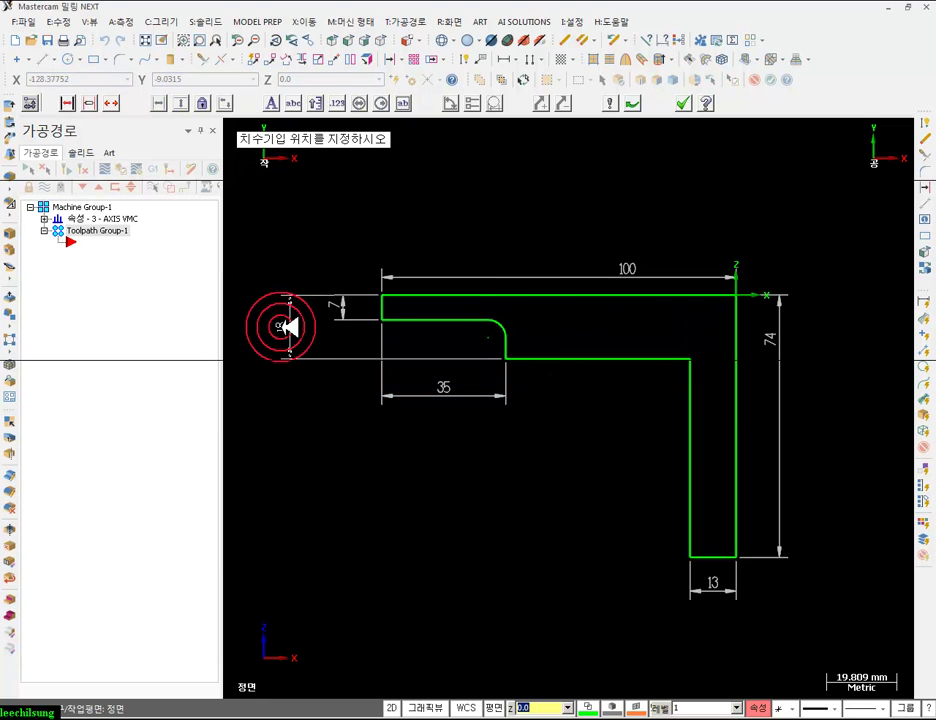
click(514, 320)
click(566, 240)
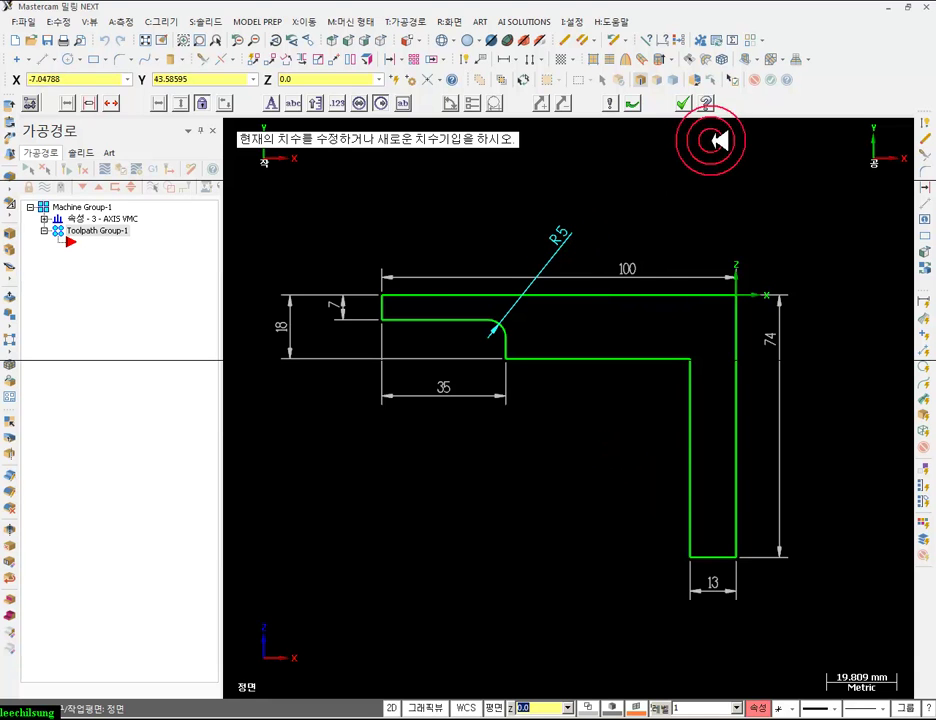
click(684, 103)
scroll(826, 398, up, 1)
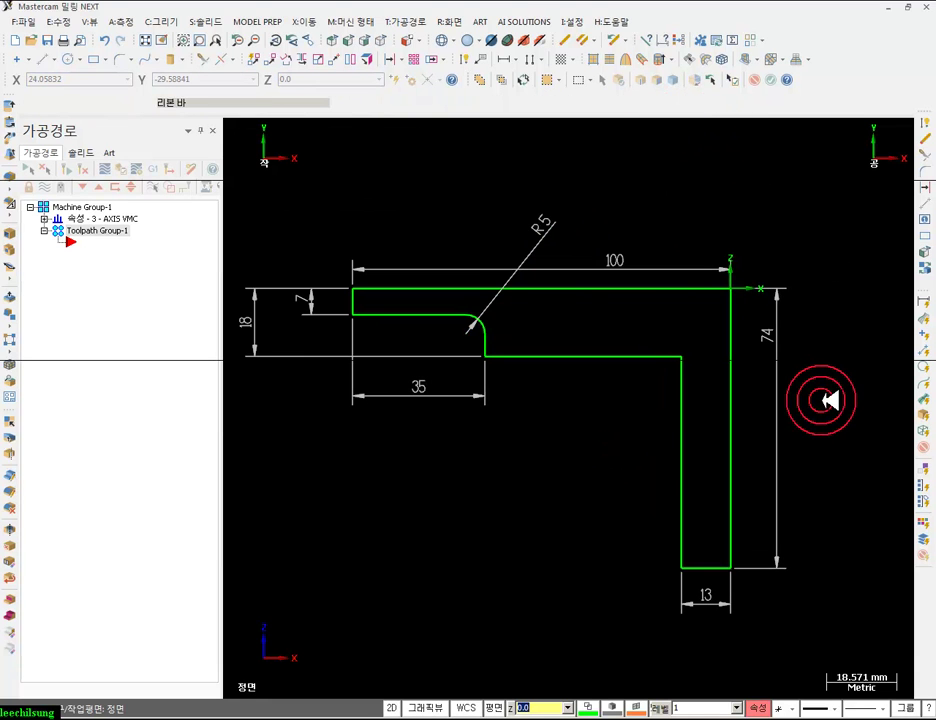
- Check the bracket's width in the PDF drawing and chain the closed front profile for a solid extrusion in isometric view
mouse_move(282, 717)
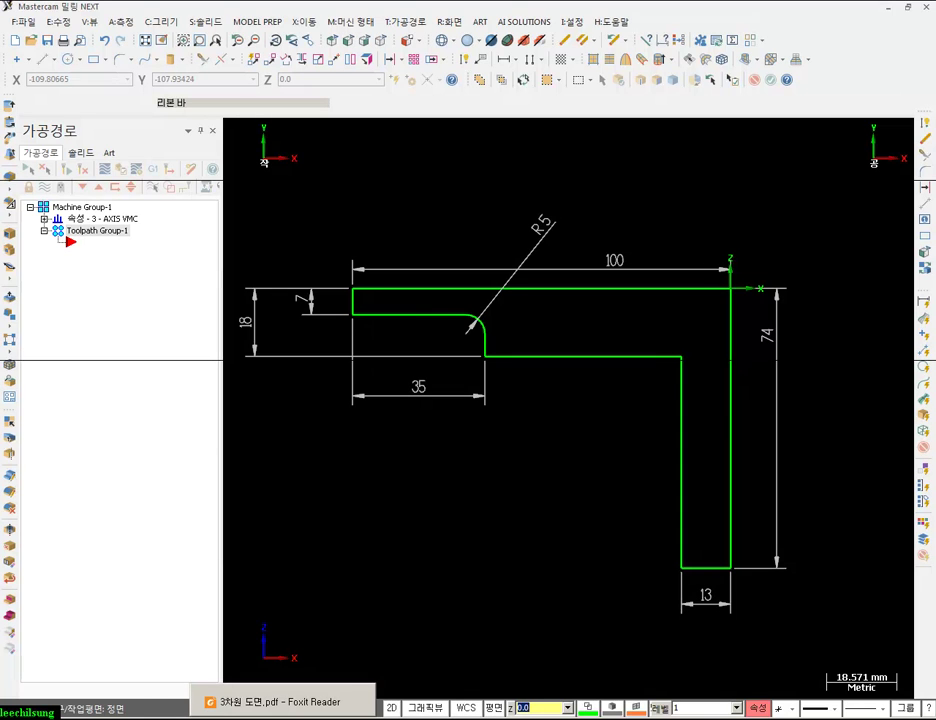
click(280, 702)
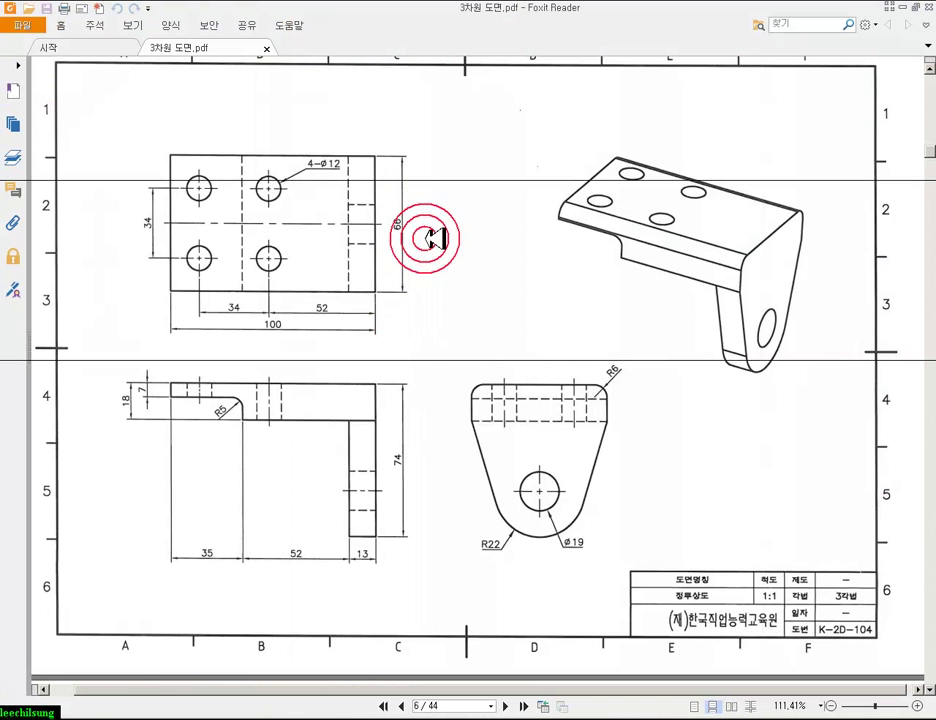
click(275, 705)
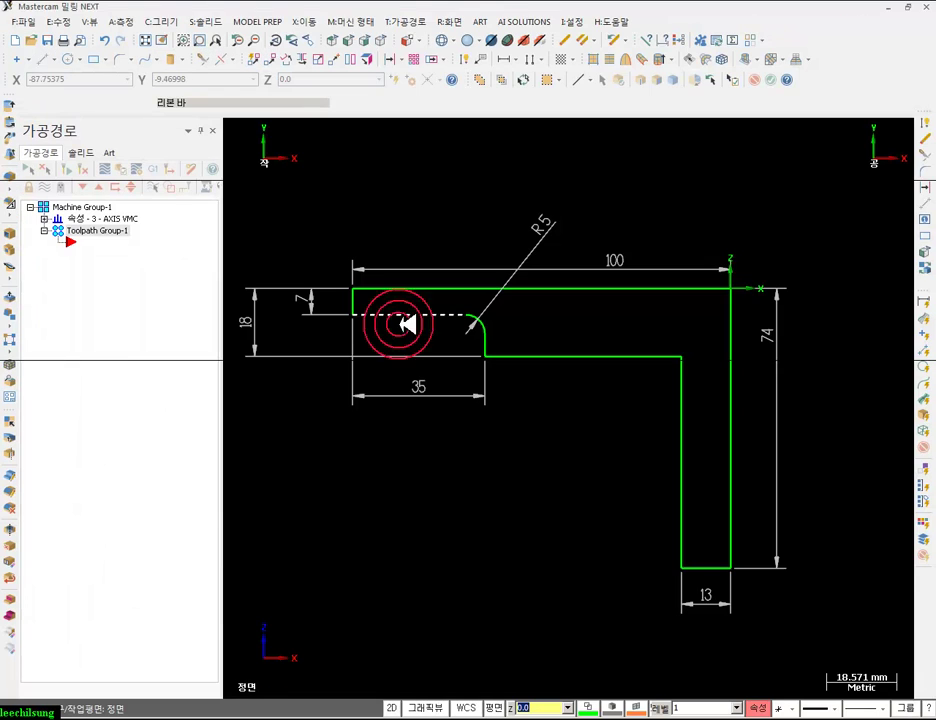
click(386, 39)
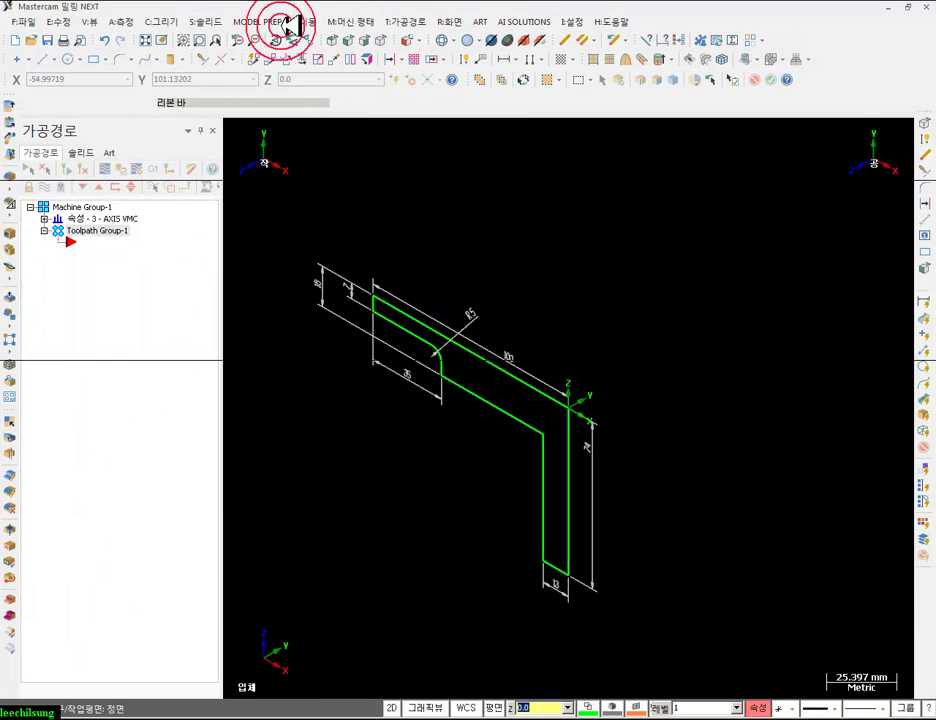
click(14, 102)
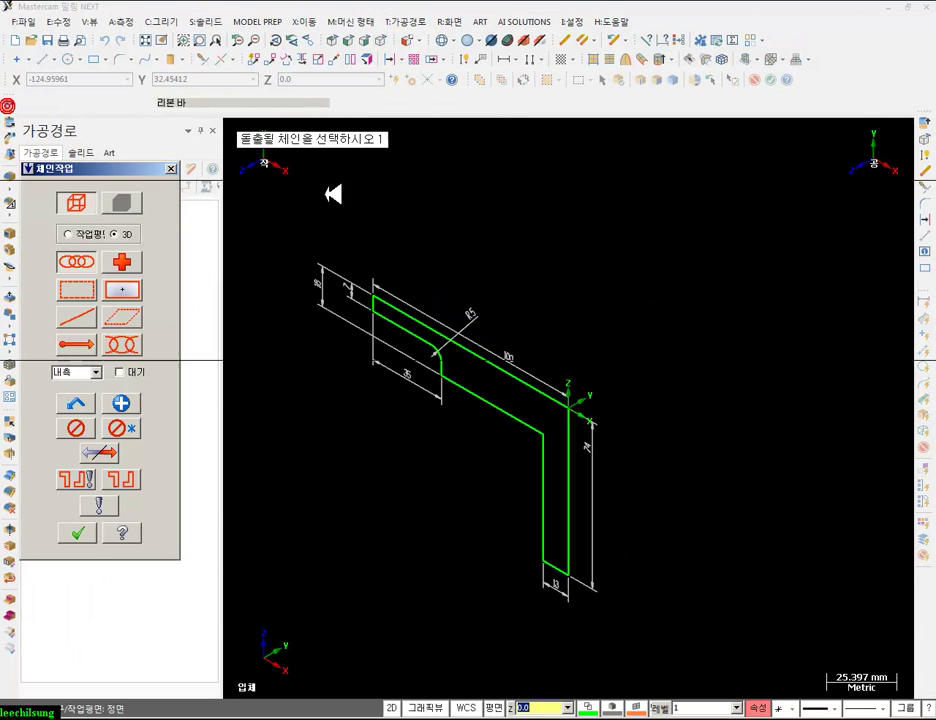
click(447, 352)
click(77, 532)
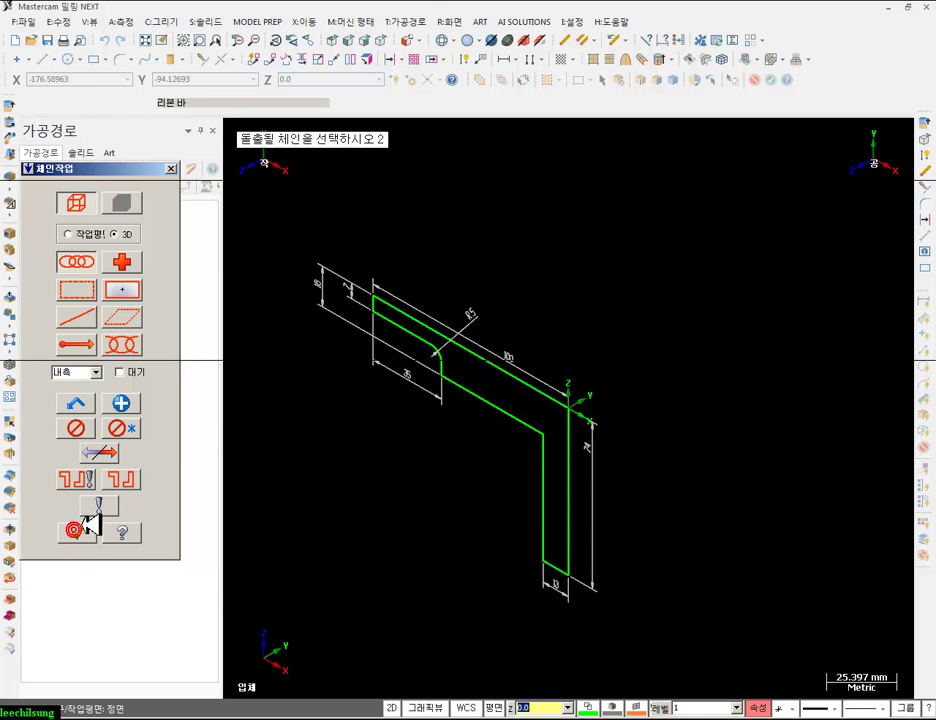
- Extrude the profile 66 mm in the reversed direction as a new body, checking the width against the PDF drawing
click(30, 496)
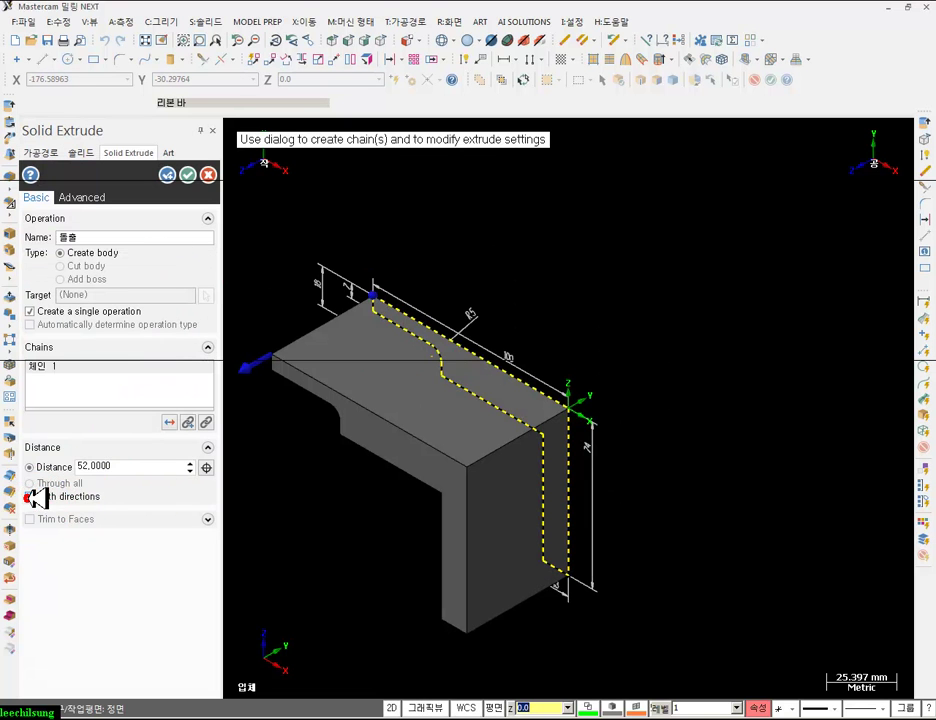
click(415, 316)
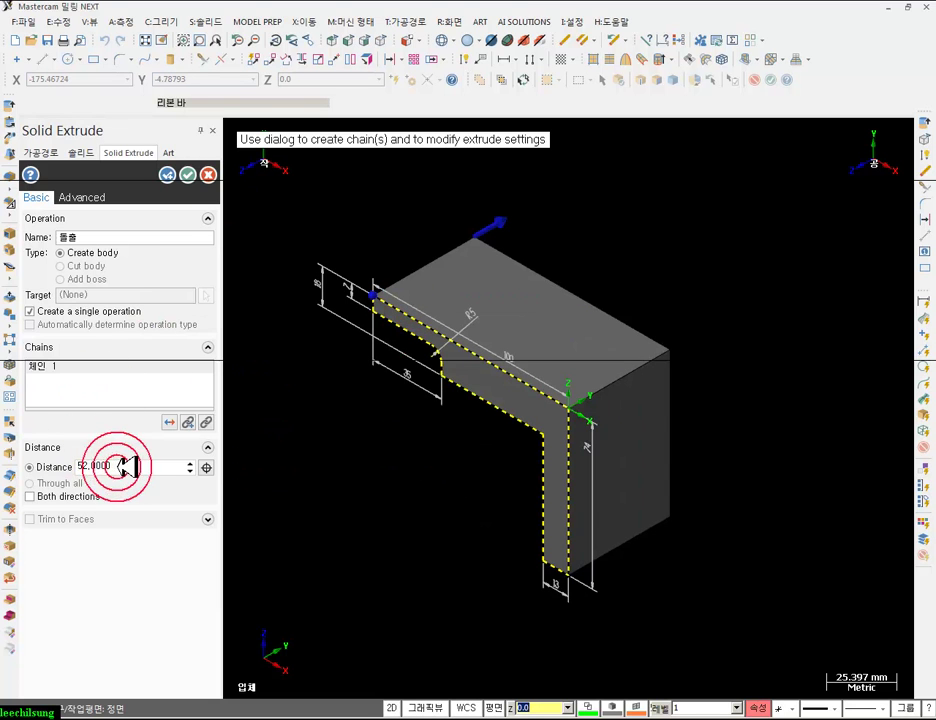
drag(143, 458, 147, 455)
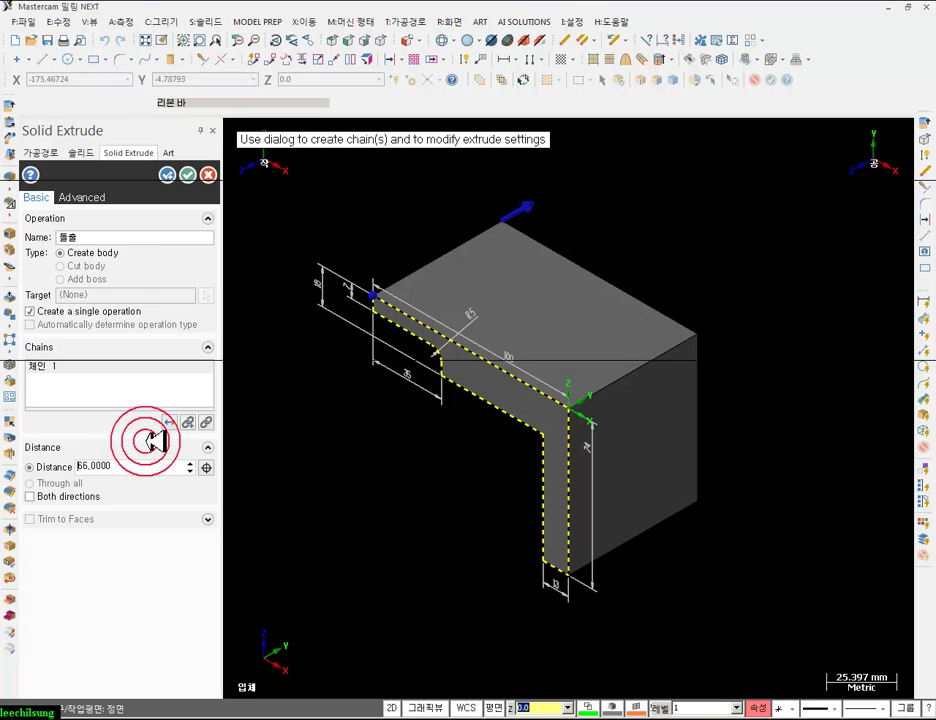
click(283, 718)
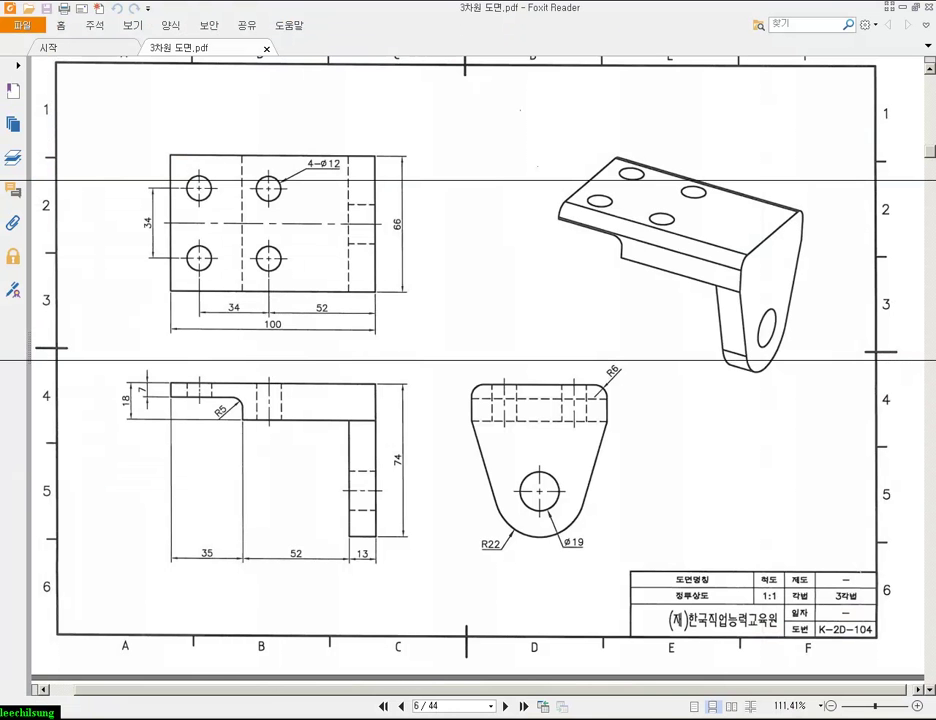
key(alt+Tab)
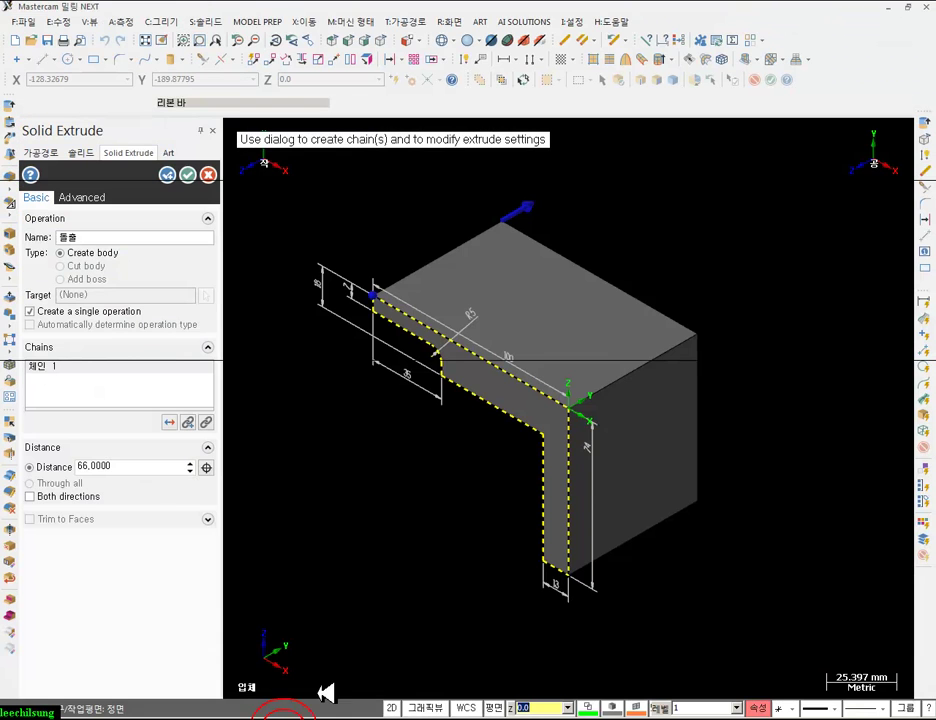
click(196, 175)
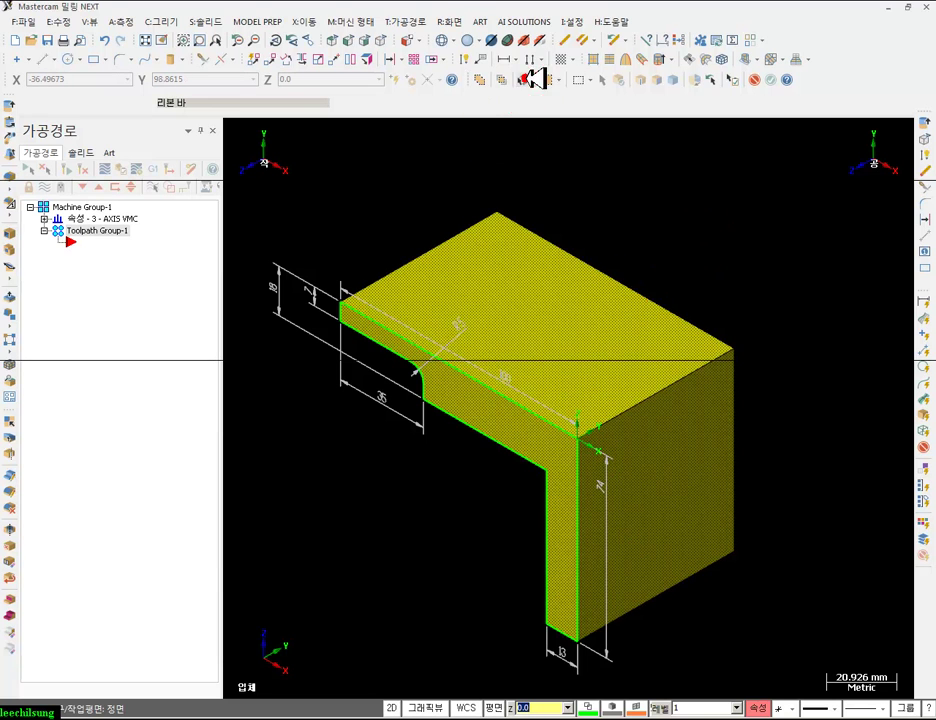
- Hide the profile lines and dimensions so that only the extruded solid is displayed
click(443, 21)
click(481, 97)
scroll(612, 290, down, 3)
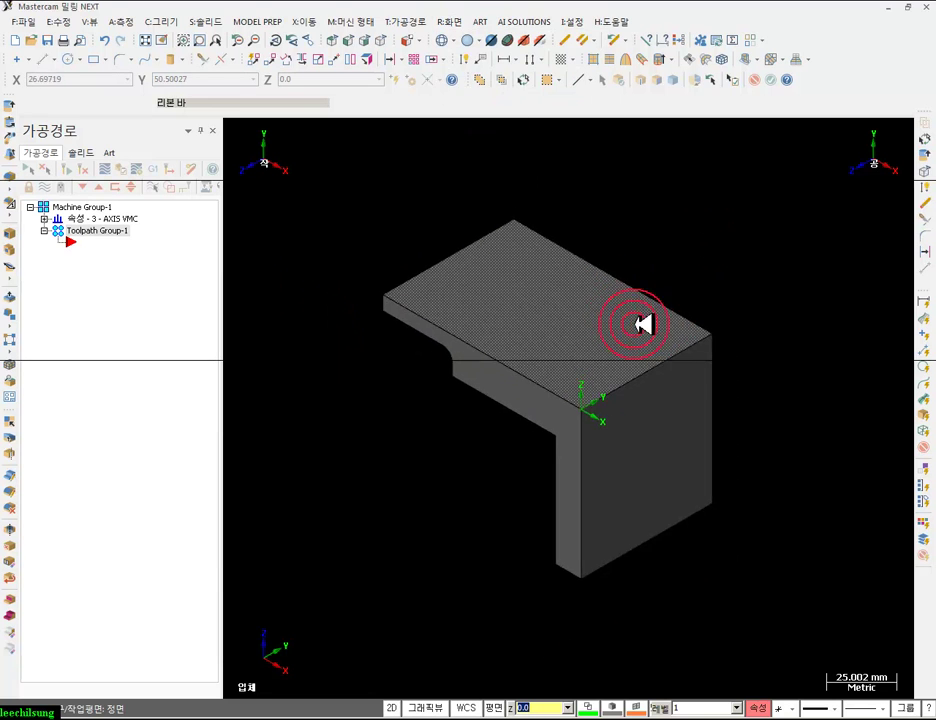
scroll(630, 316, up, 4)
- Inspect the solid from the front and isometric views and check the plate's hole layout in the PDF drawing
click(357, 42)
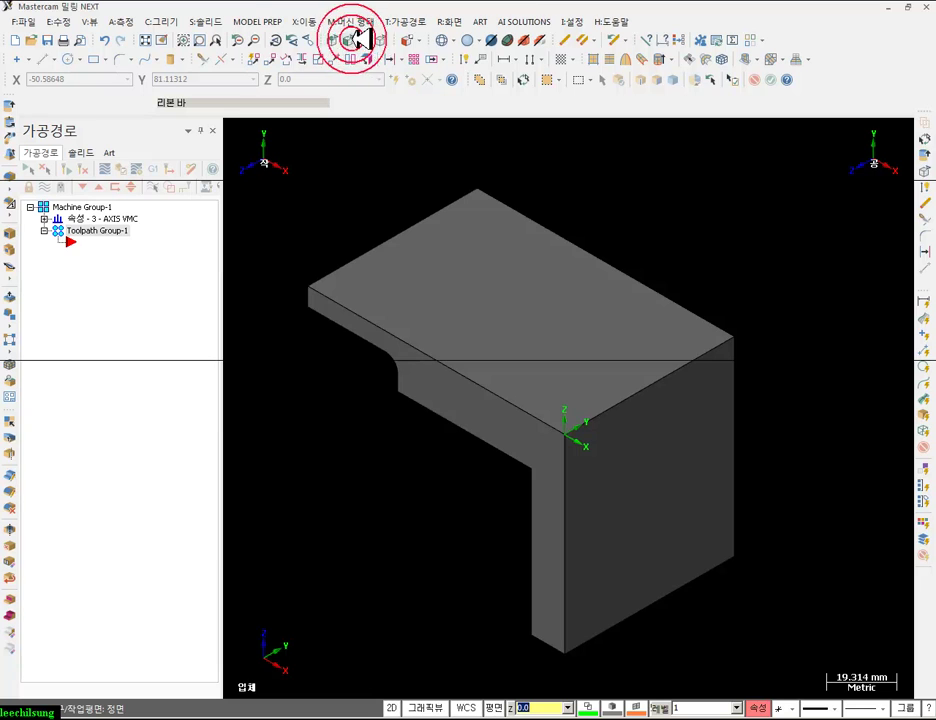
click(355, 40)
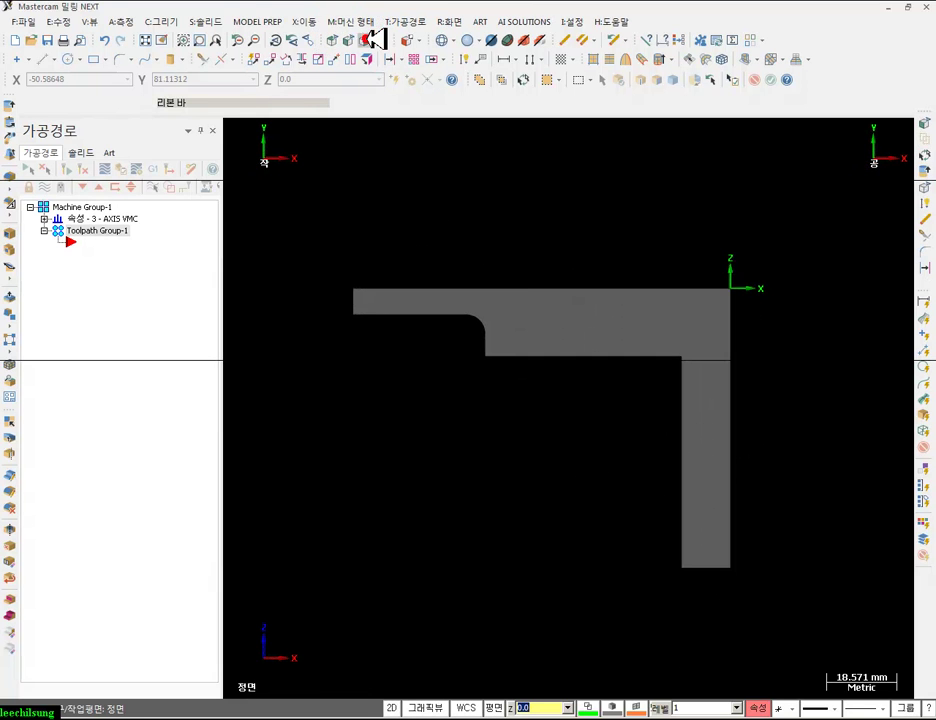
click(381, 40)
click(390, 40)
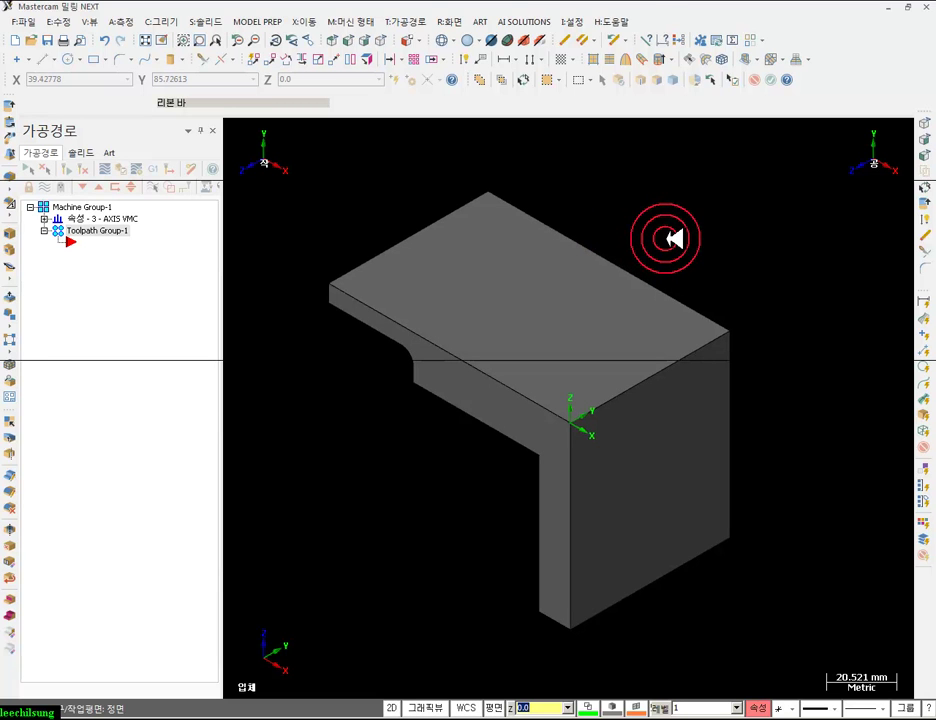
key(alt+Tab)
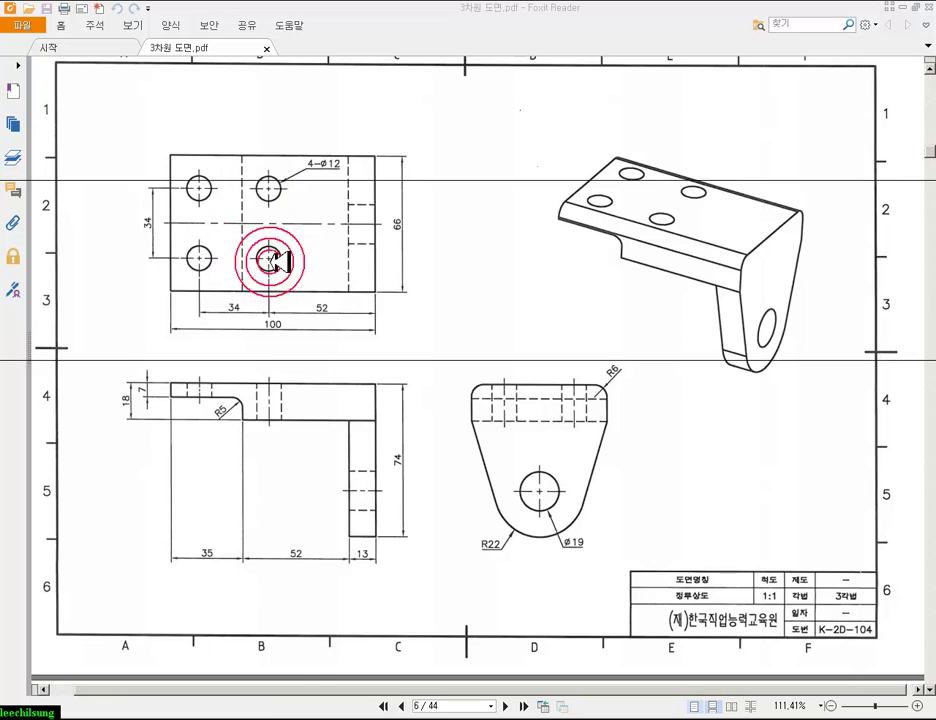
mouse_move(282, 718)
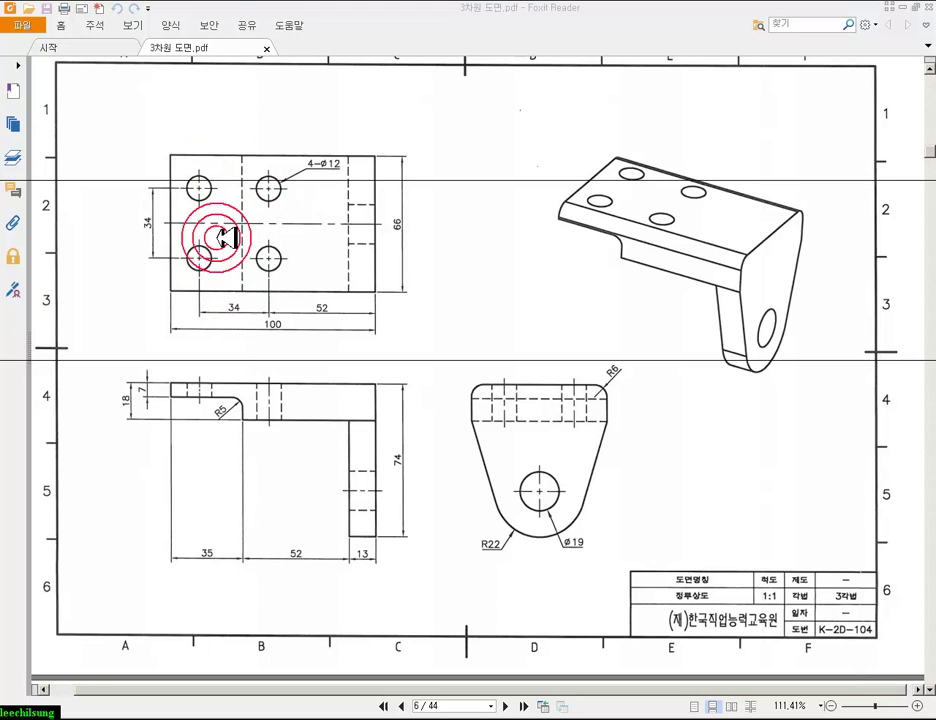
key(alt+Tab)
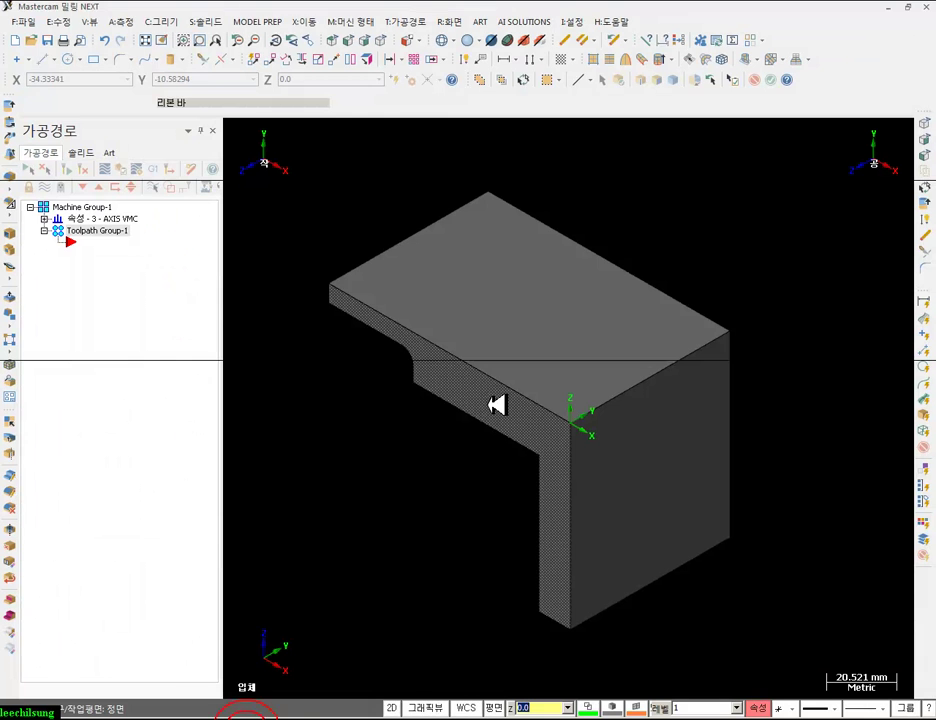
- Set the construction plane to Top with its depth at the plate's upper left corner, and show the top view in wireframe
click(417, 42)
click(434, 58)
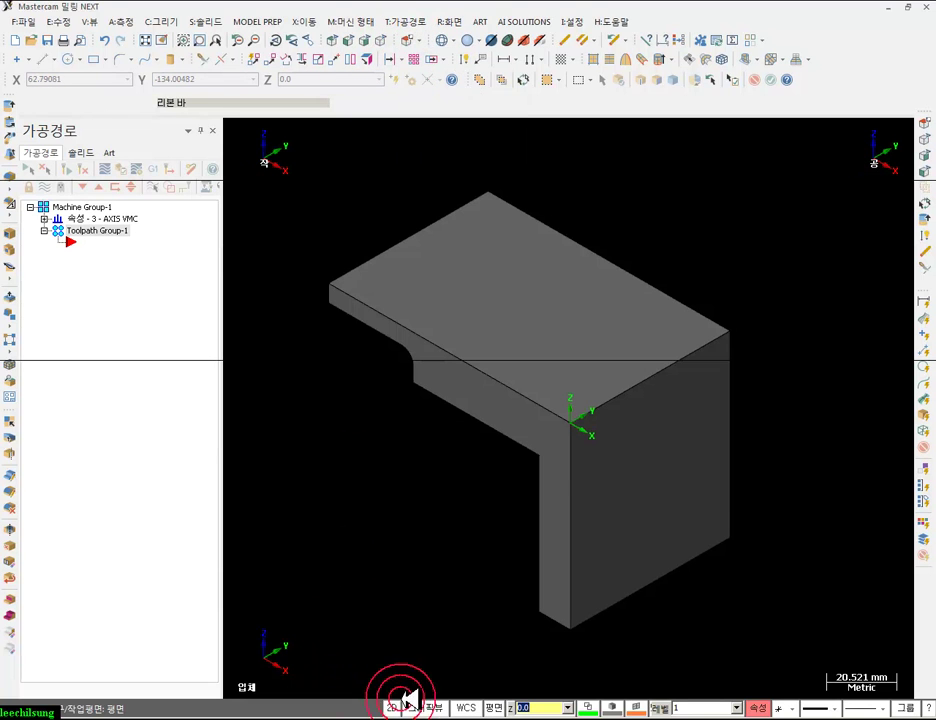
click(514, 708)
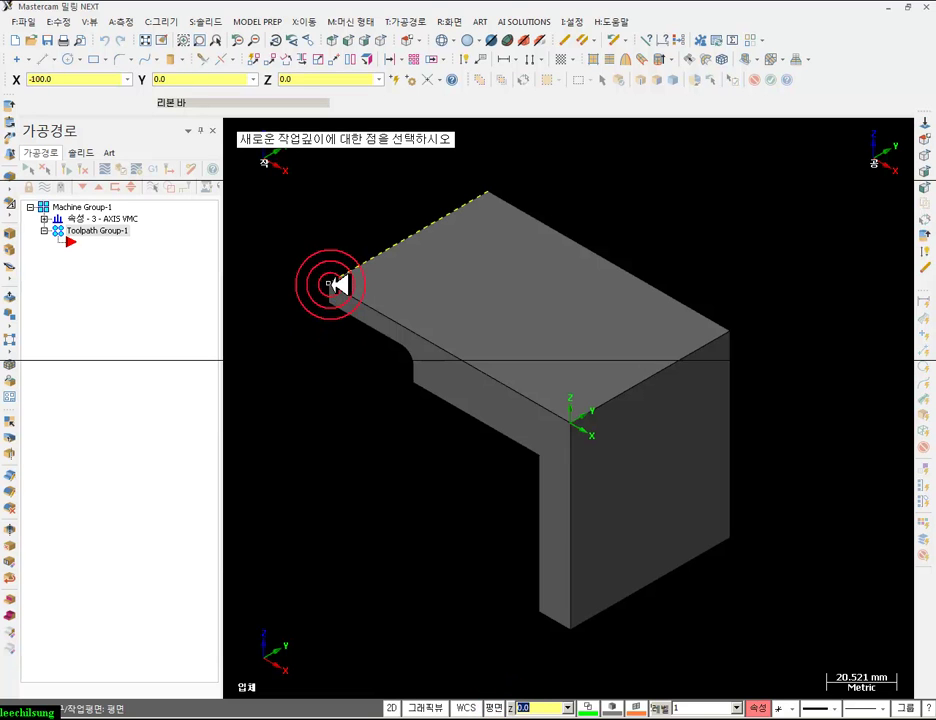
click(333, 285)
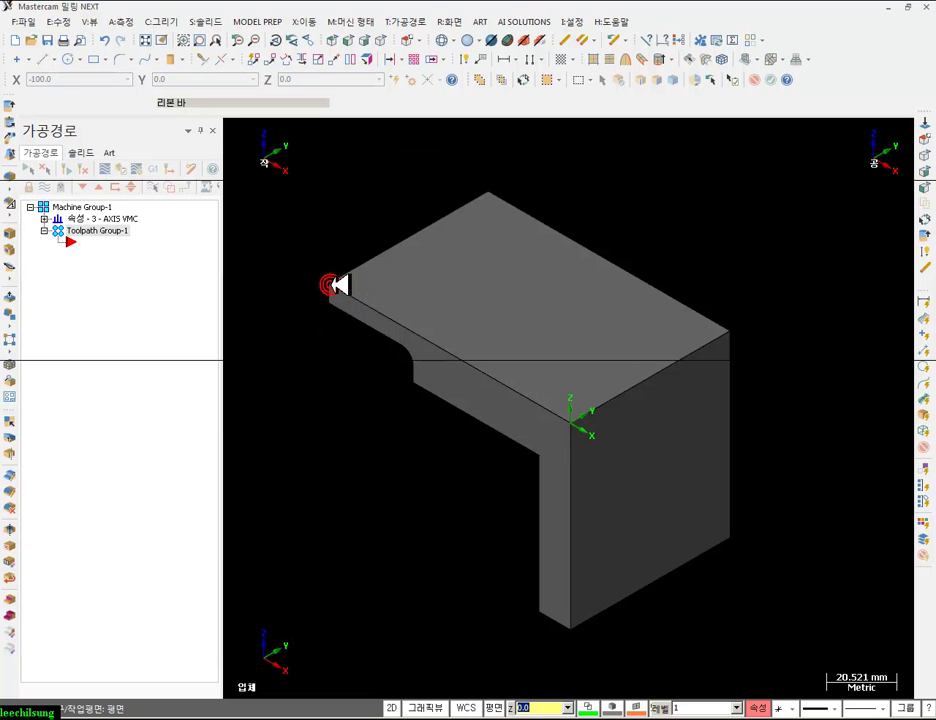
click(345, 40)
click(455, 45)
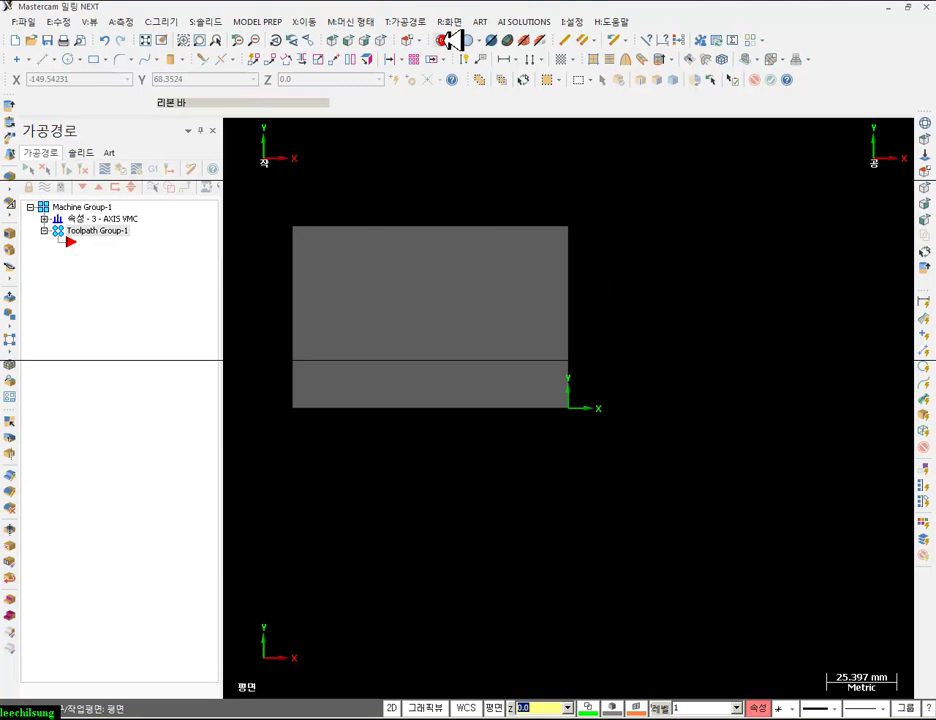
scroll(464, 178, up, 3)
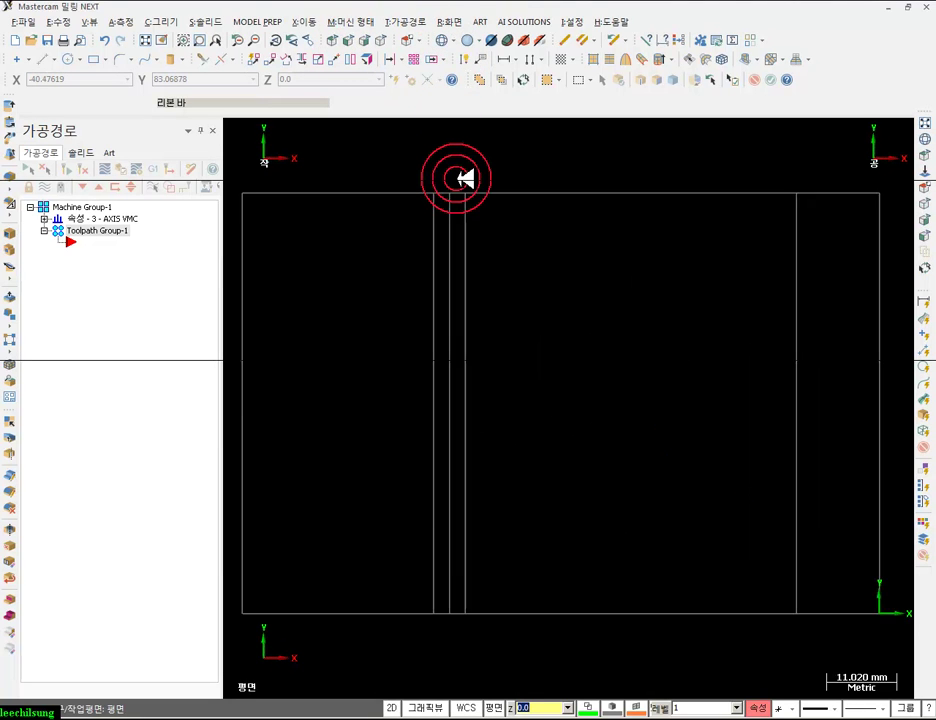
- Place an obround about 33 by 44 mm, anchored by its right-side midpoint at X-52 from the midpoint of the plate's right edge
scroll(648, 334, down, 1)
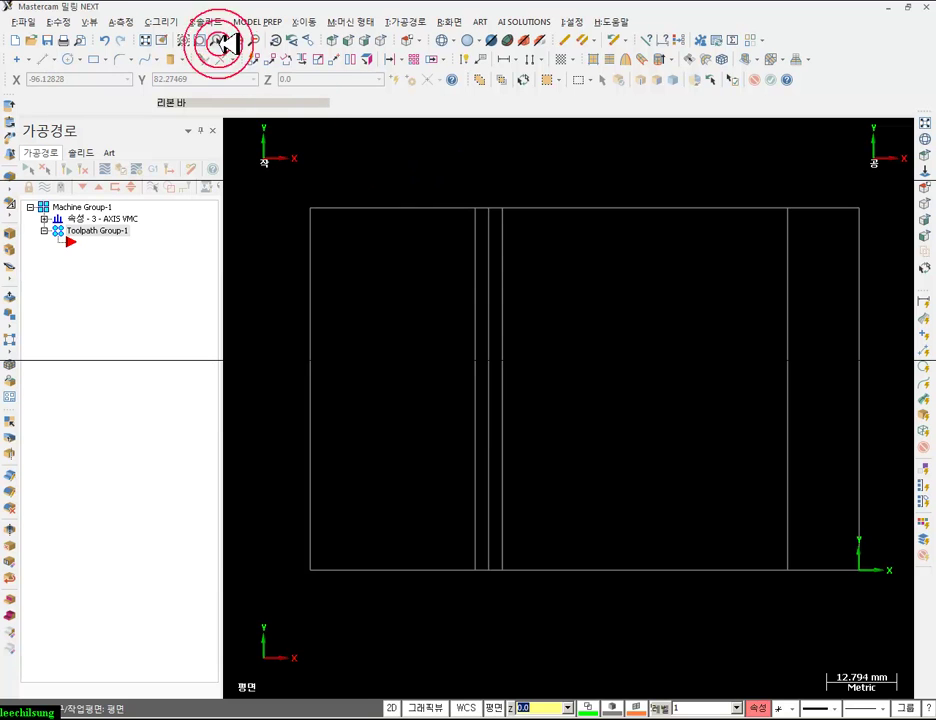
click(170, 22)
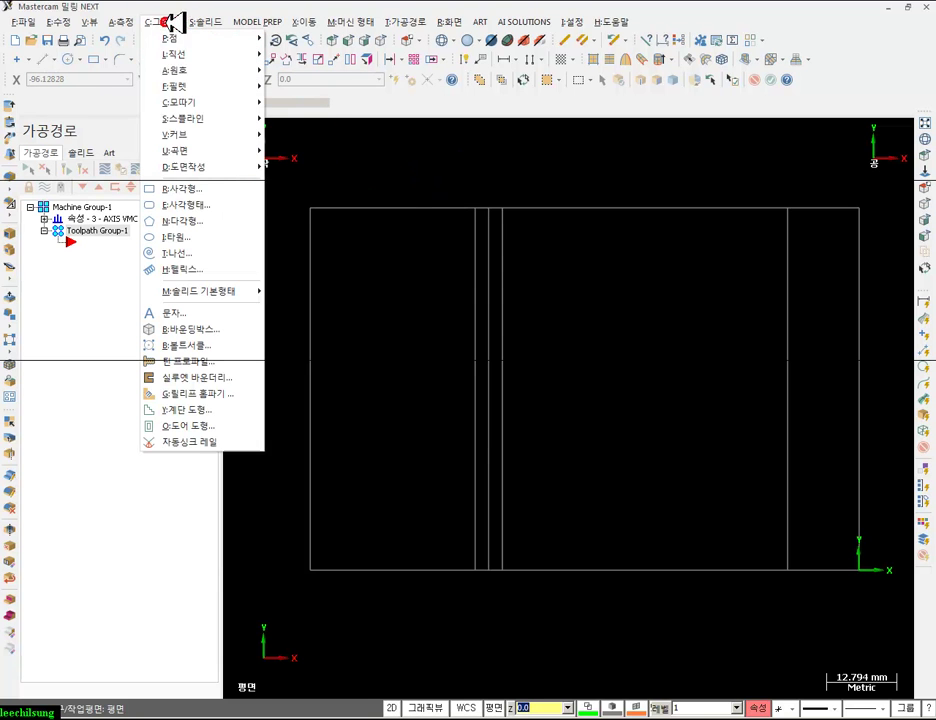
click(197, 208)
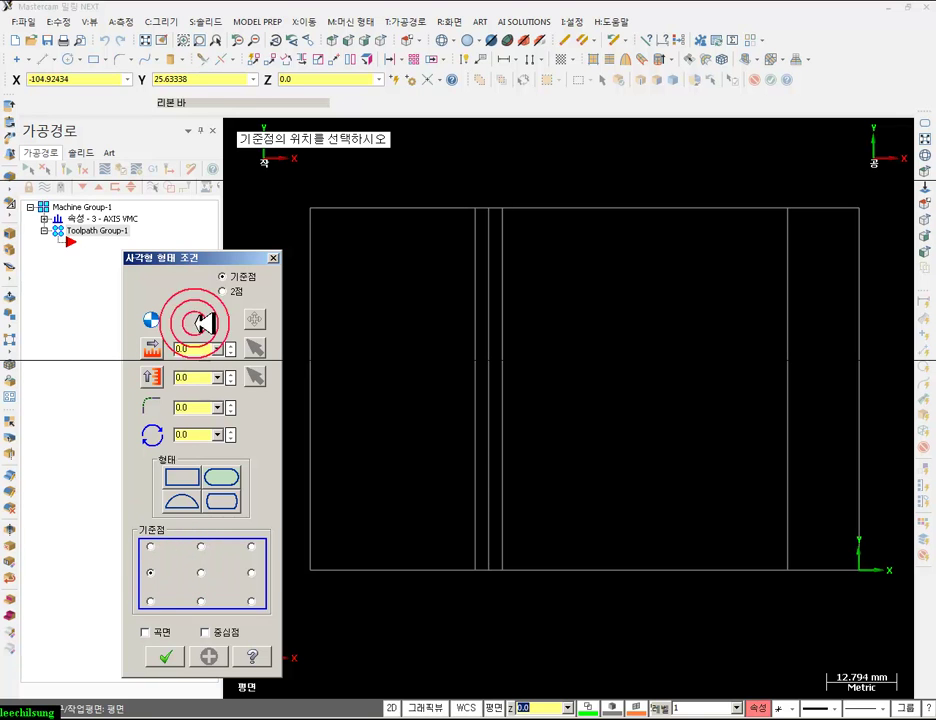
drag(192, 257, 134, 152)
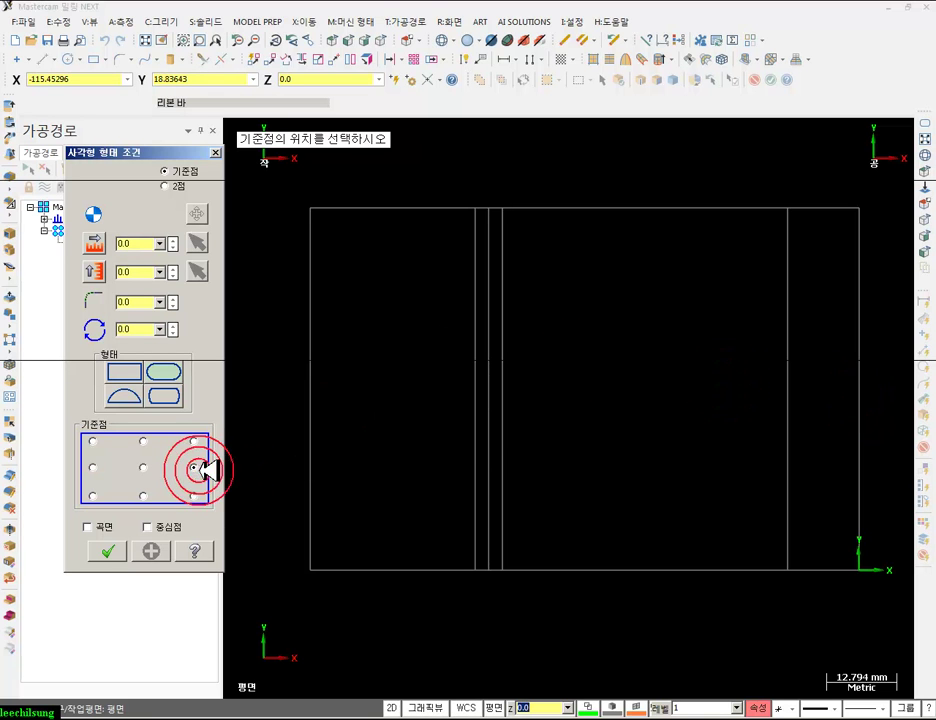
click(860, 388)
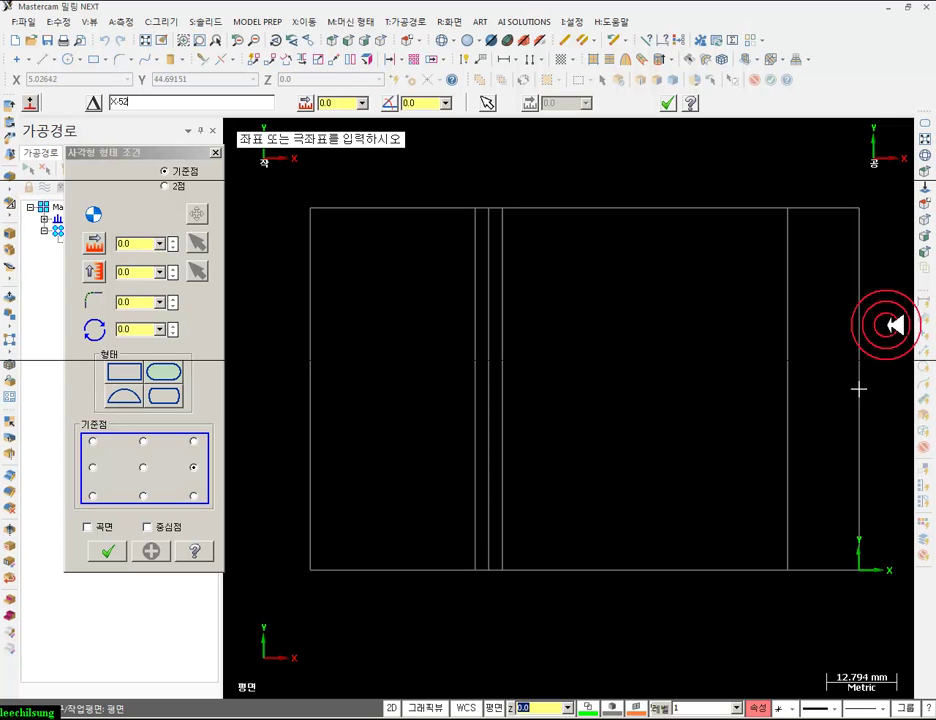
key(Return)
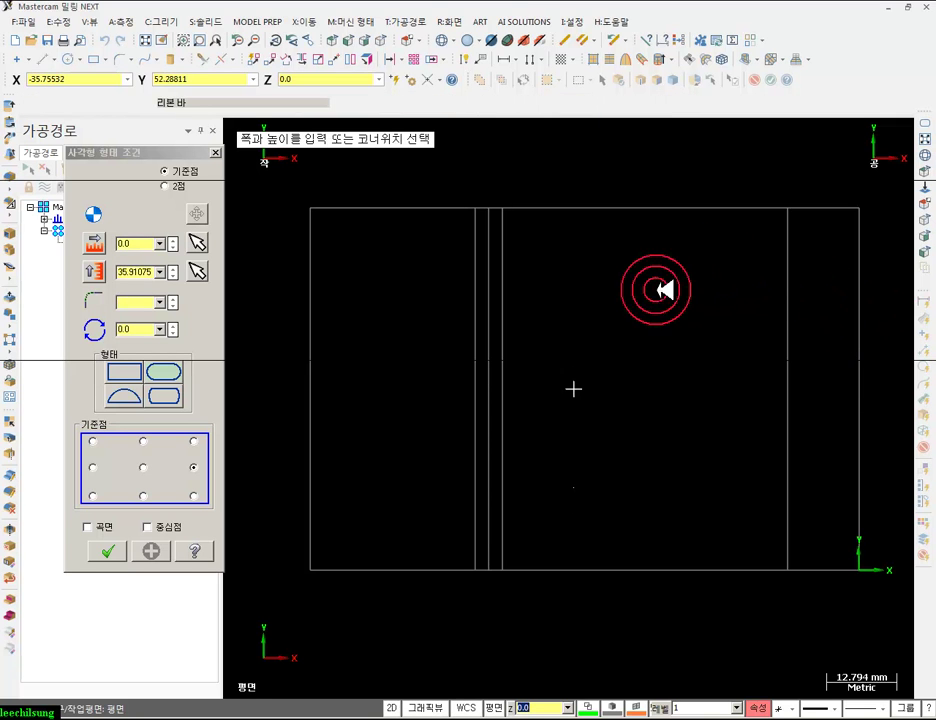
click(390, 270)
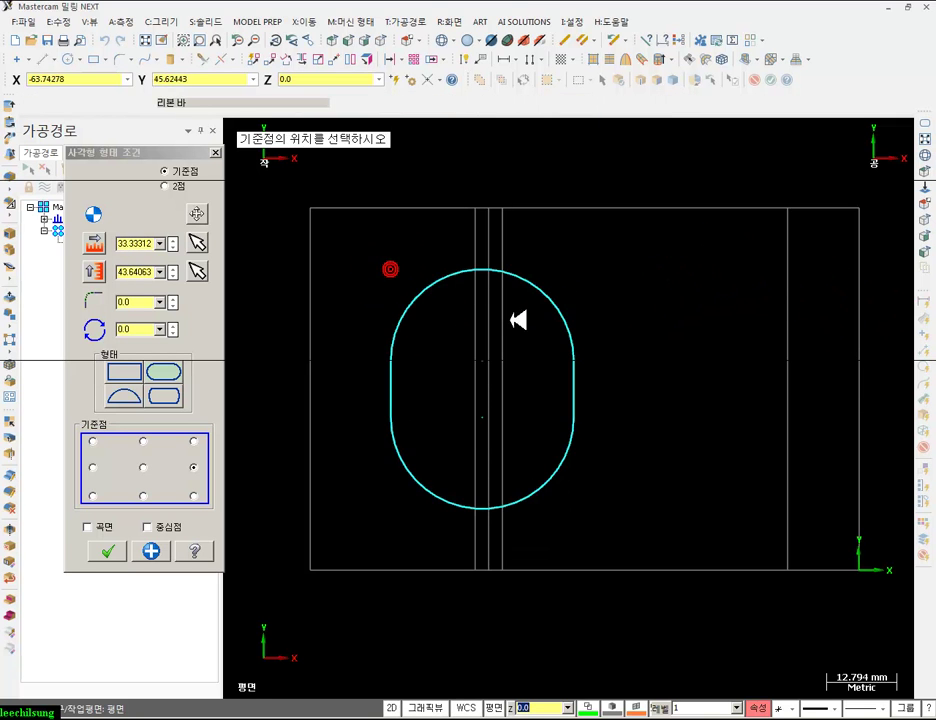
- Change the obround to a plain rectangle and set its width and height to 34 mm
click(124, 372)
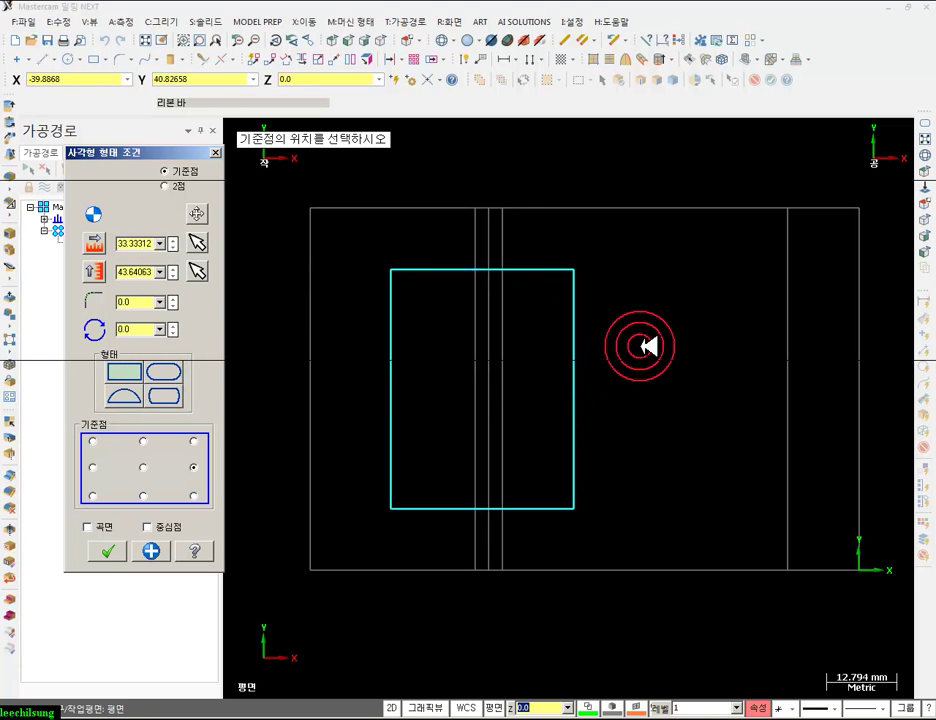
double_click(145, 244)
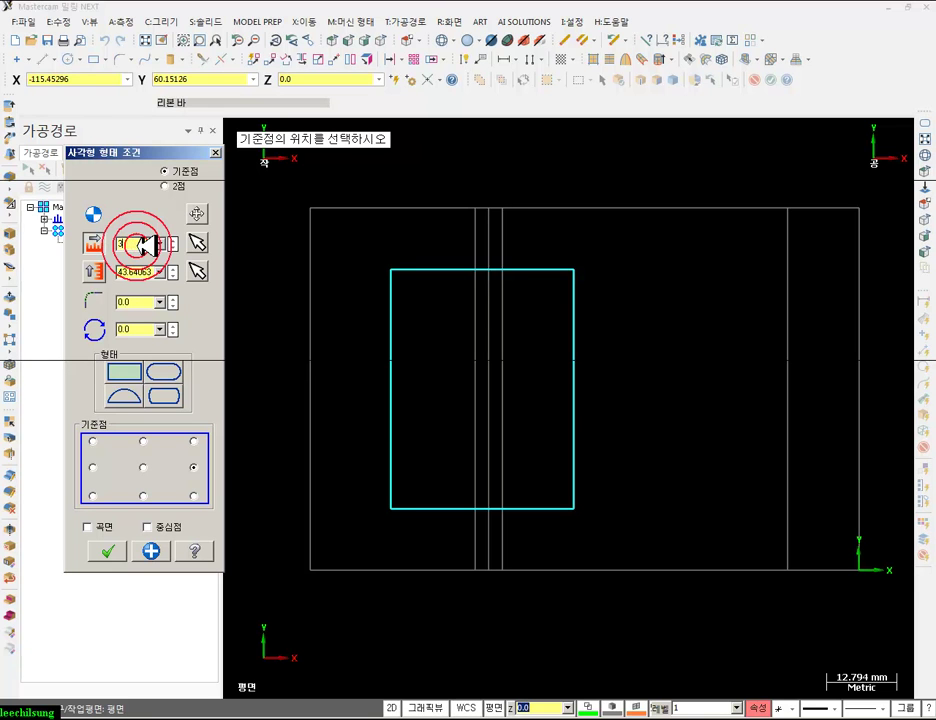
double_click(148, 273)
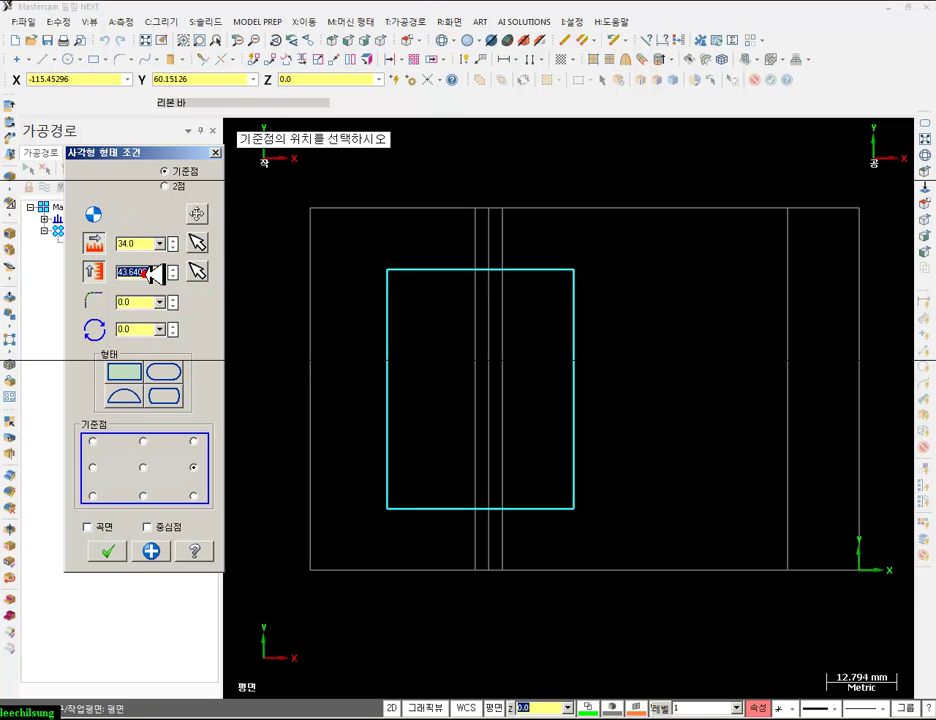
text(34)
key(Return)
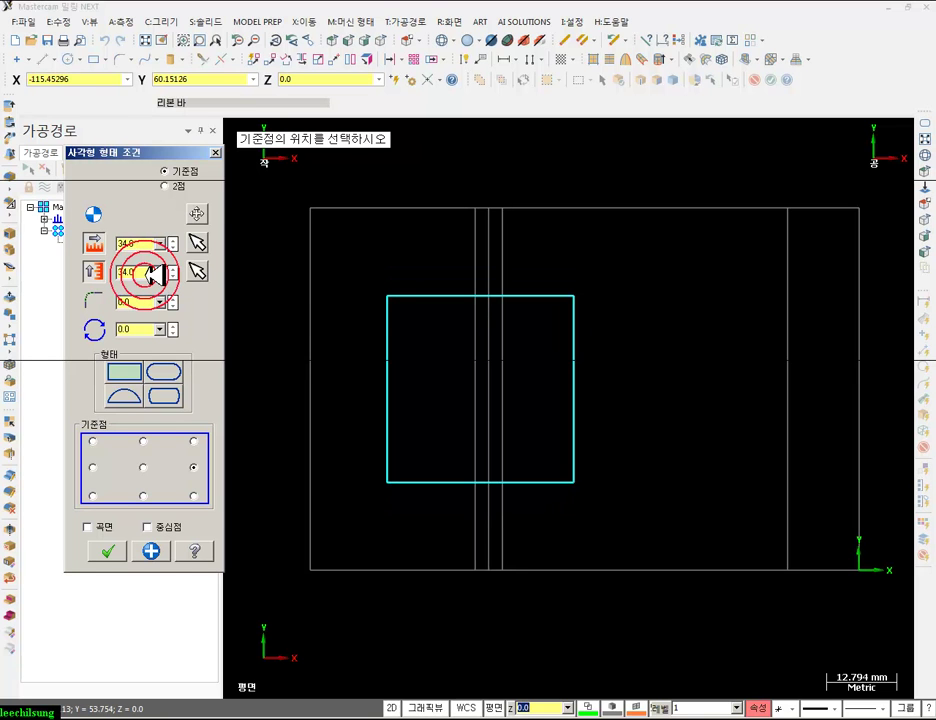
click(112, 551)
click(396, 279)
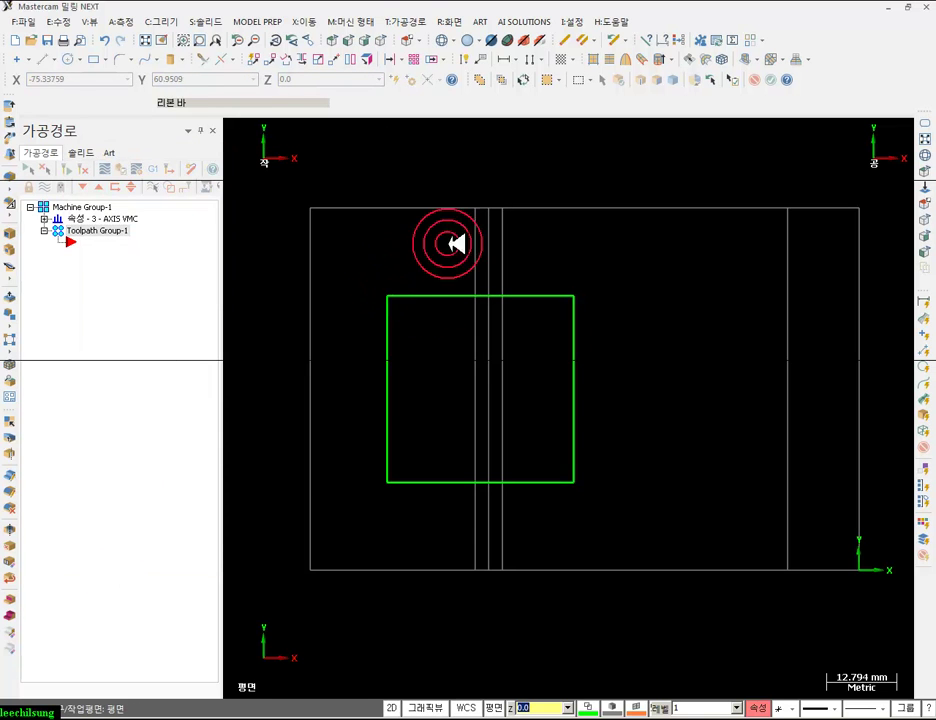
- Draw a 12 mm diameter circle centred on each of the four corners of the square
click(67, 59)
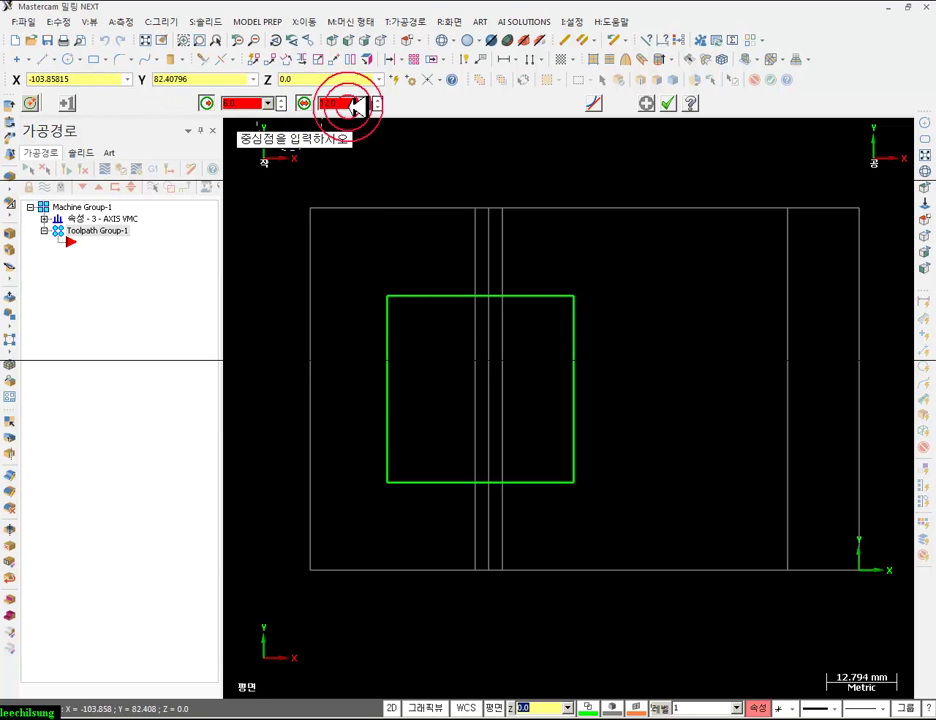
click(387, 297)
click(571, 298)
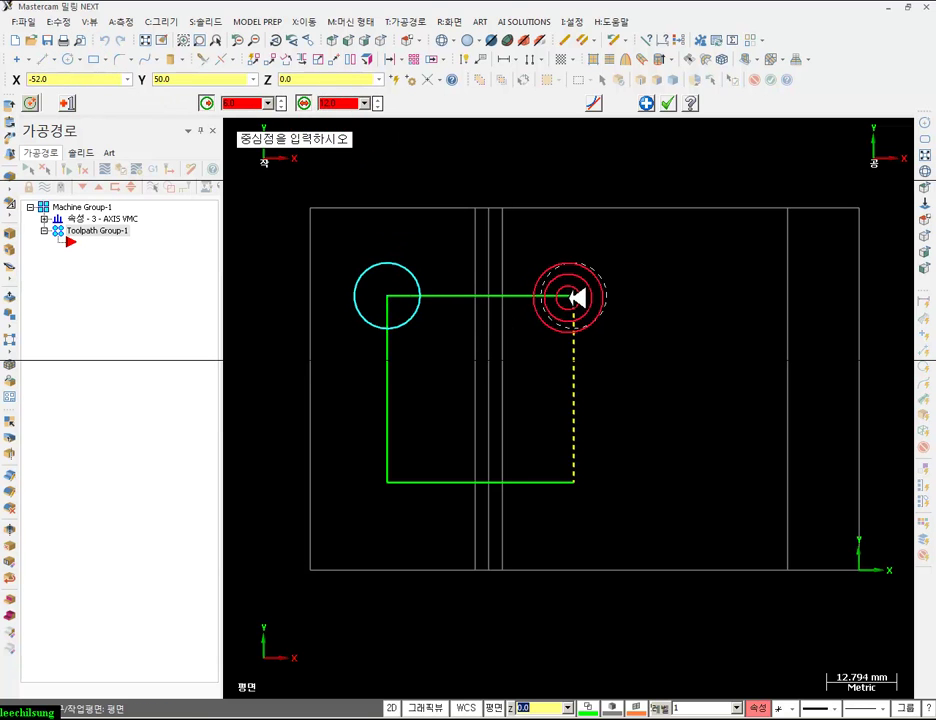
click(569, 485)
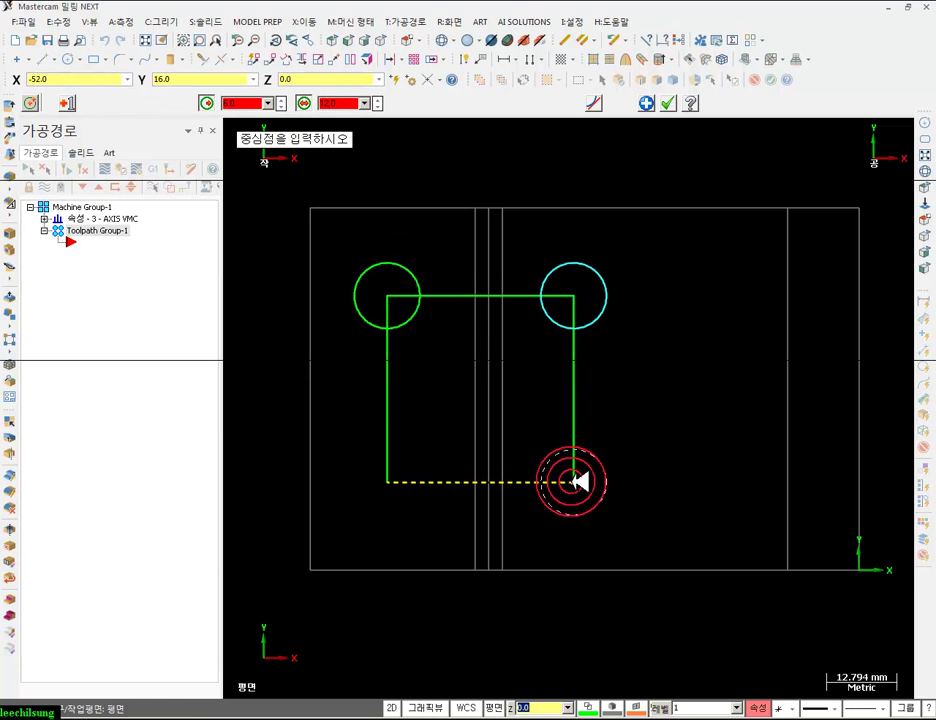
click(387, 483)
click(665, 105)
click(703, 323)
- Delete the 34 mm construction square, keeping the four hole circles
scroll(704, 323, up, 1)
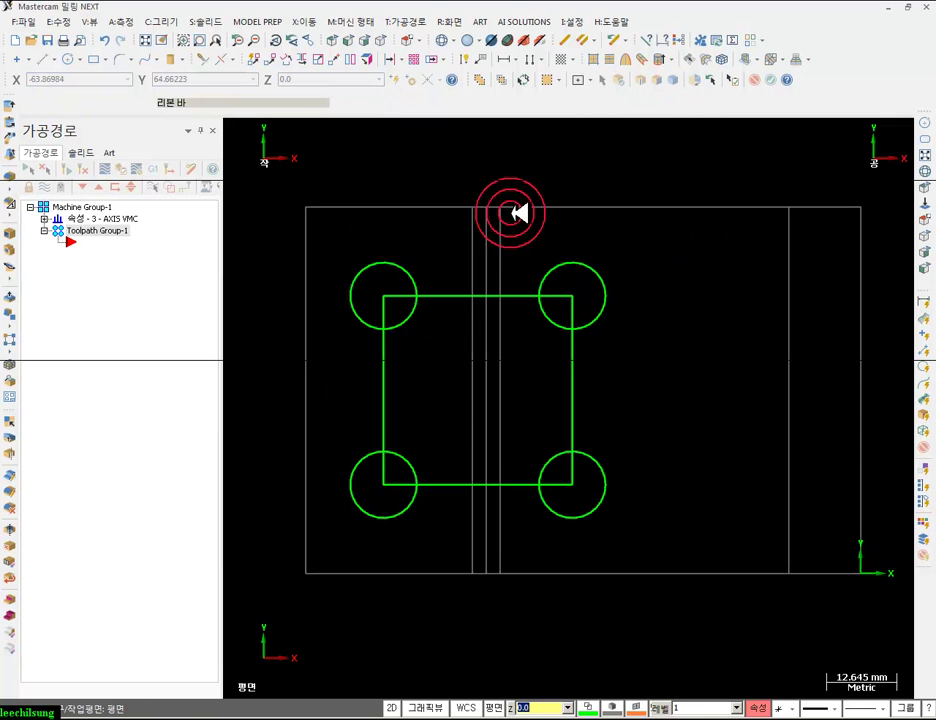
click(450, 296)
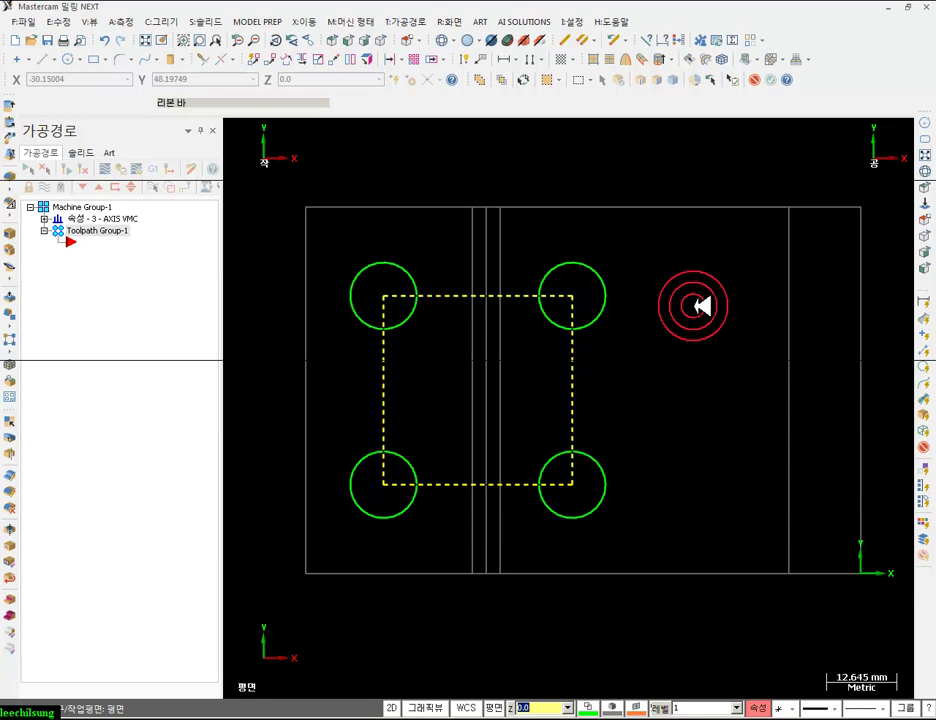
key(Delete)
scroll(700, 306, down, 1)
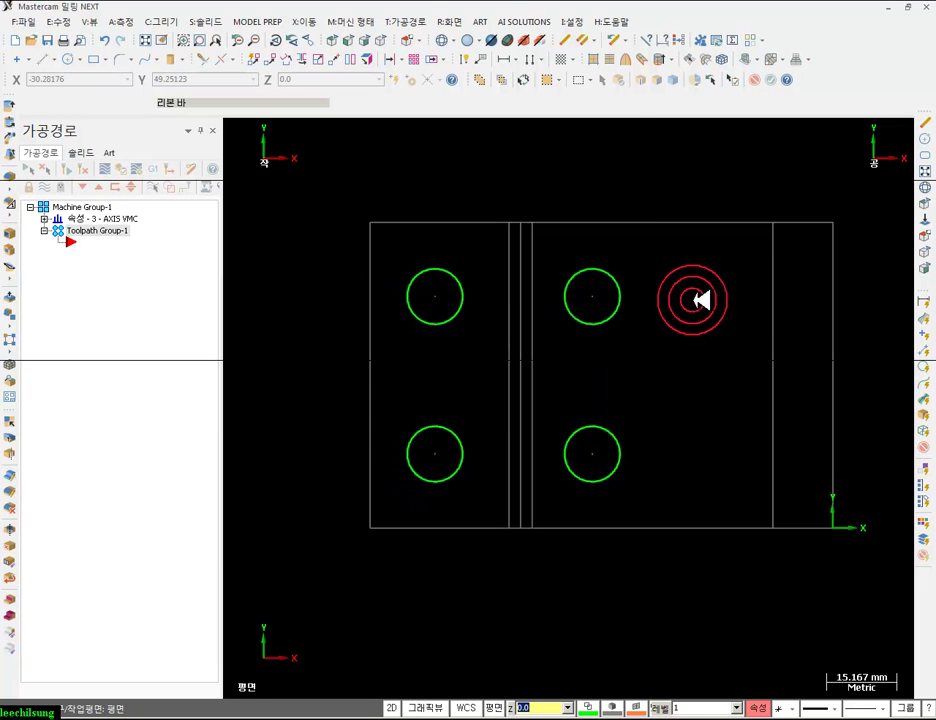
- Dimension the horizontal distance from the plate's right edge to the lower right circle's center, placing it below the plate
click(466, 59)
click(833, 380)
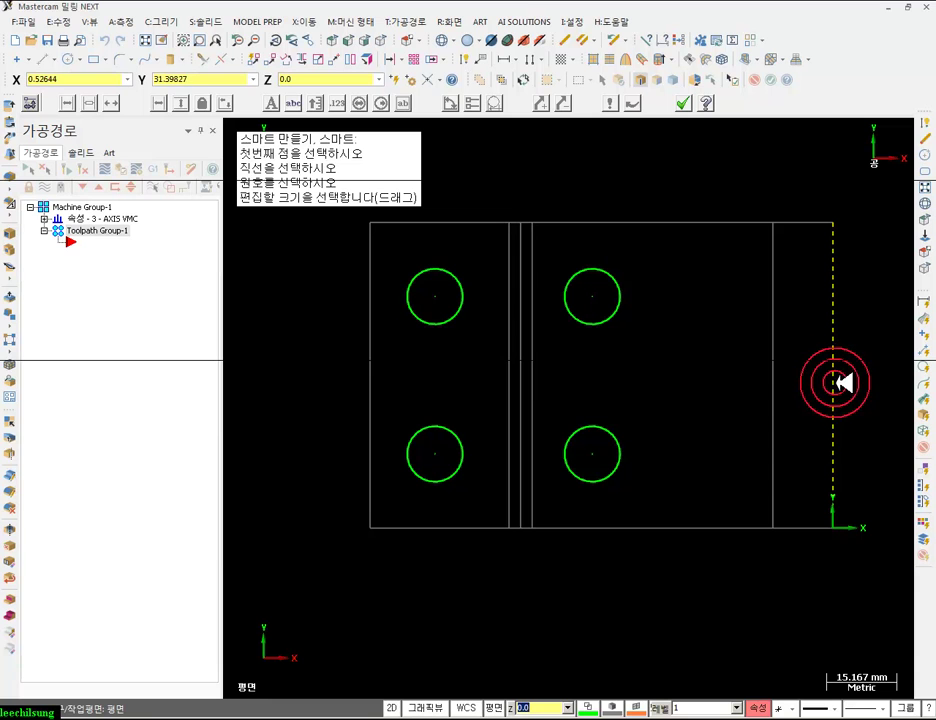
click(840, 372)
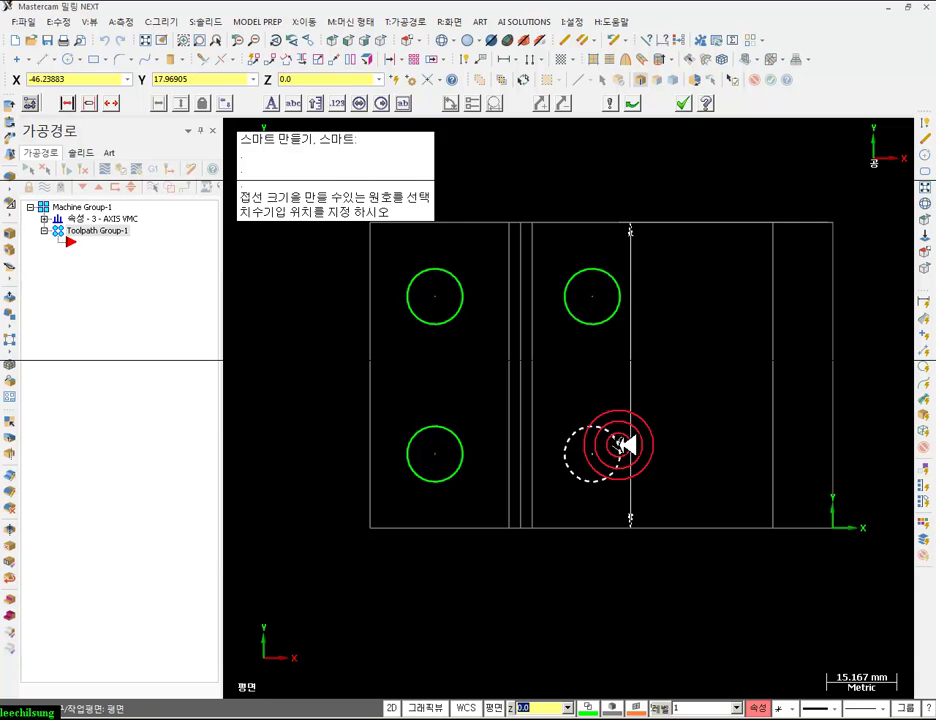
click(593, 456)
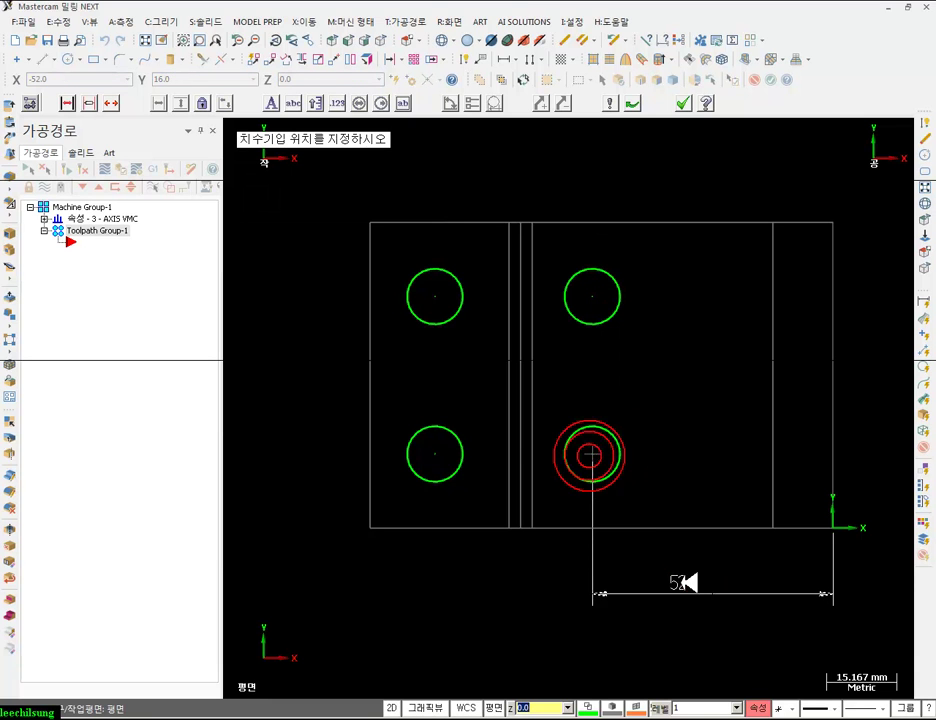
click(702, 577)
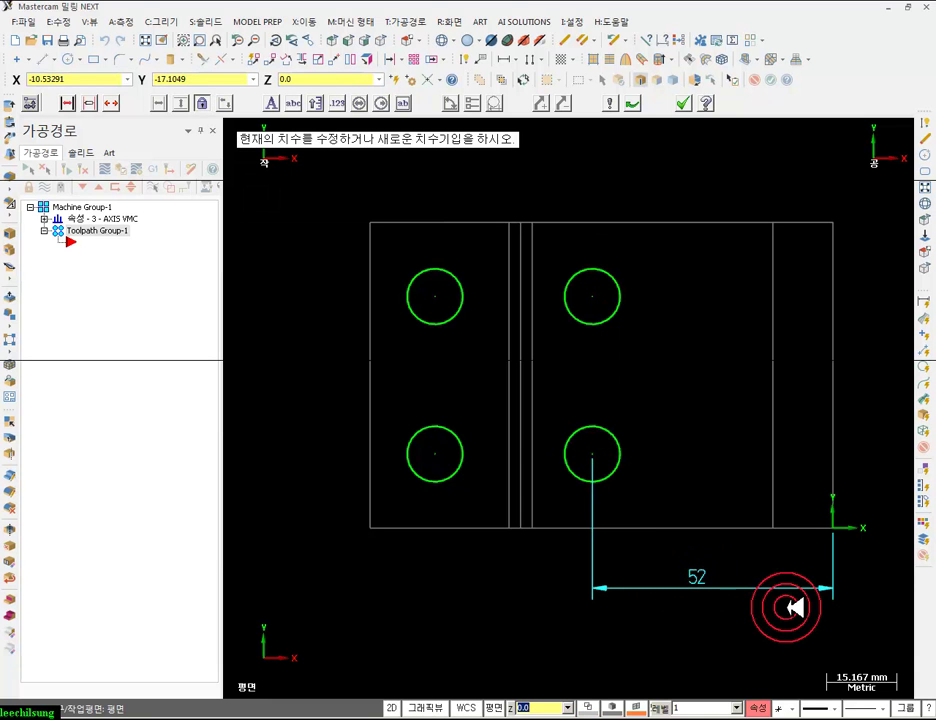
- Dimension the horizontal spacing of the two lower circles and the vertical spacing of the two left circles
click(593, 456)
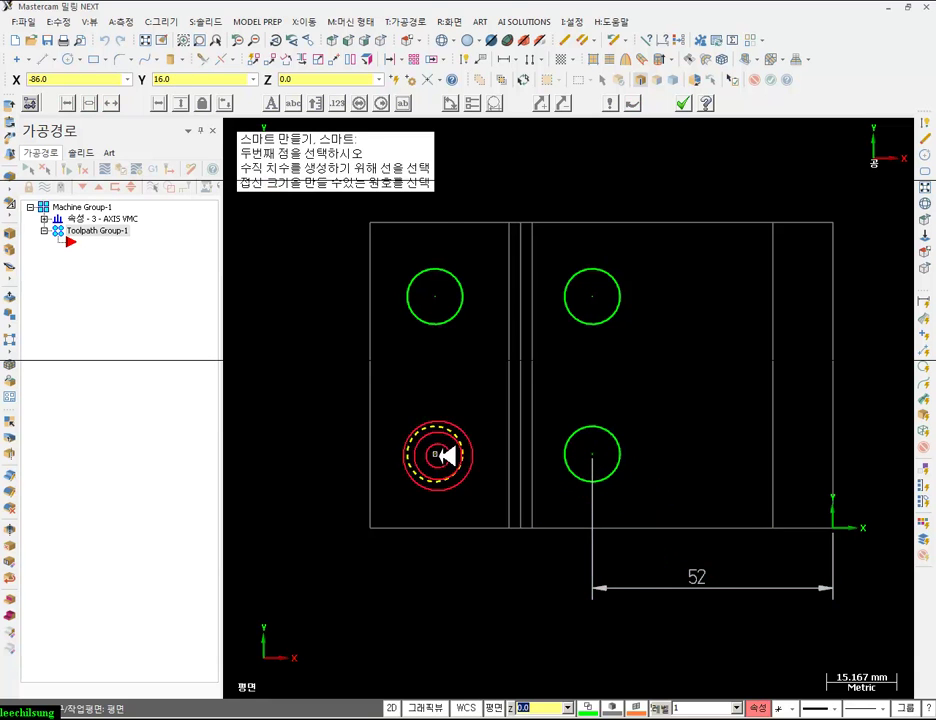
click(441, 456)
click(515, 578)
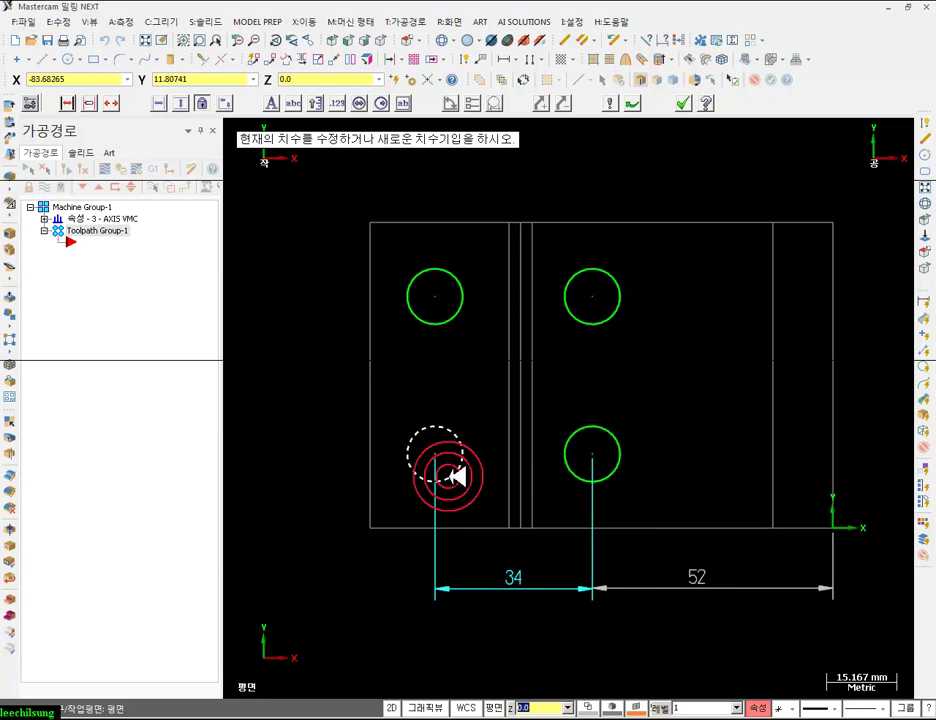
click(435, 456)
click(435, 297)
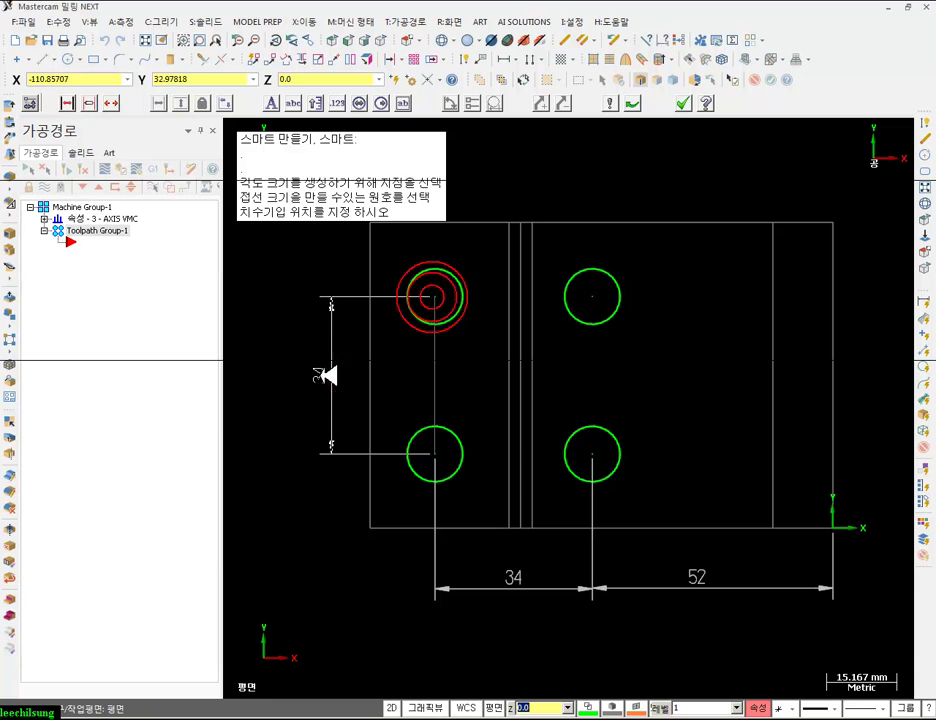
click(328, 376)
- Dimension the upper right circle's diameter and the full length of the plate's right edge
click(620, 277)
click(668, 182)
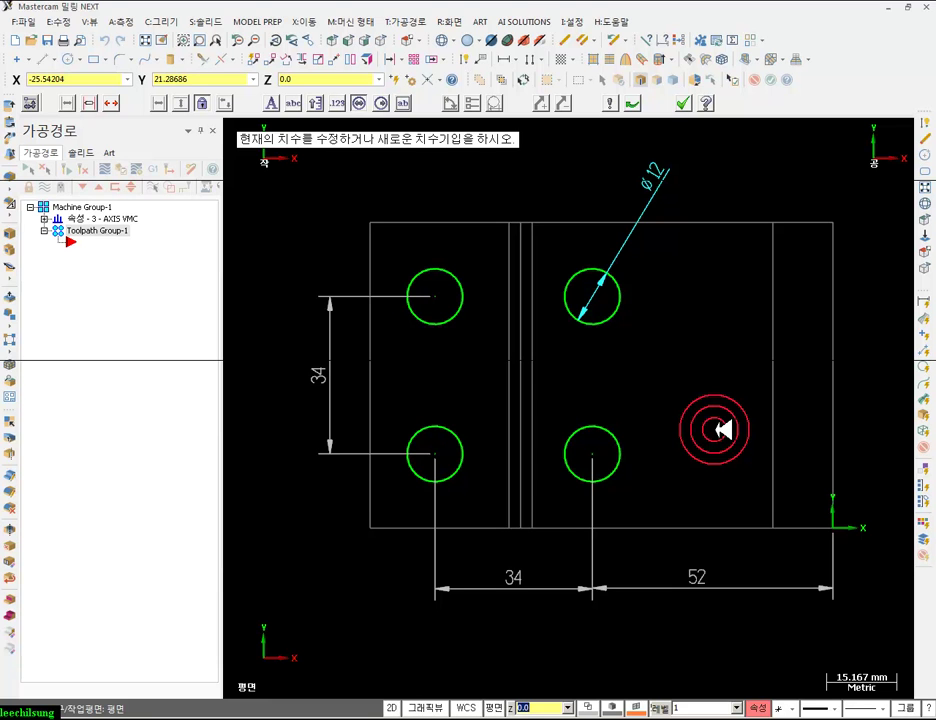
click(833, 303)
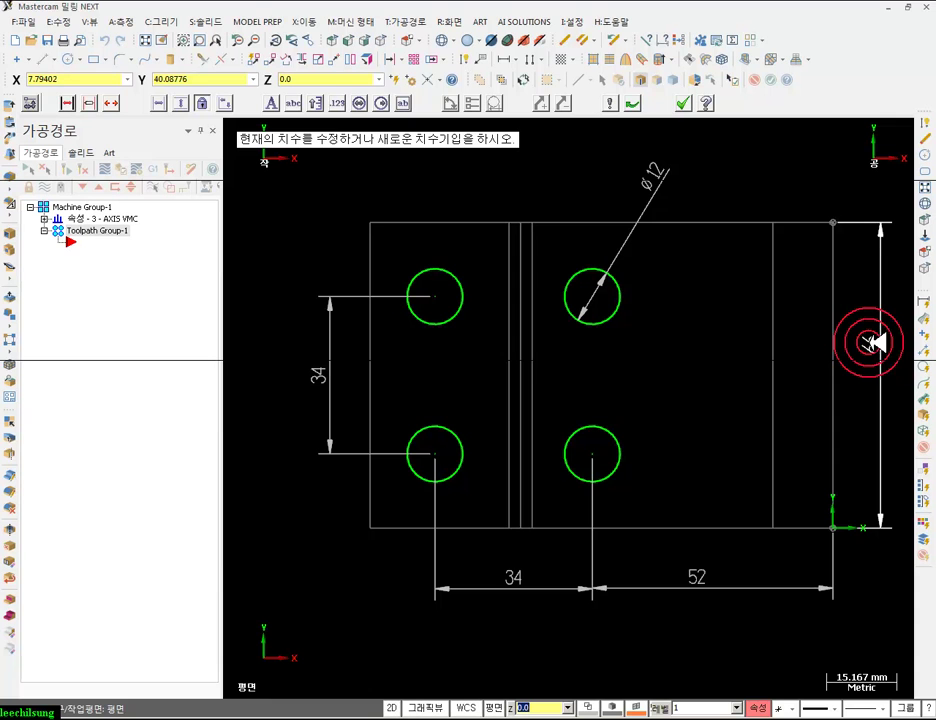
click(866, 342)
click(683, 103)
scroll(435, 300, down, 1)
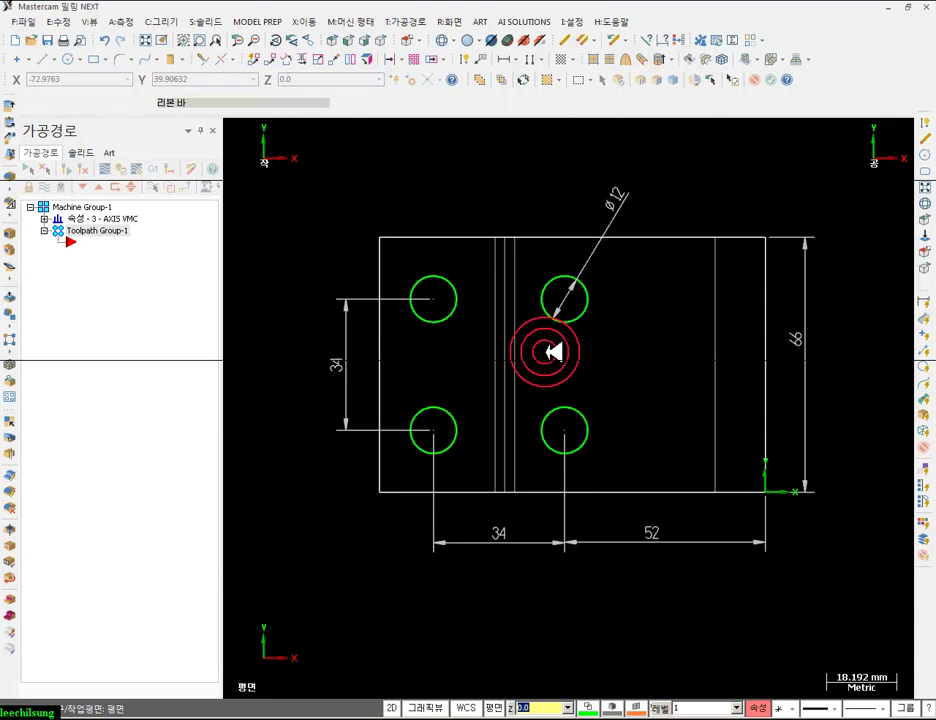
scroll(660, 365, up, 1)
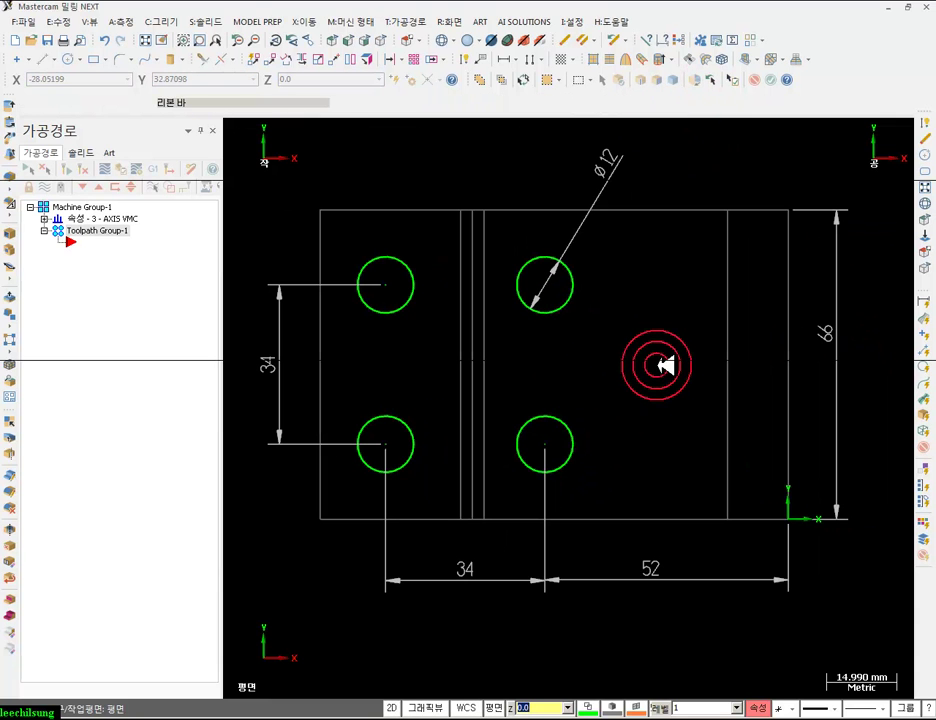
- Extrude the four circles as a cut of 66 mm in both directions through the plate, and show the isometric model shaded
click(381, 41)
click(9, 106)
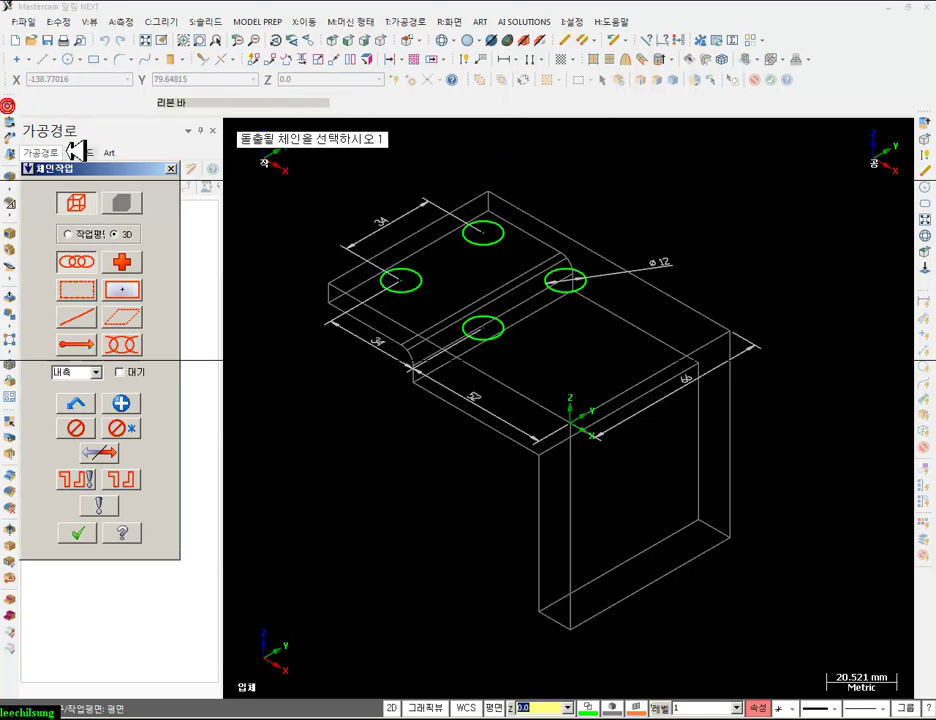
click(418, 298)
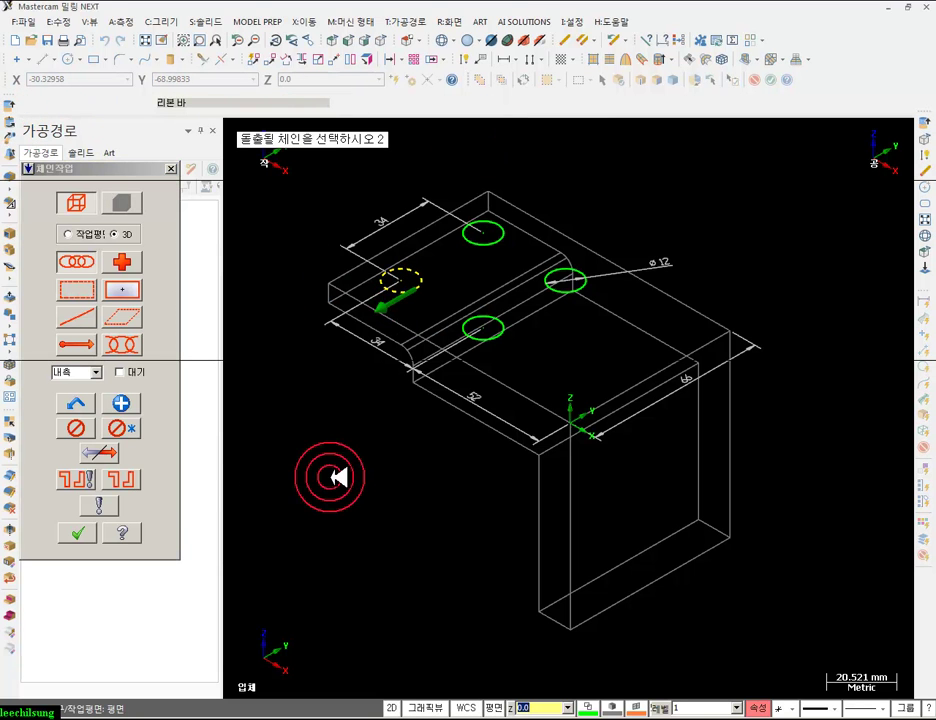
click(118, 456)
click(79, 533)
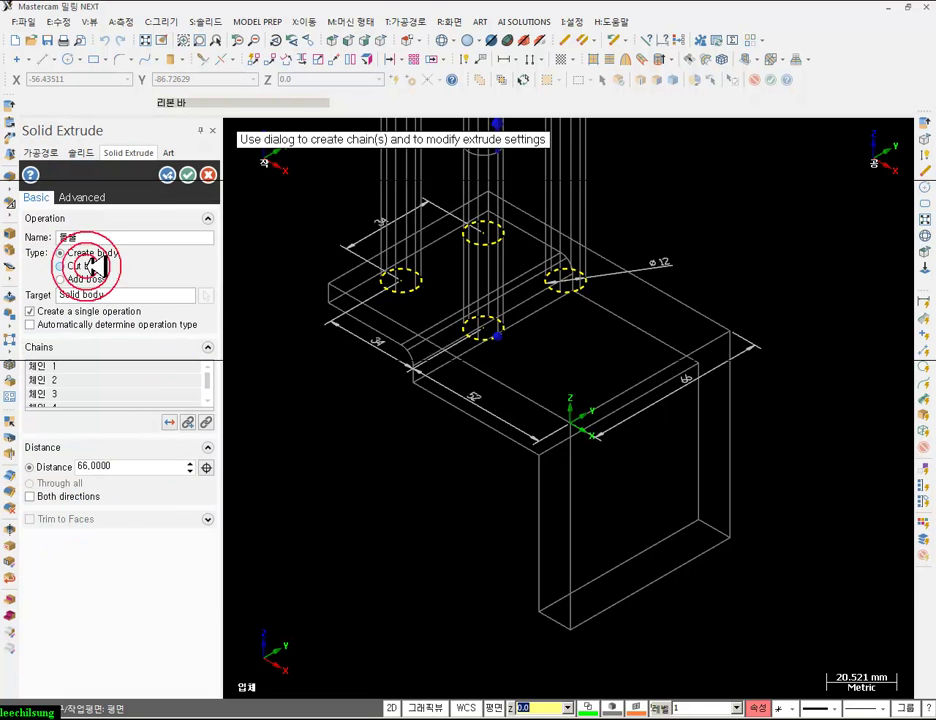
click(92, 267)
click(72, 497)
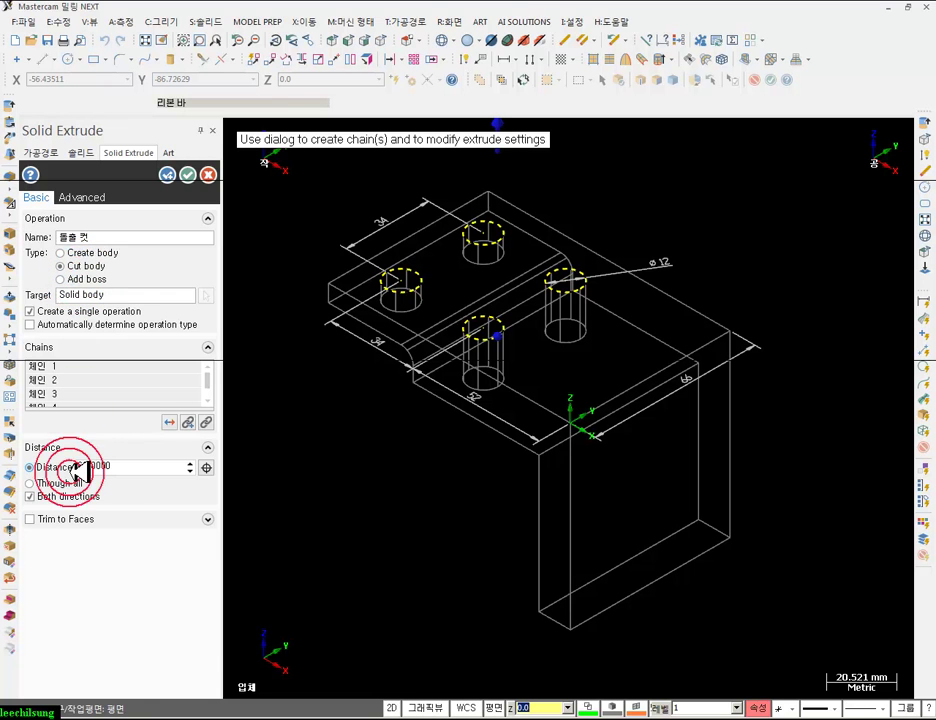
click(188, 174)
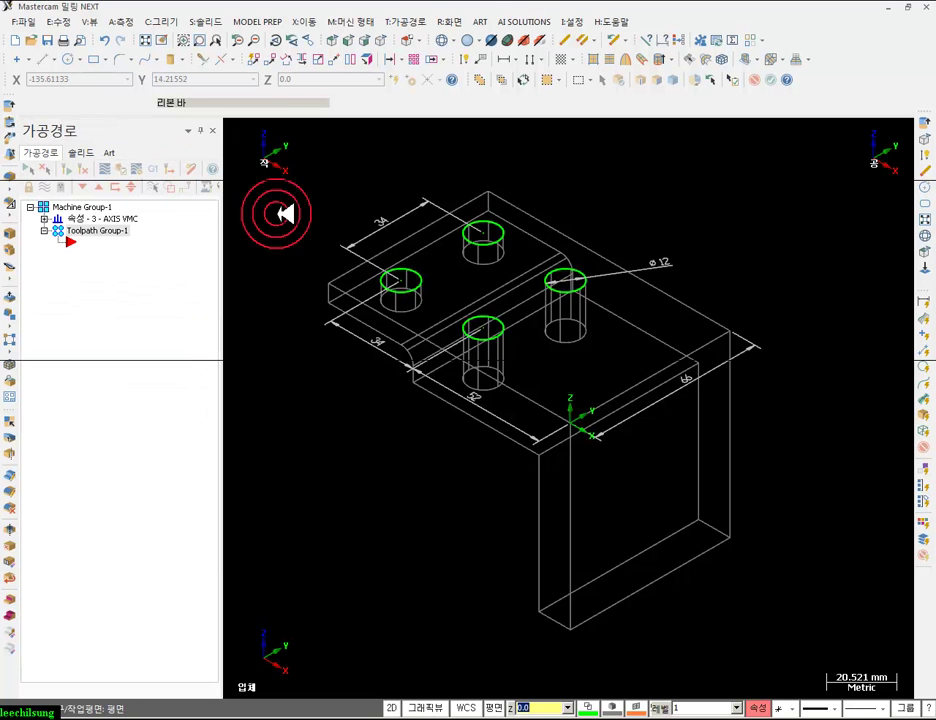
click(468, 40)
scroll(530, 241, up, 1)
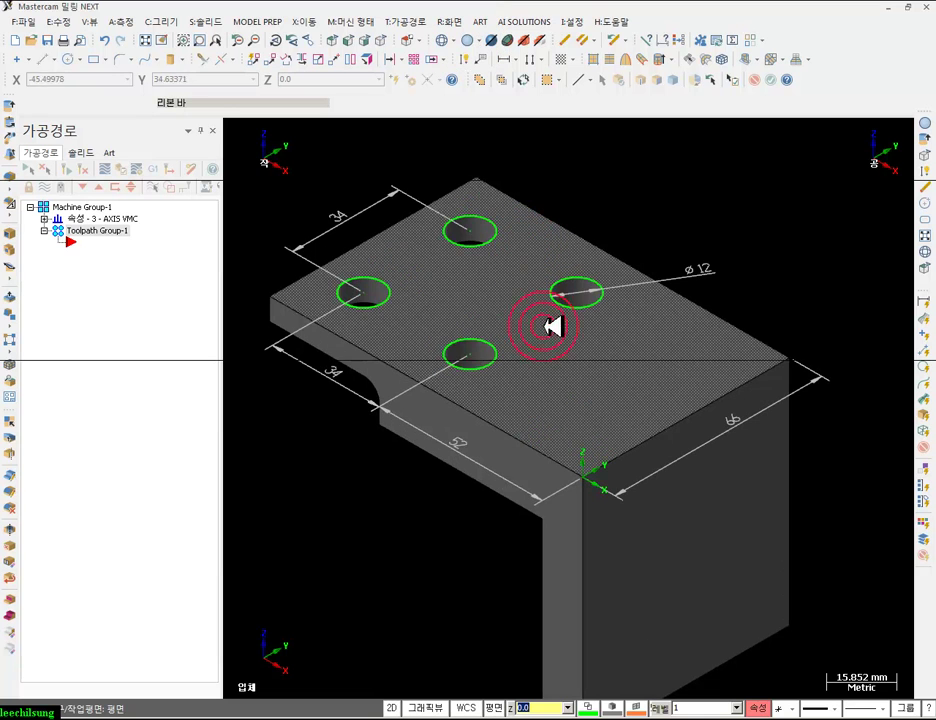
- Fillet the plate's two long top edges with a constant radius of 6 mm
mouse_move(573, 361)
middle_down()
mouse_move(595, 370)
mouse_move(706, 272)
mouse_move(740, 215)
mouse_move(725, 221)
mouse_move(664, 391)
mouse_move(732, 227)
mouse_move(608, 372)
mouse_move(612, 393)
mouse_move(641, 378)
mouse_move(613, 178)
mouse_move(631, 403)
mouse_move(627, 390)
middle_up()
key(alt+Tab)
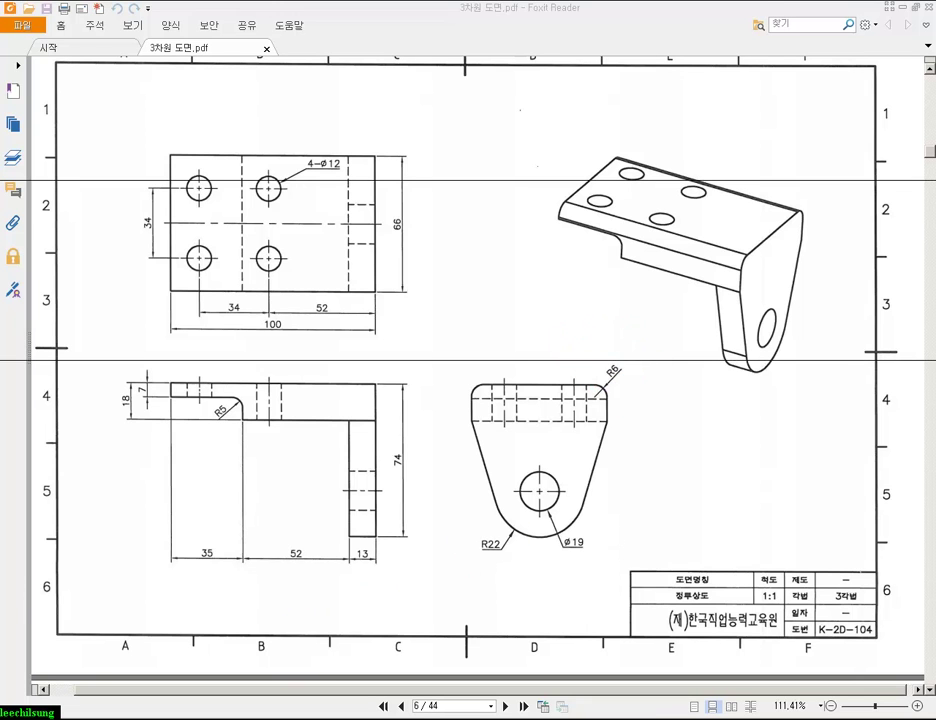
key(alt+Tab)
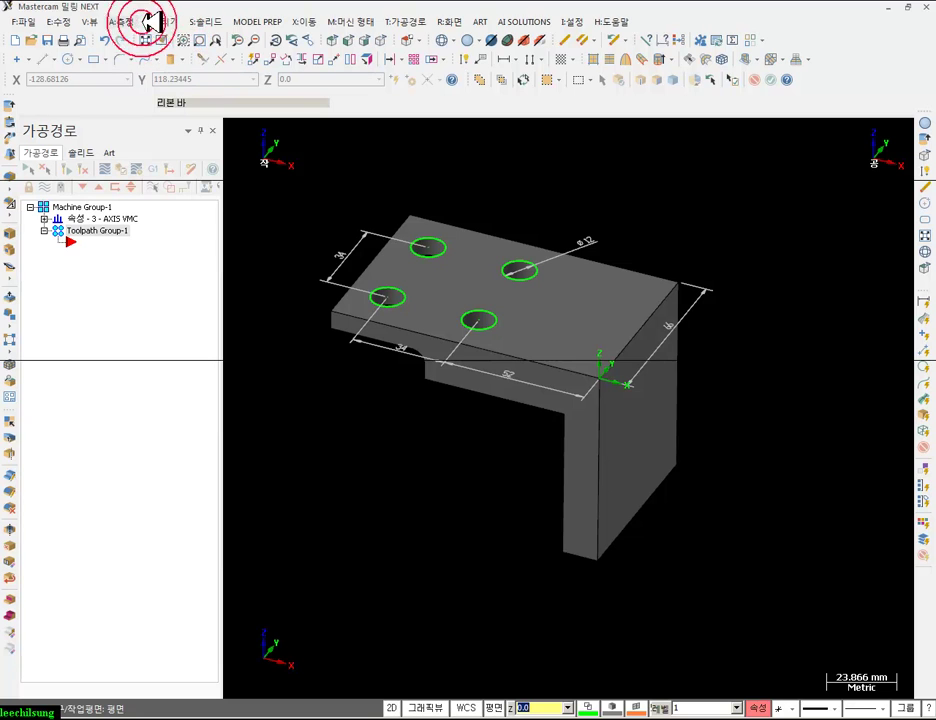
click(208, 22)
mouse_move(300, 107)
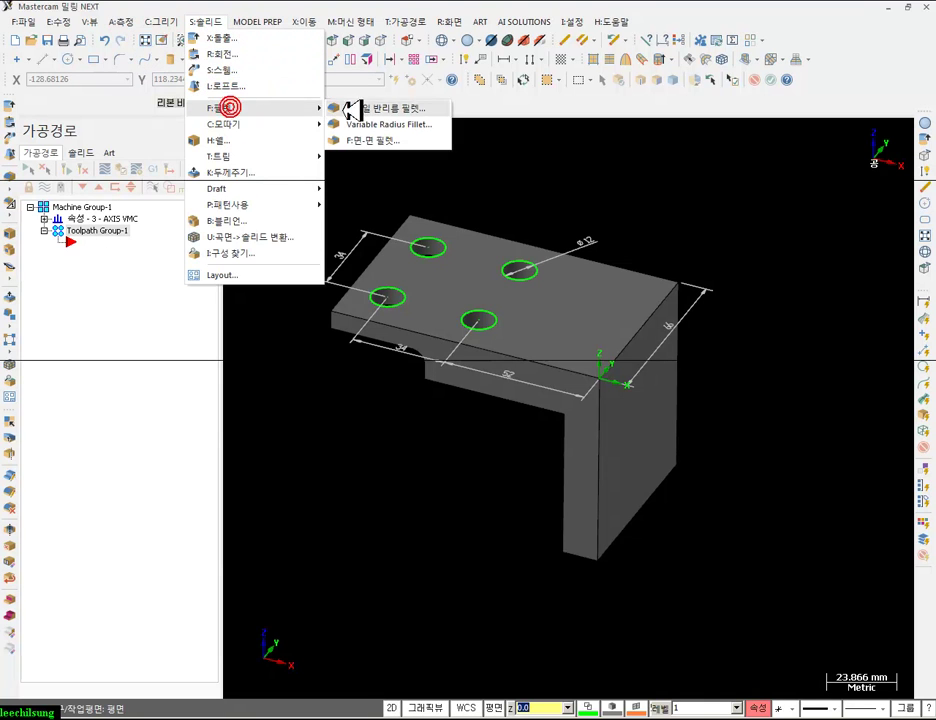
click(378, 108)
click(558, 365)
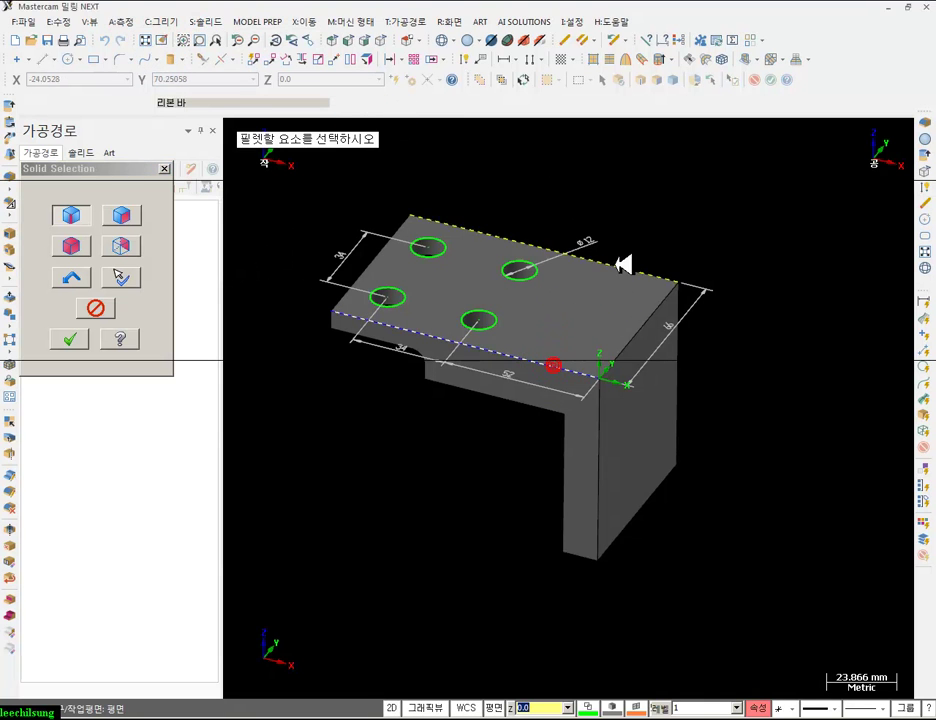
click(69, 339)
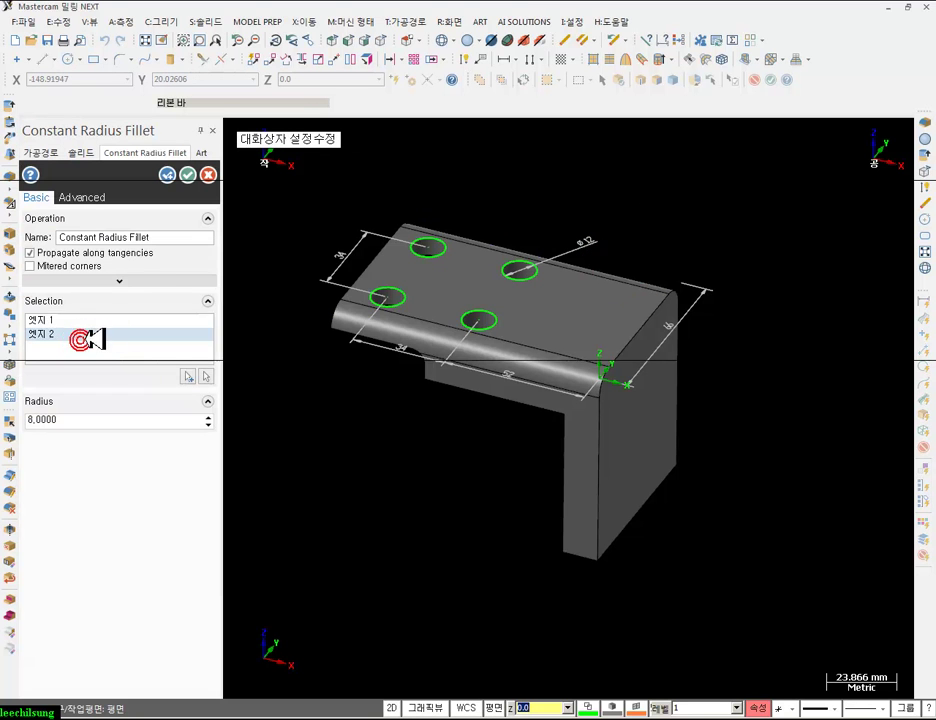
double_click(115, 417)
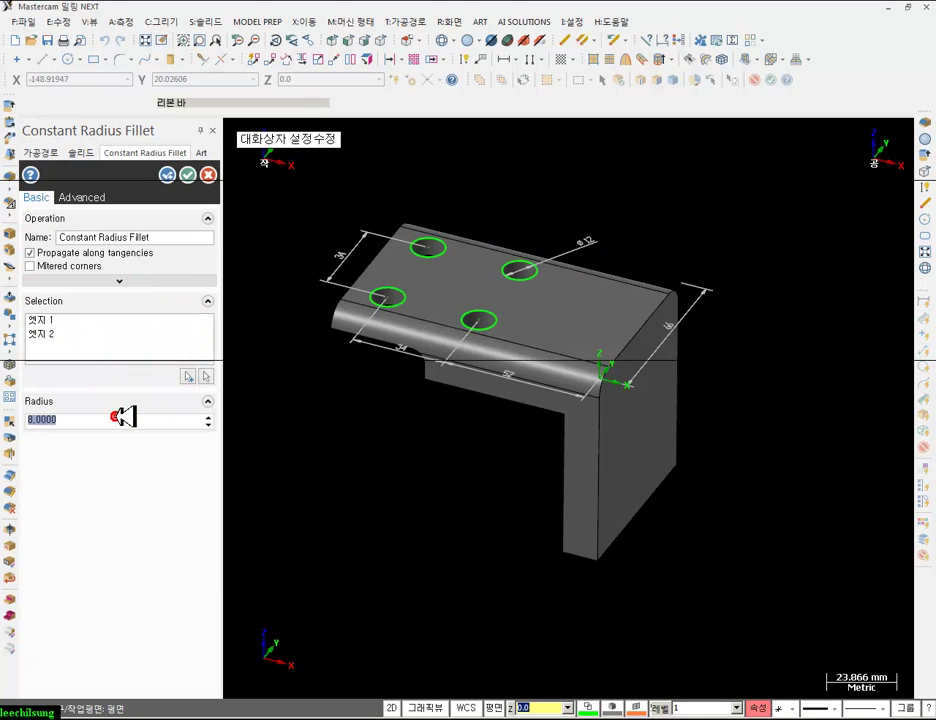
key(Return)
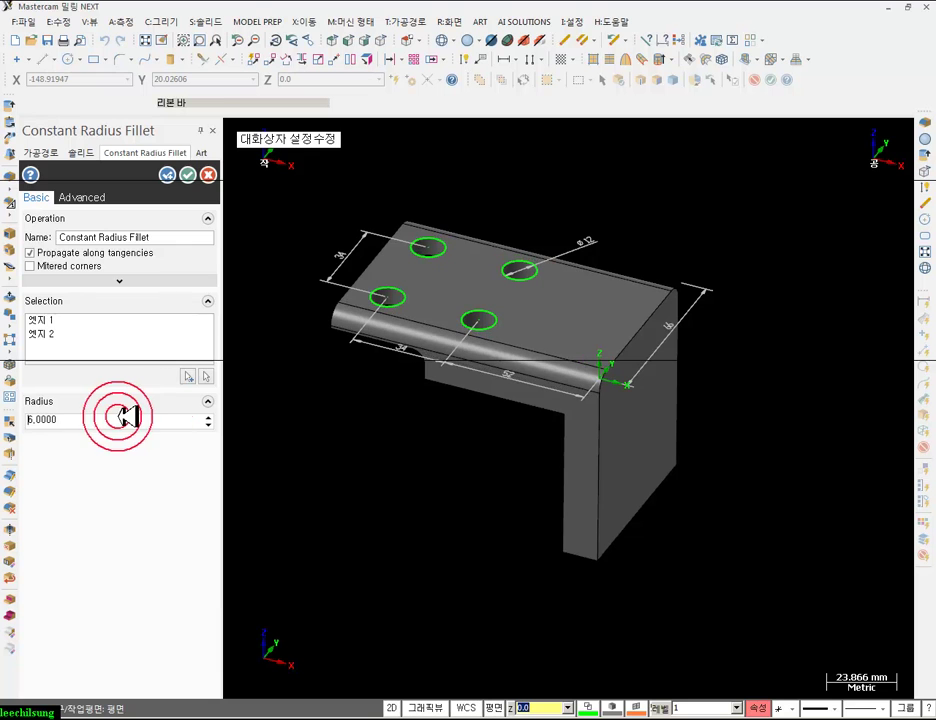
click(188, 174)
- Blank the four hole circles and all the dimensions so only the solid bracket is displayed
scroll(528, 317, up, 3)
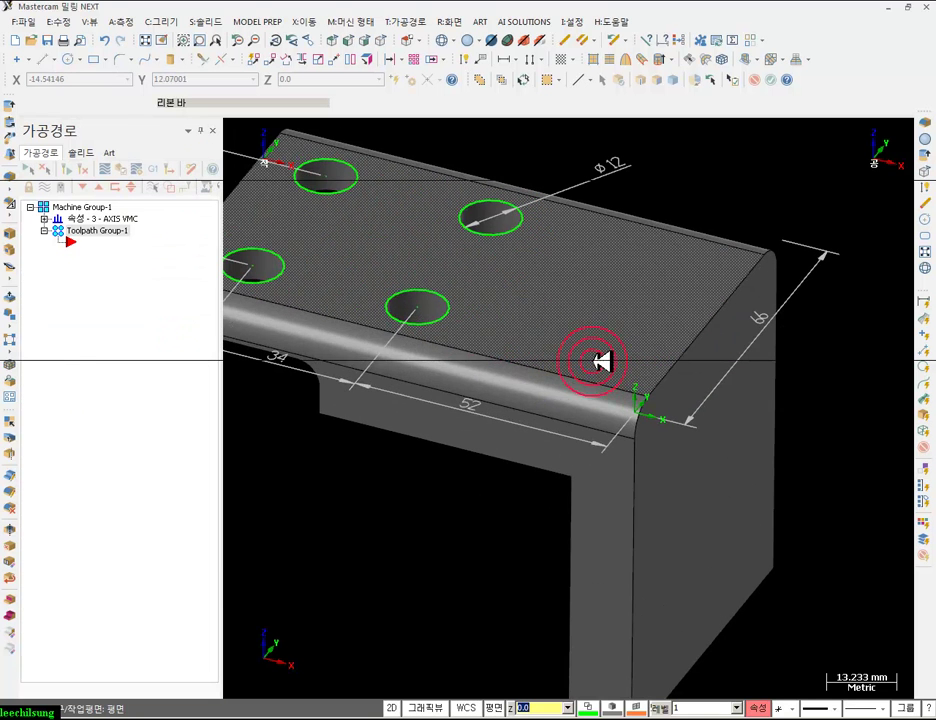
scroll(640, 262, down, 2)
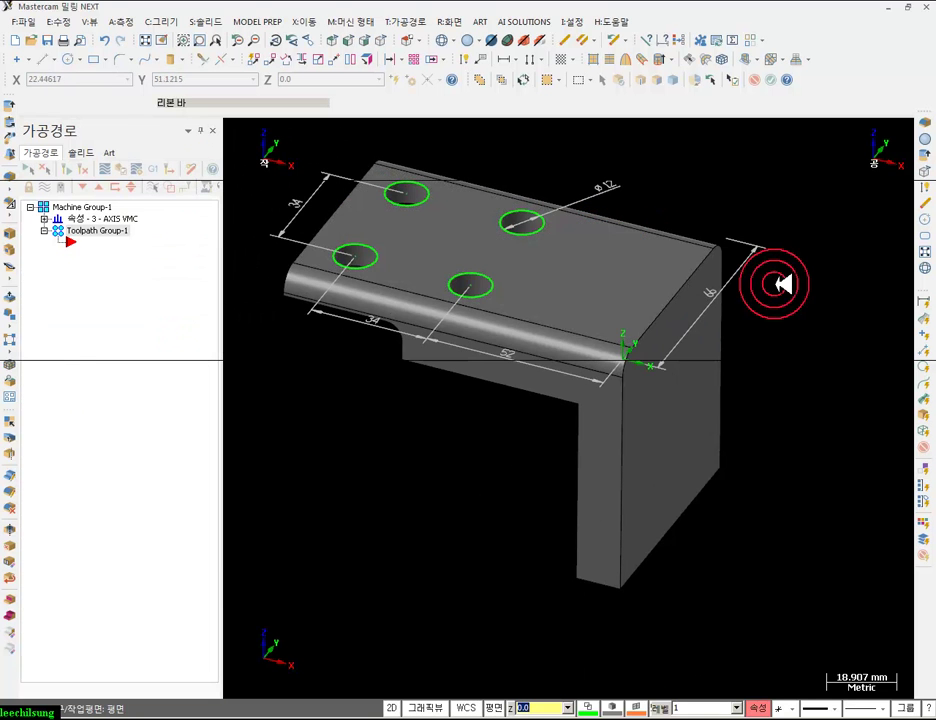
scroll(742, 246, down, 2)
click(678, 447)
click(523, 81)
click(453, 21)
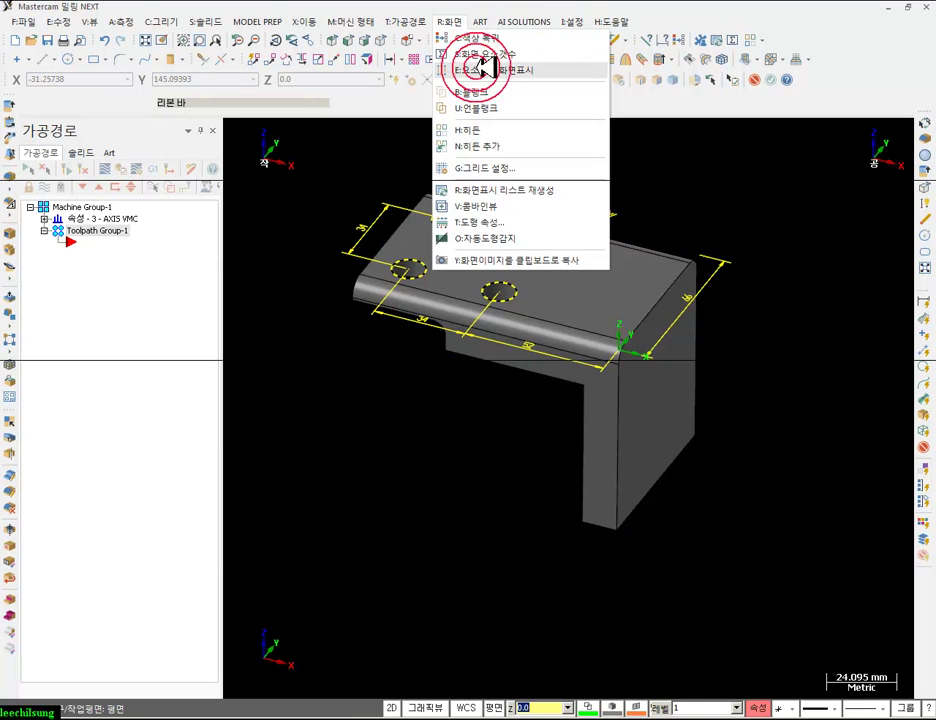
click(476, 93)
scroll(682, 297, up, 1)
scroll(690, 310, down, 2)
scroll(694, 329, up, 2)
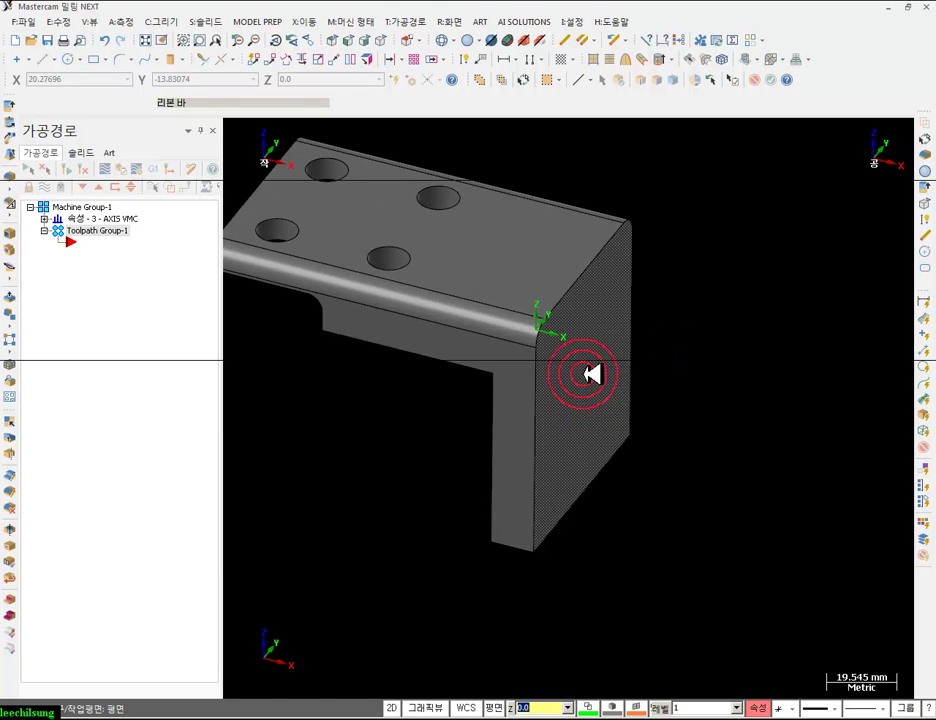
- Set the right construction plane with its depth at the vertical leg's outer lower corner, and show the right view in wireframe
click(286, 712)
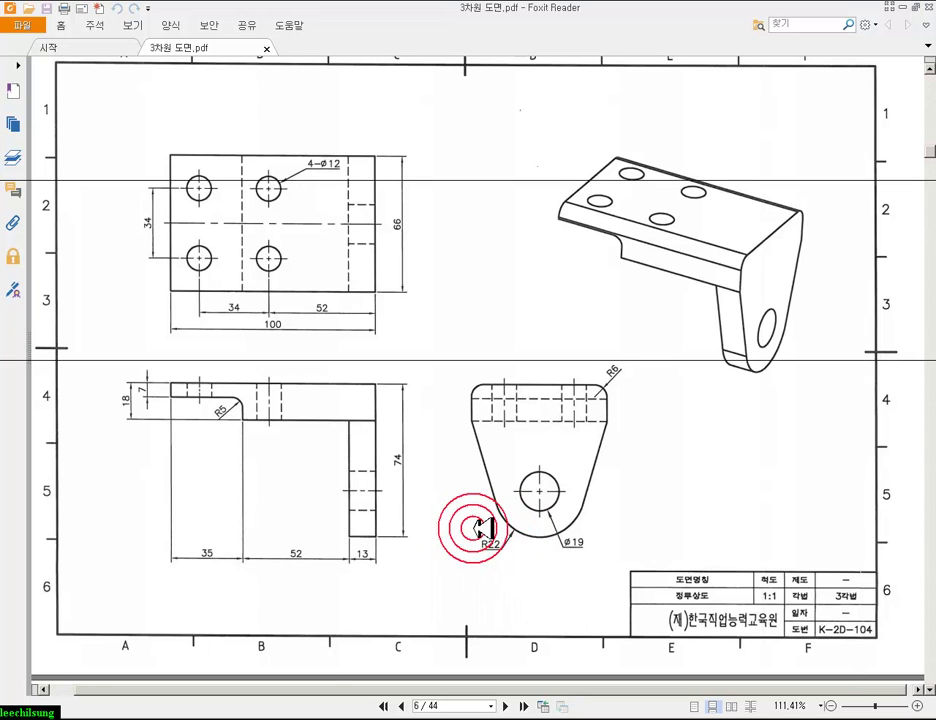
key(alt+Tab)
scroll(505, 354, down, 2)
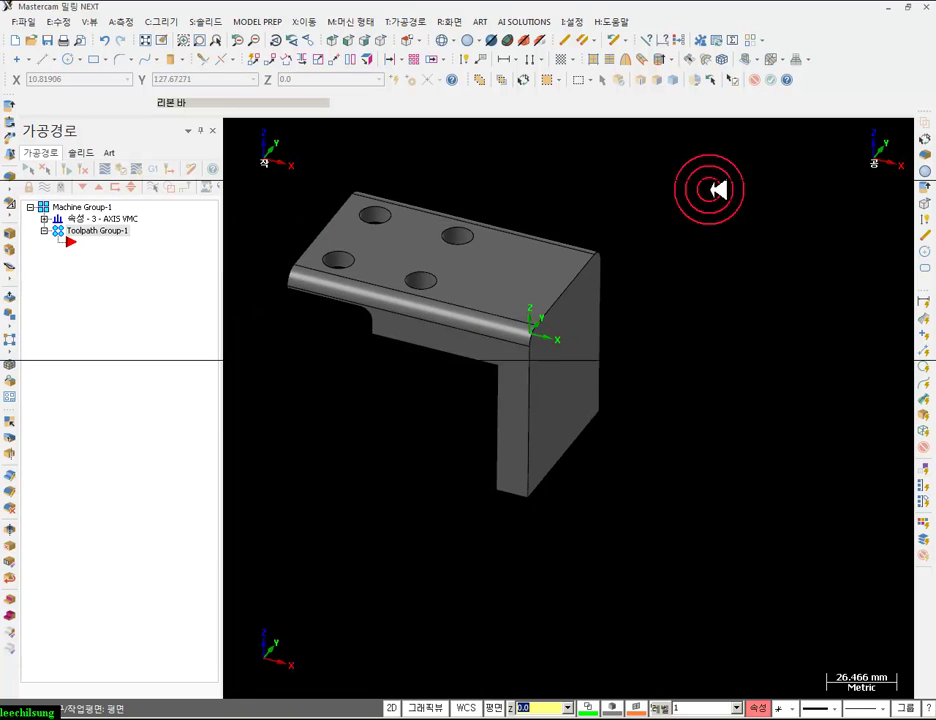
click(428, 40)
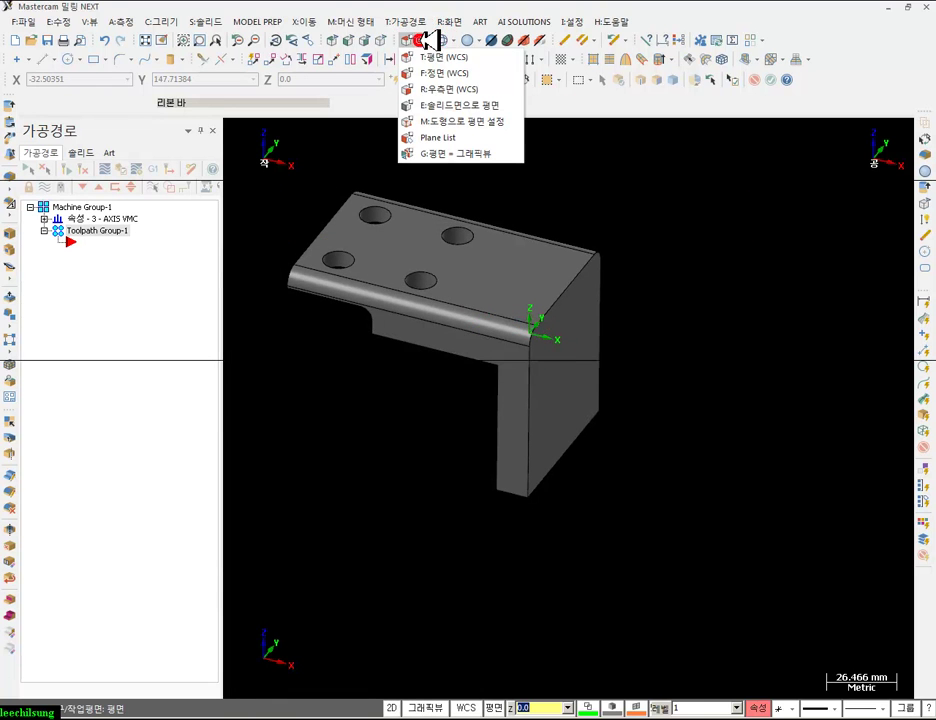
click(436, 82)
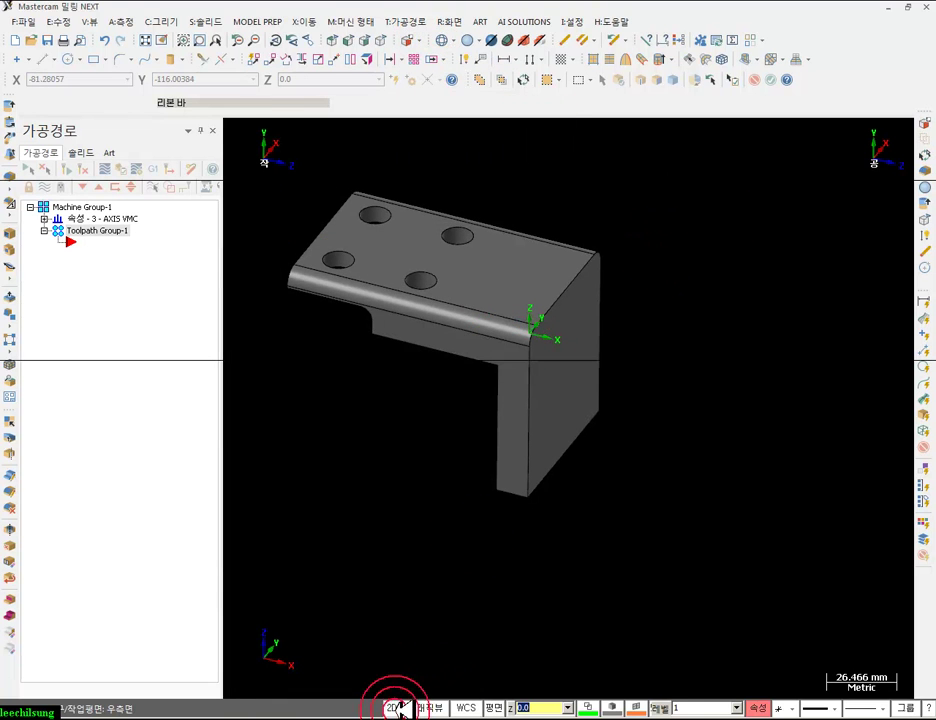
click(512, 706)
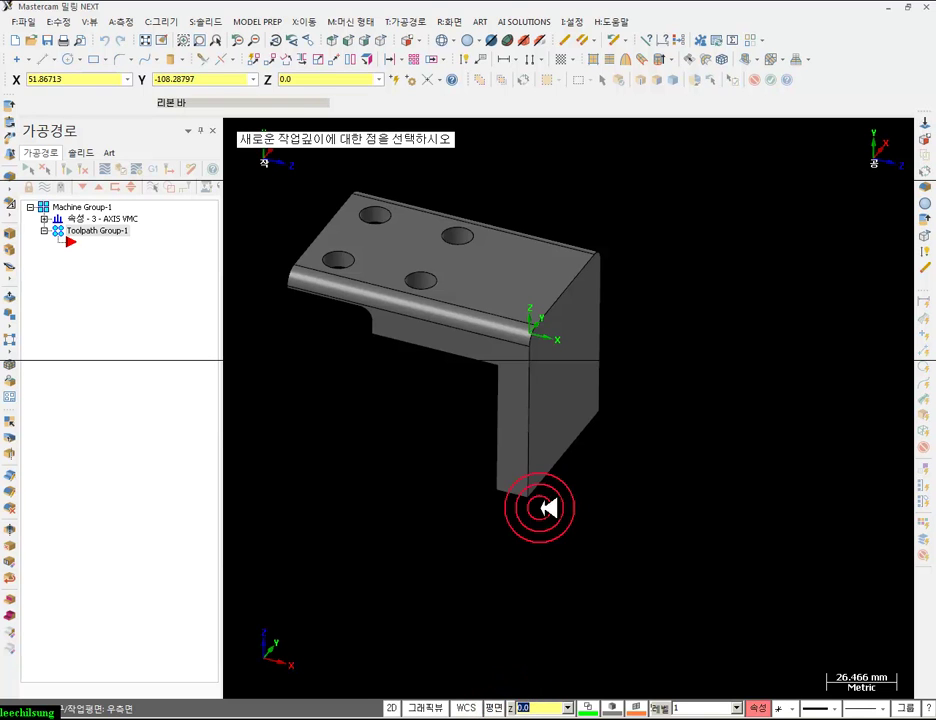
click(529, 496)
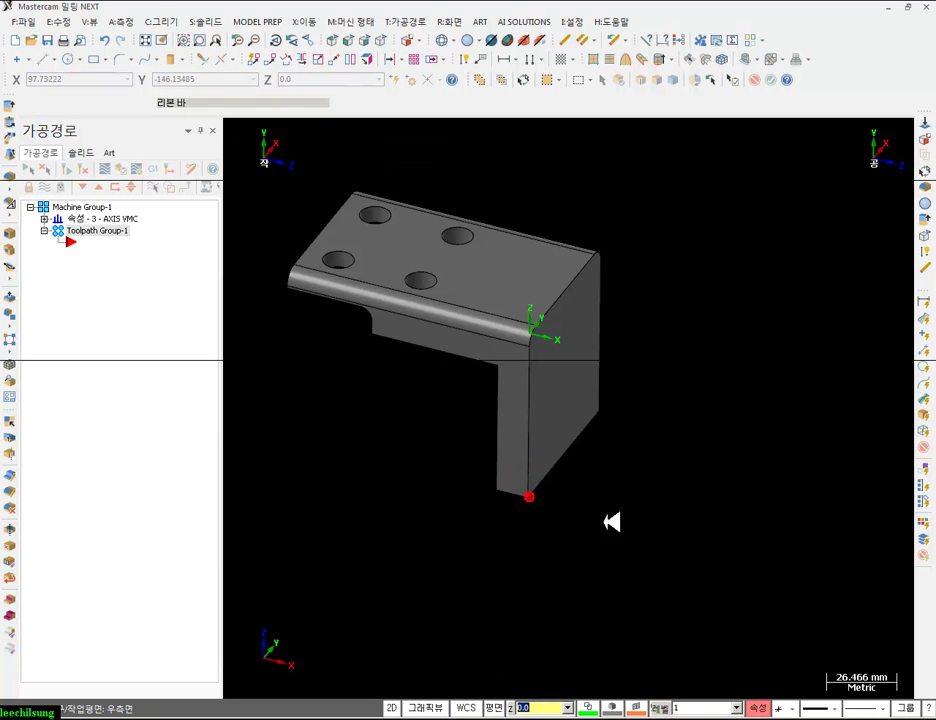
click(364, 40)
click(446, 40)
scroll(539, 338, down, 2)
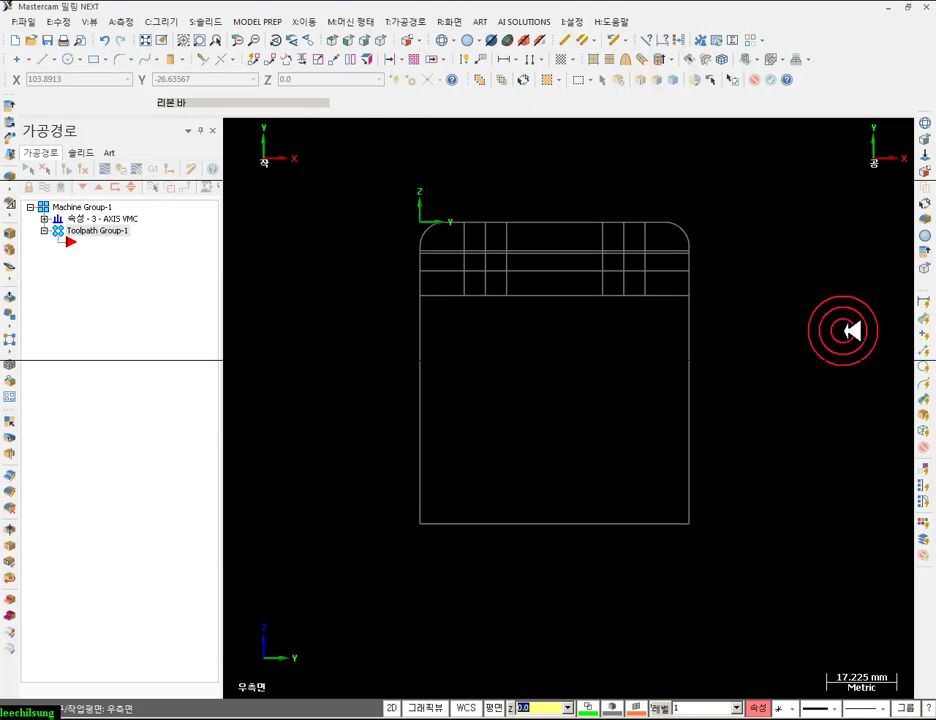
- Draw a 22 mm radius arc tangent to the leg's bottom edge at its midpoint, keeping the left half above the edge
click(163, 21)
mouse_move(172, 69)
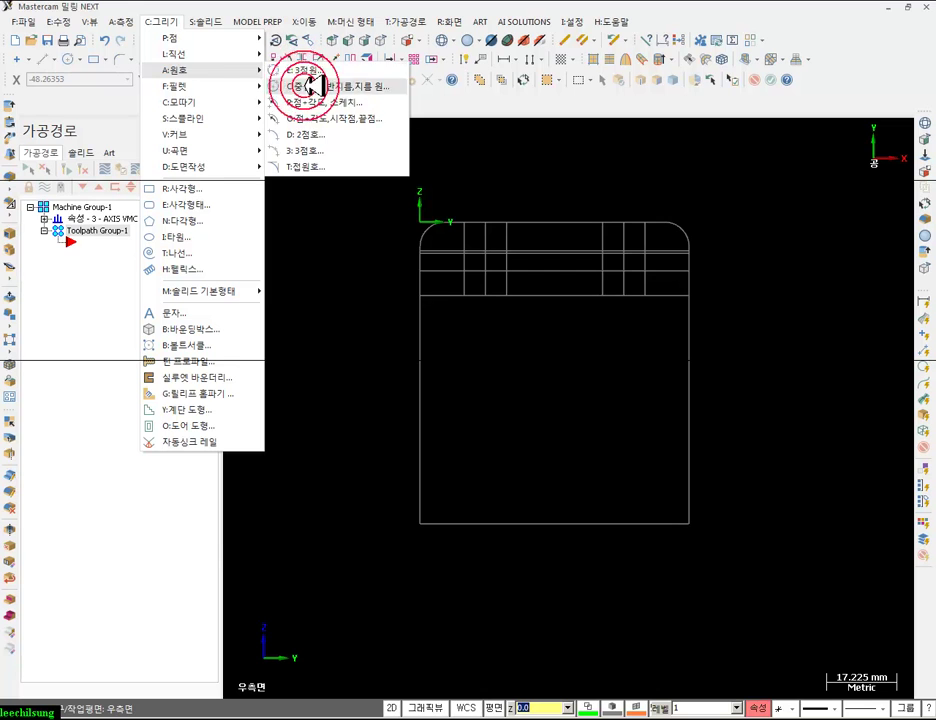
click(314, 165)
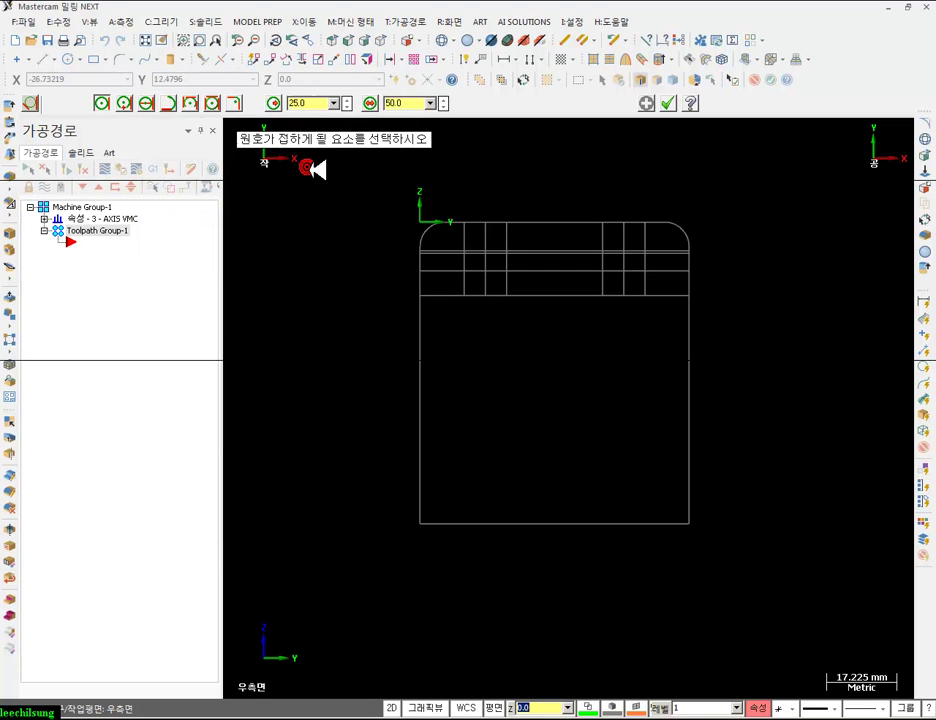
click(297, 103)
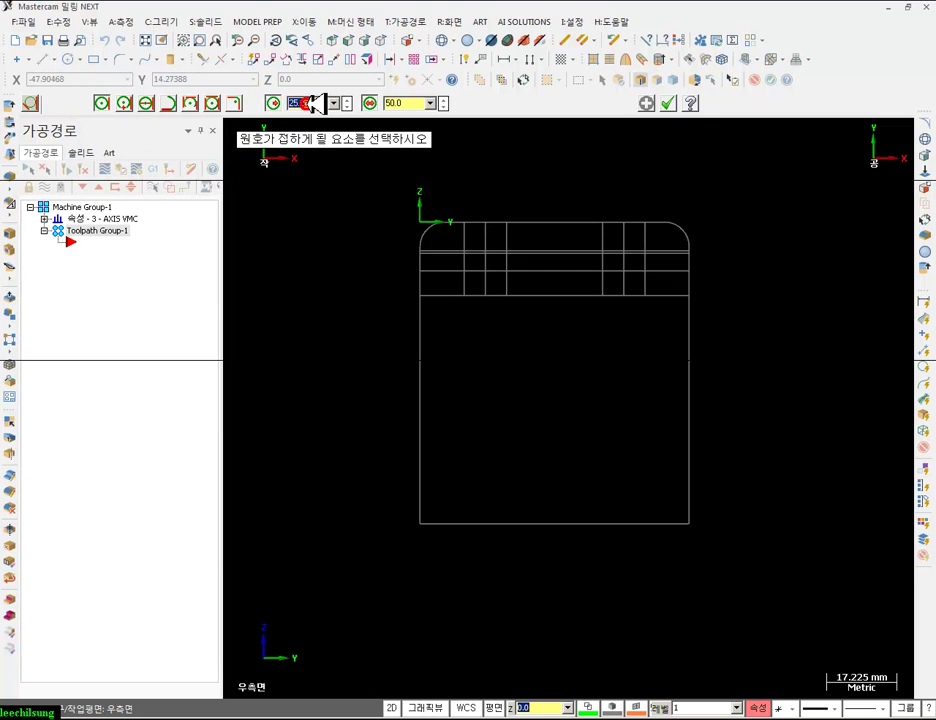
click(323, 681)
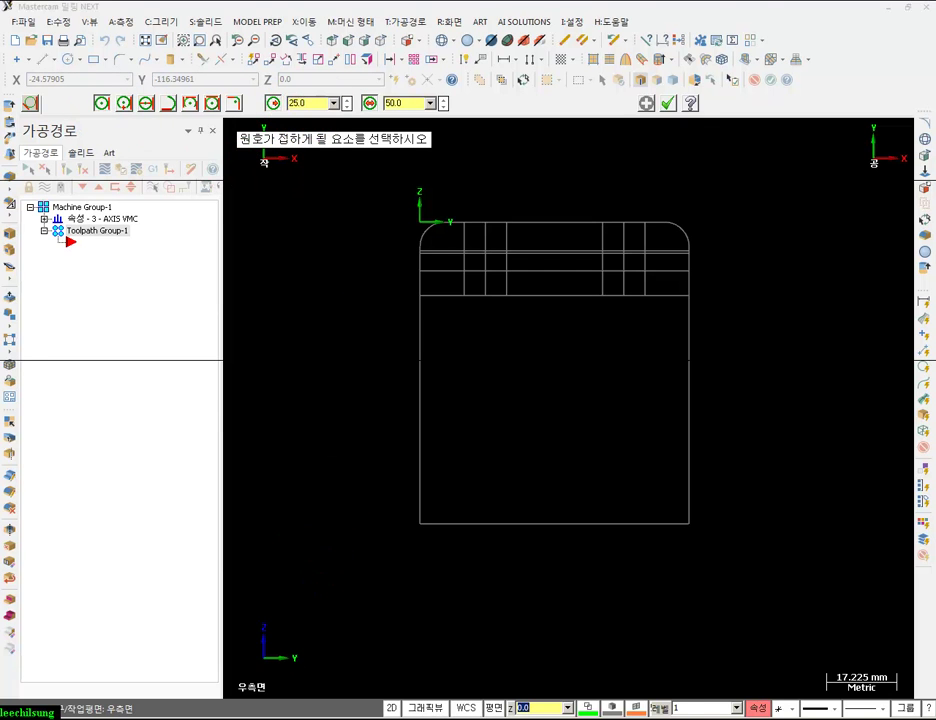
click(290, 716)
click(290, 716)
click(303, 104)
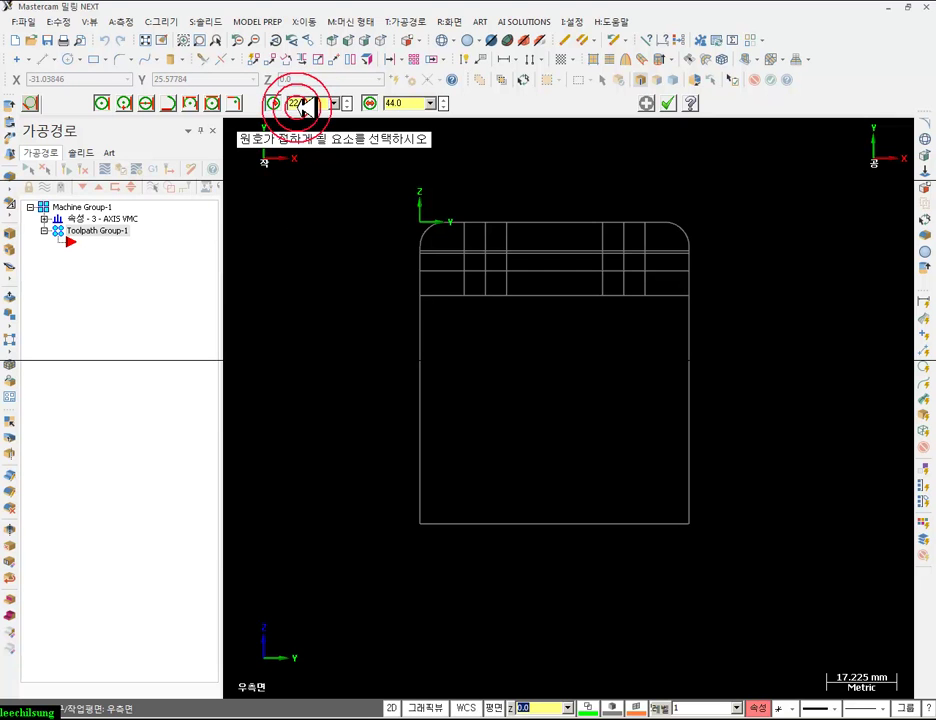
text(22)
key(Return)
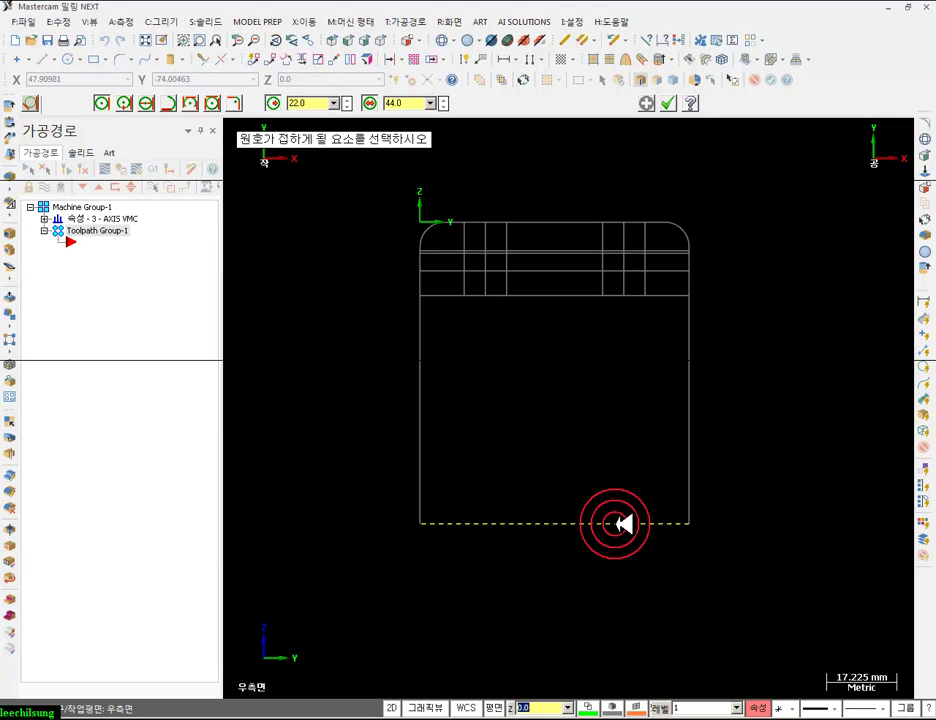
click(625, 523)
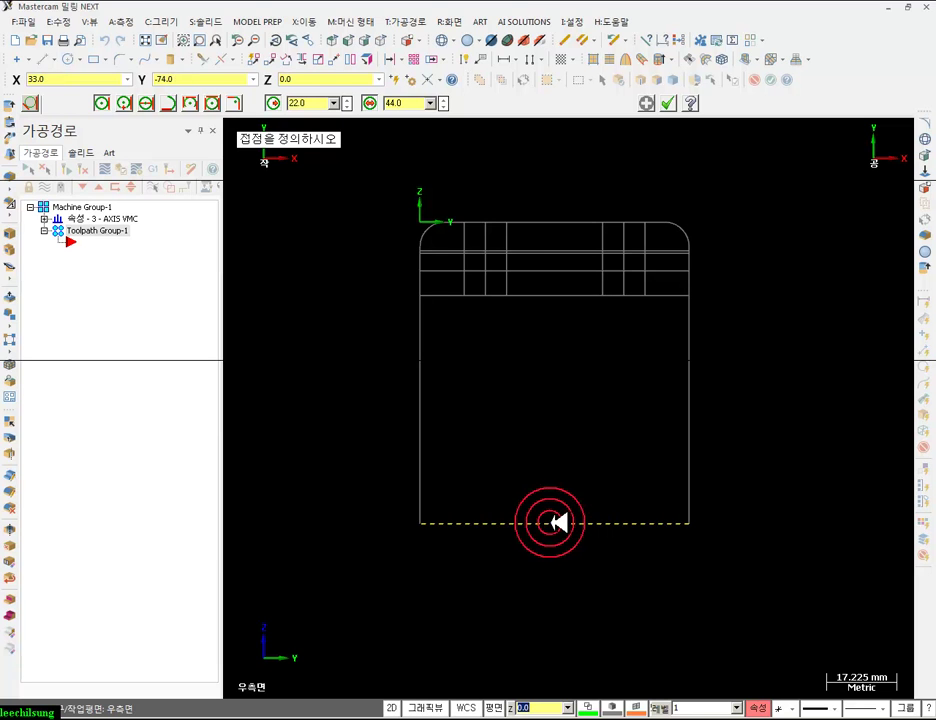
click(554, 522)
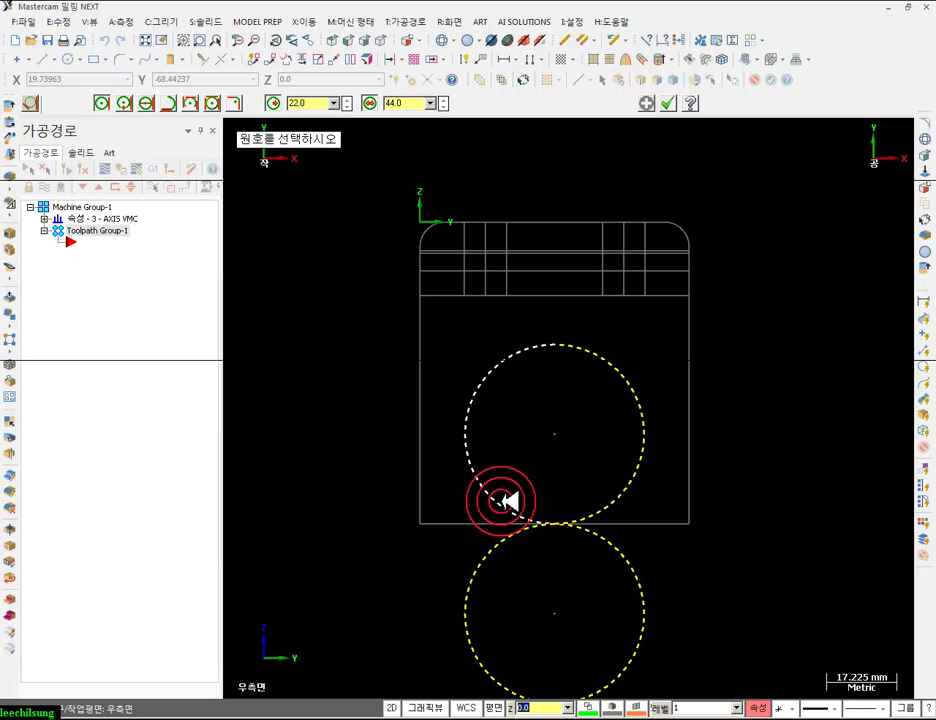
click(506, 501)
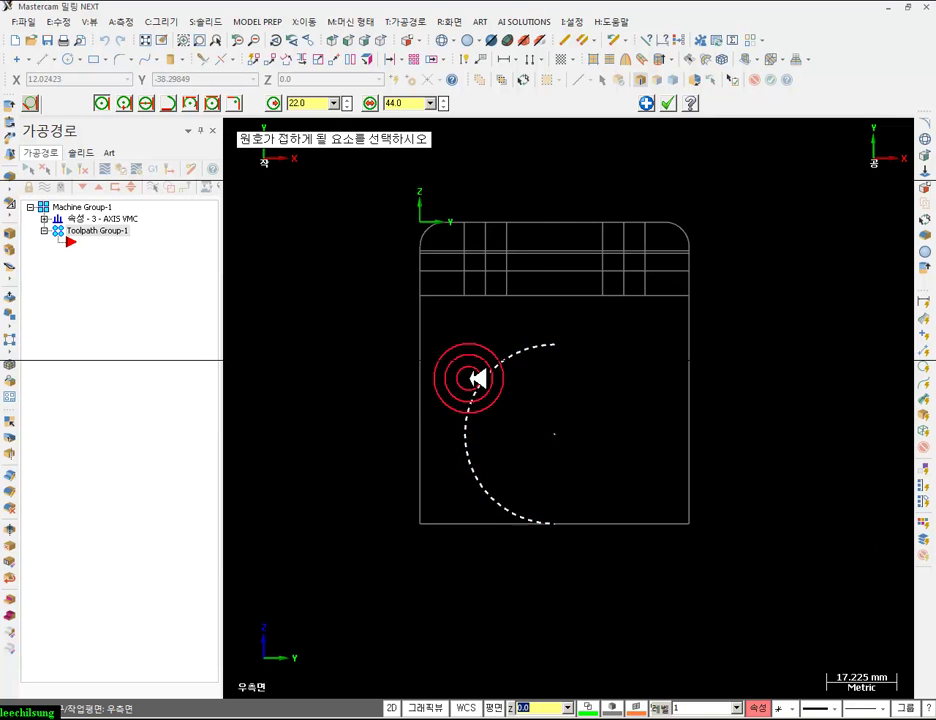
click(668, 103)
- Extend the arc's lower end counterclockwise around to the upper right with the trim-to-point option
click(501, 495)
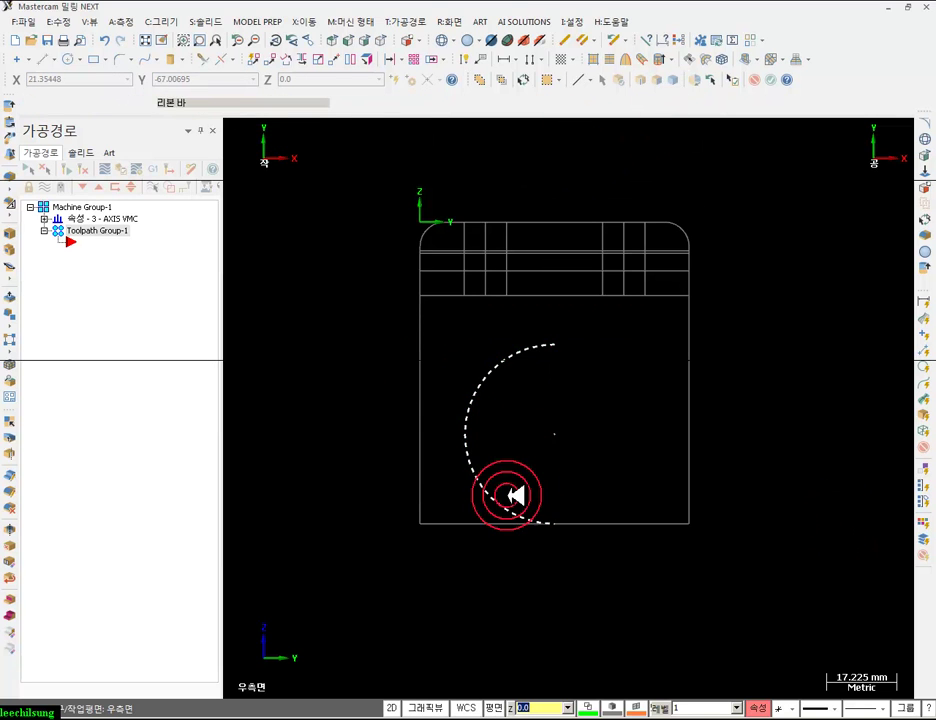
click(207, 60)
click(133, 102)
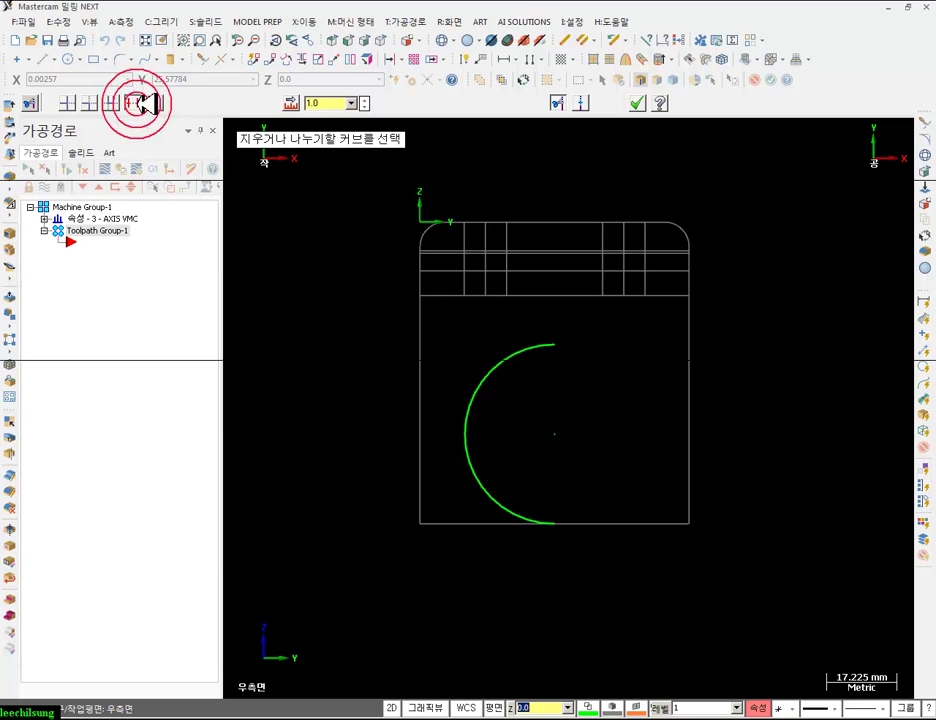
click(525, 518)
click(620, 405)
click(637, 103)
scroll(617, 406, up, 1)
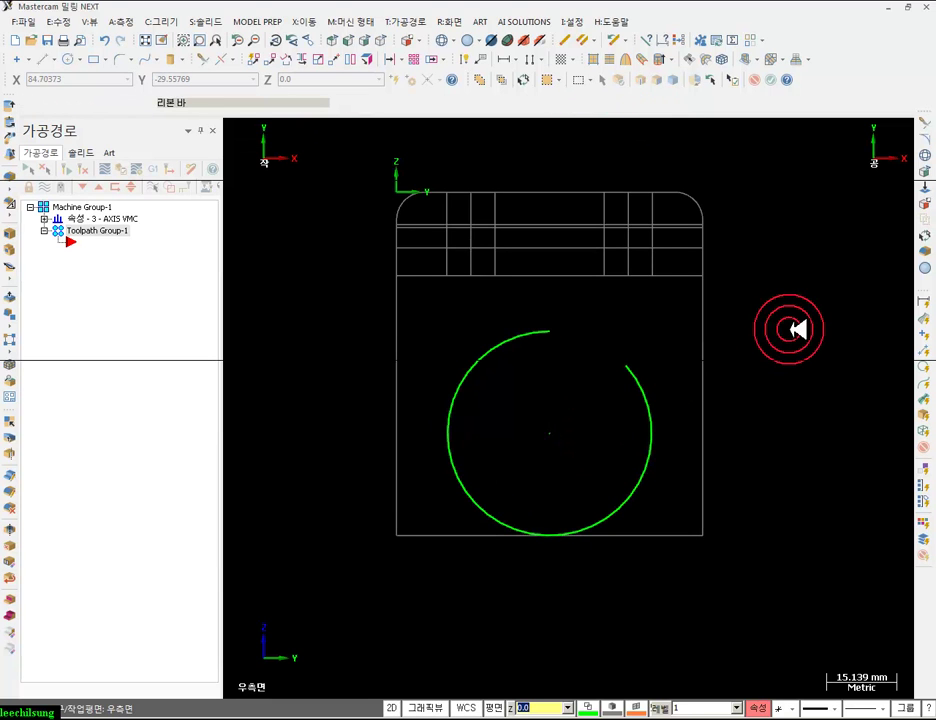
- Dimension the arc's radius, placing the label outside the leg's lower left corner
click(404, 630)
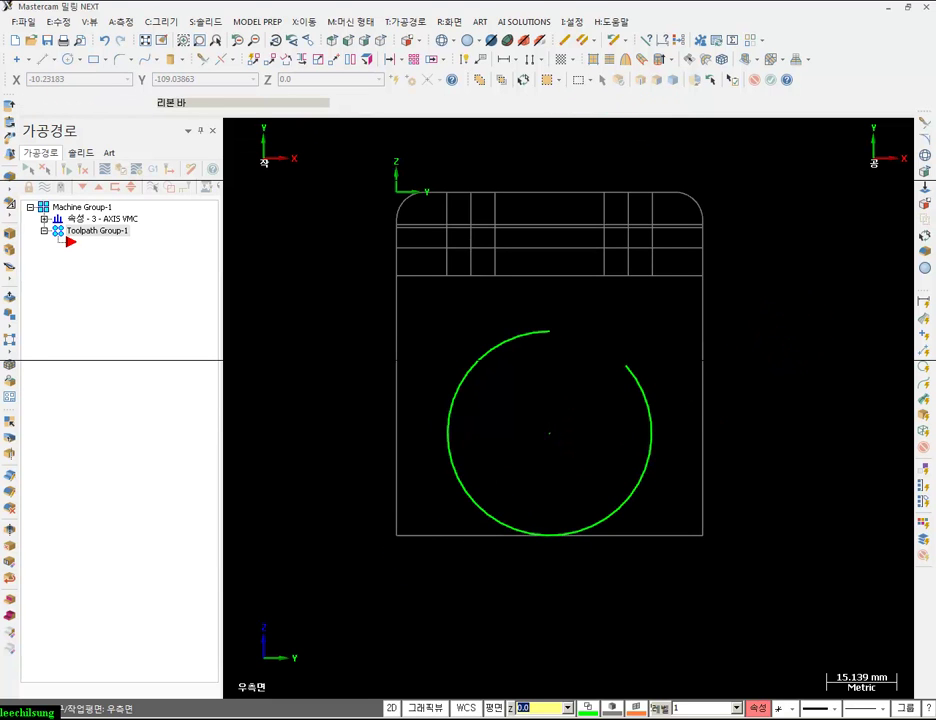
click(277, 716)
click(290, 712)
click(459, 58)
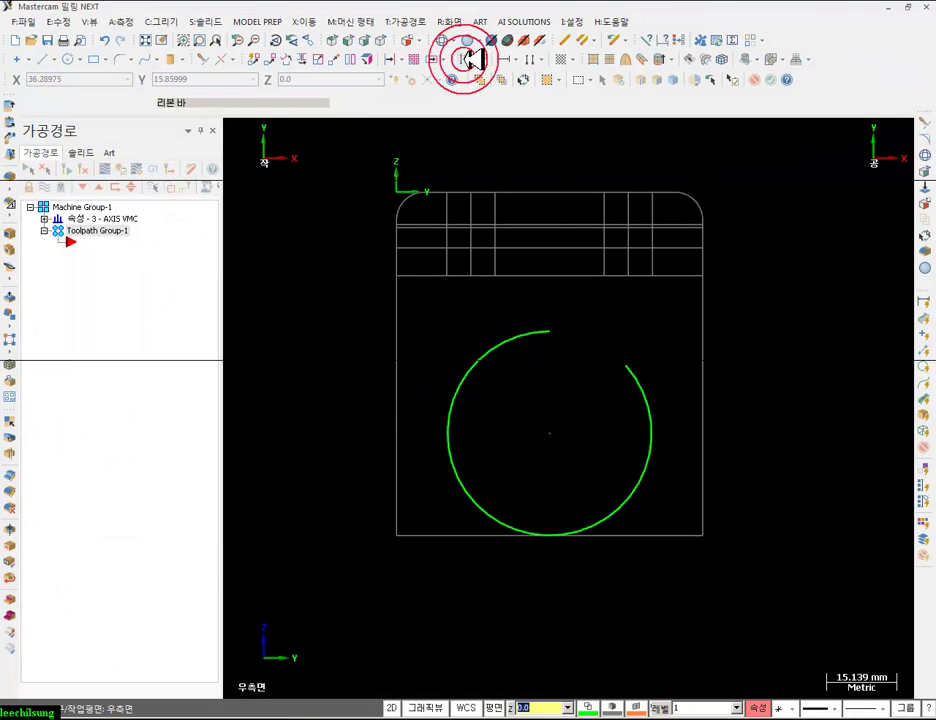
click(467, 475)
click(310, 564)
click(698, 403)
scroll(819, 545, up, 2)
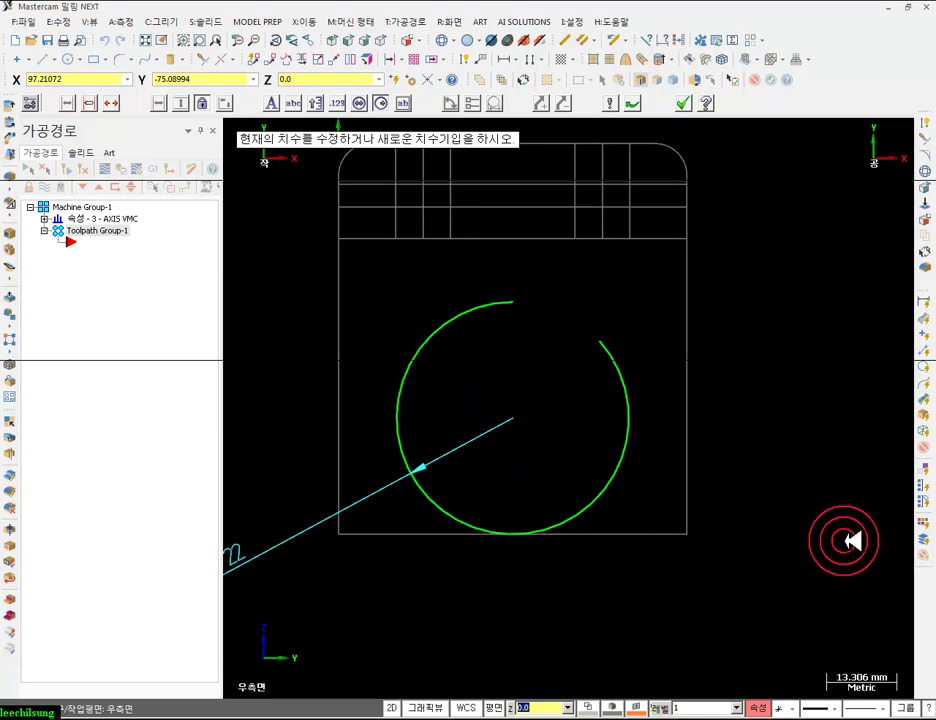
scroll(889, 549, down, 1)
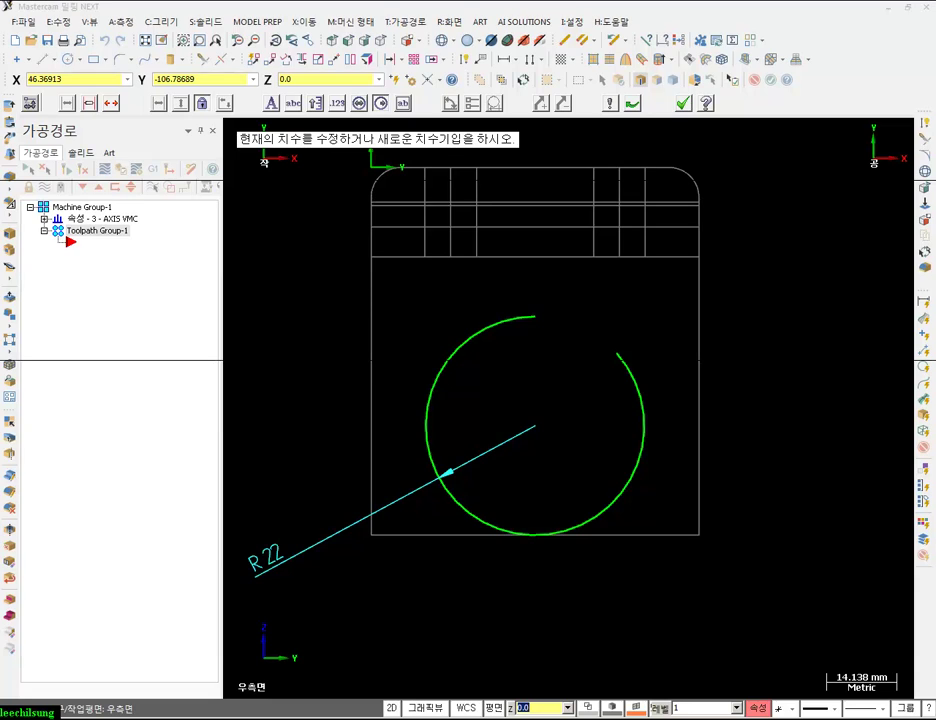
- Check the PDF drawing in Foxit Reader for where the leg's tapered sides start, and return to Mastercam
click(291, 714)
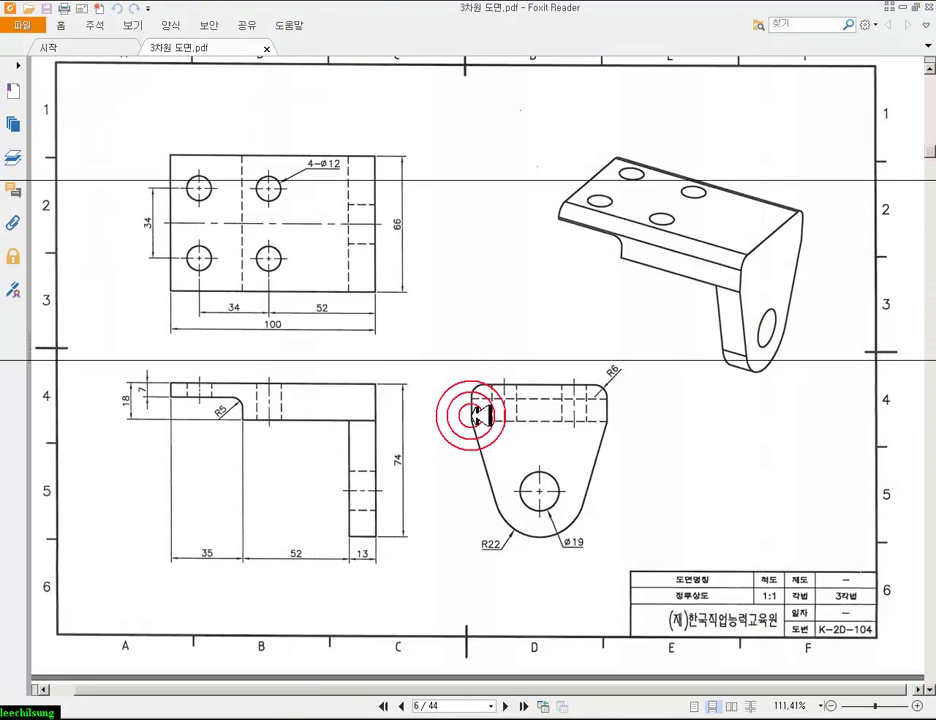
drag(378, 418, 385, 418)
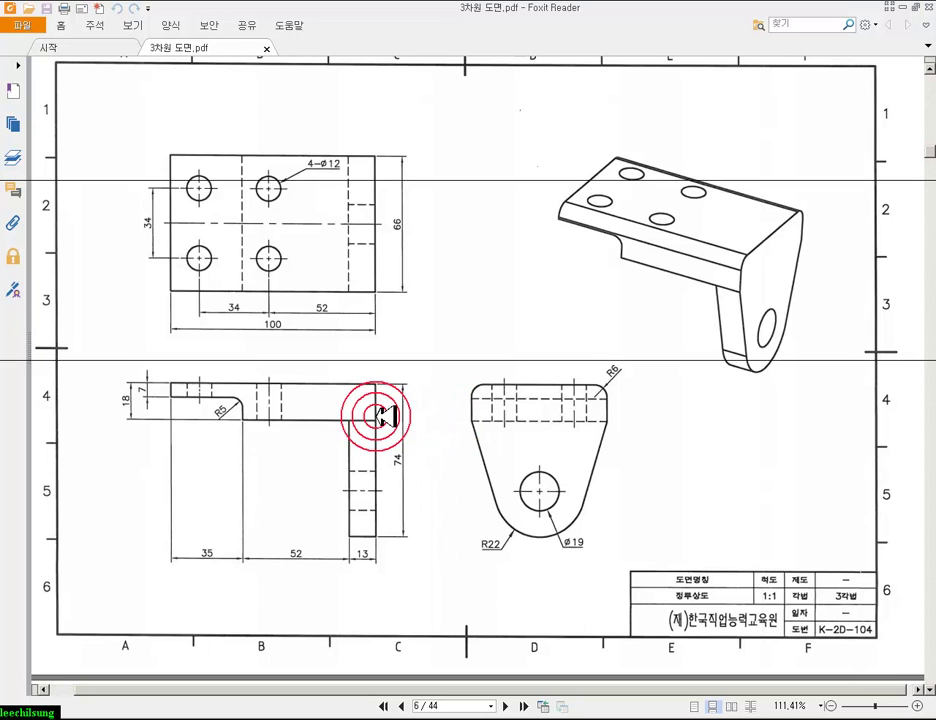
click(386, 706)
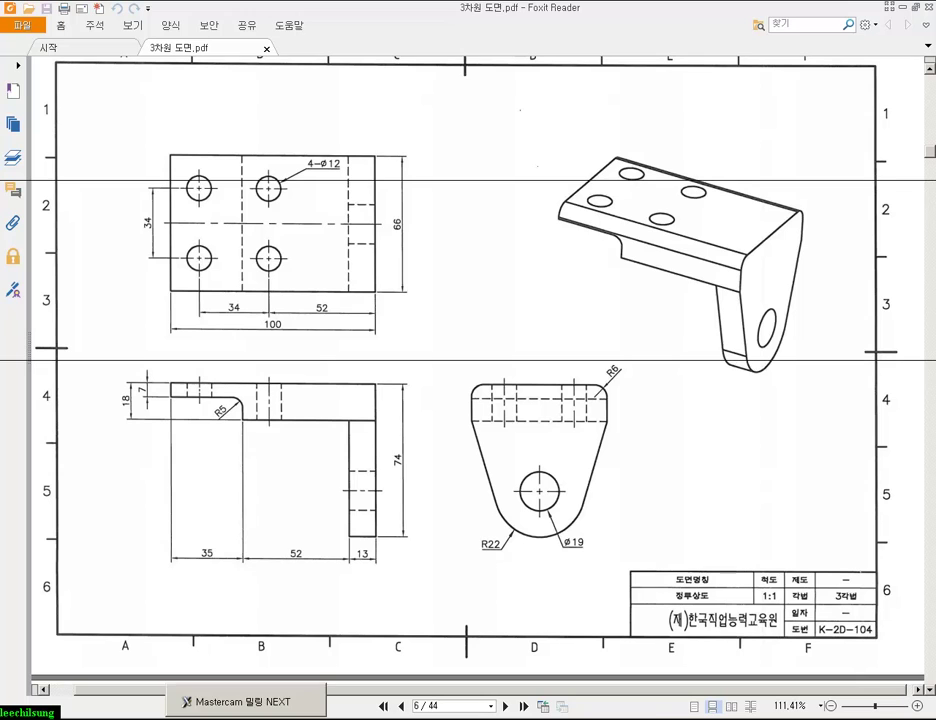
click(250, 703)
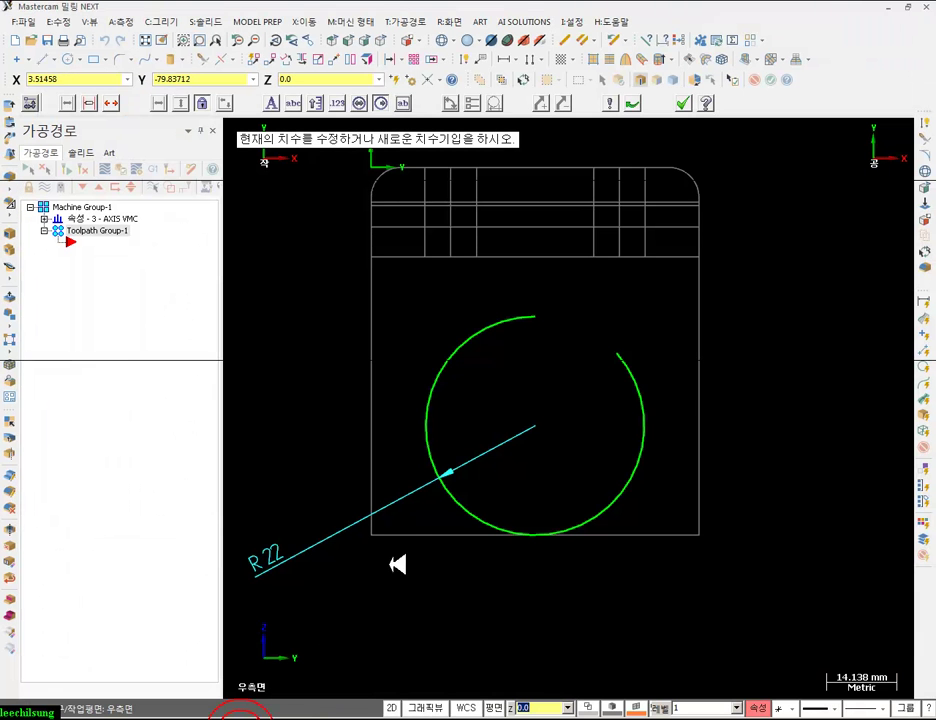
- Accept the R22 radius dimension of the open arc on the bracket's end face
click(380, 40)
scroll(624, 350, down, 2)
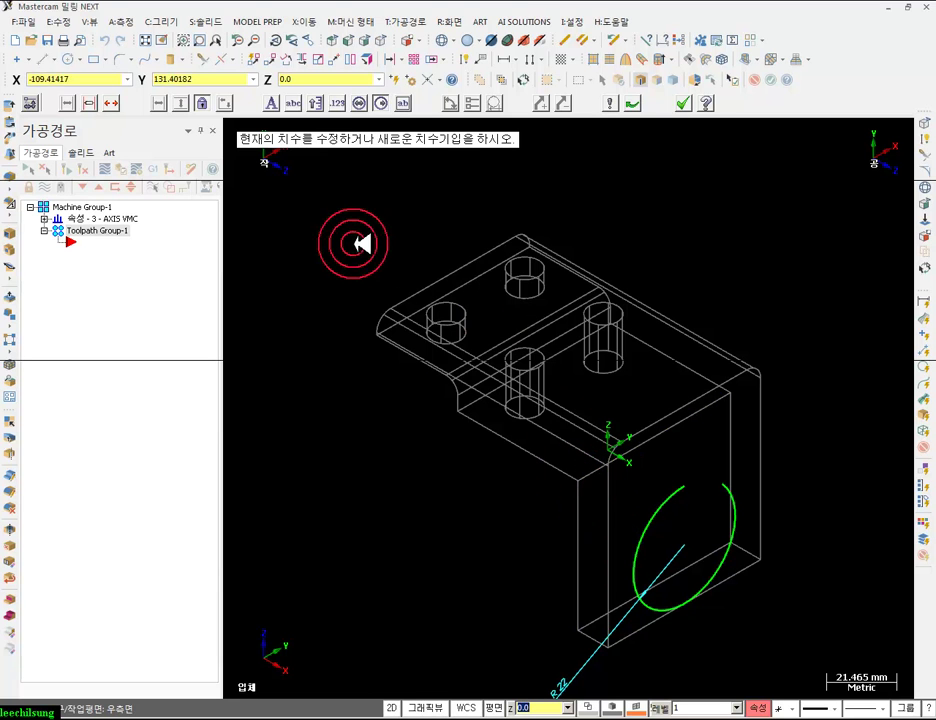
click(681, 101)
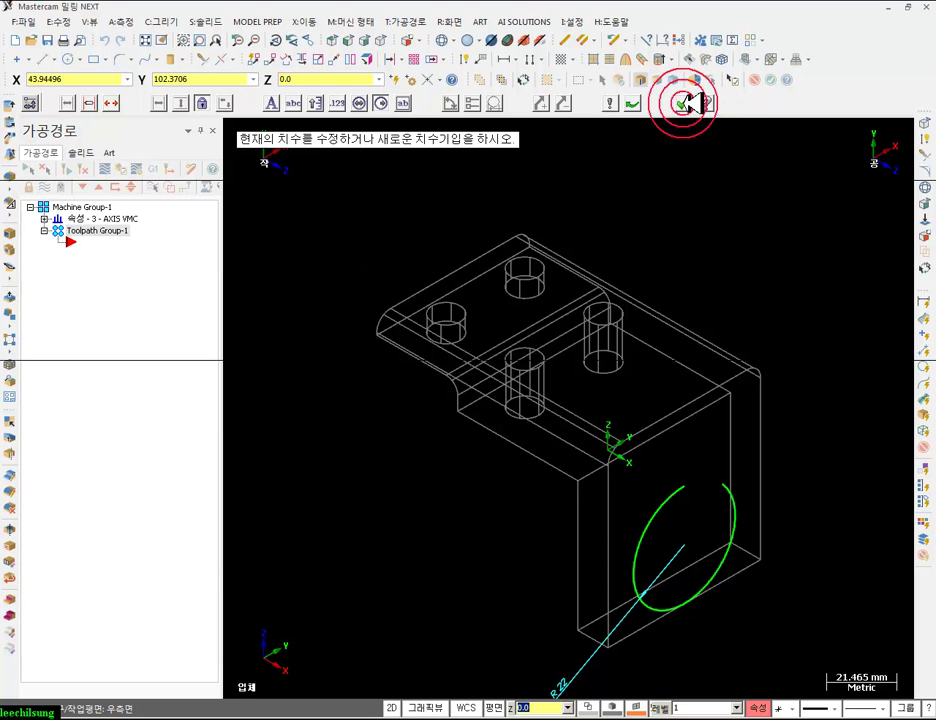
- Draw two lines tangent to the R22 arc, one to each end of the plate's lower edge on the end face
click(42, 59)
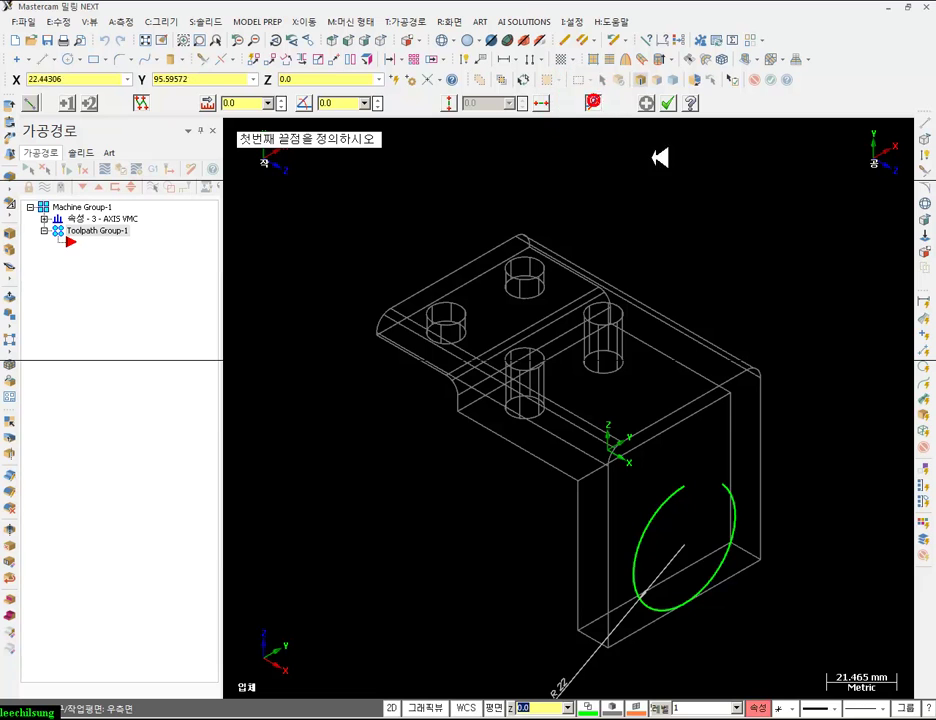
click(642, 585)
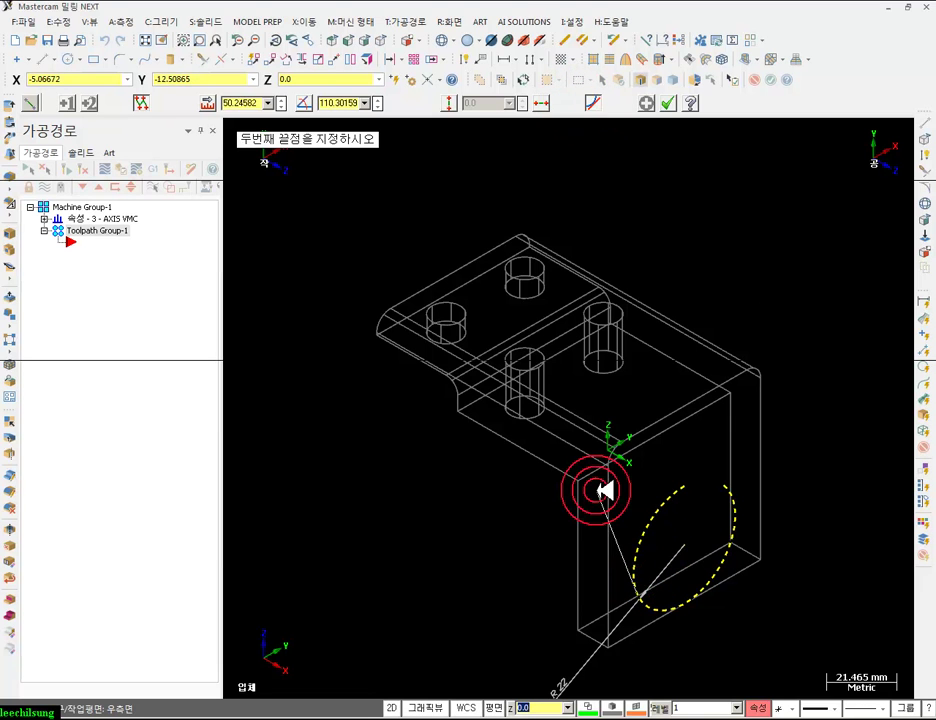
click(582, 484)
scroll(847, 500, up, 2)
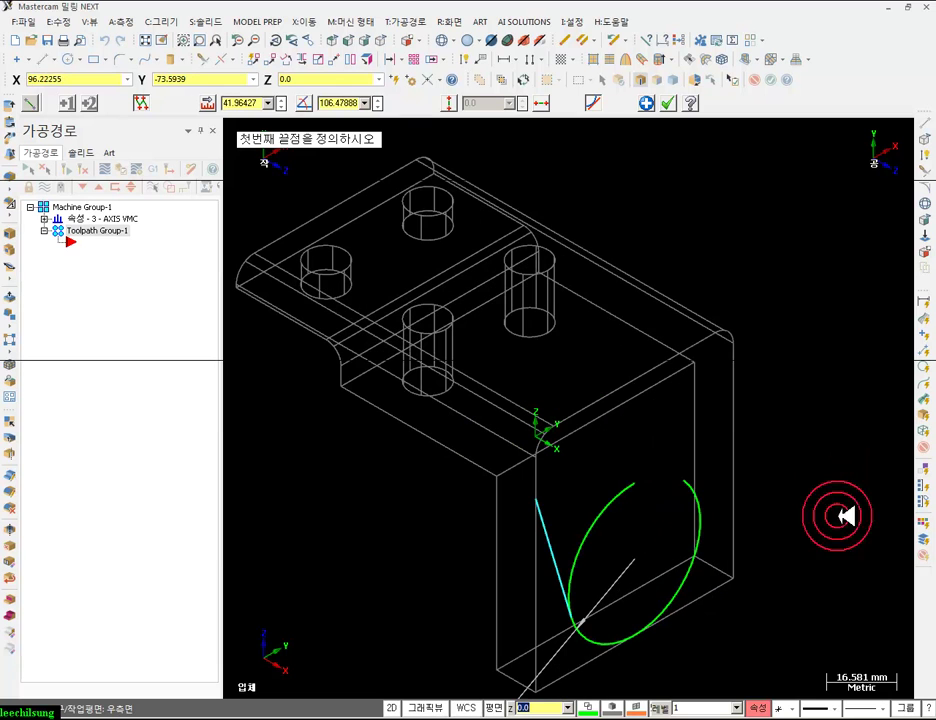
click(717, 539)
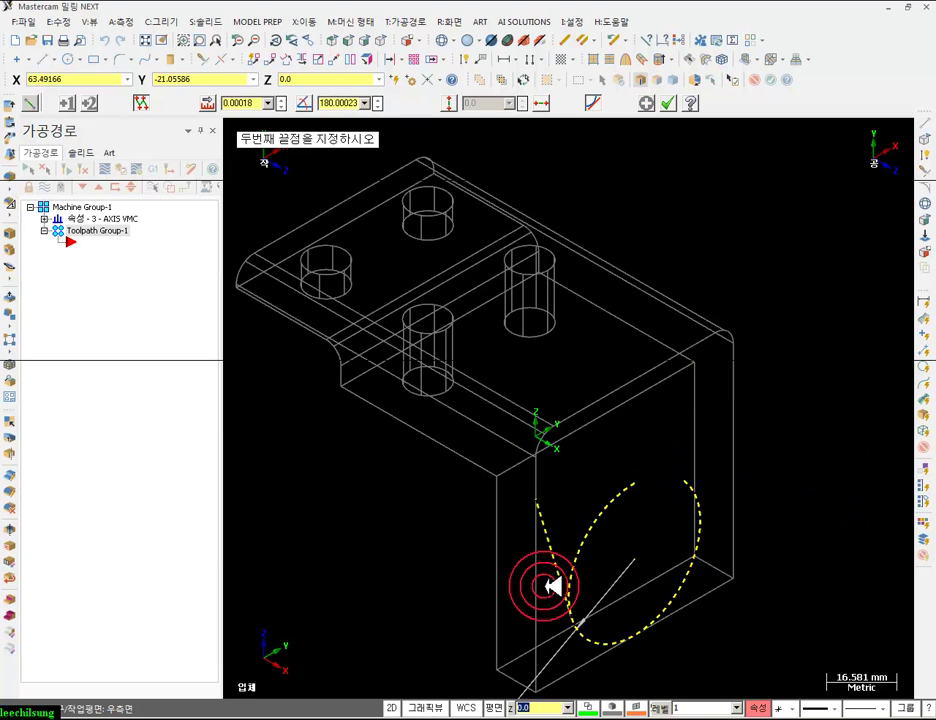
click(700, 363)
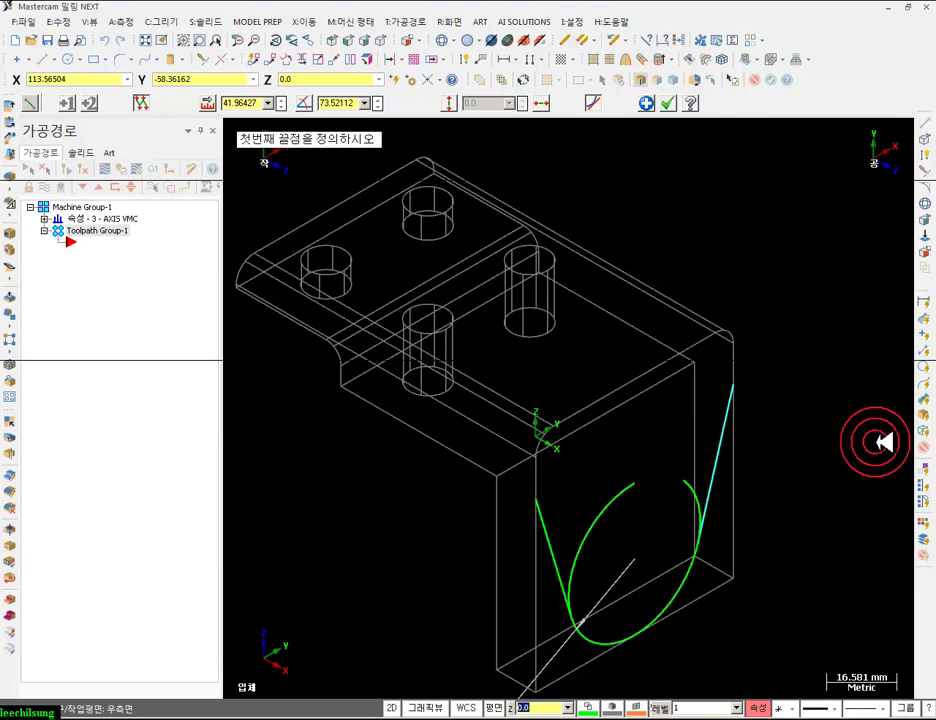
scroll(809, 585, up, 2)
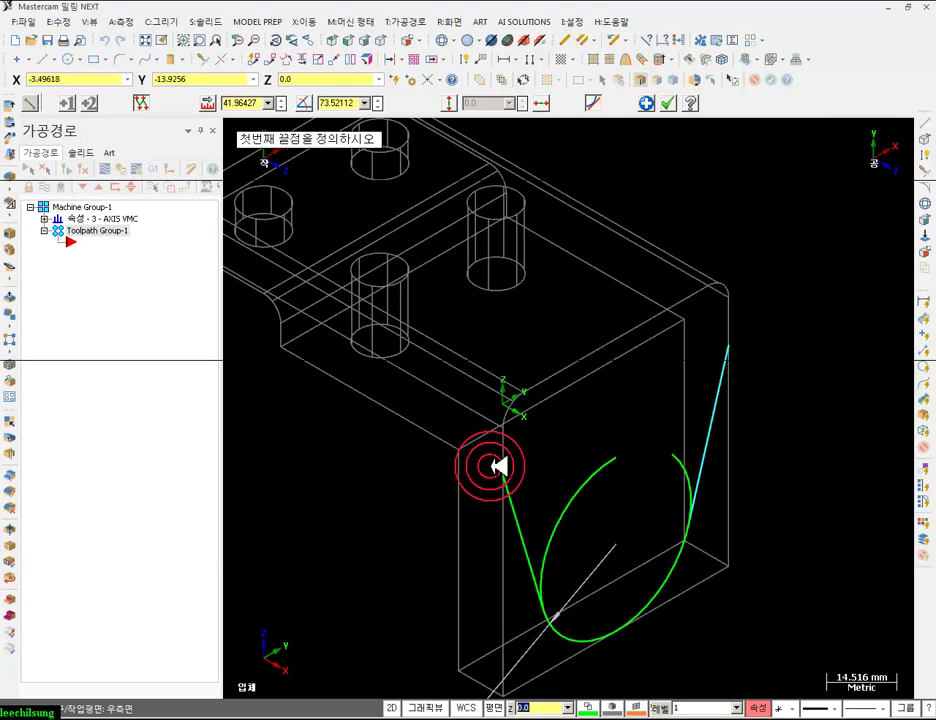
click(510, 473)
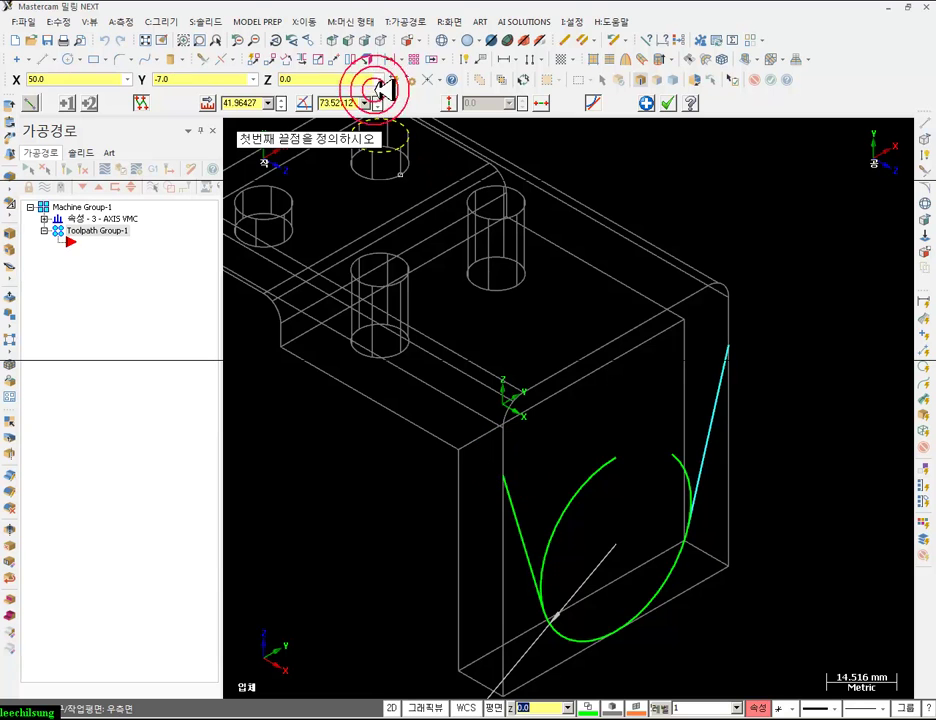
click(374, 38)
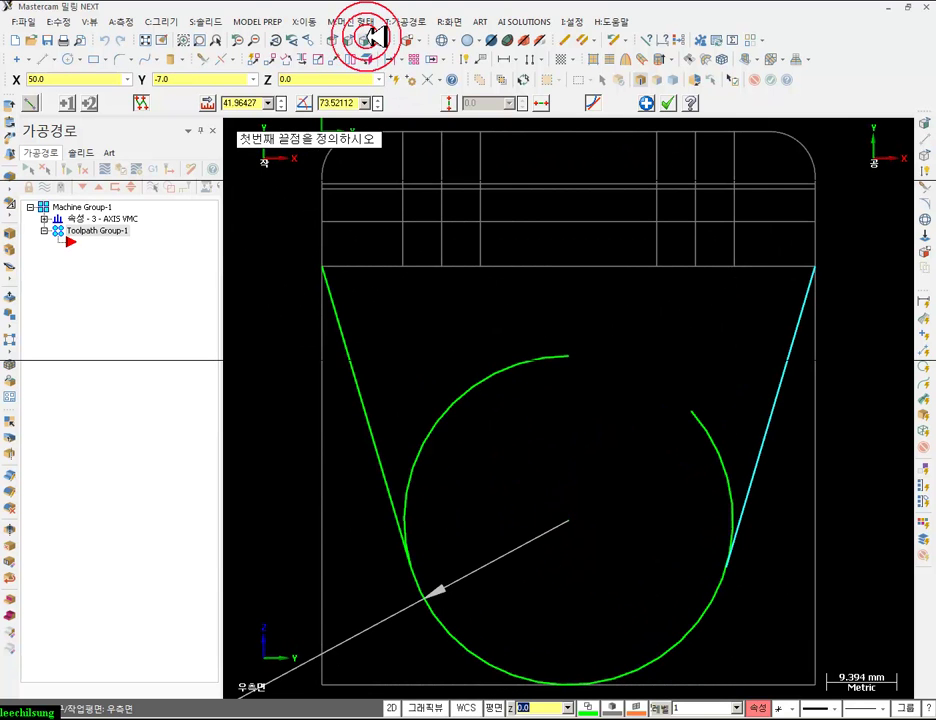
click(386, 40)
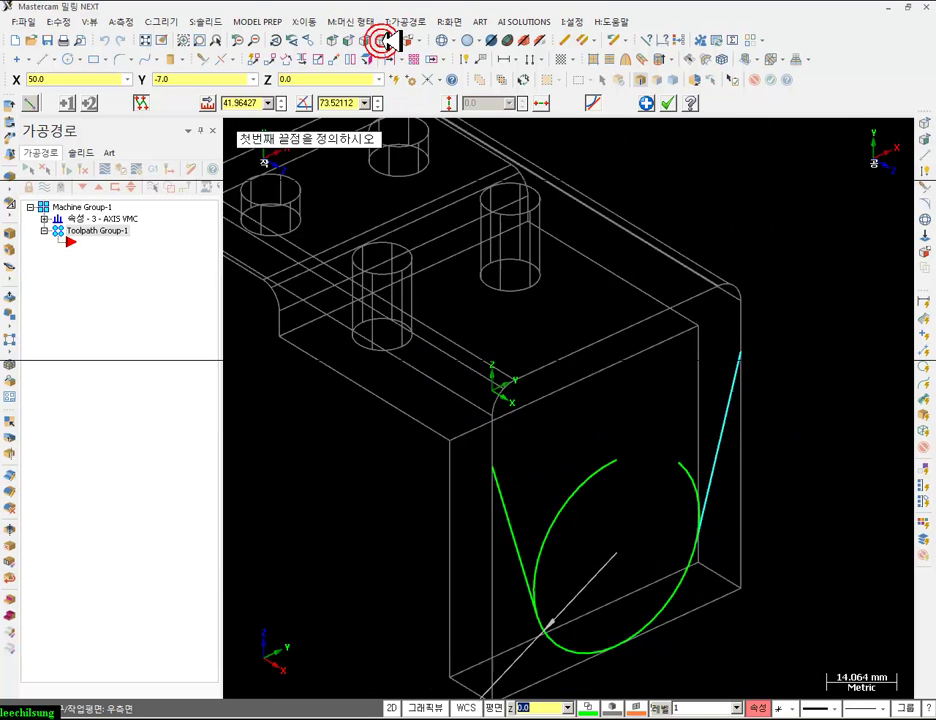
click(665, 102)
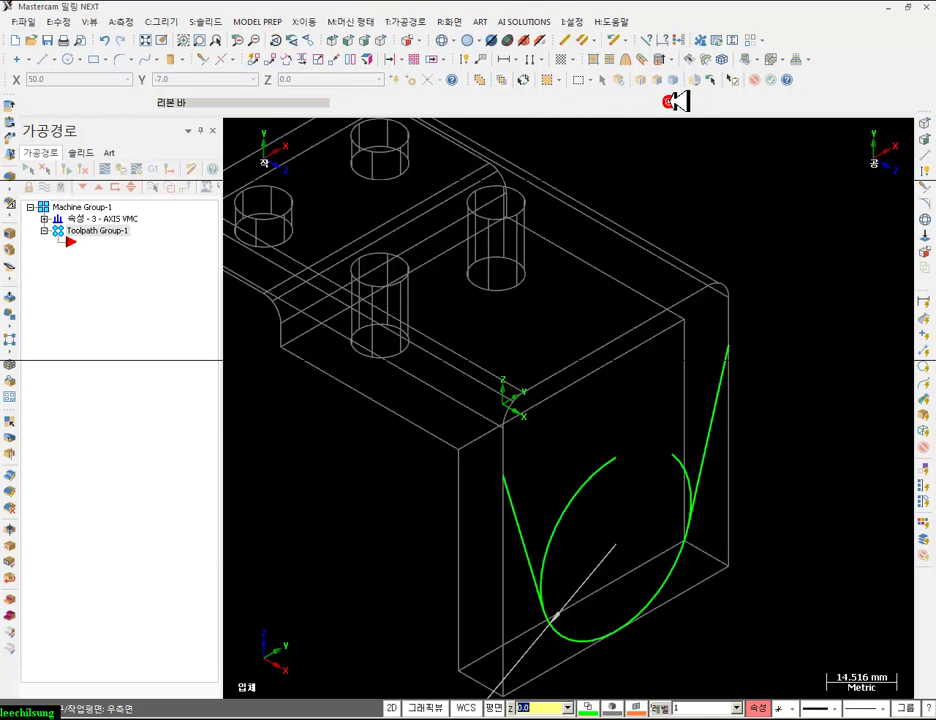
- Trim the R22 arc and both tangent lines with the three-entity trim, keeping the lower part of the arc
click(204, 60)
click(111, 104)
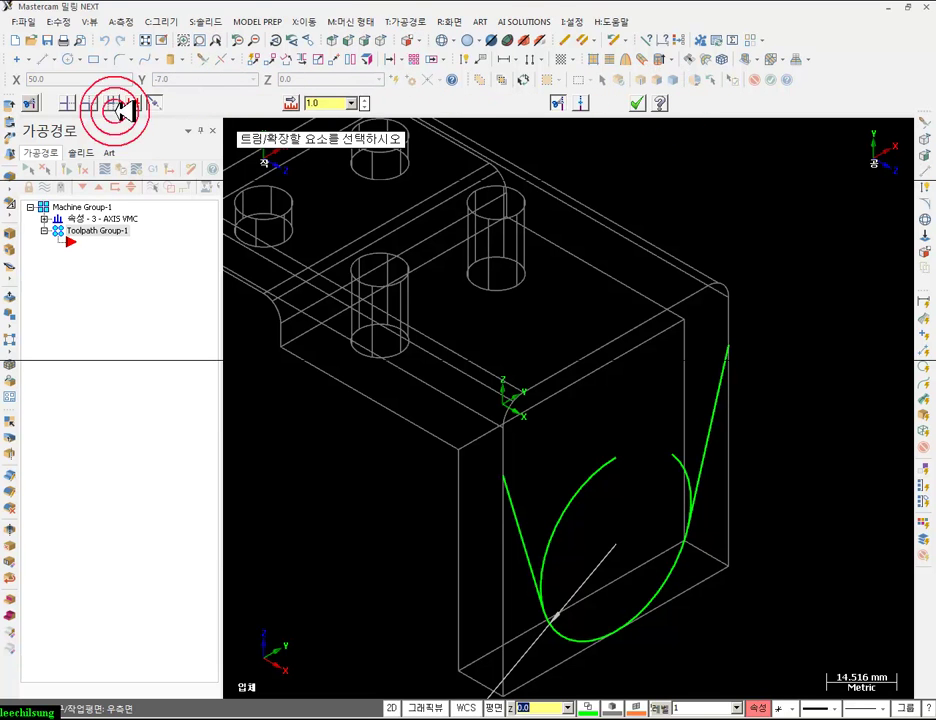
click(512, 522)
click(710, 443)
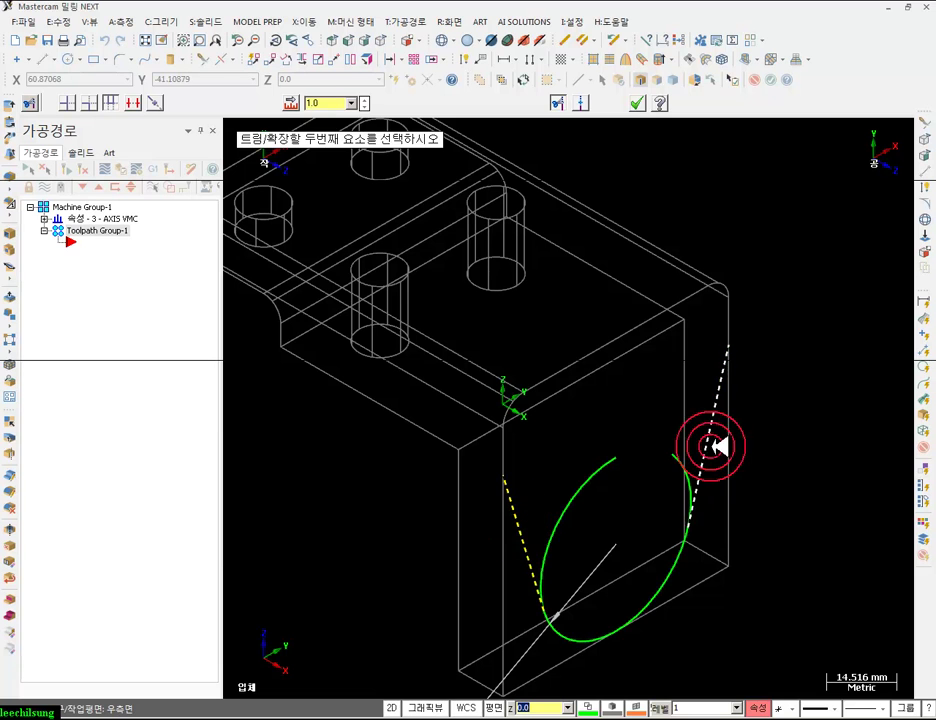
click(670, 582)
scroll(835, 467, down, 1)
click(640, 104)
scroll(693, 219, down, 1)
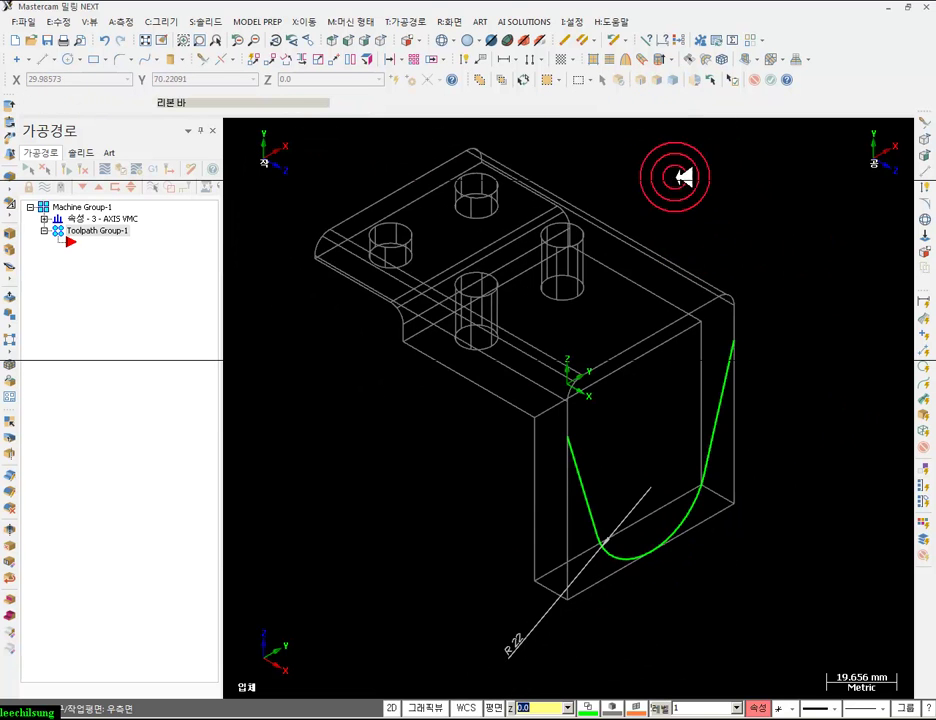
- In the right side view, draw connected lines outside the bracket's end face that join the tangent lines' upper ends into a closed outline
click(365, 40)
scroll(600, 405, down, 1)
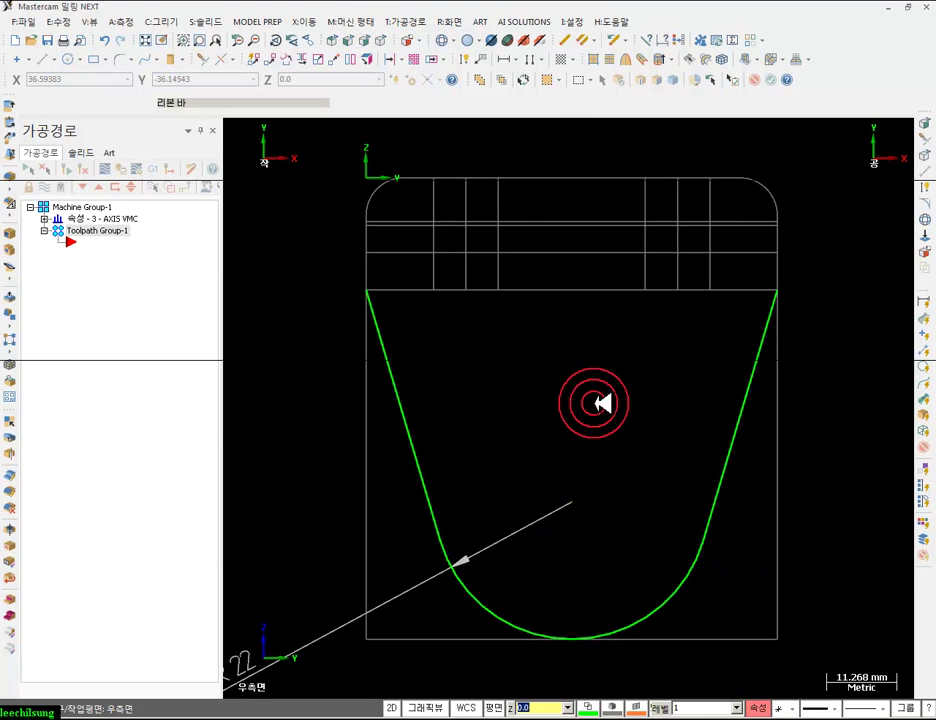
scroll(560, 371, down, 1)
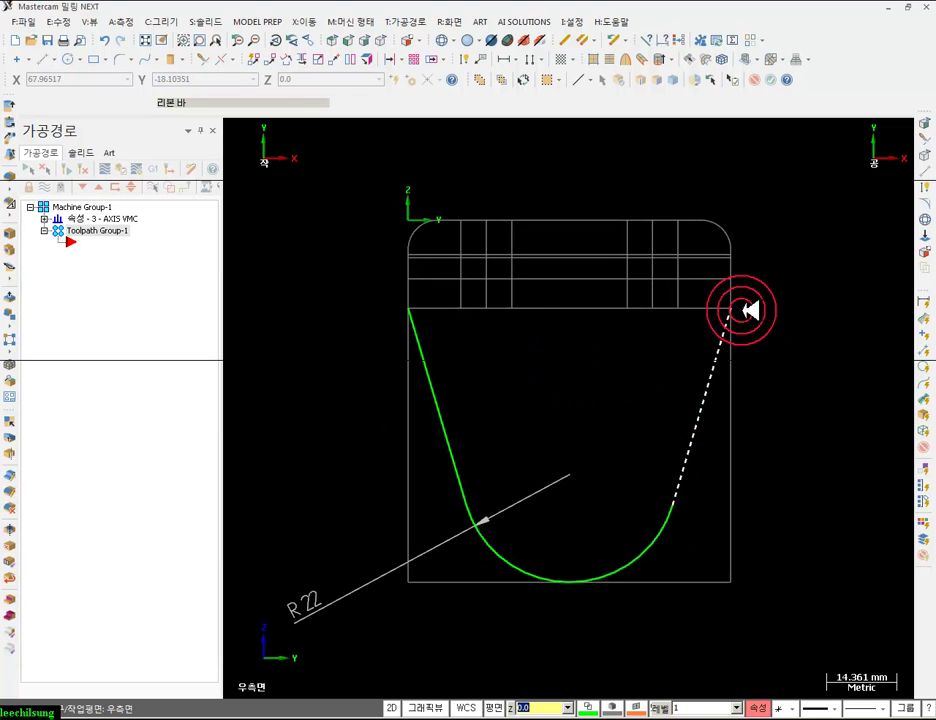
click(46, 58)
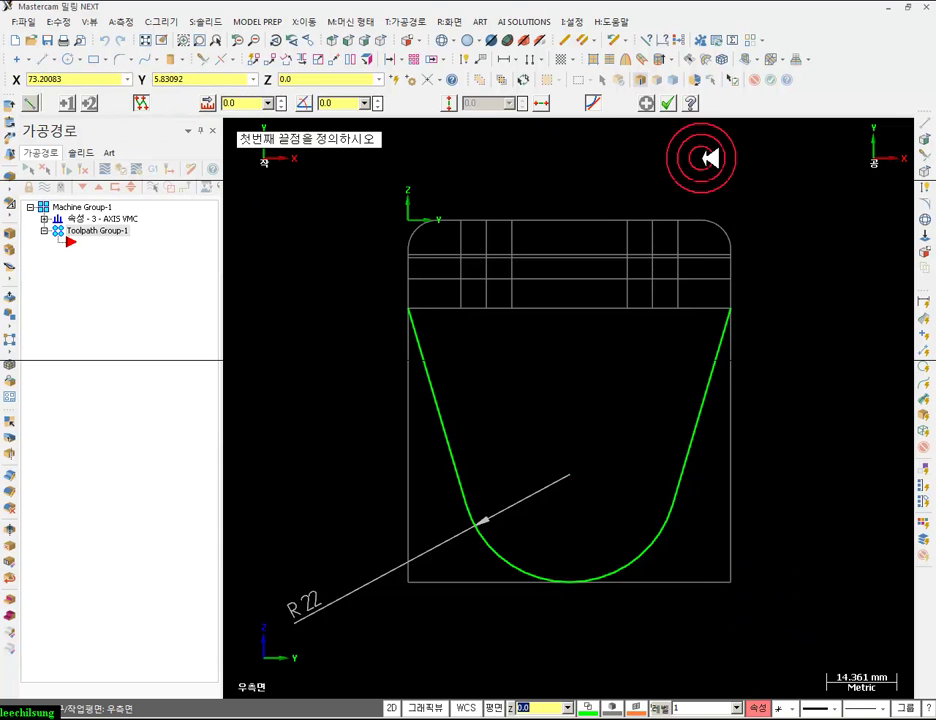
click(734, 310)
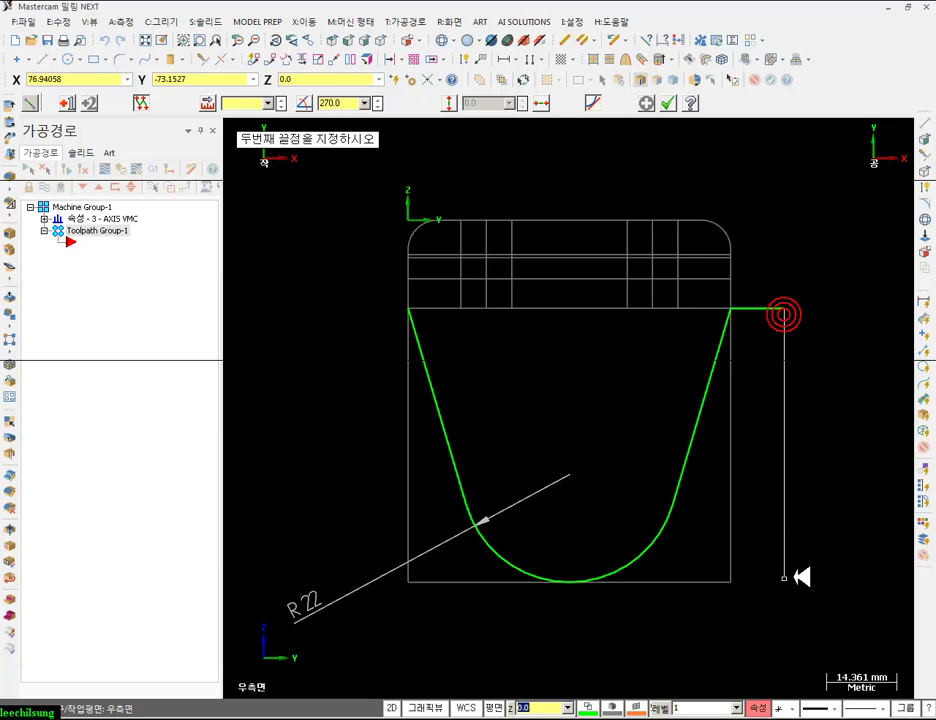
click(784, 607)
click(384, 608)
click(408, 310)
click(667, 103)
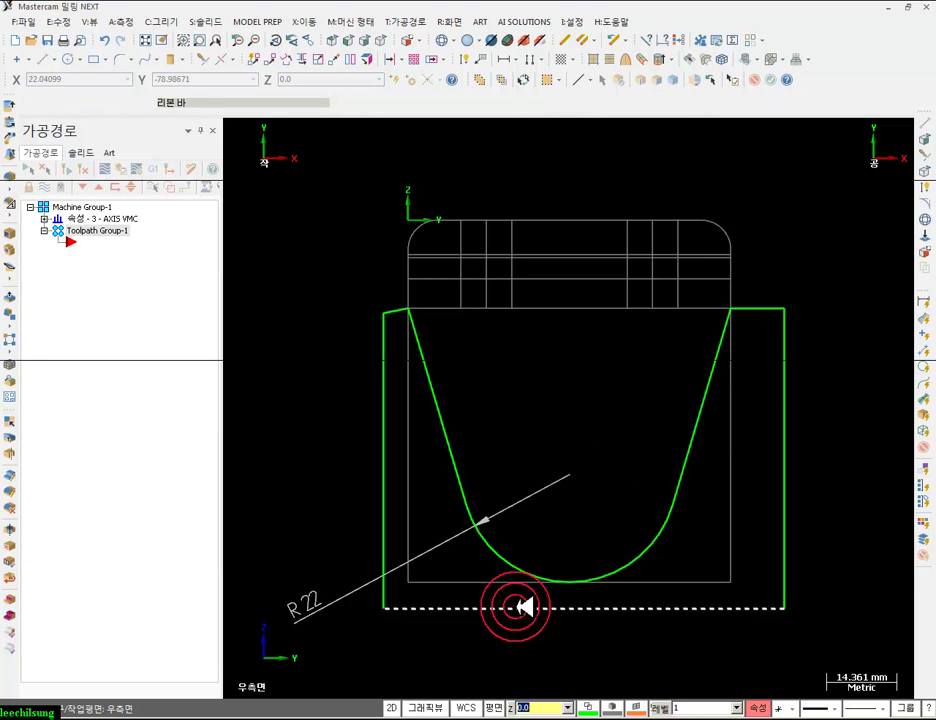
- Check the hole size in the PDF drawing and draw a 19 mm diameter circle centred on the R22 arc's centre
key(alt+Tab)
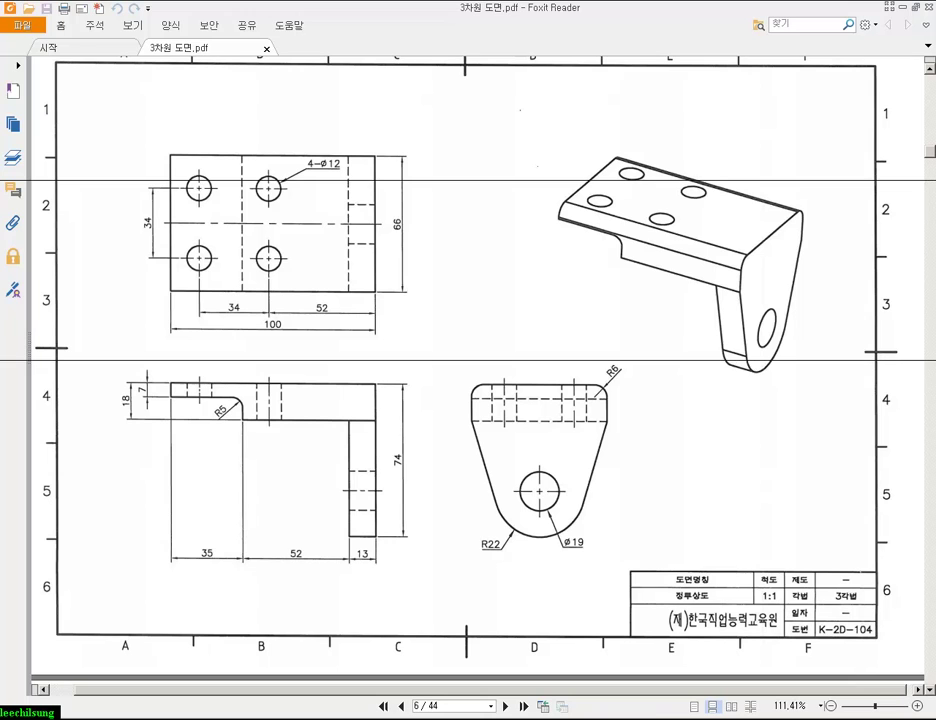
key(alt+Tab)
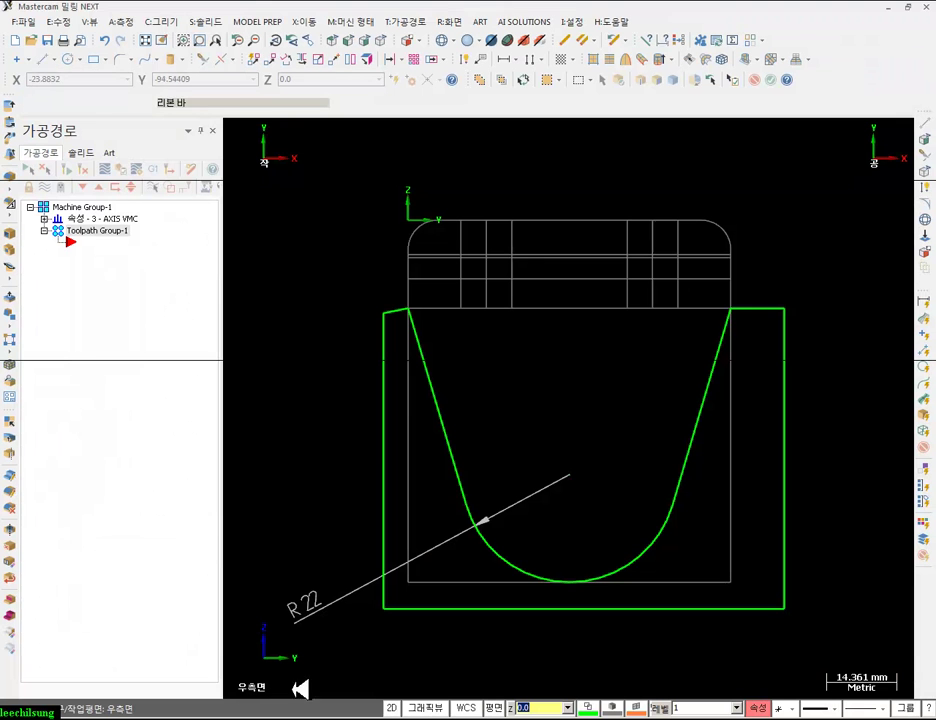
click(61, 58)
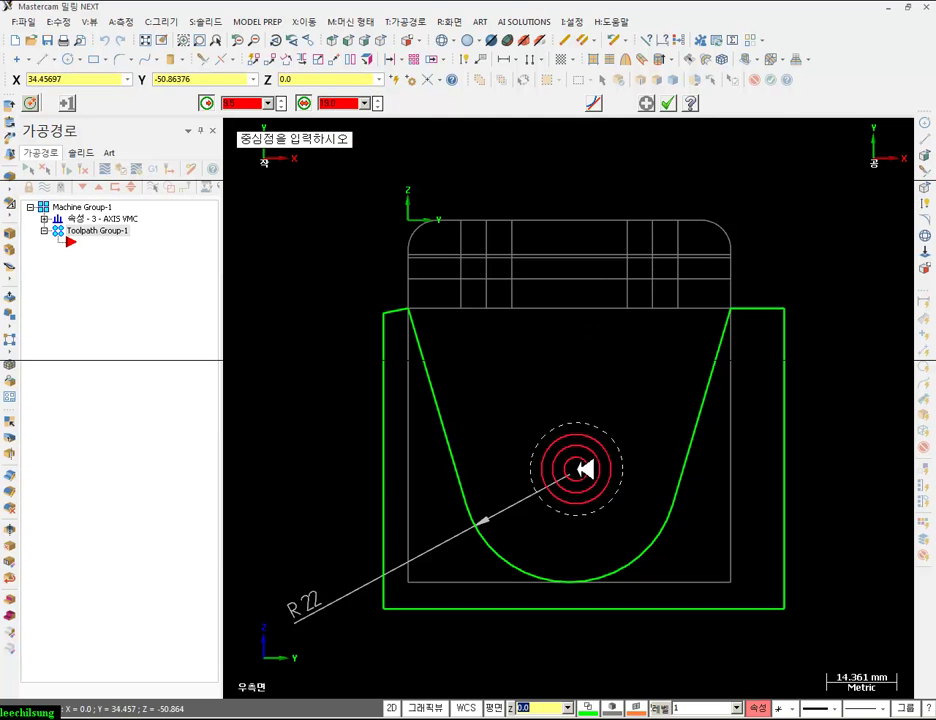
click(600, 462)
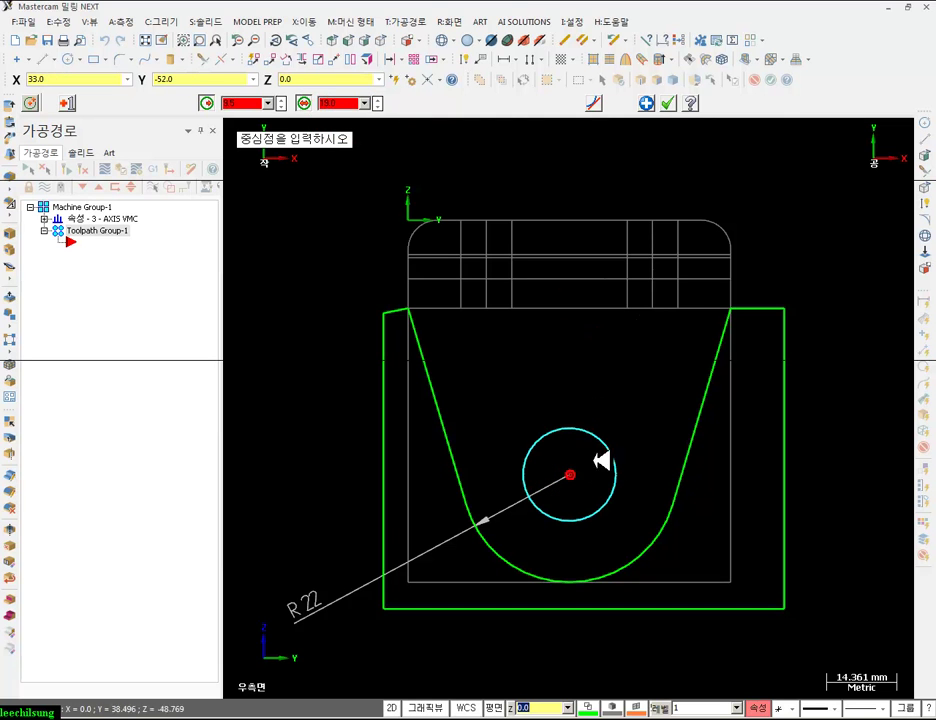
click(667, 103)
click(381, 40)
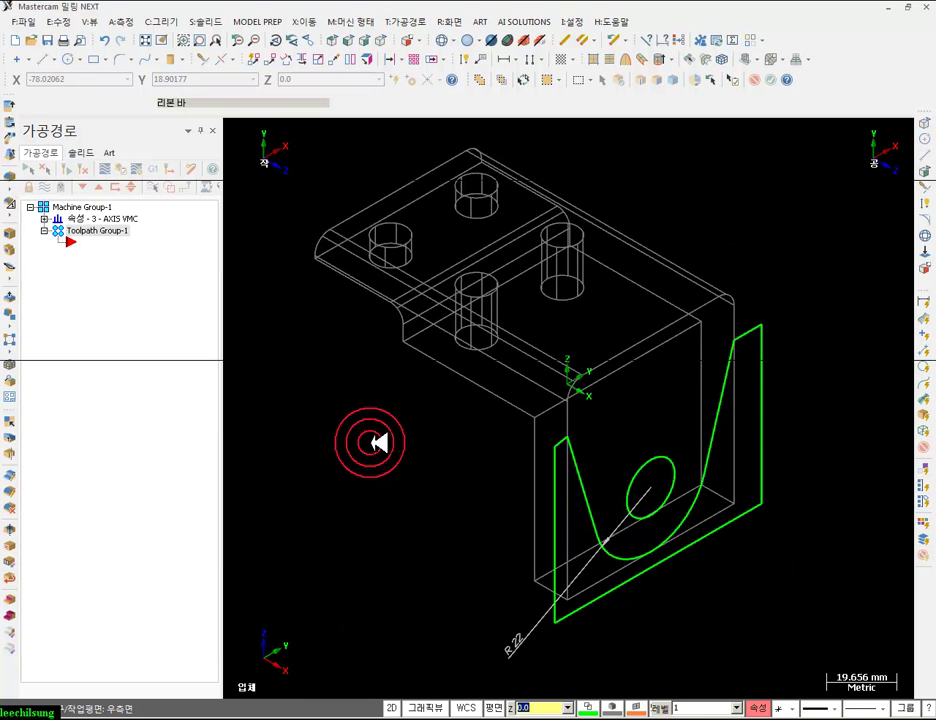
- Extrude-cut the closed outline and the 19 mm circle through all of the solid body in both directions
click(12, 106)
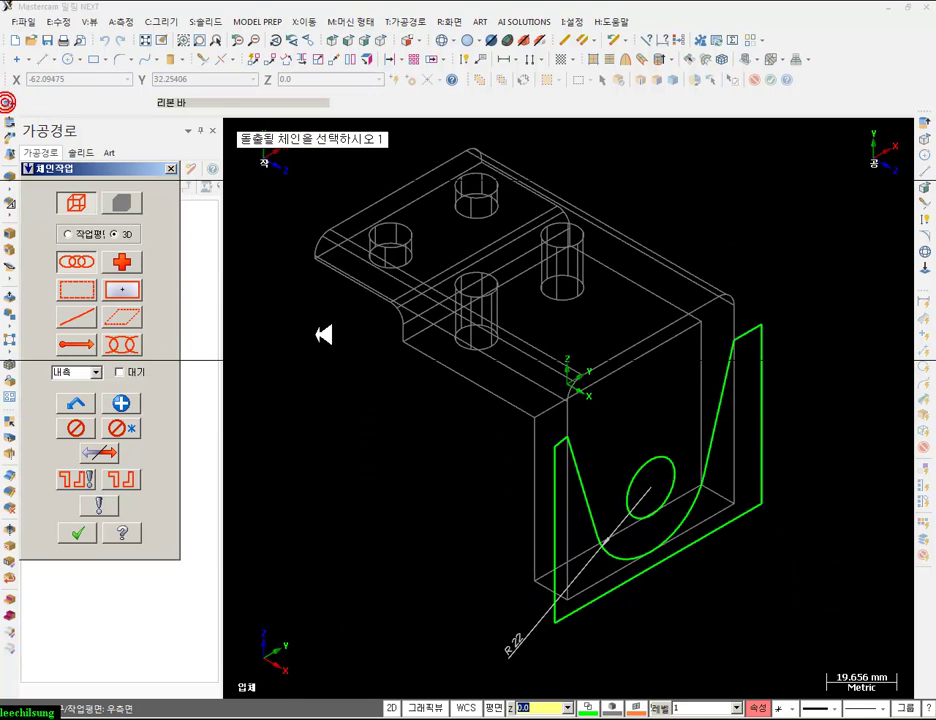
click(589, 490)
click(77, 532)
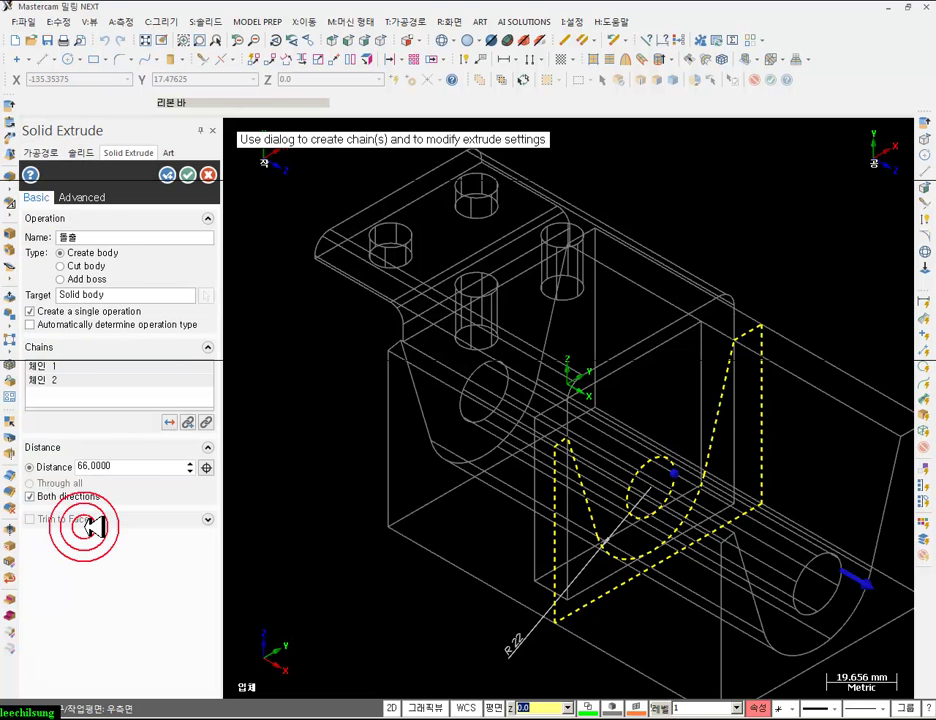
click(92, 266)
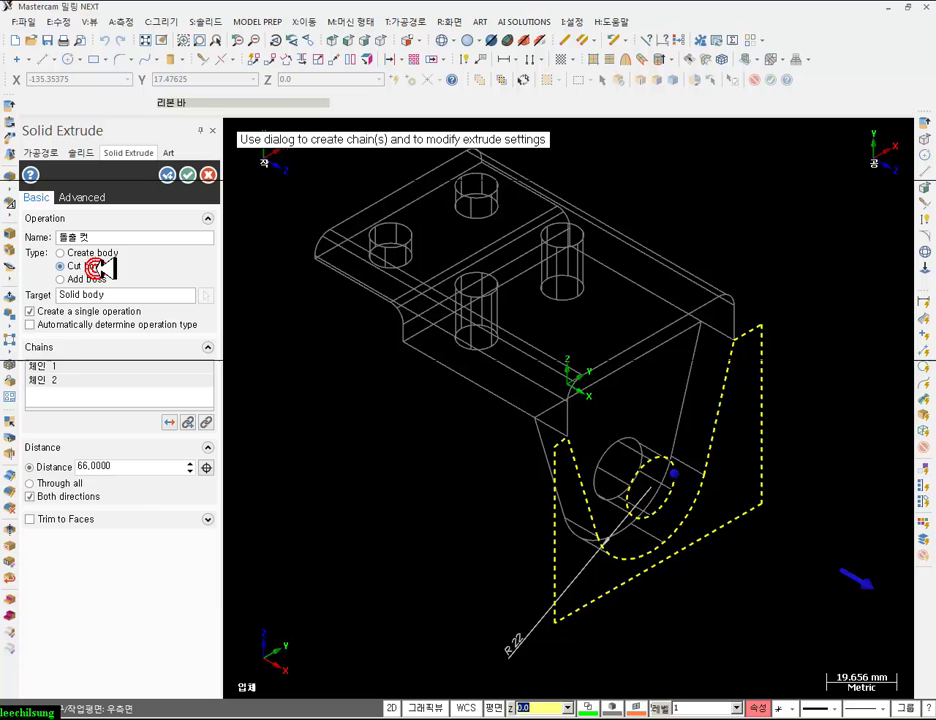
click(60, 484)
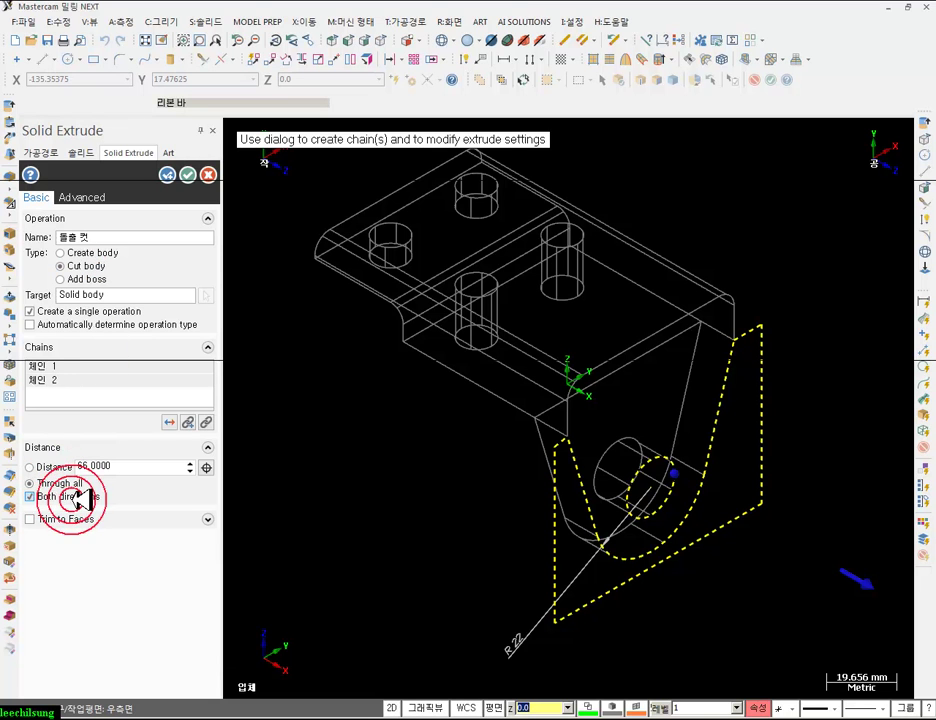
click(187, 175)
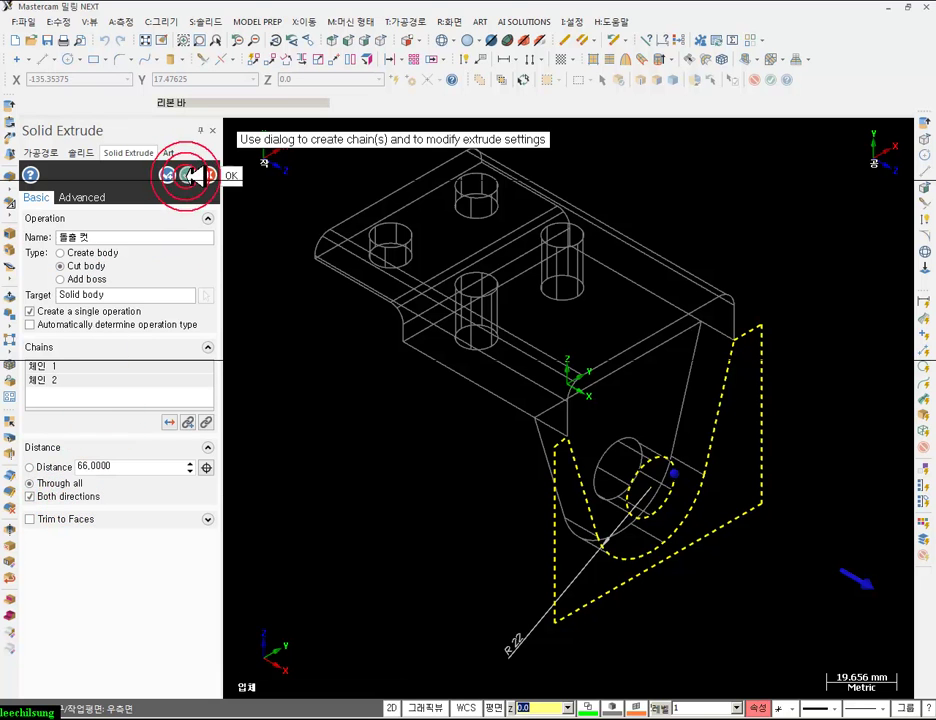
- Display the bracket solid shaded and blank all the sketch geometry together with the R22 dimension
click(468, 40)
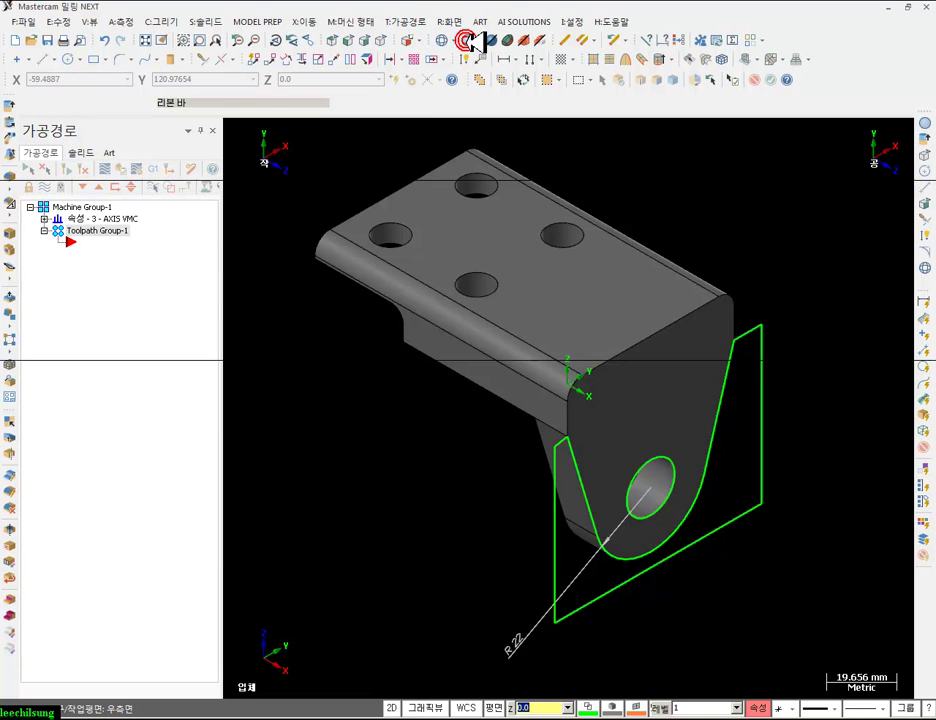
scroll(673, 347, up, 1)
click(567, 277)
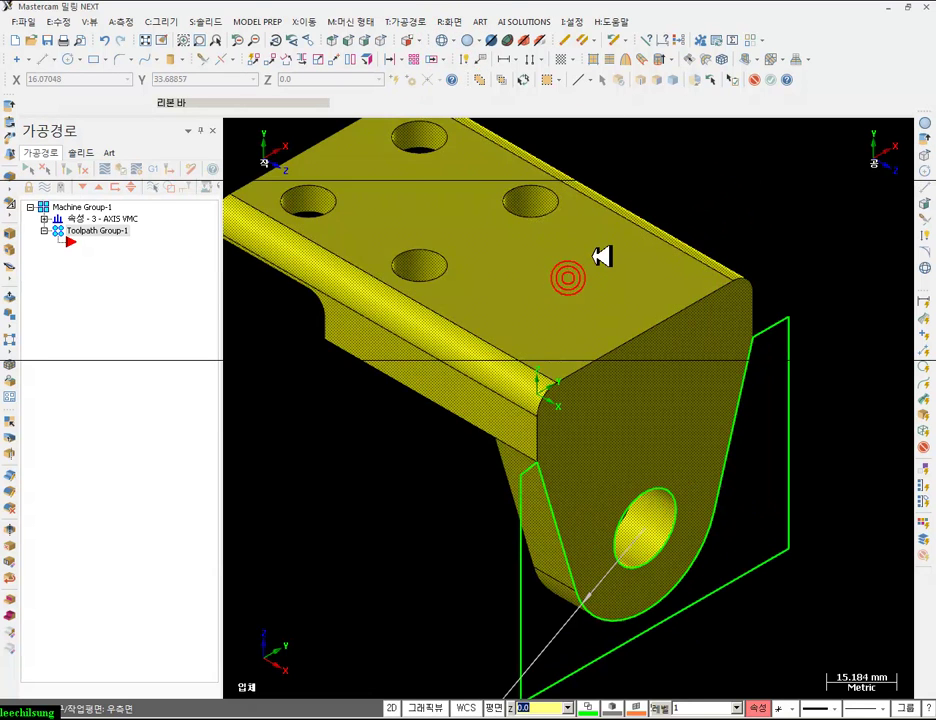
click(526, 83)
click(457, 21)
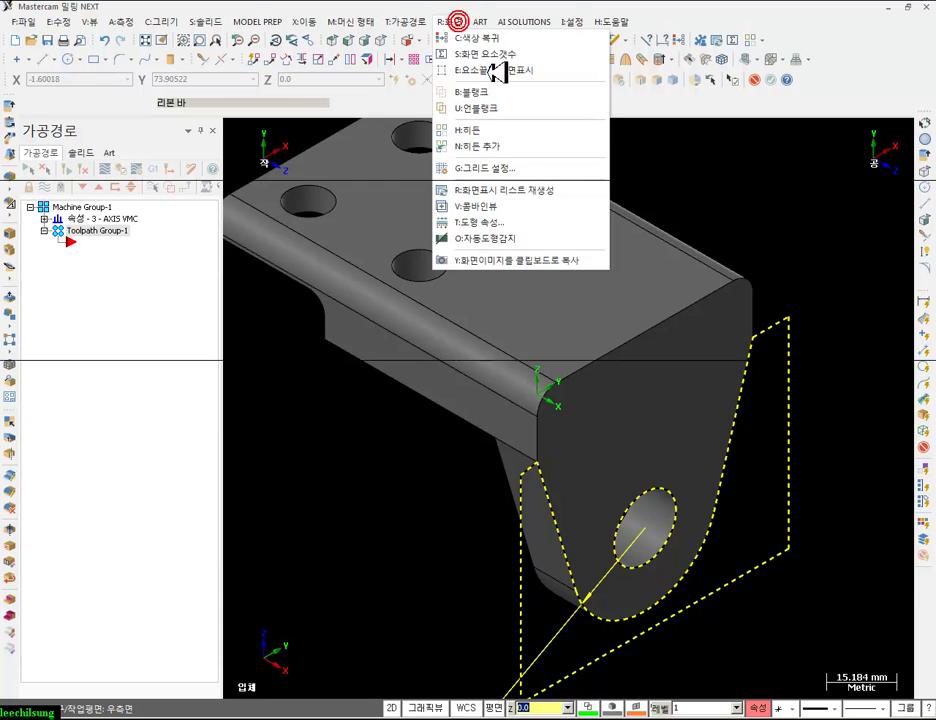
click(487, 91)
- Inspect the finished bracket from other angles, compare it with the drawing in Foxit Reader and go to drawing K-2D-105 on page 7
scroll(720, 352, down, 3)
click(641, 378)
mouse_move(640, 375)
middle_down()
mouse_move(612, 292)
mouse_move(560, 285)
mouse_move(564, 323)
mouse_move(658, 359)
mouse_move(648, 493)
mouse_move(867, 408)
mouse_move(822, 512)
mouse_move(738, 426)
mouse_move(607, 512)
mouse_move(607, 455)
middle_up()
key(alt+Tab)
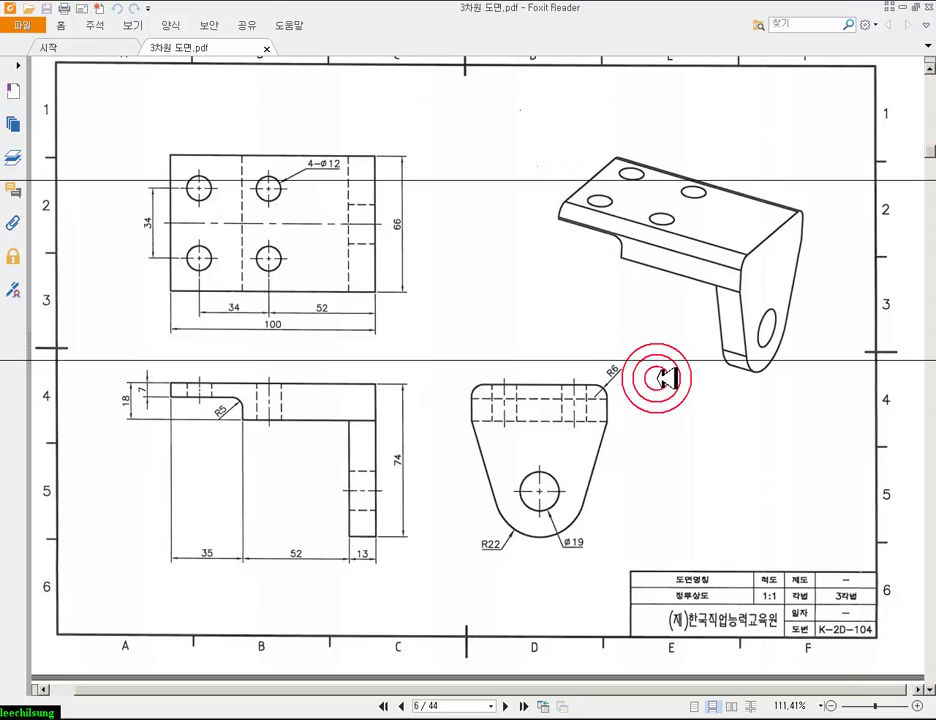
scroll(657, 378, down, 2)
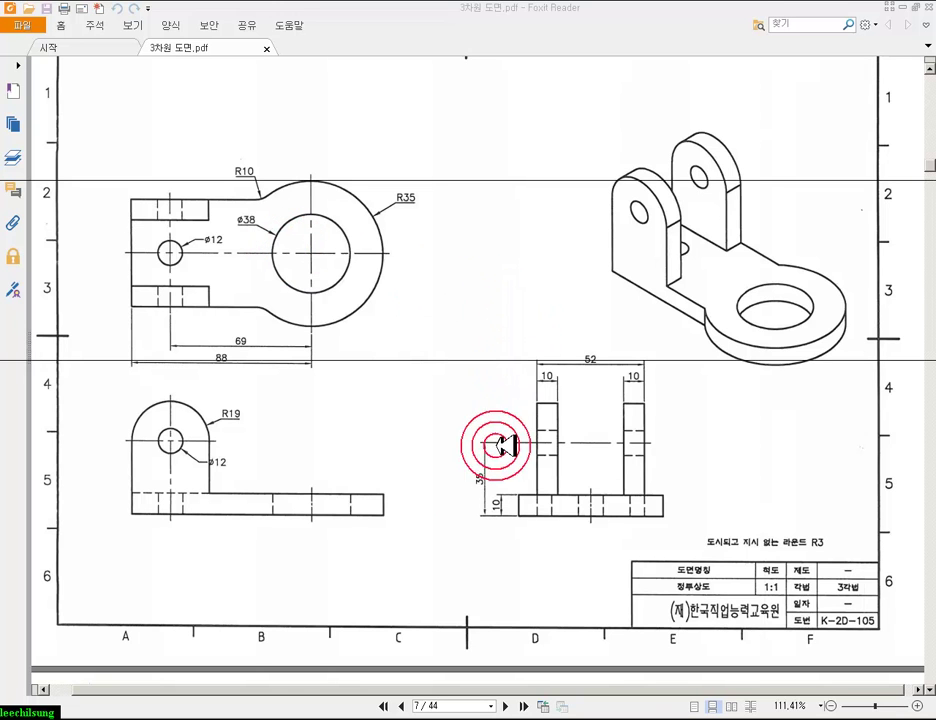
- Switch to Mastercam and place a rectangle of about 100 by 62 mm with its left-edge midpoint anchored at the origin
key(alt+Tab)
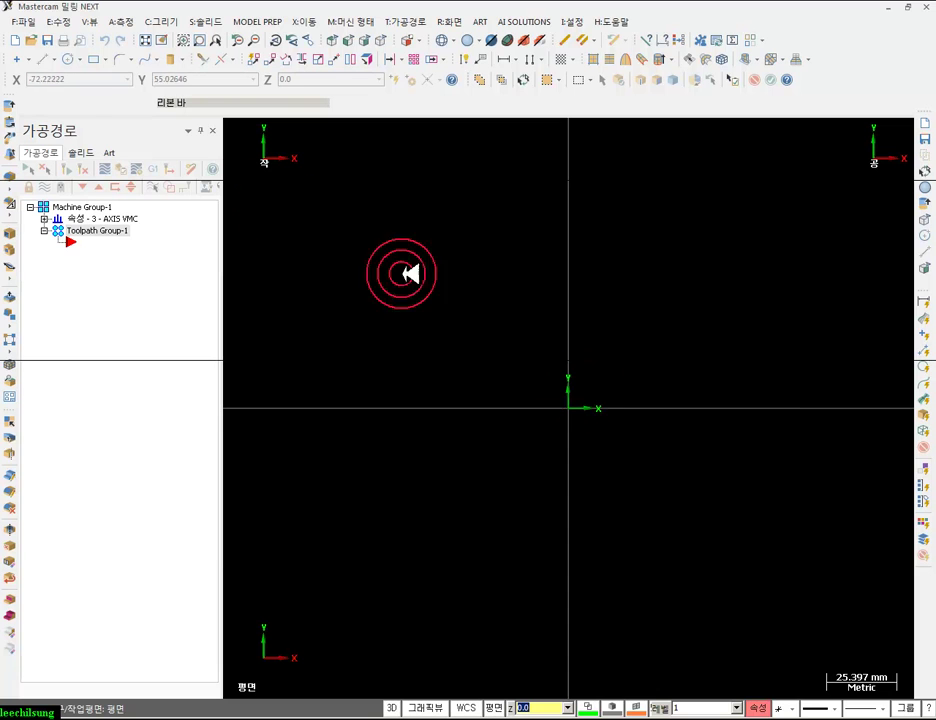
click(110, 59)
click(135, 91)
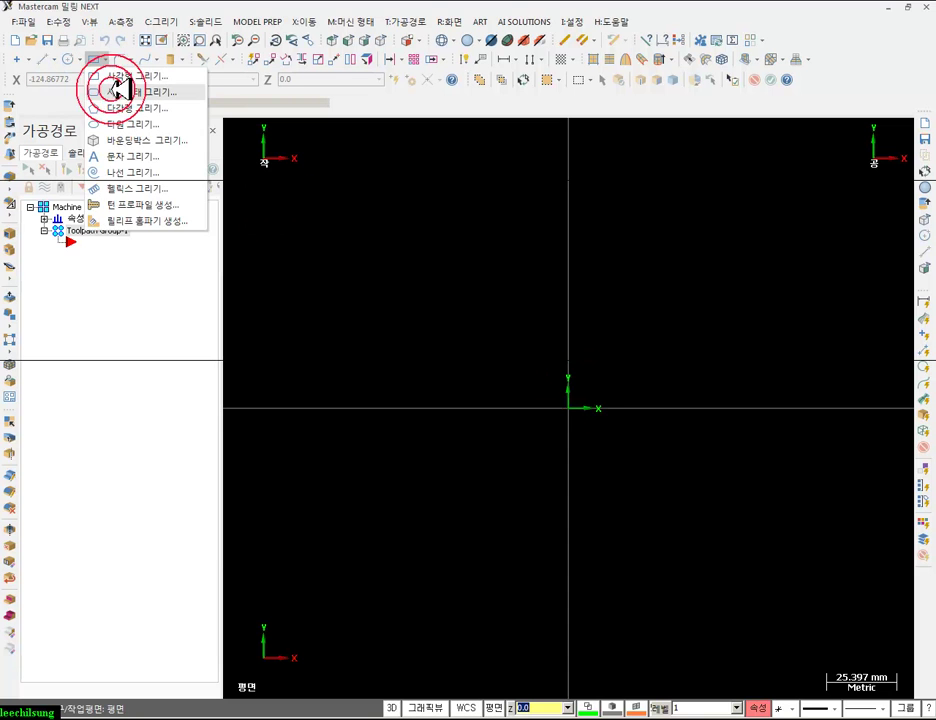
click(95, 464)
click(562, 412)
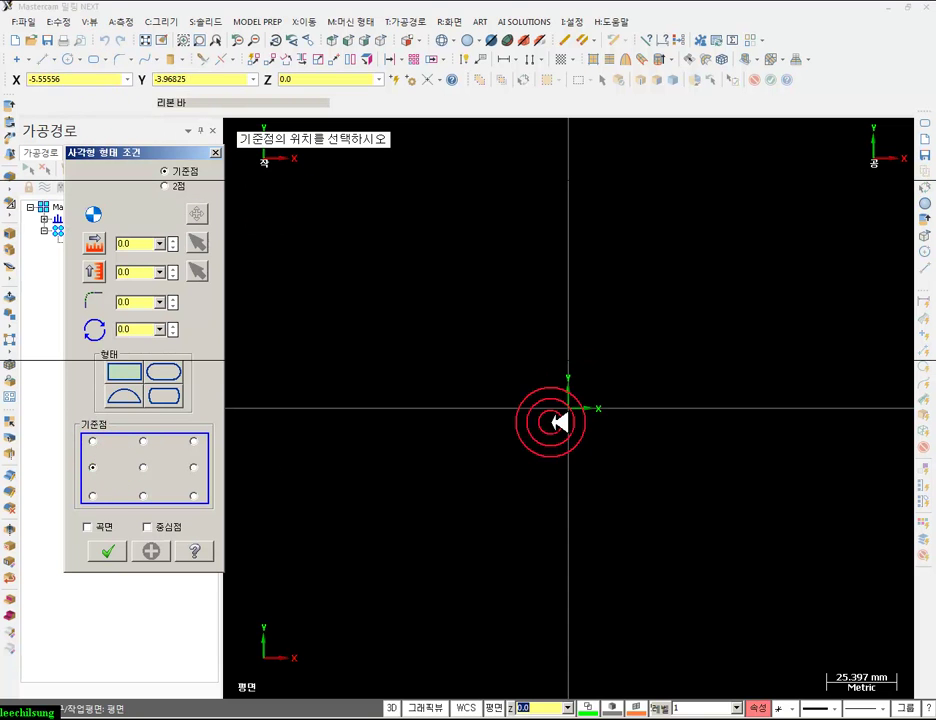
click(846, 323)
scroll(336, 366, down, 2)
scroll(700, 389, up, 2)
scroll(760, 360, up, 1)
- Check the plate dimensions in the PDF drawing and set the rectangle's width to 88 mm and height to 52 mm
double_click(143, 244)
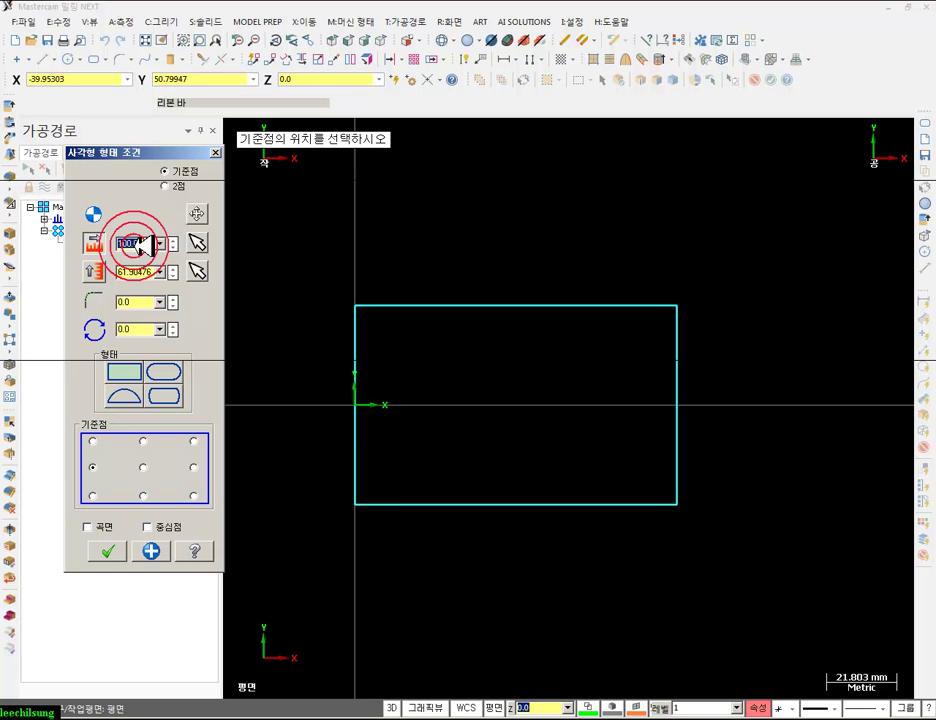
click(188, 606)
key(alt+Tab)
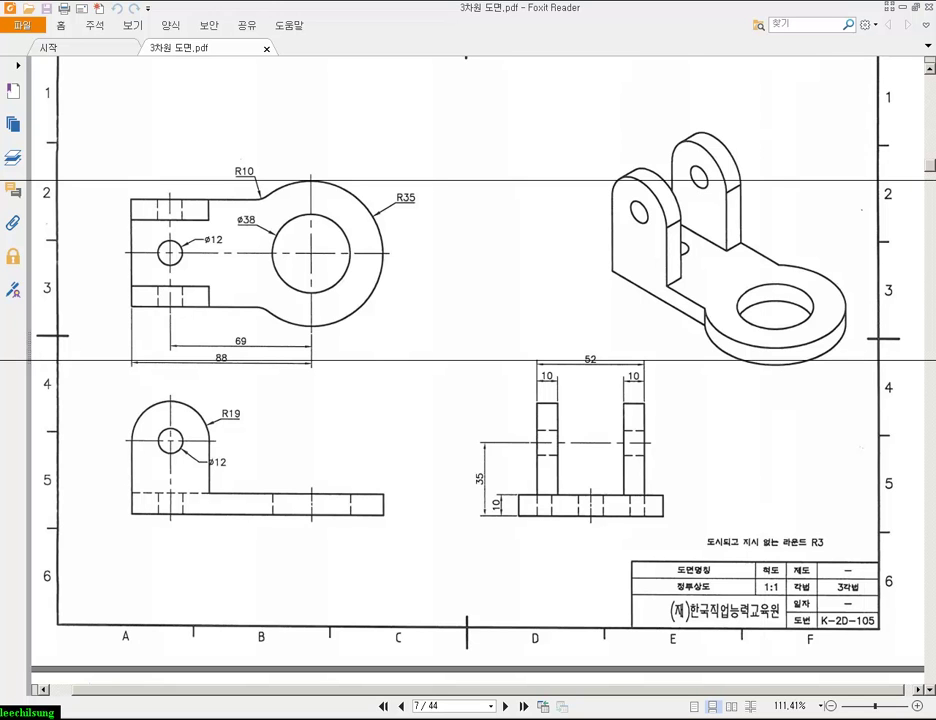
key(alt+Tab)
click(330, 338)
double_click(130, 243)
text(88)
double_click(135, 268)
text(52)
key(Return)
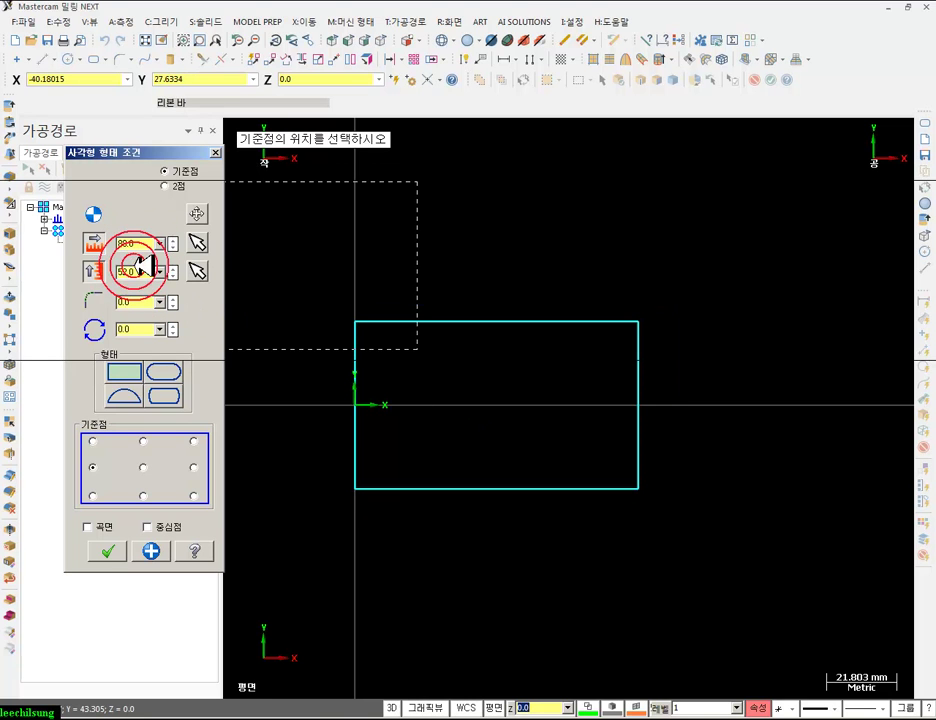
click(100, 550)
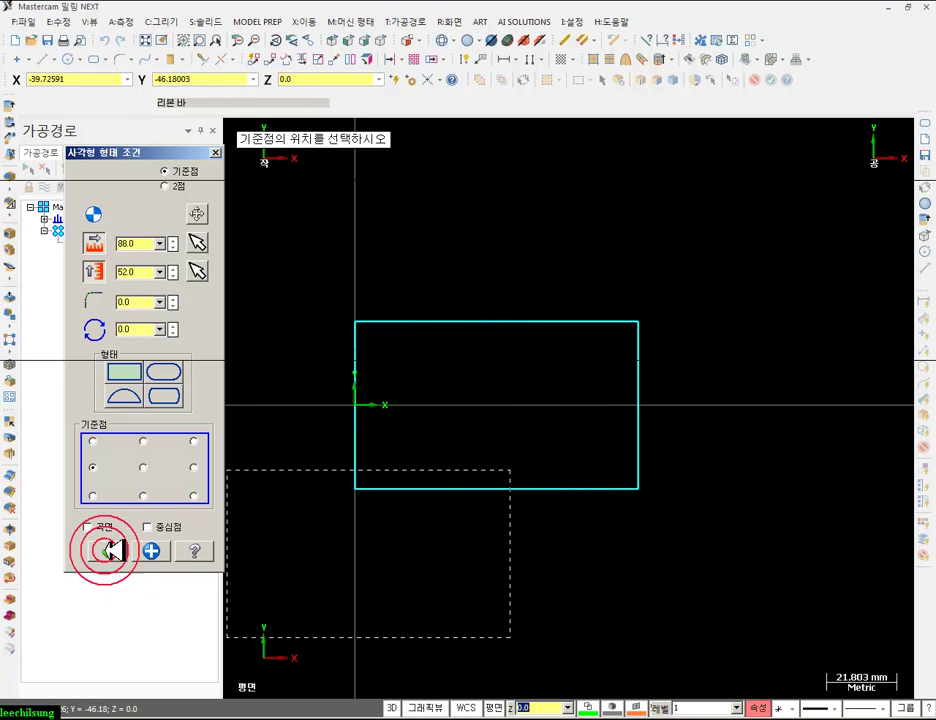
click(502, 188)
- Draw a circle centred on the midpoint of the rectangle's right edge and set its radius to 35 mm as in the PDF drawing
click(93, 60)
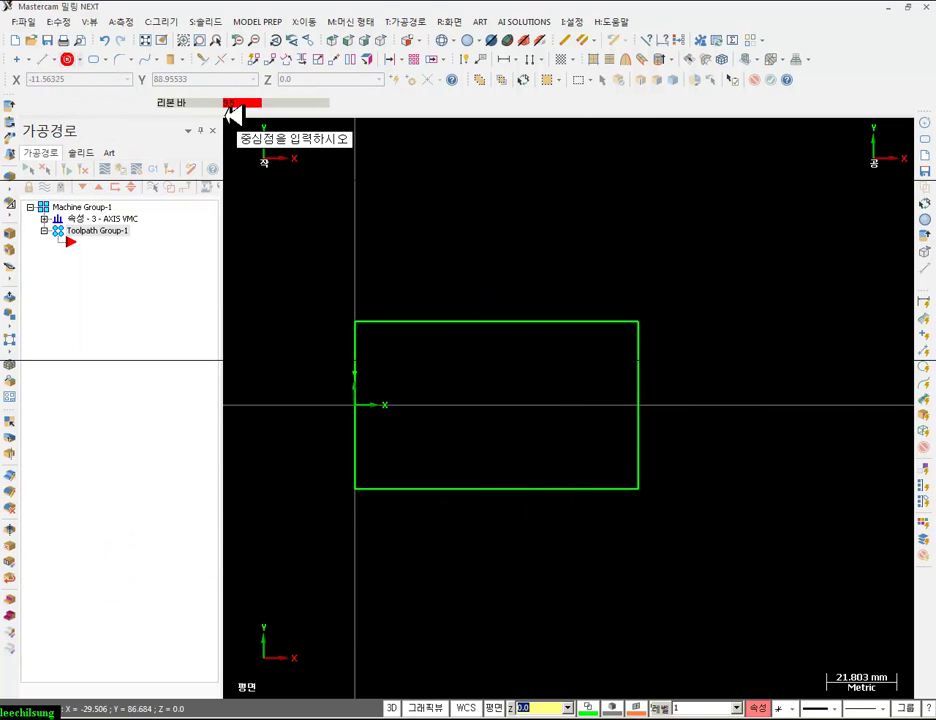
click(342, 112)
click(305, 100)
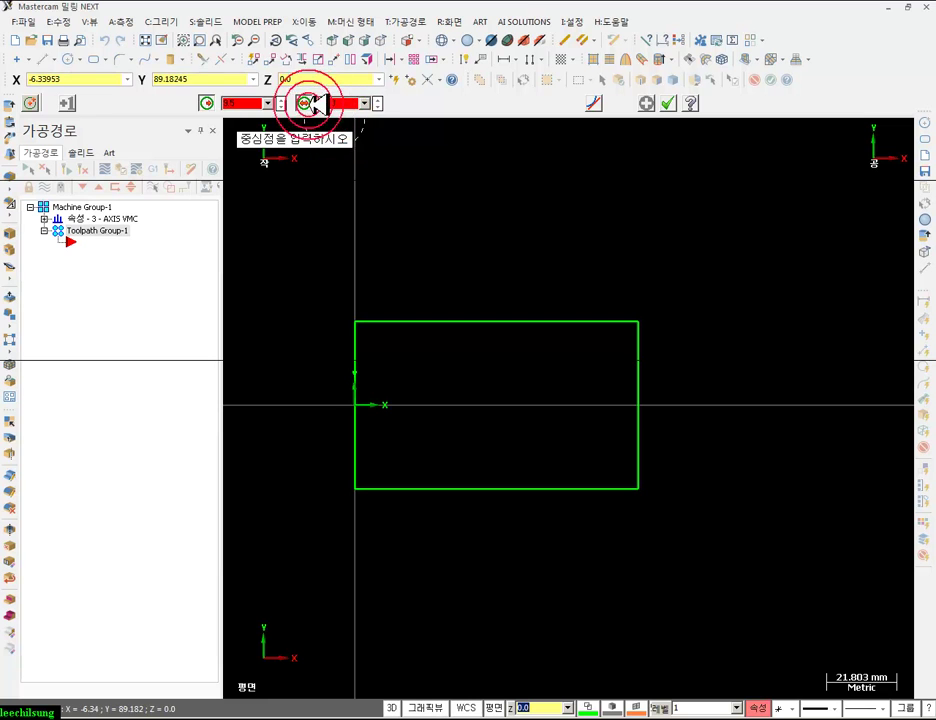
click(648, 392)
click(719, 265)
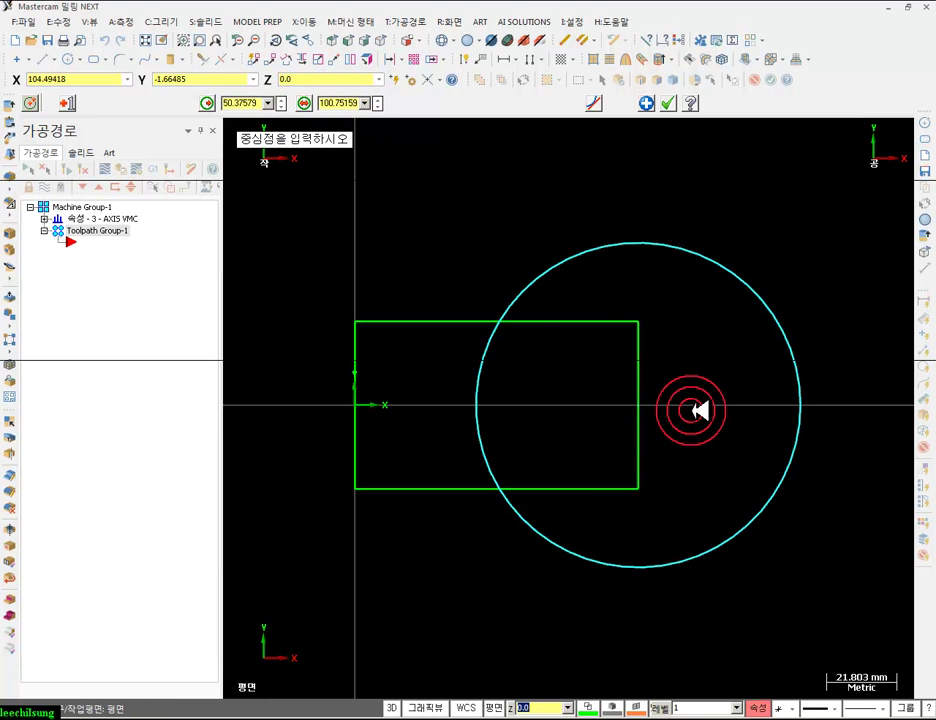
click(273, 719)
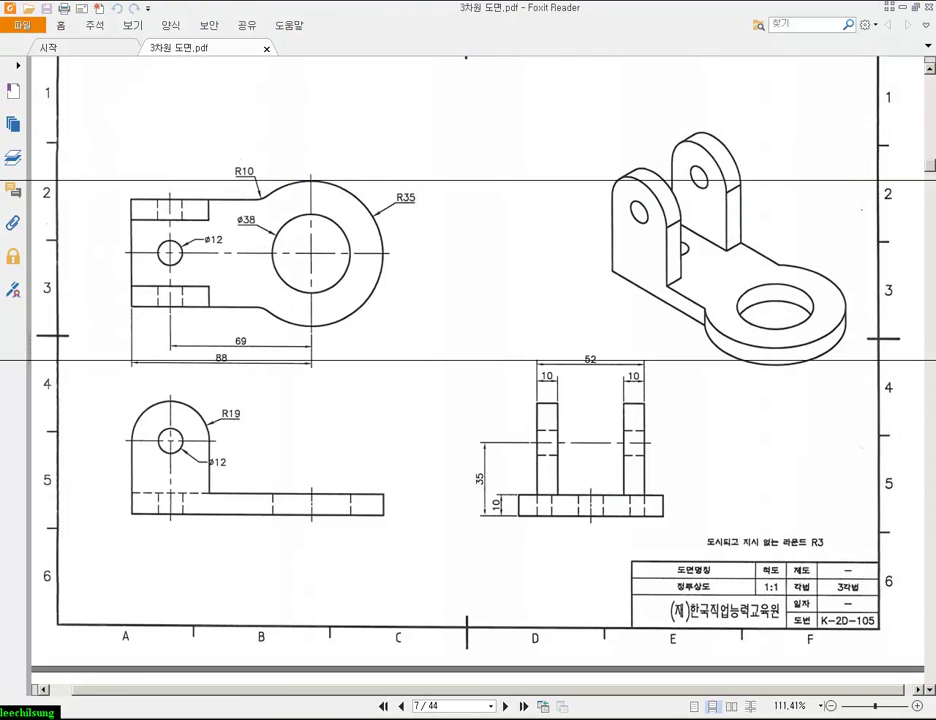
click(354, 719)
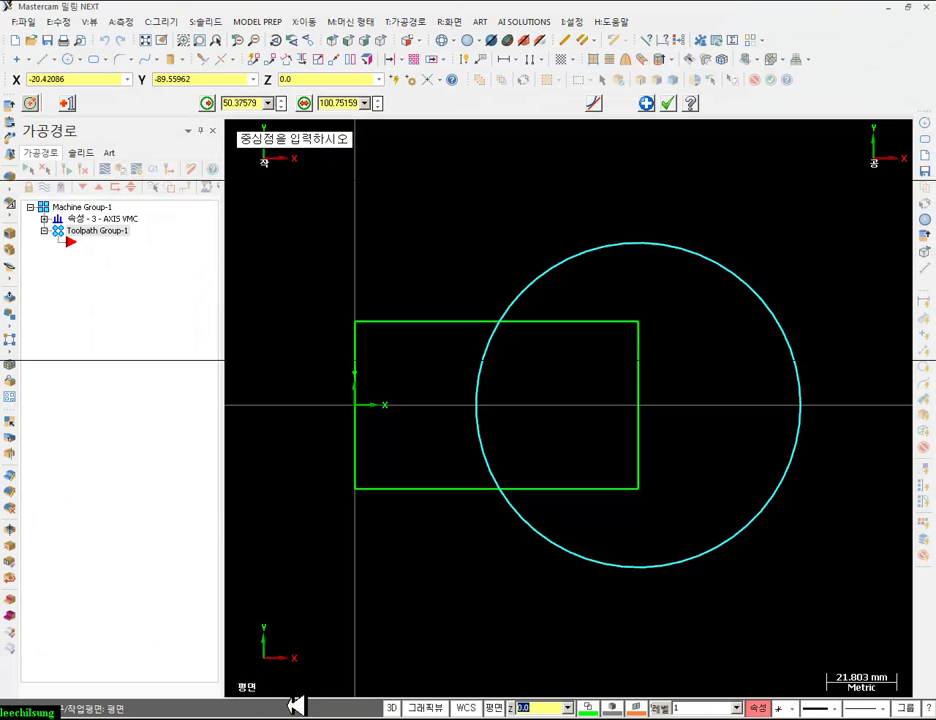
double_click(246, 103)
text(35)
key(Return)
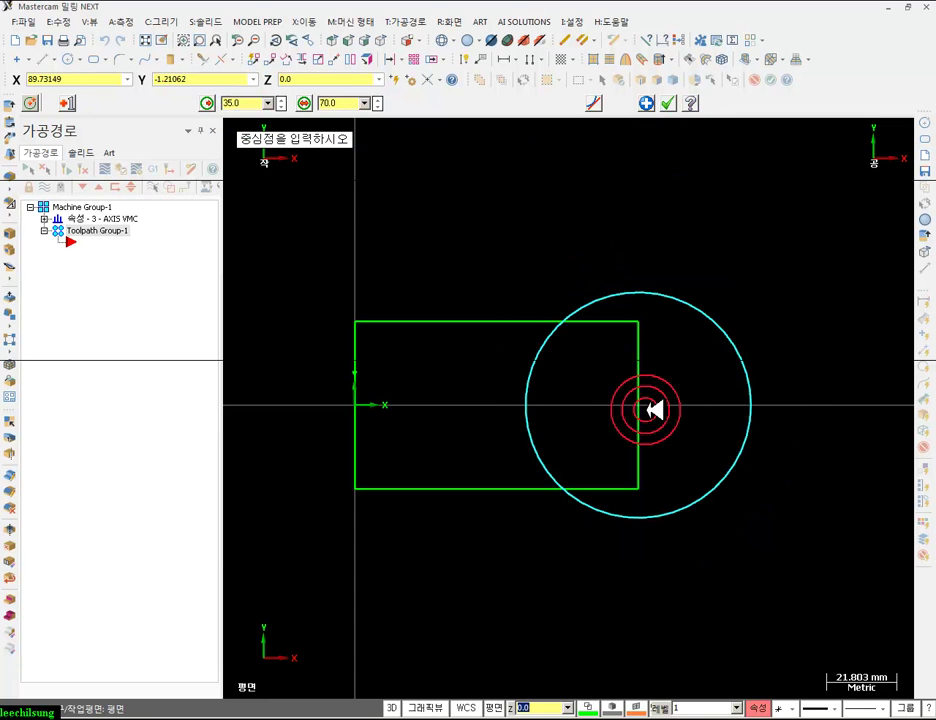
- Draw a second circle concentric with the R35 circle and set its diameter to 38 mm after checking the PDF drawing
click(638, 405)
click(661, 368)
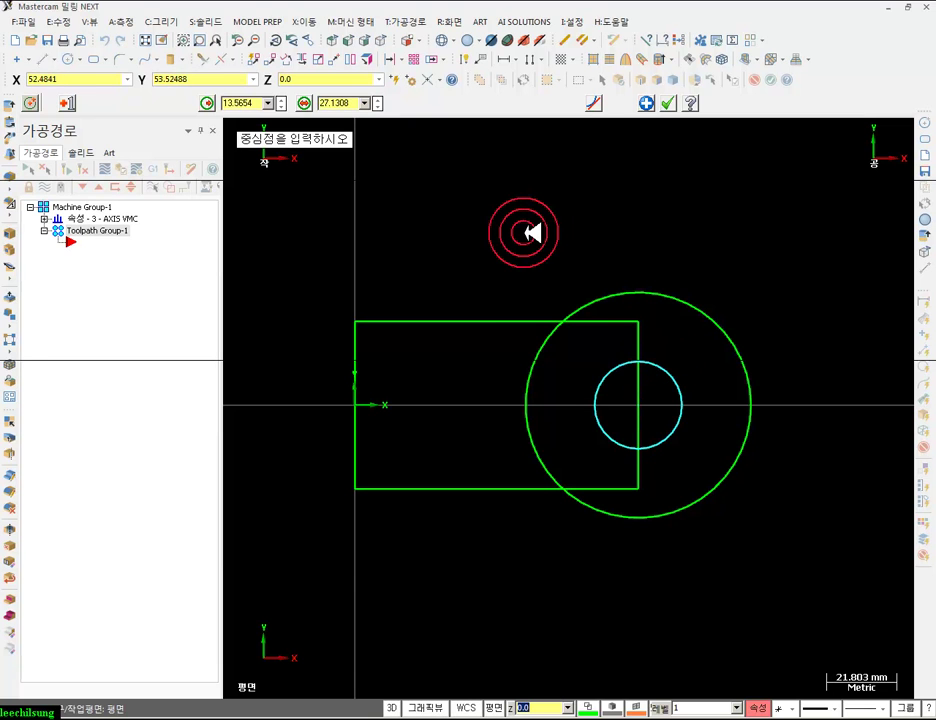
key(alt+Tab)
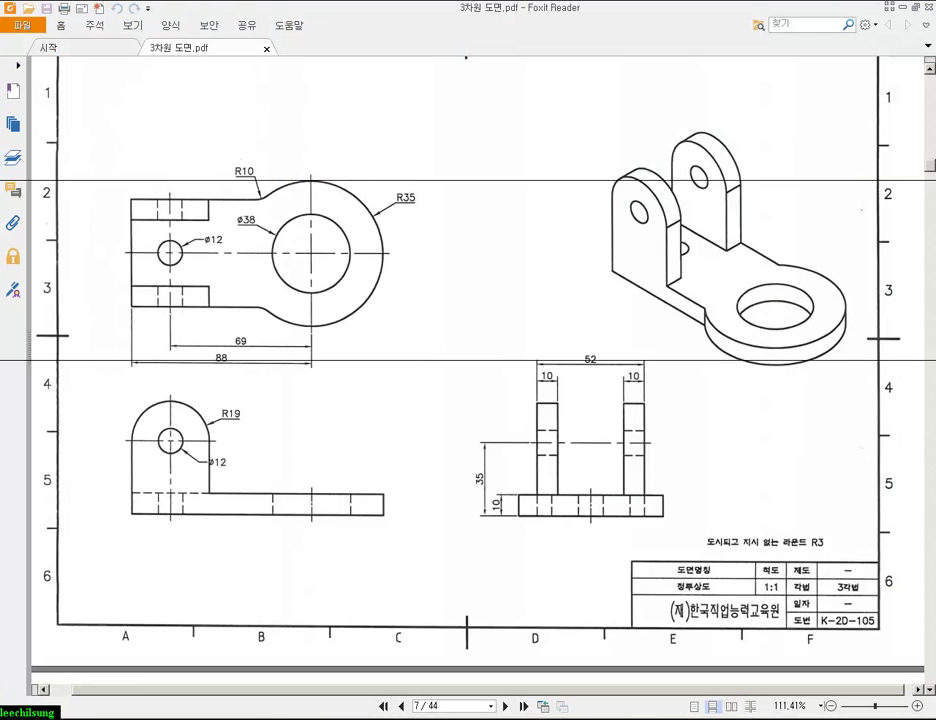
key(alt+Tab)
click(338, 102)
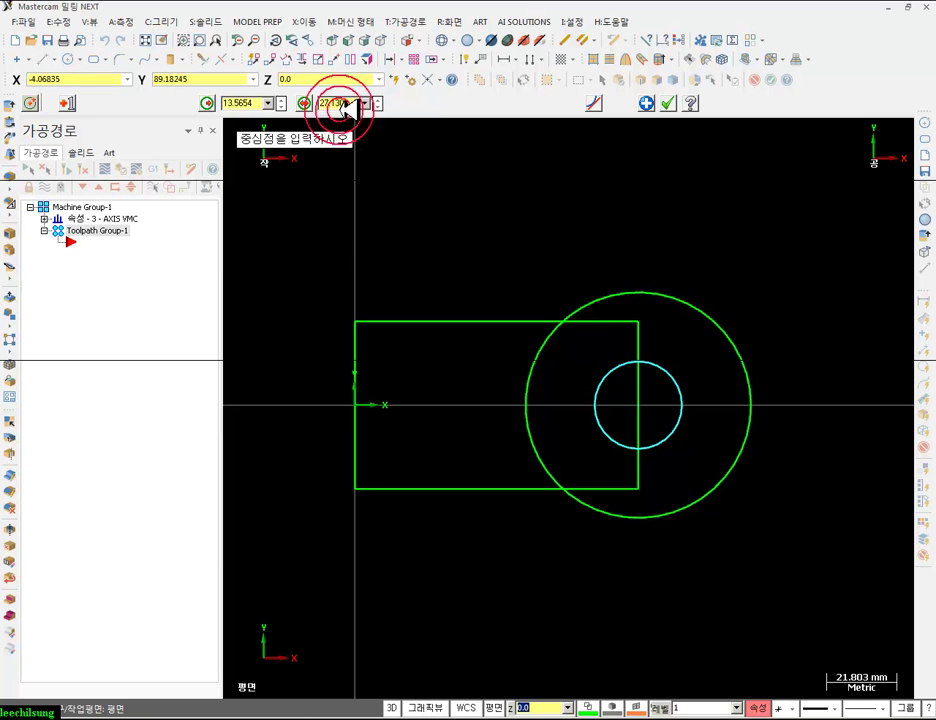
text(38)
key(Return)
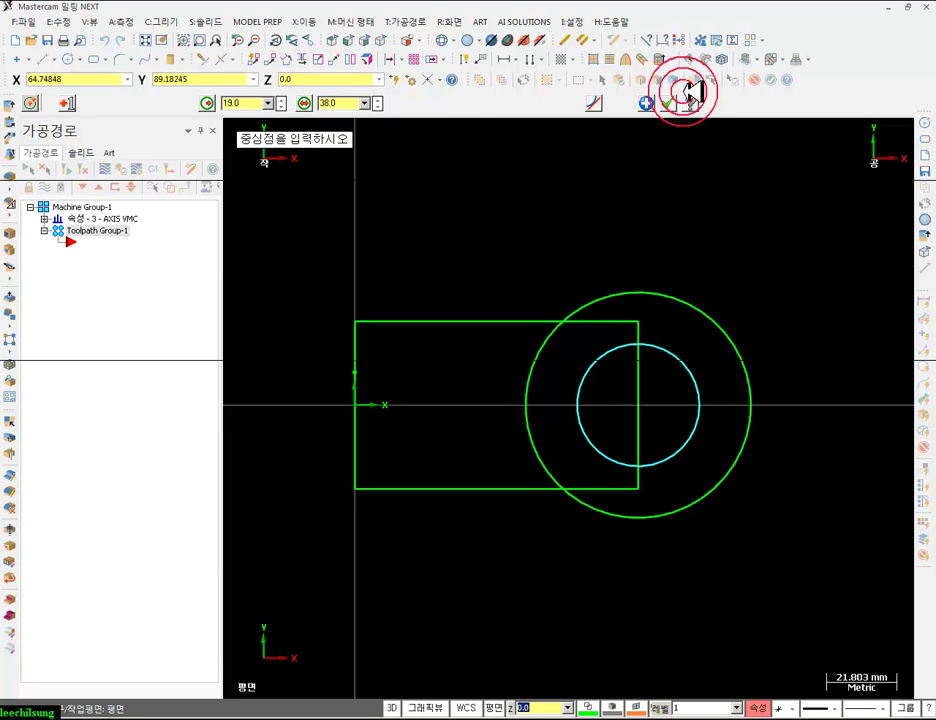
click(668, 99)
- Trim away the rectangle's horizontal edges inside the R35 circle and the part of that circle inside the rectangle
scroll(540, 455, up, 3)
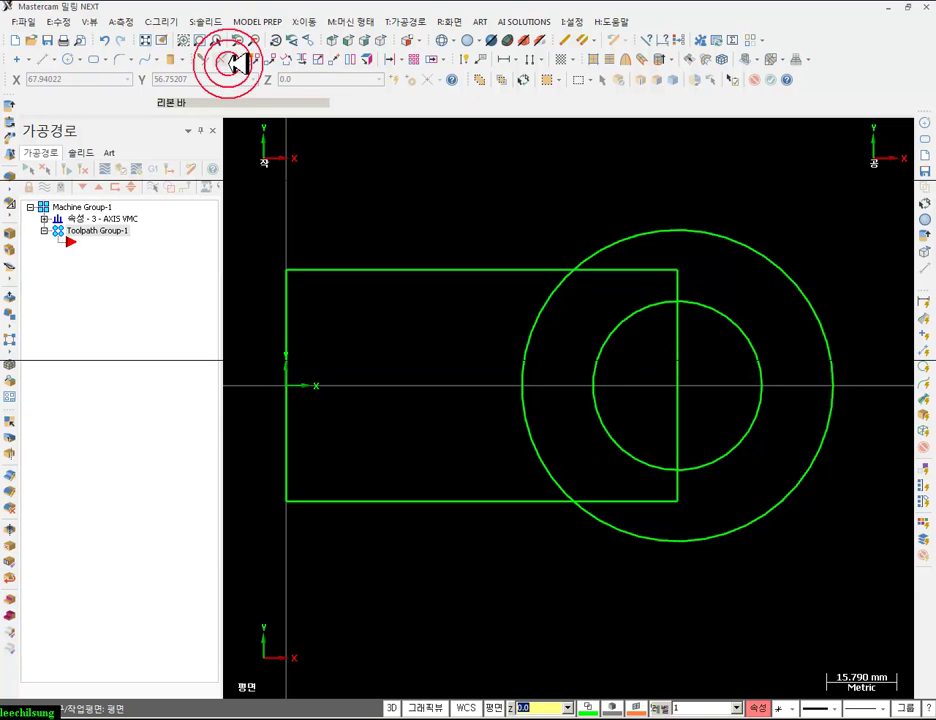
click(208, 55)
click(132, 103)
click(631, 271)
click(547, 313)
click(553, 432)
click(533, 378)
click(579, 455)
click(631, 499)
click(460, 211)
click(636, 104)
- Delete the rectangle's vertical edge that crosses the two concentric circles
click(679, 278)
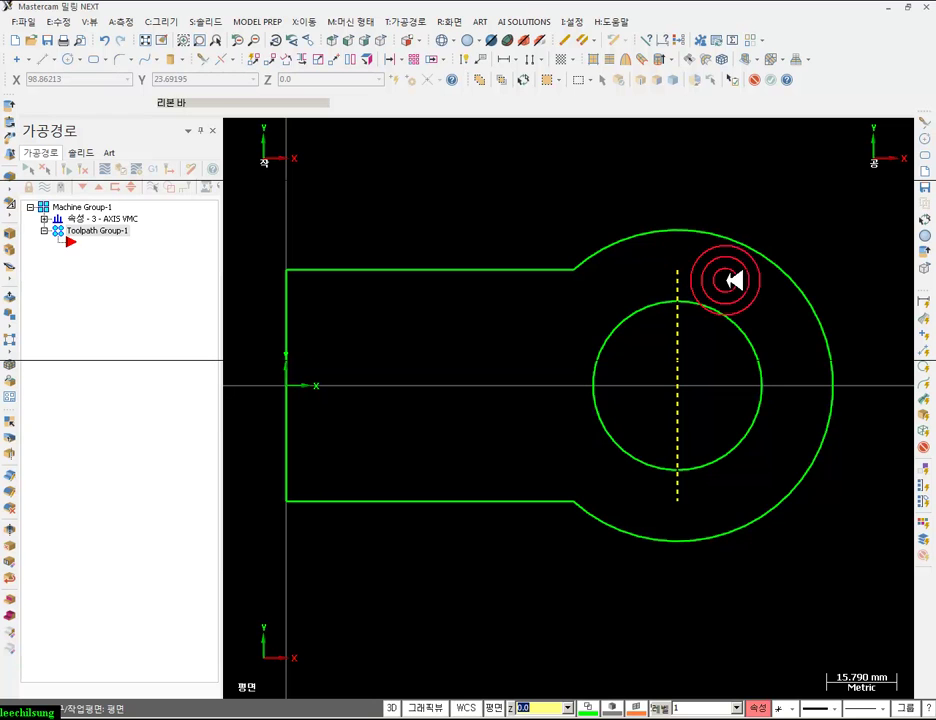
key(Delete)
scroll(726, 279, down, 2)
click(831, 177)
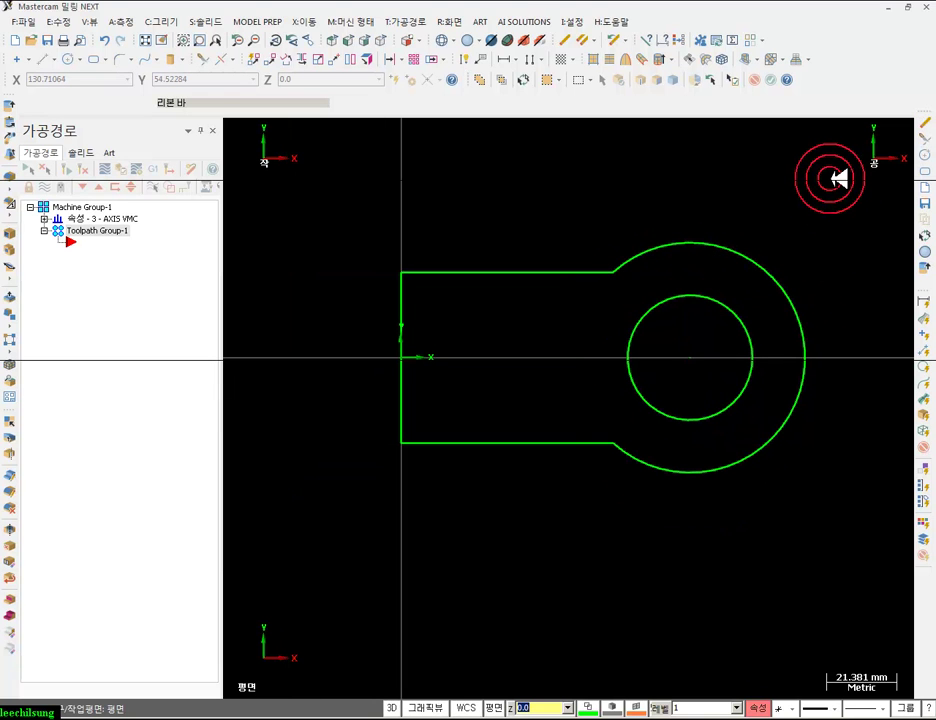
- View the profile isometrically and from above, and examine the small hole's position in the plan view of the PDF drawing
click(382, 41)
scroll(480, 397, down, 2)
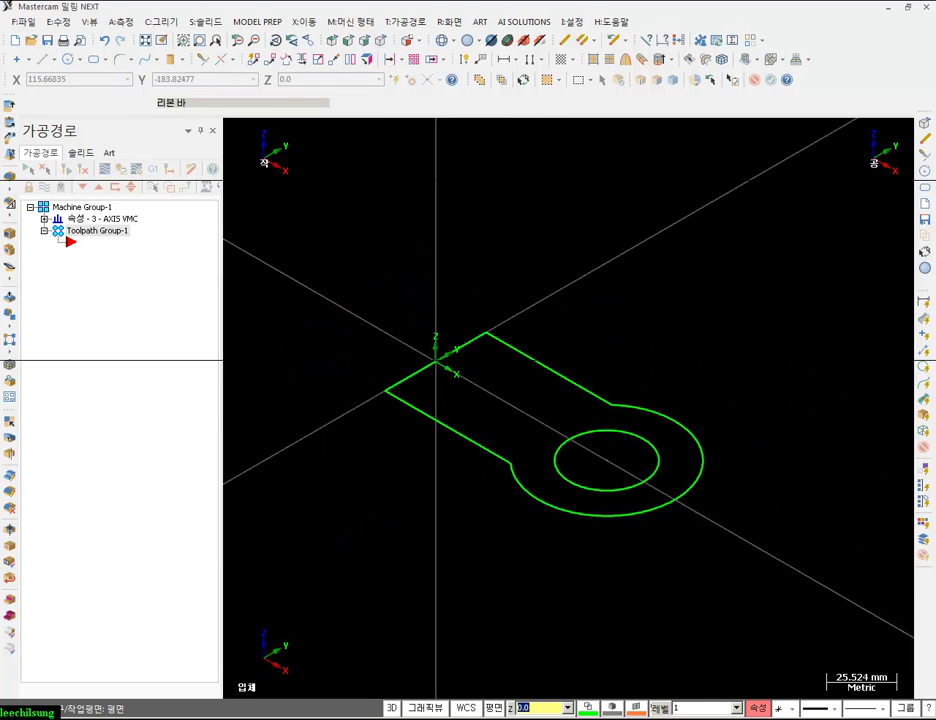
key(alt+Tab)
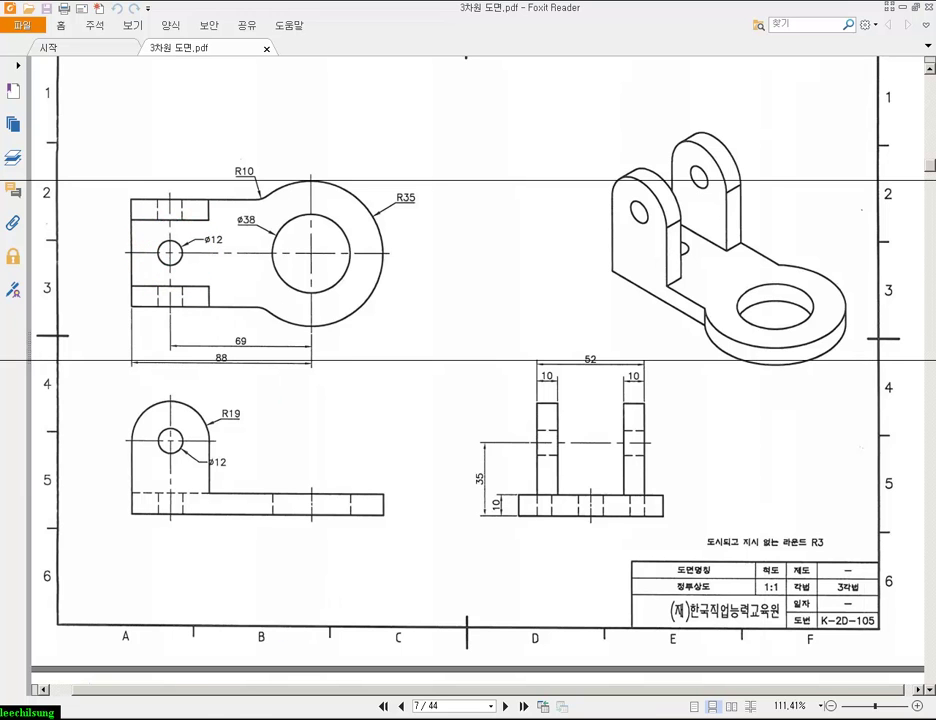
key(alt+Tab)
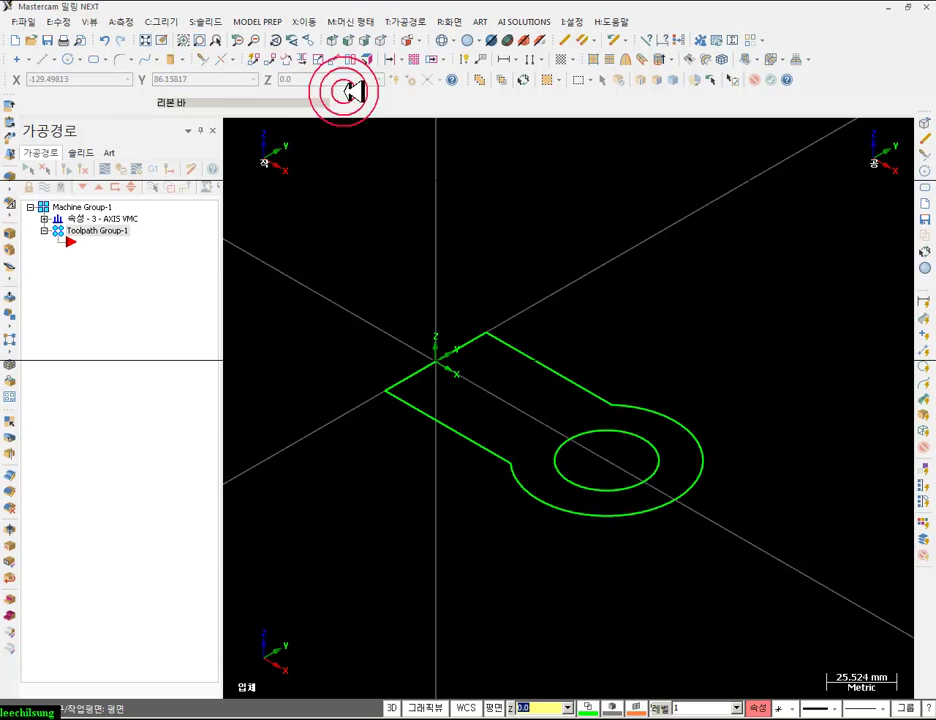
click(338, 39)
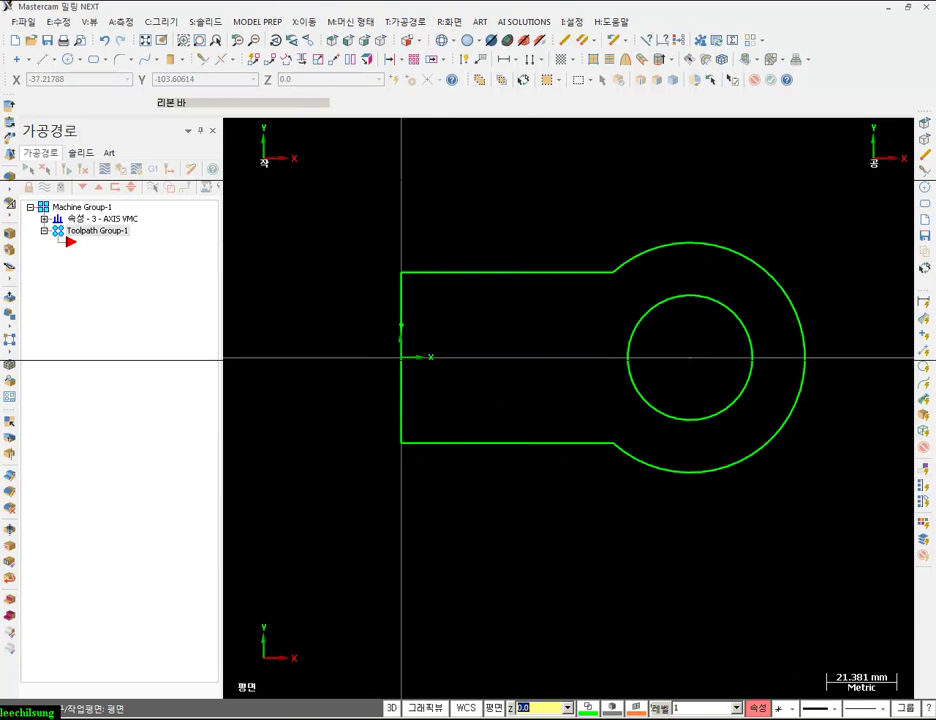
key(alt+Tab)
click(282, 478)
click(296, 356)
click(246, 349)
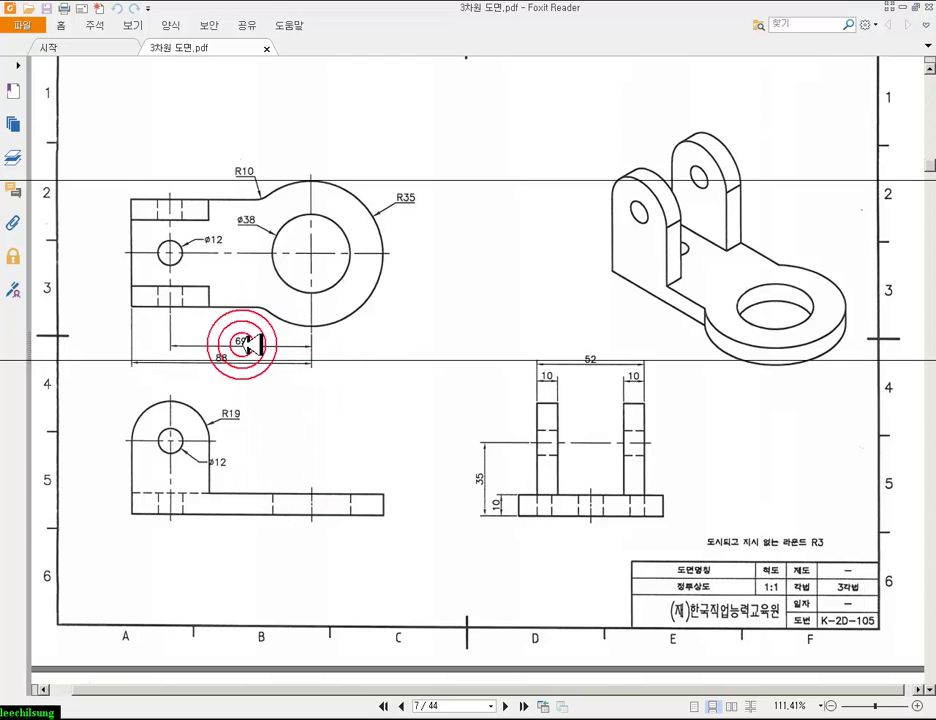
- Draw a circle about 16 mm in diameter, its centre offset X-69 from the large circle's centre
key(alt+Tab)
click(679, 371)
click(213, 80)
click(67, 58)
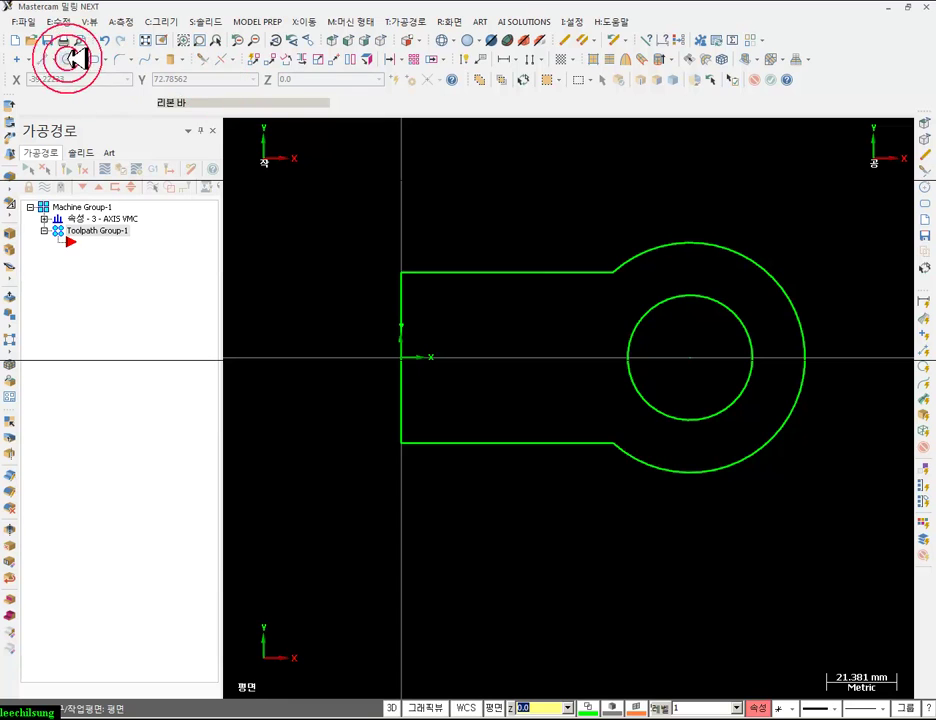
key(space)
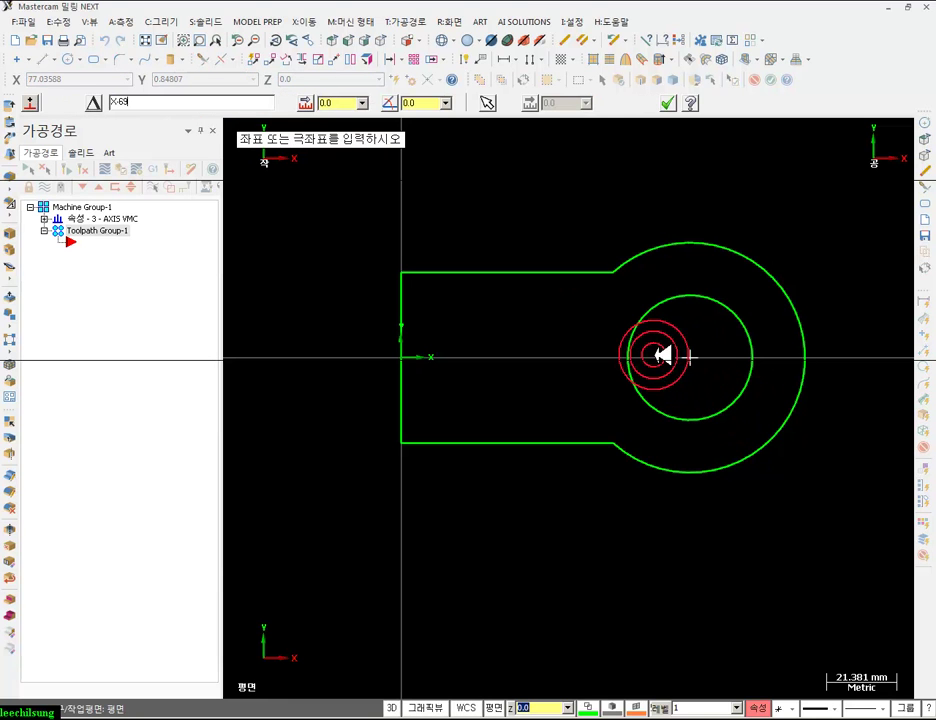
key(Return)
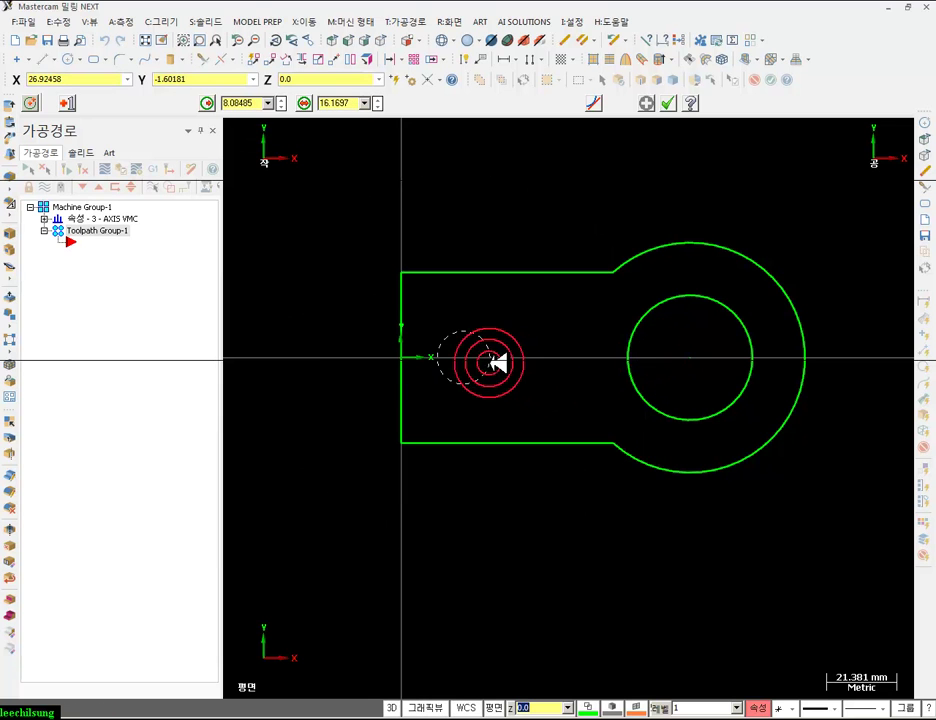
click(490, 360)
- Check the small hole's size in the PDF drawing and set the new circle's diameter to 12 mm
key(alt+Tab)
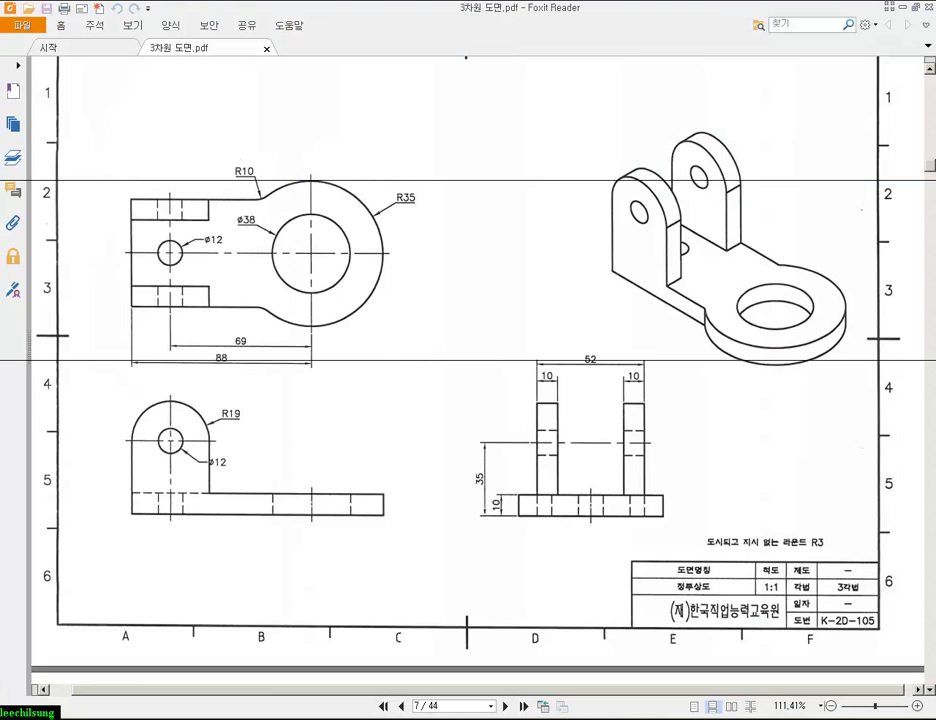
key(alt+Tab)
click(333, 104)
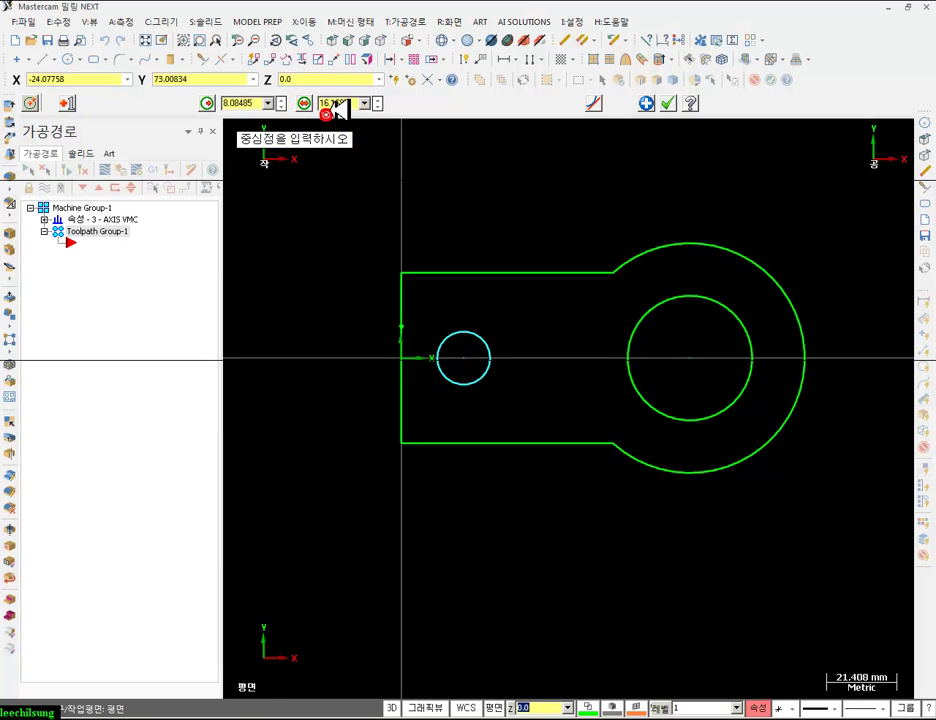
click(338, 138)
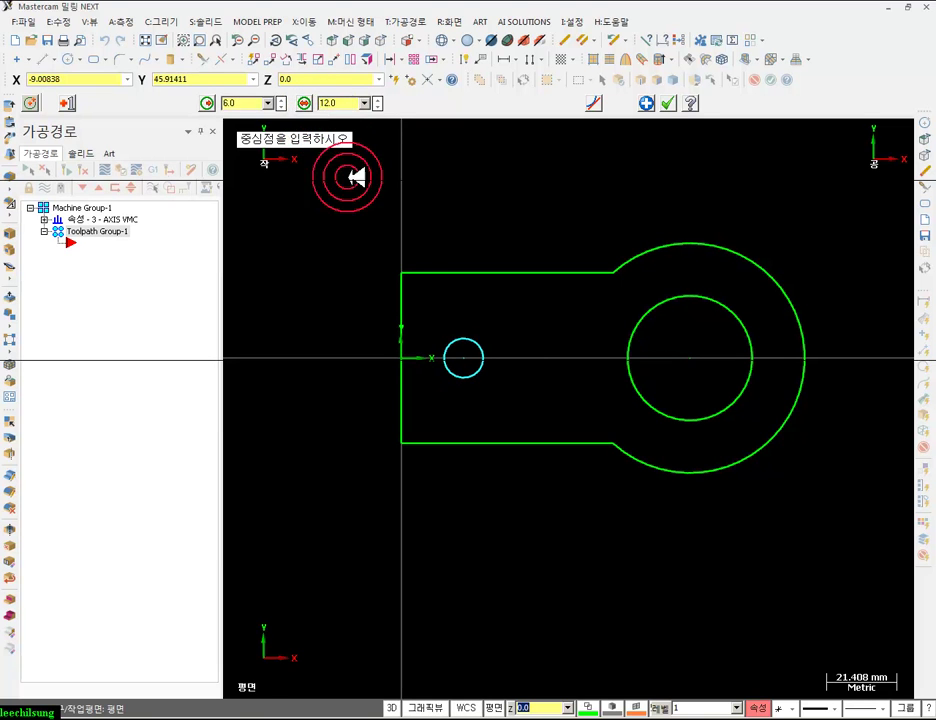
click(668, 103)
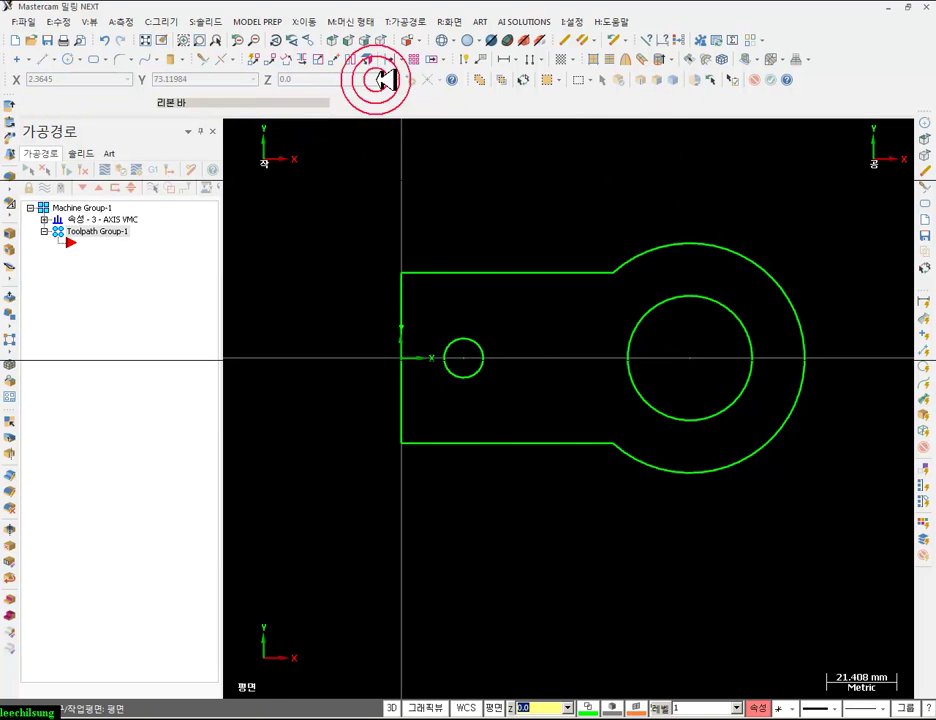
- View the profile isometrically and start a solid extrusion with the plate outline and both circles as chains
click(388, 41)
click(10, 100)
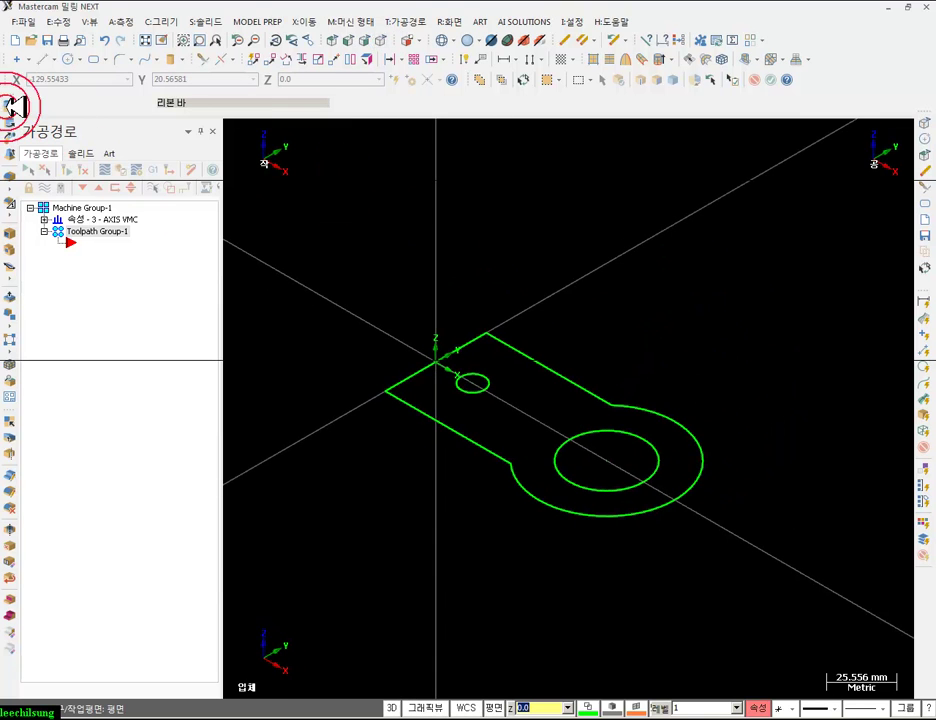
click(408, 380)
click(566, 452)
click(77, 533)
click(802, 428)
click(312, 268)
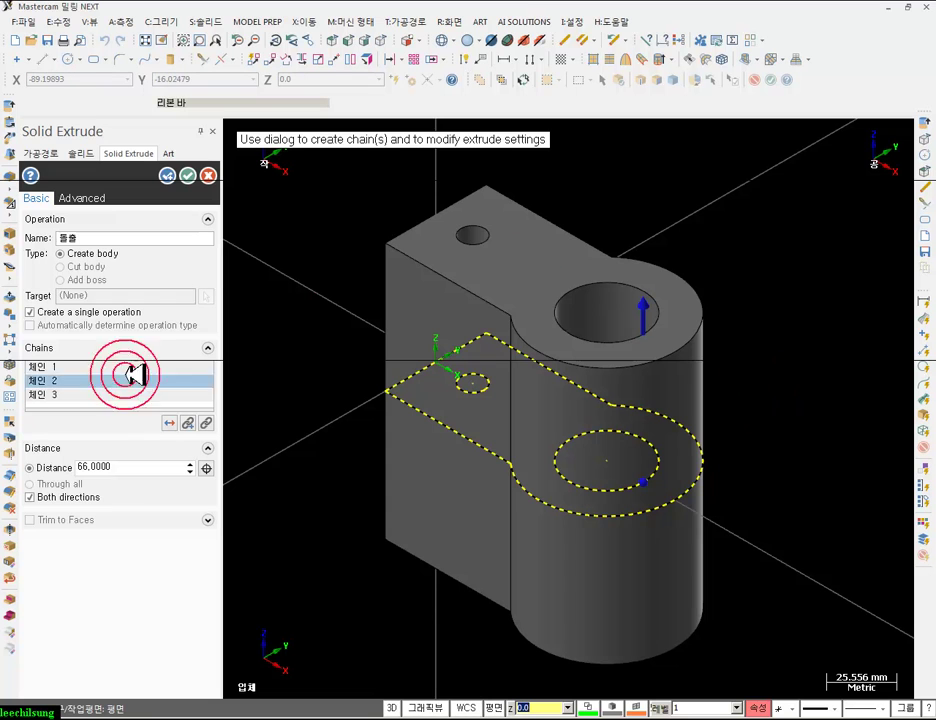
- Extrude the plate profile 10 mm in one direction as a new body, checking the thickness in the PDF drawing
click(90, 498)
double_click(122, 466)
key(Return)
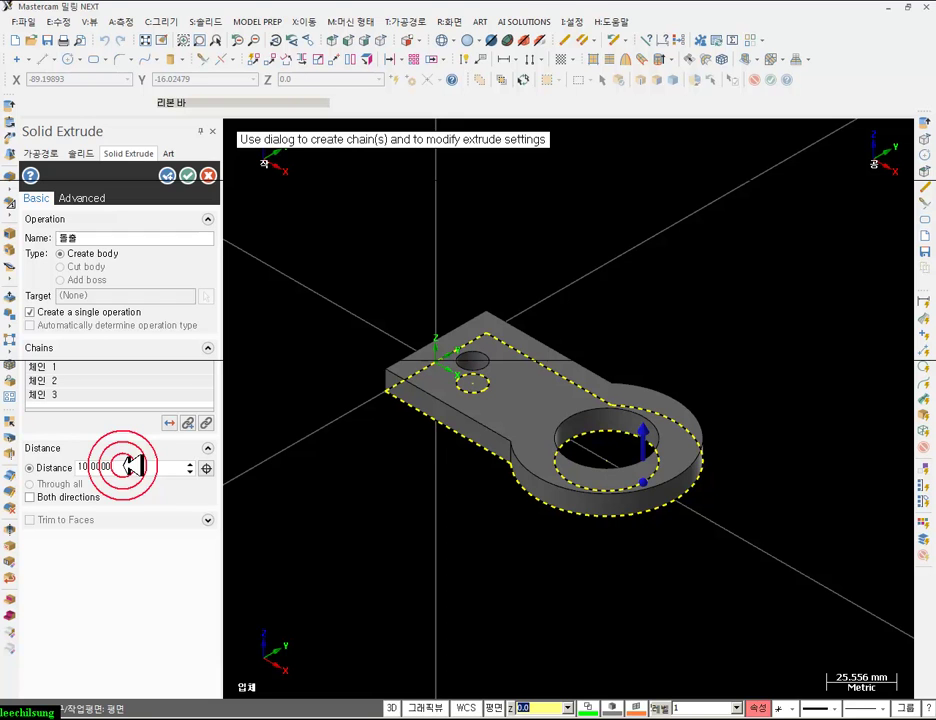
key(alt+Tab)
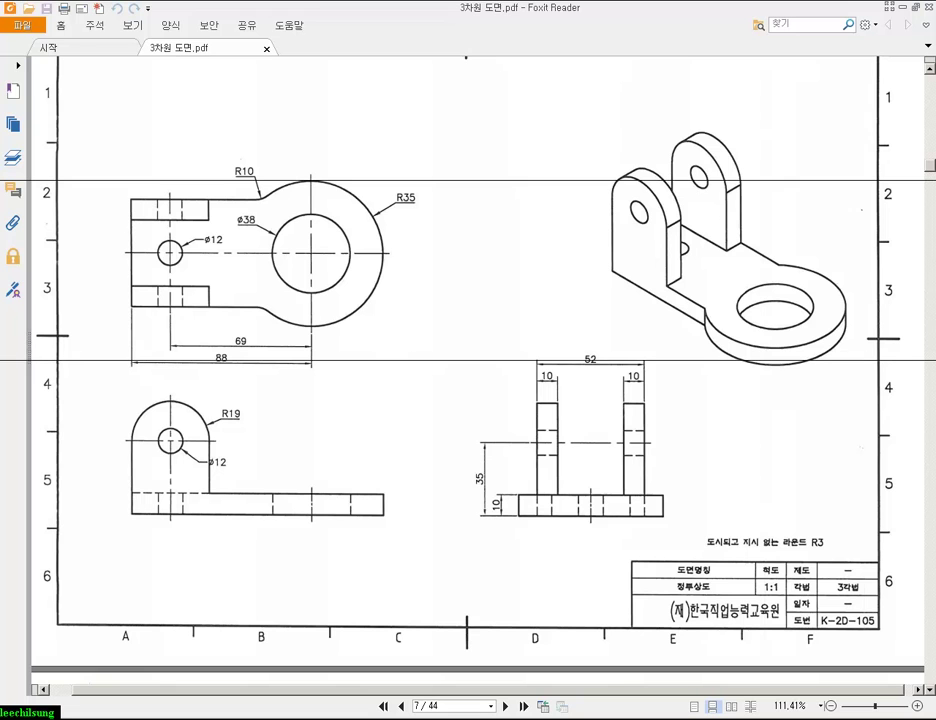
key(alt+Tab)
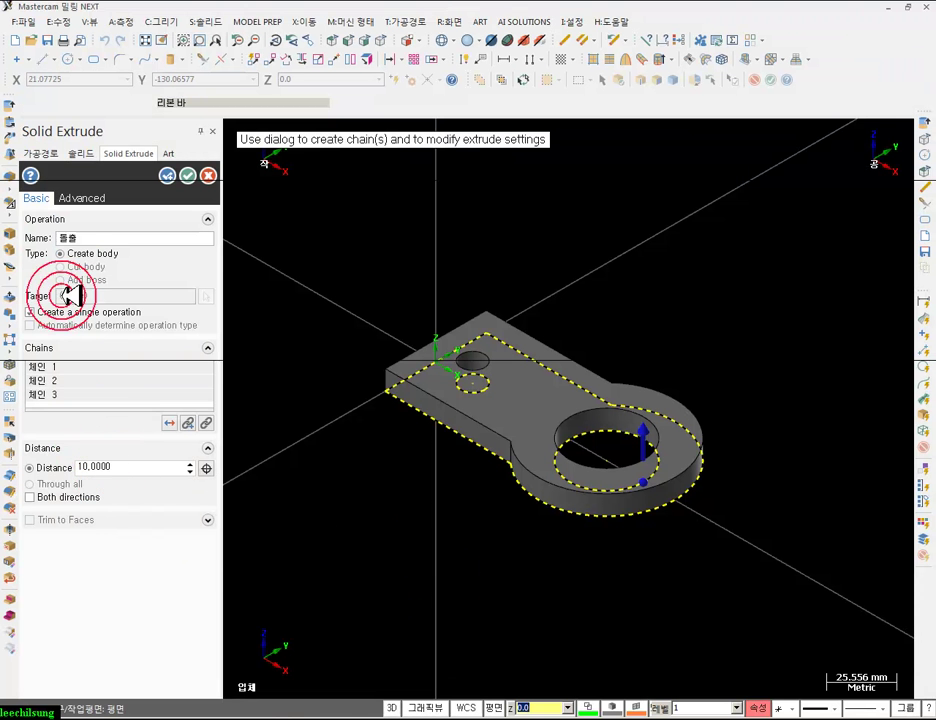
click(187, 176)
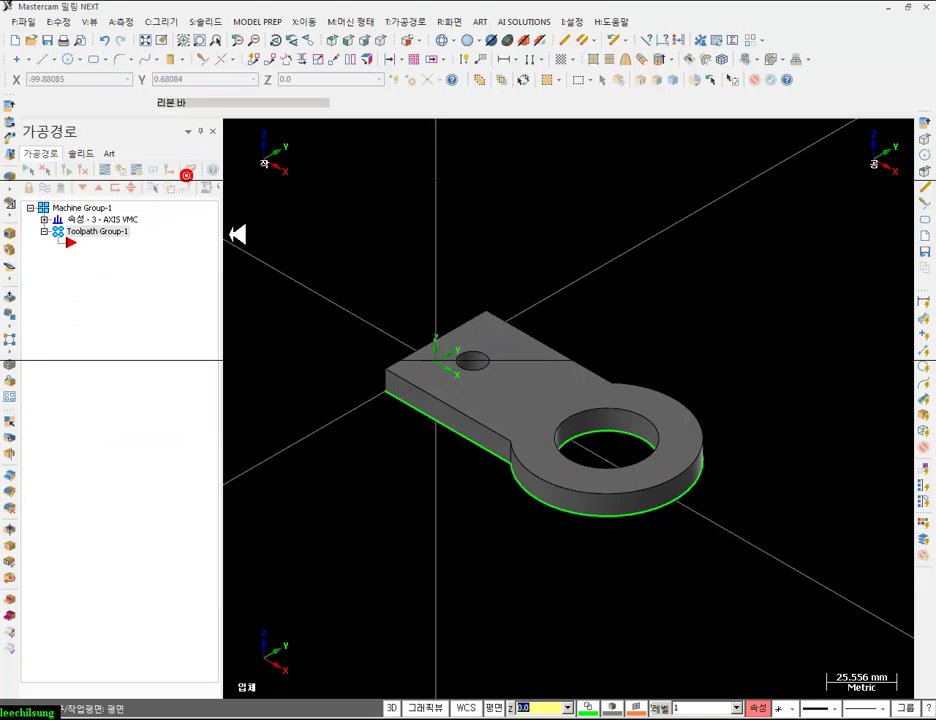
- Hide everything except the plate solid and check it from the front and isometrically
scroll(520, 513, up, 2)
click(564, 349)
click(503, 82)
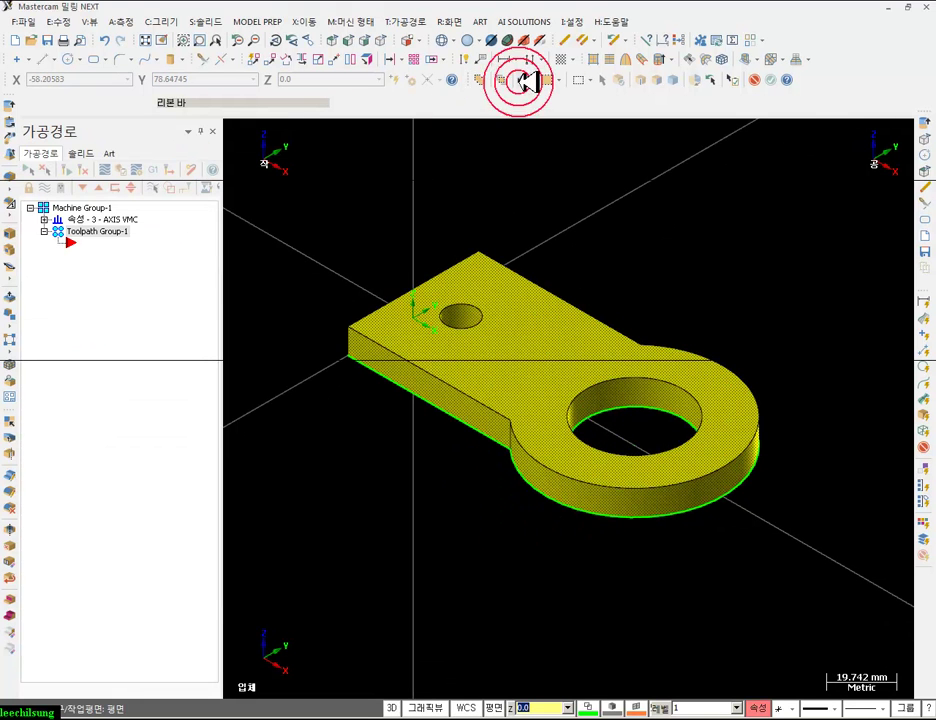
click(452, 22)
click(468, 92)
click(485, 200)
click(355, 40)
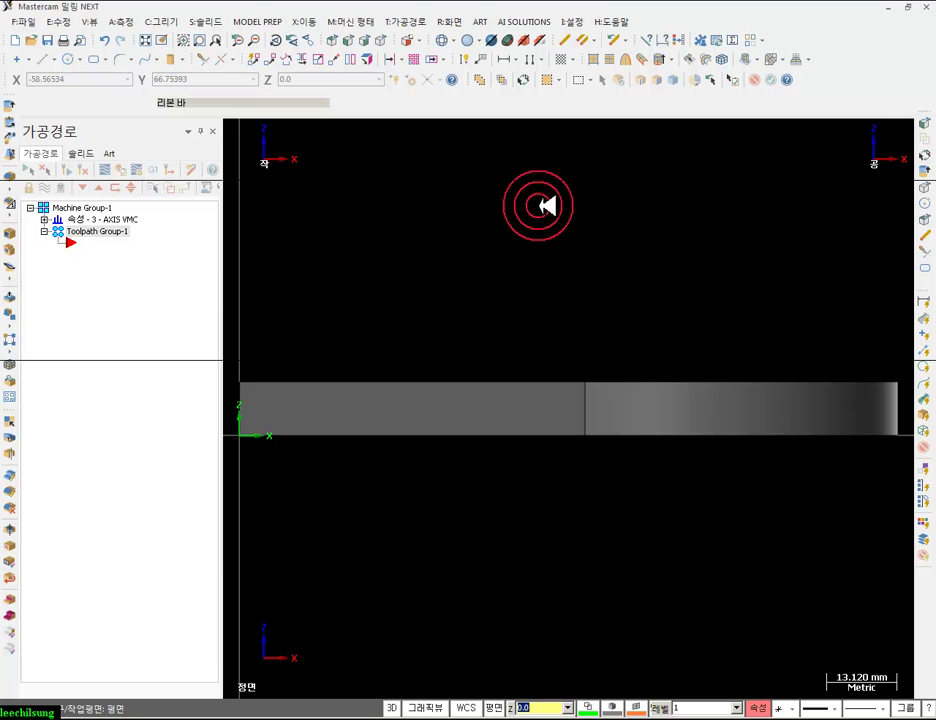
click(388, 40)
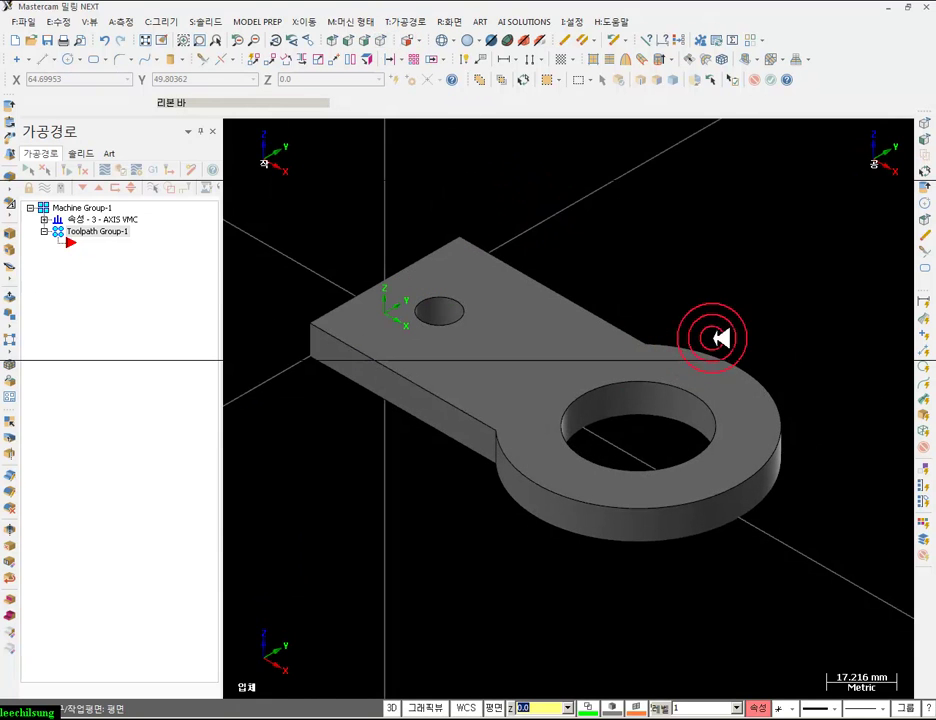
- Study the lugs in the PDF drawing and set the construction plane to the front plane (WCS)
key(alt+Tab)
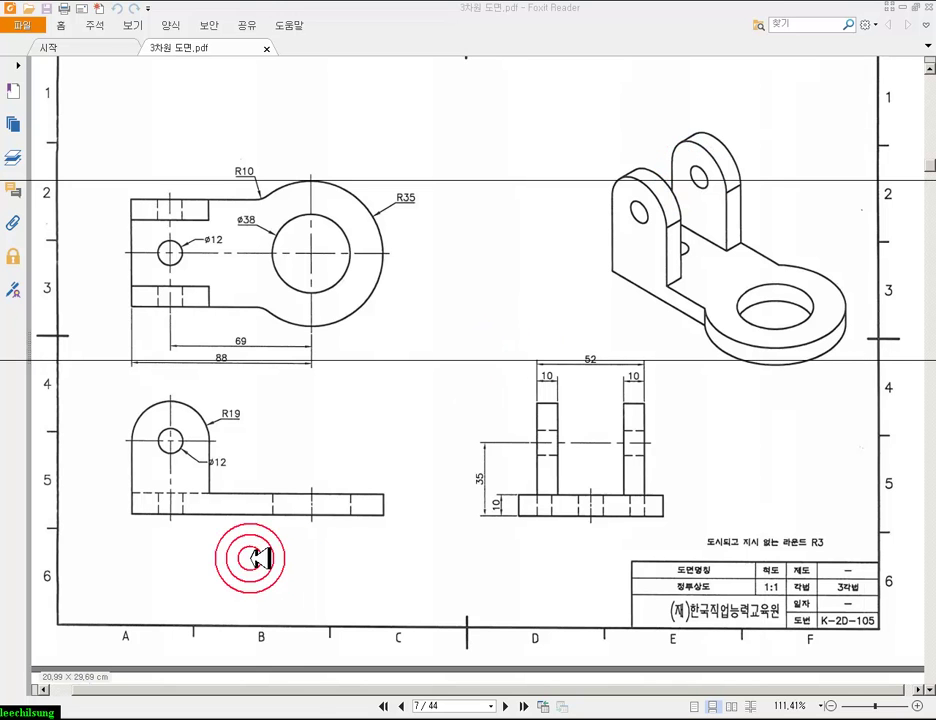
click(283, 713)
scroll(535, 389, down, 3)
scroll(472, 278, up, 1)
click(438, 42)
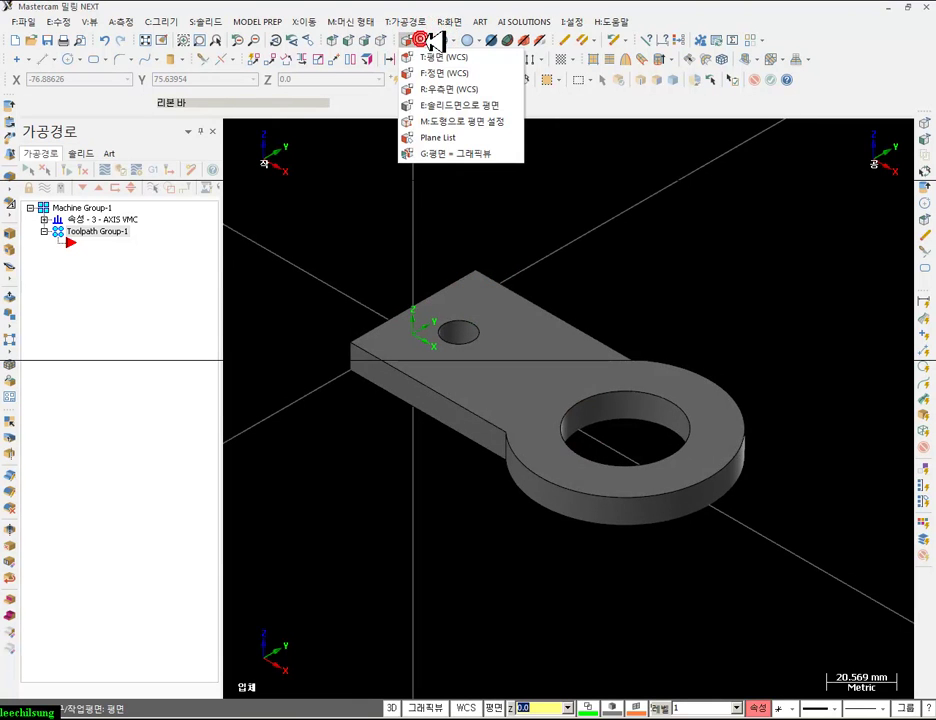
click(436, 69)
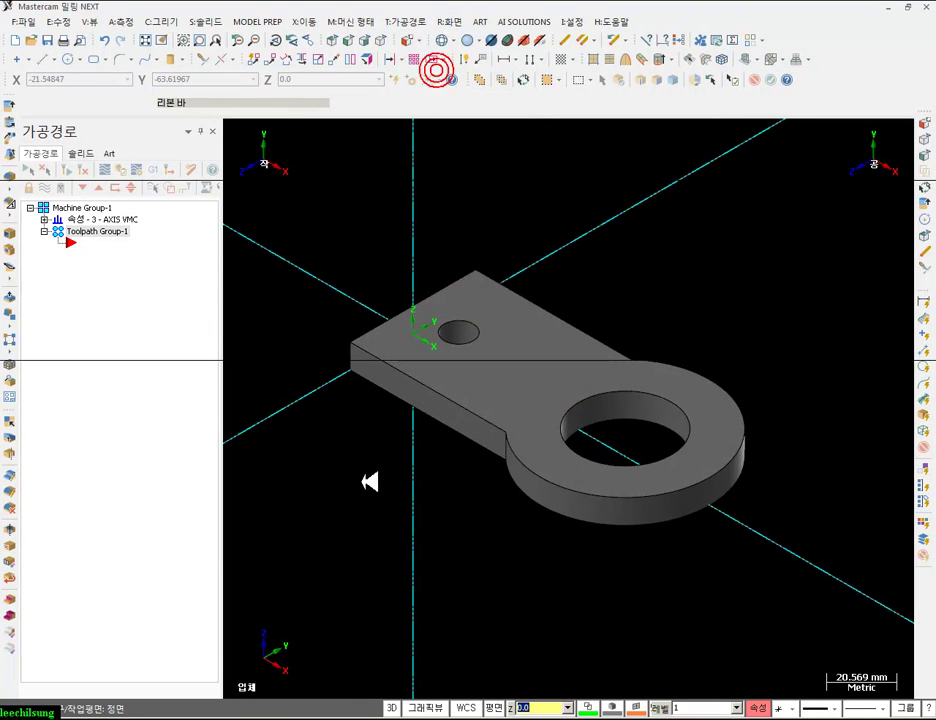
- Set the construction depth to Z 26 by picking the plate's near upper corner
click(511, 707)
click(352, 345)
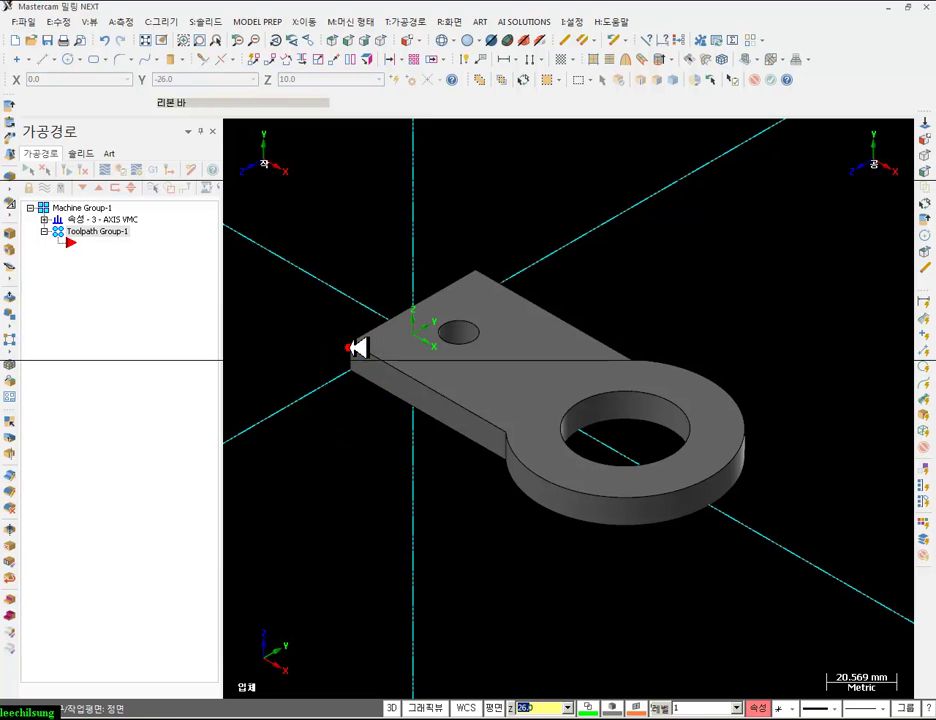
click(440, 503)
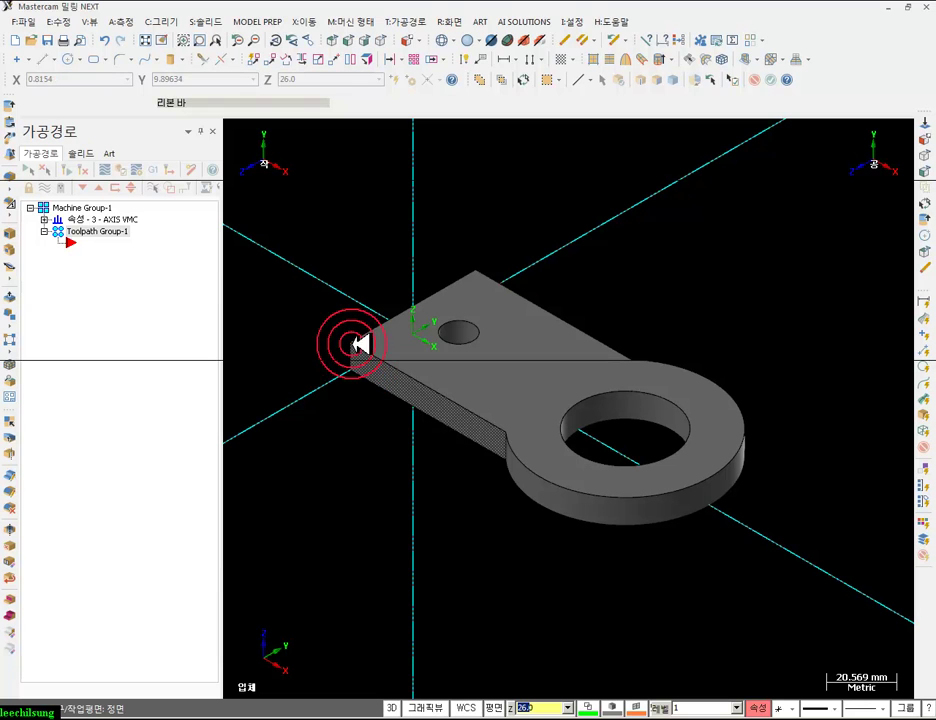
- View the plate from the front and display it as wireframe
click(378, 41)
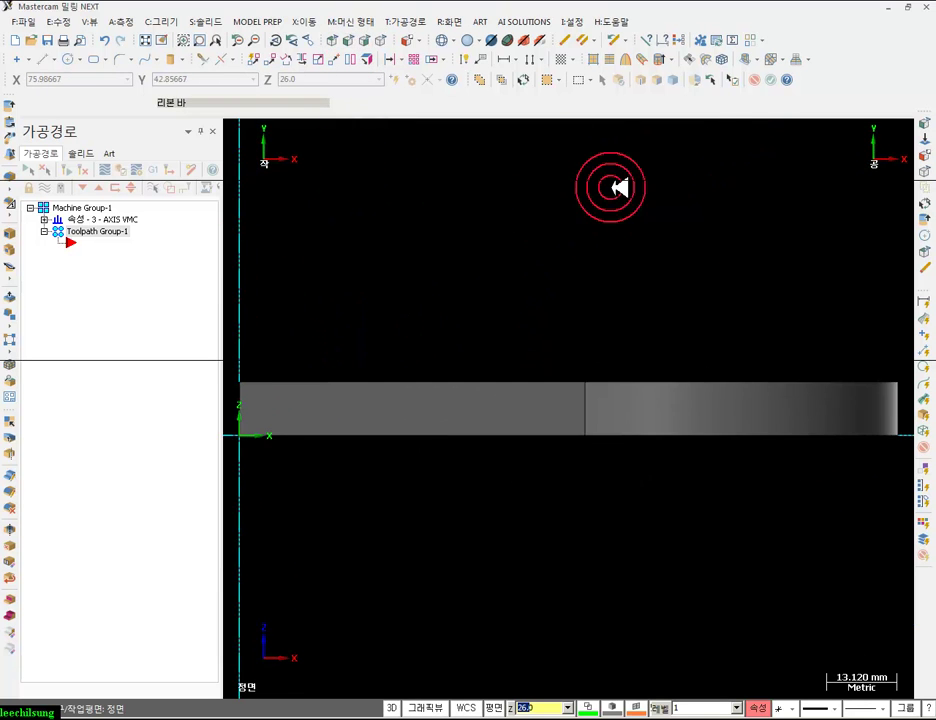
scroll(453, 168, up, 1)
click(441, 40)
scroll(470, 309, down, 2)
scroll(443, 267, up, 3)
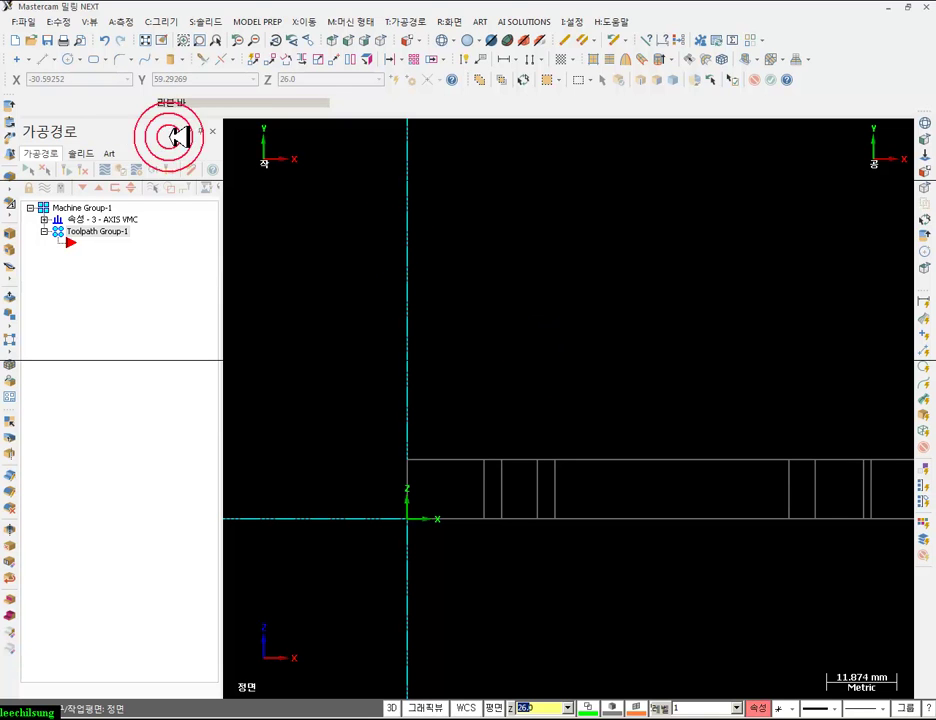
- Draw a rectangular shape about 30 by 30 mm, its lower-left base point on the plate's upper-left corner
click(100, 60)
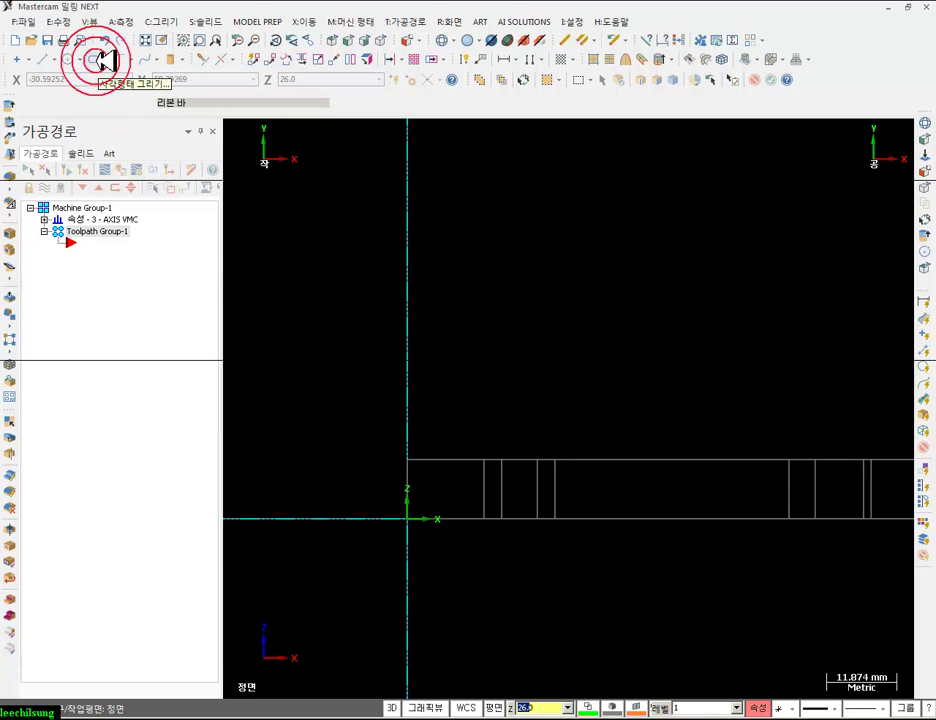
click(94, 488)
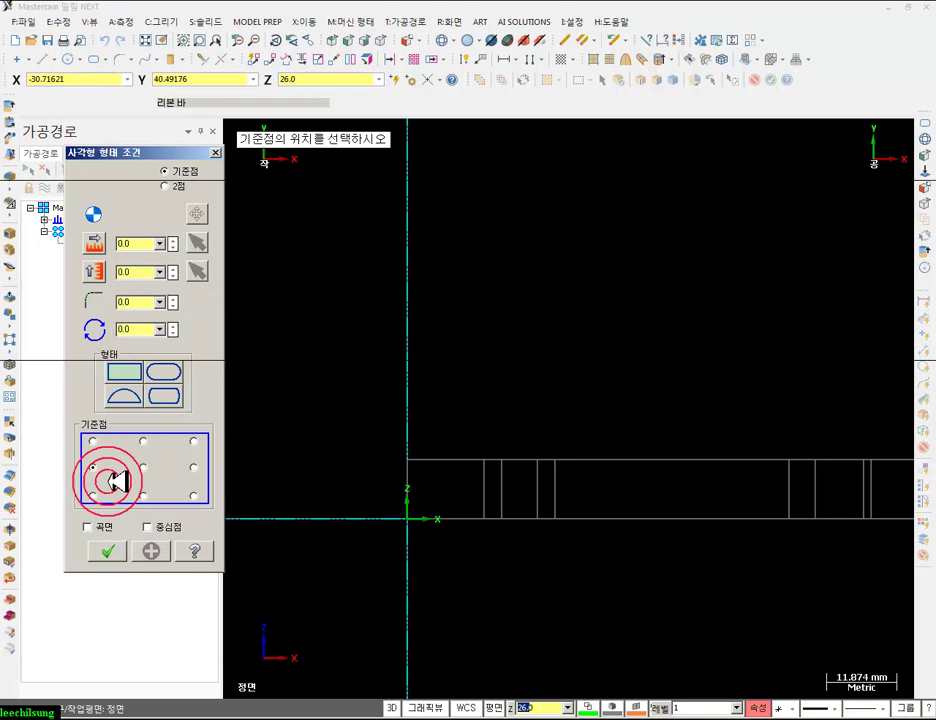
click(400, 475)
click(407, 460)
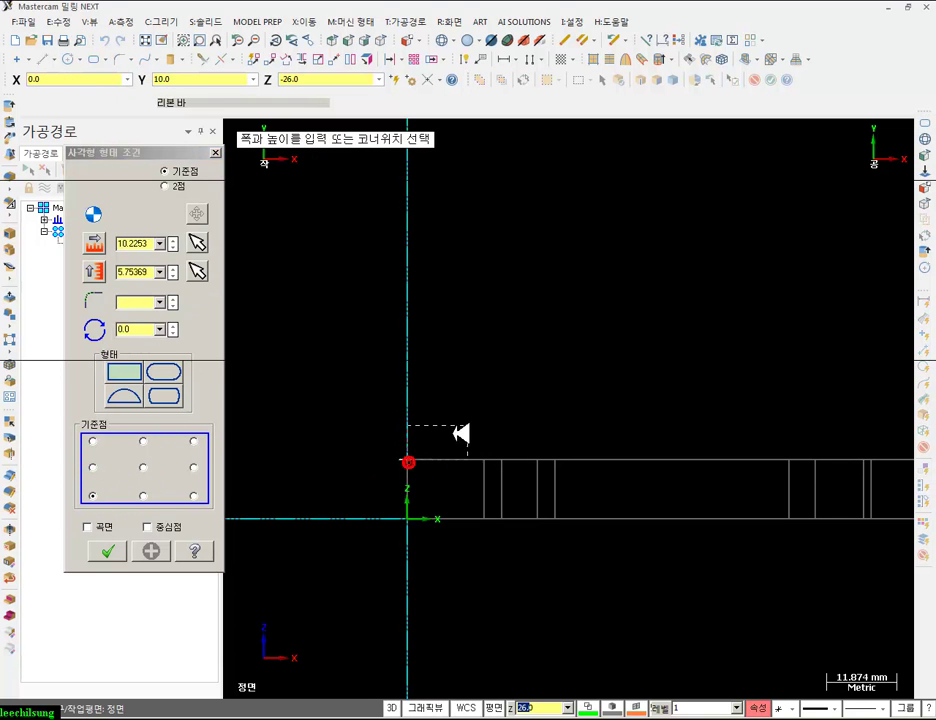
click(583, 280)
click(678, 266)
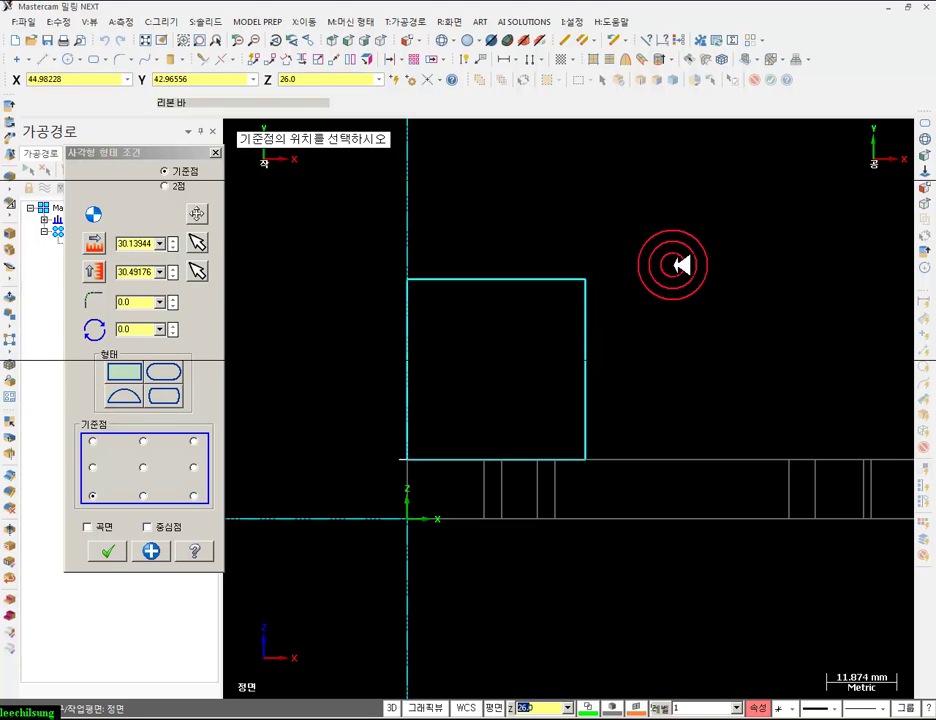
- Set the rectangle's width to 38 mm and, after checking the lug height in the PDF drawing, its height to 25 mm
double_click(146, 243)
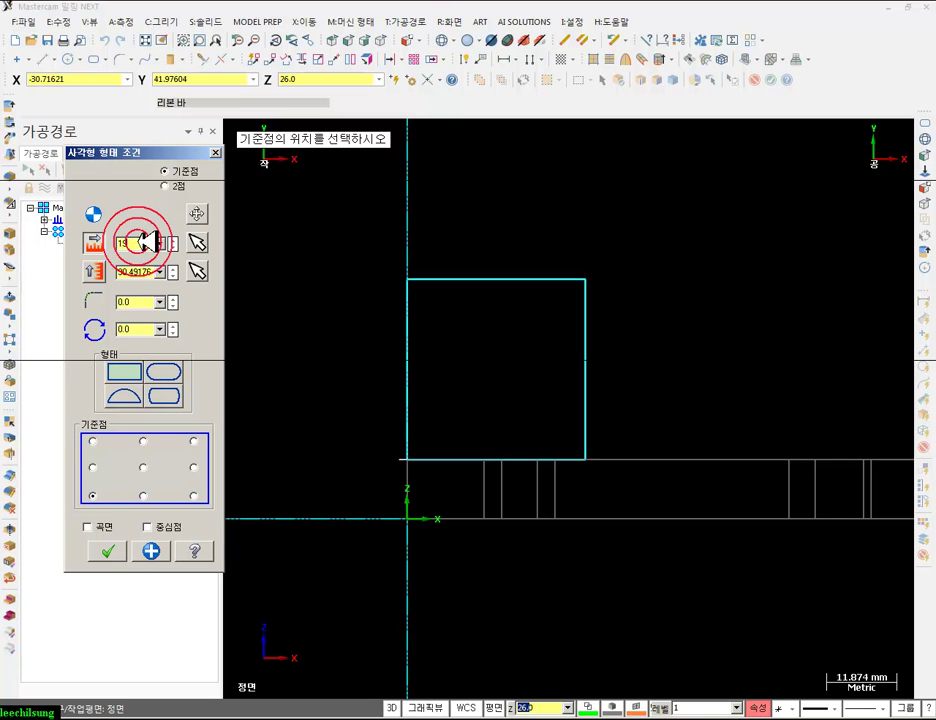
click(160, 246)
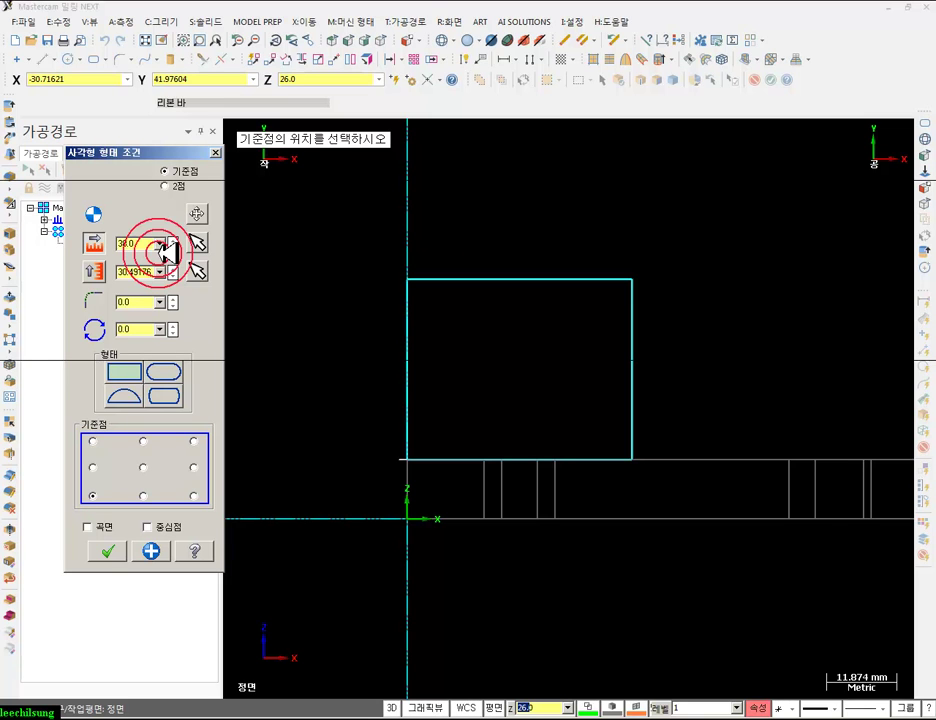
click(140, 245)
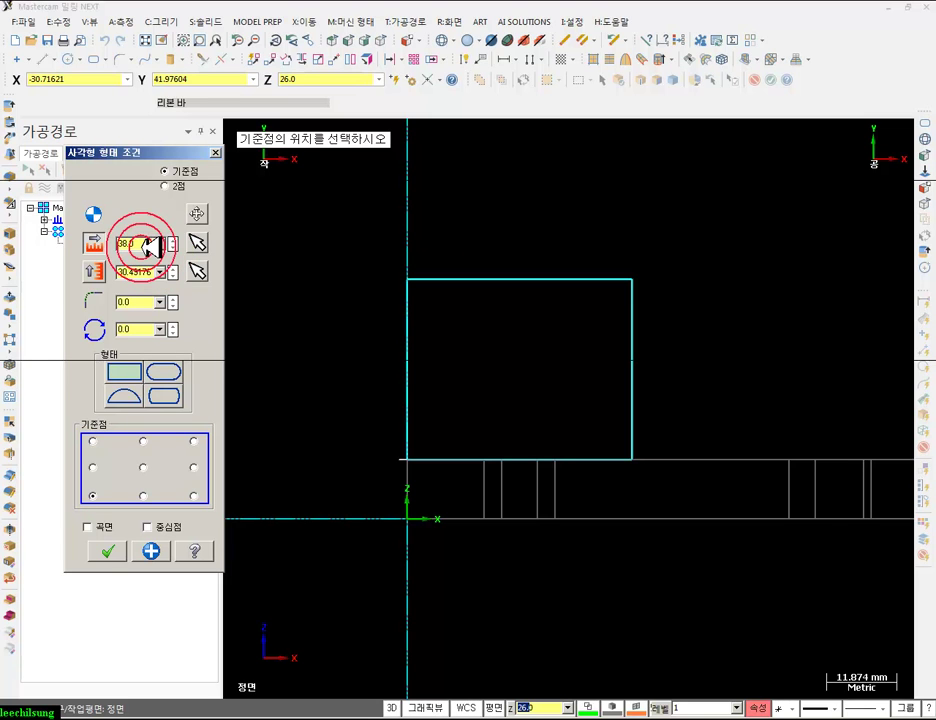
click(138, 271)
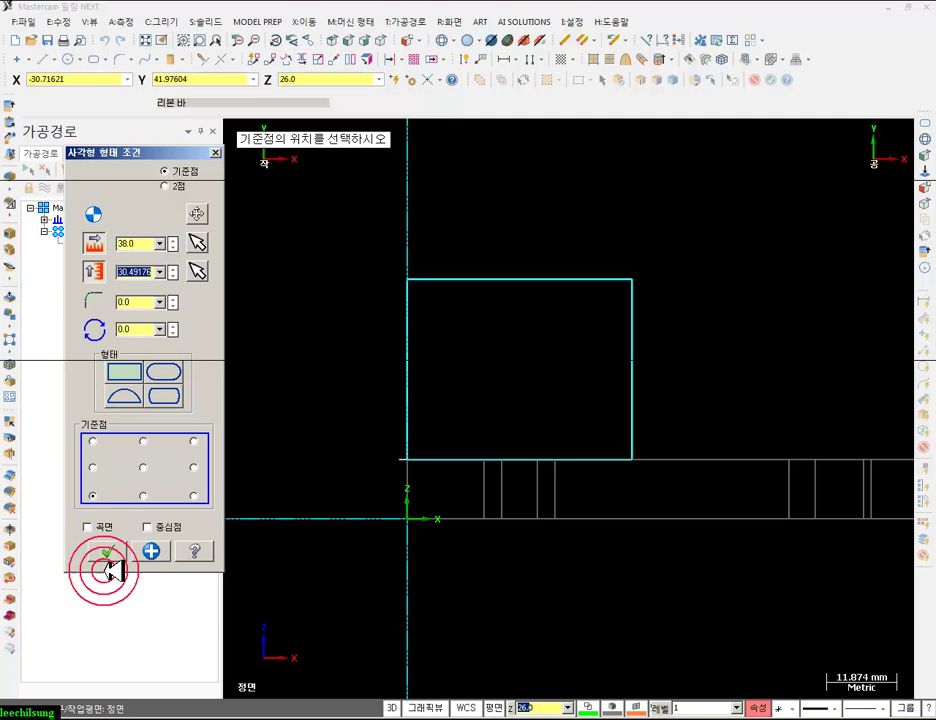
click(300, 716)
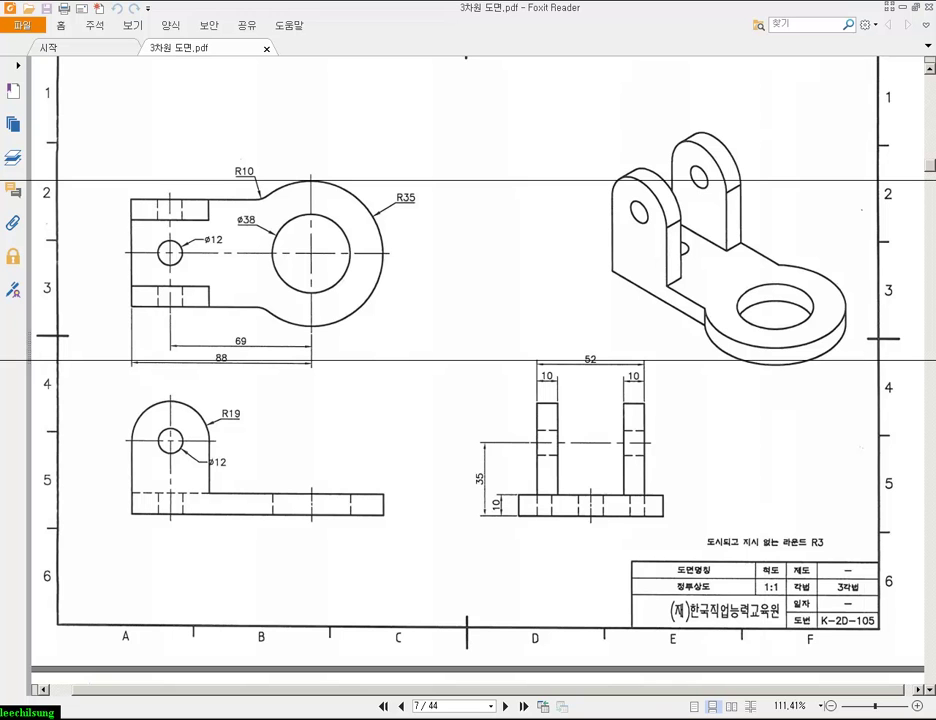
click(289, 716)
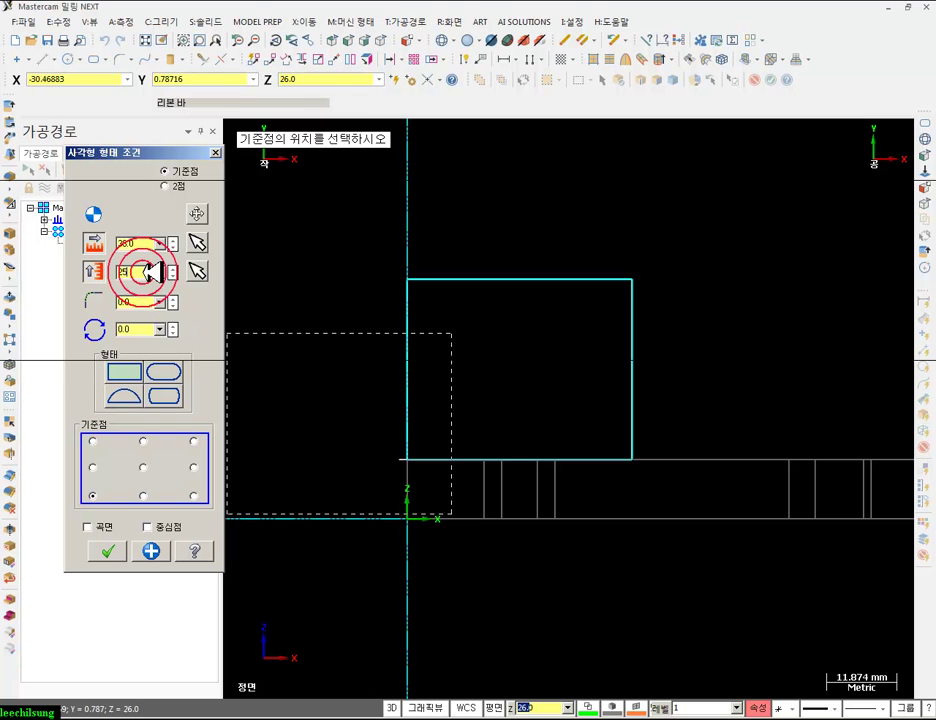
scroll(420, 441, down, 4)
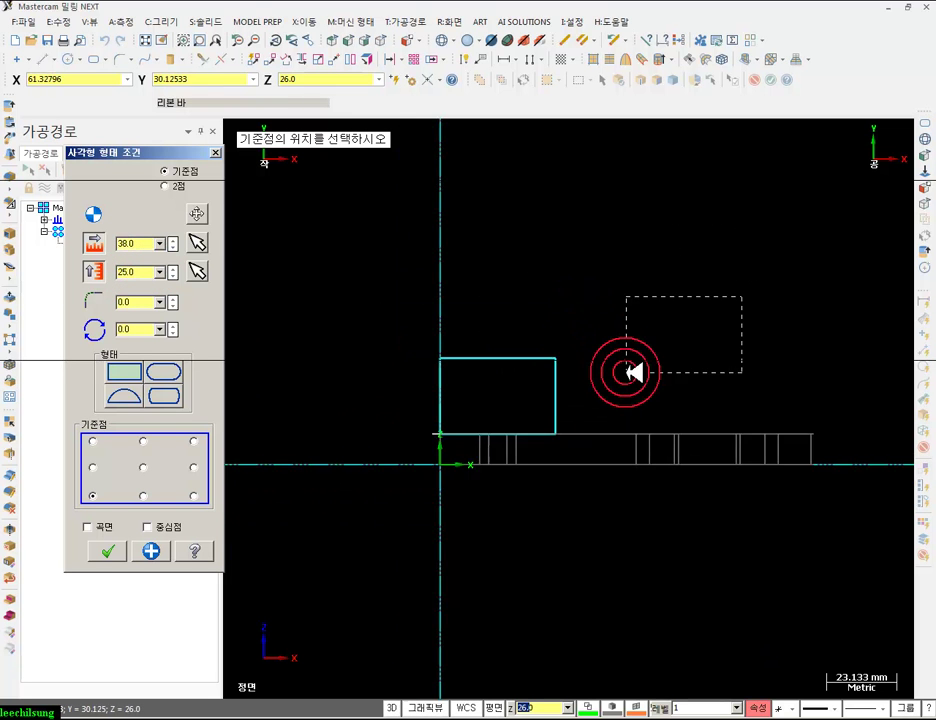
- Switch to 2D construction mode and relocate the rectangle's base point to the plate's near upper corner in the isometric view
click(387, 40)
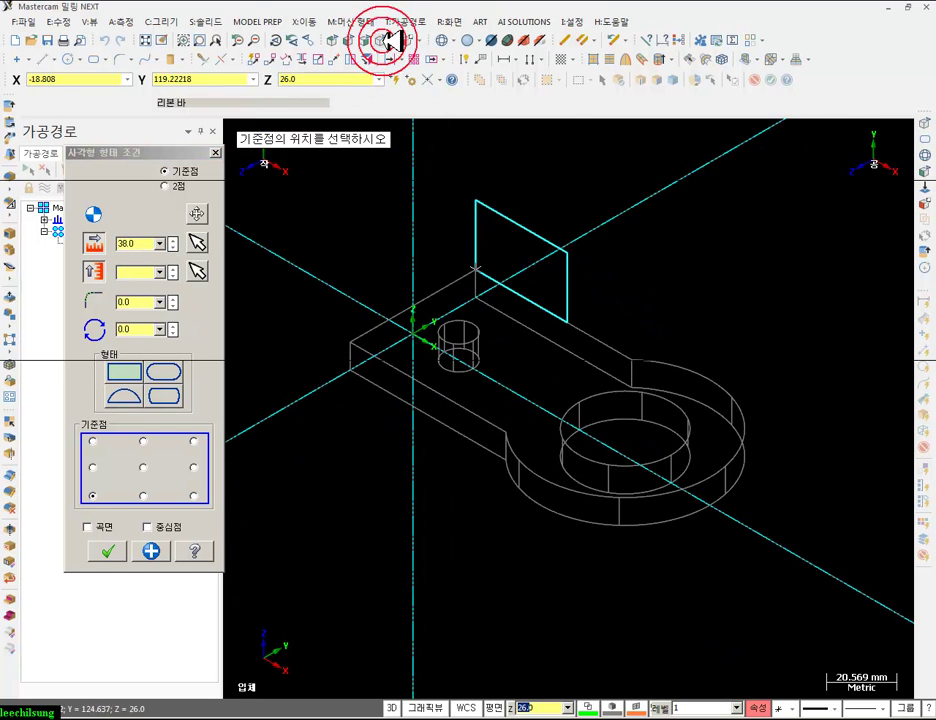
click(355, 40)
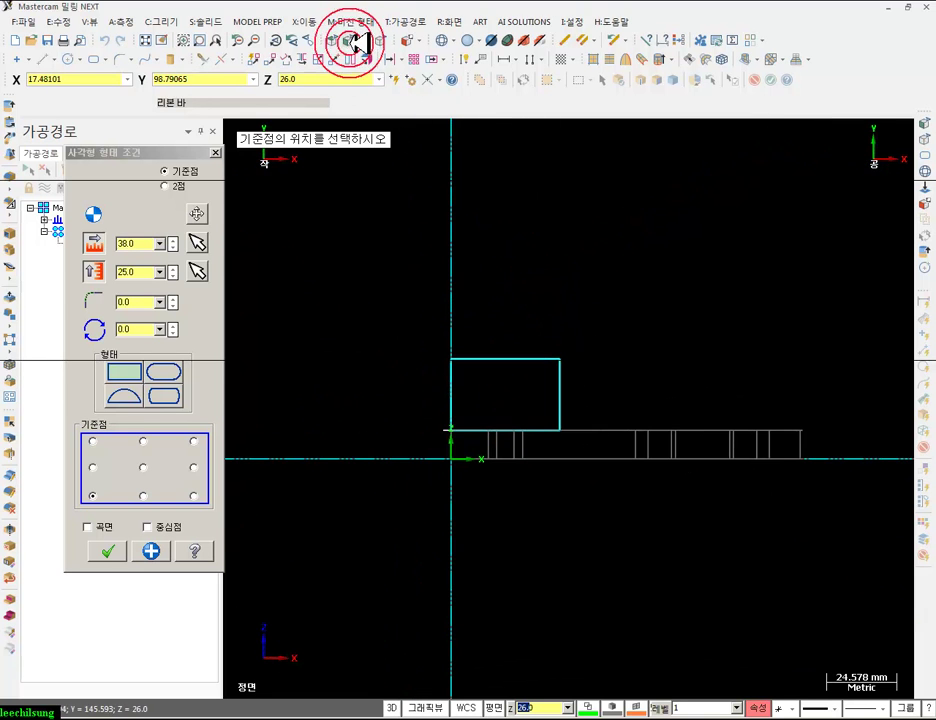
click(388, 41)
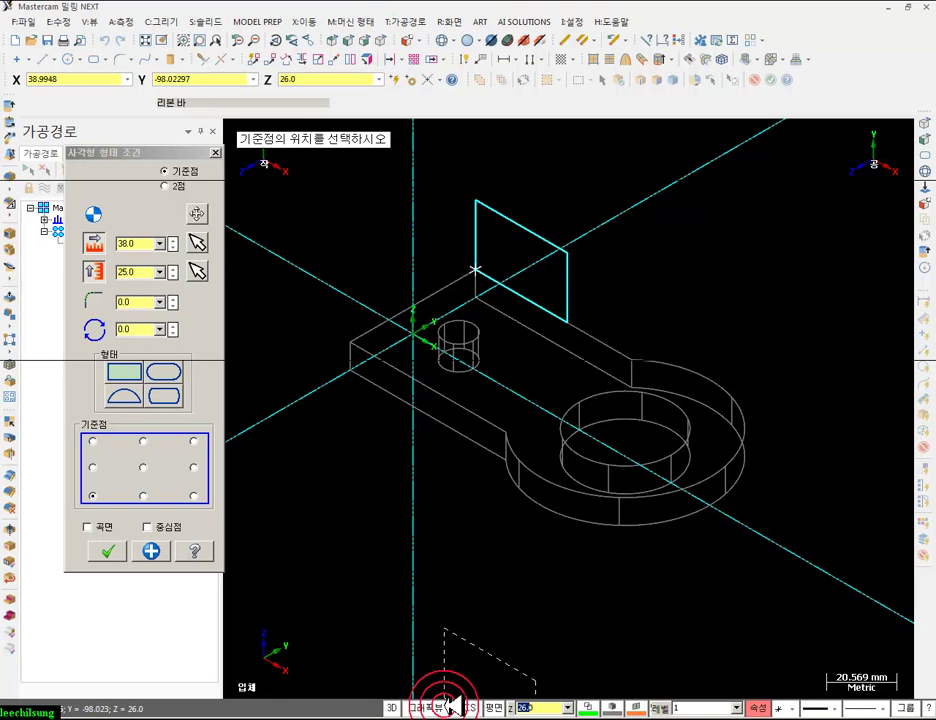
scroll(485, 606, down, 2)
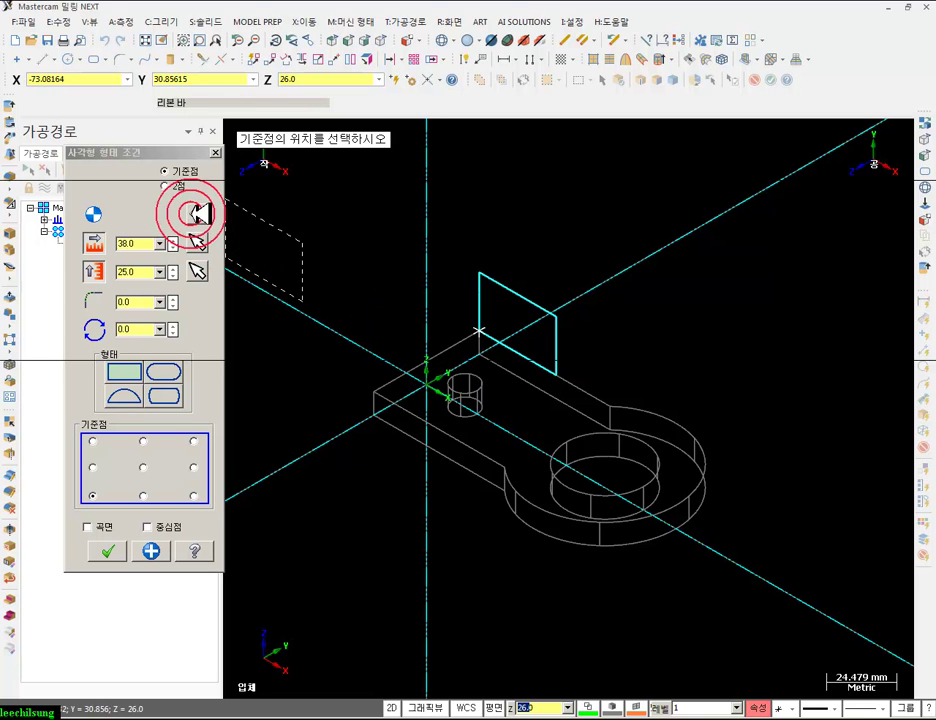
click(197, 213)
click(388, 387)
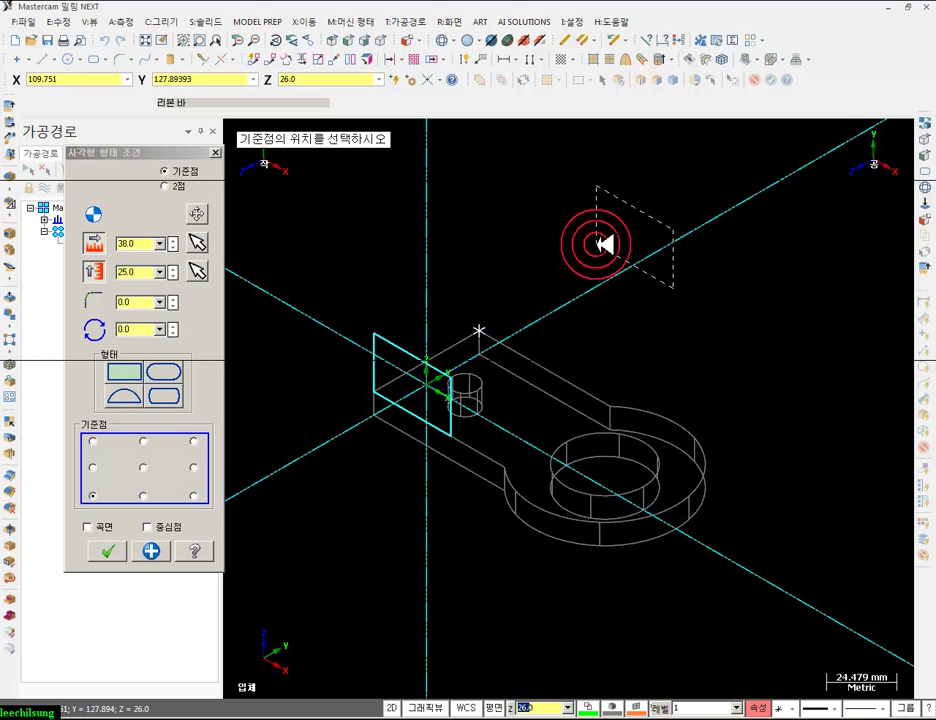
- Check the relocated 38 by 25 mm rectangle from the front and accept it
scroll(606, 246, up, 1)
click(370, 42)
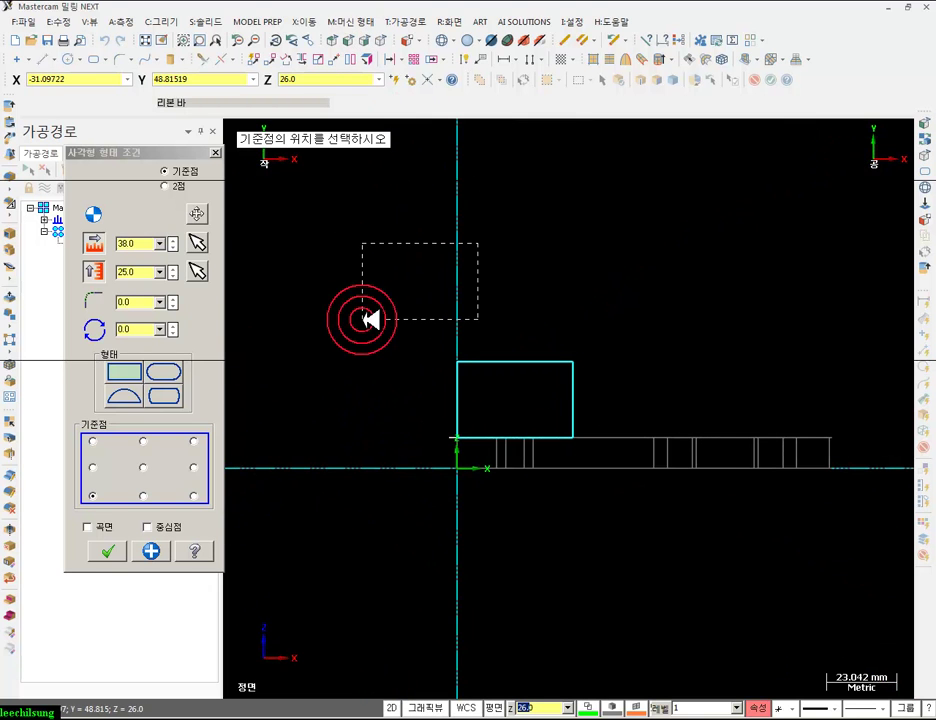
scroll(574, 390, up, 3)
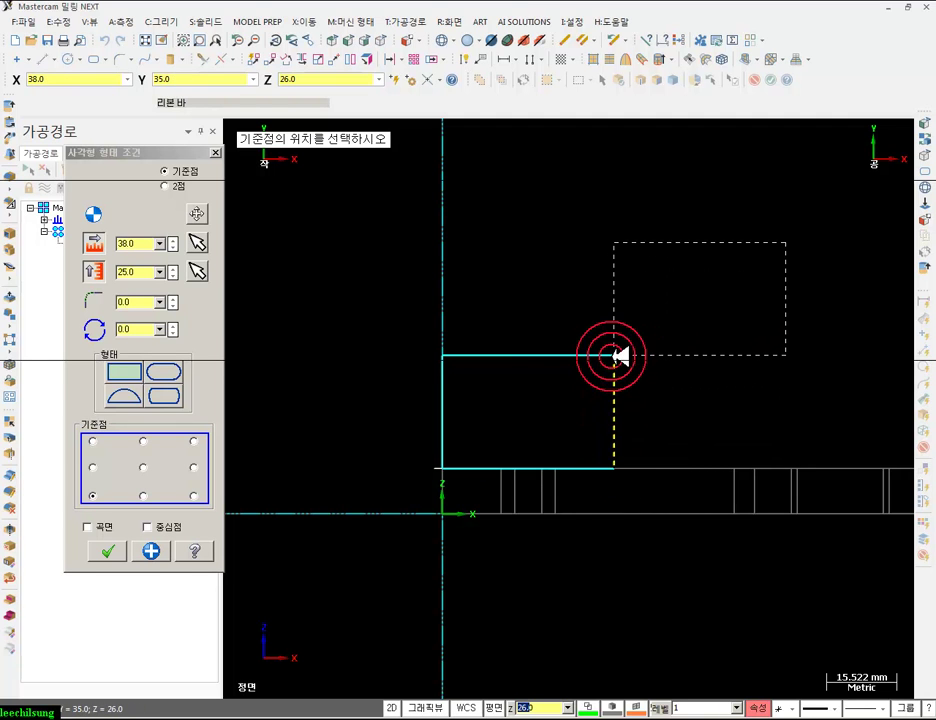
click(100, 550)
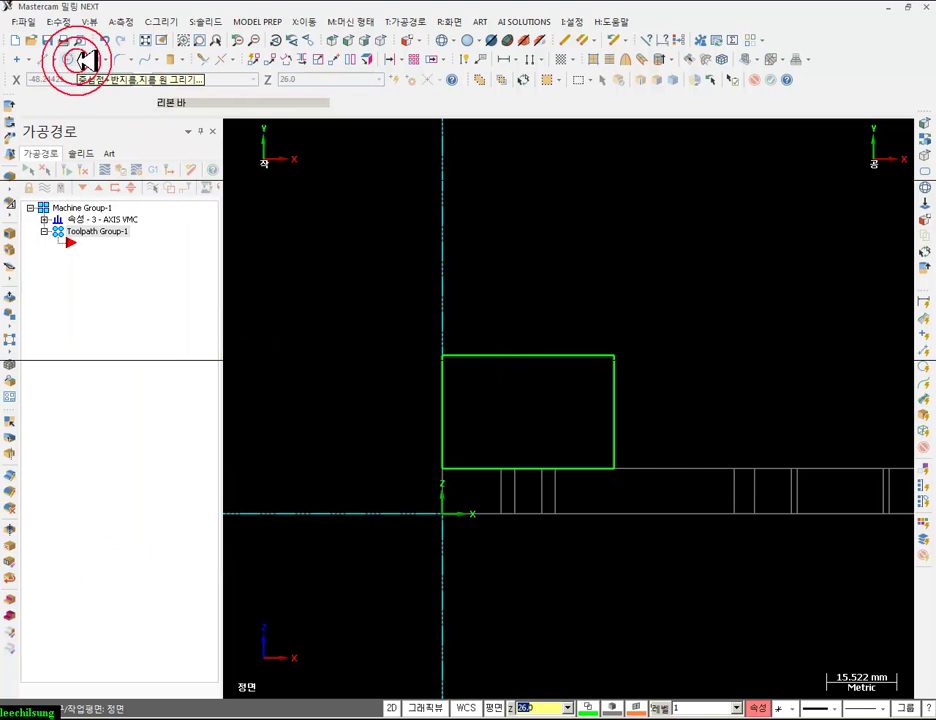
- Draw a polar arc of radius 19 mm from 0 to 180 degrees, centred on the midpoint of the rectangle's upper edge
click(84, 60)
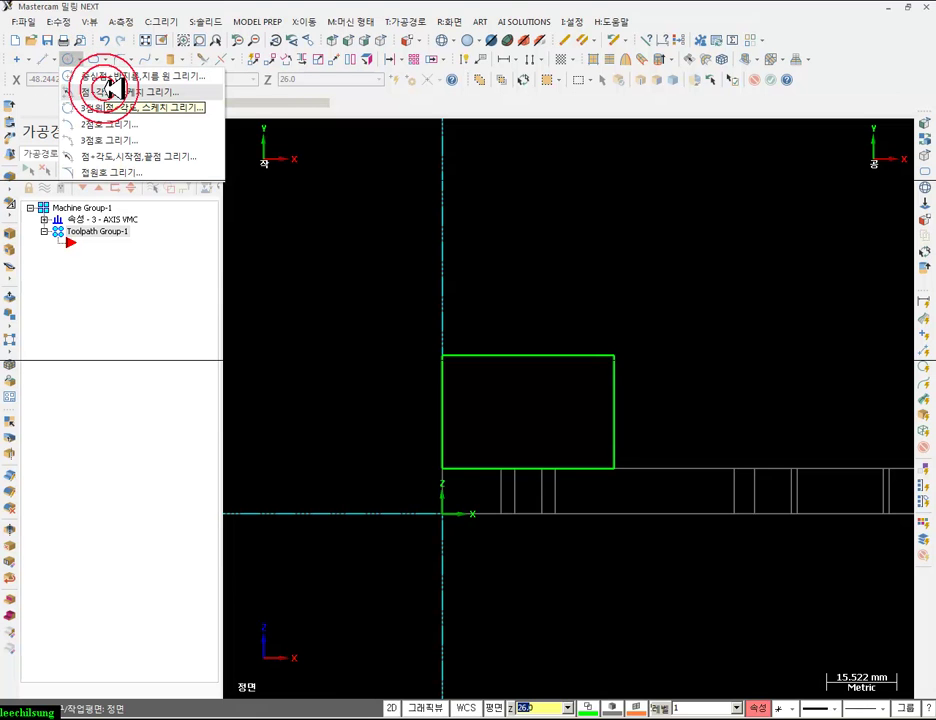
click(110, 92)
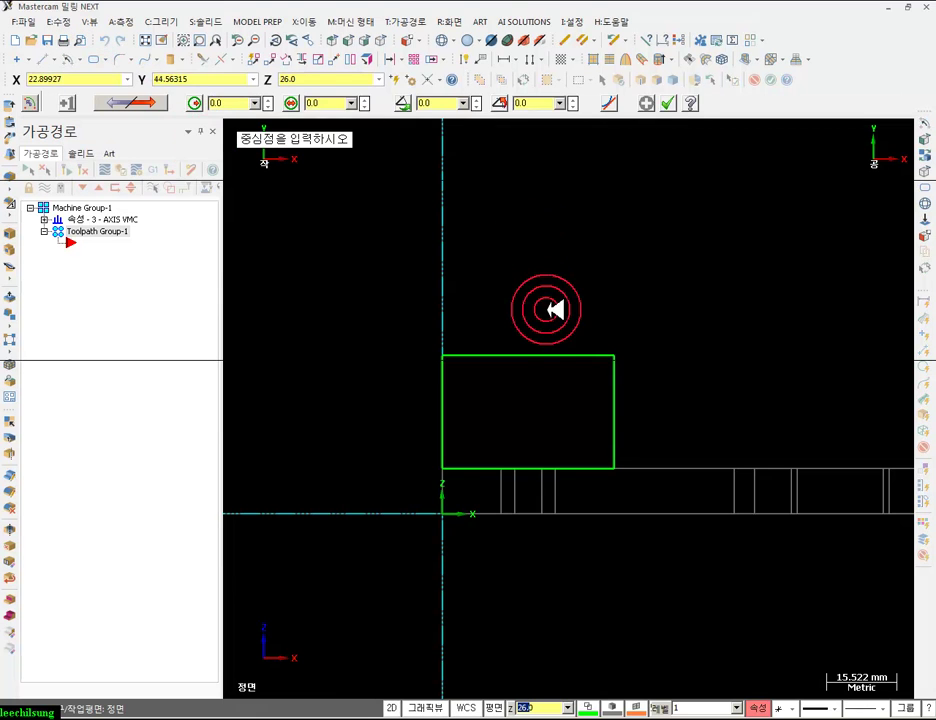
click(536, 355)
click(615, 356)
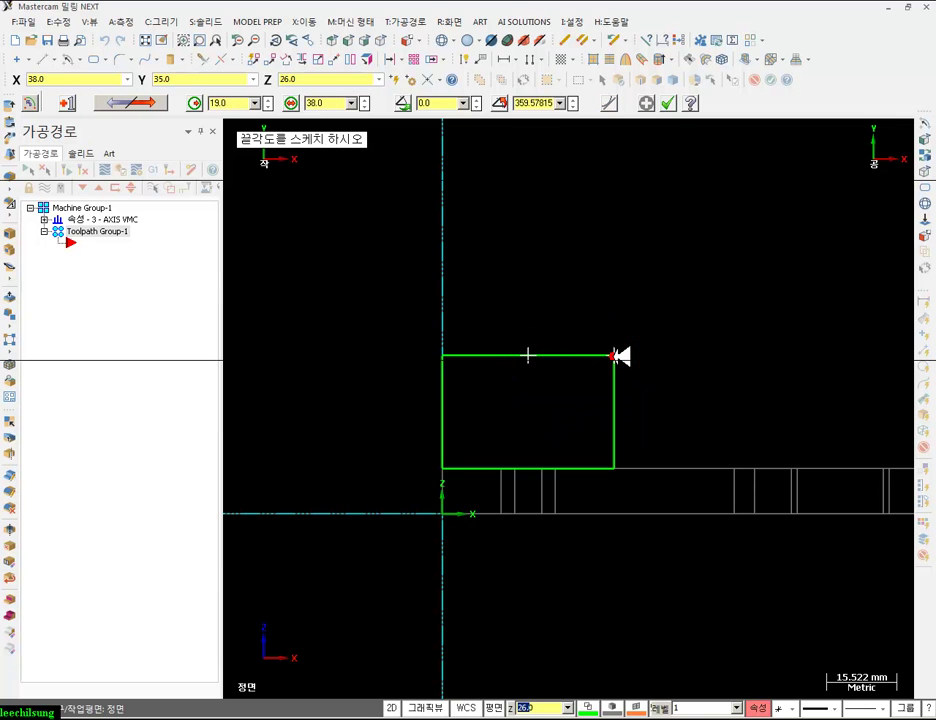
click(443, 355)
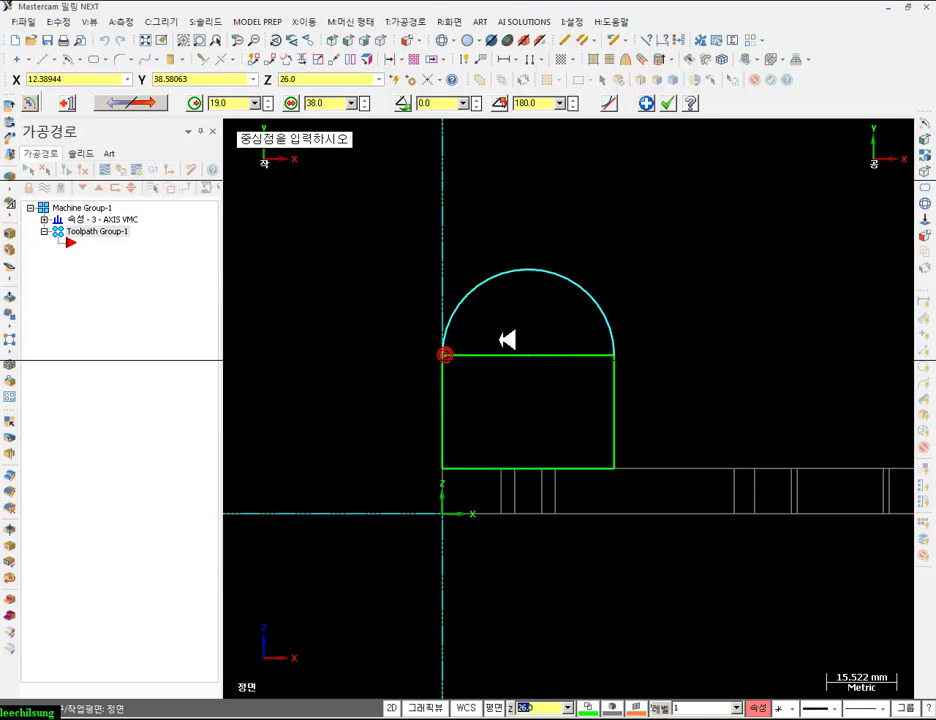
click(666, 104)
click(731, 166)
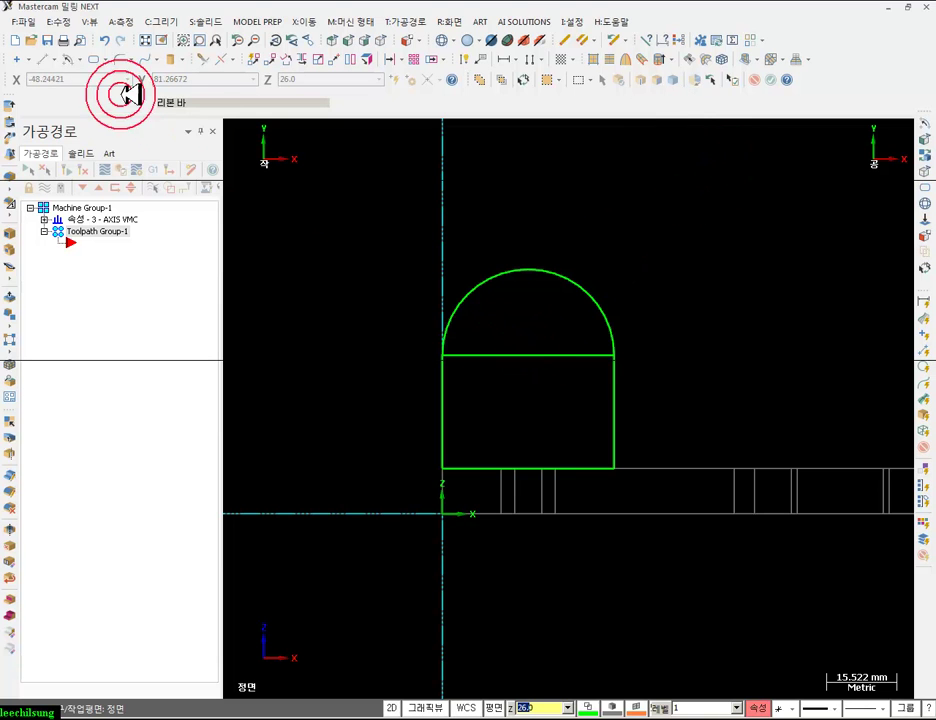
- Draw a 12 mm diameter circle centred on the arc's centre for the lug hole
click(80, 59)
click(103, 75)
click(112, 76)
click(527, 355)
click(542, 325)
click(340, 104)
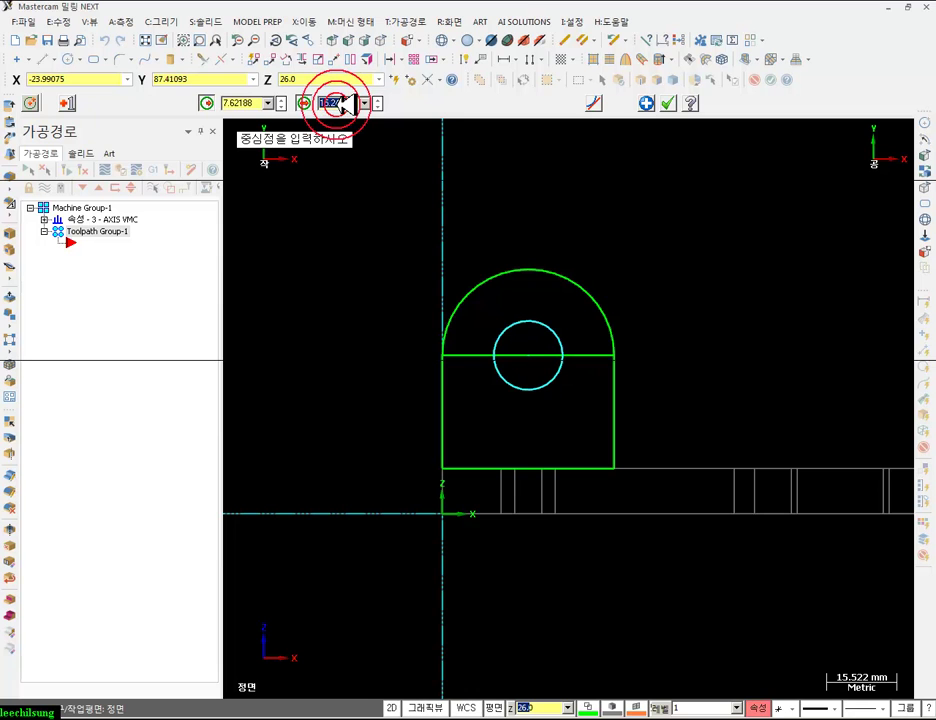
text(12.0)
click(668, 103)
- Delete the horizontal line between the rectangle and the arc, leaving one closed lug outline
scroll(692, 240, down, 1)
scroll(698, 241, up, 1)
click(578, 352)
click(530, 42)
click(567, 42)
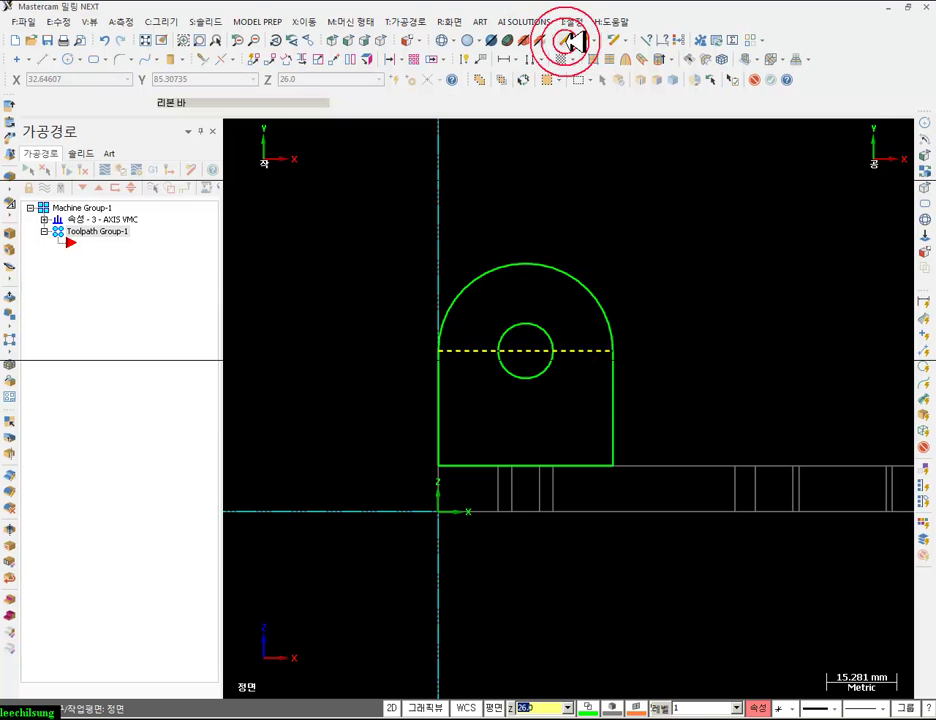
- Extrude the lug outline and its hole circle 10 mm as a new body, reversed inward over the plate, and shade the model
scroll(706, 220, down, 1)
click(384, 41)
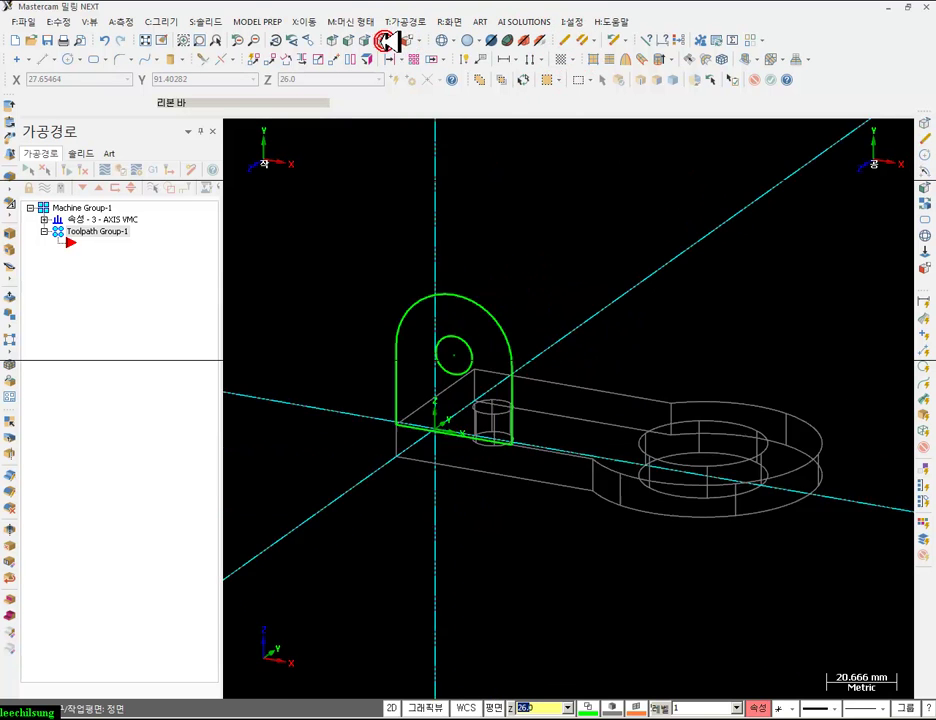
scroll(379, 356, up, 1)
scroll(748, 270, down, 1)
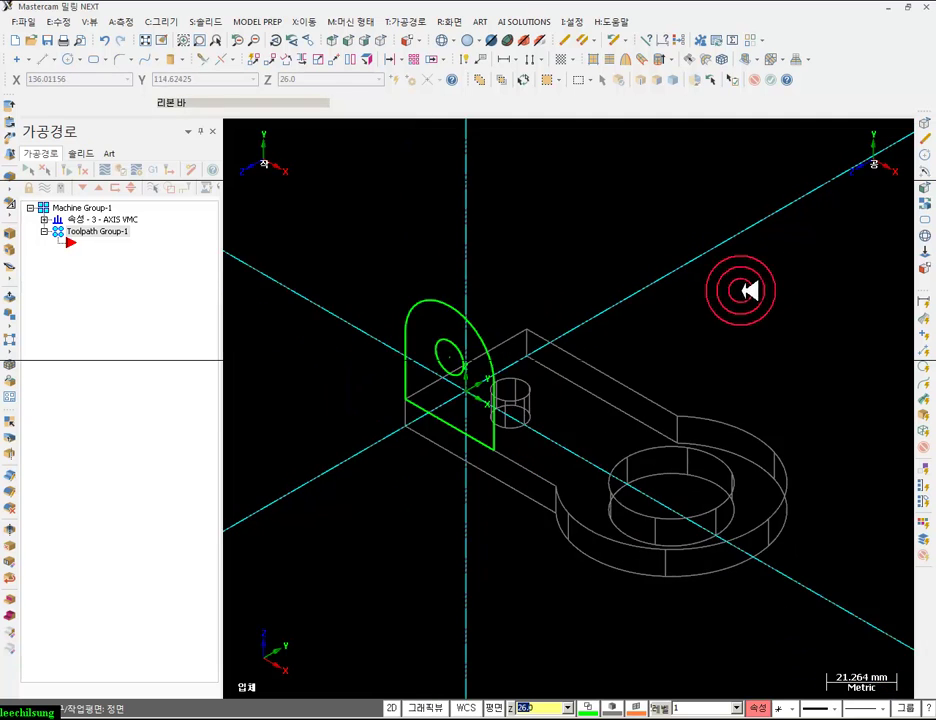
scroll(697, 334, up, 1)
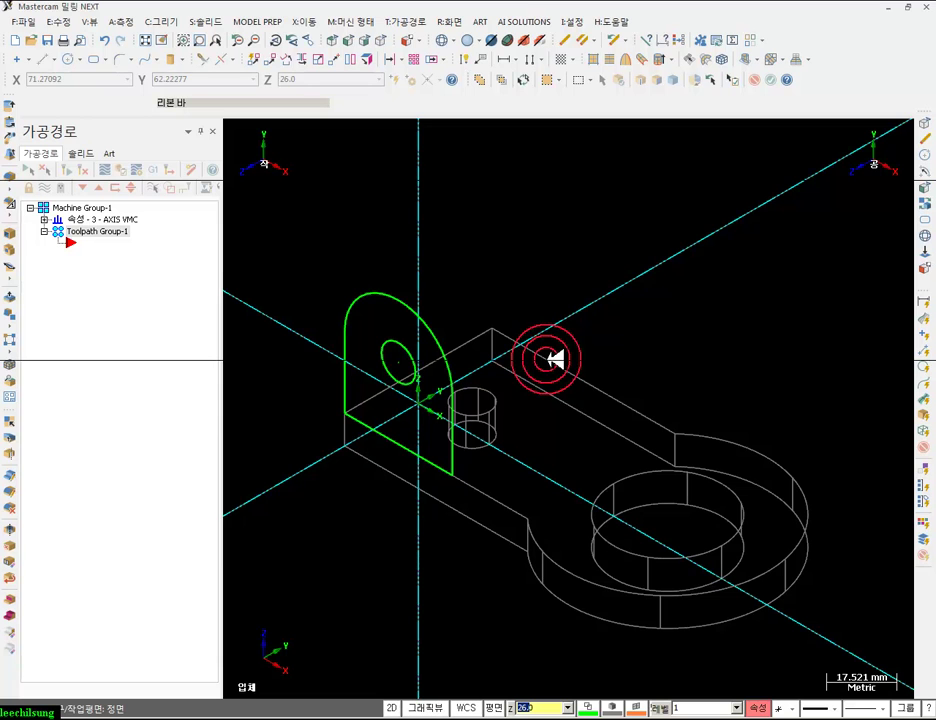
scroll(770, 336, down, 1)
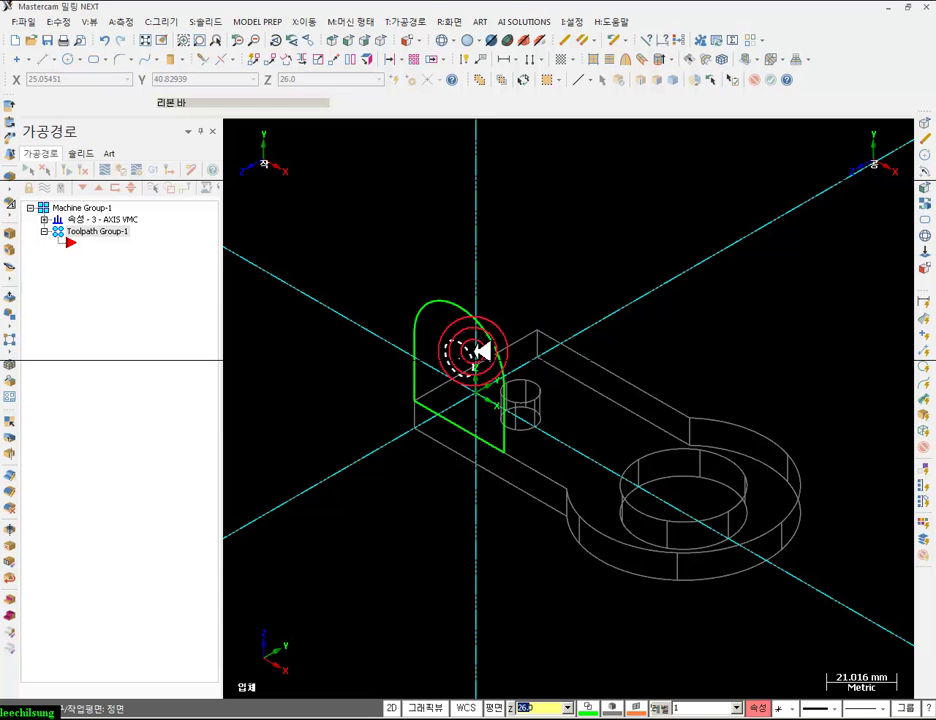
scroll(562, 380, up, 2)
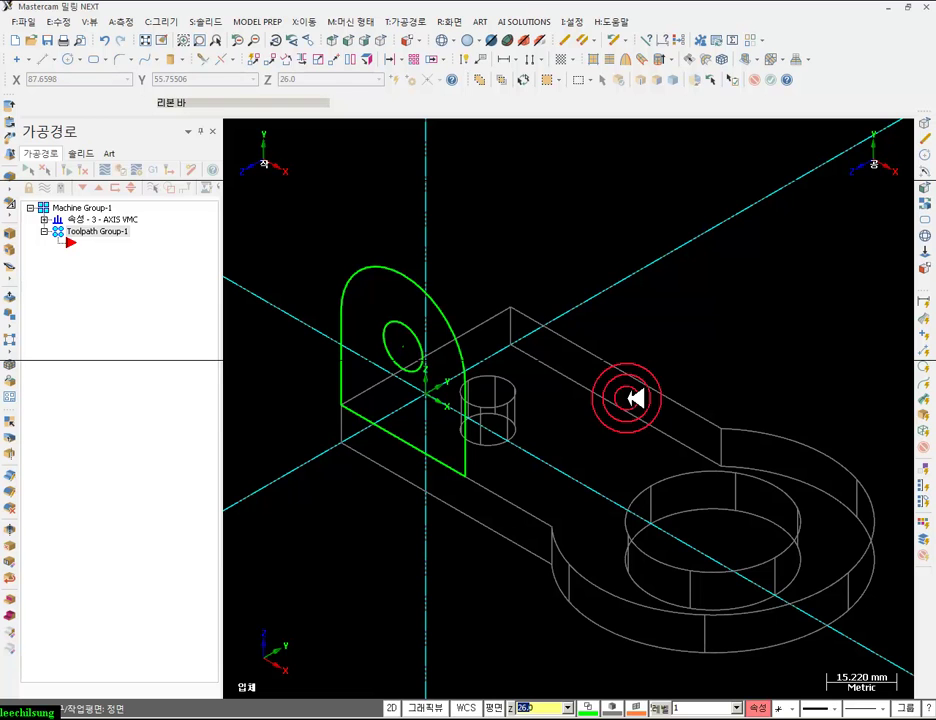
click(10, 107)
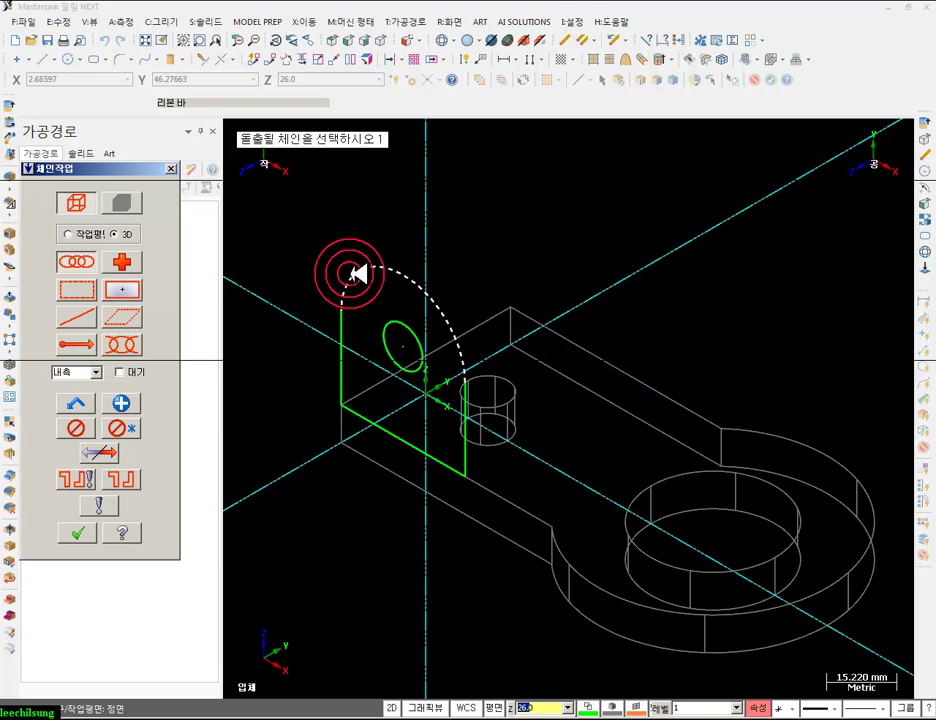
click(349, 269)
click(388, 326)
click(88, 531)
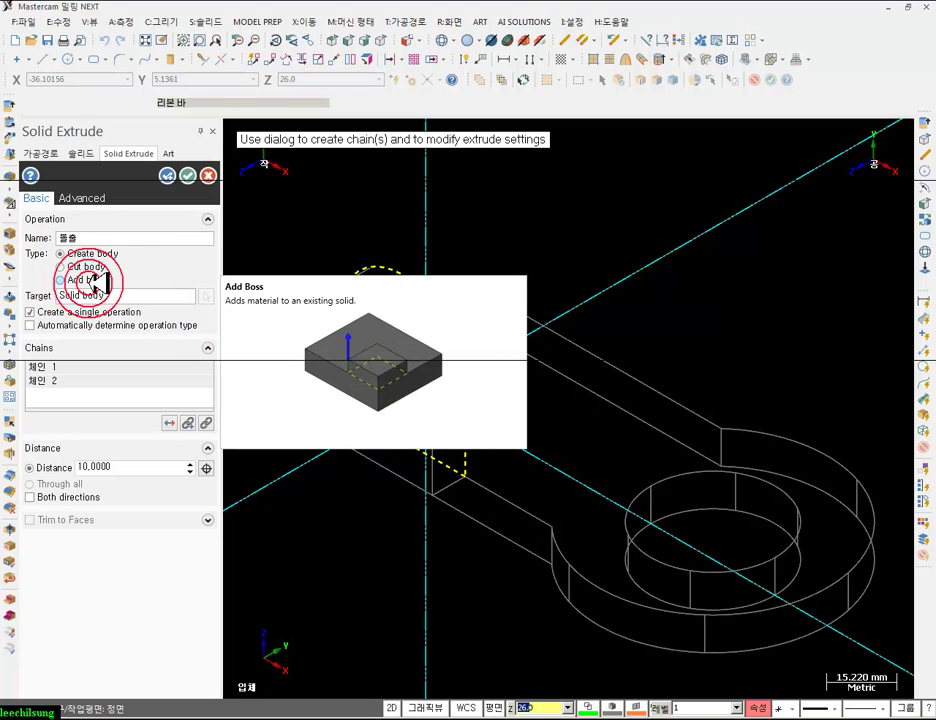
click(450, 462)
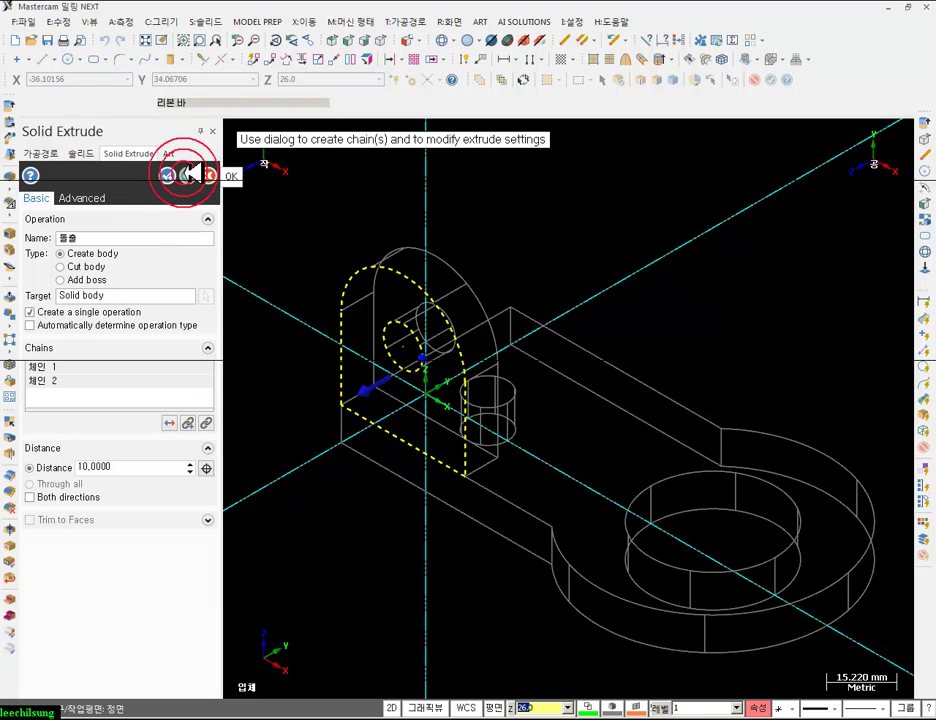
click(187, 175)
click(476, 42)
click(680, 205)
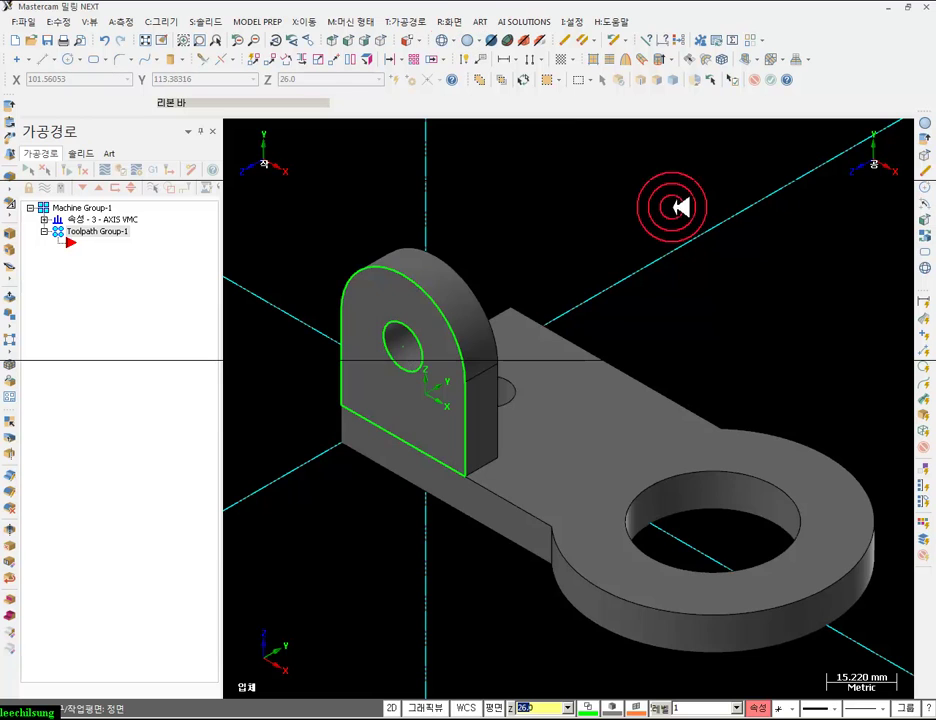
- Mirror a copy of the lug solid about the X axis (Y 0.0) in the Top (WCS) plane
click(458, 288)
click(470, 54)
click(425, 40)
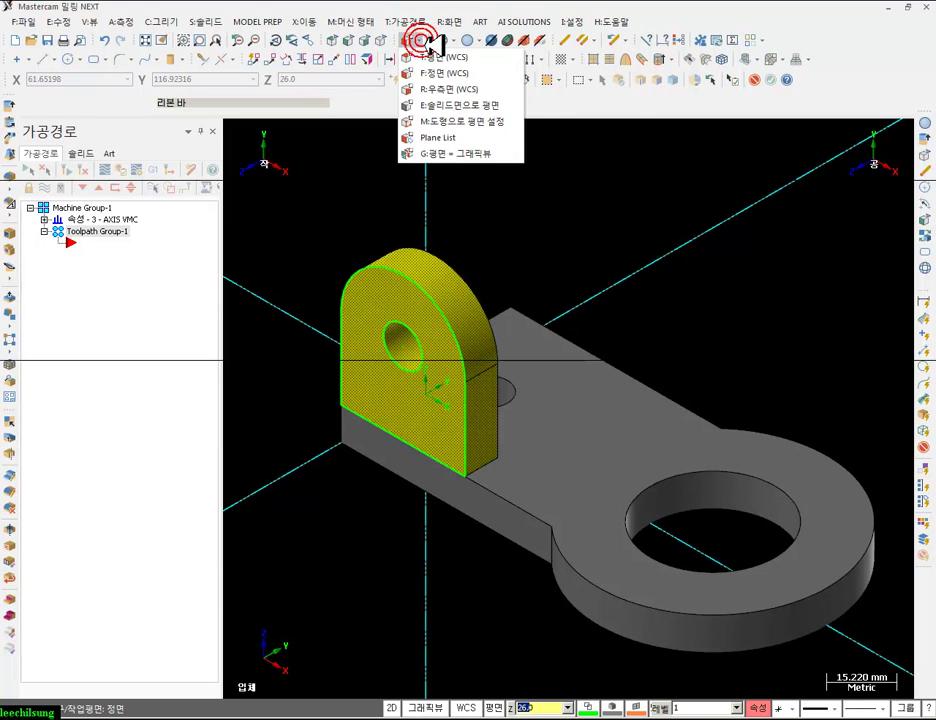
click(424, 57)
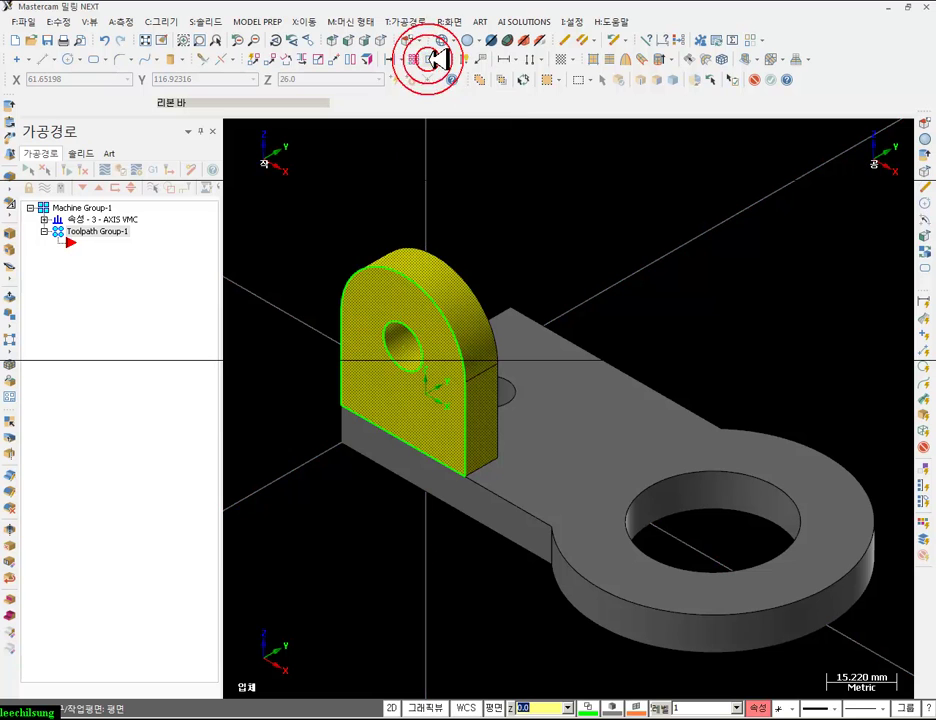
click(334, 39)
click(372, 118)
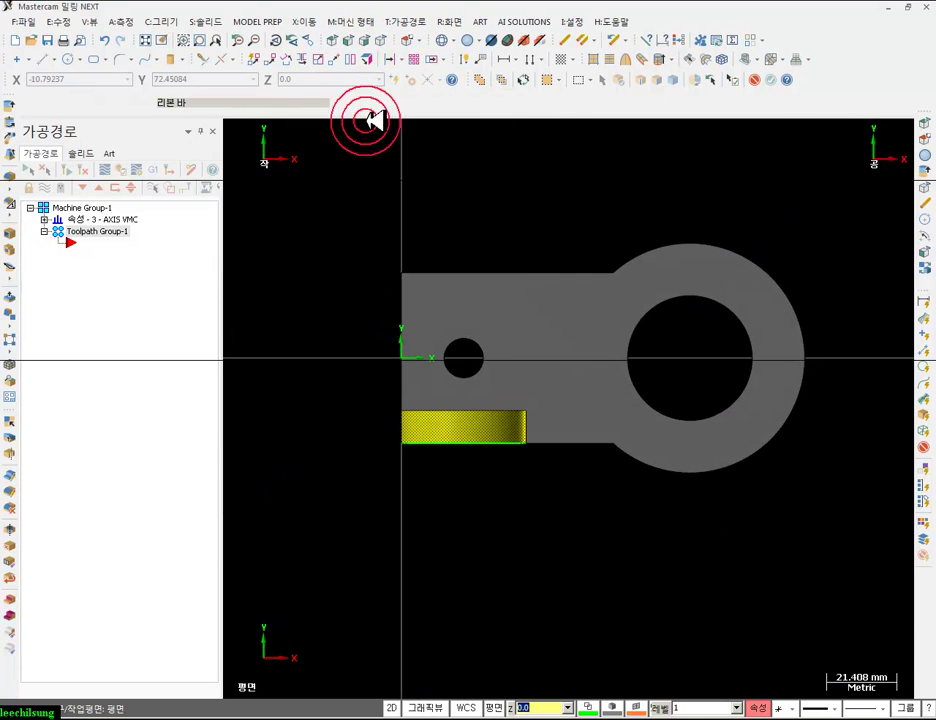
click(306, 58)
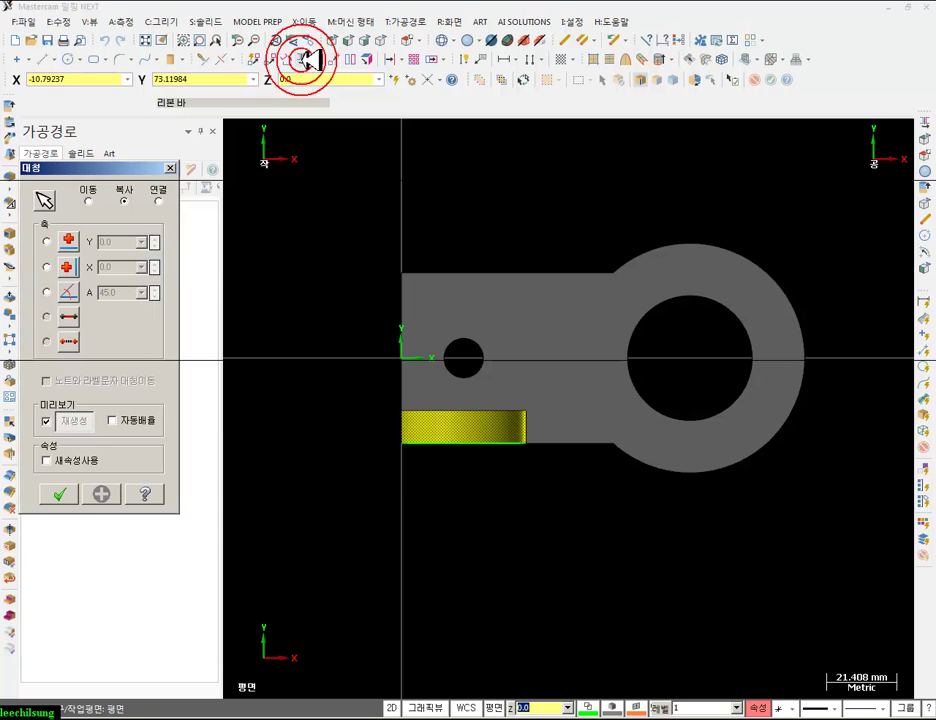
click(50, 242)
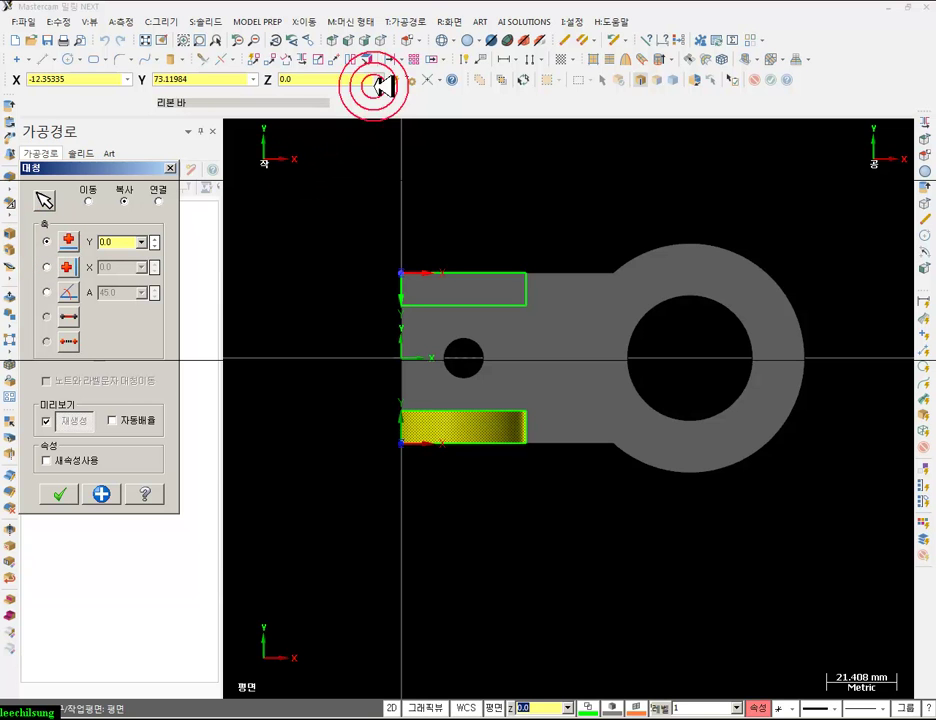
click(385, 41)
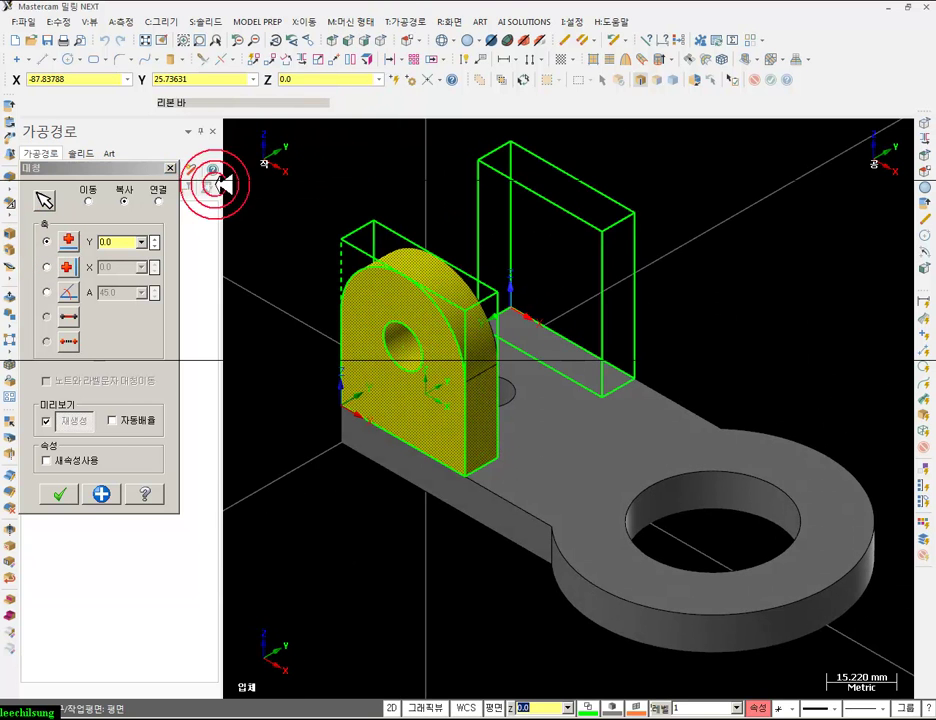
click(68, 492)
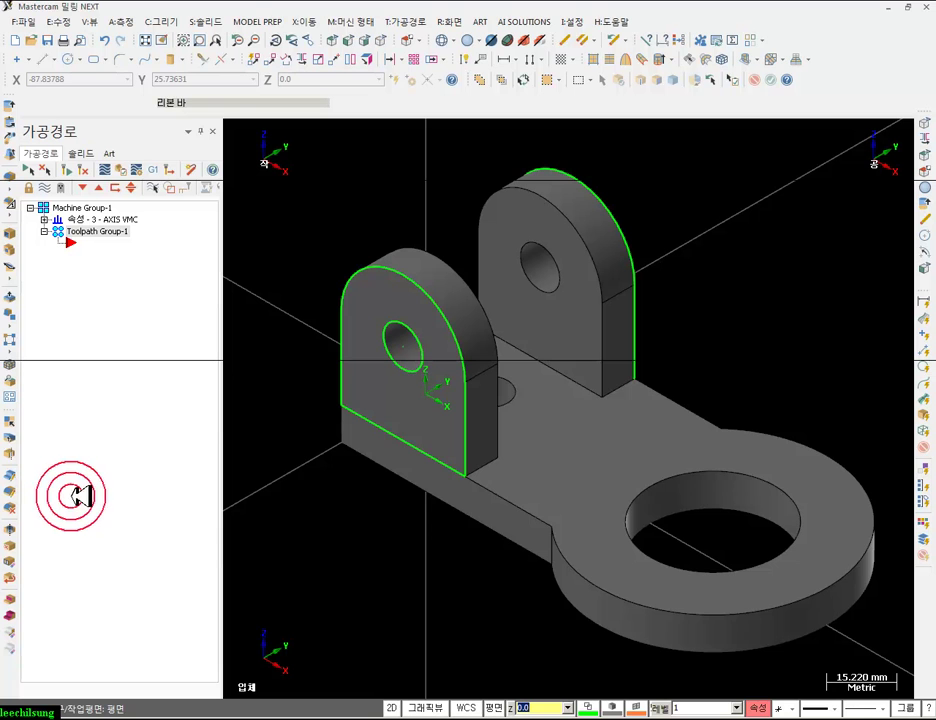
- Hide the lug wireframe geometry by selecting all three solids and inverting the selection
click(598, 458)
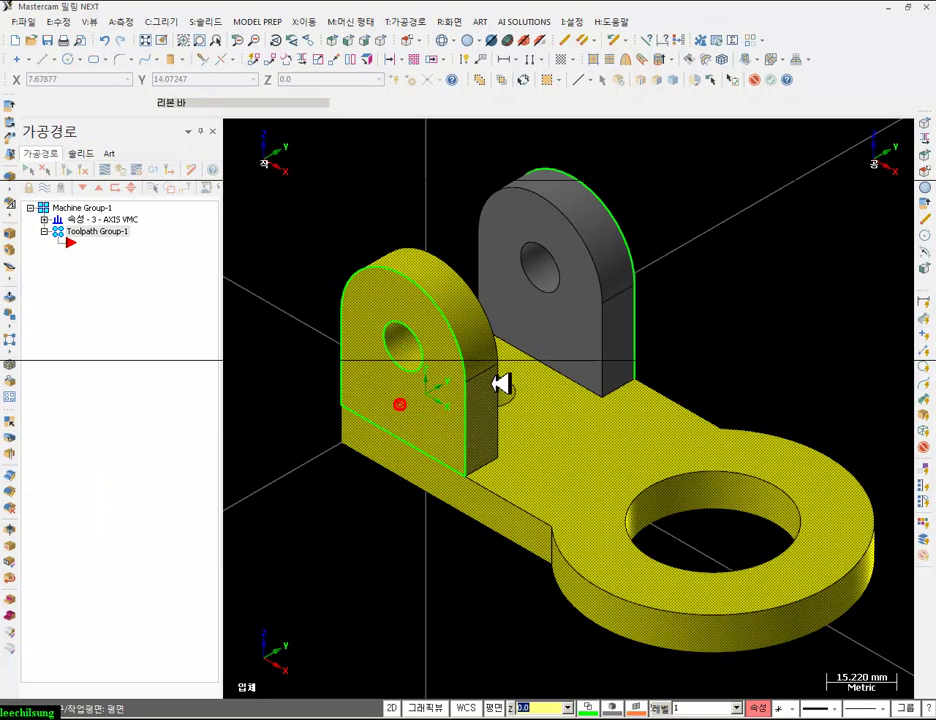
click(561, 331)
click(525, 80)
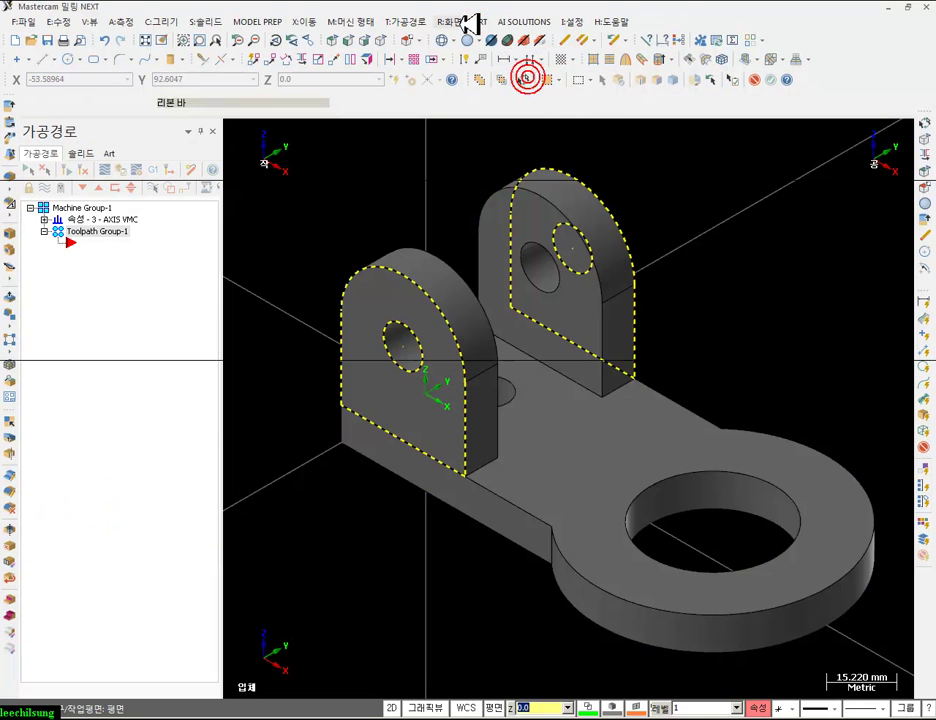
click(478, 22)
click(455, 24)
click(466, 87)
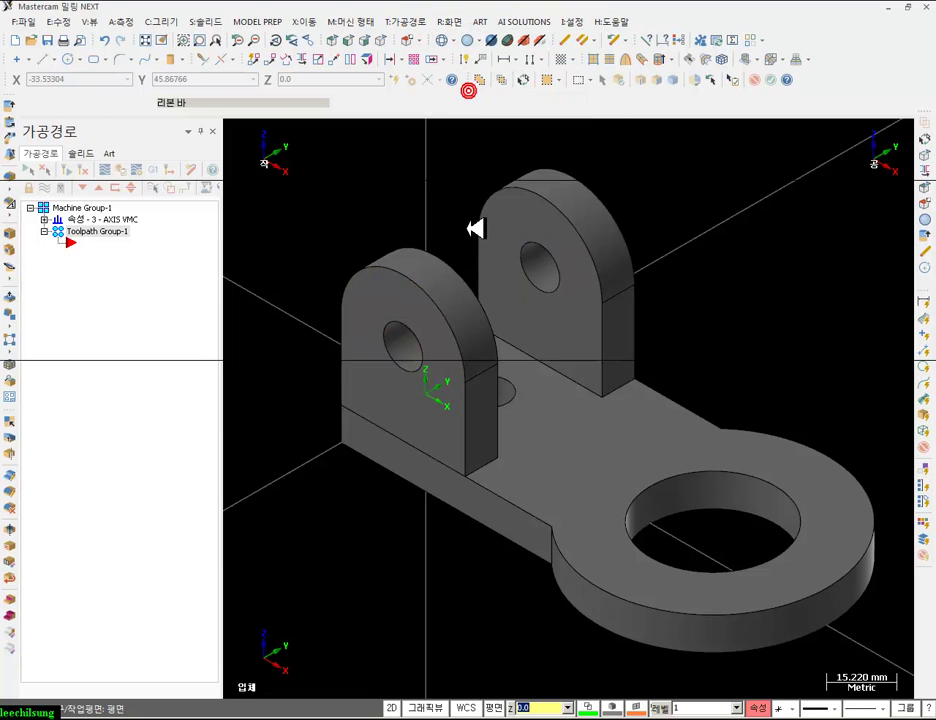
- Unite both lugs with the base plate using a Boolean Add, with the plate as target, and inspect the merged solid
scroll(481, 298, down, 2)
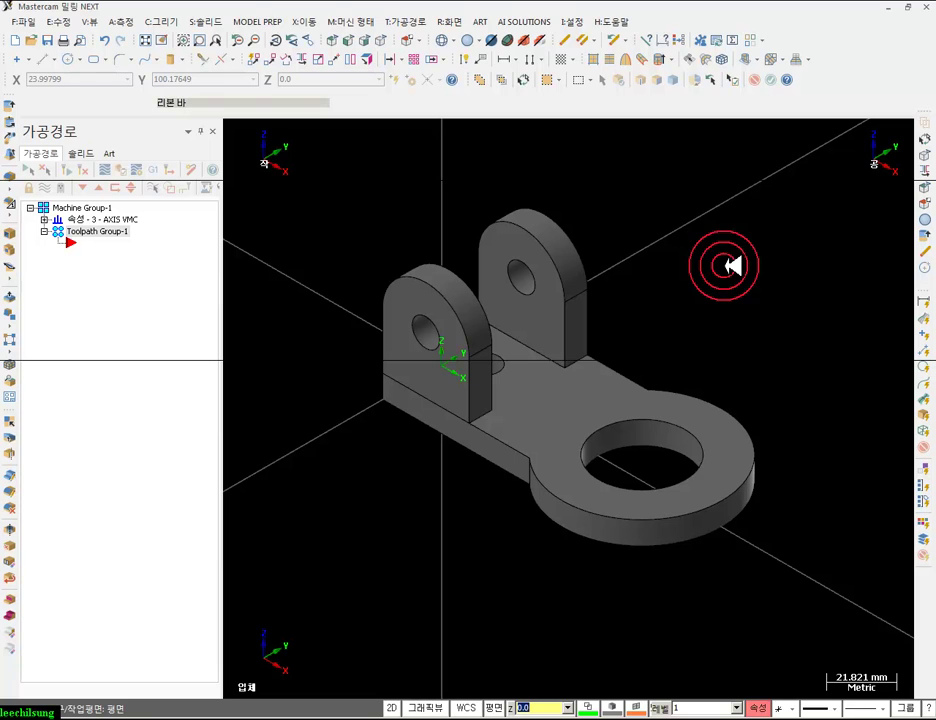
click(205, 21)
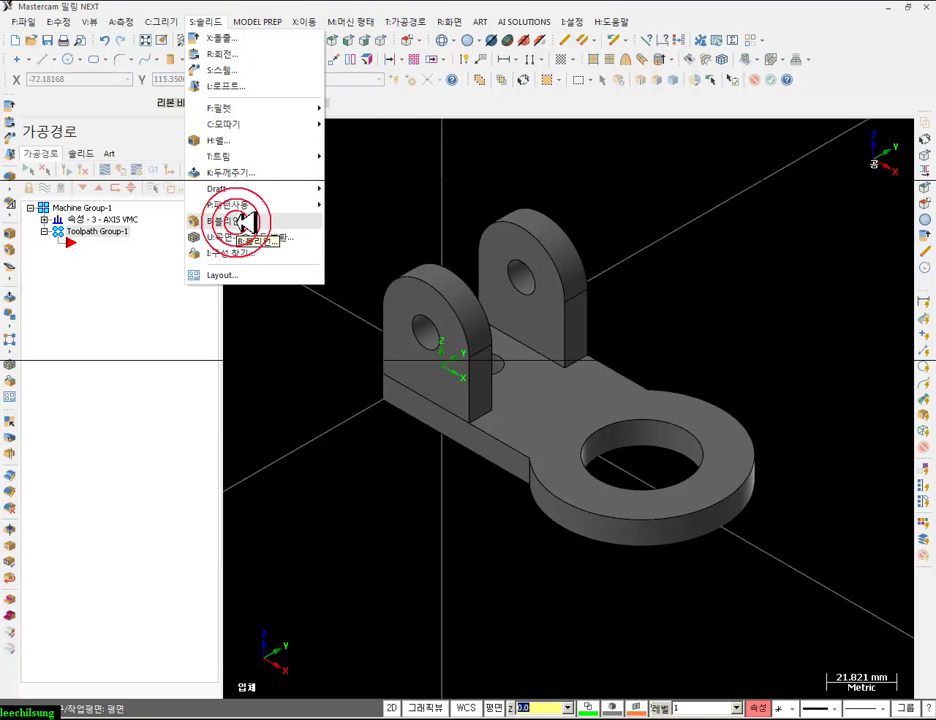
click(243, 220)
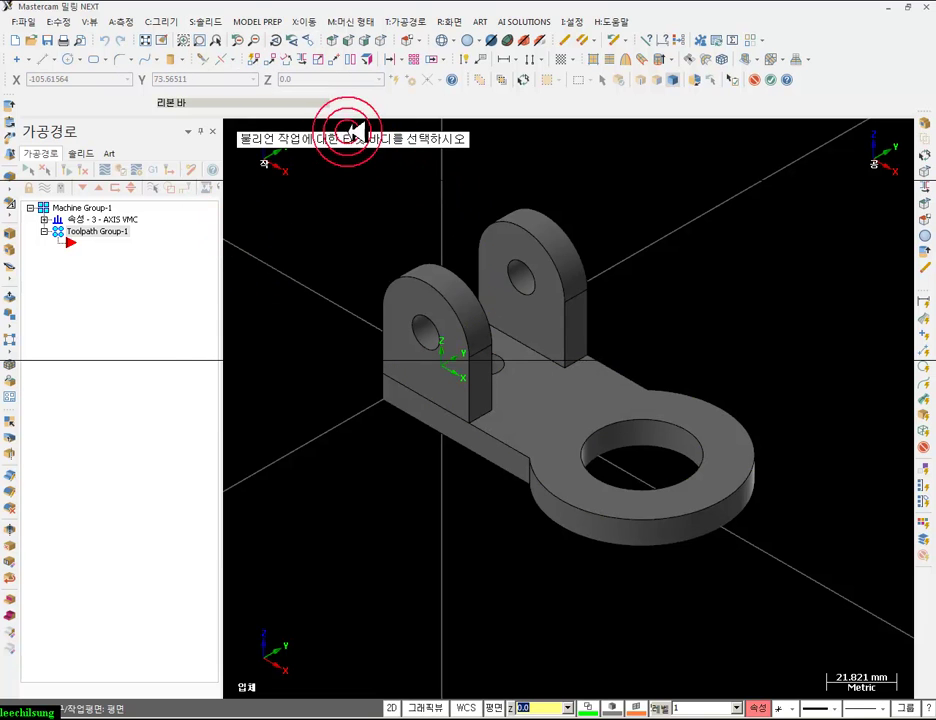
click(603, 398)
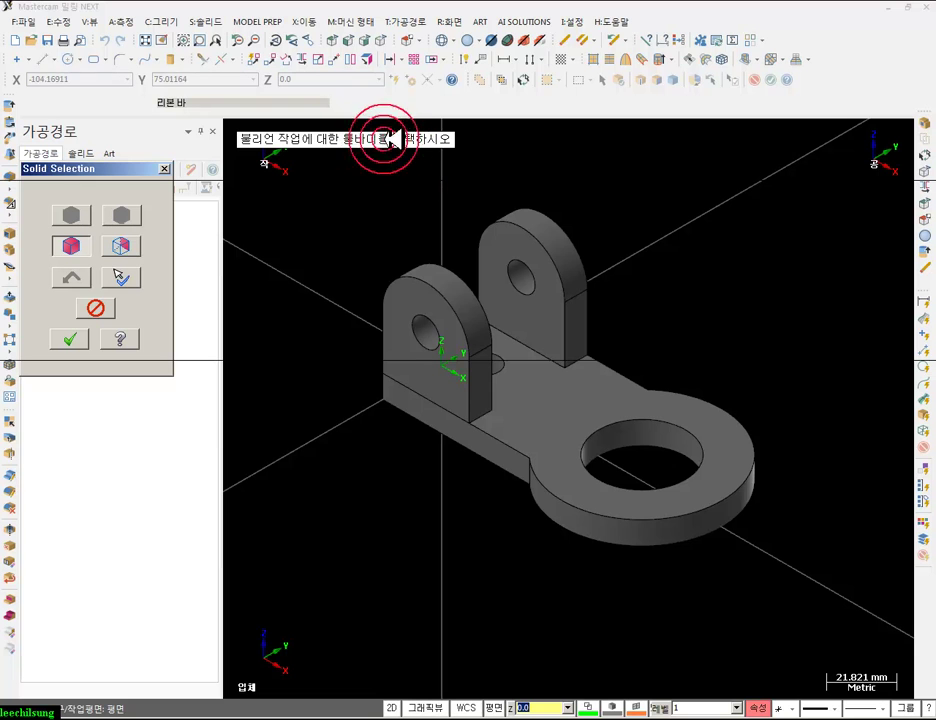
click(456, 278)
click(535, 222)
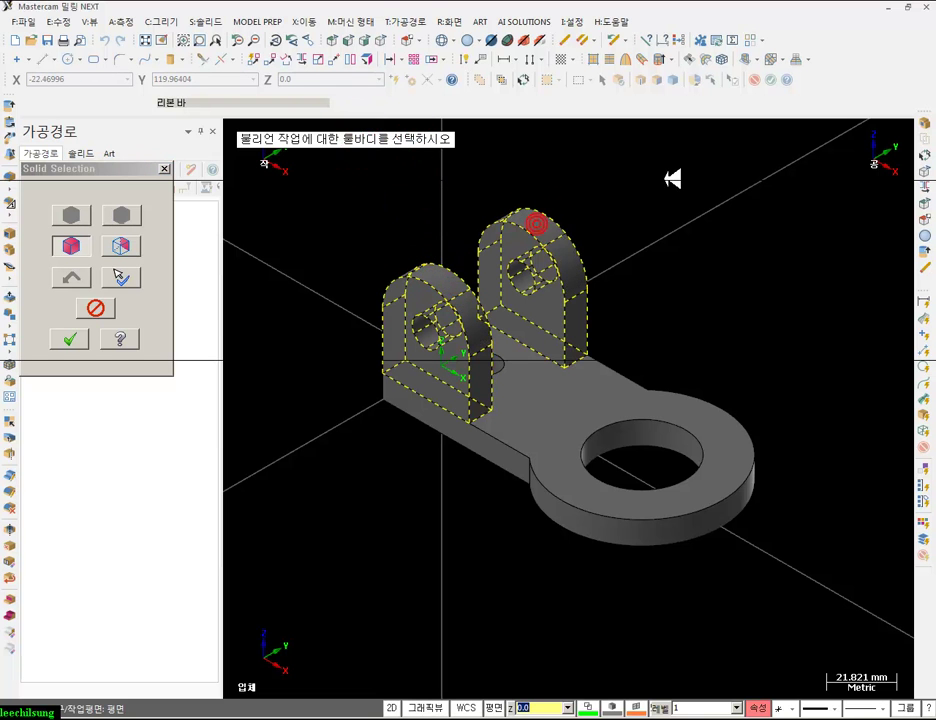
click(69, 339)
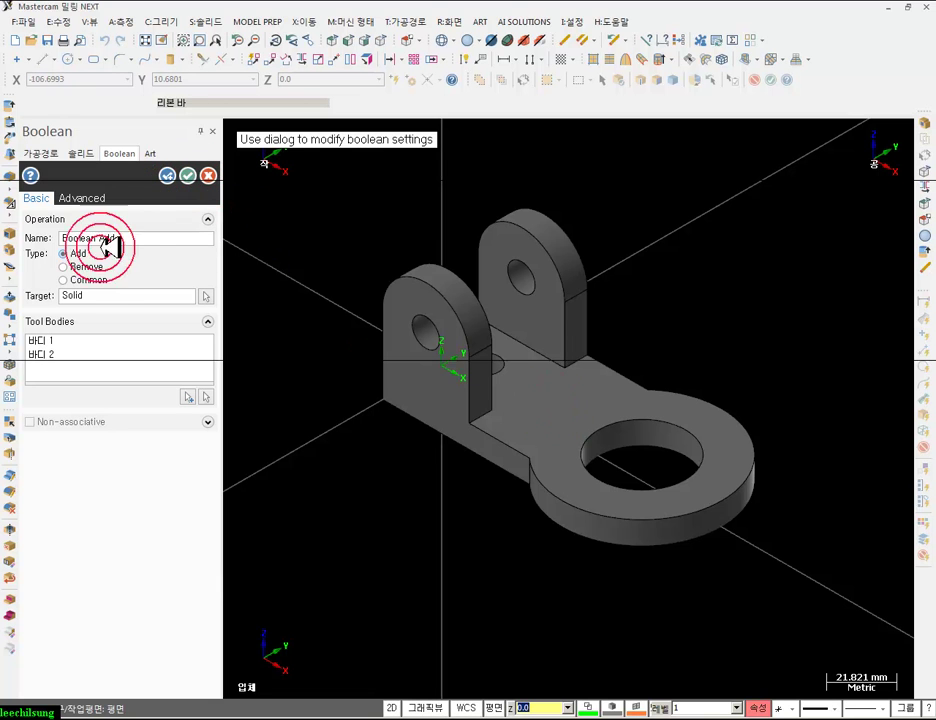
mouse_move(88, 257)
click(187, 175)
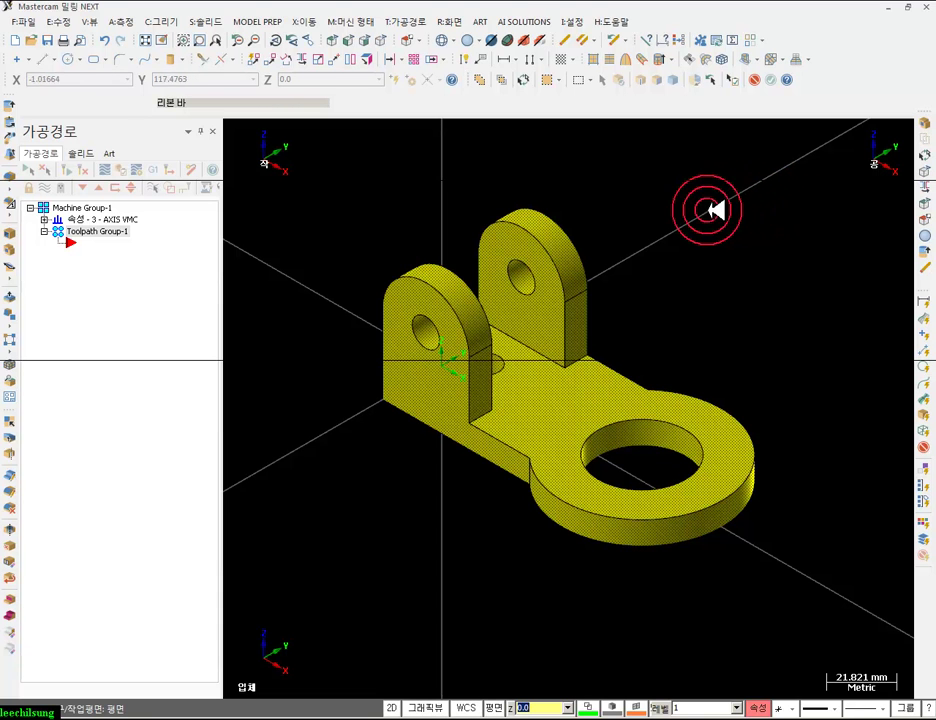
click(608, 356)
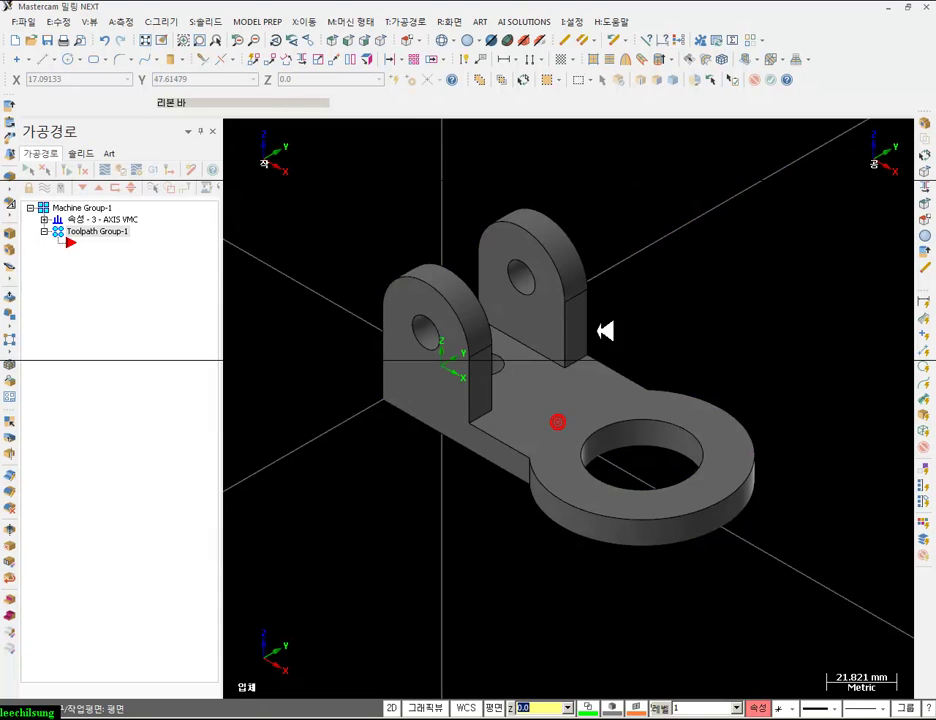
middle_drag(588, 418, 595, 541)
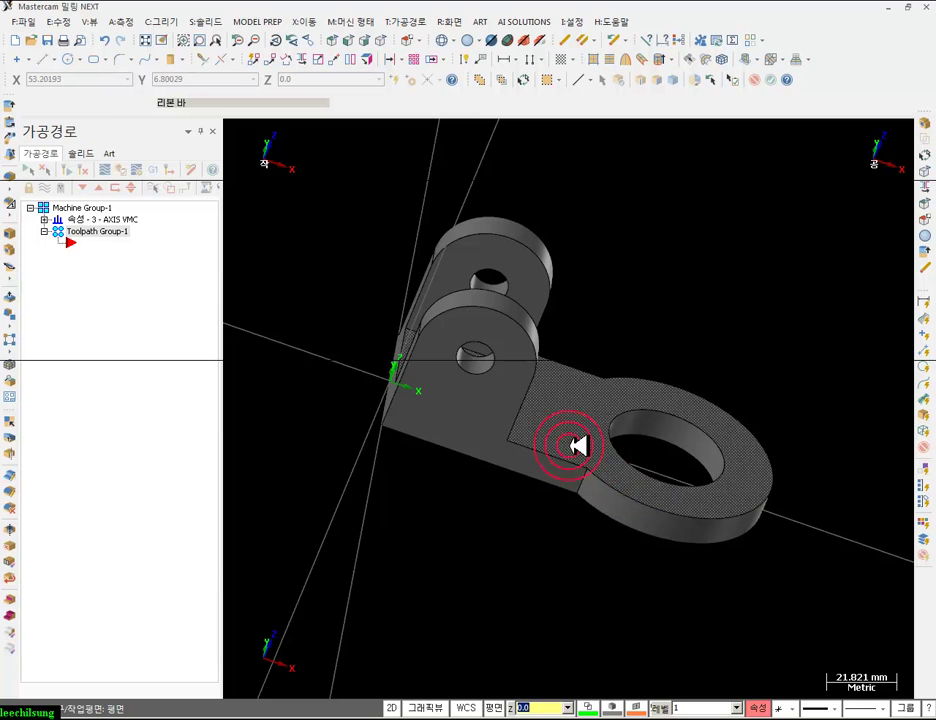
- Apply a 10 mm constant radius fillet to the two edges where the plate meets the round ring, and view it isometrically
click(205, 22)
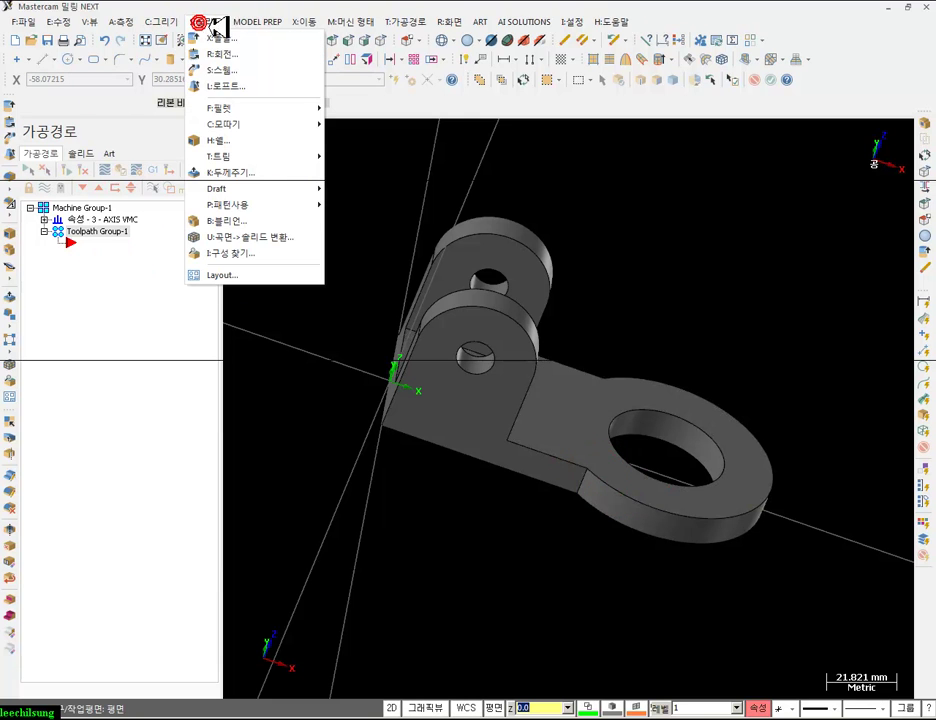
mouse_move(246, 106)
click(365, 108)
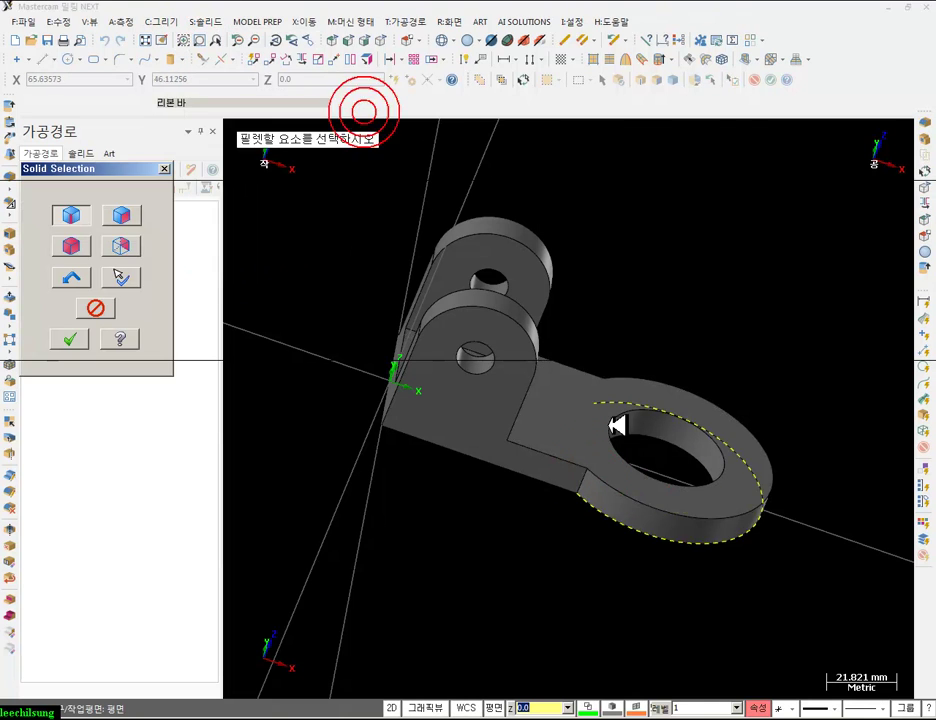
middle_drag(590, 476, 632, 314)
click(69, 337)
double_click(68, 422)
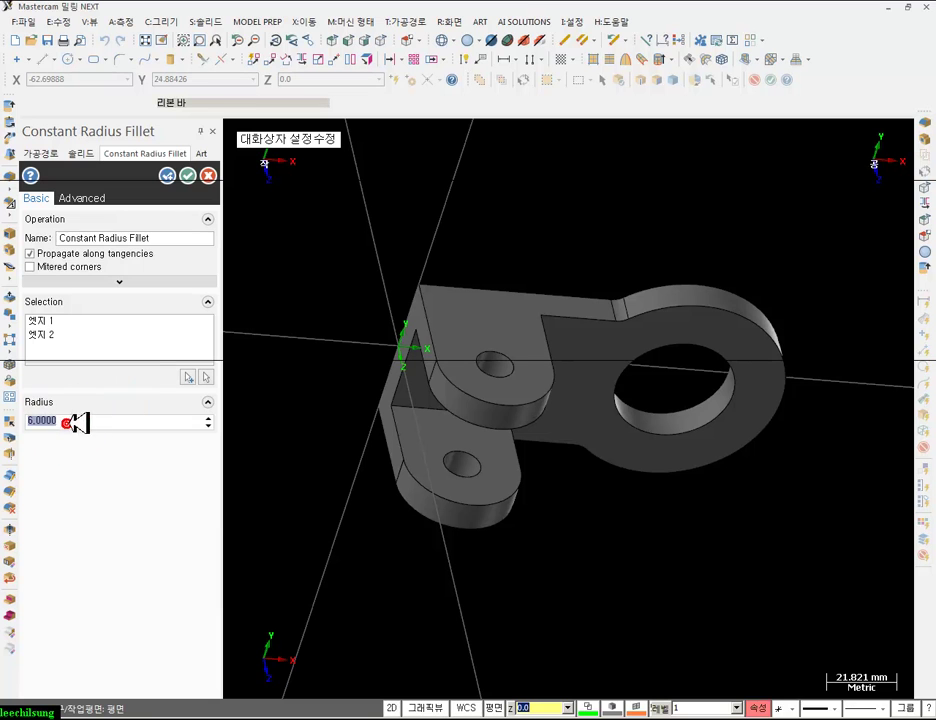
text(10)
key(Return)
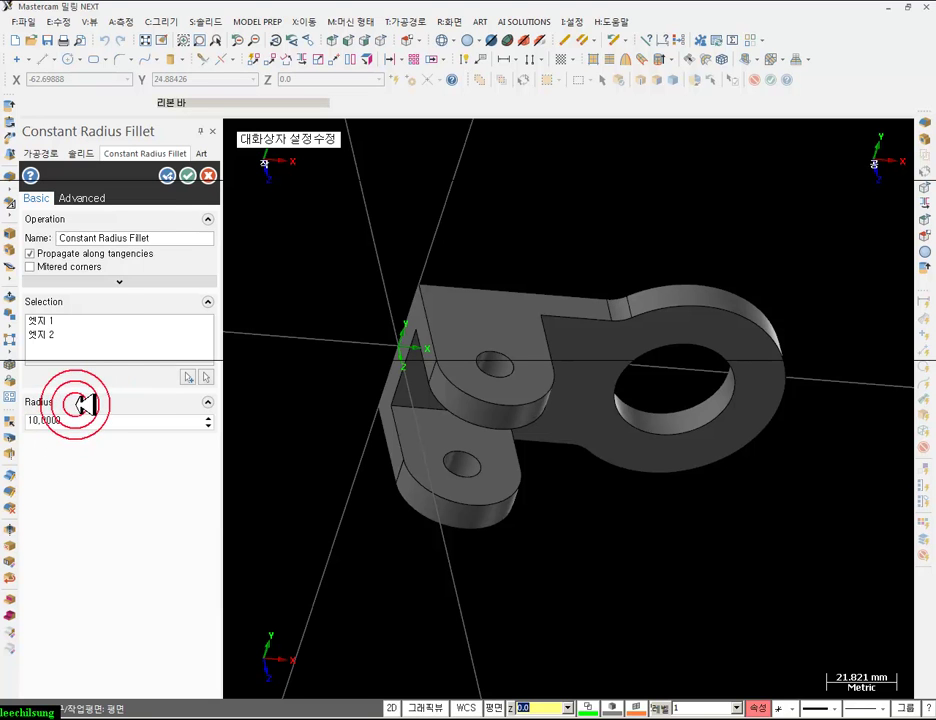
click(187, 175)
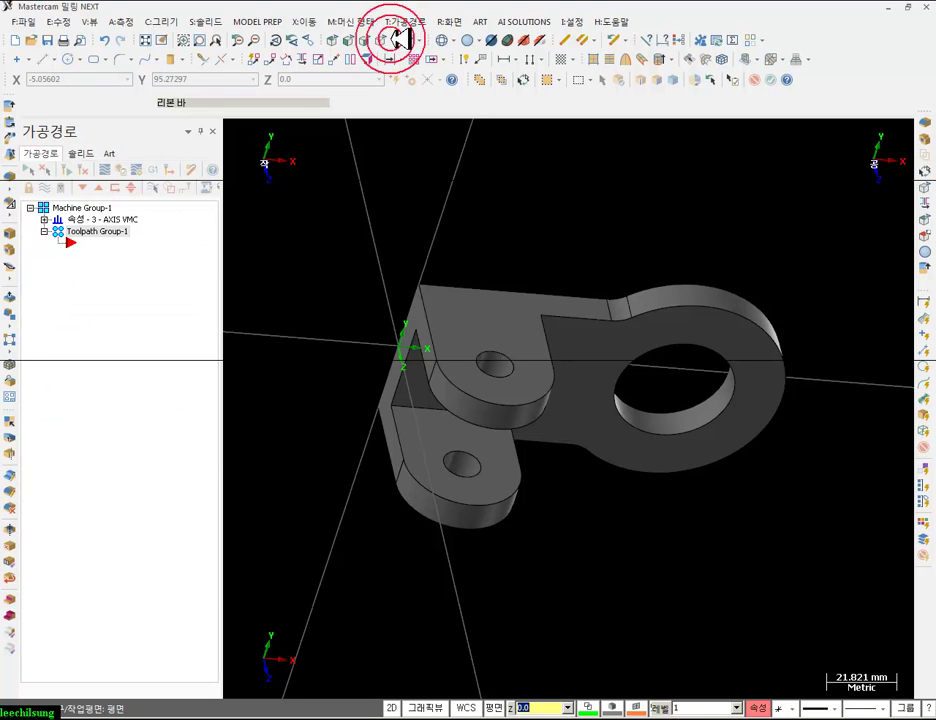
click(383, 40)
scroll(709, 249, up, 1)
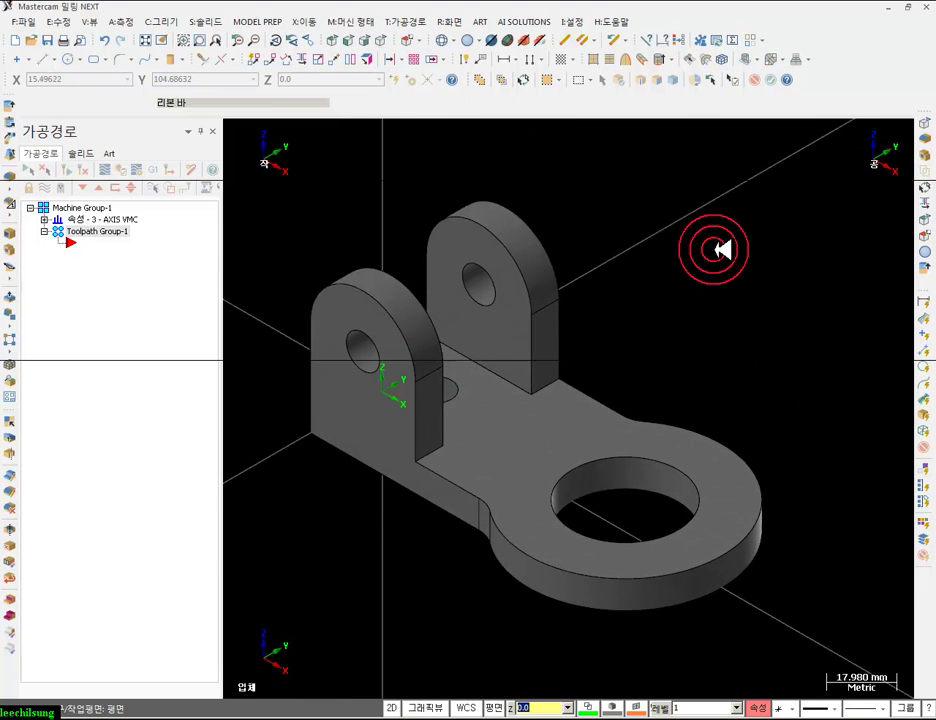
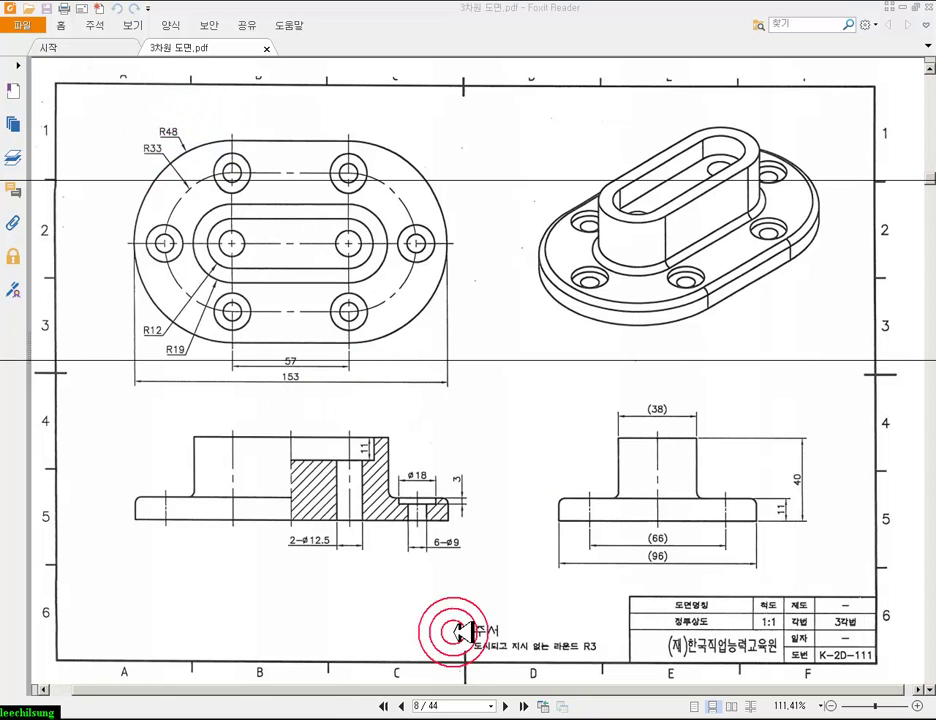
- Switch to Mastercam and draw an obround about 152 by 104 mm, anchored at its centre on the origin
key(alt+Tab)
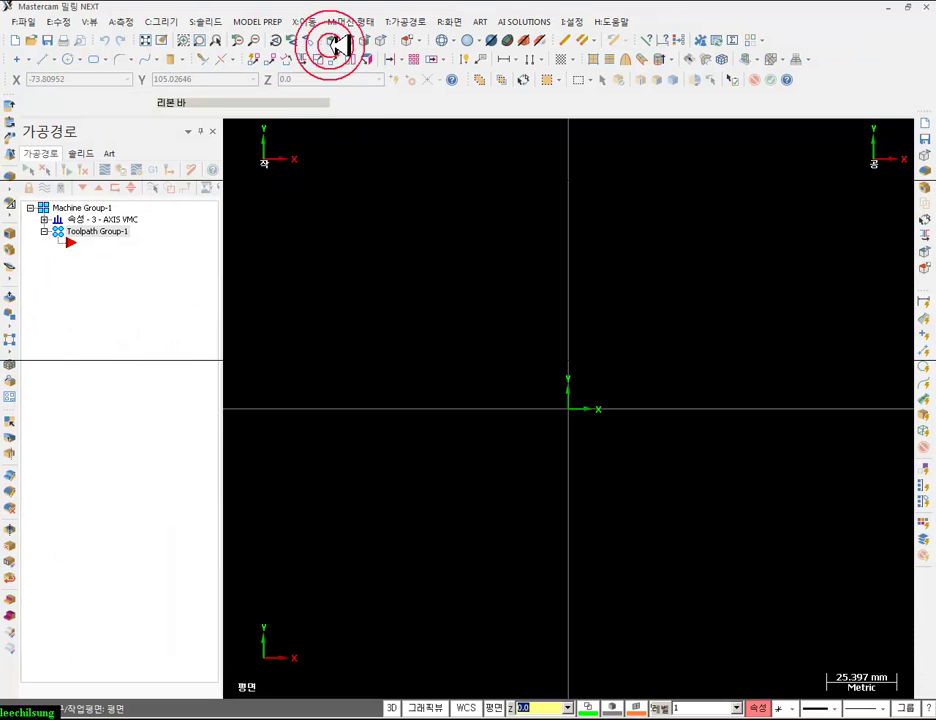
click(96, 60)
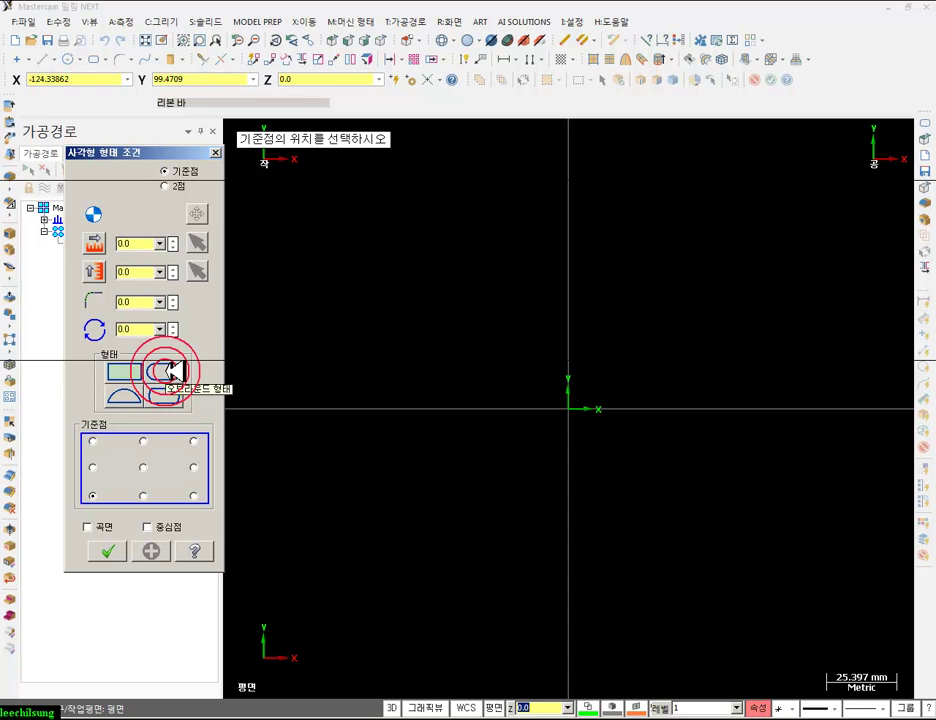
click(165, 371)
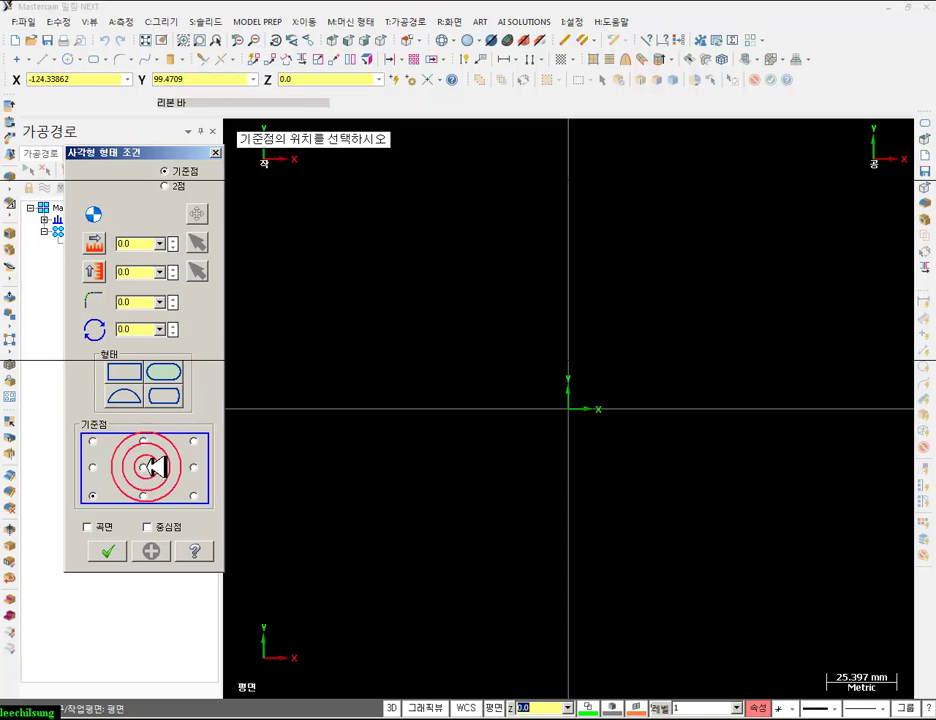
click(568, 409)
click(779, 266)
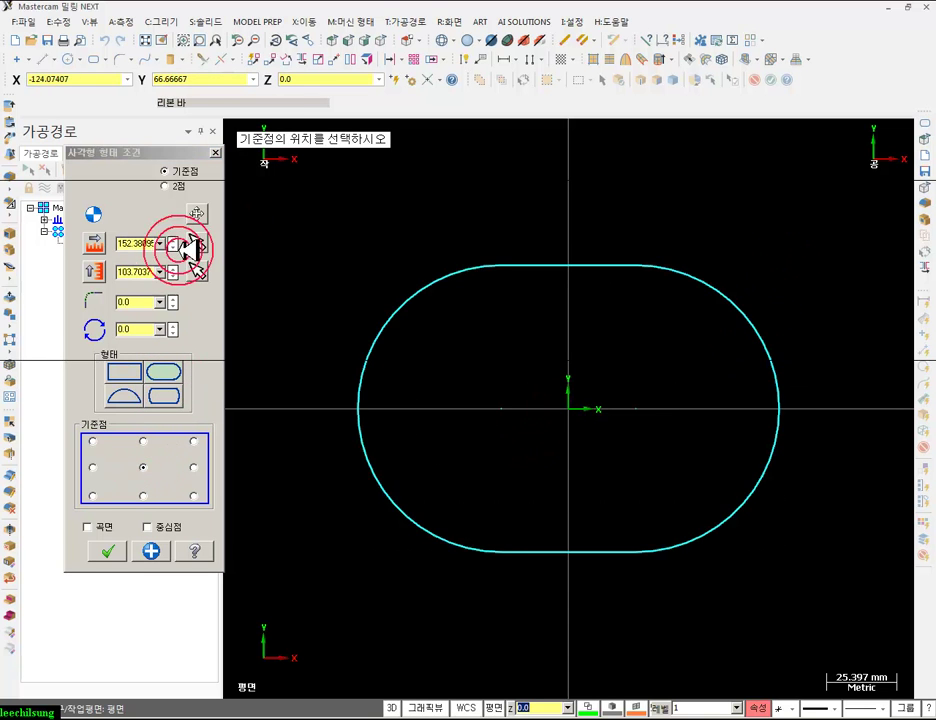
- Consult drawing K-2D-111 and set the obround's width to 153 mm
double_click(145, 244)
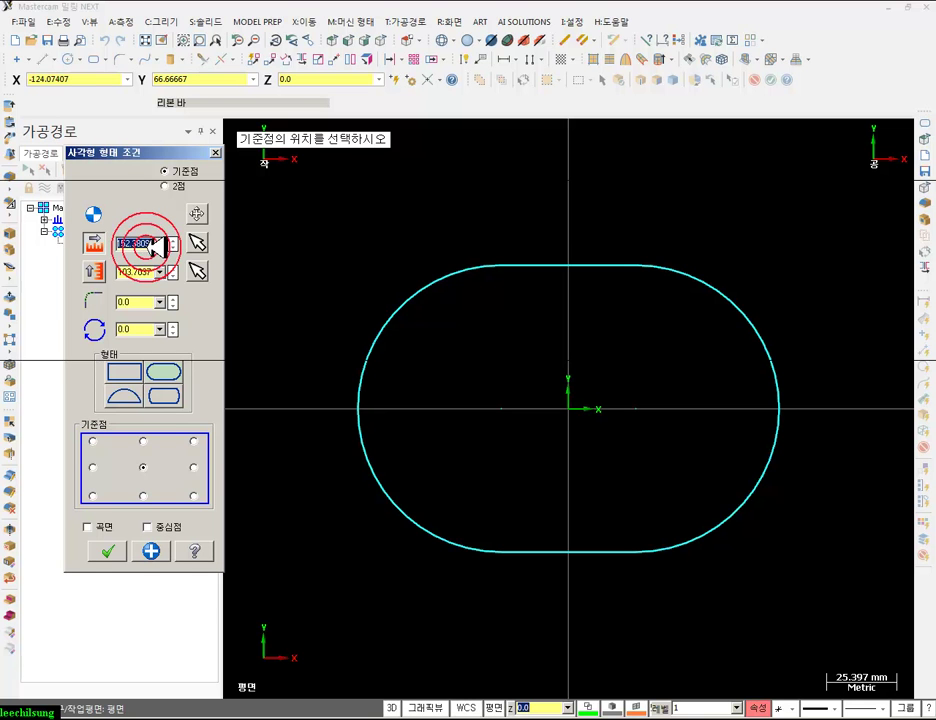
key(alt+Tab)
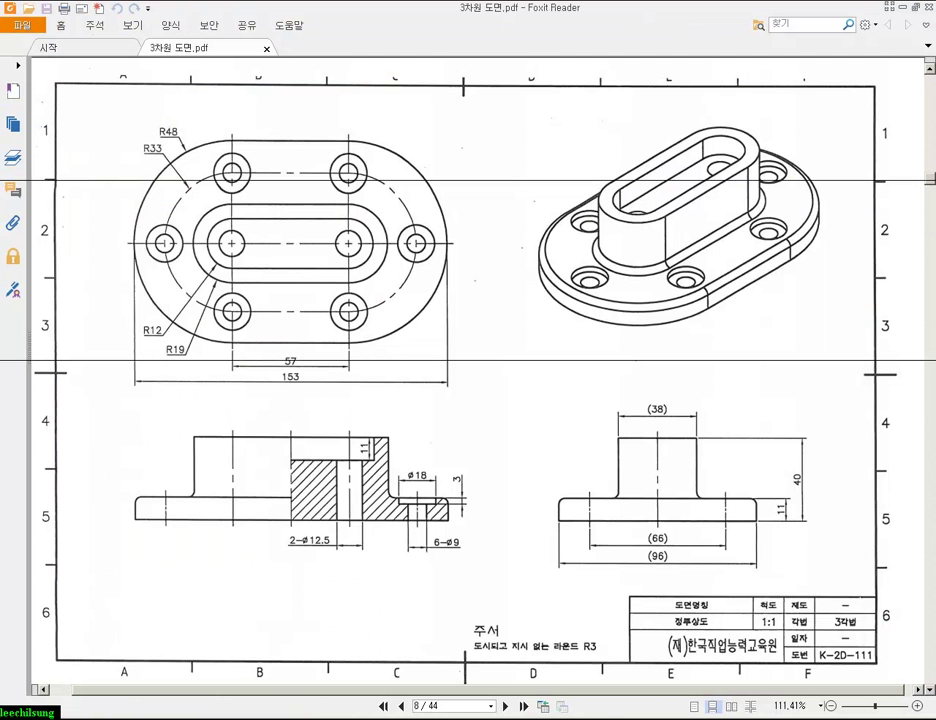
key(alt+Tab)
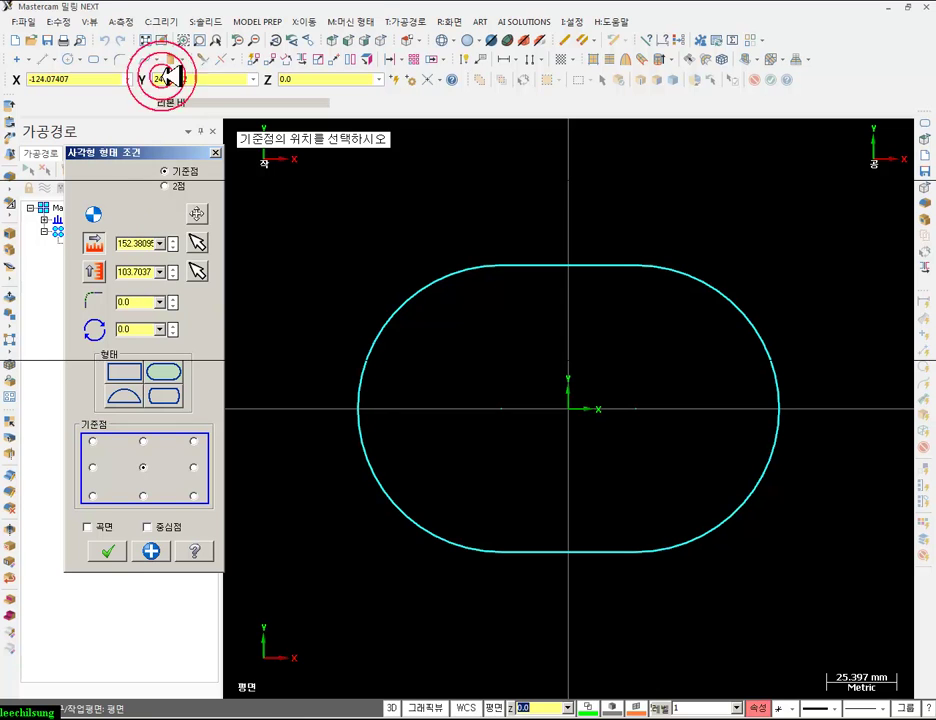
double_click(145, 244)
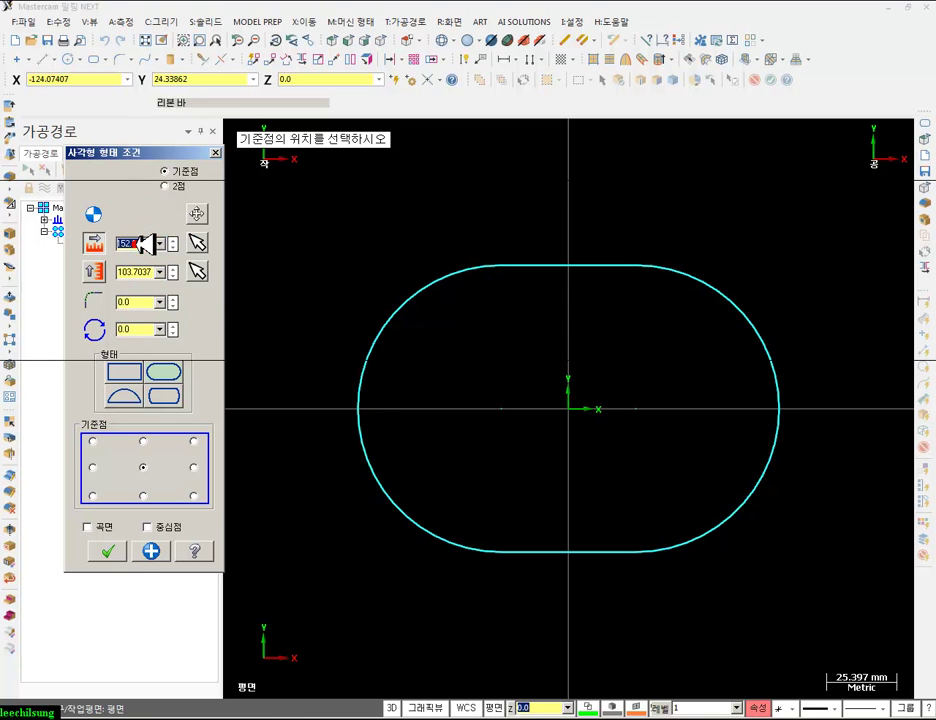
double_click(145, 271)
click(167, 612)
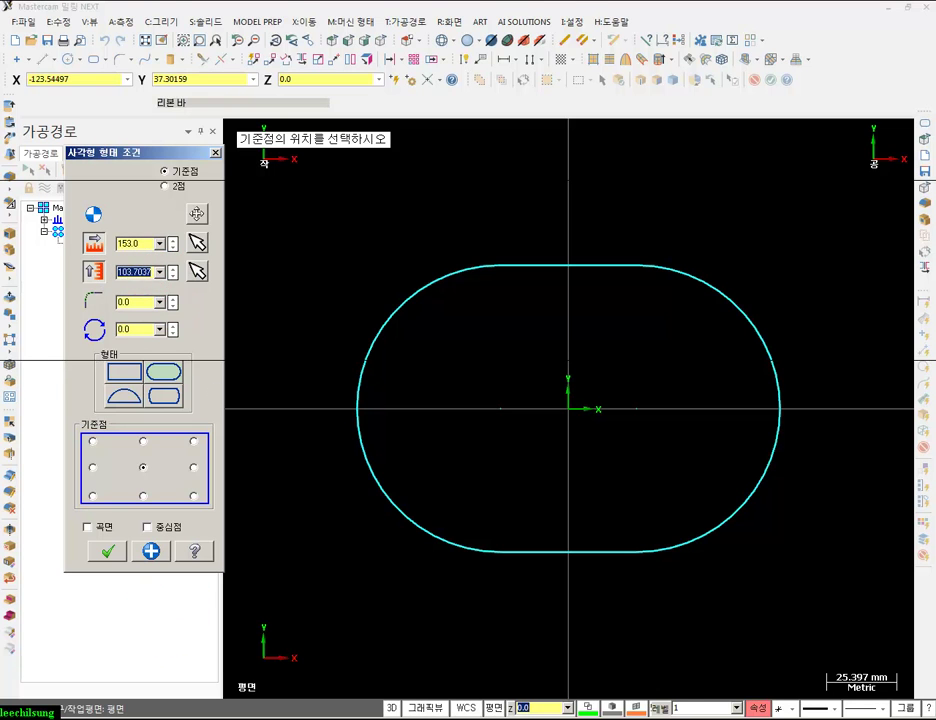
- Set the obround's height to 96 mm, create it, and check the PDF drawing before finishing the shape command
key(alt+Tab)
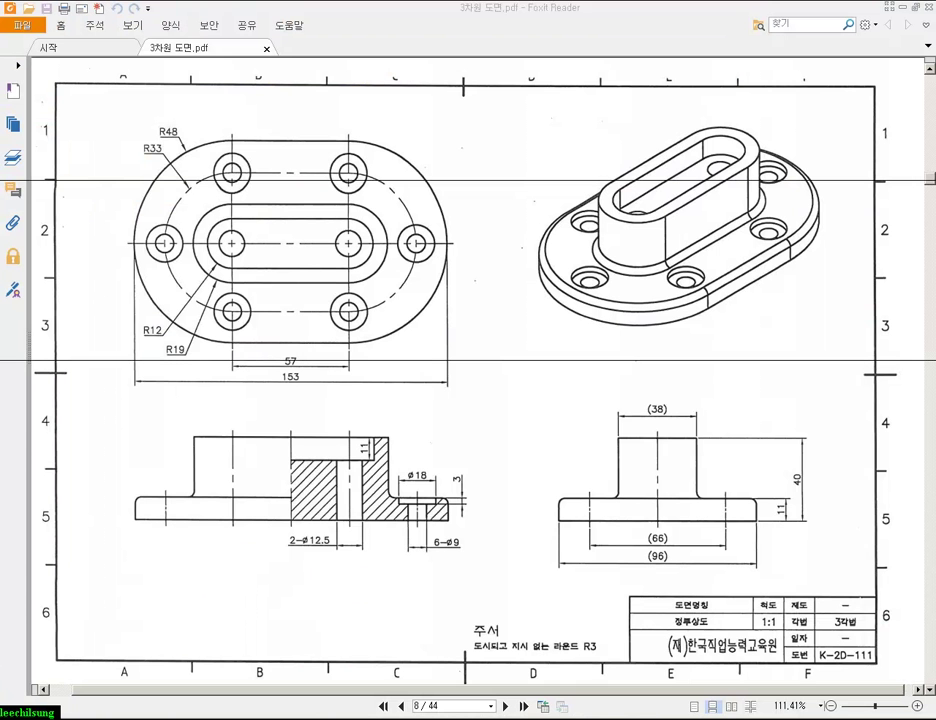
key(alt+Tab)
double_click(132, 271)
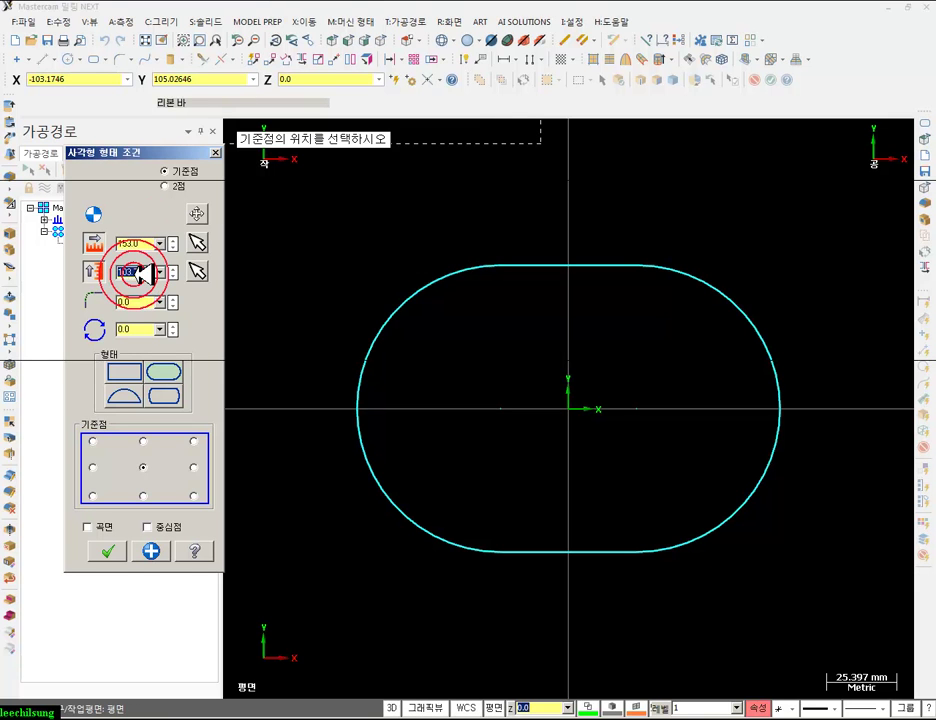
text(96)
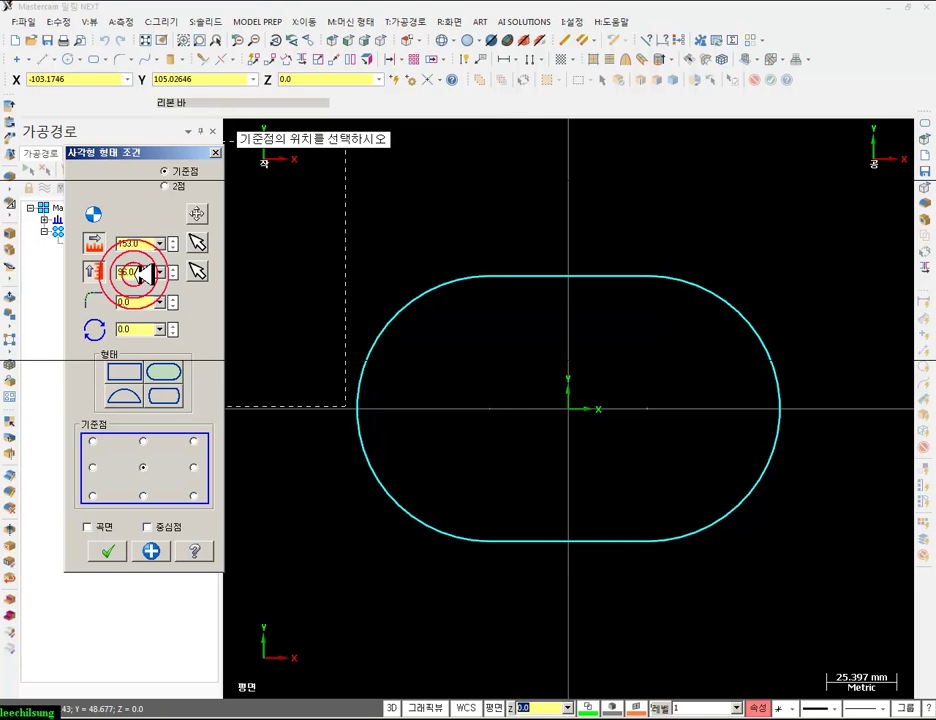
key(Return)
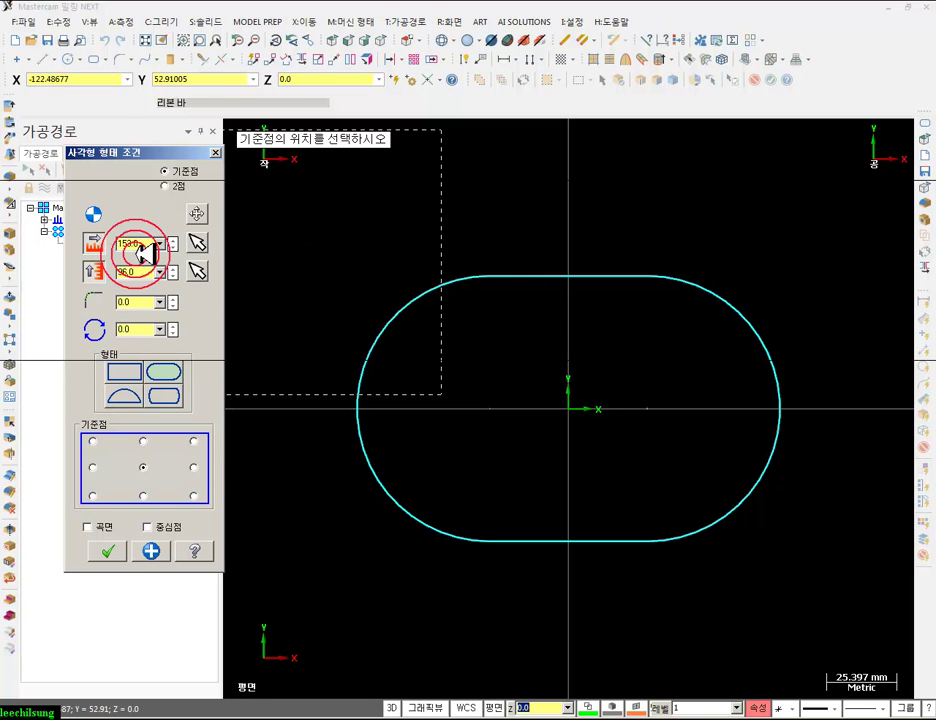
click(151, 551)
scroll(522, 432, down, 1)
scroll(546, 419, up, 2)
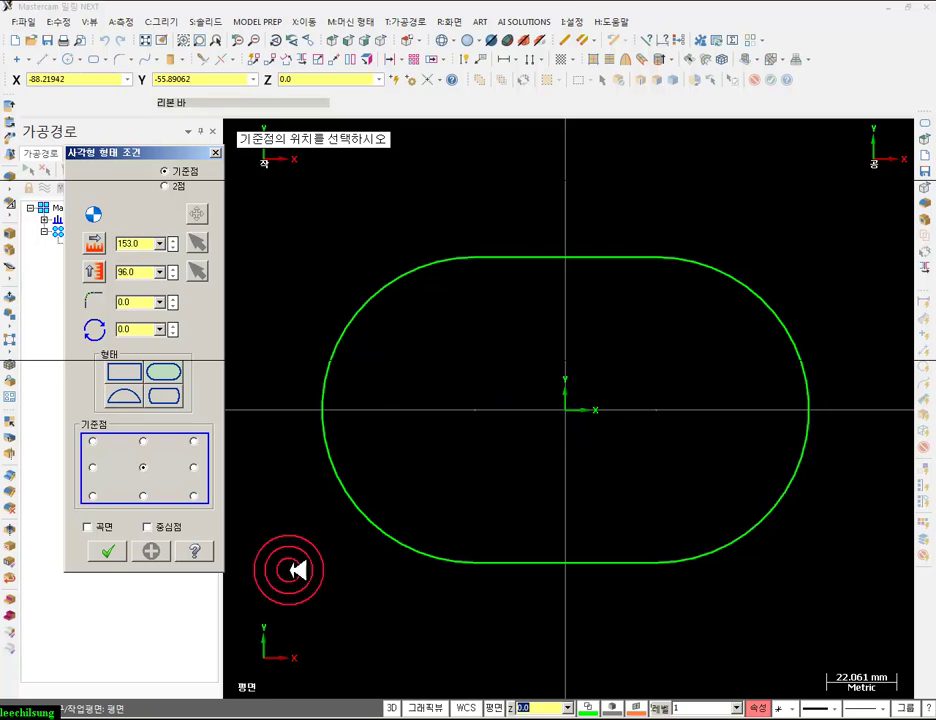
click(271, 717)
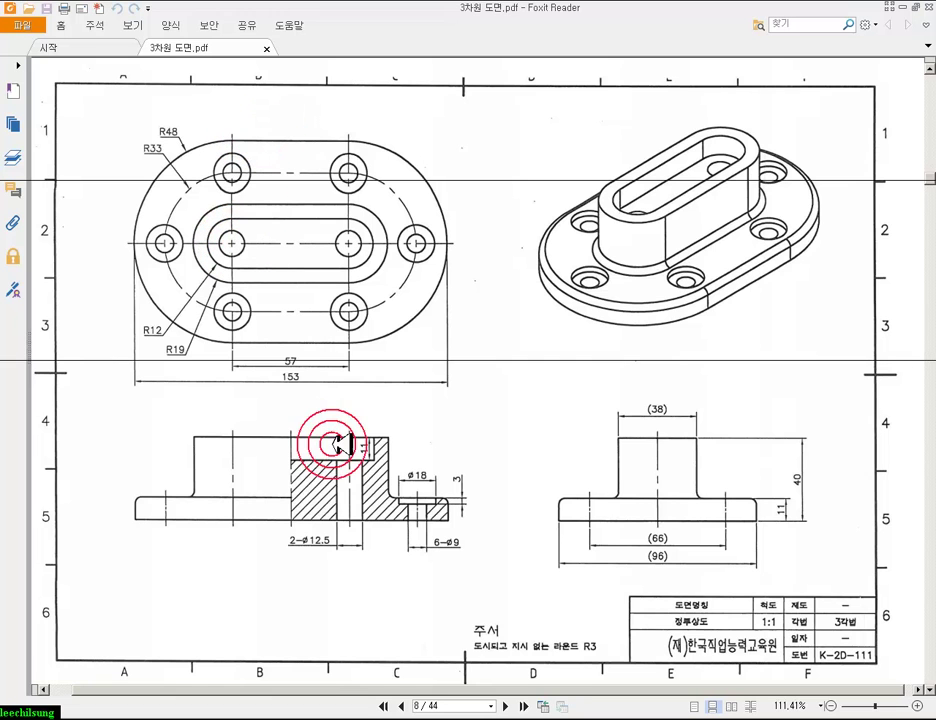
click(256, 710)
scroll(497, 345, down, 1)
click(110, 550)
scroll(520, 392, up, 1)
scroll(555, 370, down, 1)
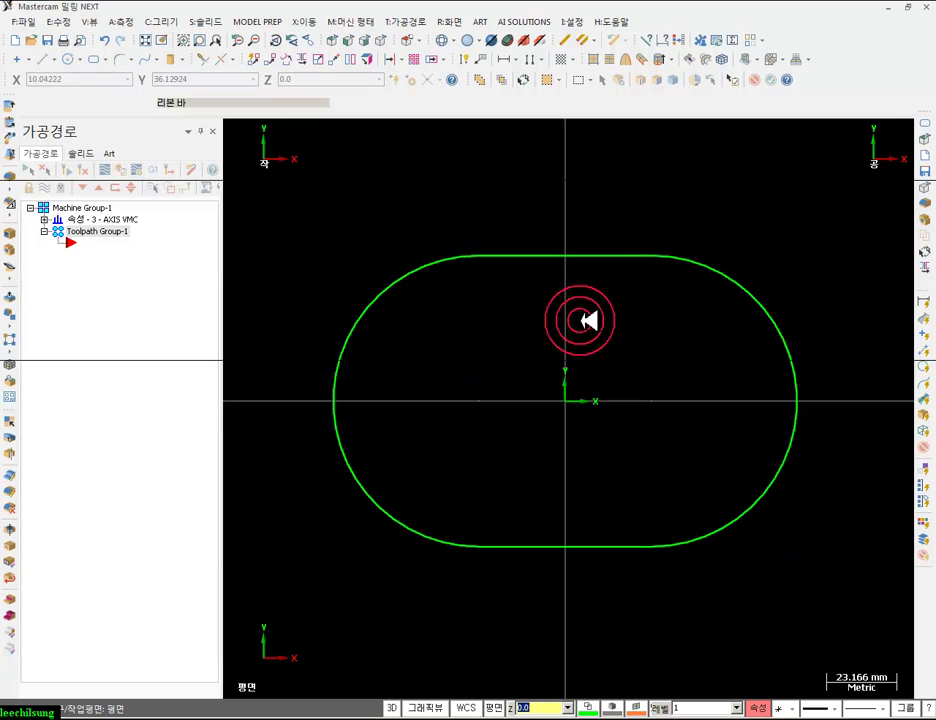
- Add a radius dimension to the obround's left end arc, placed outside its lower-left curve
click(468, 59)
click(400, 290)
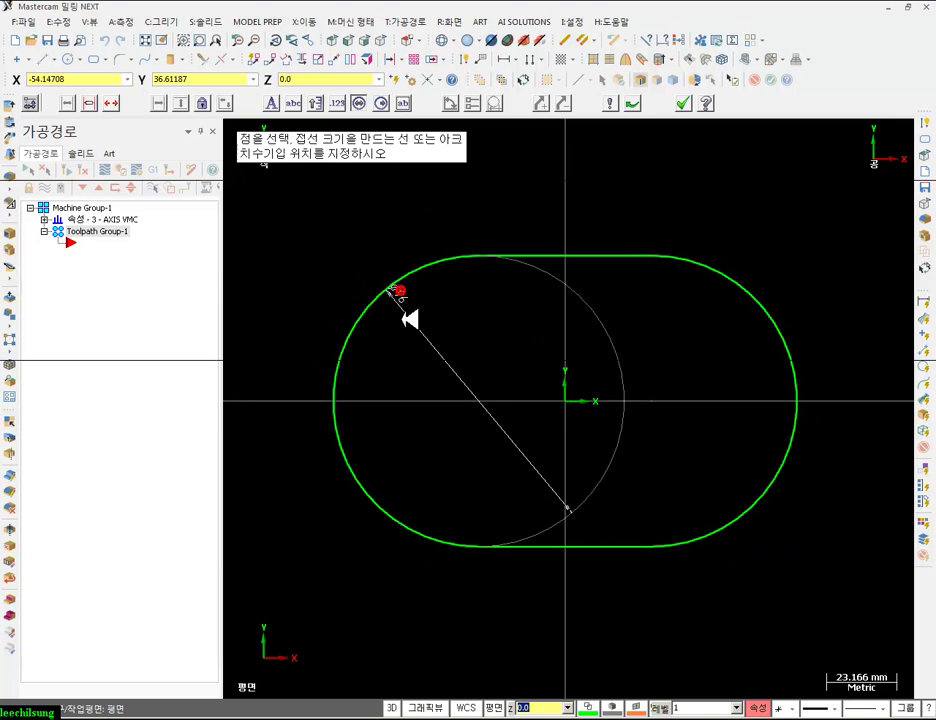
drag(422, 624, 326, 578)
click(330, 578)
click(376, 558)
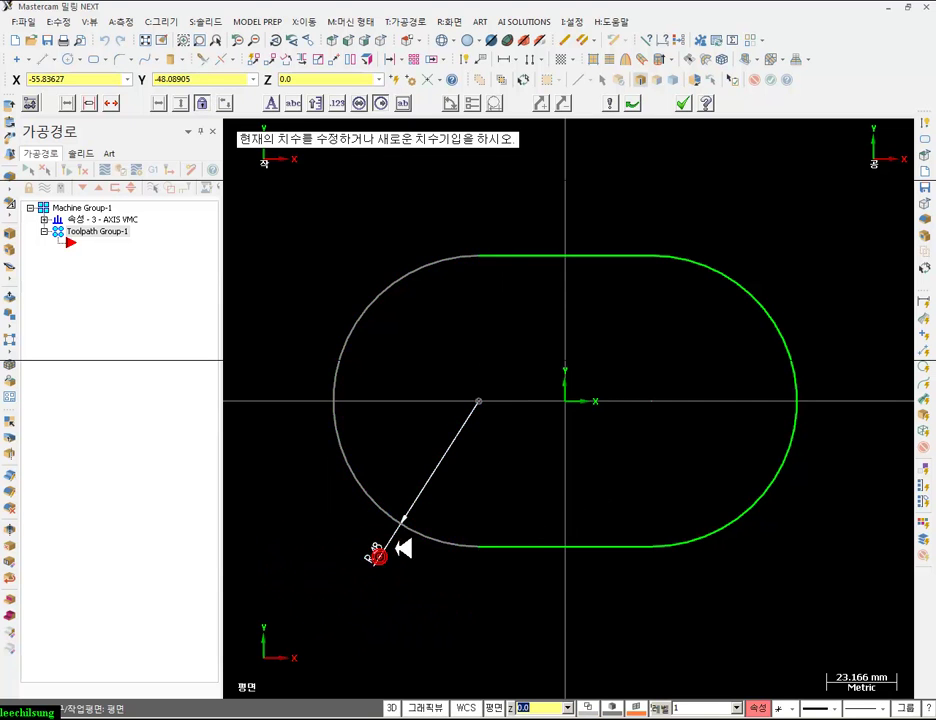
scroll(376, 560, up, 5)
drag(385, 588, 404, 541)
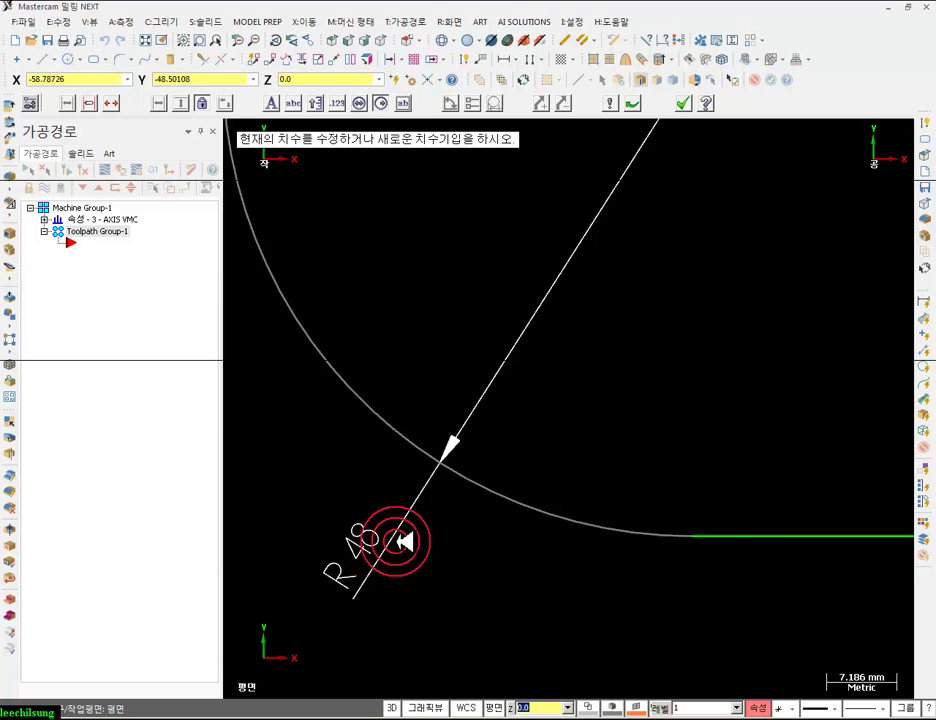
click(404, 541)
scroll(530, 440, down, 6)
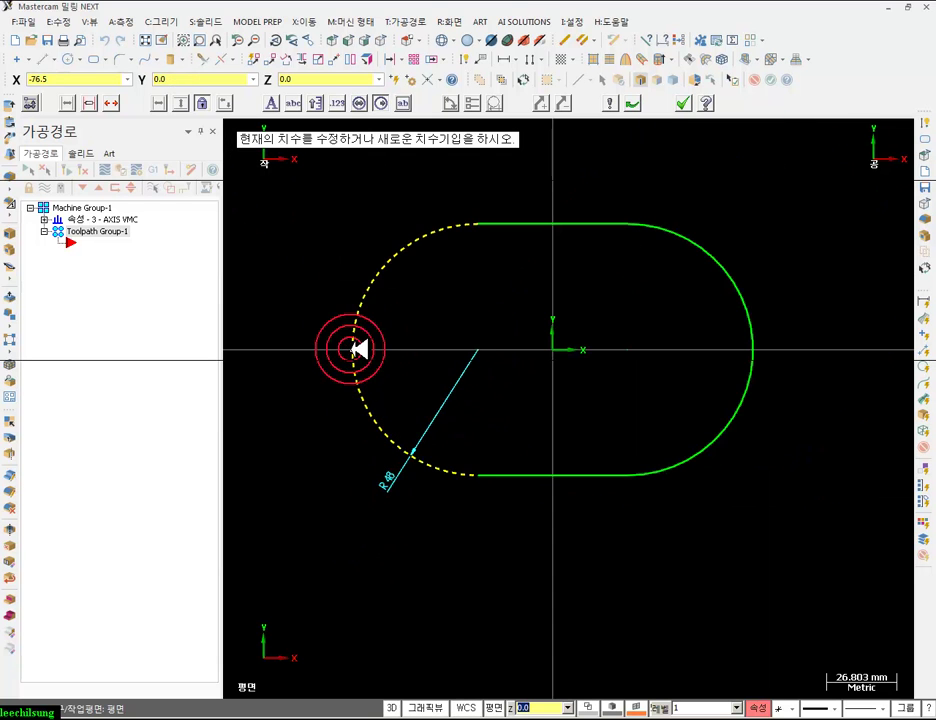
- Dimension the obround's overall length between its two end arcs, placing the dimension below the outline
click(357, 352)
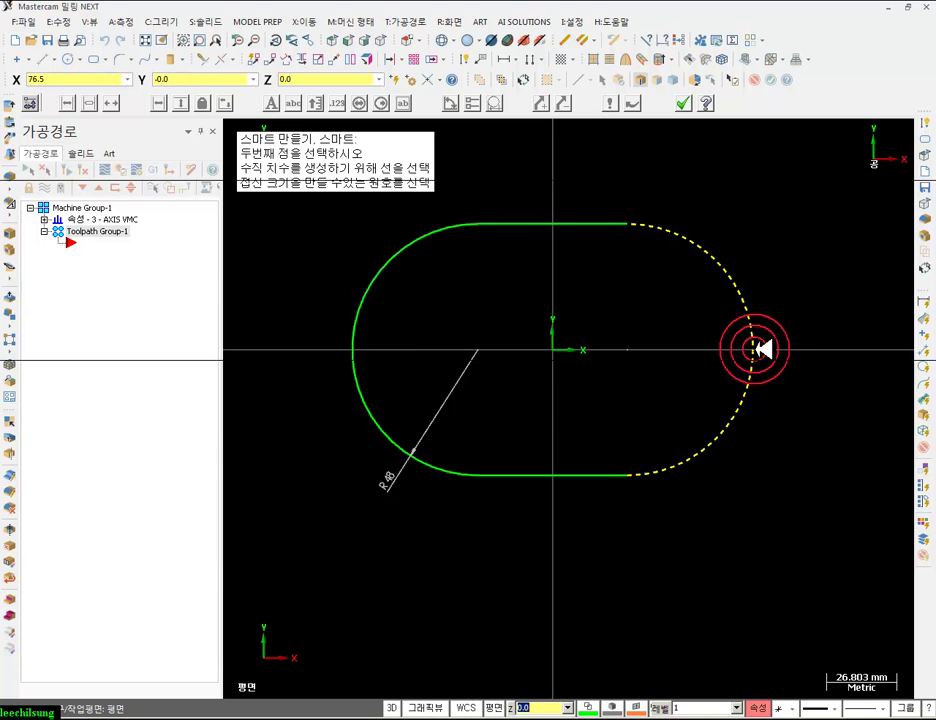
click(757, 349)
click(568, 507)
scroll(568, 507, up, 3)
scroll(573, 515, up, 1)
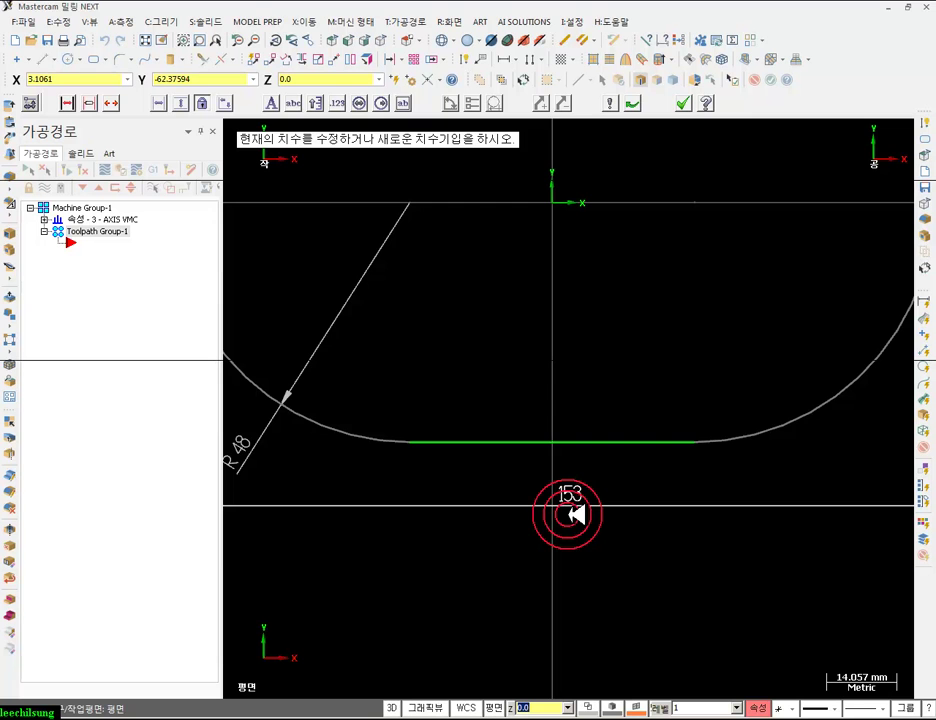
scroll(570, 512, down, 6)
click(690, 103)
scroll(495, 480, up, 2)
- Start a contour offset of the whole obround chain as one copy directed inward
click(403, 60)
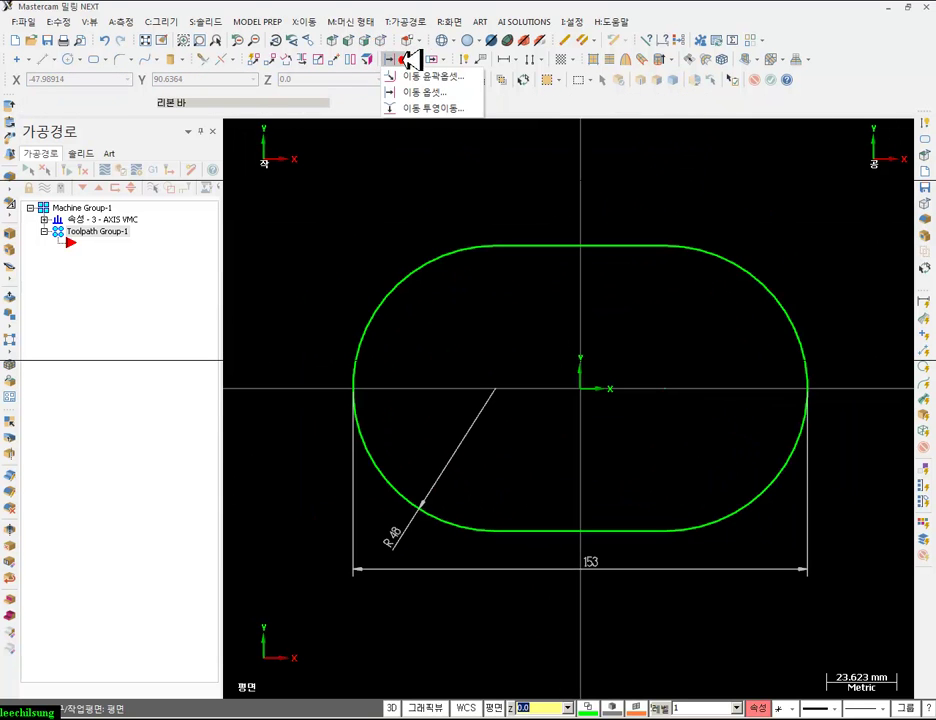
click(434, 108)
click(407, 57)
click(418, 78)
click(378, 304)
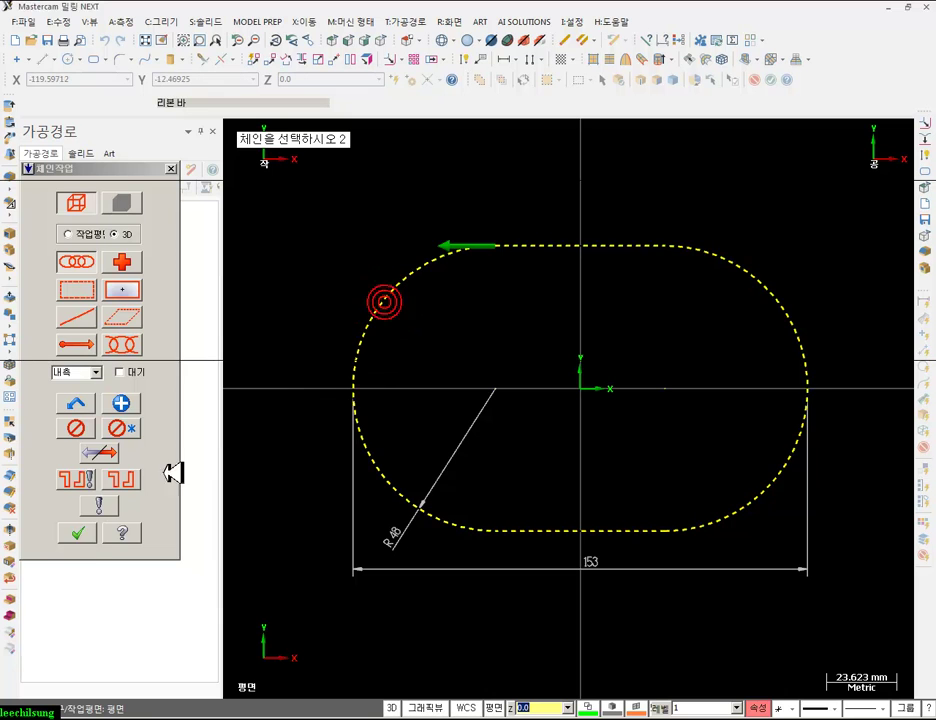
click(77, 532)
click(383, 283)
- Check the inner pitch outline on the PDF drawing and set the contour offset distance to 15 mm
click(113, 287)
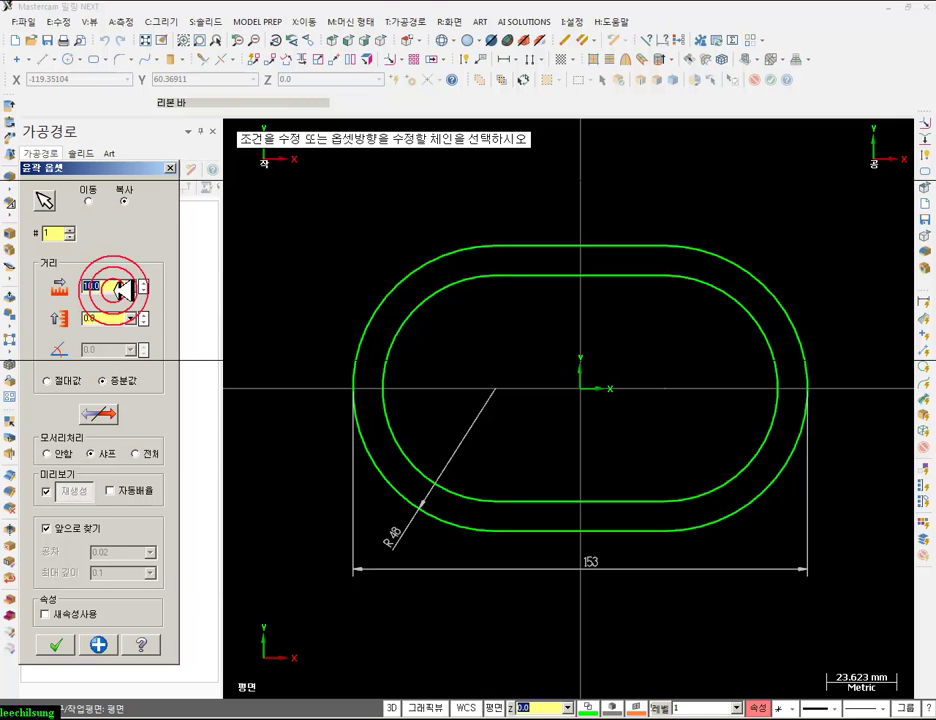
click(276, 714)
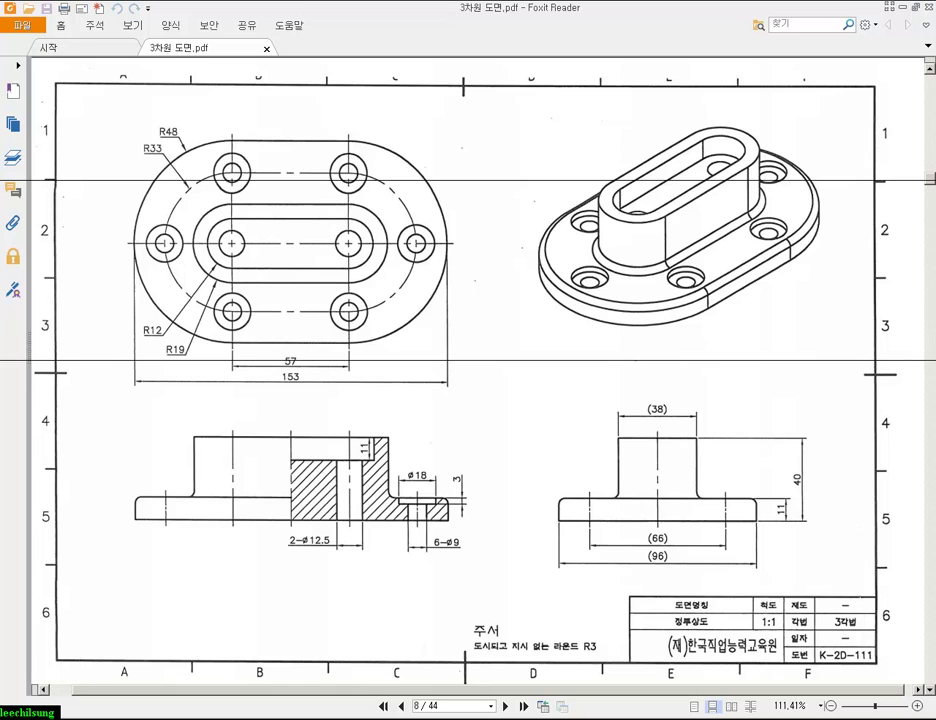
click(286, 712)
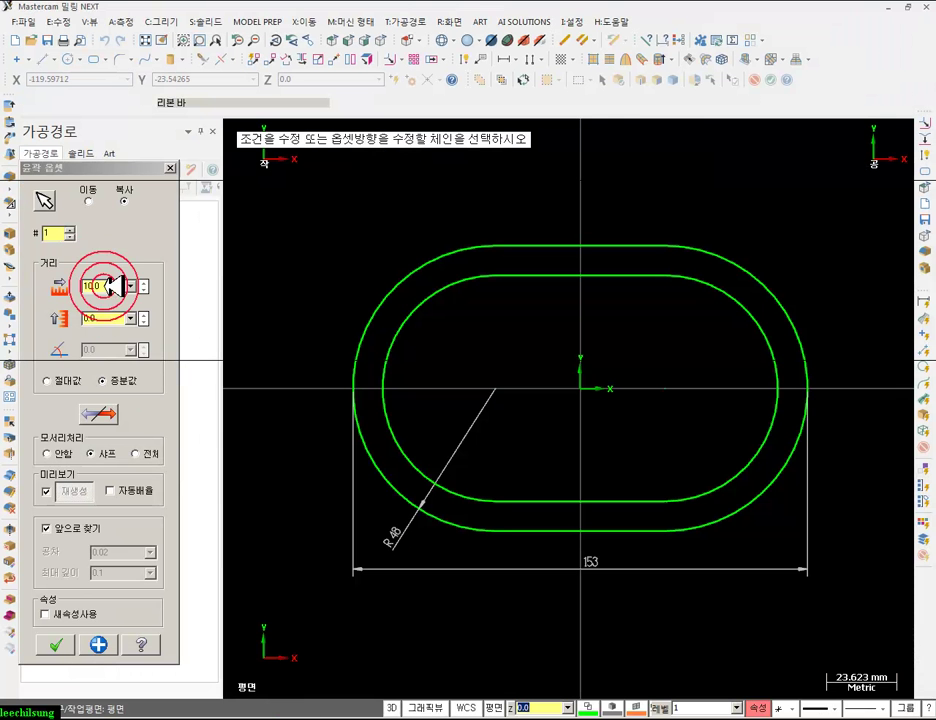
click(109, 288)
click(37, 298)
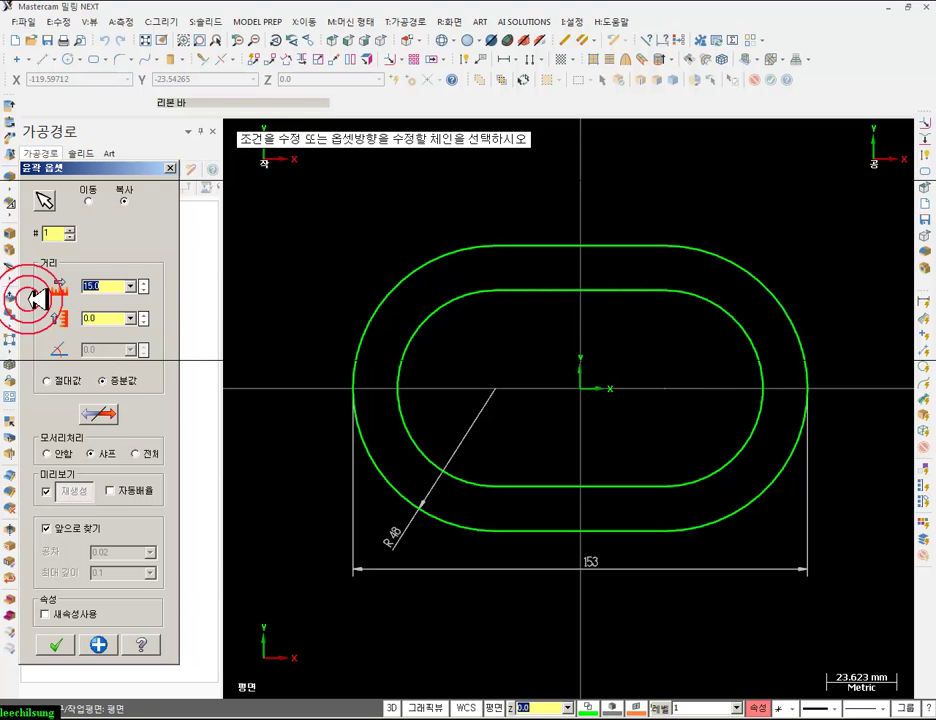
- Apply the 15 mm inward offset of the obround and continue with another contour offset
click(157, 287)
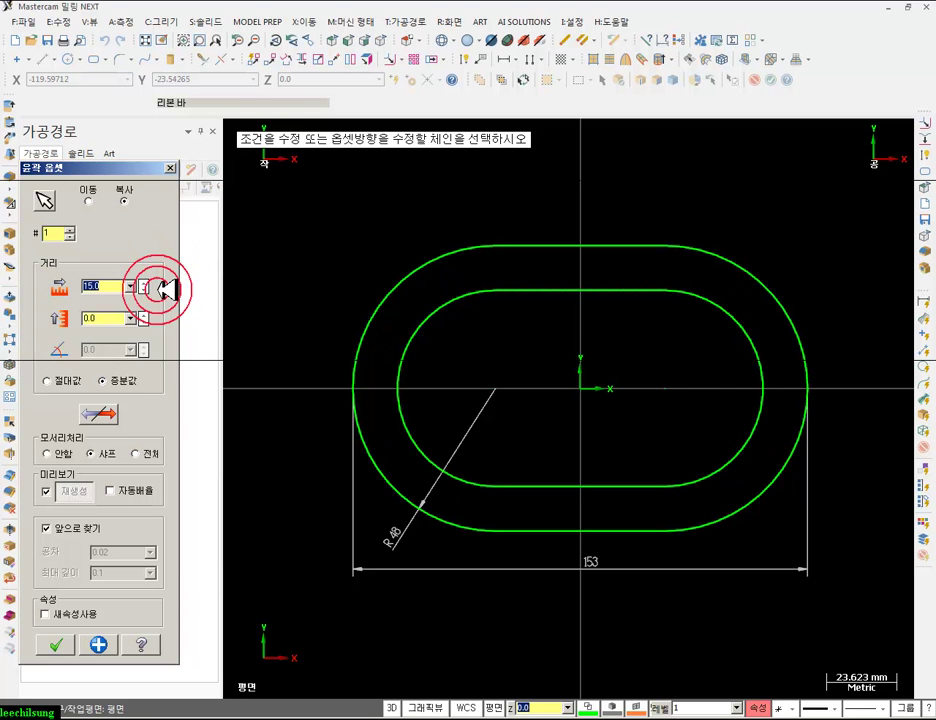
click(135, 453)
click(98, 645)
- Check the boss radius on the PDF drawing and offset the pitch outline inward by 14 mm as a copy
click(300, 704)
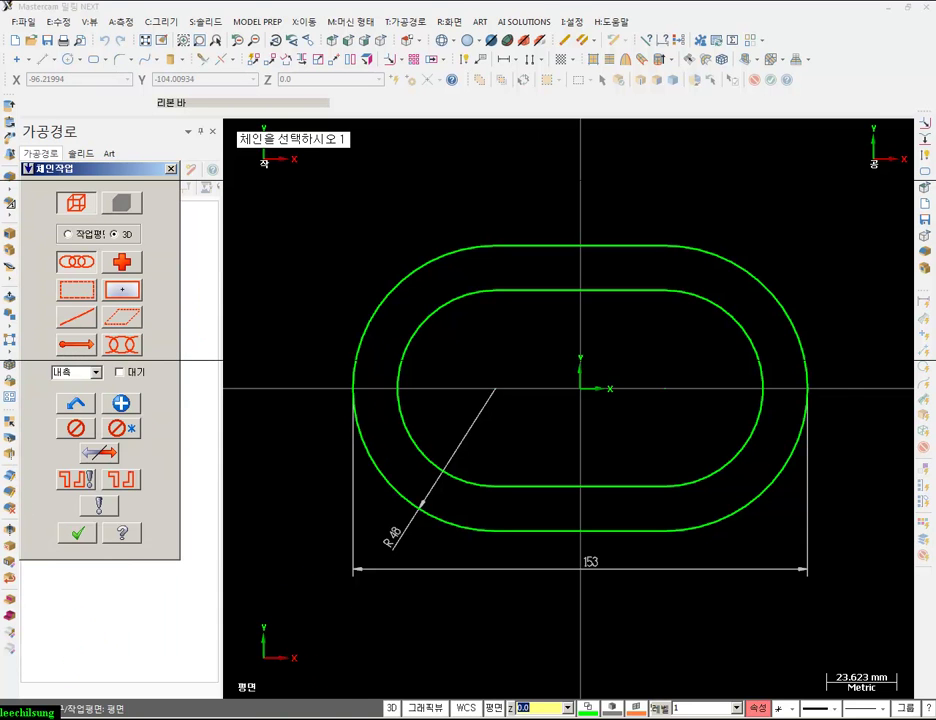
click(276, 718)
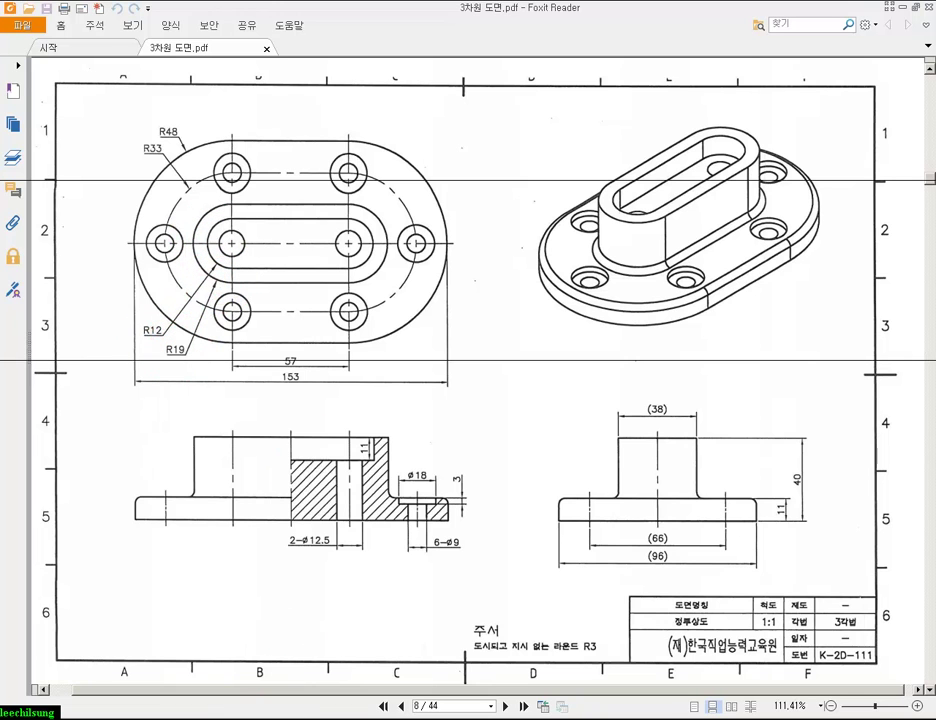
key(alt+Tab)
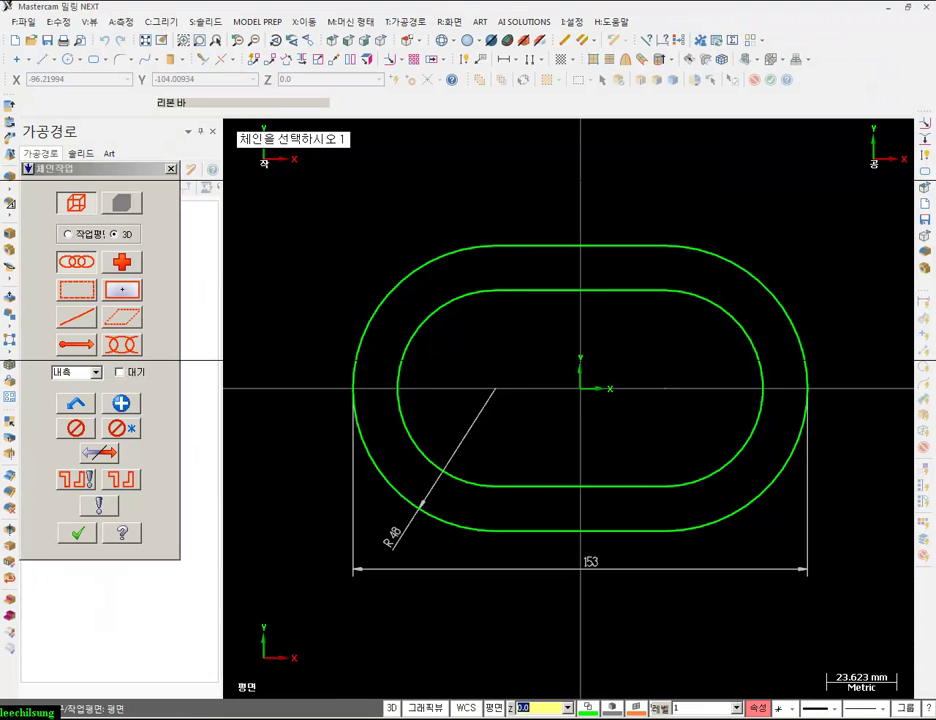
click(455, 297)
click(77, 532)
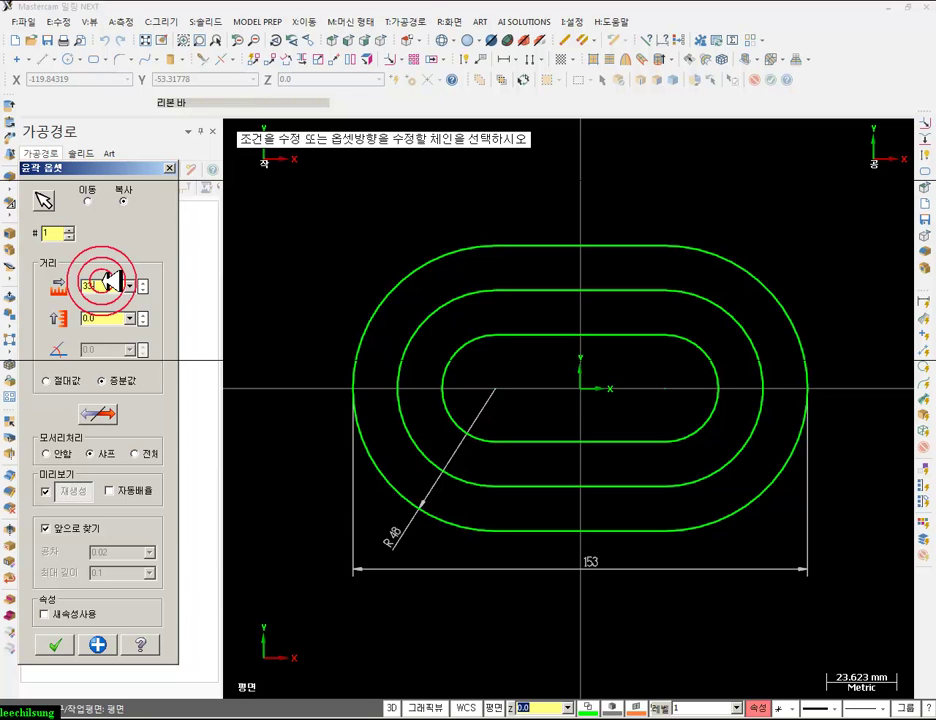
text(14)
key(Return)
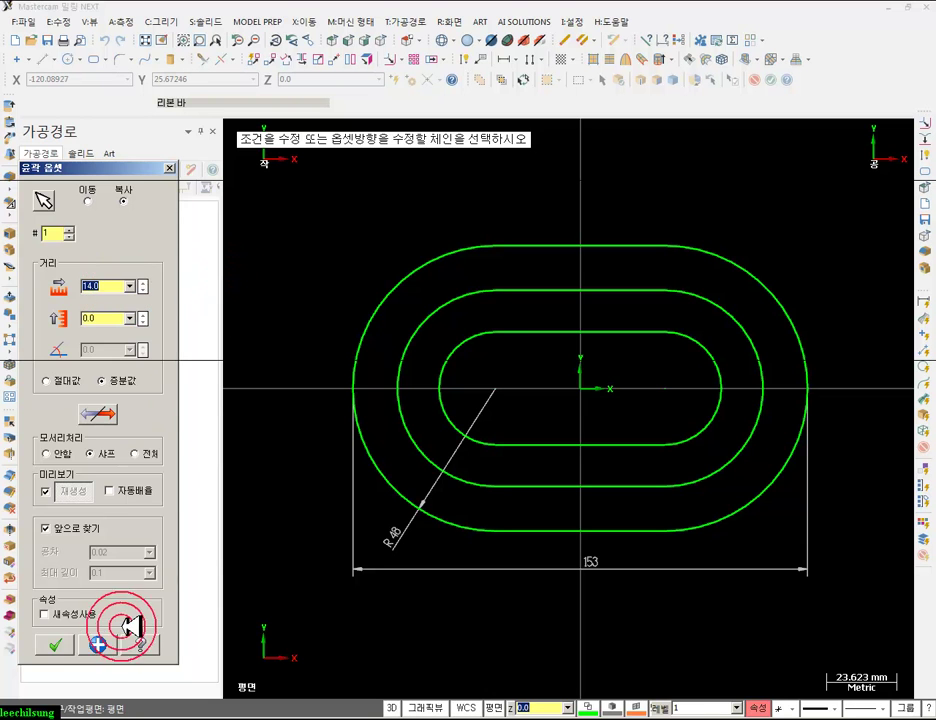
click(97, 644)
- Offset the new boss outline inward by 7 mm to create the pocket outline, and finish the contour offset
click(475, 336)
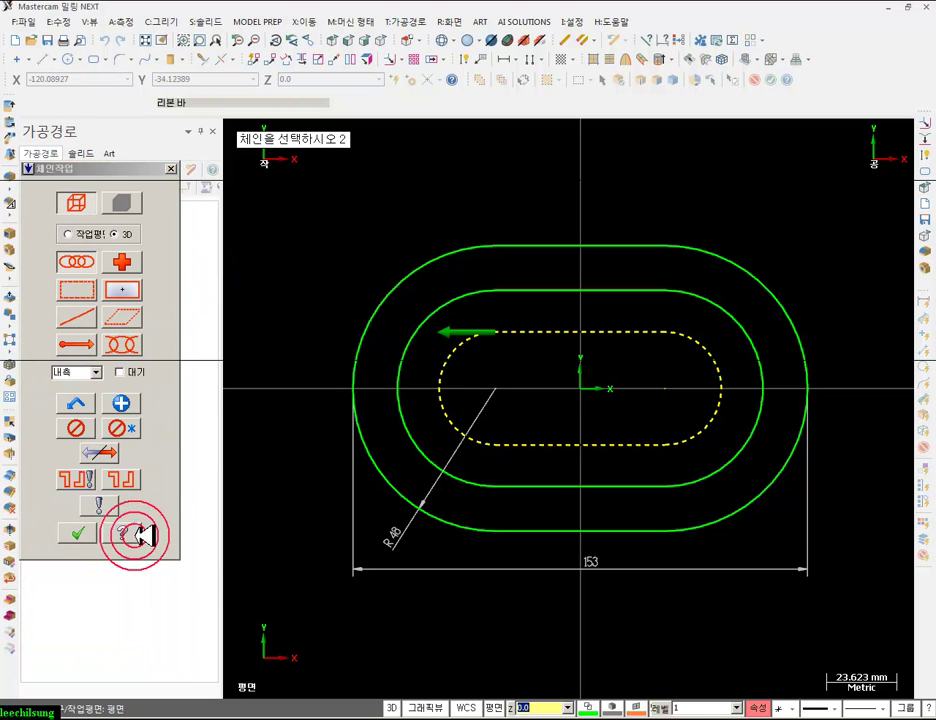
click(76, 532)
click(110, 286)
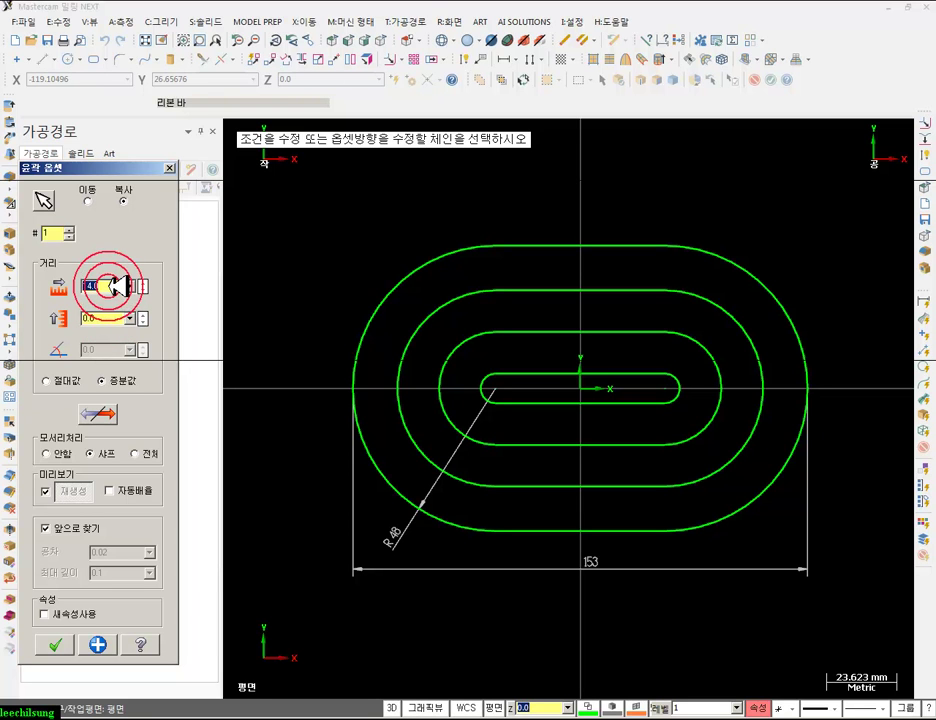
text(7)
key(Return)
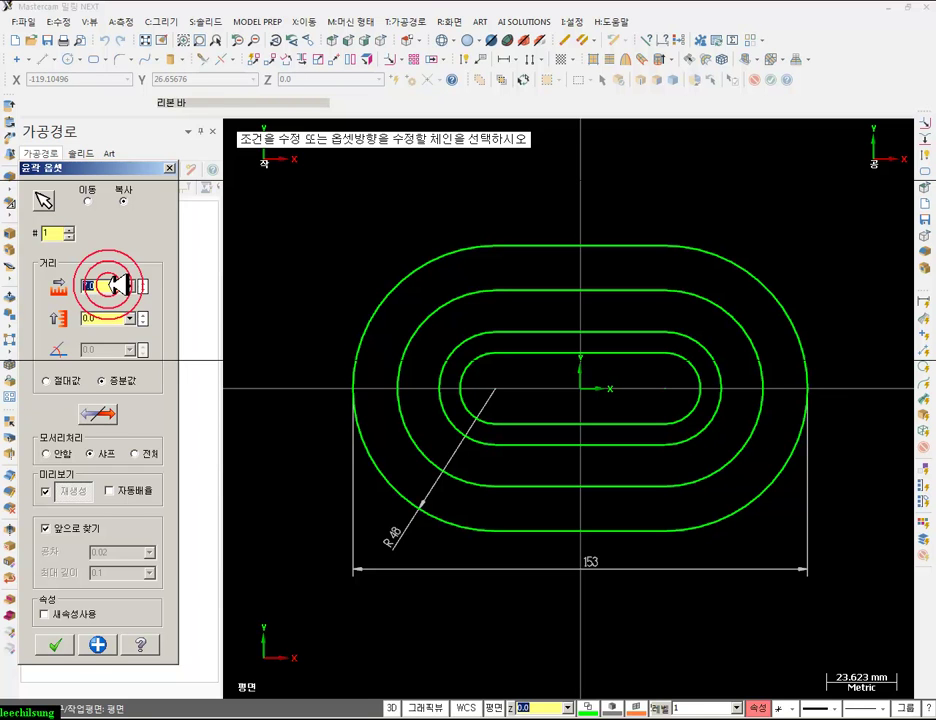
click(55, 644)
- Add a radius dimension to the pitch outline's left end arc, placed just outside the outermost obround
scroll(345, 583, up, 1)
scroll(335, 545, up, 2)
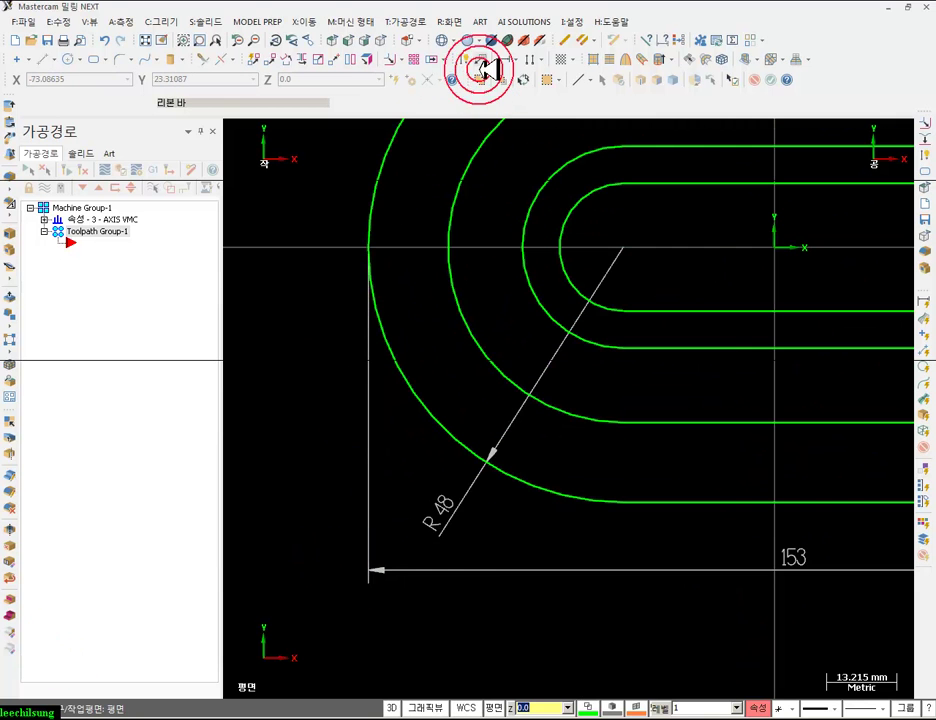
click(464, 57)
click(555, 417)
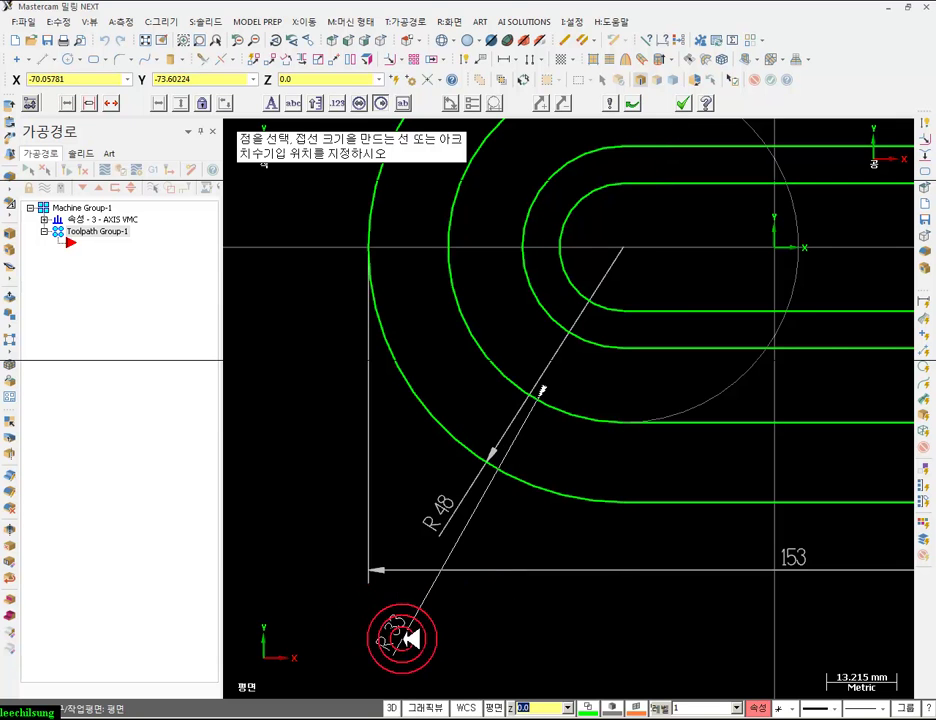
click(398, 640)
click(398, 640)
click(506, 532)
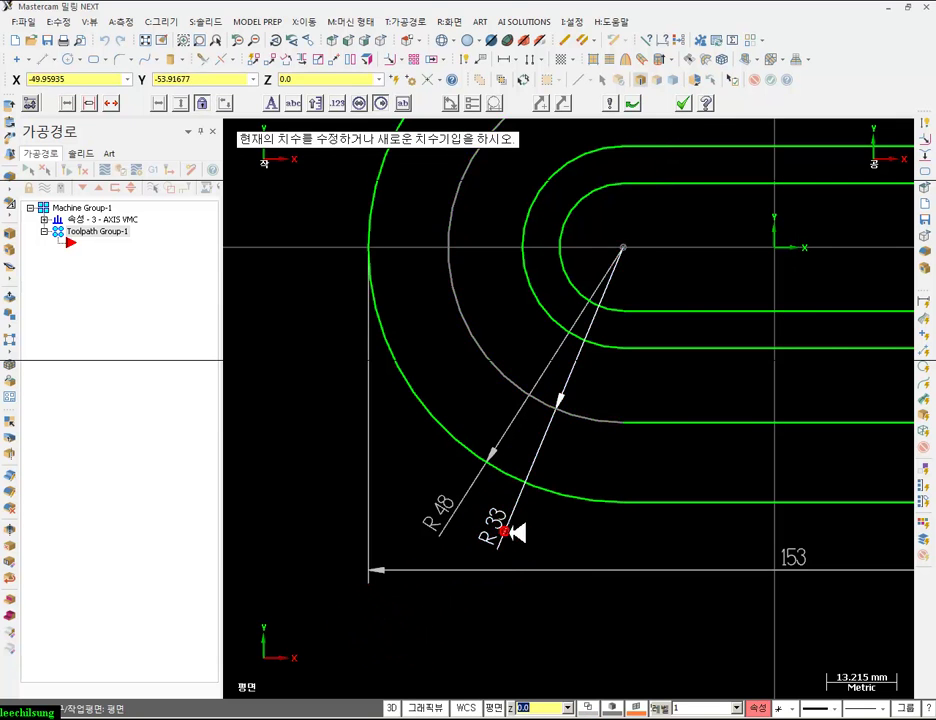
- Add a radius dimension to the boss outline's left end arc, placed between the two outer outlines at the lower left
click(545, 310)
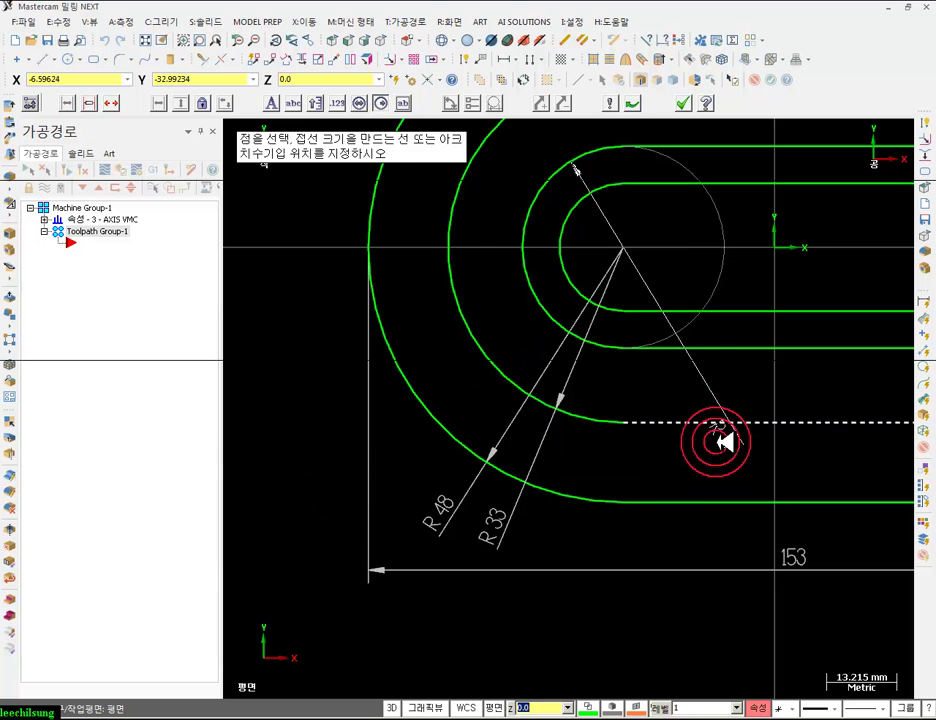
click(478, 394)
click(474, 396)
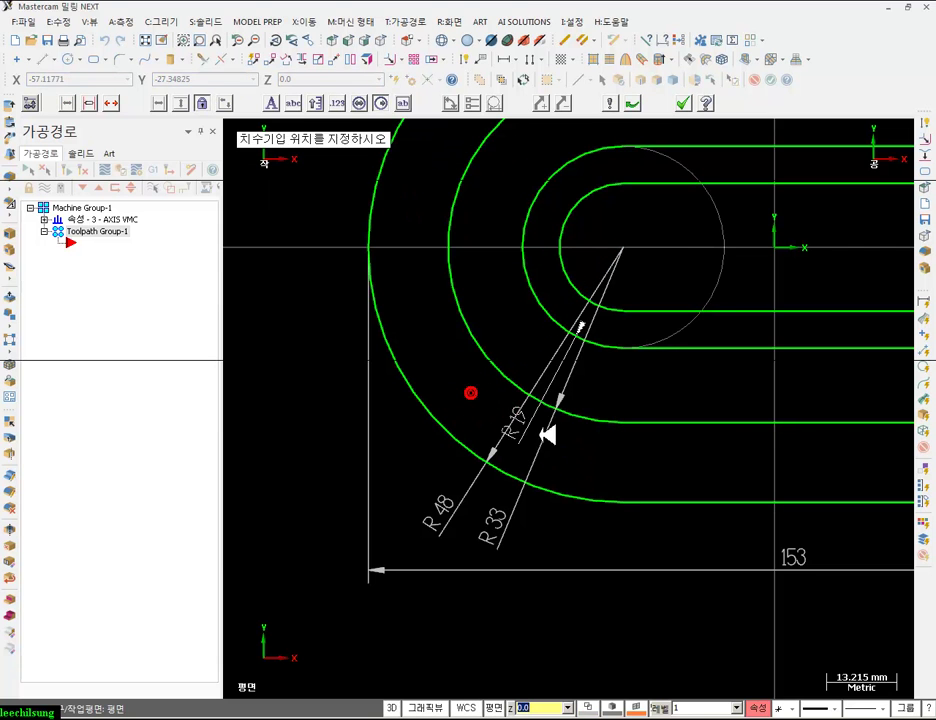
click(592, 461)
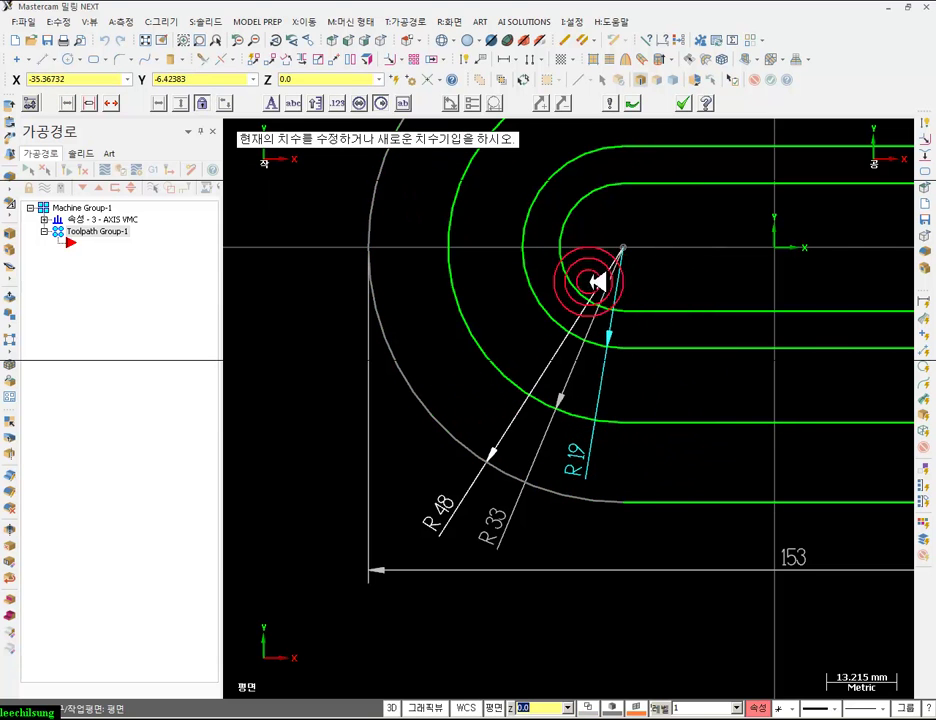
- Add a radius dimension to the innermost outline's left end arc and finish dimensioning
click(606, 282)
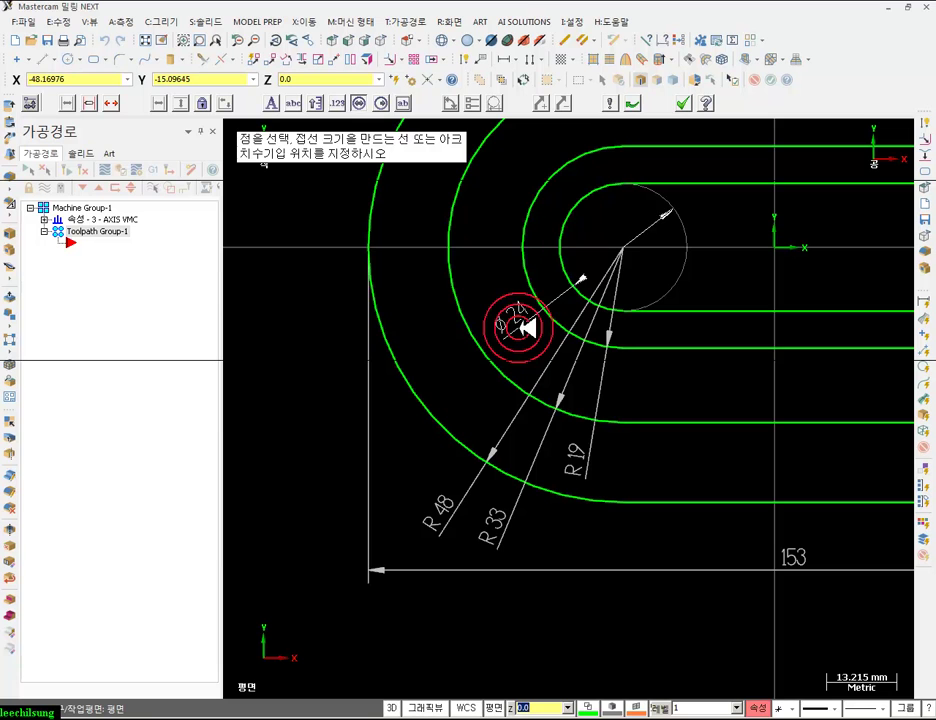
click(516, 337)
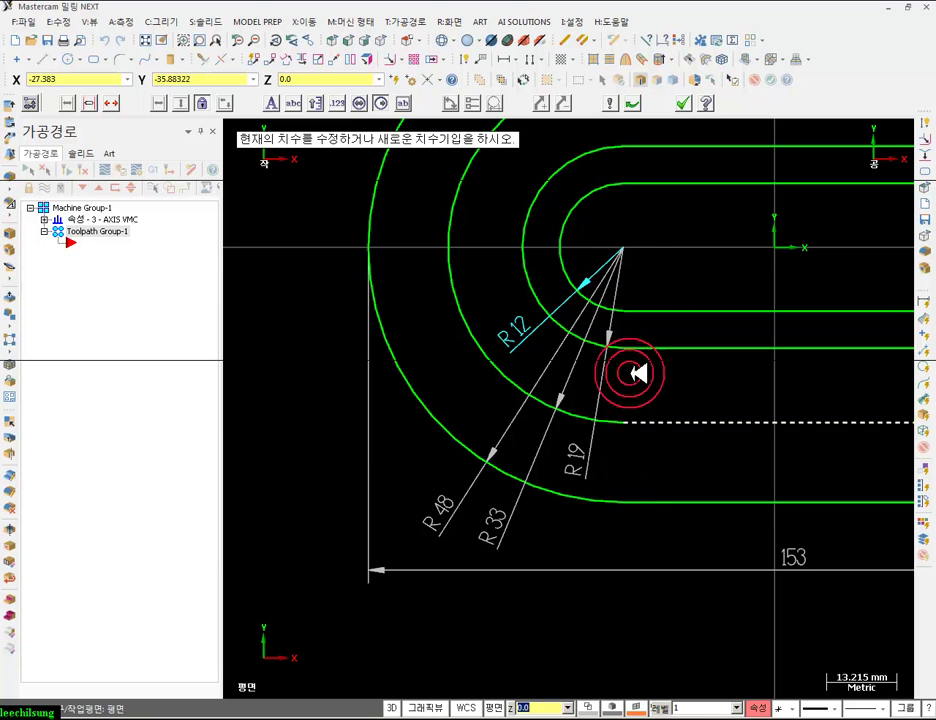
click(684, 102)
scroll(462, 383, down, 1)
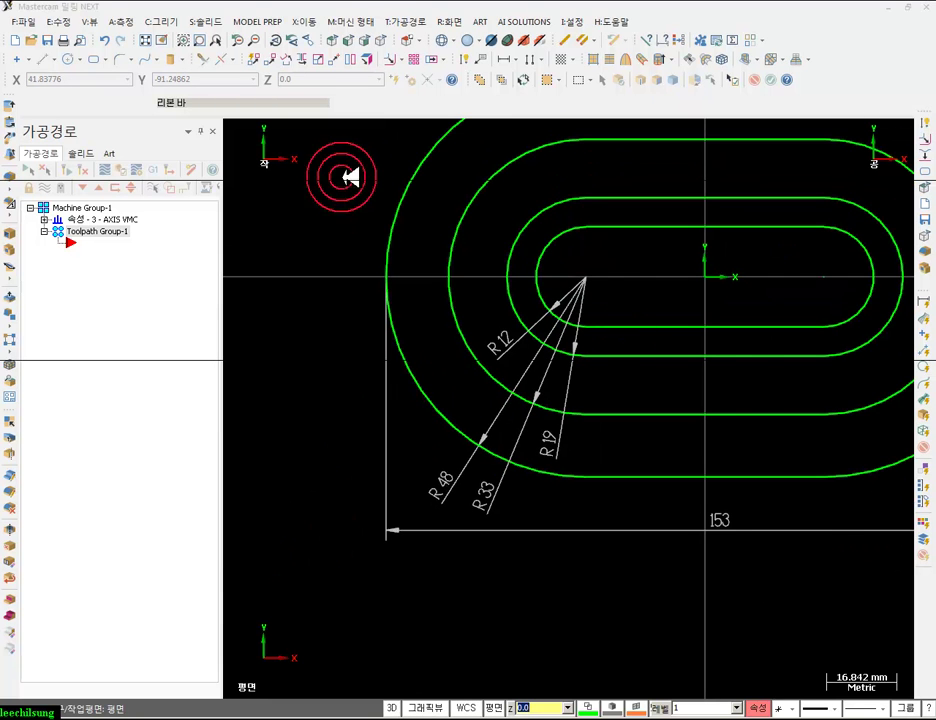
- Show the outlines in isometric view, restore the Mastercam window and enlarge it to nearly fill the screen
click(378, 39)
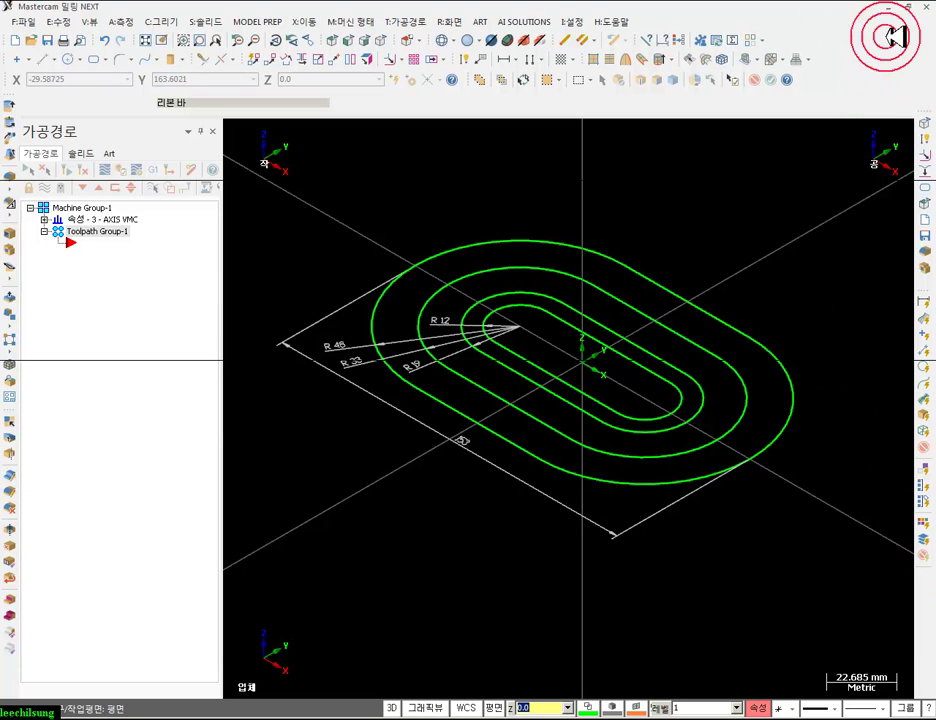
click(907, 7)
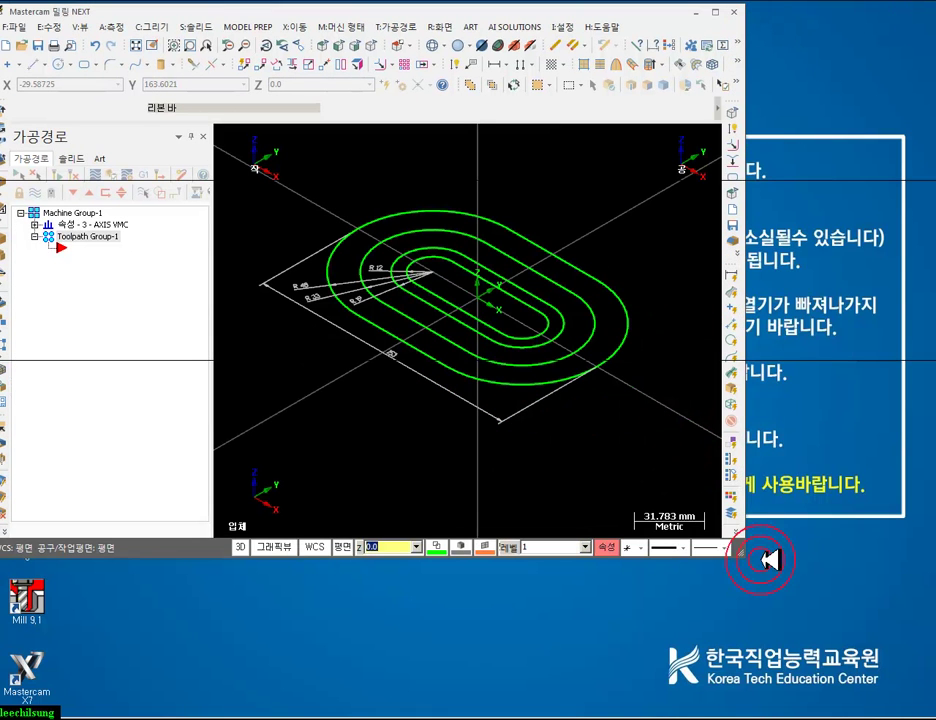
drag(745, 547, 918, 706)
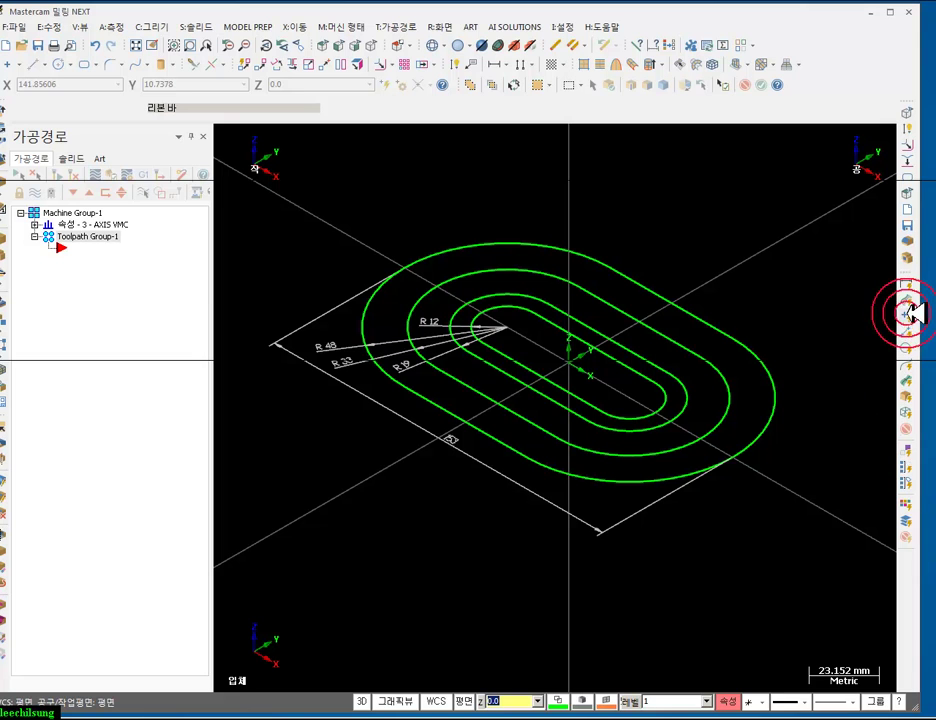
- Select all dimensions of the sketch at once and delete them
click(910, 278)
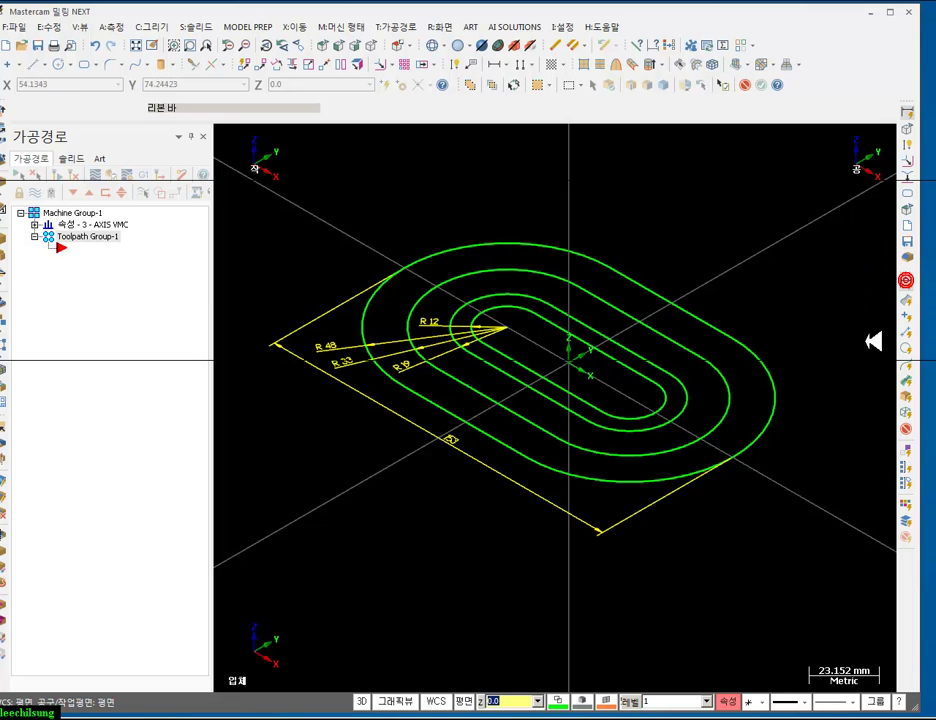
click(806, 273)
key(Delete)
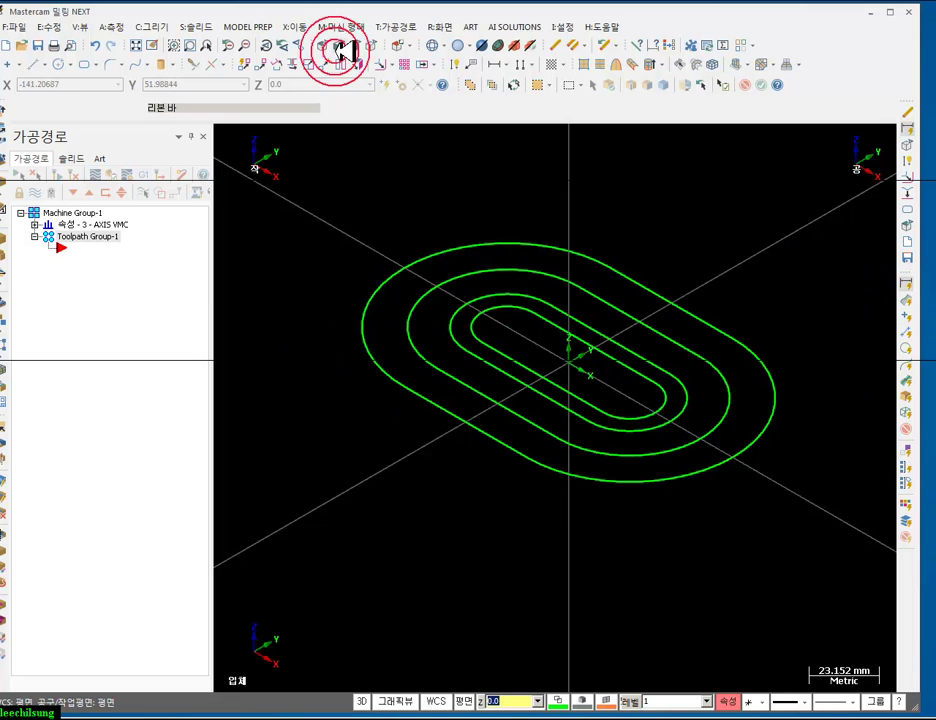
- In the top view, change the whole pitch outline chain to a dash-dot centre line style
click(322, 44)
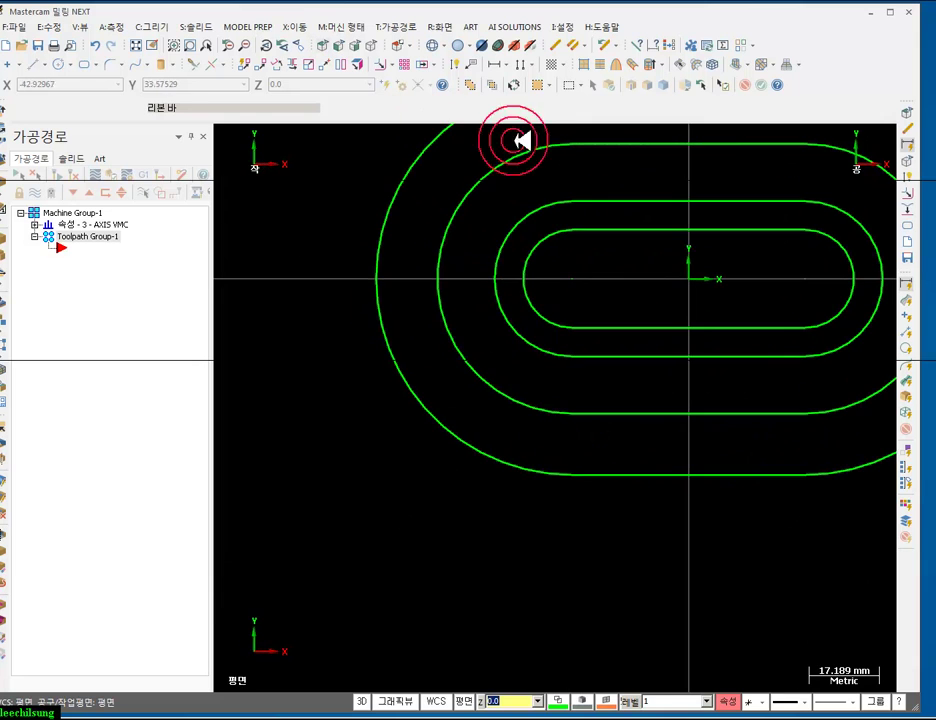
click(136, 45)
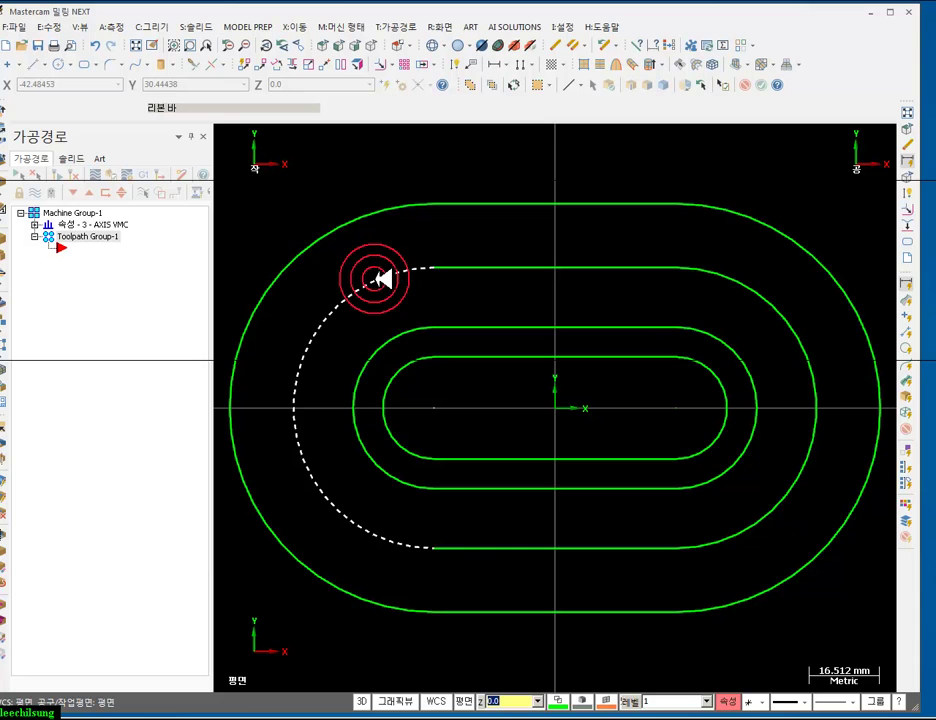
click(383, 279)
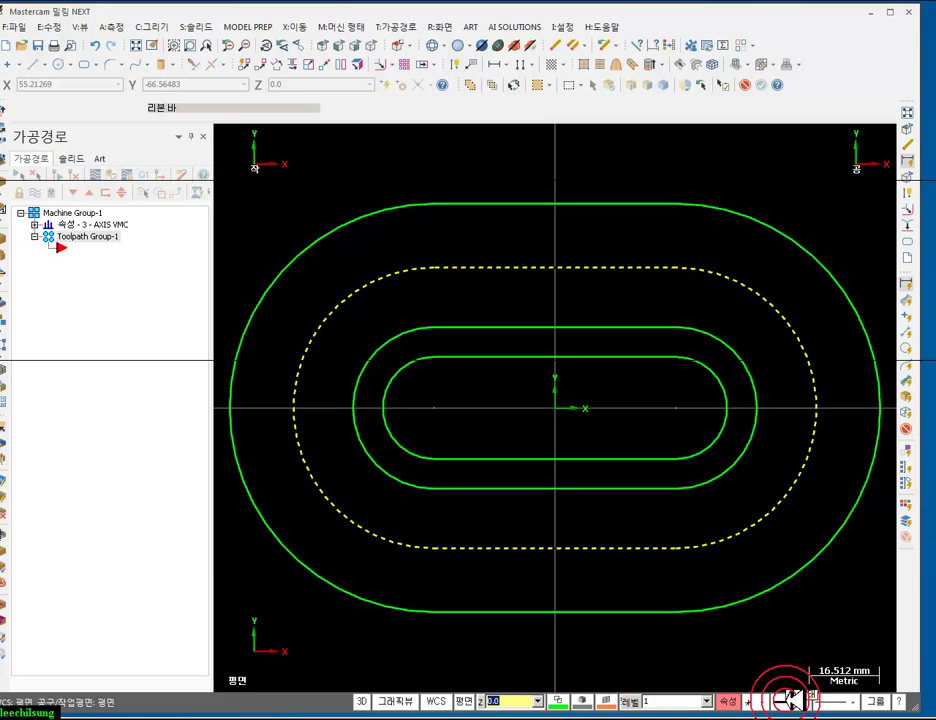
click(792, 698)
click(70, 245)
click(36, 287)
click(685, 410)
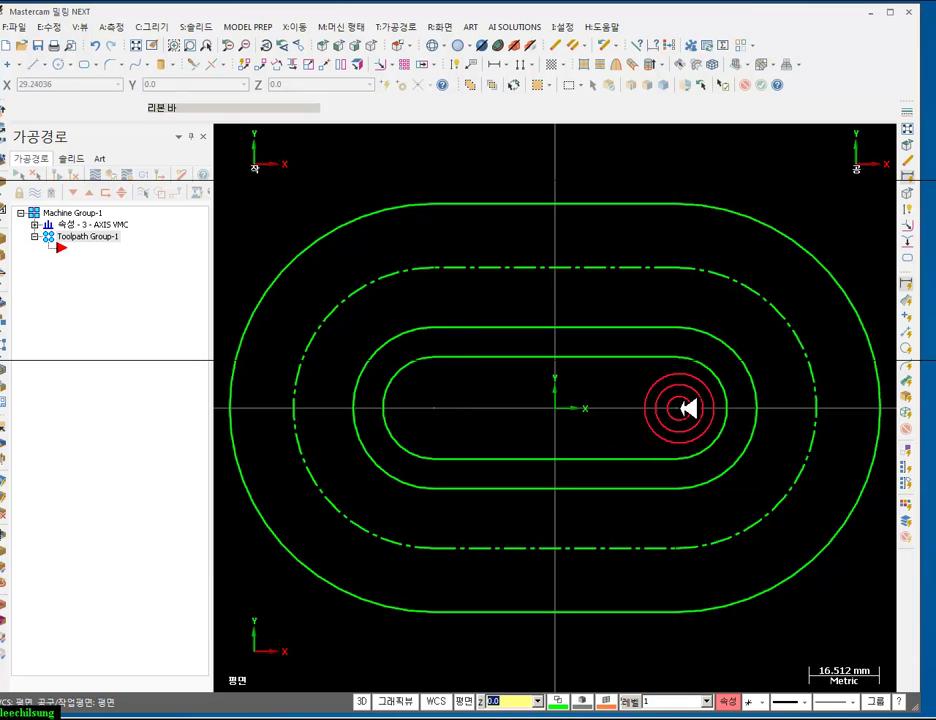
- Check the hole sizes on the PDF drawing and draw 12.5 mm diameter circles at both end-arc centres of the innermost outline
click(298, 716)
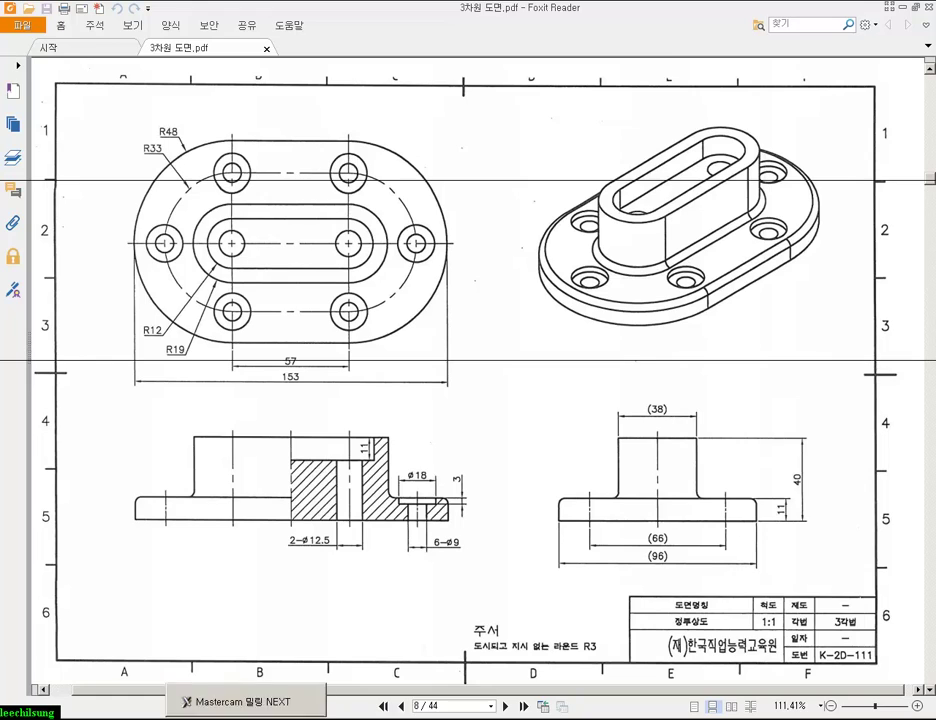
click(246, 716)
click(59, 64)
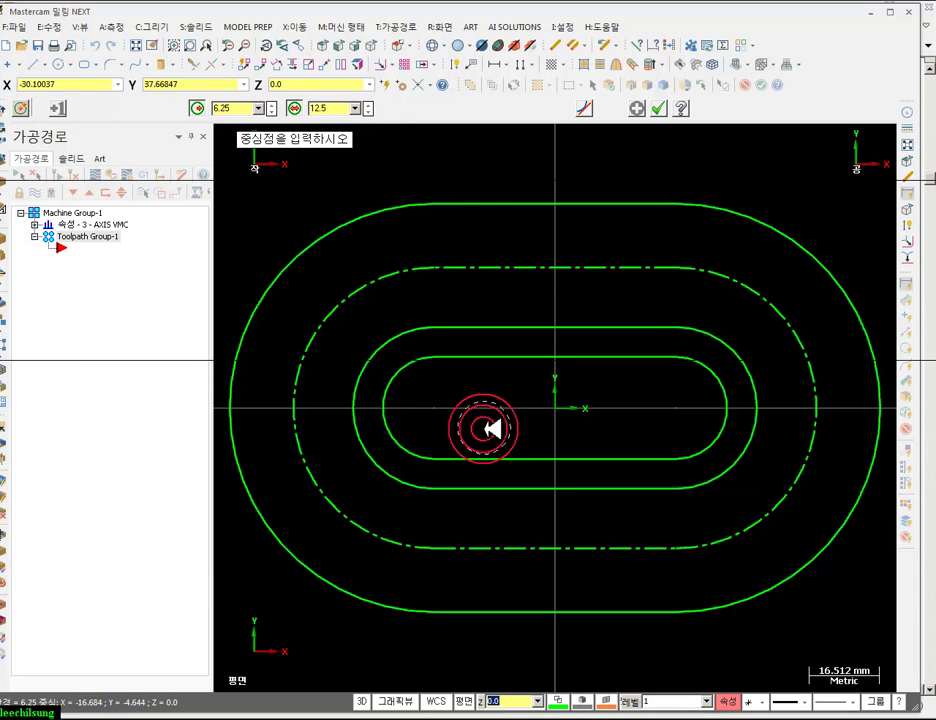
click(434, 408)
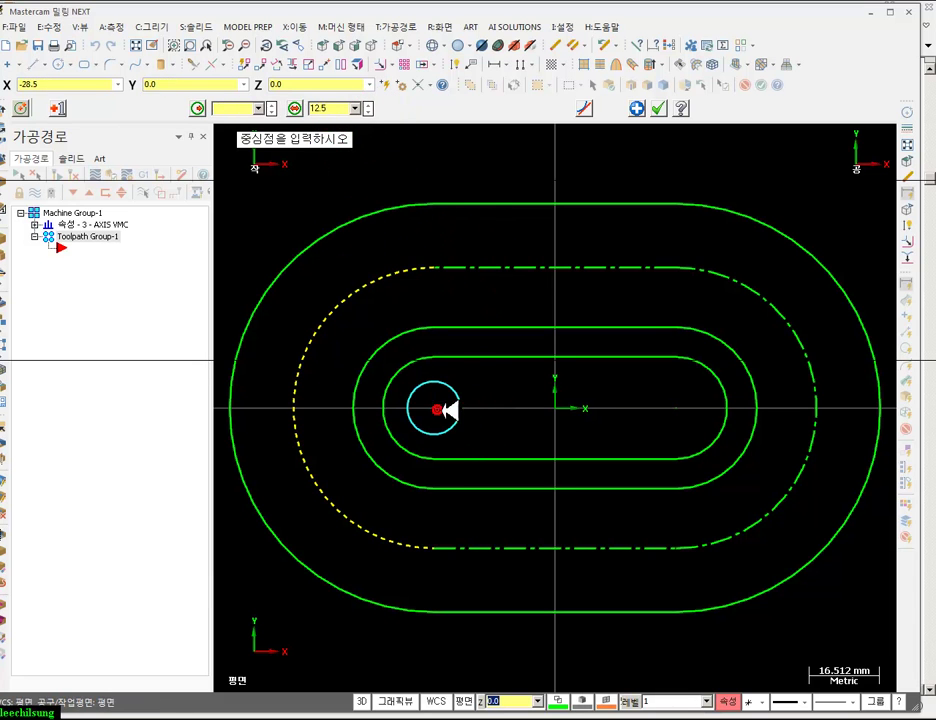
click(293, 108)
click(678, 402)
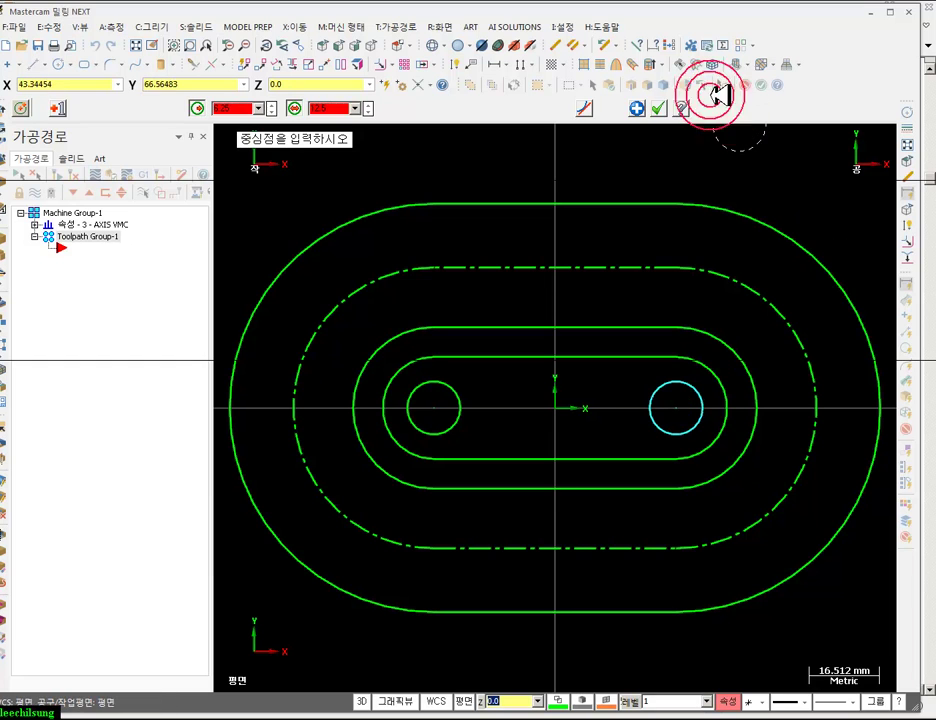
click(658, 108)
- Draw an 18 mm diameter circle centred where the dash-dot pitch outline's upper straight line meets its left arc
scroll(618, 303, down, 2)
scroll(625, 240, up, 1)
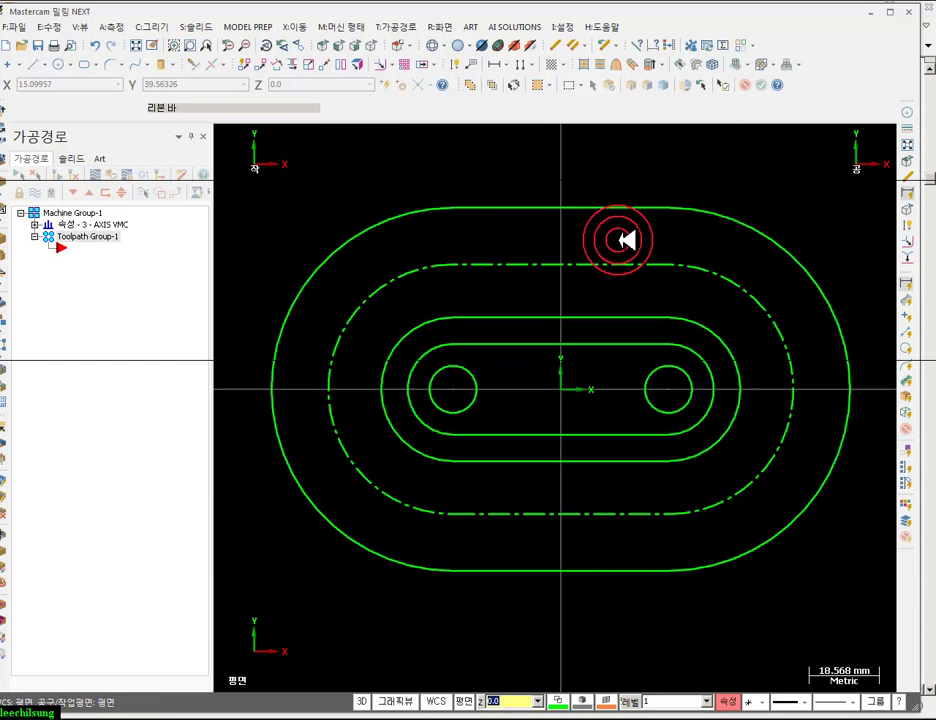
click(440, 264)
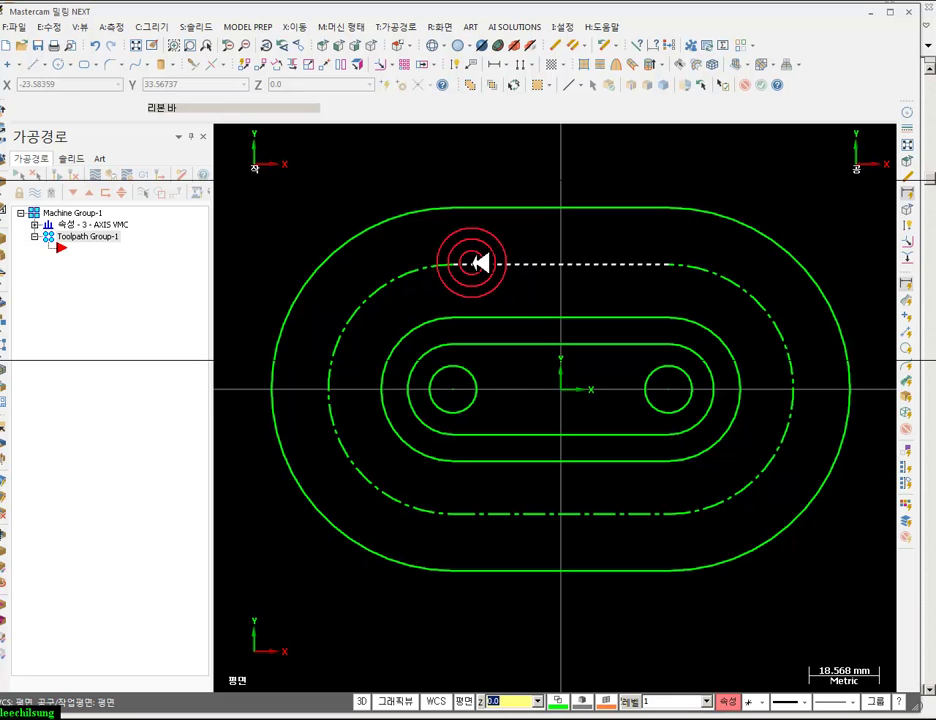
click(62, 64)
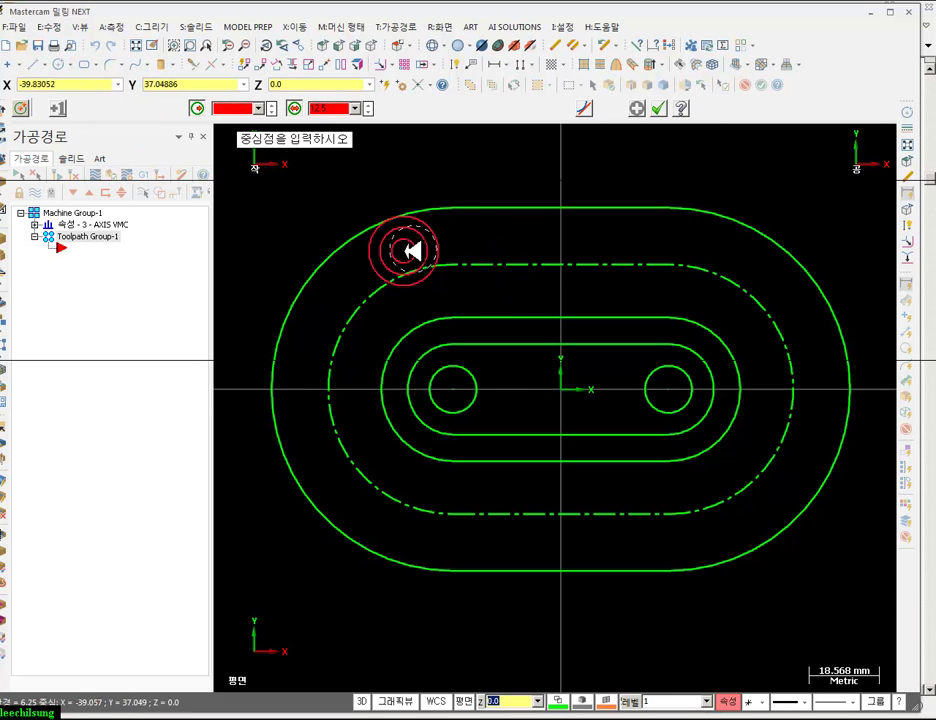
click(453, 264)
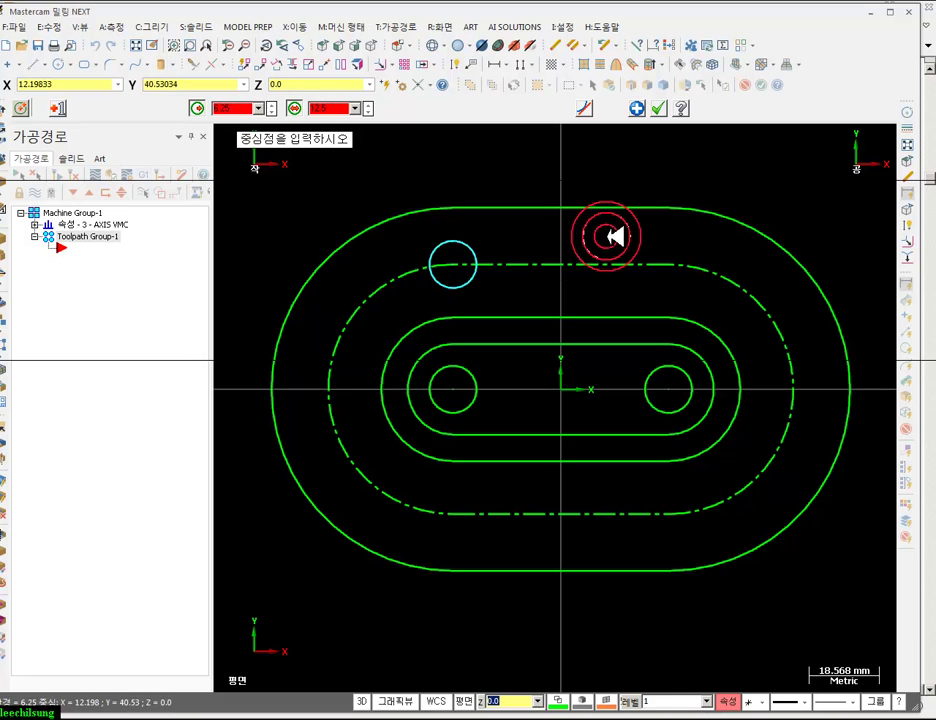
double_click(332, 107)
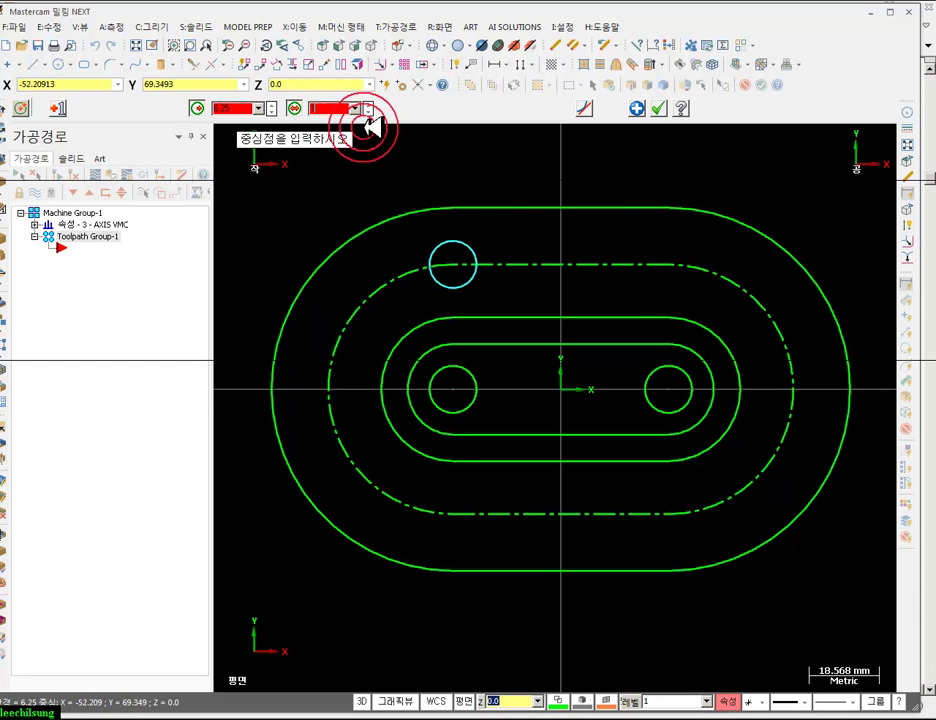
text(16)
key(Return)
click(455, 264)
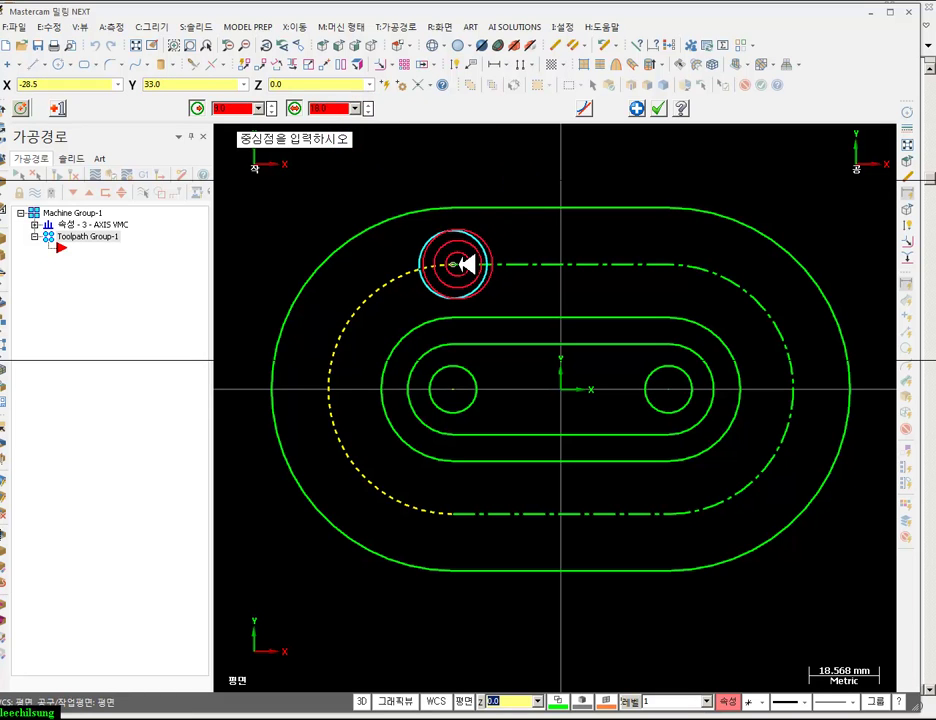
click(460, 264)
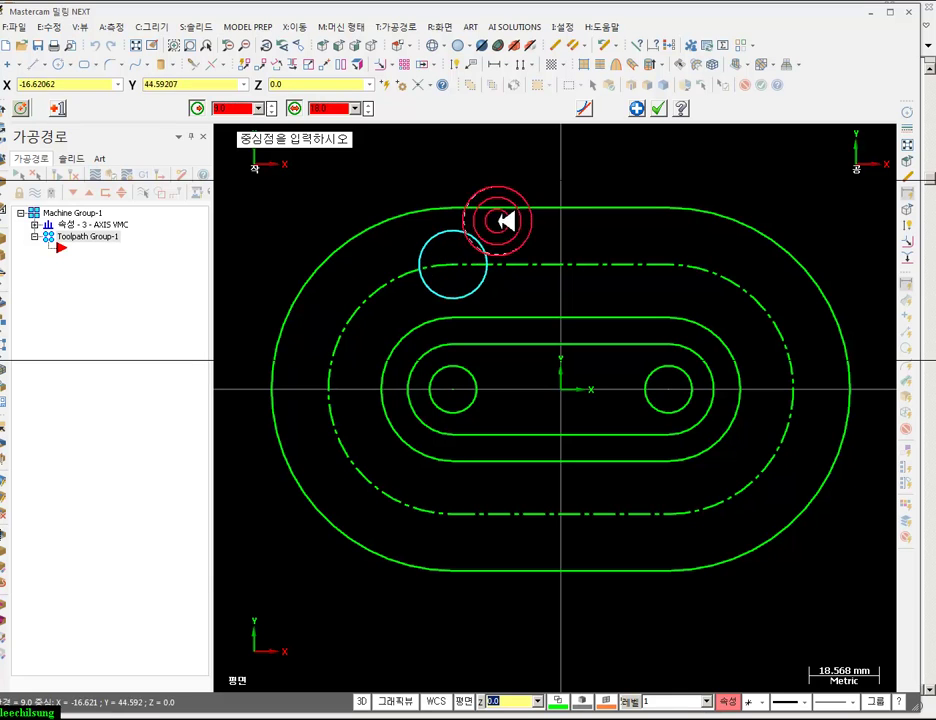
- Add a concentric 9 mm diameter circle at the centre of the 18 mm circle and finish the circle command
click(294, 107)
click(454, 264)
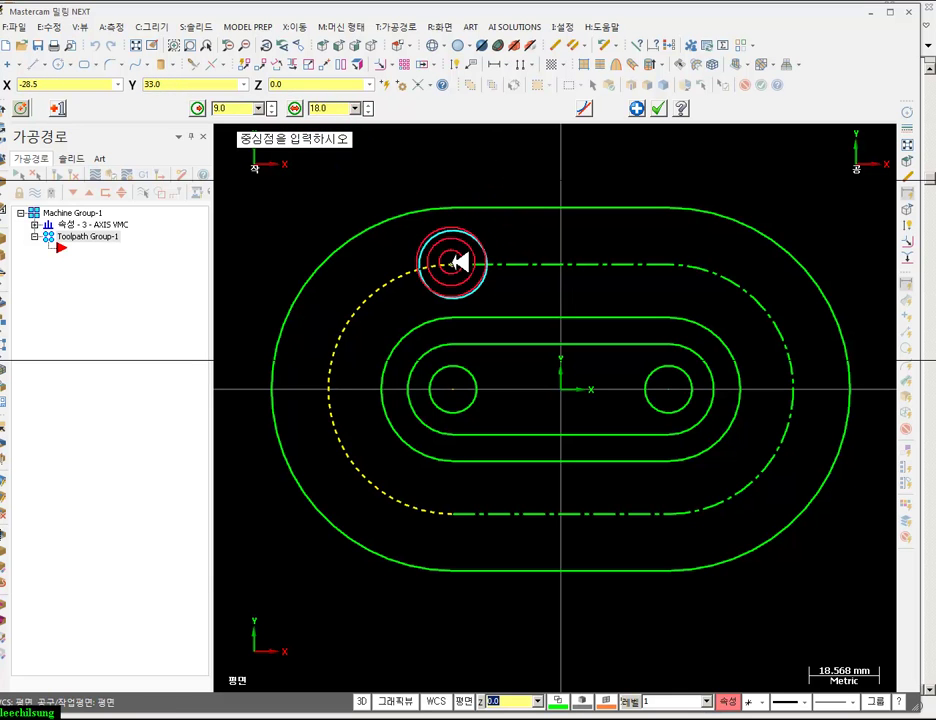
click(343, 108)
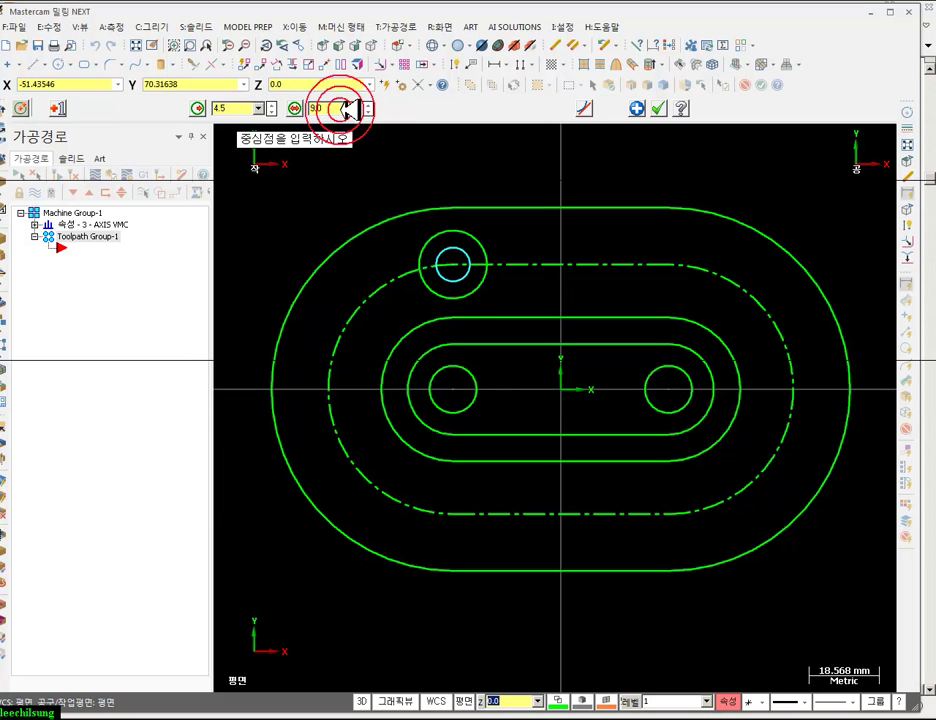
click(658, 108)
click(733, 300)
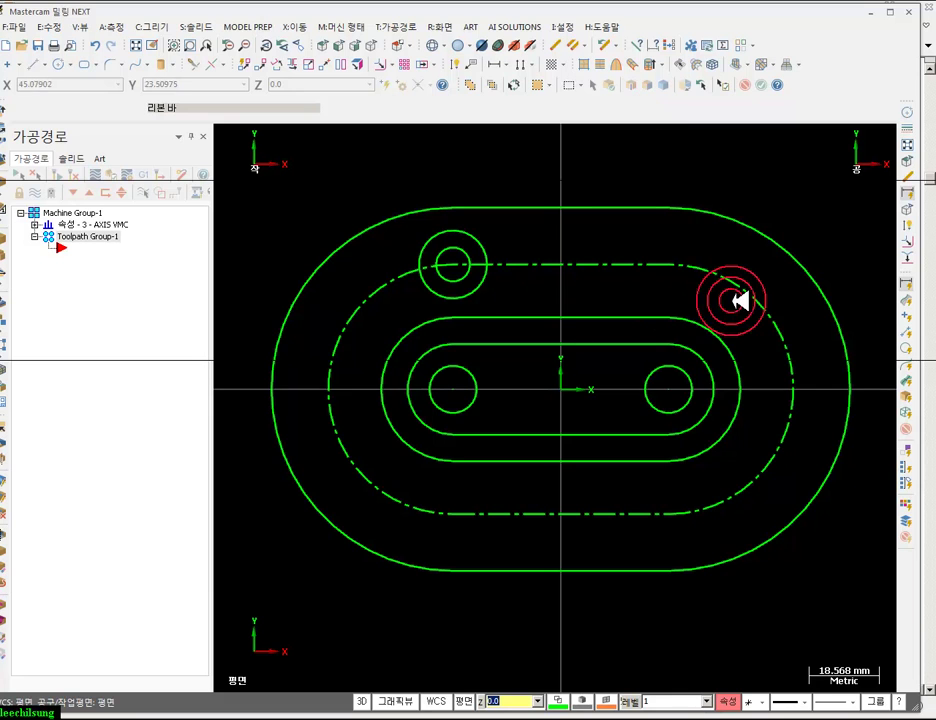
- Copy the concentric 18 mm and 9 mm circles by their shared centre to the other arc ends and both outermost X-axis points of the pitch outline
click(492, 287)
click(694, 283)
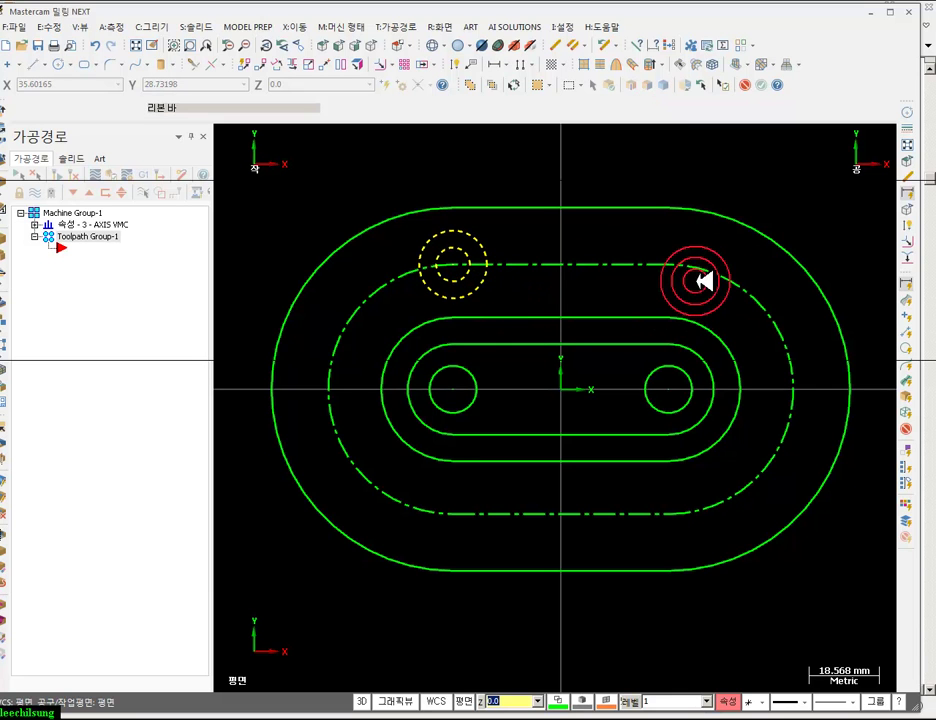
click(704, 281)
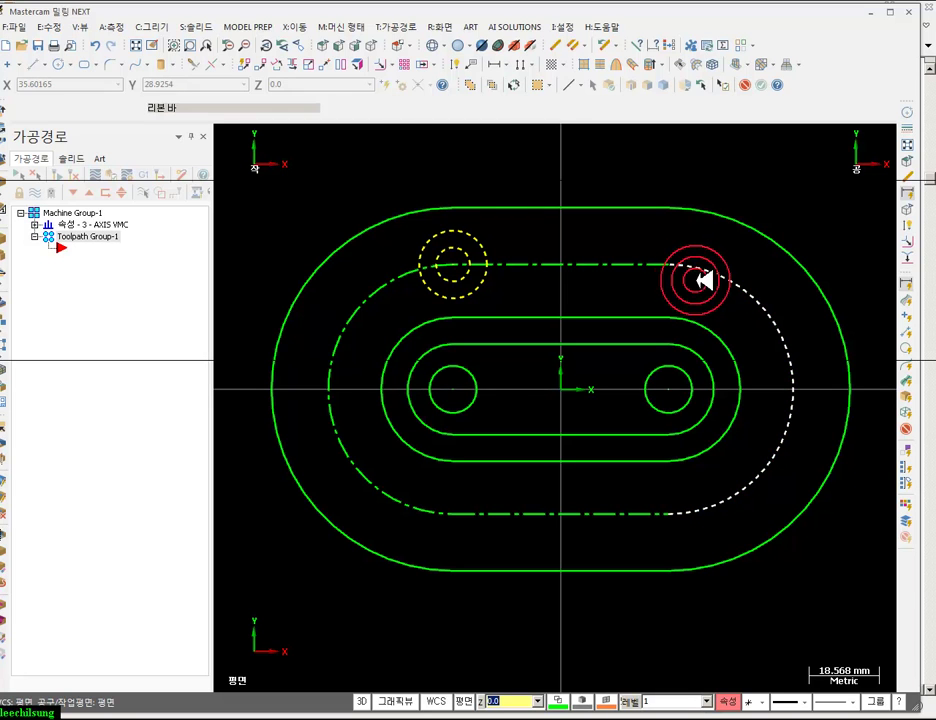
click(270, 80)
click(248, 64)
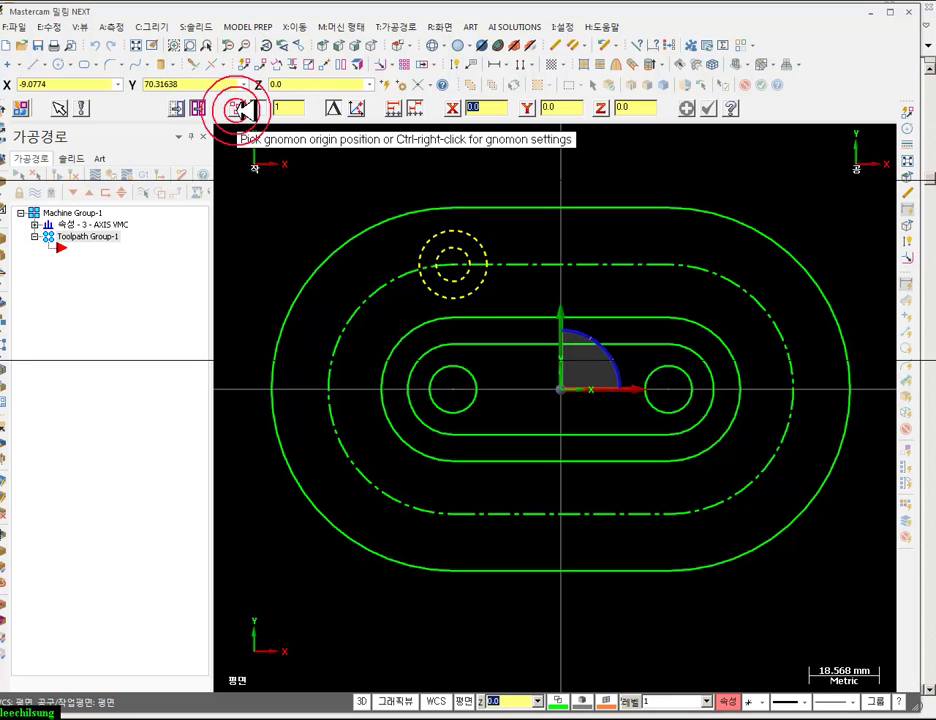
click(453, 265)
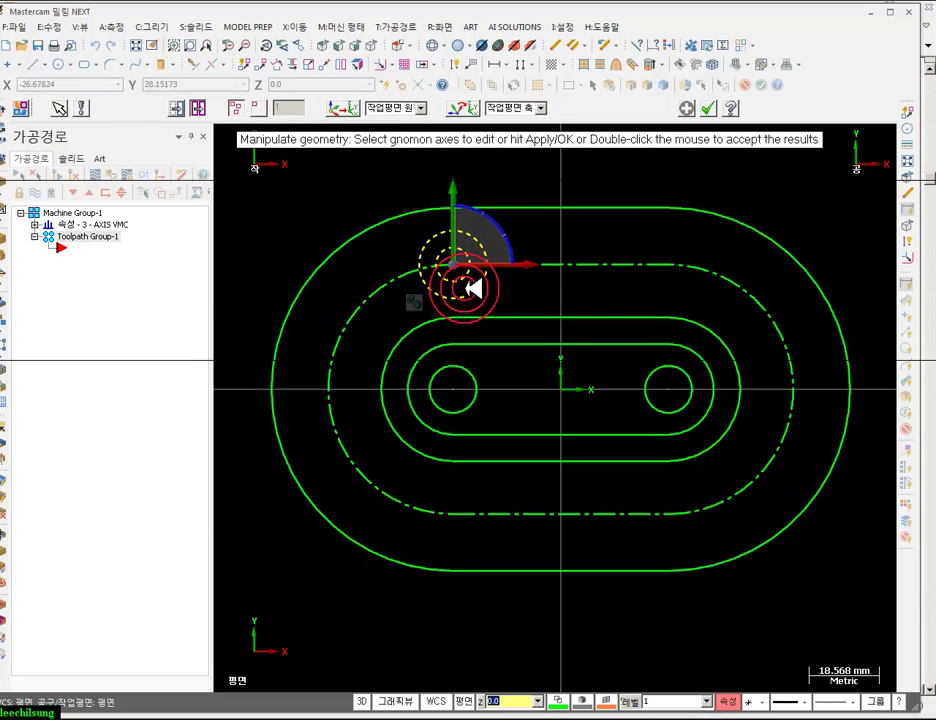
click(460, 266)
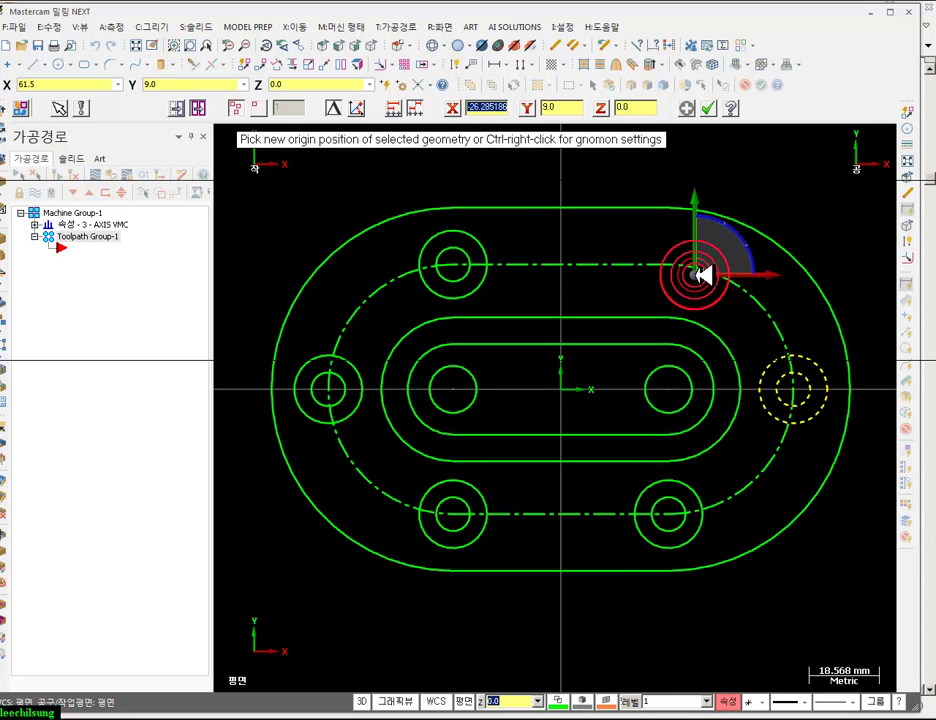
click(676, 263)
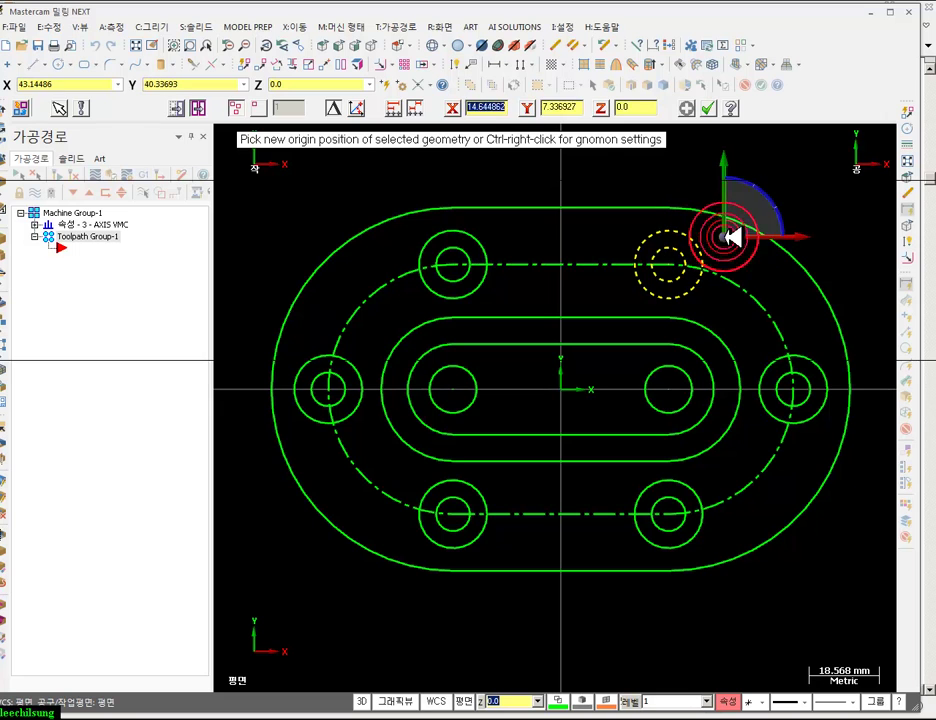
click(710, 108)
- Show the finished hole sketch in isometric view, consult the PDF drawing, and return to the Mastercam window
click(736, 263)
click(376, 50)
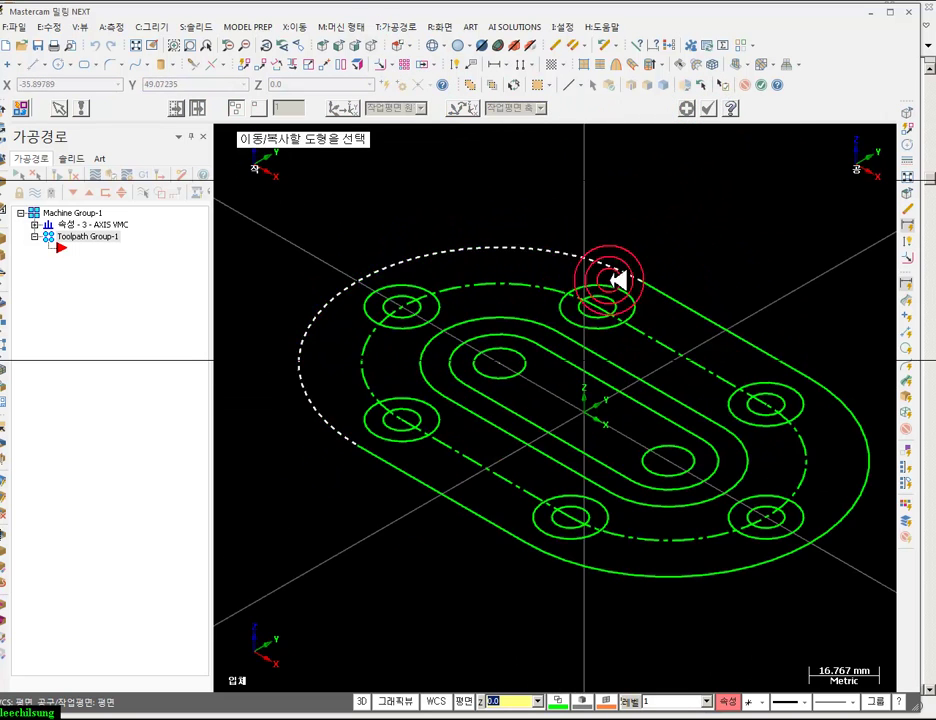
key(Escape)
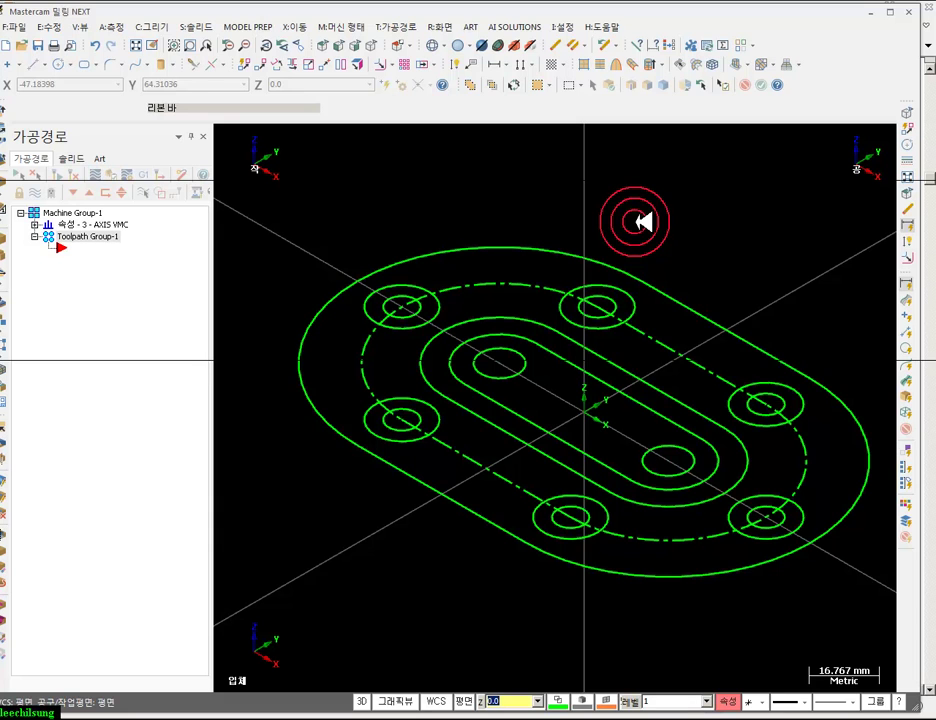
scroll(560, 222, down, 1)
scroll(613, 201, up, 1)
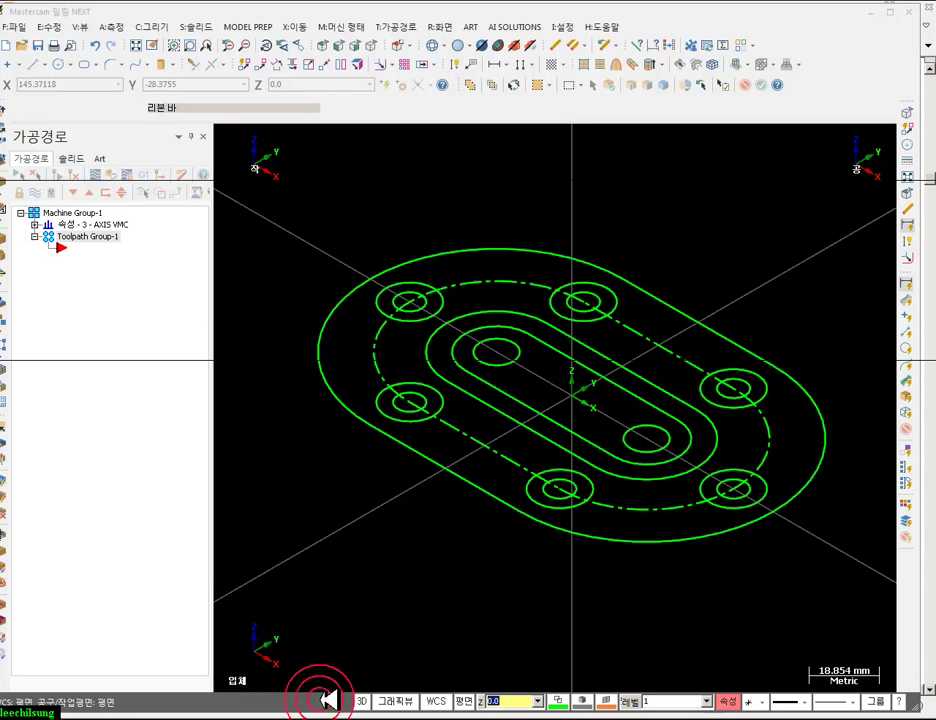
key(alt+Tab)
key(alt+Tab)
click(376, 157)
click(182, 125)
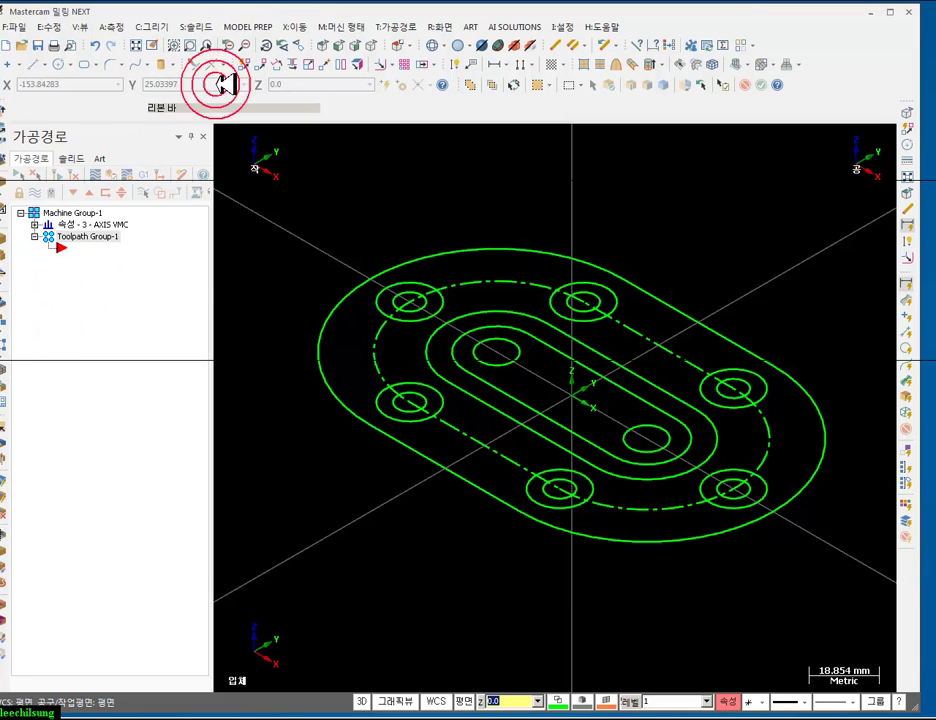
- Start a solid extrusion from the outermost outline, all six 9 mm hole circles and both 12.5 mm hole circles
click(203, 27)
click(212, 42)
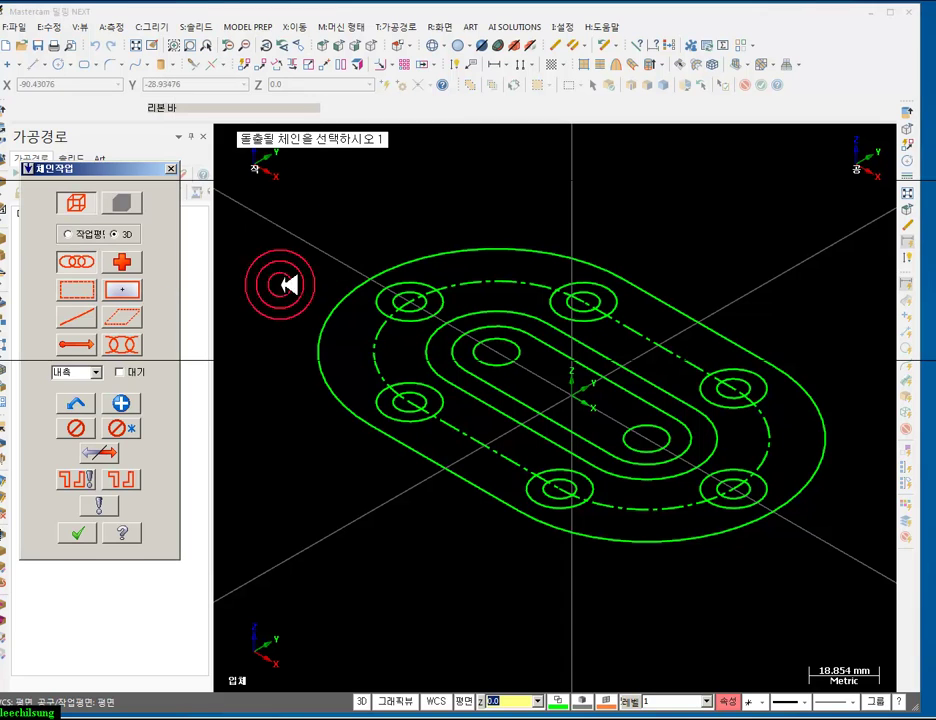
click(356, 270)
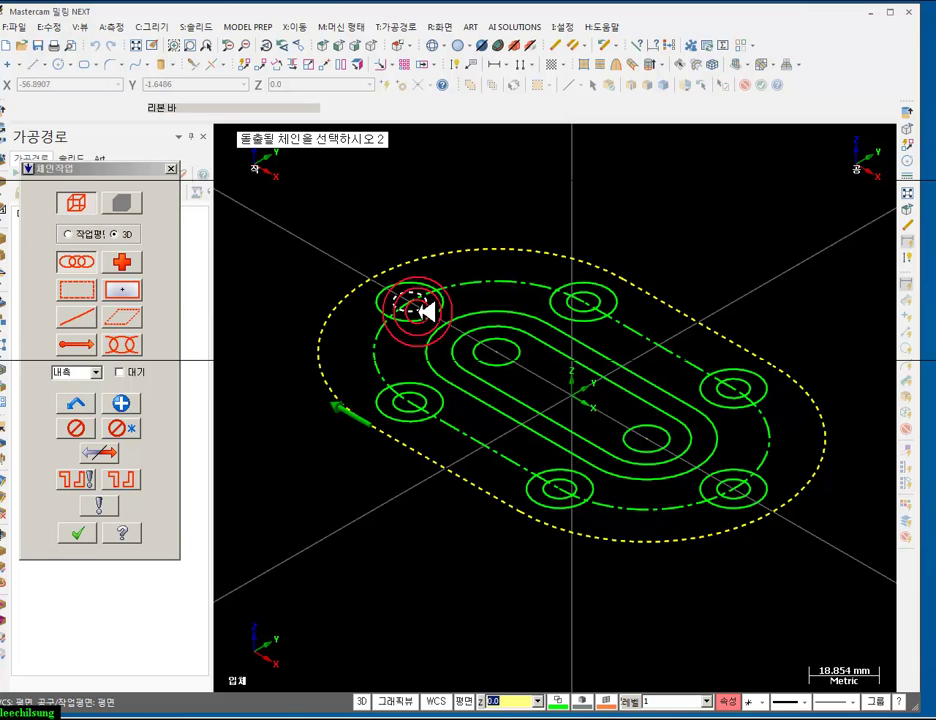
click(426, 312)
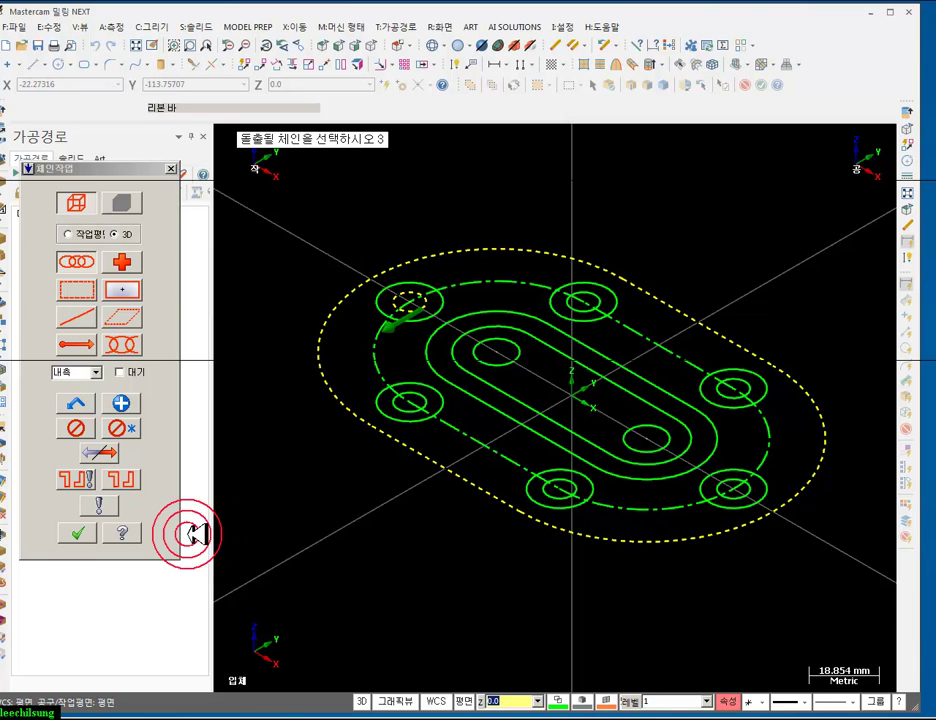
click(135, 482)
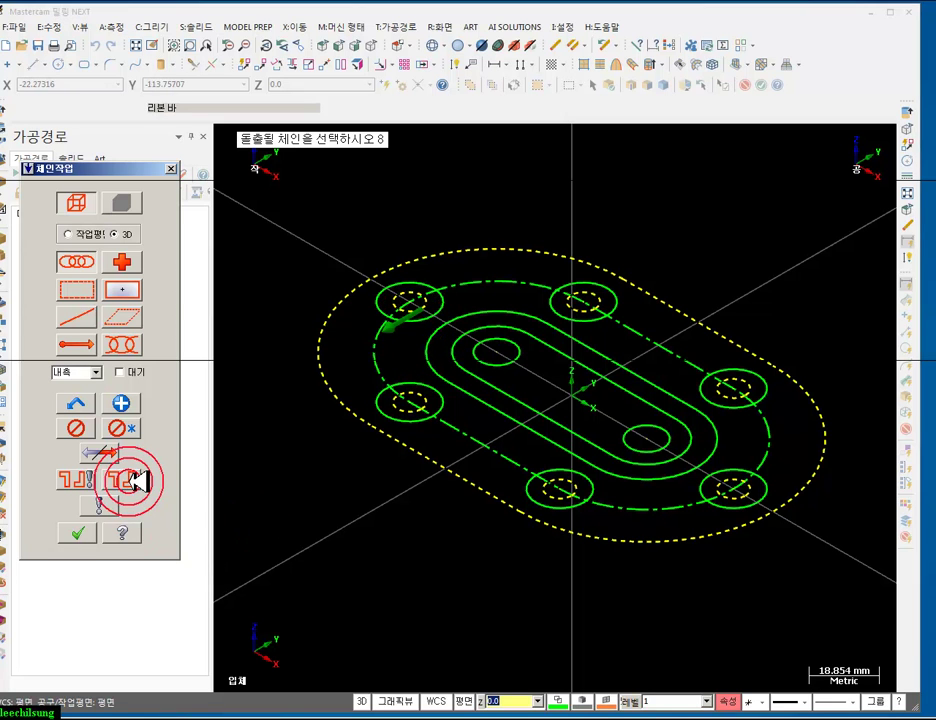
click(500, 364)
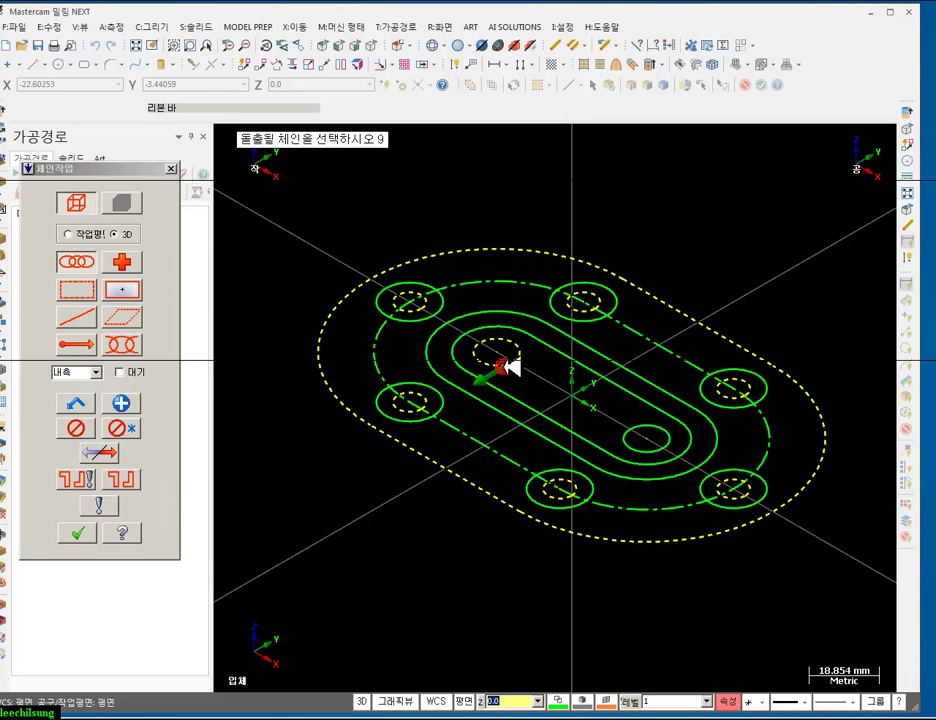
click(138, 481)
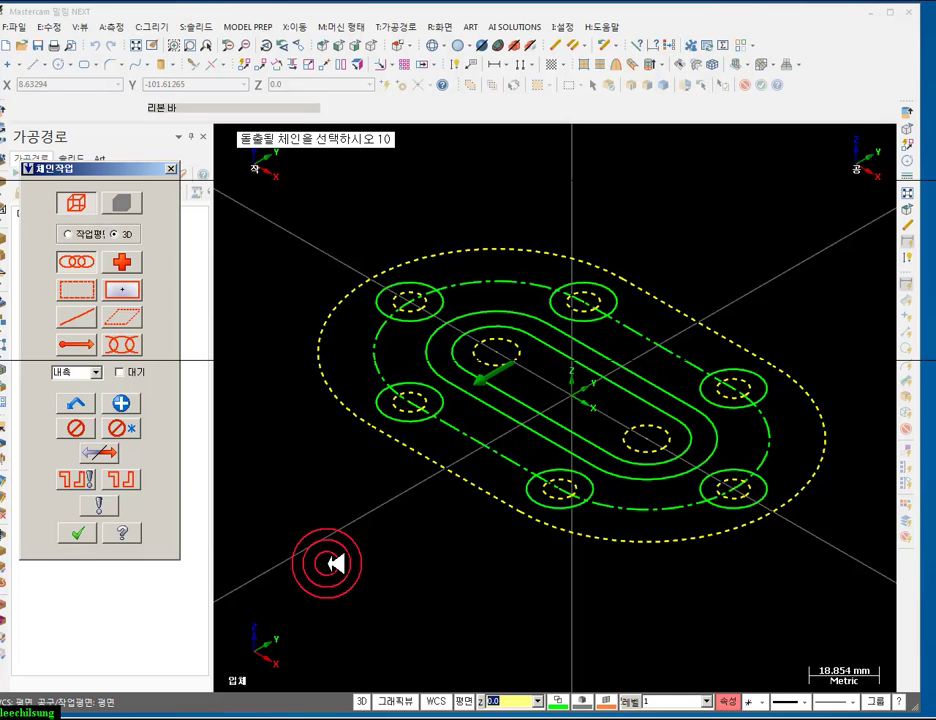
click(79, 532)
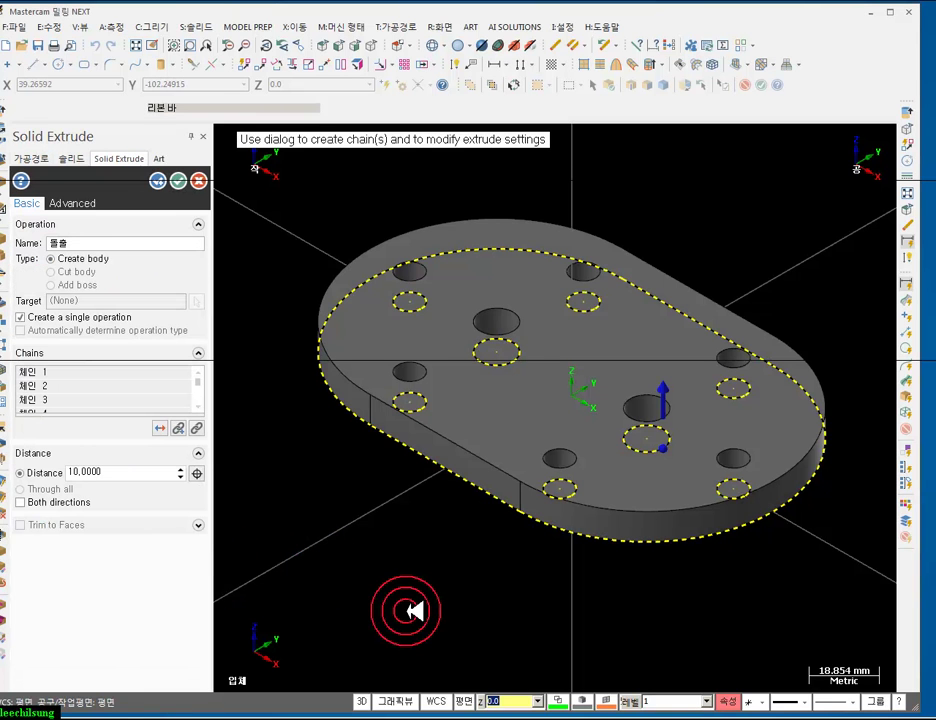
- Reverse the extrusion to run downward, set its distance to 11 mm and create the plate body
click(474, 490)
click(424, 610)
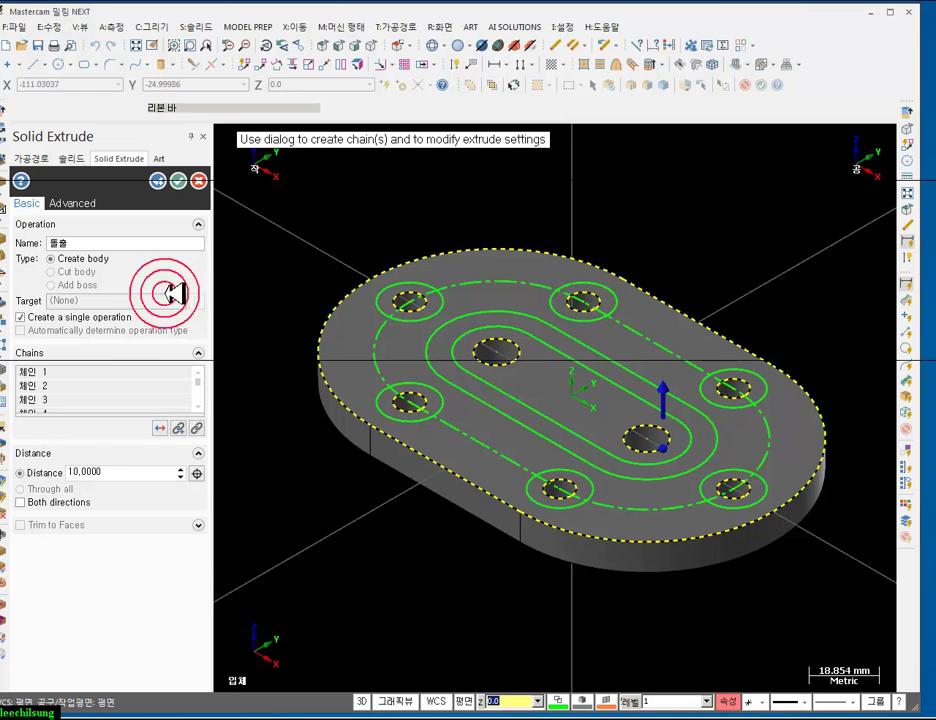
double_click(126, 470)
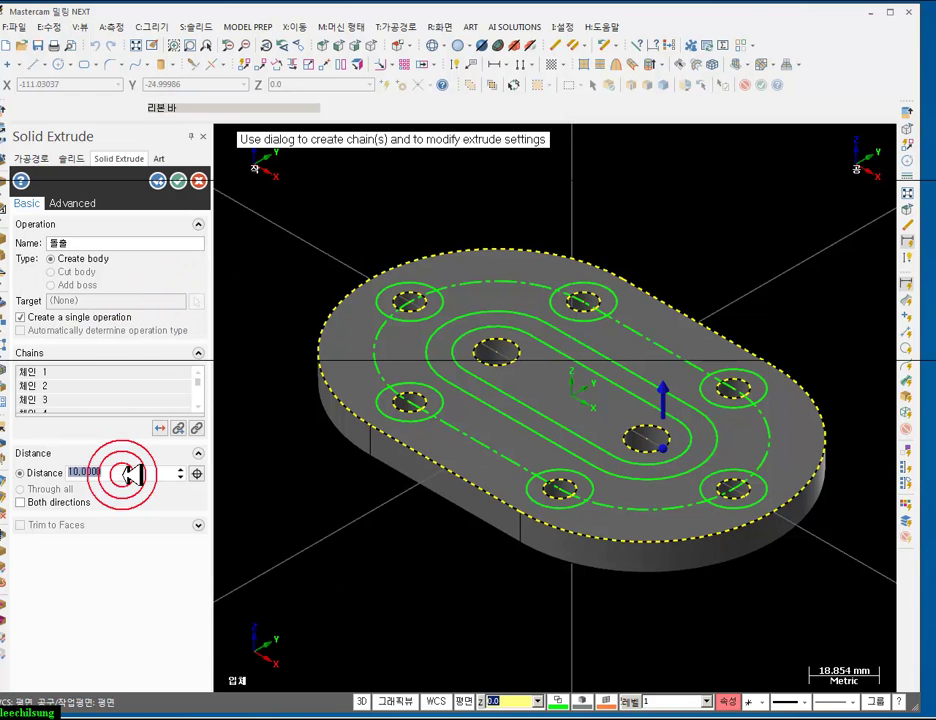
text(11)
key(Return)
click(178, 180)
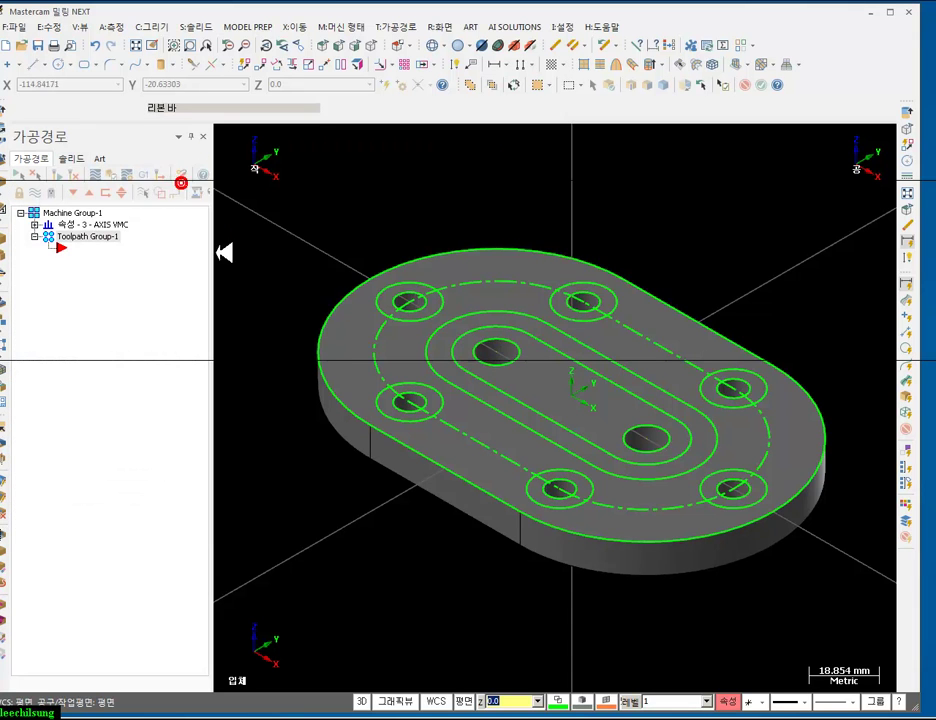
scroll(360, 555, down, 2)
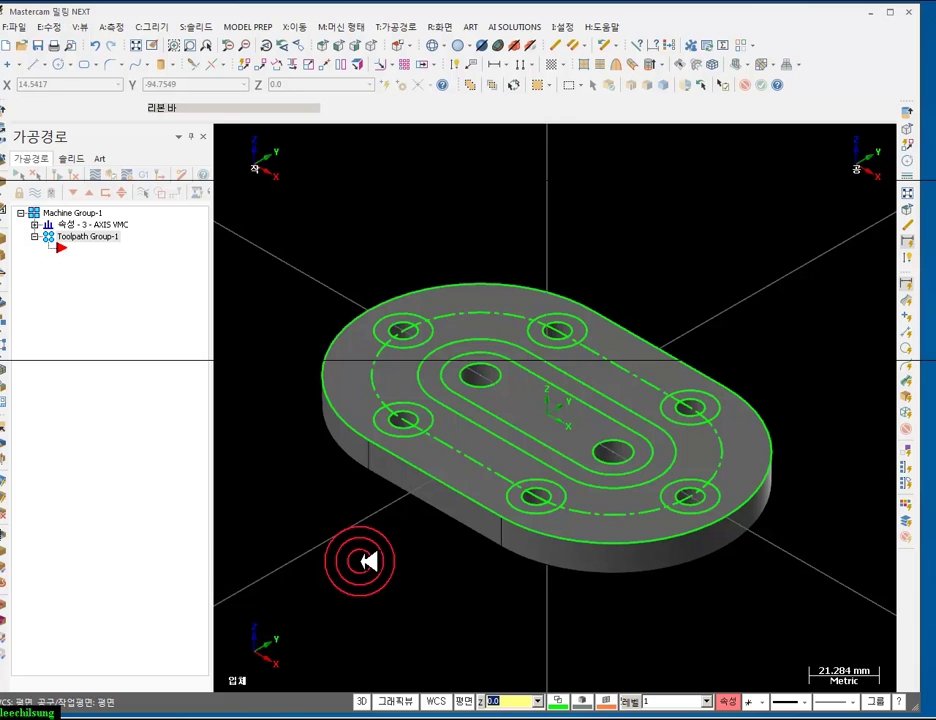
click(437, 386)
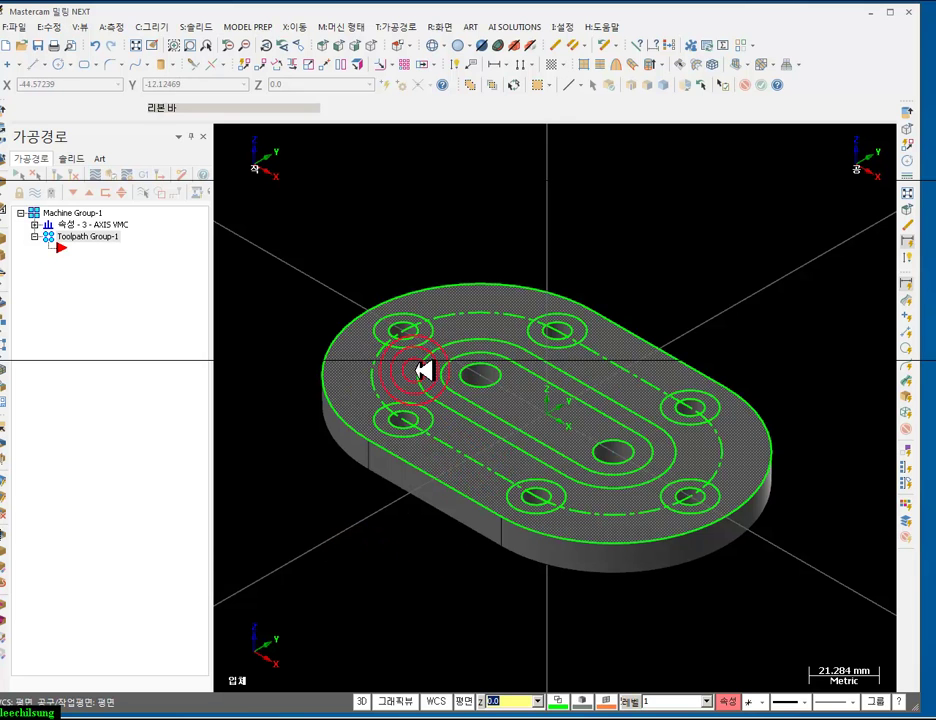
click(454, 382)
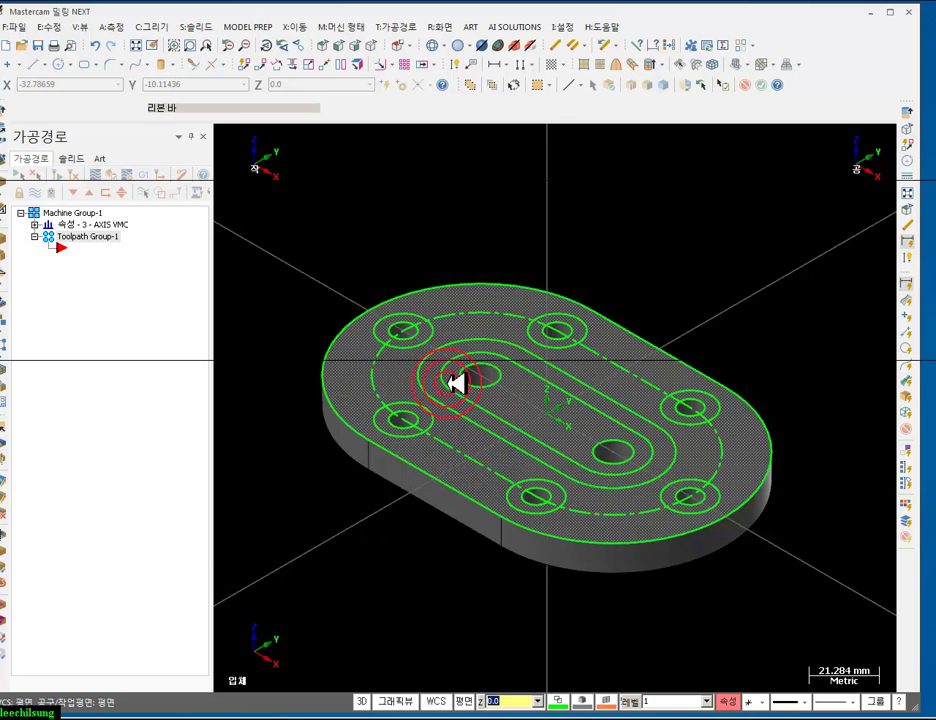
click(441, 389)
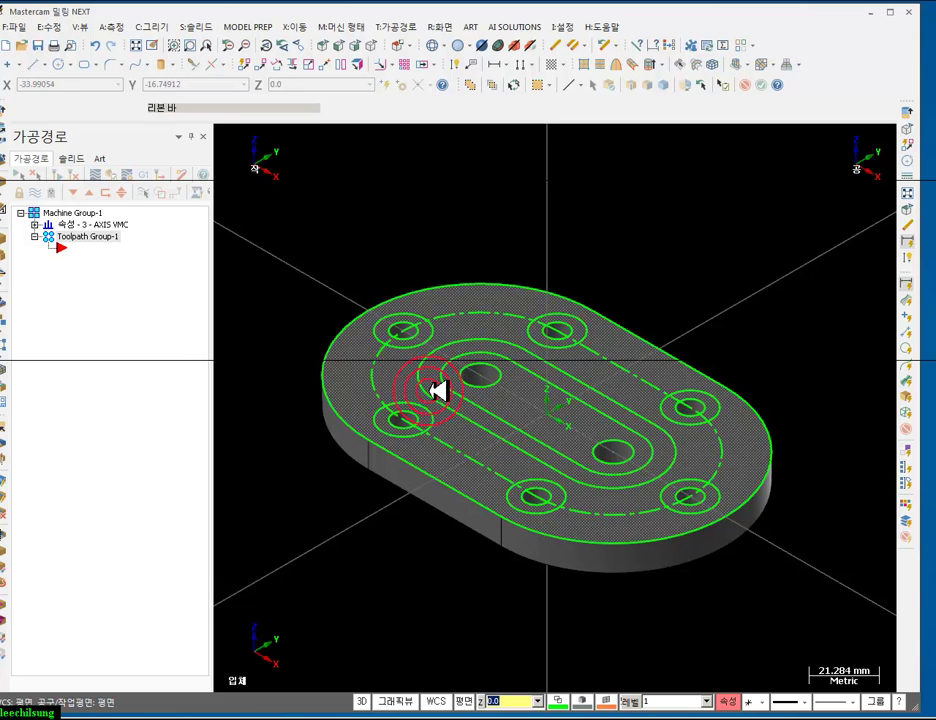
click(475, 383)
click(475, 383)
click(477, 382)
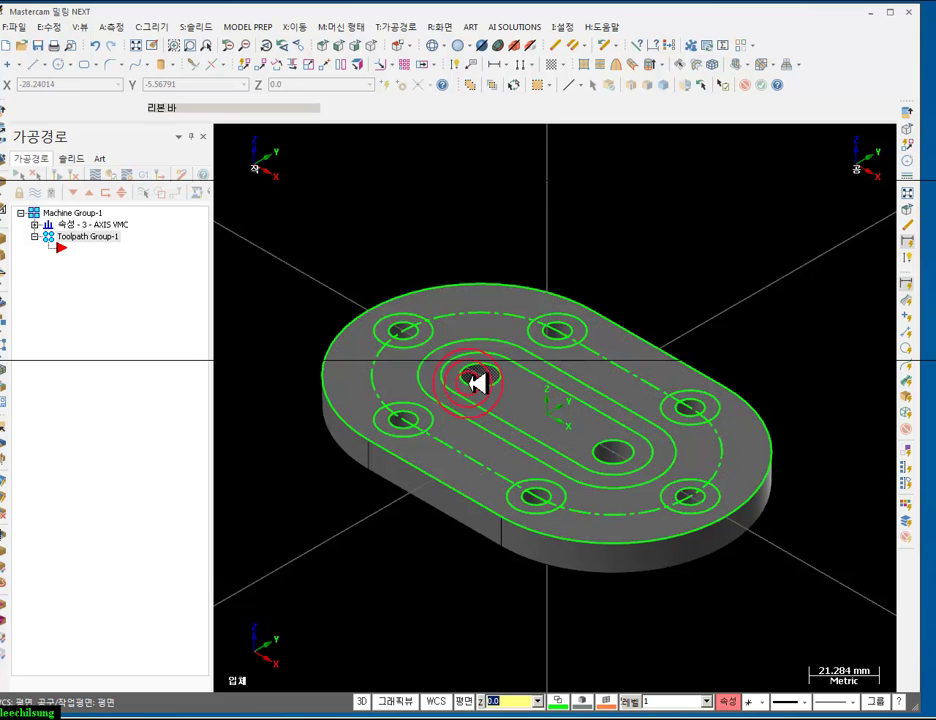
- Start a solid extrusion from the R19 outline and both 12.5 mm hole circles, set to add a boss to the plate
click(100, 143)
click(195, 27)
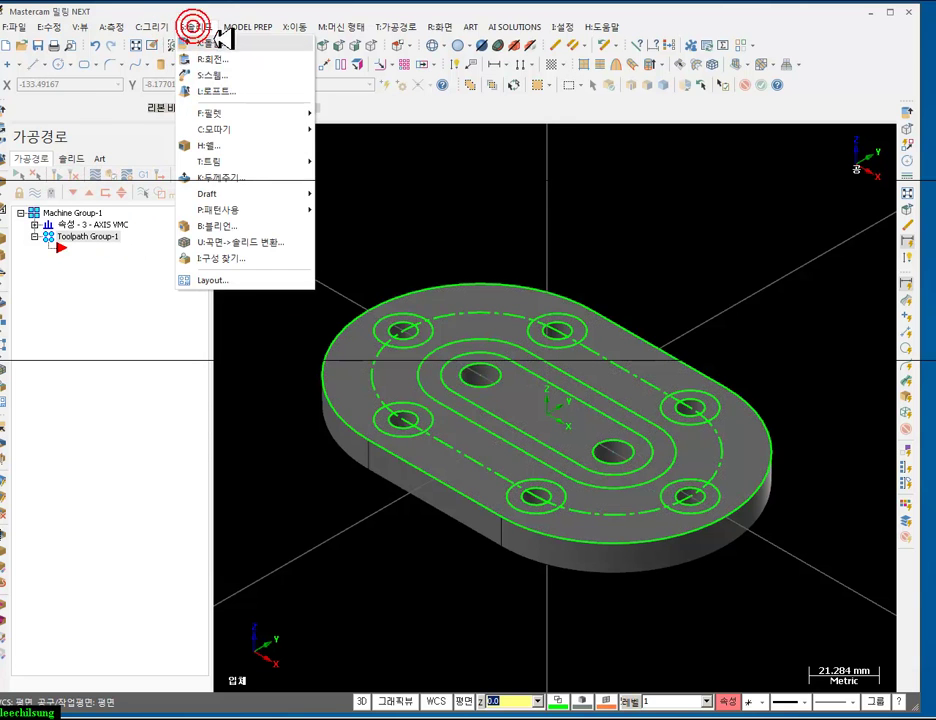
click(210, 50)
click(430, 361)
click(477, 390)
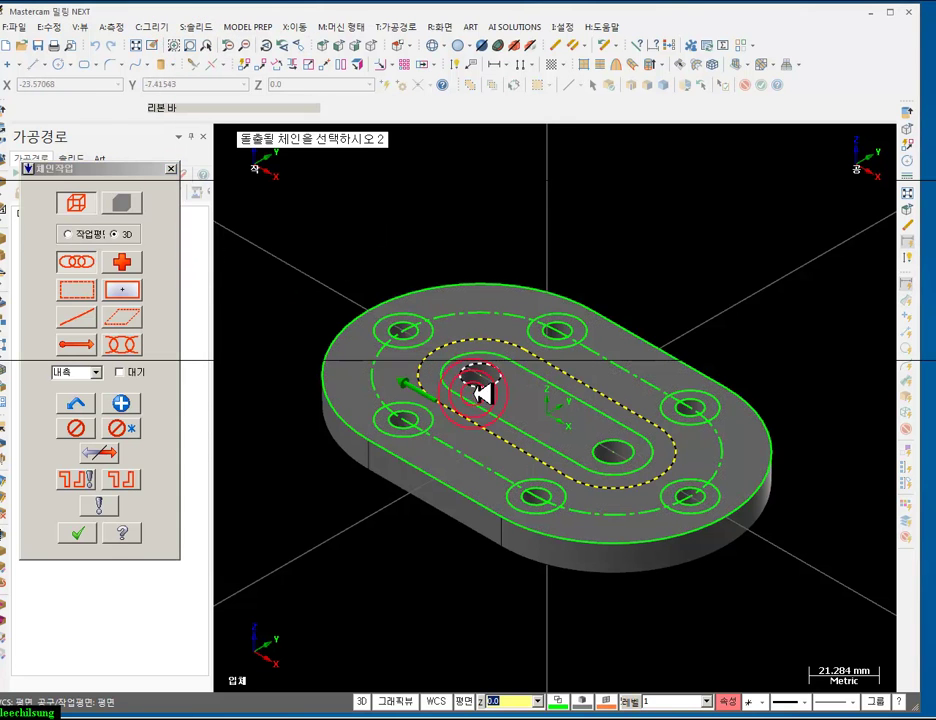
click(603, 450)
click(775, 224)
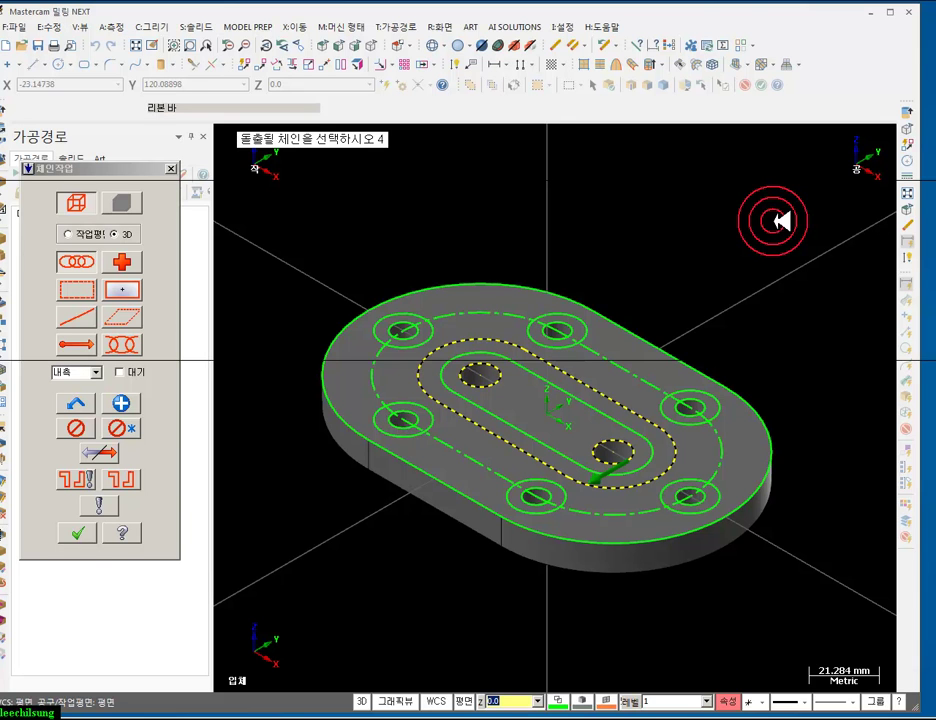
click(77, 533)
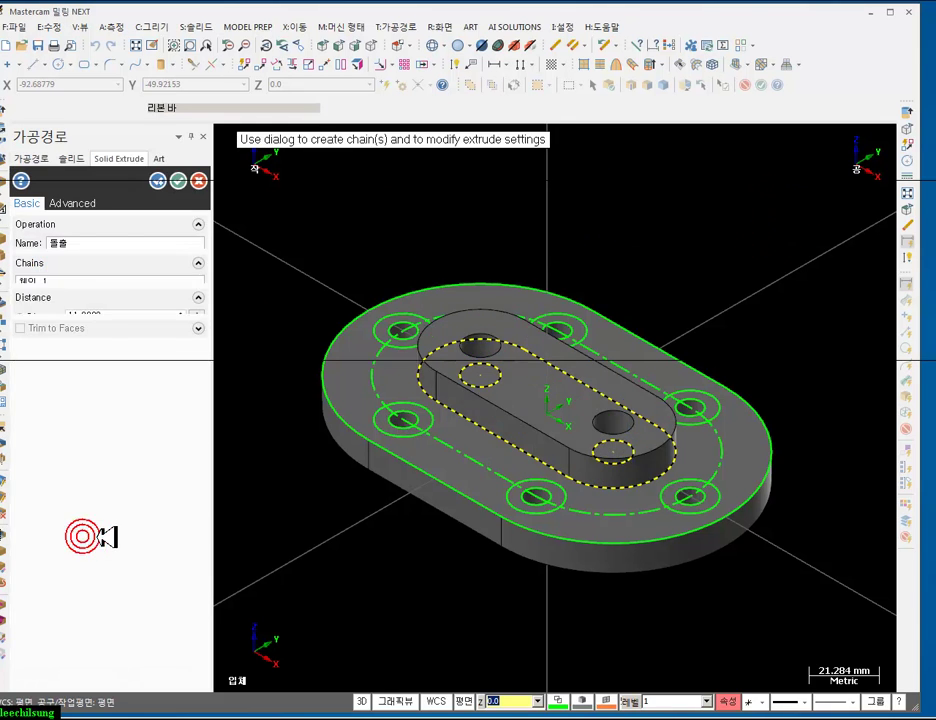
click(76, 285)
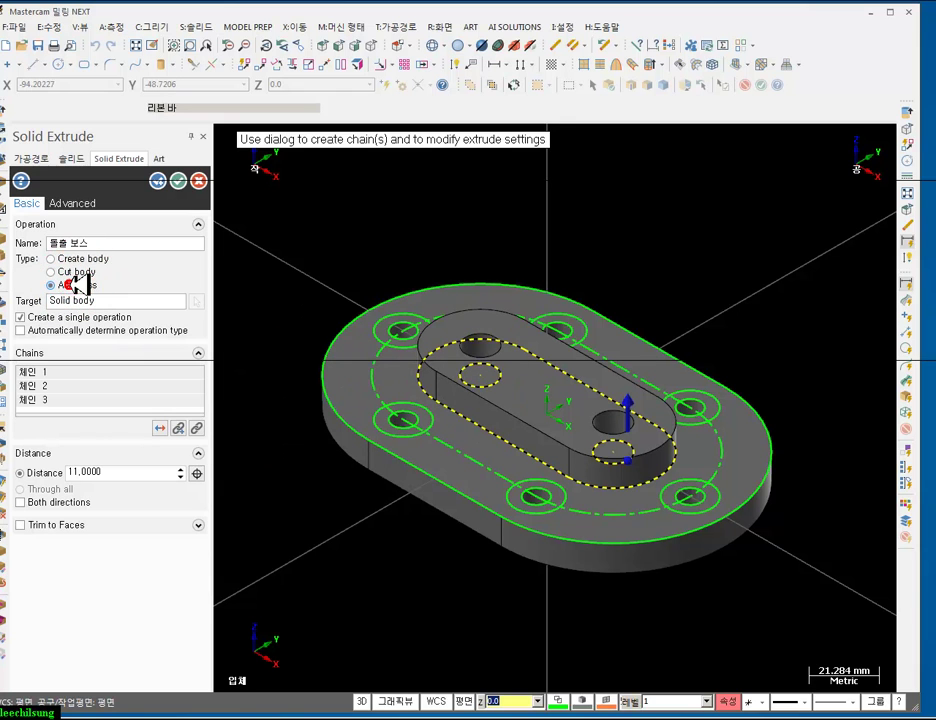
- Consult the boss heights in the PDF drawing, then set the boss extrusion distance to 18 mm and create it in Mastercam
click(200, 466)
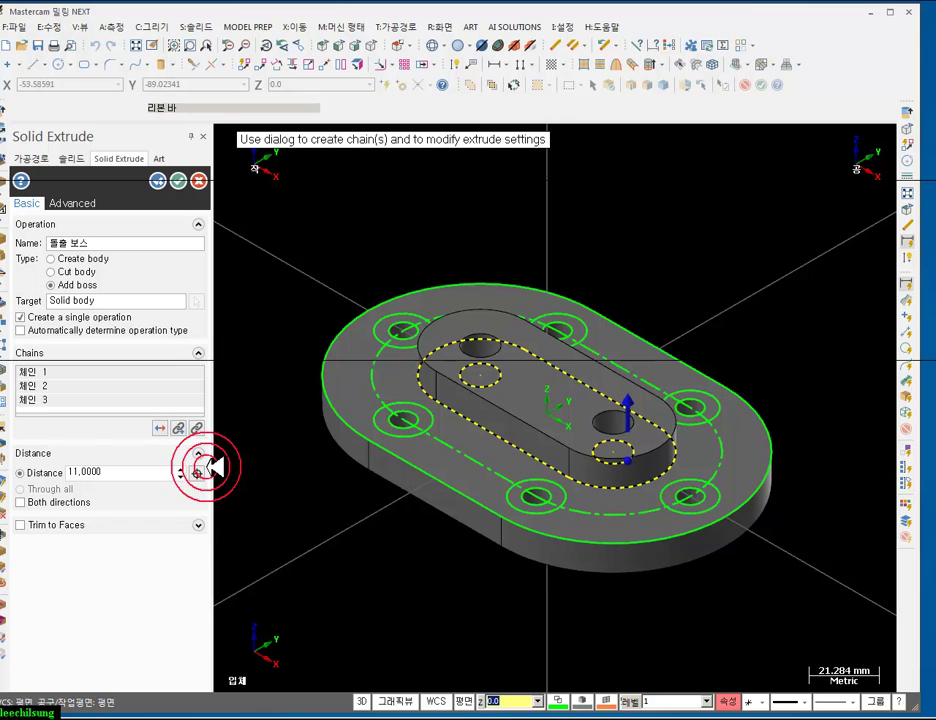
click(318, 712)
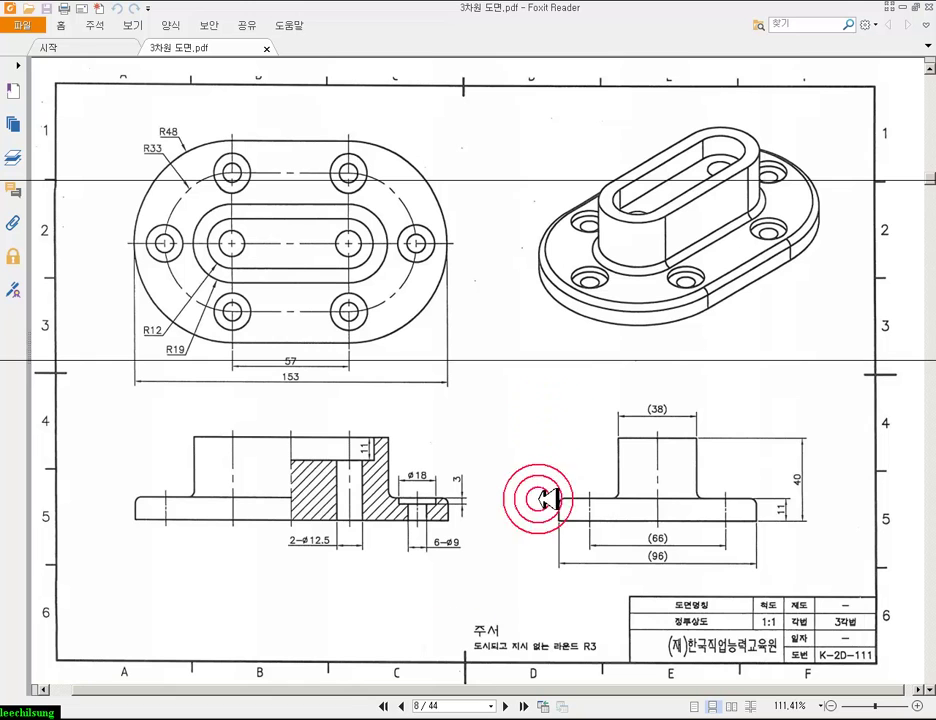
click(274, 716)
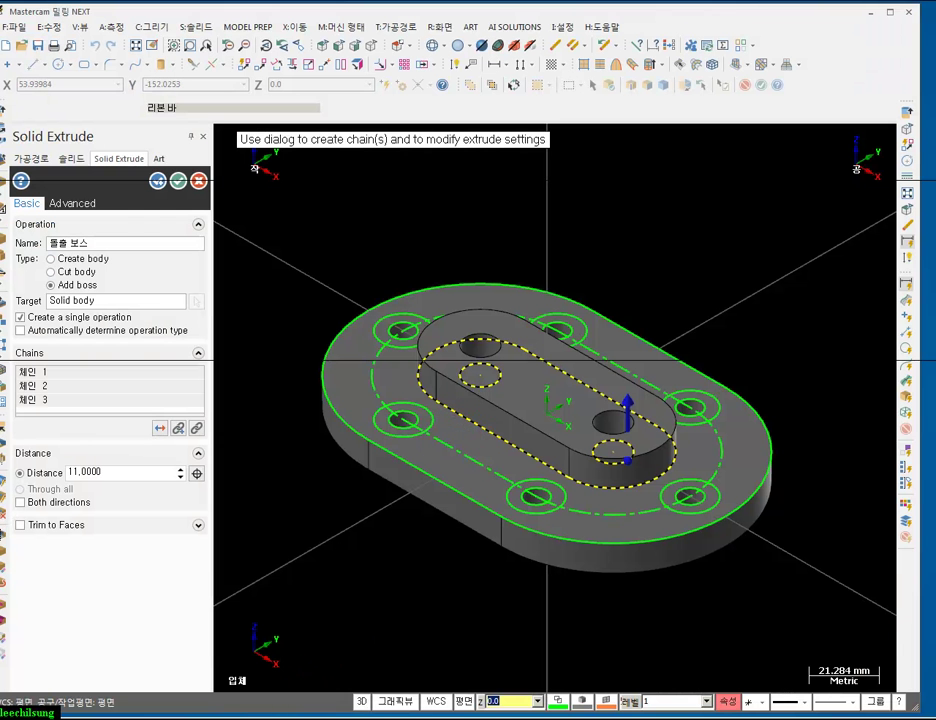
key(alt+Tab)
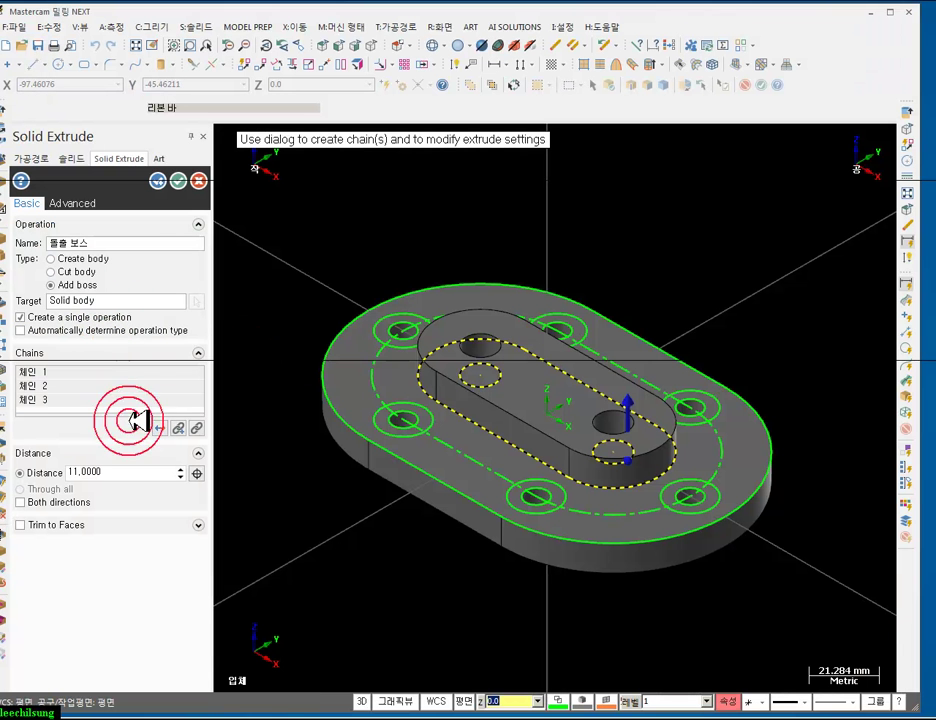
double_click(127, 472)
text(18)
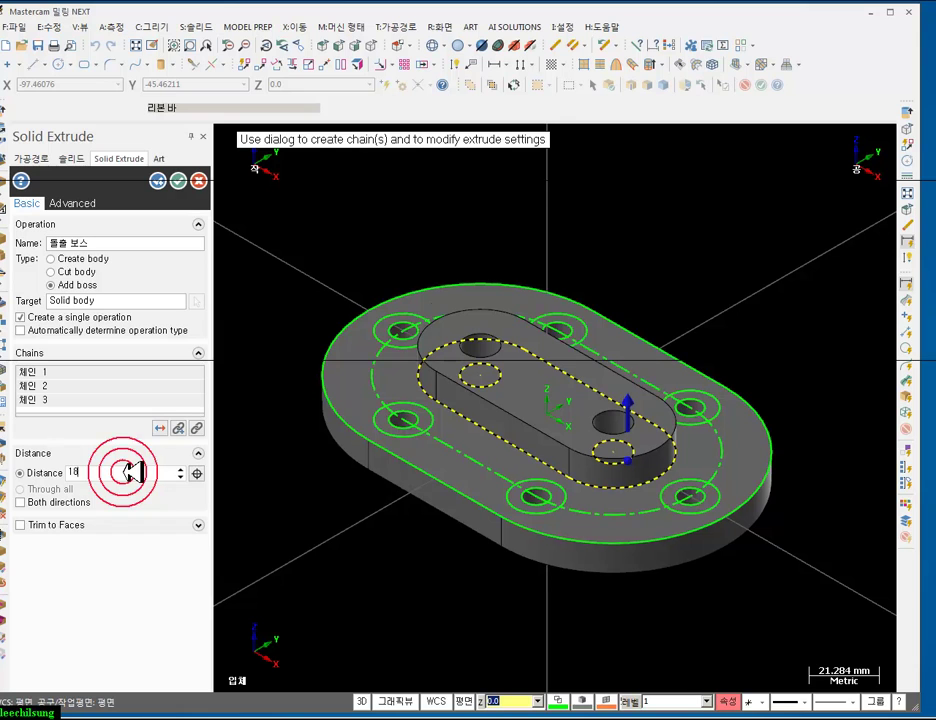
key(Return)
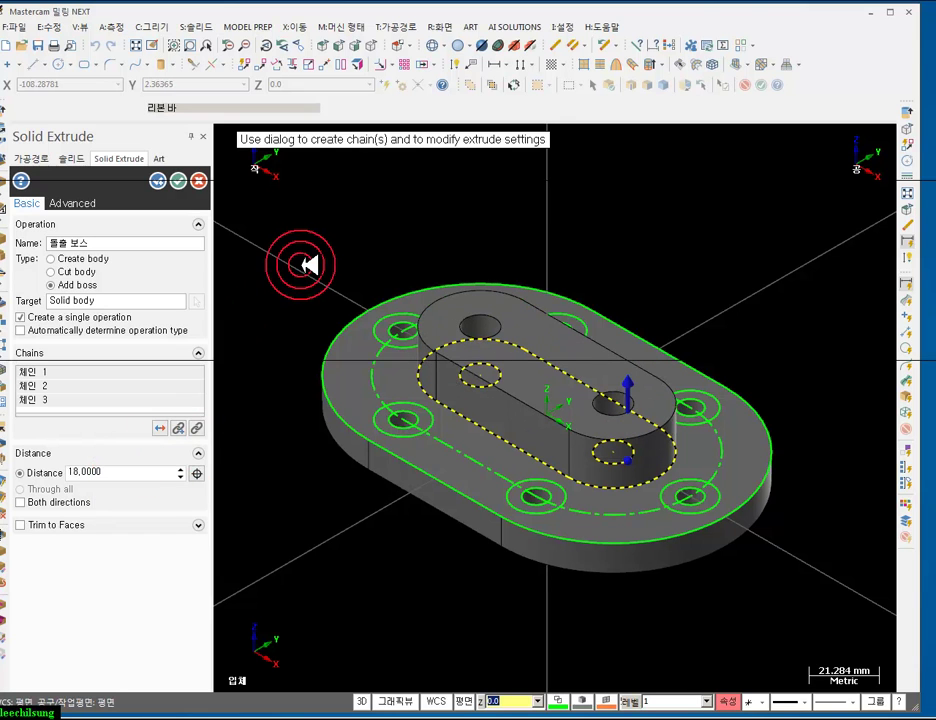
click(159, 180)
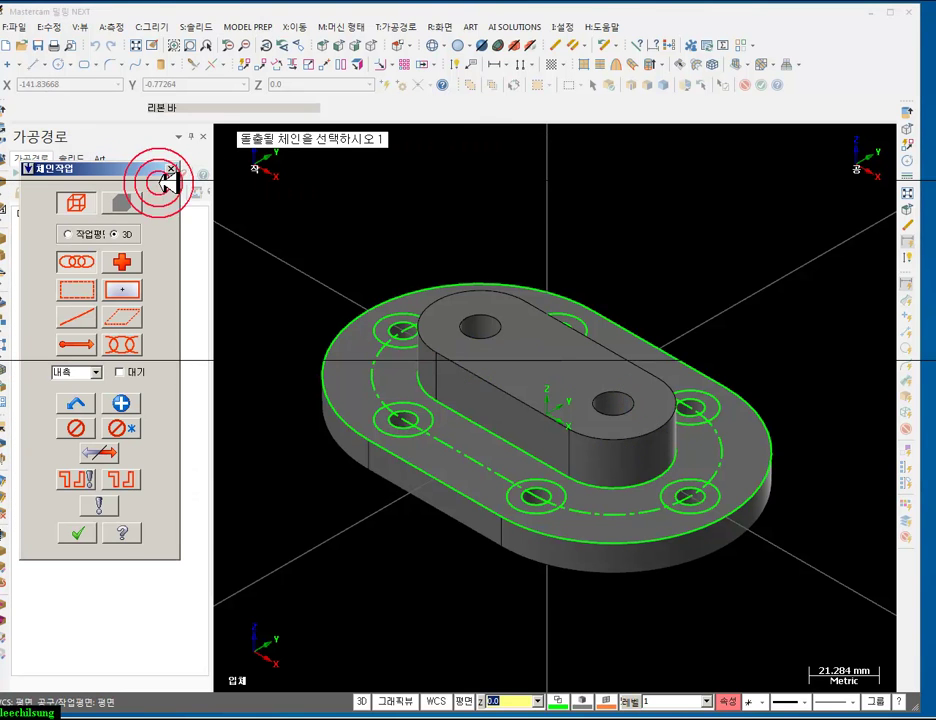
- Extrude the area between the R19 and R12 outlines 29 mm upward as an added boss, and show the model shaded
click(435, 45)
click(425, 390)
click(447, 376)
click(92, 530)
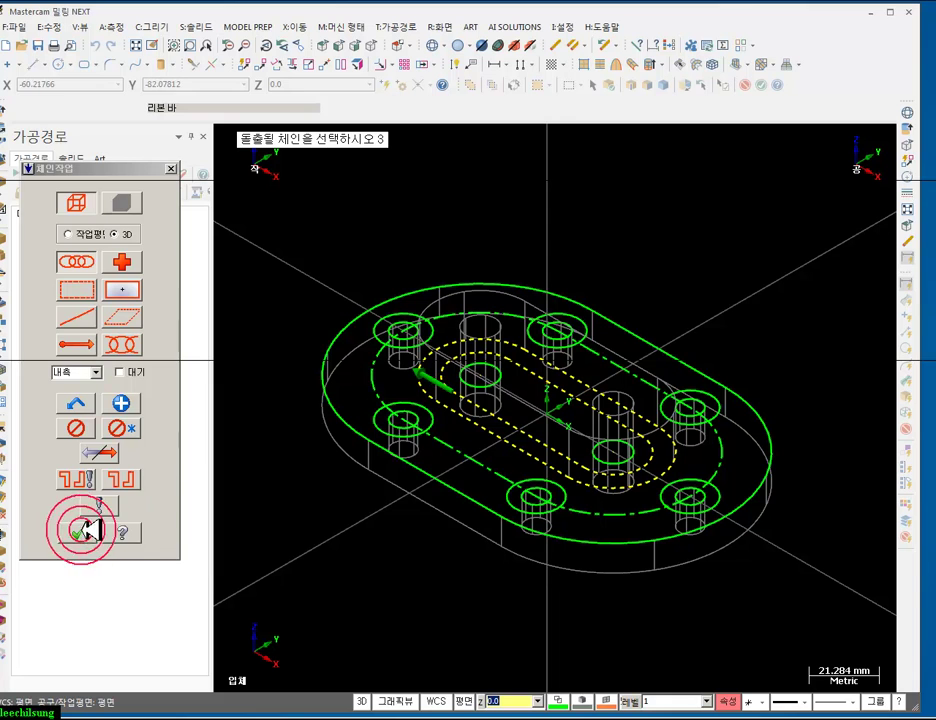
click(308, 352)
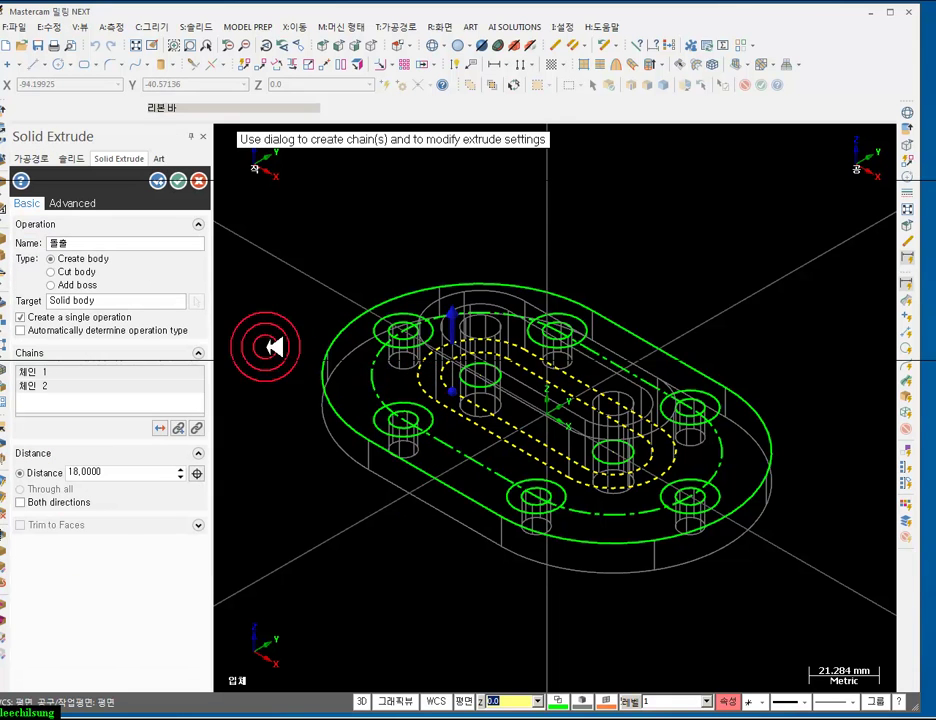
click(55, 285)
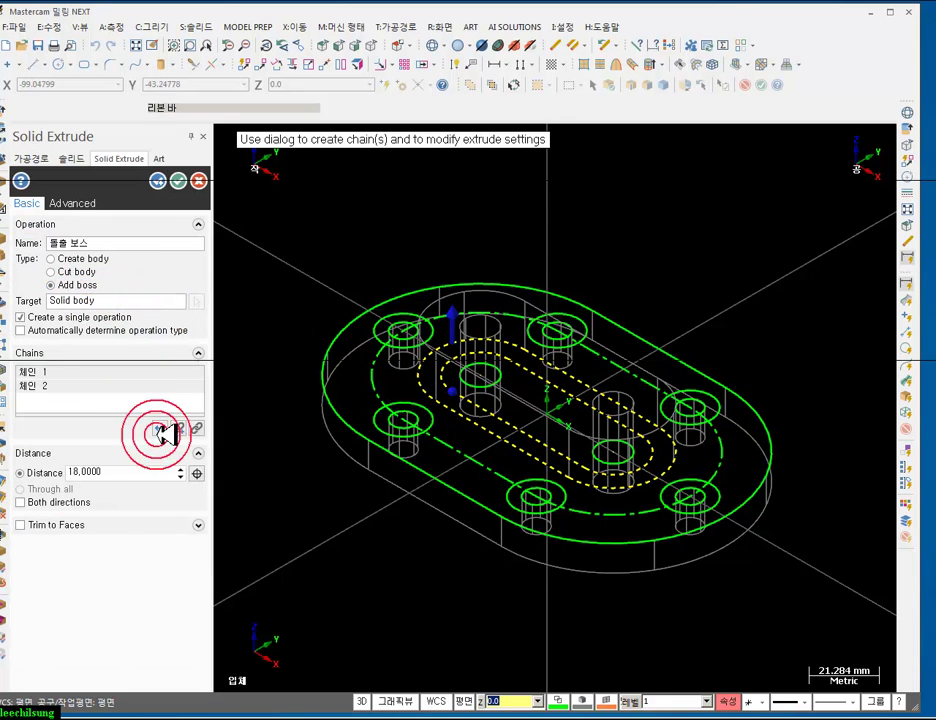
double_click(155, 471)
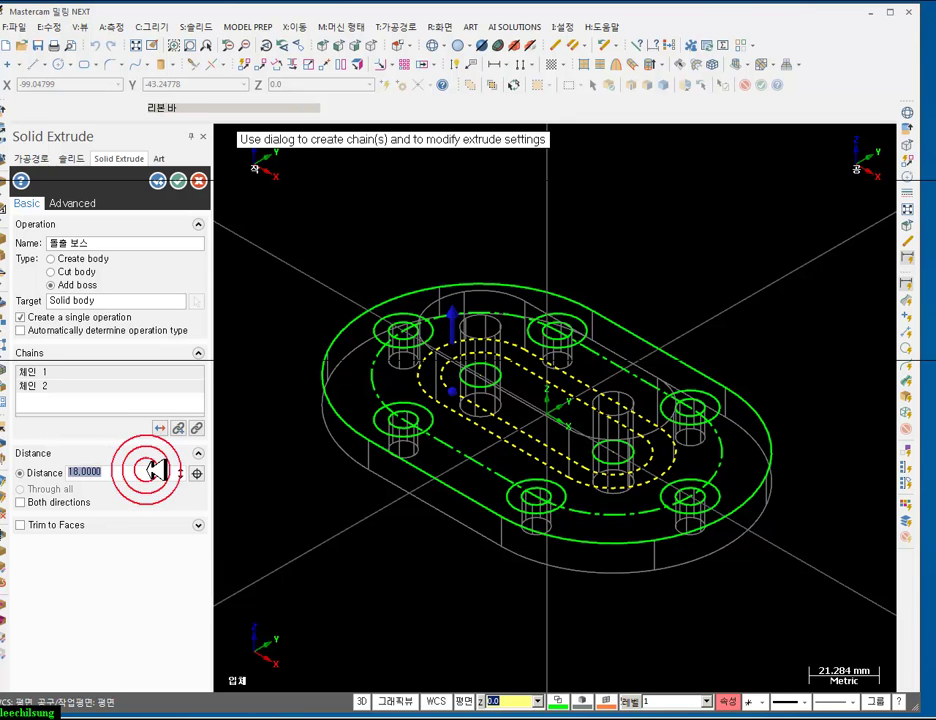
text(25)
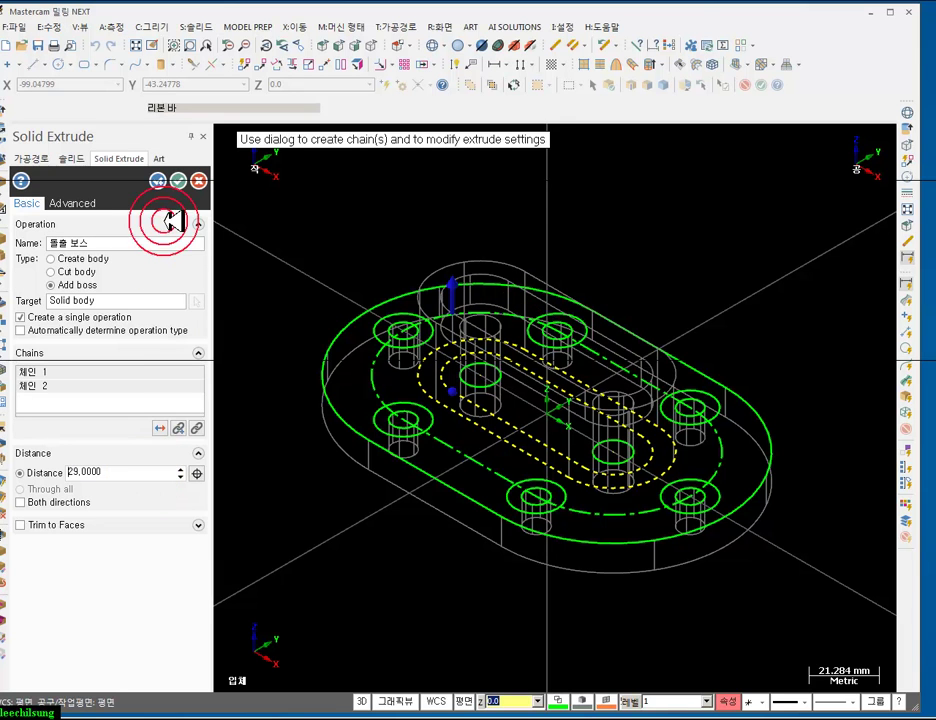
click(183, 180)
click(455, 44)
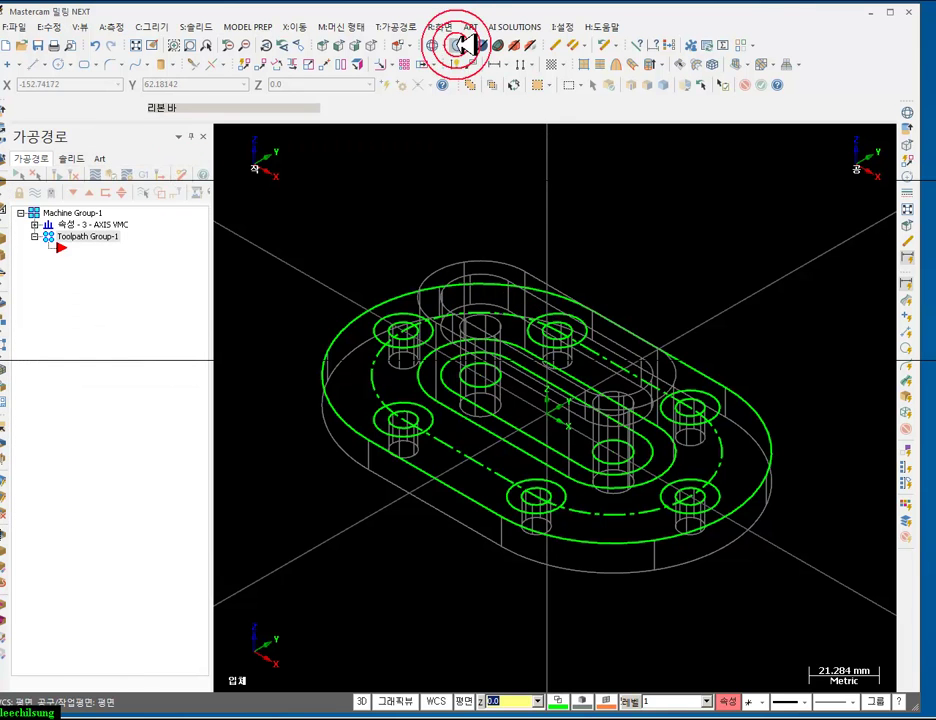
- Examine the pocket, wall and through holes of the central boss from several angles
scroll(592, 459, up, 2)
scroll(592, 459, up, 2)
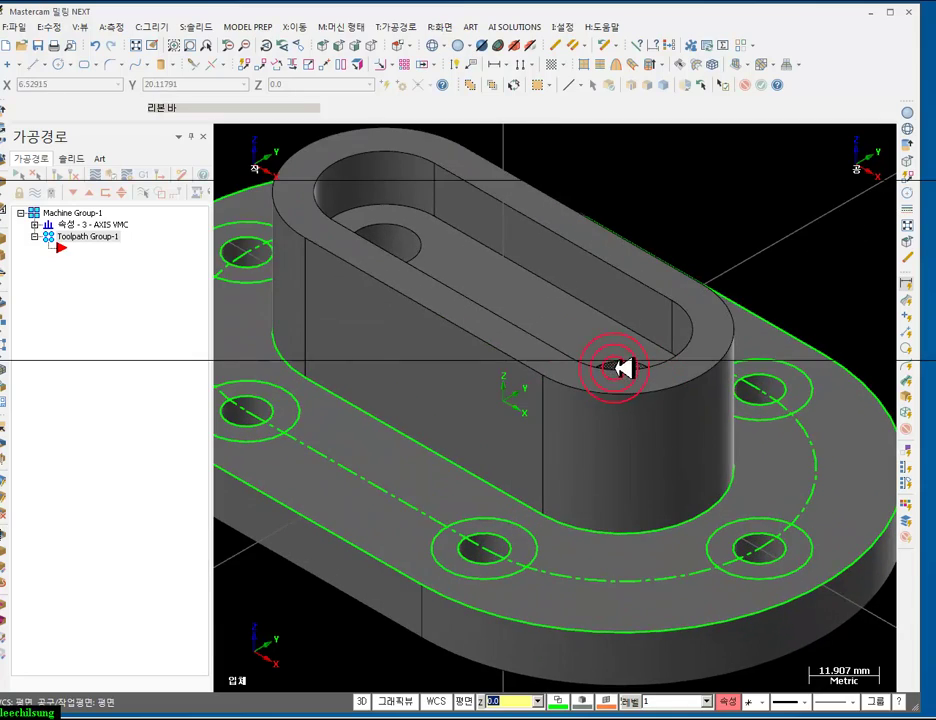
mouse_move(620, 362)
middle_down()
mouse_move(608, 407)
mouse_move(618, 376)
mouse_move(585, 330)
middle_up()
click(574, 329)
click(587, 349)
click(562, 341)
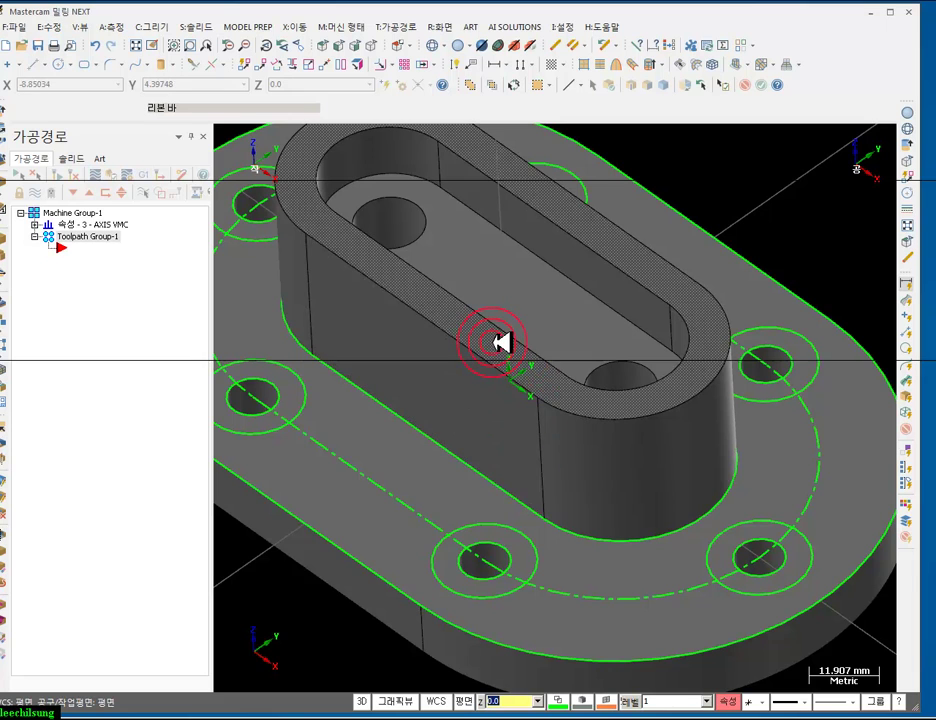
scroll(568, 361, down, 3)
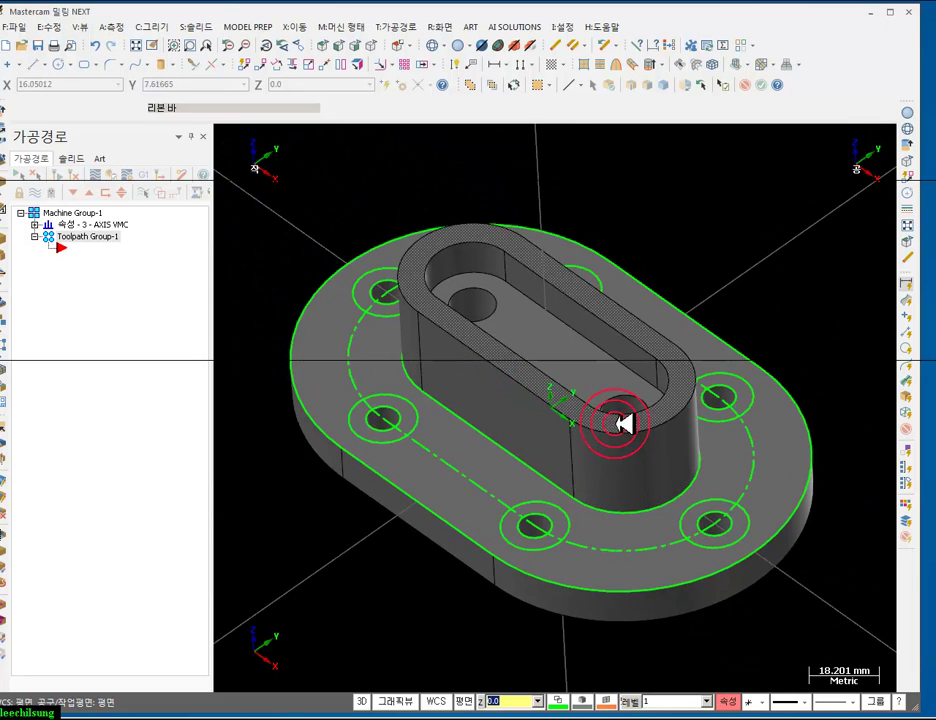
middle_drag(607, 410, 640, 561)
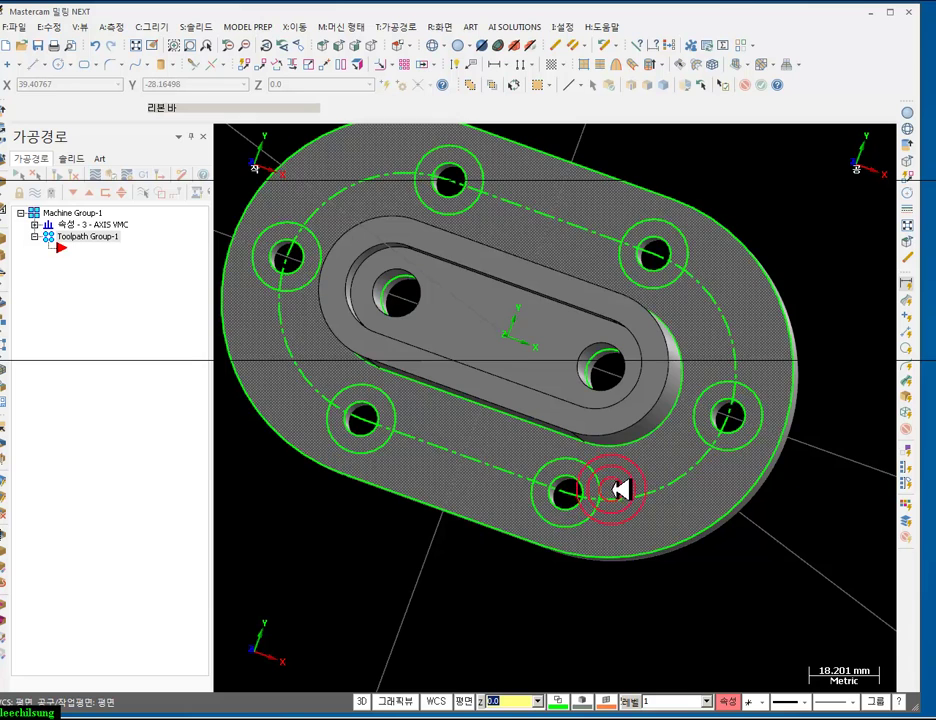
scroll(620, 470, down, 1)
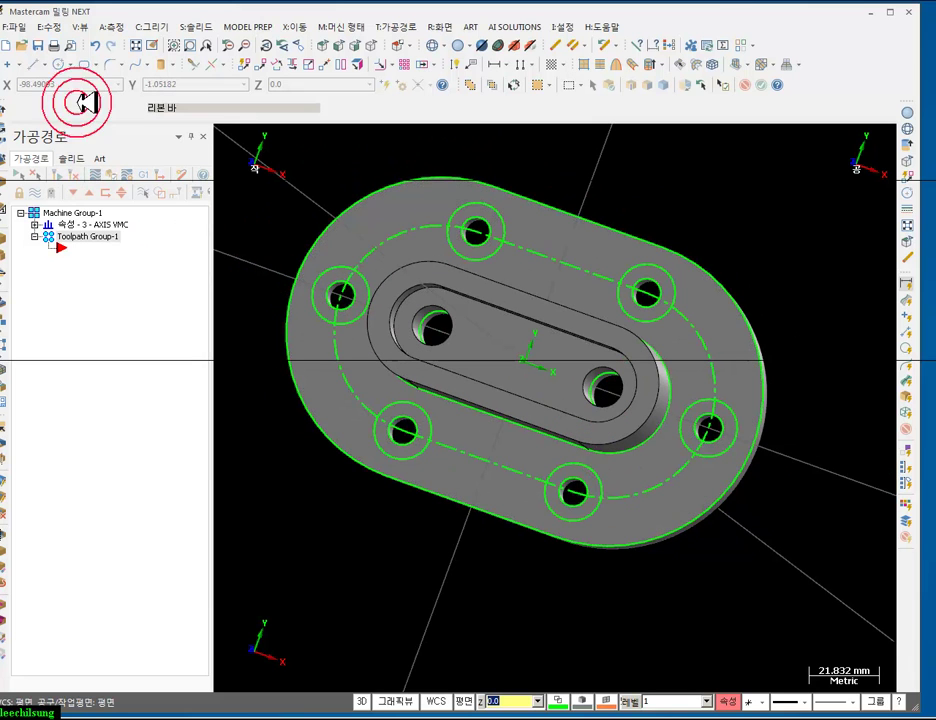
click(200, 27)
click(200, 58)
click(335, 265)
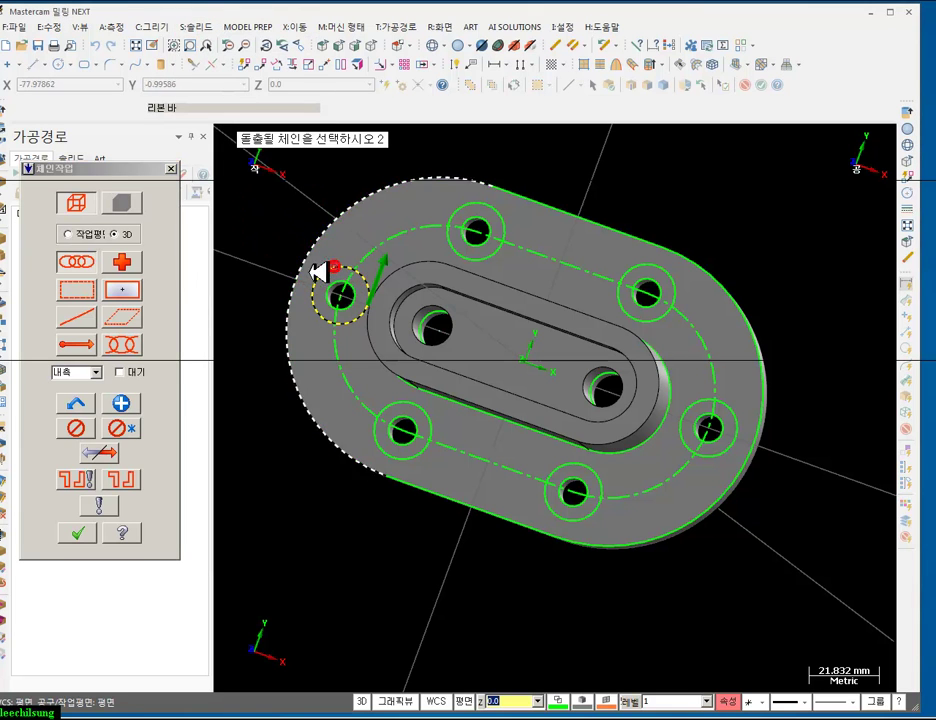
click(136, 481)
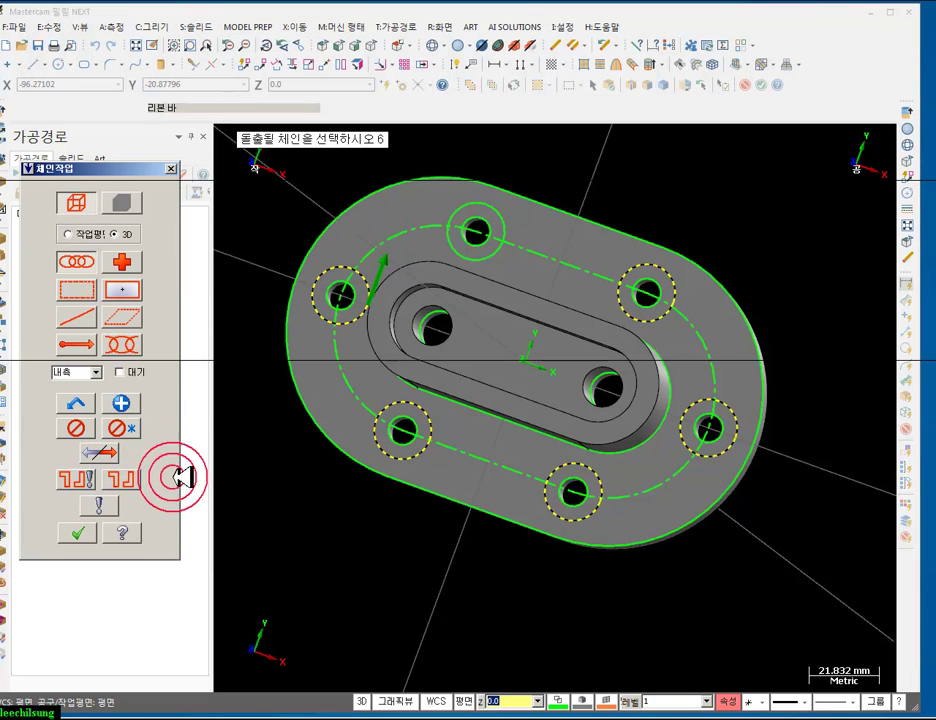
scroll(495, 196, up, 1)
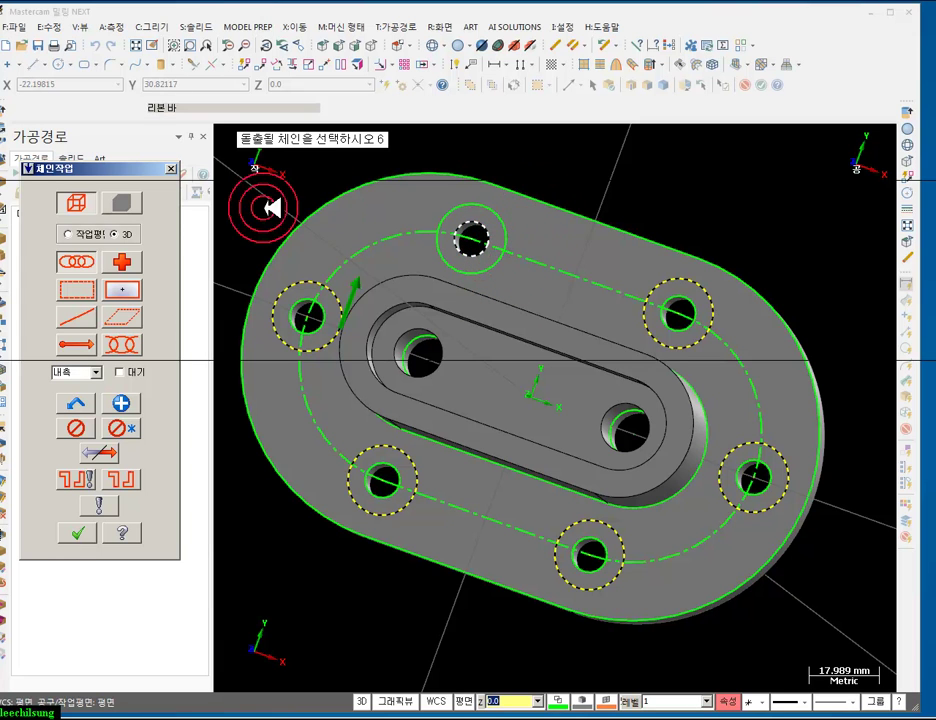
click(171, 168)
- Delete the duplicate entities from the sketch geometry
scroll(425, 170, up, 1)
scroll(430, 170, up, 1)
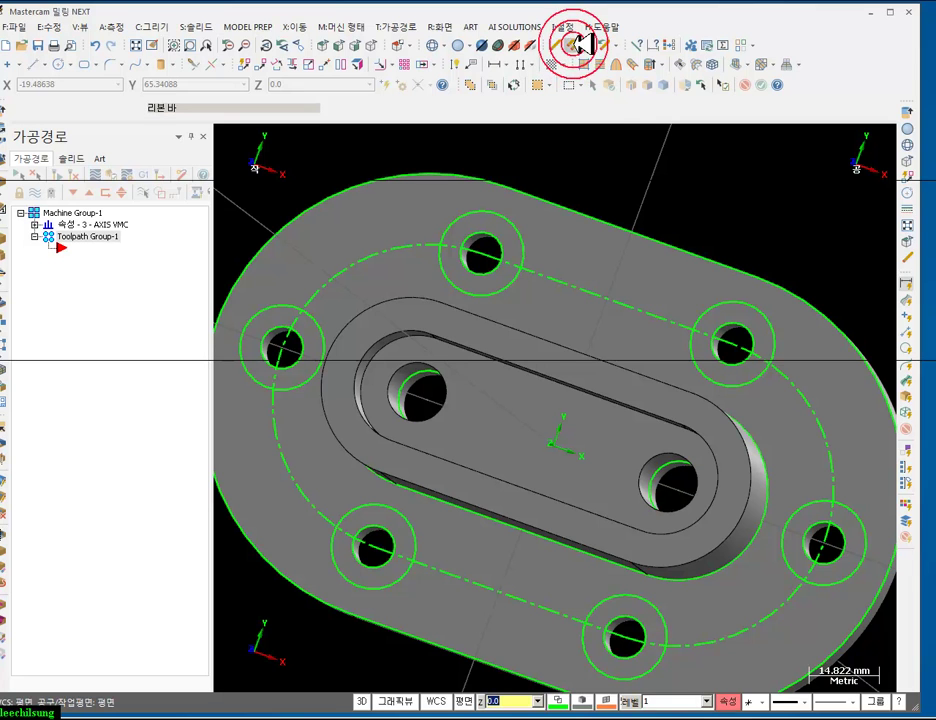
click(583, 44)
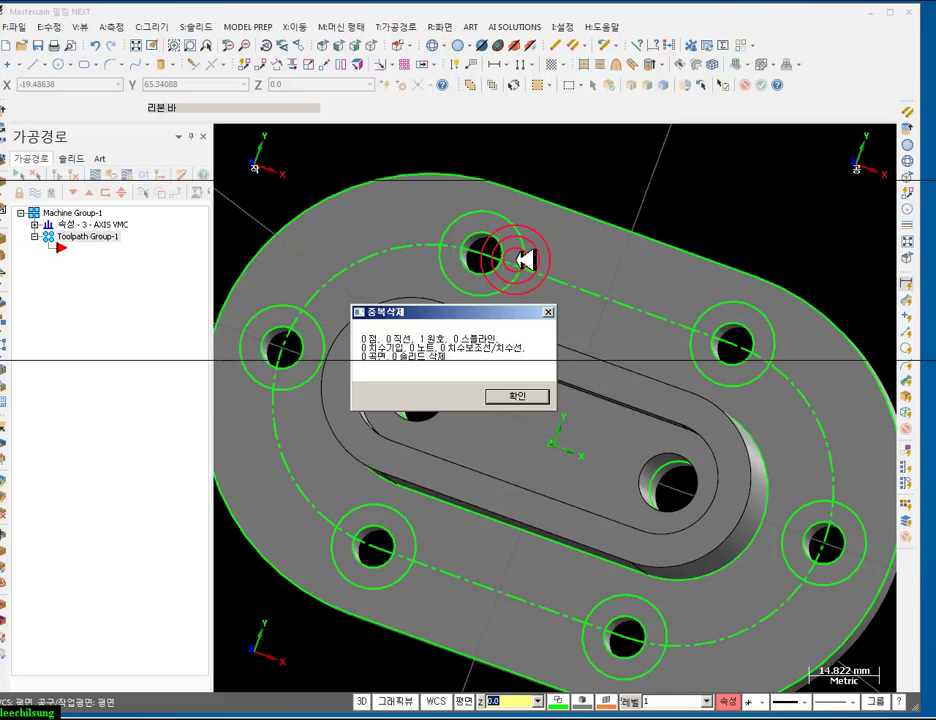
click(530, 396)
scroll(616, 200, down, 4)
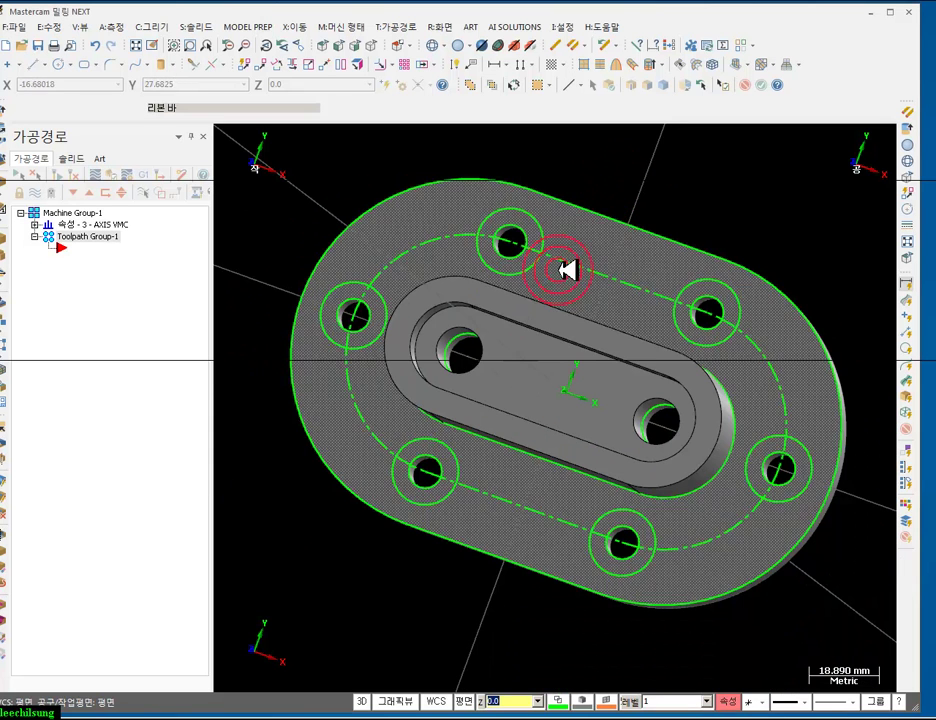
- Chain the six 18 mm counterbore circles around the flange as profiles for a solid extrusion
click(205, 26)
click(212, 43)
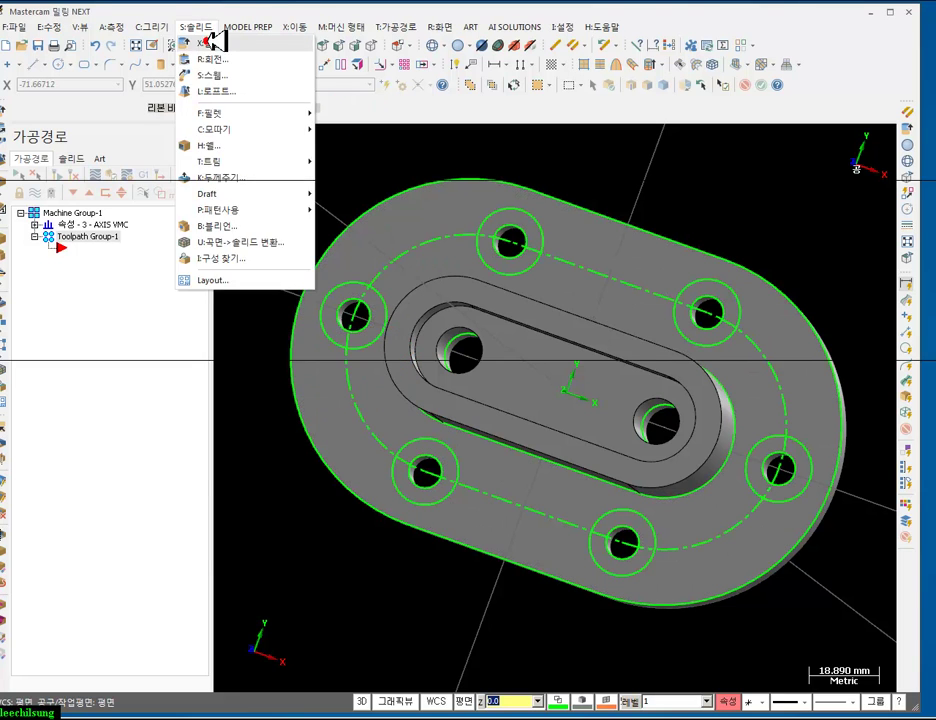
click(362, 343)
click(128, 477)
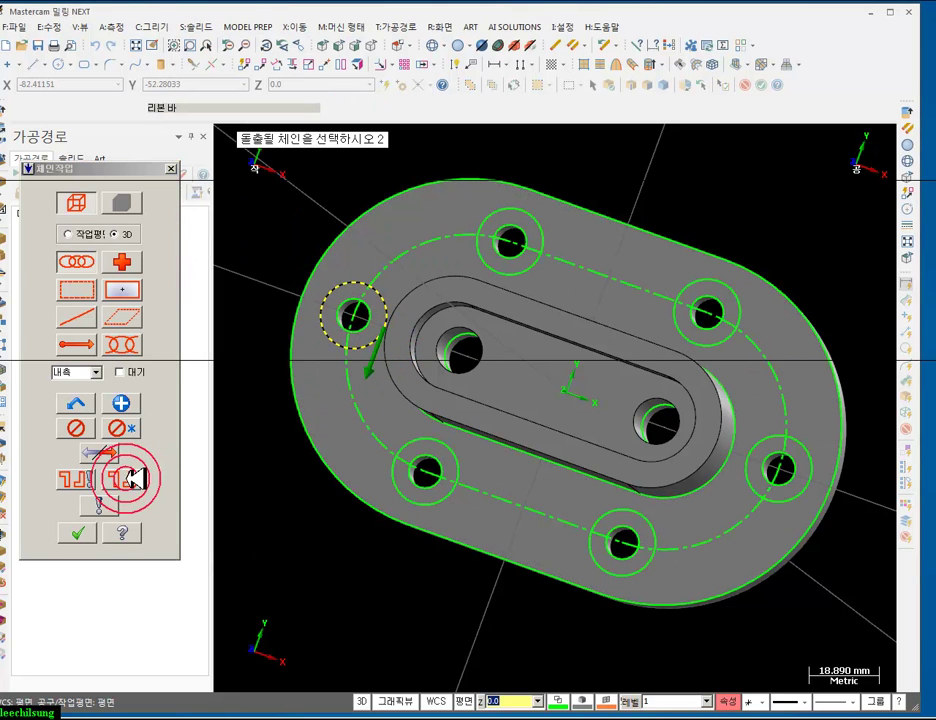
click(79, 532)
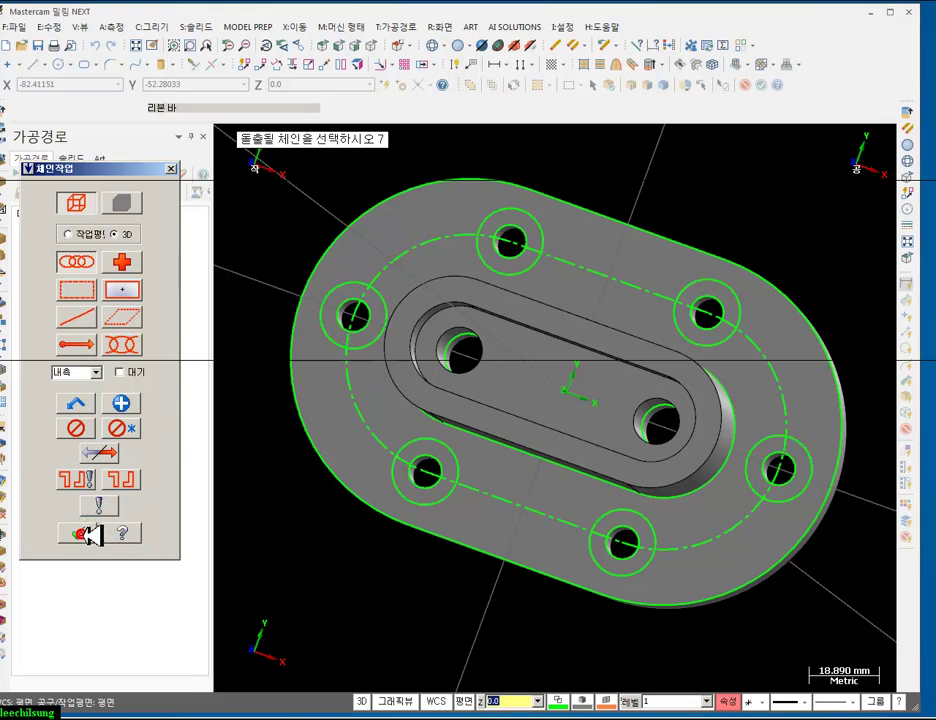
- Cut the chained circles 3 mm deep in both directions as counterbores, checking the depth in the PDF drawing
click(386, 46)
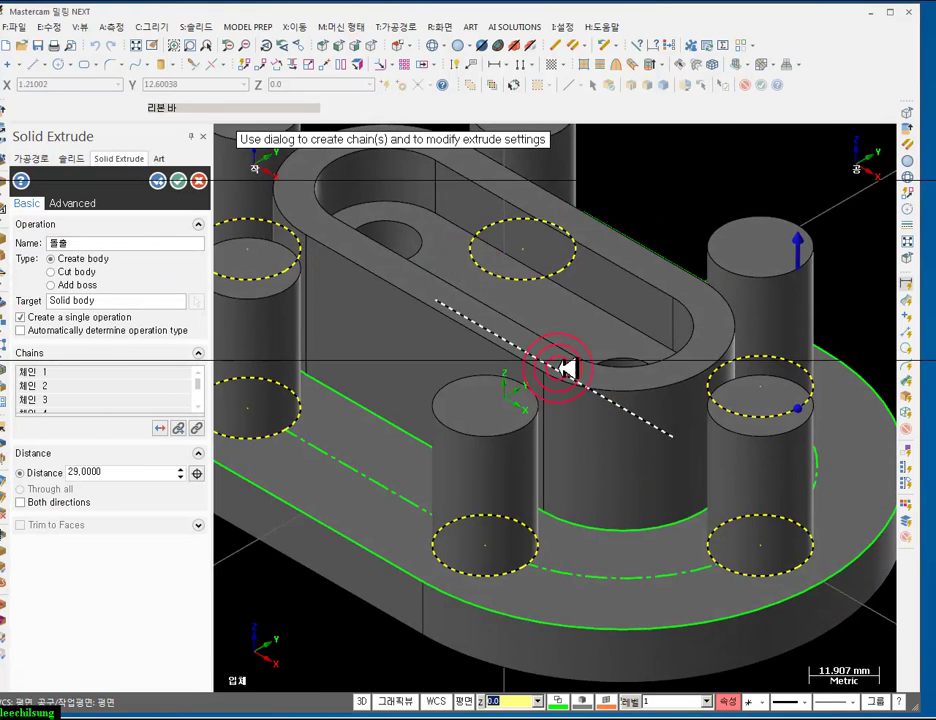
click(118, 269)
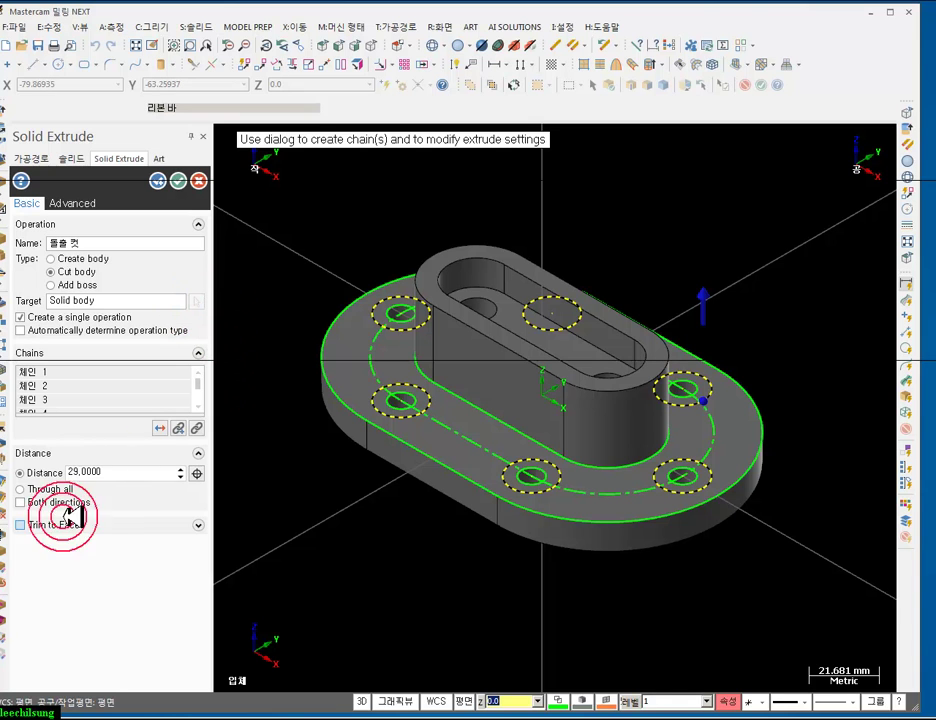
click(20, 502)
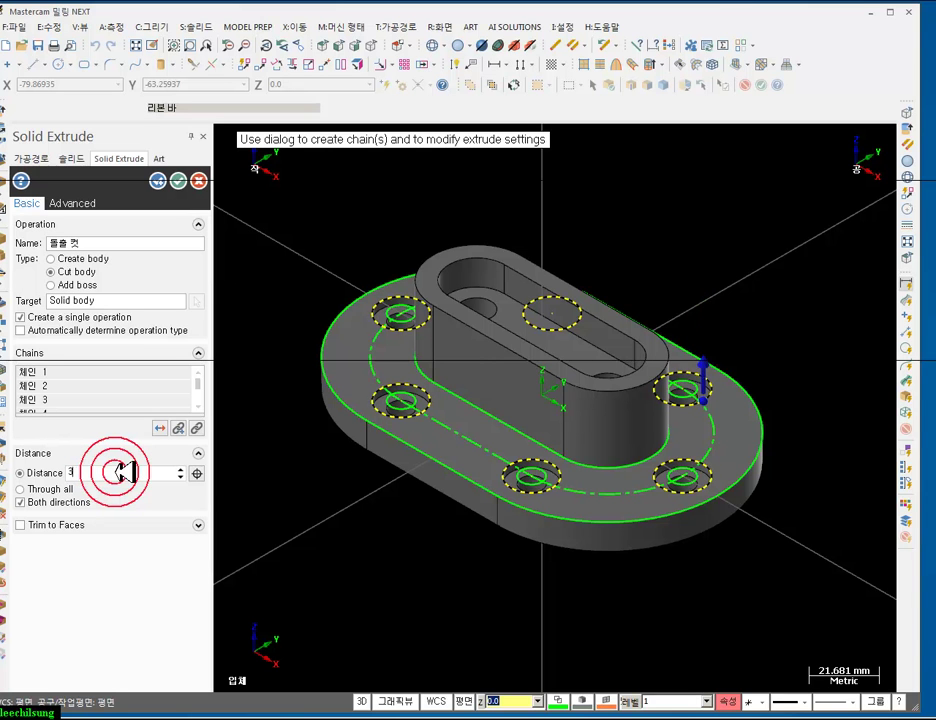
scroll(420, 430, up, 5)
scroll(425, 433, up, 2)
key(alt+Tab)
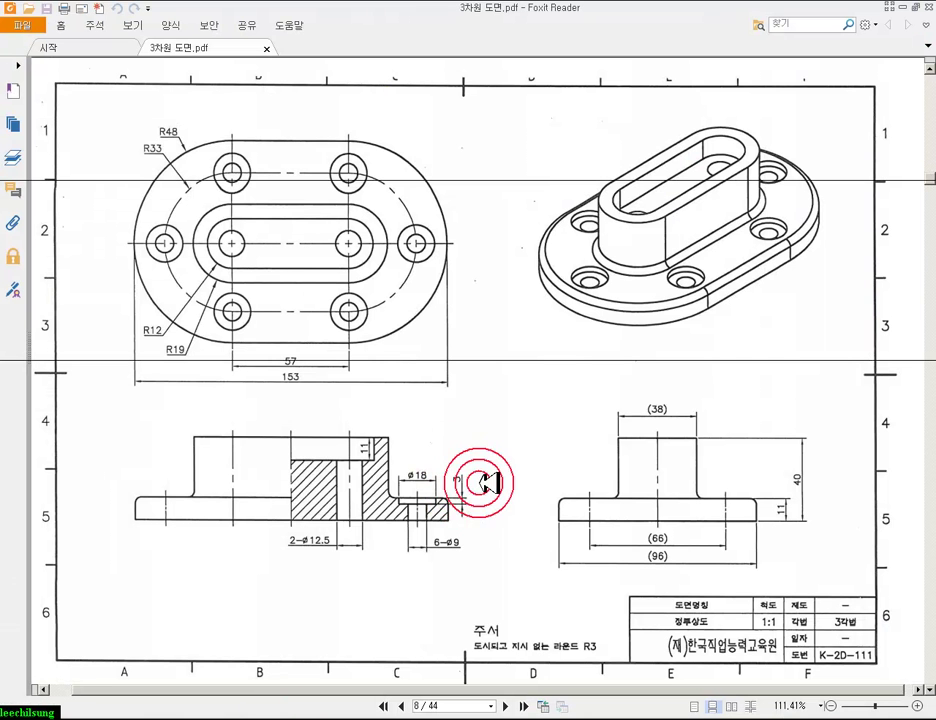
key(alt+Tab)
click(178, 180)
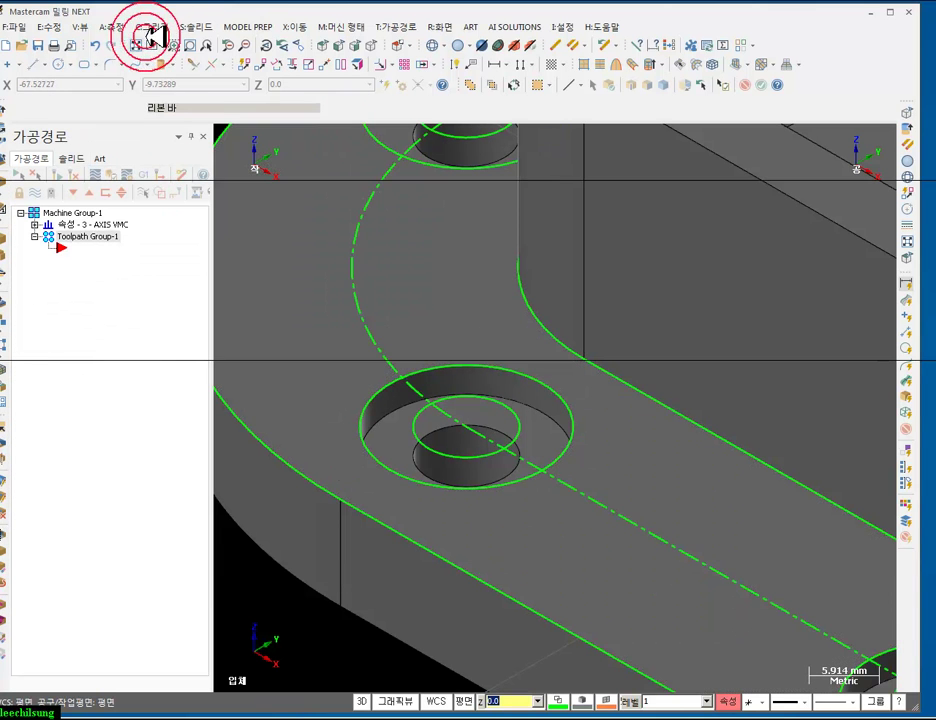
click(150, 45)
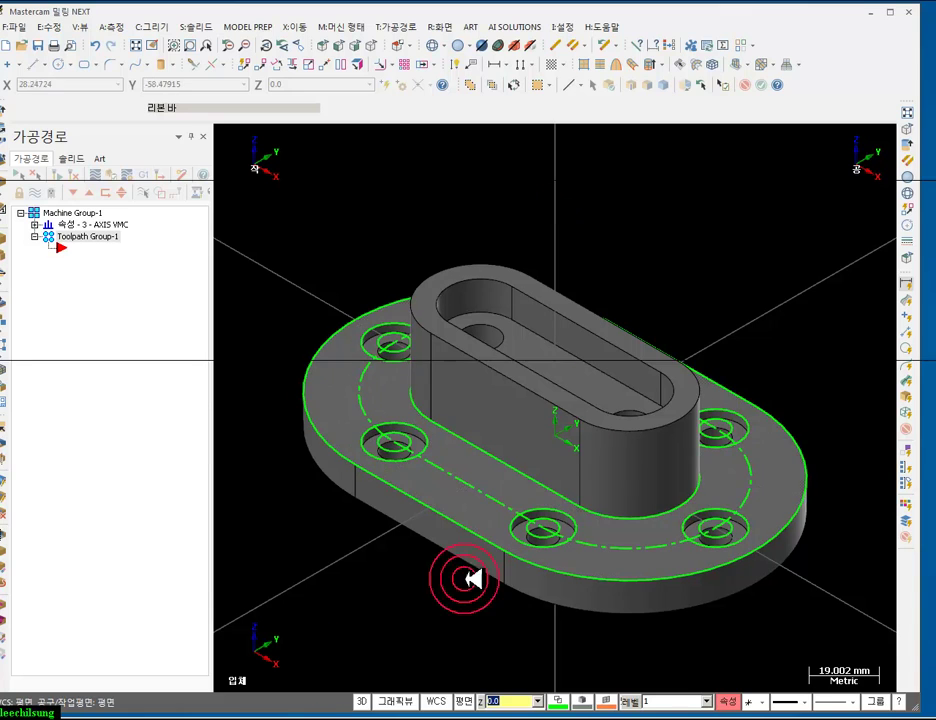
- Consult the PDF drawing's fillet note, then add a 3 mm constant radius fillet to the boss's base edge and the flange's upper outer edge
click(315, 716)
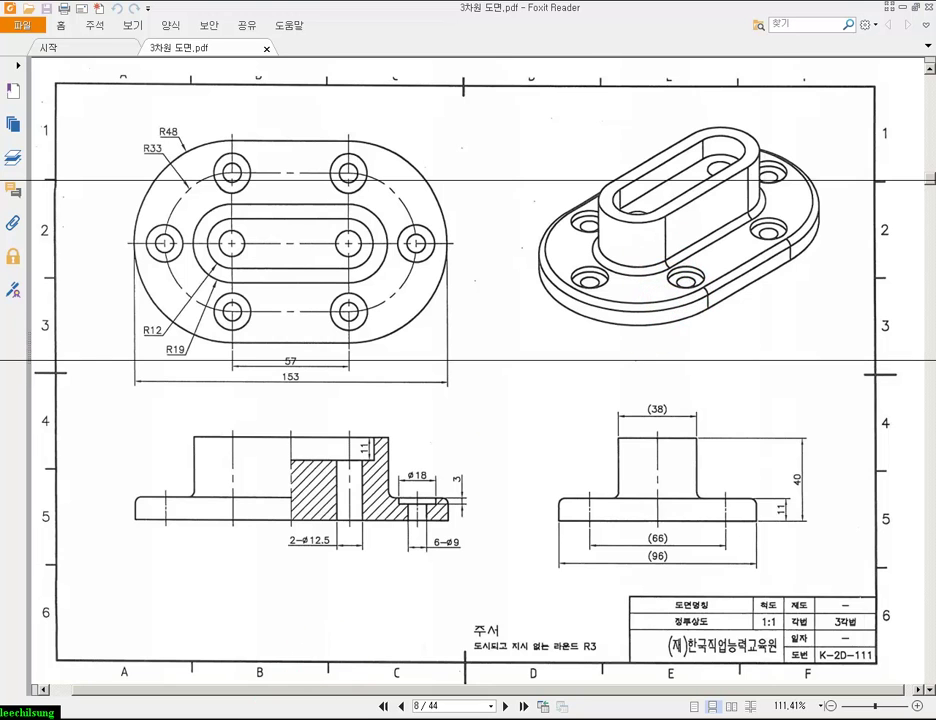
key(alt+Tab)
click(200, 27)
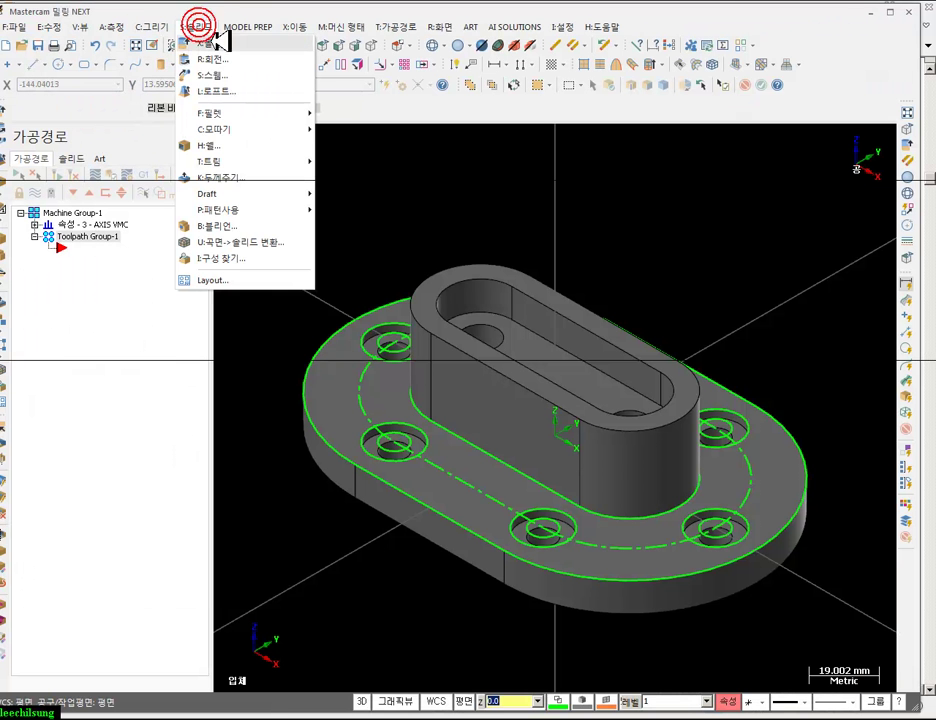
mouse_move(222, 113)
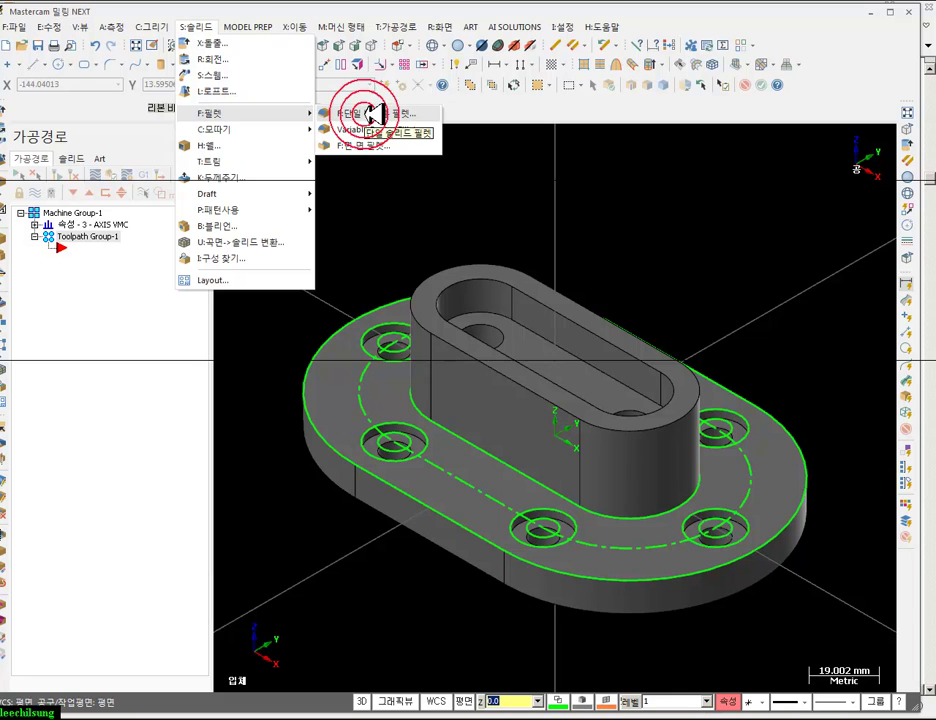
click(373, 113)
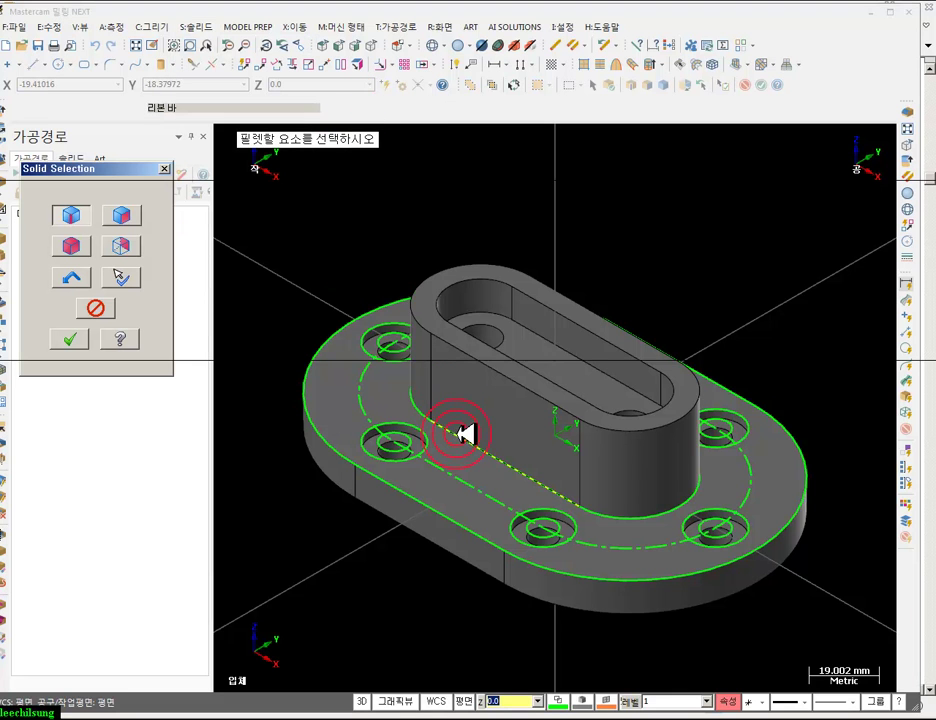
click(460, 433)
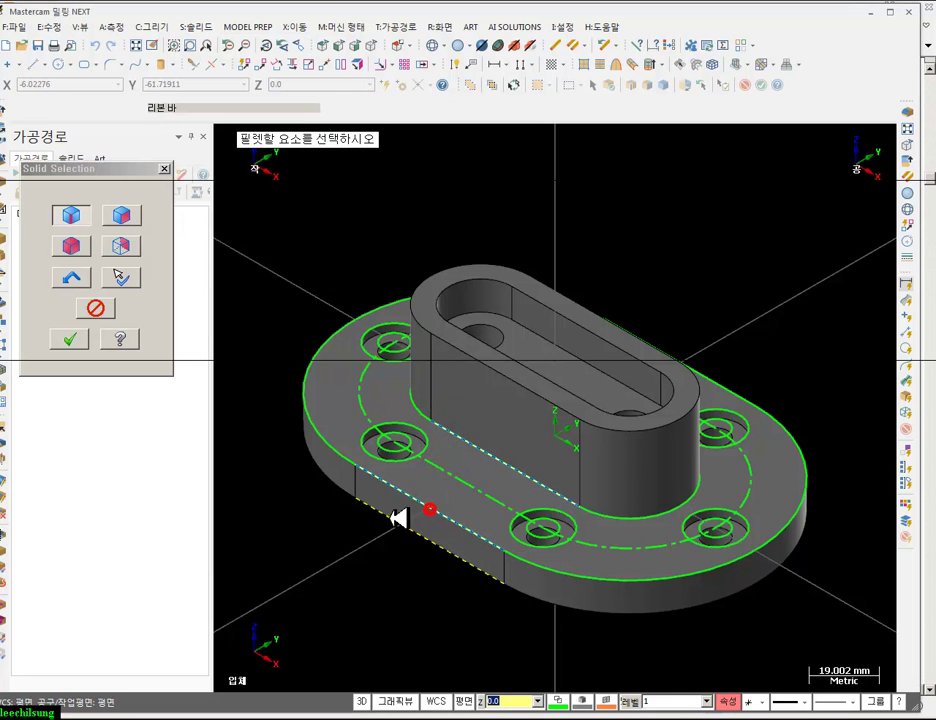
click(72, 339)
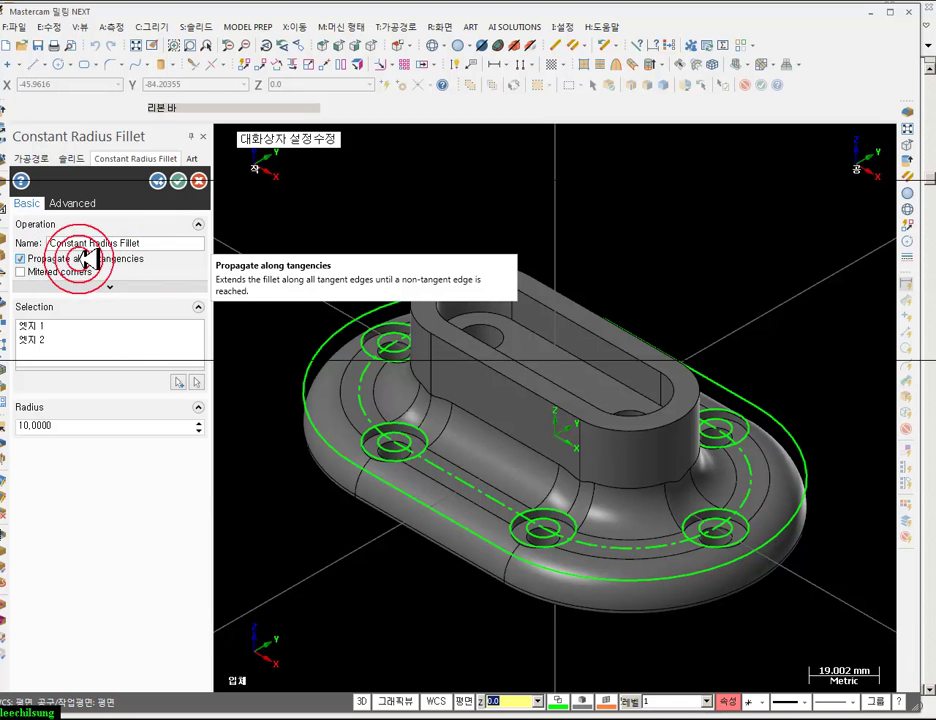
click(80, 428)
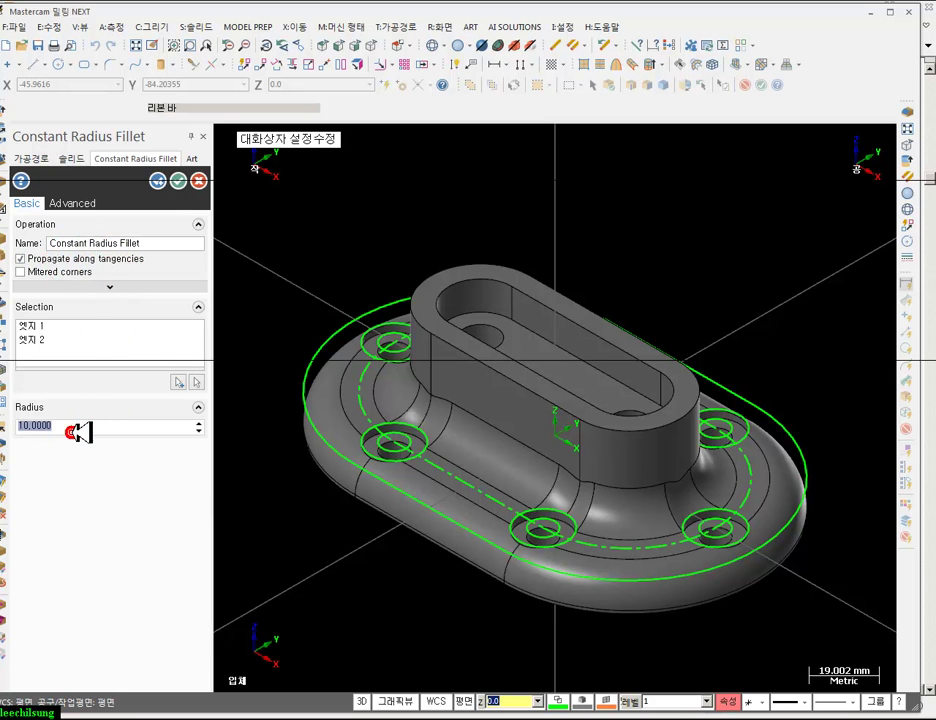
key(Return)
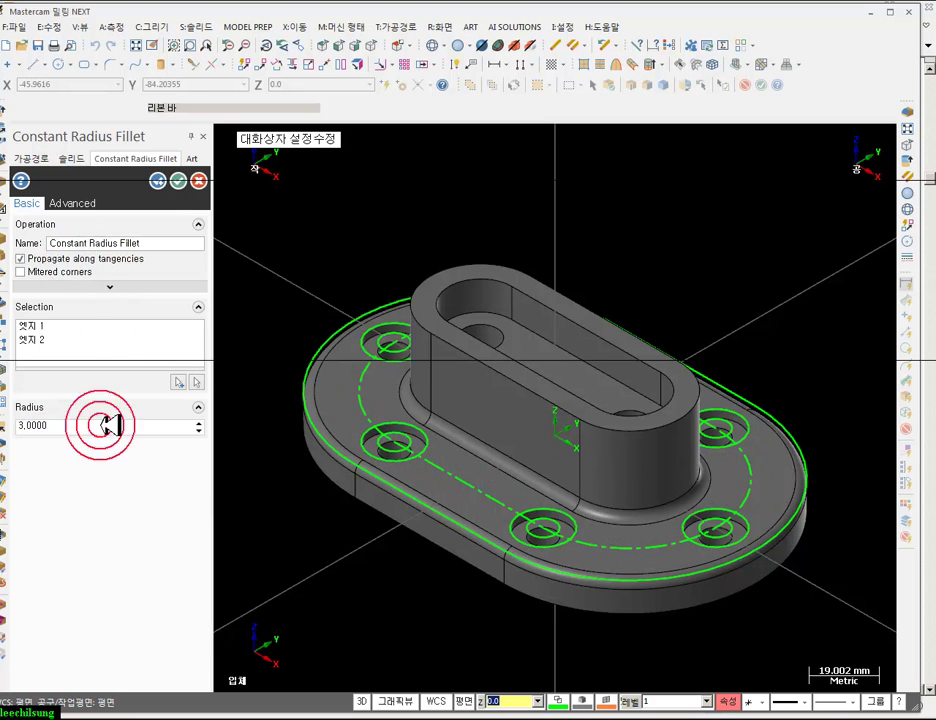
click(178, 180)
- Select all the wireframe geometry and blank it, leaving the solid on display
click(418, 386)
click(515, 86)
click(455, 26)
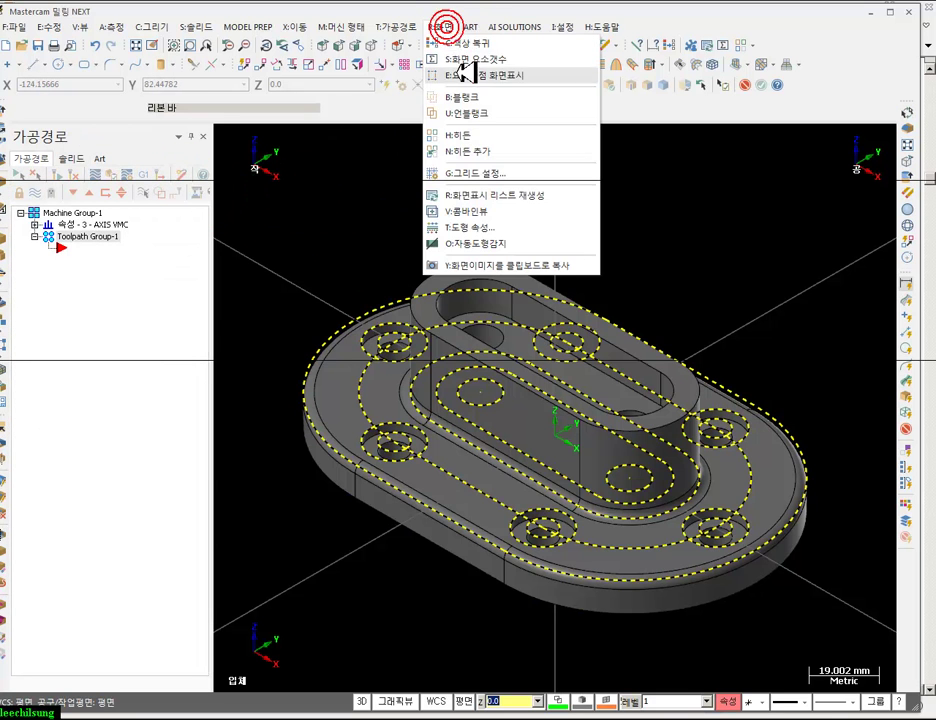
click(462, 95)
scroll(583, 475, up, 4)
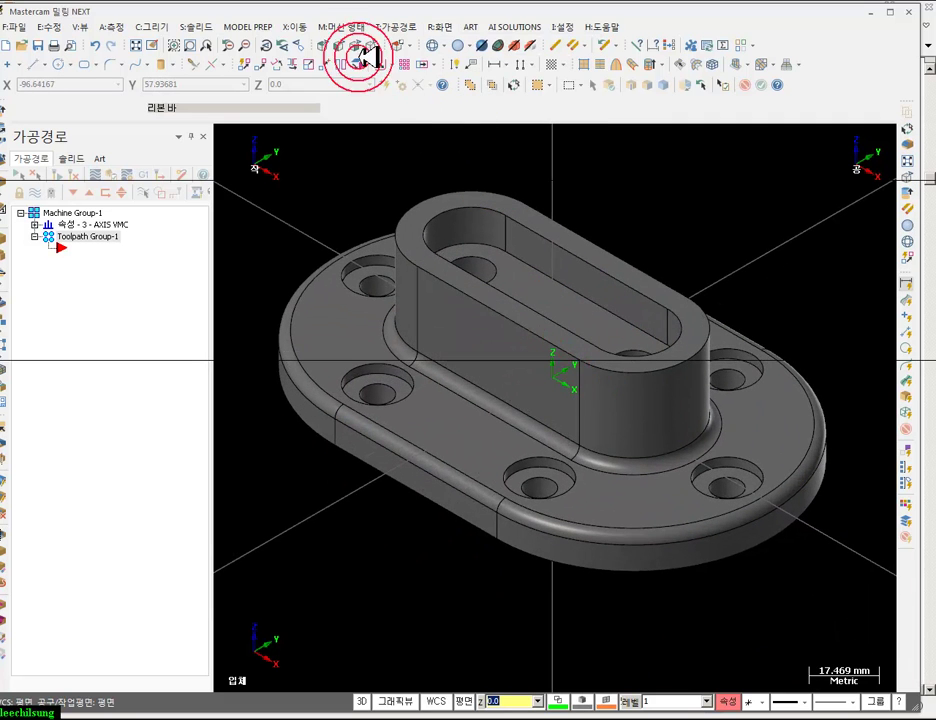
click(176, 46)
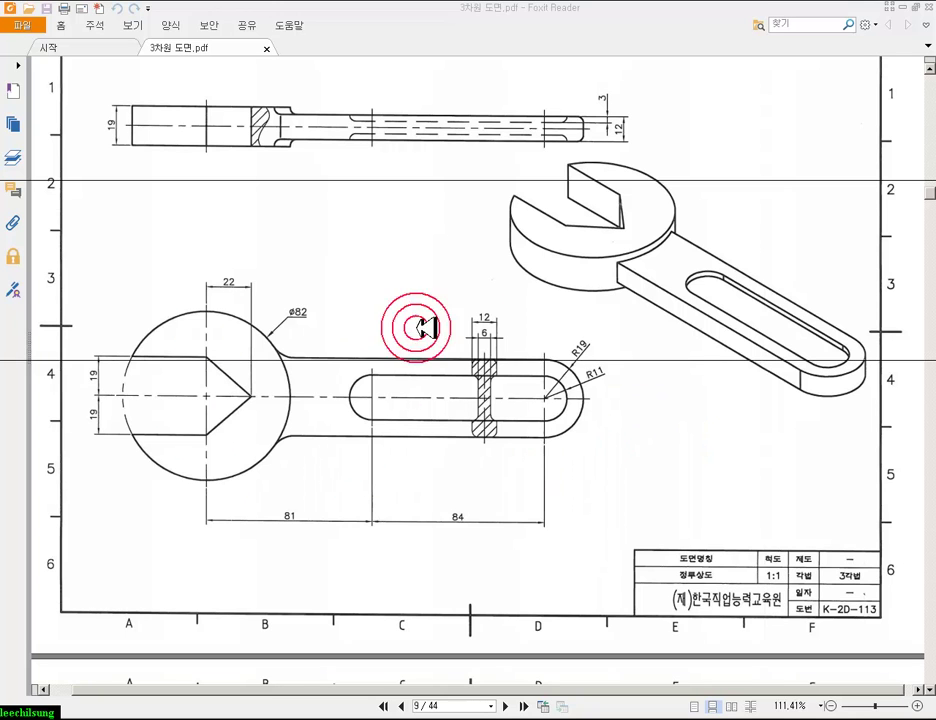
- Back in Mastercam's empty file, draw an 82 mm diameter circle centred on the origin for the K-2D-113 wrench head
click(288, 712)
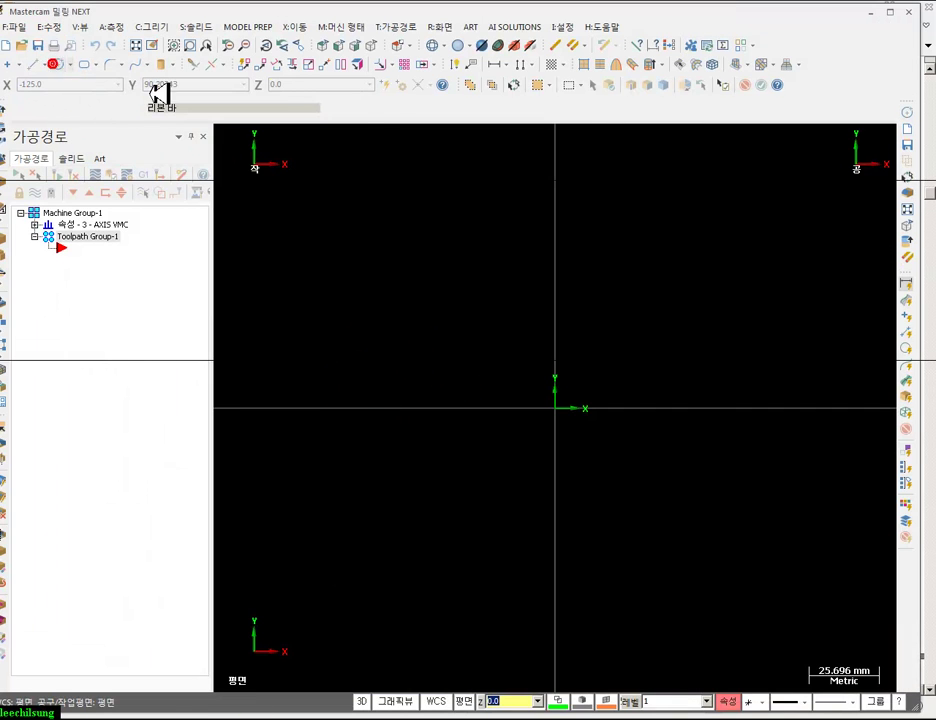
click(58, 64)
click(619, 248)
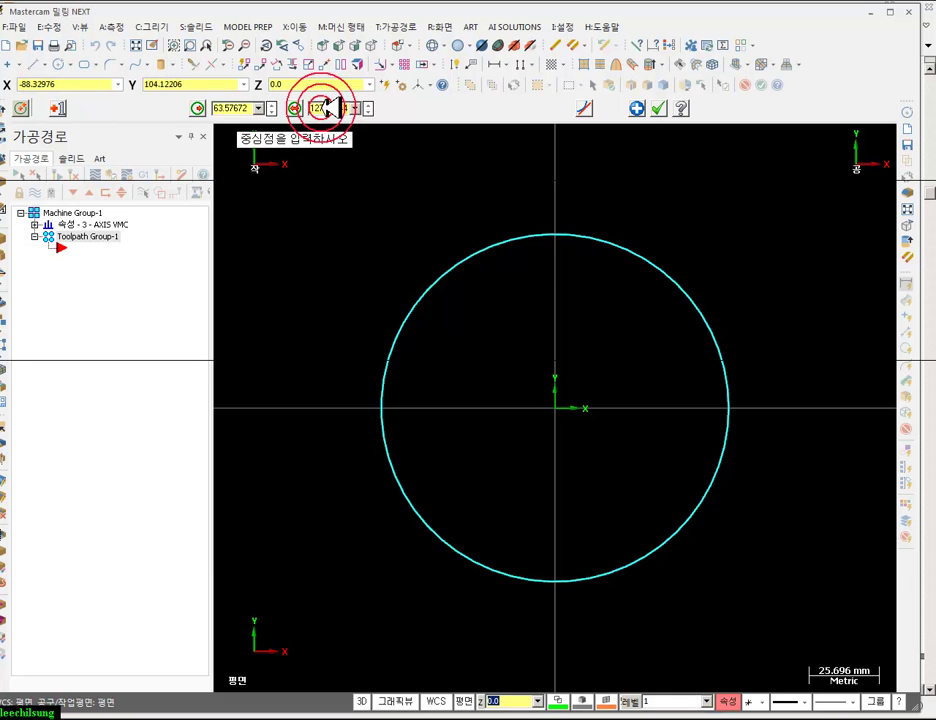
click(371, 712)
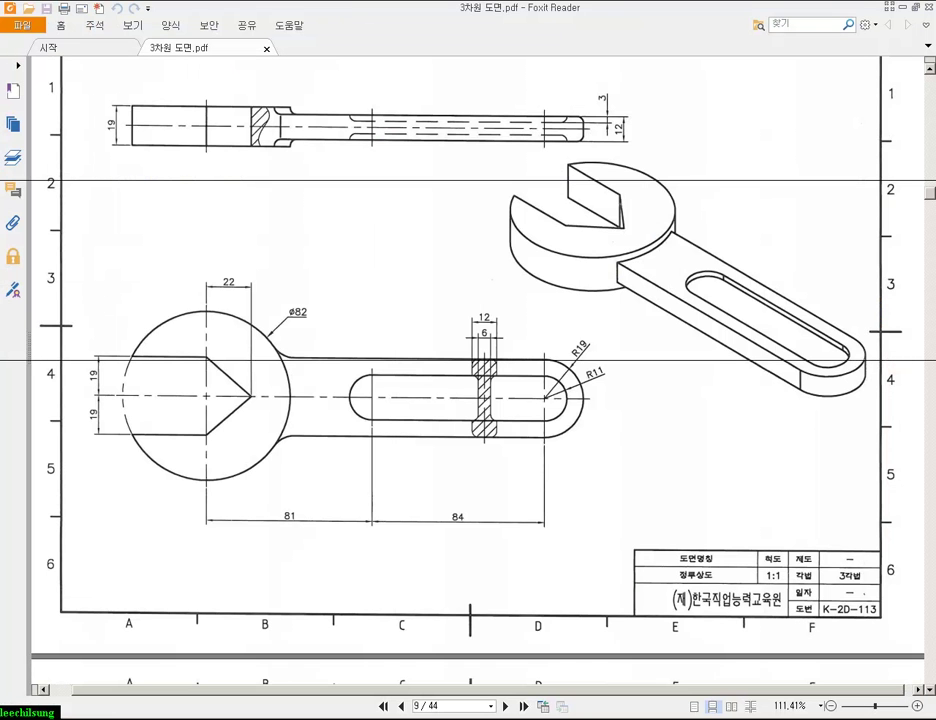
key(alt+Tab)
click(336, 109)
text(82)
key(Return)
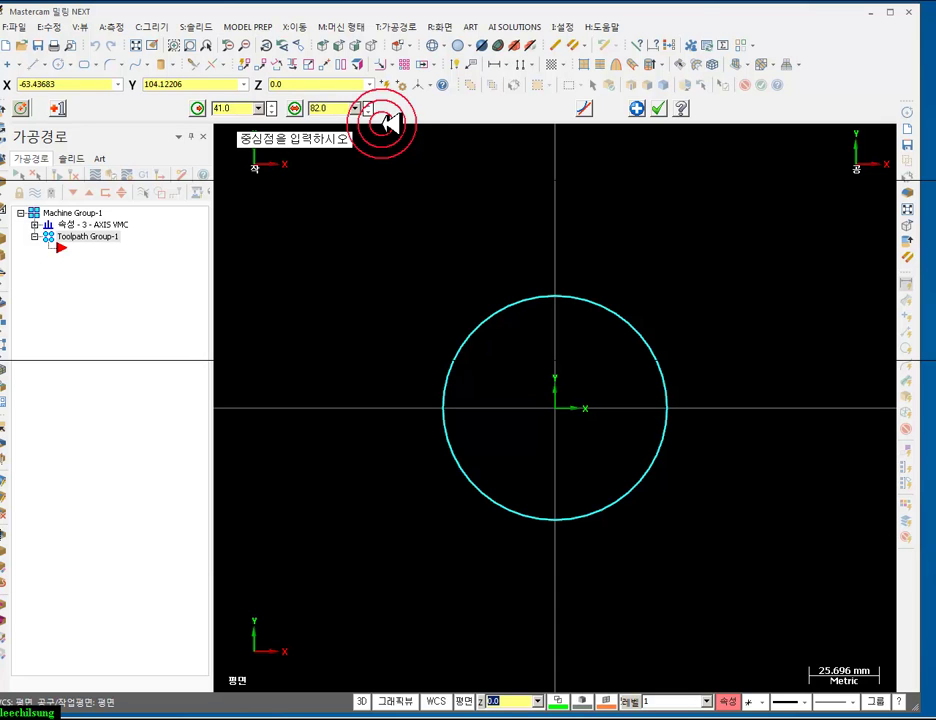
click(660, 108)
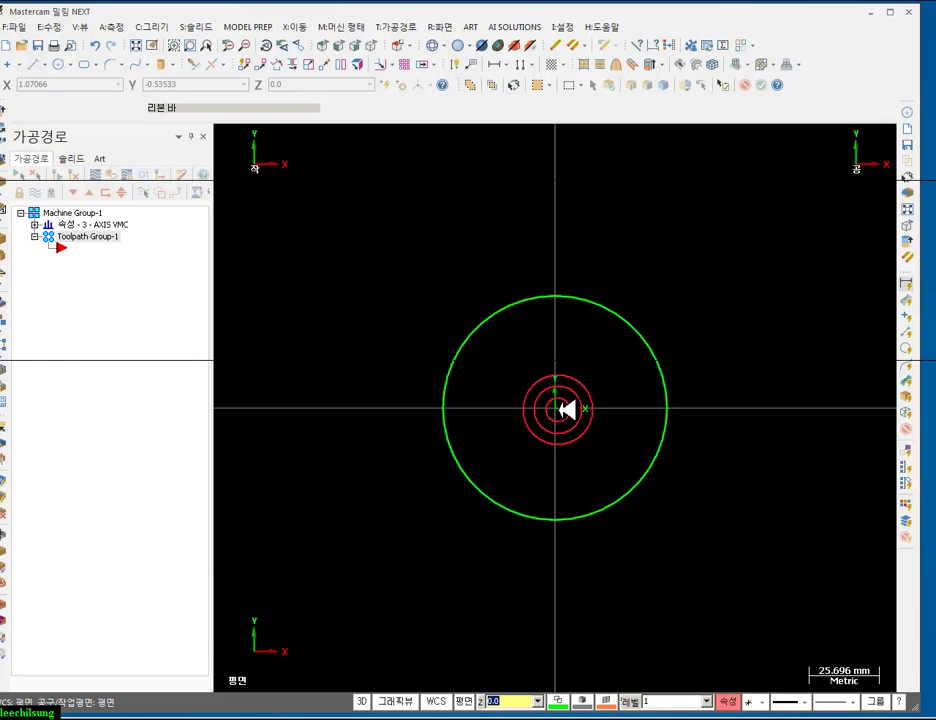
- Consult the jaw dimensions in the PDF, then draw a 38 mm high, about 62 mm wide rectangle with its right-side midpoint on the origin
click(311, 718)
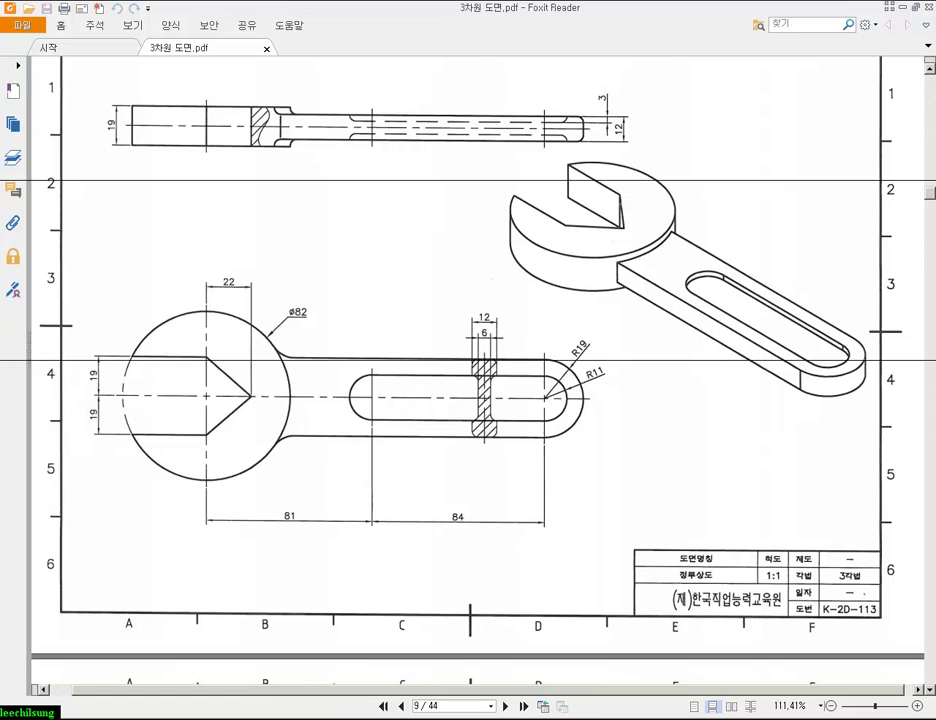
key(alt+Tab)
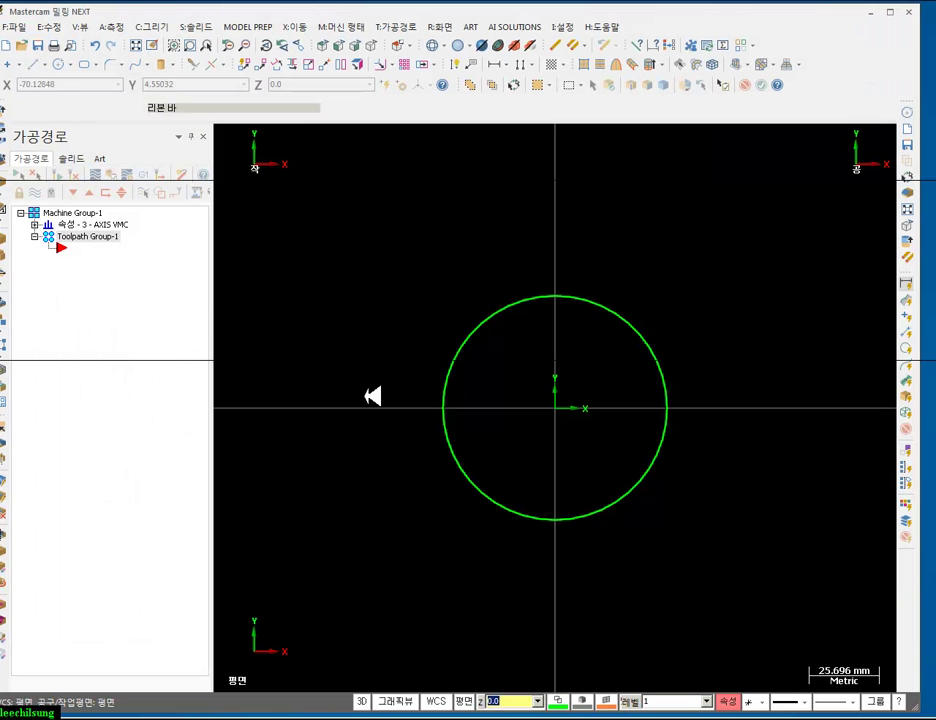
click(84, 64)
click(195, 466)
click(555, 408)
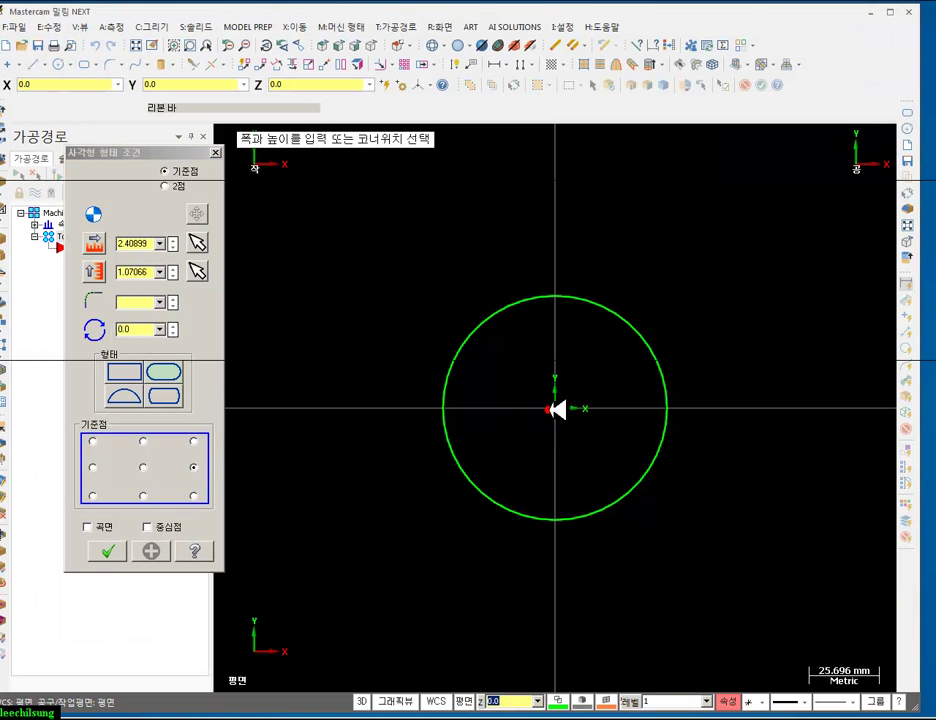
click(385, 351)
click(157, 287)
click(125, 371)
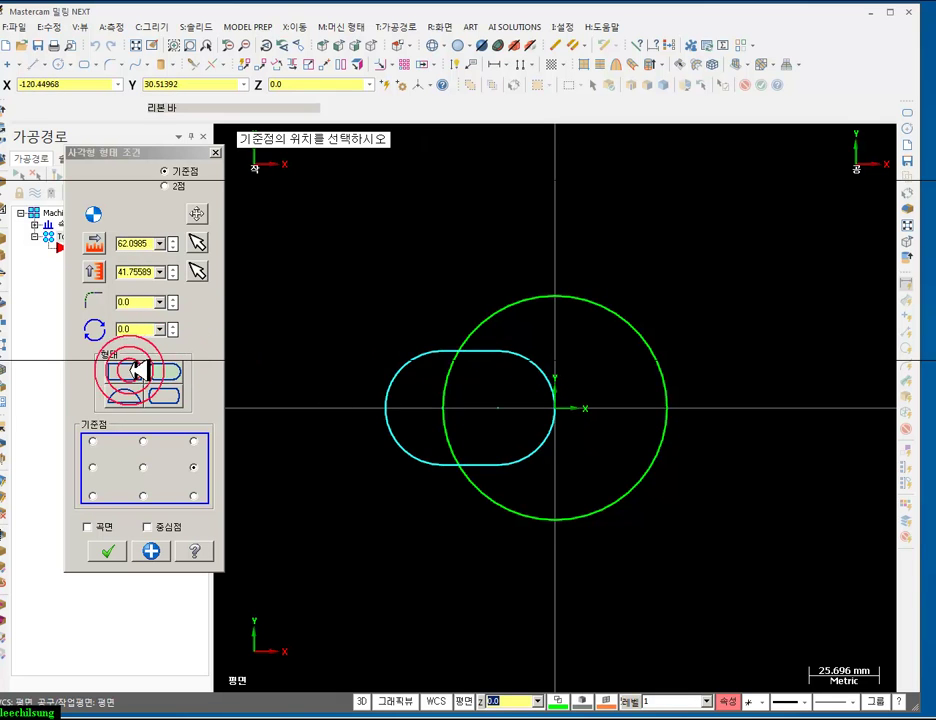
click(164, 272)
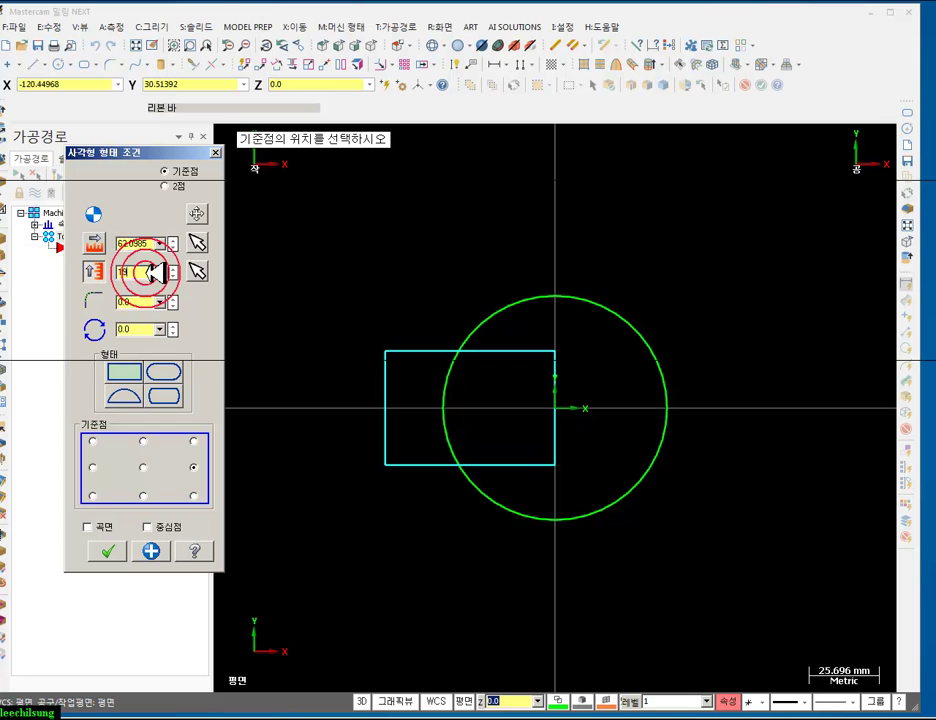
click(120, 550)
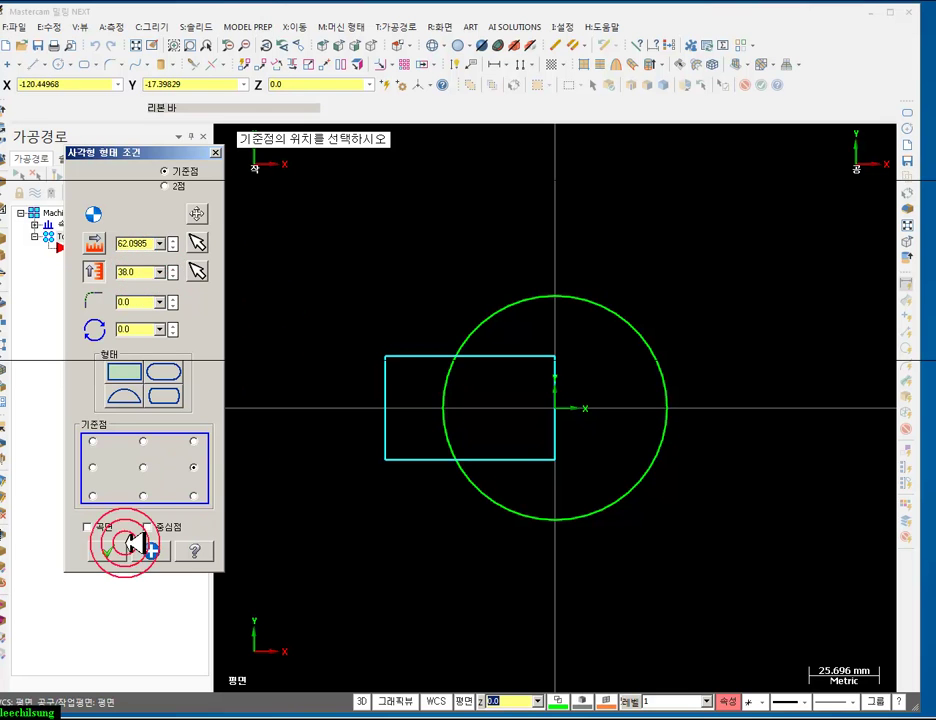
- Offset a copy of the rectangle's right edge 22 mm to the right, inside the circle
scroll(625, 428, up, 1)
scroll(630, 428, up, 1)
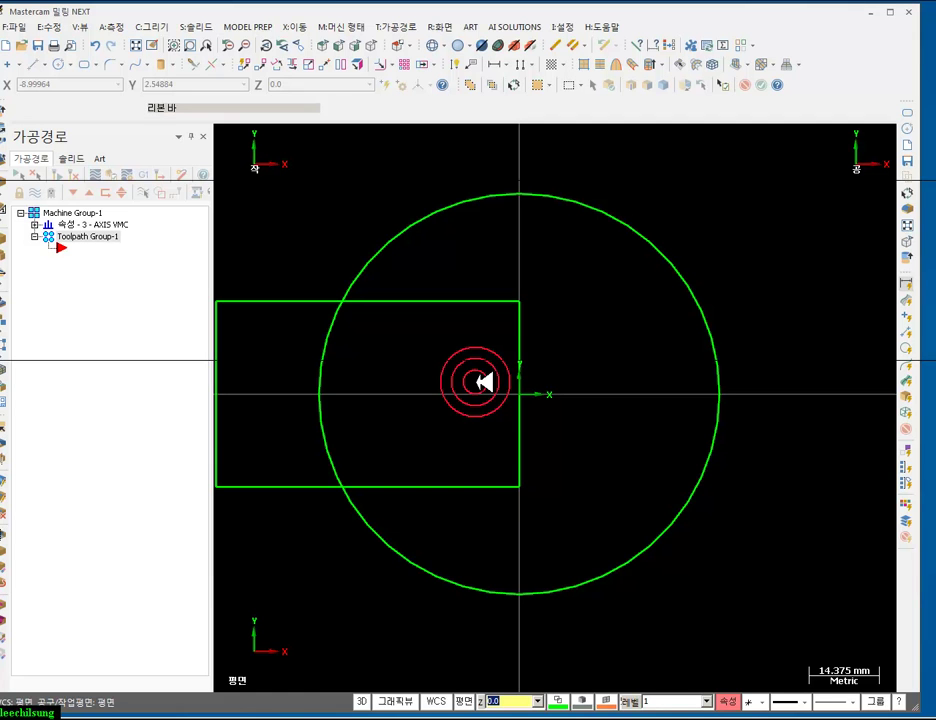
click(400, 64)
click(400, 64)
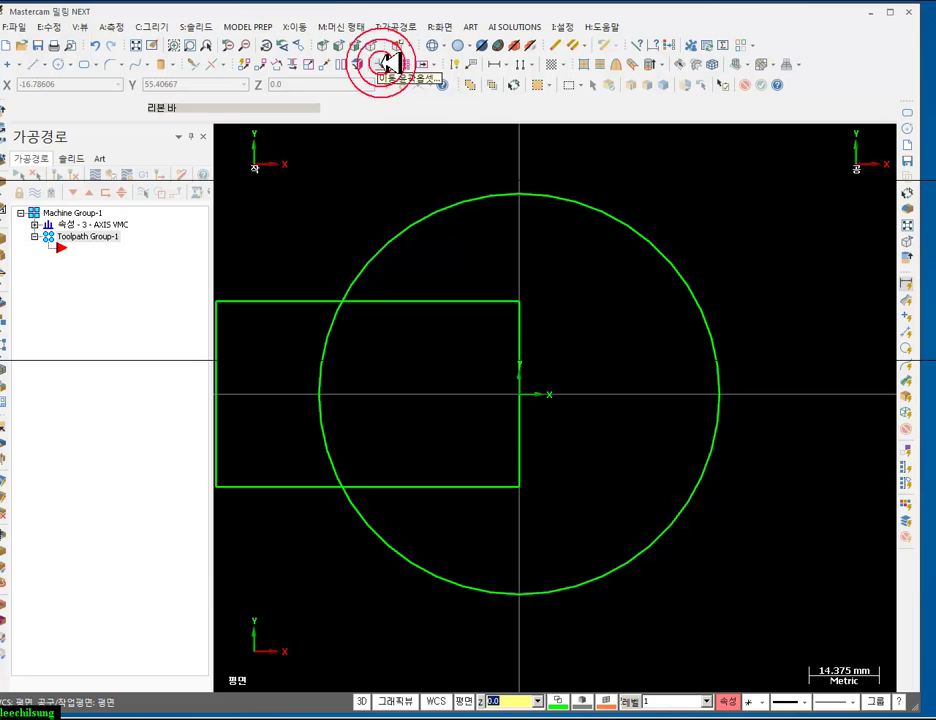
click(400, 64)
click(407, 82)
click(520, 329)
click(579, 341)
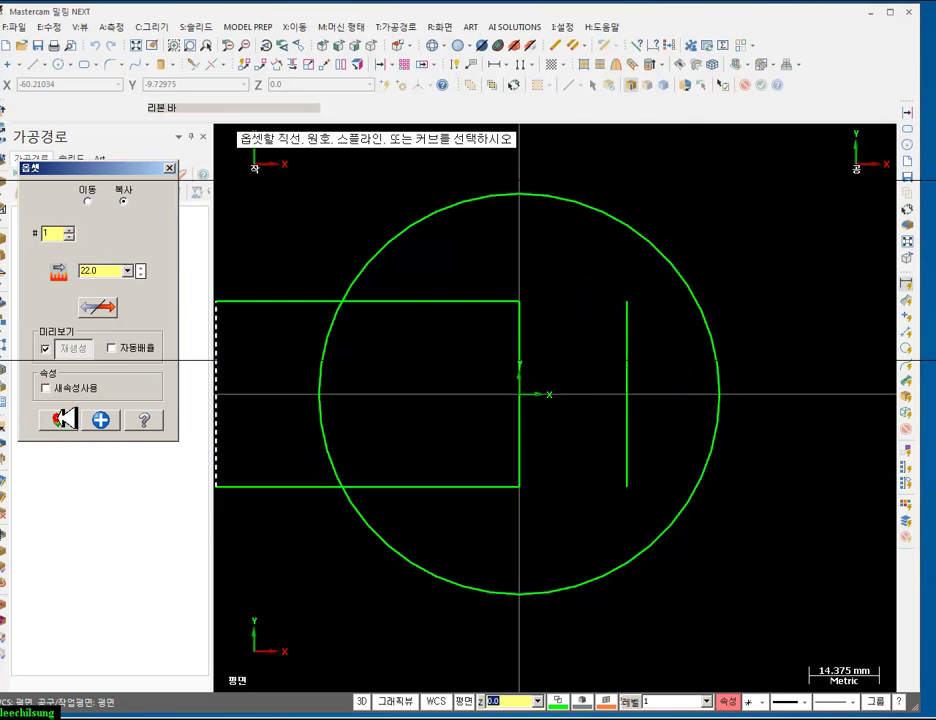
click(60, 419)
- Draw two lines from the rectangle's right corners to the offset line's midpoint, forming the V-shaped jaw bottom
click(528, 305)
click(627, 395)
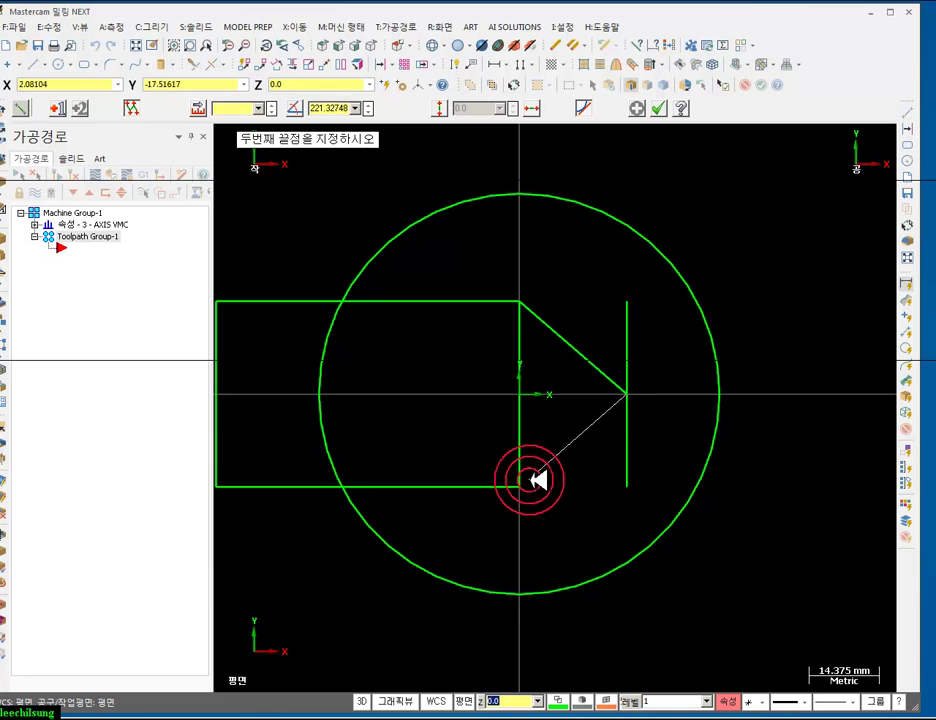
click(519, 487)
click(659, 108)
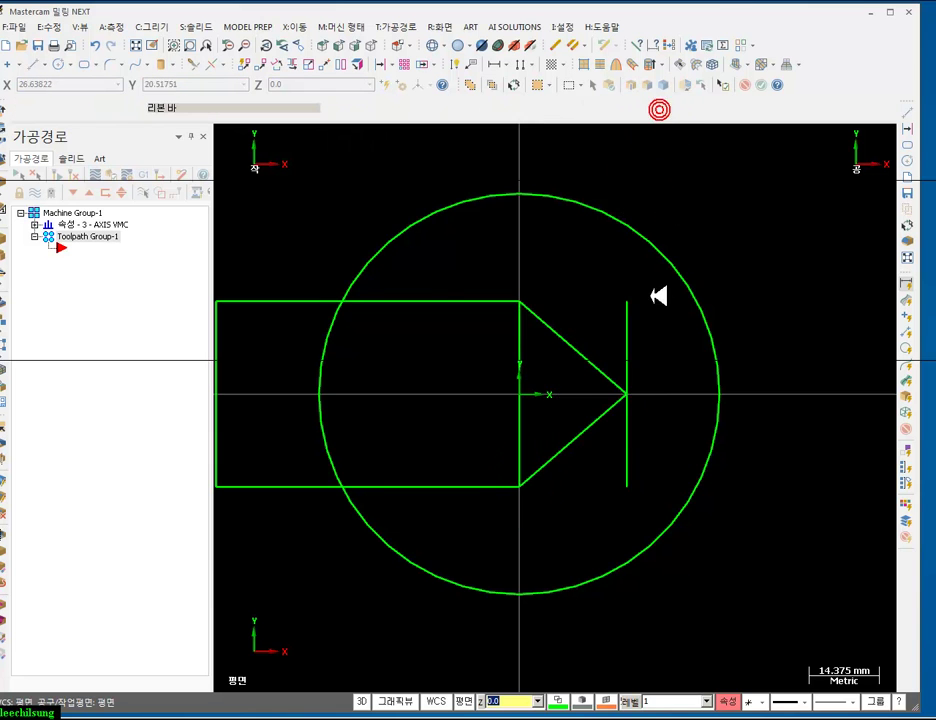
- Trim away the rectangle's parts outside the circle, its two vertical edges, the circle's arc across the jaw opening and the offset line
scroll(700, 355, down, 2)
click(276, 87)
click(193, 64)
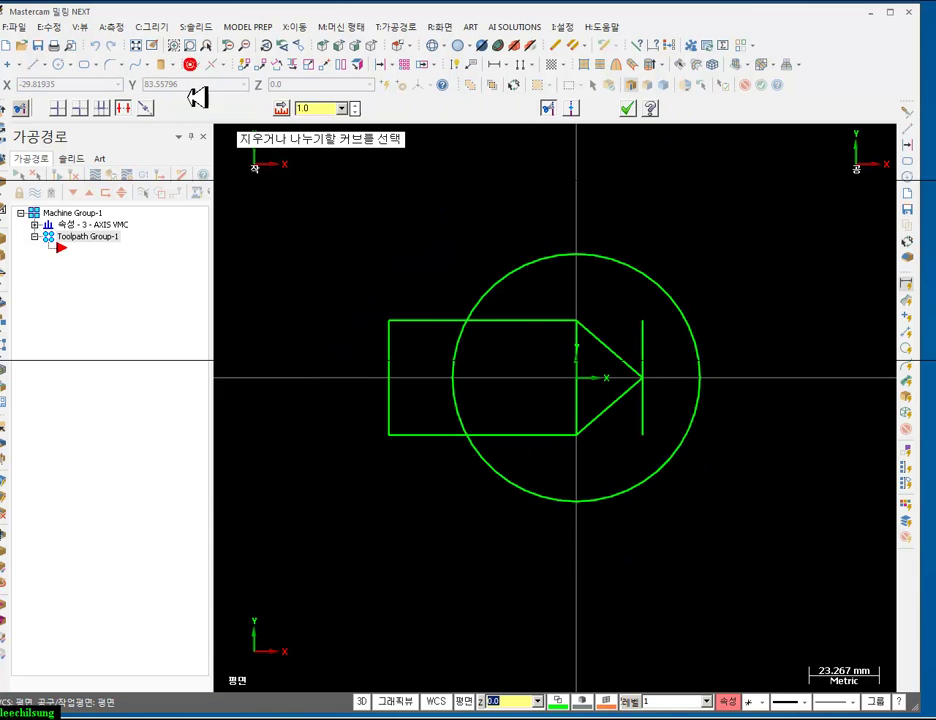
click(421, 318)
click(419, 434)
click(456, 395)
click(574, 377)
click(636, 378)
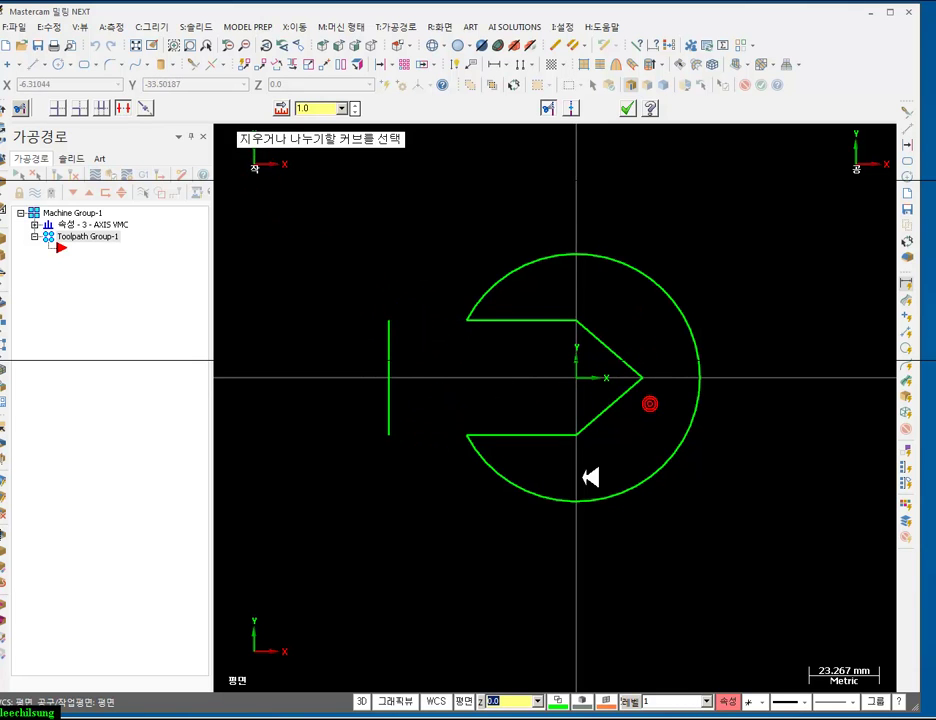
click(389, 386)
scroll(377, 368, down, 1)
scroll(695, 366, up, 3)
click(627, 108)
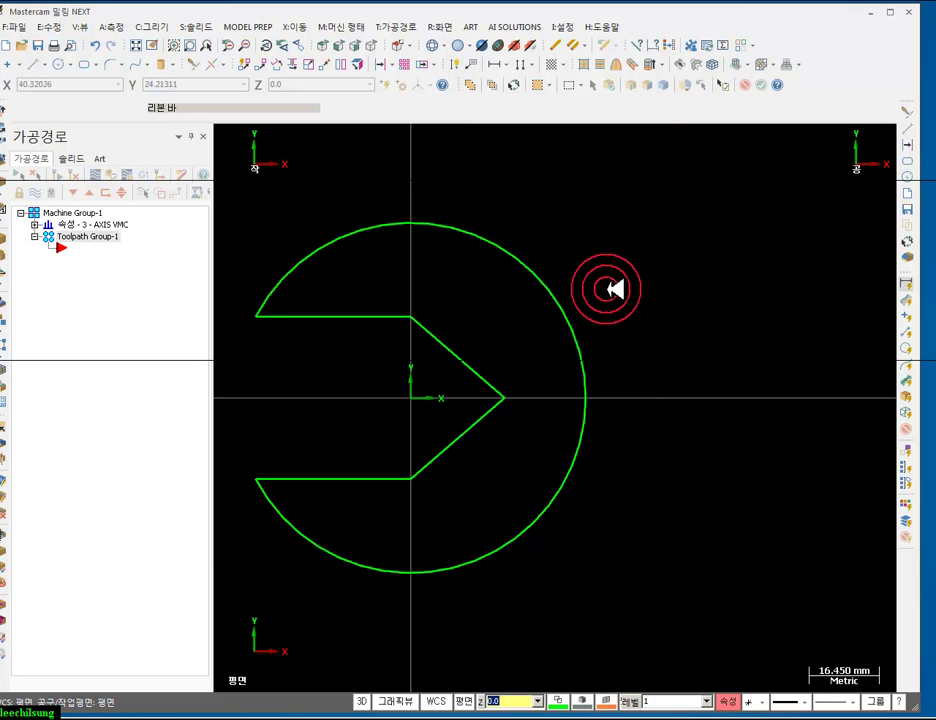
- Sketch an obround handle about 200 mm long and 36.5 mm high, with its left-side midpoint on the origin
scroll(430, 300, down, 2)
scroll(740, 364, up, 1)
scroll(480, 368, down, 1)
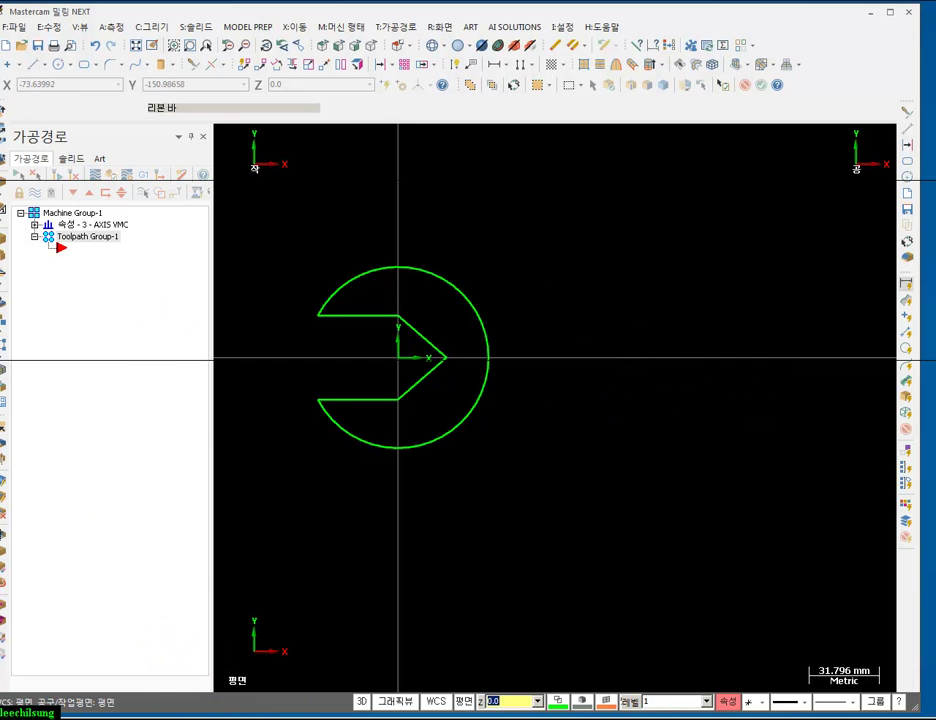
click(84, 64)
click(94, 467)
click(400, 358)
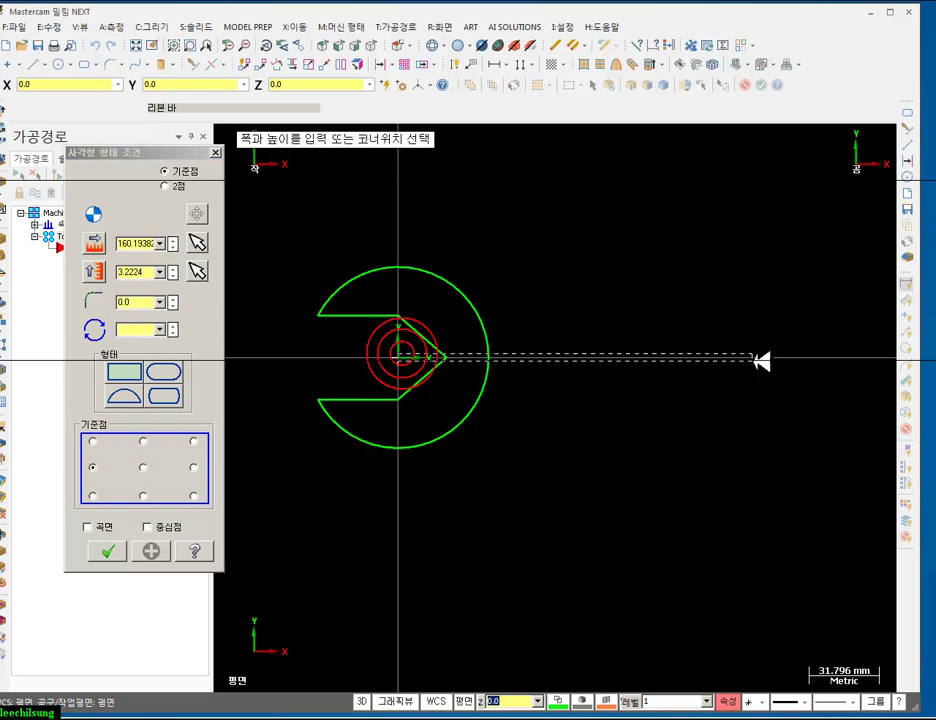
click(838, 318)
click(166, 371)
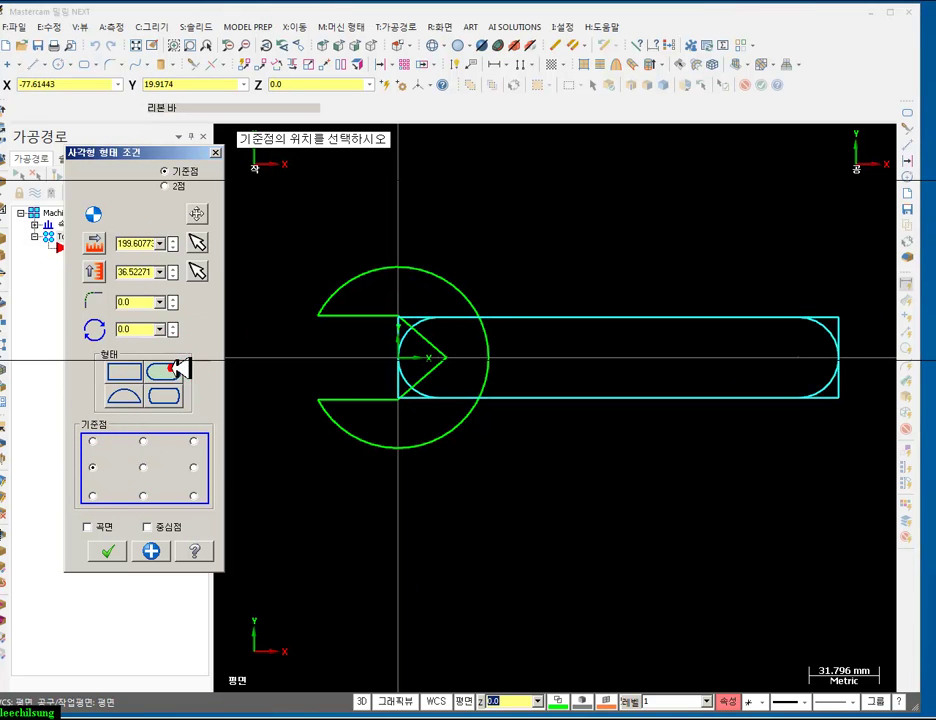
- Consult the handle dimensions in the PDF, then set the obround's length to 81+84+19 mm and its height to 38 mm
scroll(355, 340, down, 2)
scroll(700, 313, up, 2)
scroll(705, 313, down, 1)
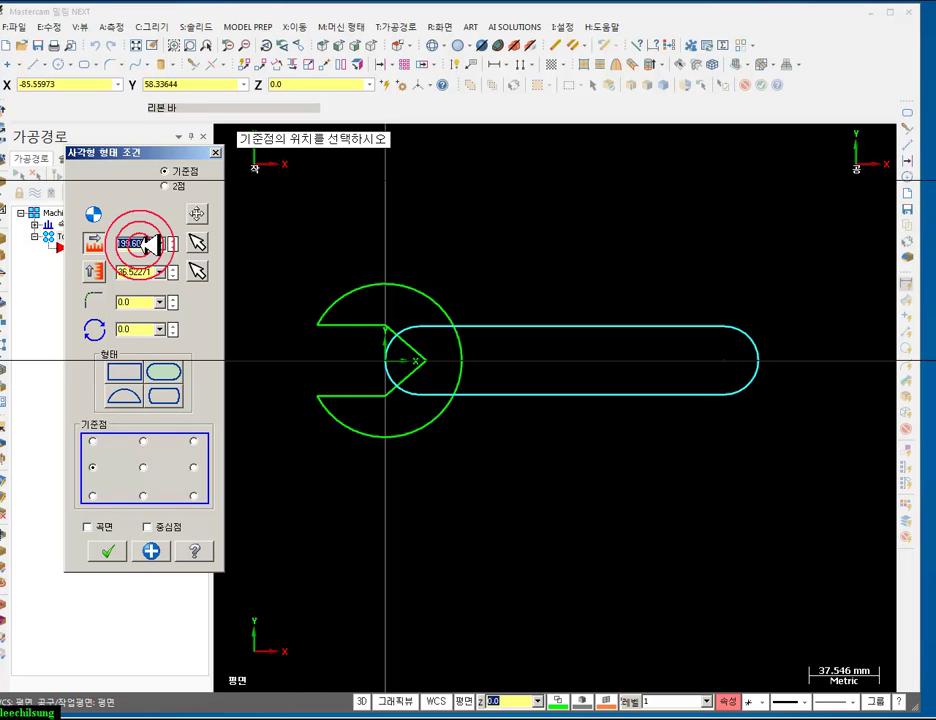
click(232, 716)
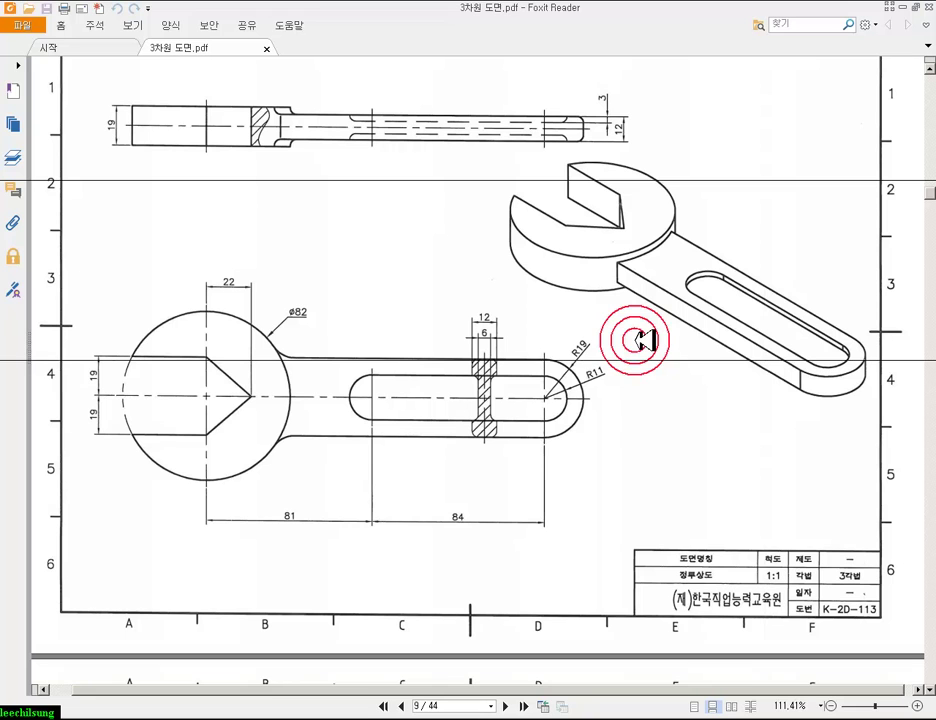
key(alt+Tab)
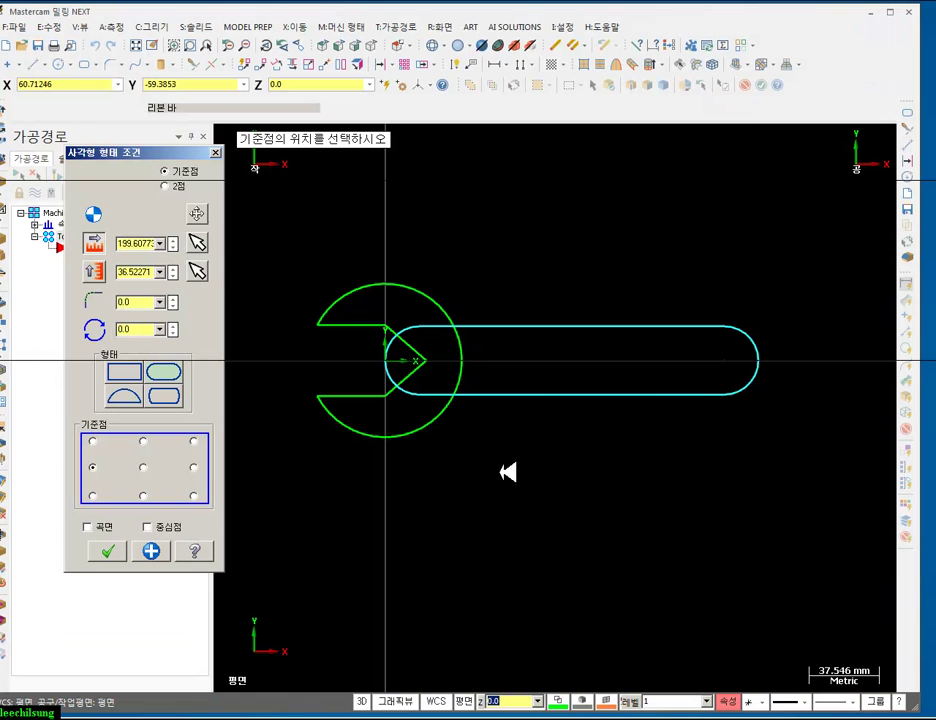
click(135, 243)
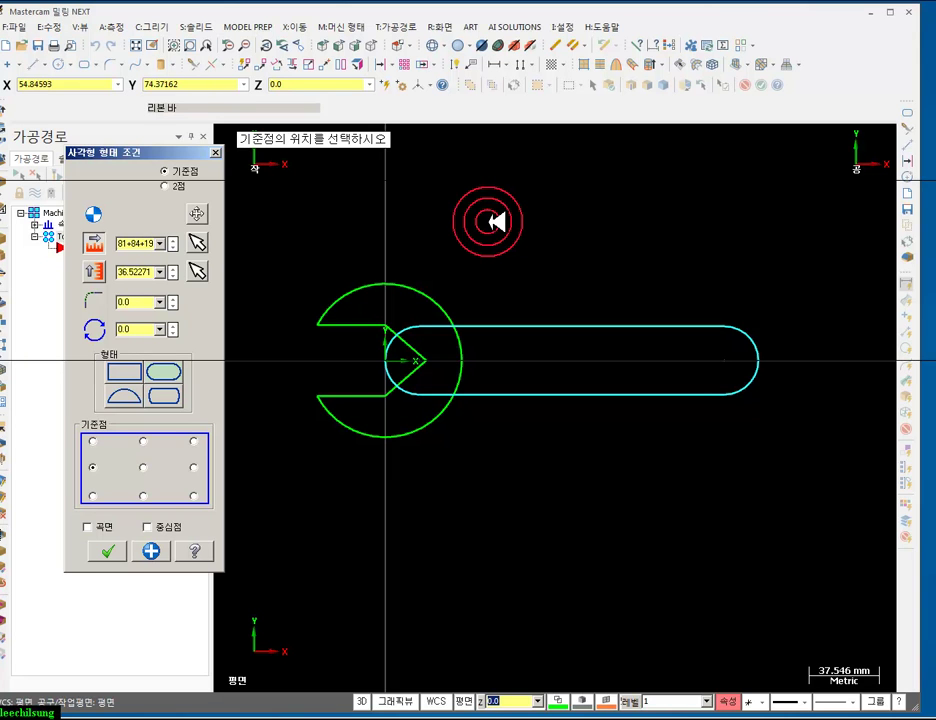
click(145, 272)
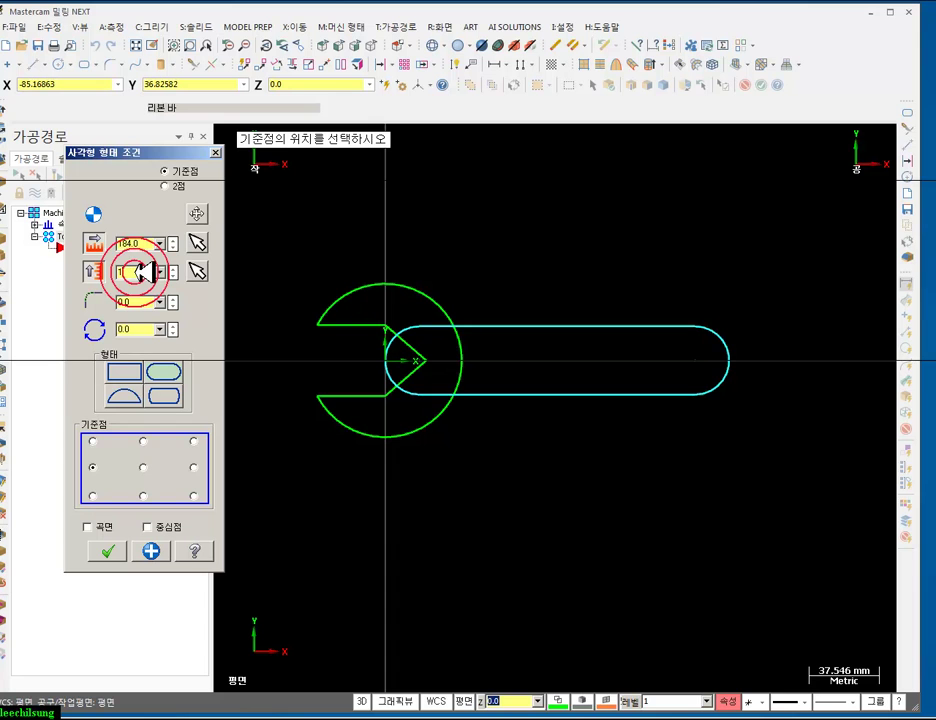
text(38)
key(Return)
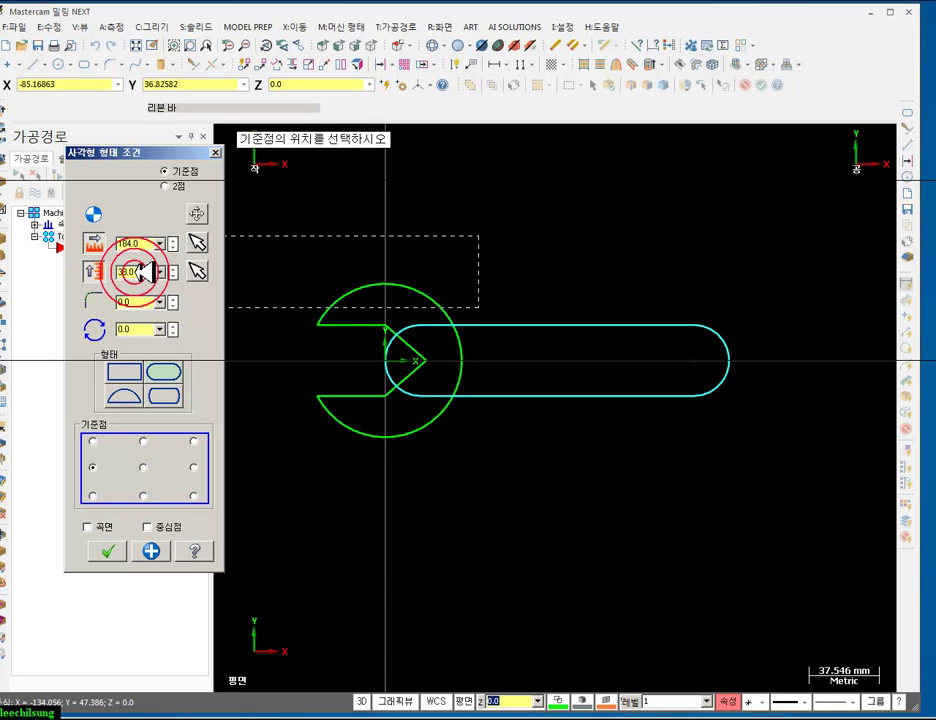
click(110, 550)
- Delete the obround's left end arc and trim the handle line ends inside the head circle
scroll(418, 363, up, 2)
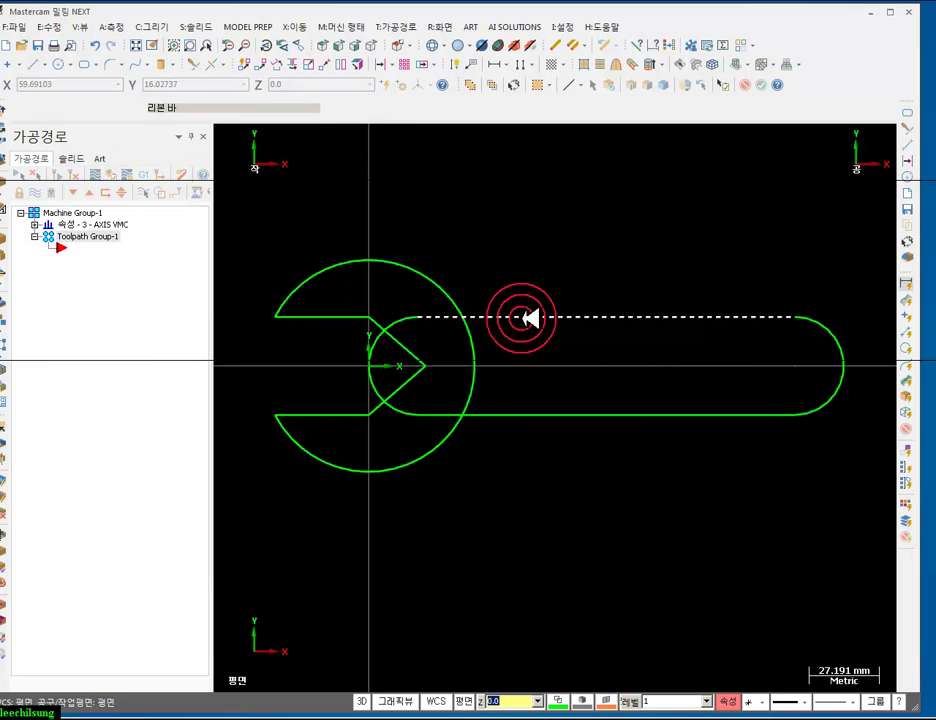
click(418, 316)
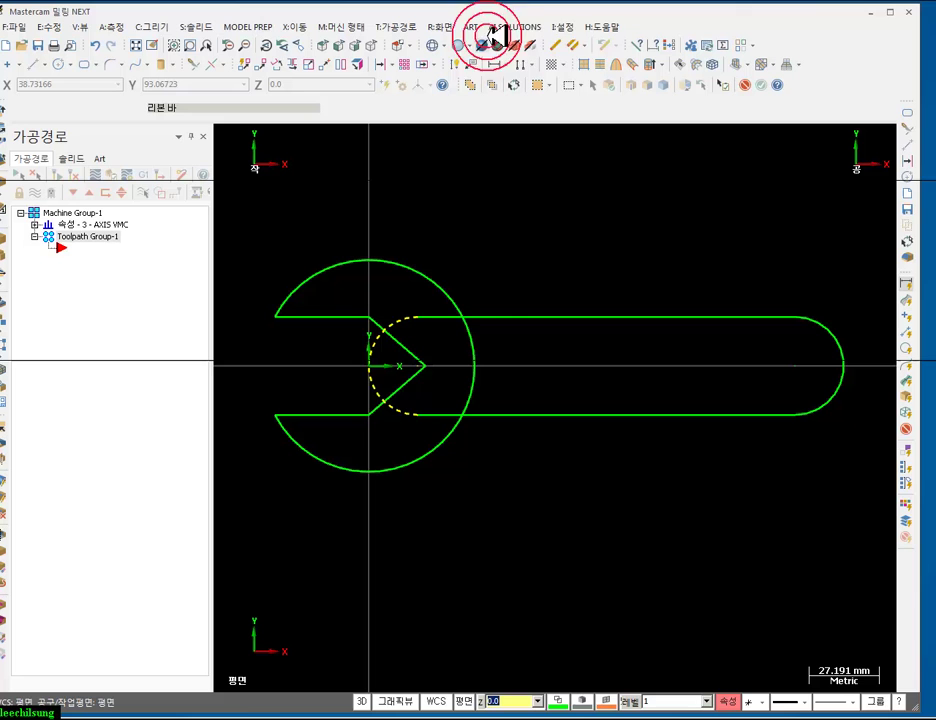
click(555, 45)
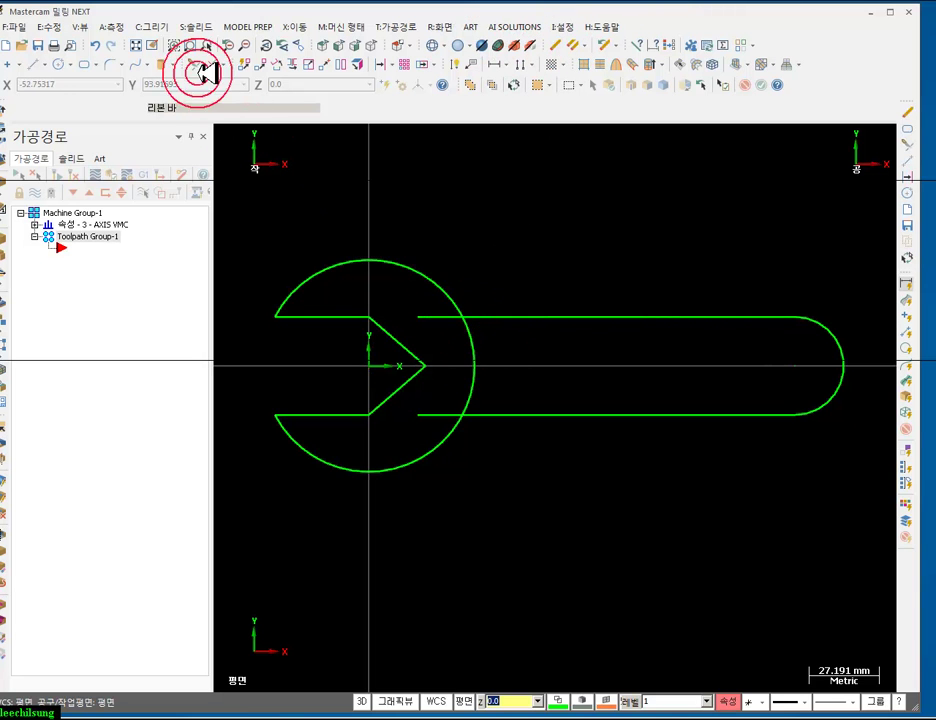
click(193, 64)
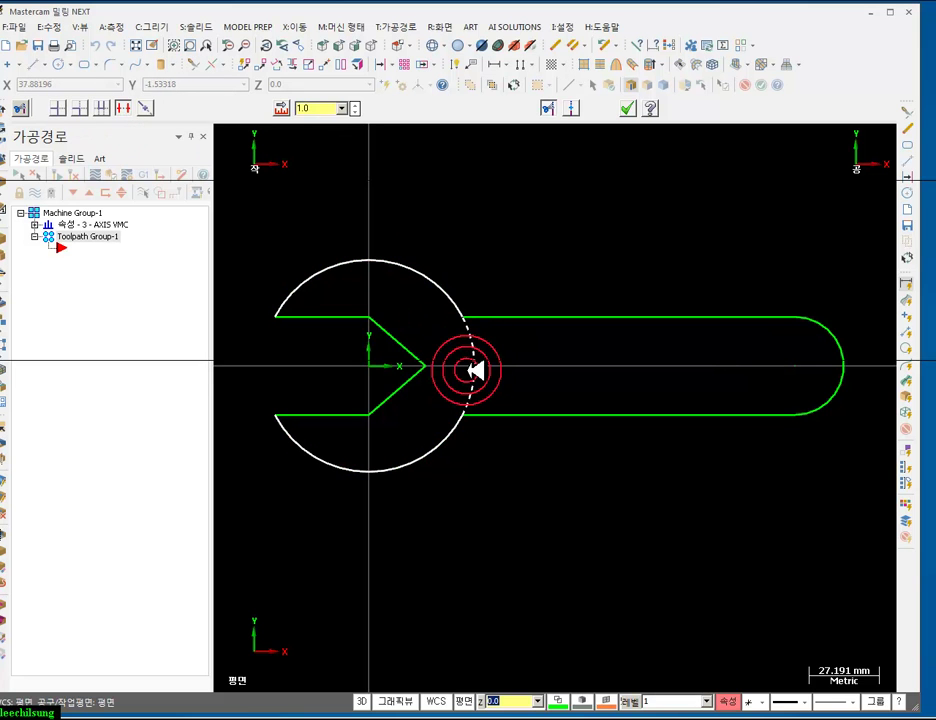
click(627, 106)
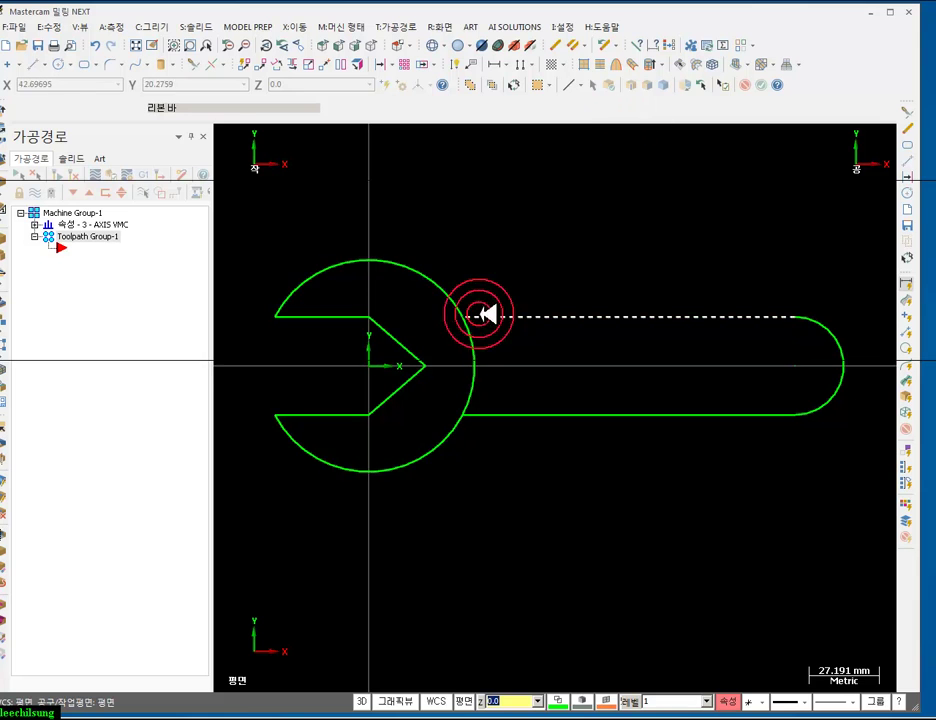
- Fillet the upper junction of head circle and handle line with a 10 mm radius, without trimming the originals
click(117, 64)
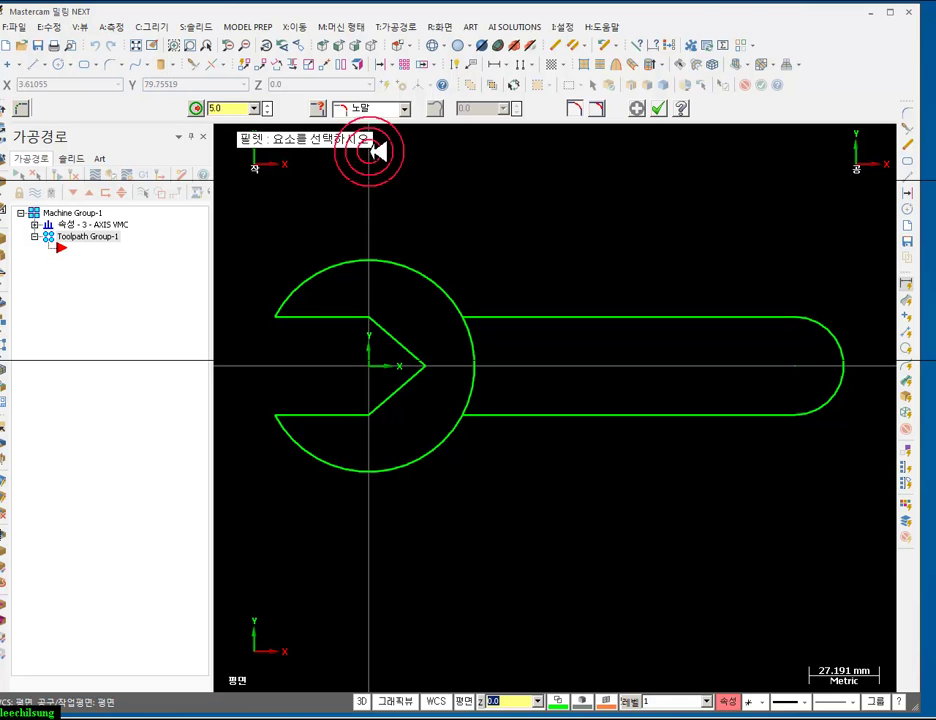
click(234, 108)
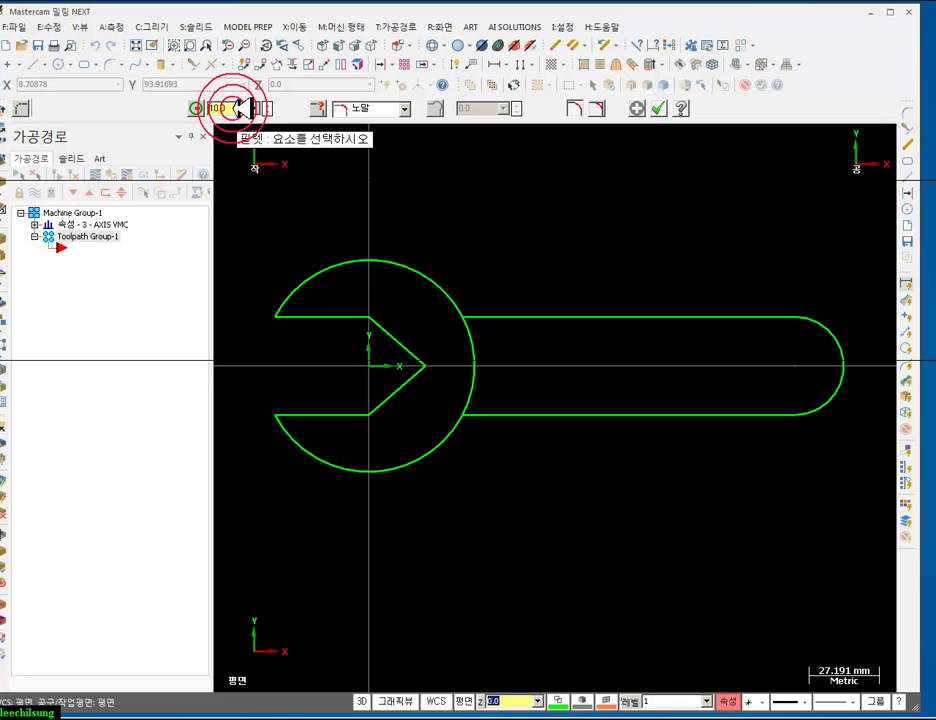
text(10.0)
click(592, 110)
click(474, 297)
click(563, 313)
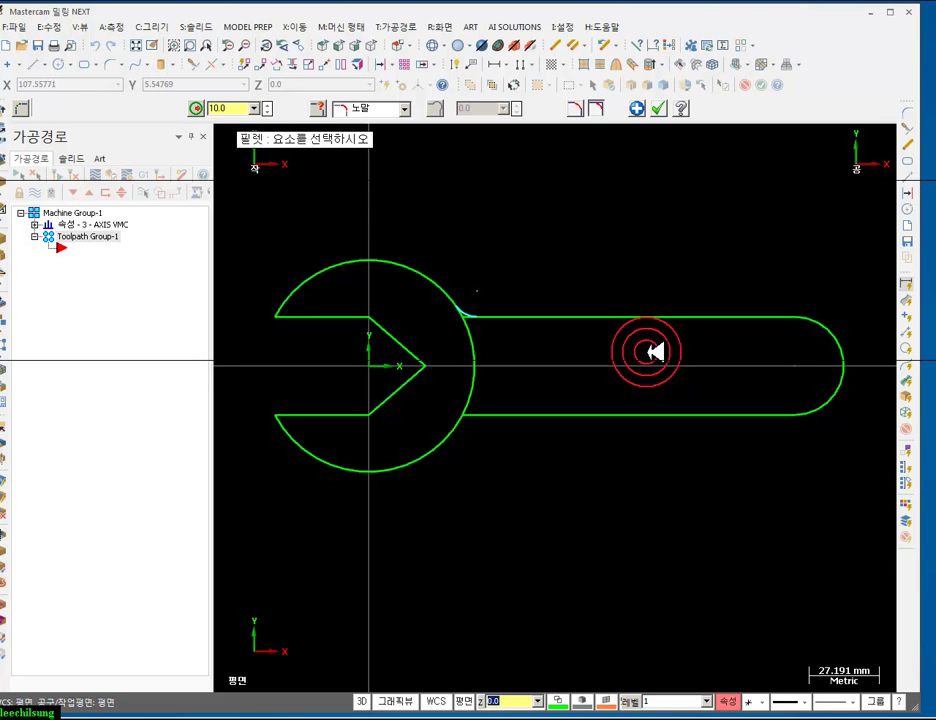
- Change the upper junction's fillet radius to 20 mm and add the same untrimmed fillet at the lower junction
click(234, 108)
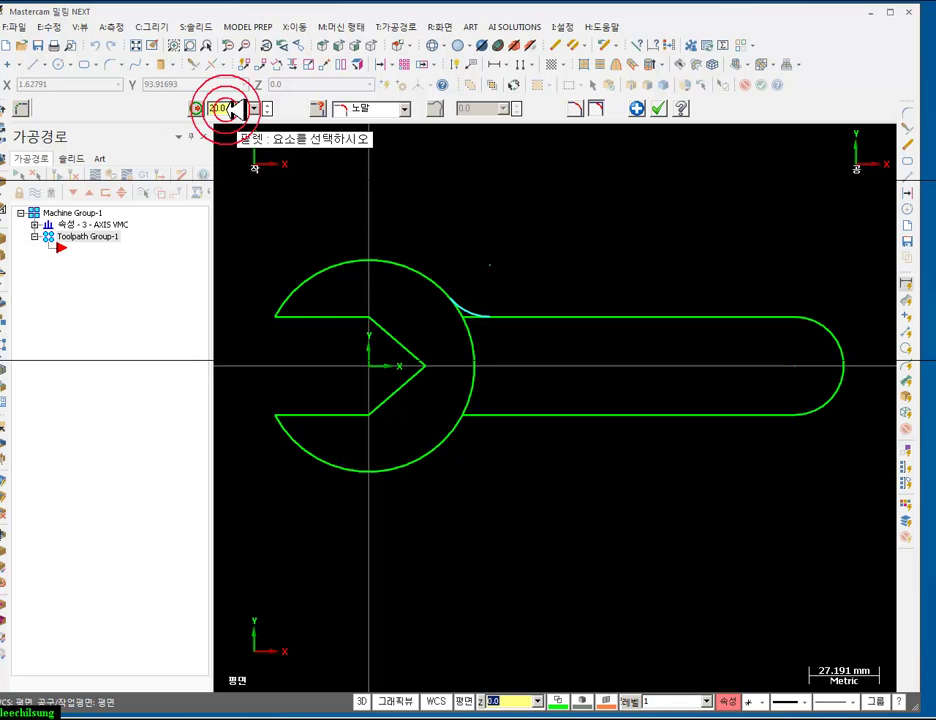
scroll(477, 320, up, 3)
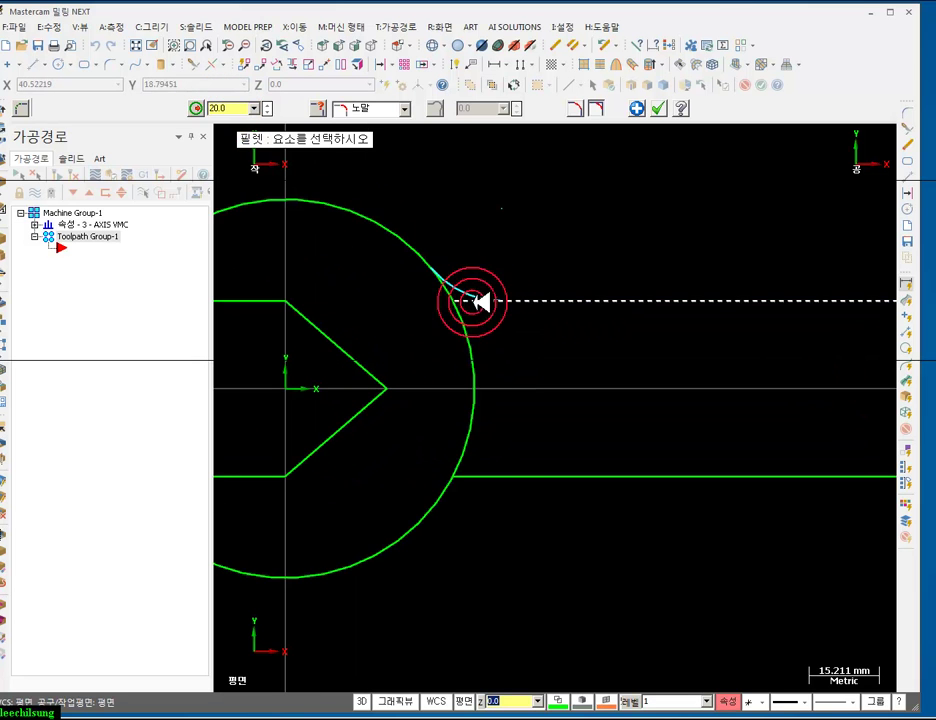
click(432, 541)
click(594, 477)
click(658, 108)
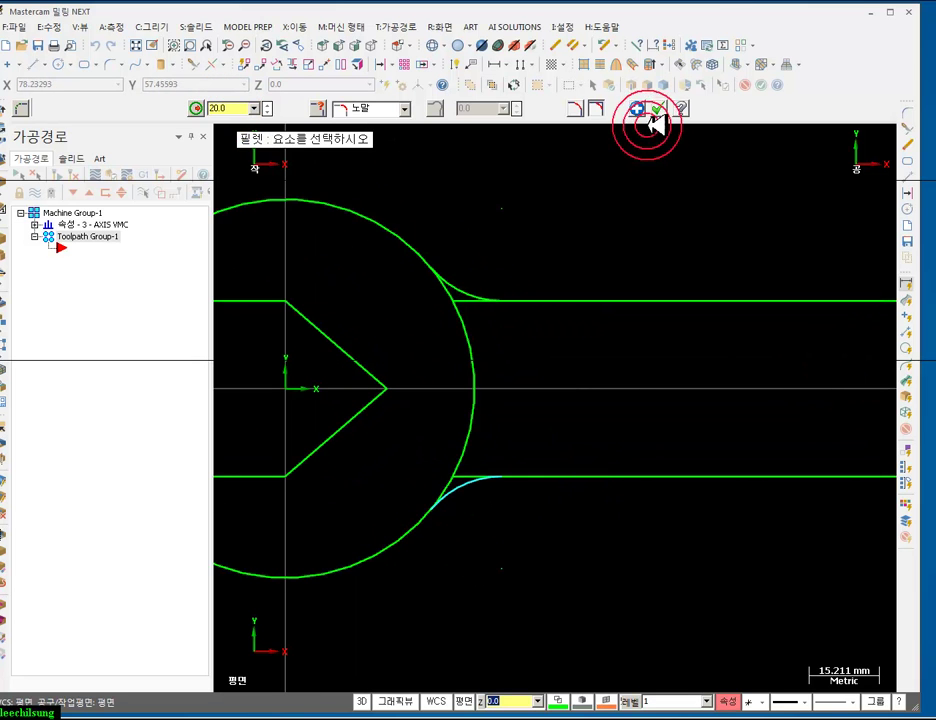
- Trim the upper and lower handle lines back to the fillet arcs at the head
scroll(510, 278, down, 2)
click(512, 283)
scroll(501, 310, up, 3)
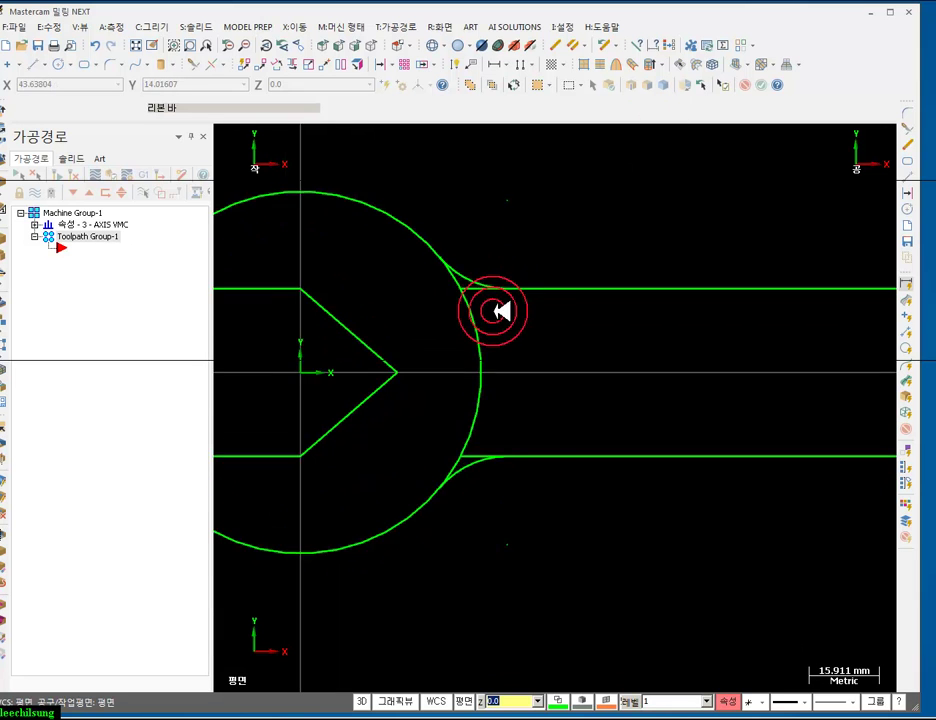
click(197, 64)
click(58, 108)
click(583, 278)
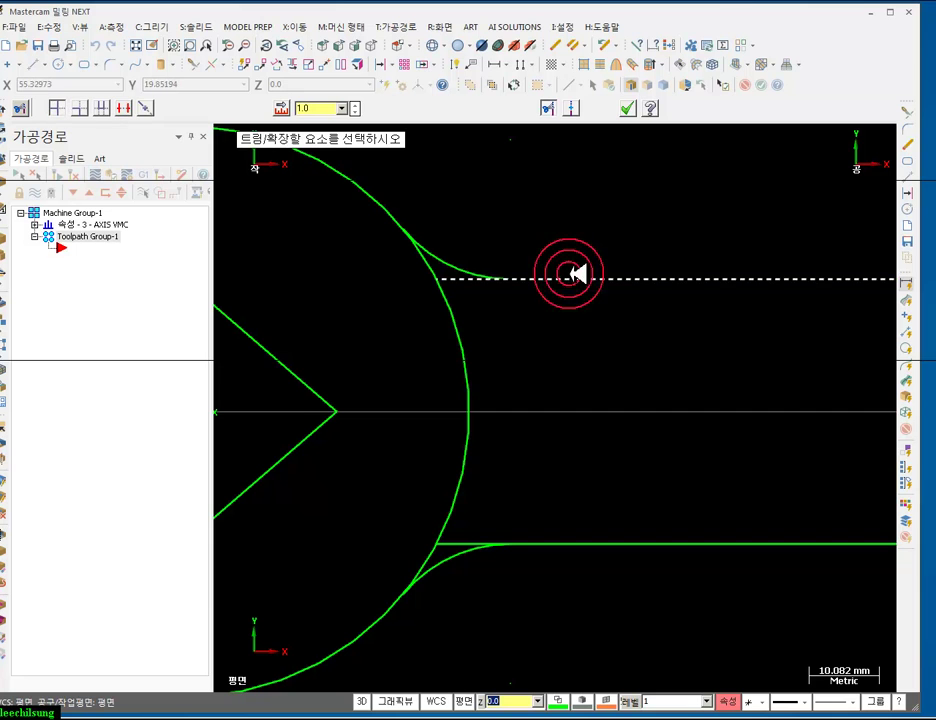
click(478, 272)
click(627, 543)
click(470, 562)
scroll(439, 376, down, 3)
click(515, 398)
scroll(521, 398, down, 1)
click(627, 108)
click(694, 195)
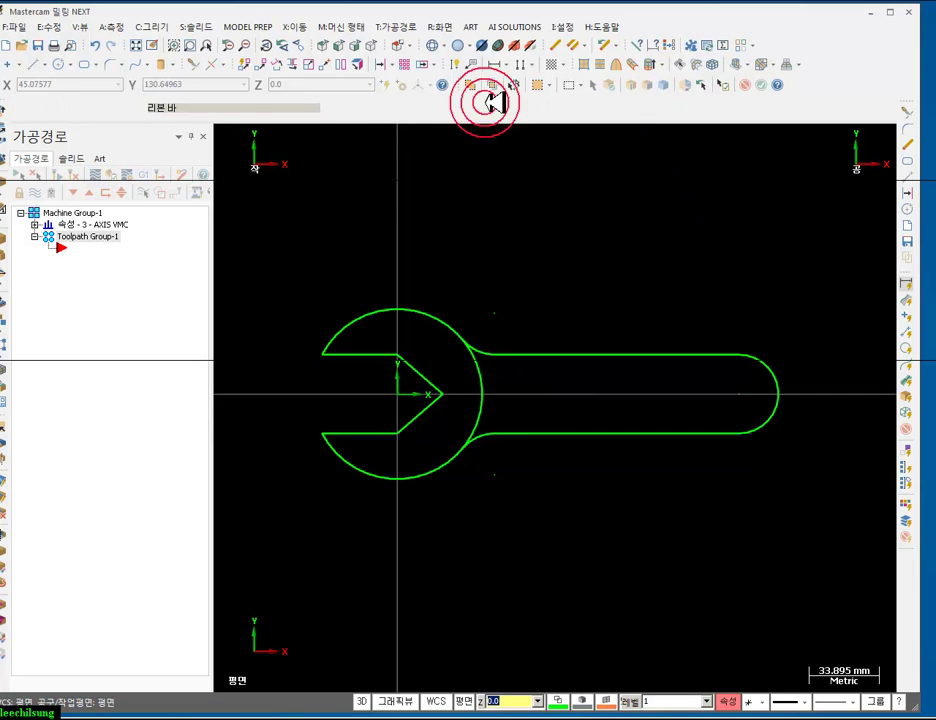
- Add radius dimensions to the lower and upper fillets between the head and the handle
click(458, 63)
click(487, 440)
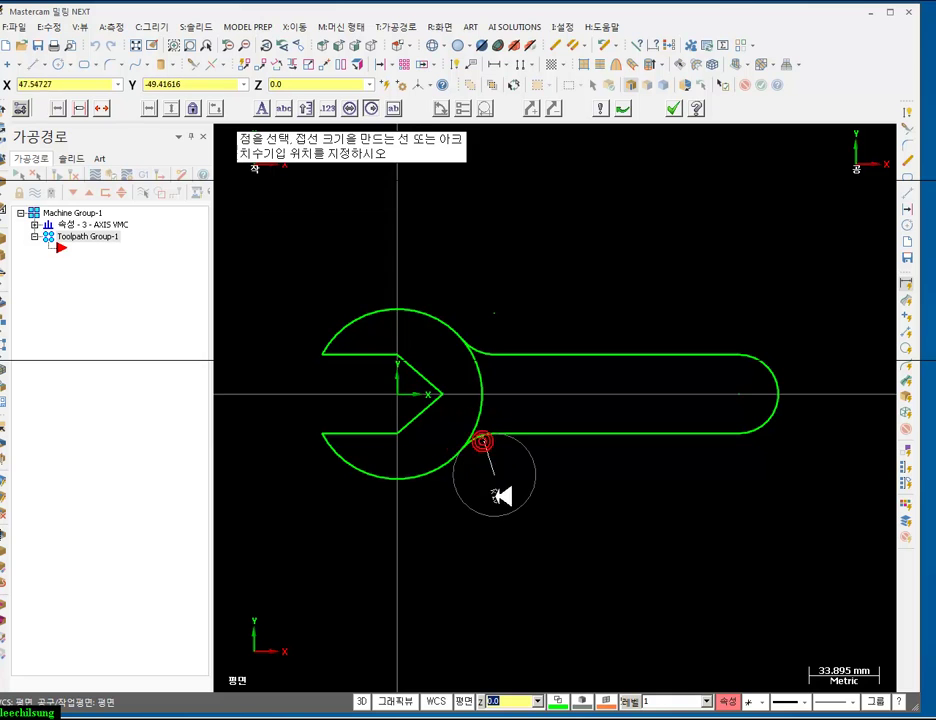
click(486, 451)
scroll(485, 457, up, 5)
scroll(515, 567, down, 3)
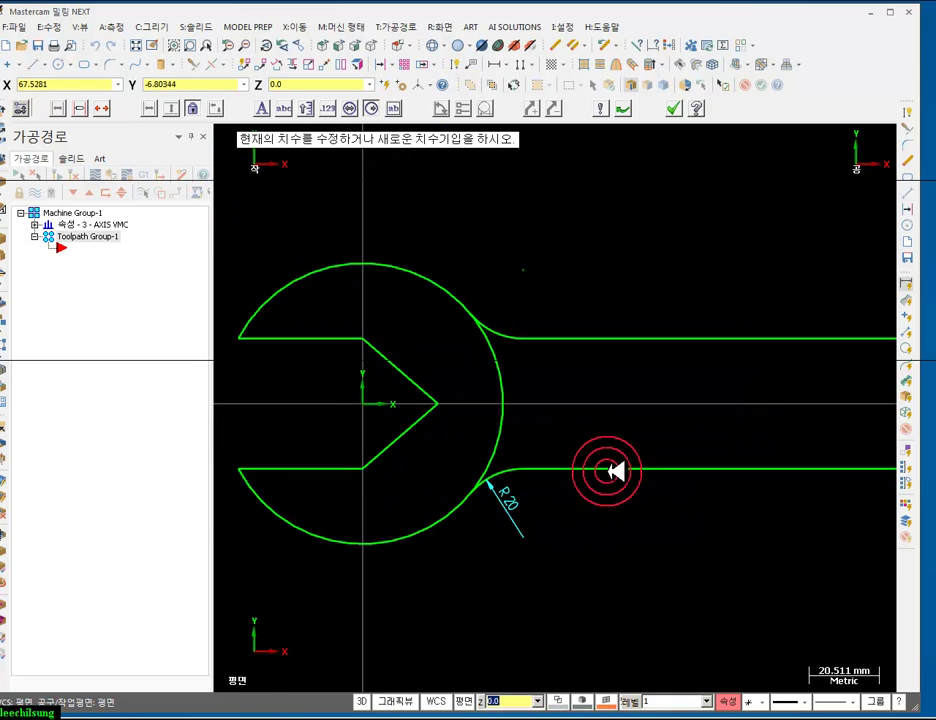
click(517, 326)
click(508, 305)
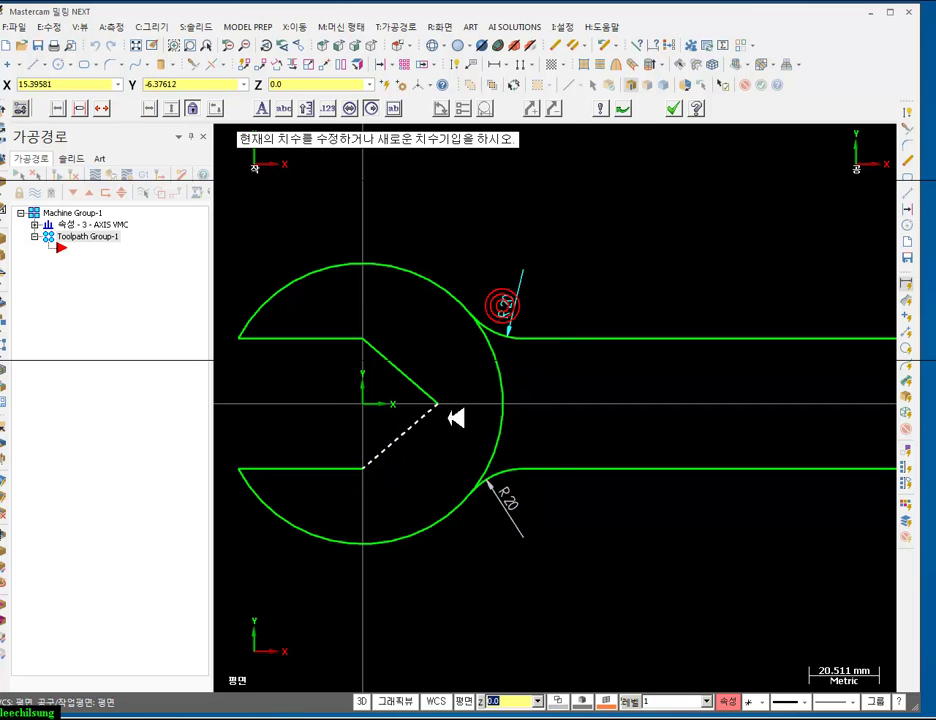
- Dimension the horizontal depth of the jaw's V from its tip to the lower corner, placing it below the head
scroll(612, 257, down, 1)
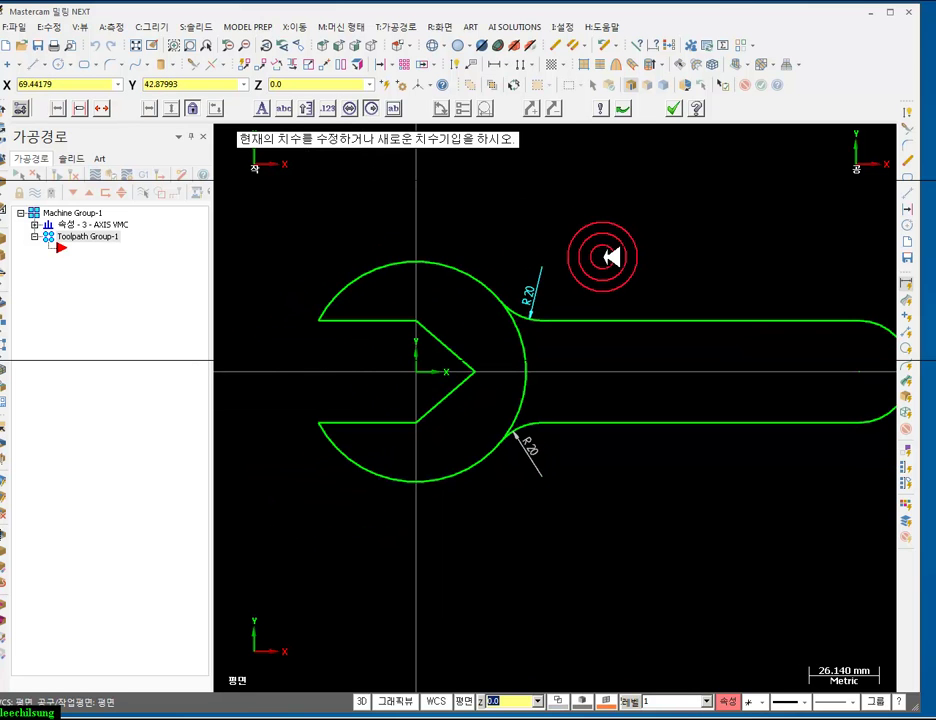
click(474, 371)
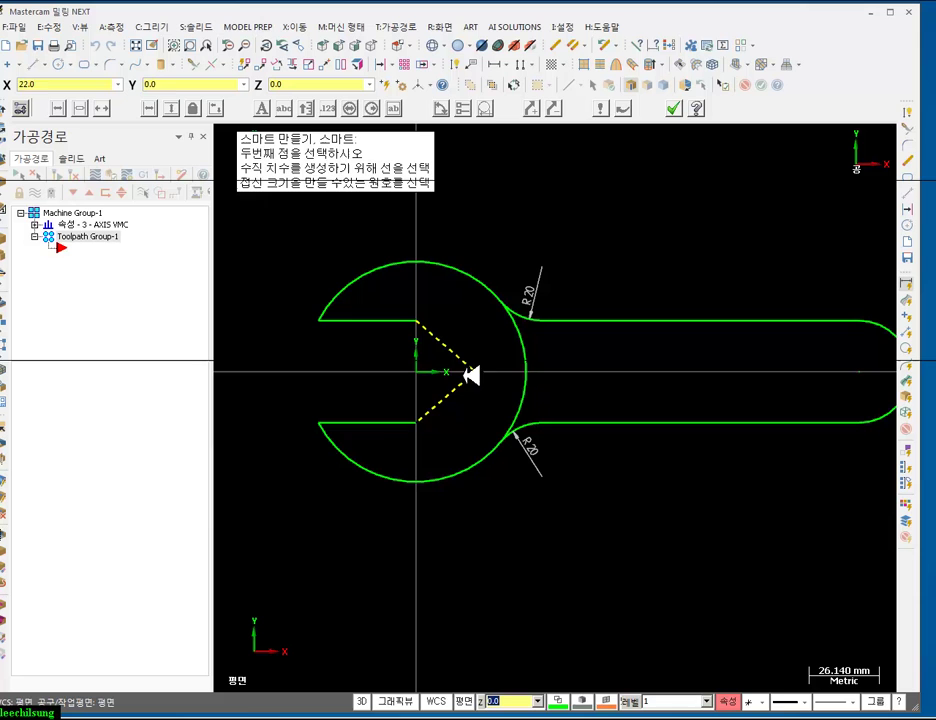
click(418, 423)
click(391, 521)
click(378, 520)
click(444, 506)
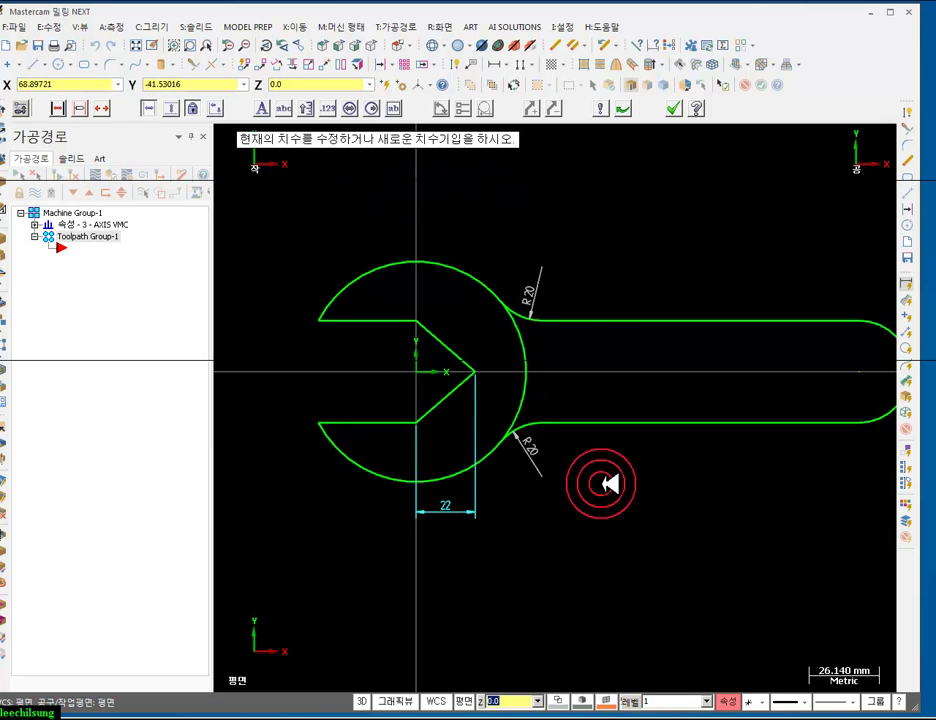
- Dimension the vertical distance from the upper jaw's outer corner to the head centre, placing it beside the jaw opening
click(319, 321)
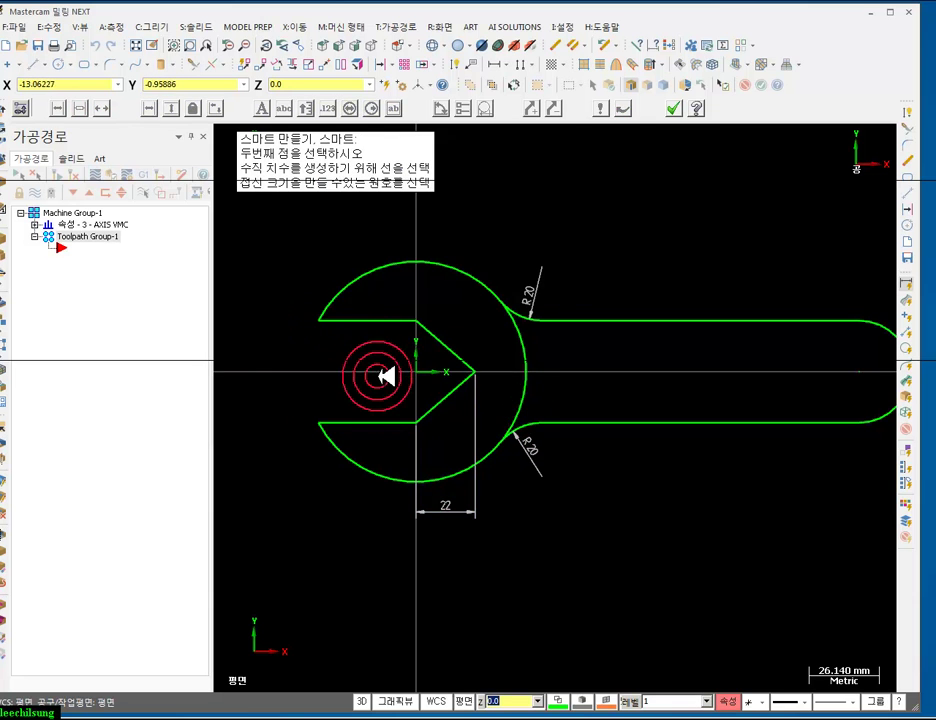
click(420, 371)
click(258, 343)
click(260, 345)
click(302, 350)
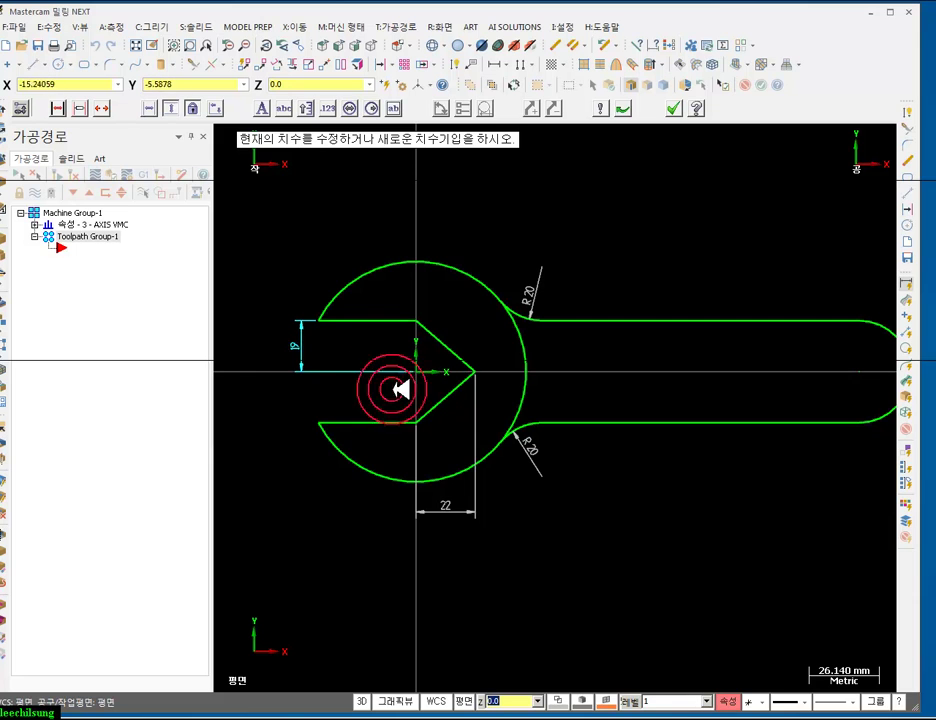
- Dimension the vertical distance from the lower jaw's outer corner to the head centre, in line with the upper jaw's dimension
click(319, 423)
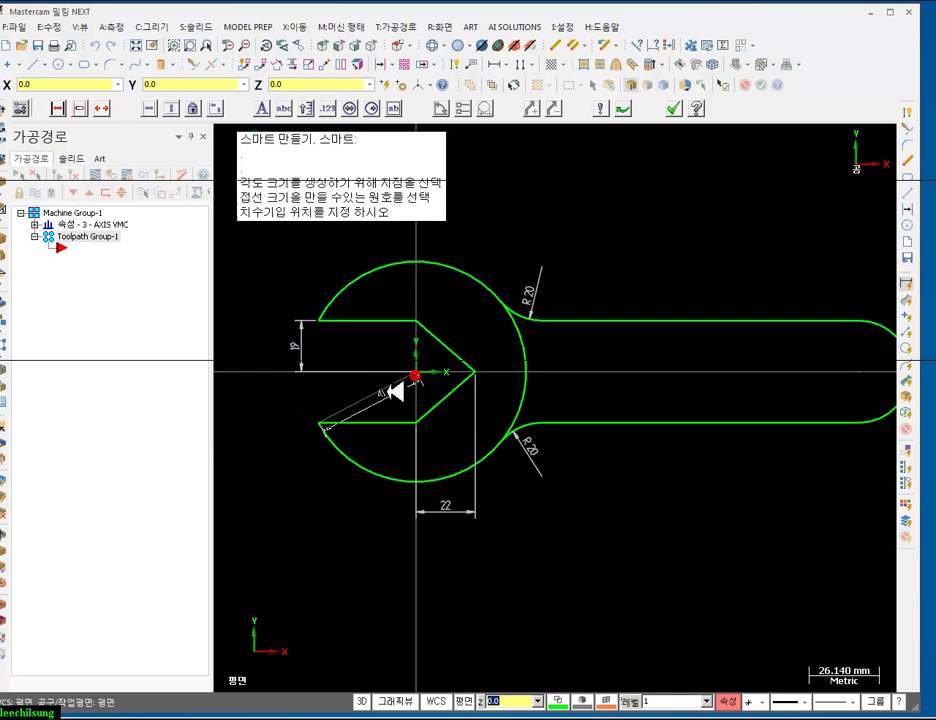
click(420, 373)
click(280, 395)
click(275, 395)
click(294, 395)
- Add a radius dimension to the head's arc, laid out horizontally above the head
scroll(359, 321, up, 1)
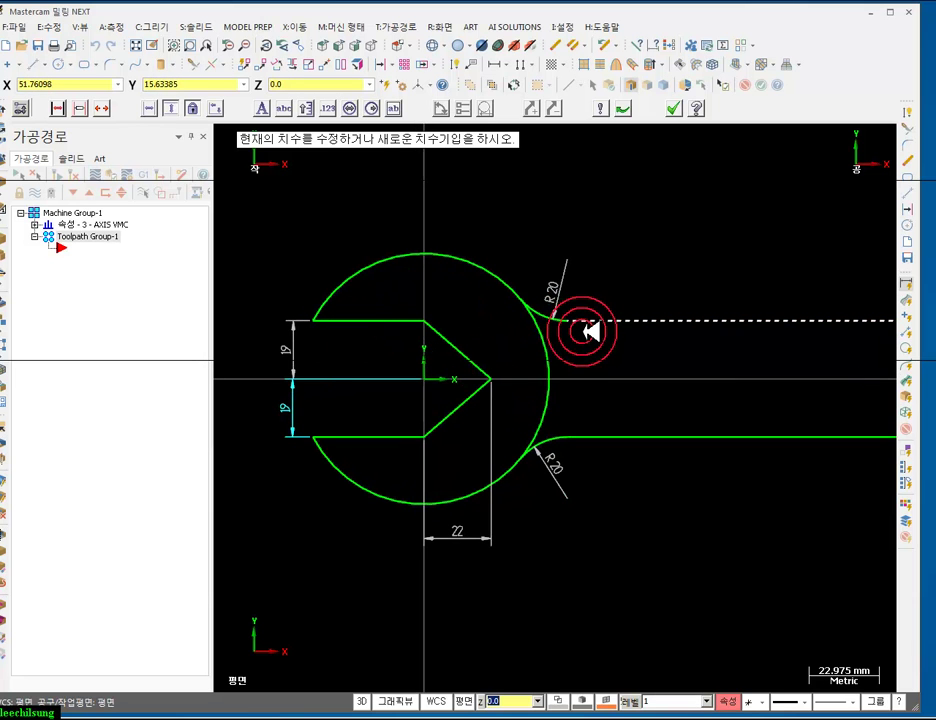
click(490, 258)
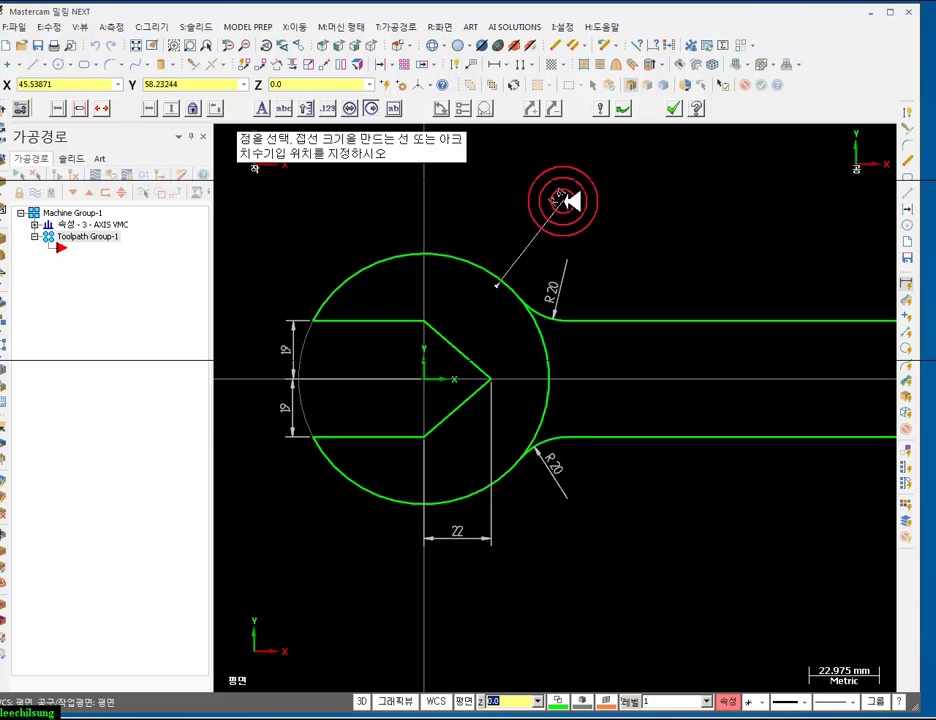
click(560, 199)
click(572, 199)
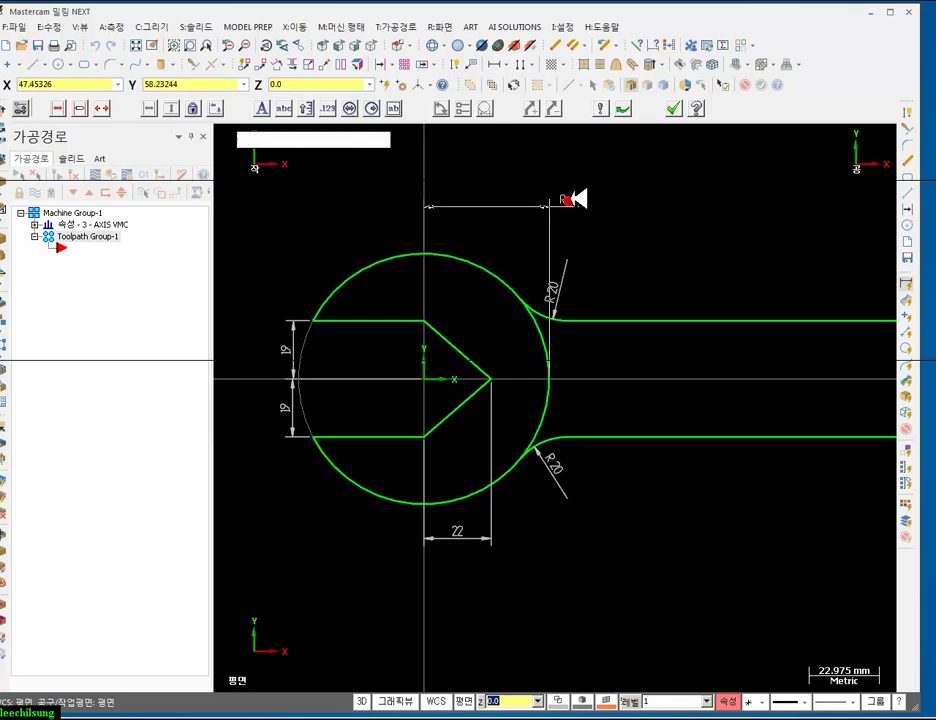
click(488, 216)
- Add a radius dimension to the arc at the handle's rounded end
scroll(385, 295, down, 2)
scroll(660, 308, up, 2)
click(735, 323)
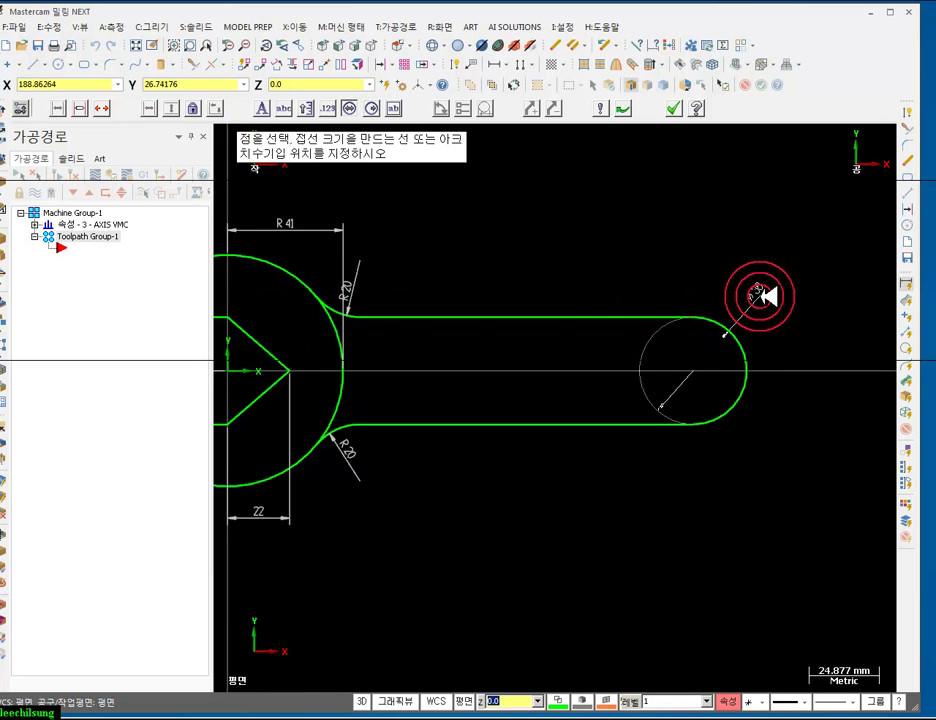
click(752, 309)
scroll(639, 371, up, 1)
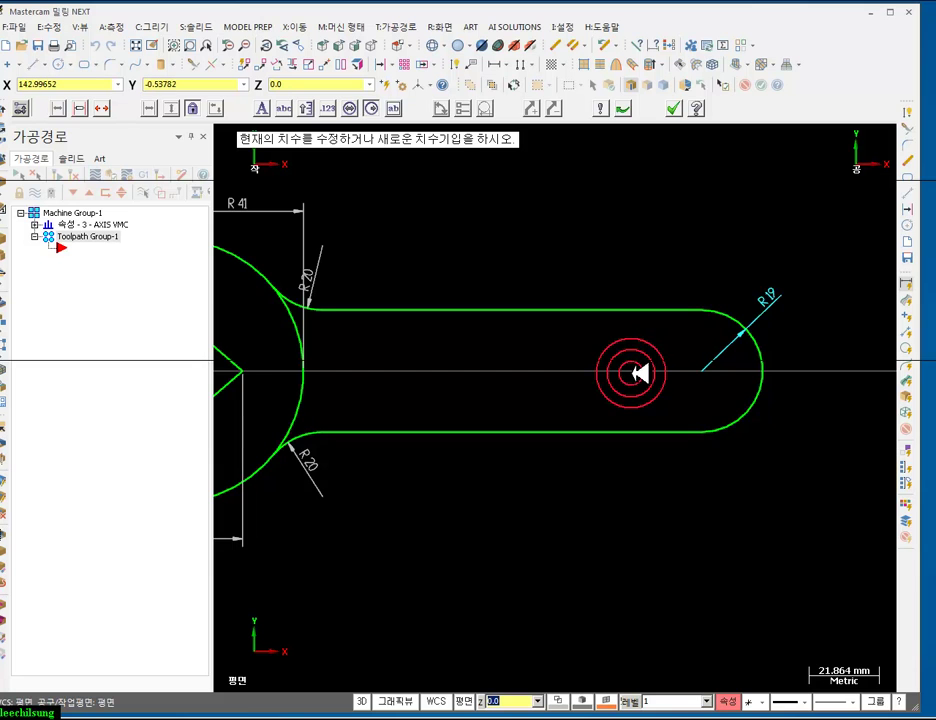
scroll(639, 371, down, 2)
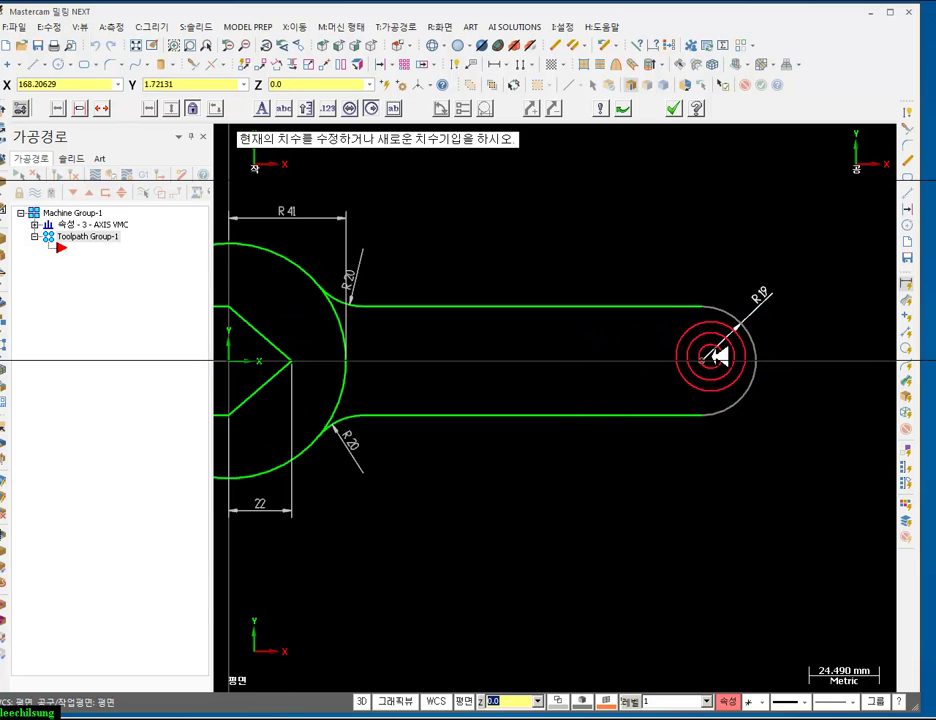
- Draw an obround slot inside the handle, anchored at its right midpoint and offset X-8 from the handle's rounded end
click(84, 64)
click(196, 467)
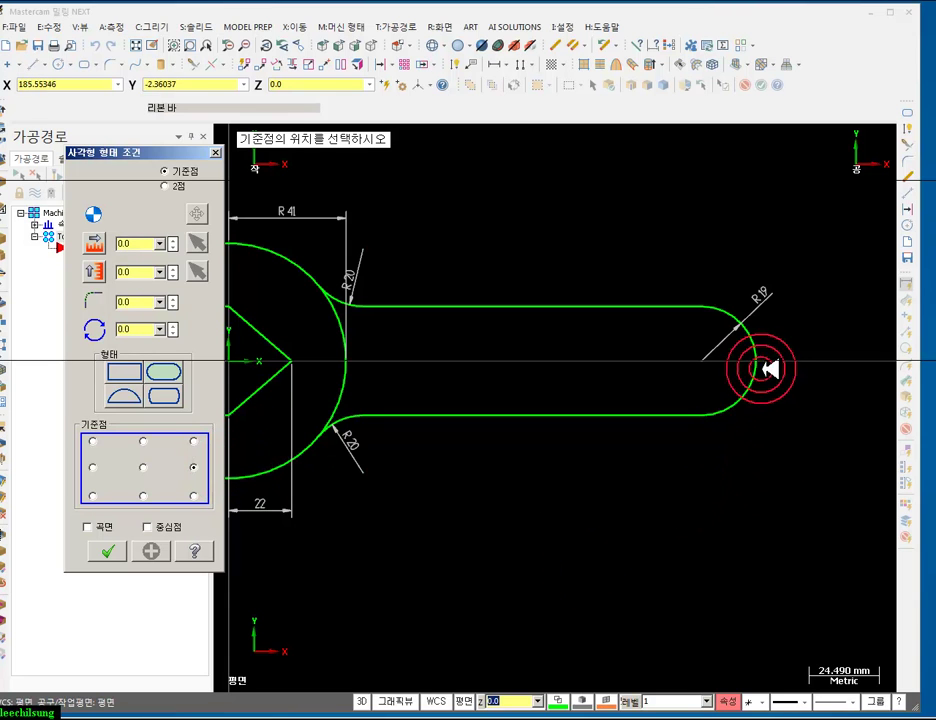
click(753, 359)
text(X8)
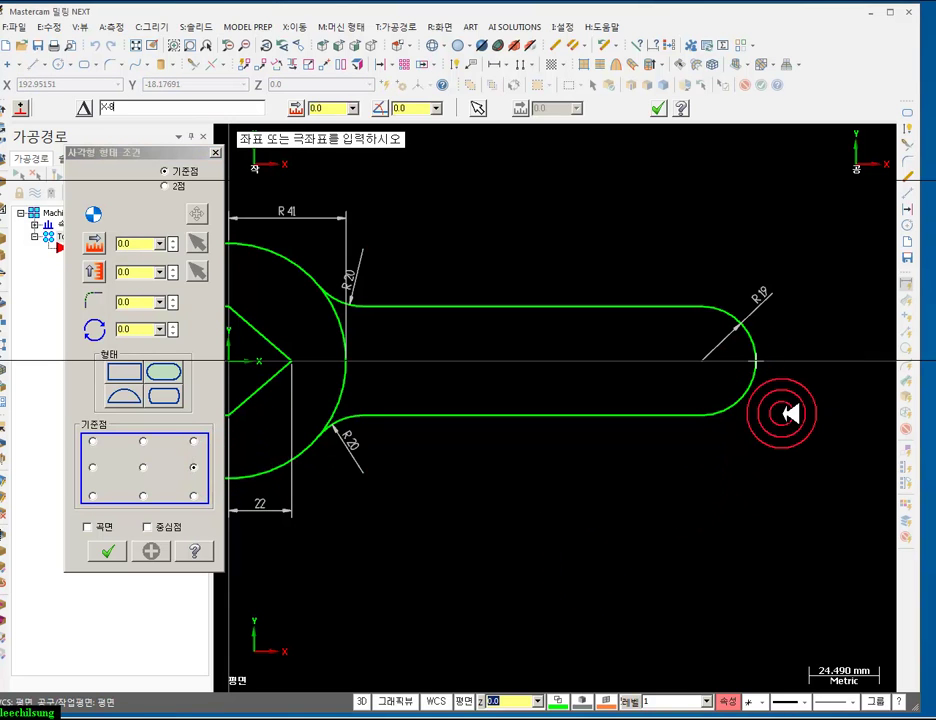
text(176)
key(Return)
click(470, 390)
- Set the slot's overall length to 106 mm and its height to 22 mm, and accept the shape
click(150, 243)
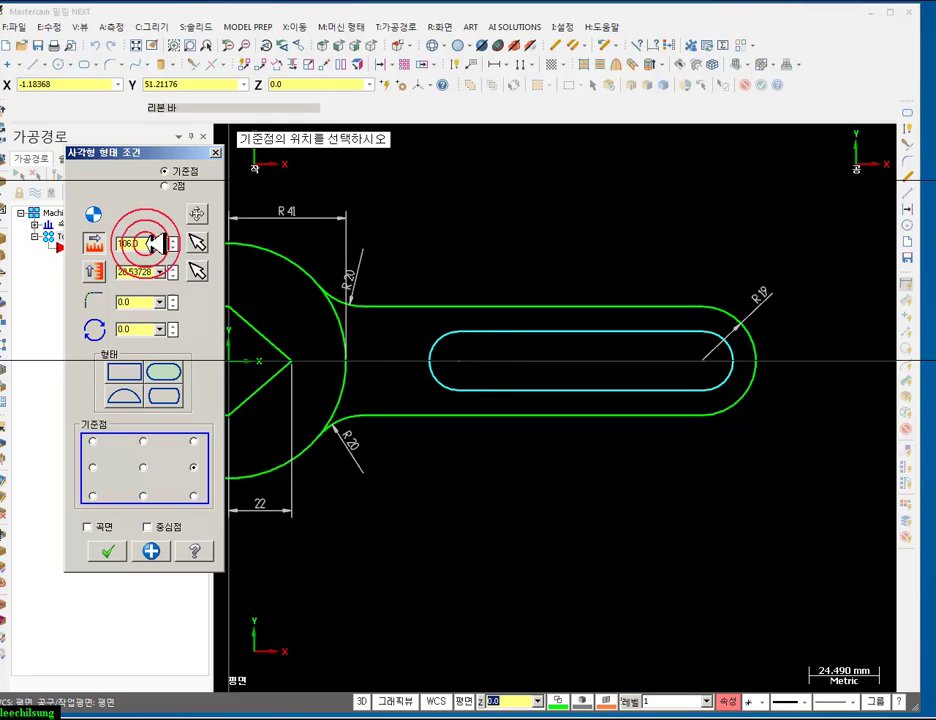
click(147, 272)
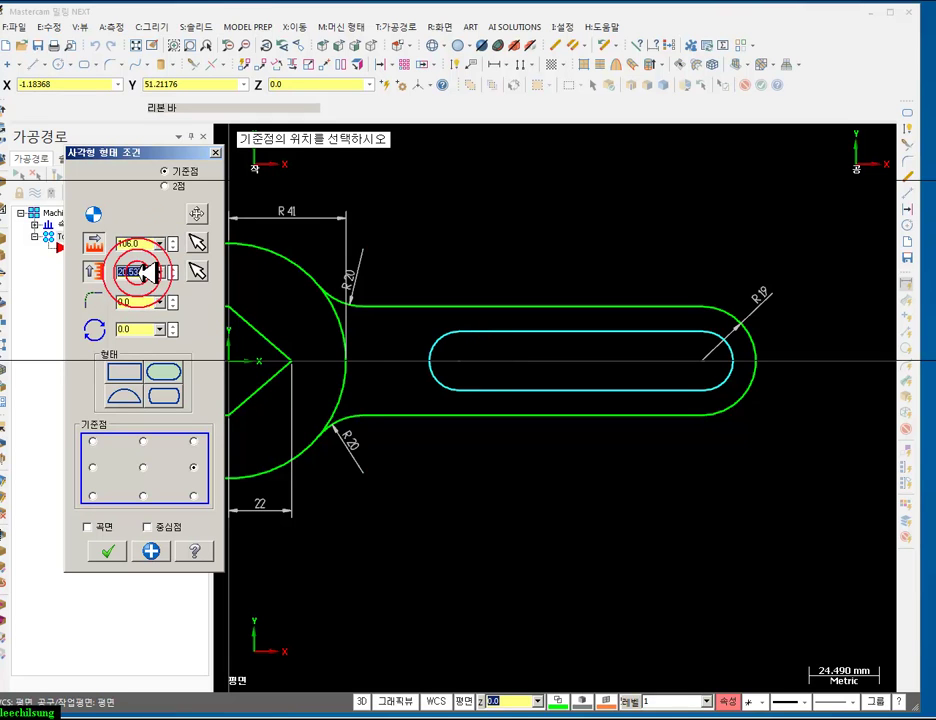
key(Return)
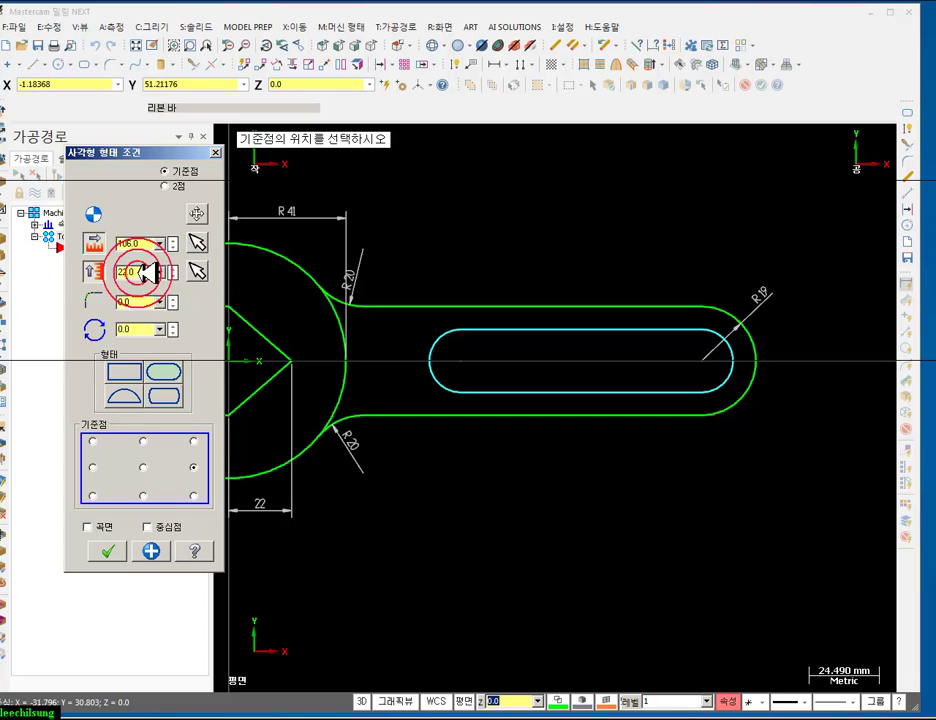
click(108, 549)
click(577, 518)
- Dimension the distance between the centres of the slot's two end arcs, placing it below the handle
click(463, 68)
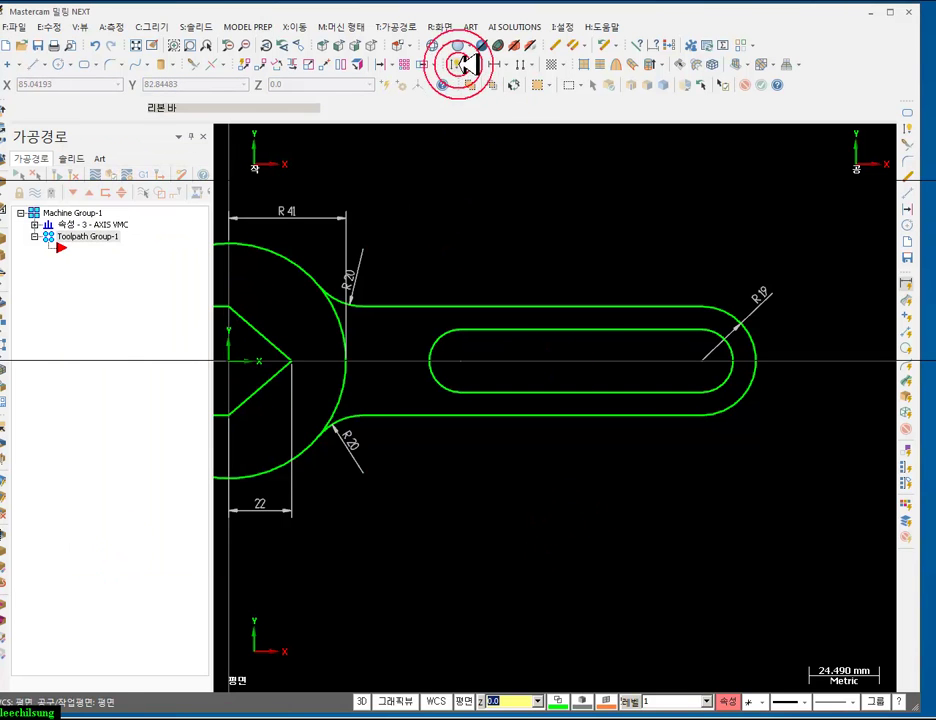
click(458, 364)
click(717, 364)
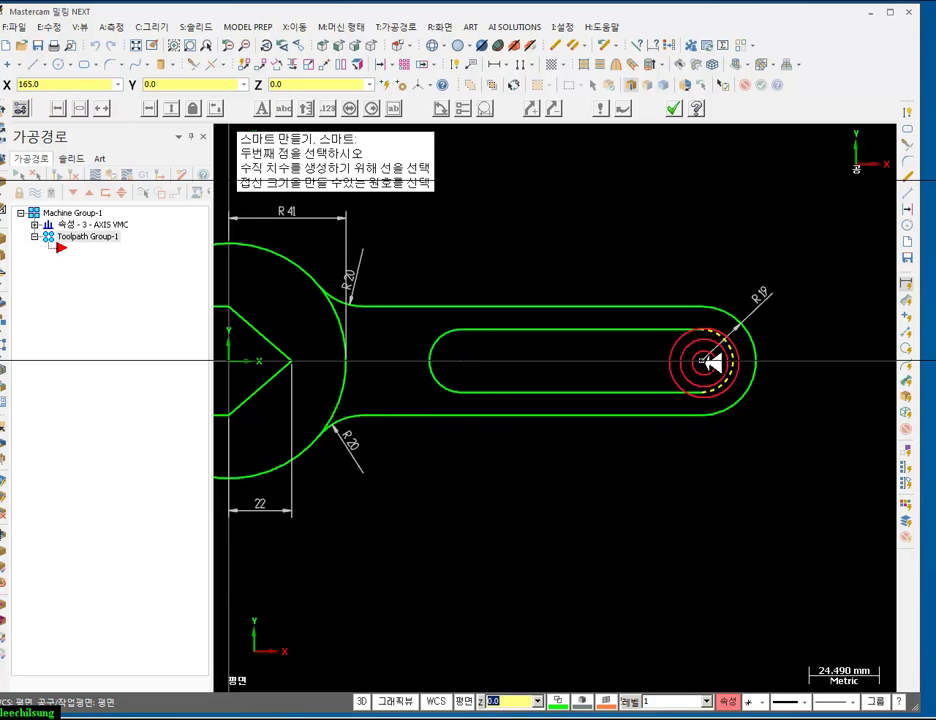
click(565, 455)
click(766, 541)
- Add a radius dimension to the slot's outer end arc and move the handle end's radius dimension to the lower side
click(722, 382)
click(782, 457)
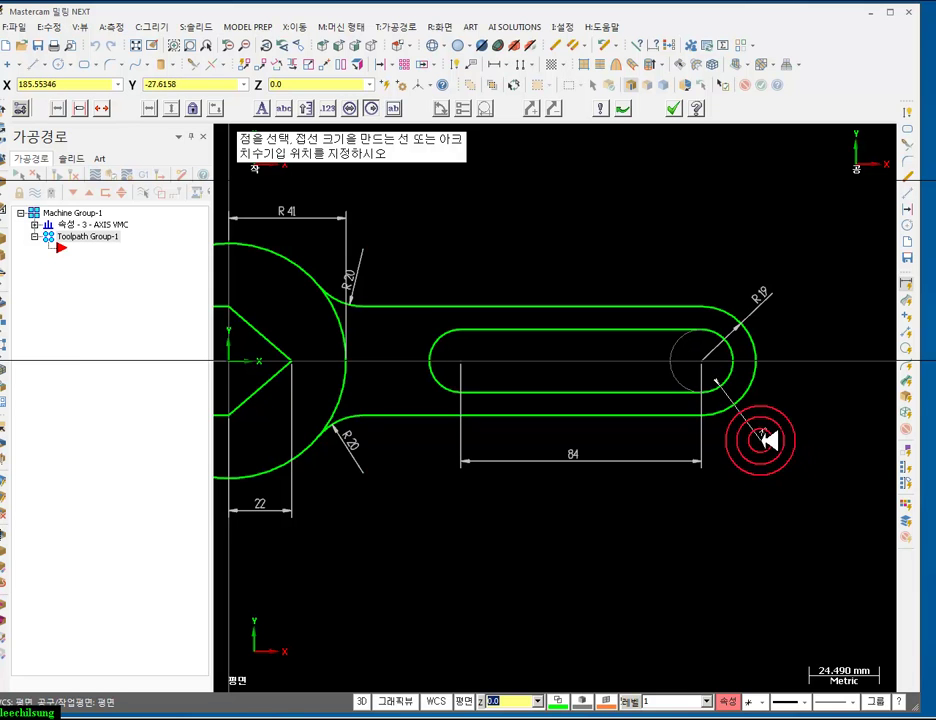
click(752, 427)
click(760, 336)
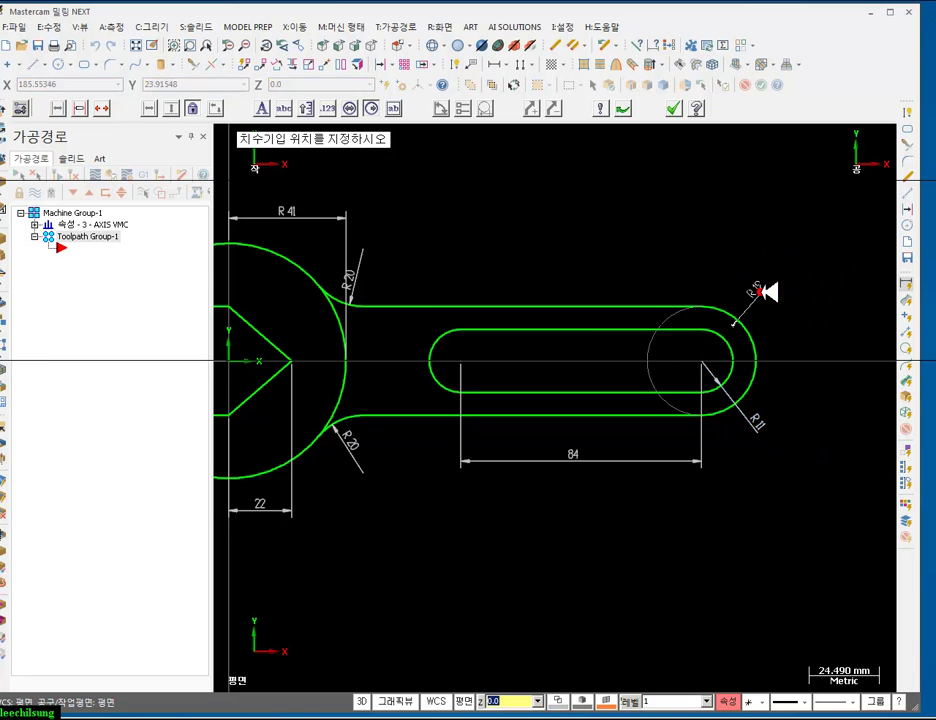
click(797, 260)
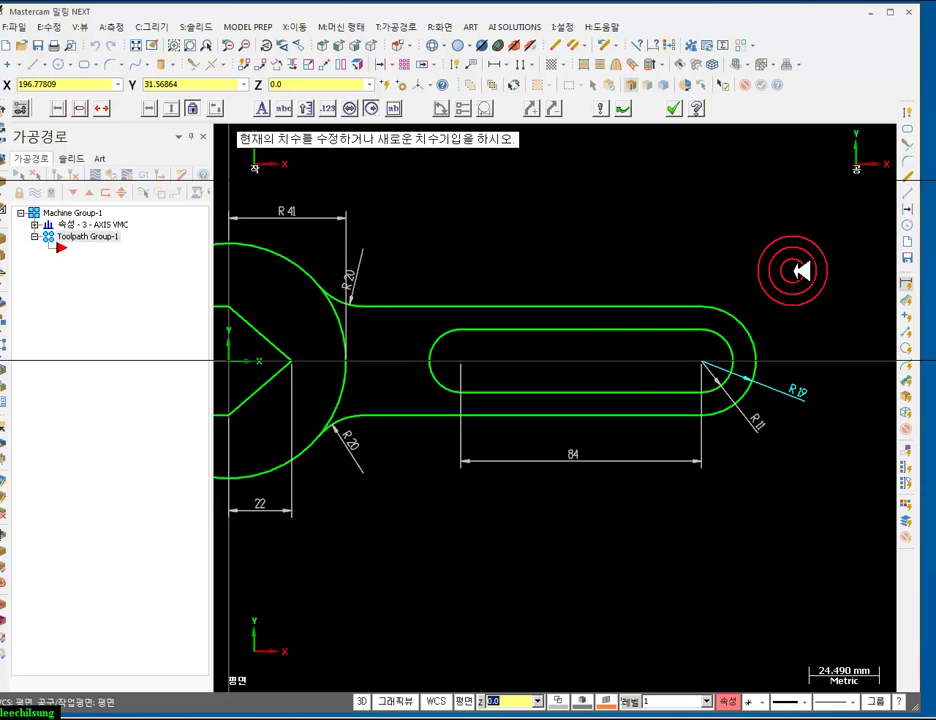
- Dimension the horizontal distance from the head centre to the slot's nearer arc centre and align the slot's centre-distance dimension with it
click(461, 362)
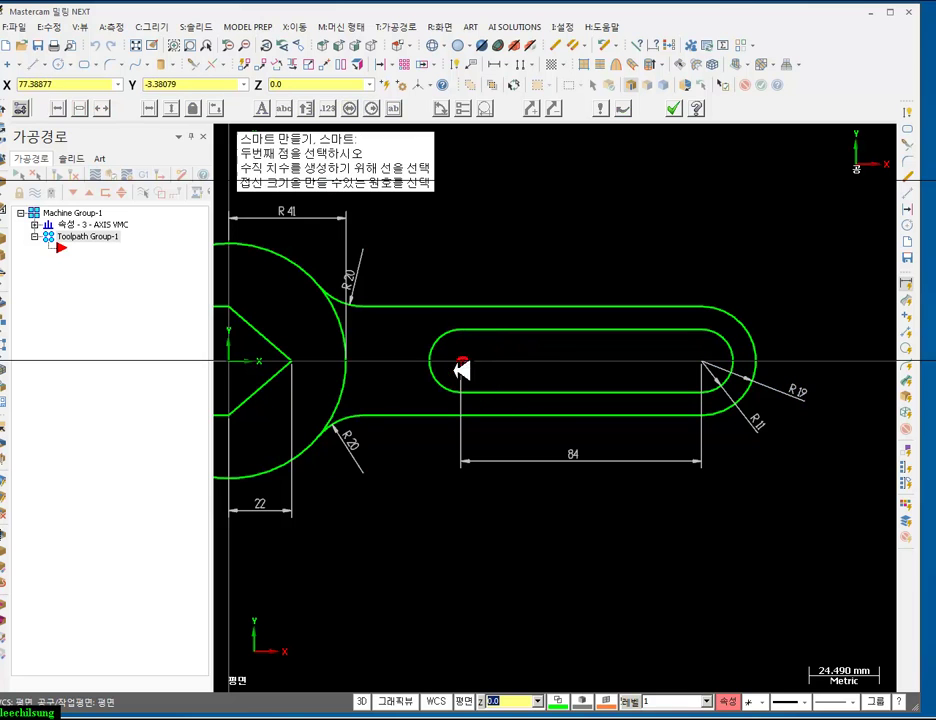
click(238, 364)
click(336, 538)
click(565, 455)
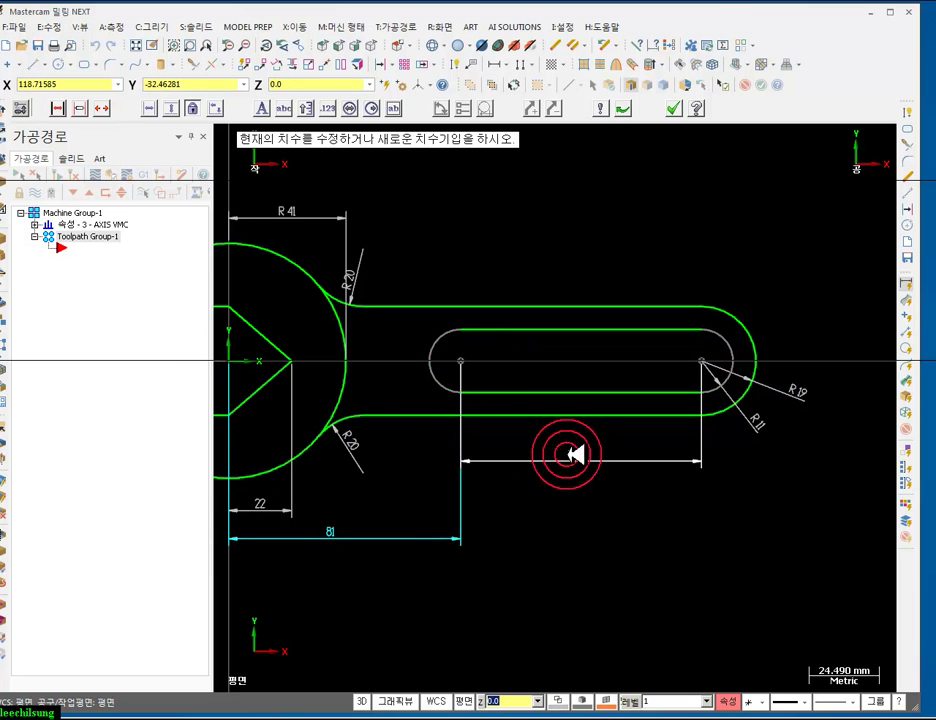
click(572, 531)
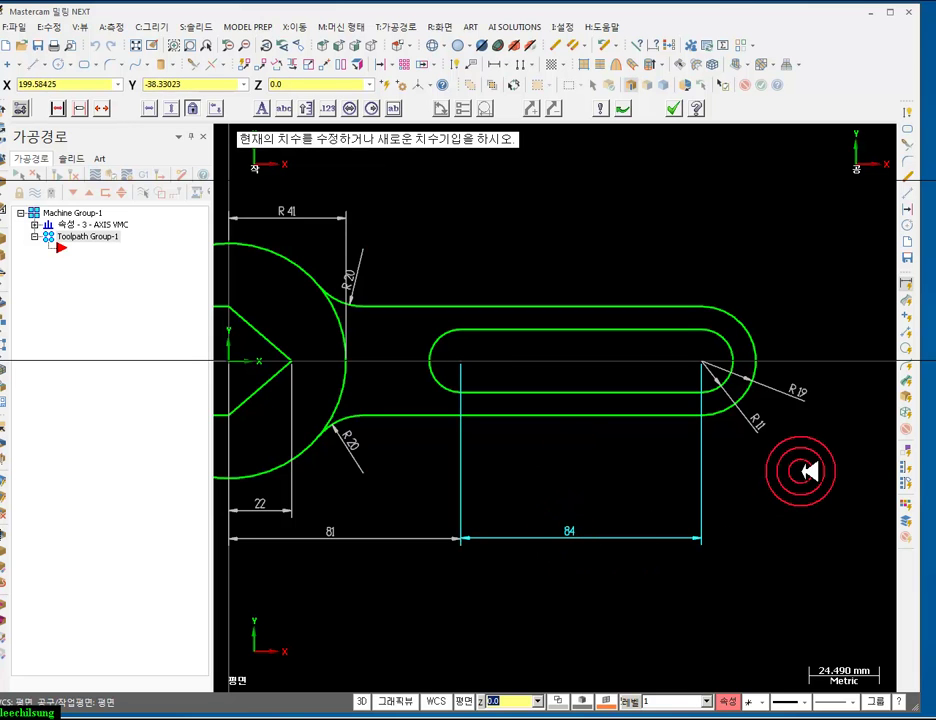
scroll(815, 467, down, 3)
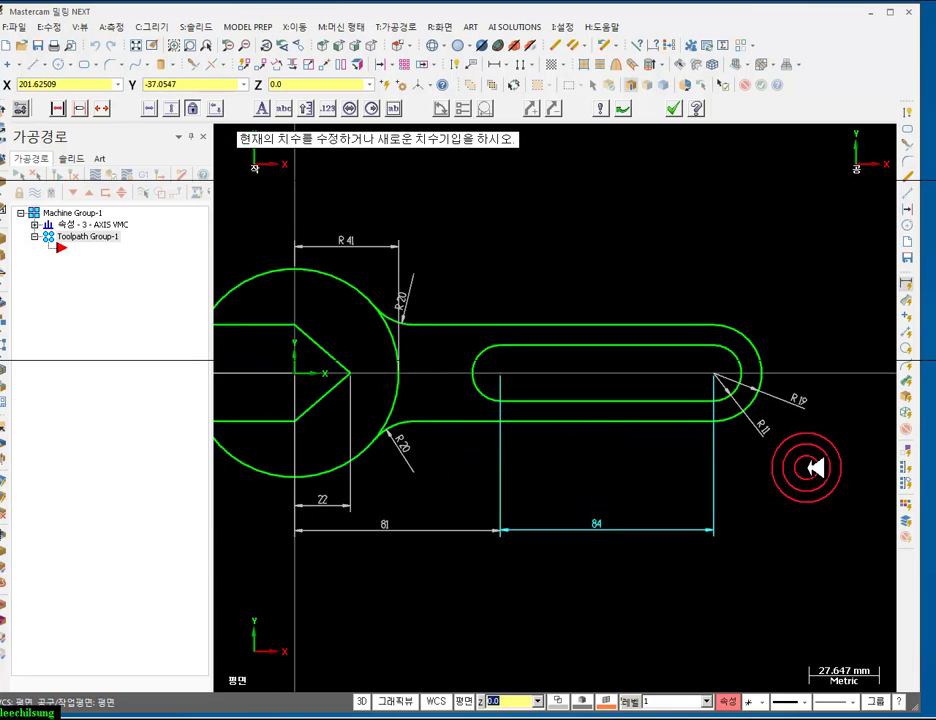
scroll(681, 418, down, 1)
scroll(583, 455, up, 1)
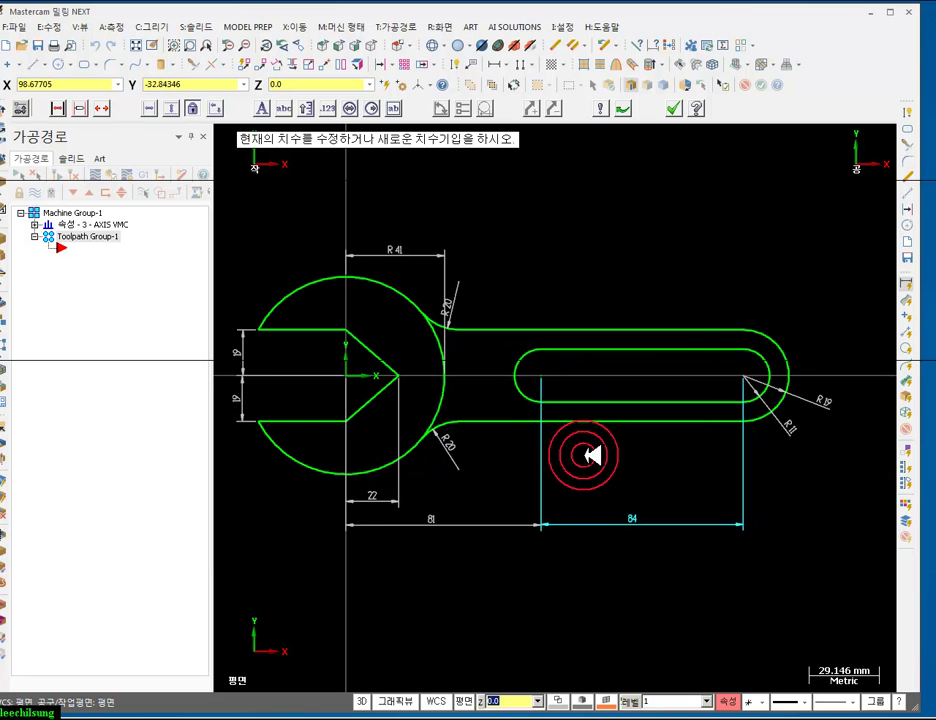
click(674, 107)
- Switch to the isometric view and delete all the dimensions from the wrench drawing
scroll(735, 309, down, 6)
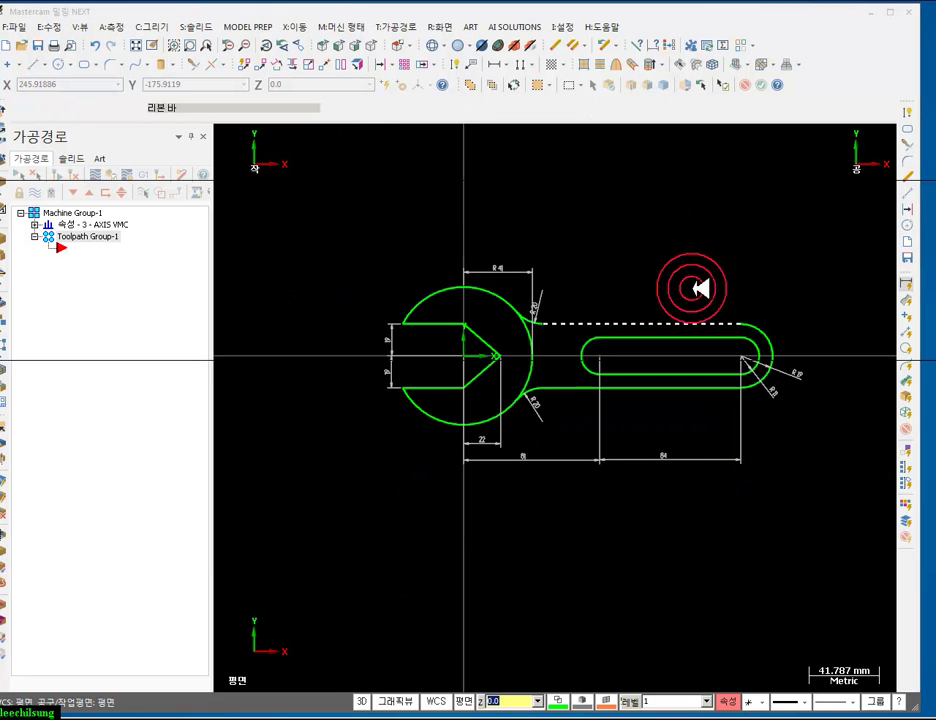
click(374, 46)
scroll(660, 334, down, 1)
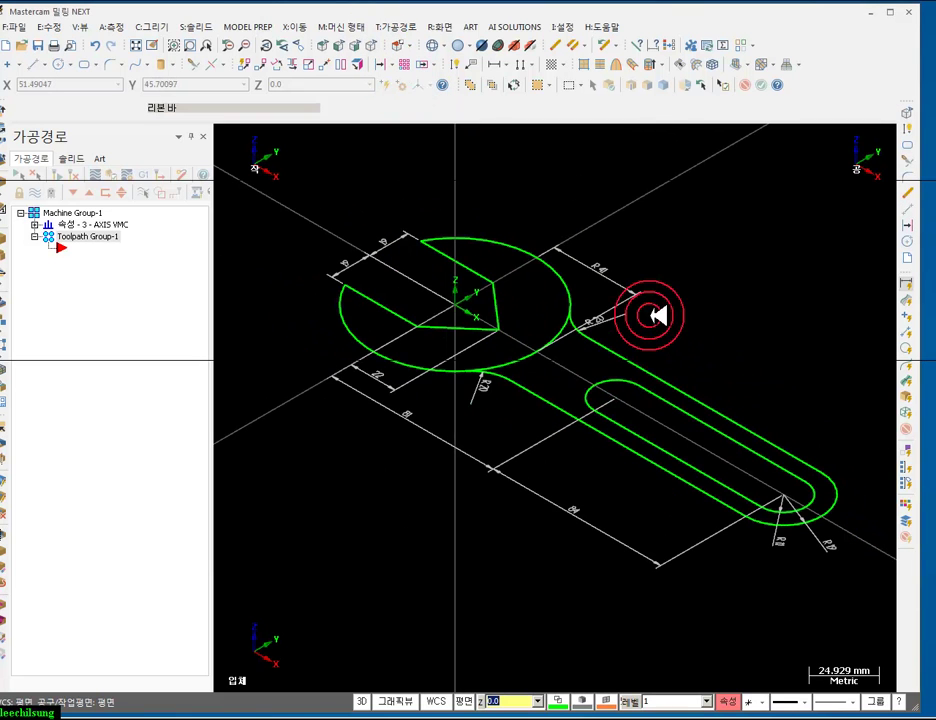
click(910, 290)
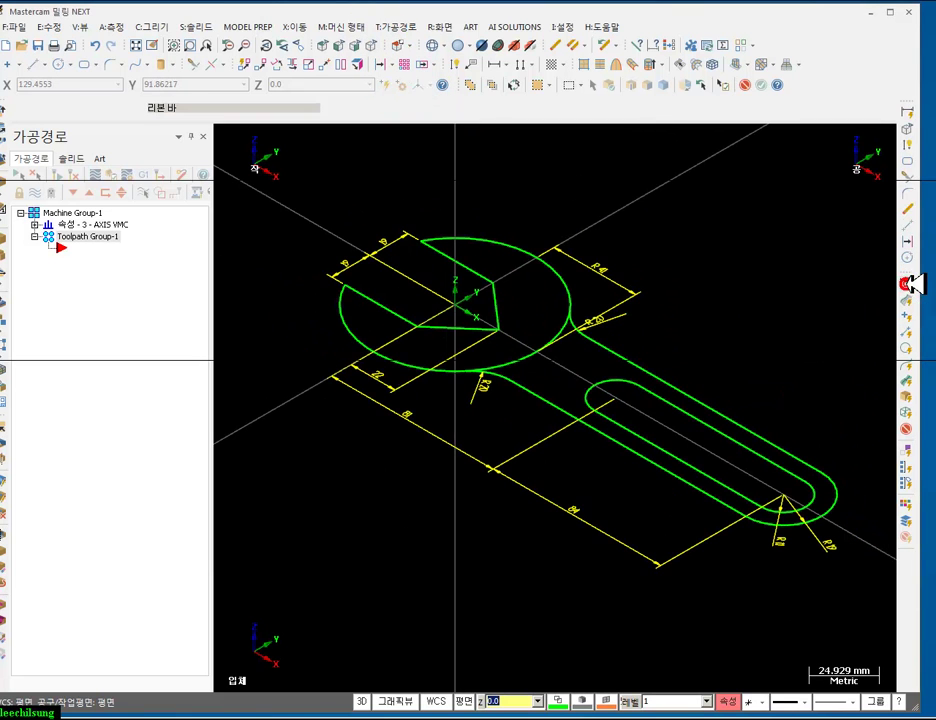
key(Delete)
scroll(685, 325, down, 1)
scroll(598, 304, up, 1)
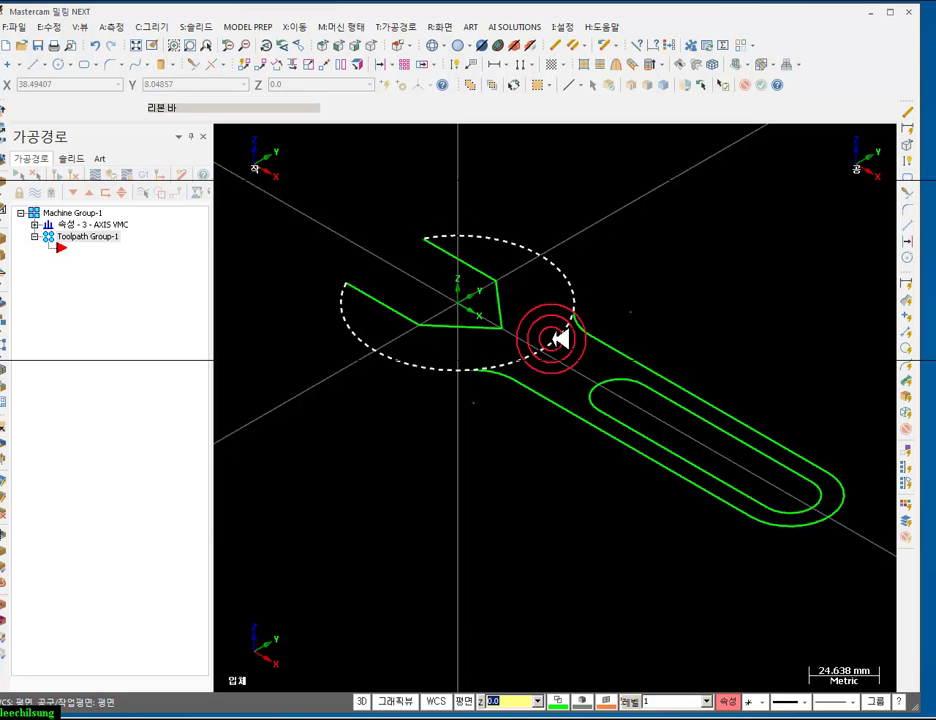
- In the top view, break the head arc and the two fillet arcs at their intersections
click(333, 45)
scroll(558, 310, up, 2)
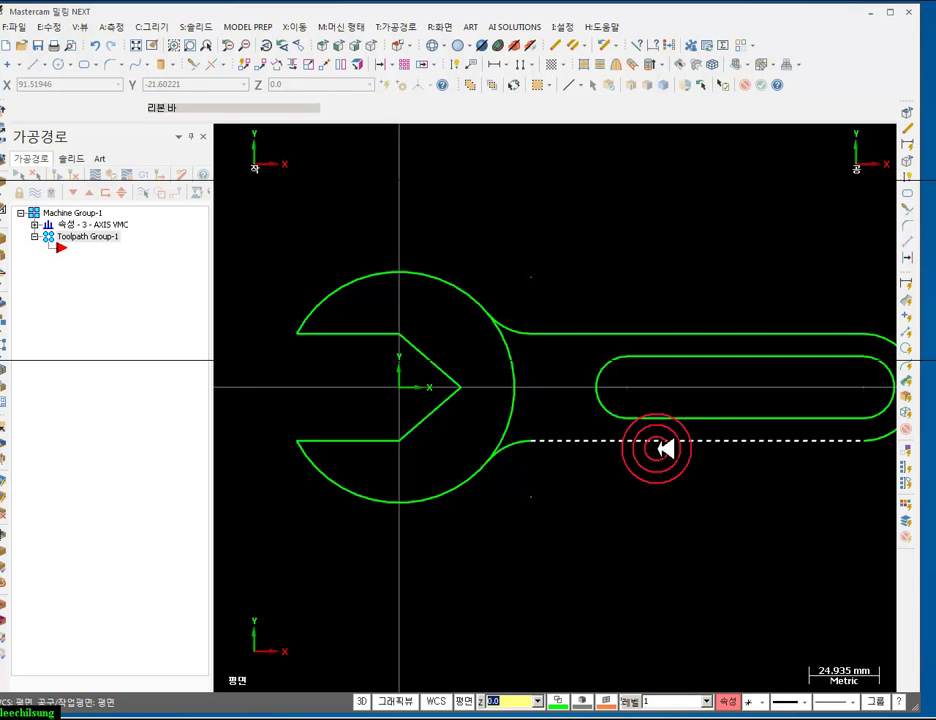
scroll(490, 302, up, 1)
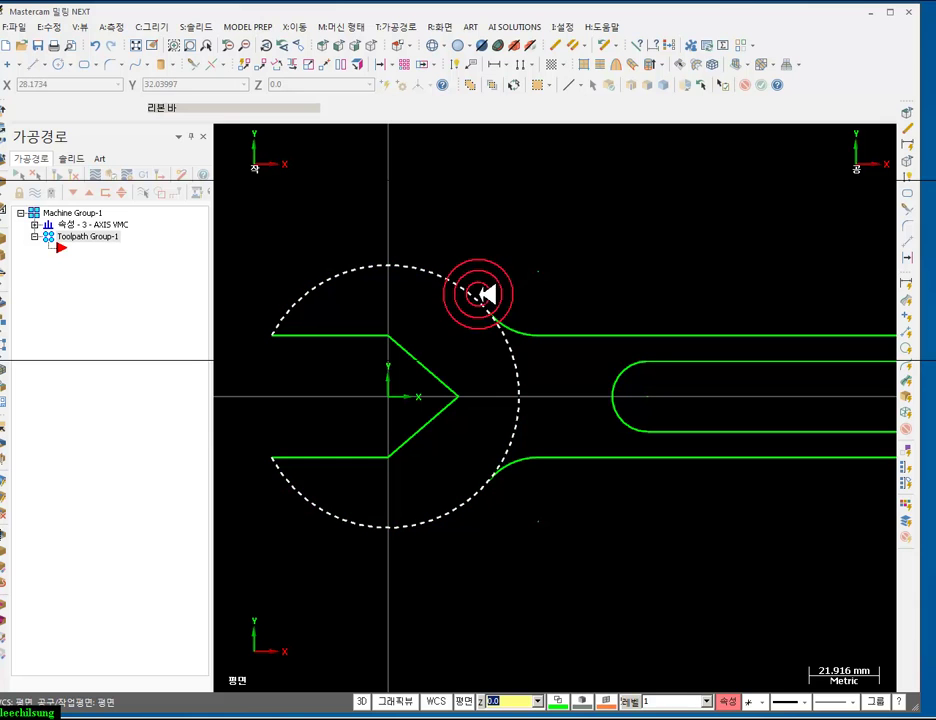
click(508, 330)
click(522, 460)
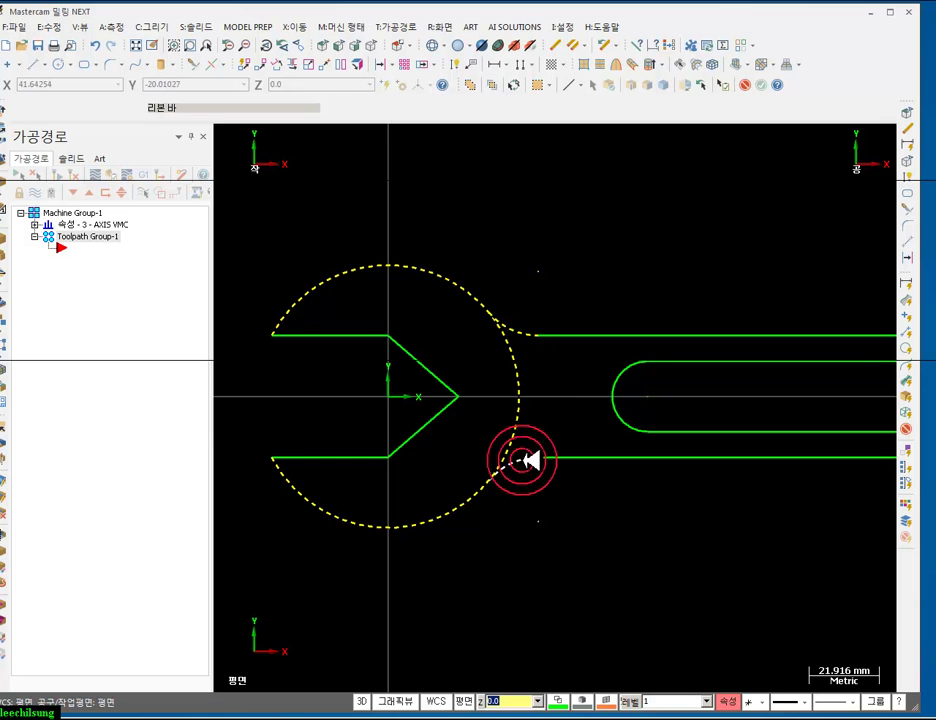
click(230, 64)
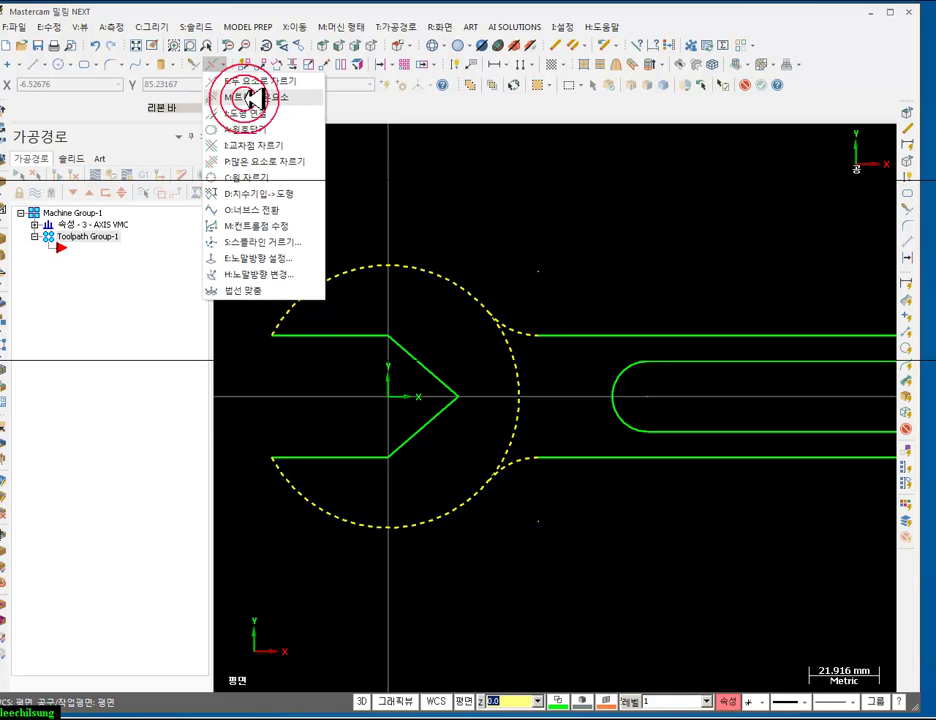
click(268, 145)
click(518, 373)
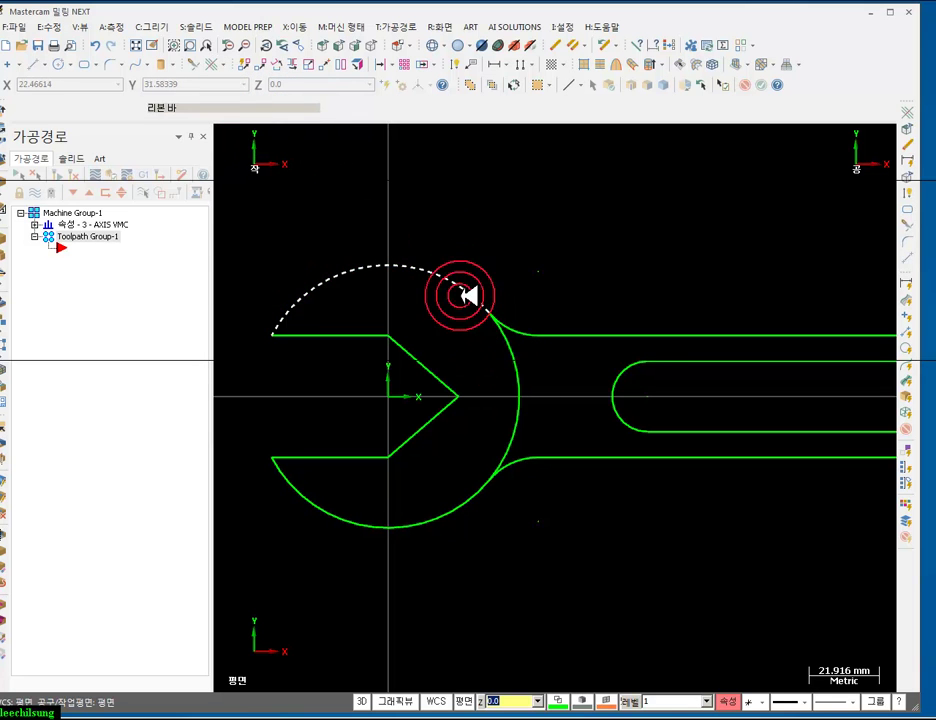
click(505, 395)
- In the isometric view, start a solid extrusion and chain the wrench's full outer outline around head, fillets and handle
click(376, 45)
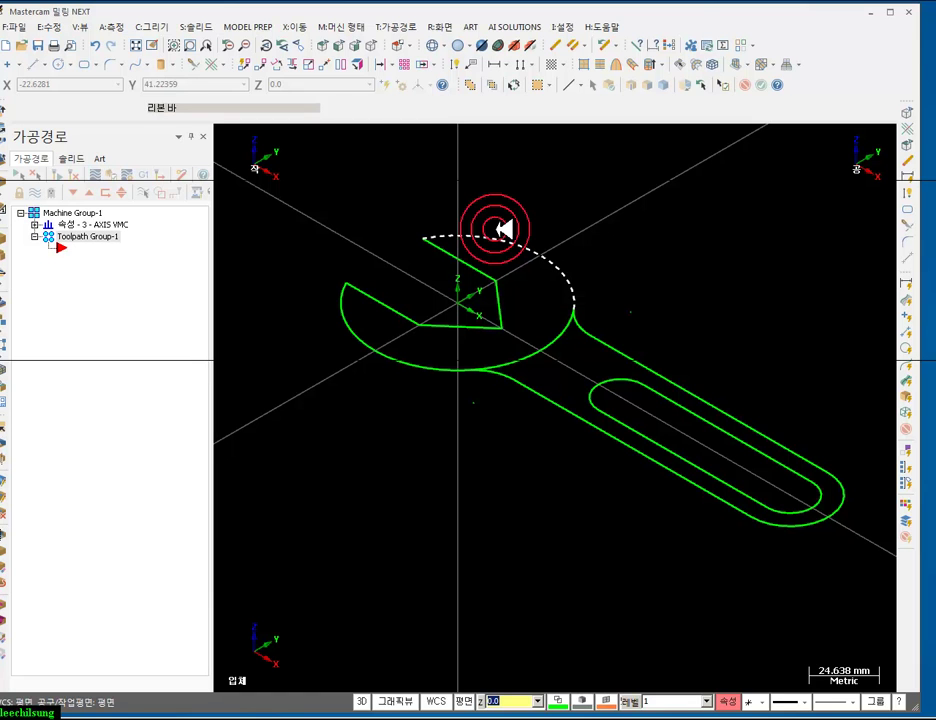
click(190, 27)
click(211, 40)
click(462, 230)
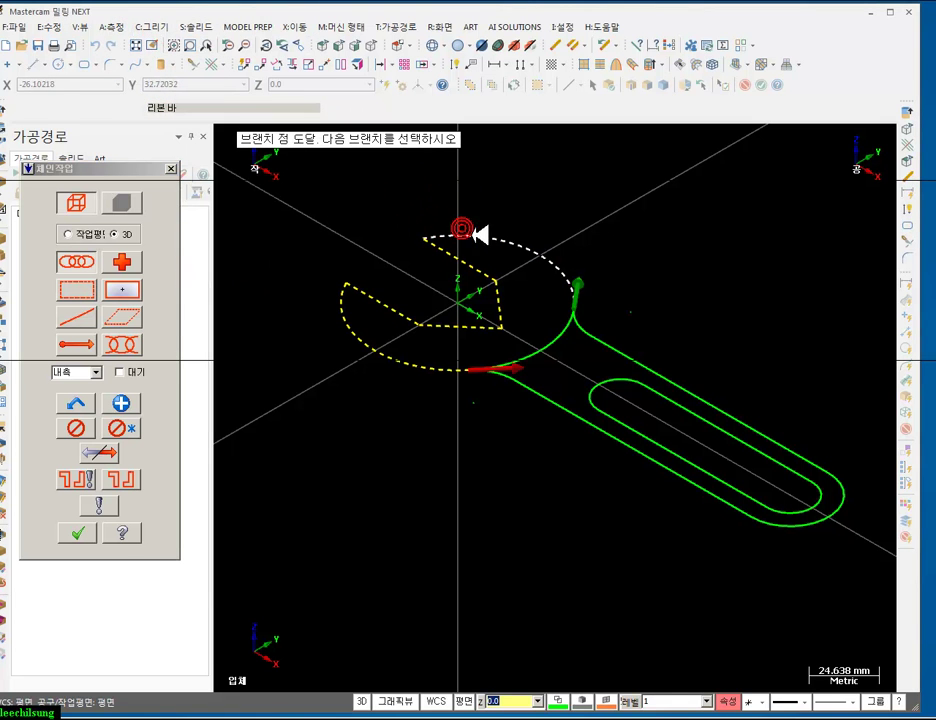
click(505, 384)
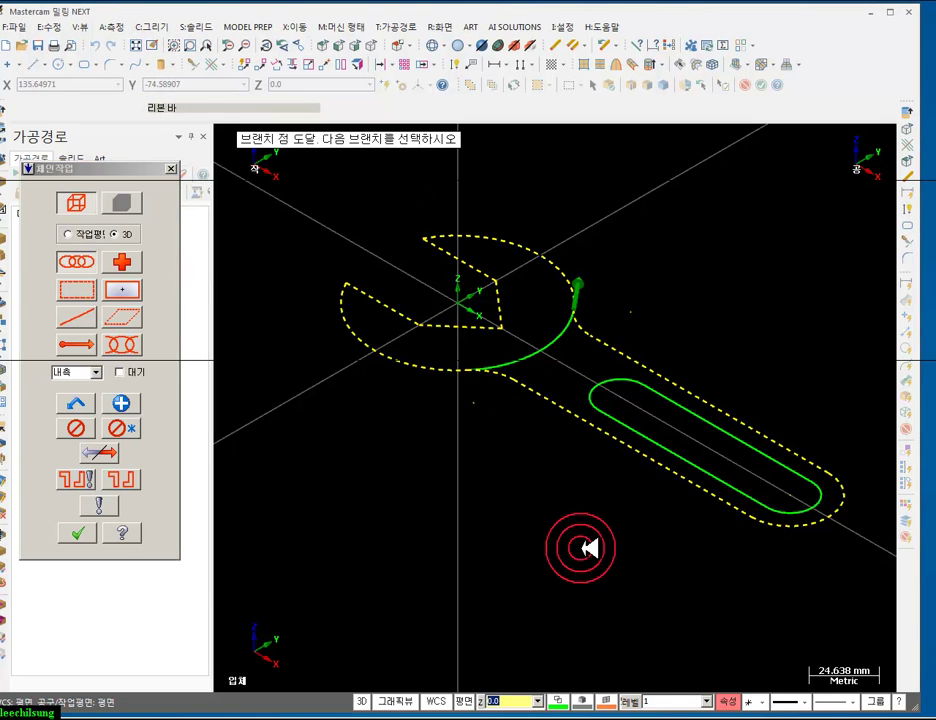
scroll(516, 290, up, 2)
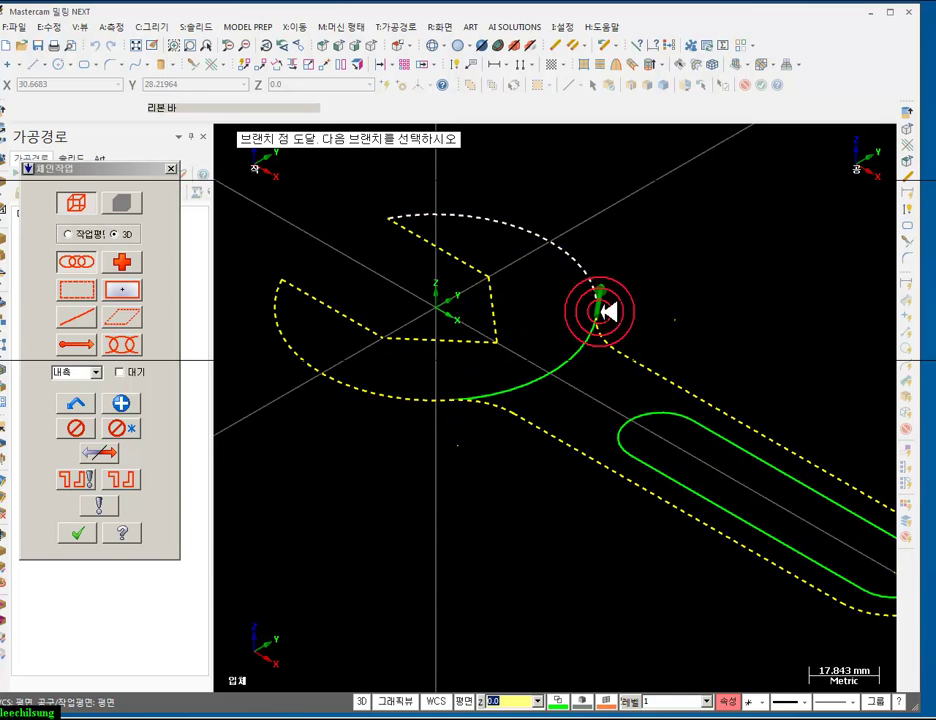
scroll(615, 420, down, 2)
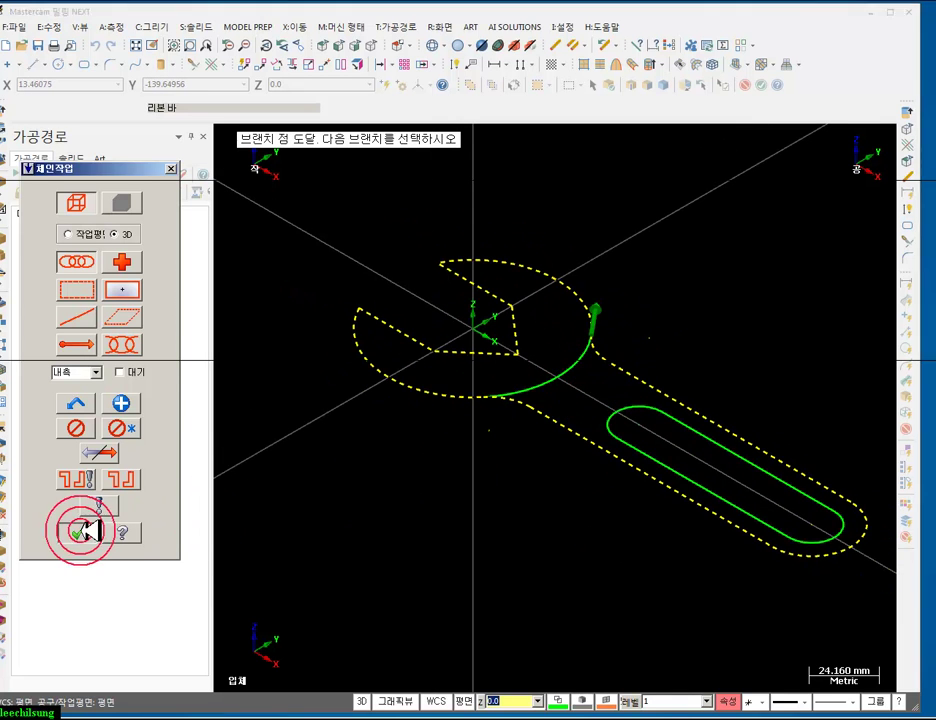
click(77, 532)
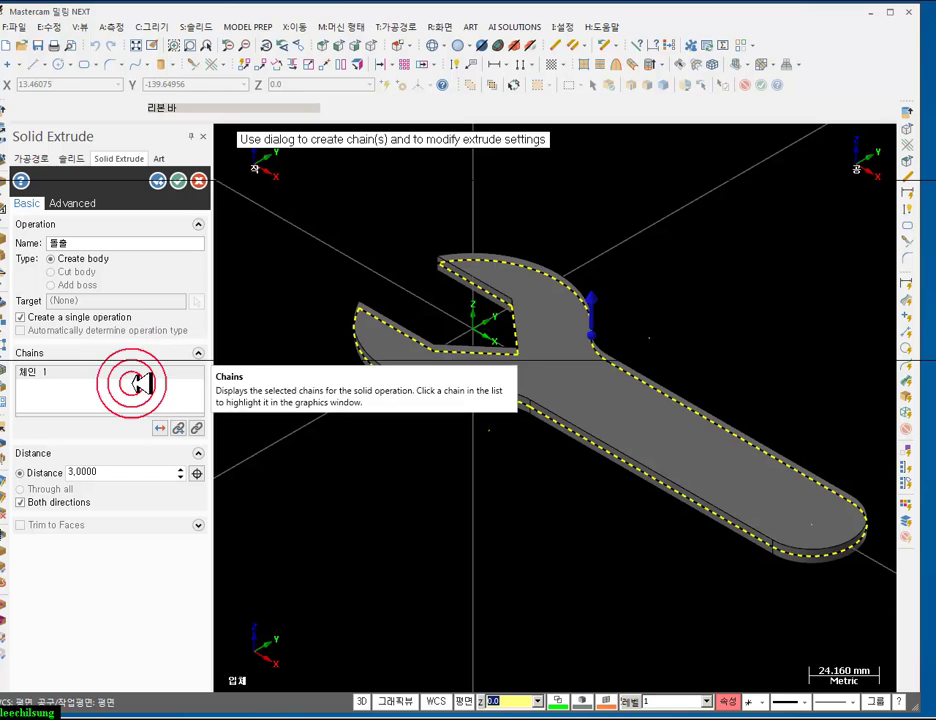
- Set the extrusion distance to 6 mm in both directions and create the wrench outline as a new body
click(144, 473)
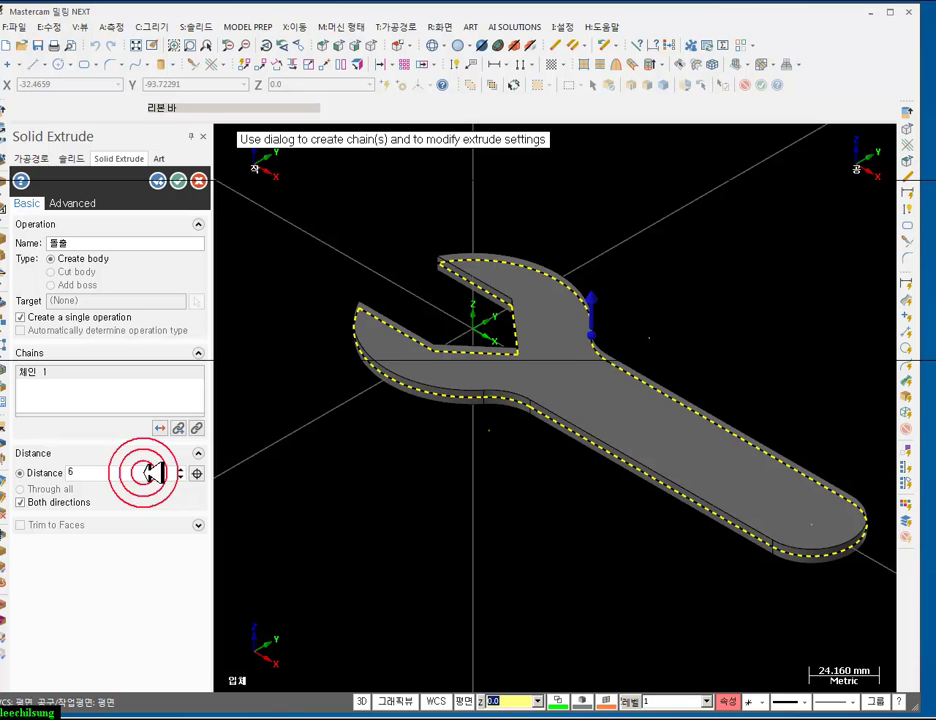
key(Return)
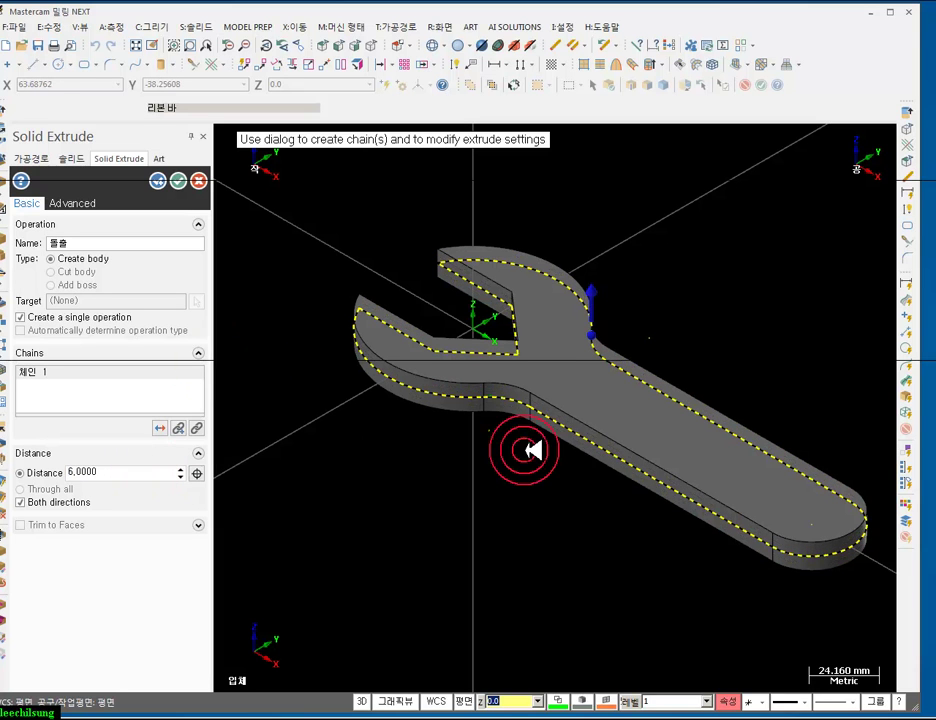
scroll(517, 412, up, 4)
scroll(517, 412, down, 1)
middle_drag(517, 412, 500, 382)
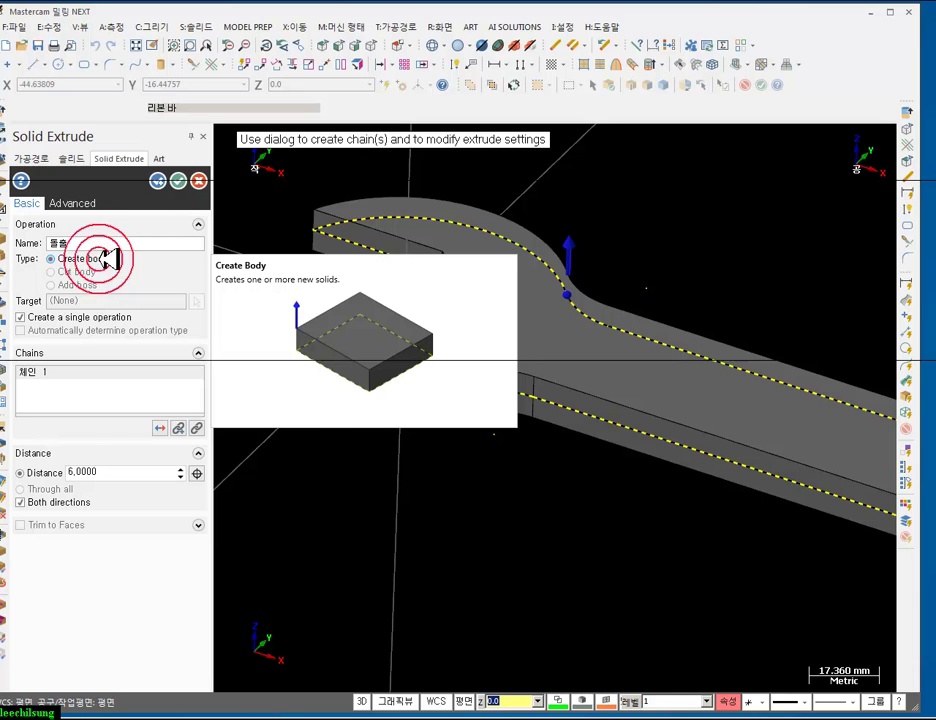
click(186, 180)
middle_drag(428, 282, 690, 286)
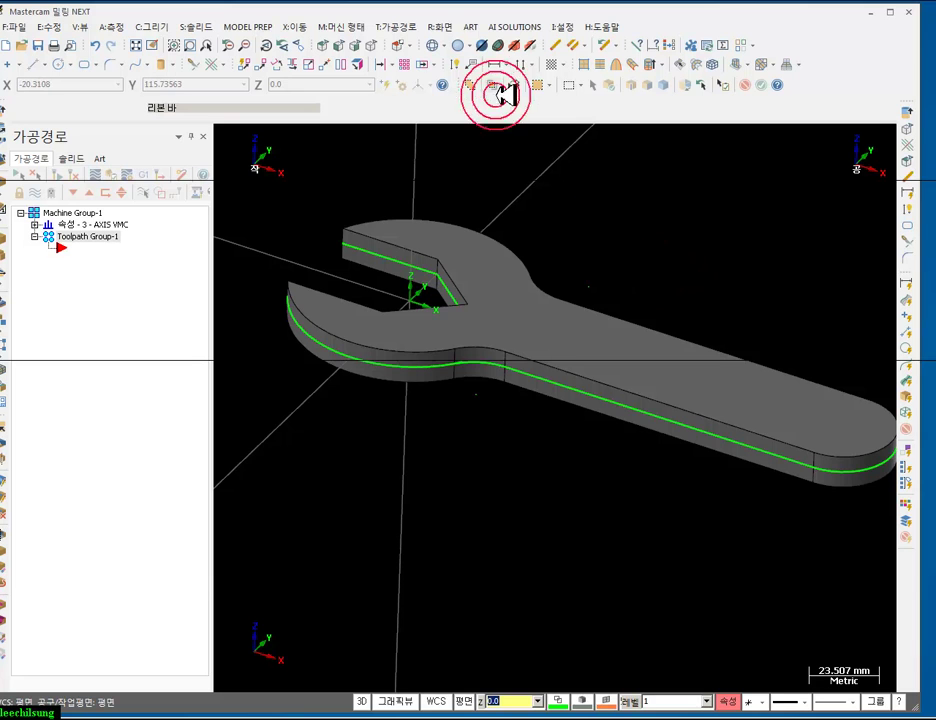
- Display the solid as wireframe and chain the closed wrench head profile, including its inner arc, for another solid extrusion
click(434, 45)
click(200, 27)
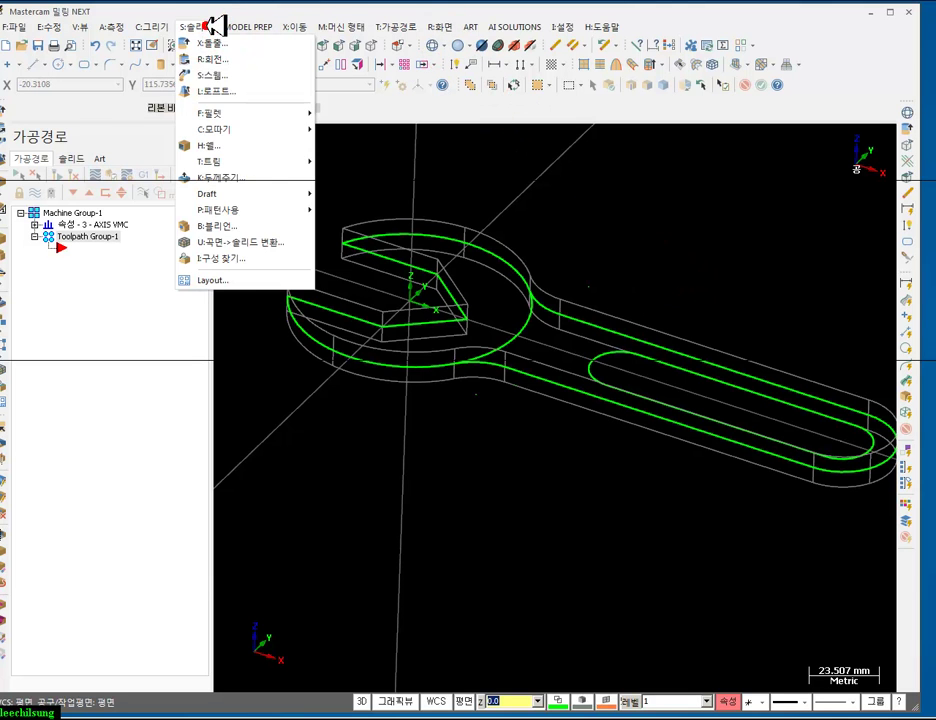
click(204, 42)
click(378, 321)
click(500, 350)
scroll(418, 242, up, 5)
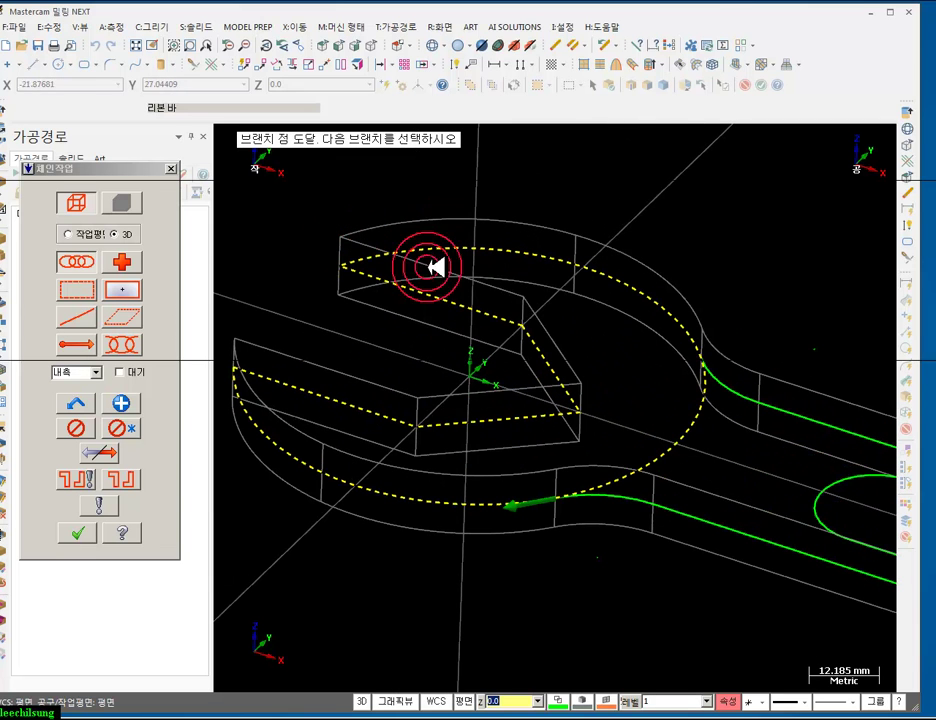
- Extrude the open-jaw head profile as an added boss with a distance of 9.5 mm in both directions
click(78, 532)
click(78, 532)
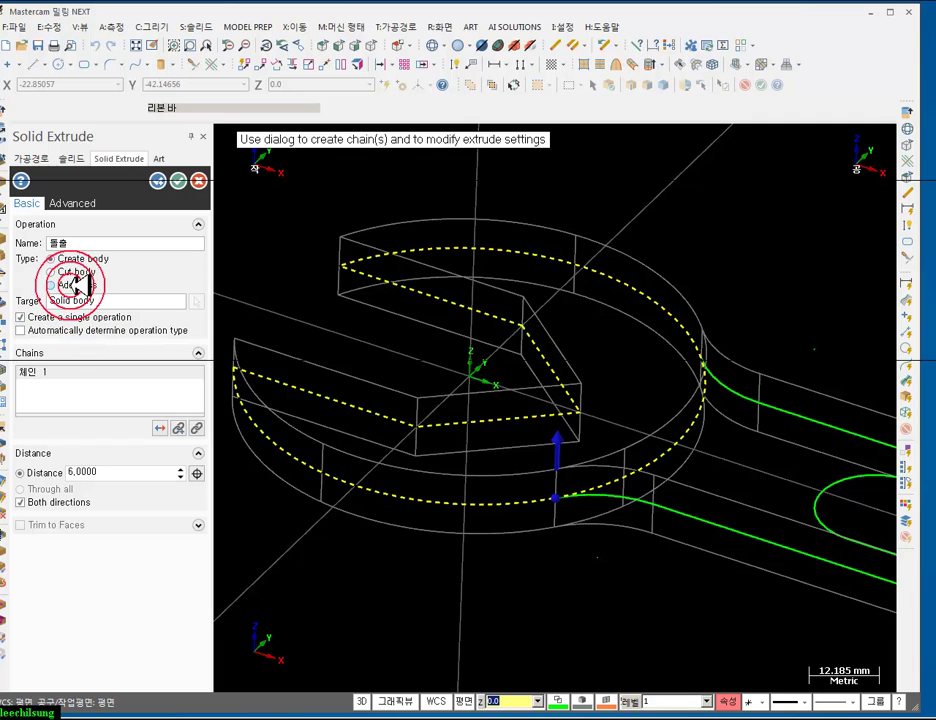
click(128, 472)
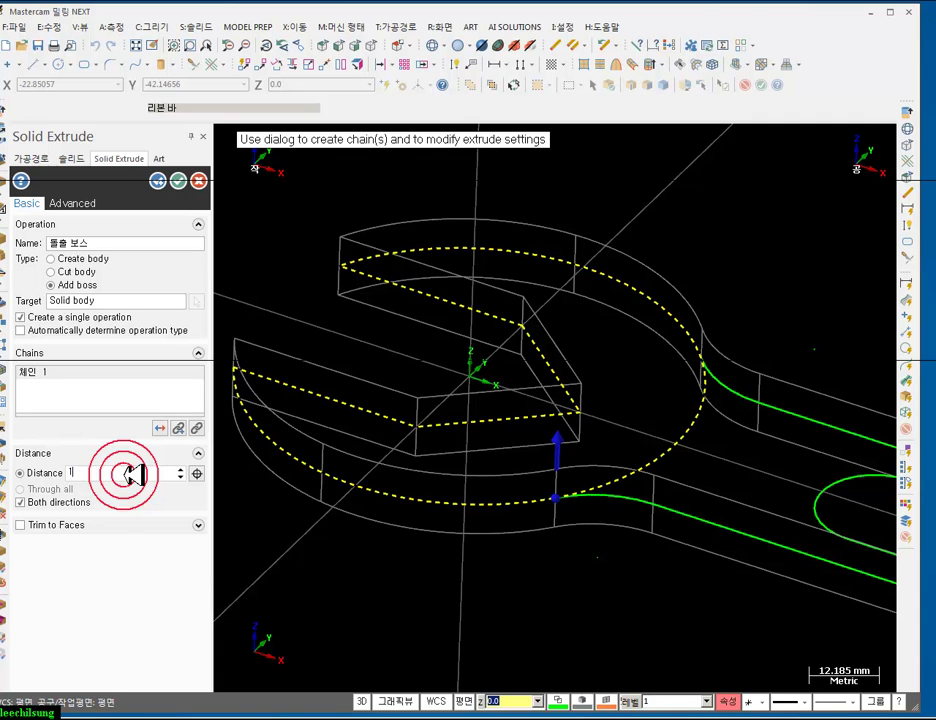
key(Return)
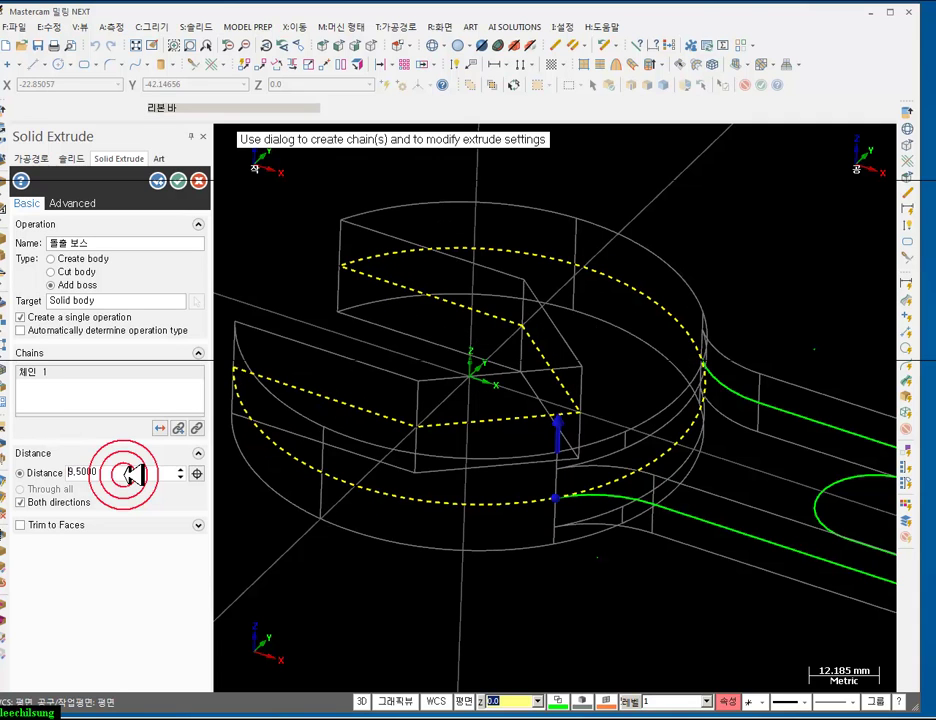
click(457, 45)
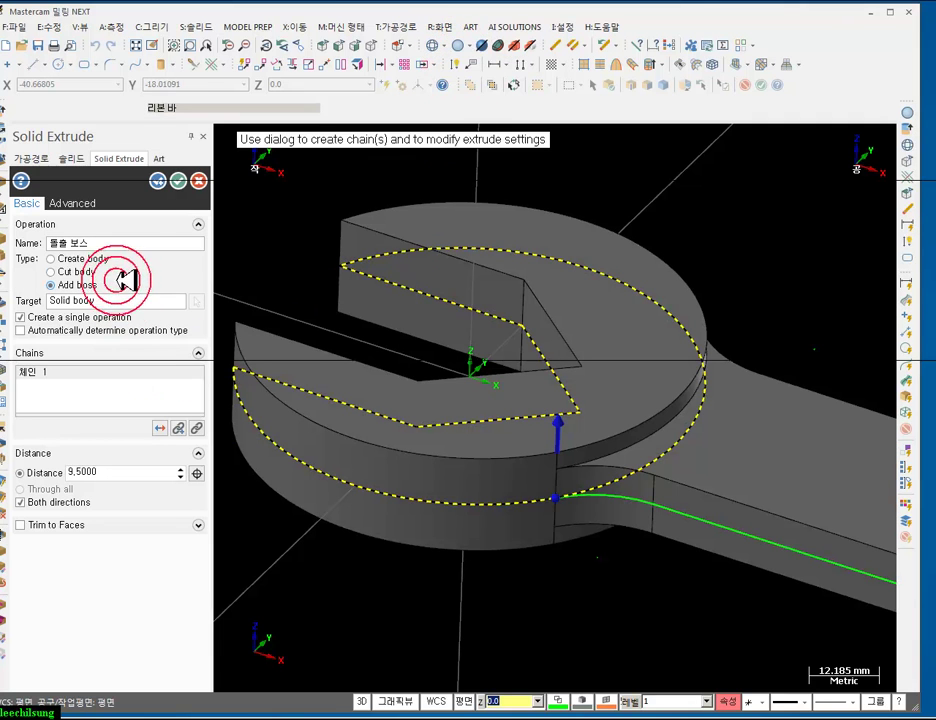
click(178, 180)
scroll(355, 245, down, 5)
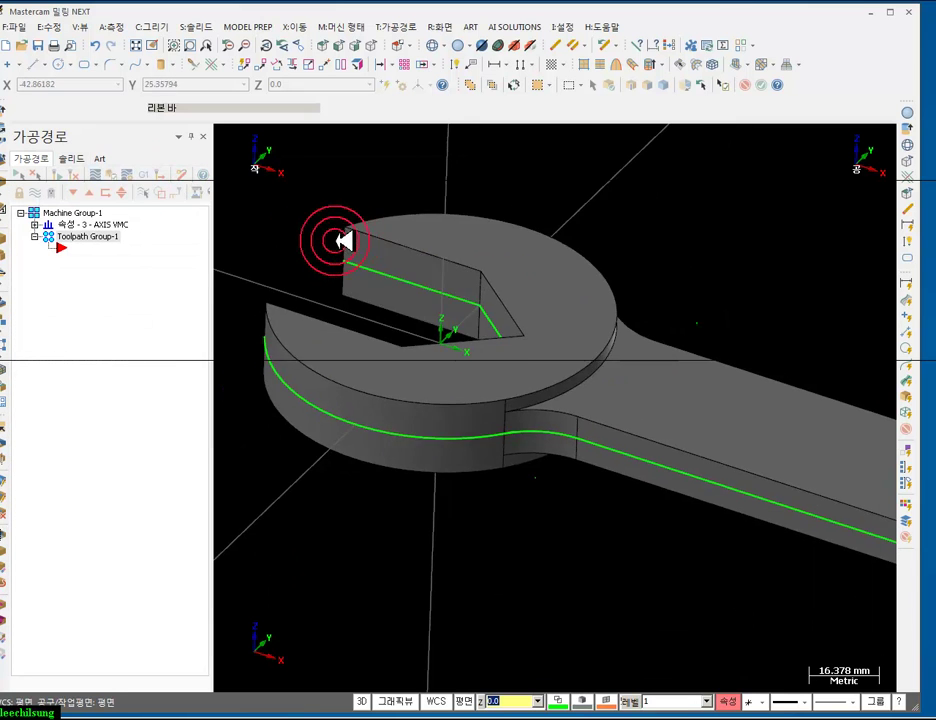
scroll(582, 307, up, 1)
scroll(403, 254, up, 3)
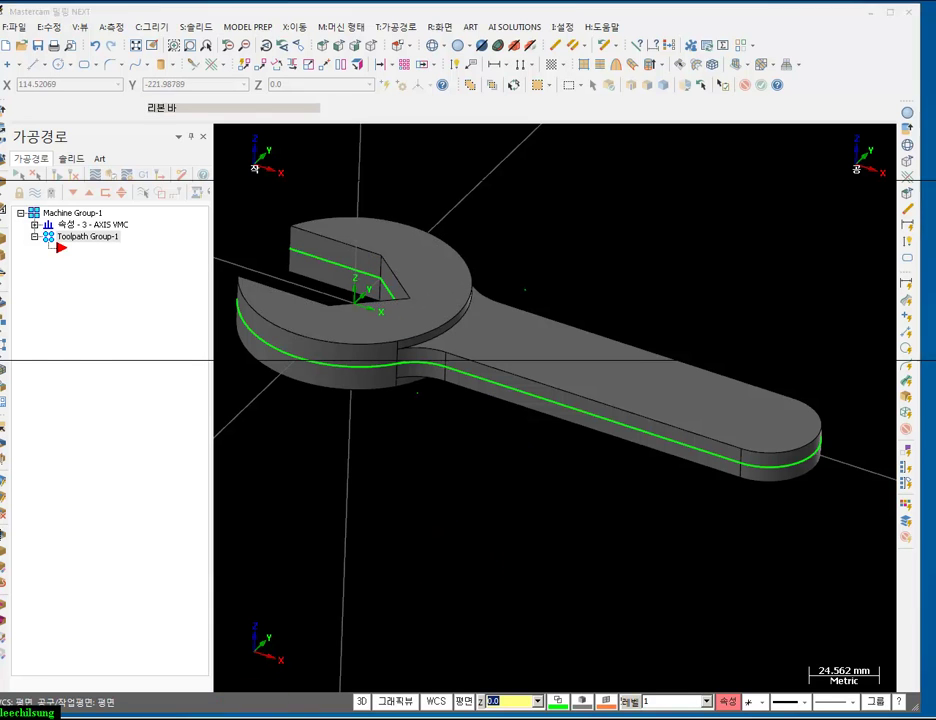
- Switch to the wrench drawing in Foxit Reader to check the handle slot's depth dimensions, and return to Mastercam
key(alt+Tab)
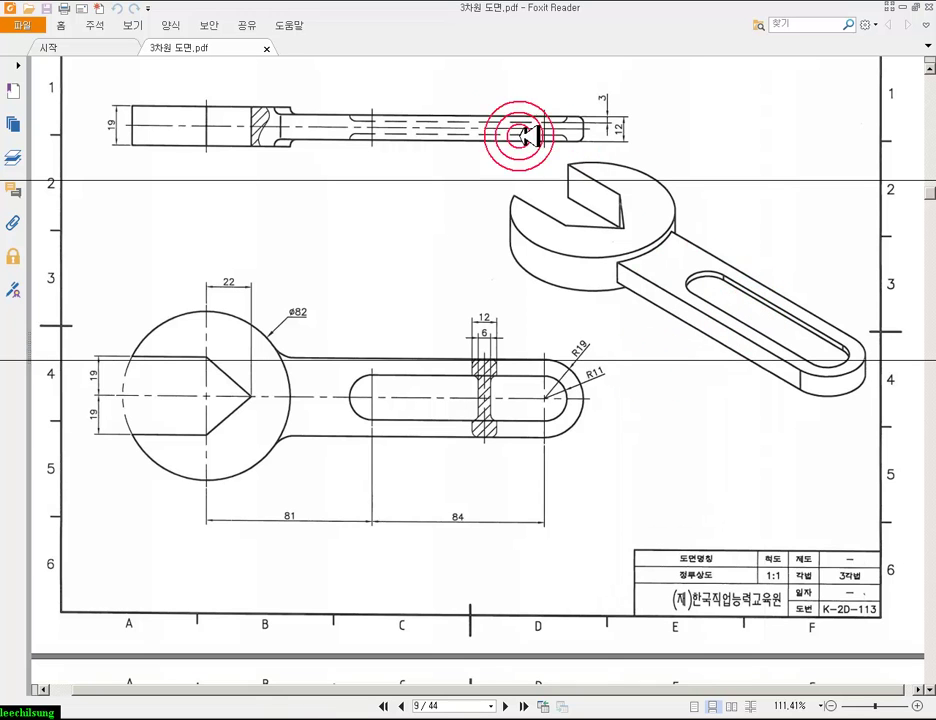
drag(606, 108, 643, 100)
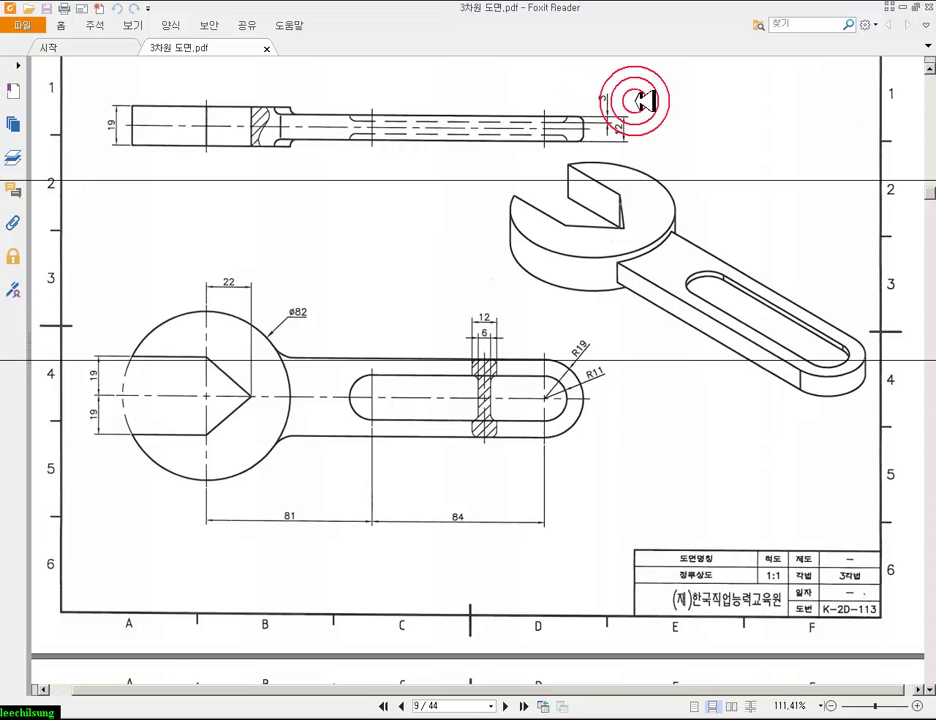
mouse_move(643, 100)
mouse_down()
mouse_move(628, 128)
mouse_move(588, 126)
mouse_move(412, 521)
mouse_up()
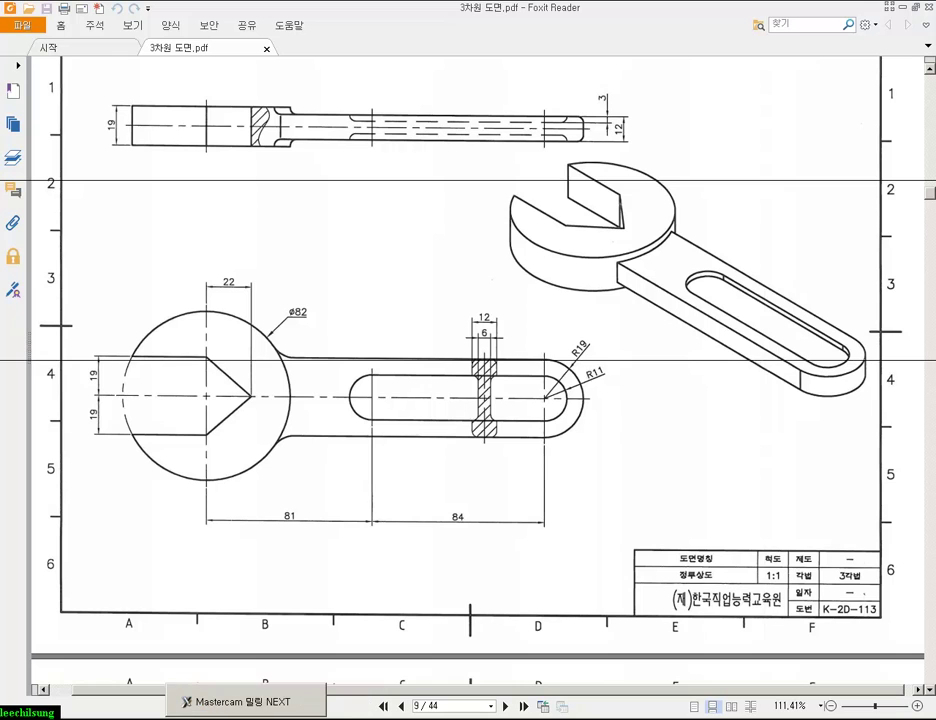
click(275, 702)
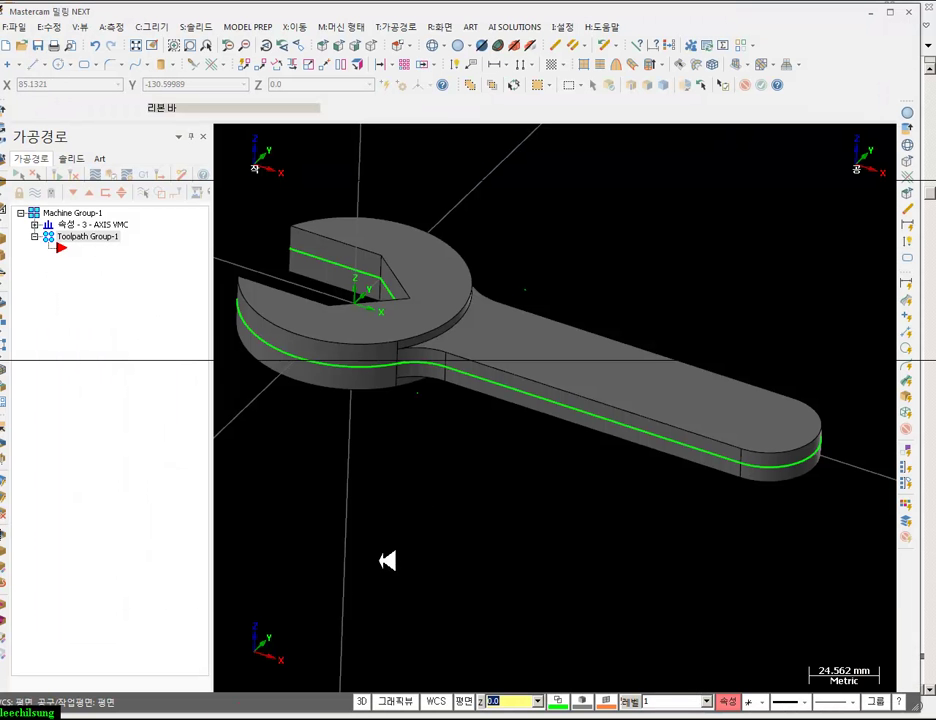
- Show the model as wireframe and move the chained slot outline on the handle 3 mm along Z
click(433, 44)
click(539, 353)
shift+click(530, 361)
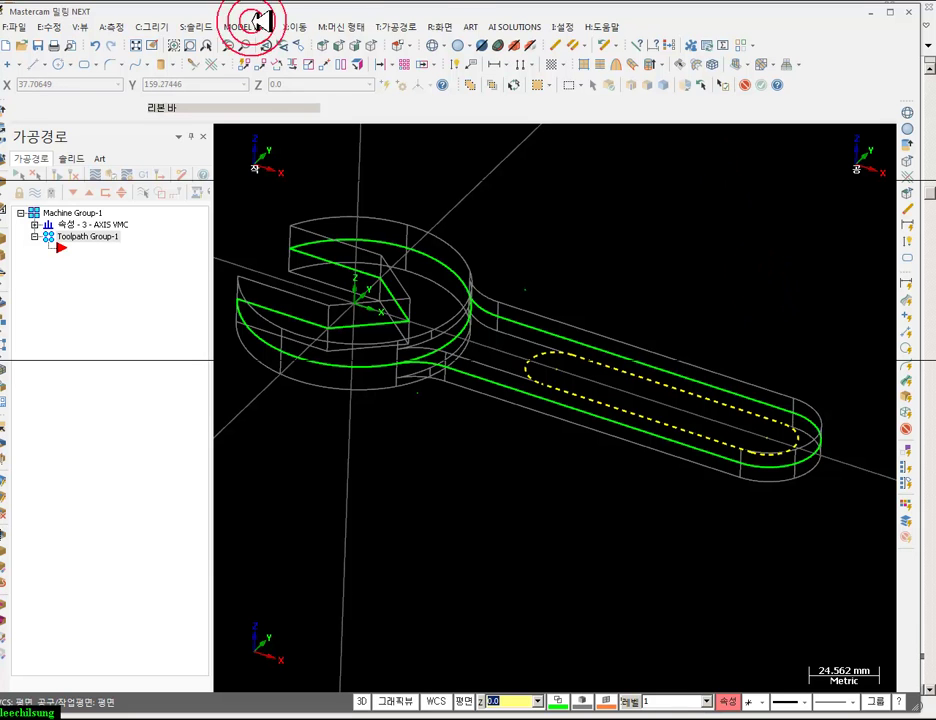
click(298, 26)
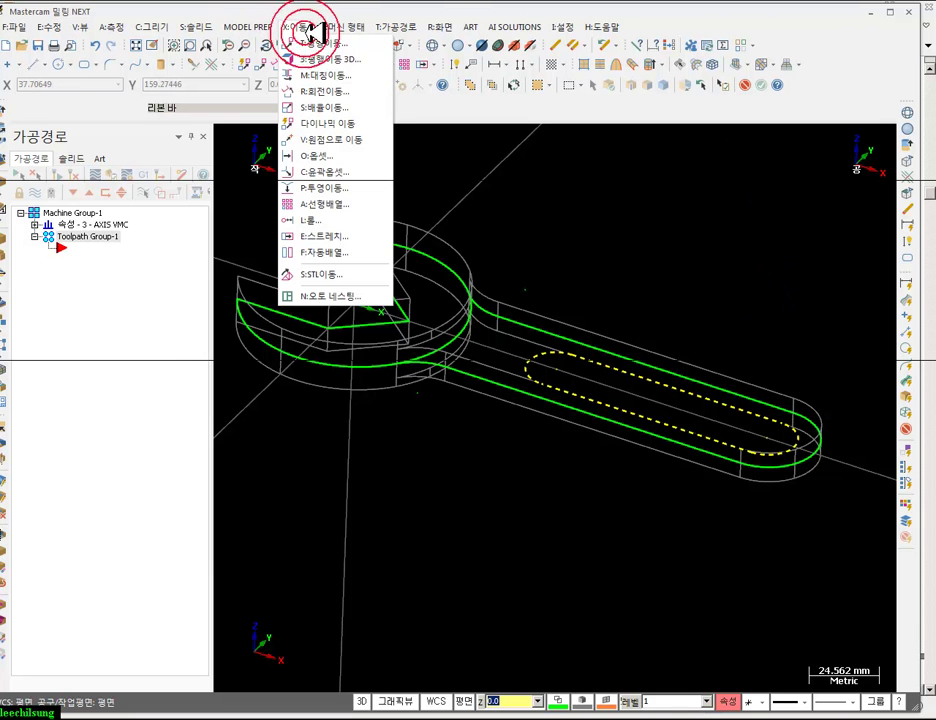
click(318, 44)
click(94, 304)
click(96, 325)
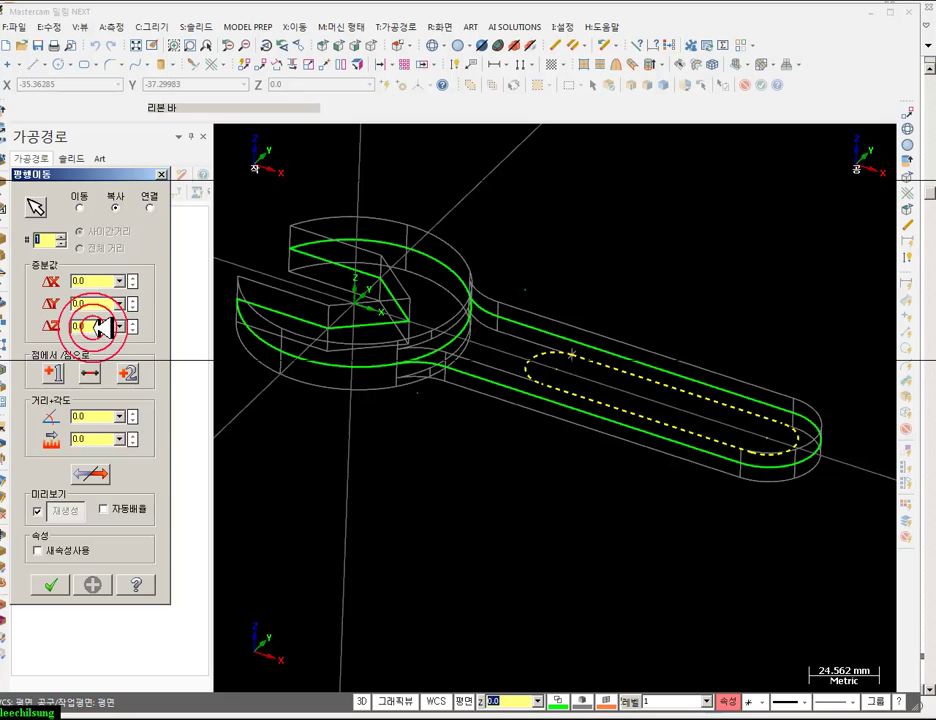
text(3)
key(Return)
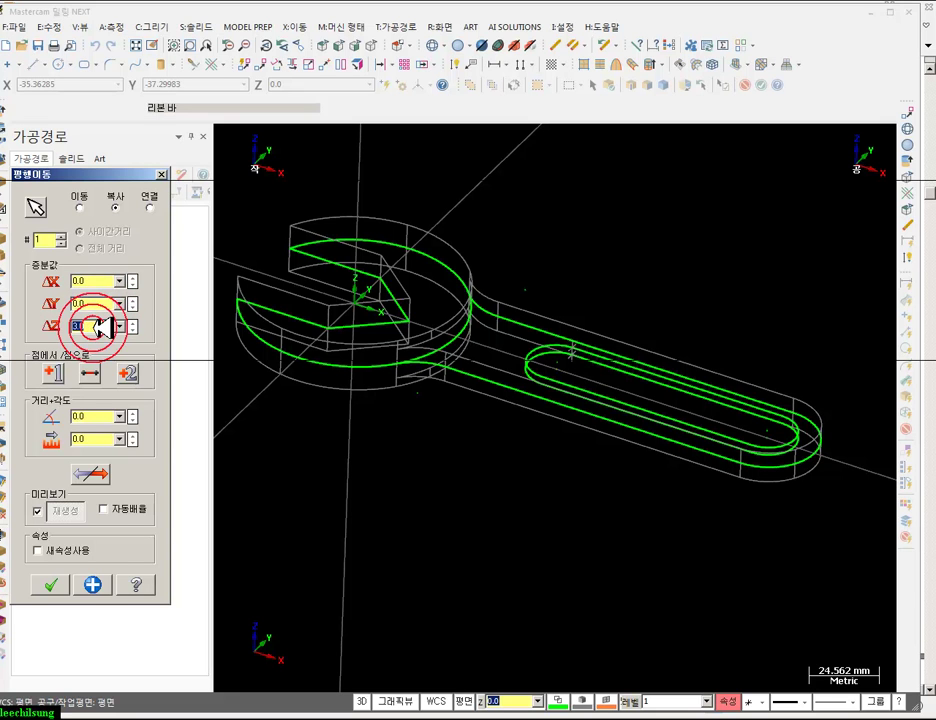
click(80, 208)
click(50, 584)
- Copy the raised slot outline once with a Z offset of -6 mm
scroll(686, 484, up, 4)
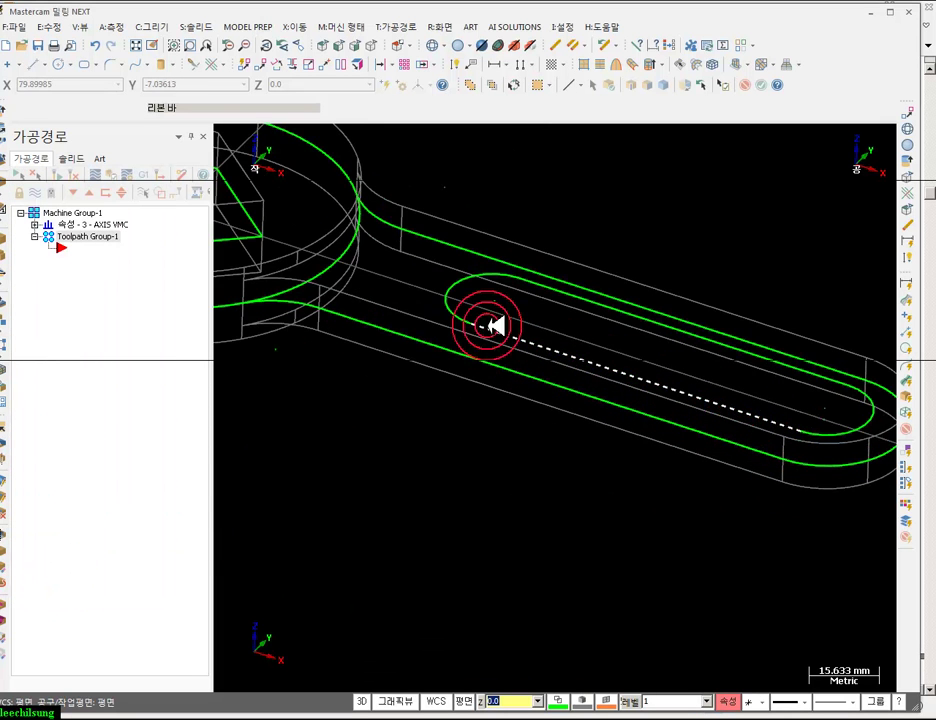
scroll(403, 313, down, 2)
scroll(747, 389, up, 2)
click(480, 297)
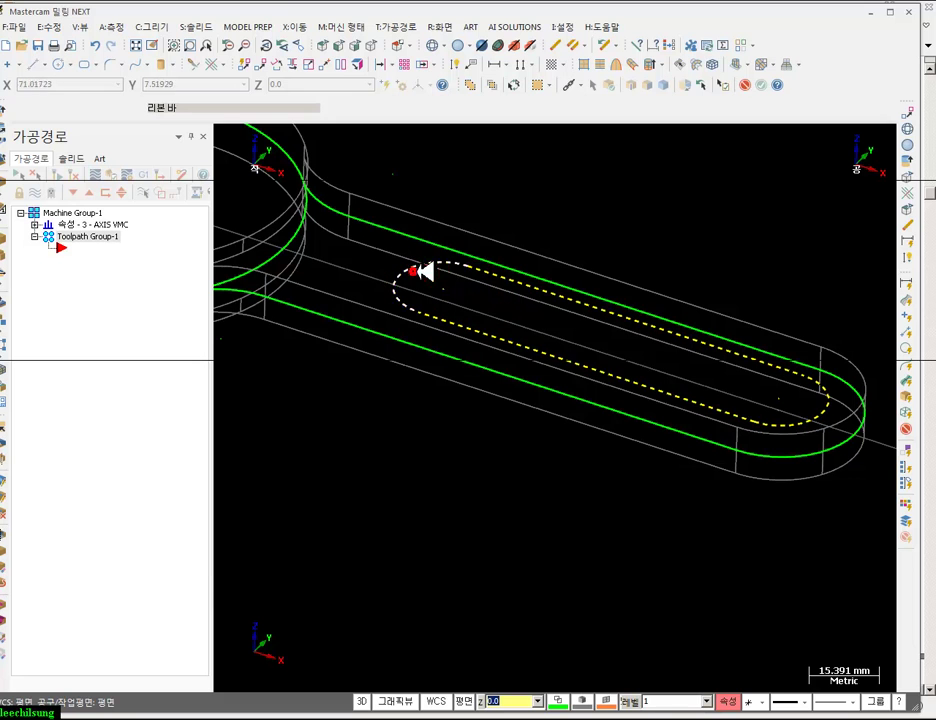
click(301, 27)
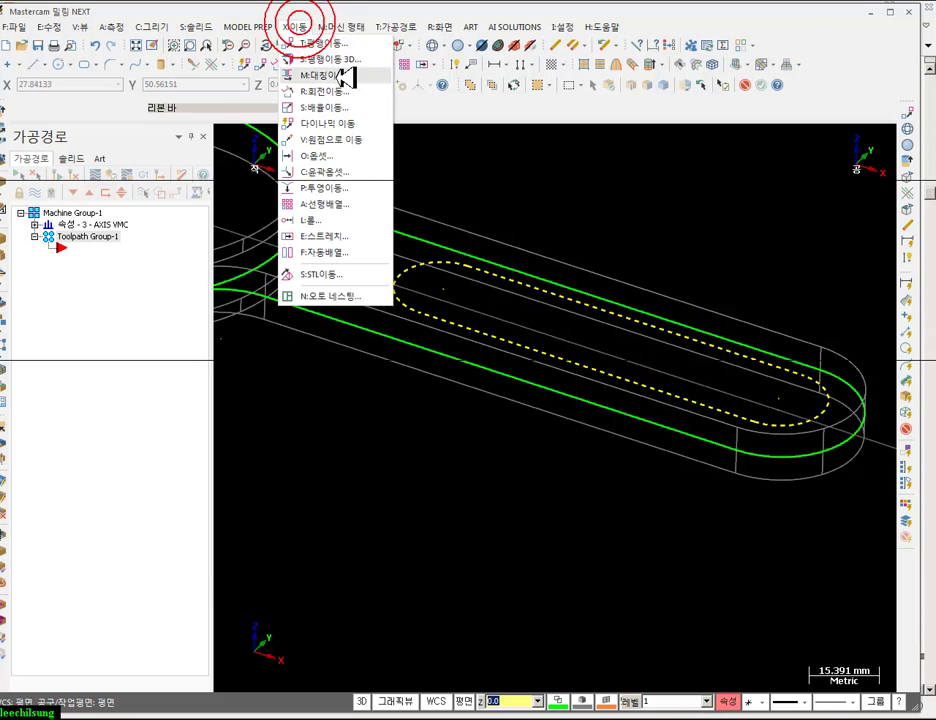
click(320, 42)
click(116, 207)
click(97, 324)
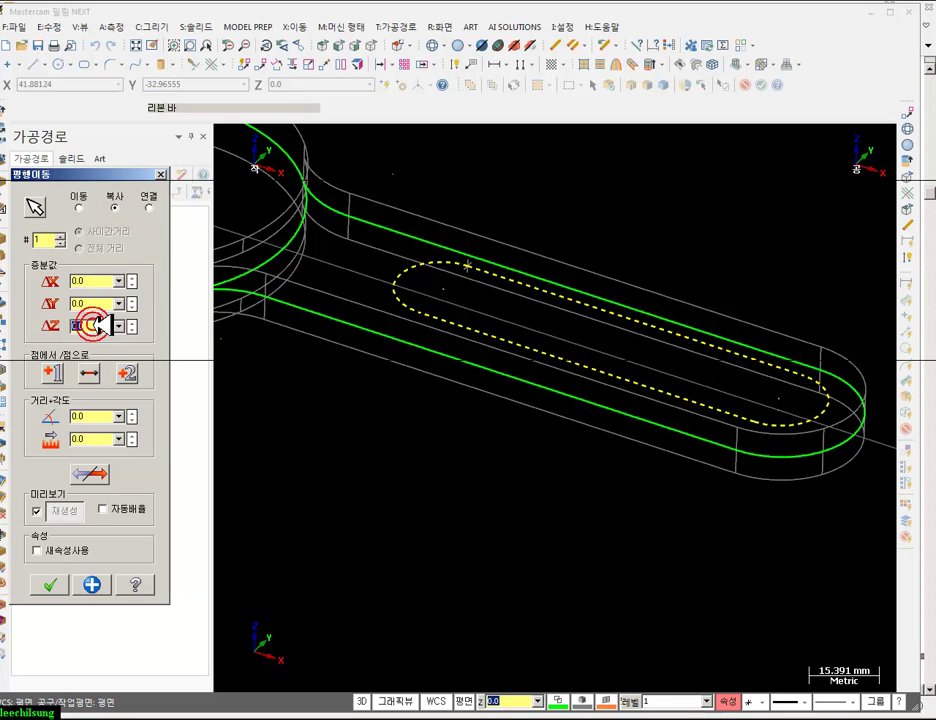
text(-6)
key(Return)
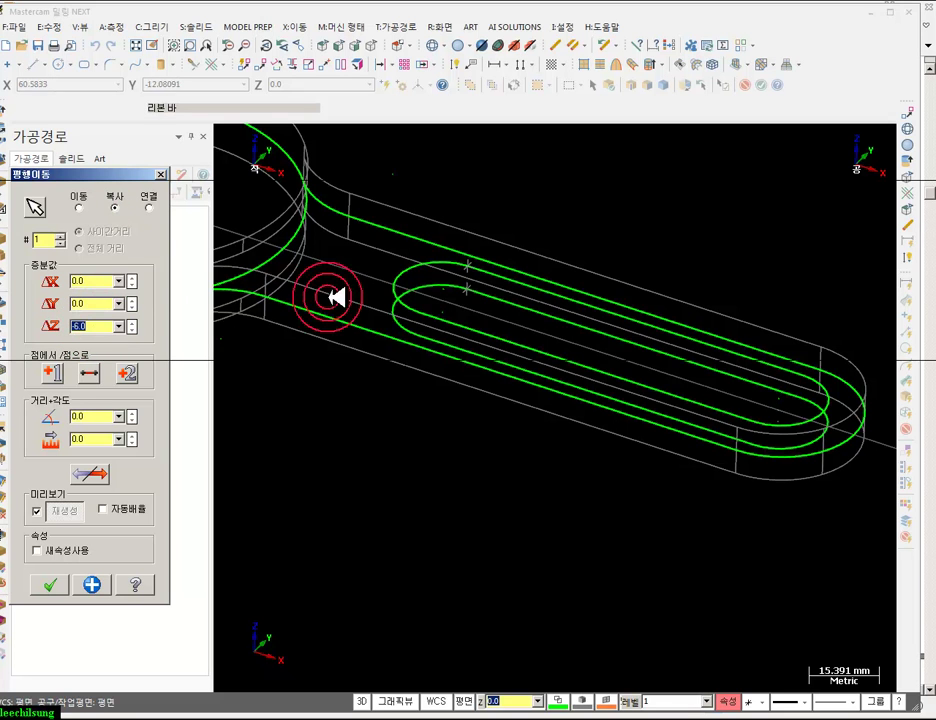
scroll(520, 376, down, 1)
middle_drag(598, 388, 600, 340)
scroll(677, 389, up, 1)
scroll(815, 408, up, 4)
scroll(808, 408, up, 1)
scroll(785, 283, down, 5)
middle_drag(755, 282, 736, 309)
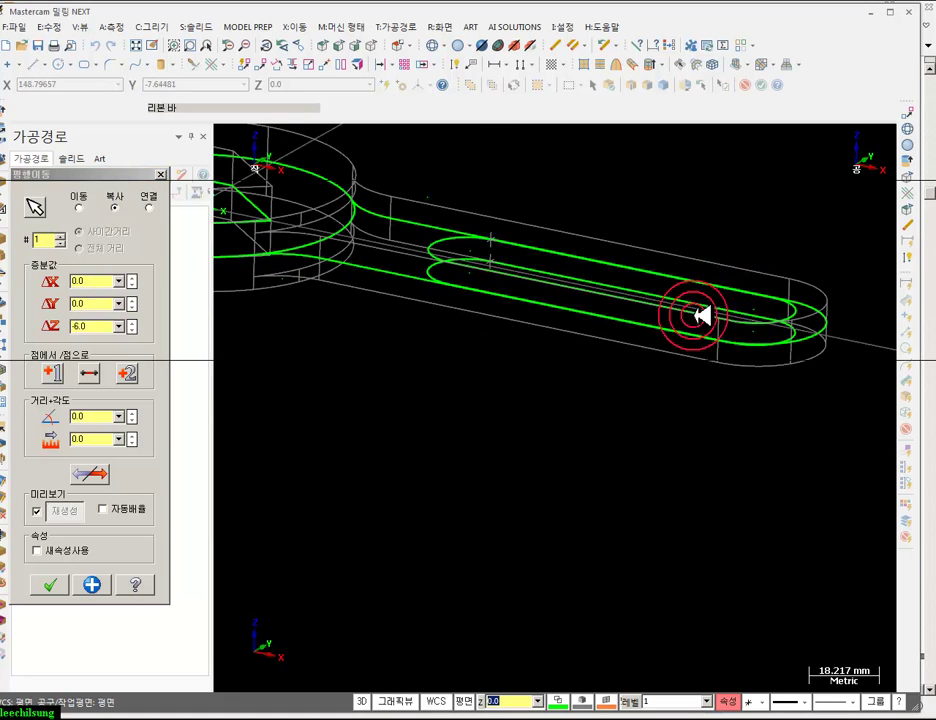
click(53, 583)
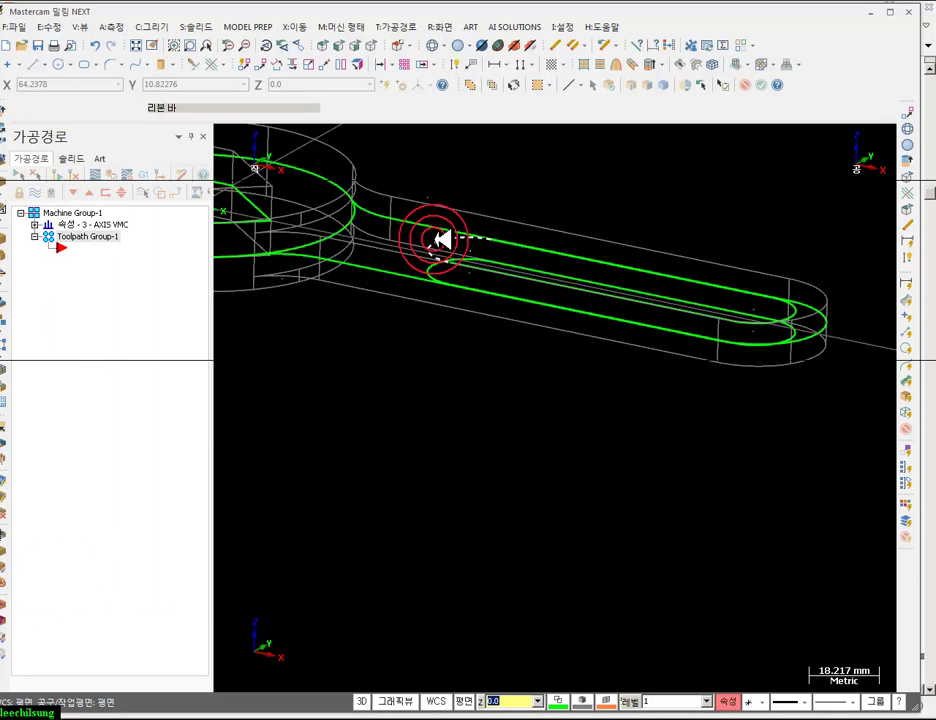
click(196, 26)
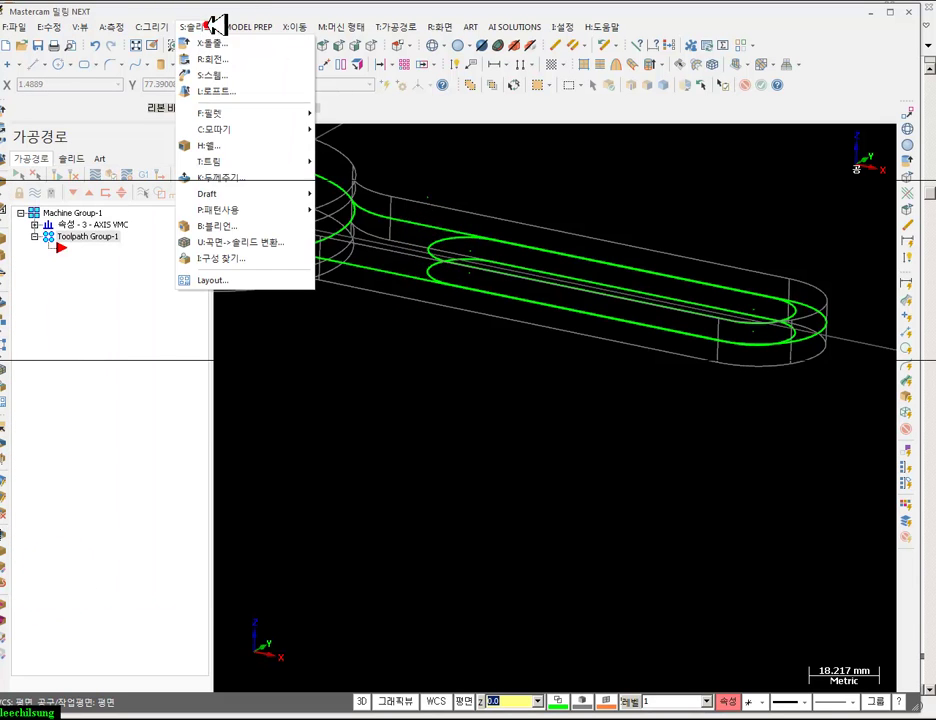
click(228, 57)
click(433, 262)
click(432, 288)
click(77, 532)
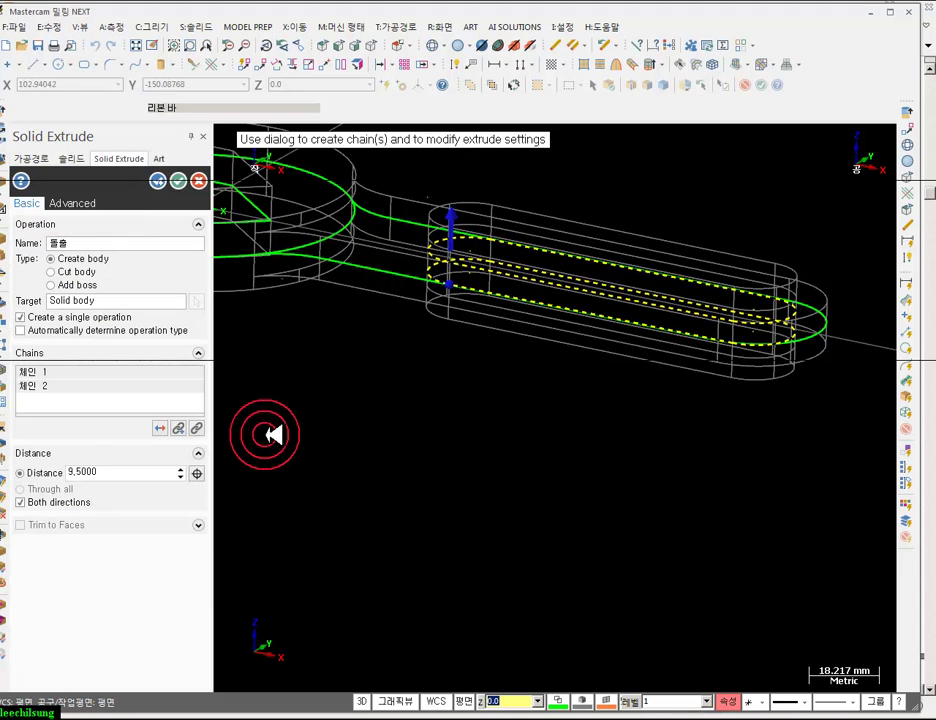
scroll(600, 360, up, 4)
mouse_move(559, 368)
middle_down()
mouse_move(562, 326)
mouse_move(579, 338)
mouse_move(571, 360)
mouse_move(554, 367)
middle_up()
click(201, 180)
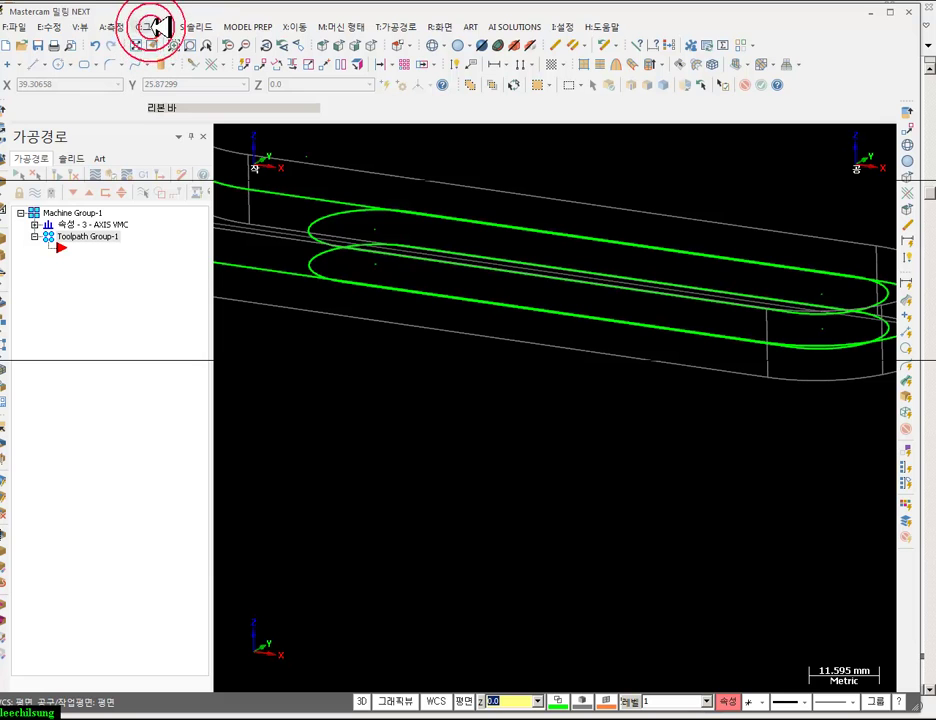
- Cut the body upward from the upper slot outline with a one-direction 9.5 mm extrude and continue with a new extrude operation
click(197, 27)
click(210, 45)
click(326, 221)
click(78, 532)
scroll(443, 491, down, 2)
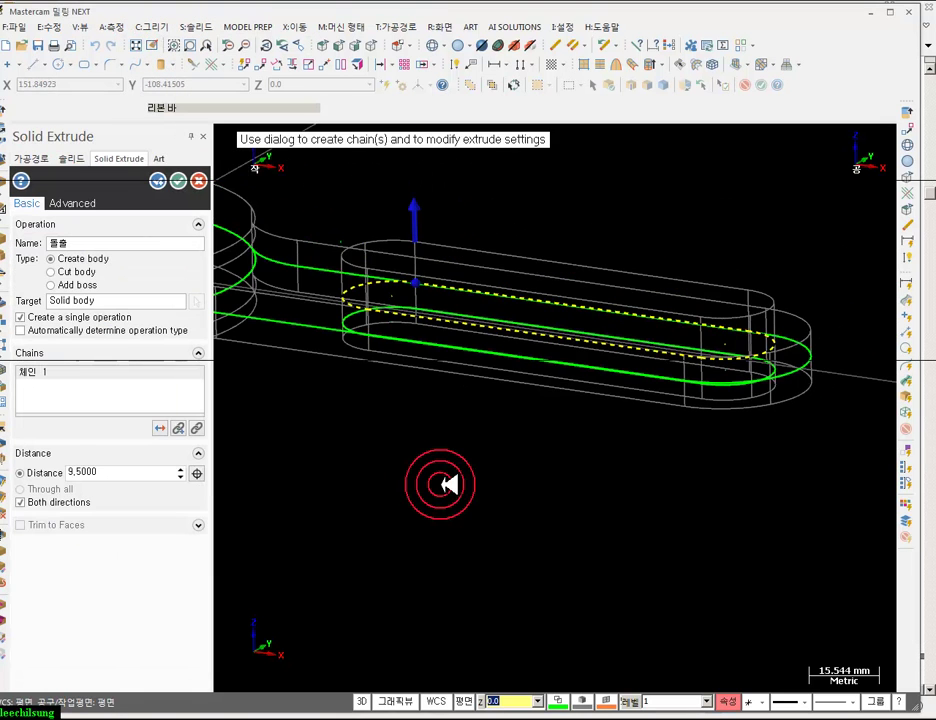
click(72, 272)
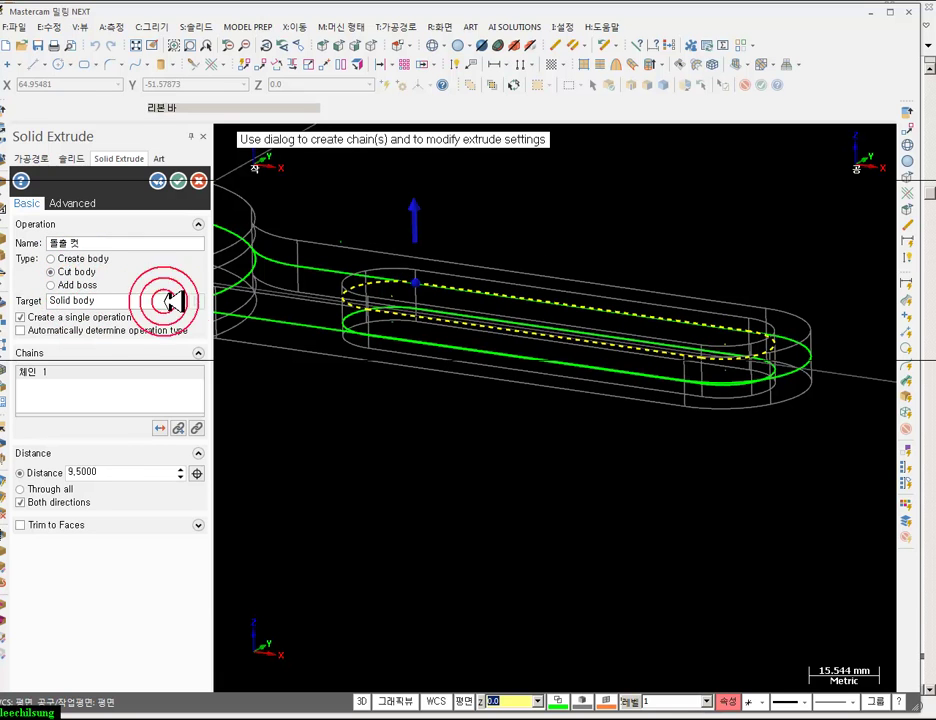
click(23, 504)
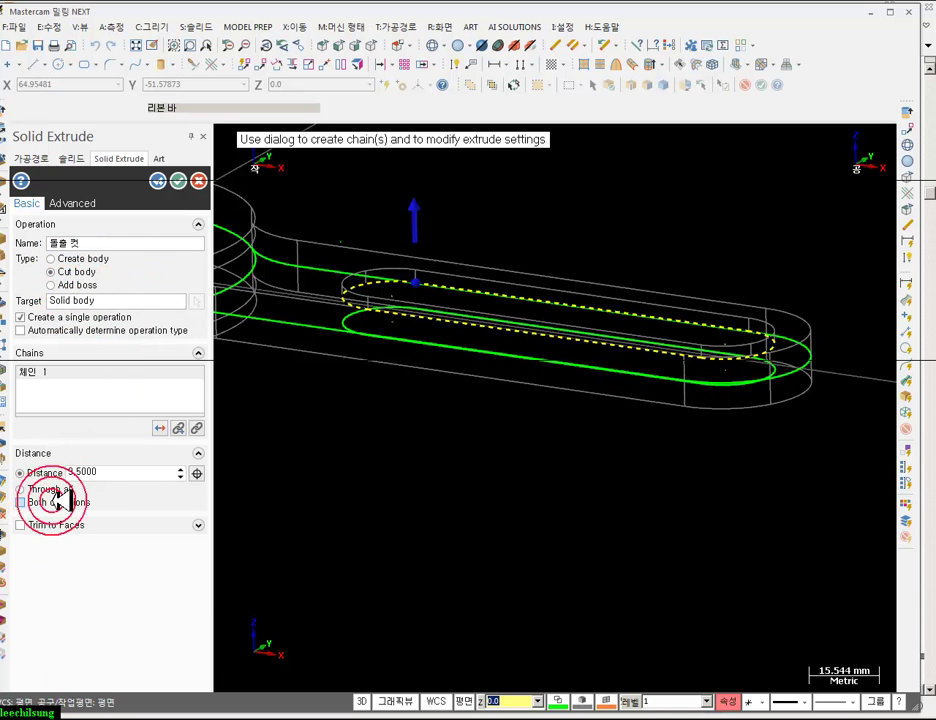
click(440, 327)
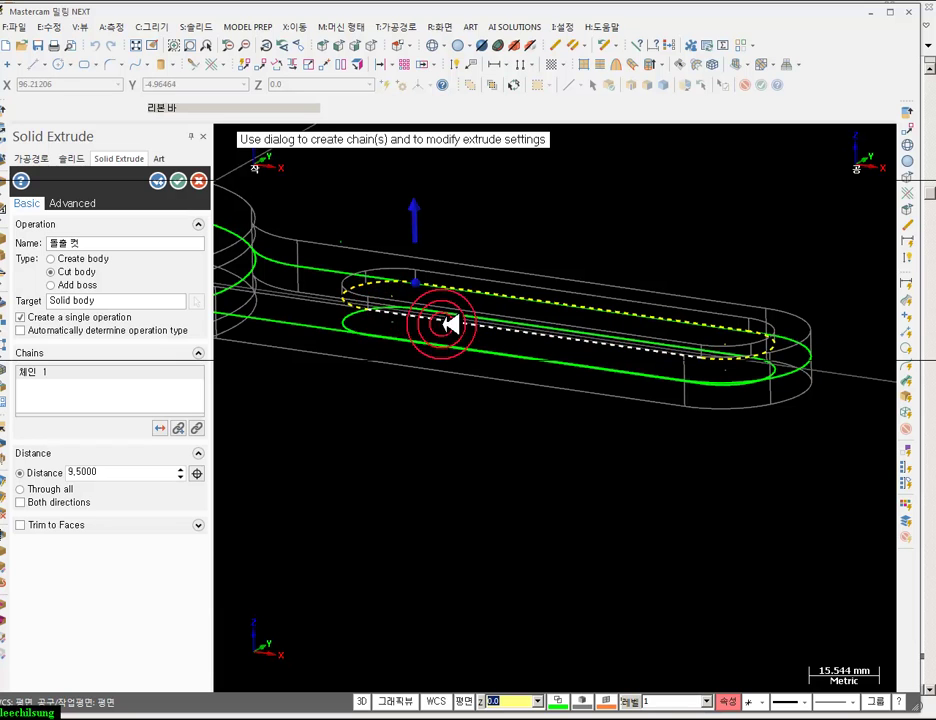
click(440, 325)
click(447, 320)
click(236, 359)
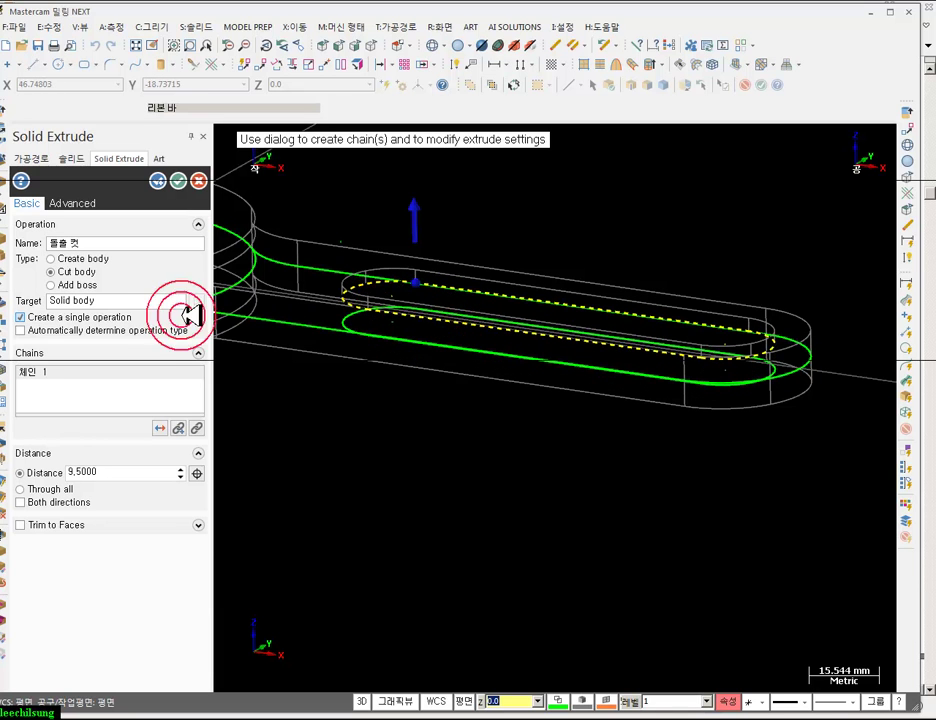
scroll(487, 361, down, 1)
scroll(487, 347, up, 2)
middle_drag(479, 347, 510, 318)
scroll(377, 315, up, 1)
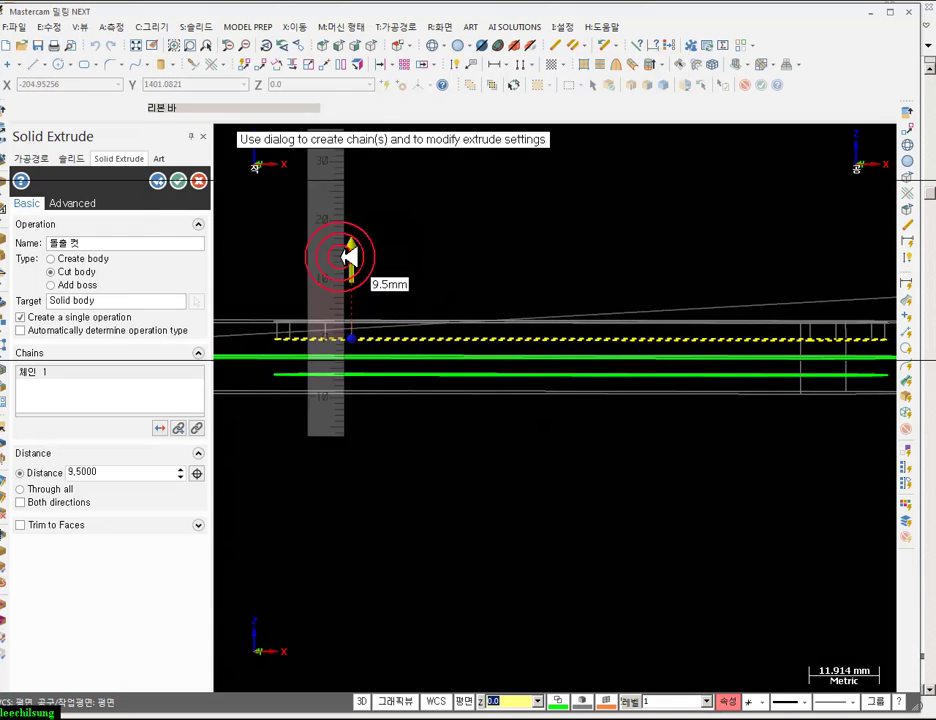
click(182, 190)
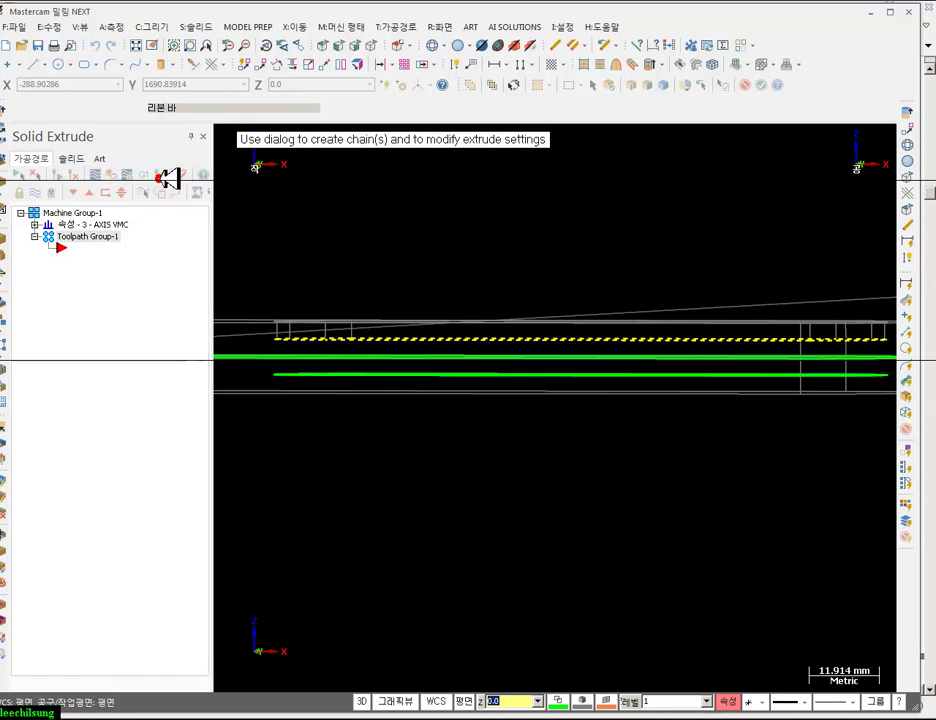
- Cut the body downward from the lower slot outline with a 9.5 mm extrude and show the wrench shaded in isometric view
click(345, 375)
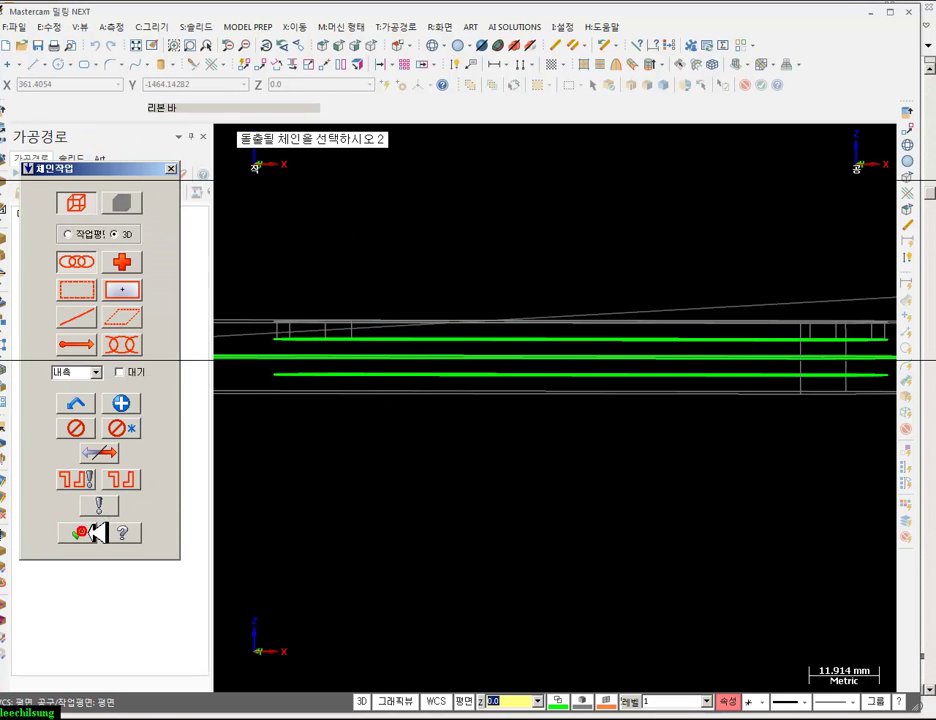
click(77, 533)
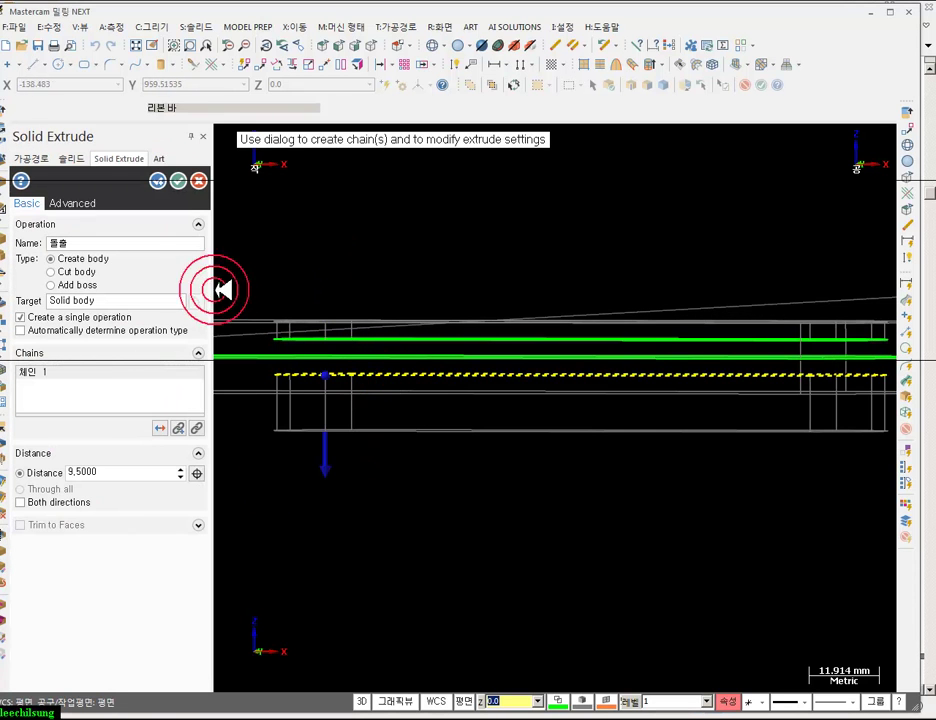
click(73, 272)
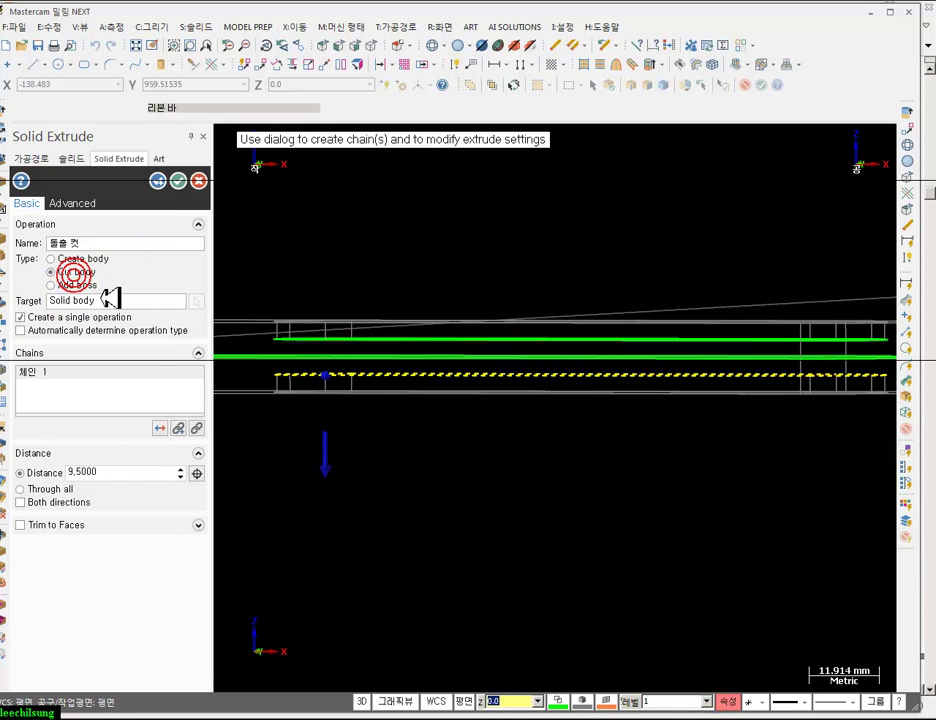
click(178, 180)
click(457, 47)
click(369, 47)
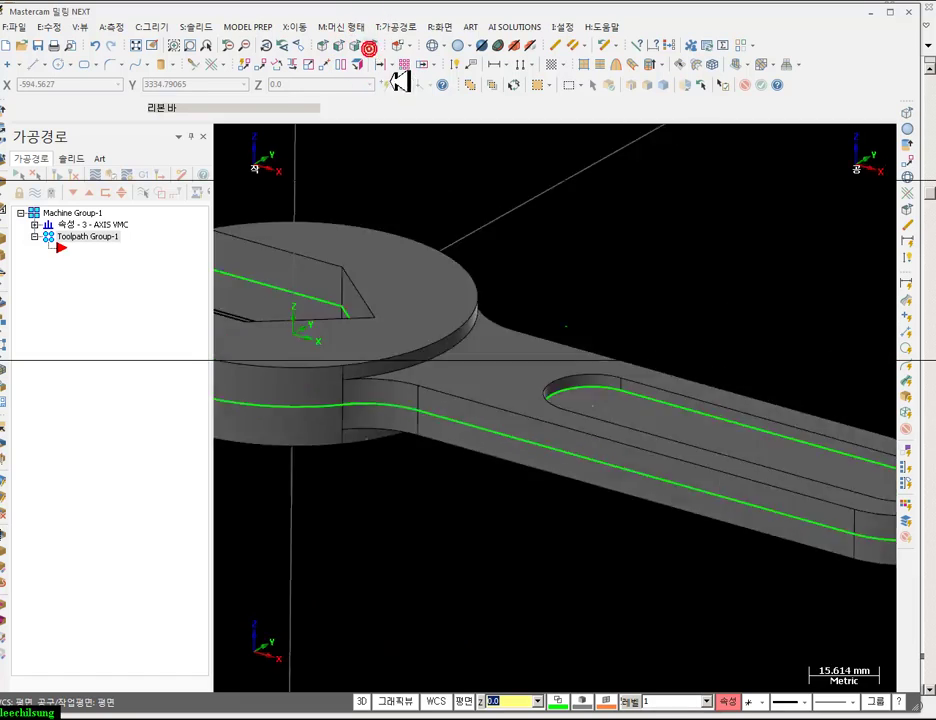
- Inspect the recessed slot in the wrench handle and switch to the PDF drawing of the two-armed lever, K-2D-115
scroll(332, 232, down, 2)
scroll(637, 397, up, 3)
mouse_move(637, 397)
middle_down()
mouse_move(665, 257)
mouse_move(637, 270)
mouse_move(664, 407)
mouse_move(664, 313)
mouse_move(633, 434)
mouse_move(704, 230)
mouse_move(598, 424)
middle_up()
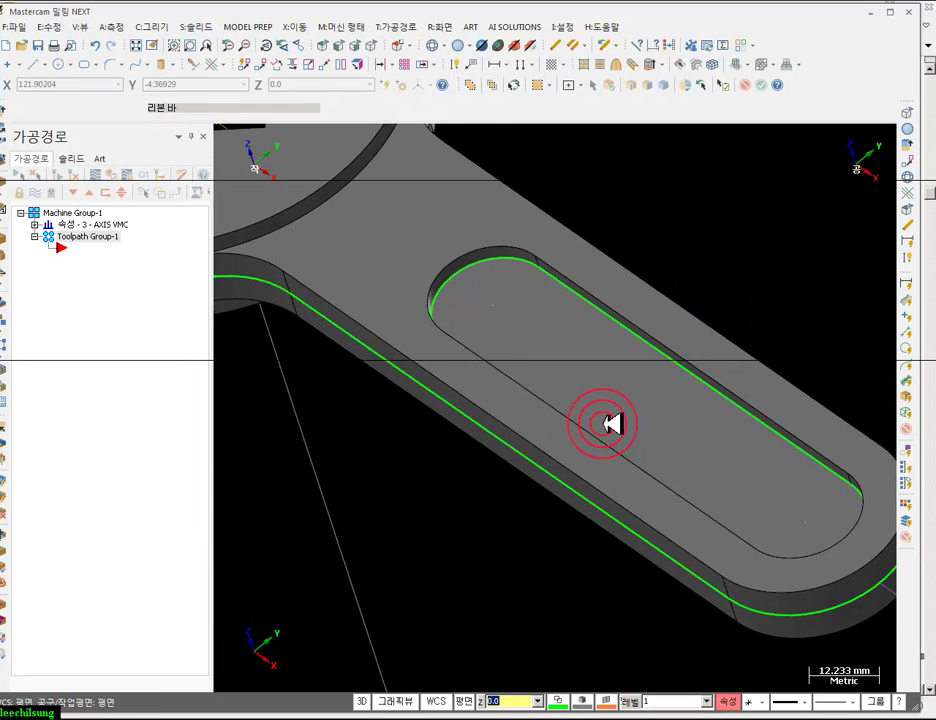
scroll(756, 517, down, 2)
key(alt+Tab)
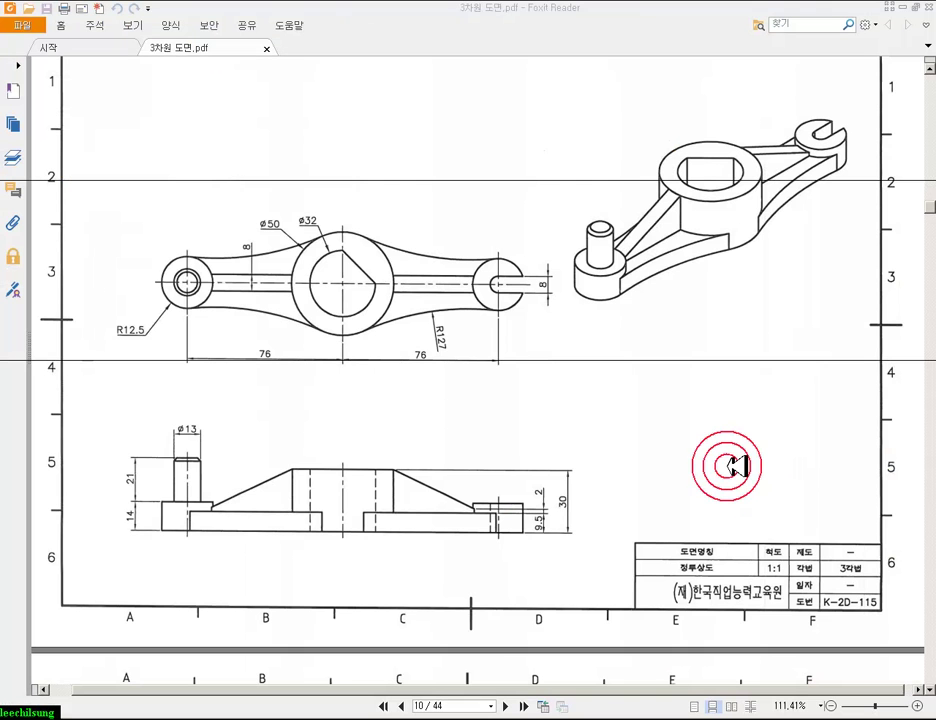
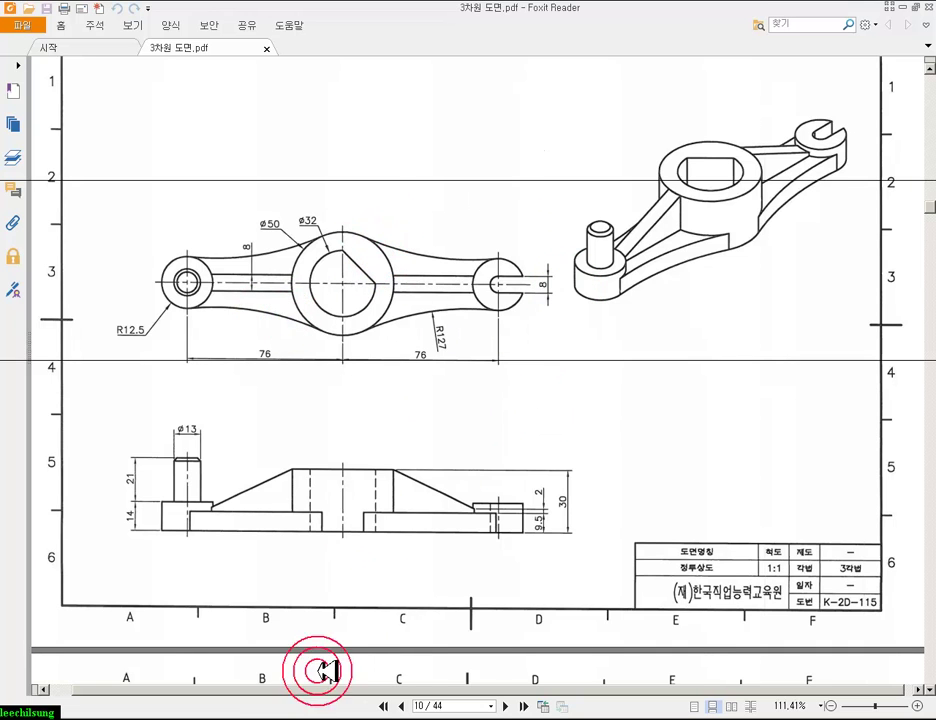
- Switch to Mastercam and draw a 50 mm diameter circle centred on the origin, taking the size from the PDF drawing
click(283, 717)
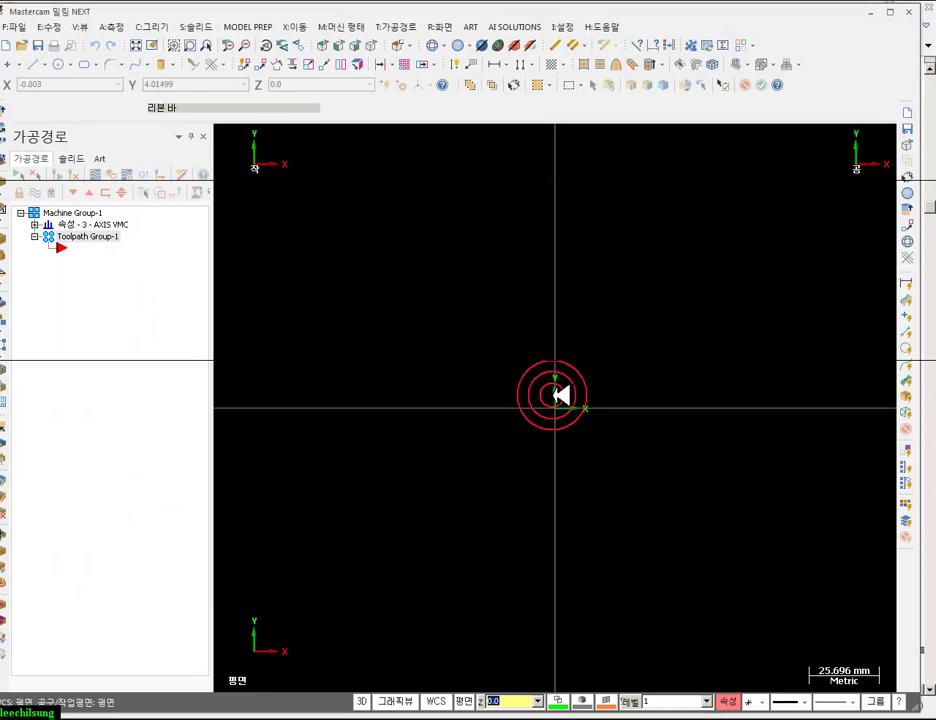
click(60, 64)
click(554, 406)
click(667, 284)
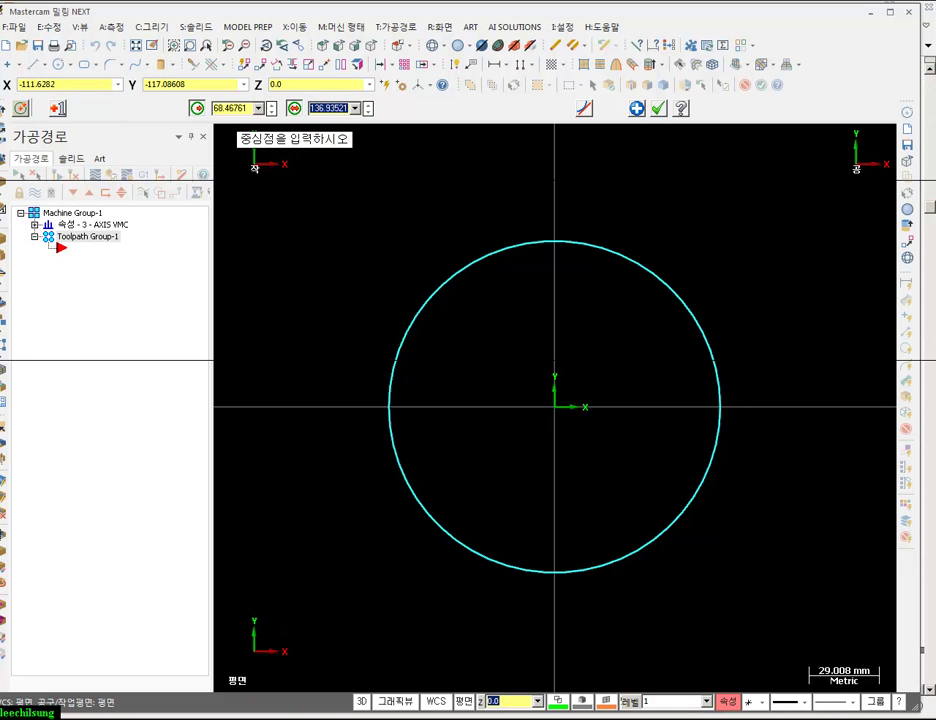
click(283, 717)
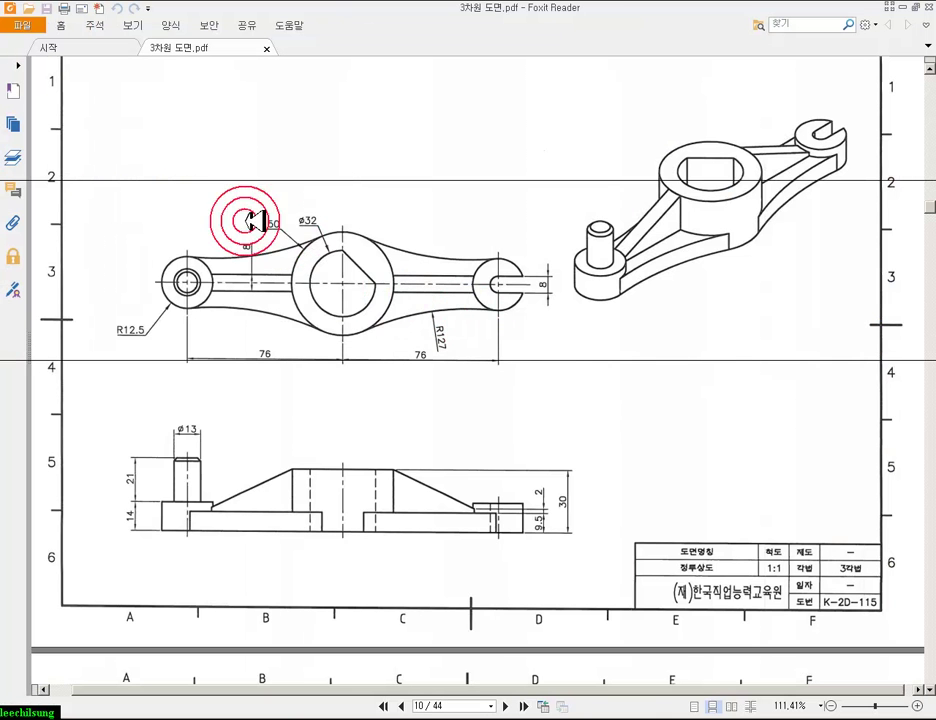
click(322, 717)
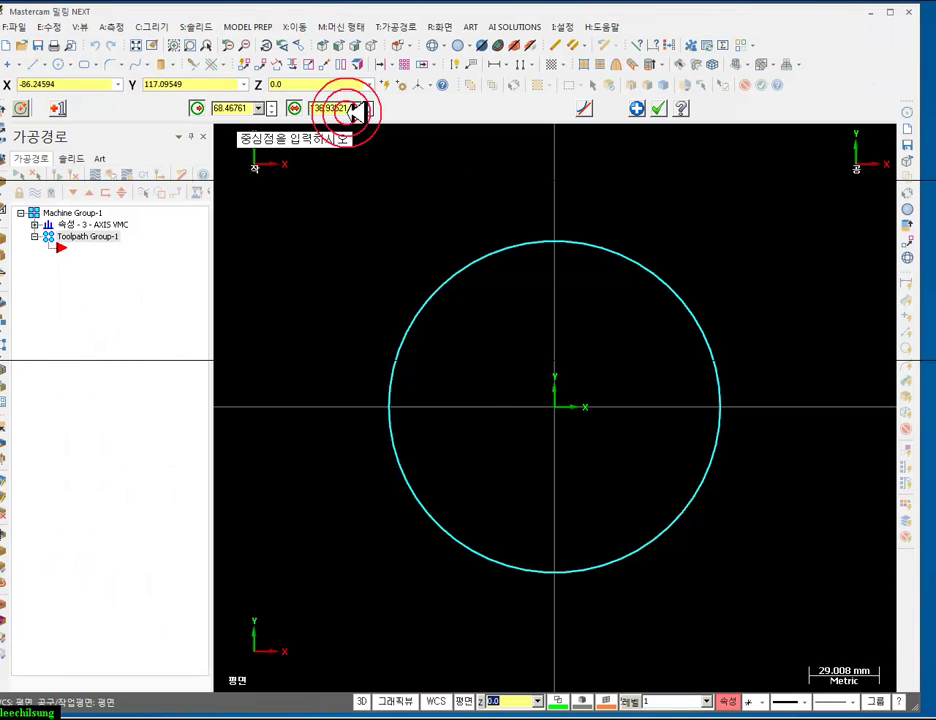
click(347, 108)
text(50)
key(Return)
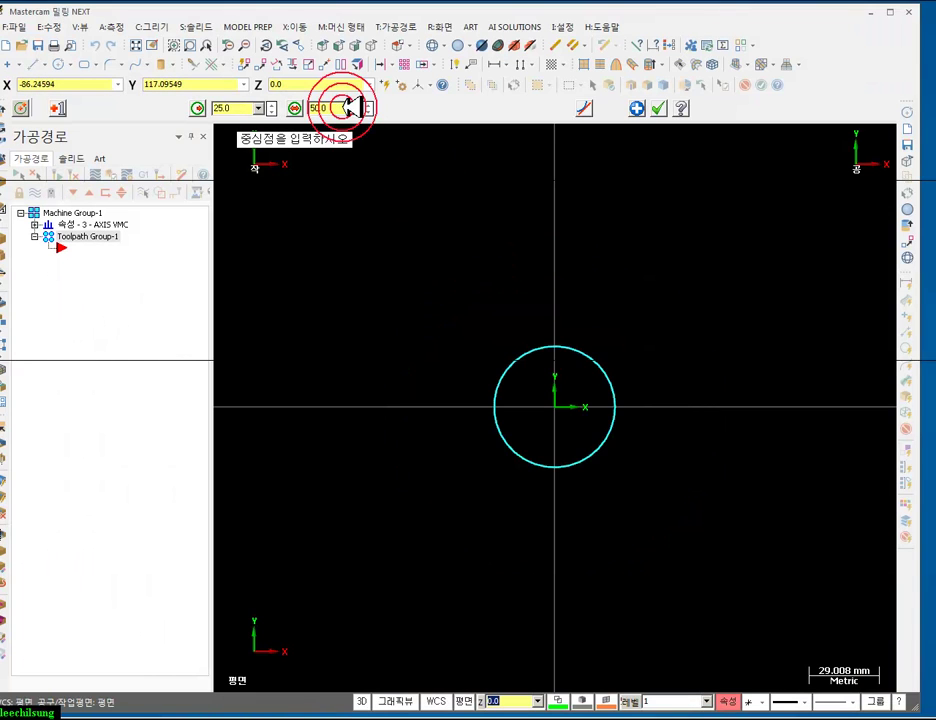
scroll(501, 324, down, 2)
scroll(501, 334, up, 3)
click(637, 108)
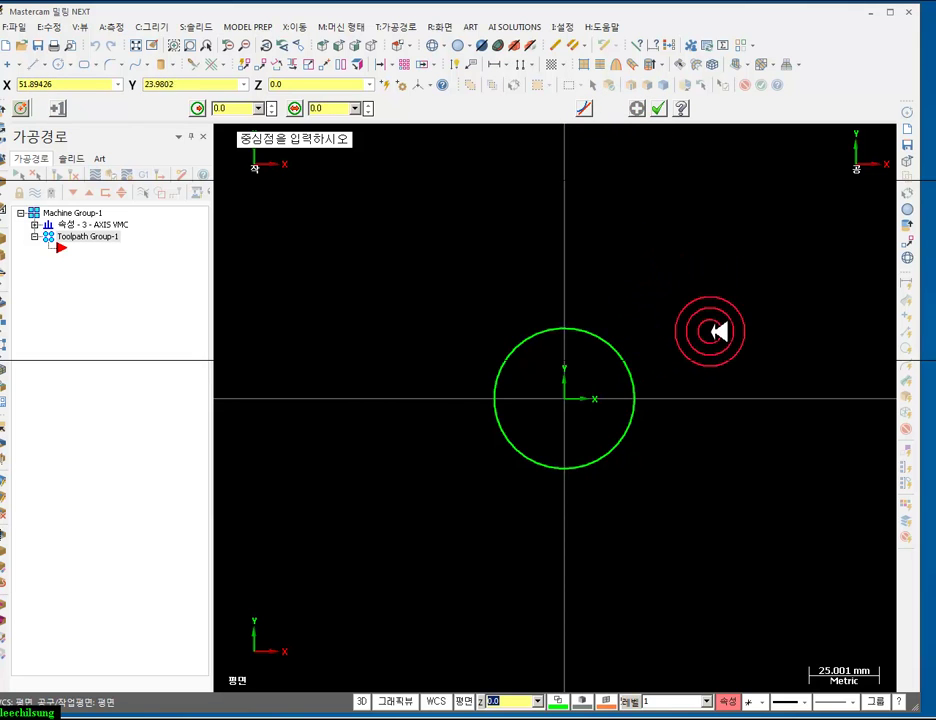
- Draw a circle of radius 12.5 mm with its centre offset 76 mm along X from the origin
click(564, 398)
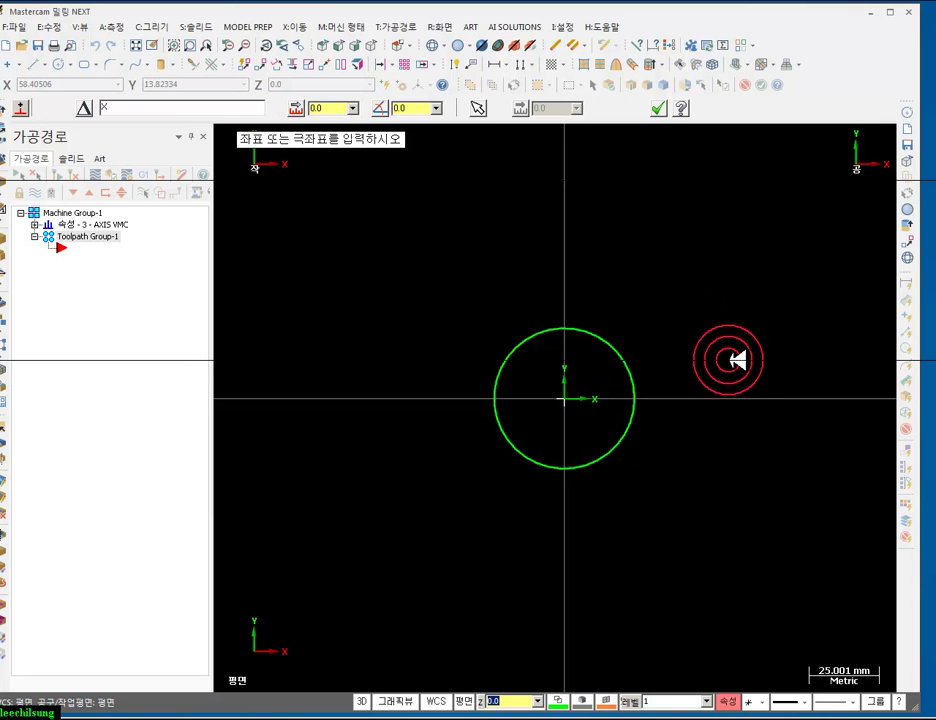
click(376, 716)
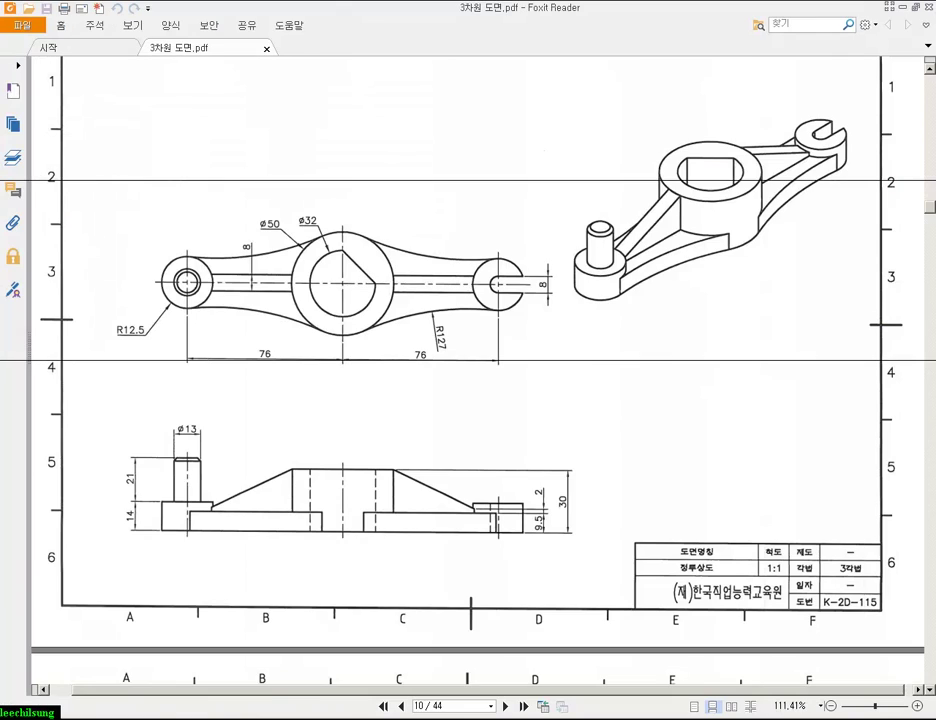
key(alt+Tab)
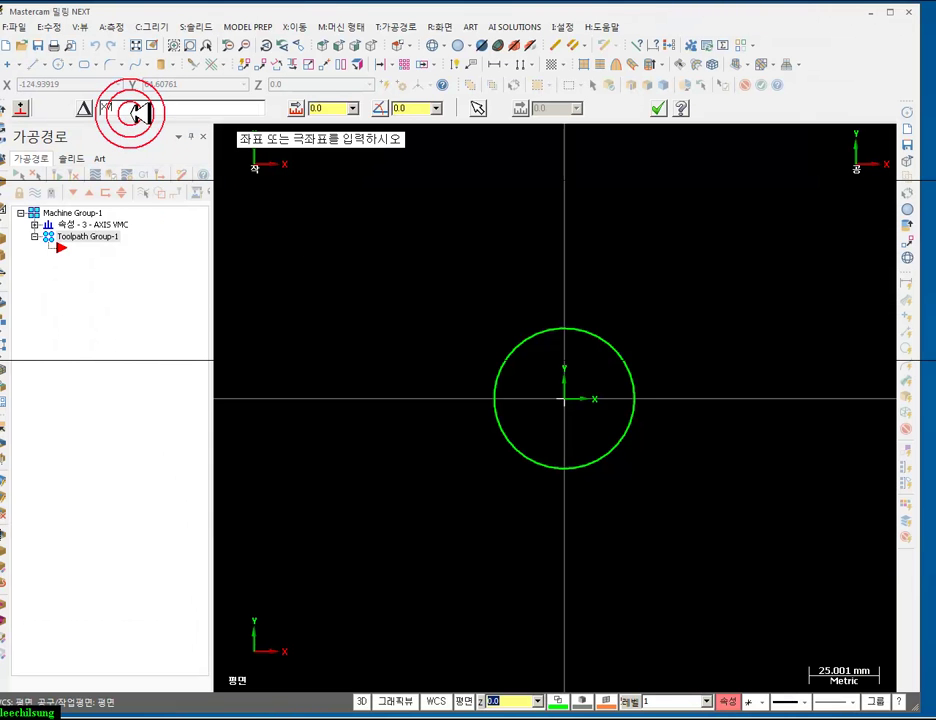
key(Return)
scroll(660, 341, down, 2)
click(725, 363)
scroll(785, 352, up, 3)
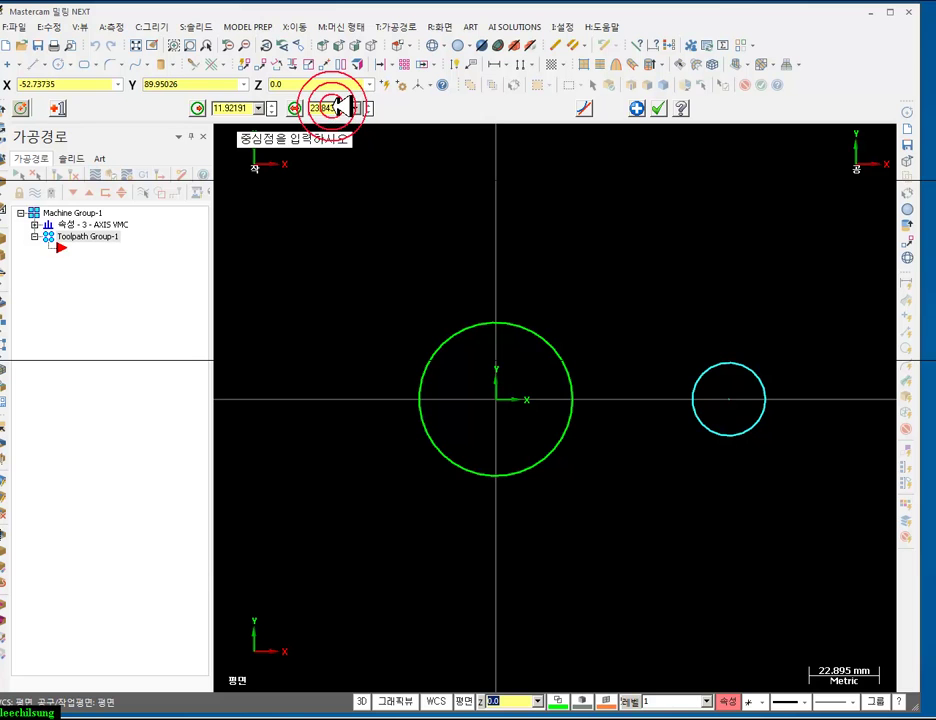
click(272, 716)
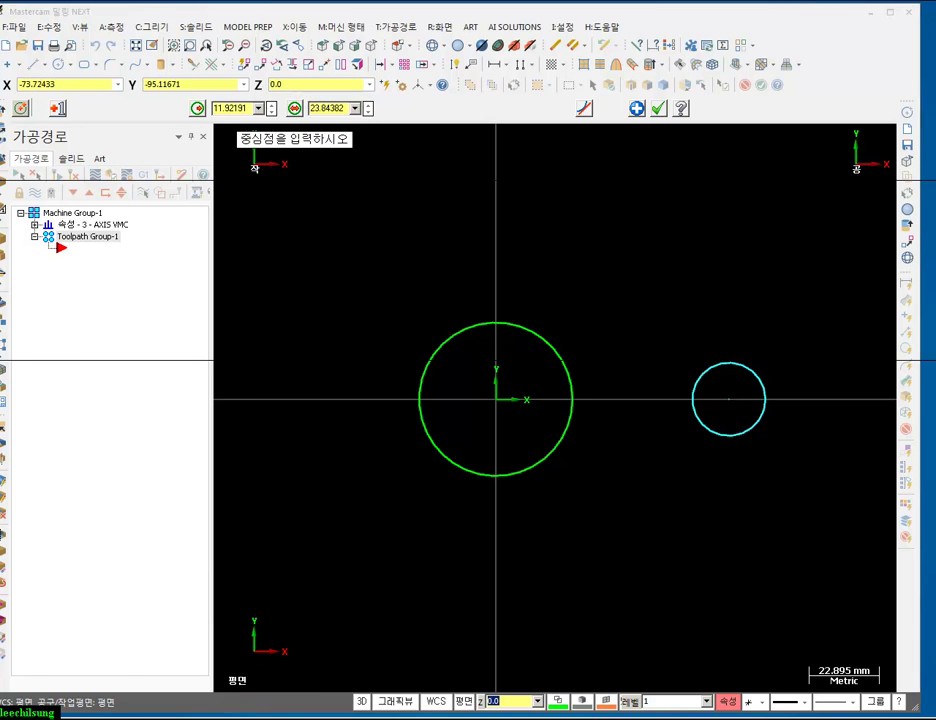
key(alt+Tab)
click(232, 108)
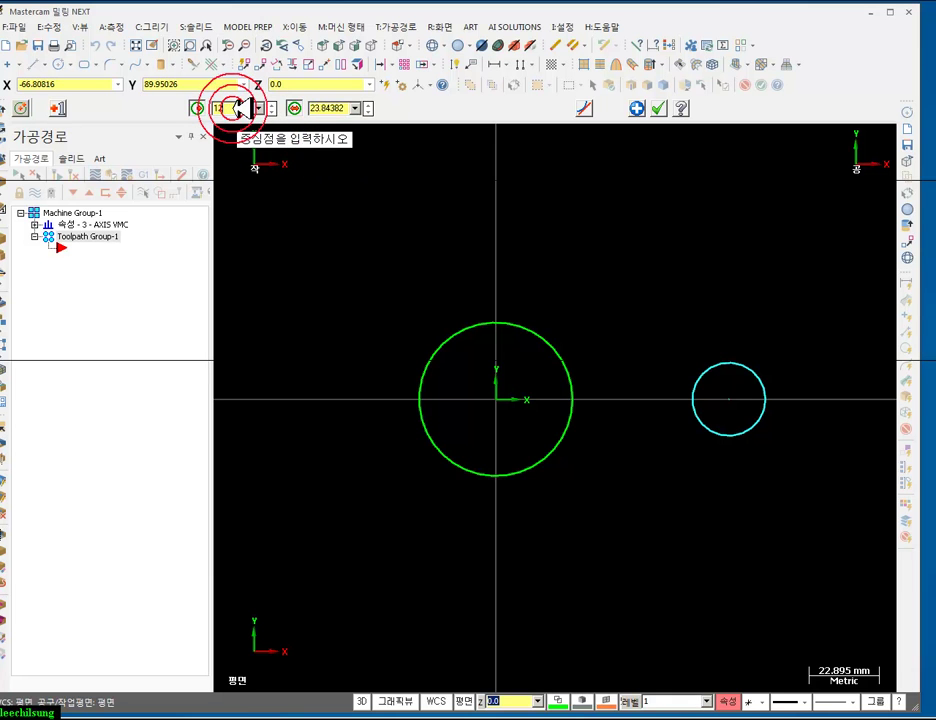
scroll(658, 286, down, 1)
scroll(556, 251, down, 2)
click(658, 108)
- Mirror the small circle across the Y axis as a copy
click(723, 344)
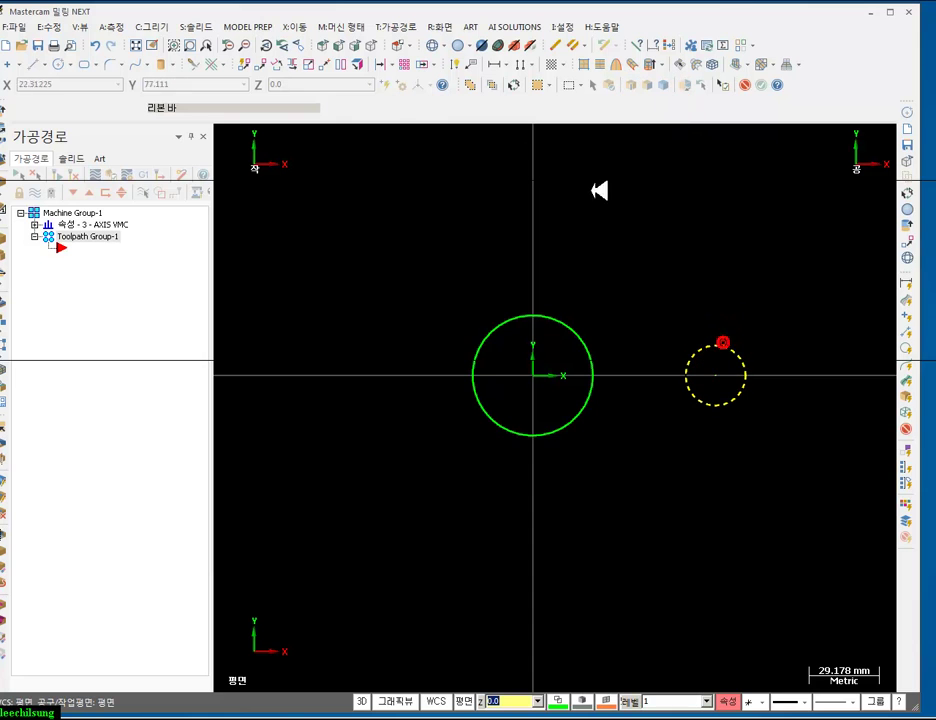
click(297, 64)
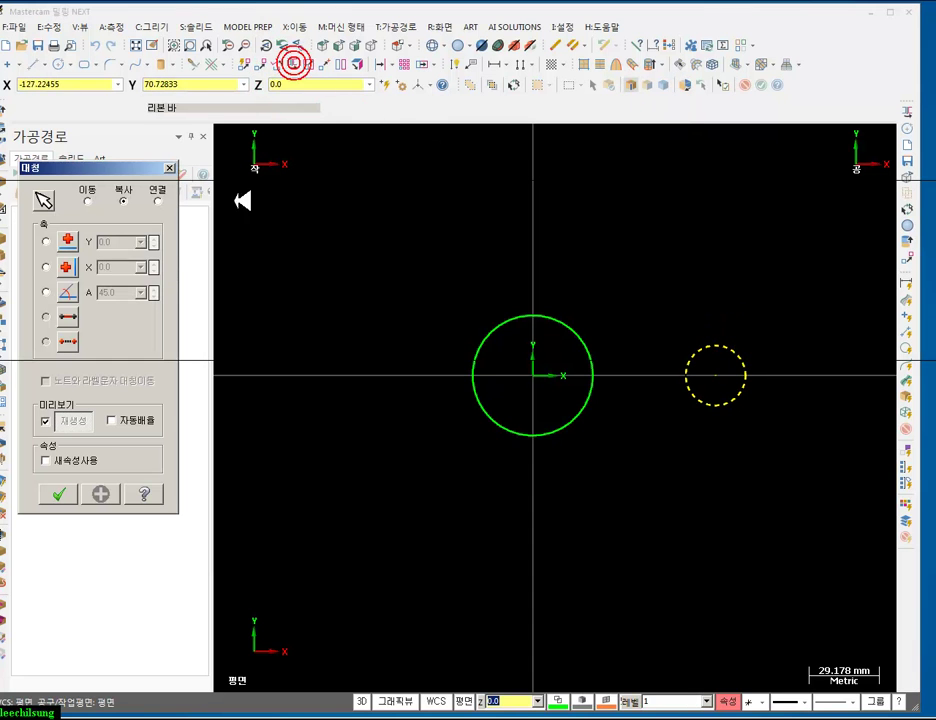
click(63, 492)
scroll(338, 339, up, 2)
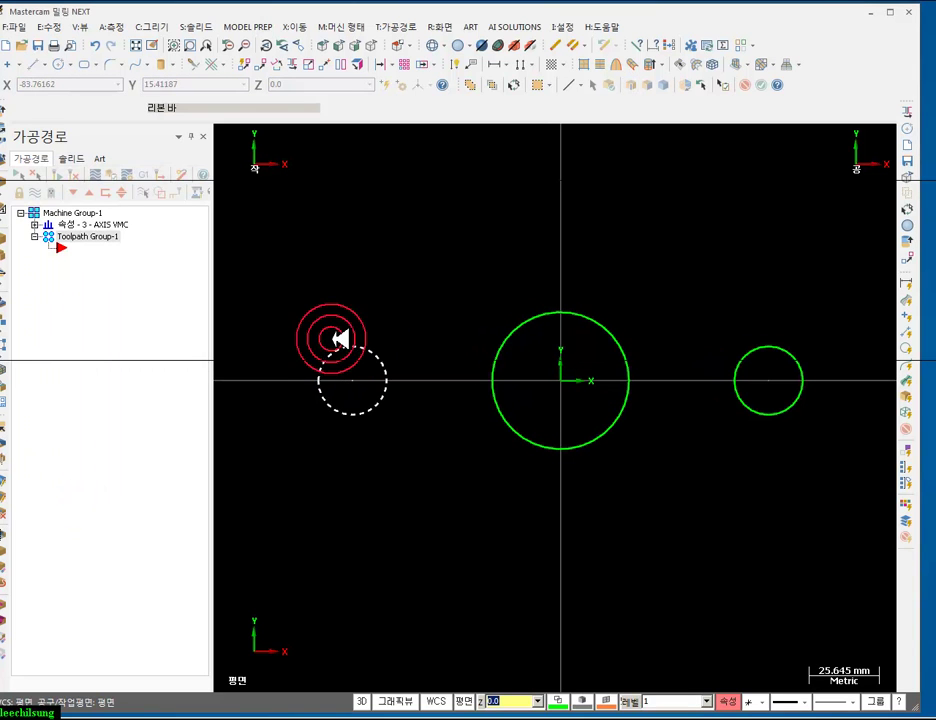
- Dimension the horizontal distances from the origin to the centres of both small circles, placing them below the outline
click(462, 62)
click(355, 383)
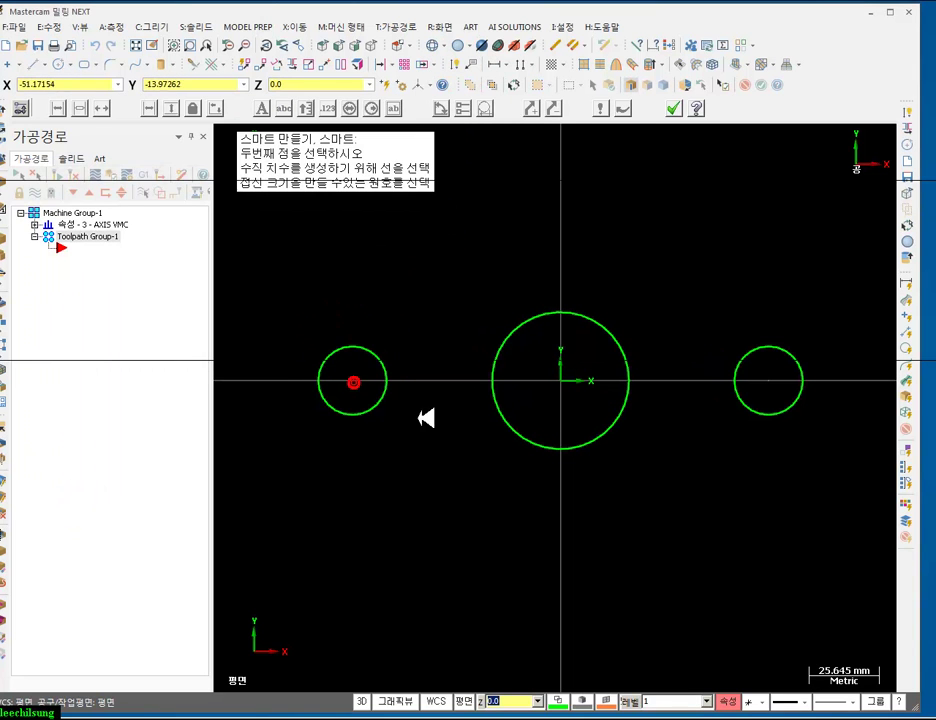
click(478, 486)
click(563, 387)
click(768, 383)
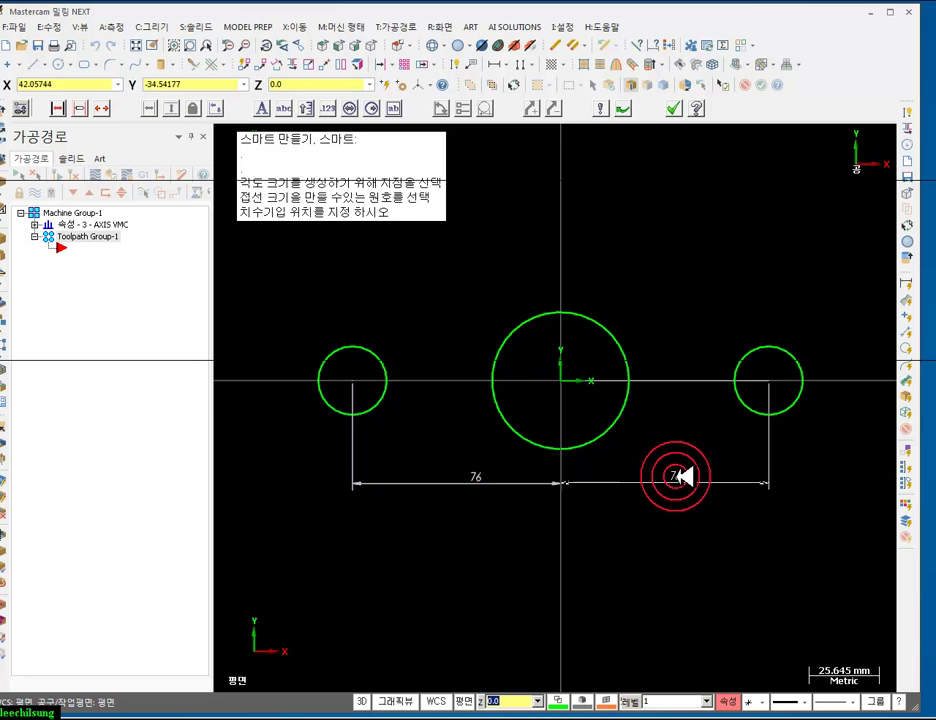
click(683, 479)
- Add diameter dimensions to the central circle and both small end circles
click(597, 313)
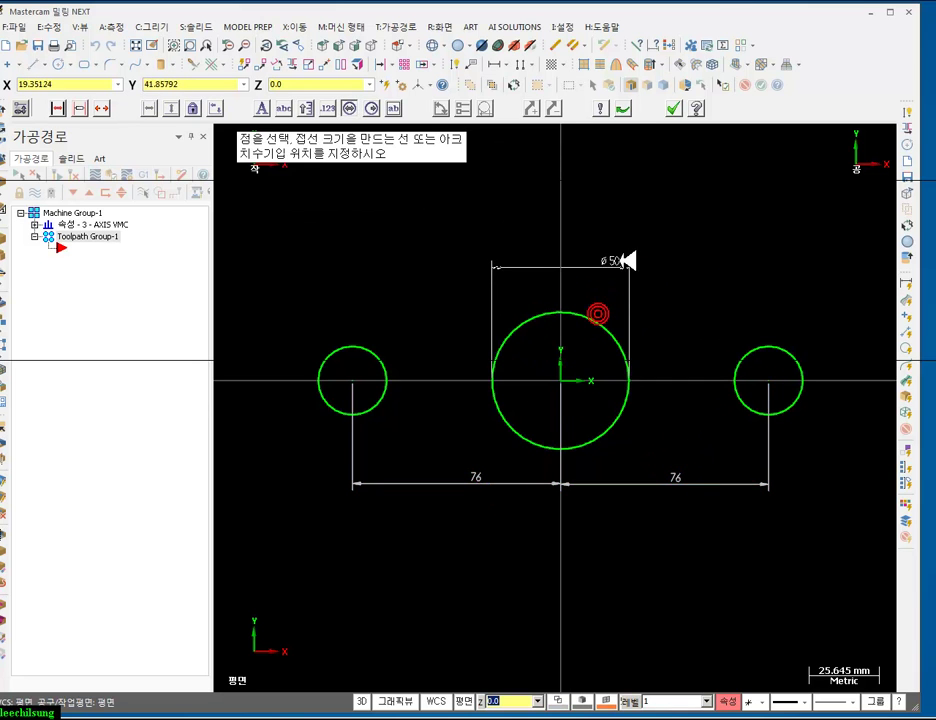
click(645, 265)
click(748, 358)
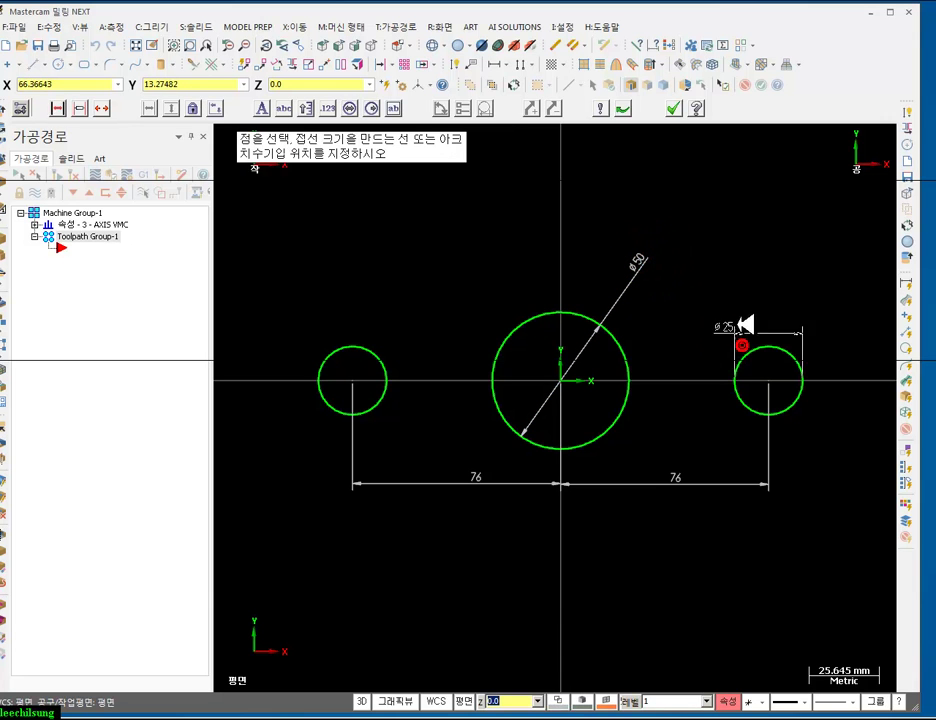
click(385, 373)
click(411, 318)
click(680, 113)
scroll(590, 370, up, 3)
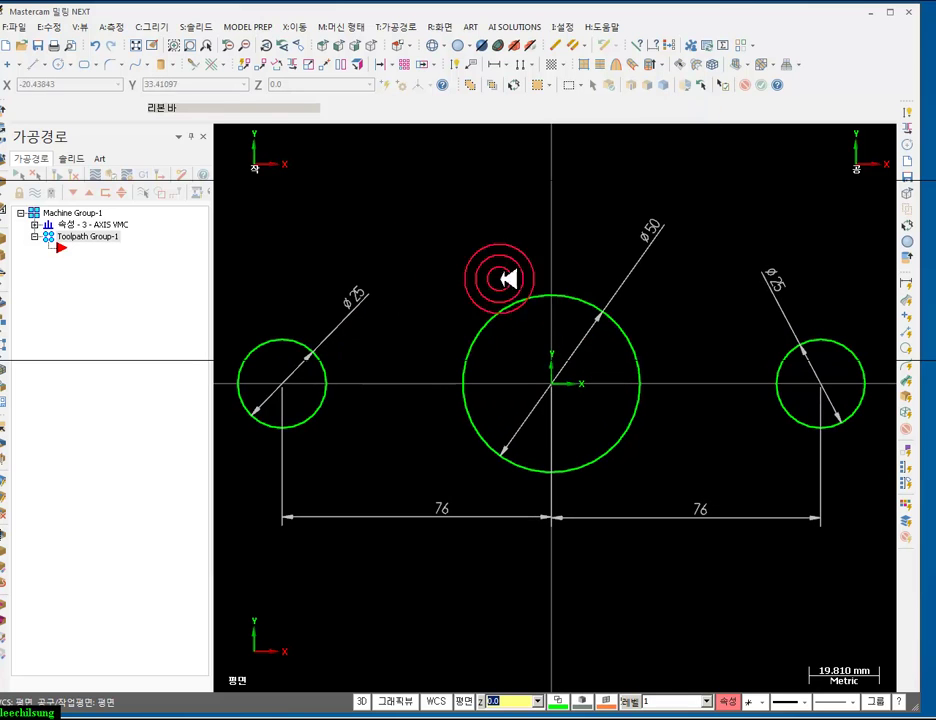
- Close the toolpath, solid and Art managers to enlarge the drawing area
click(208, 138)
click(201, 136)
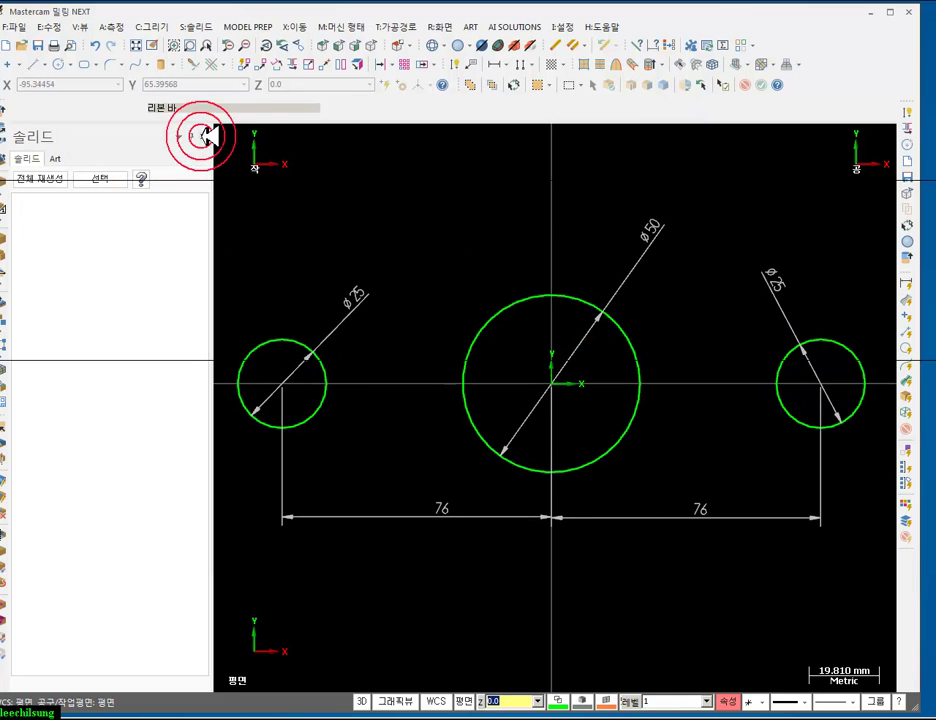
click(205, 135)
scroll(263, 322, up, 1)
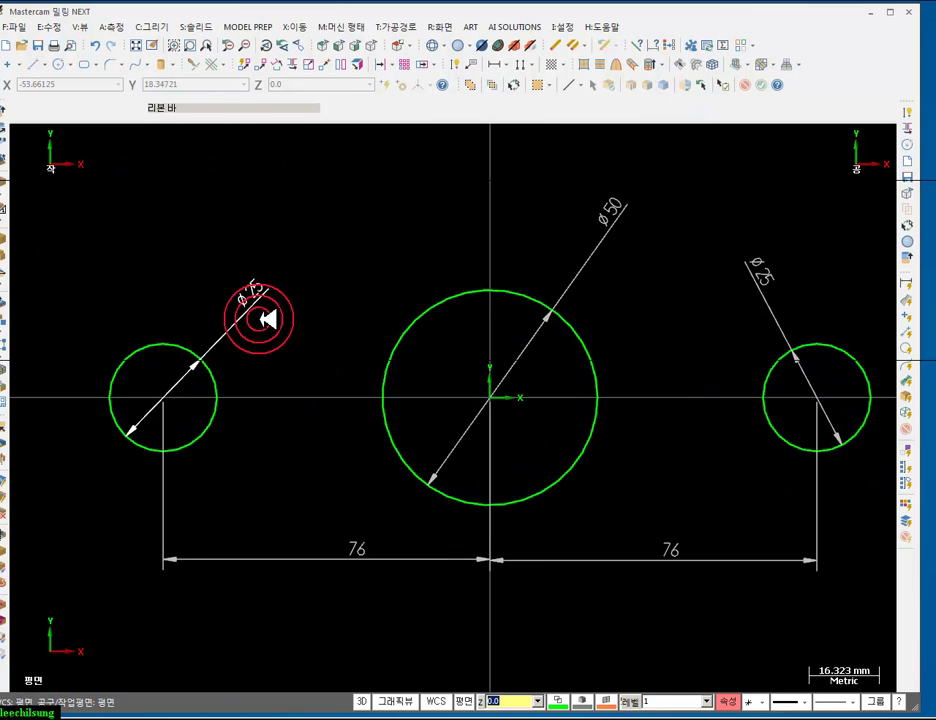
scroll(668, 476, up, 1)
middle_drag(670, 473, 630, 434)
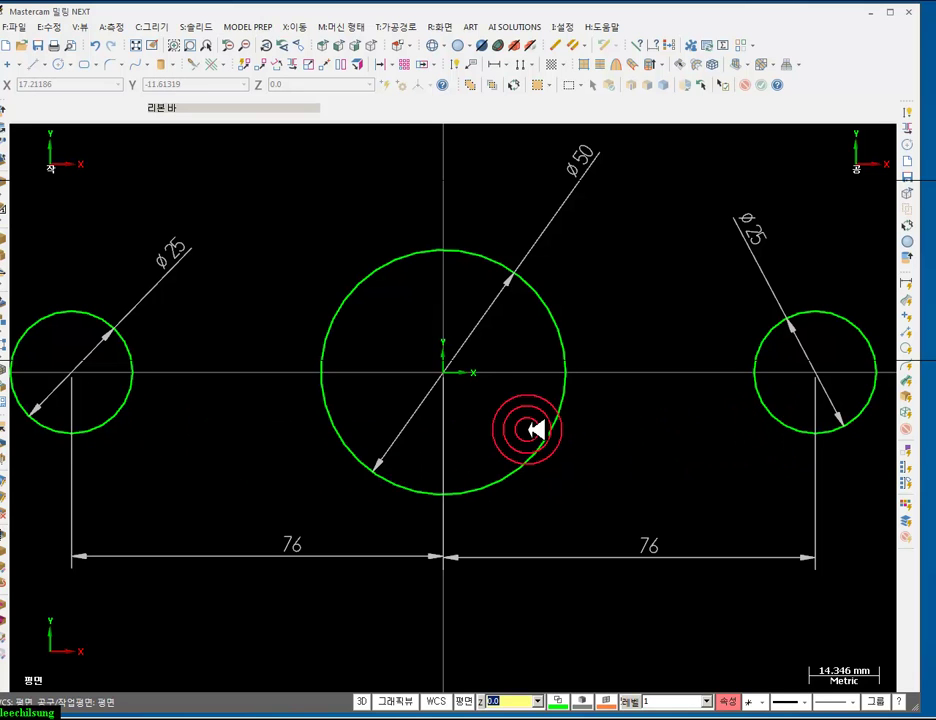
- Draw a 127 mm radius arc tangent to the central circle and the +X end circle along their lower side
click(184, 545)
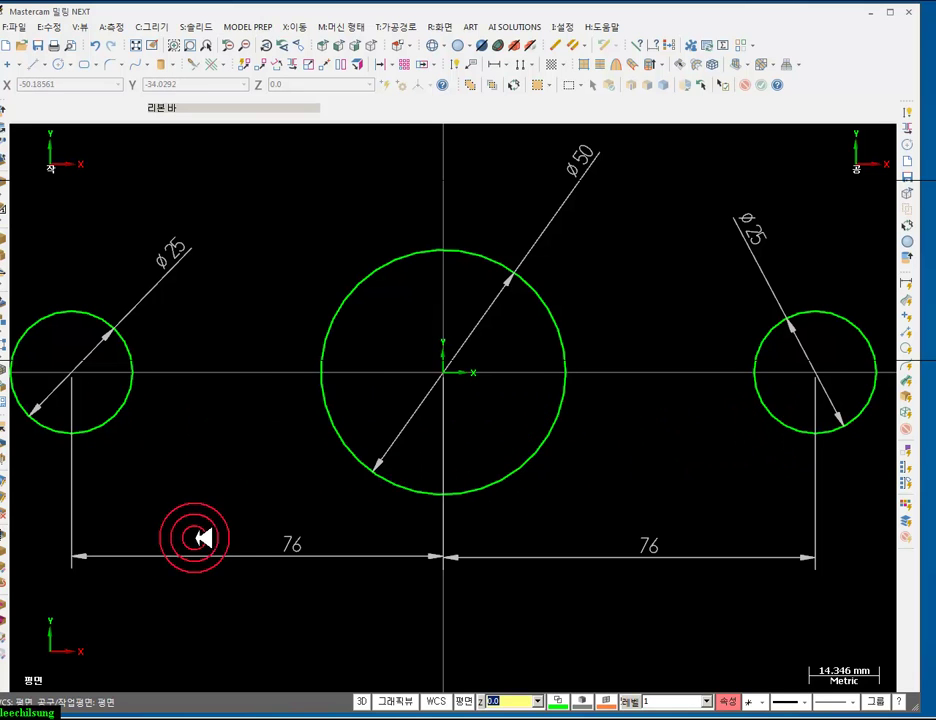
key(alt+Tab)
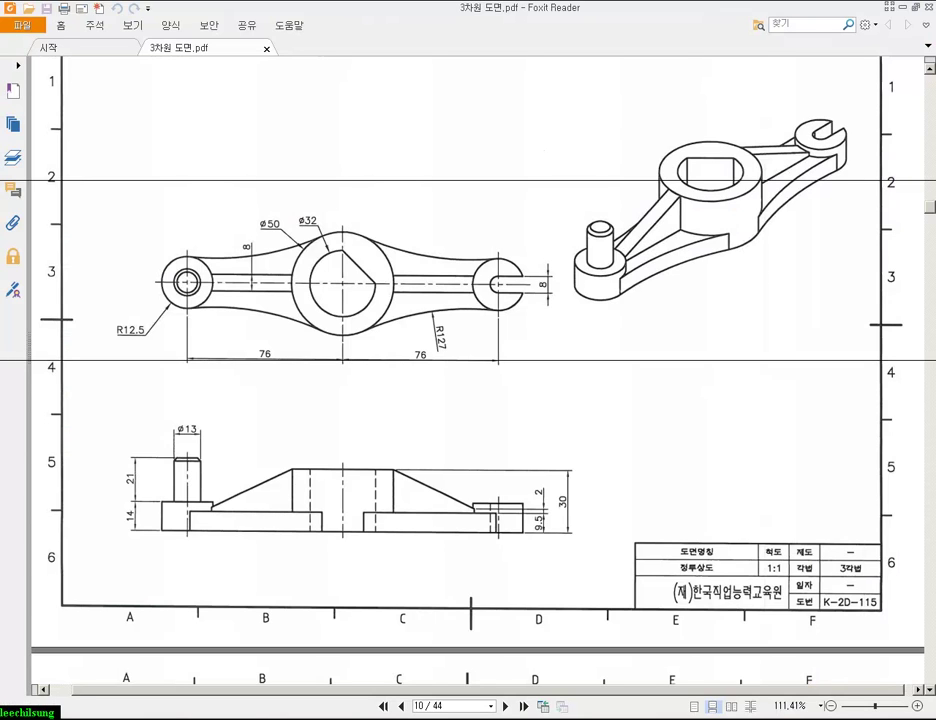
key(alt+Tab)
click(67, 65)
click(100, 179)
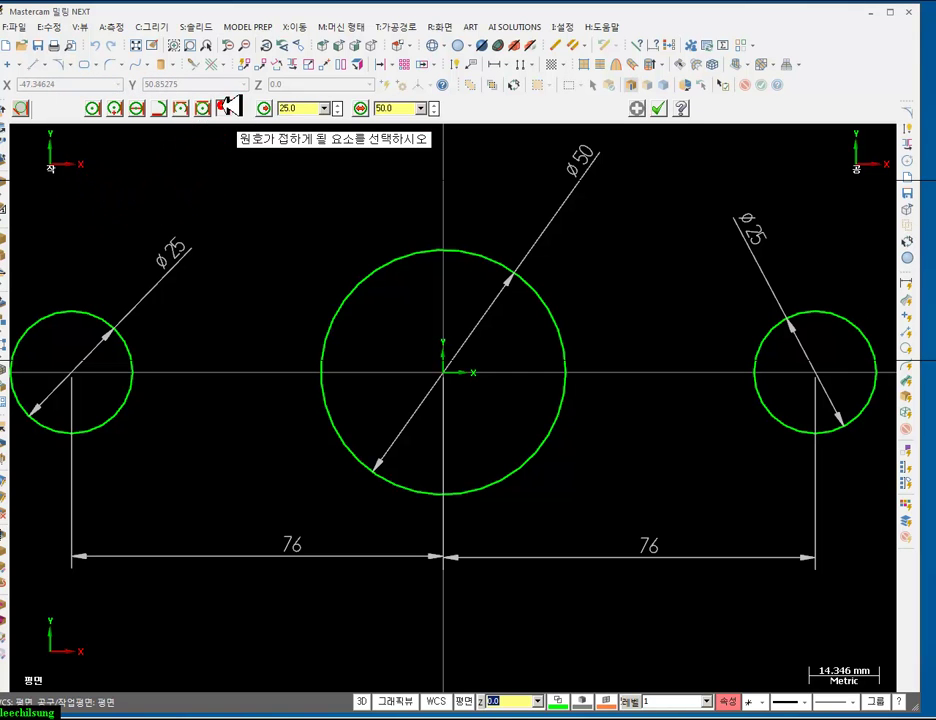
click(302, 107)
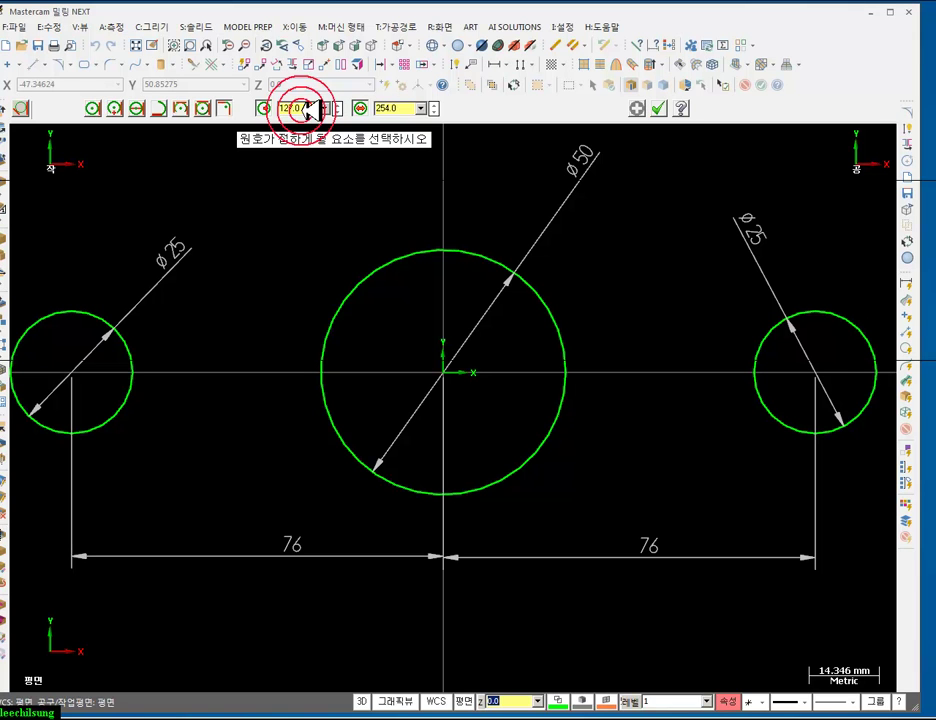
click(539, 456)
click(765, 425)
click(714, 484)
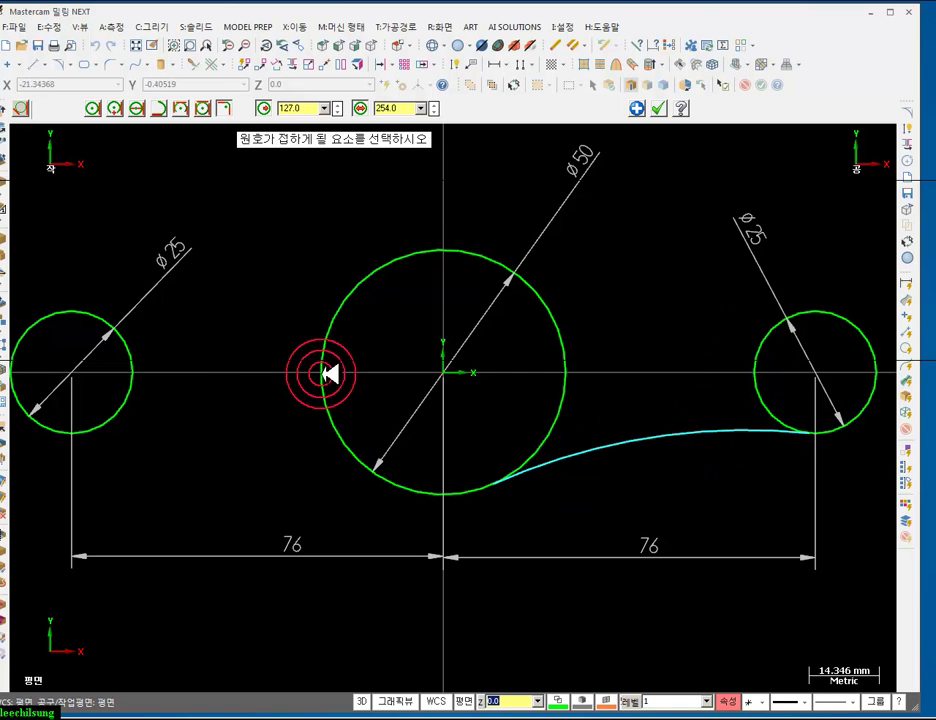
- Add the remaining three 127 mm tangent arcs: below and above on the -X arm, and above on the +X arm
click(110, 423)
click(334, 443)
click(204, 440)
click(125, 335)
click(333, 312)
click(540, 365)
click(768, 347)
click(746, 336)
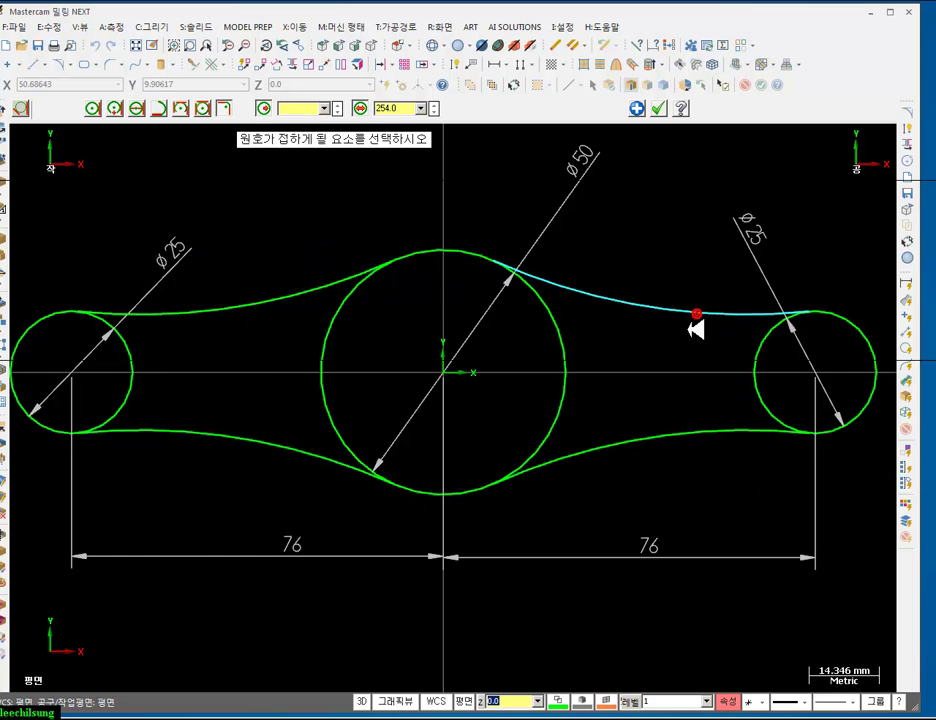
click(658, 108)
- Add radius dimensions to all four tangent arcs, placing each outside the outline
scroll(640, 390, down, 2)
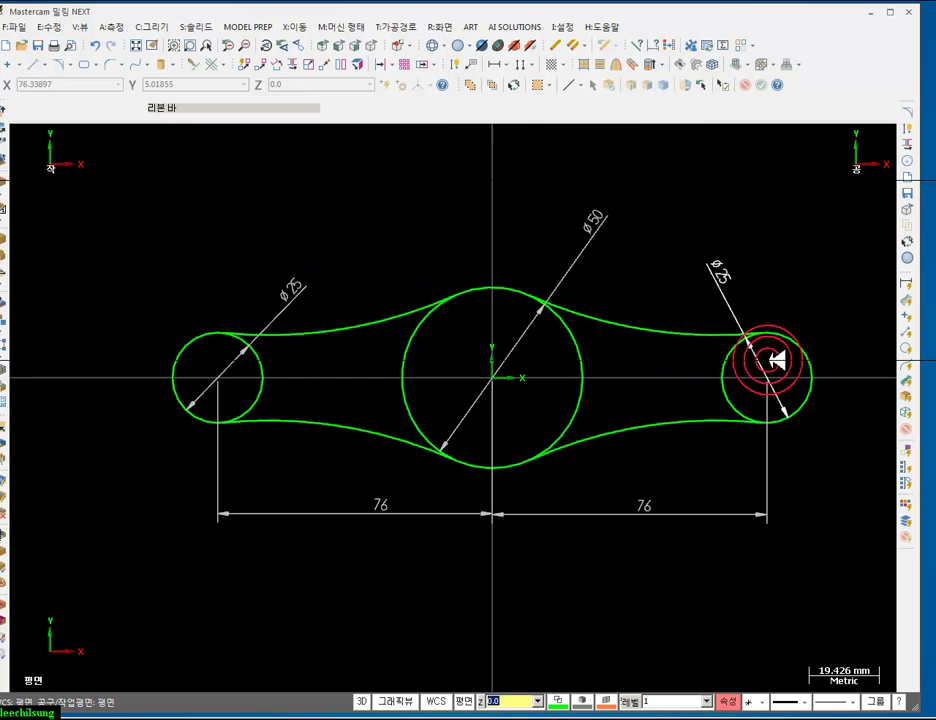
click(455, 66)
click(385, 311)
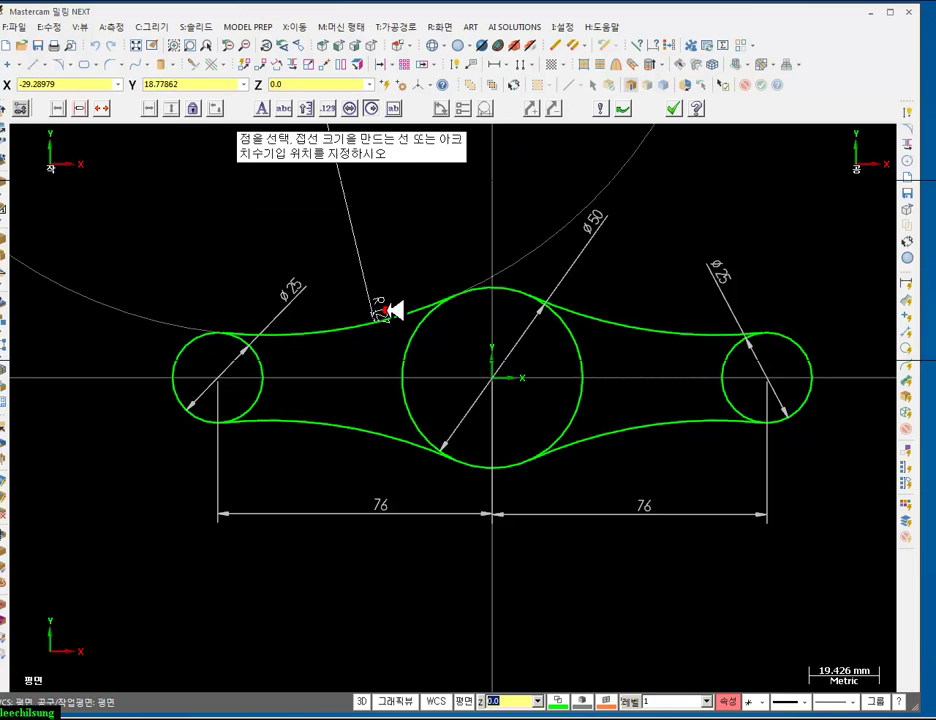
click(378, 274)
click(612, 314)
click(639, 277)
click(635, 426)
click(645, 512)
click(391, 441)
click(356, 465)
click(673, 108)
scroll(640, 320, up, 2)
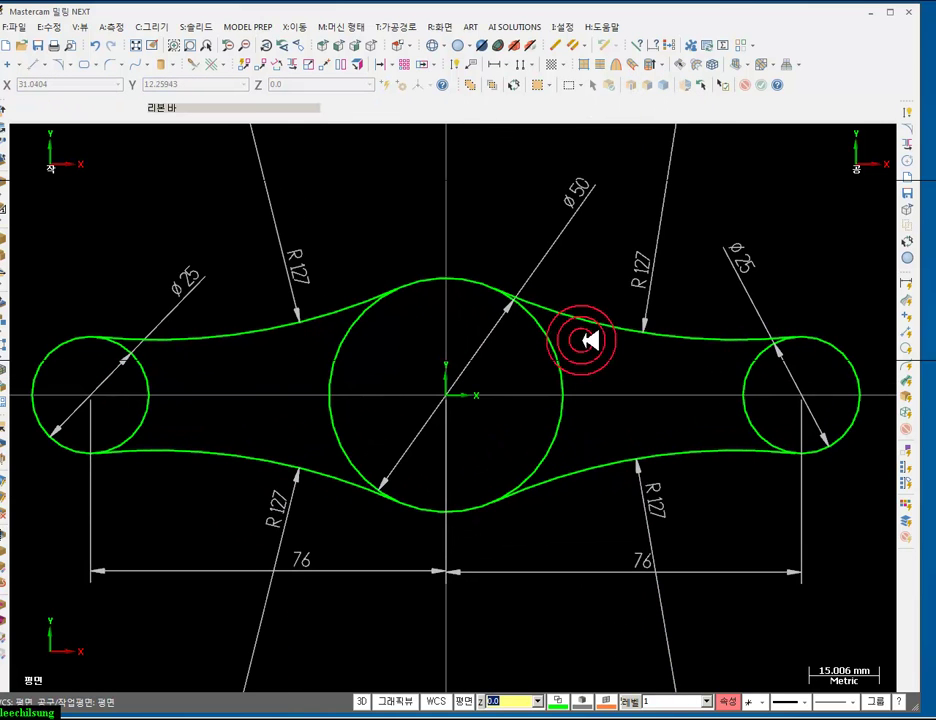
- Check the bore diameter in the PDF drawing and draw a 32 mm diameter circle centred on the origin
key(alt+Tab)
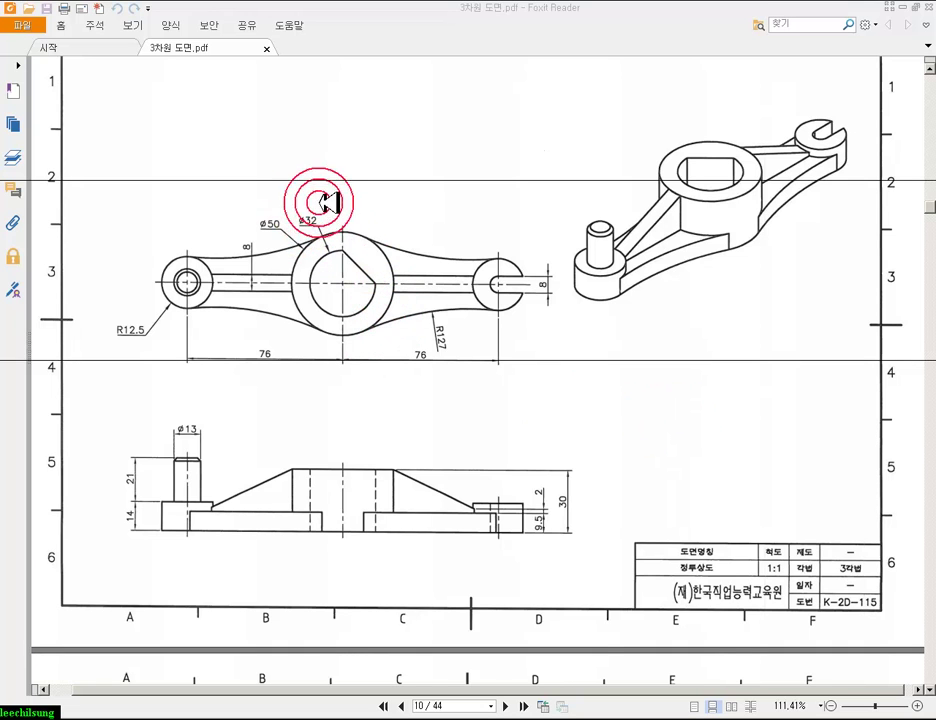
key(alt+Tab)
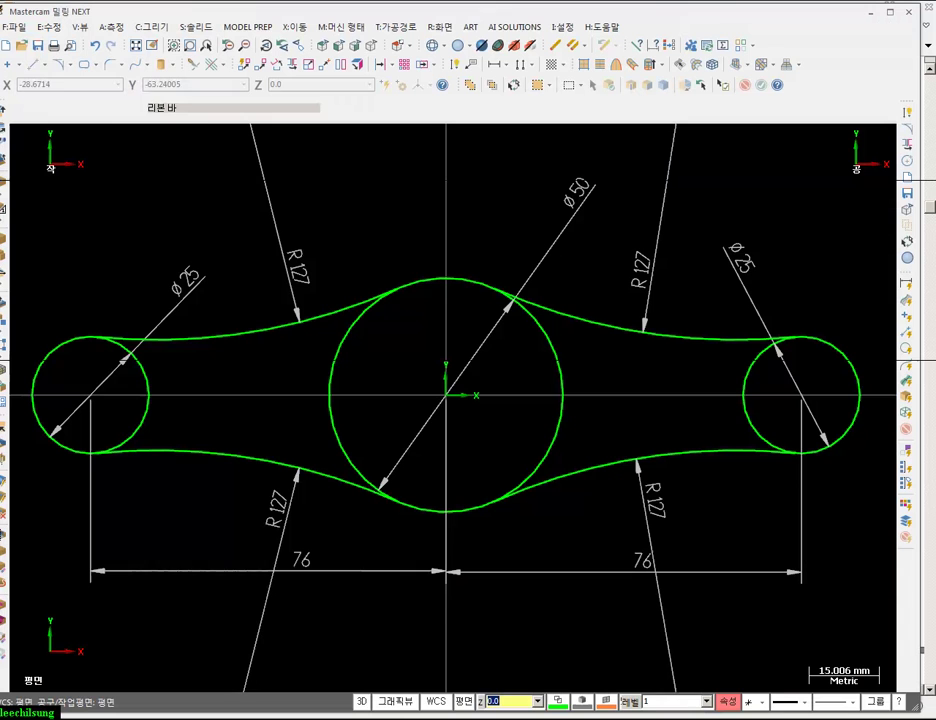
click(80, 66)
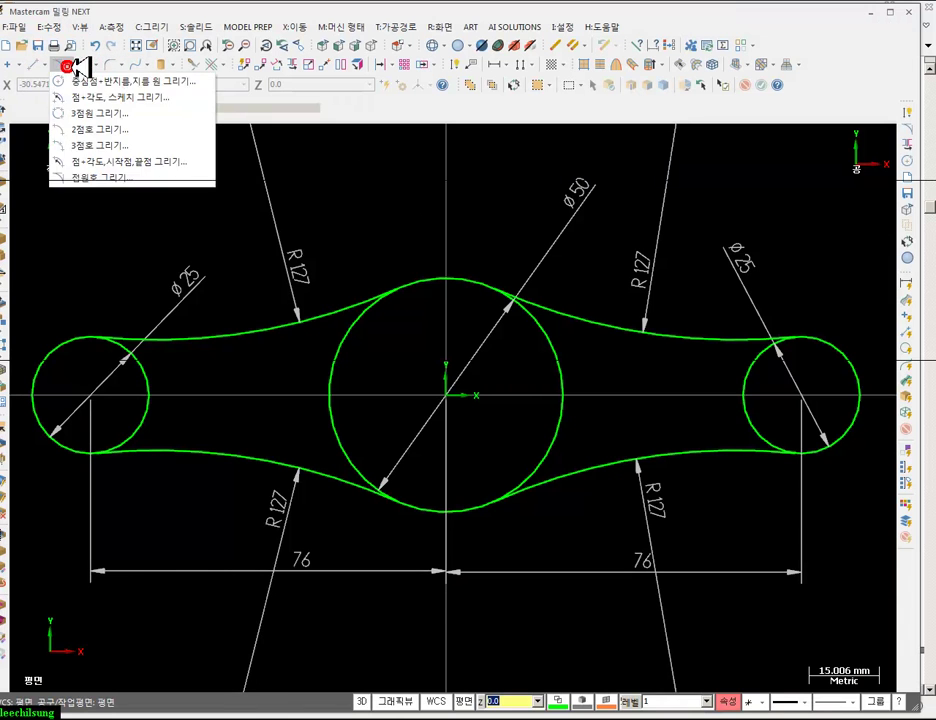
click(88, 80)
click(445, 395)
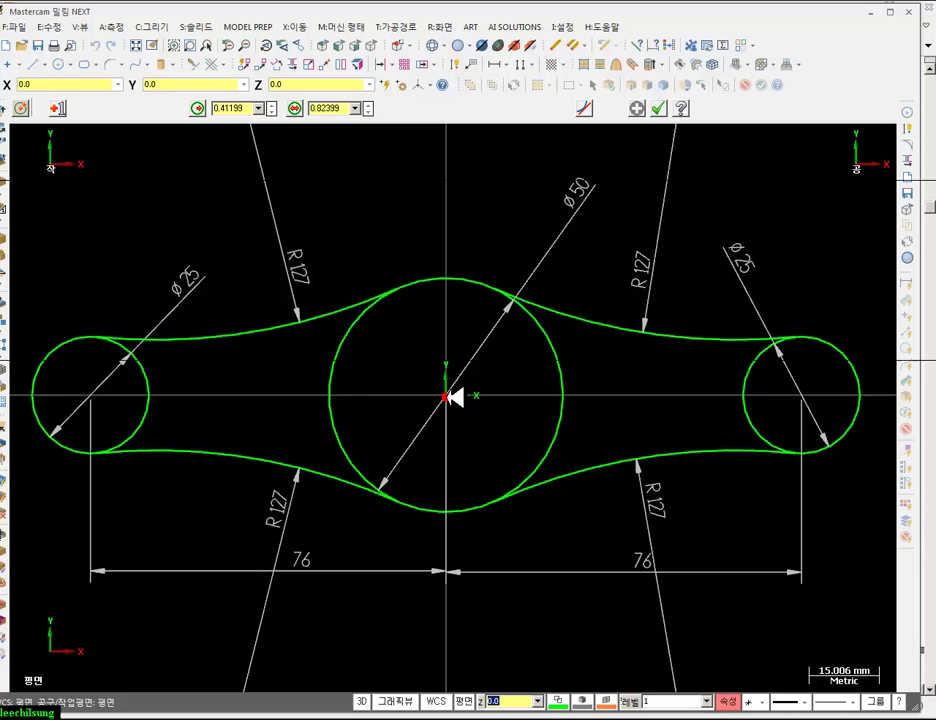
click(330, 108)
text(32)
key(Return)
- Draw a straight chord across the 32 mm circle between its +X and +Y quadrant points
scroll(445, 418, up, 4)
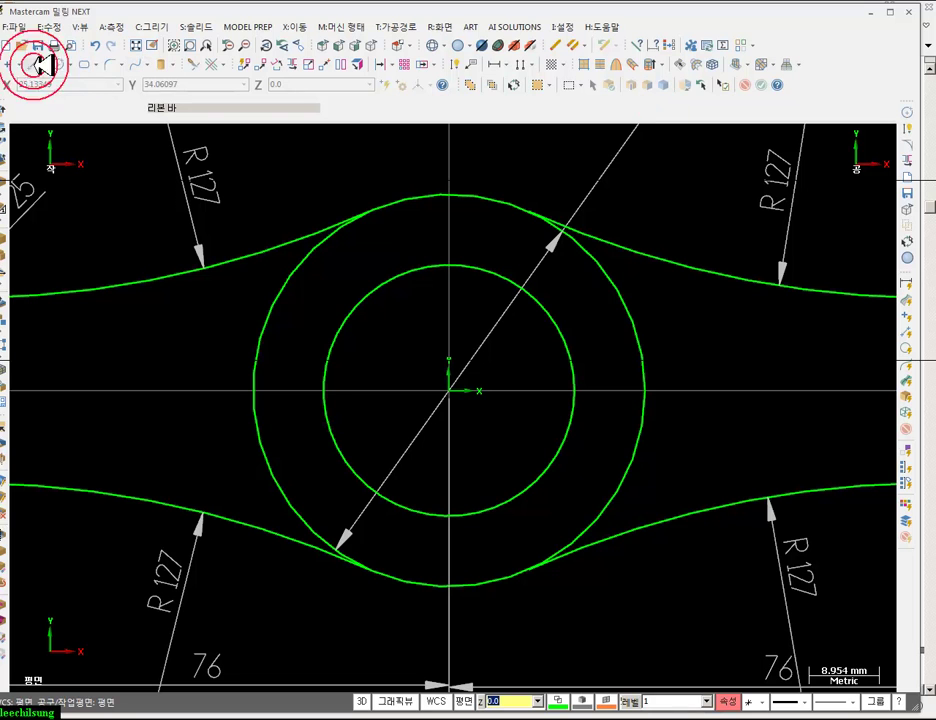
click(42, 65)
click(572, 390)
click(655, 114)
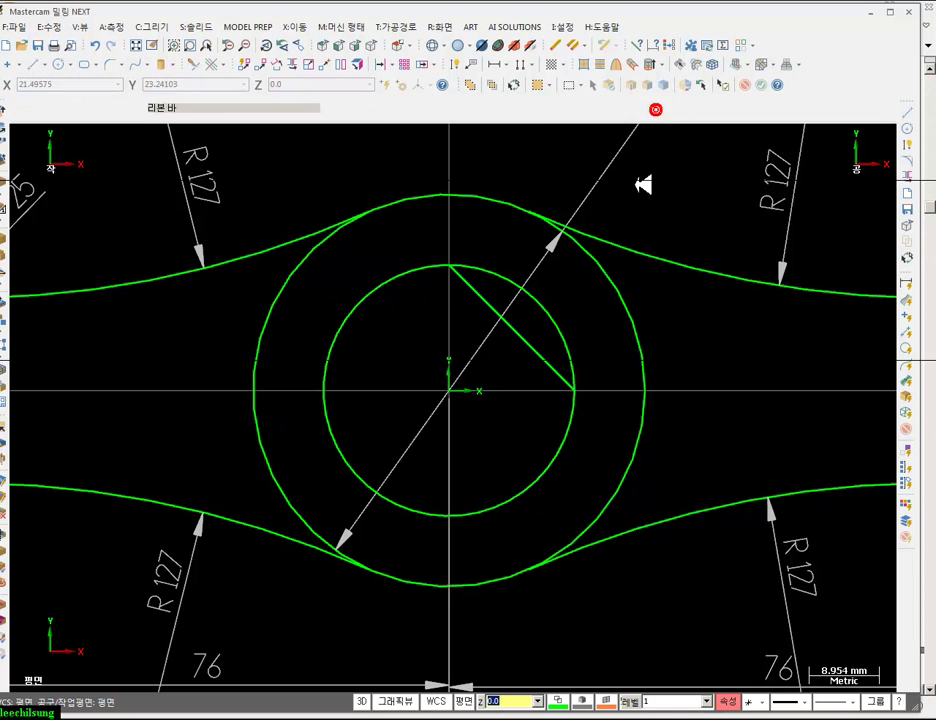
- Trim away the 32 mm circle's arc outside the chord with the divide/delete option
scroll(533, 317, down, 1)
click(533, 317)
click(210, 50)
click(194, 63)
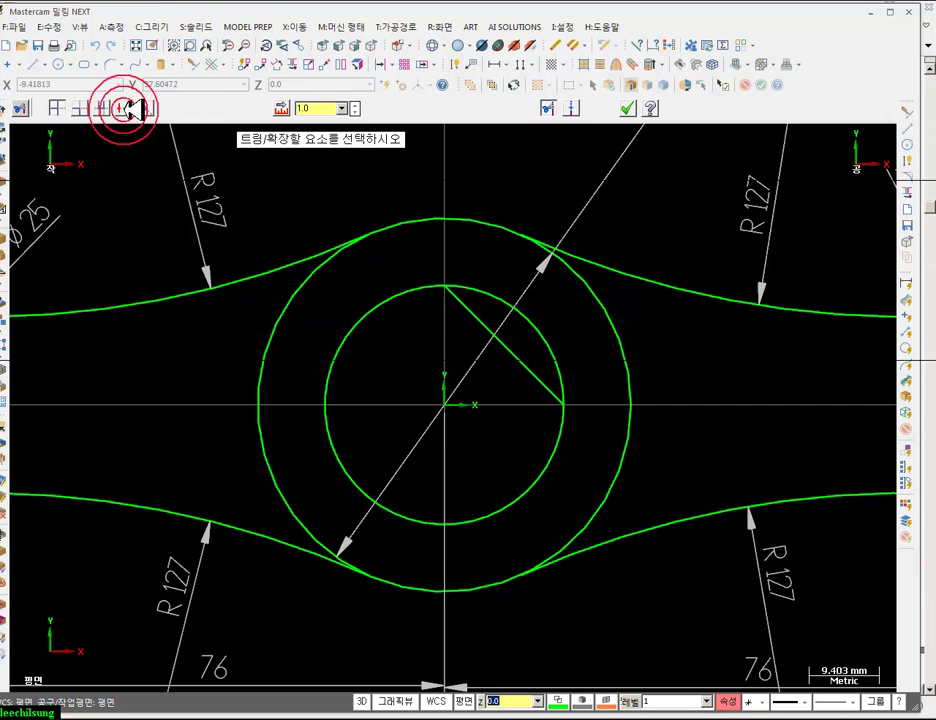
click(489, 306)
scroll(601, 347, down, 1)
click(628, 108)
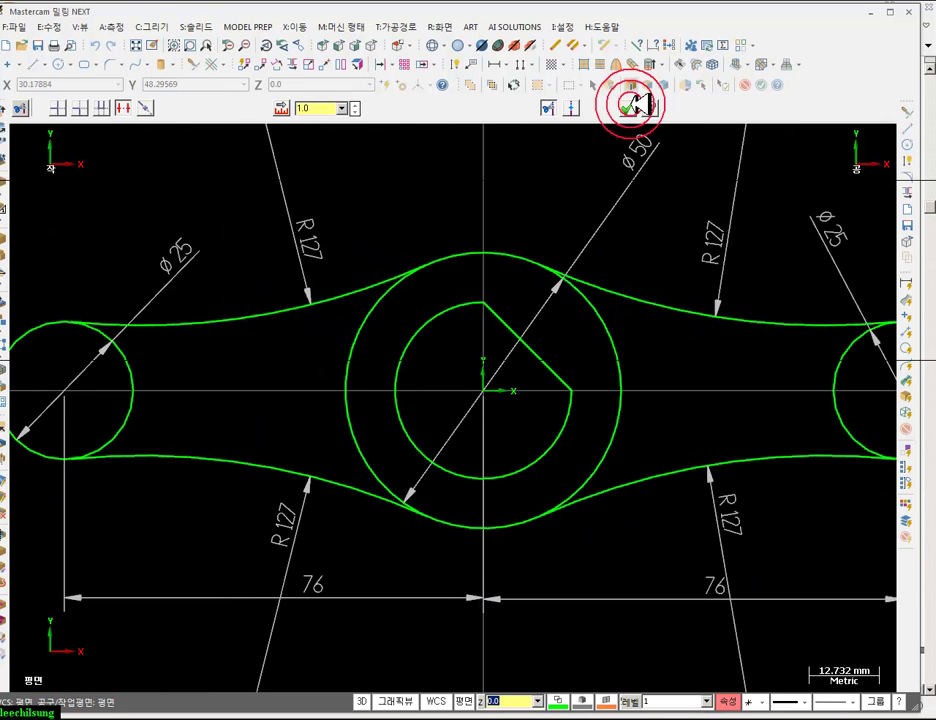
- Add a diameter dimension to the chord-cut bore circle, placing it outside the outline above the -X arm
scroll(547, 372, down, 1)
scroll(513, 368, up, 1)
click(485, 79)
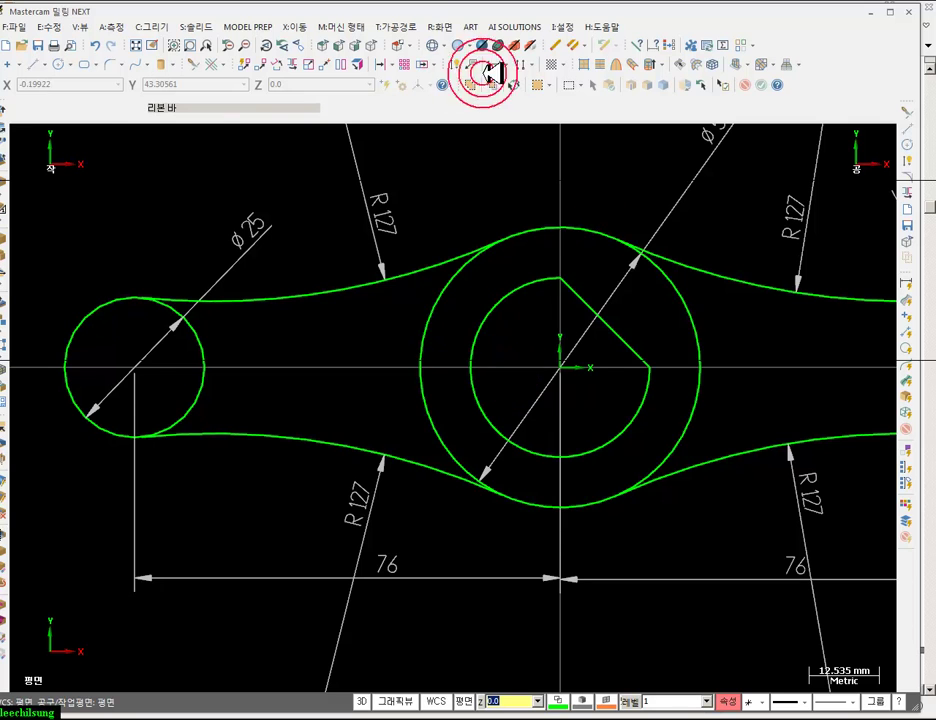
click(455, 63)
click(513, 247)
click(501, 187)
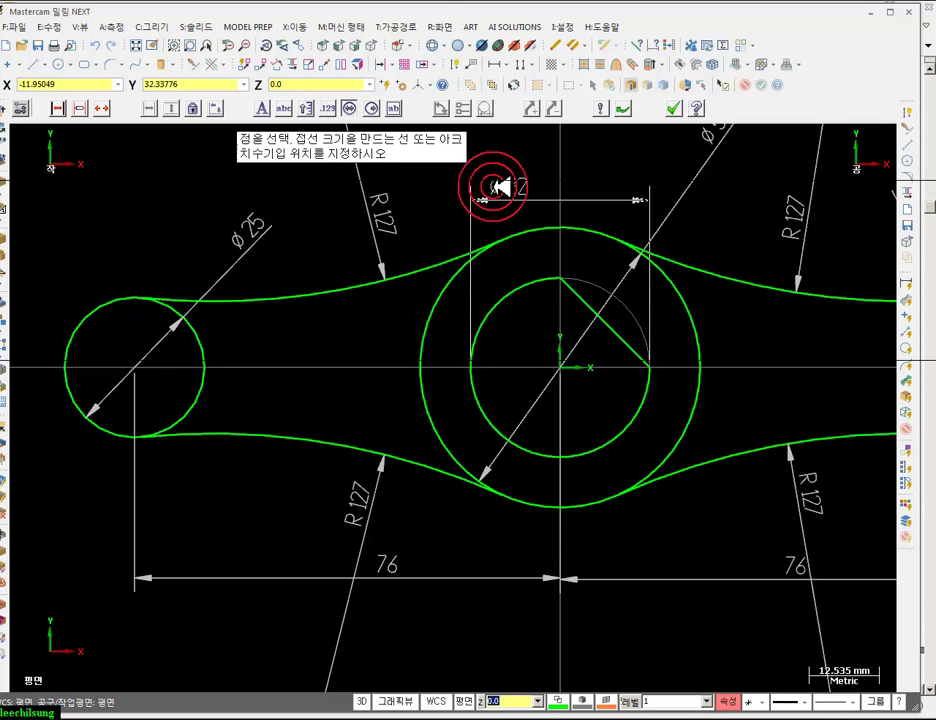
click(447, 188)
- Switch to the PDF drawing and examine the arm ribs and the end slot in the top view before returning to Mastercam
click(664, 288)
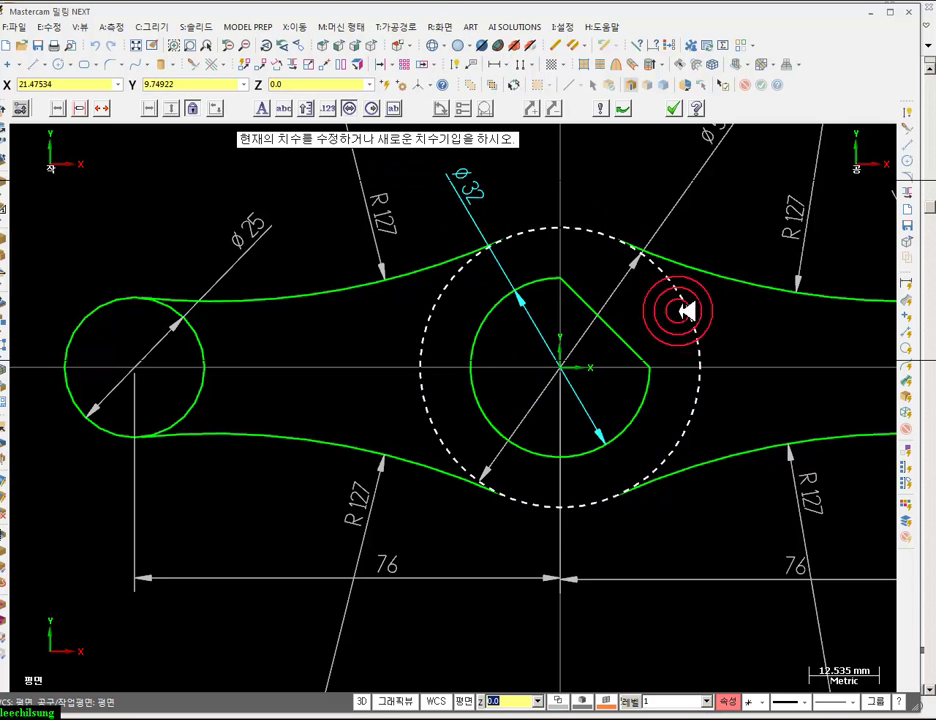
scroll(690, 350, down, 1)
click(704, 386)
click(535, 313)
click(272, 683)
key(alt+Tab)
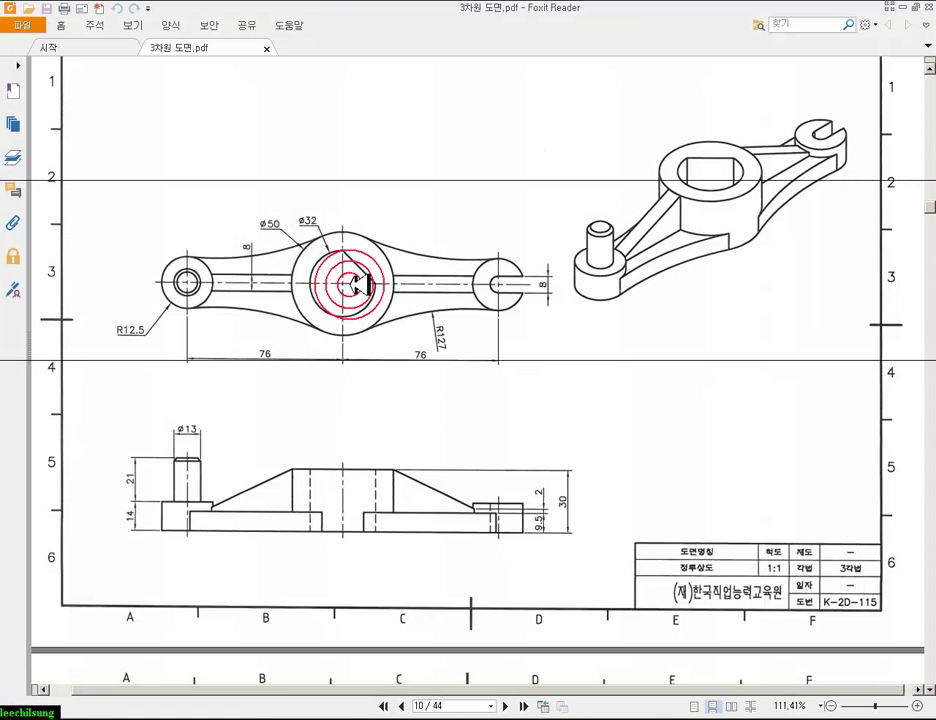
click(490, 287)
click(510, 249)
click(533, 262)
click(557, 267)
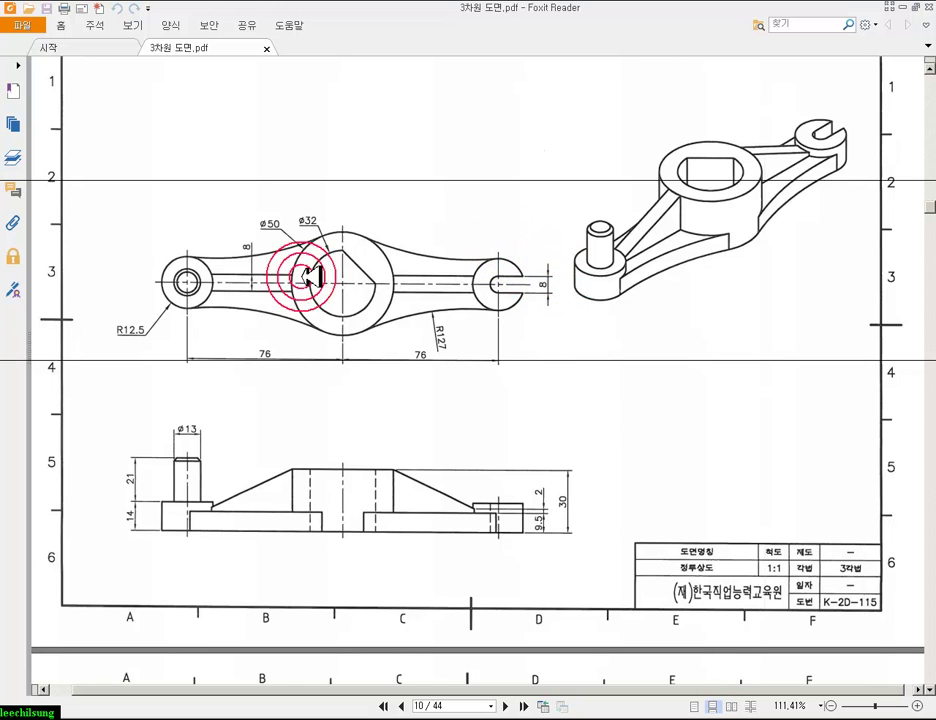
mouse_move(268, 275)
mouse_down()
mouse_move(505, 292)
mouse_move(575, 283)
mouse_up()
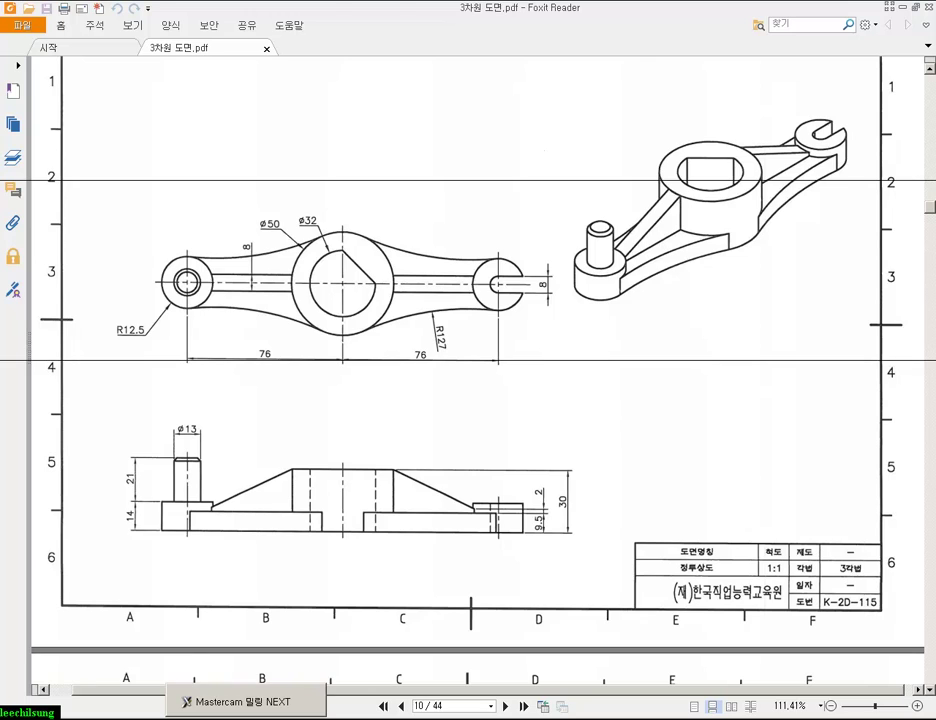
click(272, 710)
scroll(194, 368, down, 2)
scroll(182, 375, down, 1)
scroll(452, 359, up, 2)
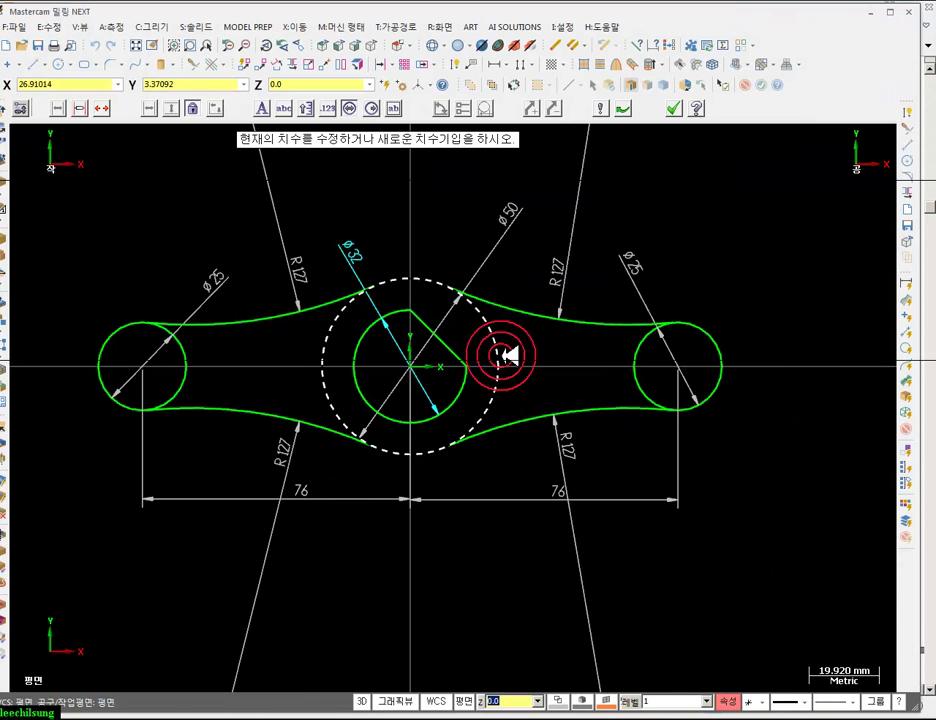
- Draw an 8 mm high, about 119 mm long rectangle extending toward -X from a mid-side base point at the +X end circle's centre
click(86, 64)
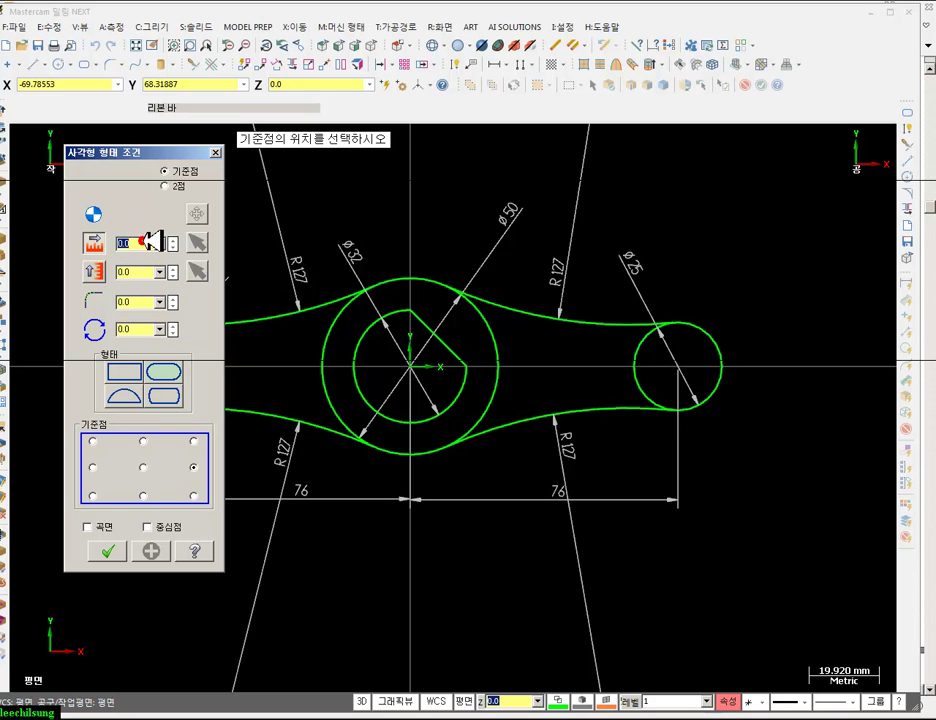
key(Tab)
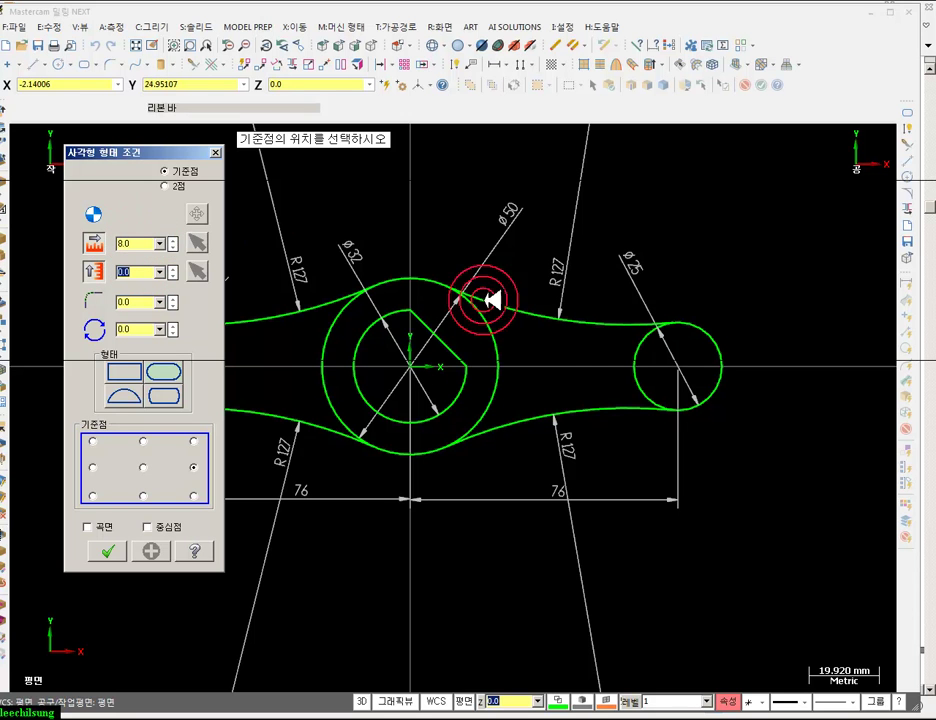
click(678, 366)
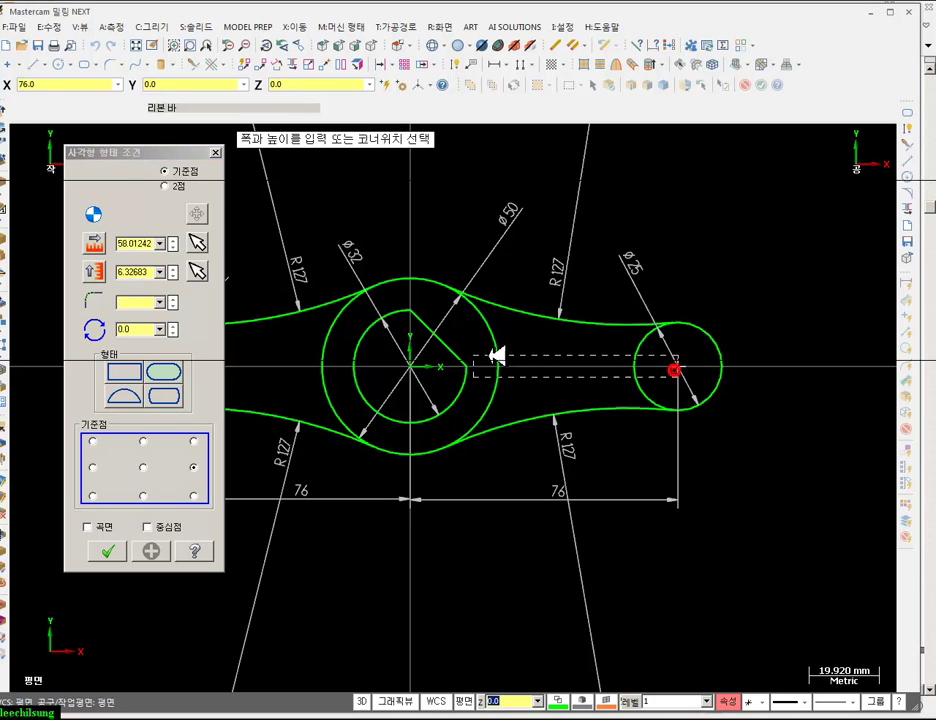
click(267, 344)
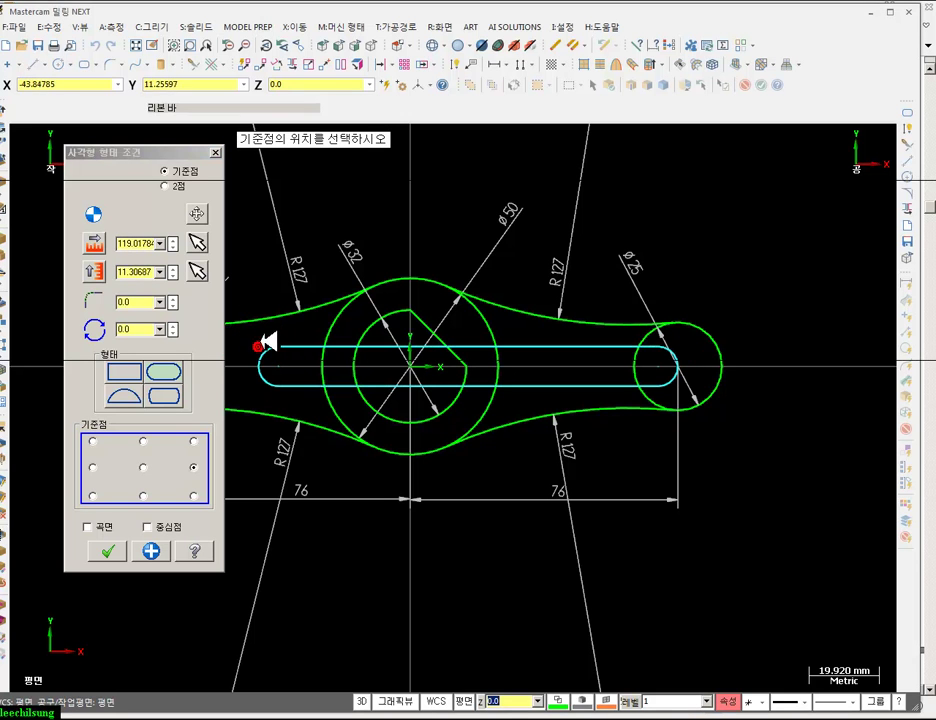
click(141, 271)
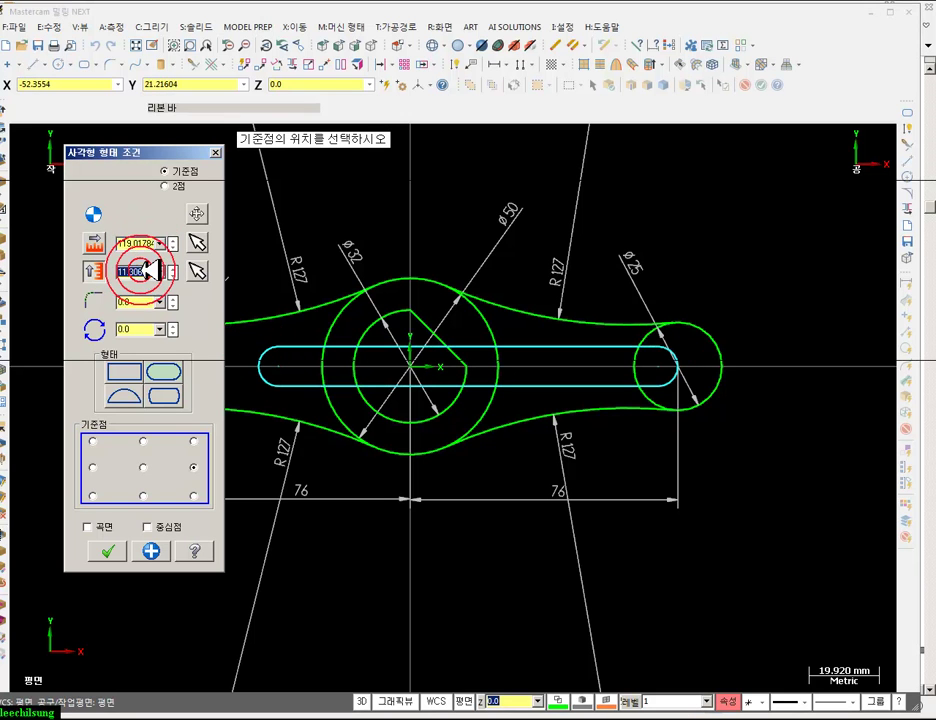
text(8)
key(Return)
click(165, 373)
click(112, 551)
- Draw a circle centred on the +X end circle's centre, passing through the rectangle's corner for an 8 mm diameter
scroll(780, 380, up, 3)
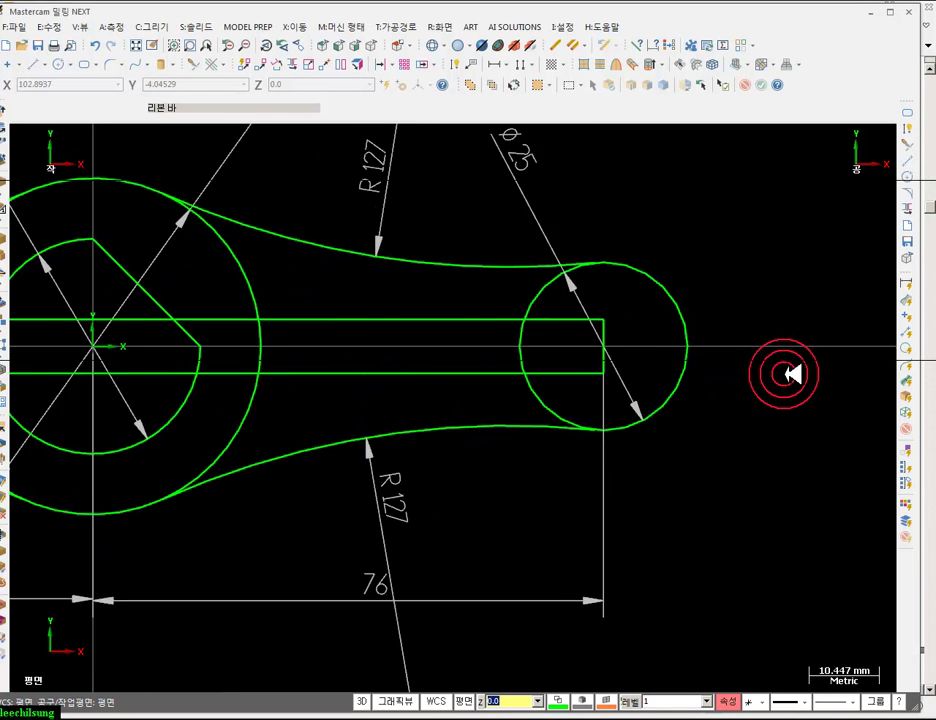
scroll(790, 375, up, 3)
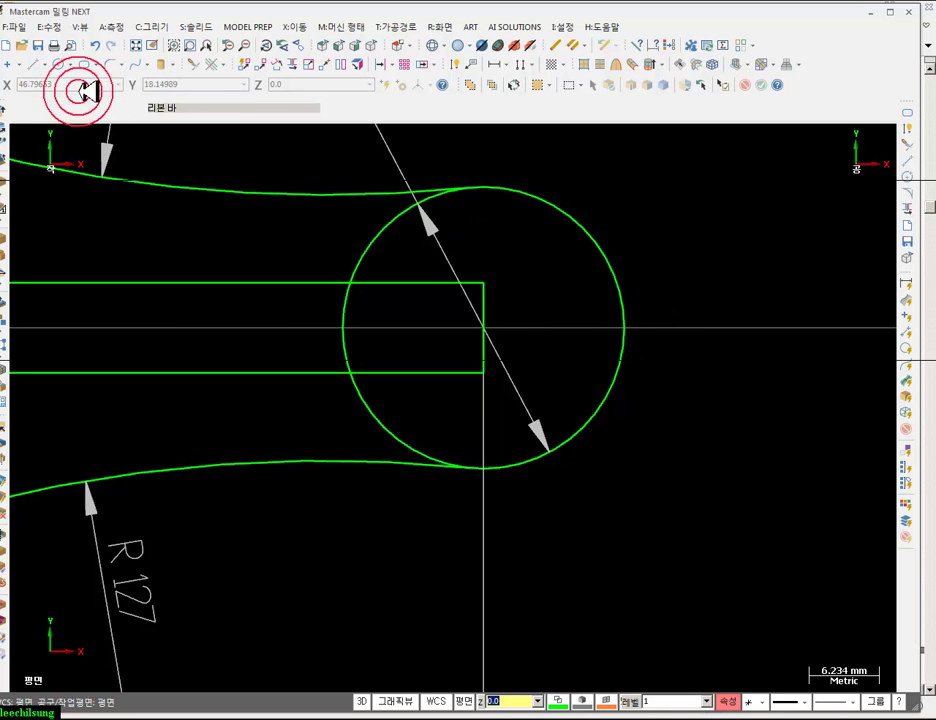
click(60, 64)
click(483, 327)
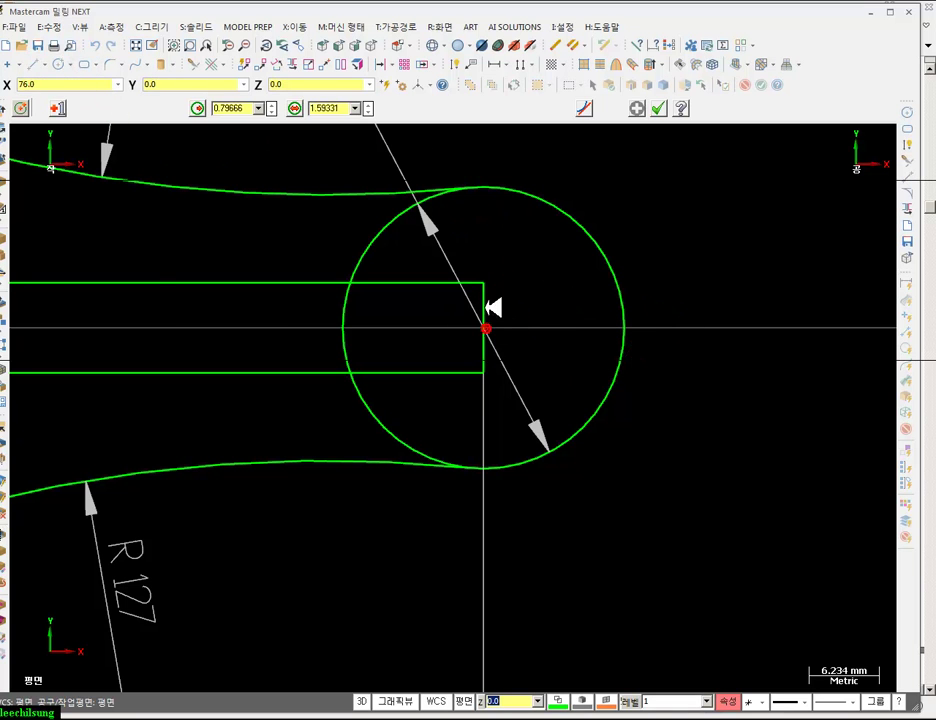
click(484, 285)
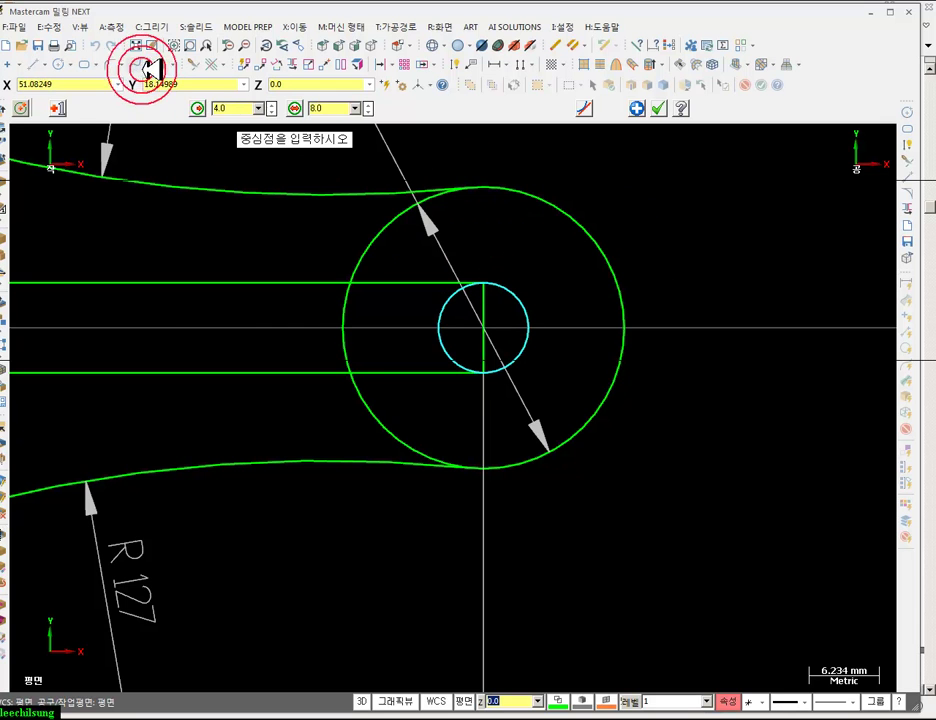
- Extend the rectangle's two long edges in +X to meet the far side of the +X end circle
click(190, 67)
click(52, 108)
click(432, 281)
click(606, 275)
click(456, 372)
click(607, 380)
- Erase the portions of both long edges between the central 50 mm circle and the +X end circle
scroll(612, 382, down, 2)
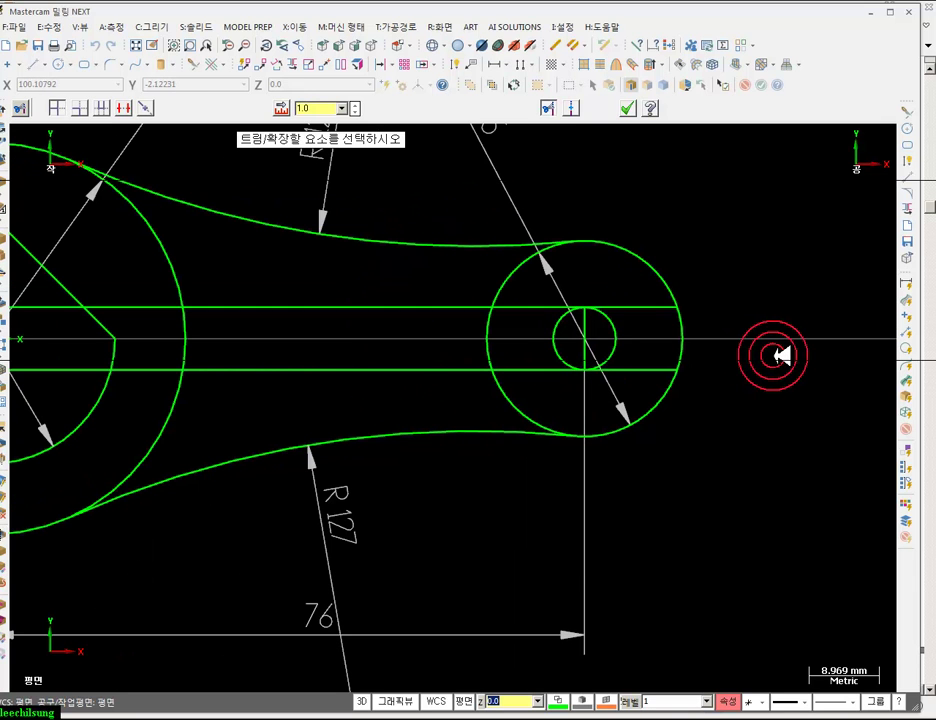
scroll(880, 378, down, 2)
click(122, 108)
click(435, 327)
click(518, 372)
- Shape the round-ended slot by erasing the line segments on its -X side, the small circle's +X half and the crossing vertical line
scroll(666, 359, up, 2)
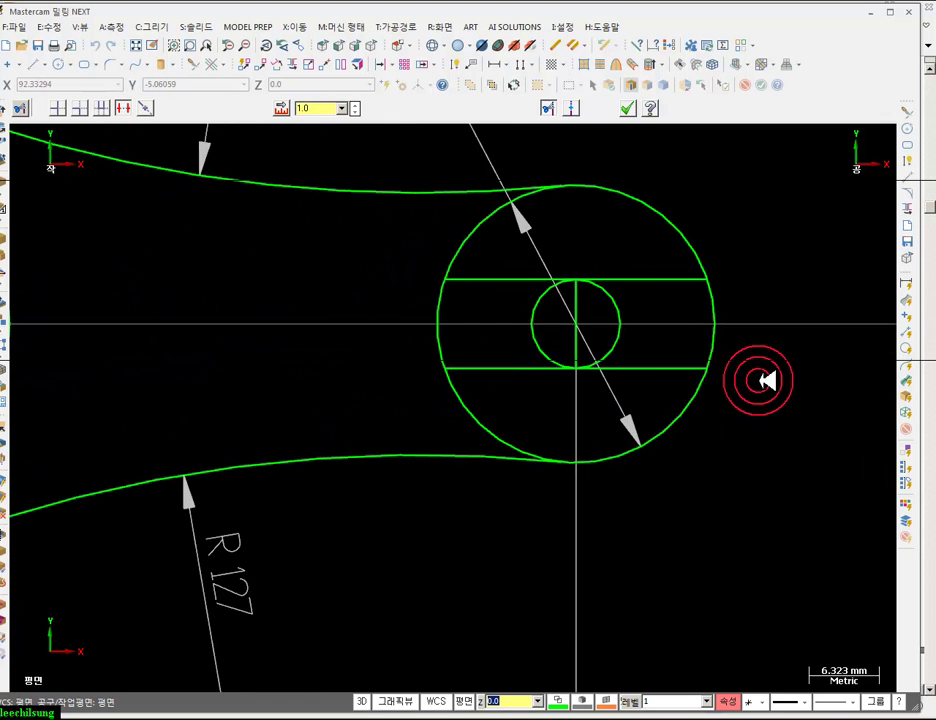
click(519, 288)
click(510, 374)
click(620, 340)
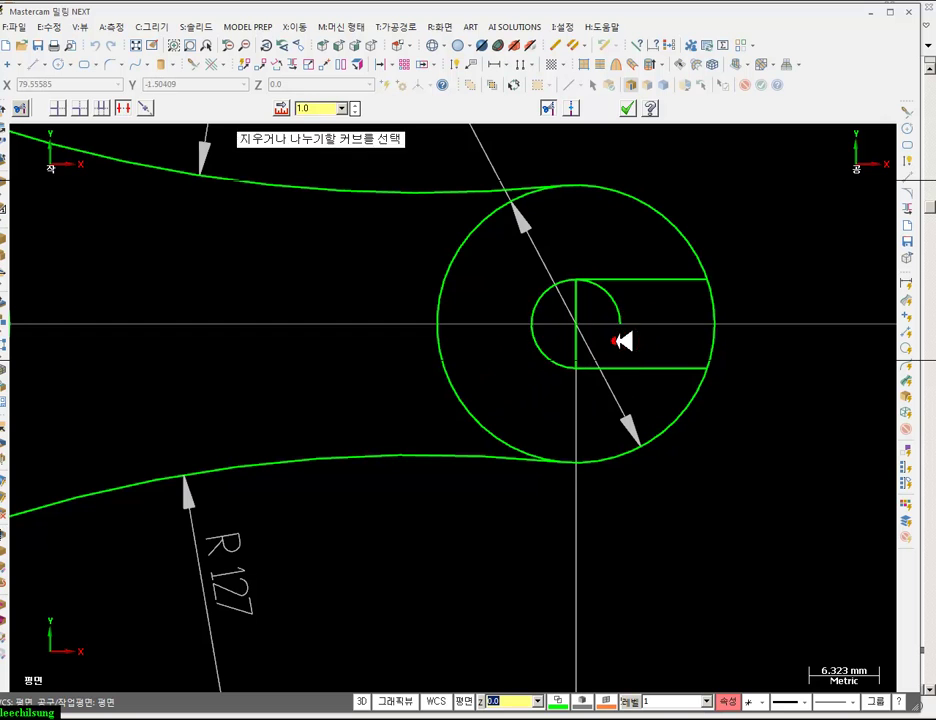
scroll(620, 310, down, 2)
scroll(675, 324, up, 2)
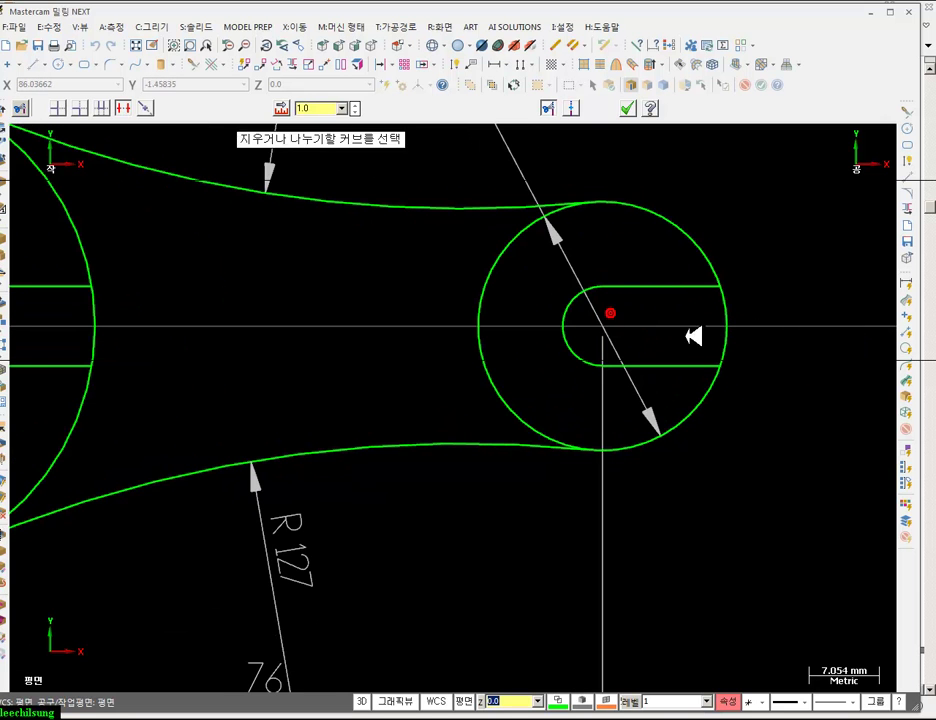
- Open the slot's mouth by erasing the +X end circle's arc between the two slot edges
scroll(822, 364, down, 1)
scroll(844, 382, down, 2)
scroll(857, 386, up, 1)
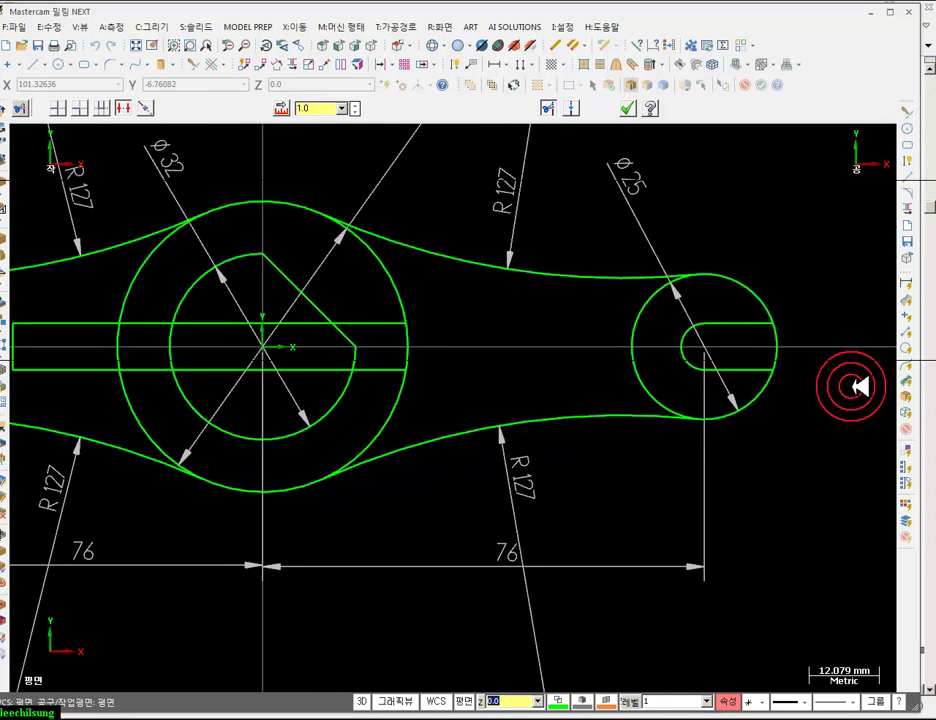
click(765, 338)
scroll(843, 364, down, 2)
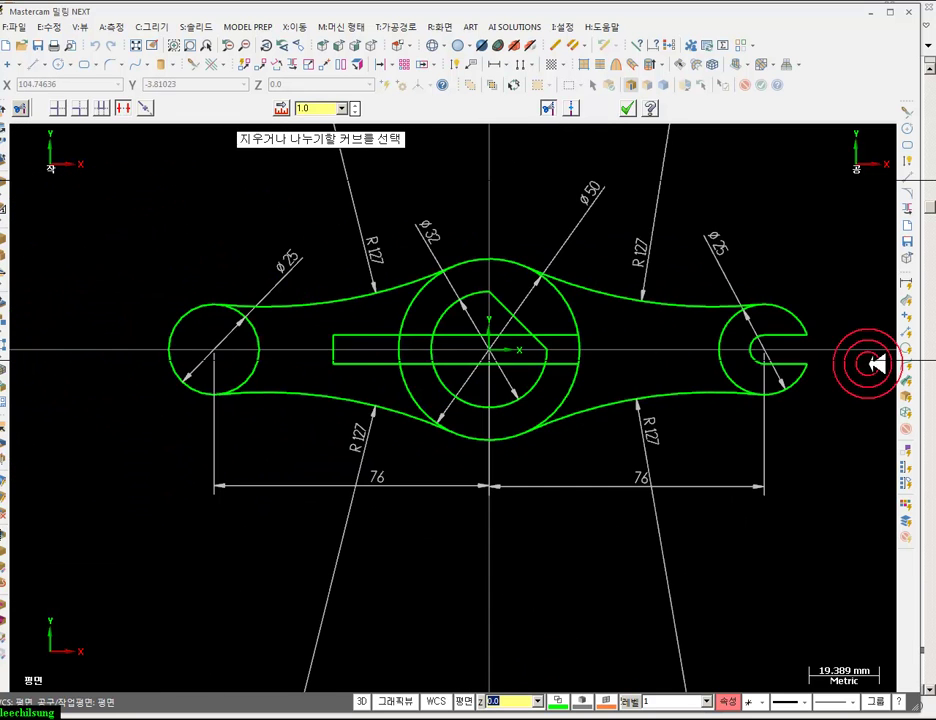
- Extend the two remaining horizontal rib lines in -X until they meet the -X end circle
scroll(400, 349, up, 1)
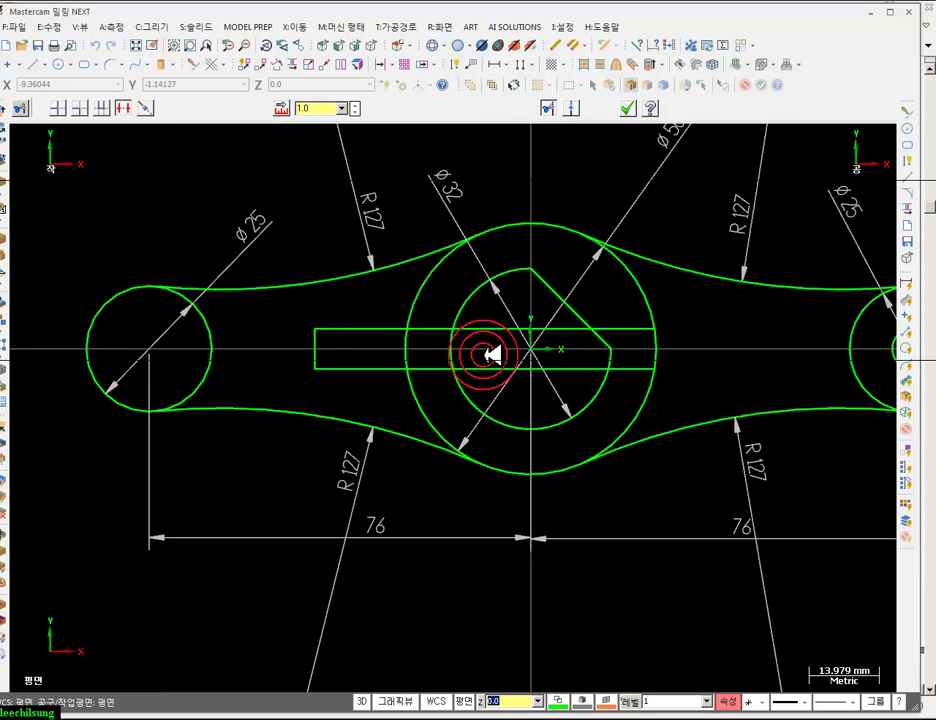
click(68, 110)
click(340, 327)
click(208, 319)
click(366, 370)
click(203, 384)
- Trim both horizontal rib lines at the central 50 mm circle, keeping the -X part, and delete the short vertical line between them
click(352, 366)
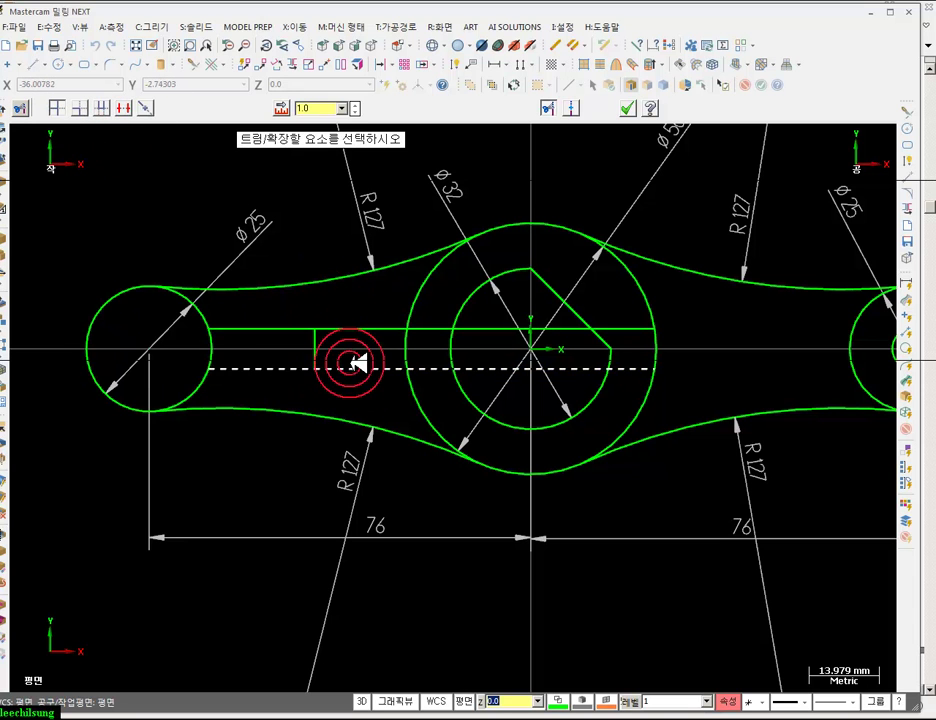
click(362, 330)
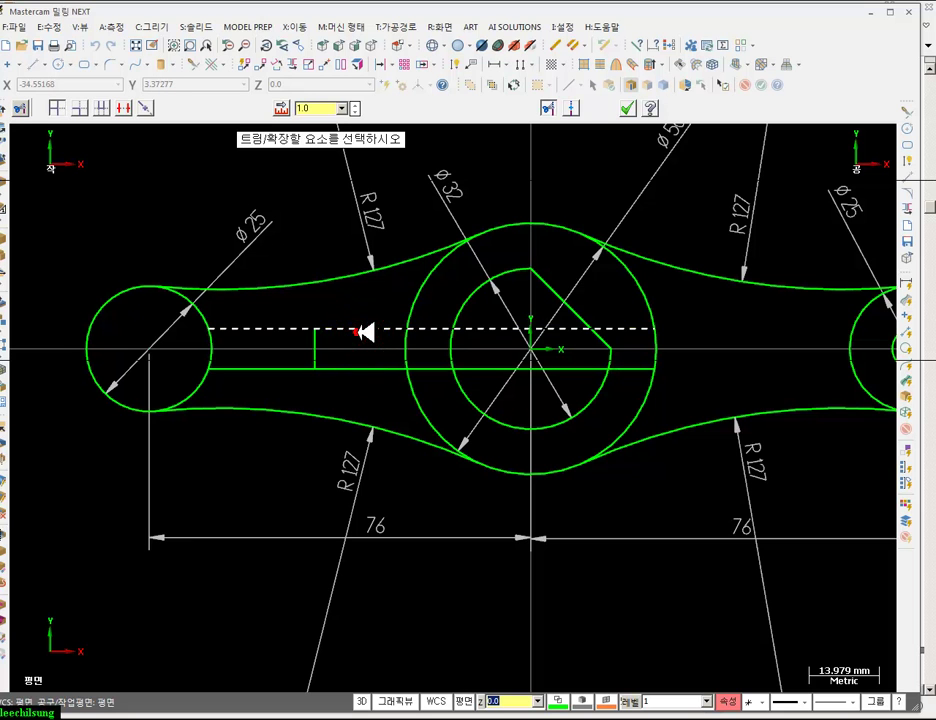
click(405, 310)
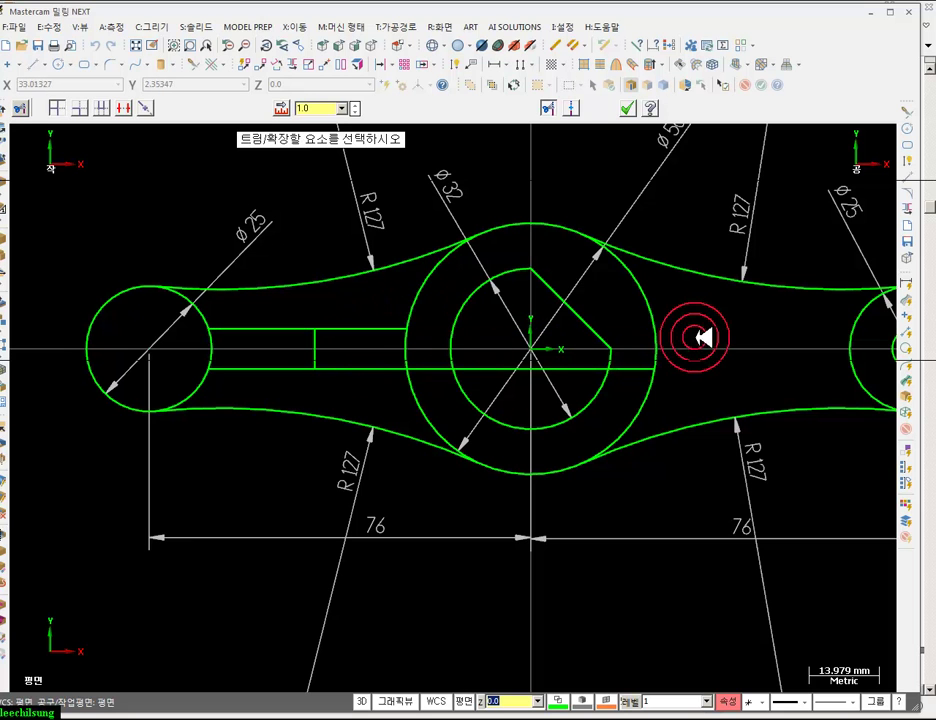
click(389, 371)
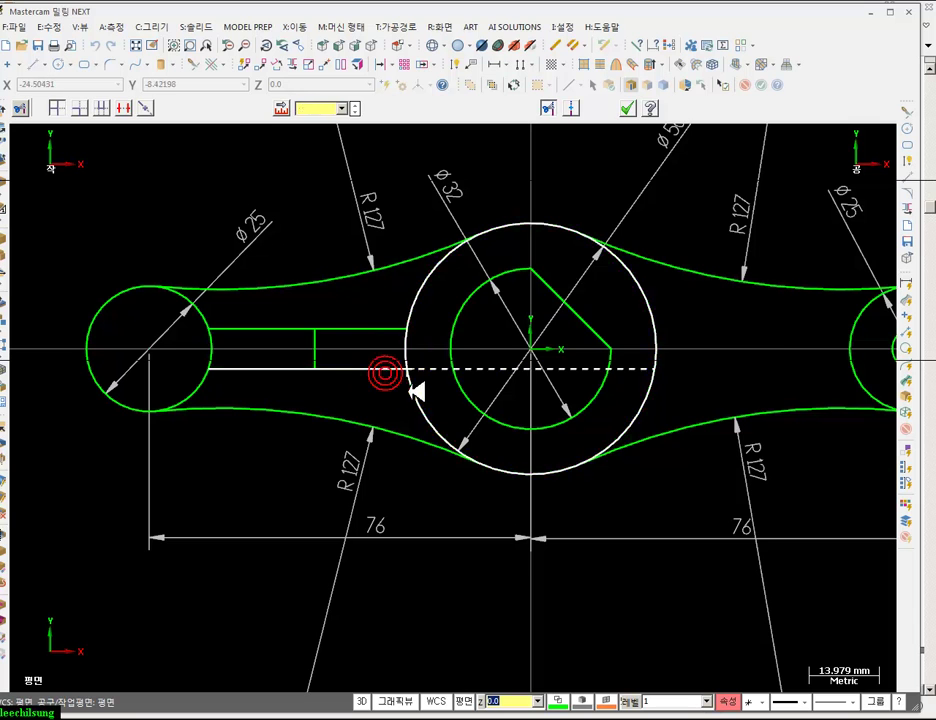
click(409, 392)
scroll(231, 300, down, 1)
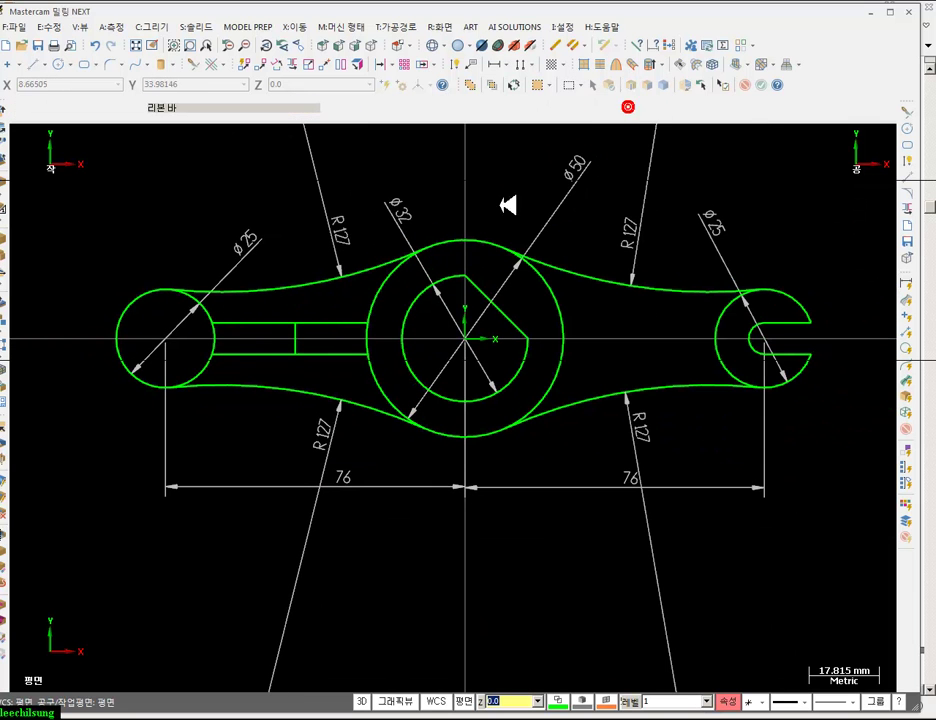
key(Delete)
scroll(335, 306, down, 1)
- Mirror the two rib lines as copies about the vertical axis at X 0 onto the +X arm
click(296, 325)
click(280, 68)
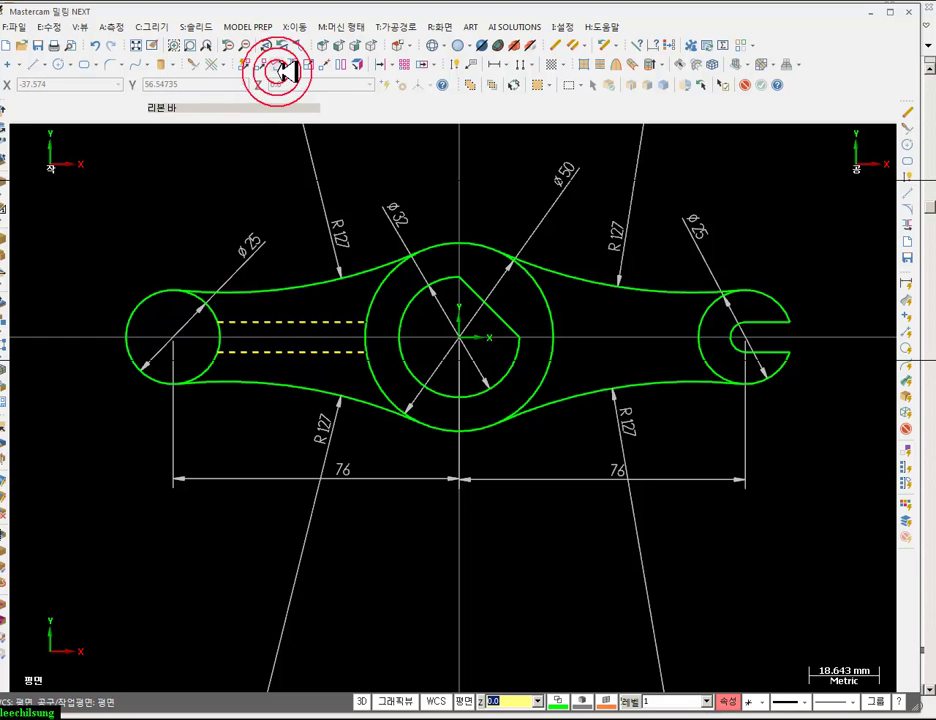
click(293, 66)
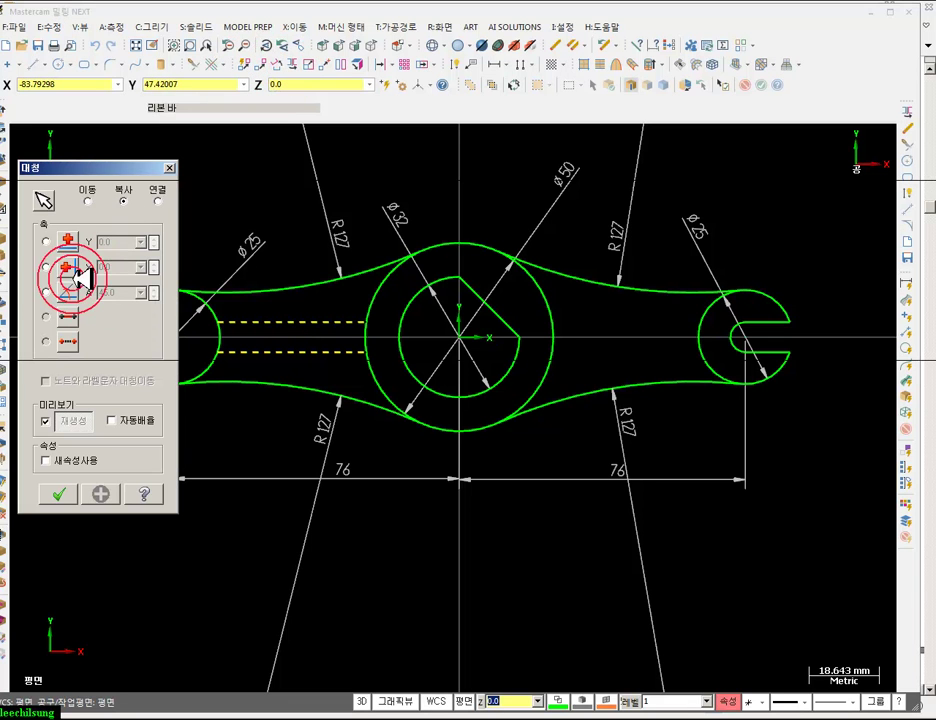
click(62, 420)
click(58, 494)
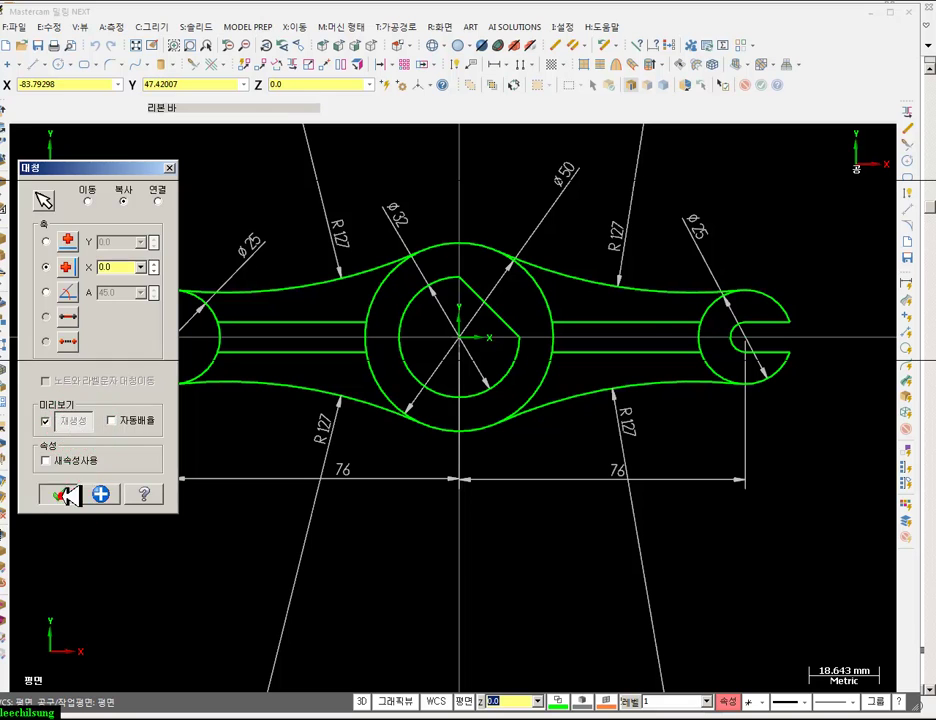
click(712, 337)
click(692, 330)
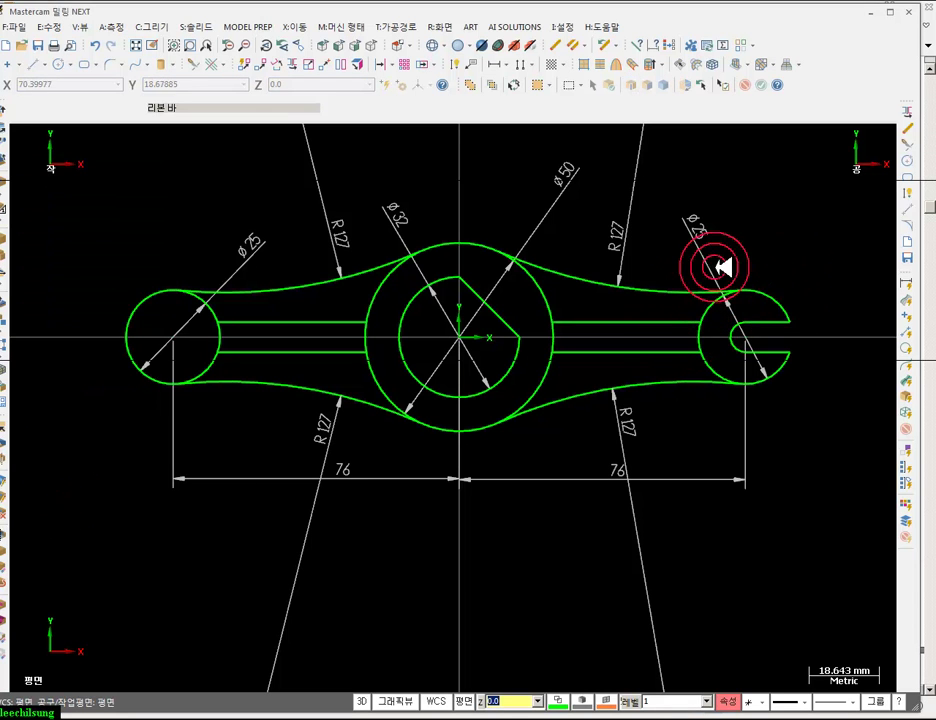
- Draw a 13 mm diameter circle concentric with the -X end circle, checking its diameter in the PDF drawing
scroll(140, 332, up, 3)
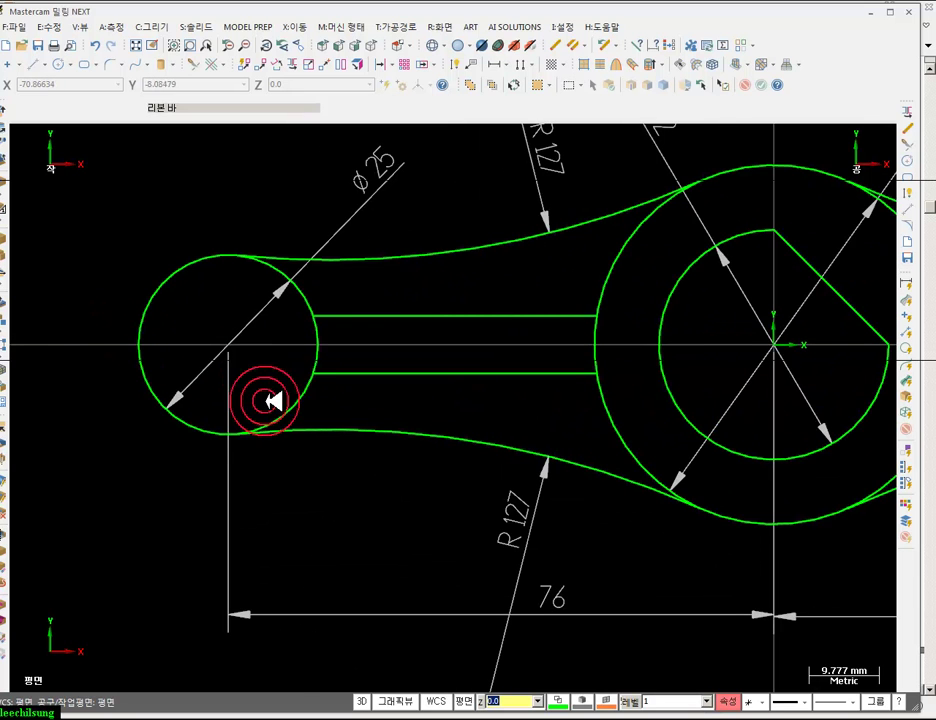
key(alt+Tab)
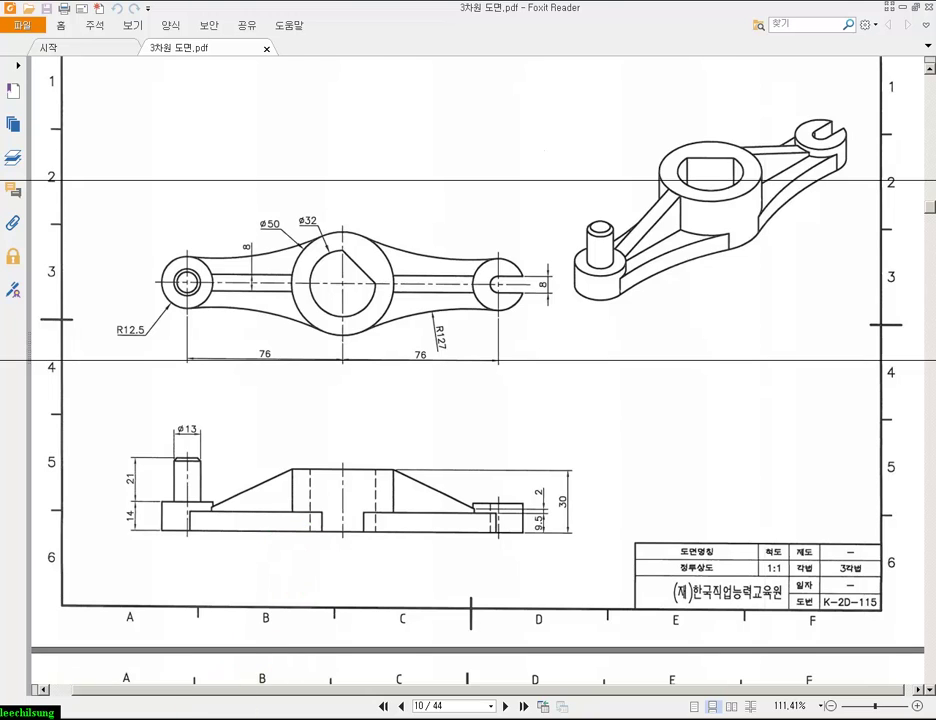
key(alt+Tab)
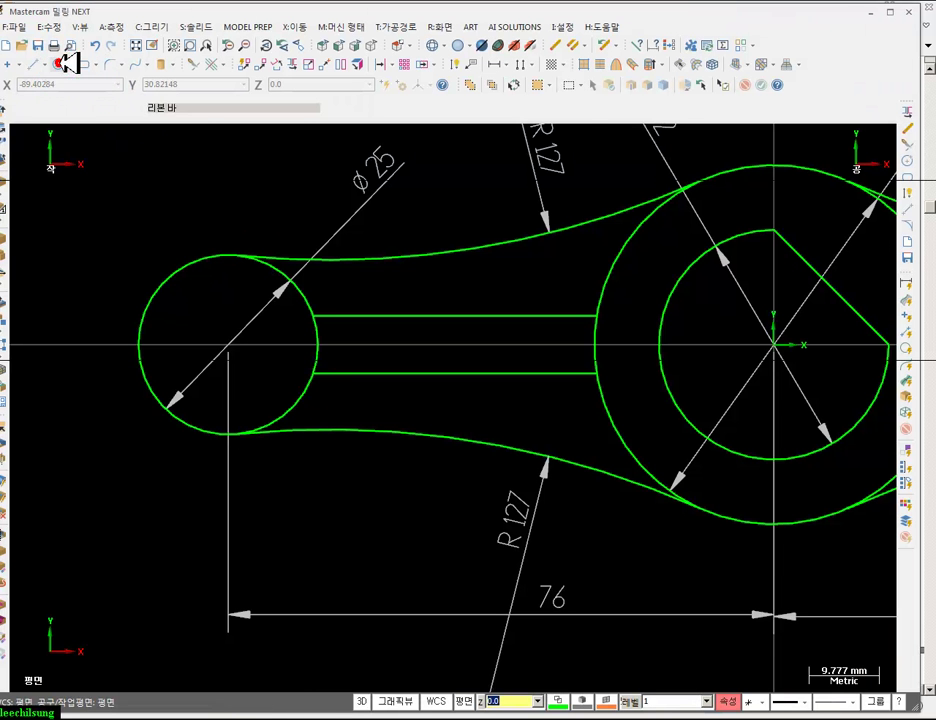
click(61, 64)
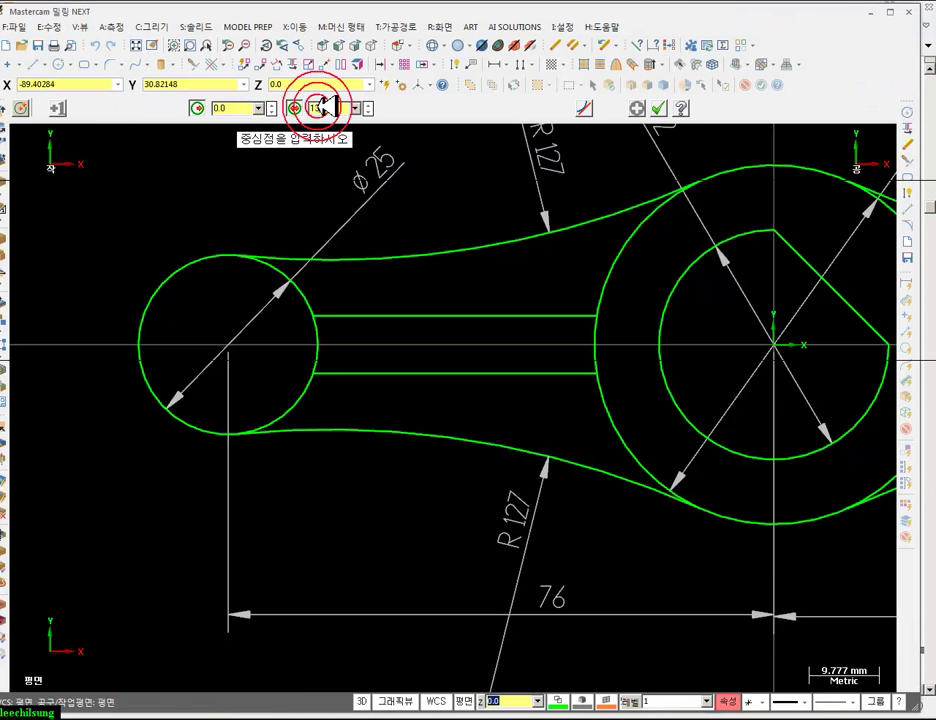
click(229, 346)
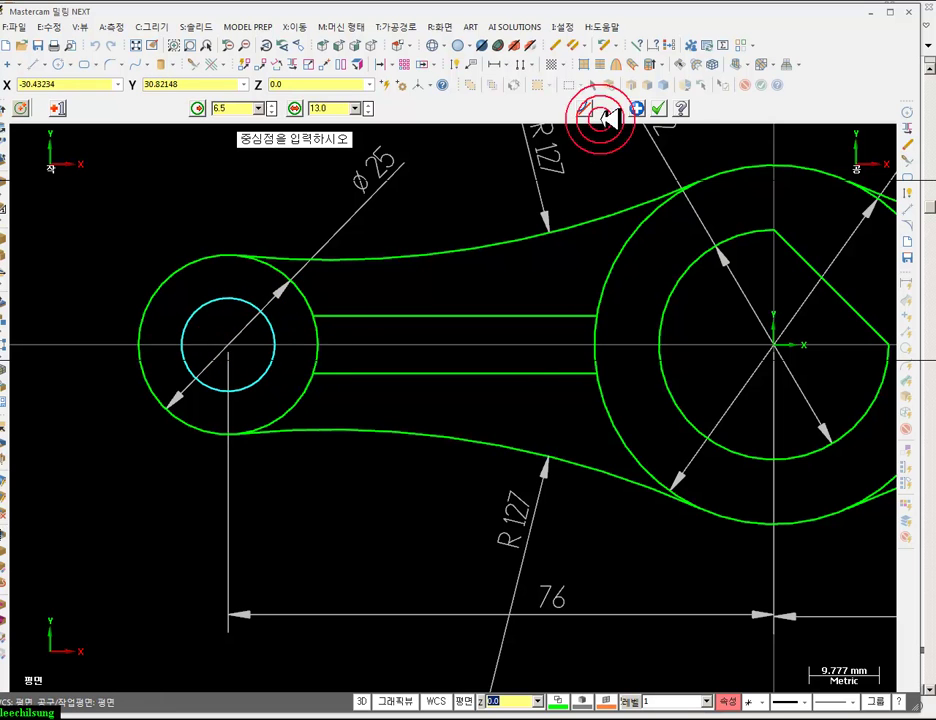
click(661, 107)
scroll(145, 375, down, 3)
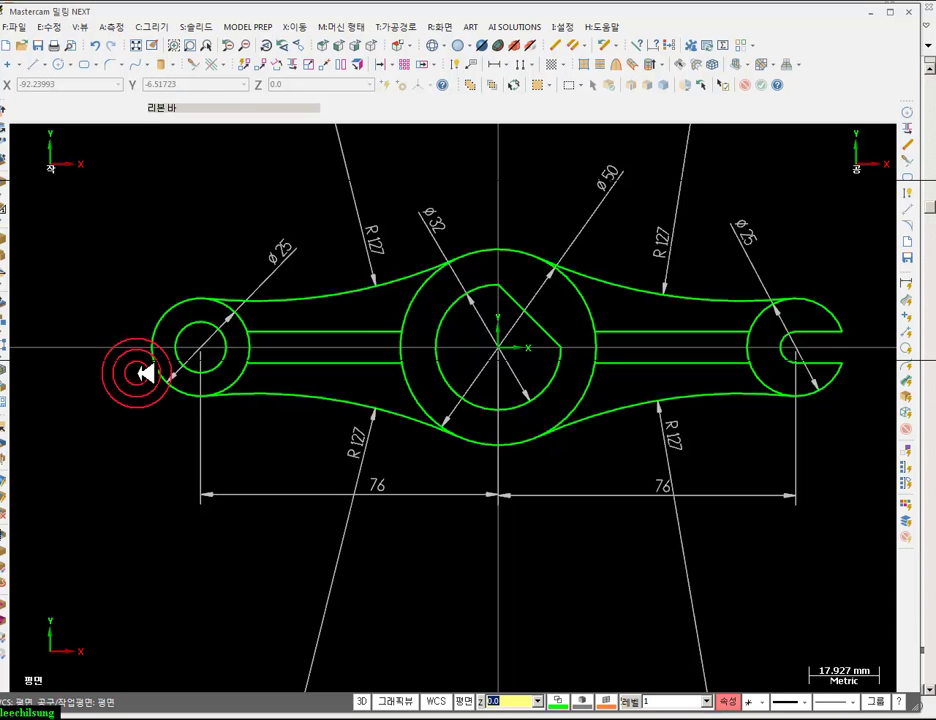
- Delete all the dimensions from the top-view wireframe
scroll(246, 460, down, 1)
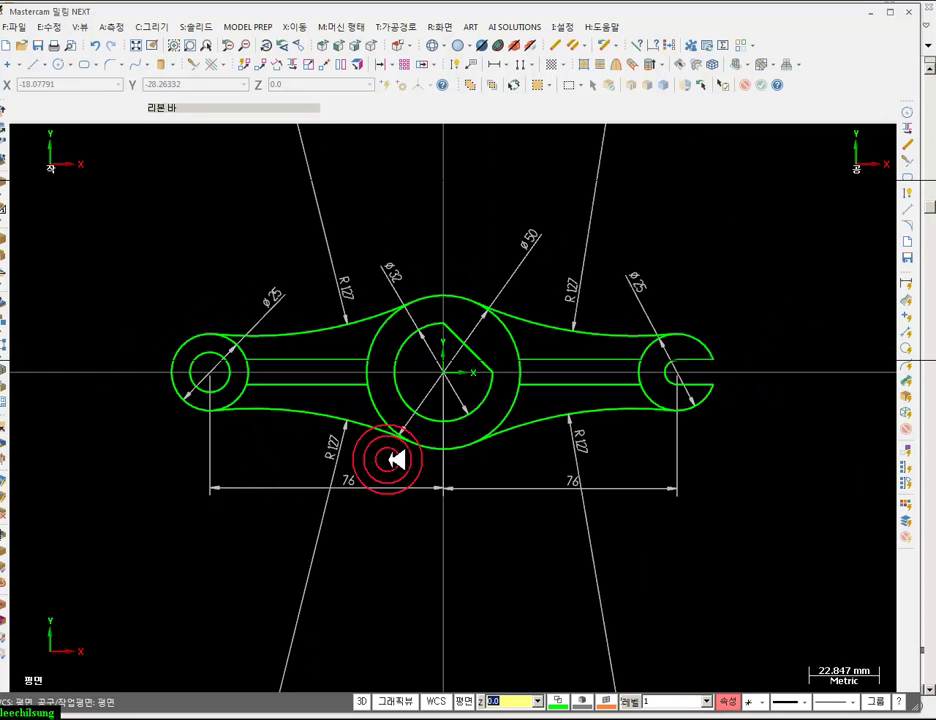
click(905, 285)
key(Delete)
scroll(536, 364, up, 3)
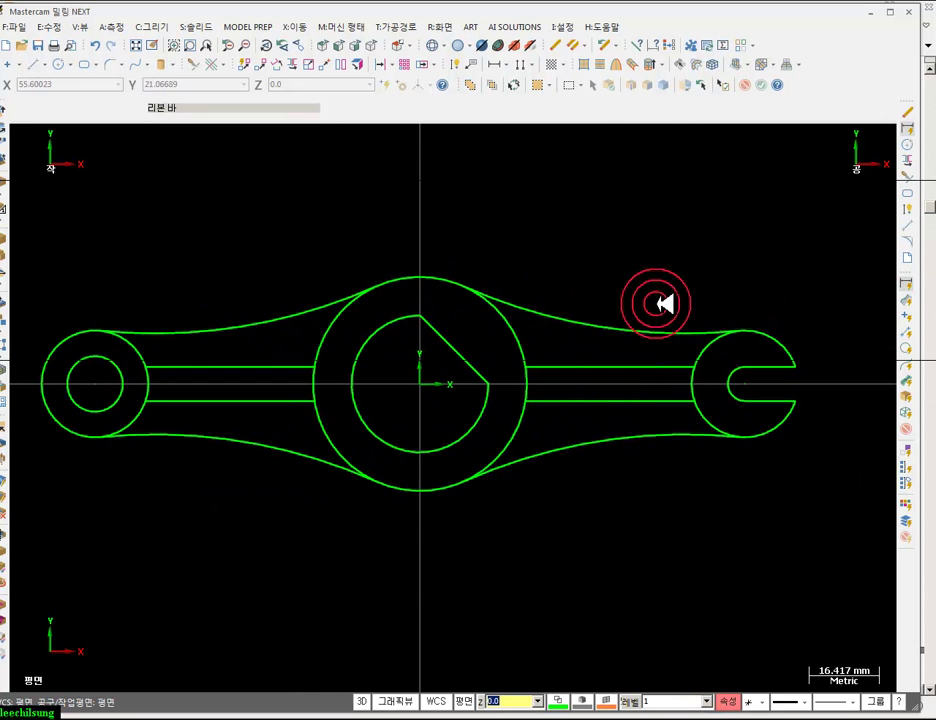
- Show the wireframe isometrically and examine the height dimensions in the front view of the PDF drawing in Foxit Reader
click(374, 45)
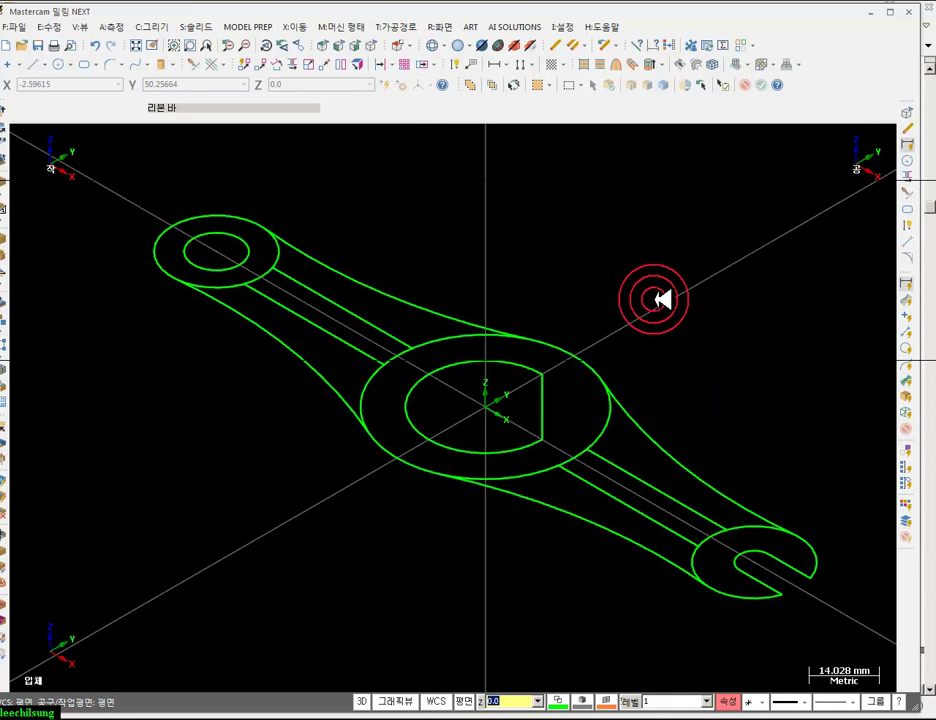
click(307, 706)
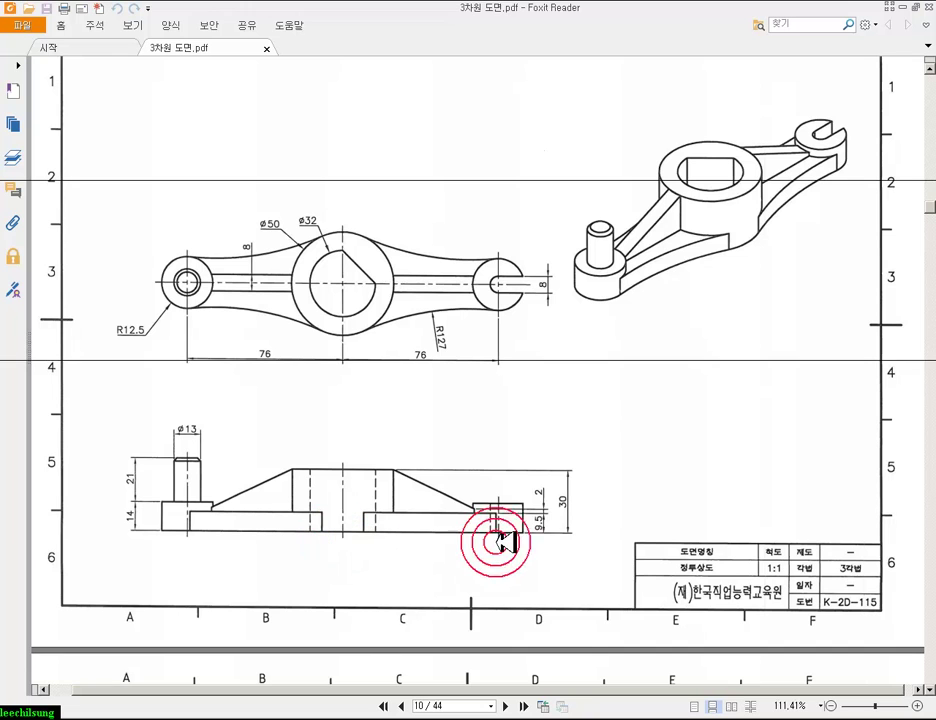
ctrl+scroll(541, 537, up, 4)
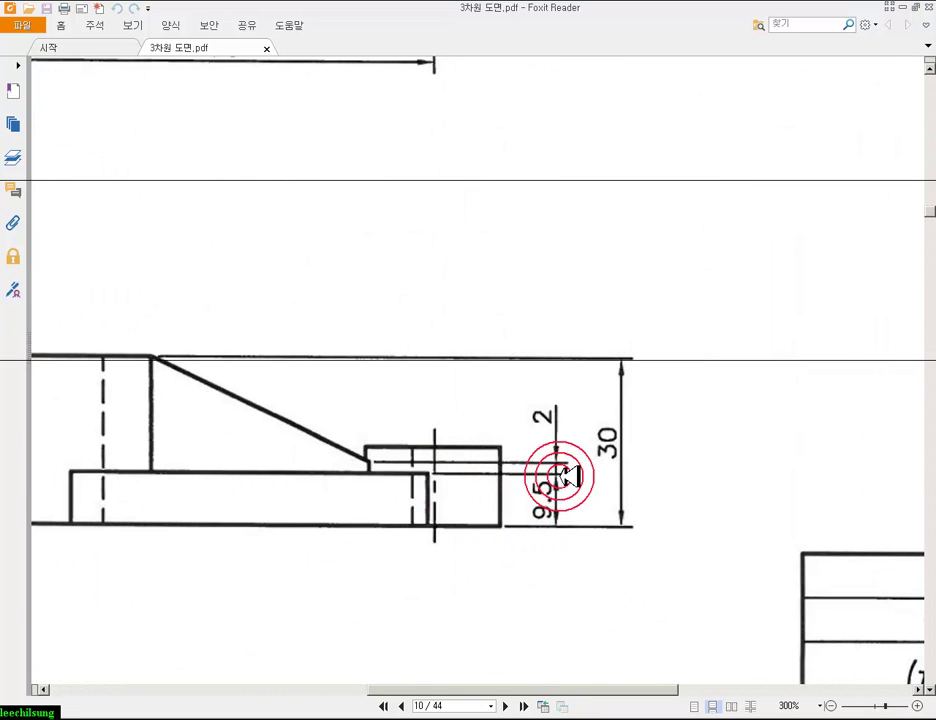
ctrl+scroll(578, 474, down, 3)
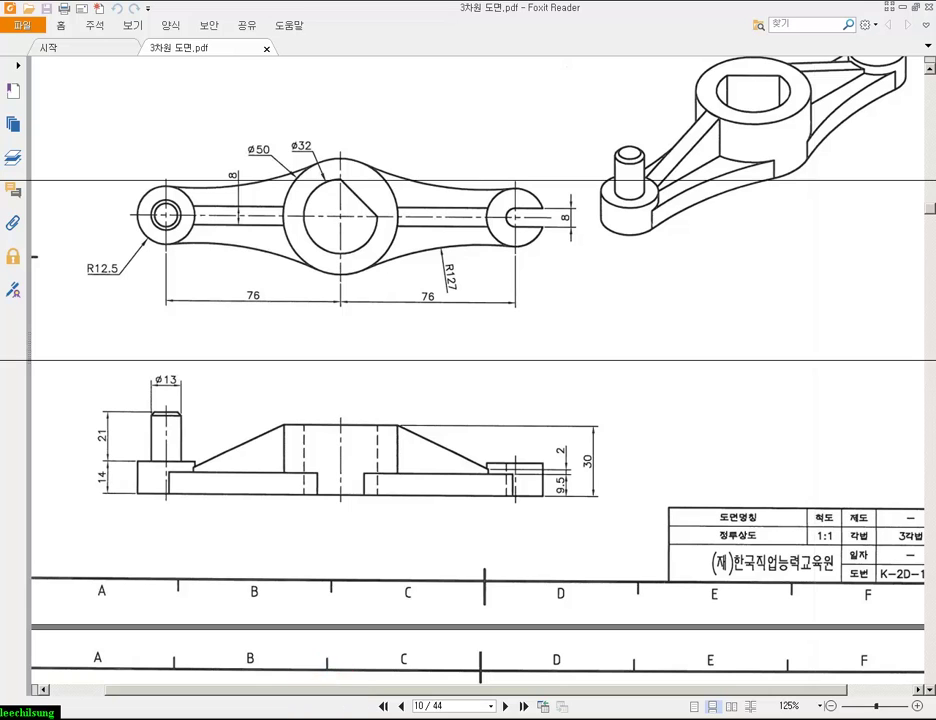
click(282, 716)
scroll(466, 278, down, 2)
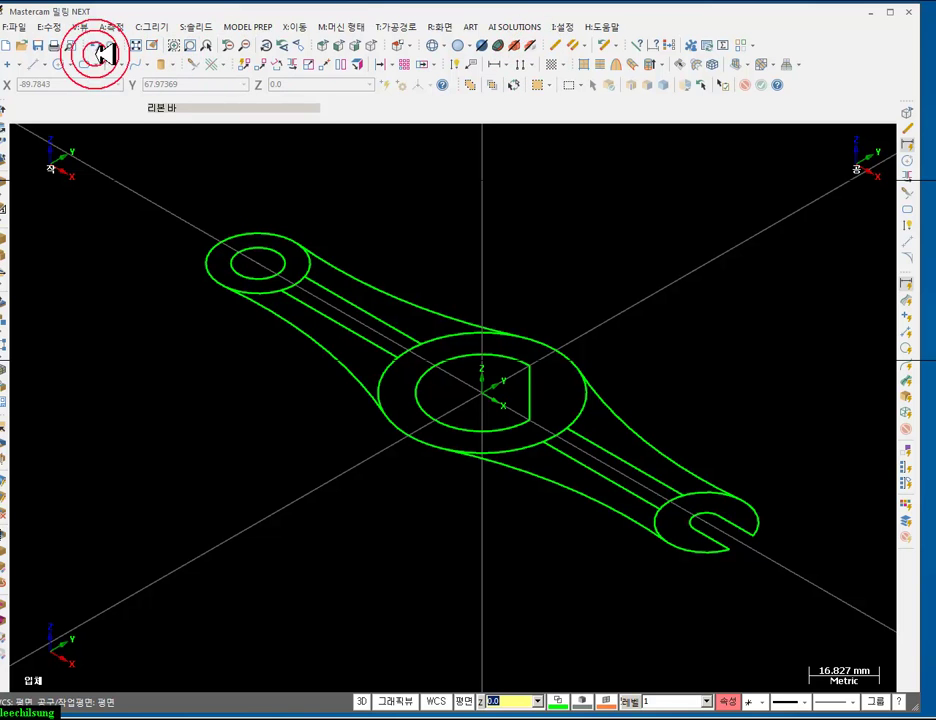
- Break all the wireframe entities at their intersections
scroll(412, 250, down, 1)
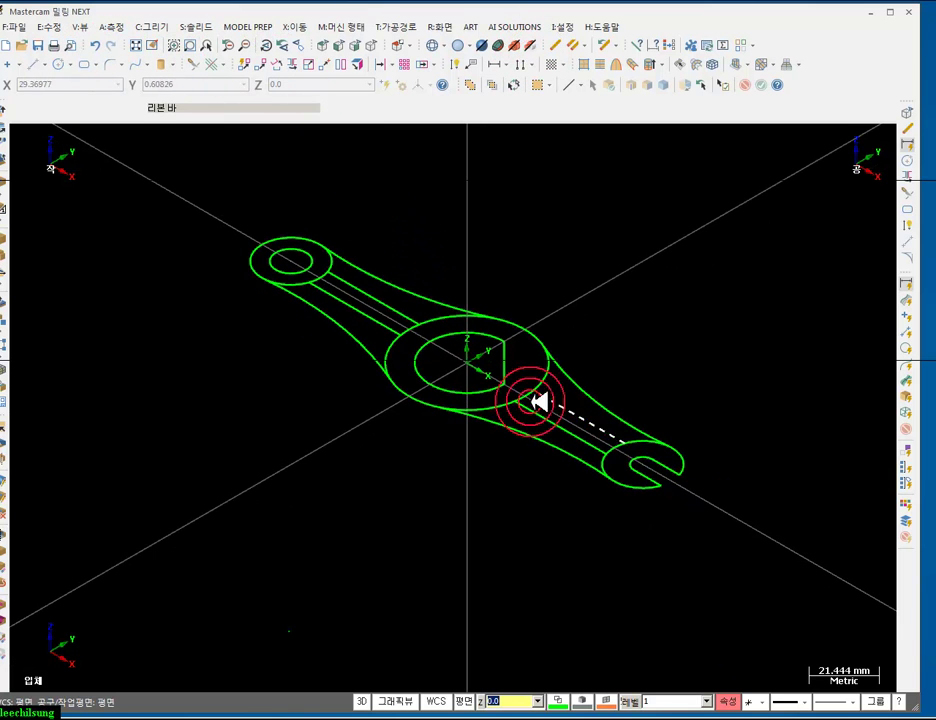
drag(190, 185, 746, 568)
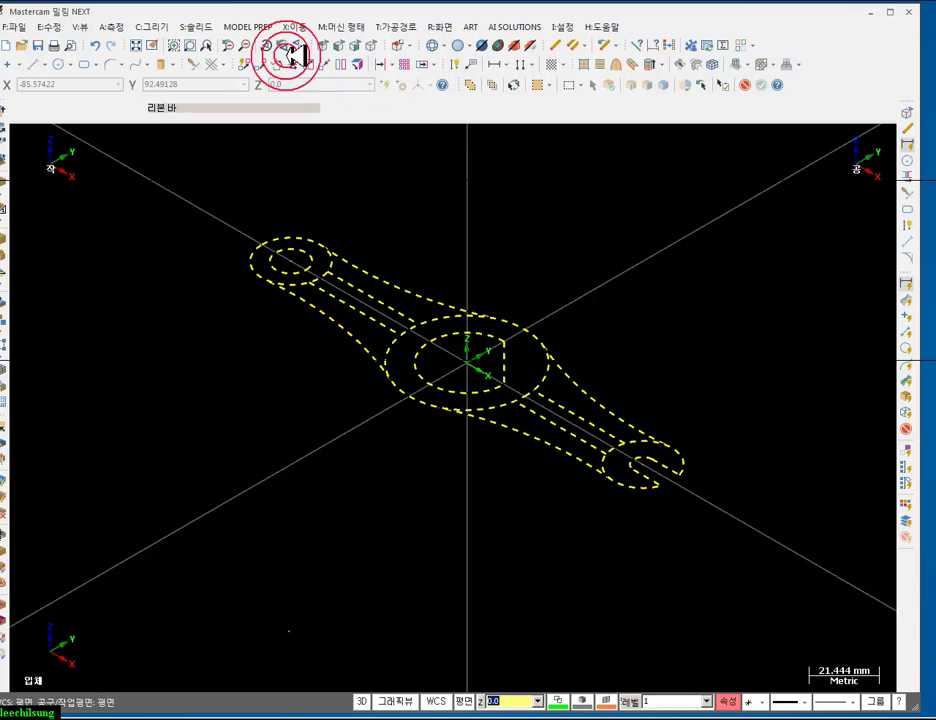
click(211, 64)
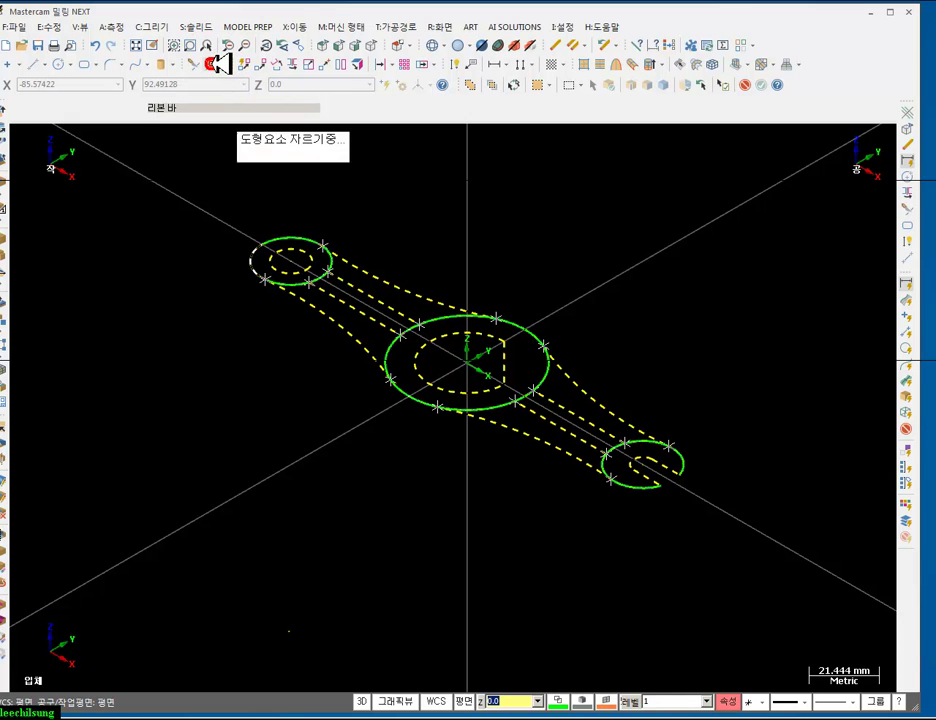
- Isolate the outer contour with its end slot and the chord-cut bore by hiding all other wireframe entities
click(321, 44)
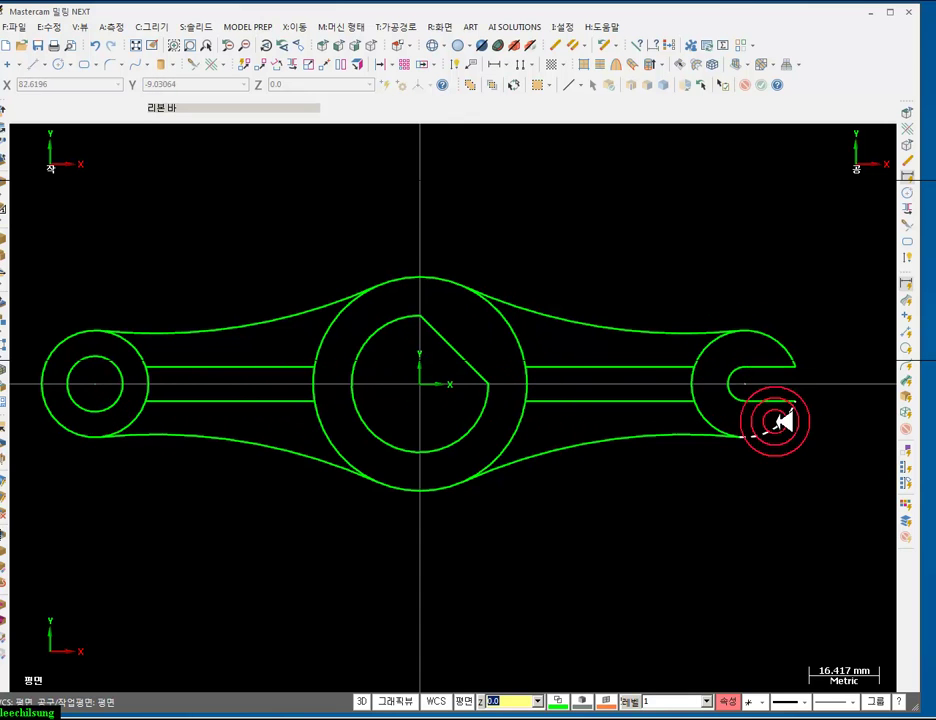
click(378, 47)
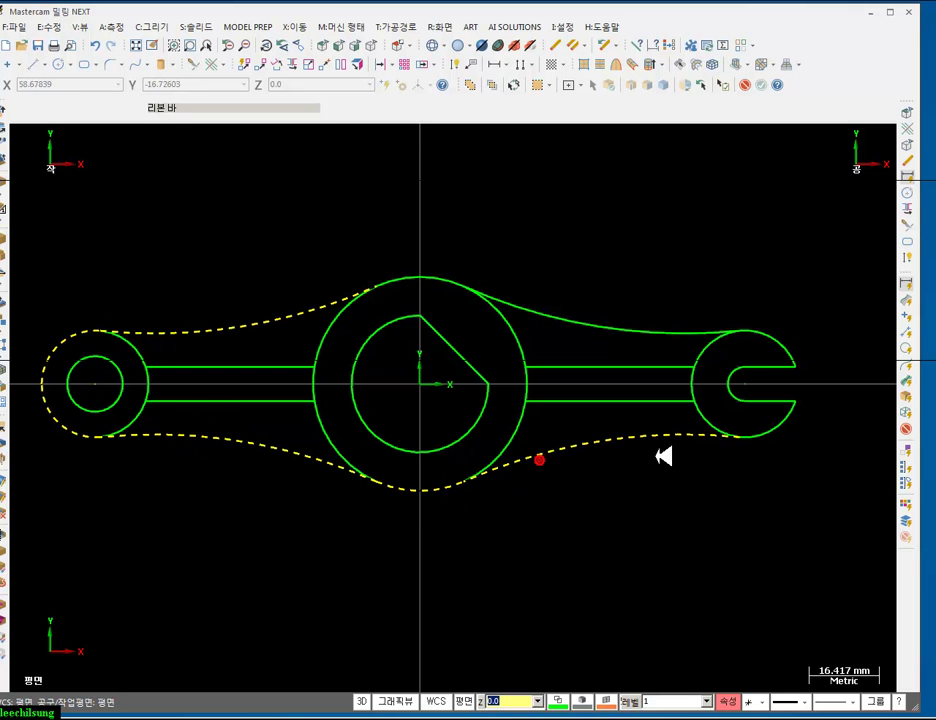
click(752, 343)
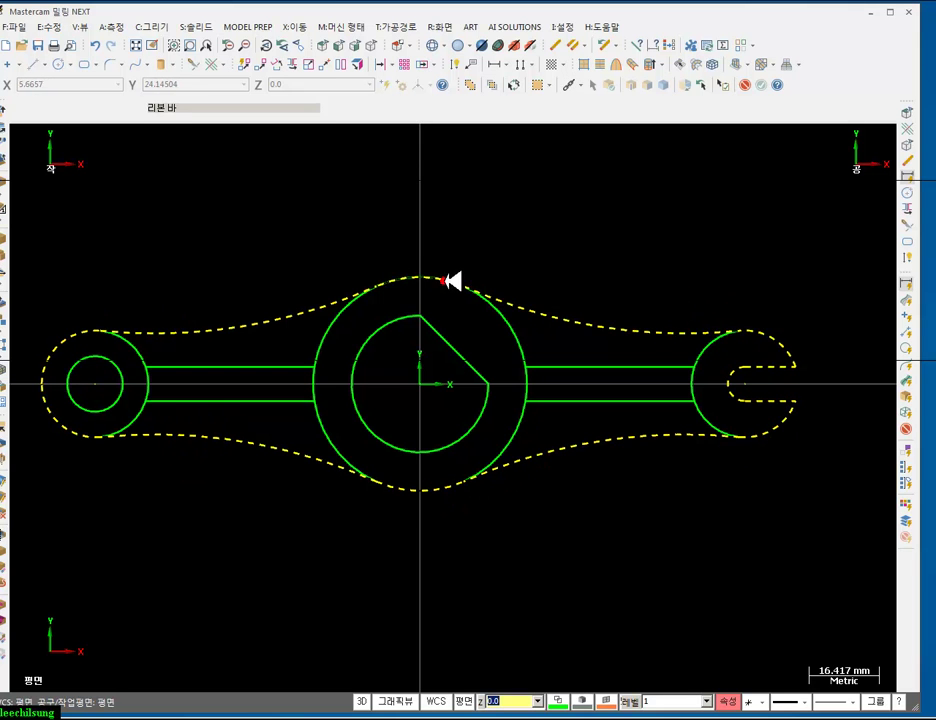
click(468, 368)
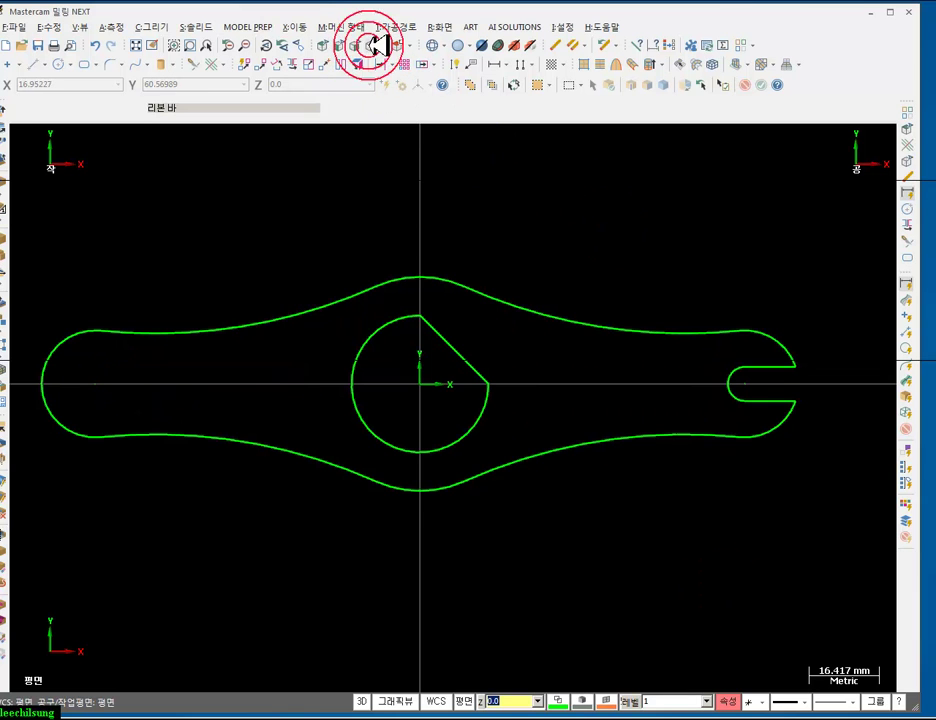
click(370, 45)
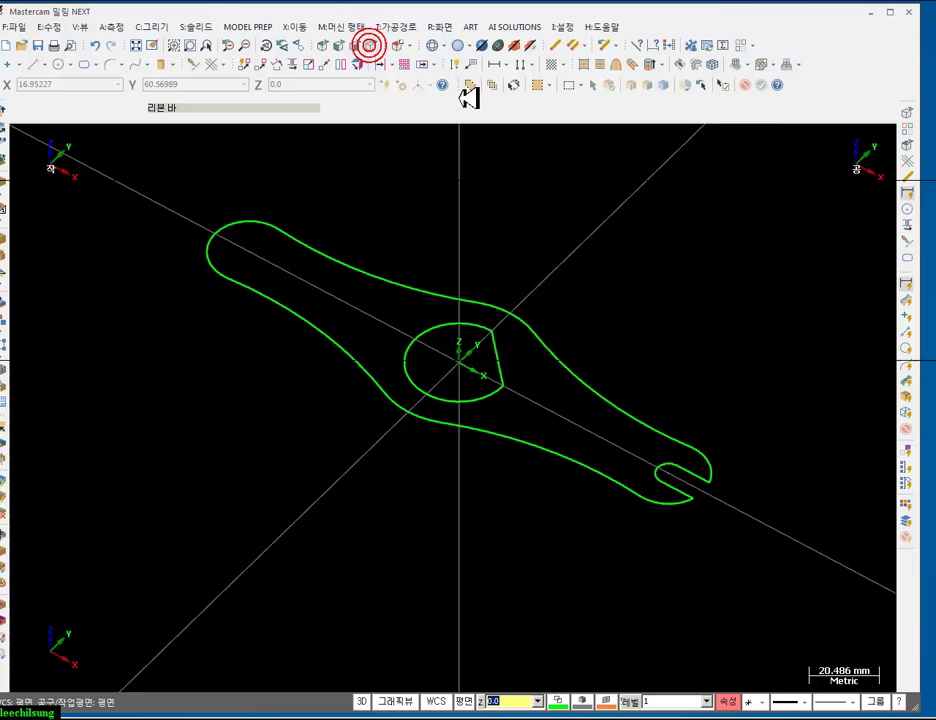
- Extrude the outer contour and the chord-cut bore upward together as a new 9.5 mm thick solid body
click(199, 27)
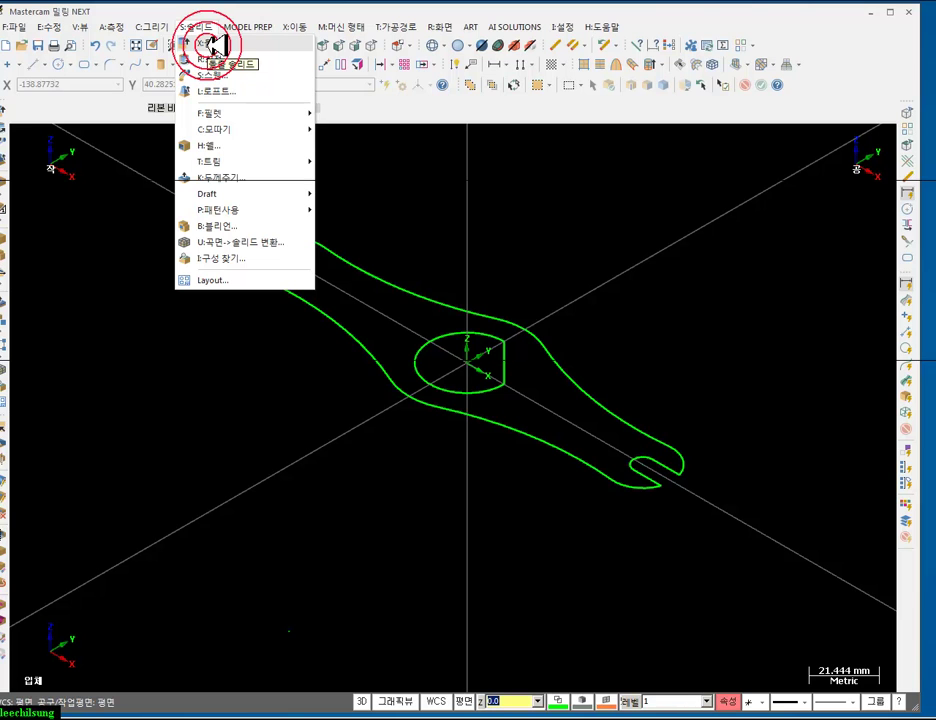
click(213, 45)
click(338, 323)
click(78, 532)
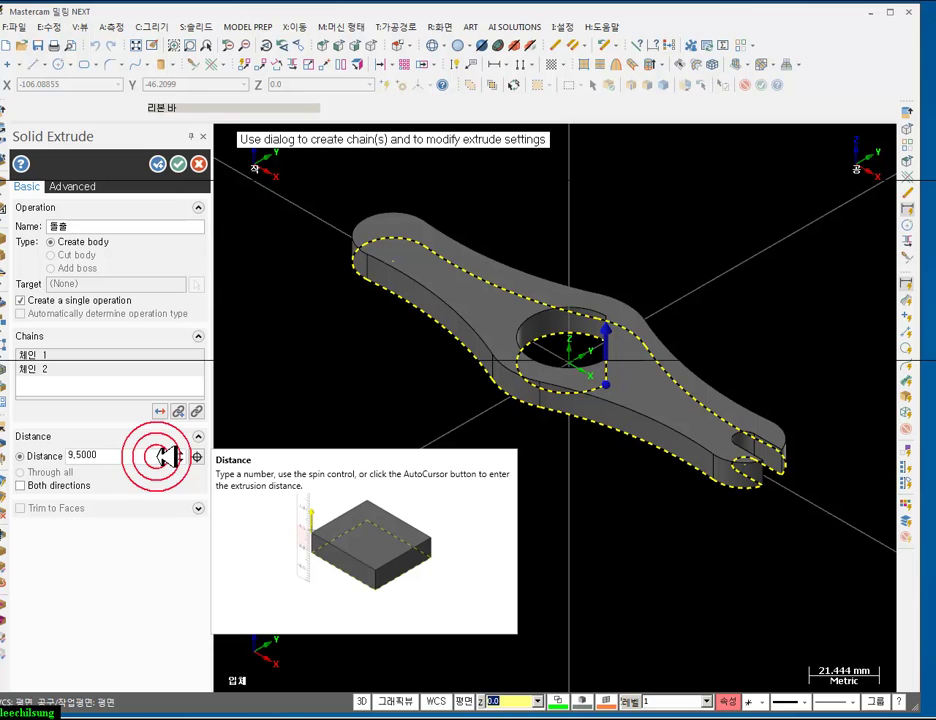
key(alt+Tab)
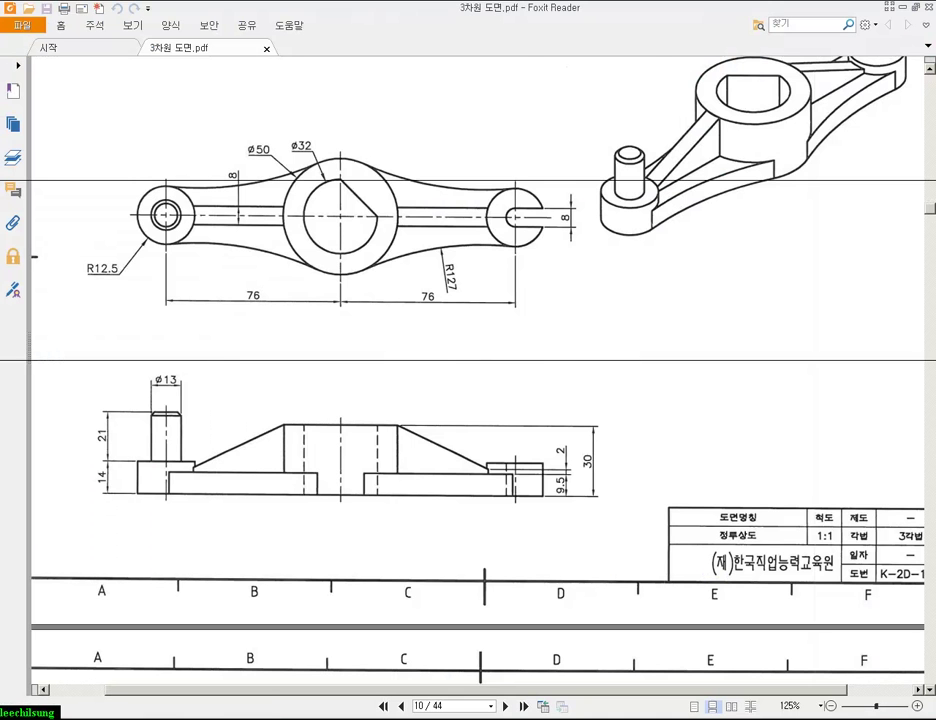
key(alt+Tab)
click(94, 352)
double_click(90, 458)
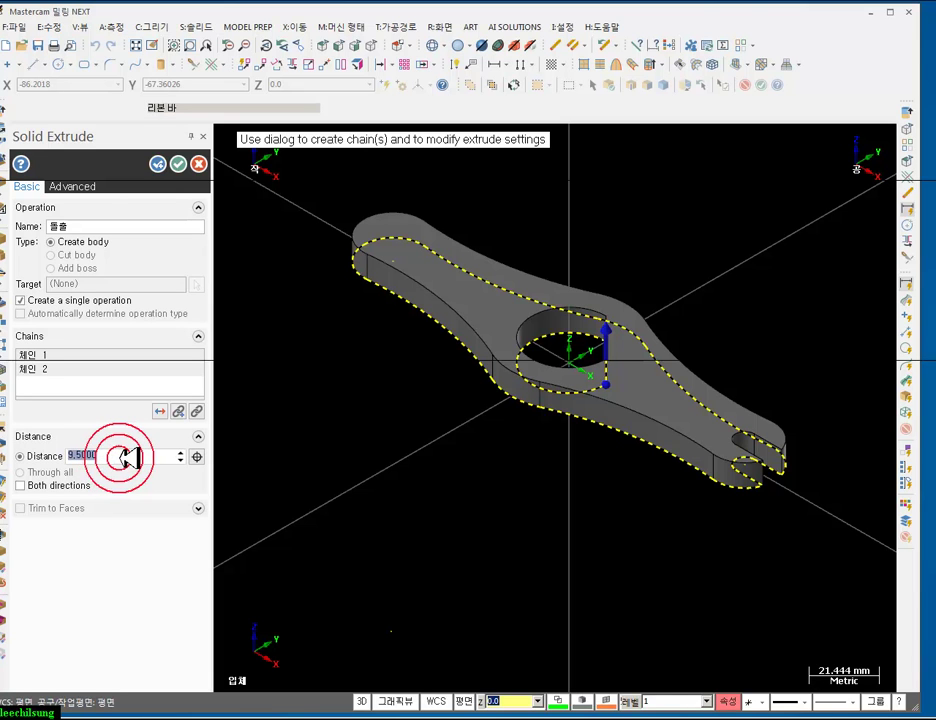
click(128, 397)
click(178, 163)
click(552, 365)
scroll(552, 365, up, 2)
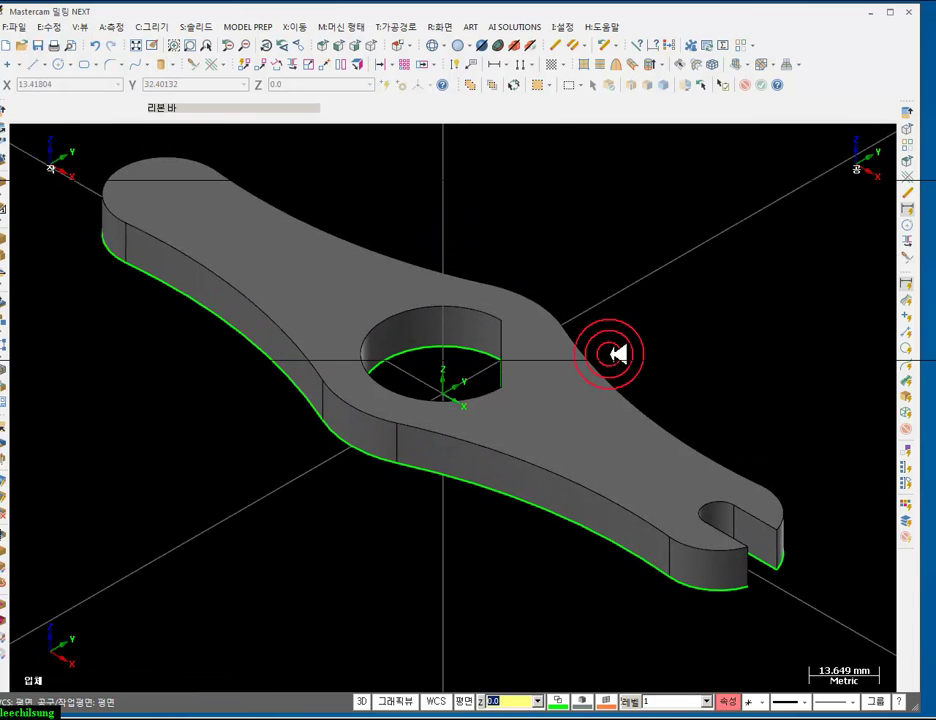
- Display the solid as wireframe, bring back the hidden entities and isolate the full outer circle at the pin end
scroll(683, 453, down, 2)
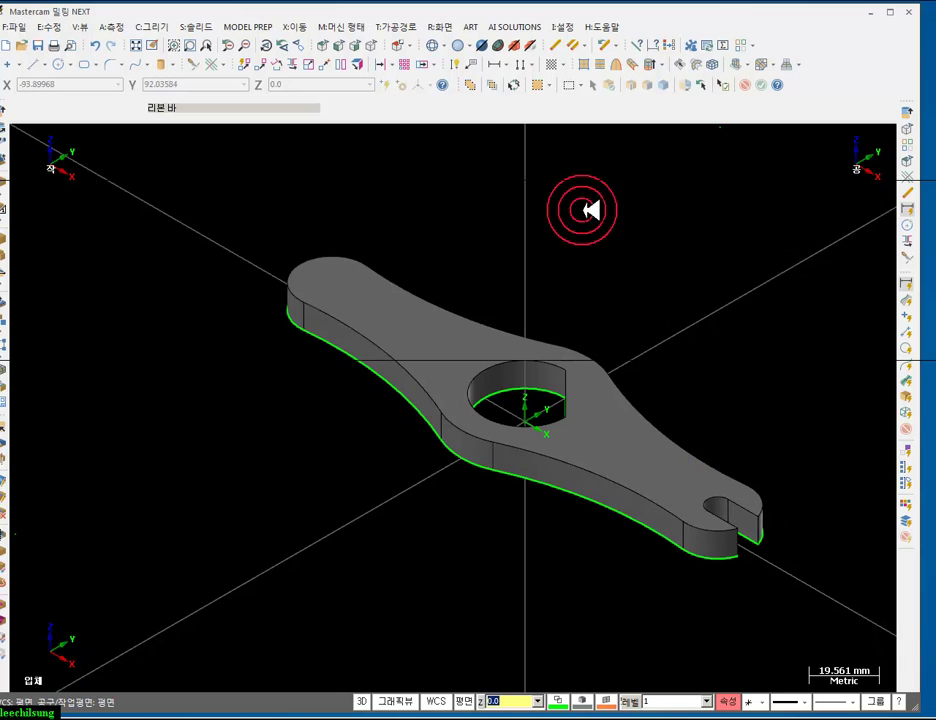
click(456, 45)
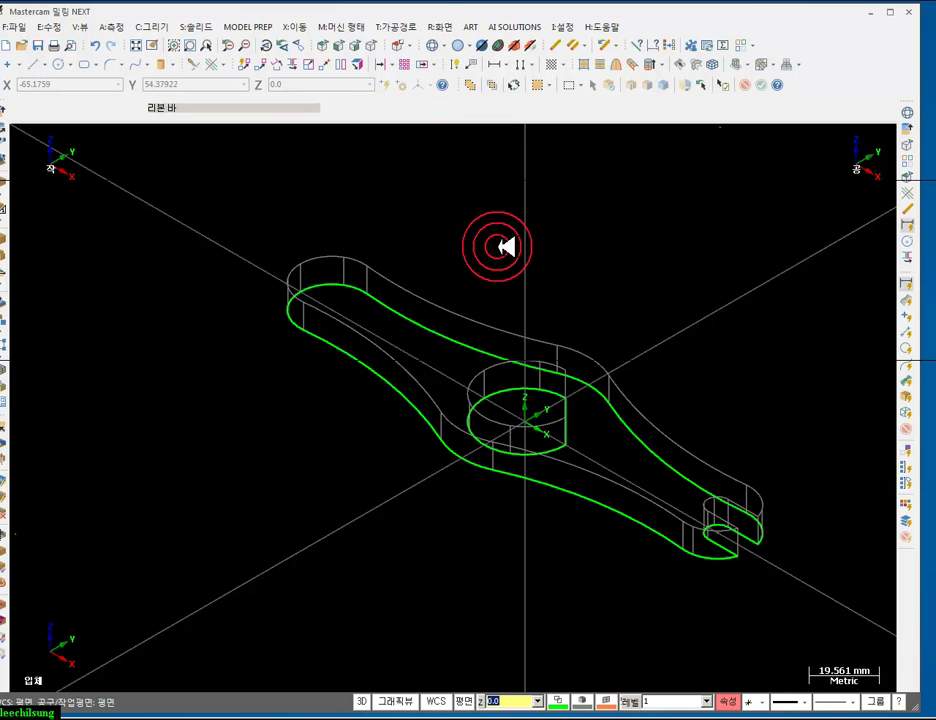
key(alt+e)
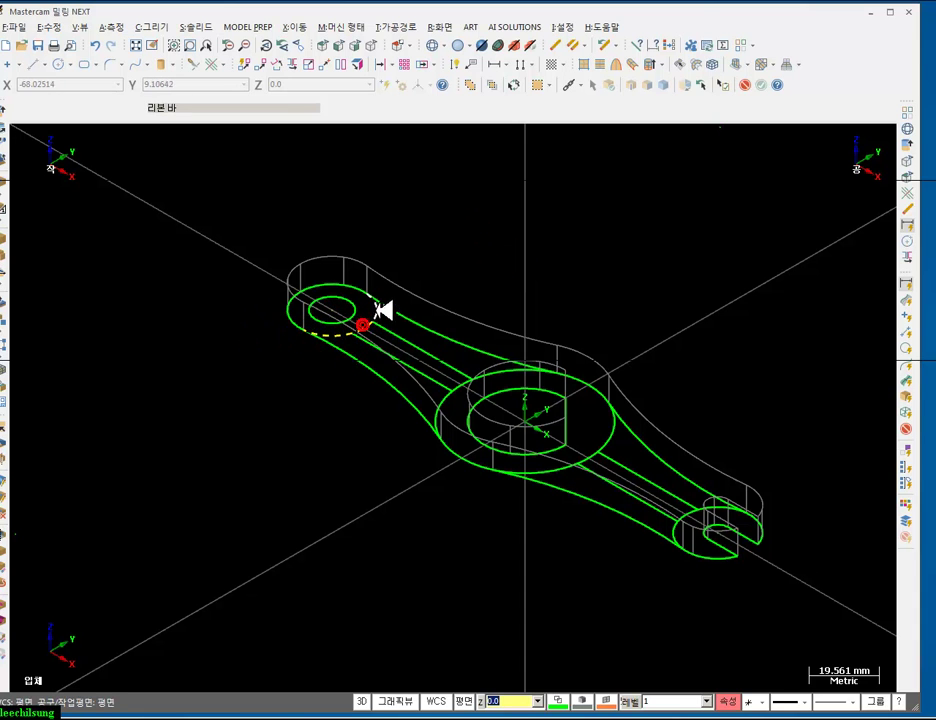
click(372, 250)
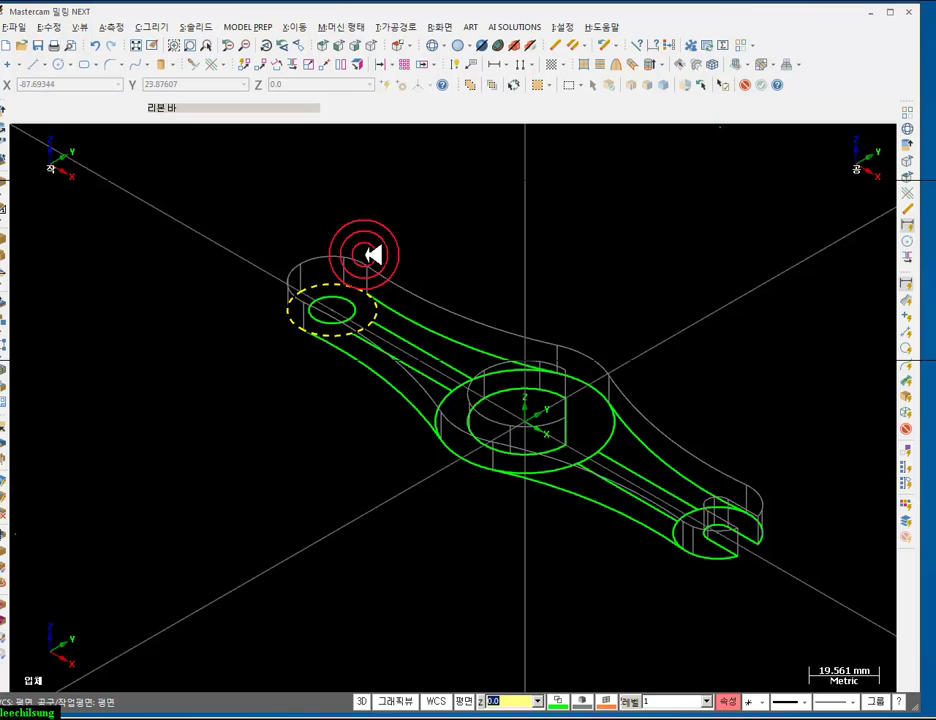
key(Return)
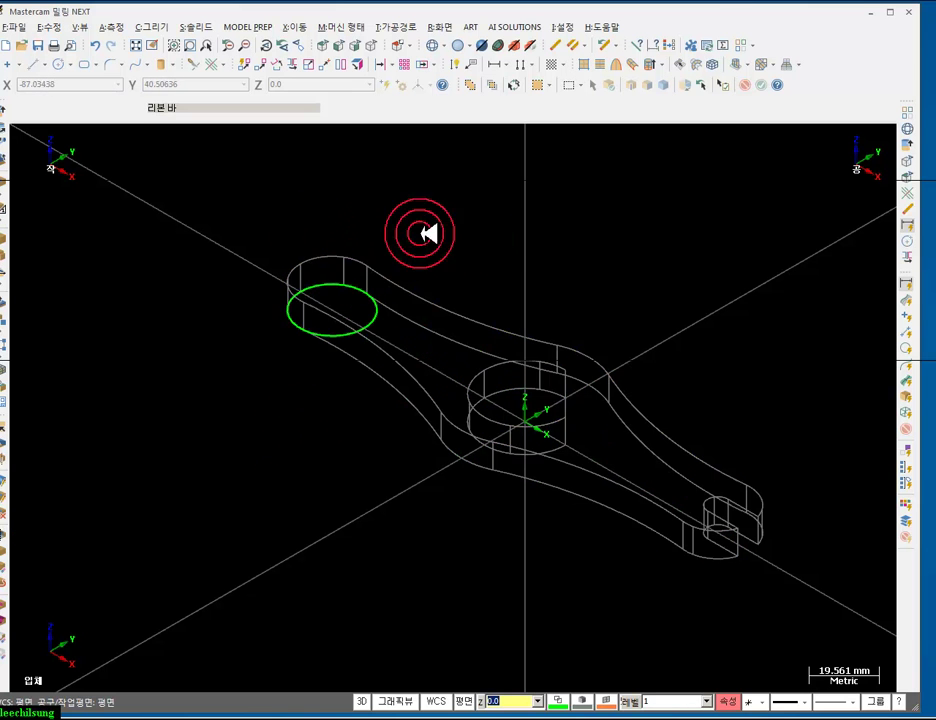
- Extrude the pin-end circle upward as a boss added to the plate, 14 mm high per the PDF drawing
scroll(365, 236, up, 2)
click(192, 27)
click(209, 58)
click(265, 338)
click(75, 530)
click(185, 385)
click(122, 450)
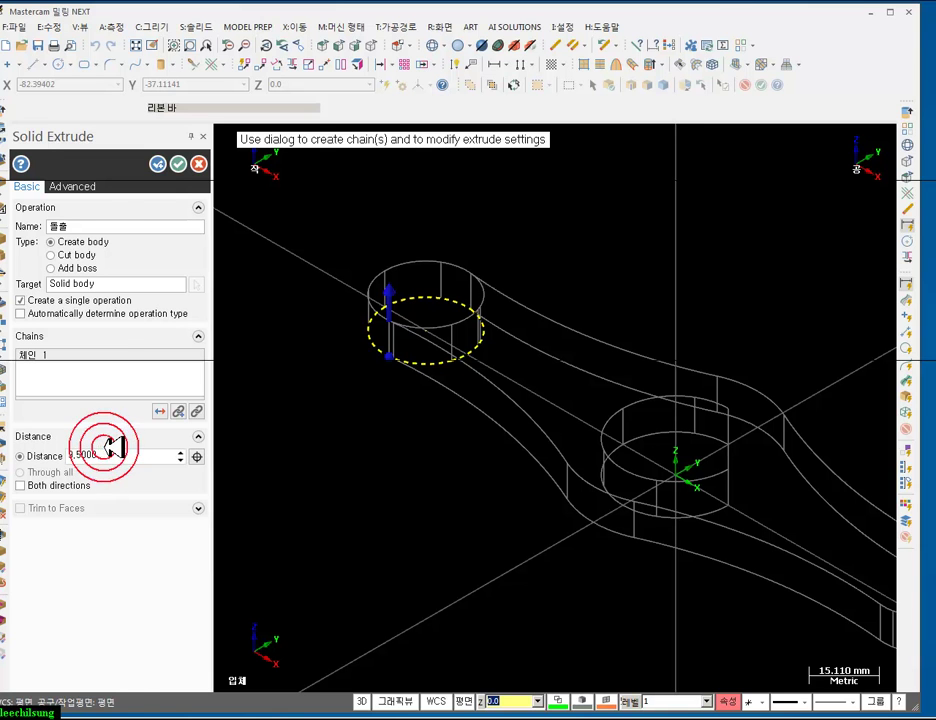
click(105, 568)
key(alt+Tab)
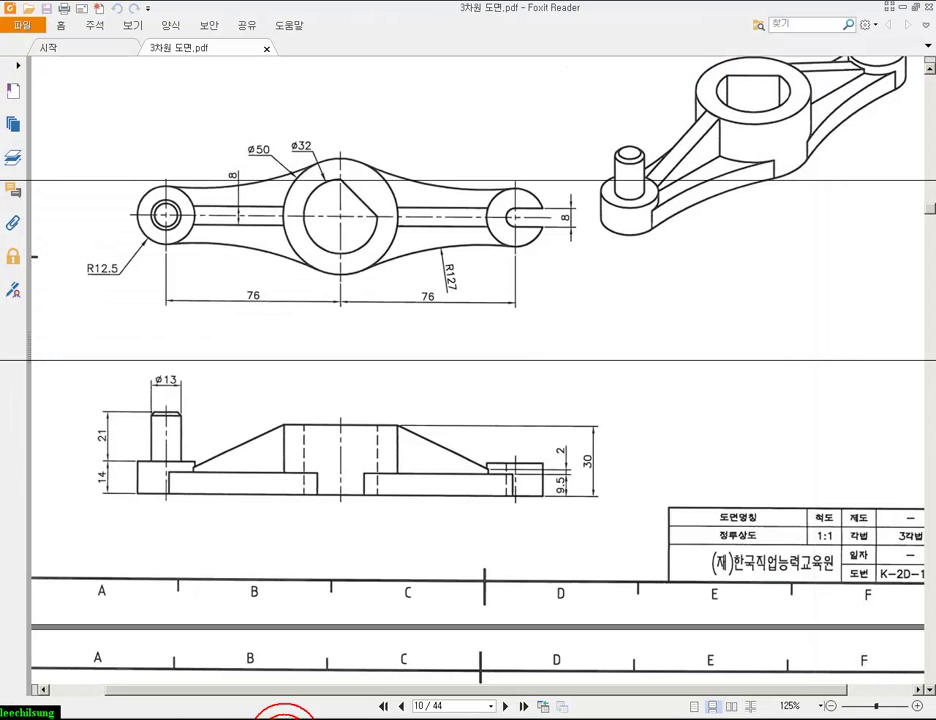
key(alt+Tab)
click(115, 355)
click(94, 495)
click(122, 457)
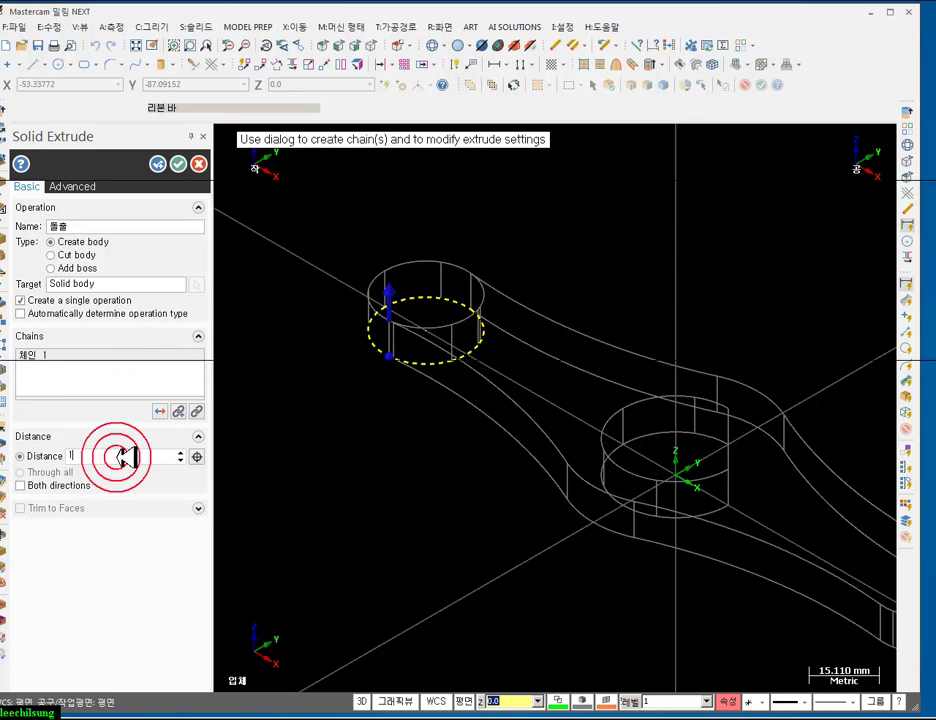
click(51, 268)
scroll(354, 342, down, 1)
click(145, 397)
click(180, 163)
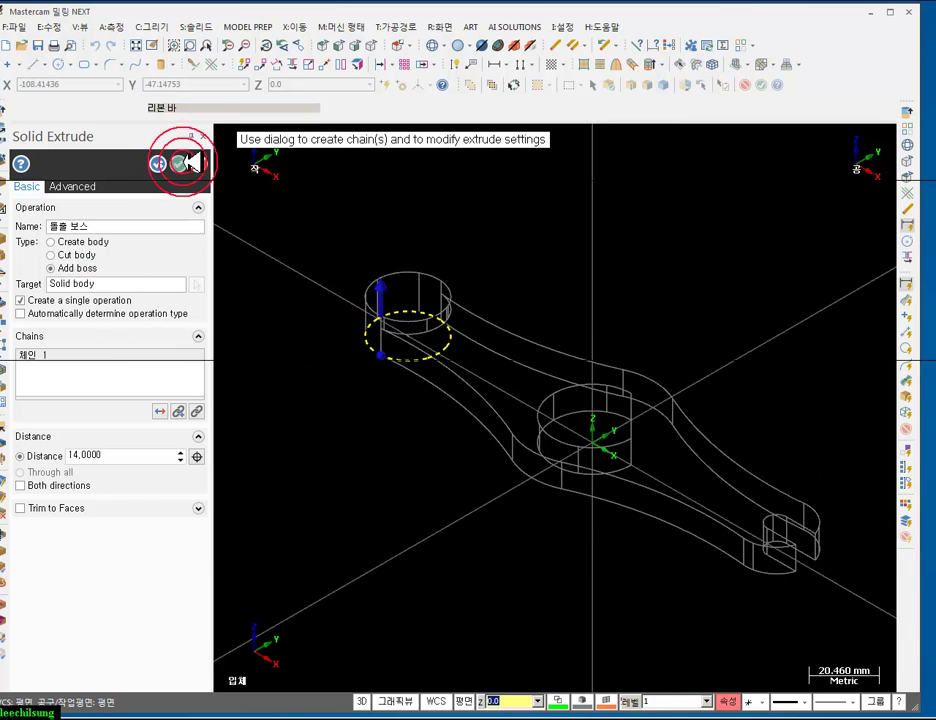
- Inspect the new boss in shaded display, then return to wireframe and isolate only the small pin circle
click(495, 27)
click(455, 44)
scroll(376, 345, up, 1)
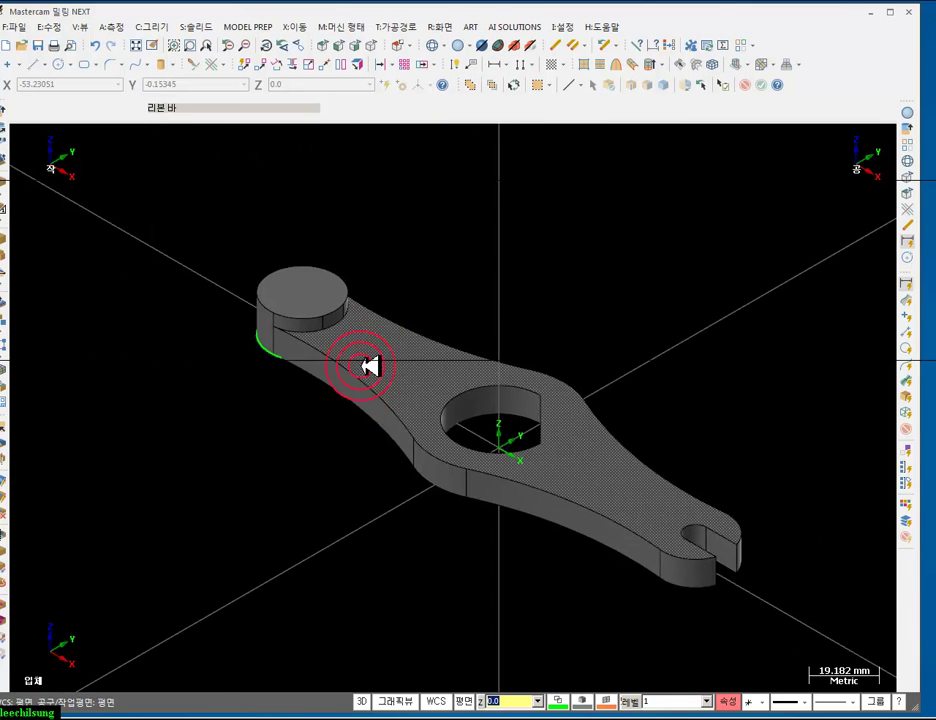
scroll(375, 377, up, 1)
middle_drag(376, 352, 427, 351)
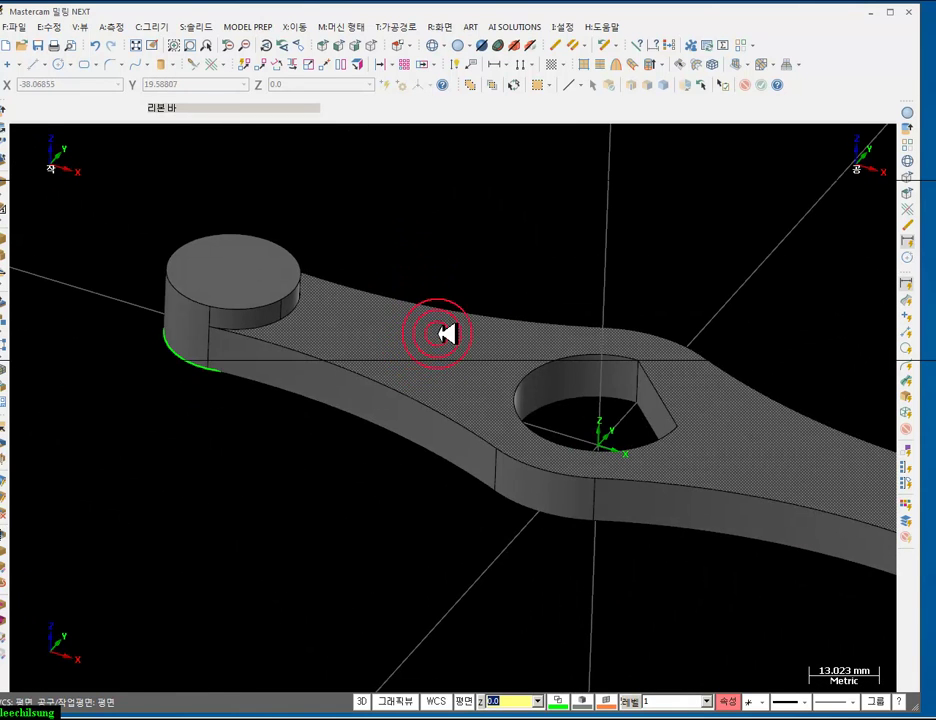
click(434, 46)
scroll(602, 448, down, 5)
click(454, 341)
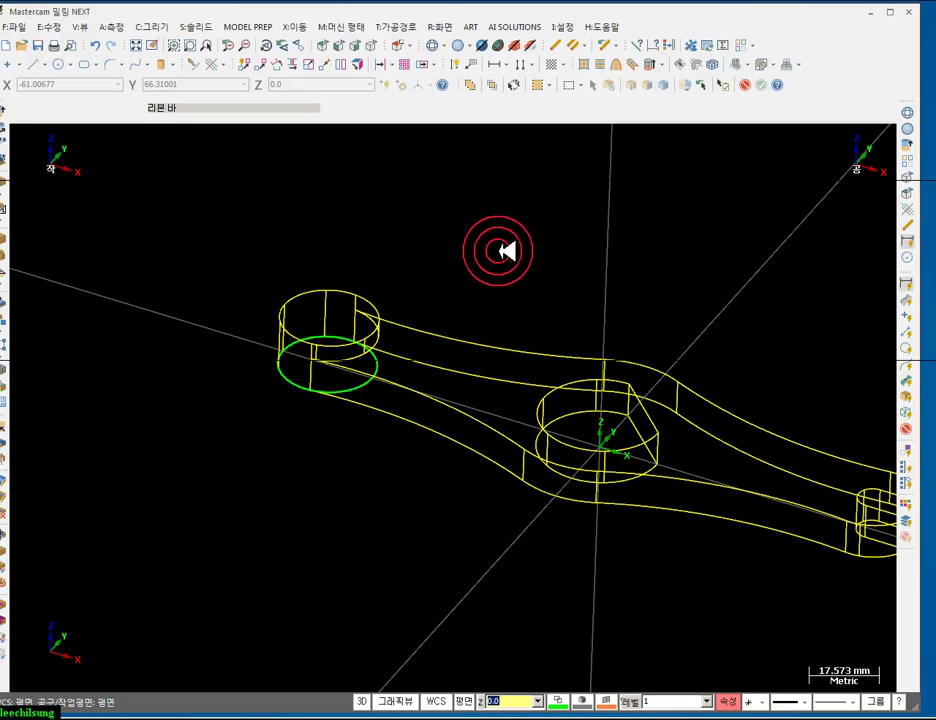
key(alt+e)
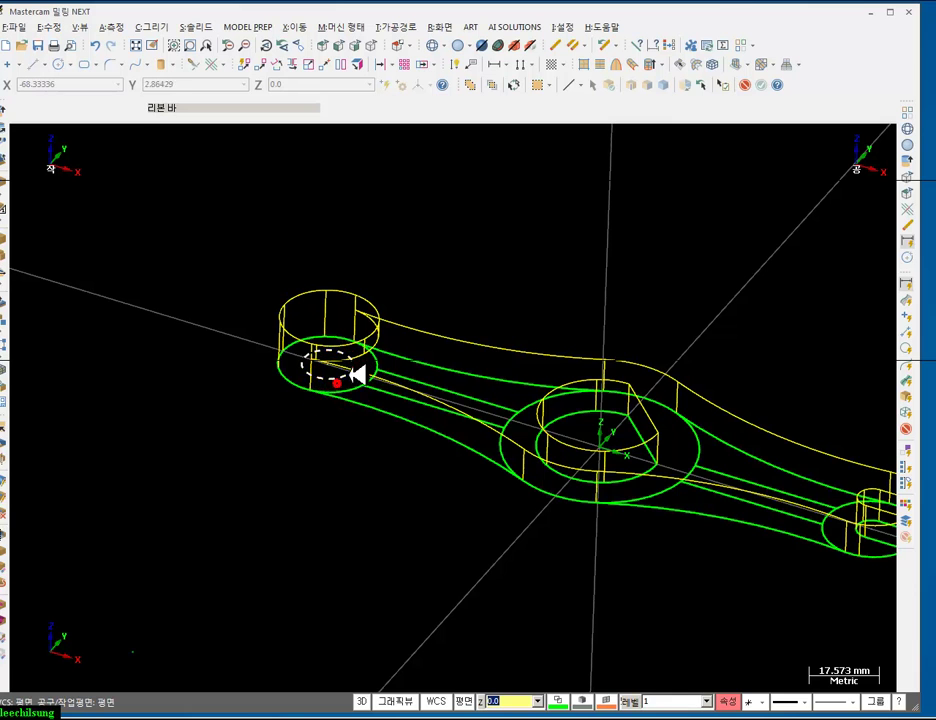
scroll(300, 310, up, 2)
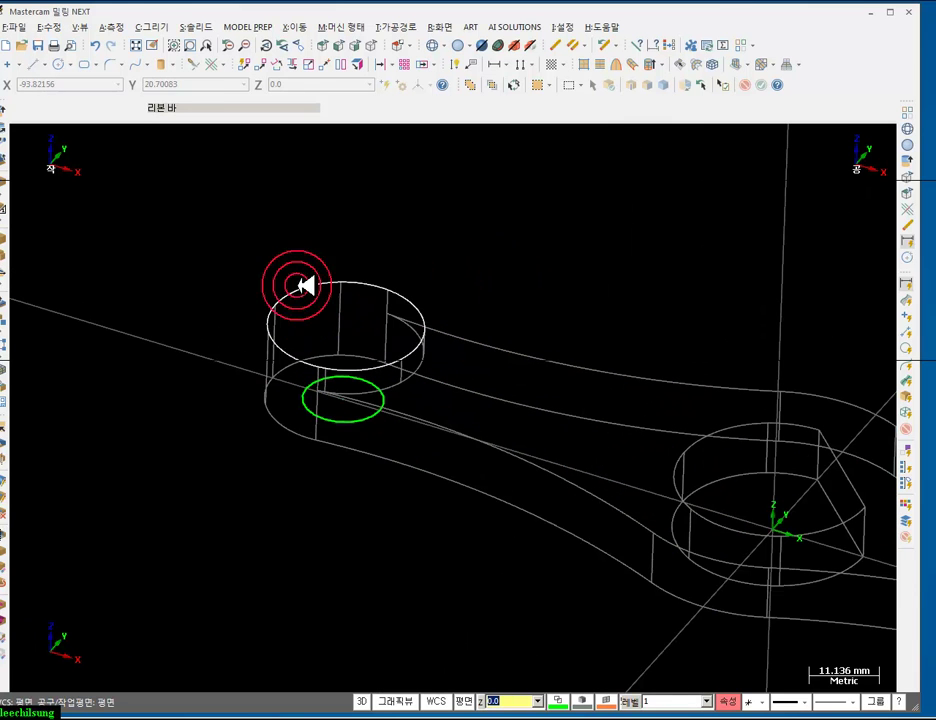
- Extrude the small pin circle upward as an added boss with a distance of 14+21 mm
click(196, 27)
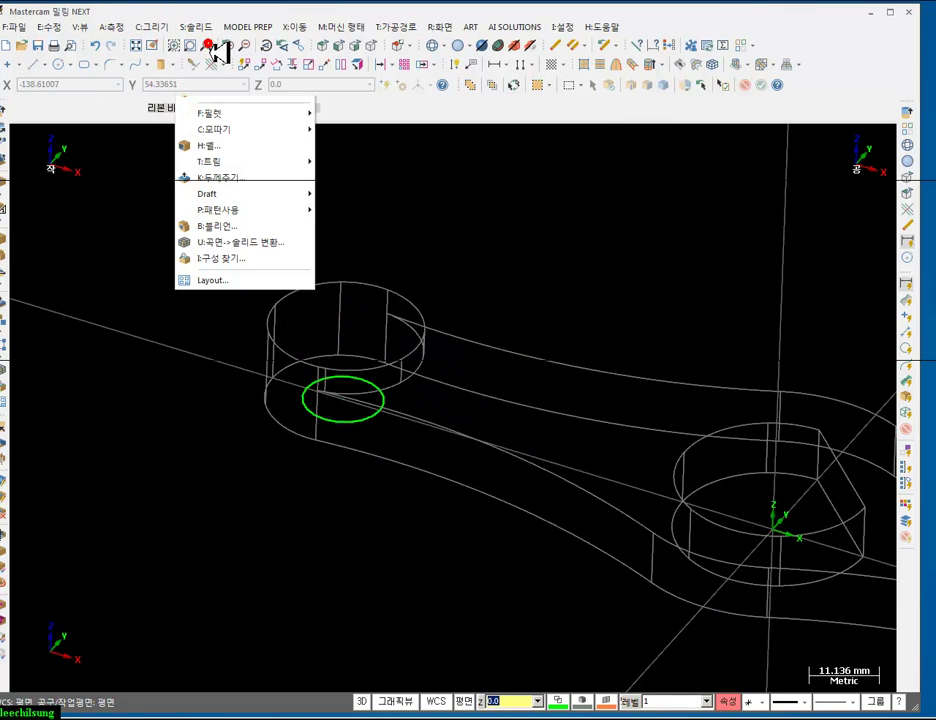
click(200, 58)
click(328, 417)
click(77, 532)
click(94, 267)
click(119, 456)
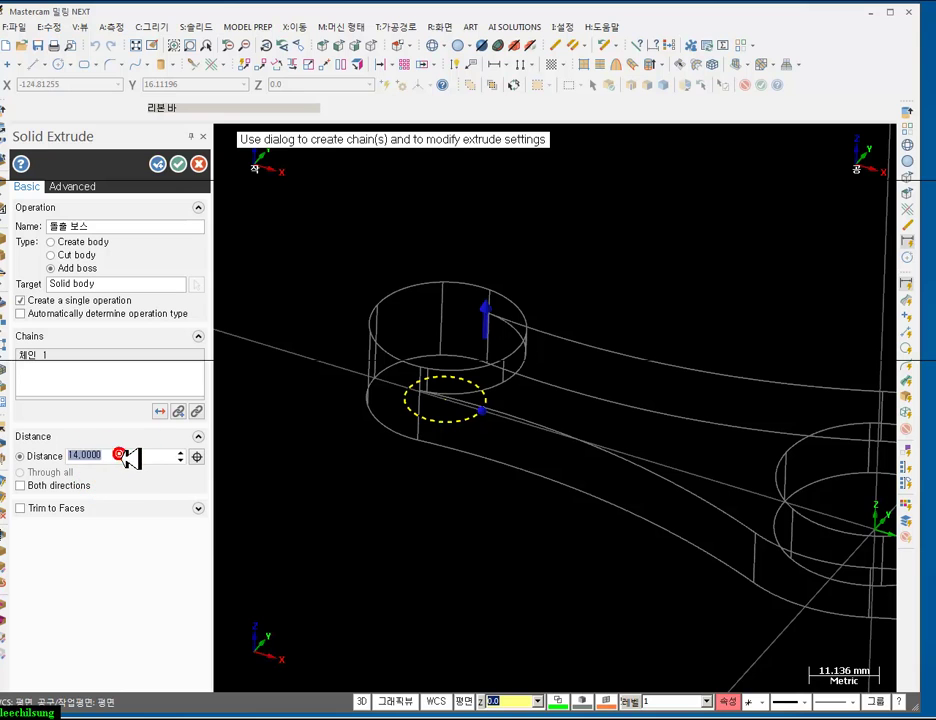
click(120, 455)
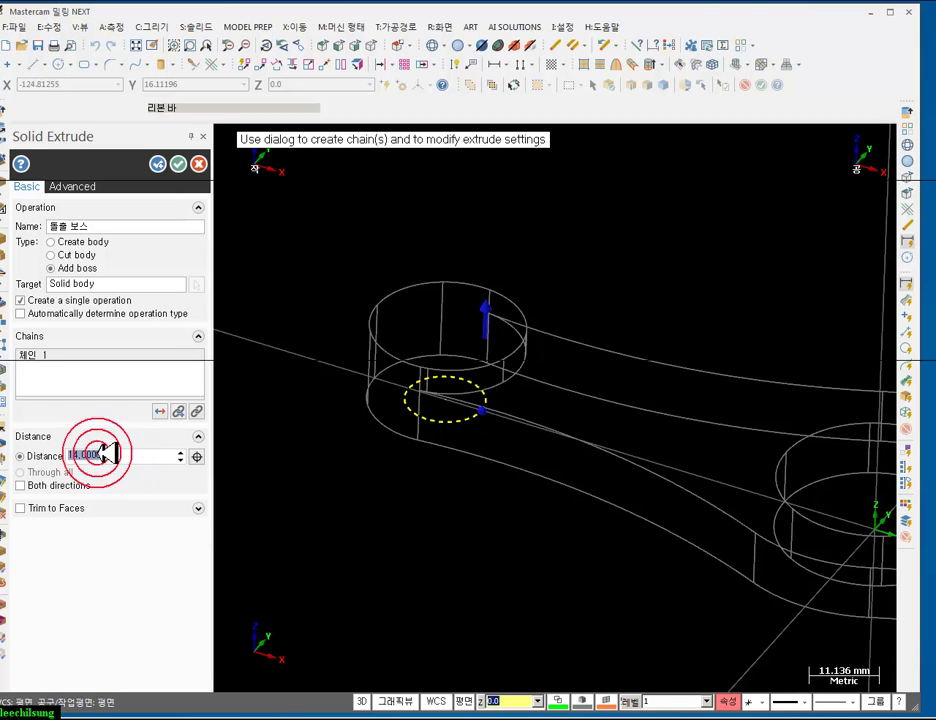
click(110, 456)
key(Home)
key(Delete)
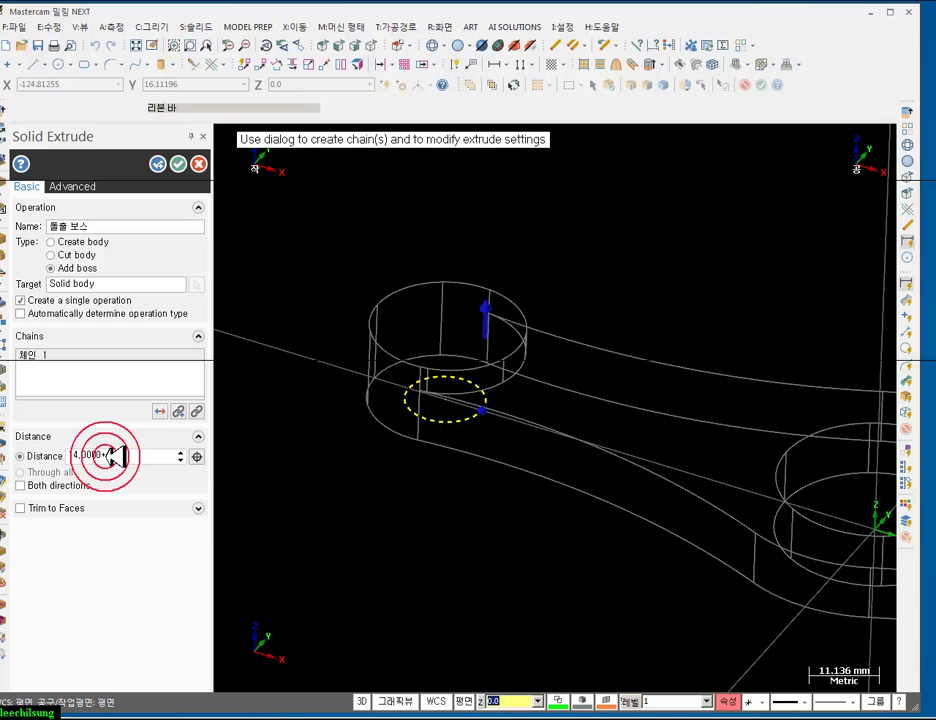
text(+21)
key(Return)
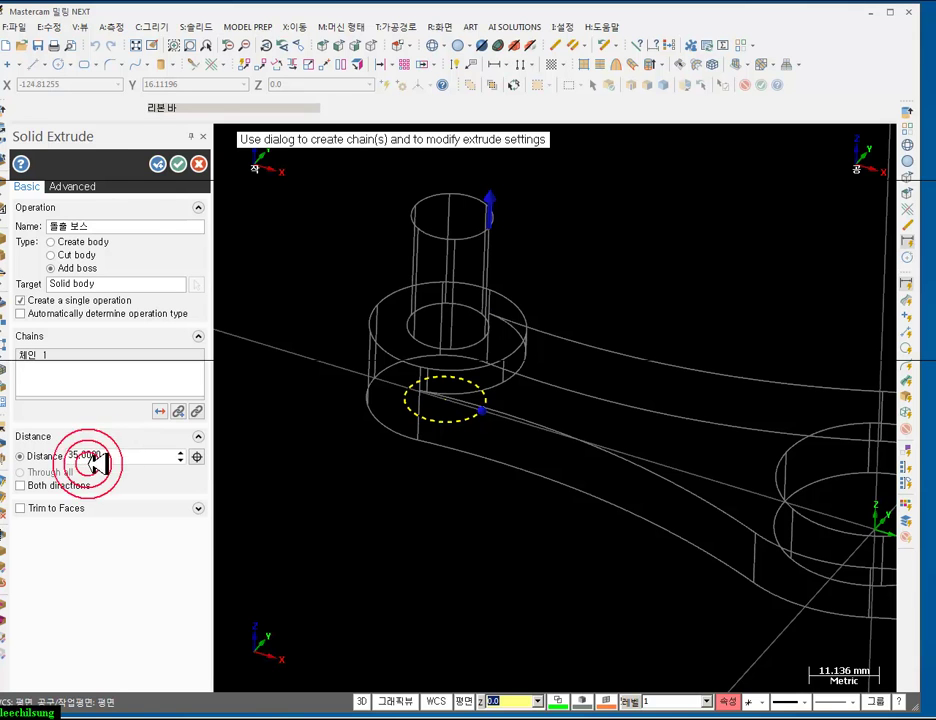
click(180, 165)
- Shade the model and apply a 1 mm one-distance chamfer to the top edge of the pin
scroll(240, 351, down, 2)
scroll(351, 200, down, 2)
click(458, 45)
scroll(265, 261, up, 2)
scroll(299, 299, up, 1)
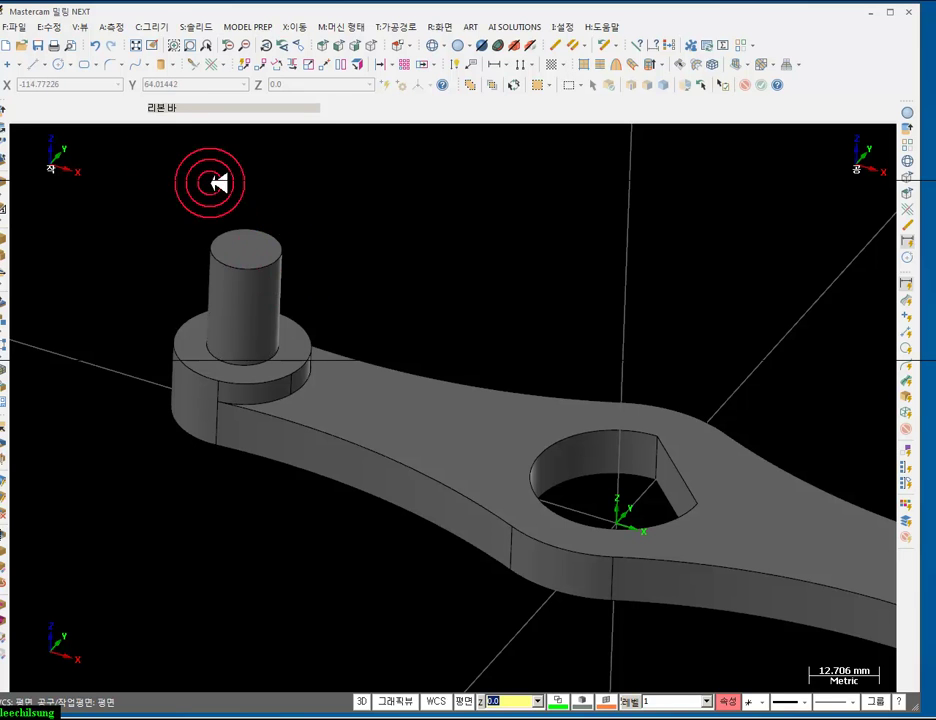
click(198, 26)
click(217, 127)
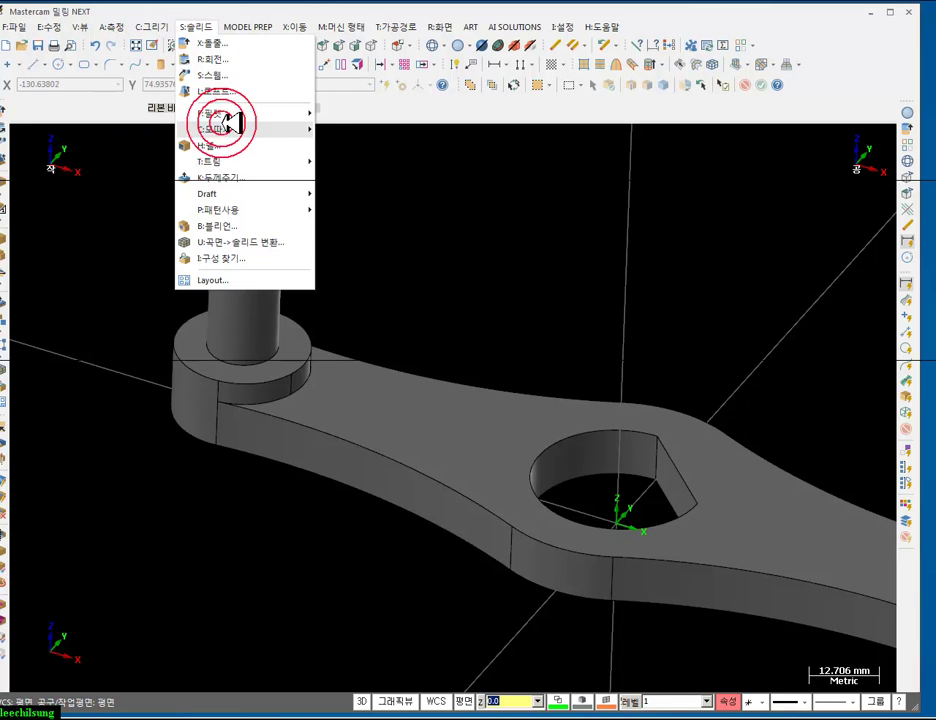
click(334, 127)
click(279, 252)
click(70, 339)
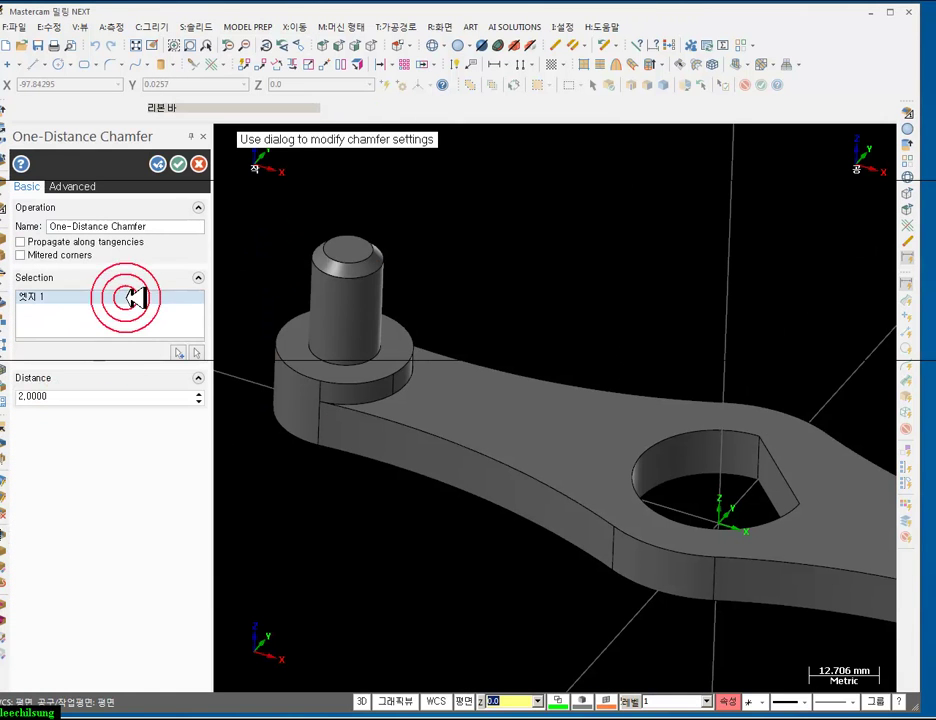
click(201, 401)
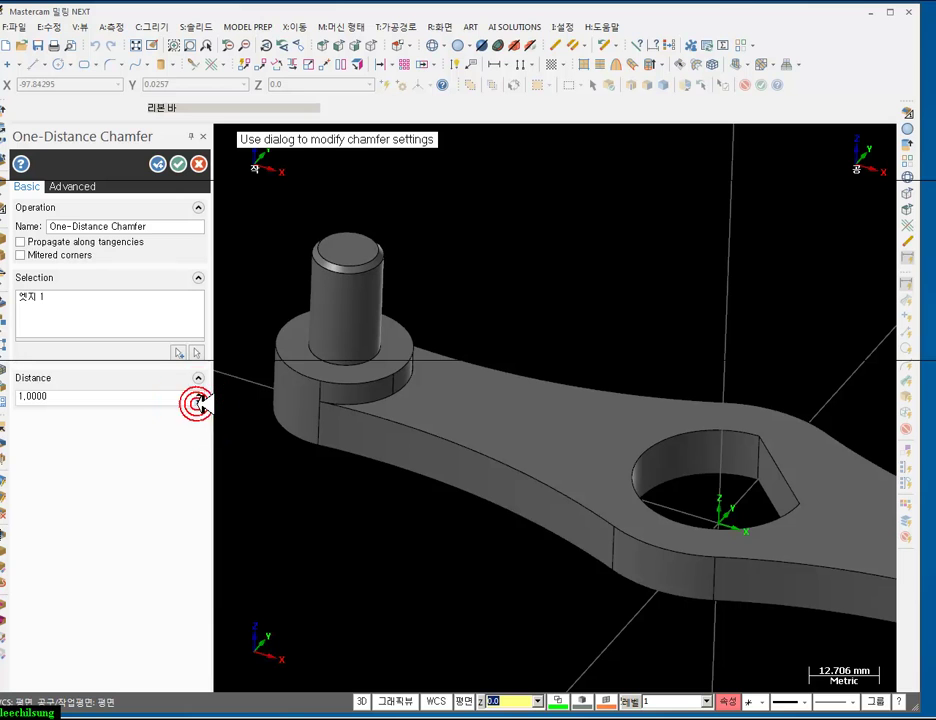
click(177, 164)
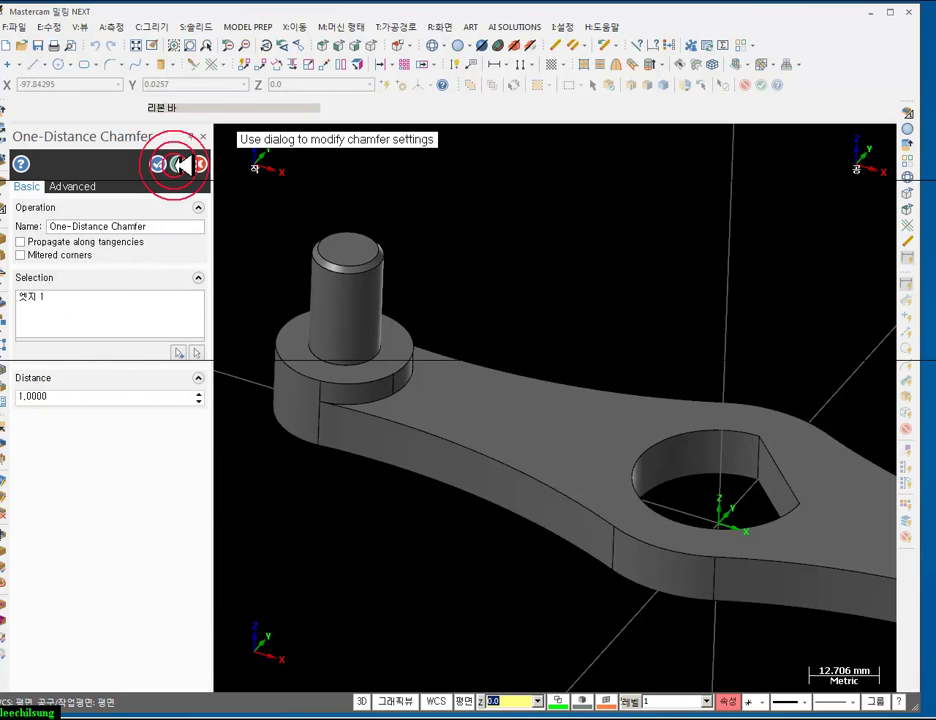
- Check the finished pin, then examine the slotted end's height dimensions in the PDF front view in Foxit Reader
scroll(197, 330, down, 2)
scroll(163, 330, up, 3)
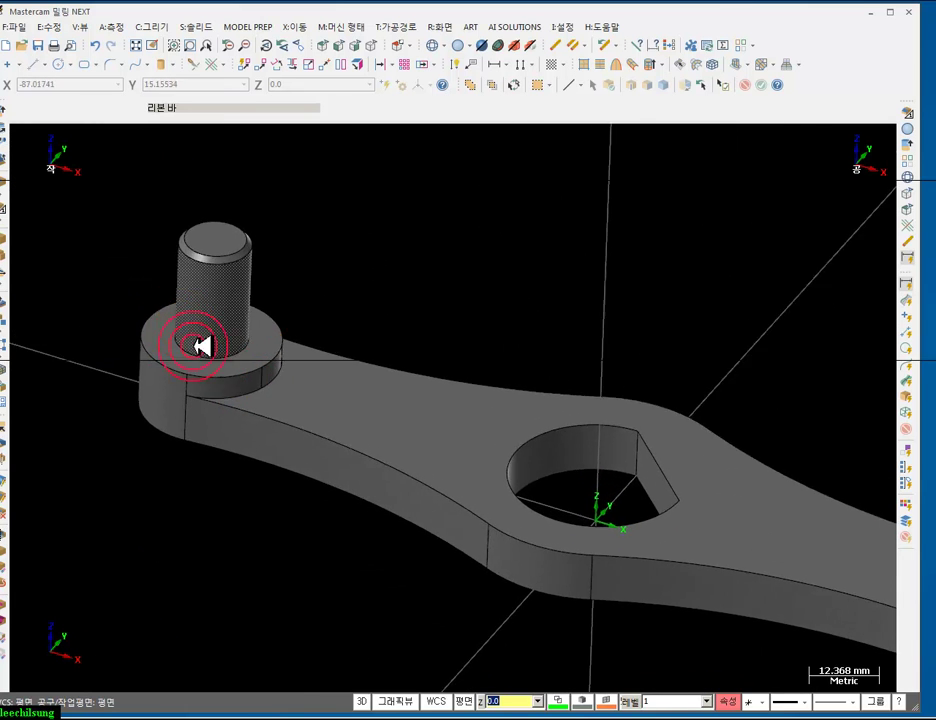
click(388, 295)
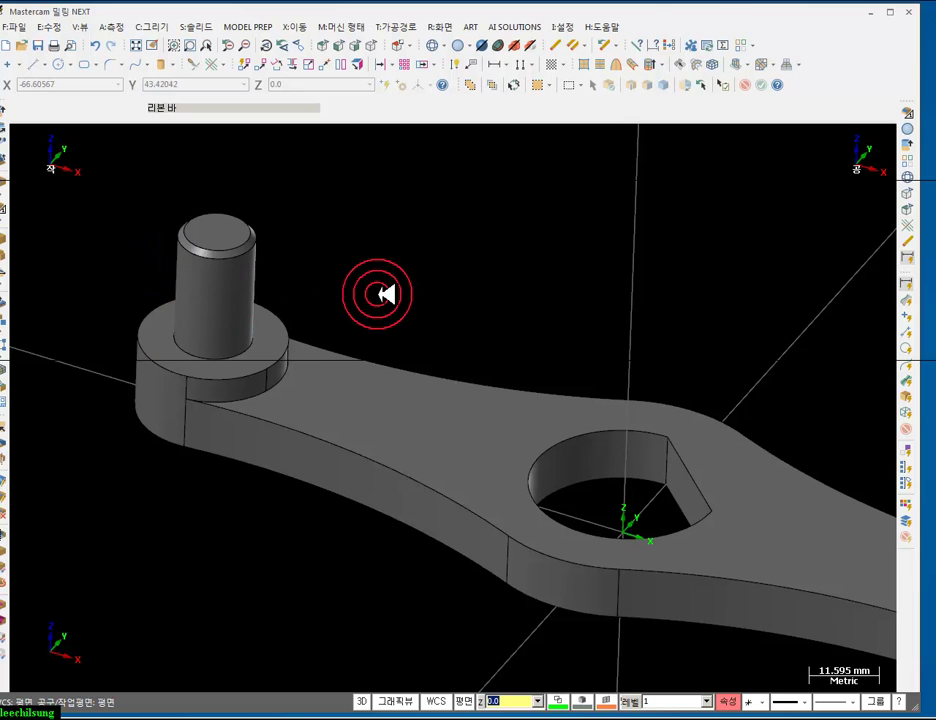
key(alt+Tab)
click(798, 595)
click(342, 514)
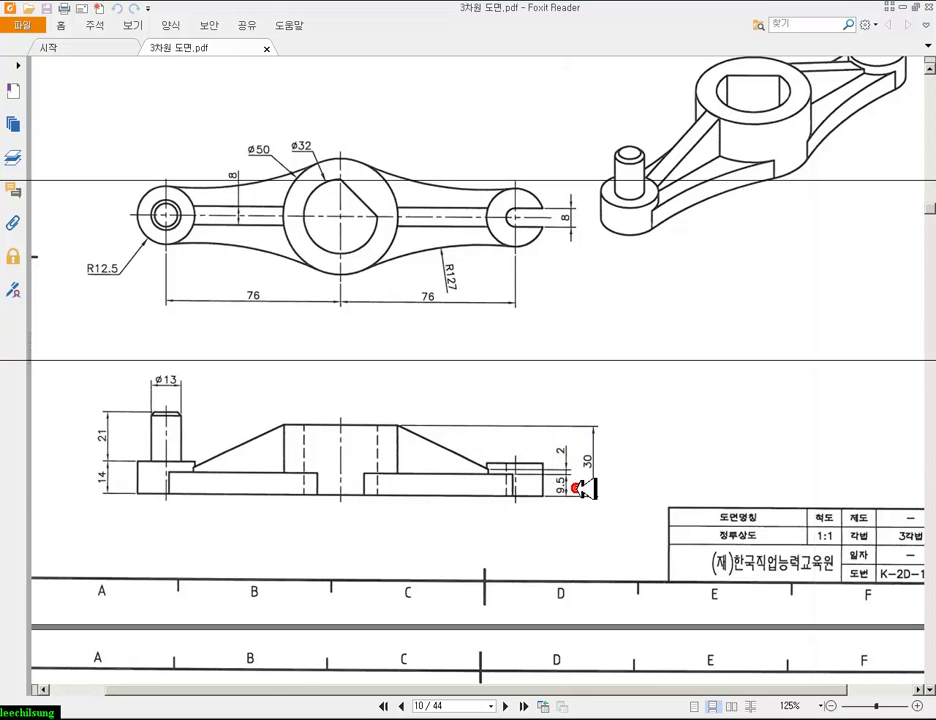
click(585, 488)
click(583, 490)
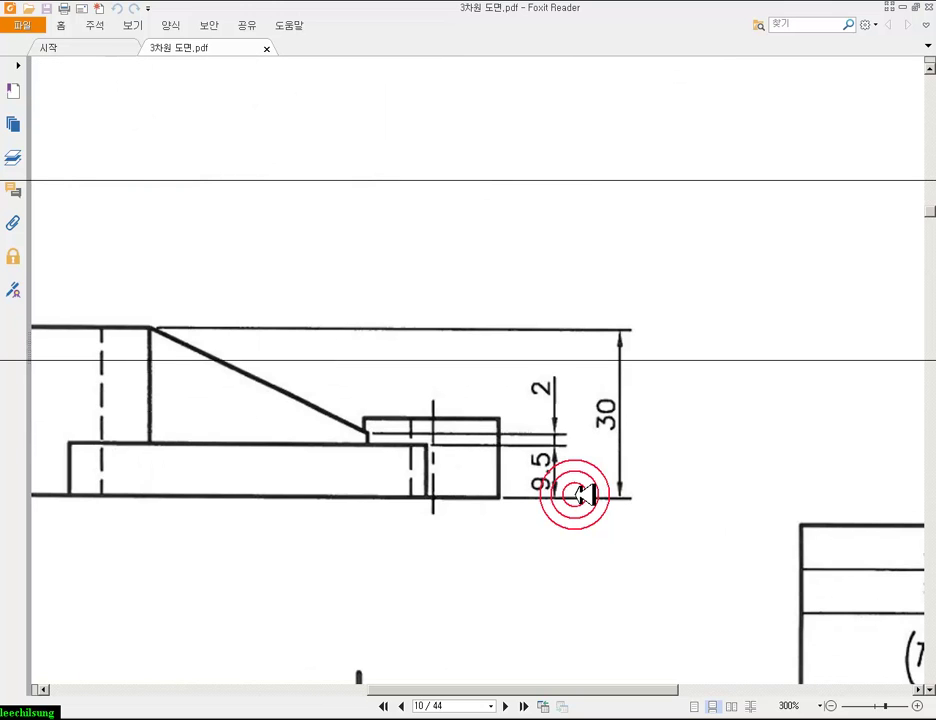
ctrl+scroll(625, 460, down, 2)
ctrl+scroll(628, 460, down, 1)
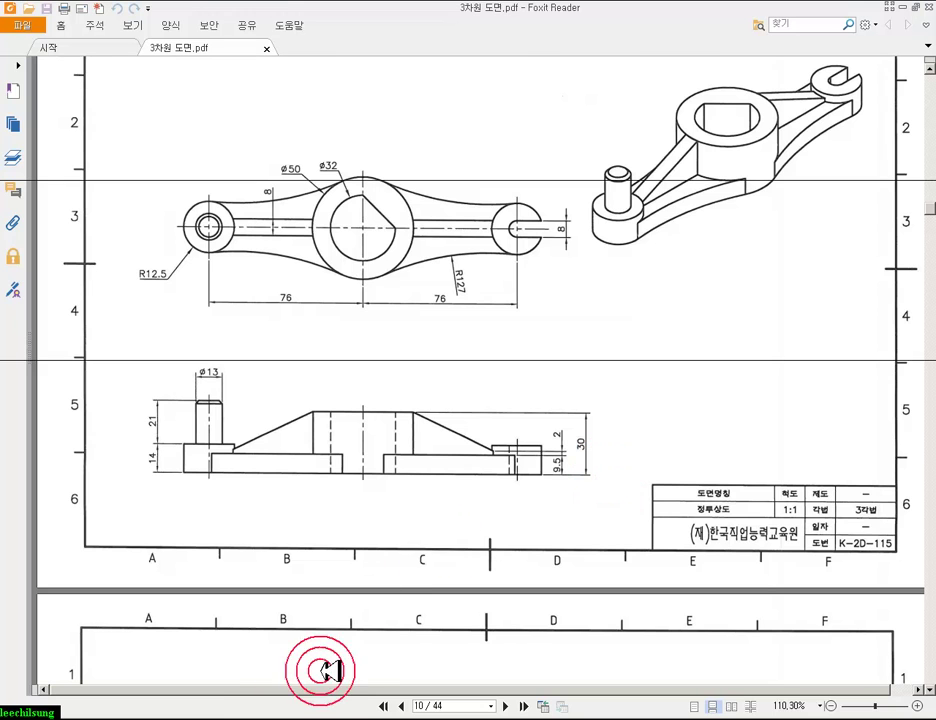
click(304, 717)
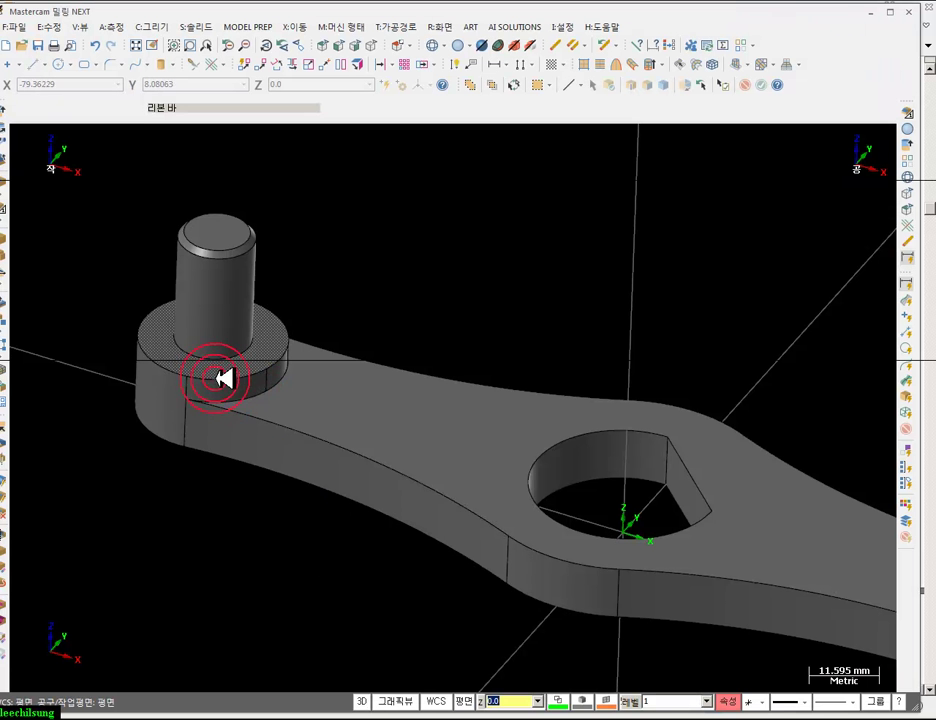
- Show the solids manager, expand the solid's operation list and select the pin-end boss extrusion by picking it on the model
scroll(303, 282, down, 4)
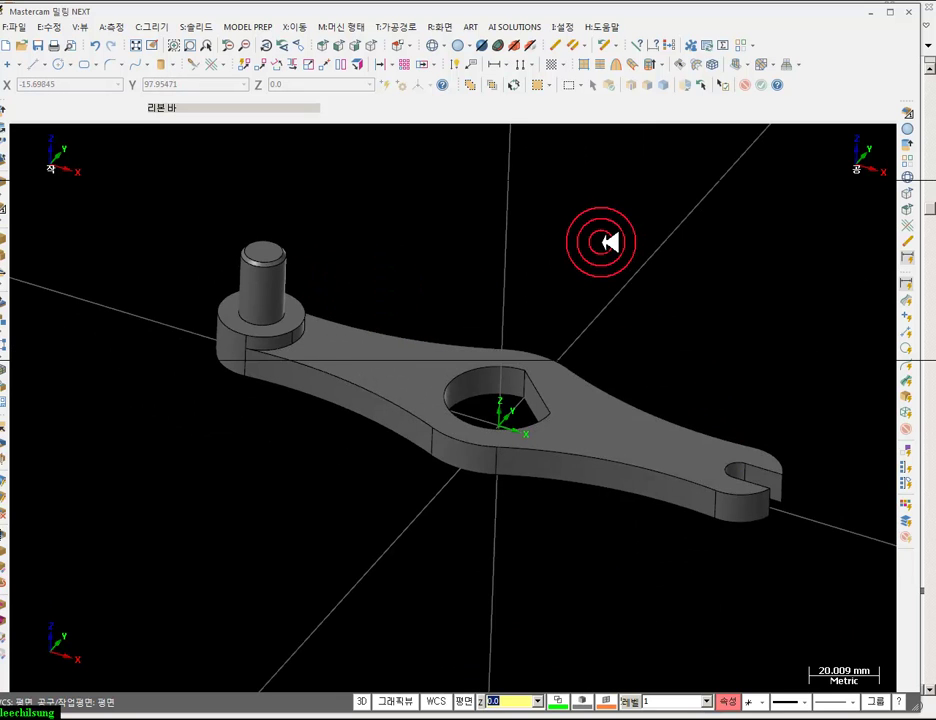
key(alt+o)
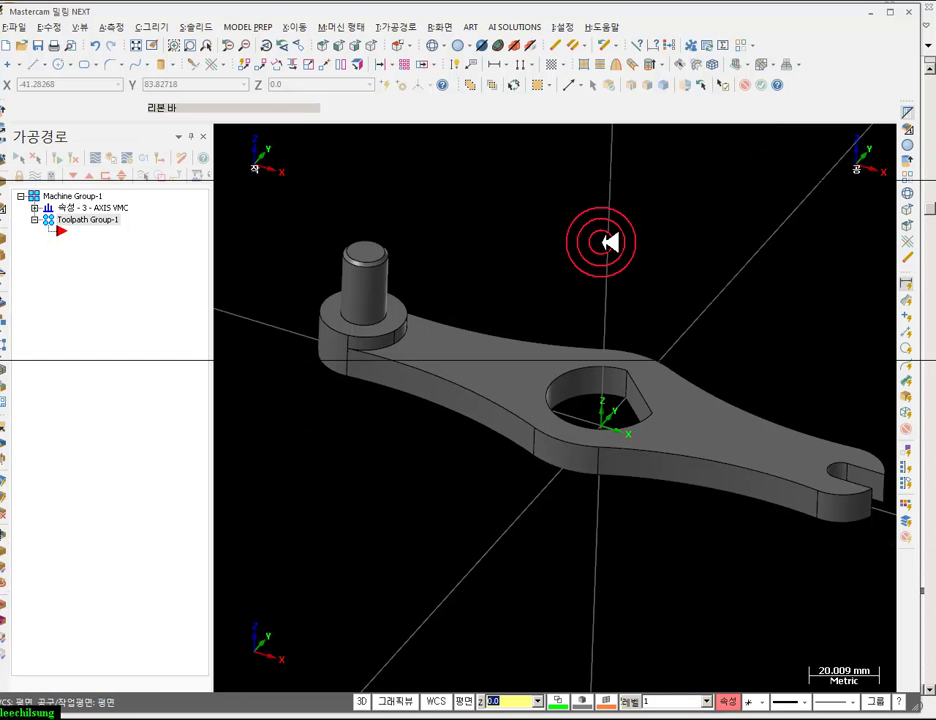
click(82, 27)
click(110, 60)
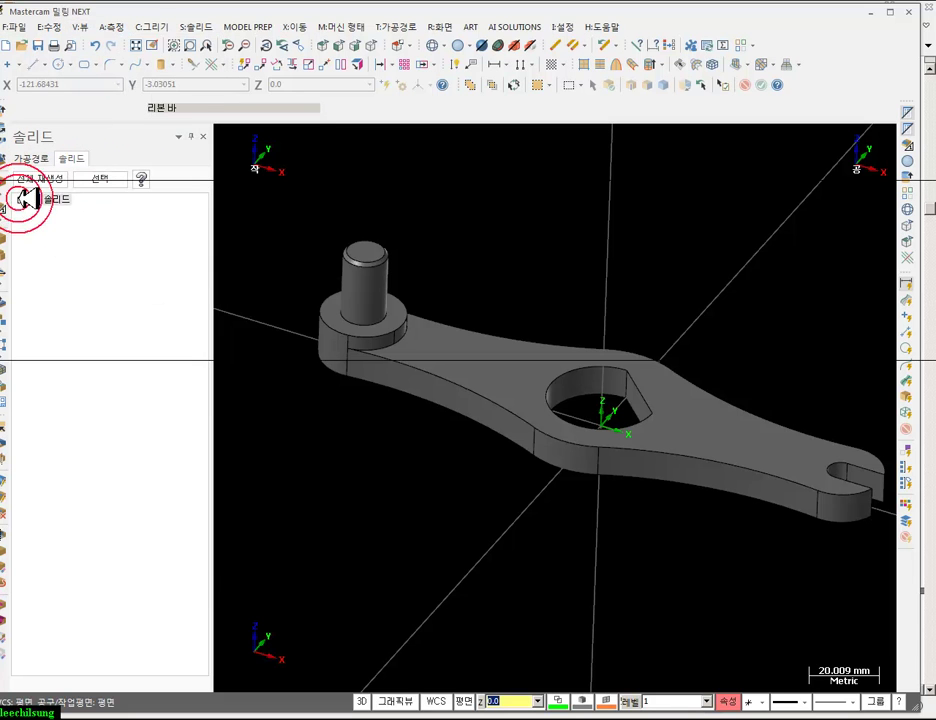
click(21, 200)
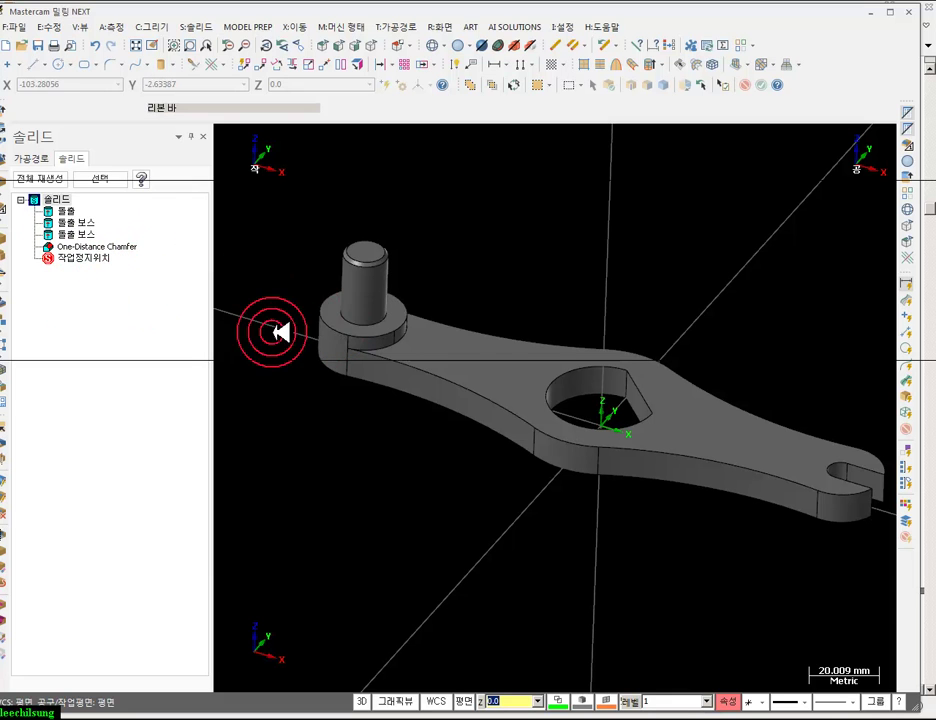
click(112, 177)
click(333, 330)
click(175, 239)
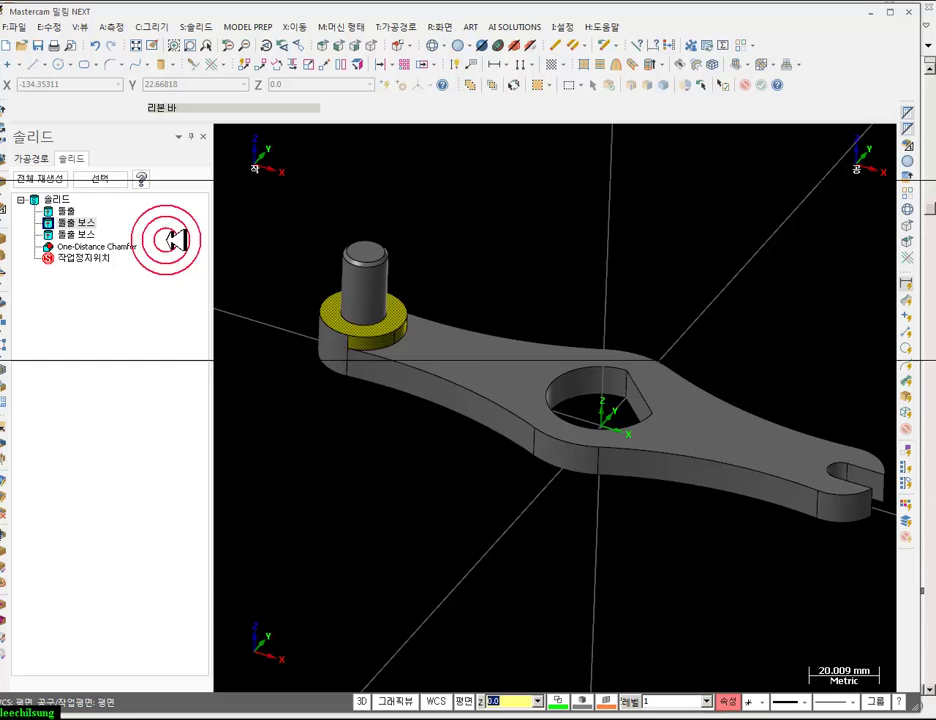
- Edit the 14 mm end boss extrusion to add the closed outline around the slotted end as a second chain, and regenerate the solid
double_click(72, 222)
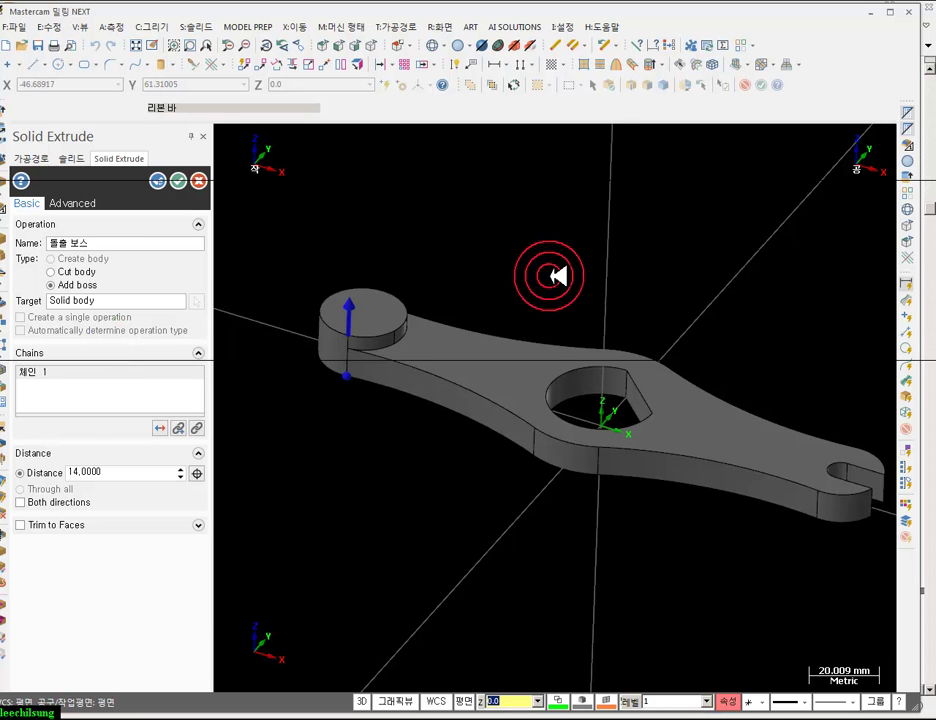
click(433, 45)
scroll(731, 403, up, 5)
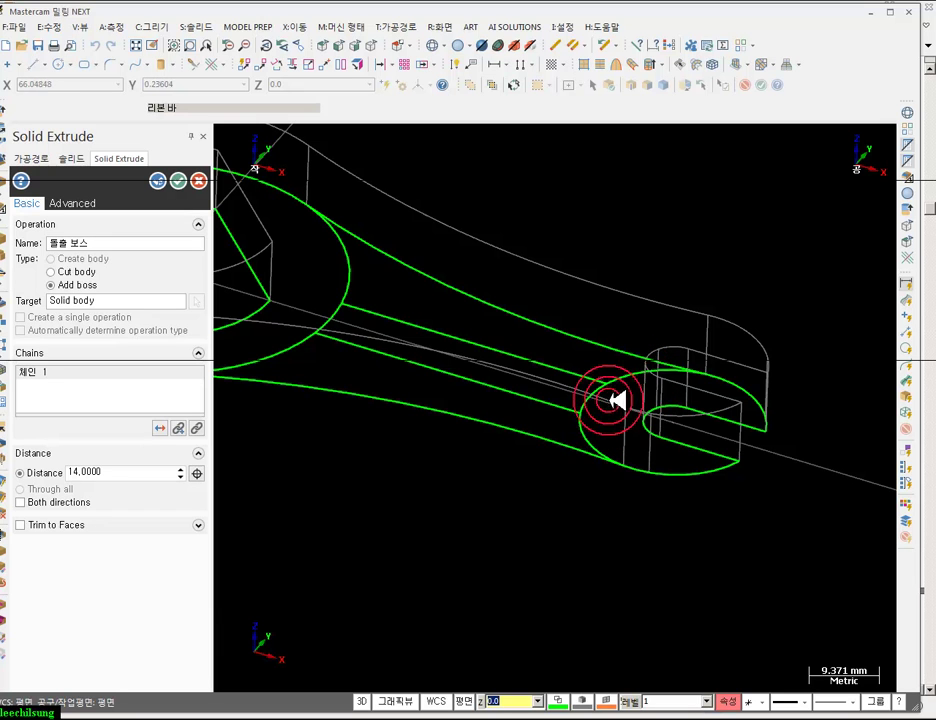
scroll(831, 434, down, 2)
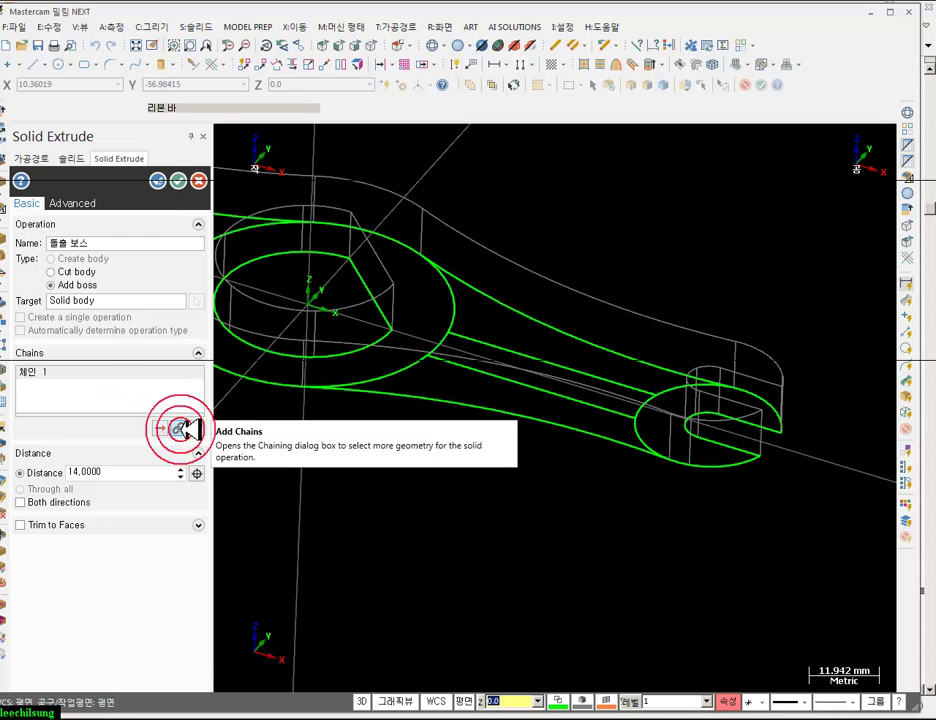
click(180, 428)
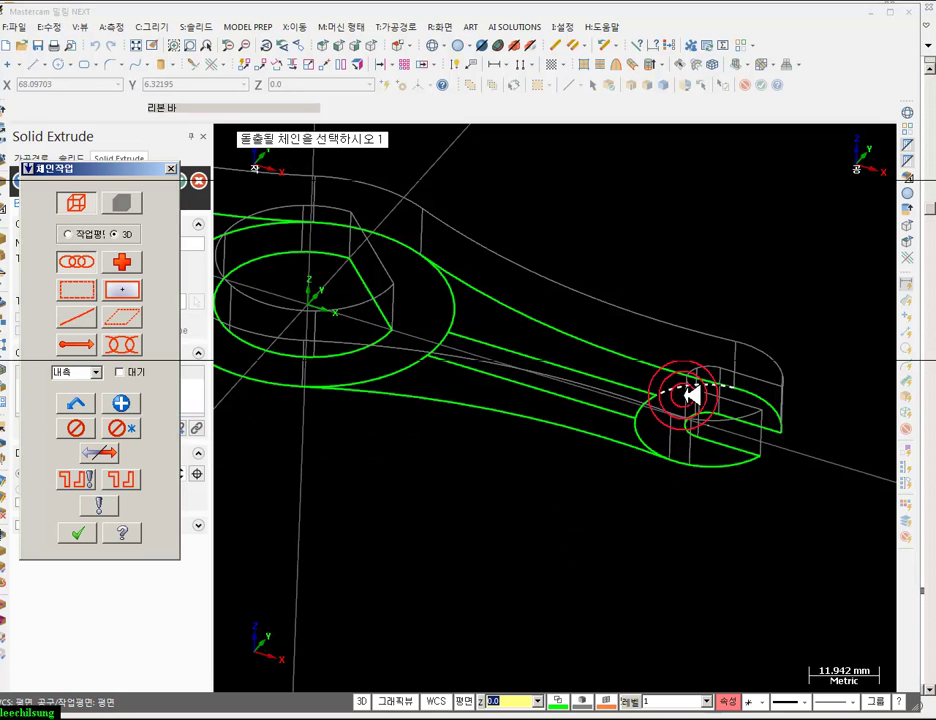
click(690, 397)
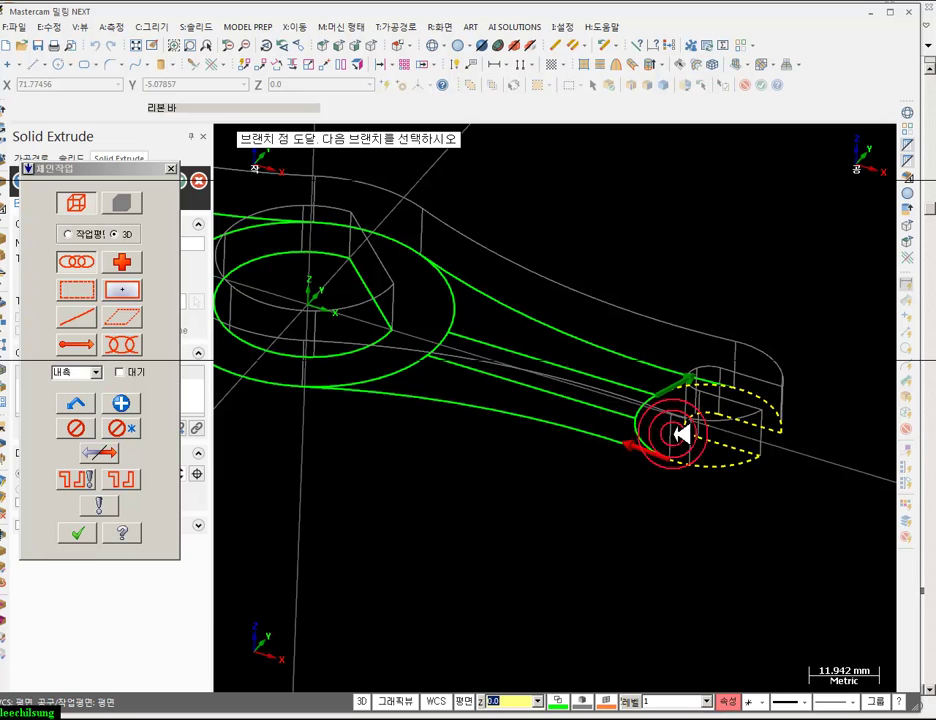
scroll(735, 418, up, 5)
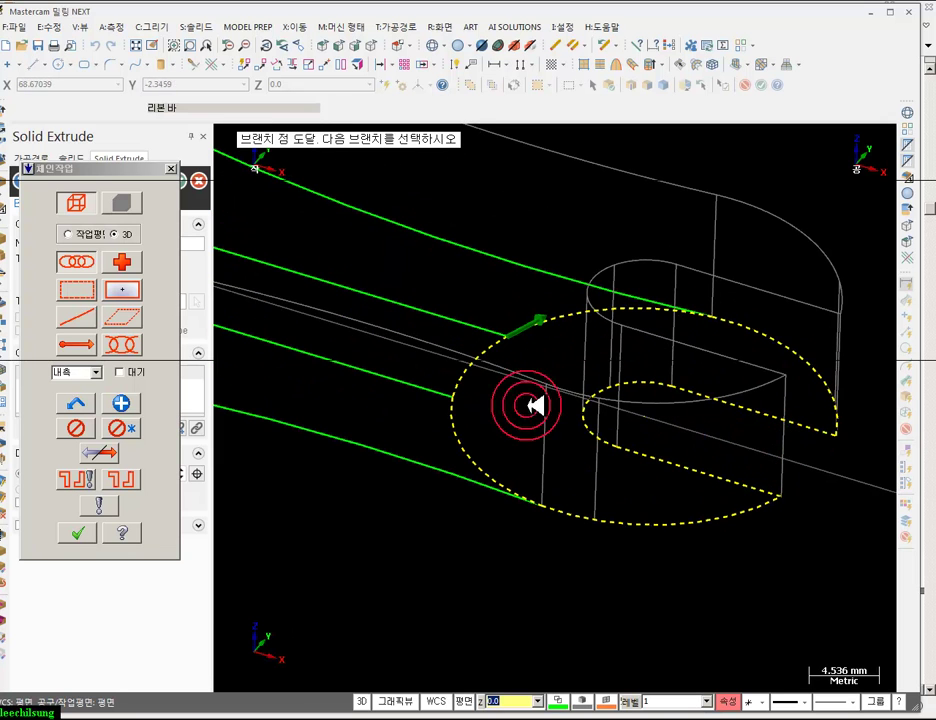
scroll(593, 355, down, 1)
scroll(533, 393, up, 1)
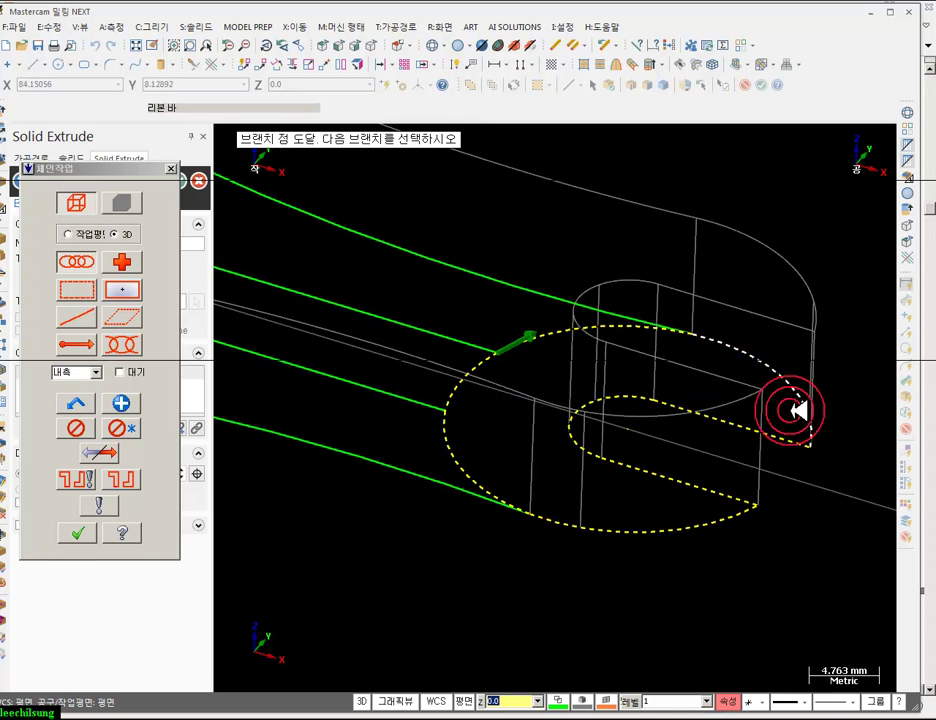
click(80, 531)
click(170, 182)
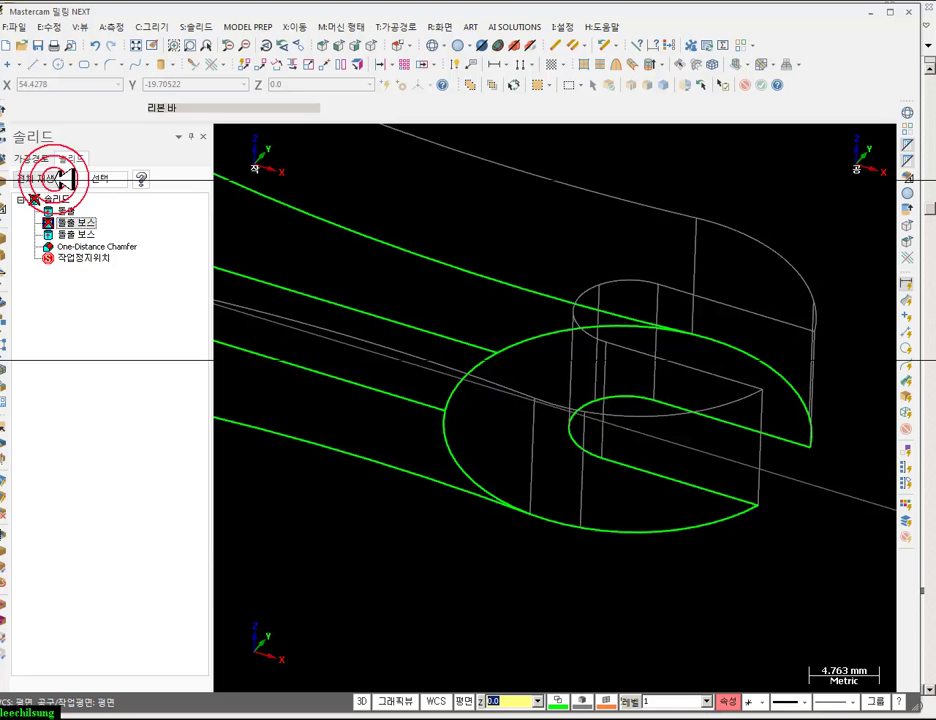
click(60, 177)
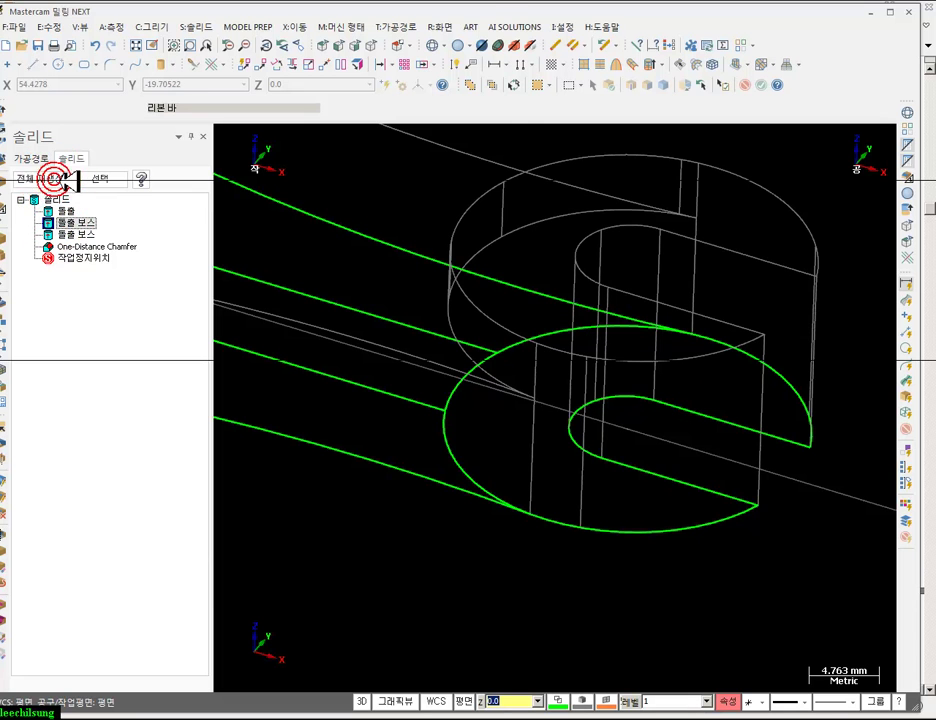
- Shade the model, compare both end bosses in front and isometric views, and look up the hub height in the PDF drawing
click(458, 45)
scroll(790, 415, down, 7)
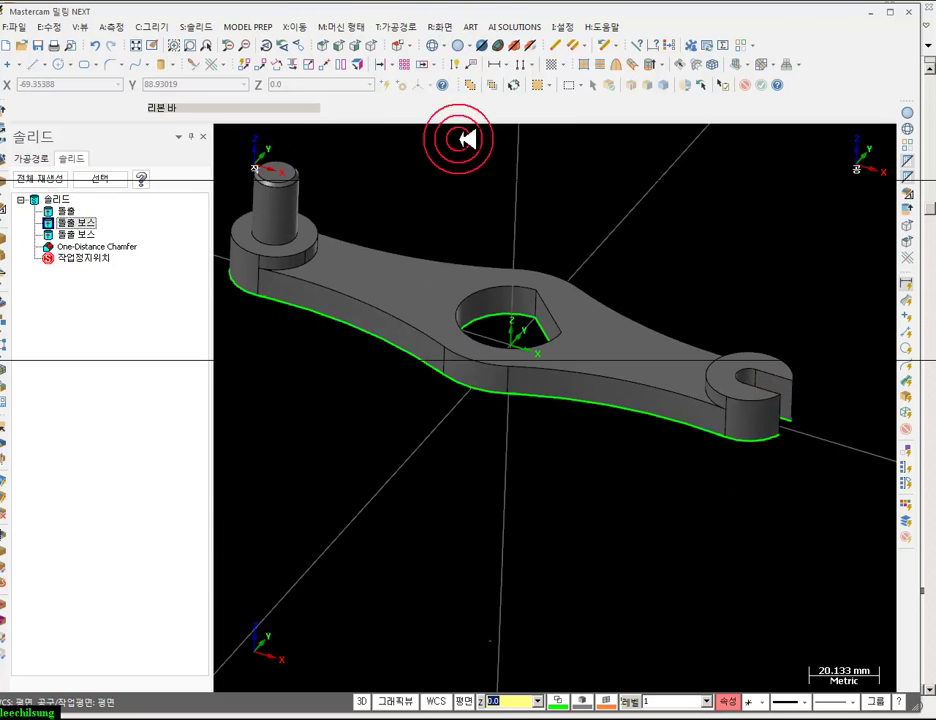
click(354, 45)
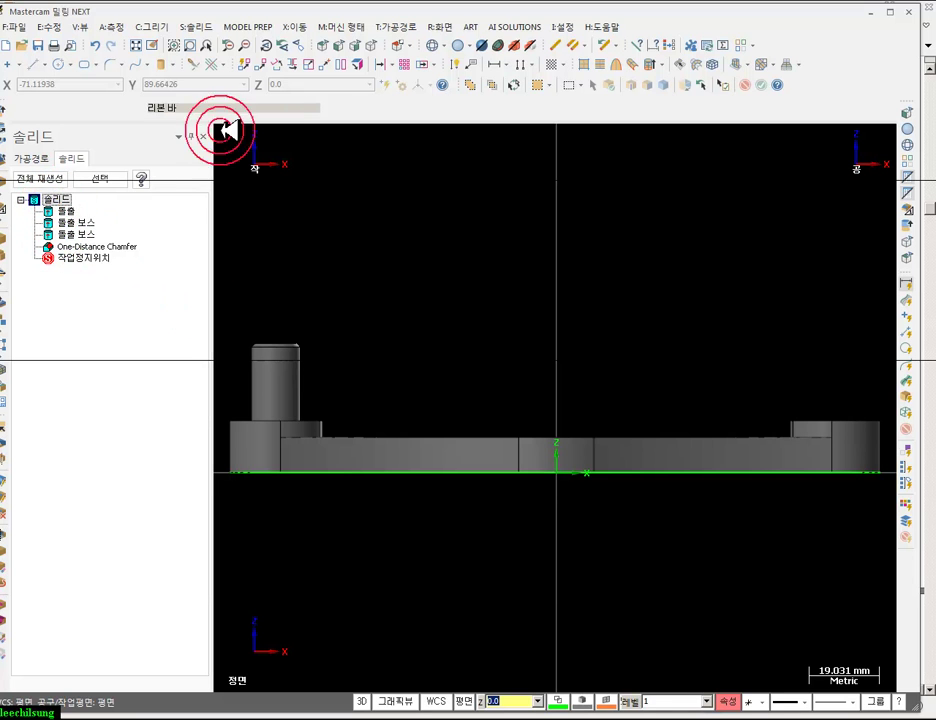
click(372, 45)
scroll(298, 324, down, 3)
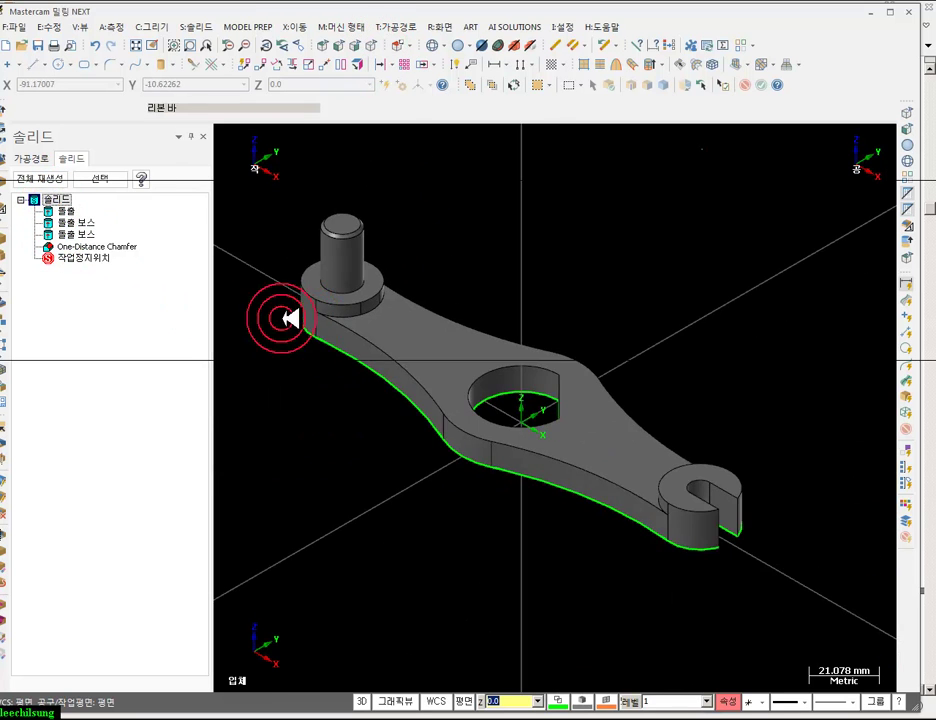
key(alt+Tab)
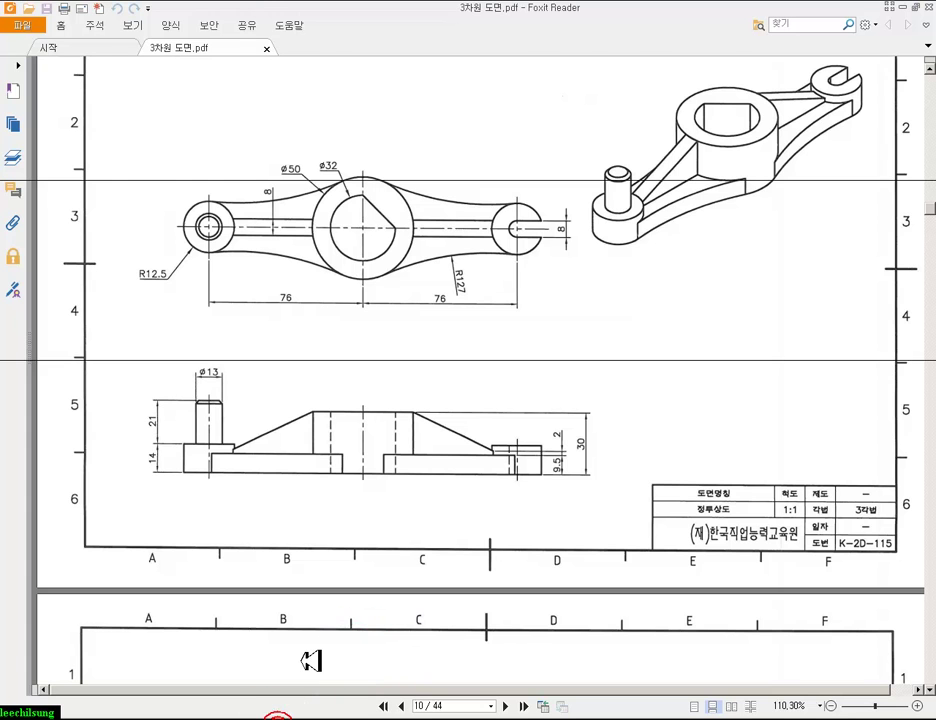
key(alt+Tab)
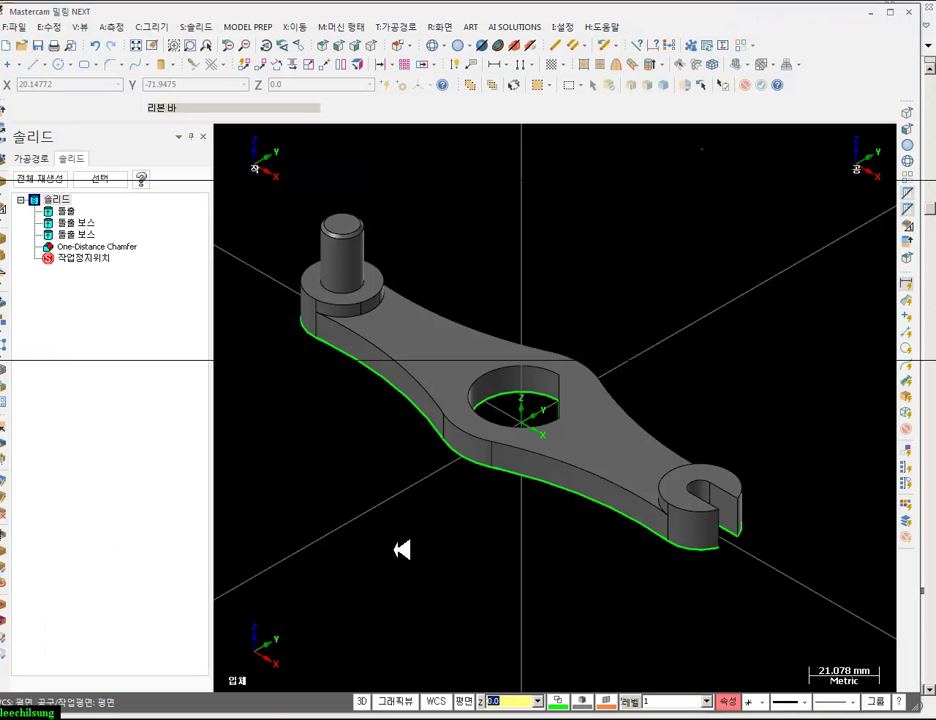
- Show the model in wireframe and isolate the solid together with the outer hub circle and the flat-sided bore outline
click(440, 45)
scroll(518, 455, up, 2)
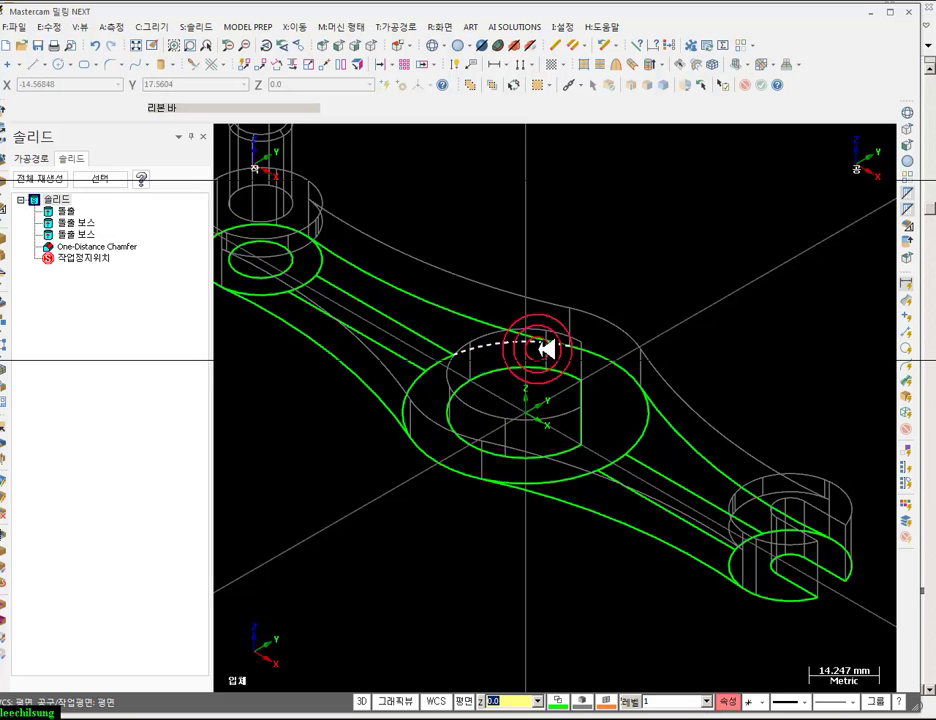
click(468, 465)
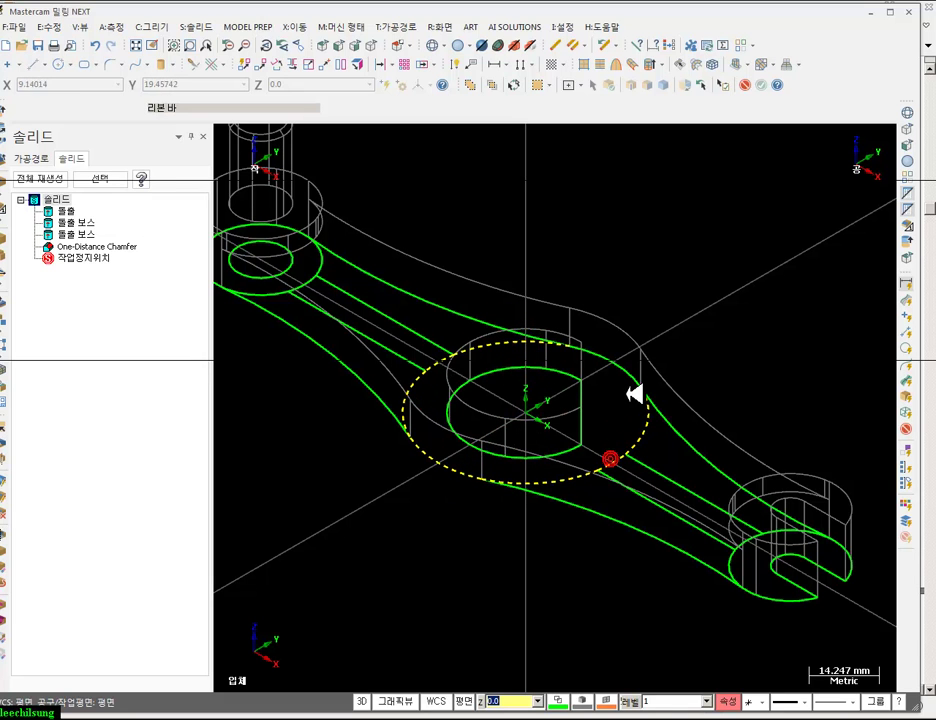
scroll(736, 267, down, 1)
click(594, 304)
click(688, 237)
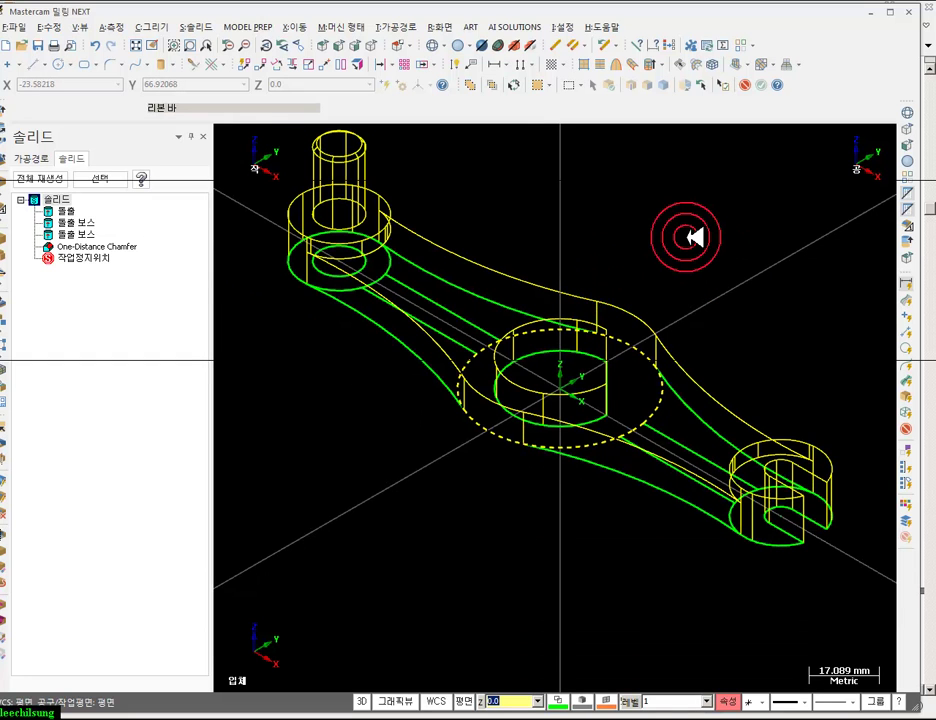
click(556, 346)
click(736, 296)
key(alt+e)
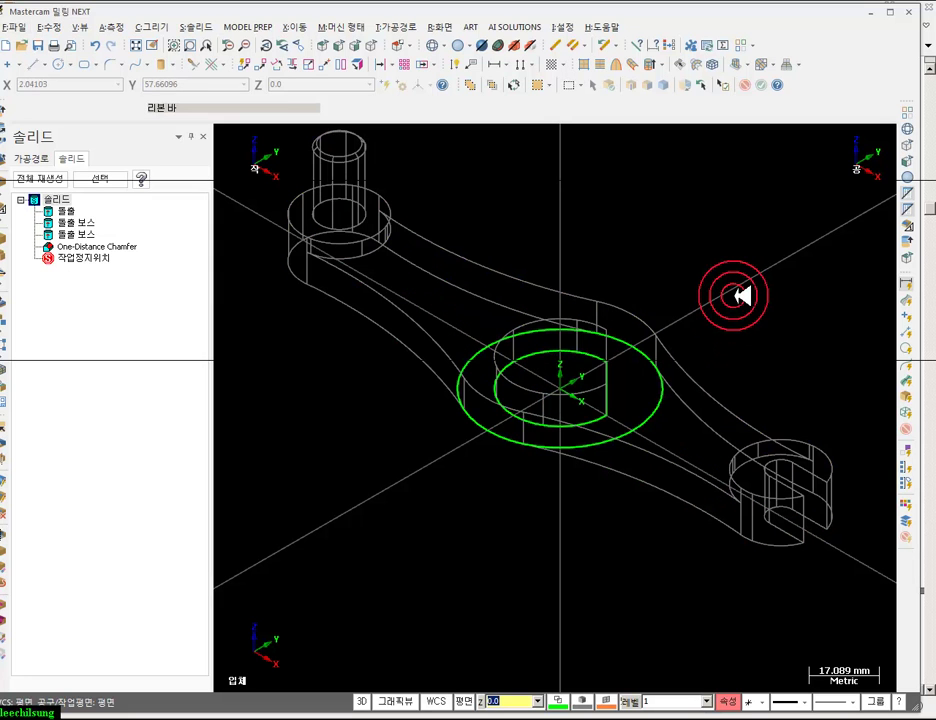
- Check the isolated hub geometry from several views and chain the outer hub circle and the bore outline for a solid extrusion
click(324, 47)
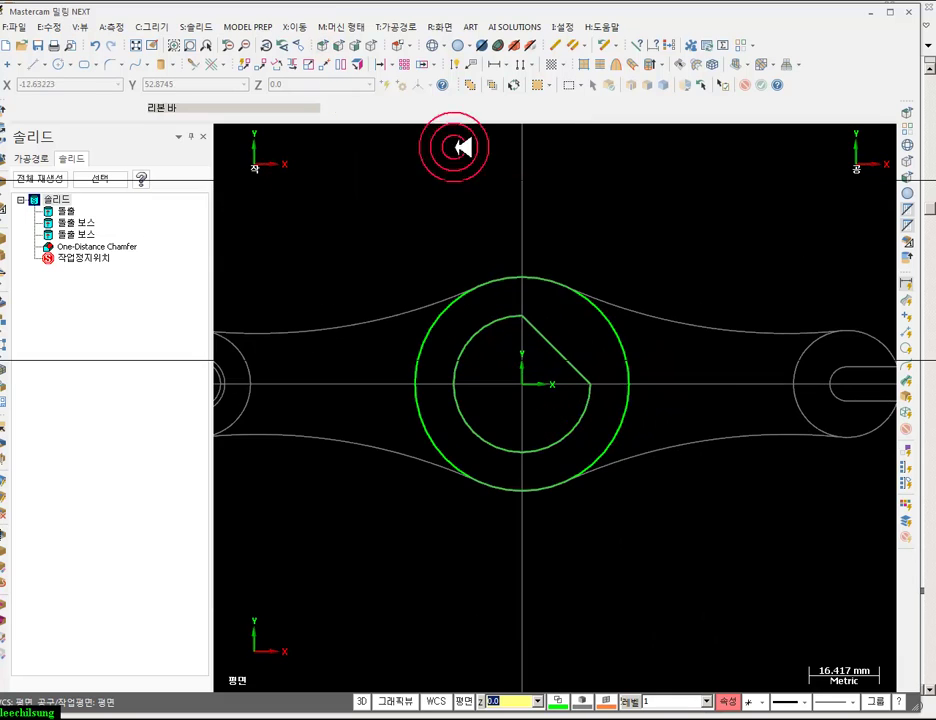
click(367, 47)
click(372, 45)
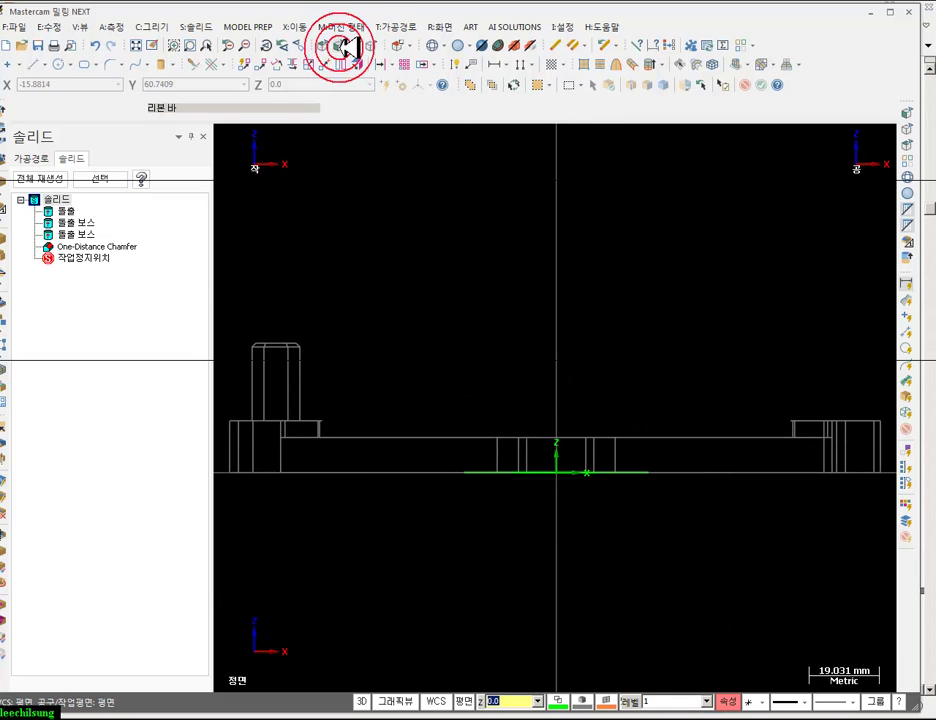
click(372, 45)
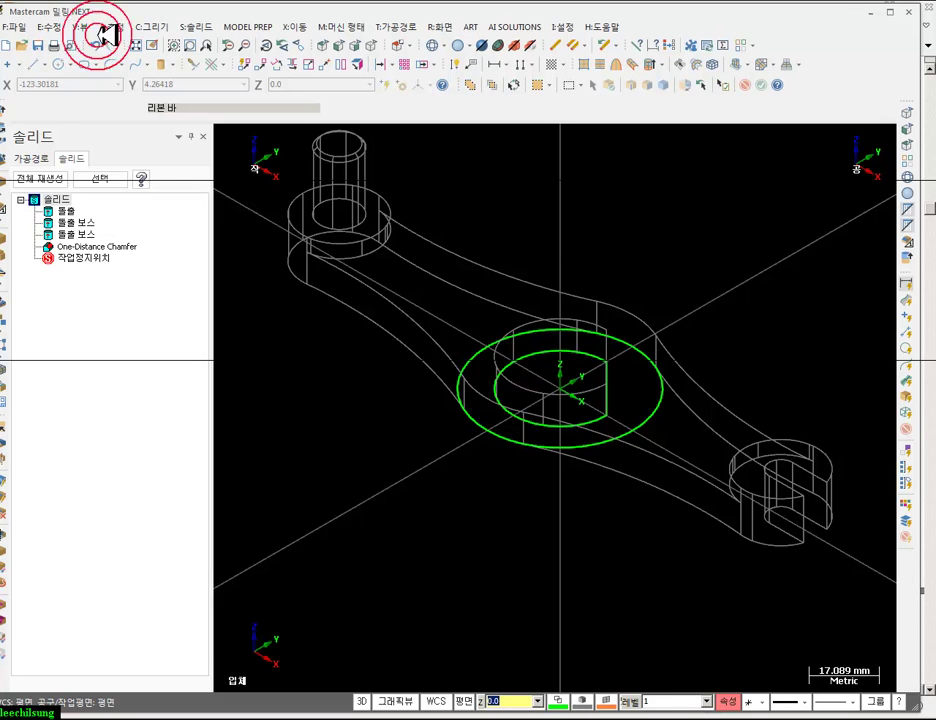
click(195, 27)
click(222, 44)
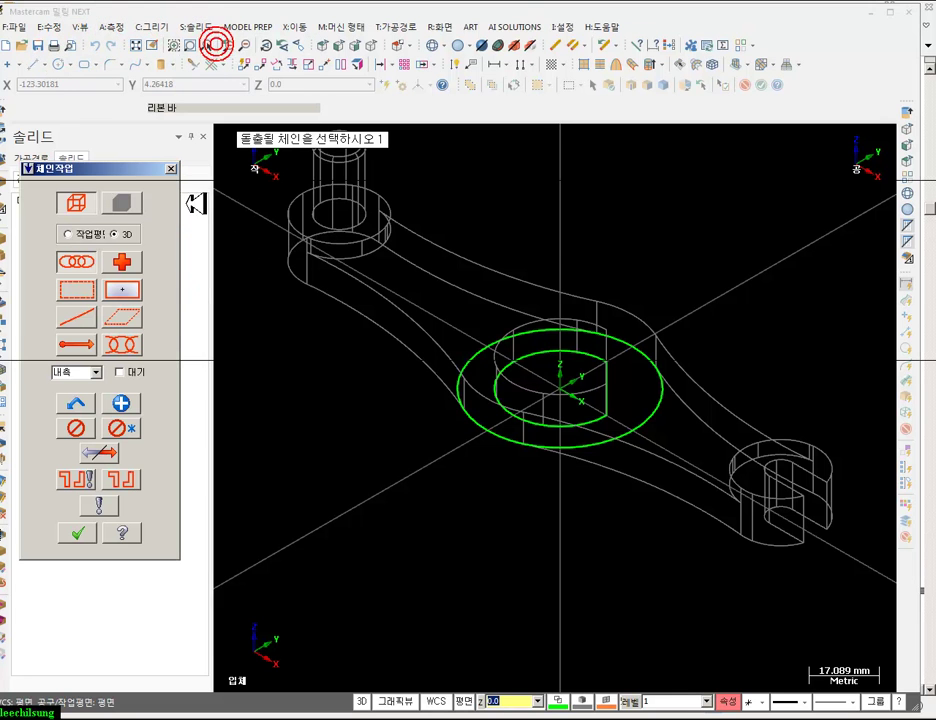
click(462, 370)
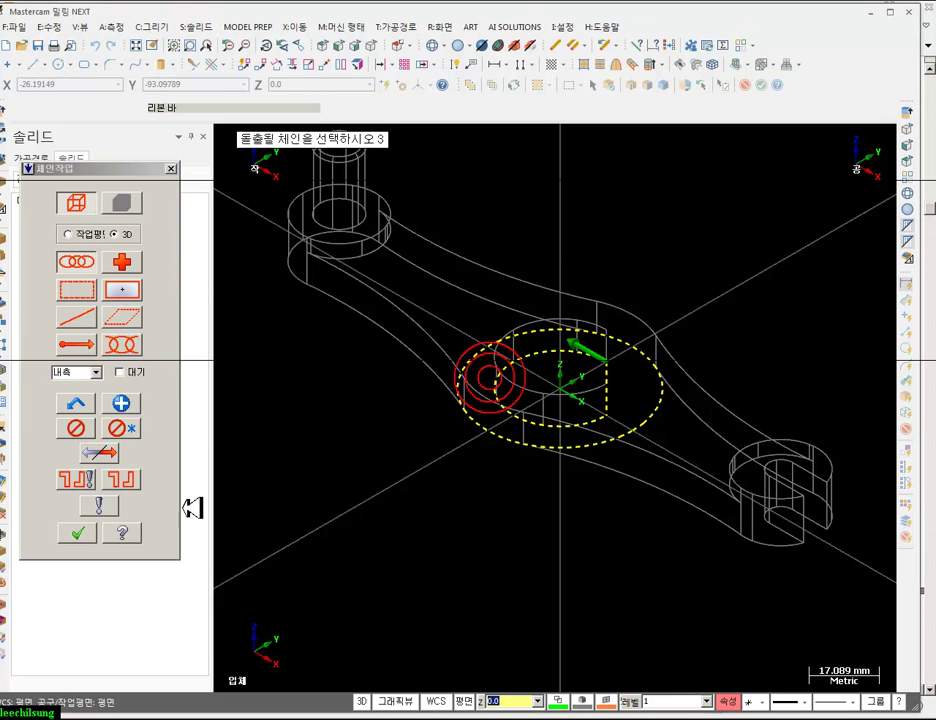
click(77, 533)
- Extrude the chained hub profile as an added boss with a distance of 30 mm
click(80, 285)
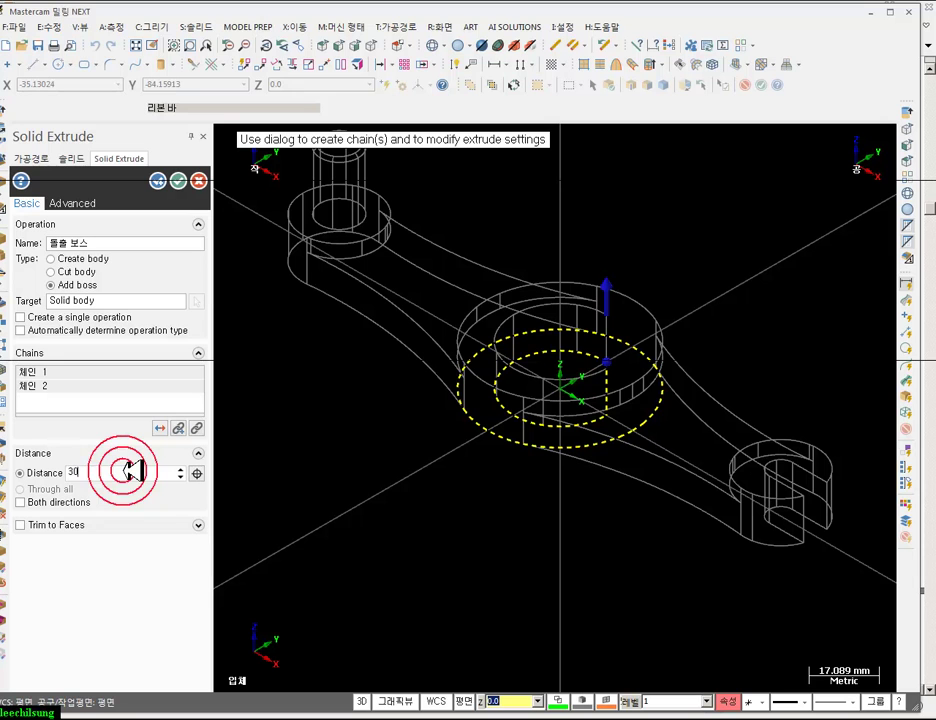
click(133, 470)
text(30)
key(Return)
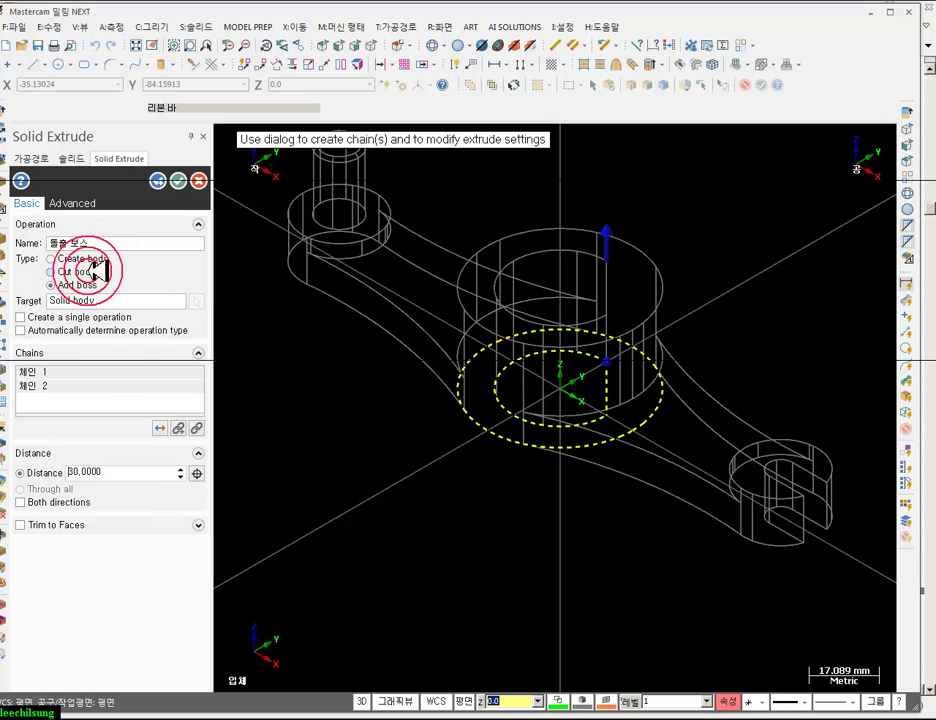
click(180, 182)
- Shade the model and inspect the extruded hub and its flat-sided bore
click(612, 312)
key(alt+s)
scroll(705, 336, up, 3)
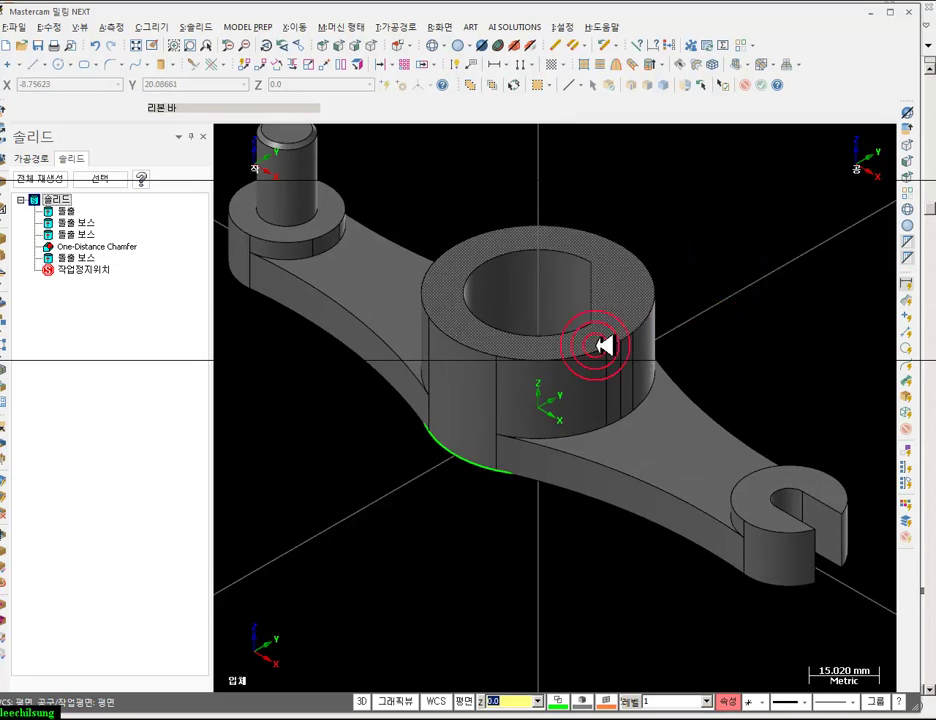
mouse_move(553, 362)
middle_down()
mouse_move(577, 334)
mouse_move(577, 219)
mouse_move(535, 330)
mouse_move(378, 271)
mouse_move(376, 184)
mouse_move(389, 313)
mouse_move(530, 279)
mouse_move(537, 414)
mouse_move(510, 464)
mouse_move(508, 418)
mouse_move(657, 294)
mouse_move(727, 303)
mouse_move(706, 324)
mouse_move(581, 295)
mouse_move(512, 321)
middle_up()
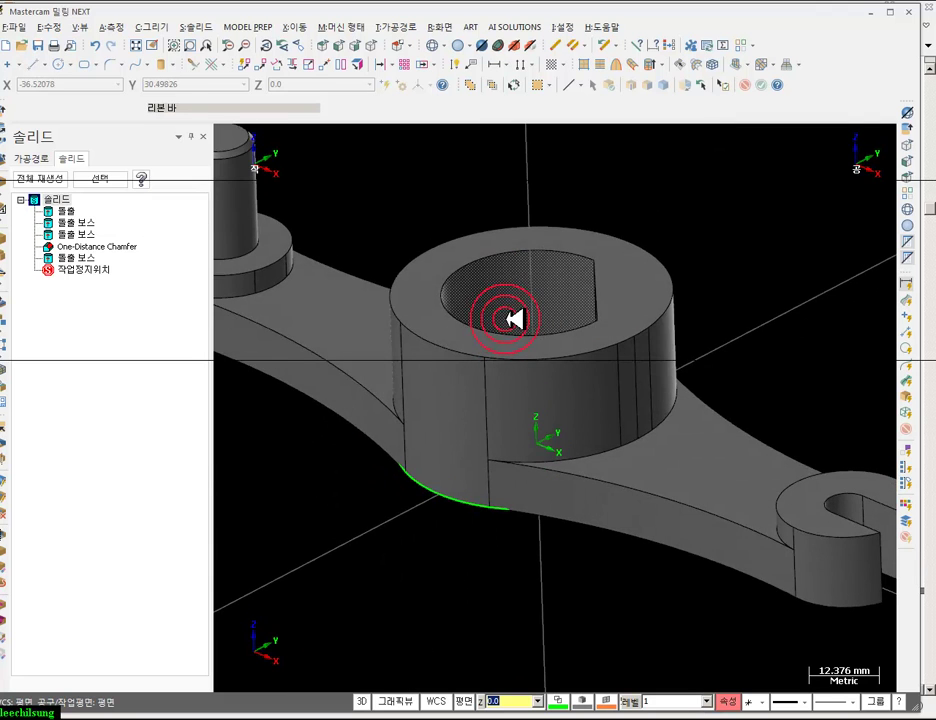
scroll(562, 337, down, 5)
scroll(554, 297, up, 2)
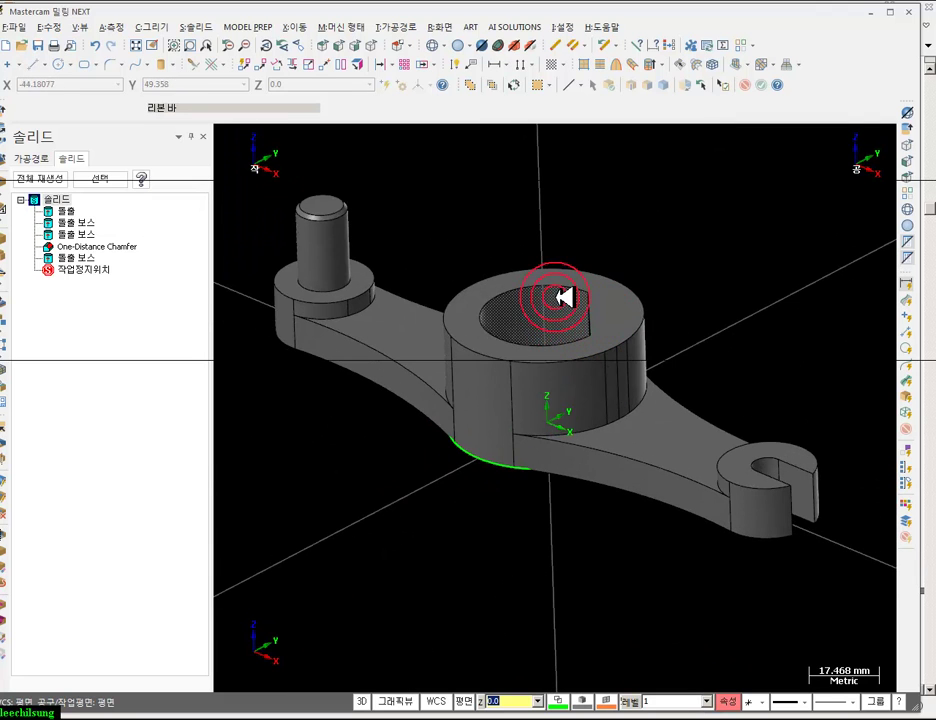
- Examine the narrow split faces on the hub's outer wall facing the slotted arm
scroll(690, 363, up, 2)
scroll(680, 377, up, 2)
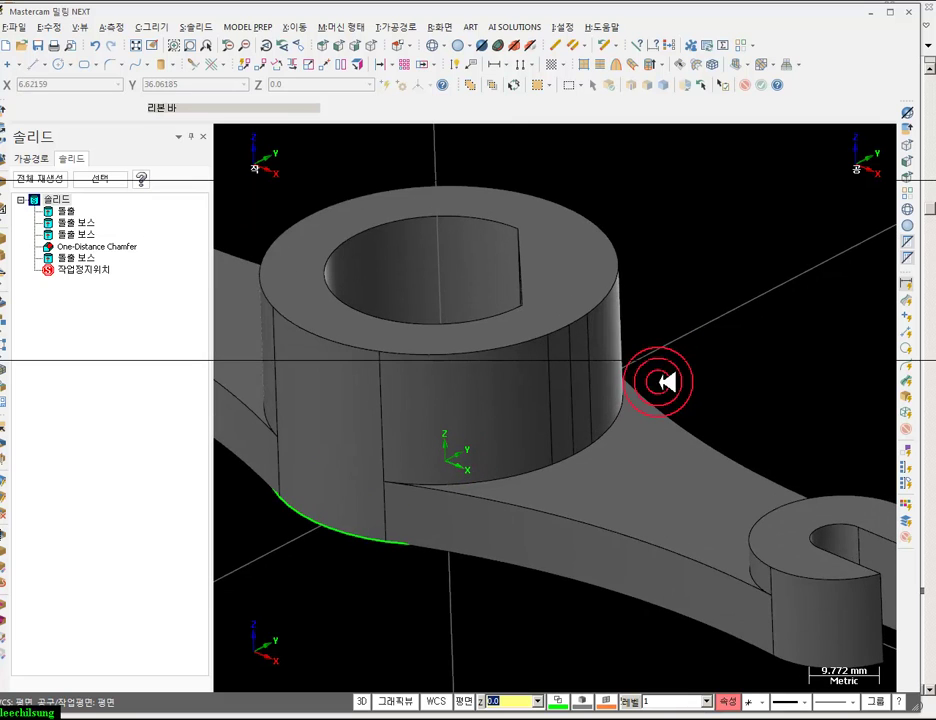
scroll(594, 407, up, 3)
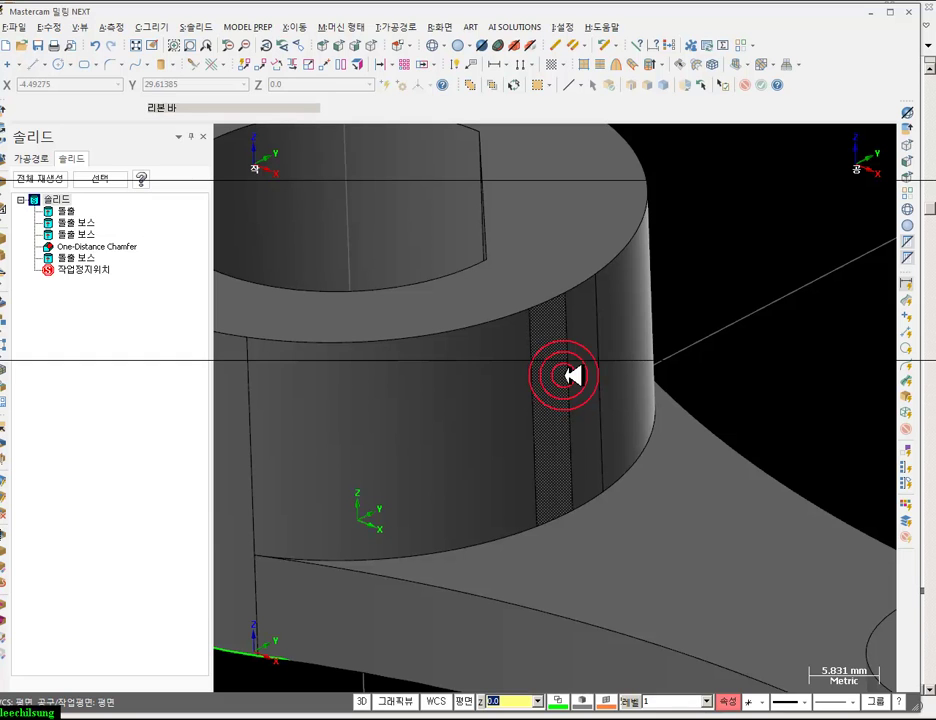
scroll(665, 356, down, 3)
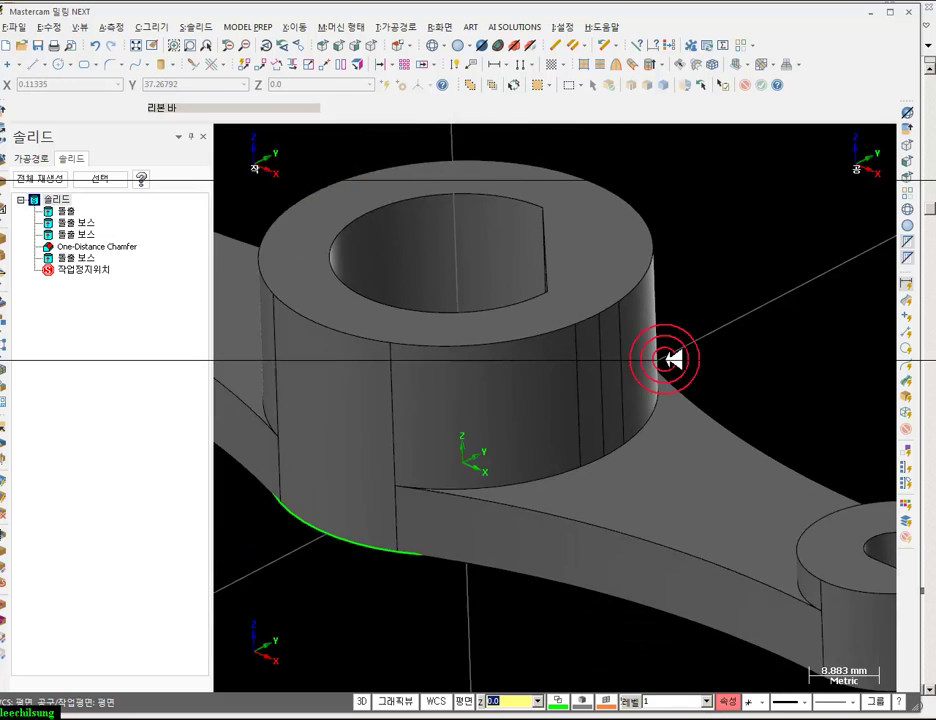
scroll(705, 405, down, 3)
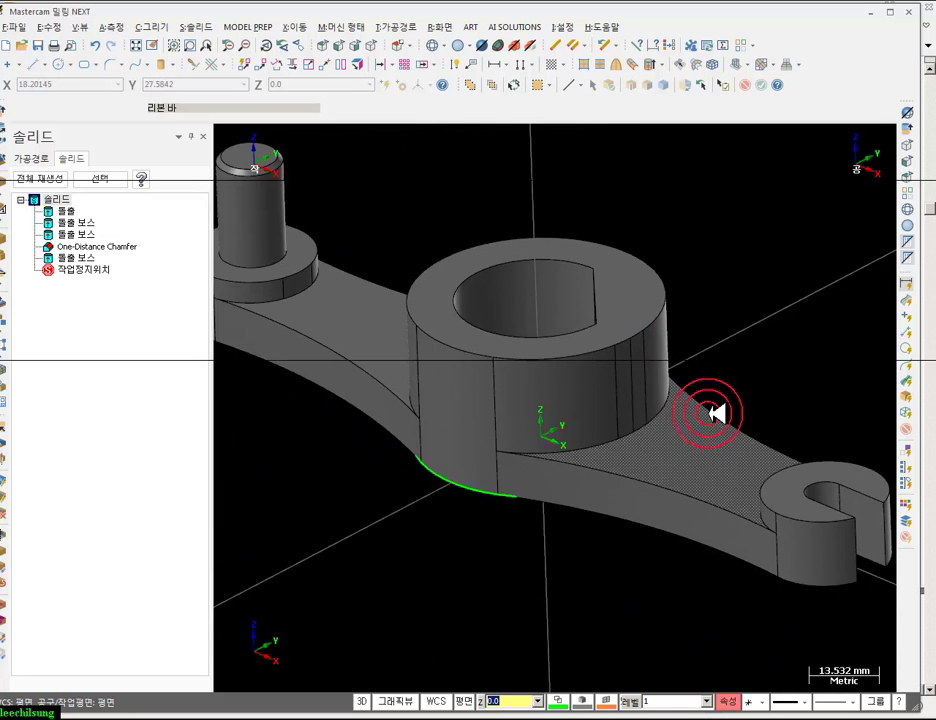
scroll(643, 353, up, 1)
scroll(640, 353, up, 1)
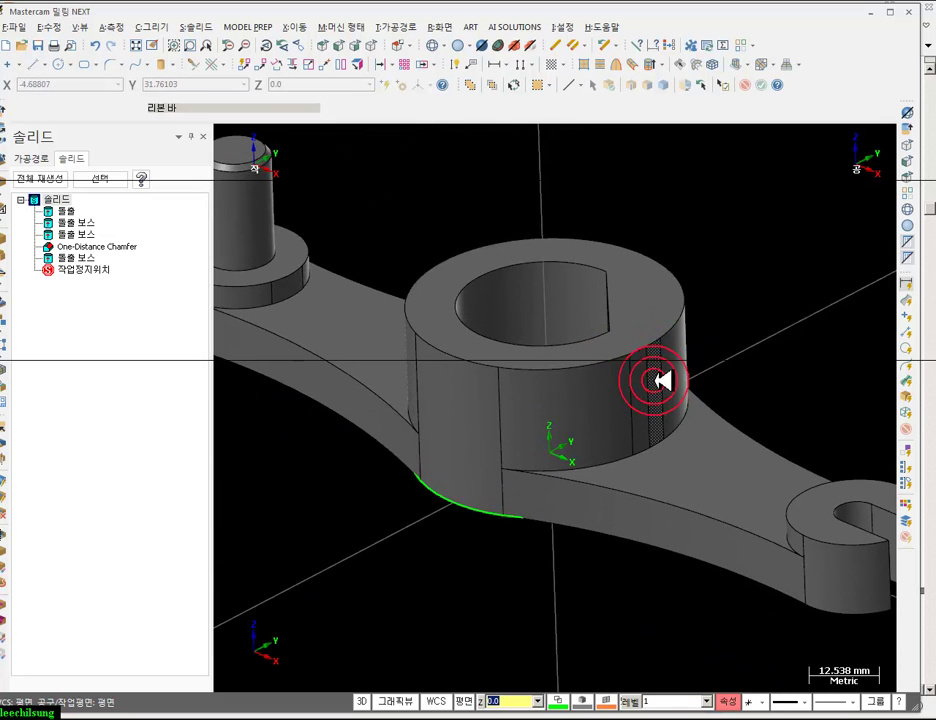
click(266, 27)
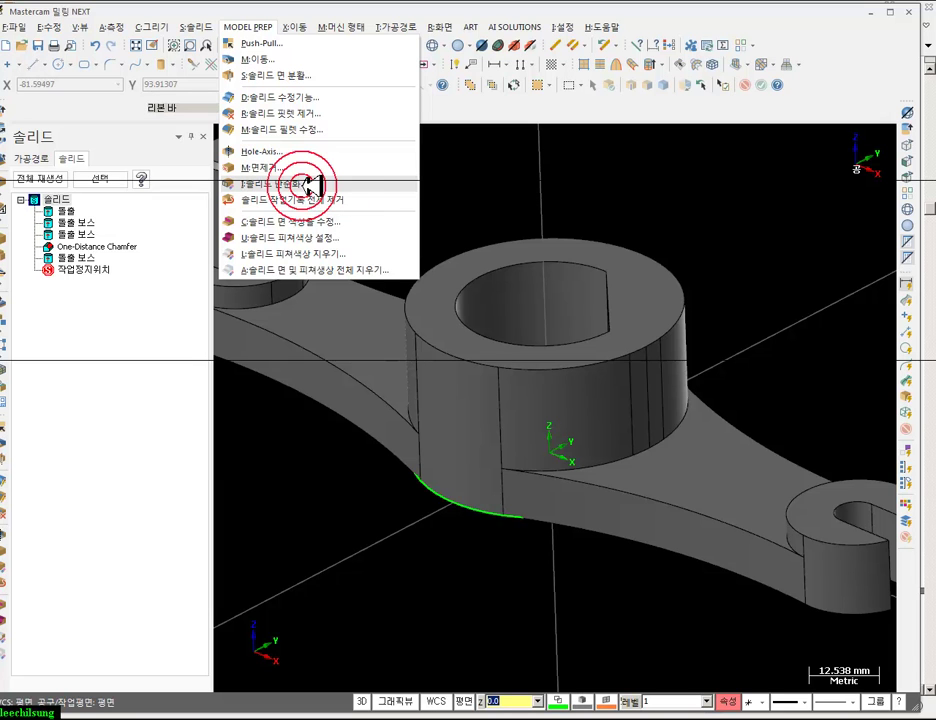
click(618, 215)
scroll(750, 330, down, 2)
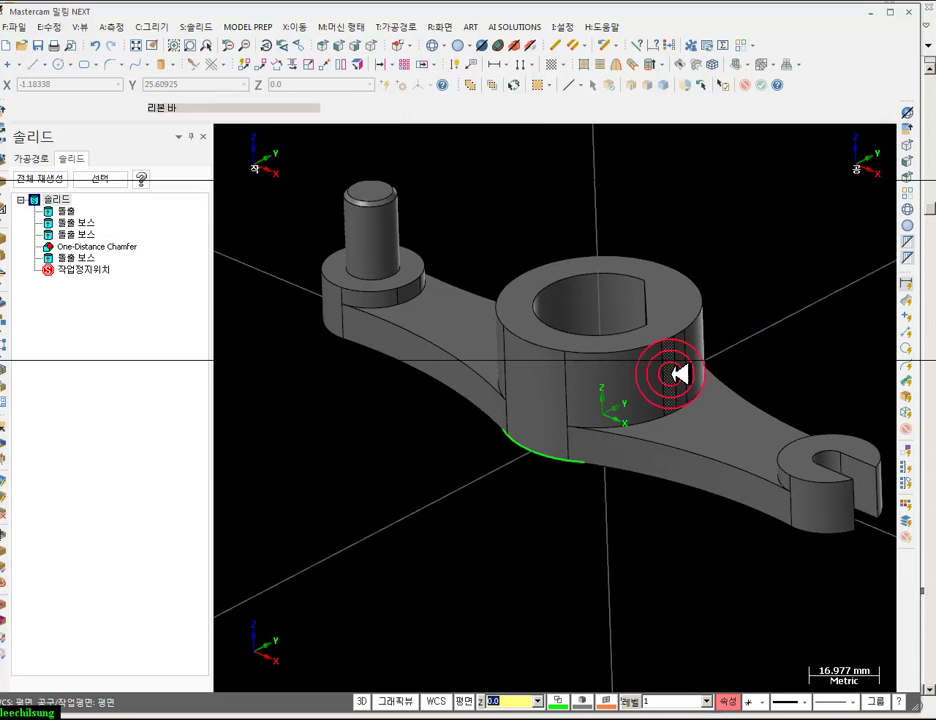
- Inspect the hub and its flat-sided bore up close and check the whole lever from the front
scroll(562, 255, down, 2)
middle_drag(640, 288, 623, 309)
scroll(591, 278, up, 4)
scroll(628, 307, down, 2)
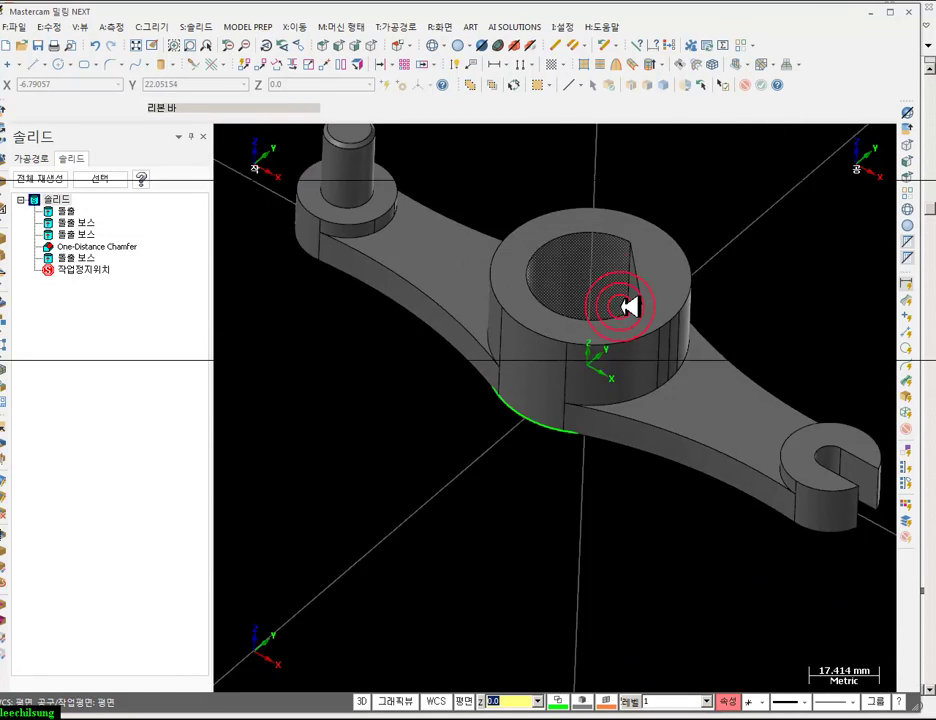
scroll(628, 307, up, 1)
scroll(703, 213, up, 2)
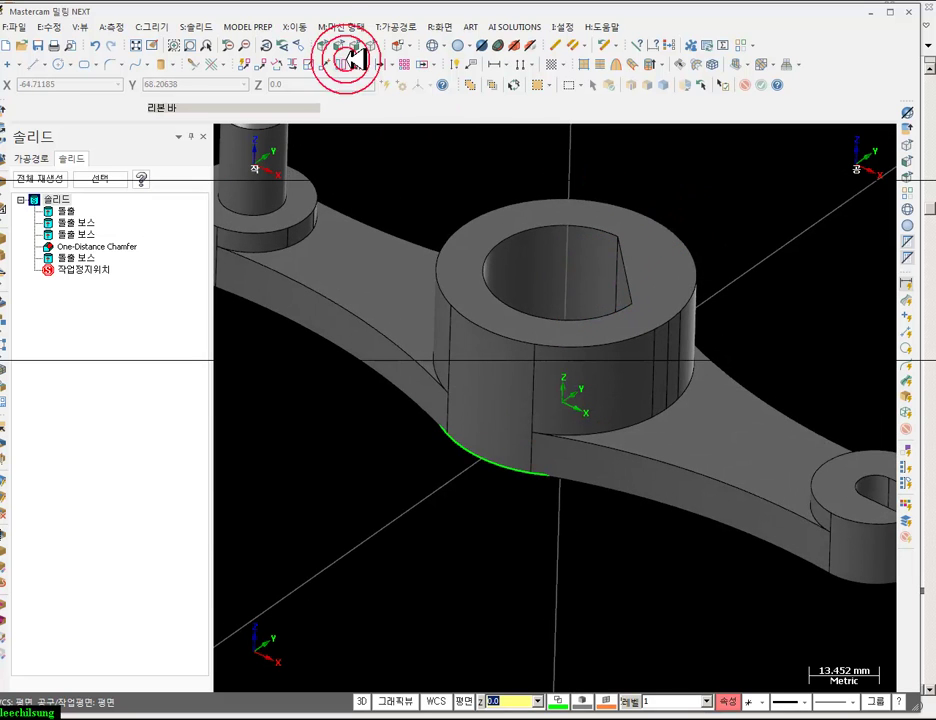
click(351, 50)
click(569, 464)
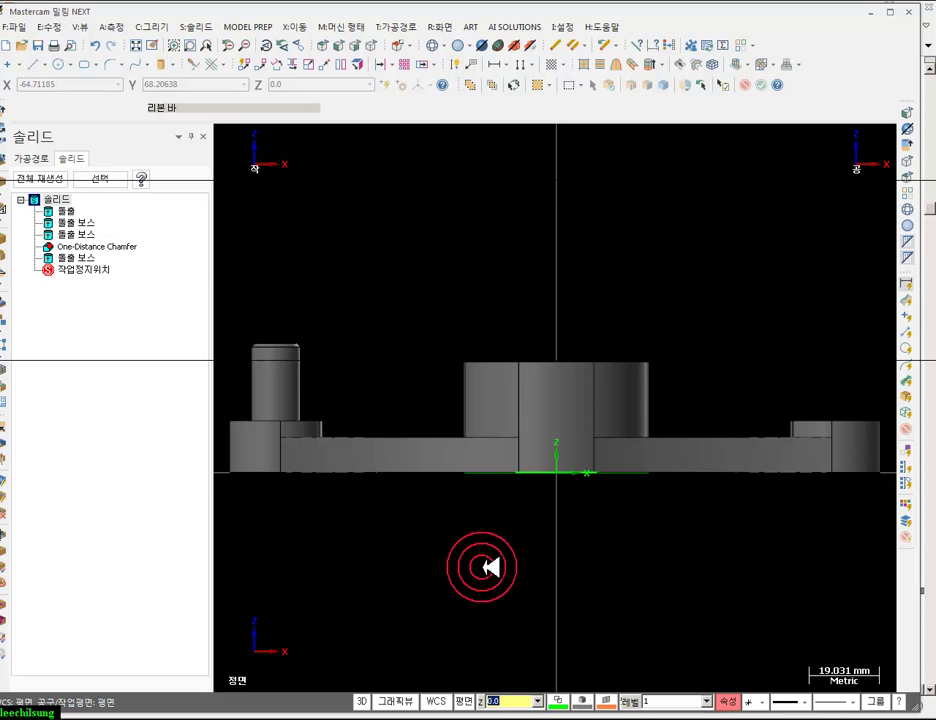
- Switch to the PDF drawing in Foxit Reader and examine the sloped rib profiles and height dimensions on both arms in the front view
click(287, 718)
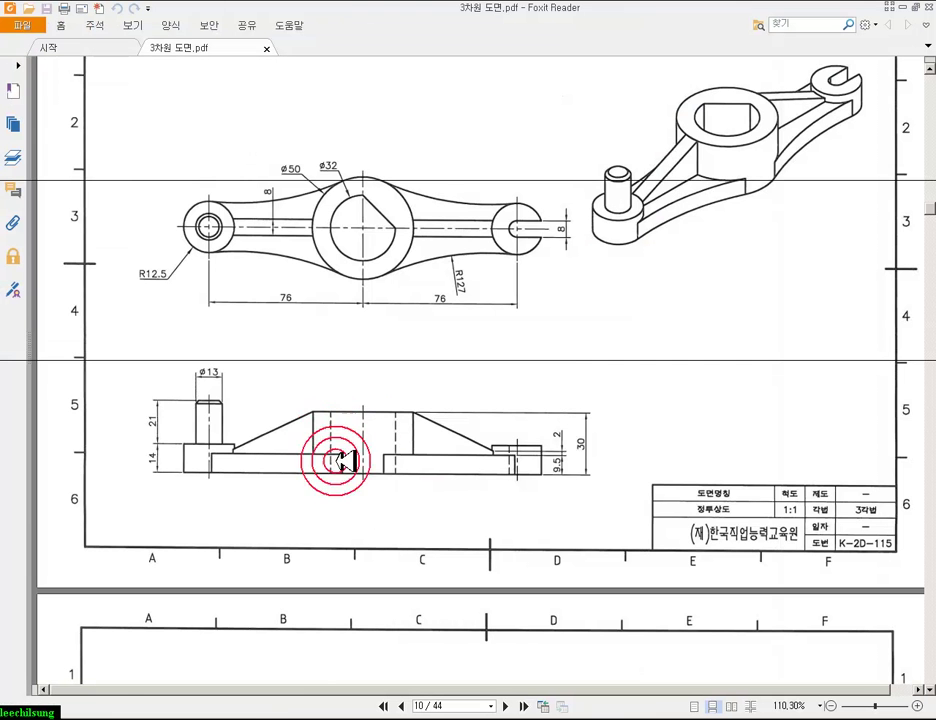
ctrl+scroll(355, 470, up, 2)
ctrl+scroll(355, 475, up, 1)
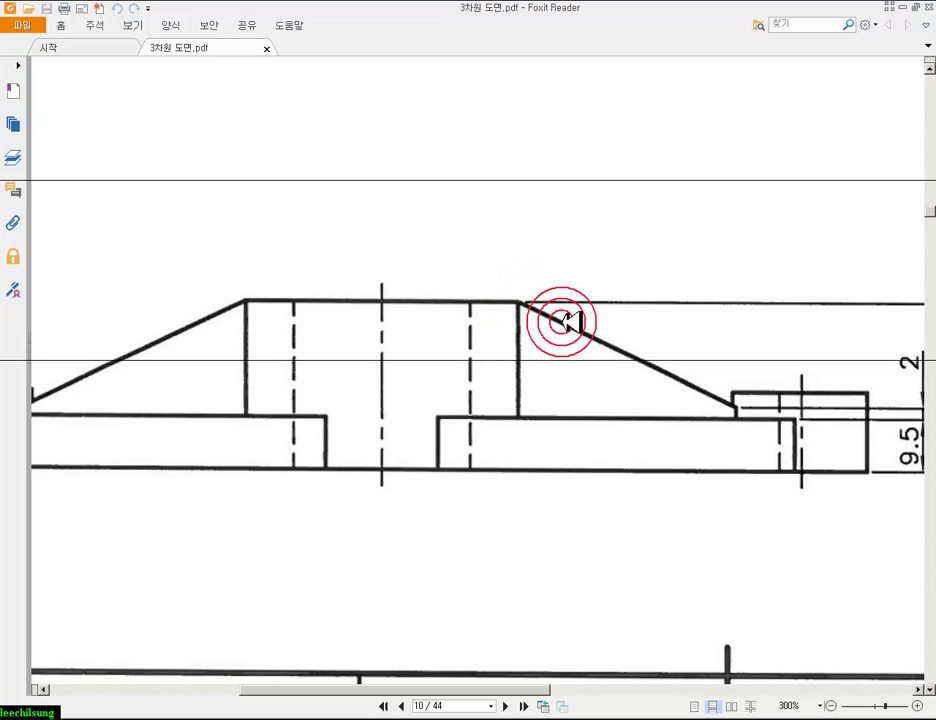
drag(752, 419, 510, 370)
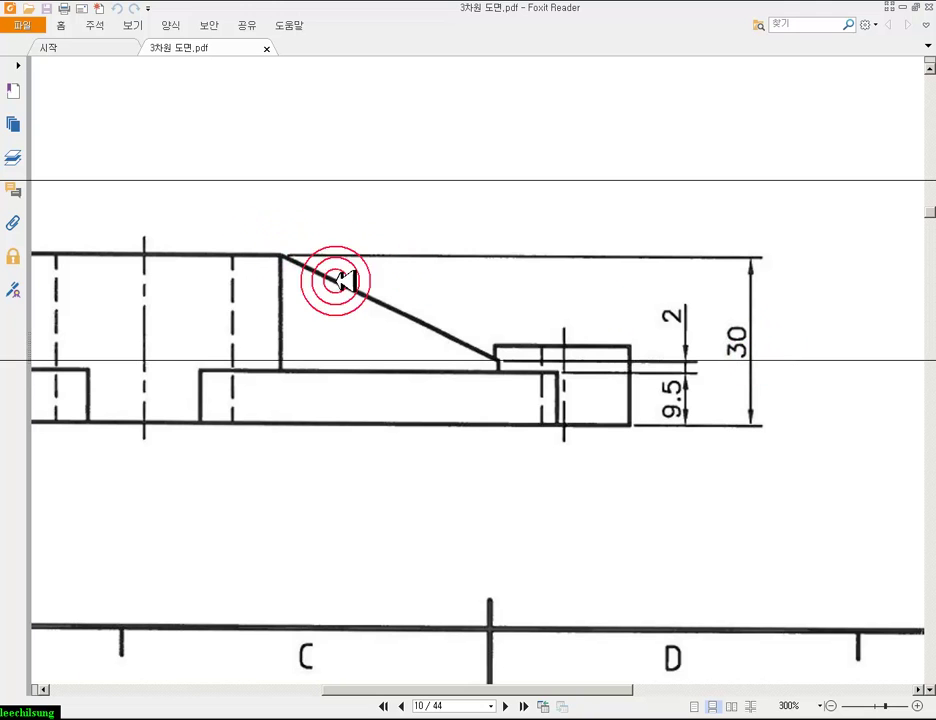
mouse_move(186, 320)
mouse_down()
mouse_move(389, 334)
mouse_move(627, 332)
mouse_up()
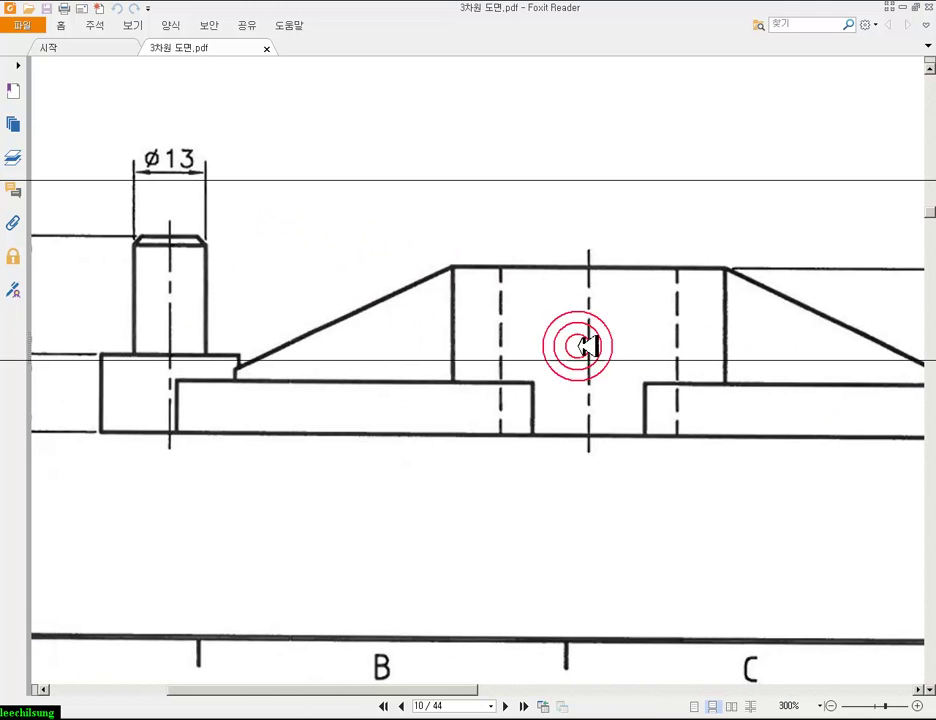
scroll(290, 347, right, 5)
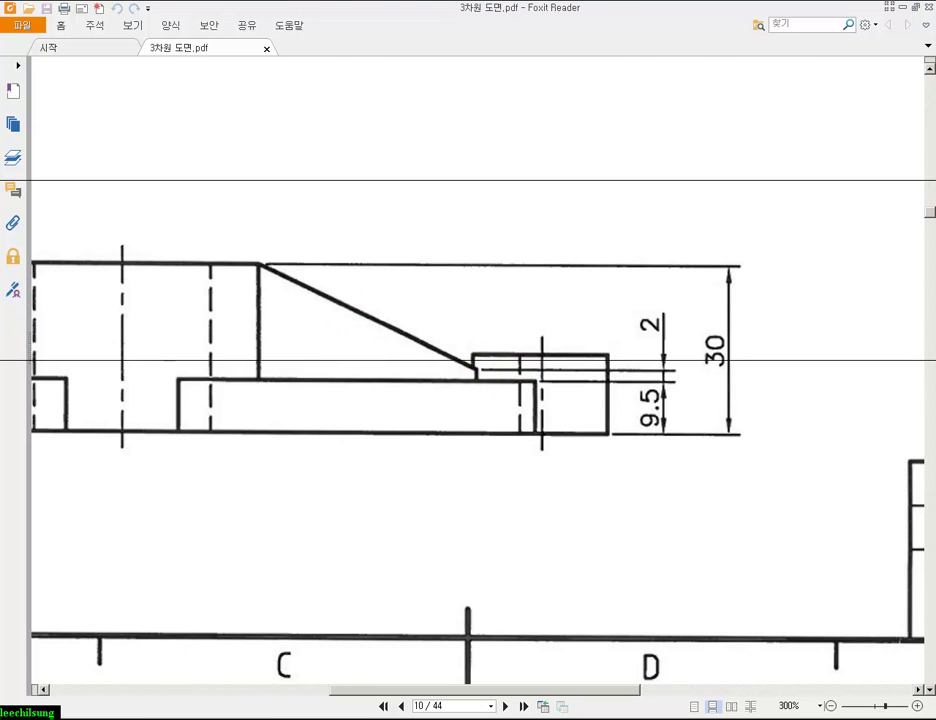
- Switch back to Mastercam, set the construction plane to front, and use 2D mode with the model in isometric view
key(alt+Tab)
scroll(322, 419, down, 1)
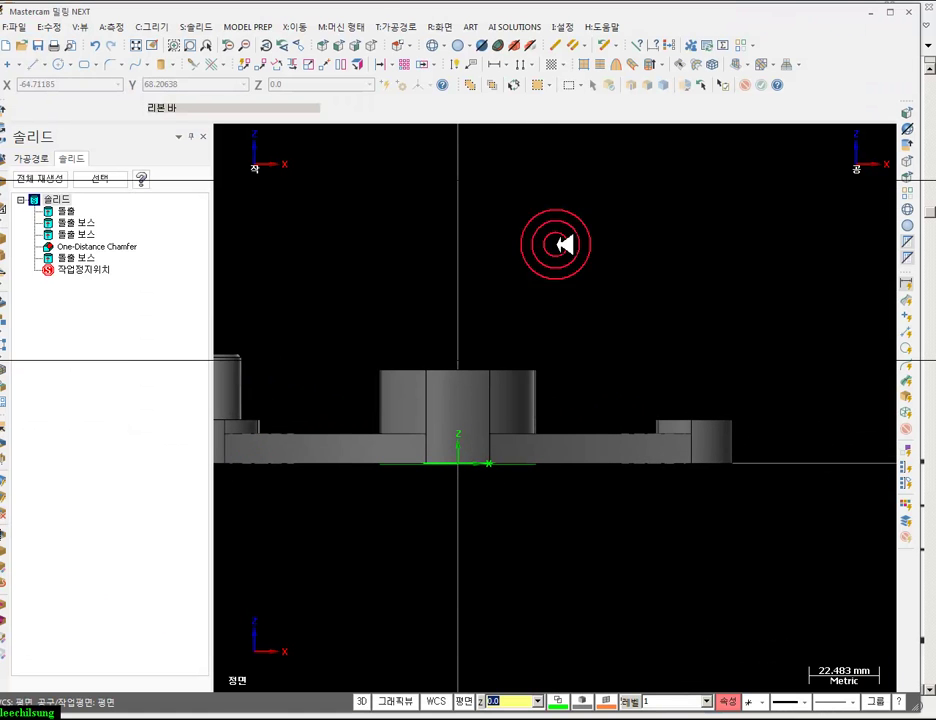
click(372, 44)
click(409, 45)
click(430, 94)
click(370, 561)
click(366, 701)
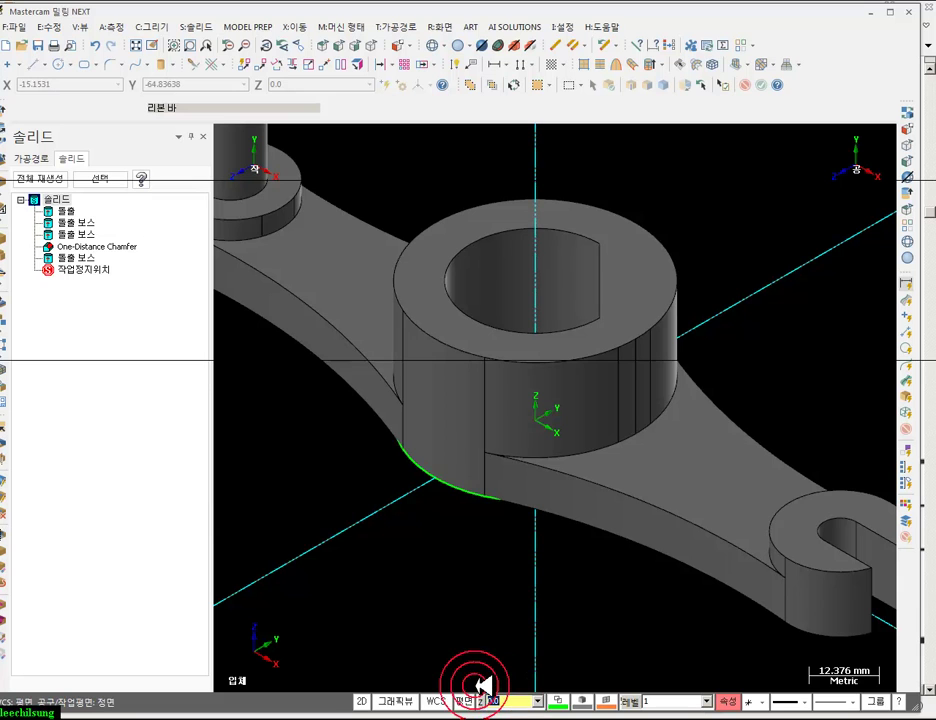
- Compare the lever in front and isometric views against the front construction plane
scroll(373, 494, down, 2)
scroll(373, 494, down, 2)
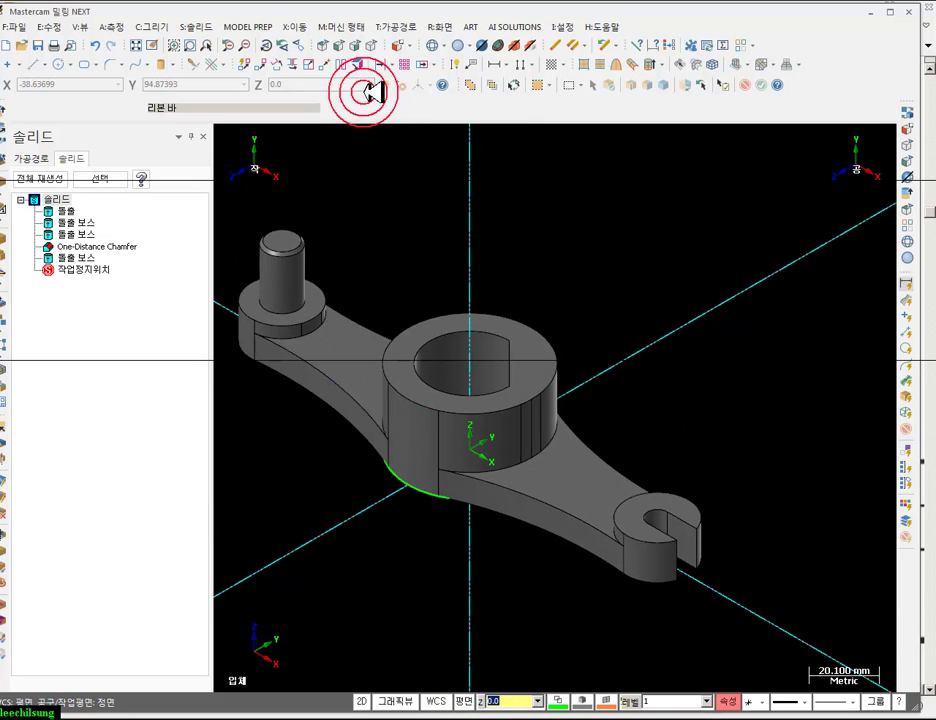
scroll(681, 286, down, 1)
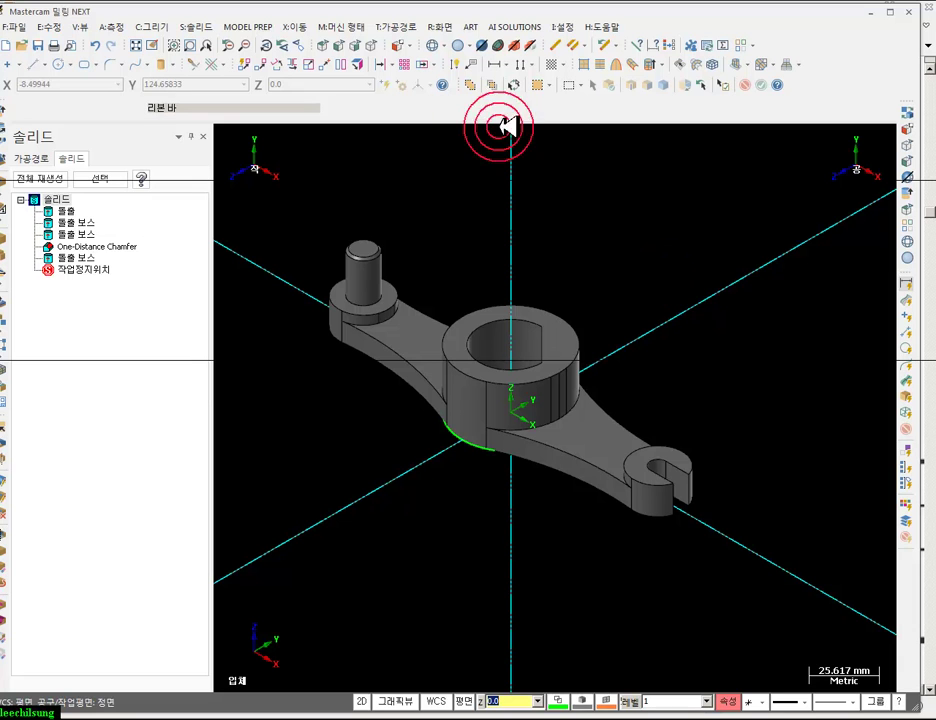
click(356, 46)
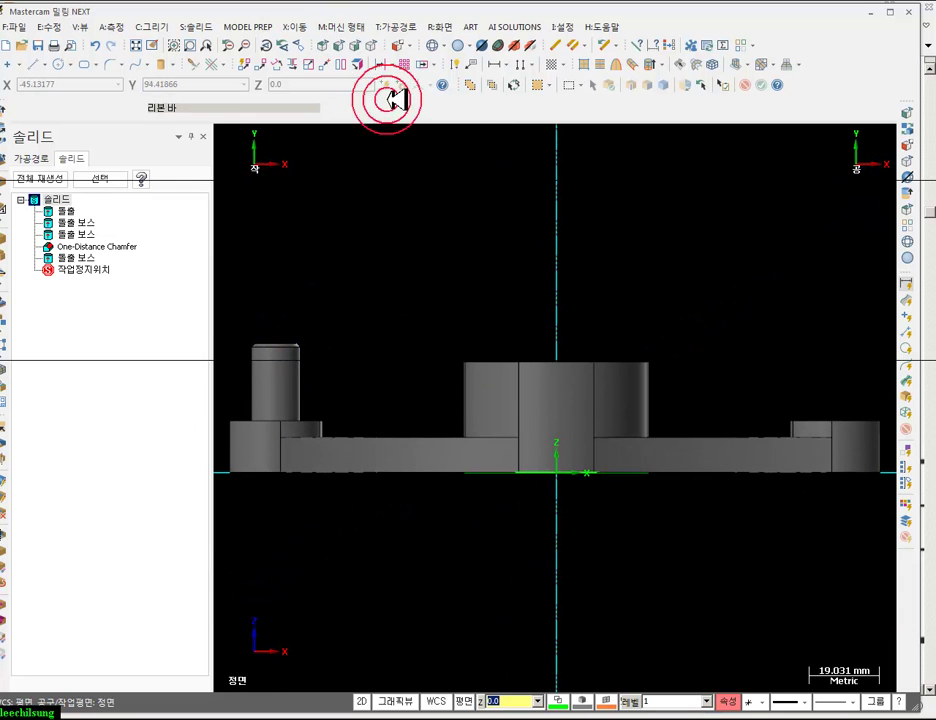
click(370, 46)
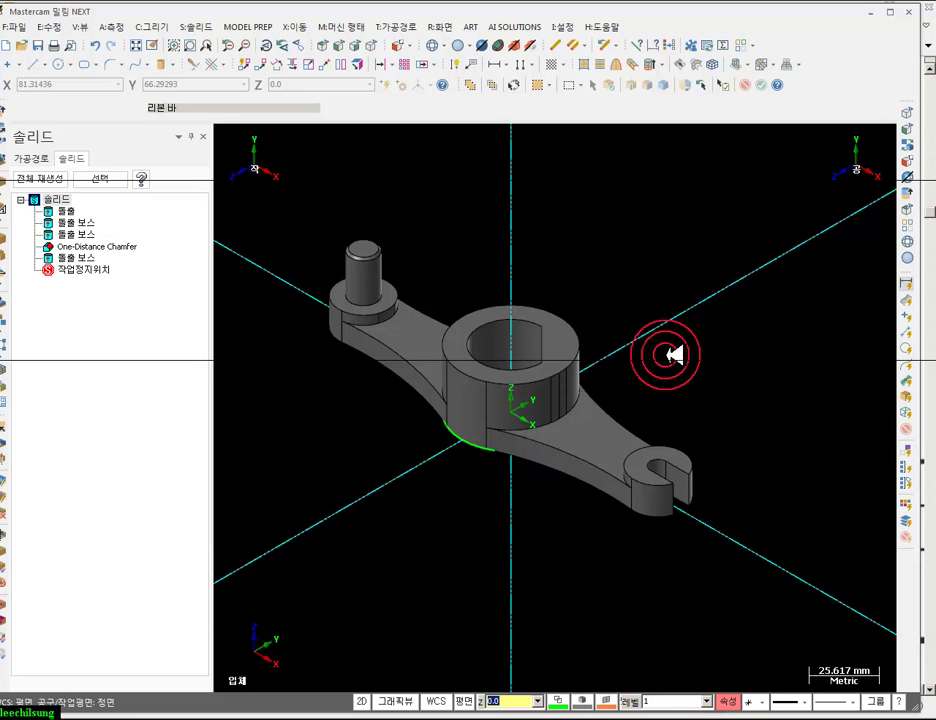
scroll(746, 434, down, 3)
scroll(754, 334, up, 2)
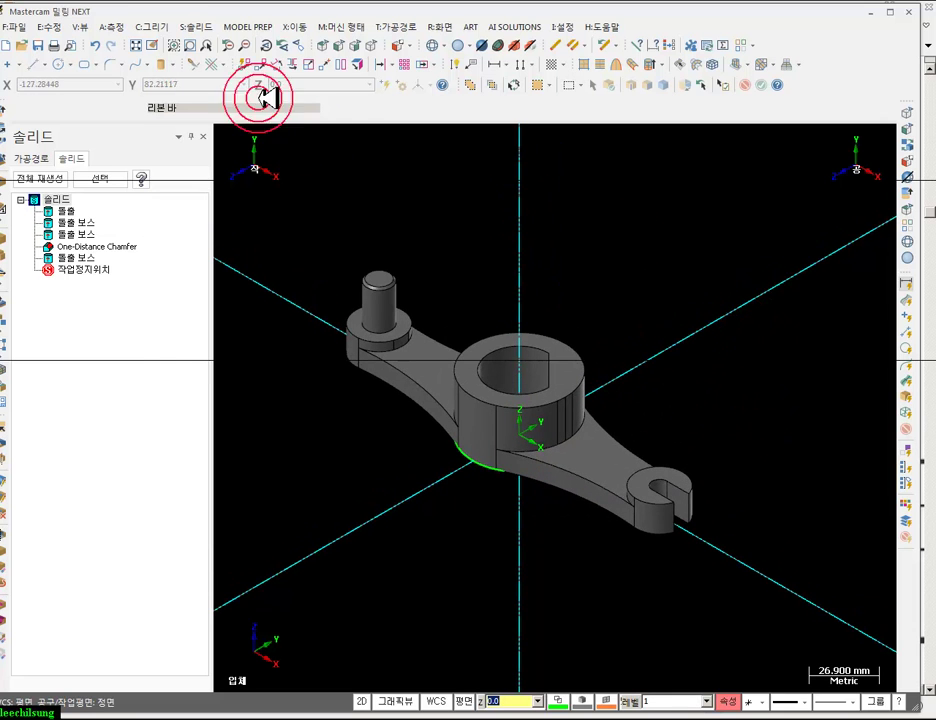
- Start a Slice curve, show the model in wireframe, and accept the front slicing plane at Z 0.0 through the hub centre
click(152, 26)
click(197, 139)
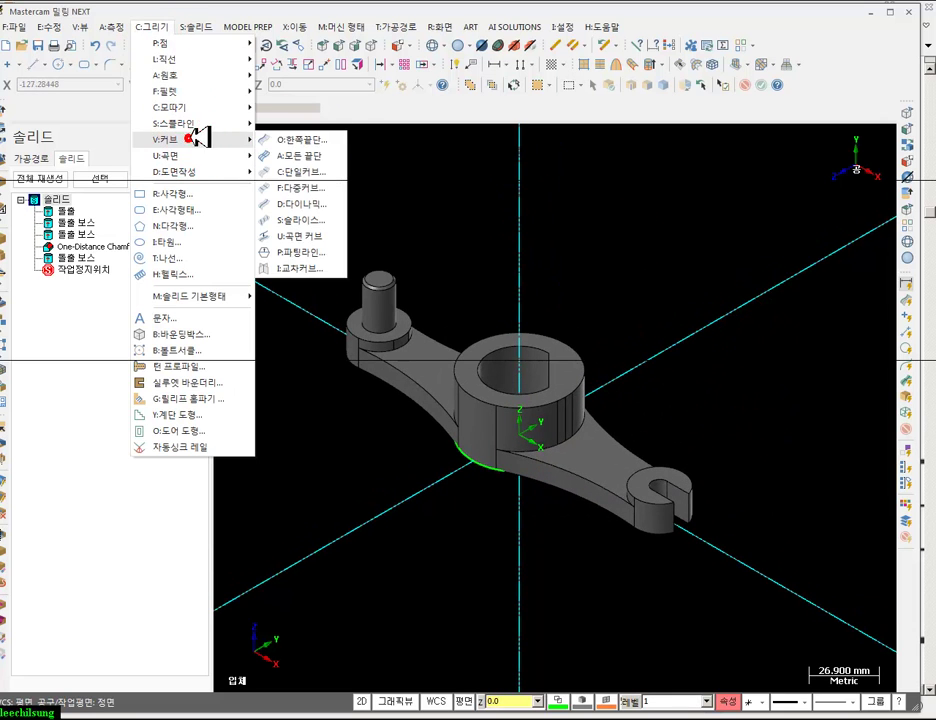
click(318, 219)
click(93, 107)
click(113, 286)
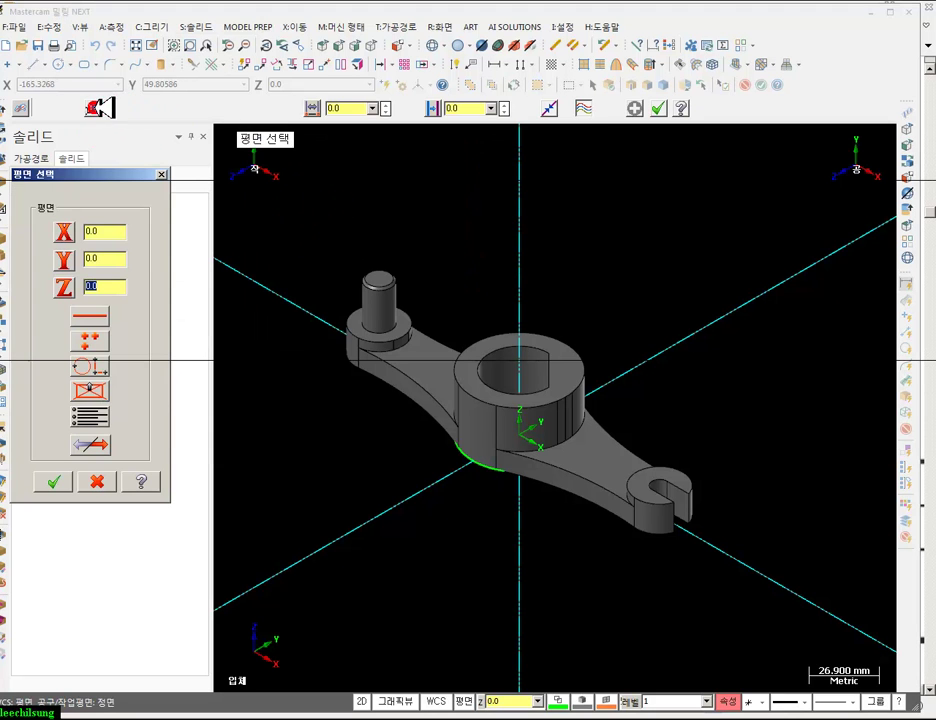
click(433, 45)
scroll(508, 428, up, 4)
scroll(537, 458, up, 2)
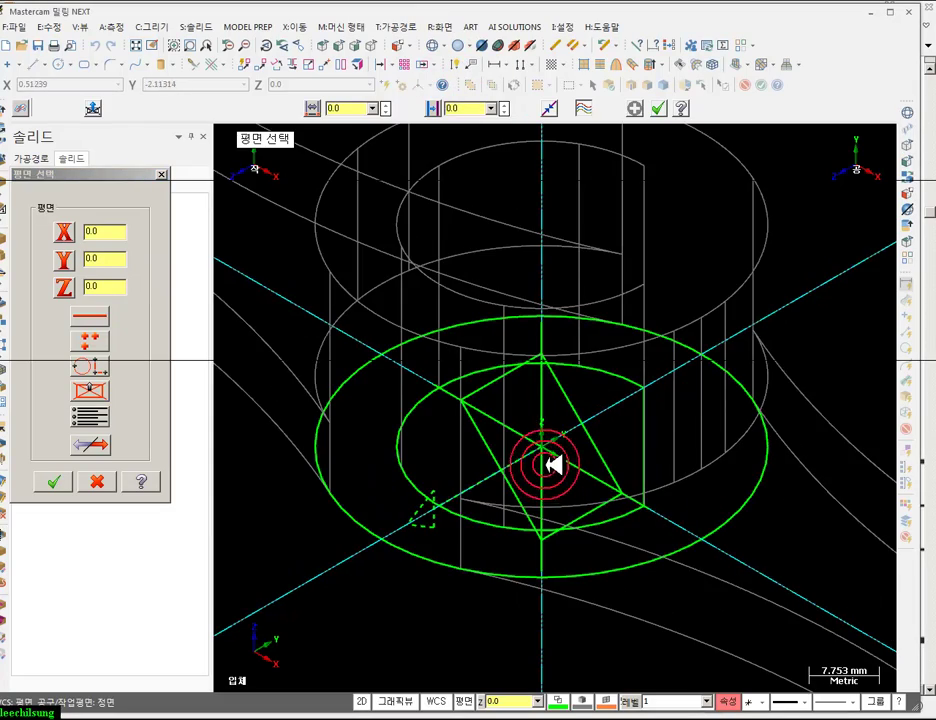
mouse_move(553, 457)
middle_down()
mouse_move(472, 447)
mouse_move(539, 443)
middle_up()
scroll(568, 328, down, 6)
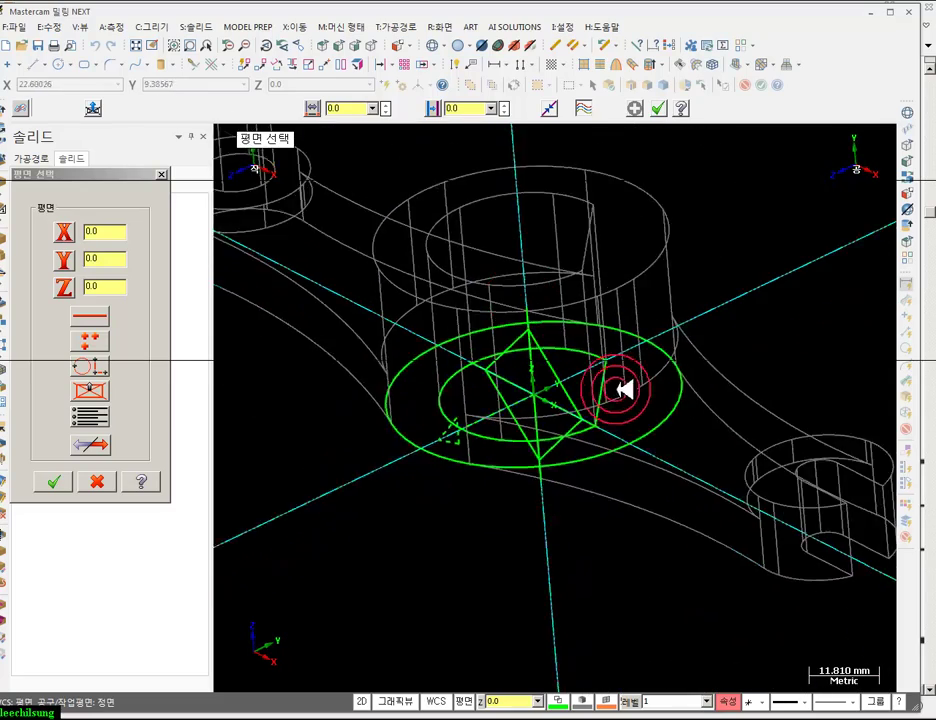
middle_drag(618, 359, 564, 355)
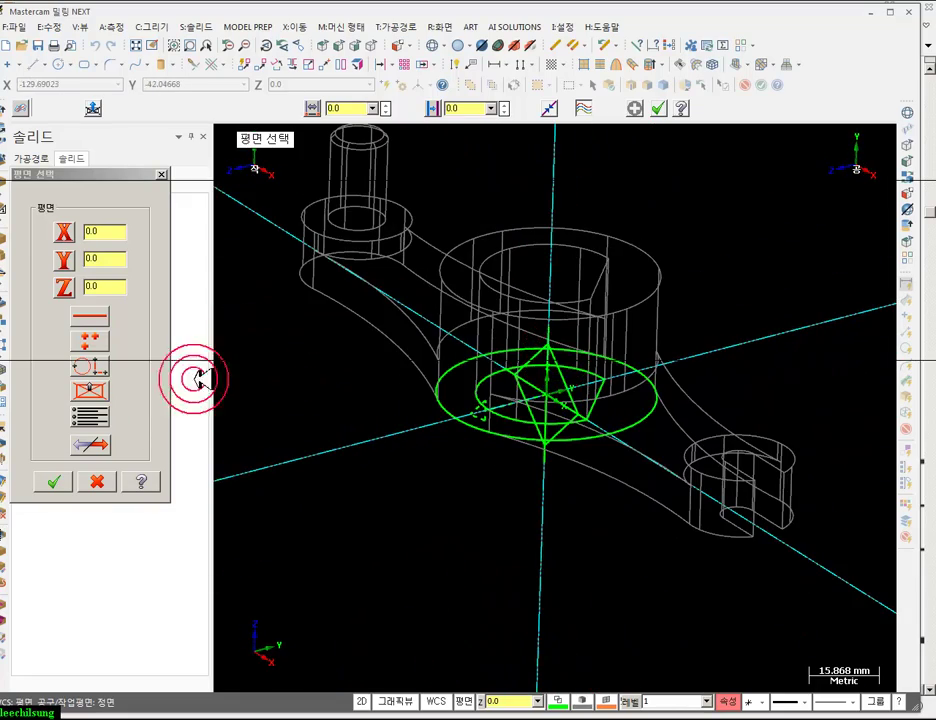
click(50, 481)
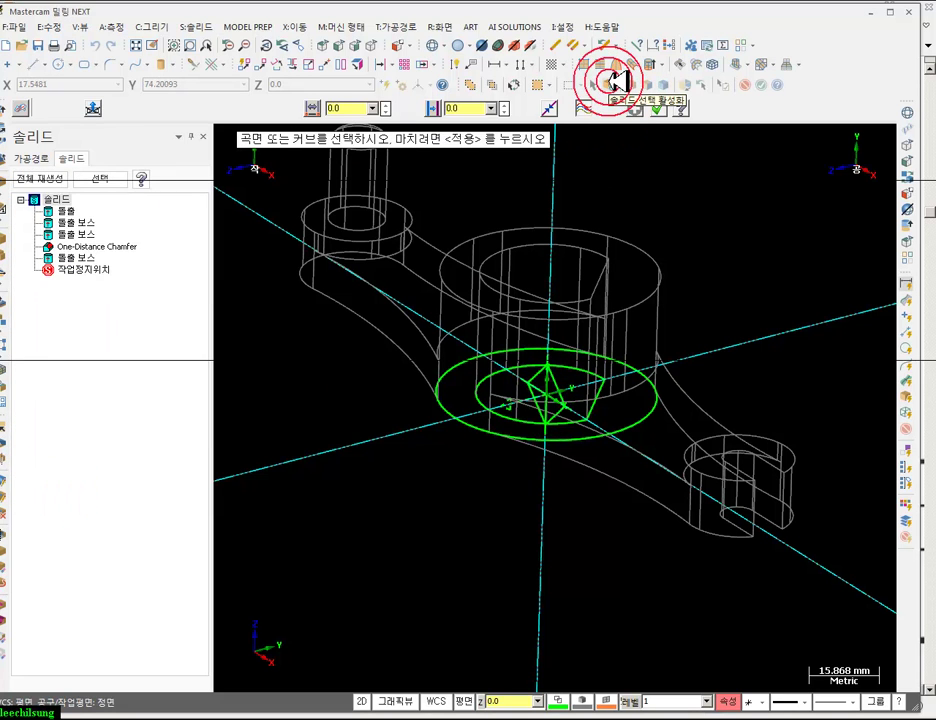
- Select the whole solid body and create its section curves on the slicing plane
click(614, 82)
click(655, 85)
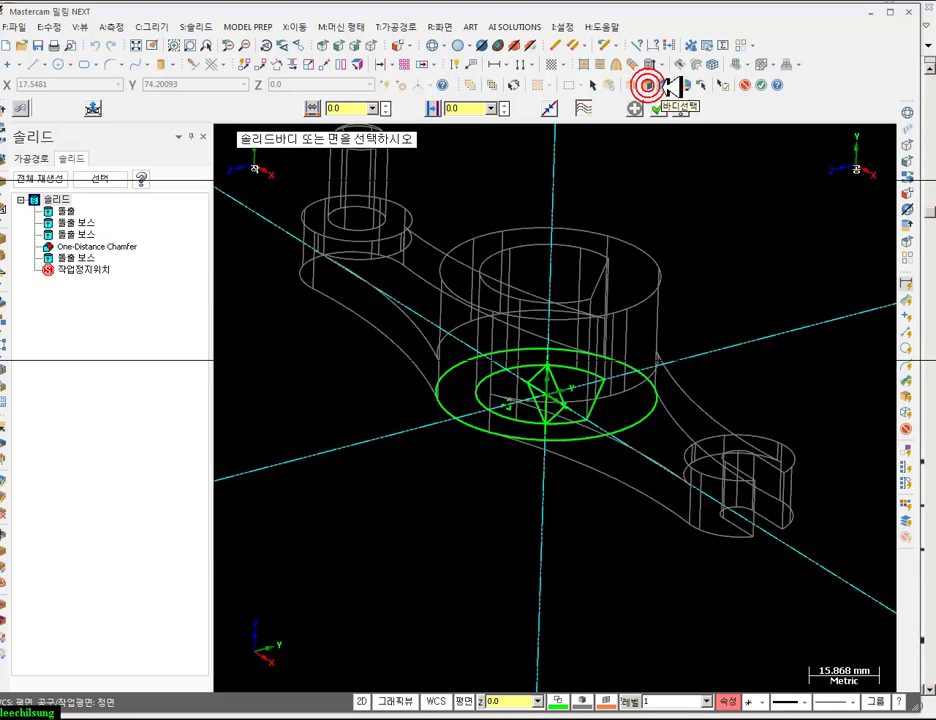
click(648, 286)
click(764, 84)
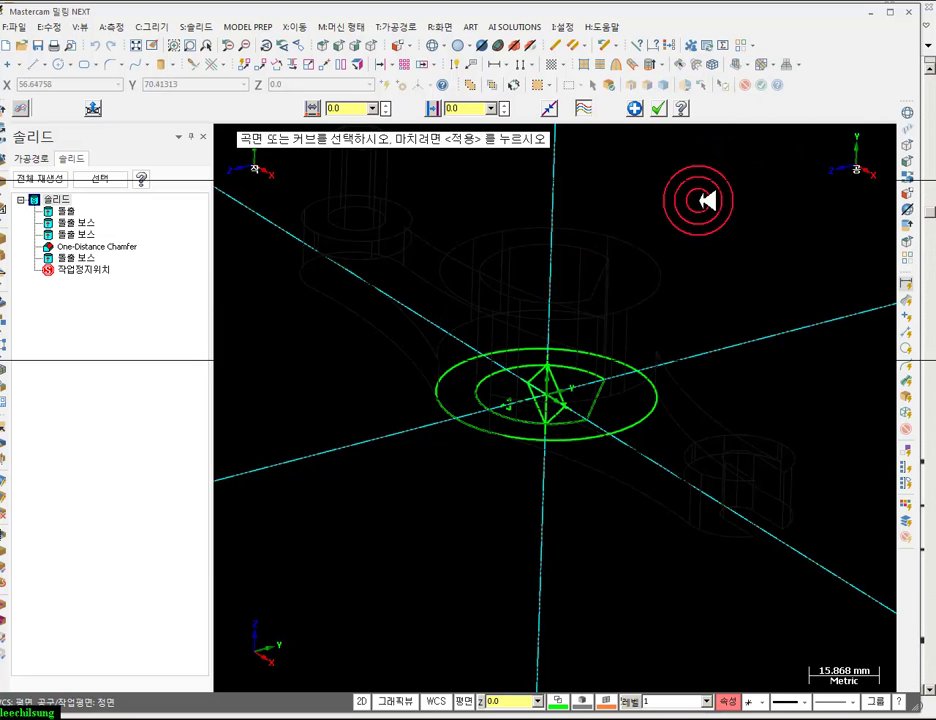
click(633, 105)
scroll(592, 365, down, 1)
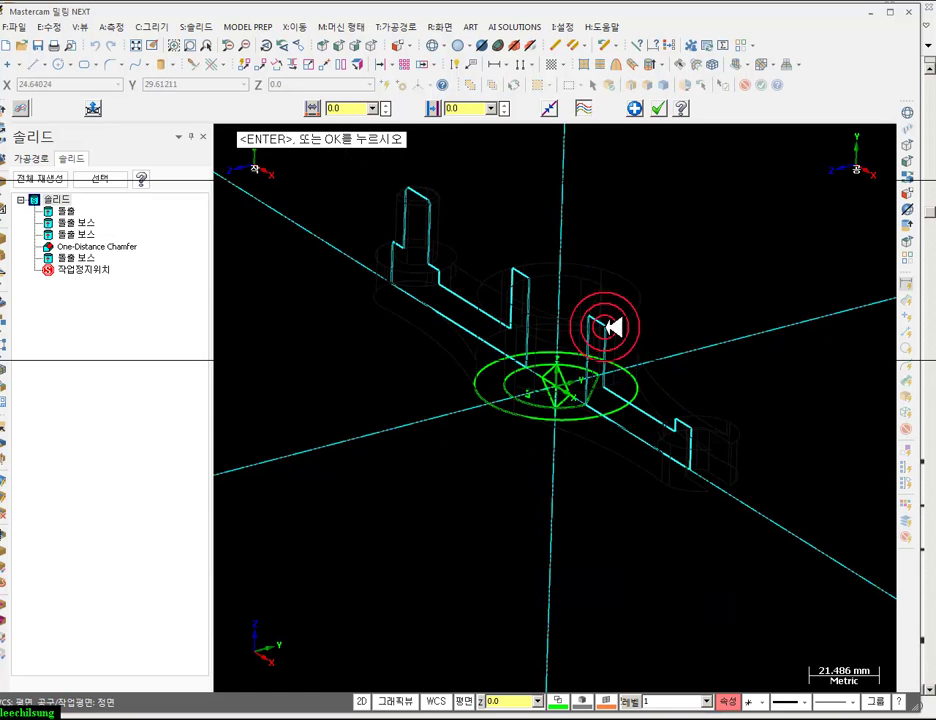
scroll(620, 340, up, 1)
click(658, 109)
scroll(484, 349, down, 1)
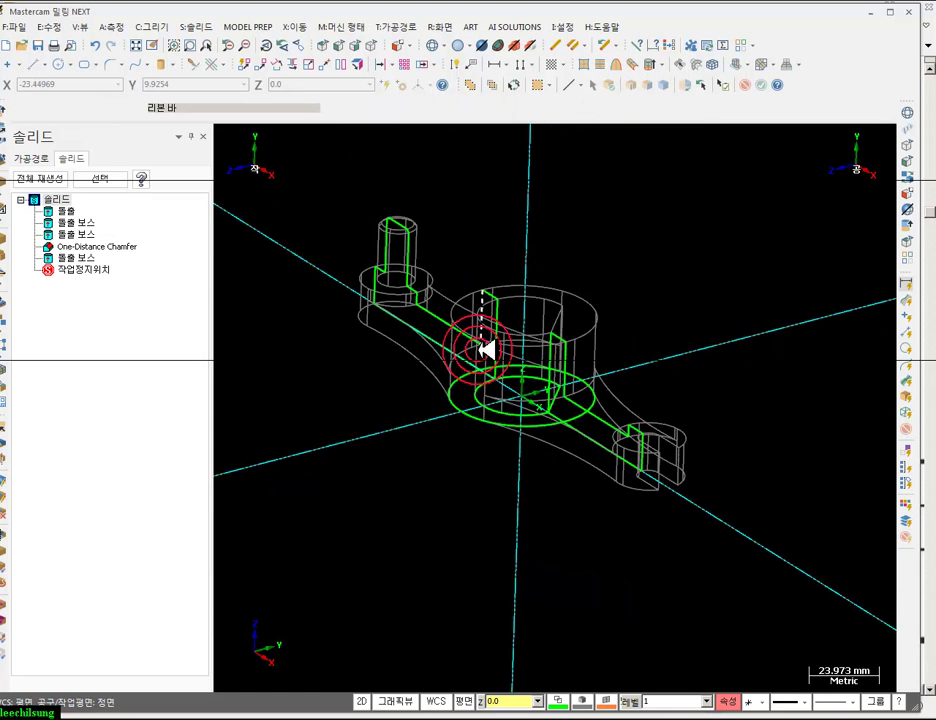
scroll(484, 349, up, 1)
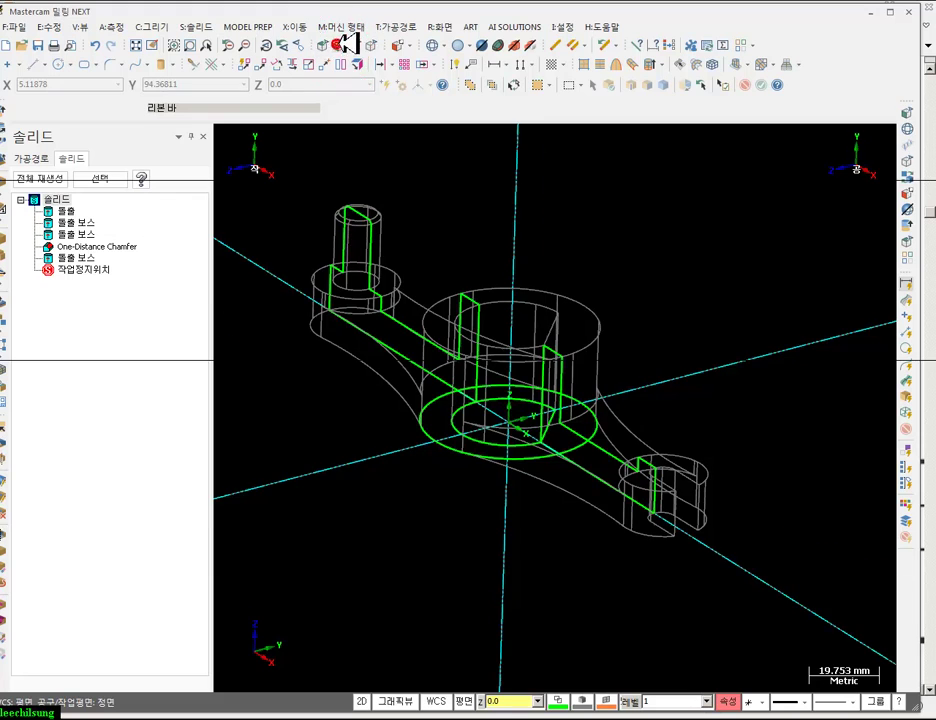
- Check the section curves through the lever in the front and isometric views
click(346, 43)
scroll(564, 428, down, 1)
scroll(584, 240, up, 1)
click(374, 44)
scroll(526, 443, down, 1)
scroll(587, 350, down, 1)
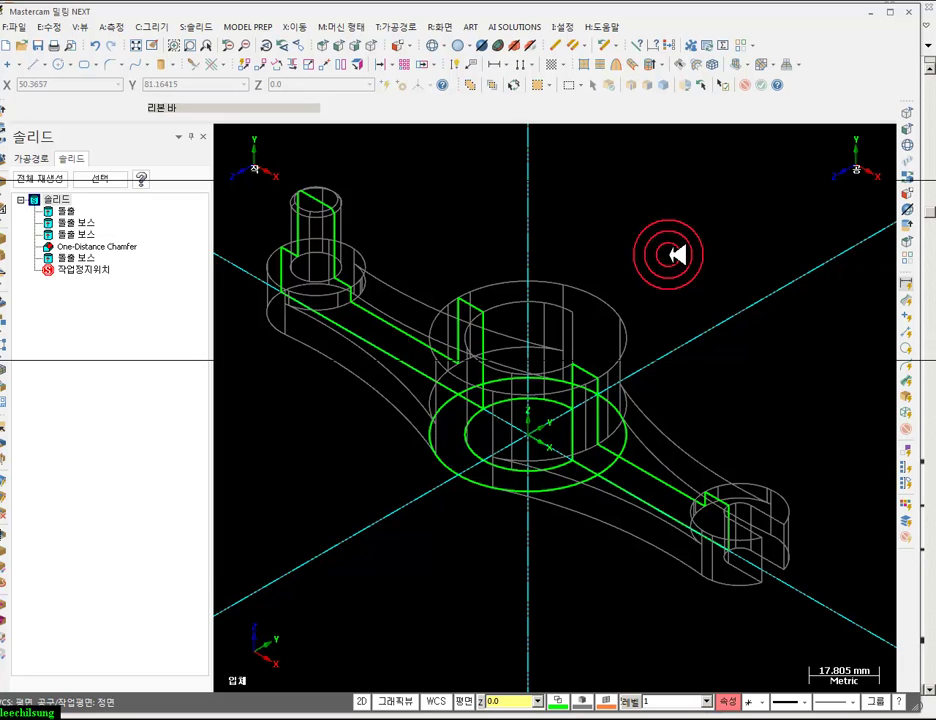
- Turn off the axis lines and isolate the section curves with the hub circle and bore outline, hiding the solid and other geometry
key(F9)
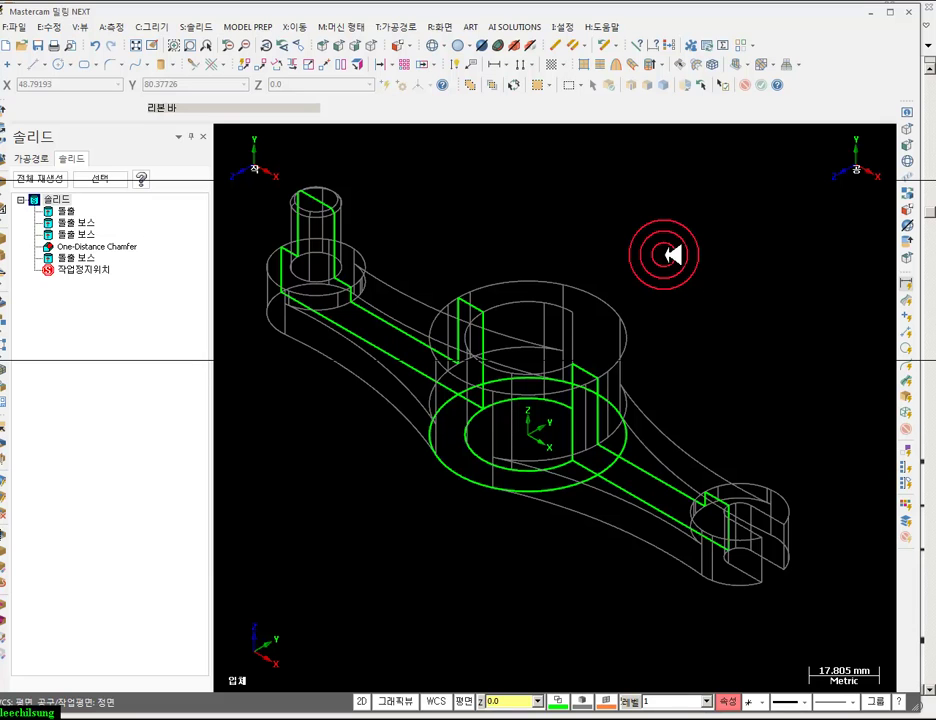
click(568, 300)
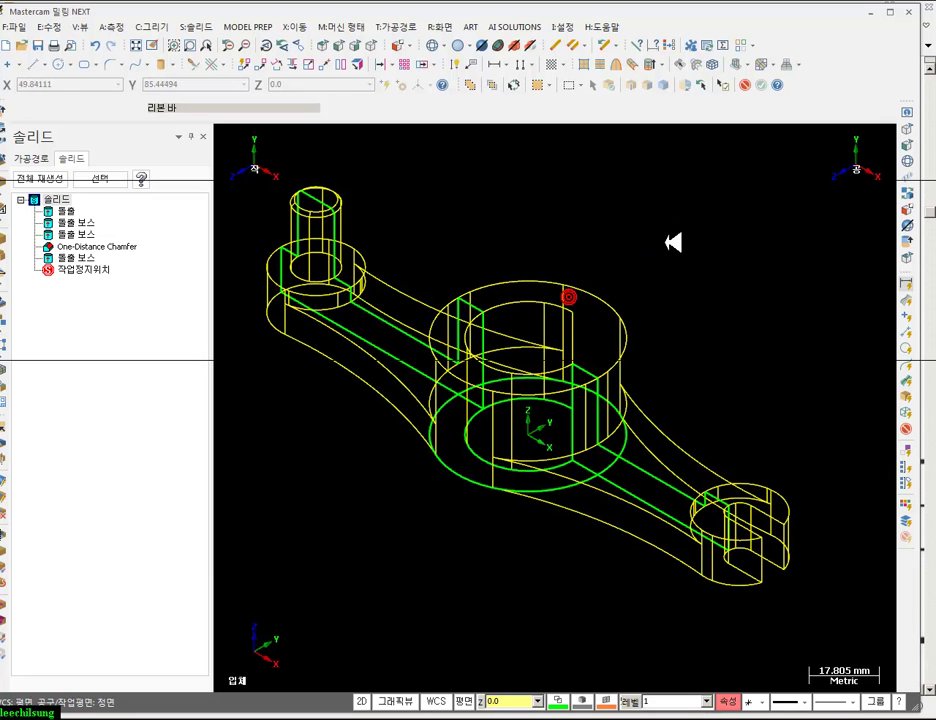
click(505, 86)
click(632, 272)
key(alt+e)
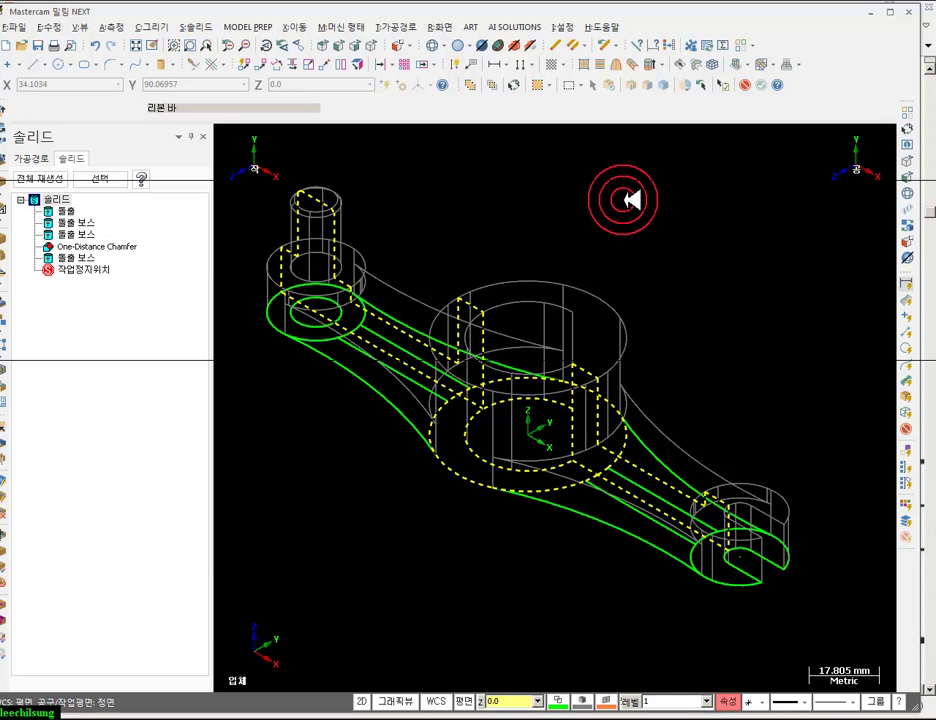
scroll(622, 324, down, 2)
scroll(620, 320, up, 1)
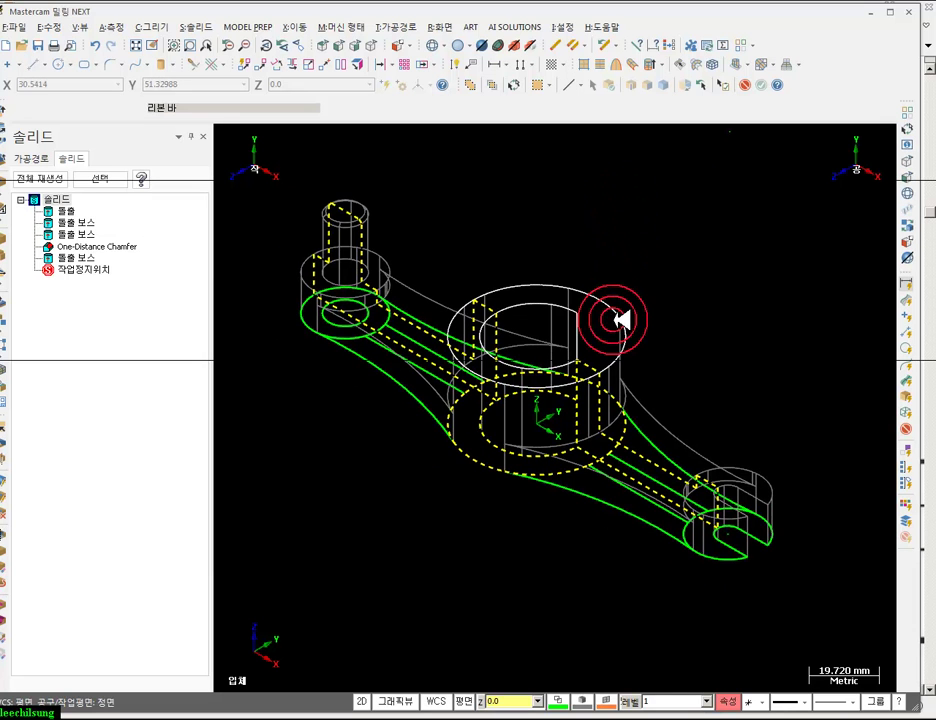
scroll(622, 318, up, 1)
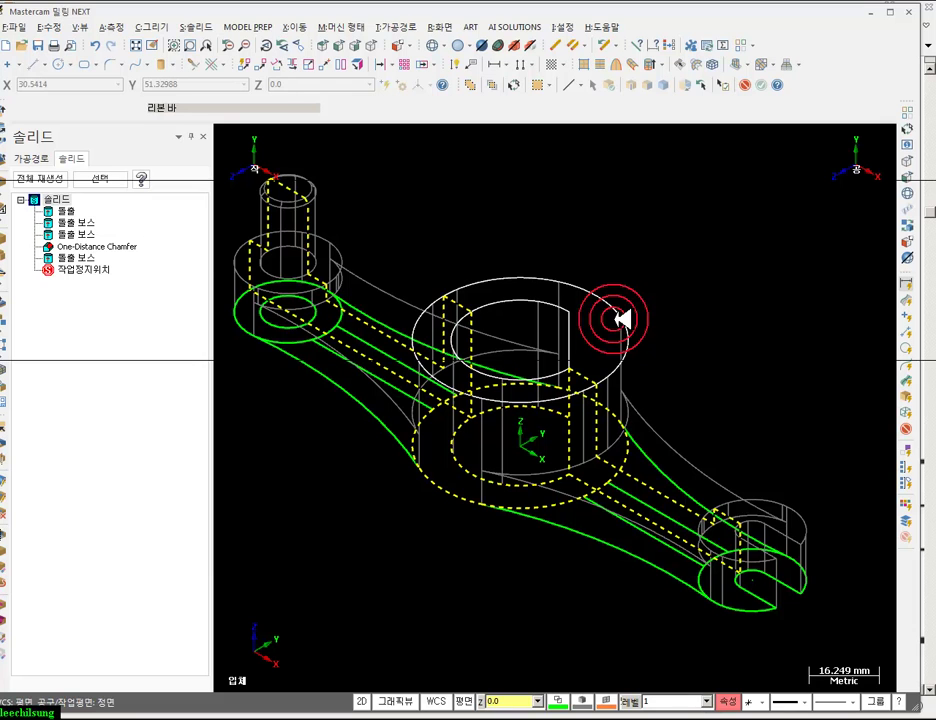
key(alt+e)
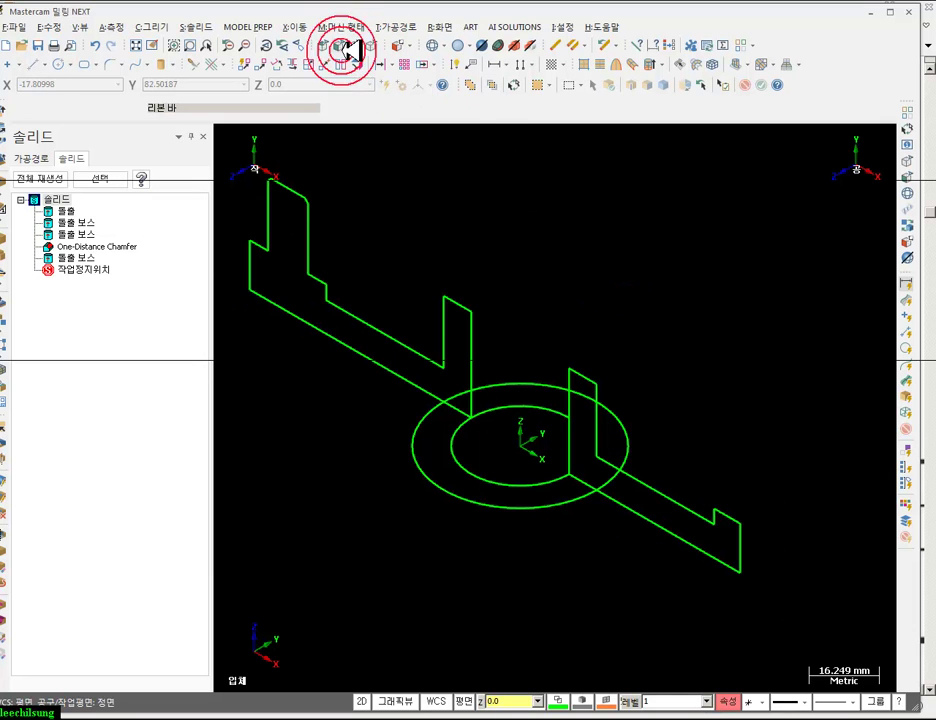
- Show the isolated section profile from the front and examine the stretch between the hub and the slotted arm's end boss
click(339, 46)
scroll(733, 541, up, 1)
scroll(580, 408, down, 1)
scroll(830, 430, up, 3)
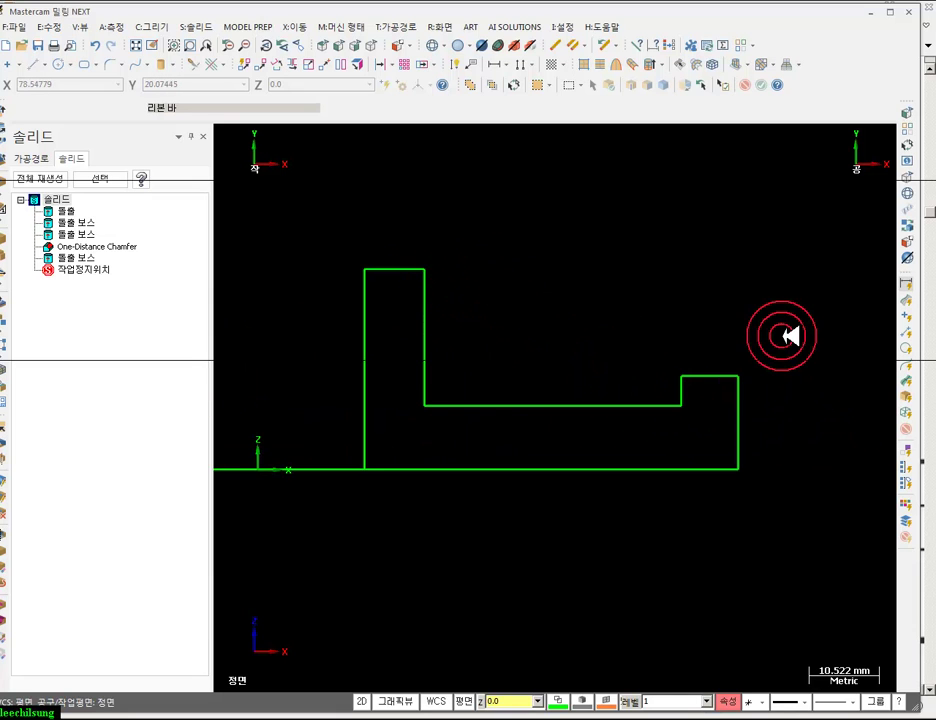
scroll(785, 340, down, 2)
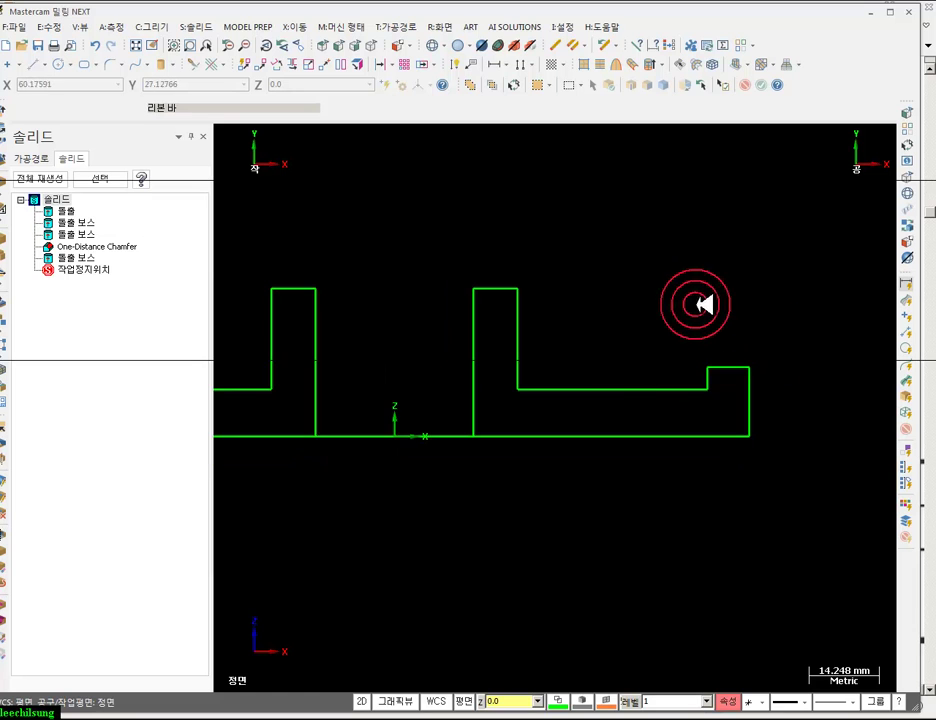
- Show the section curves isometrically and check the sloped rib in the side view of the PDF drawing
click(392, 45)
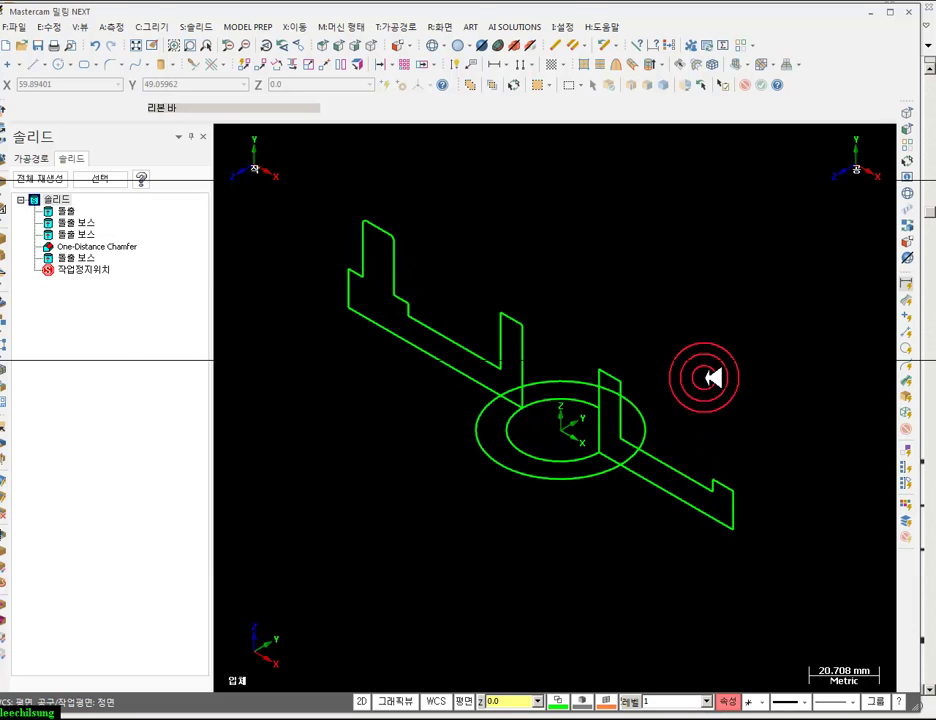
key(alt+Tab)
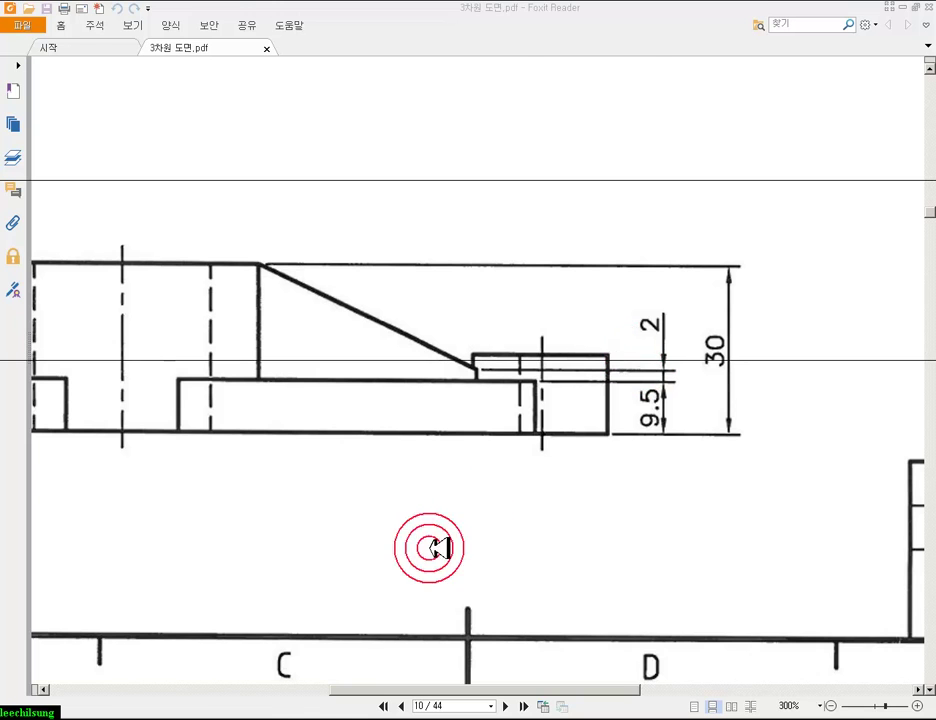
click(272, 714)
scroll(770, 483, up, 3)
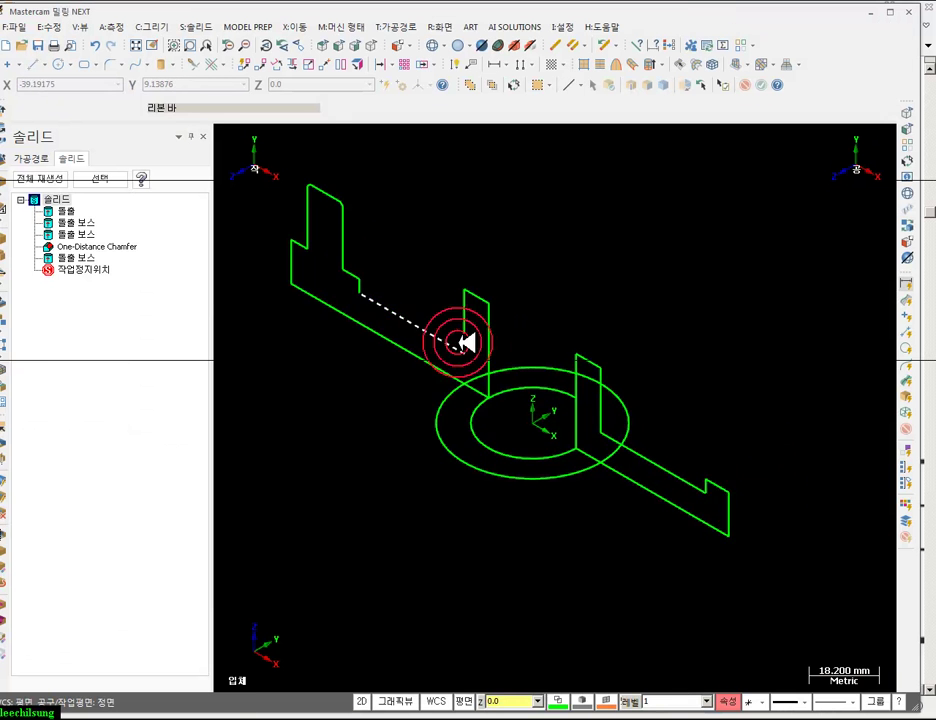
- In the front view, offset a copy of the slotted arm's top line 2 mm upward between hub and end boss
scroll(525, 372, down, 7)
scroll(762, 560, up, 6)
click(345, 42)
scroll(790, 390, up, 10)
scroll(800, 393, up, 1)
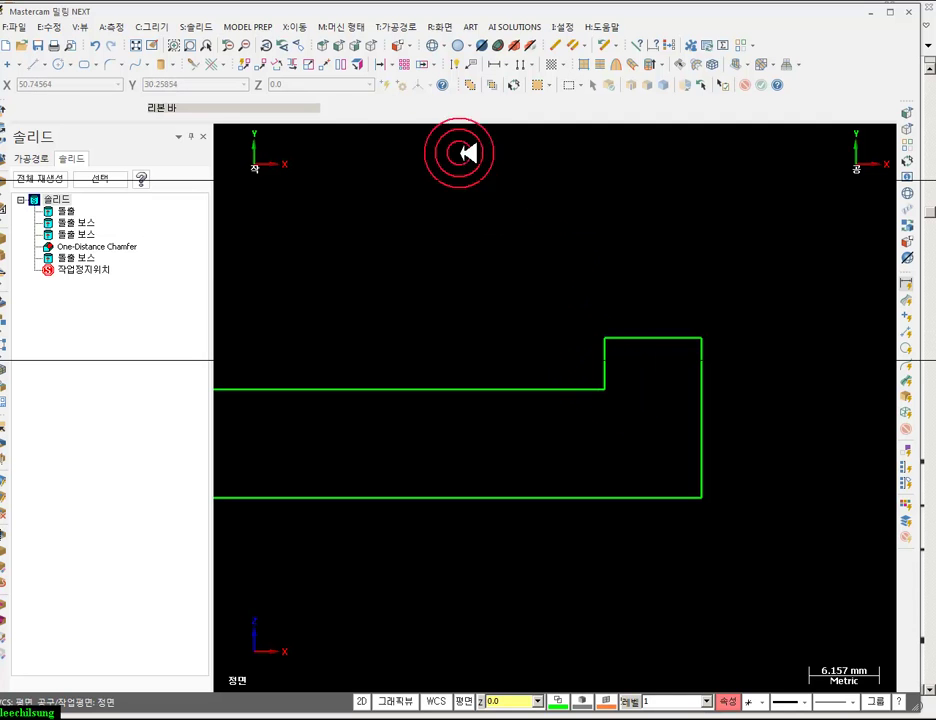
click(397, 65)
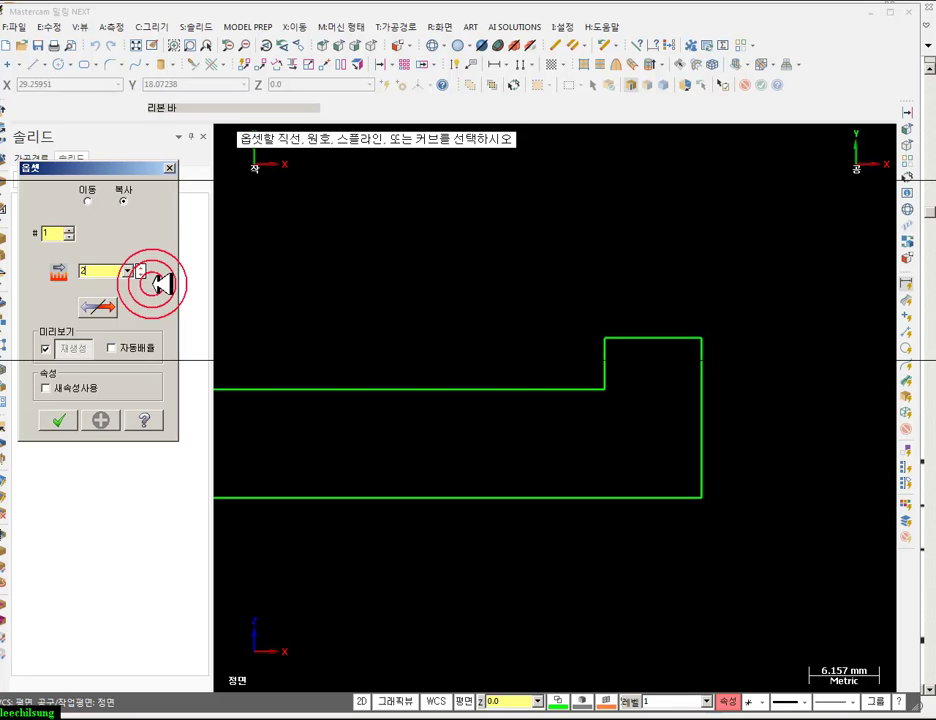
text(2)
click(493, 380)
scroll(780, 360, down, 3)
click(74, 419)
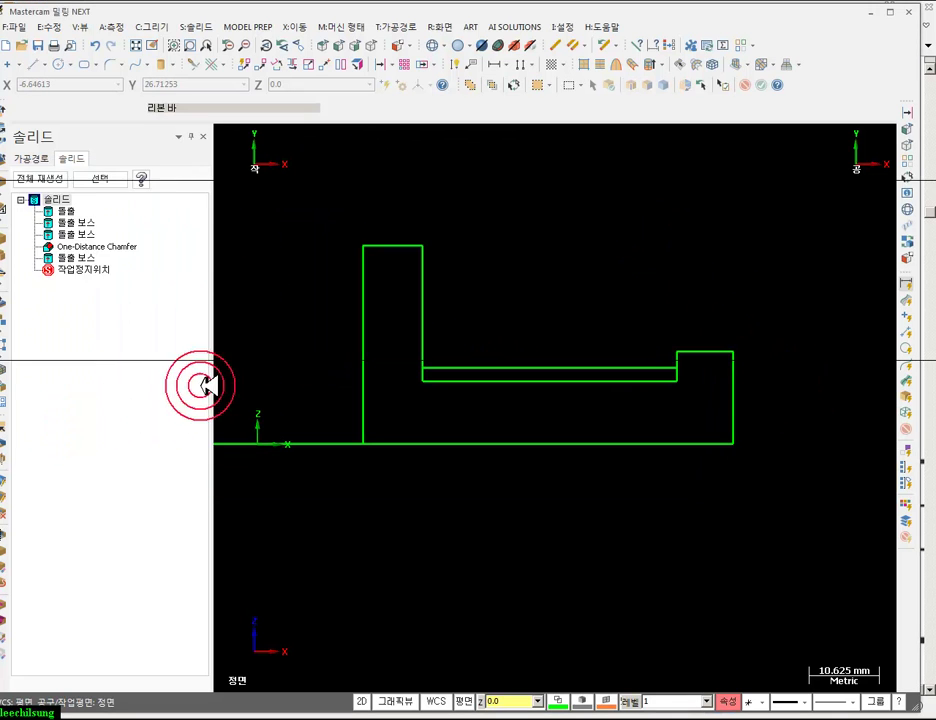
- Draw the sloped rib line from the hub's top outer corner to the offset line's boss end, then delete the offset line
click(40, 65)
click(422, 245)
click(677, 367)
scroll(770, 355, up, 1)
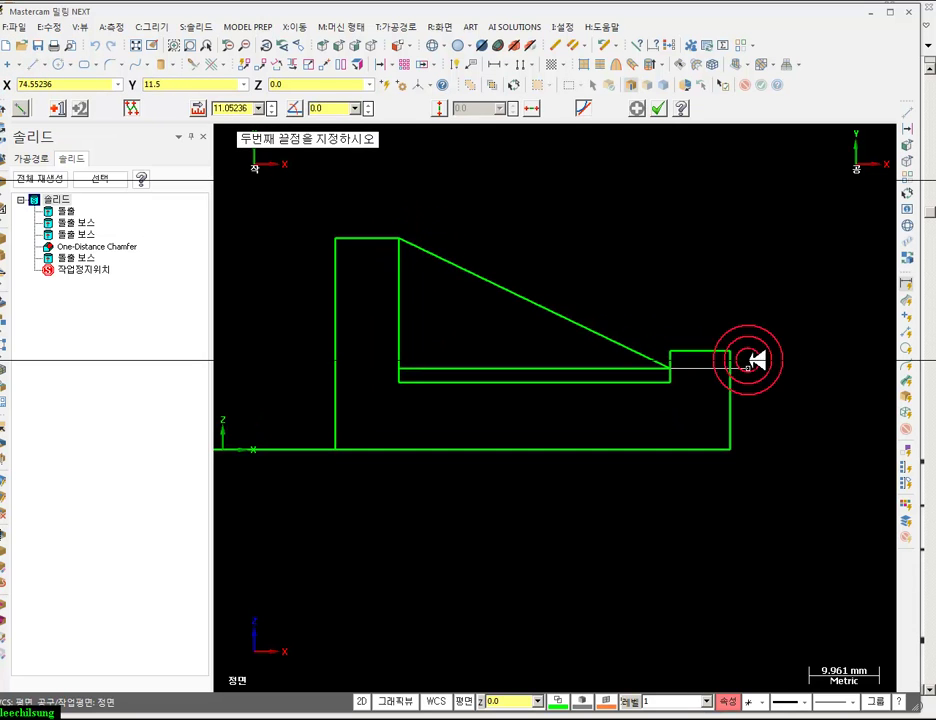
key(Escape)
scroll(688, 278, up, 2)
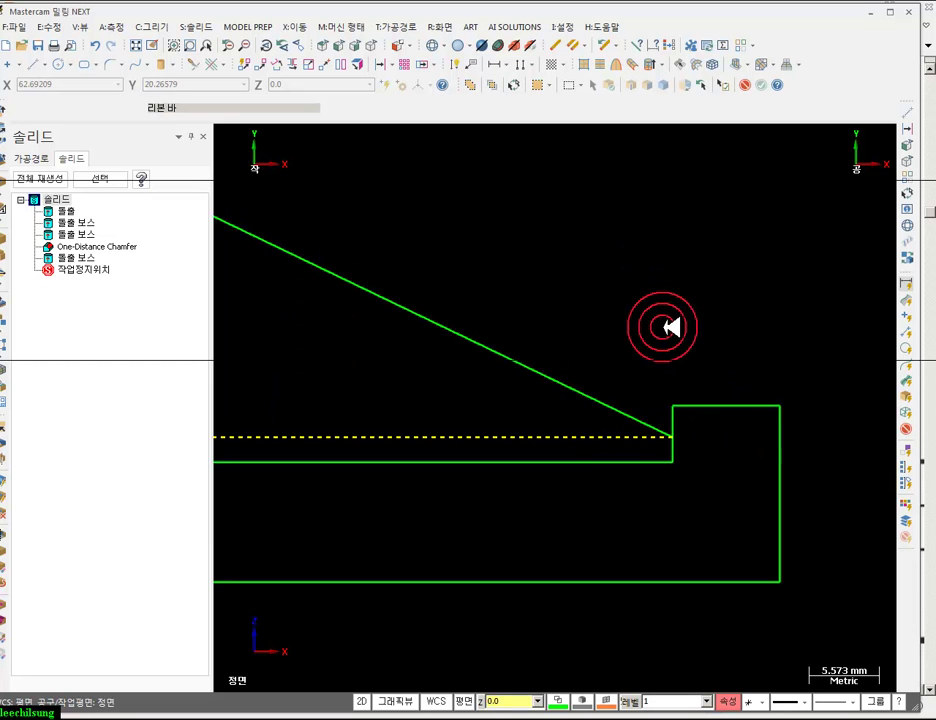
scroll(670, 327, down, 1)
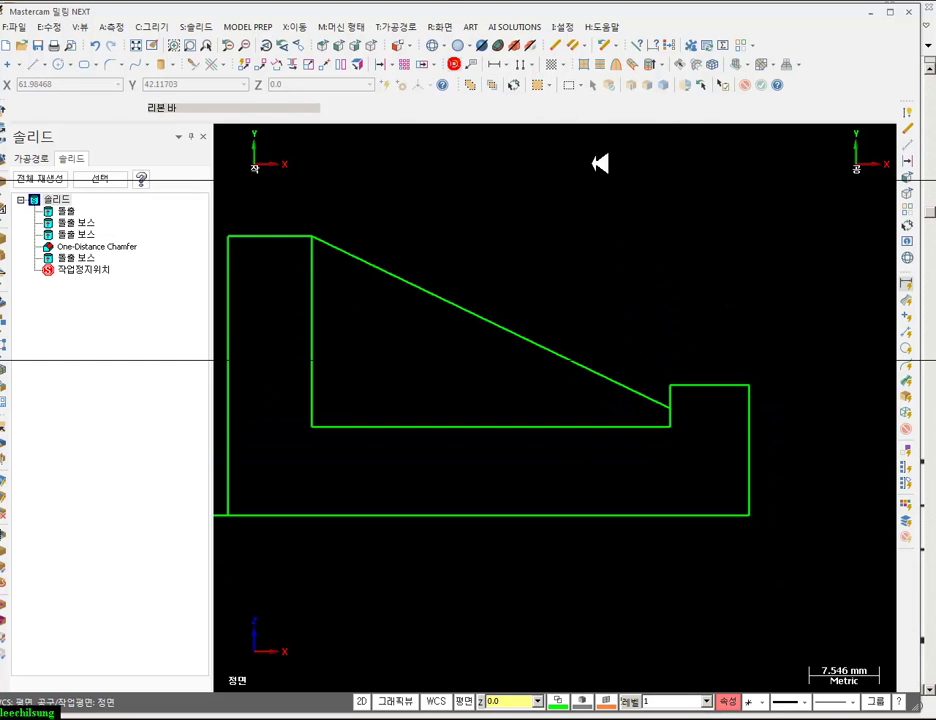
- Dimension the vertical step between the sloped line's lower end and the arm's top line
click(454, 64)
click(672, 420)
click(672, 410)
click(816, 393)
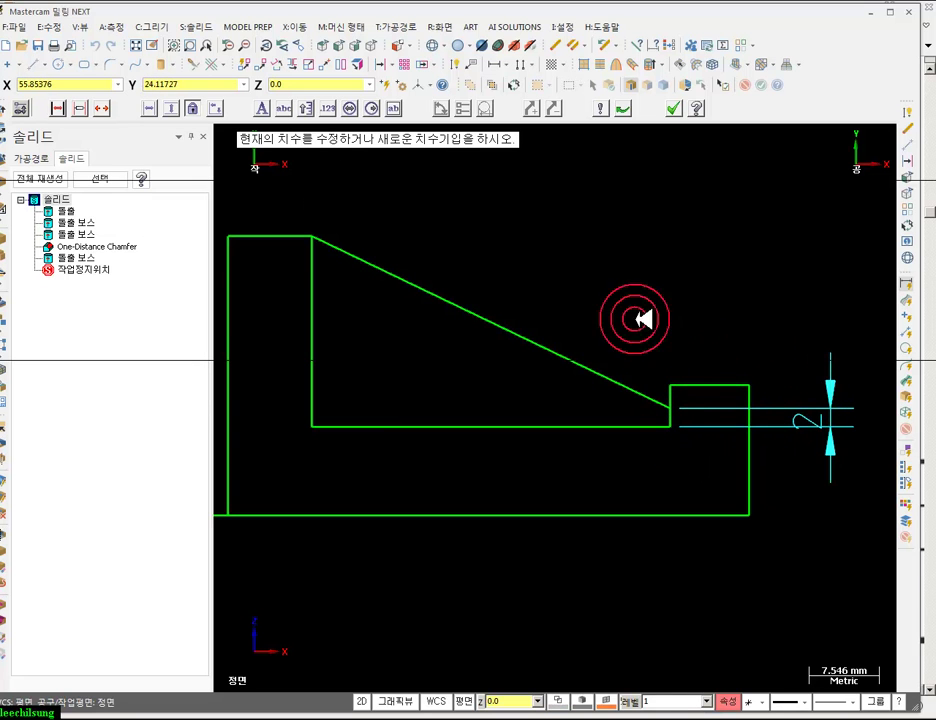
- Examine where the sloped line meets the end boss and compare it with the rib end in the PDF drawing
scroll(740, 395, up, 1)
scroll(745, 398, up, 3)
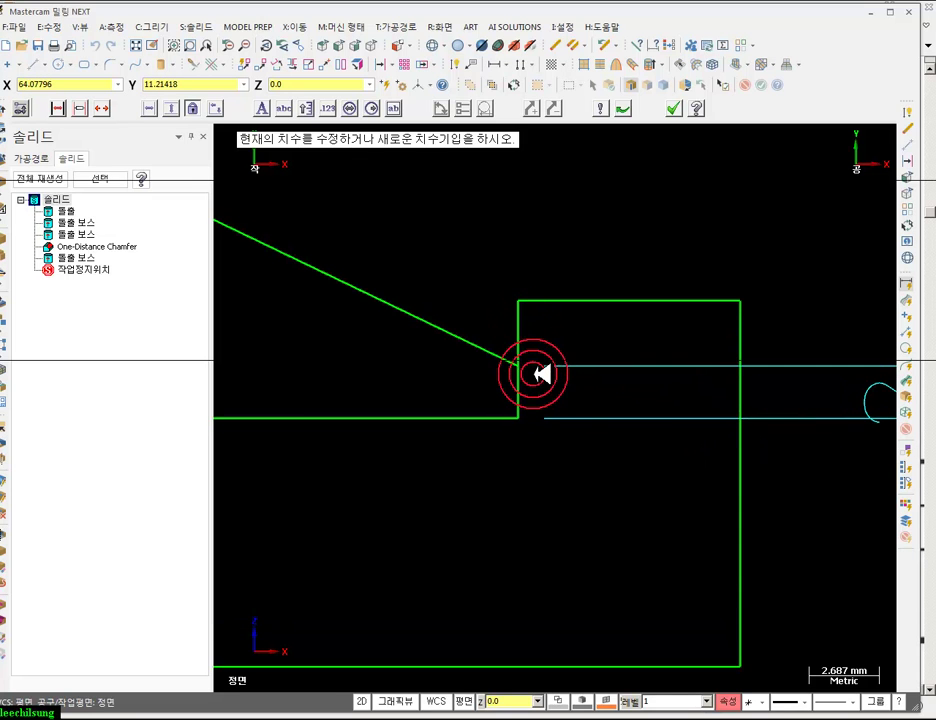
scroll(776, 370, down, 2)
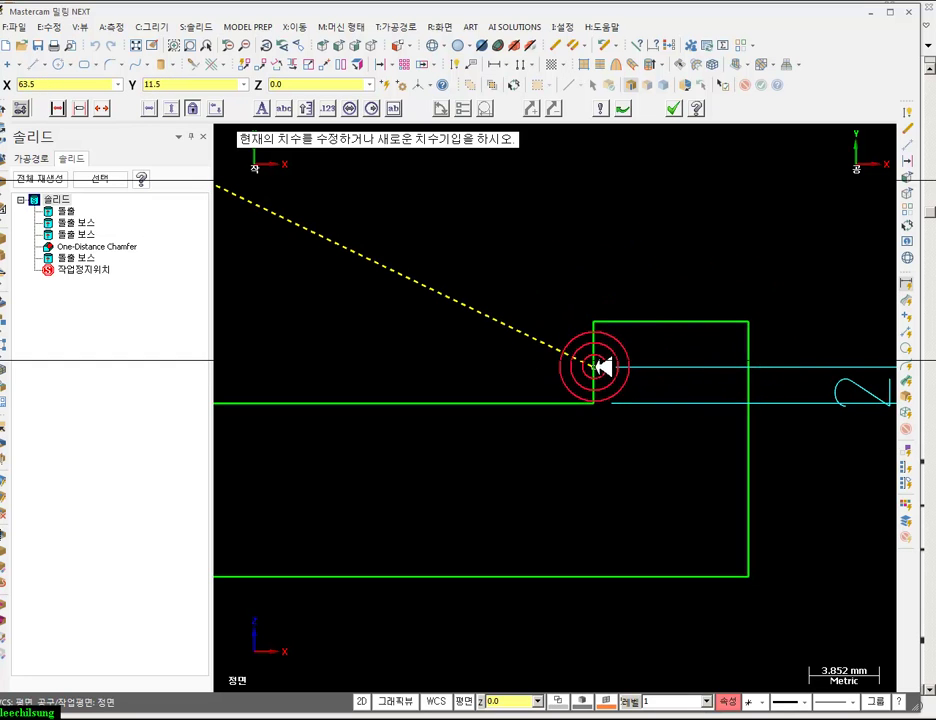
click(597, 368)
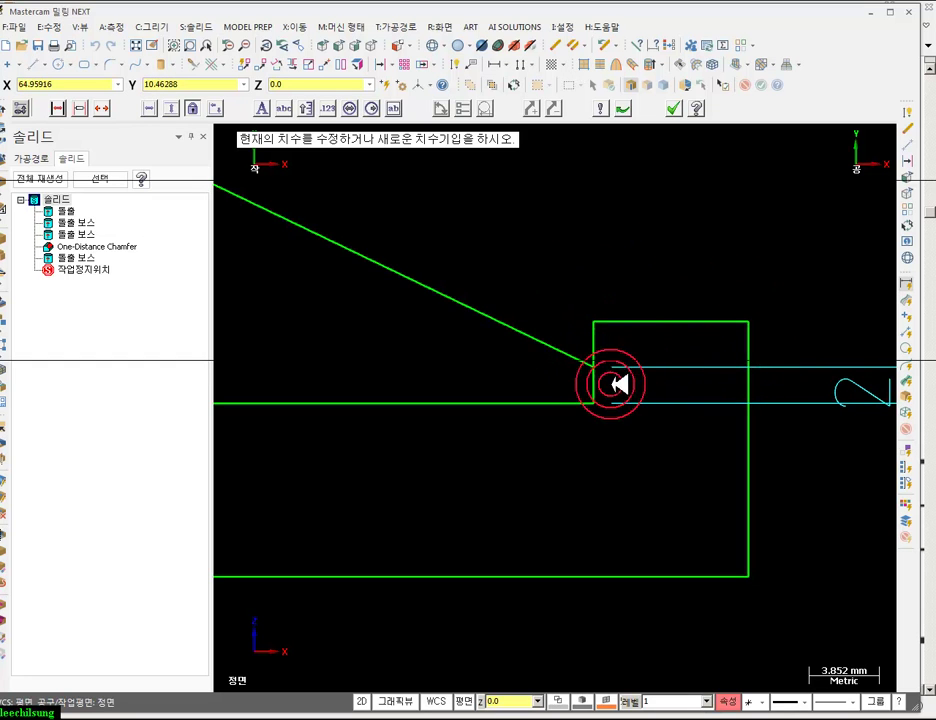
scroll(643, 386, up, 1)
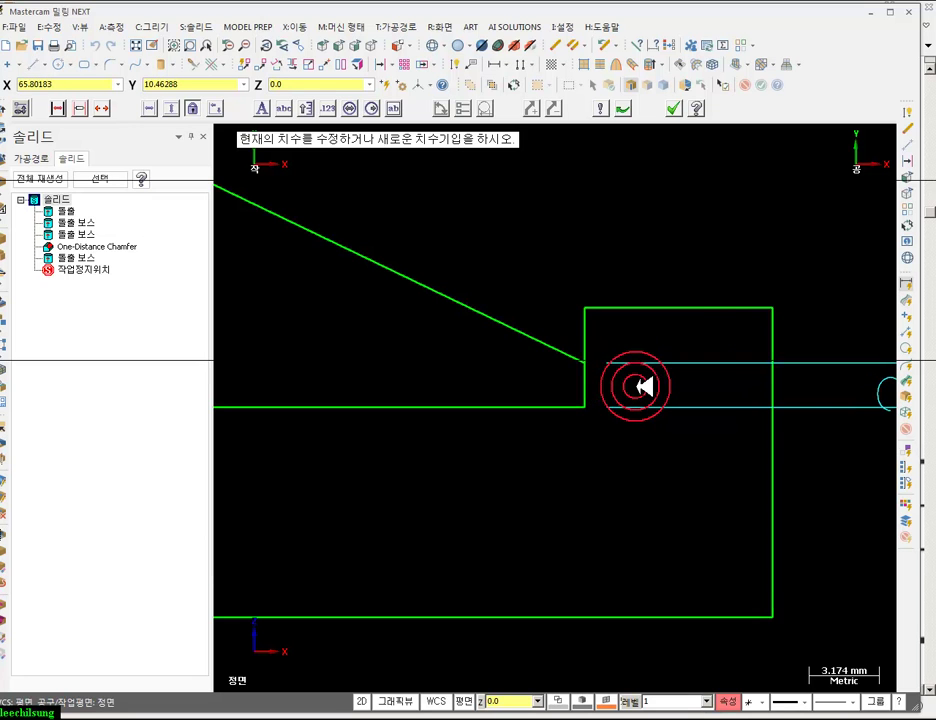
scroll(643, 386, up, 3)
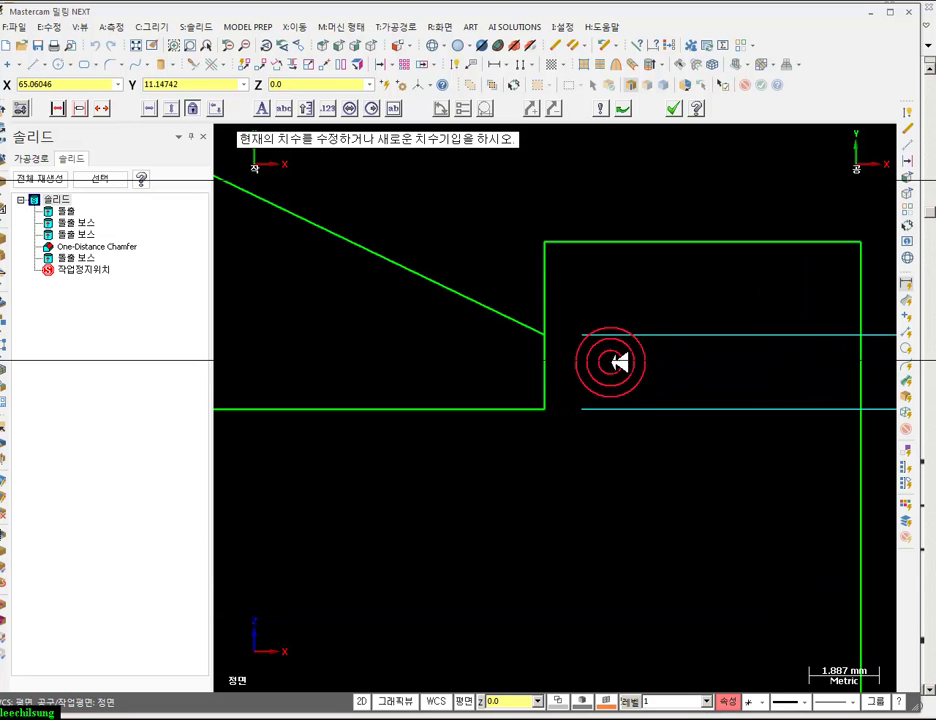
drag(548, 345, 556, 416)
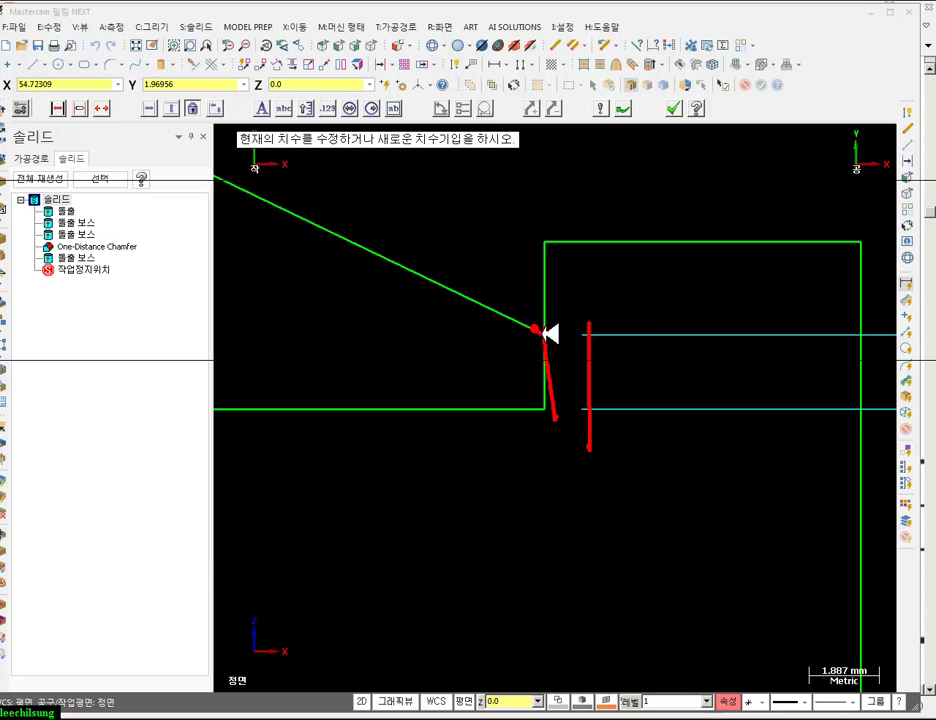
drag(590, 369, 597, 361)
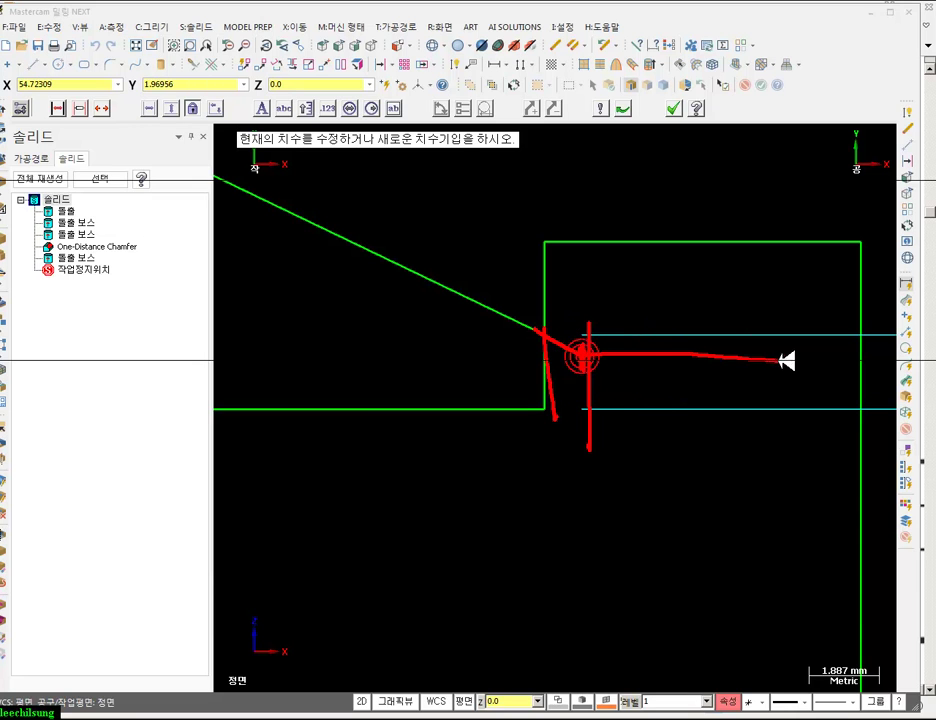
drag(547, 330, 690, 336)
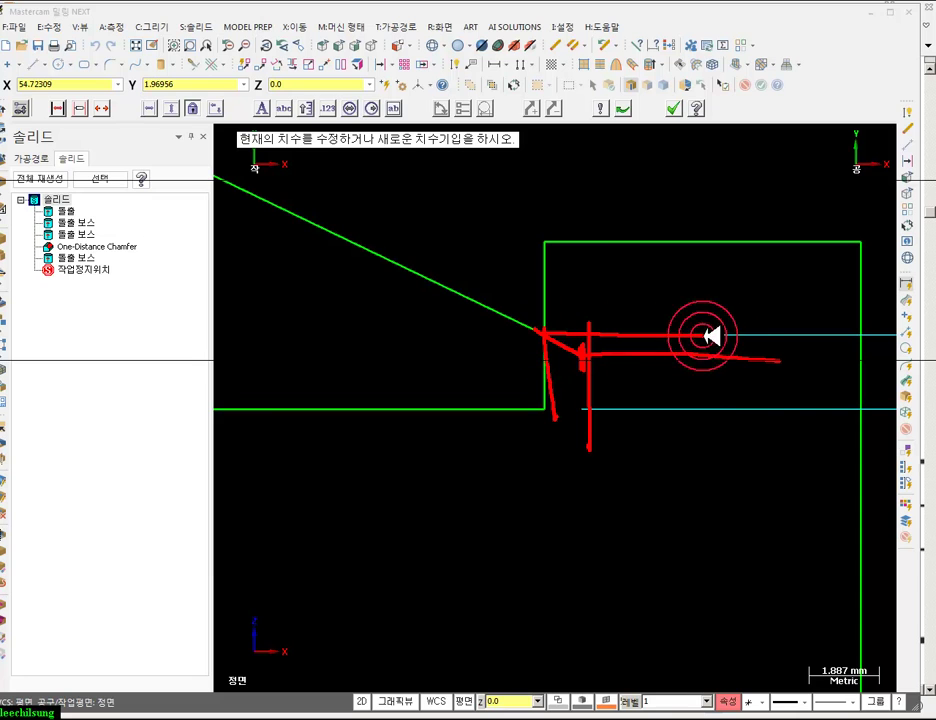
right_click(547, 501)
click(585, 650)
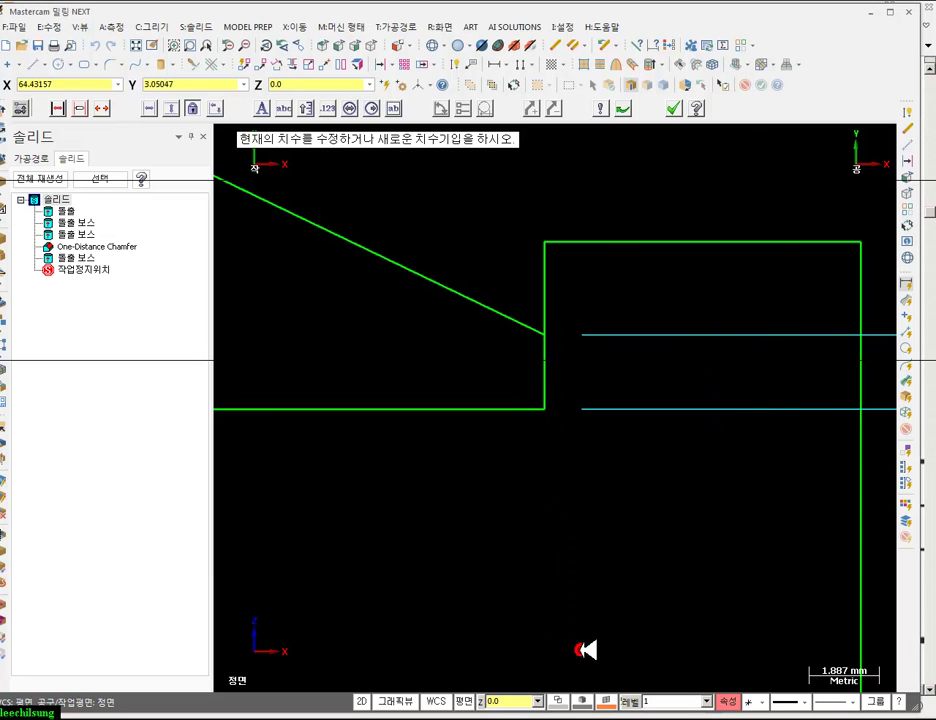
key(alt+Tab)
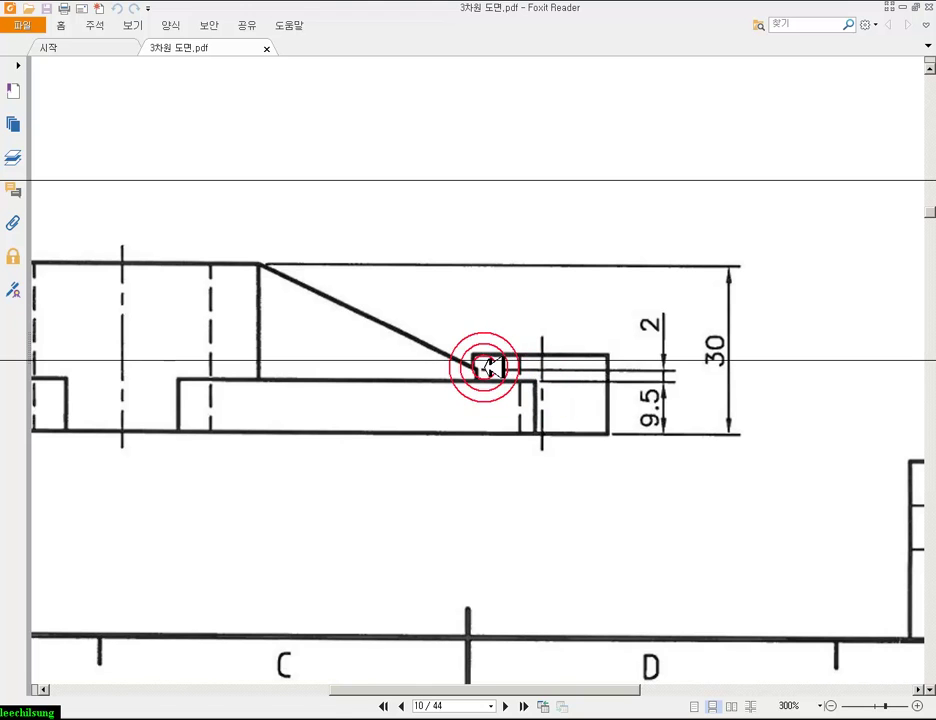
click(328, 716)
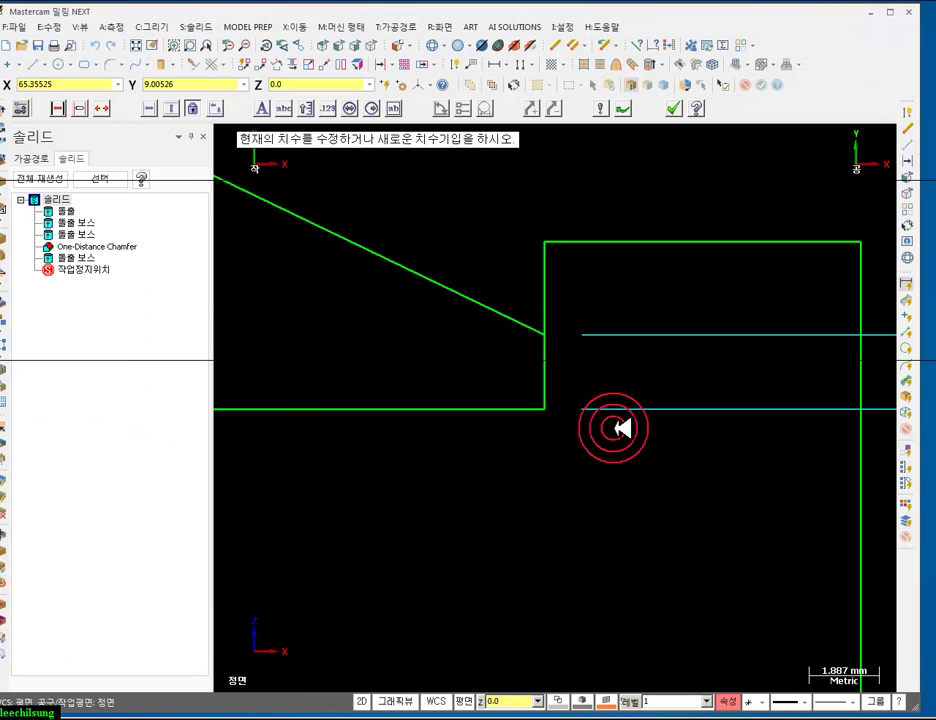
- Reposition the vertical step dimension beside the end boss and finish dimensioning
scroll(612, 428, down, 8)
click(775, 405)
click(773, 386)
click(673, 108)
- Bring back the hidden solid and geometry and display the lever shaded in the isometric view
click(720, 314)
click(457, 45)
click(372, 45)
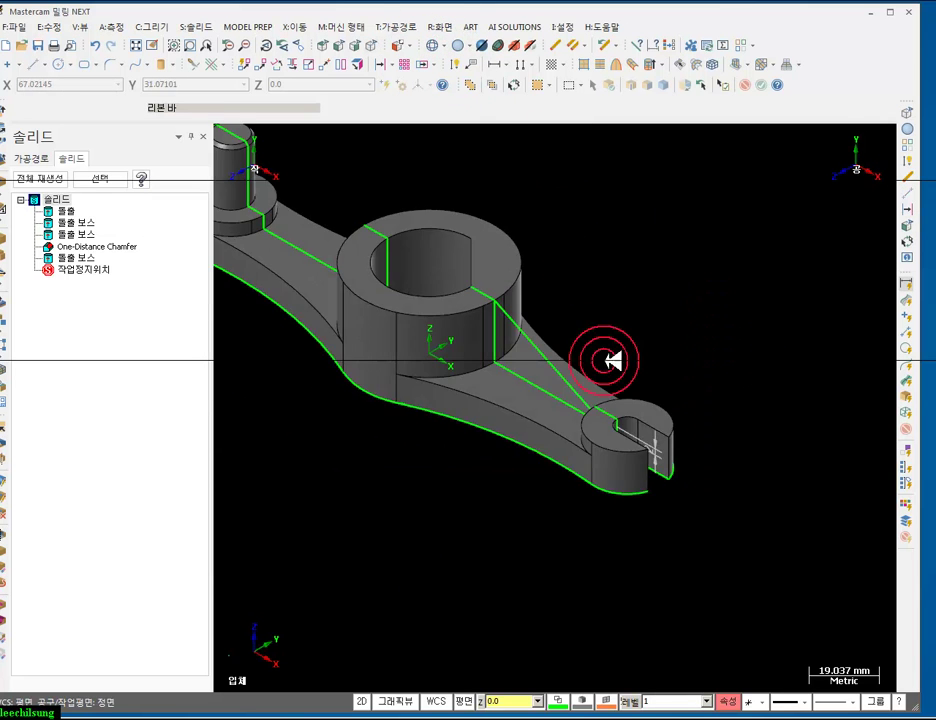
- Inspect the sloped line's contact with the slotted end boss, first shaded and then in rotated wireframe
scroll(602, 516, up, 3)
scroll(610, 345, up, 2)
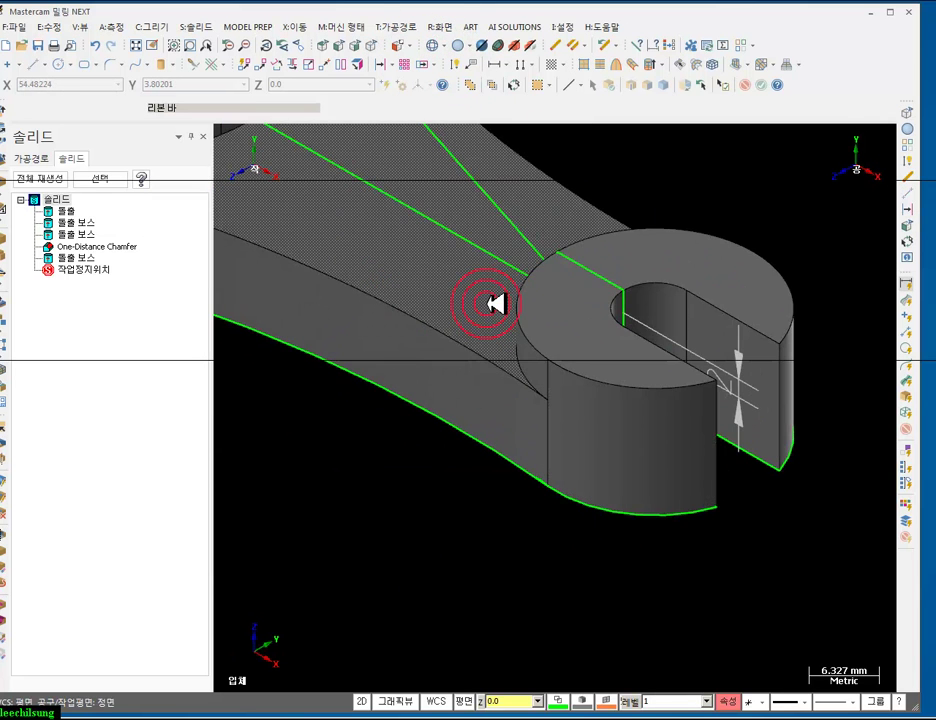
scroll(497, 304, down, 2)
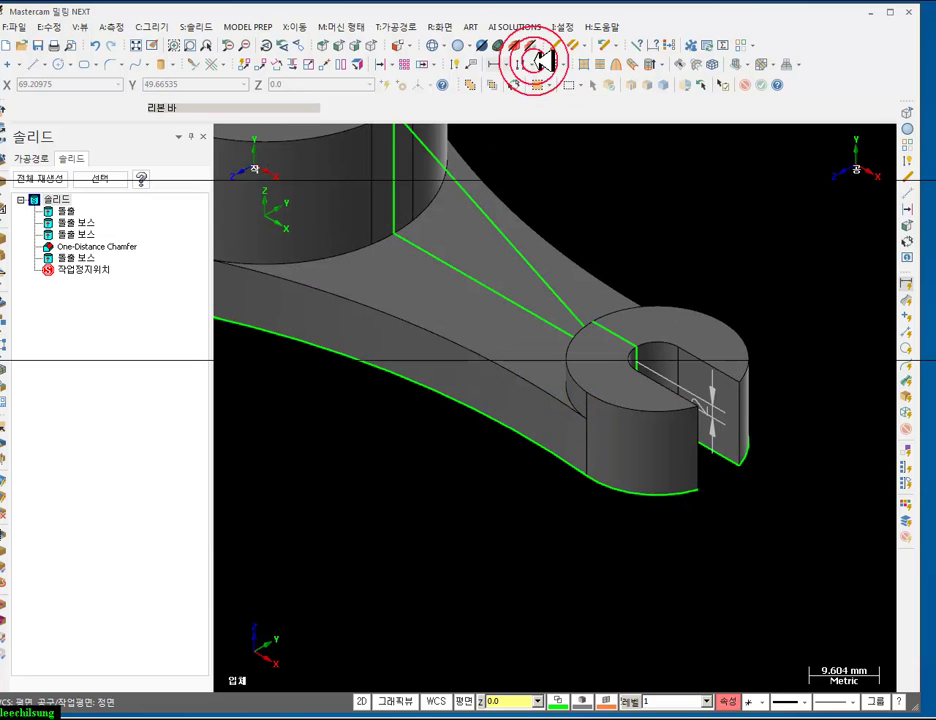
click(433, 45)
scroll(660, 399, down, 1)
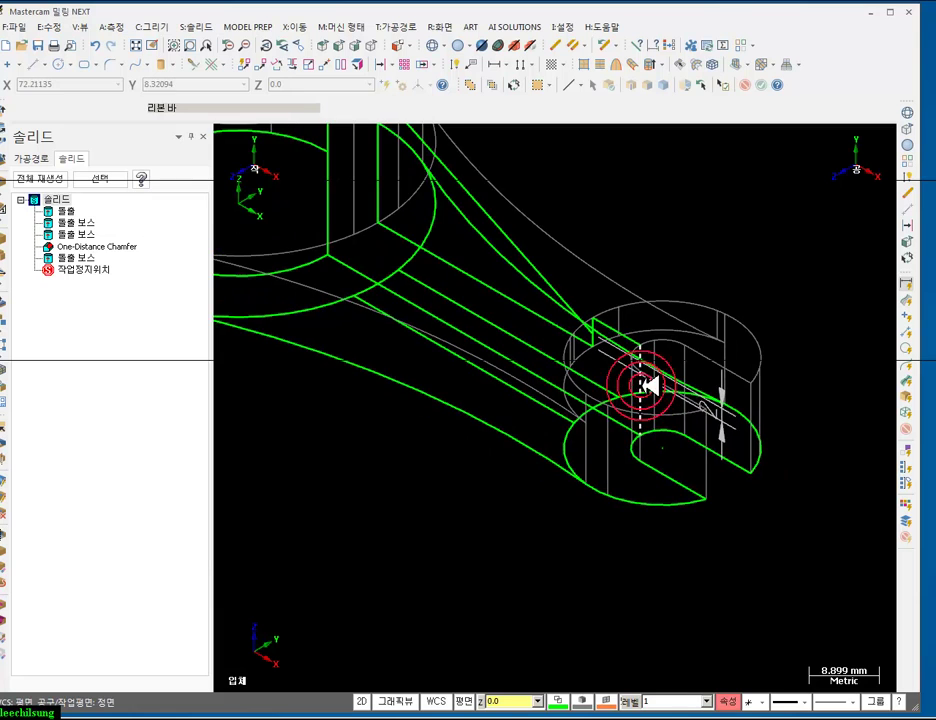
middle_drag(634, 409, 690, 358)
scroll(626, 336, up, 2)
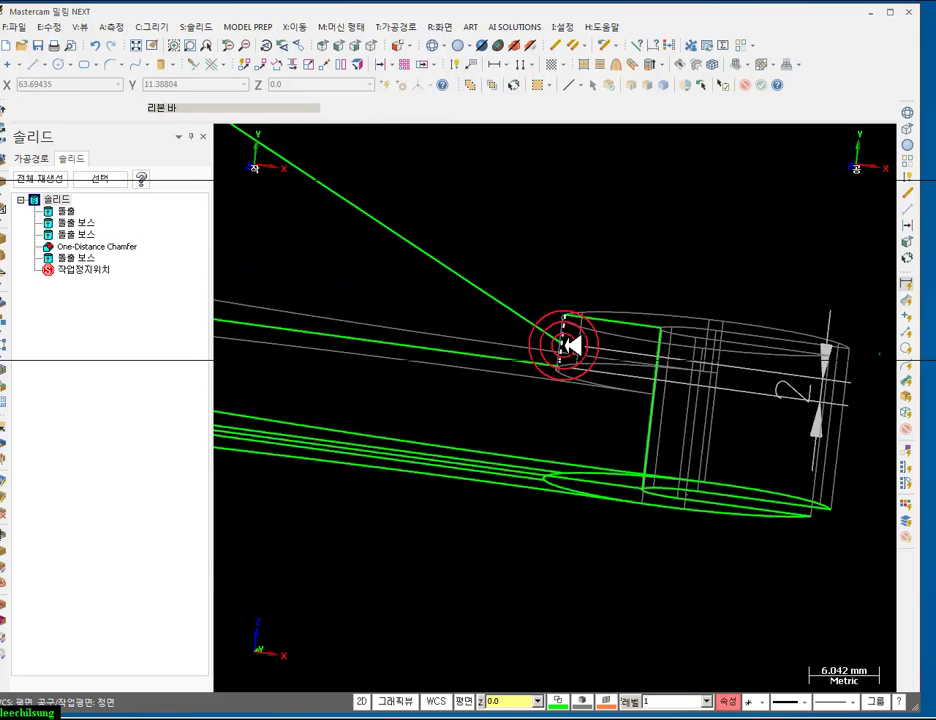
scroll(626, 367, down, 1)
key(Escape)
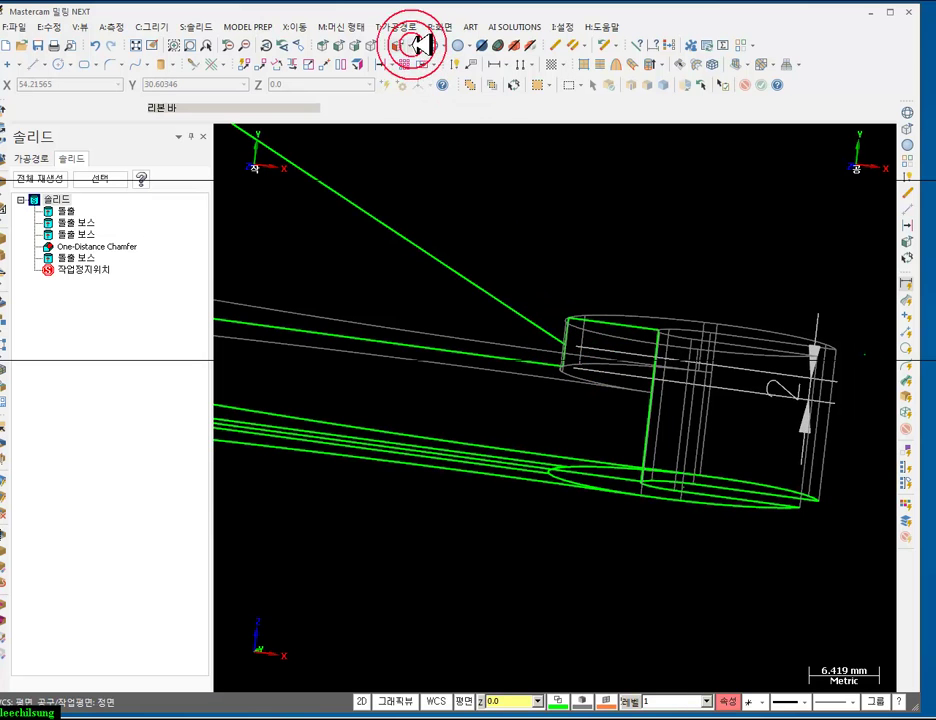
- Switch to the top construction plane and set the curve-slicing plane to Z 11.5 using the sloped line's lower endpoint
click(412, 62)
click(150, 24)
click(177, 137)
click(310, 193)
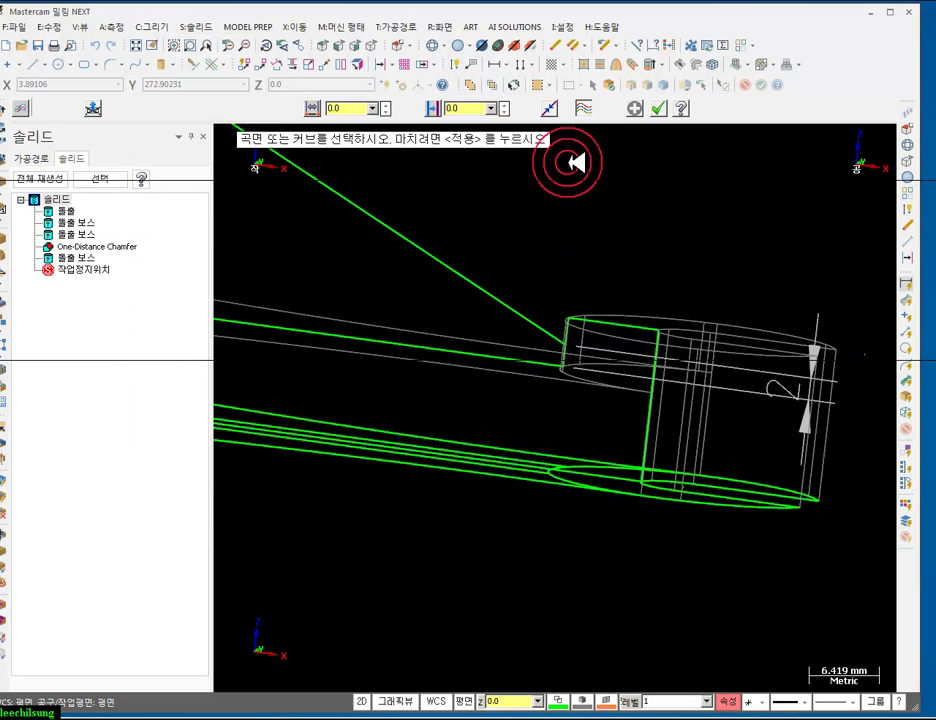
click(92, 108)
click(90, 288)
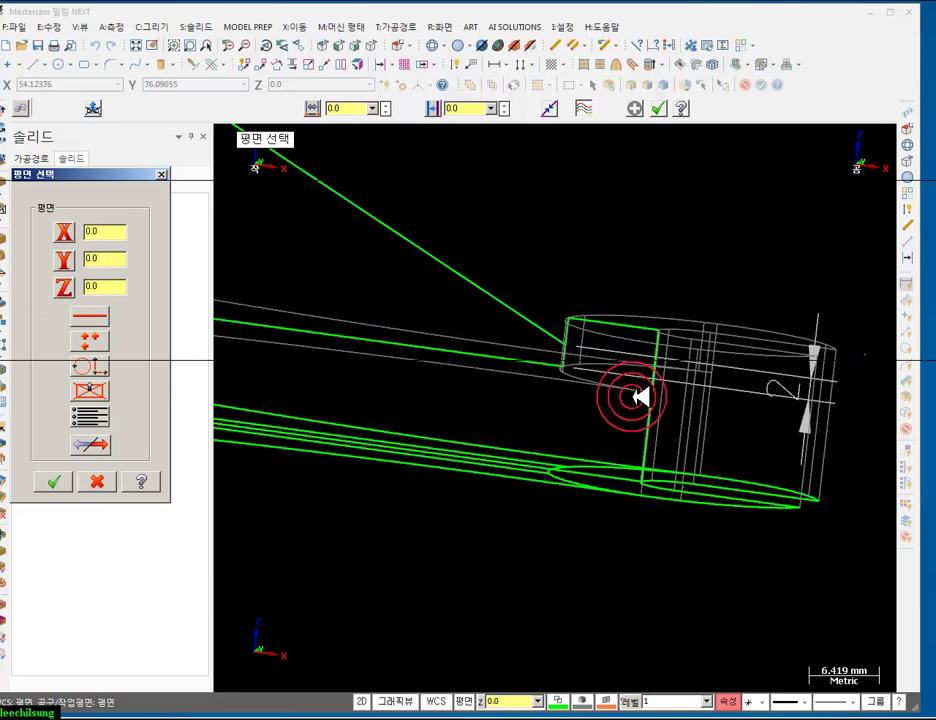
right_click(97, 287)
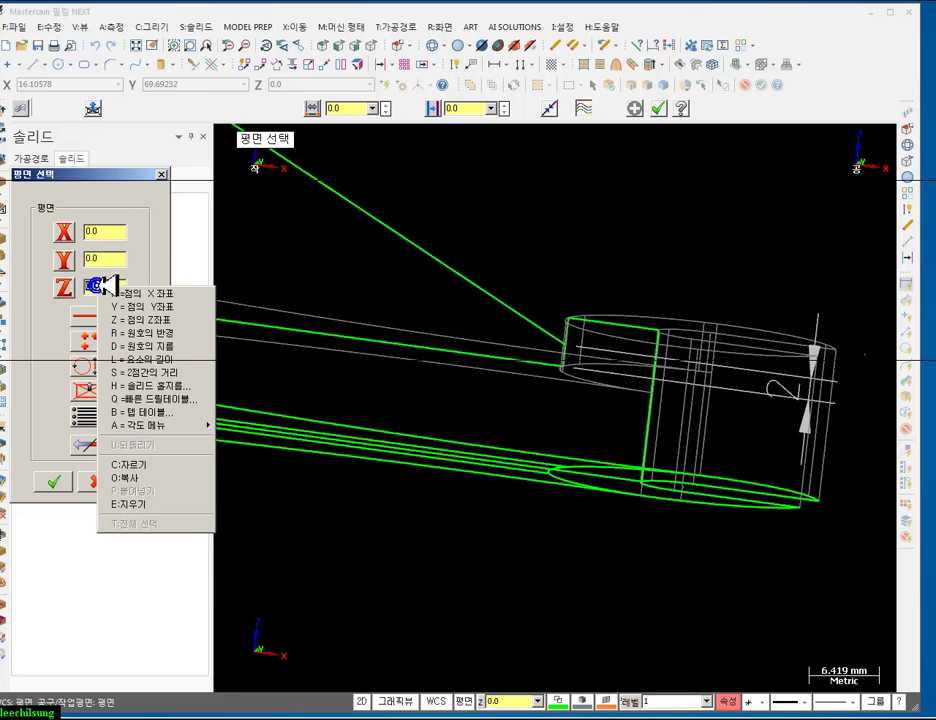
click(140, 320)
click(562, 343)
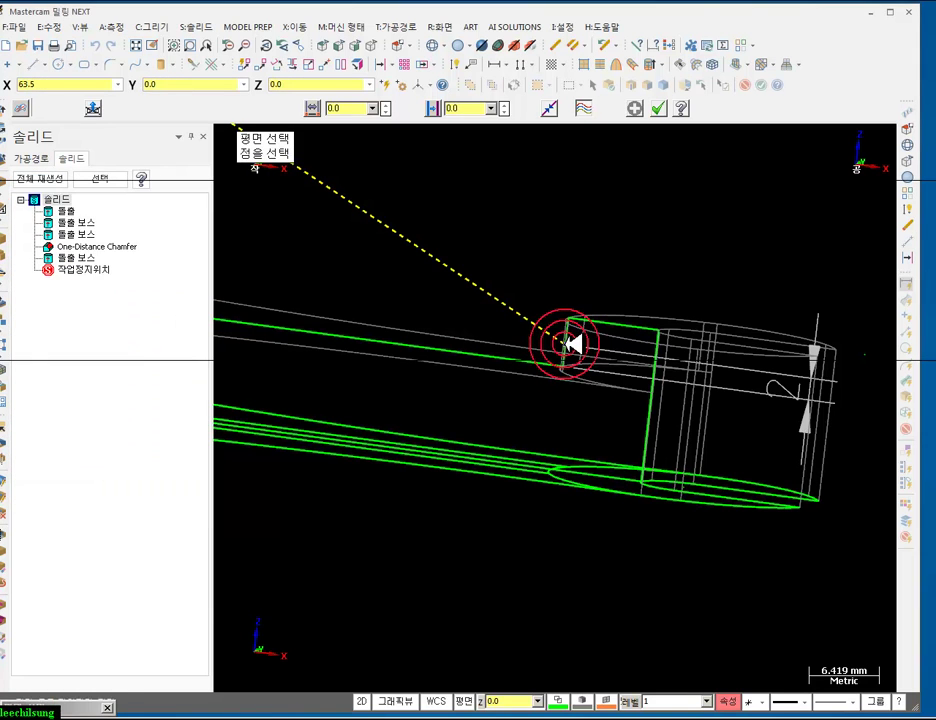
click(168, 300)
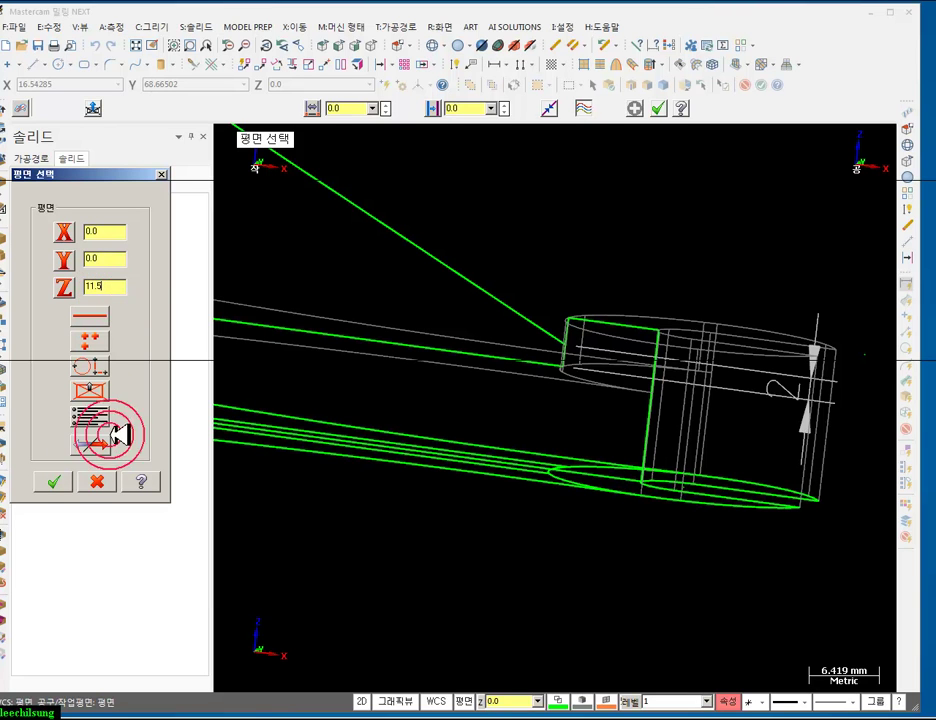
click(53, 482)
- Accept the slicing plane, restrict picking to solid faces and select the slotted end boss's curved faces facing the arm
click(788, 432)
scroll(795, 432, up, 10)
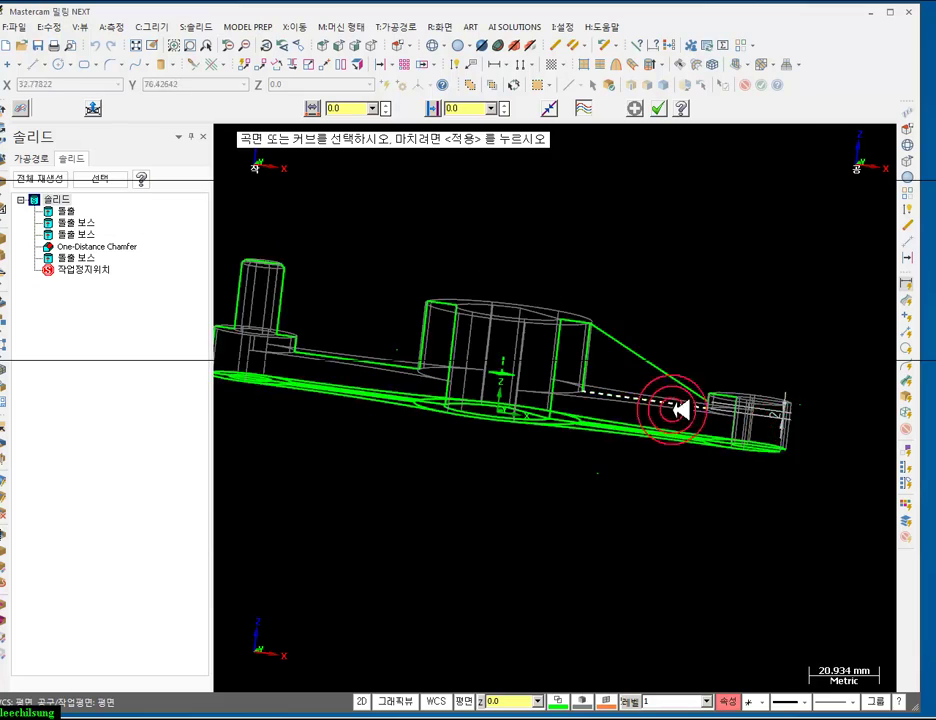
scroll(488, 333, down, 6)
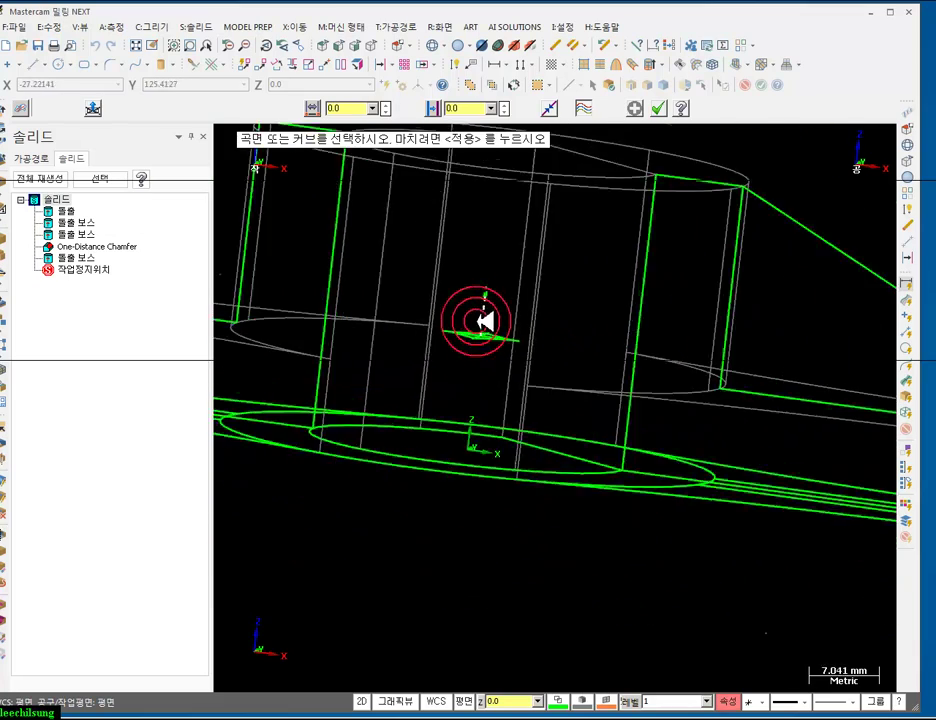
scroll(443, 333, down, 2)
click(280, 386)
scroll(280, 386, down, 5)
click(610, 85)
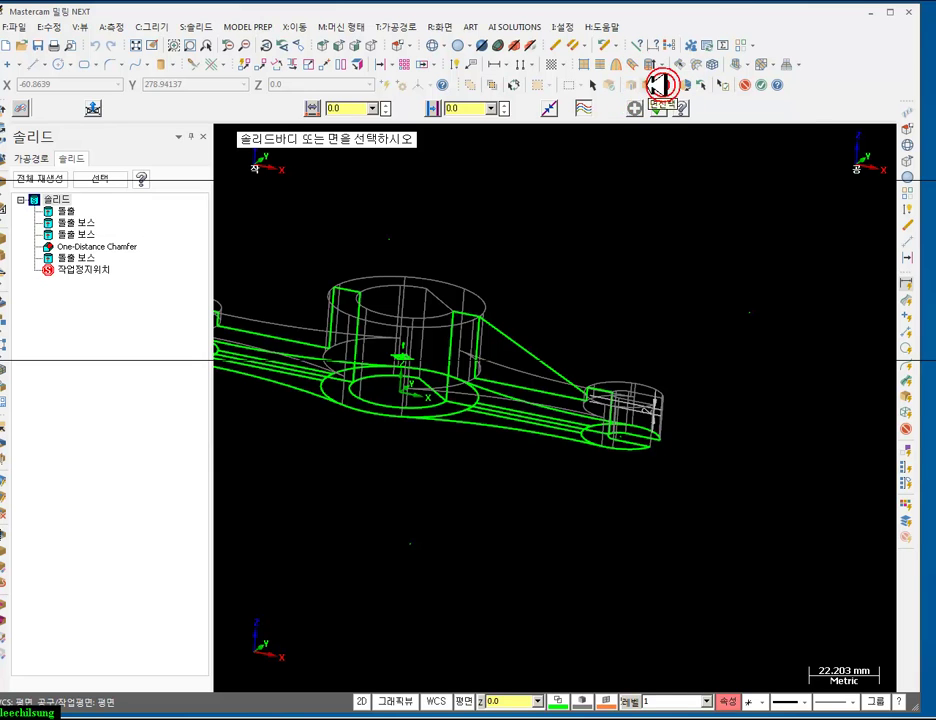
scroll(596, 410, up, 4)
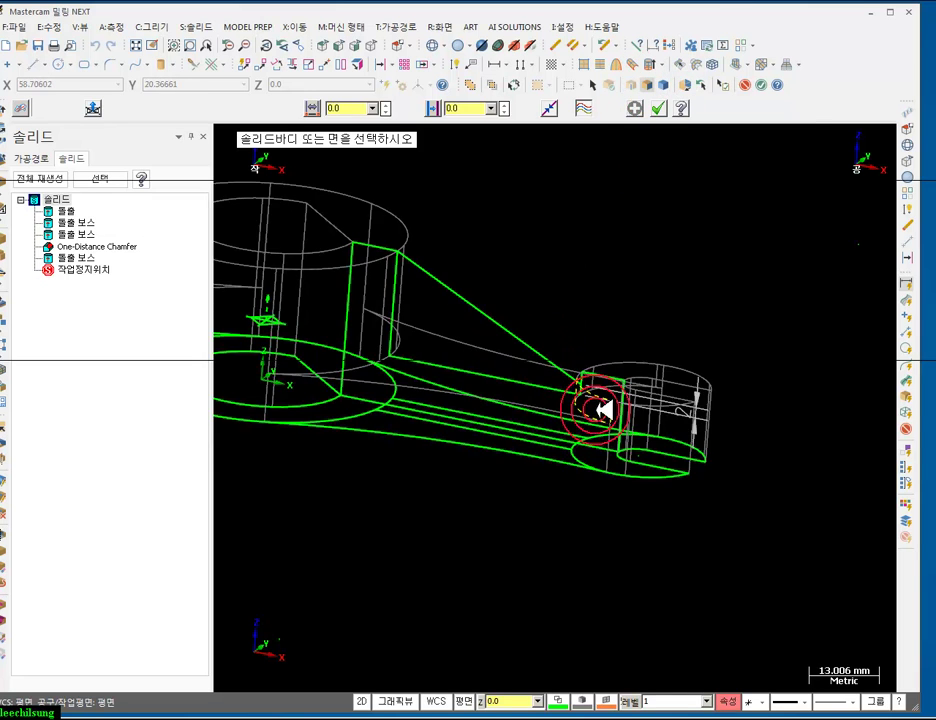
scroll(592, 411, up, 2)
click(622, 313)
click(665, 110)
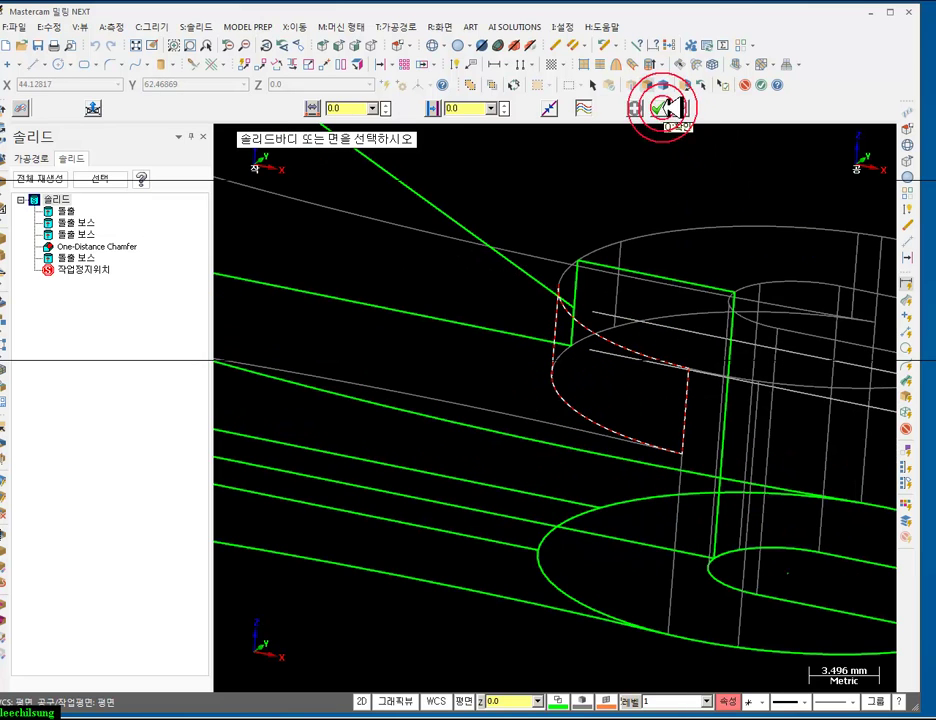
- Finish the face selection and generate the section curves on the end boss at Z 11.5
scroll(497, 311, down, 2)
middle_drag(579, 317, 553, 258)
scroll(656, 407, down, 1)
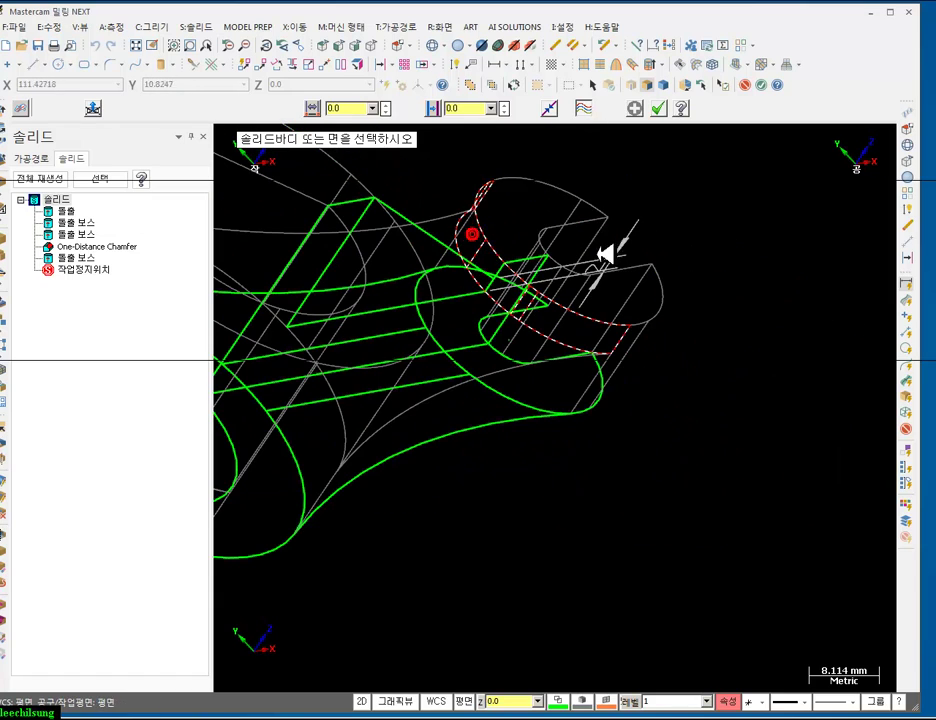
click(746, 87)
click(665, 137)
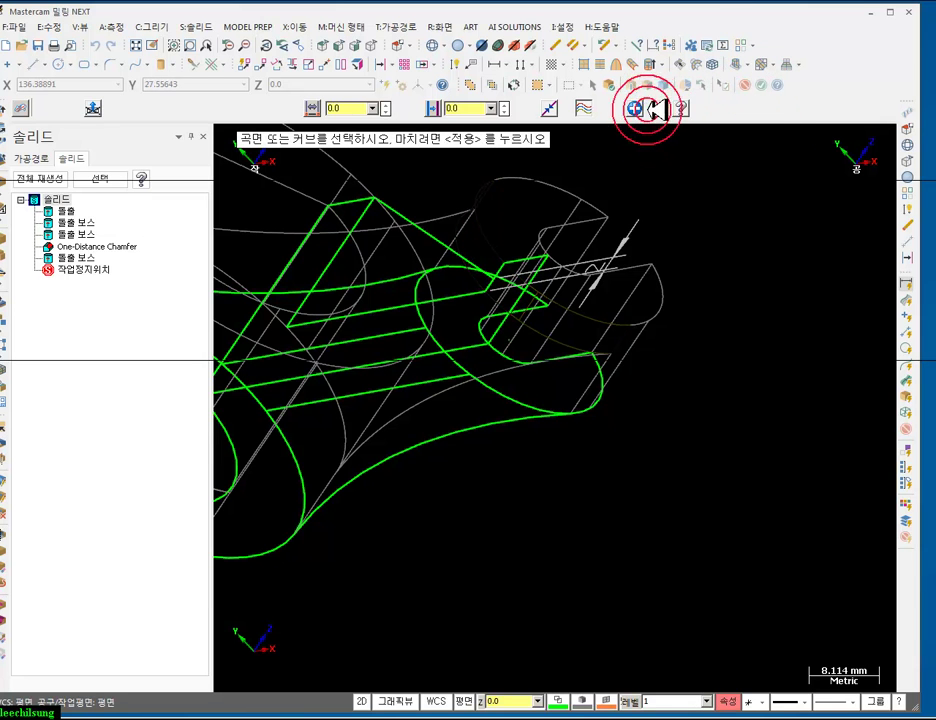
click(655, 110)
scroll(705, 413, down, 1)
middle_drag(643, 359, 575, 285)
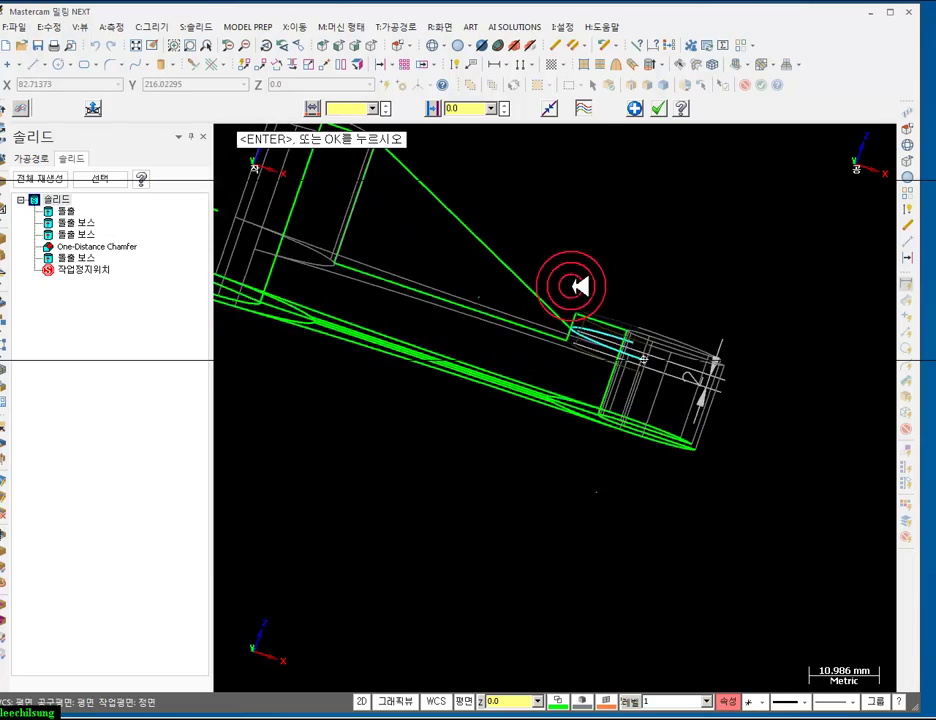
- Check where the section curves meet the sloped line's lower endpoint and accept the curves
scroll(584, 286, up, 8)
mouse_move(492, 300)
middle_down()
mouse_move(497, 338)
mouse_move(492, 293)
middle_up()
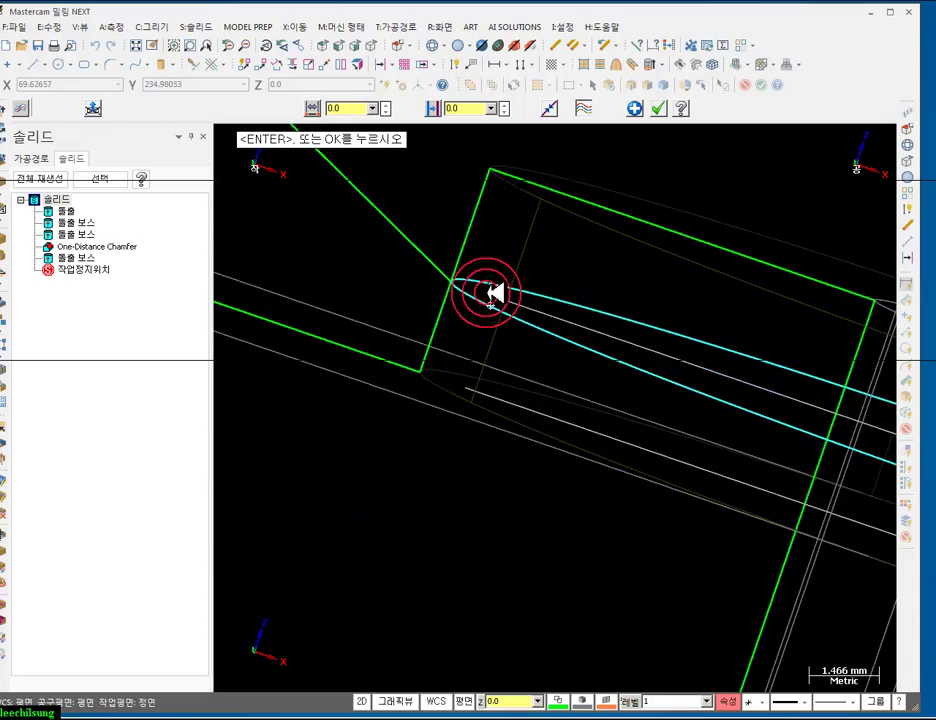
scroll(494, 292, up, 4)
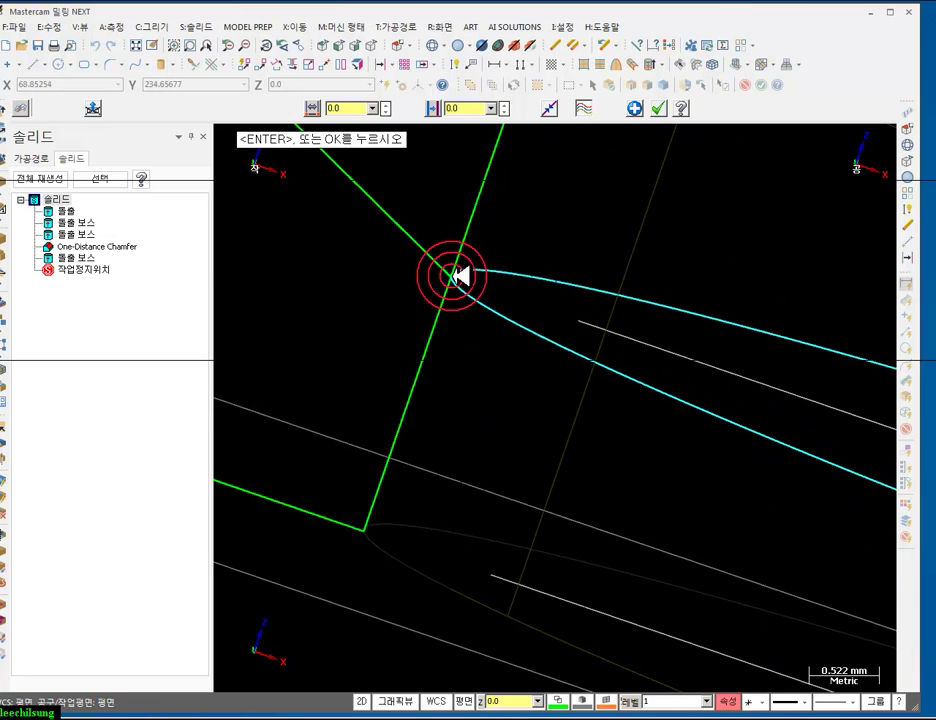
scroll(584, 365, down, 1)
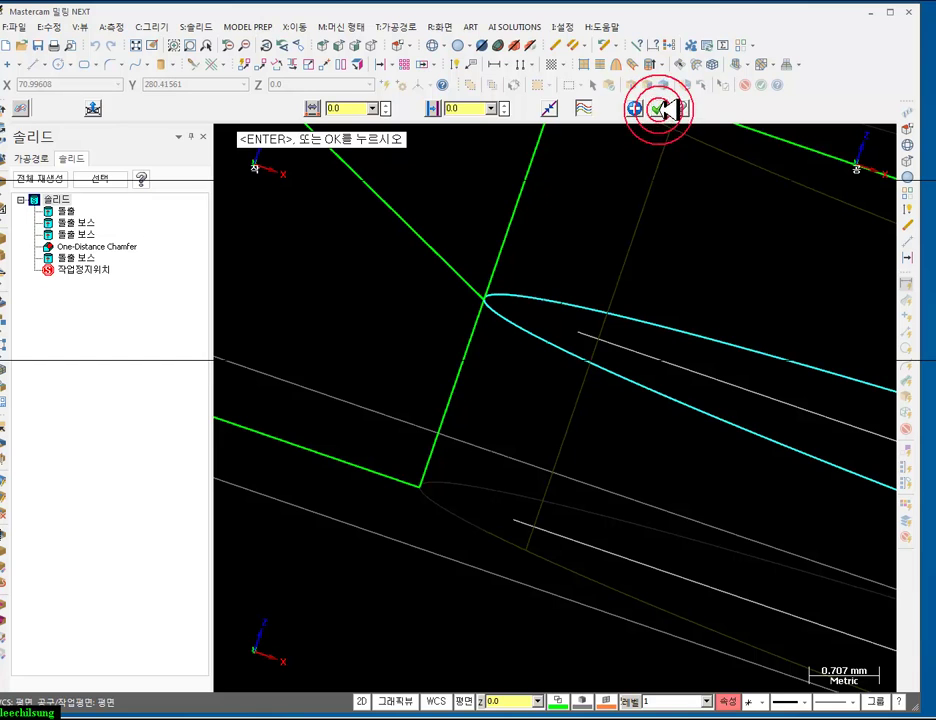
click(658, 108)
scroll(575, 365, down, 1)
scroll(628, 325, down, 1)
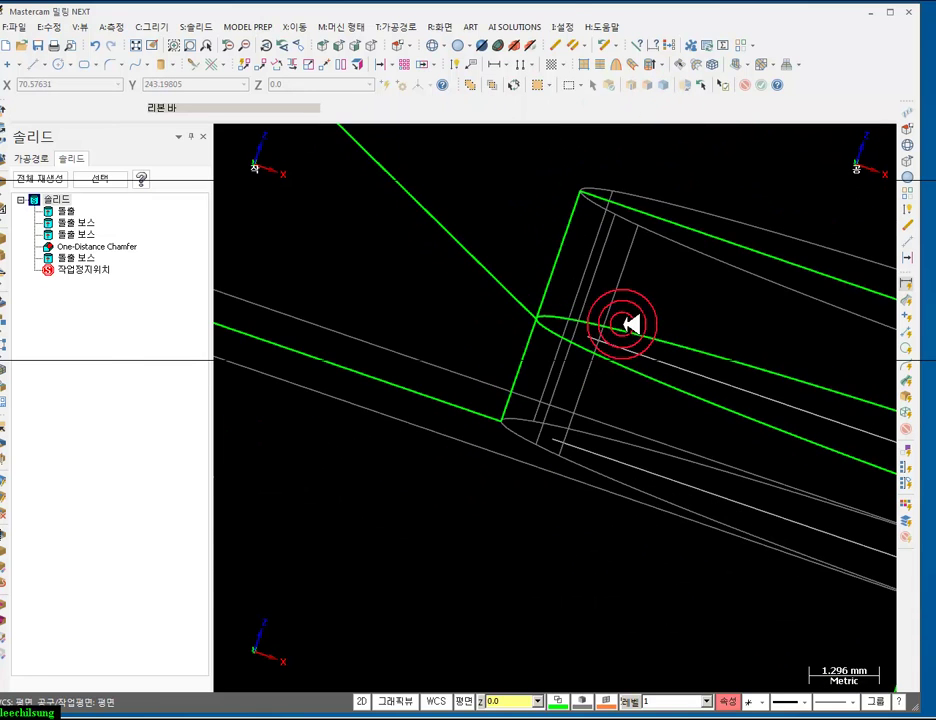
- Switch to the PDF drawing to check the step heights at the end boss and return to the Mastercam model
key(alt+Tab)
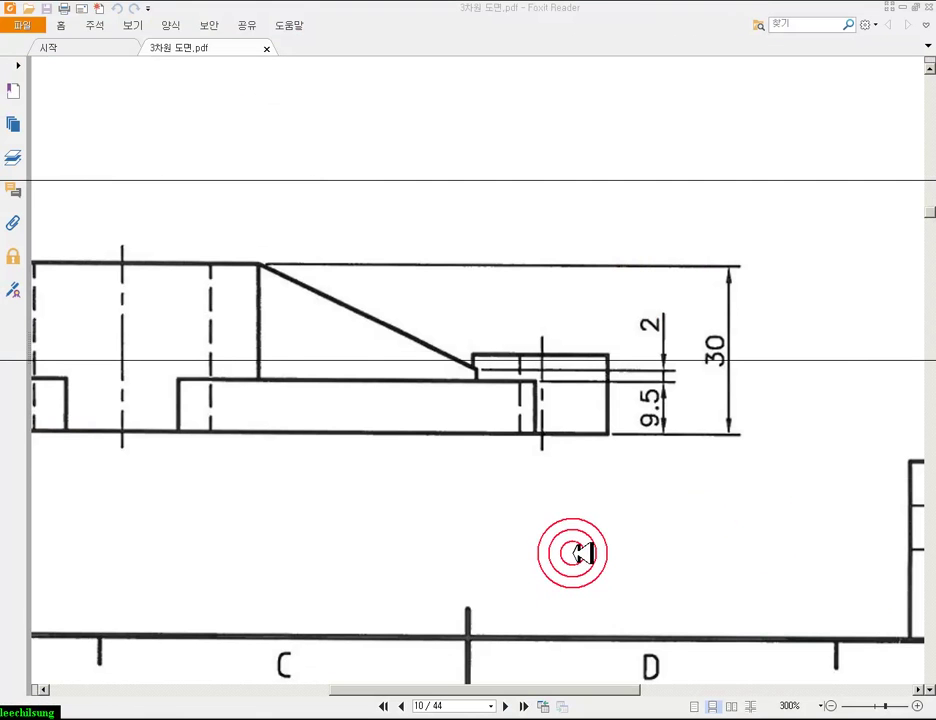
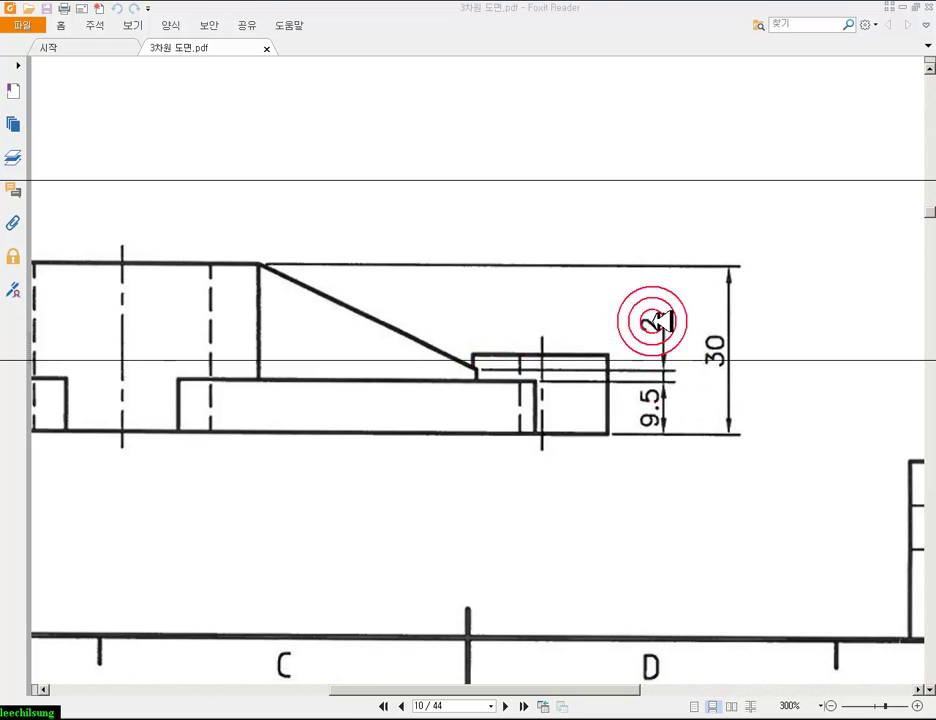
click(290, 716)
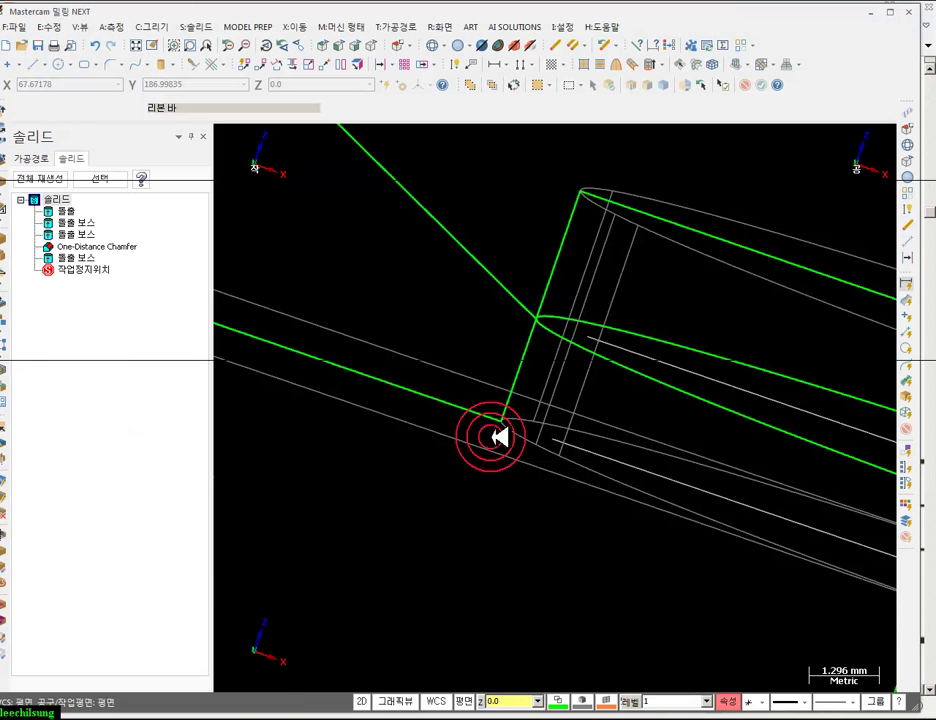
scroll(521, 449, down, 5)
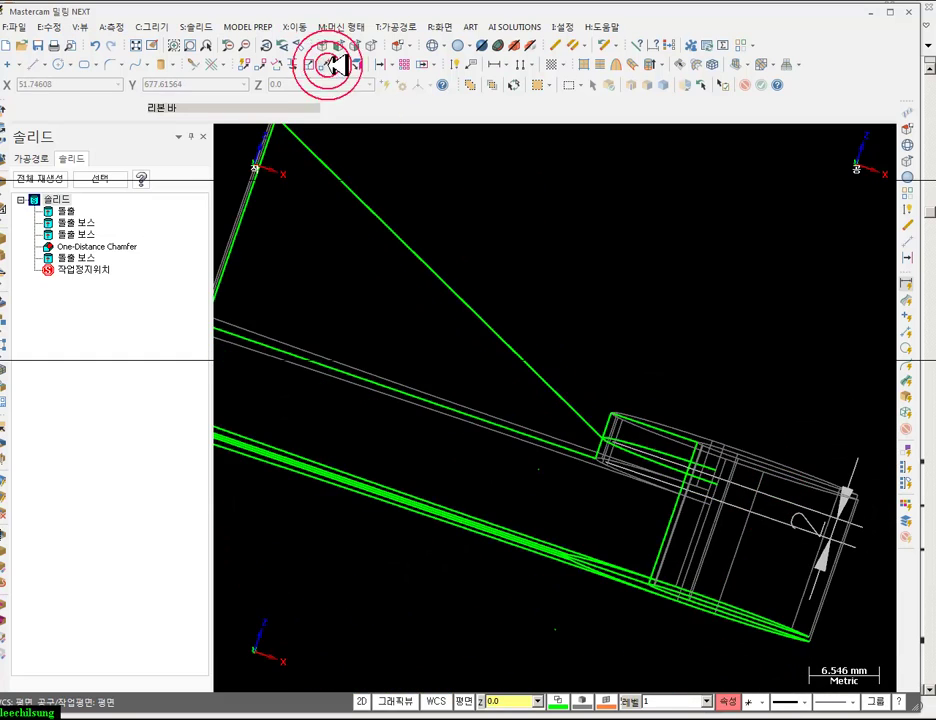
- In the top view, select the arm rib's closed outline of two parallel lines and the short arcs closing its ends
click(324, 45)
scroll(468, 349, down, 2)
scroll(727, 390, up, 4)
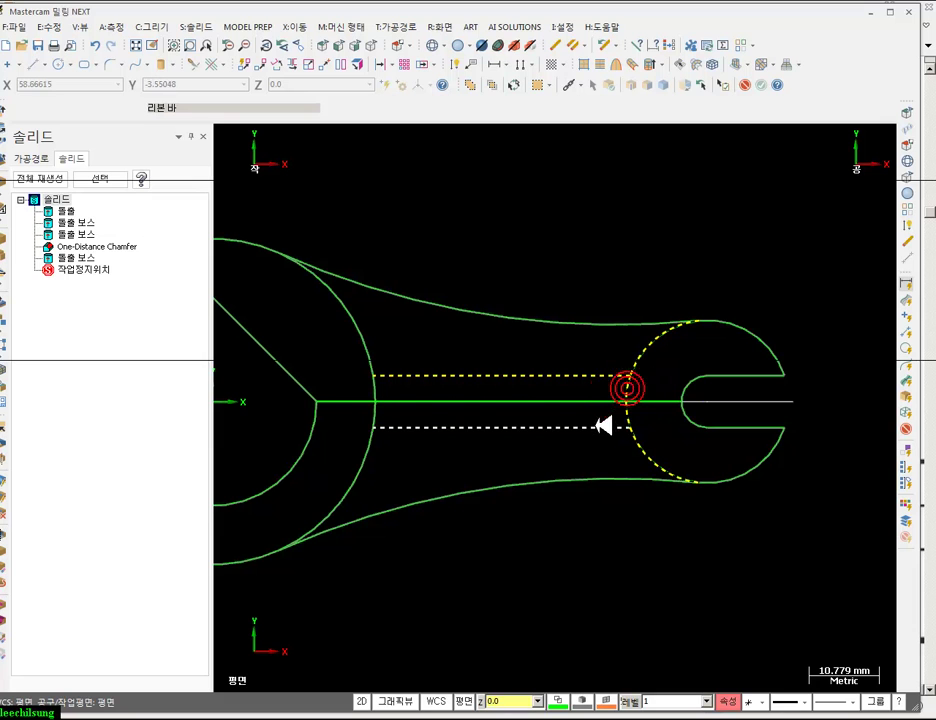
click(383, 394)
scroll(640, 462, up, 2)
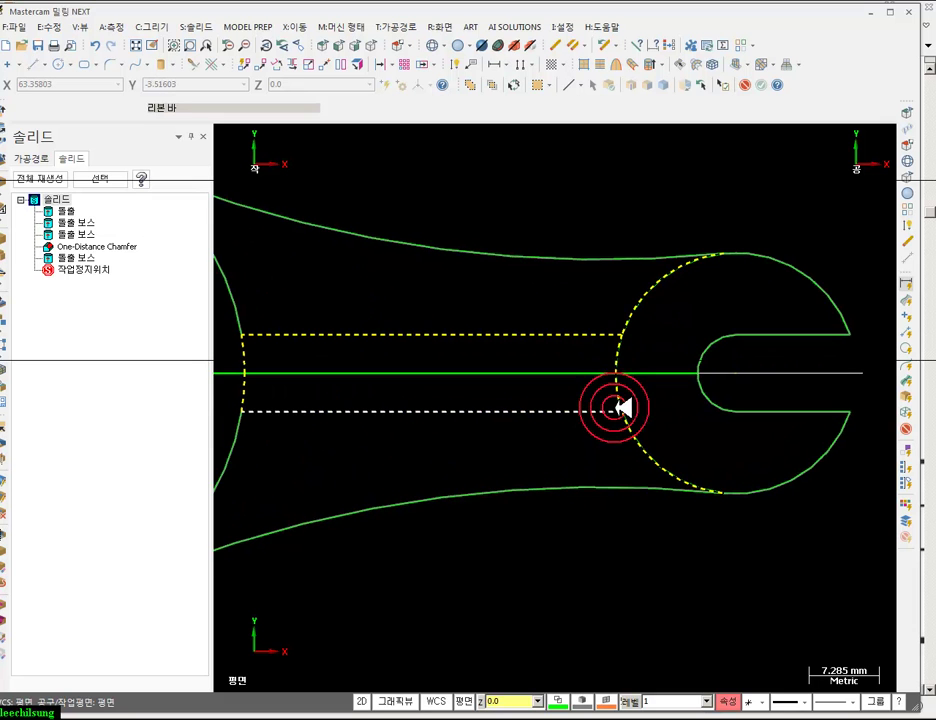
middle_drag(637, 395, 667, 350)
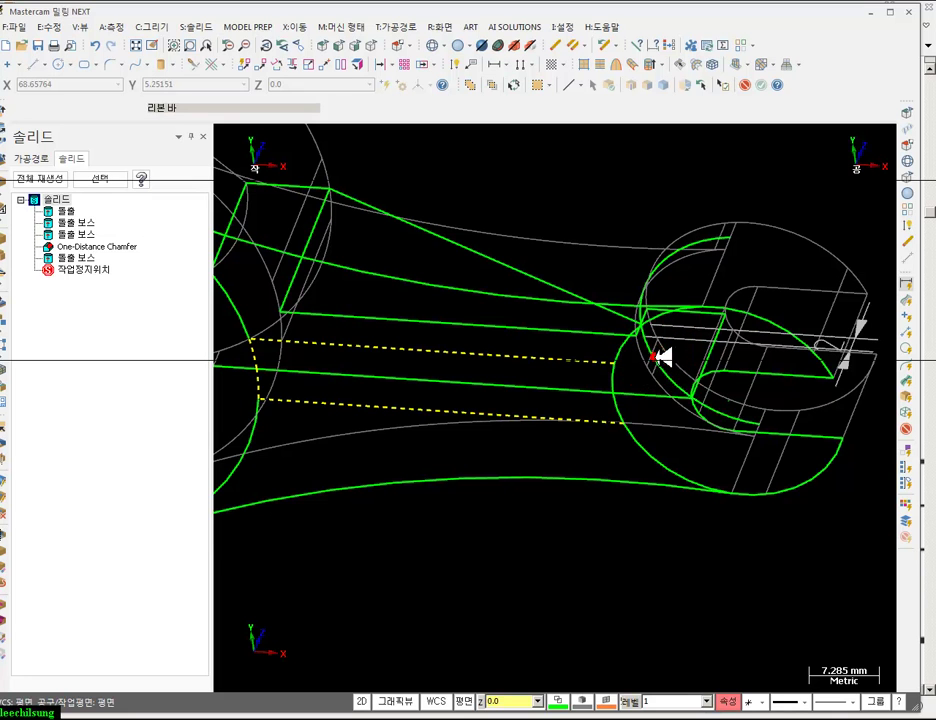
scroll(710, 487, down, 2)
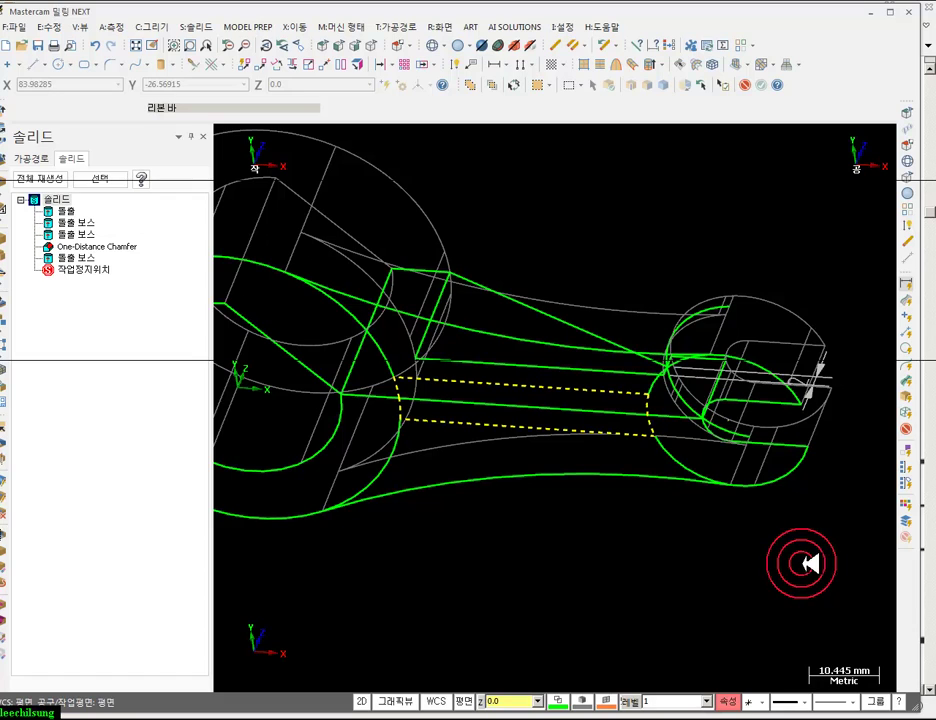
- Add the end boss's near section curve to the selection and isolate it with the rib outline alongside the solid
middle_drag(812, 562, 703, 418)
click(650, 352)
click(737, 483)
click(689, 307)
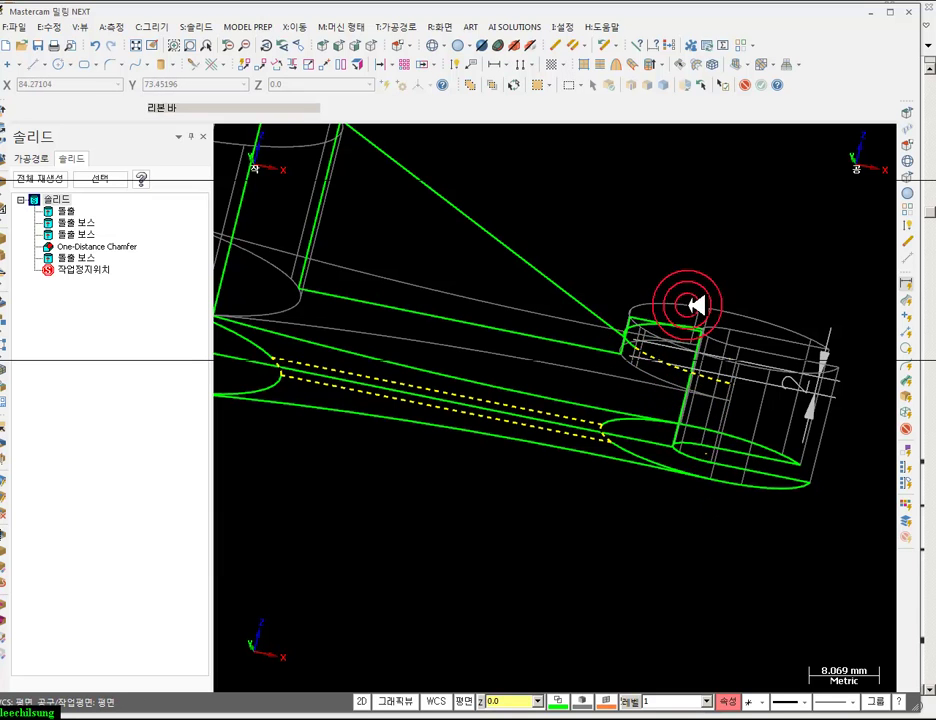
middle_drag(767, 283, 700, 445)
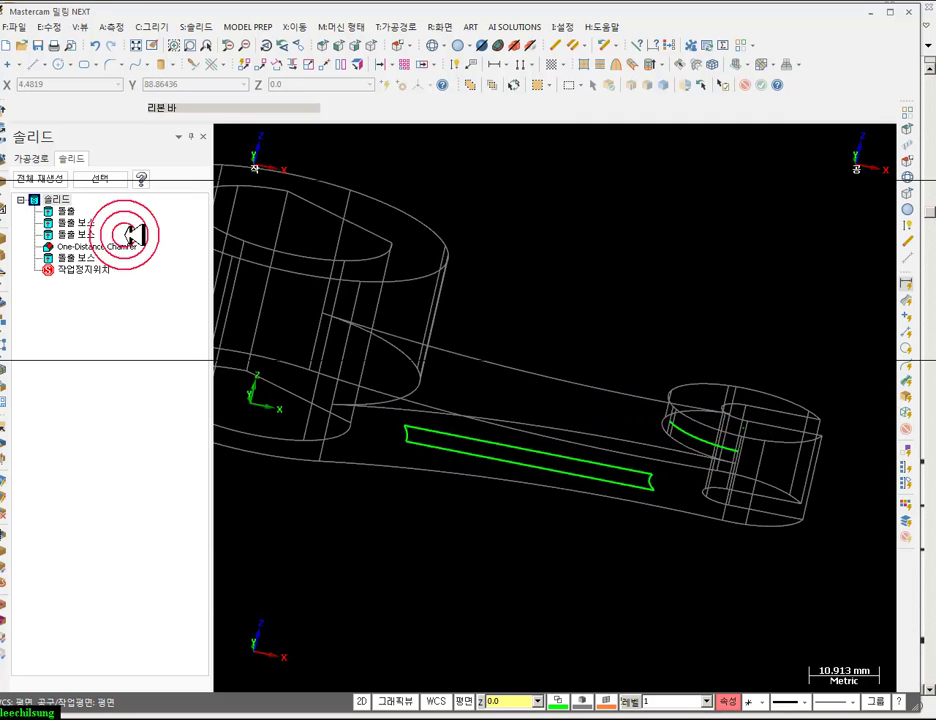
- Chain the closed rib outline for a Solid Extrude and set the distance to 11.5 using the section curve's endpoint
click(195, 27)
click(207, 58)
click(490, 457)
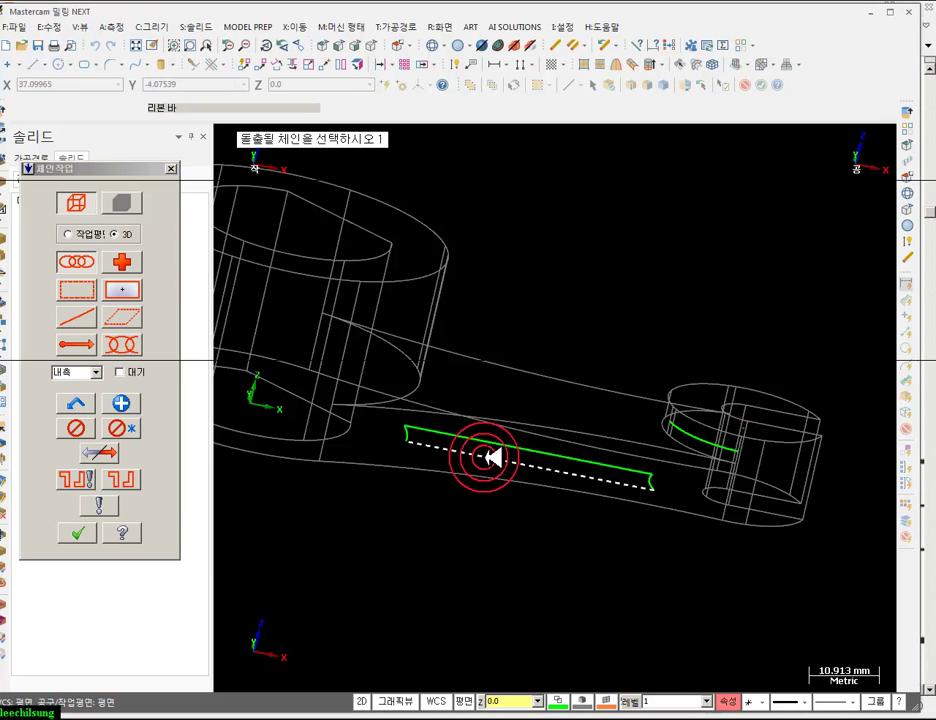
click(77, 532)
middle_drag(479, 491, 557, 487)
scroll(557, 487, up, 3)
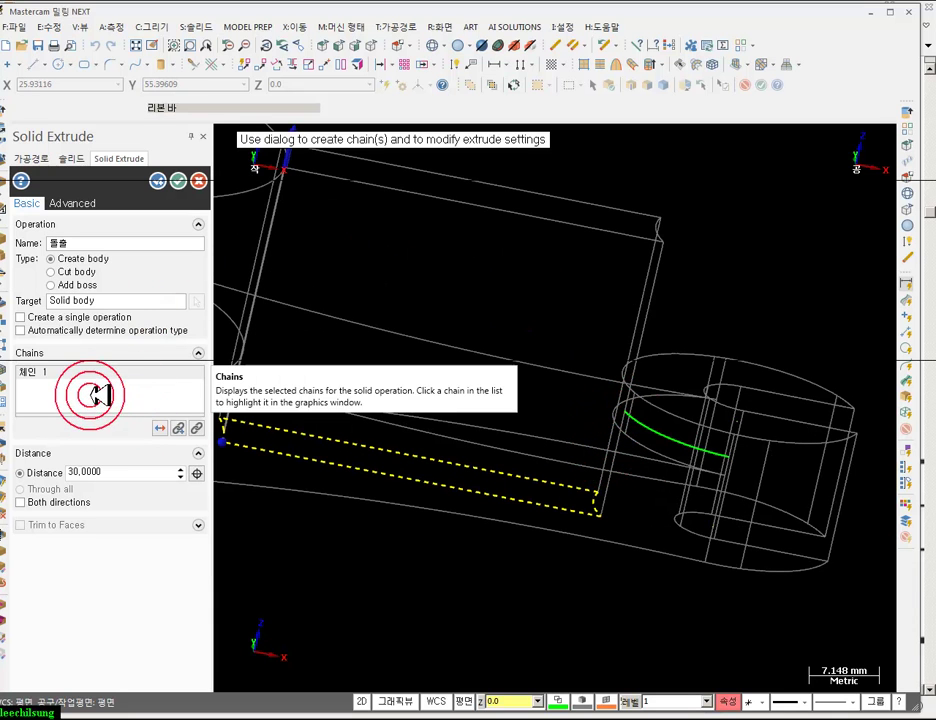
click(197, 474)
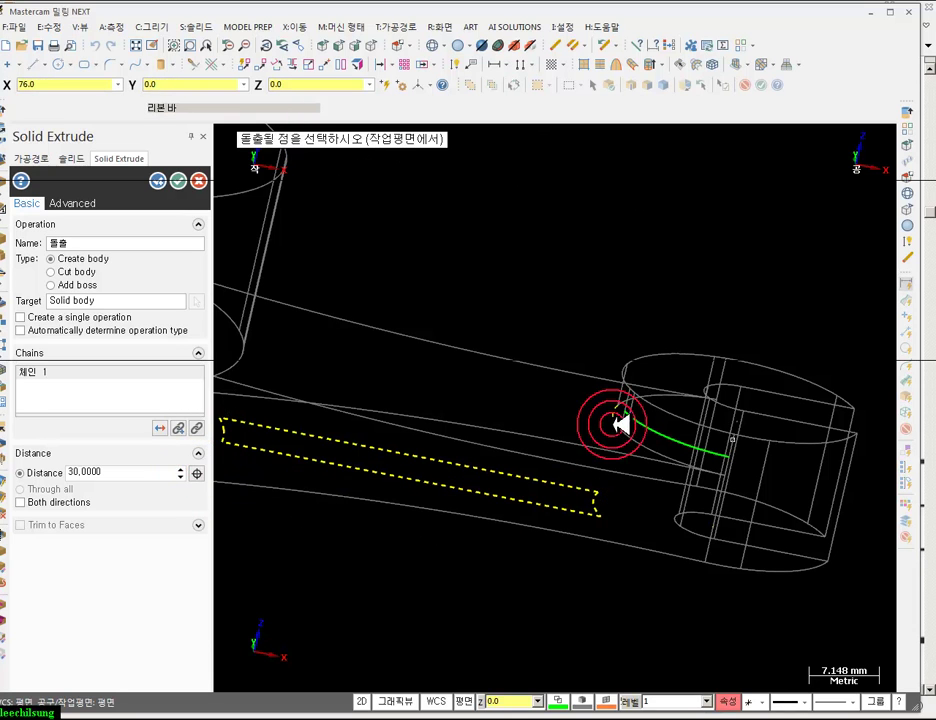
click(632, 413)
scroll(679, 449, down, 1)
- Shade the solid and examine the rib extrusion preview where its upper corner meets the end boss's section curve
click(481, 47)
click(457, 45)
scroll(560, 554, up, 2)
mouse_move(635, 527)
middle_down()
mouse_move(630, 480)
mouse_move(639, 549)
mouse_move(604, 505)
mouse_move(645, 507)
mouse_move(688, 538)
middle_up()
scroll(683, 361, up, 5)
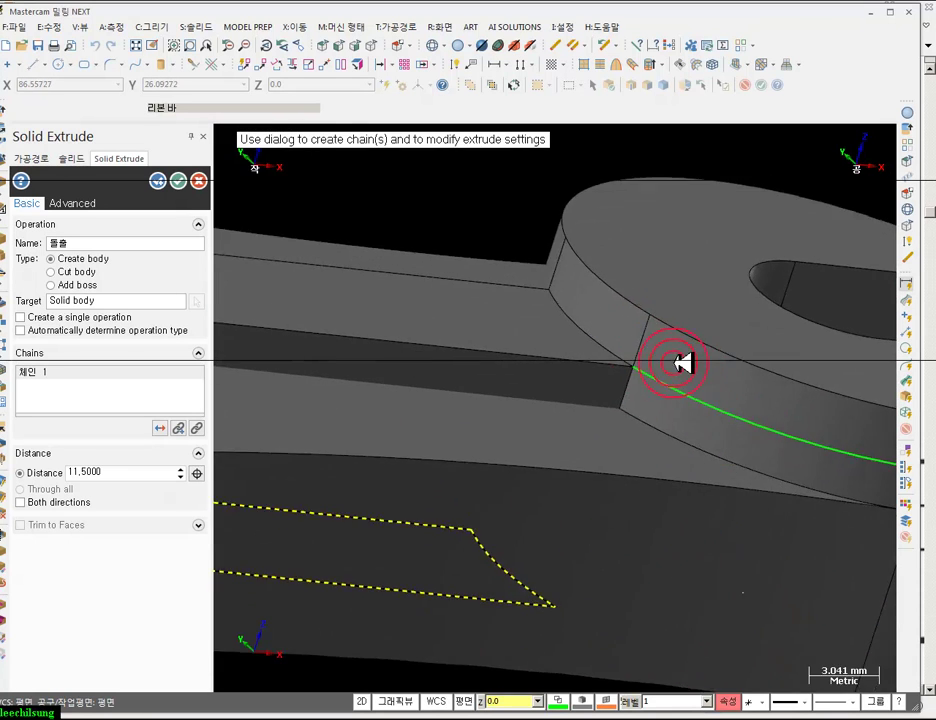
scroll(634, 380, up, 1)
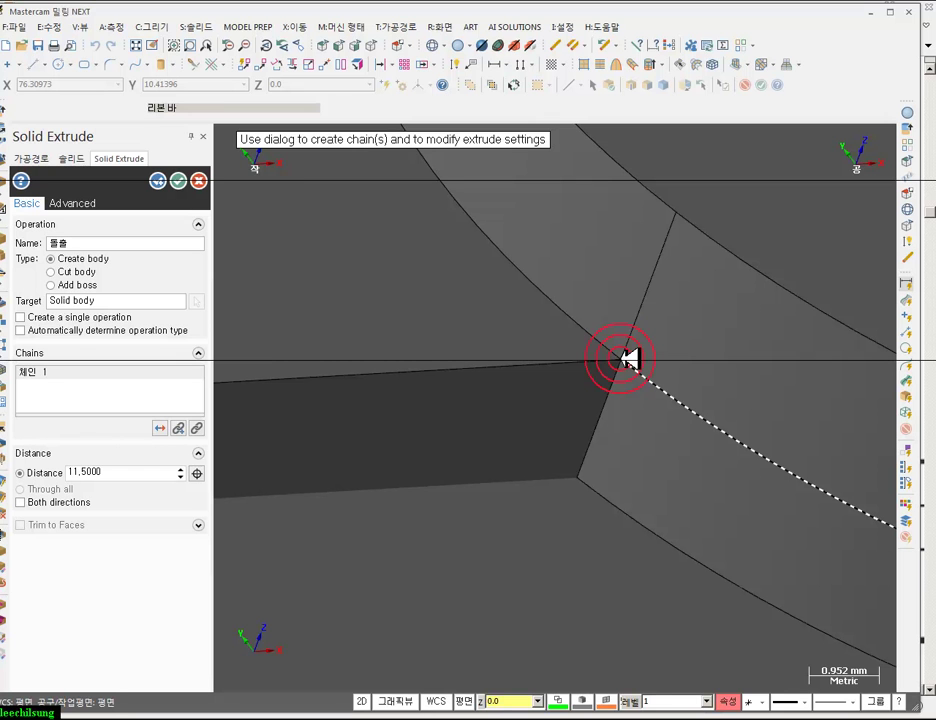
scroll(768, 485, down, 7)
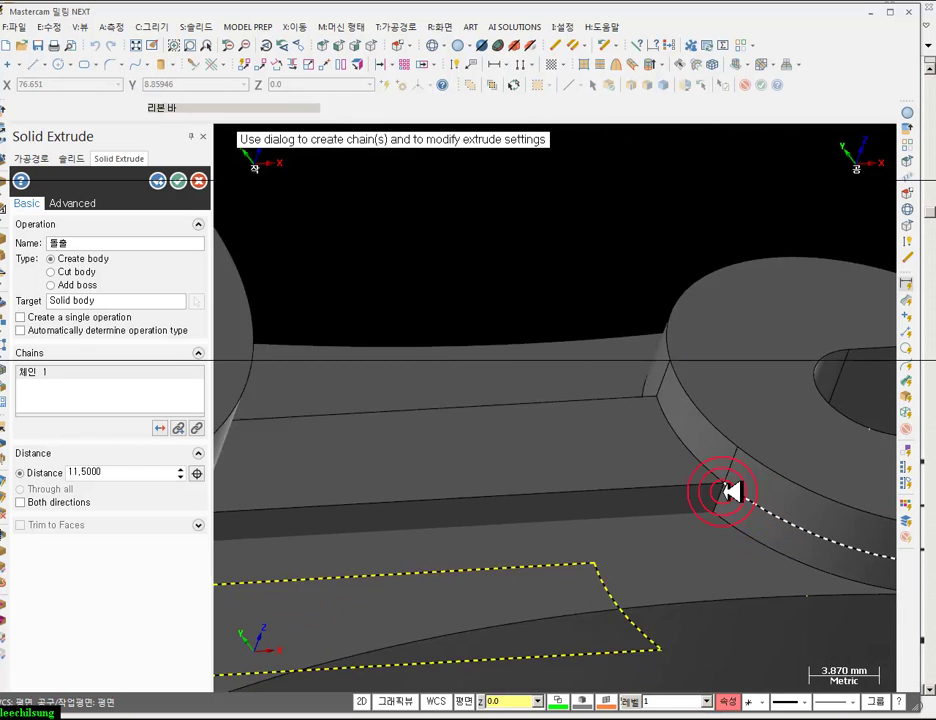
middle_drag(714, 496, 693, 479)
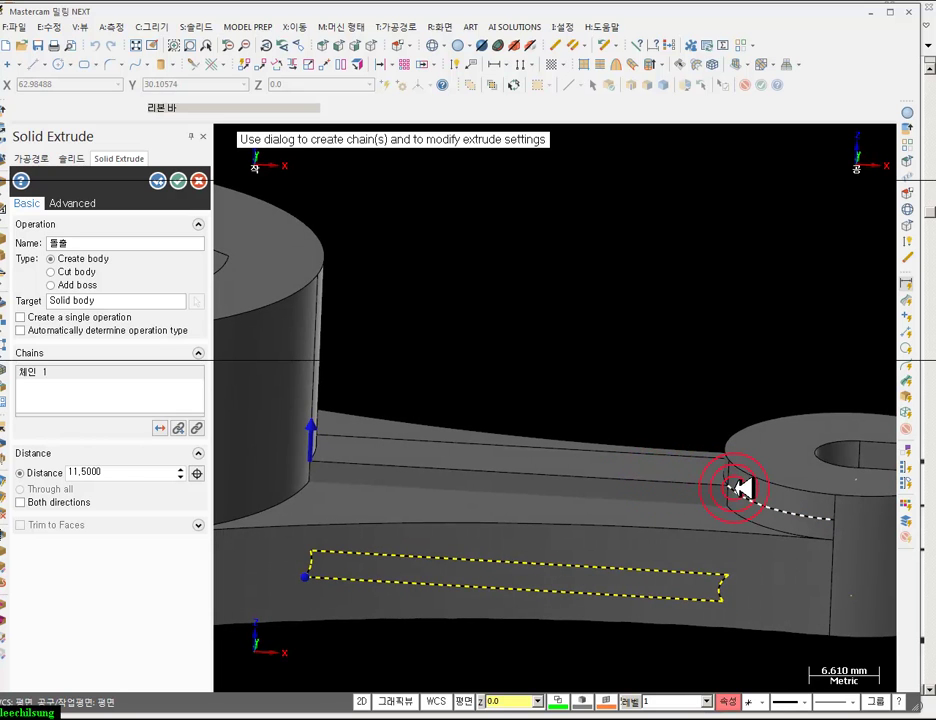
mouse_move(327, 282)
middle_down()
mouse_move(447, 409)
mouse_move(464, 366)
middle_up()
- Compare the rib preview's height with the end boss step and the central boss in the front view
click(347, 44)
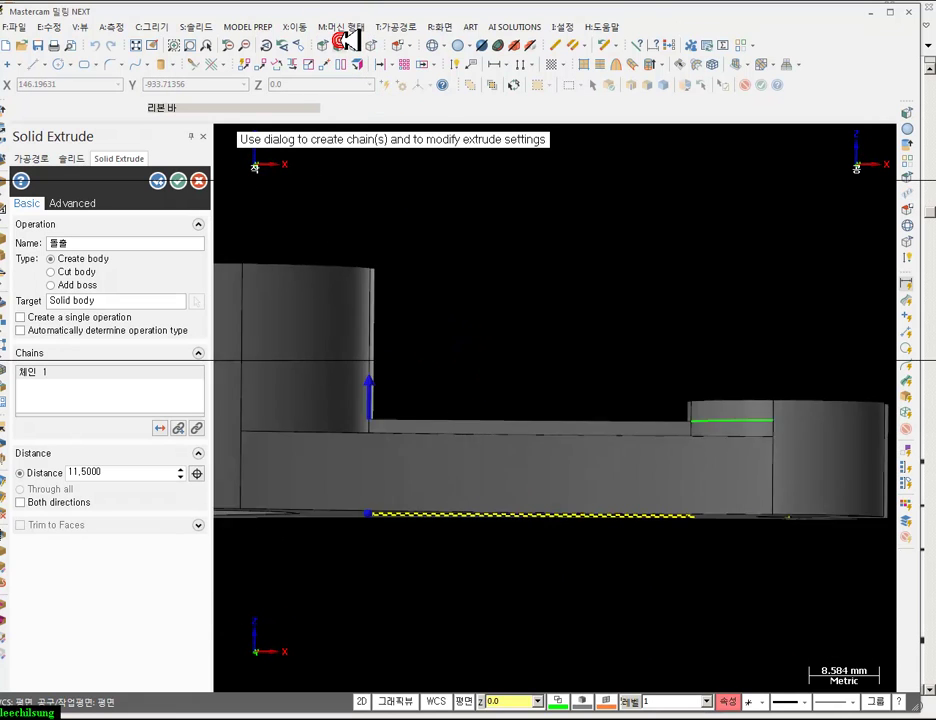
scroll(654, 397, up, 10)
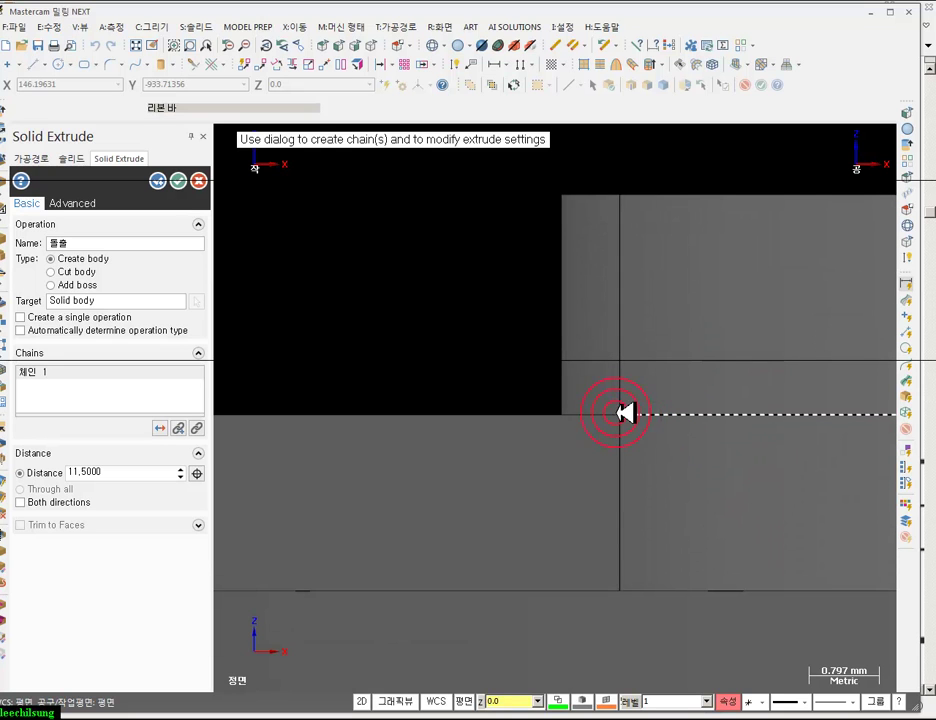
scroll(775, 525, down, 10)
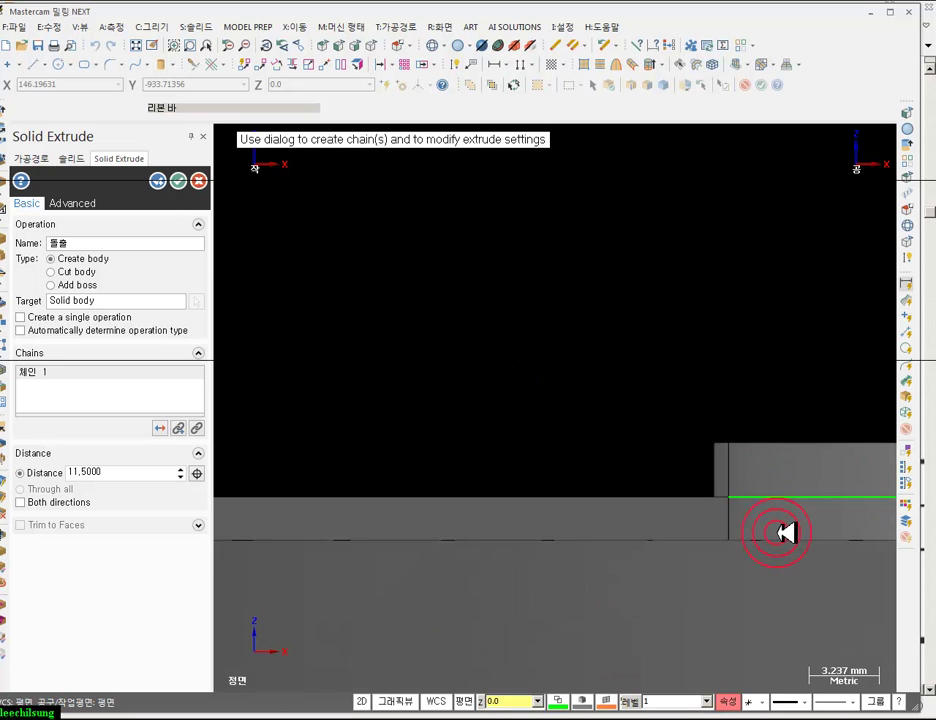
scroll(587, 422, up, 5)
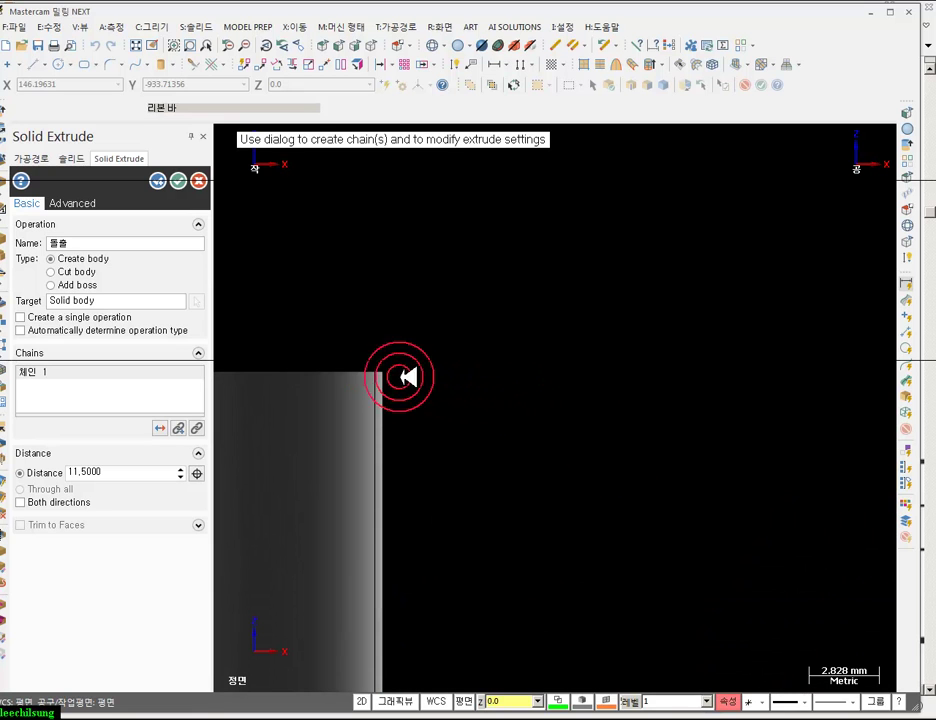
scroll(318, 301, down, 5)
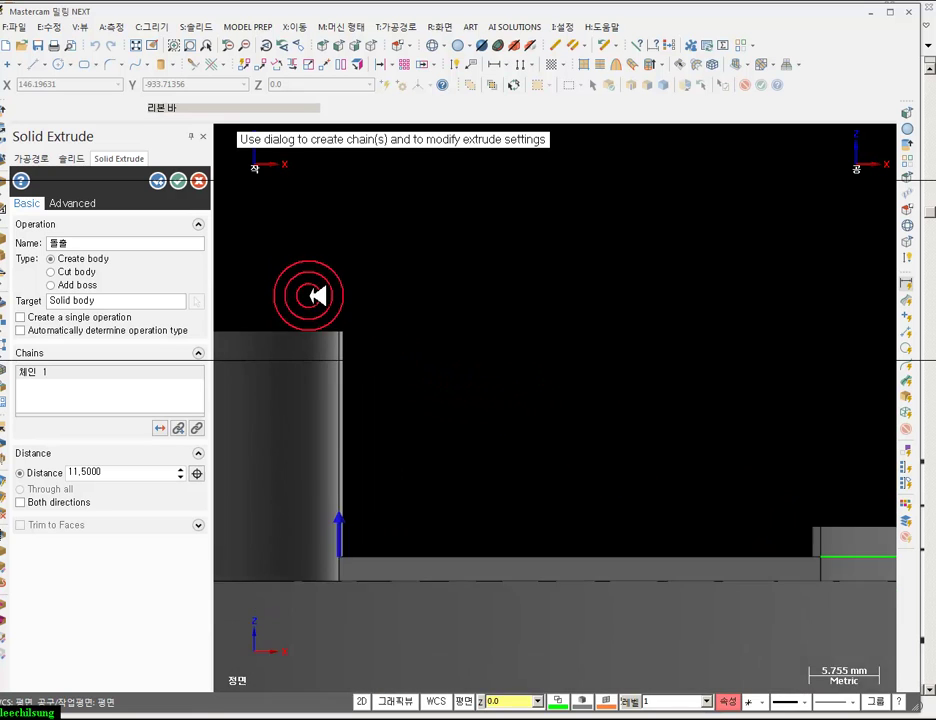
middle_drag(722, 434, 708, 465)
scroll(676, 487, up, 2)
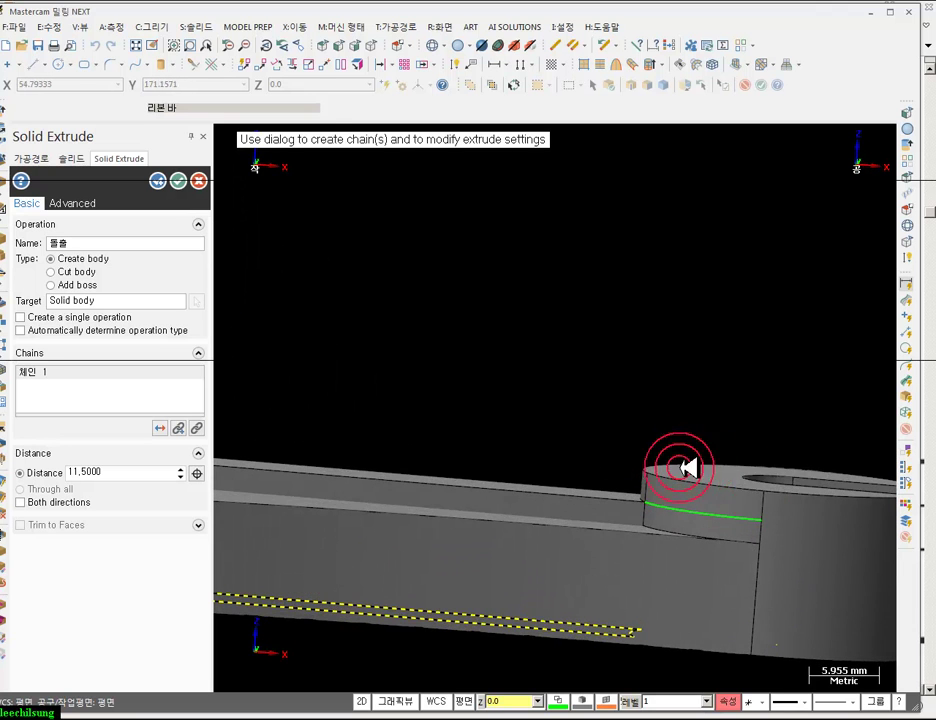
- Set the construction plane to Front for drawing the rib's sloped edge
scroll(768, 462, down, 4)
middle_drag(612, 437, 580, 441)
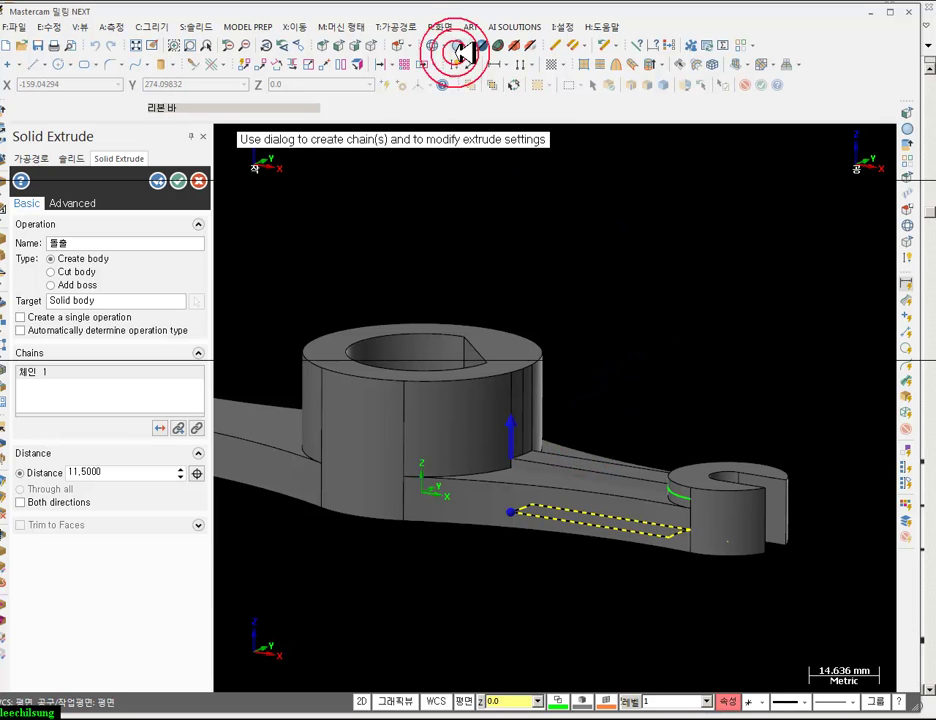
click(414, 46)
click(425, 78)
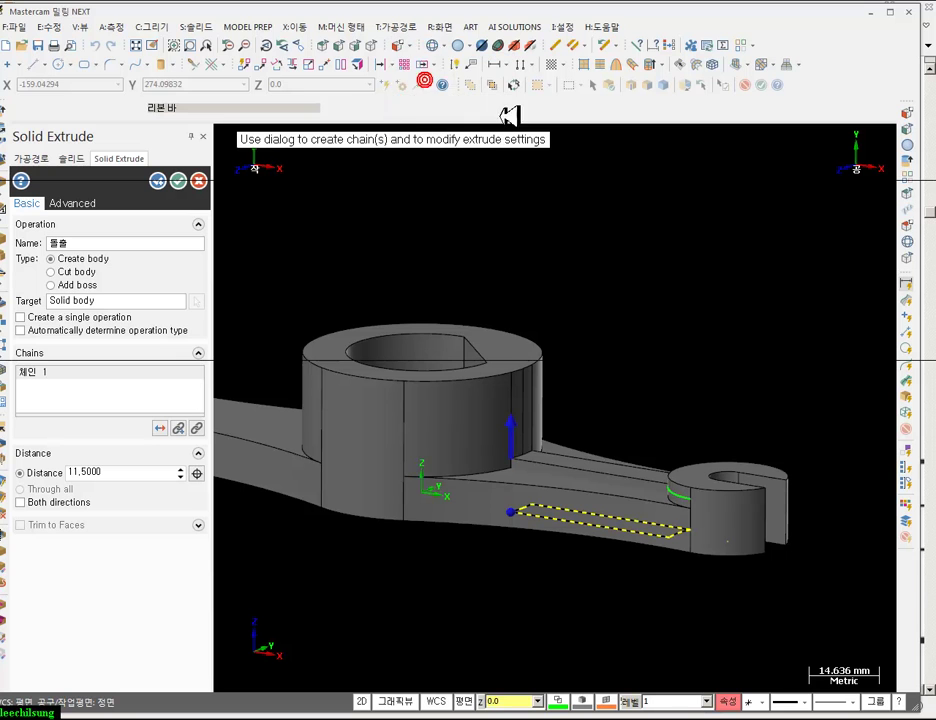
click(357, 702)
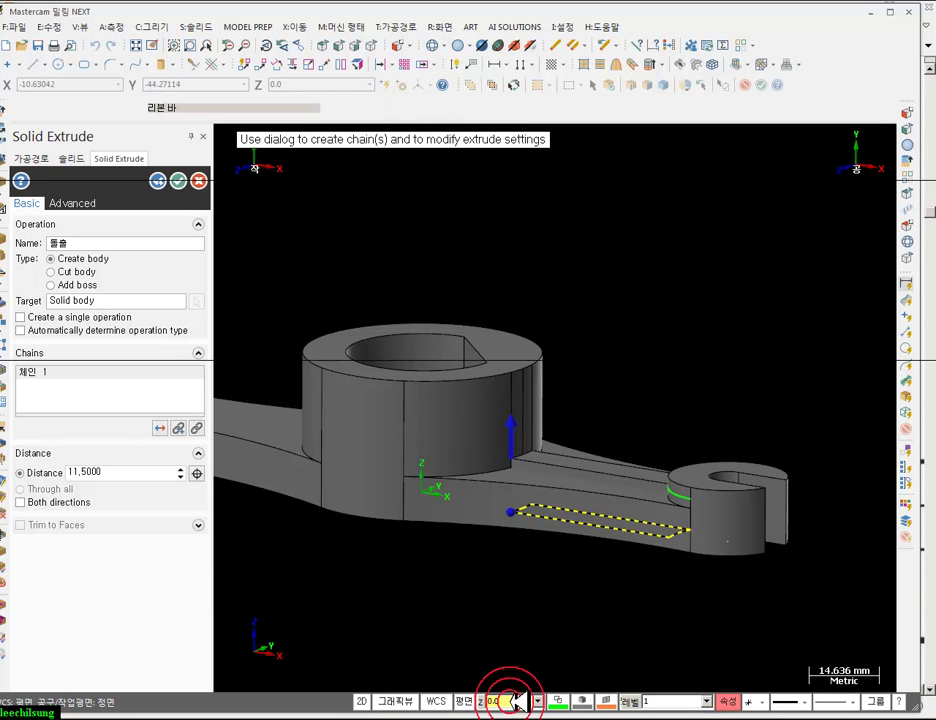
scroll(635, 375, up, 5)
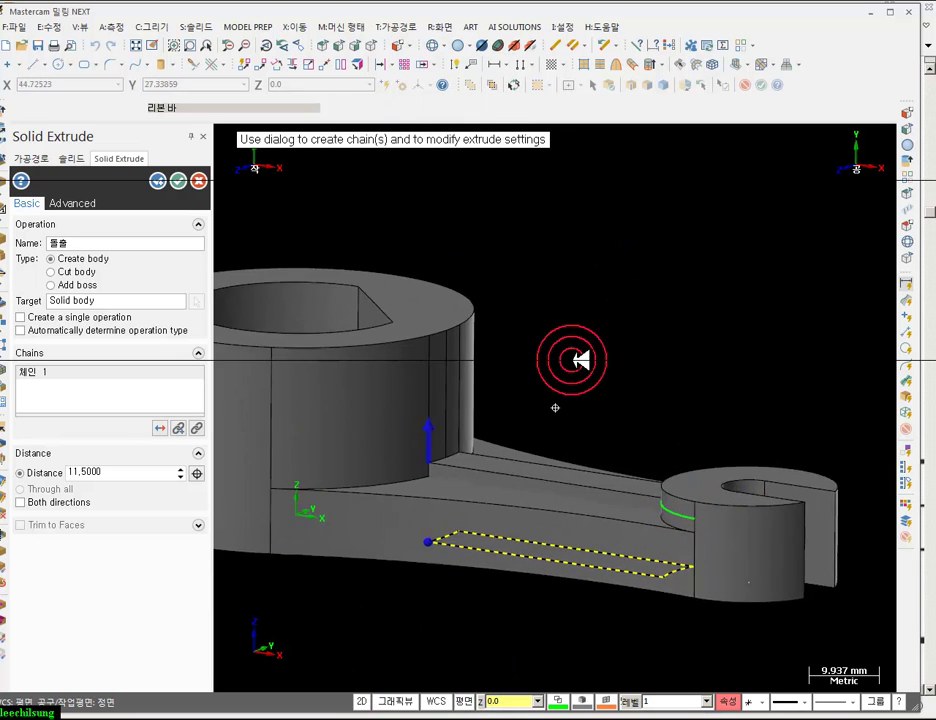
scroll(625, 370, down, 1)
click(100, 152)
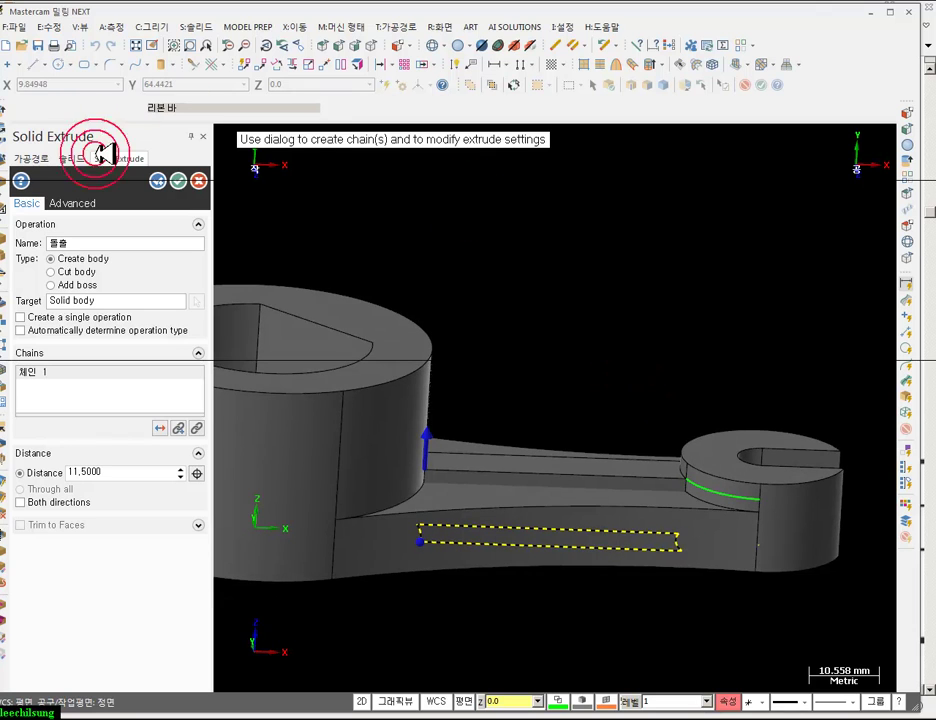
click(35, 66)
scroll(700, 480, up, 10)
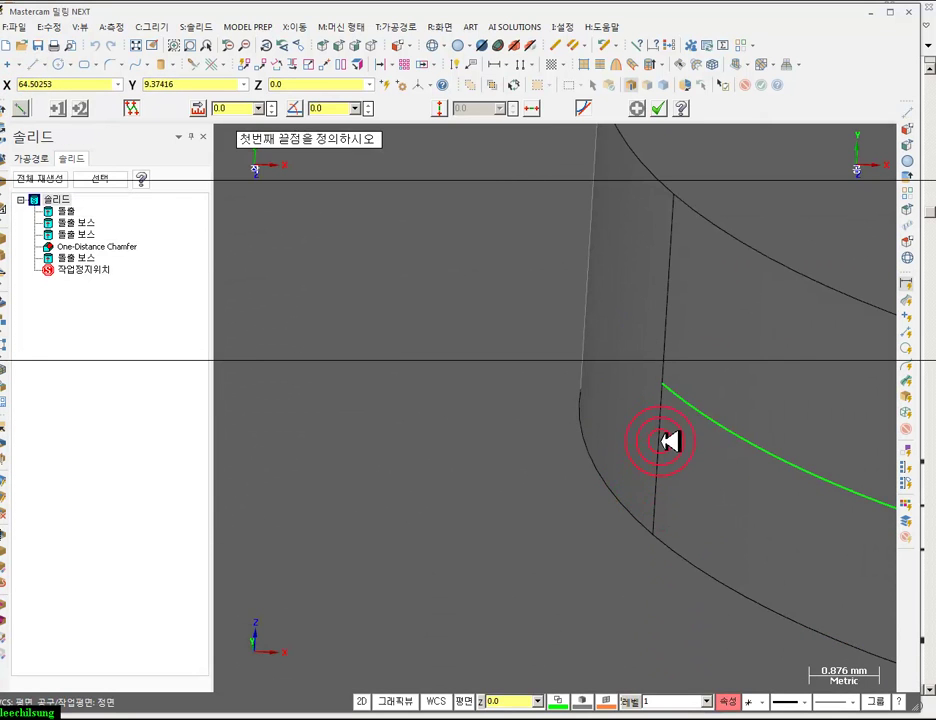
scroll(678, 402, down, 8)
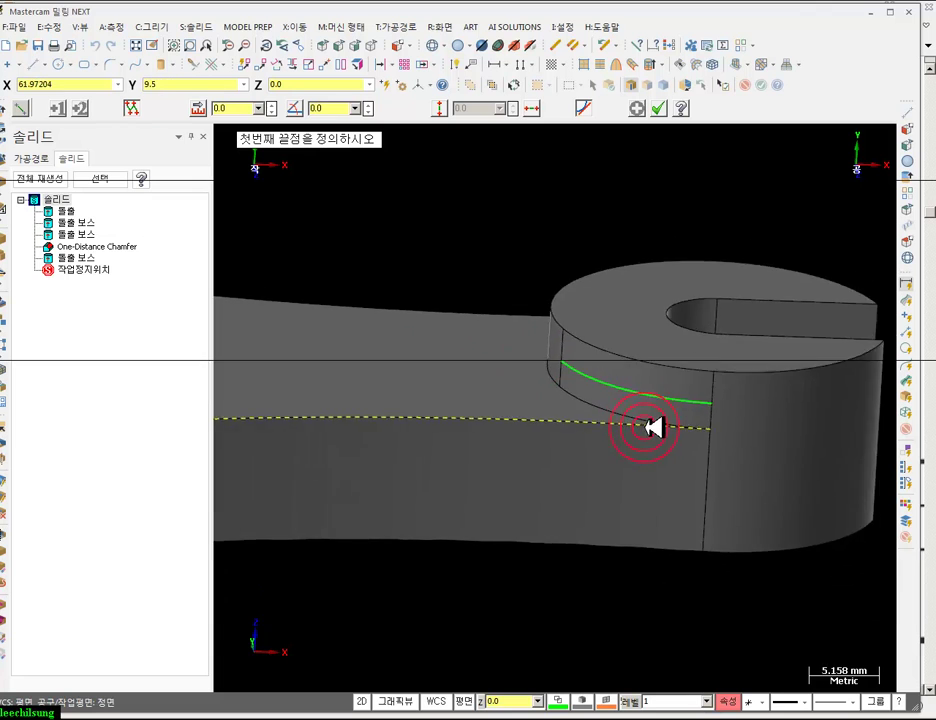
middle_drag(606, 350, 578, 366)
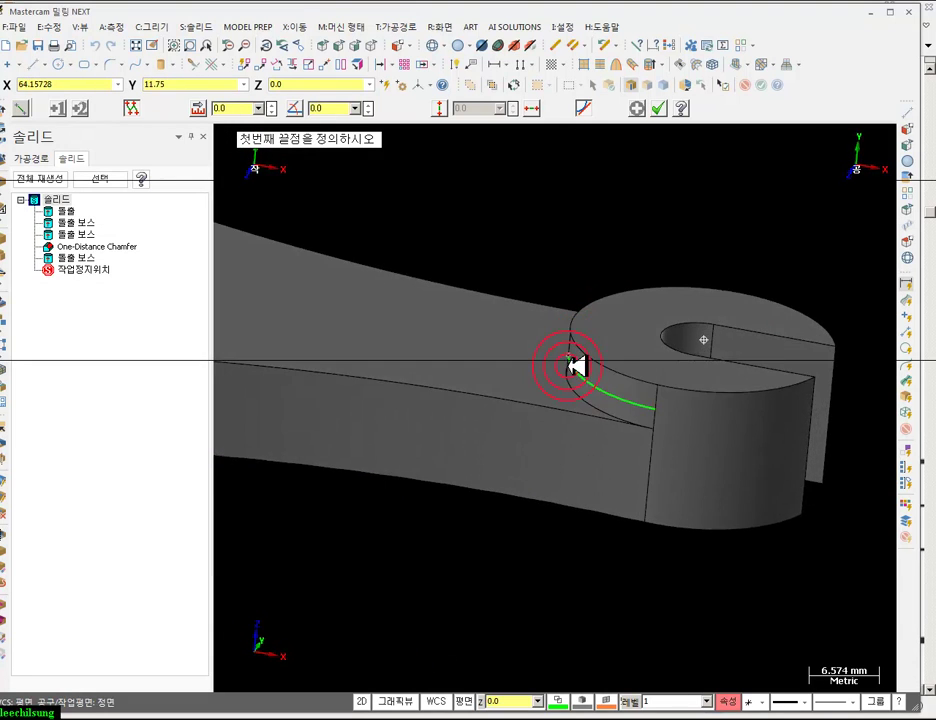
key(Escape)
scroll(752, 280, down, 2)
scroll(535, 196, up, 1)
scroll(723, 374, down, 2)
scroll(525, 231, up, 2)
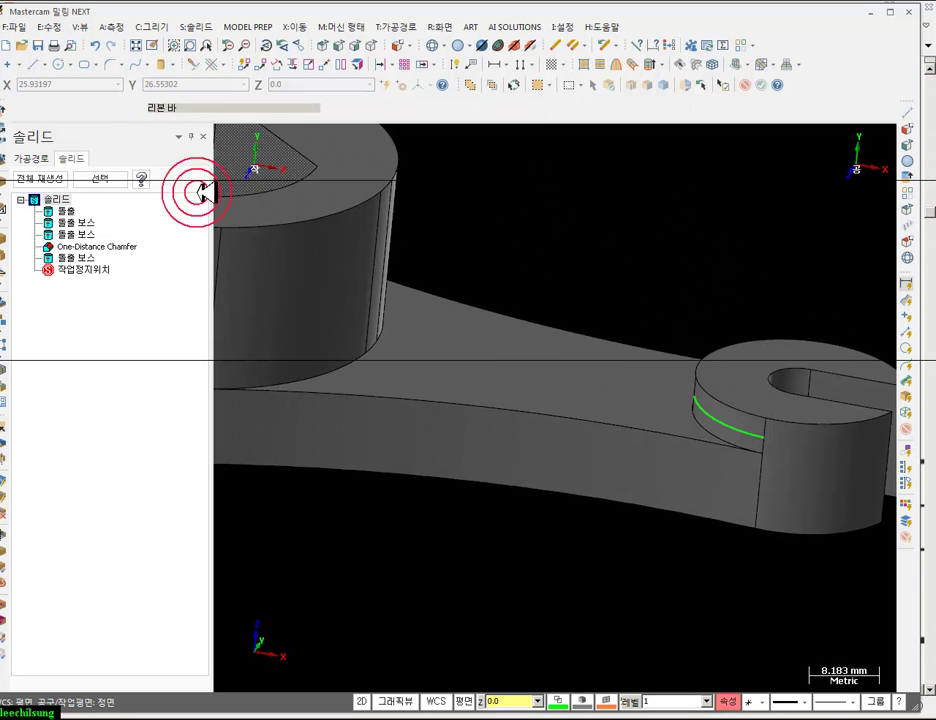
- Extrude the closed rib outline as a new solid body, taking the 11.5 distance from the section curve's endpoint
click(430, 45)
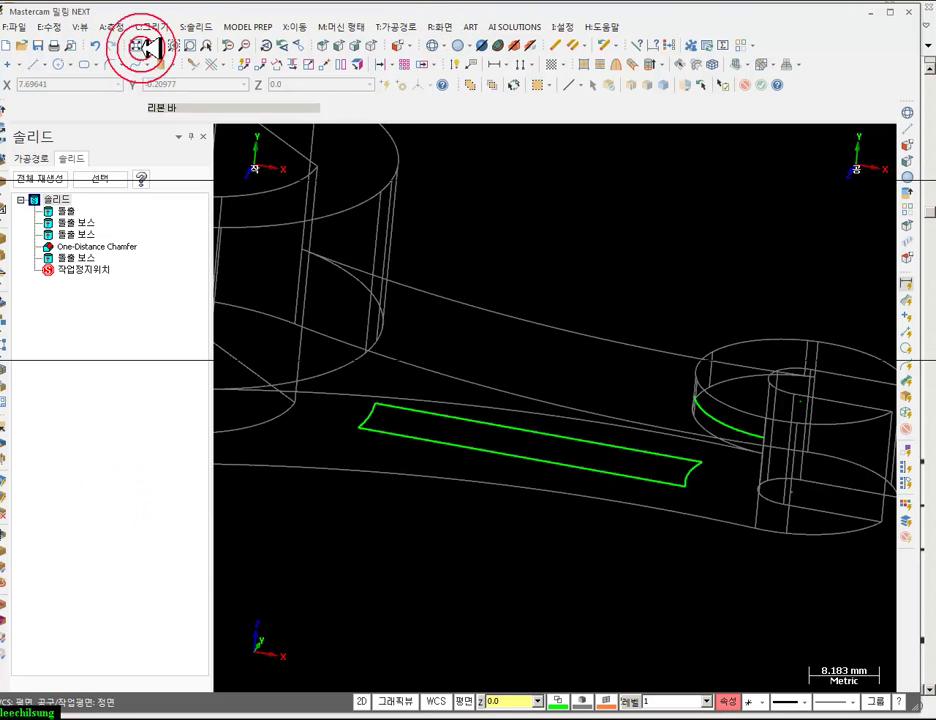
click(192, 27)
click(207, 57)
click(400, 440)
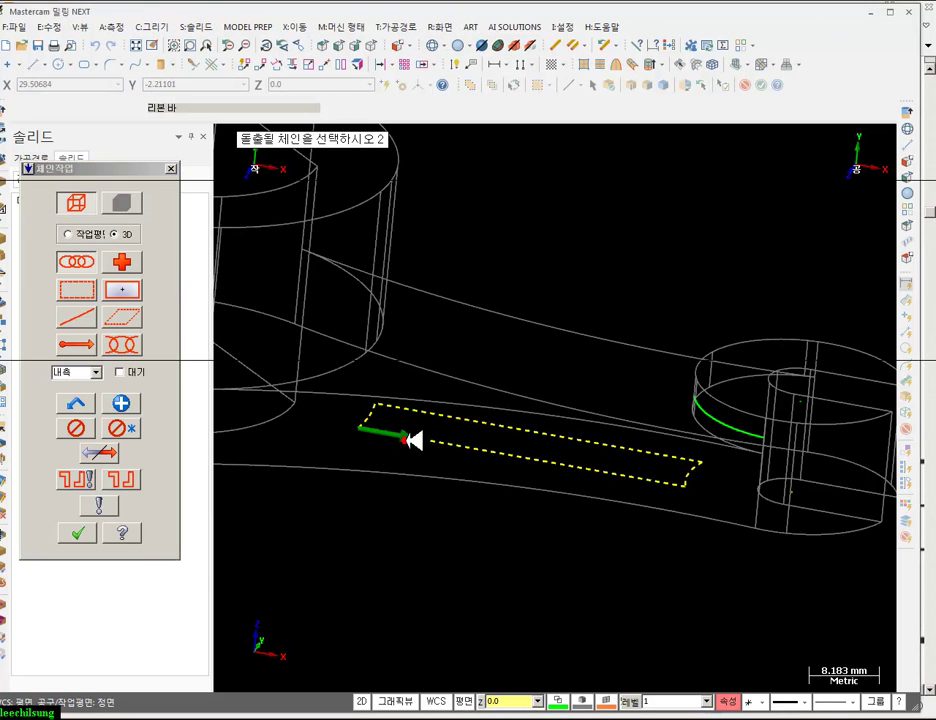
click(77, 533)
click(198, 472)
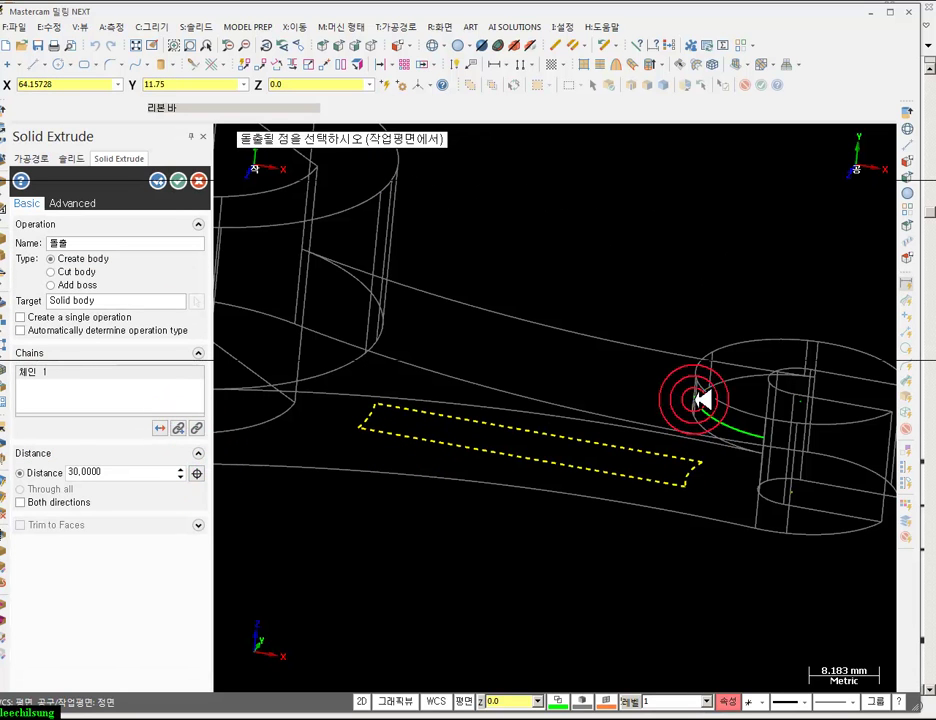
scroll(700, 399, up, 3)
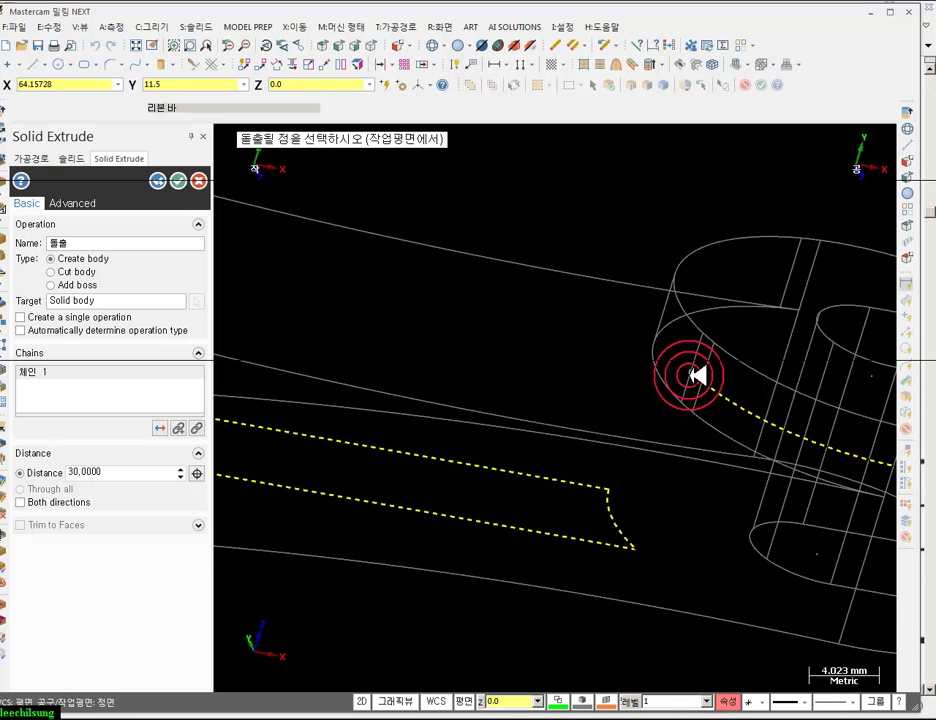
click(692, 376)
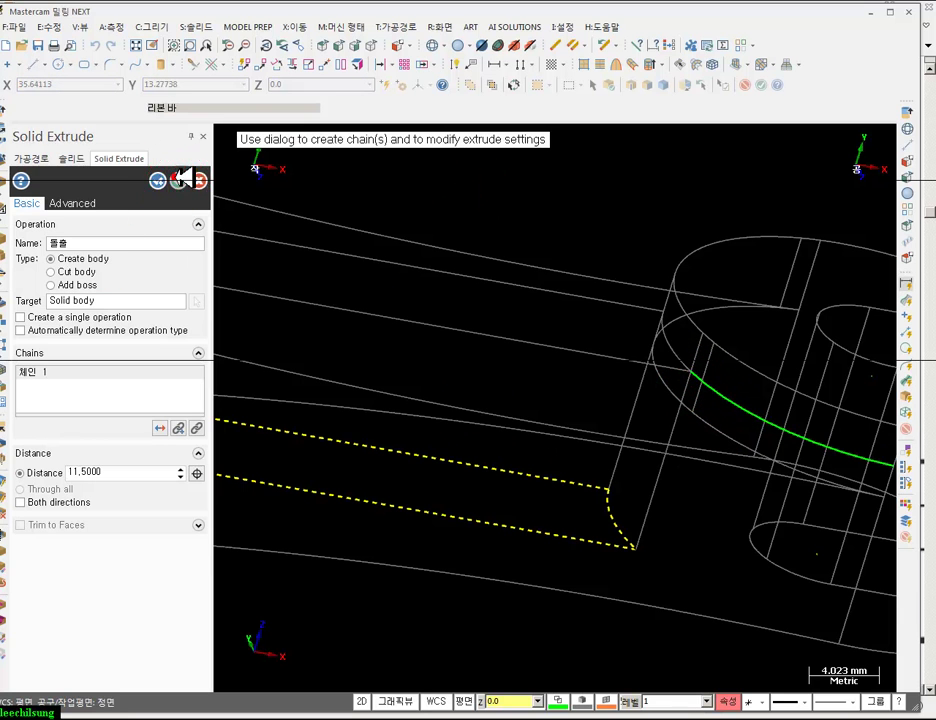
click(182, 180)
- Shade the model and examine the extruded rib's upper corner at the end boss and its junction with the central boss
scroll(783, 376, down, 2)
click(465, 88)
click(459, 46)
scroll(740, 389, down, 1)
mouse_move(711, 503)
middle_down()
mouse_move(661, 470)
mouse_move(706, 478)
mouse_move(700, 470)
middle_up()
scroll(756, 360, up, 5)
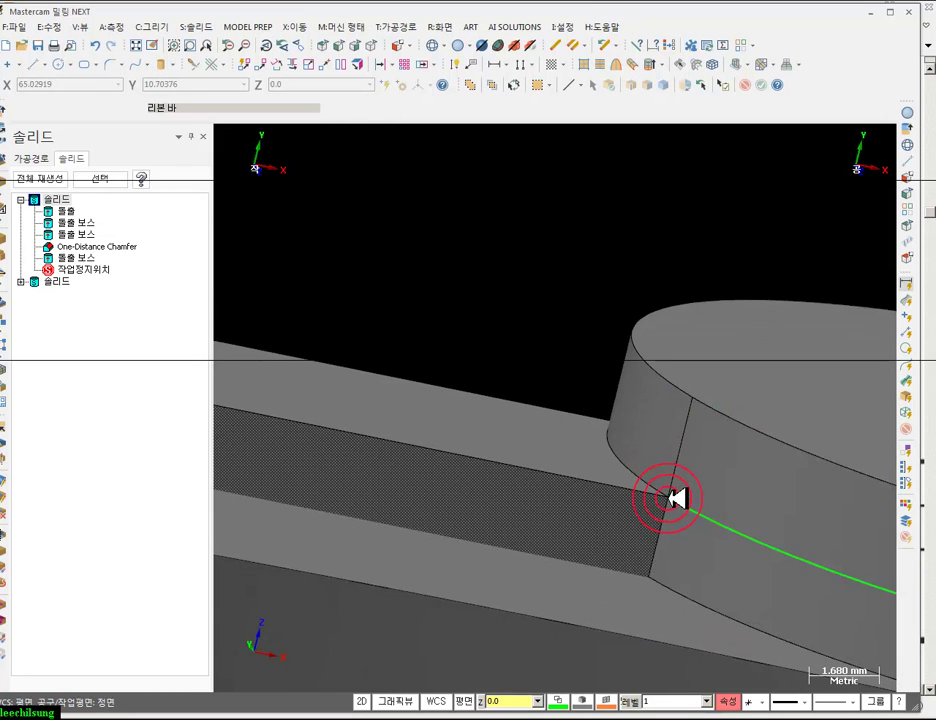
scroll(777, 618, down, 5)
middle_drag(592, 514, 401, 336)
middle_drag(481, 357, 472, 74)
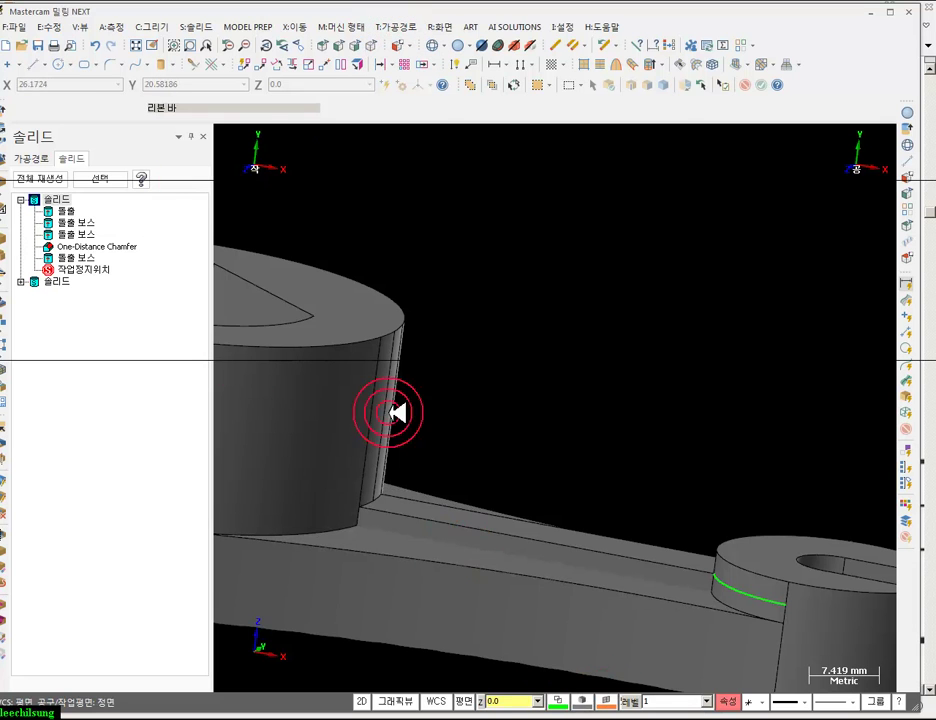
- Draw a line from the section curve's endpoint on the end boss to the central boss's top edge above the rib
click(145, 108)
scroll(800, 589, up, 8)
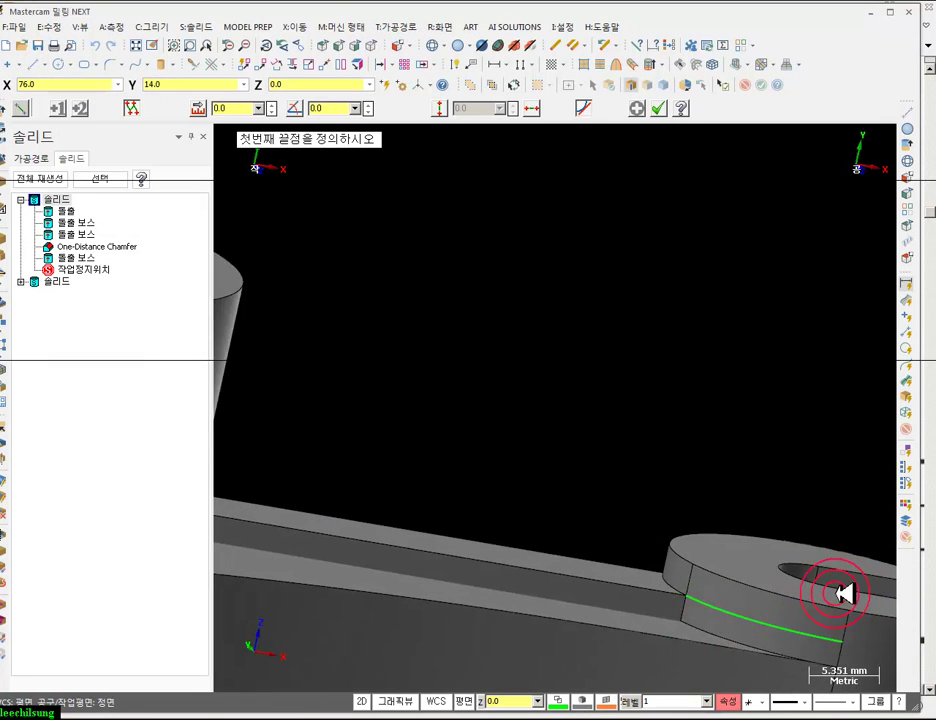
scroll(672, 551, up, 3)
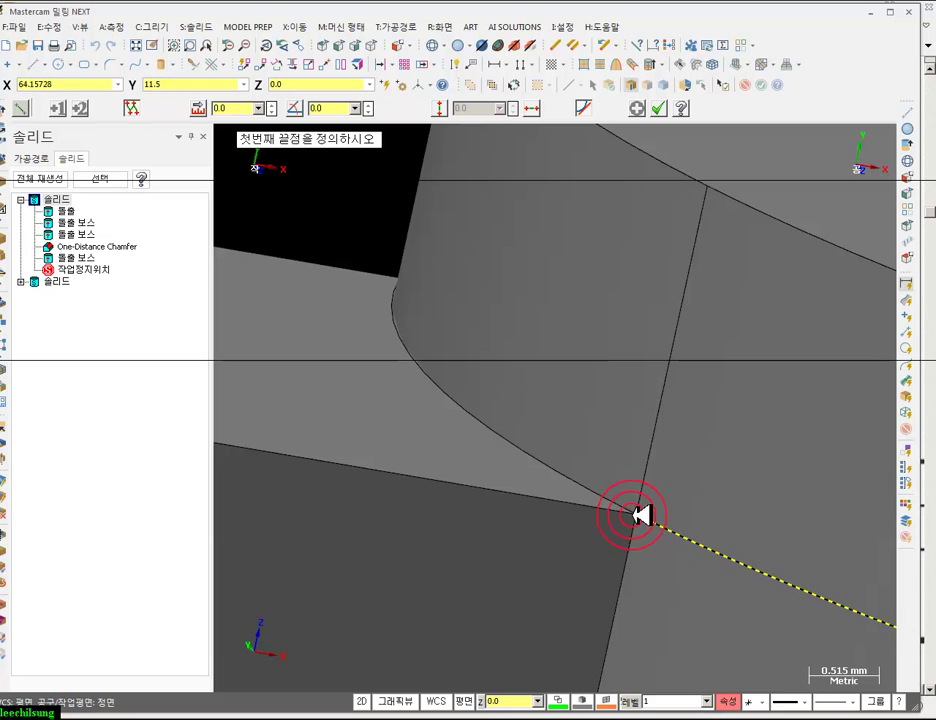
click(640, 513)
scroll(796, 564, down, 12)
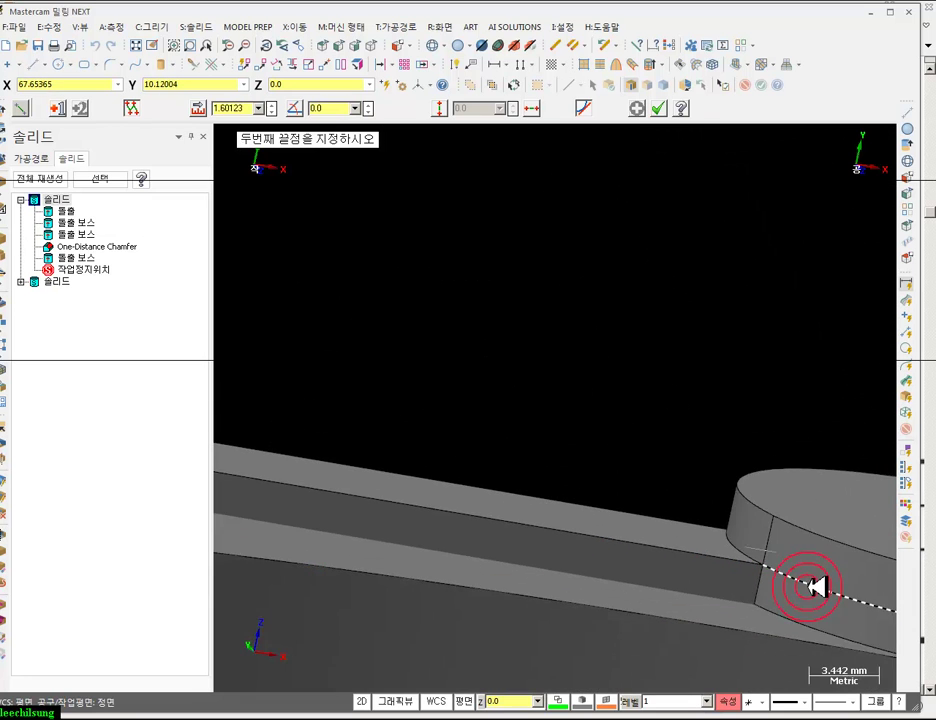
middle_drag(805, 578, 617, 489)
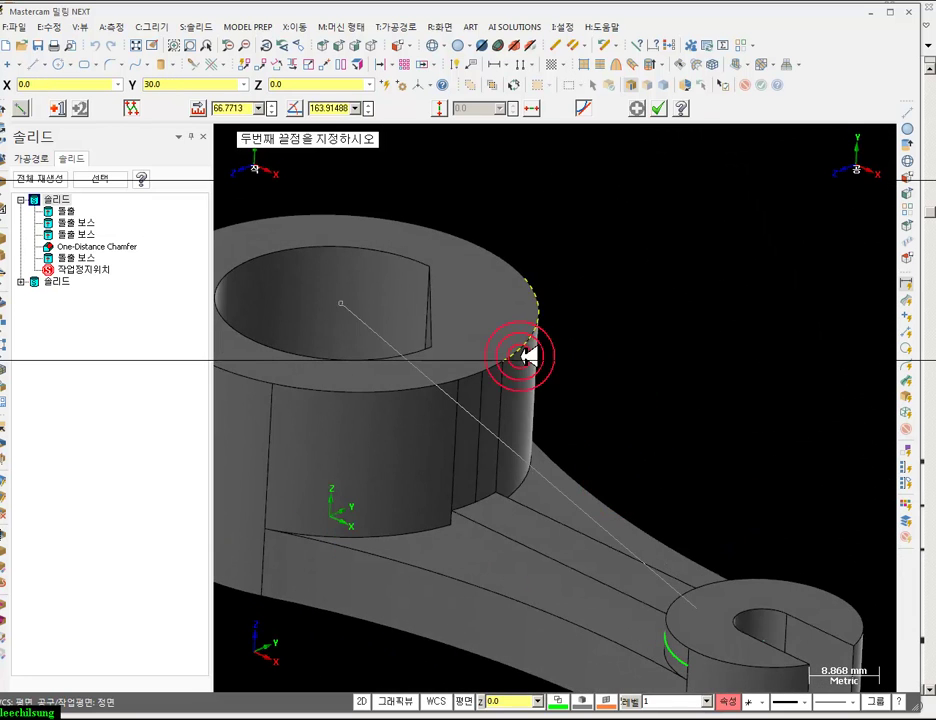
scroll(500, 370, up, 2)
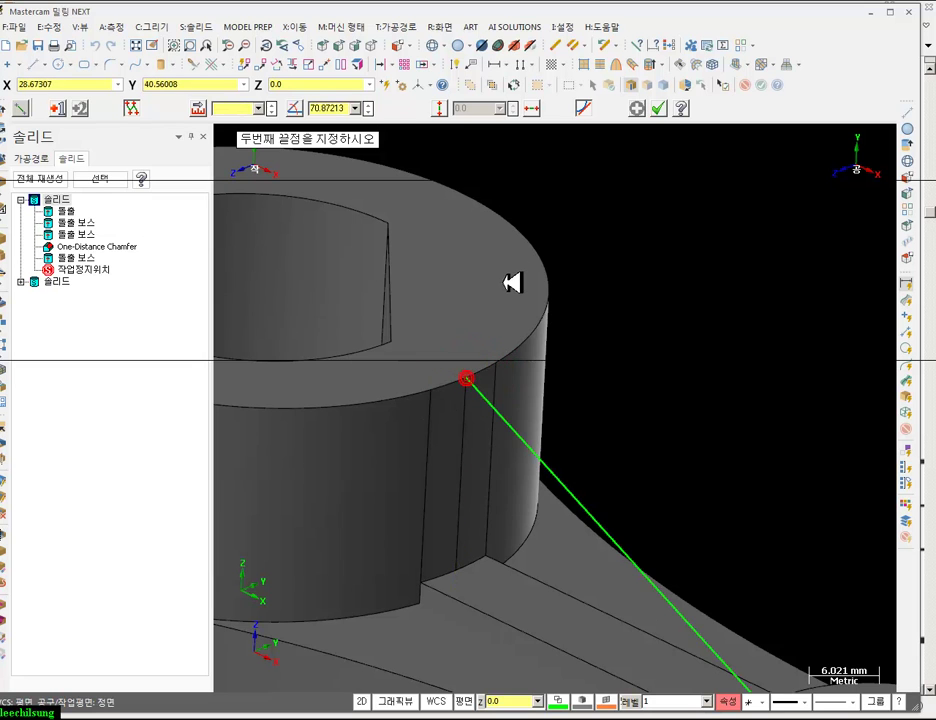
scroll(500, 300, down, 4)
click(658, 108)
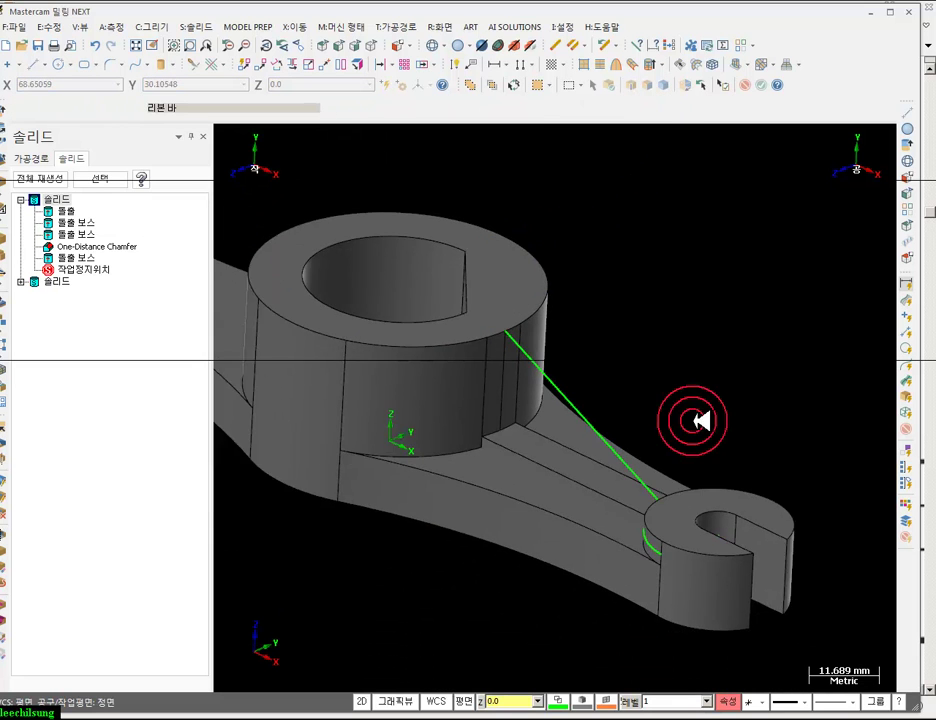
- Check in the front view, both wireframe and shaded, where the sloped line's lower end meets the end boss's section curve
scroll(708, 425, up, 1)
middle_drag(711, 431, 725, 414)
click(350, 46)
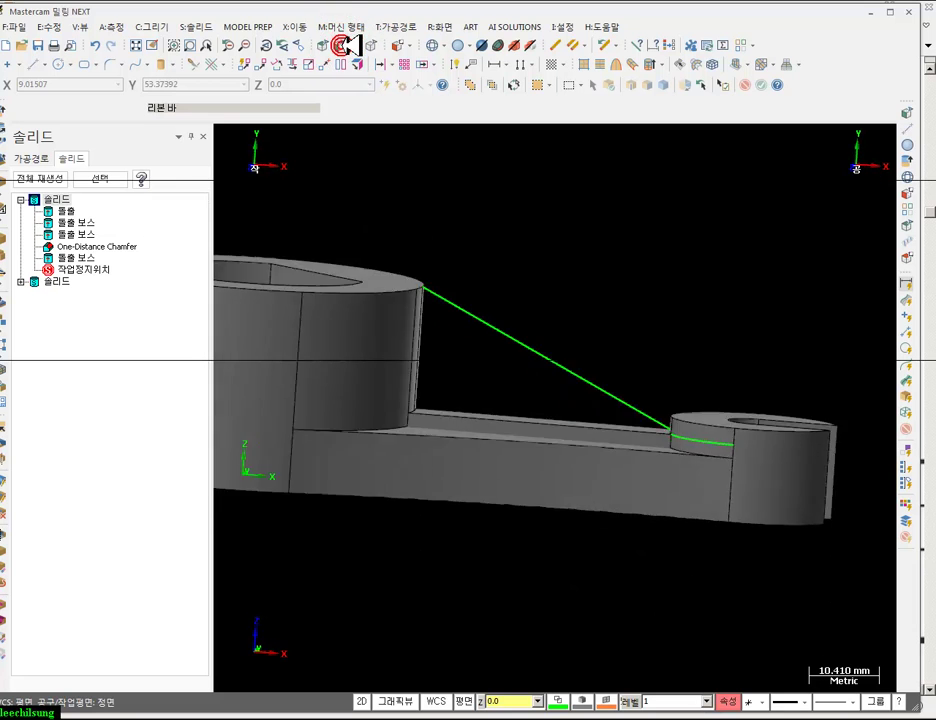
scroll(683, 440, up, 8)
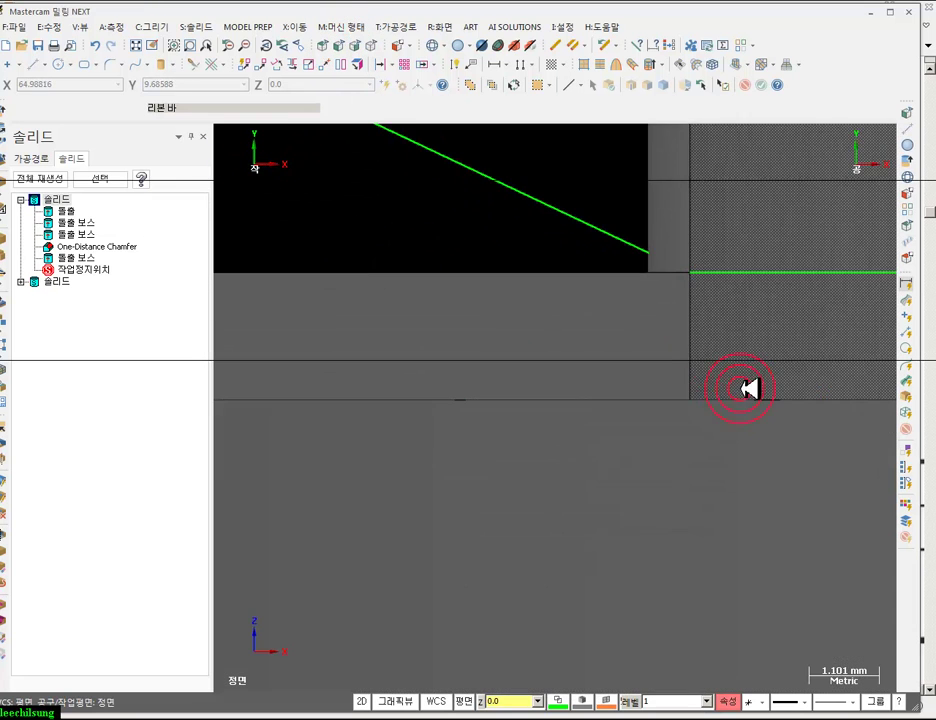
scroll(673, 249, up, 4)
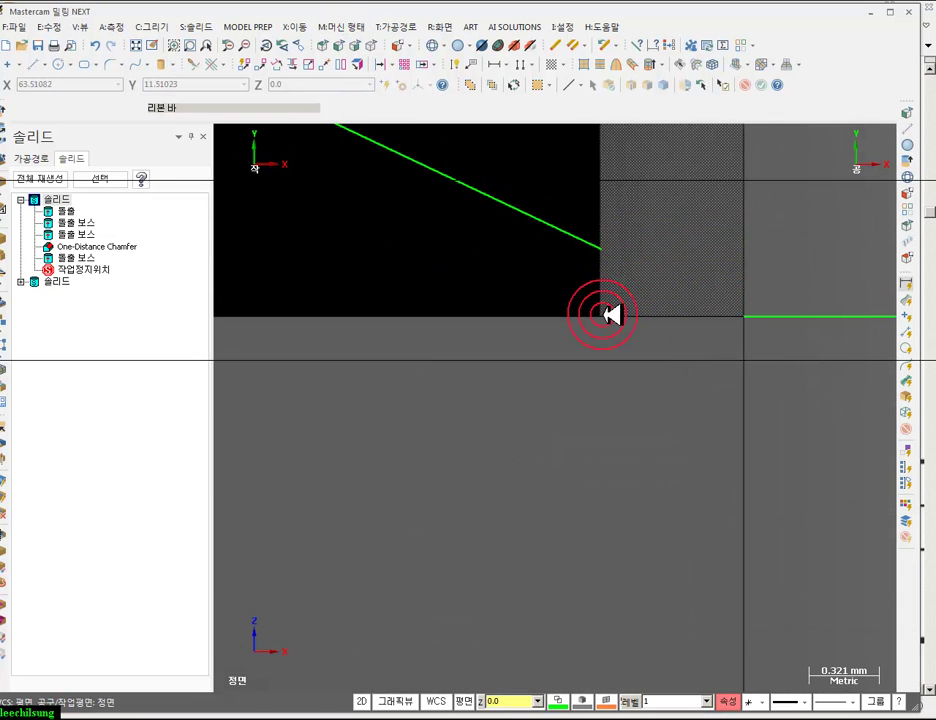
click(433, 38)
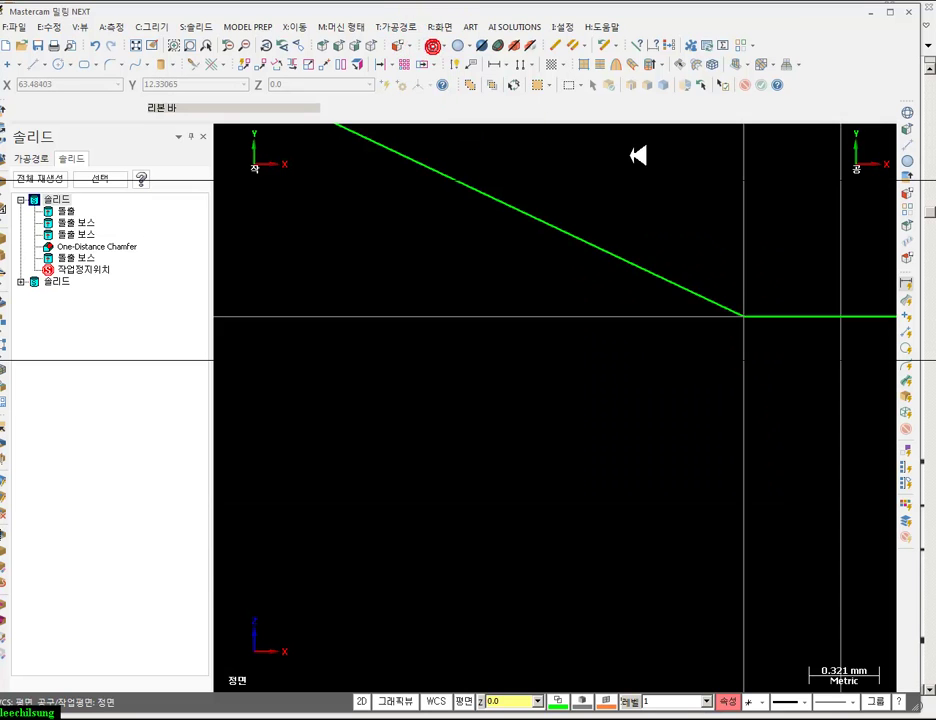
scroll(752, 301, up, 2)
click(762, 327)
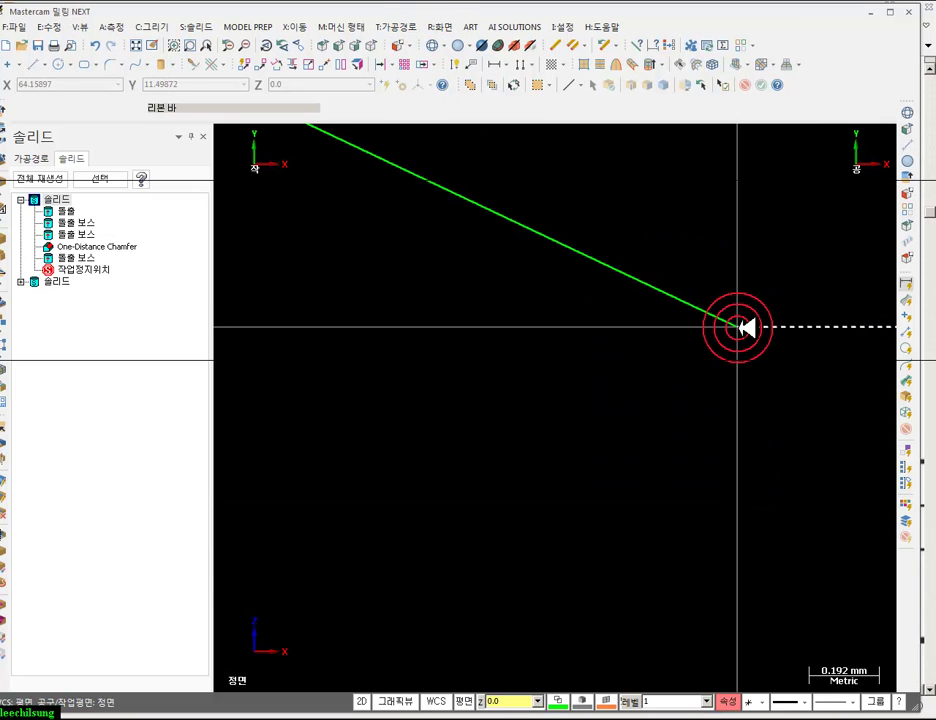
click(469, 37)
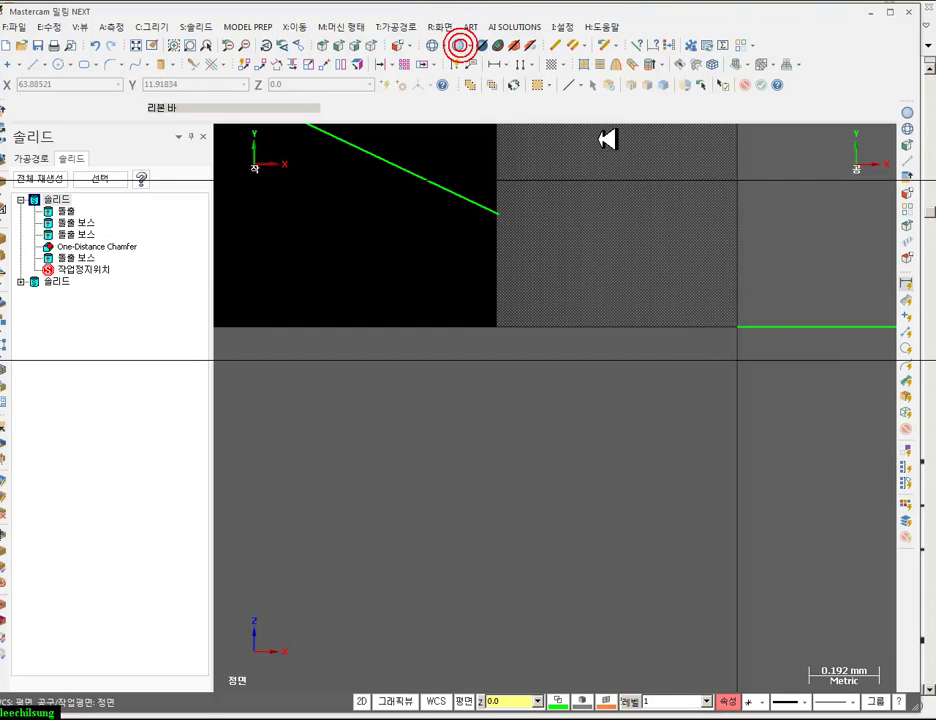
scroll(755, 357, down, 2)
click(752, 357)
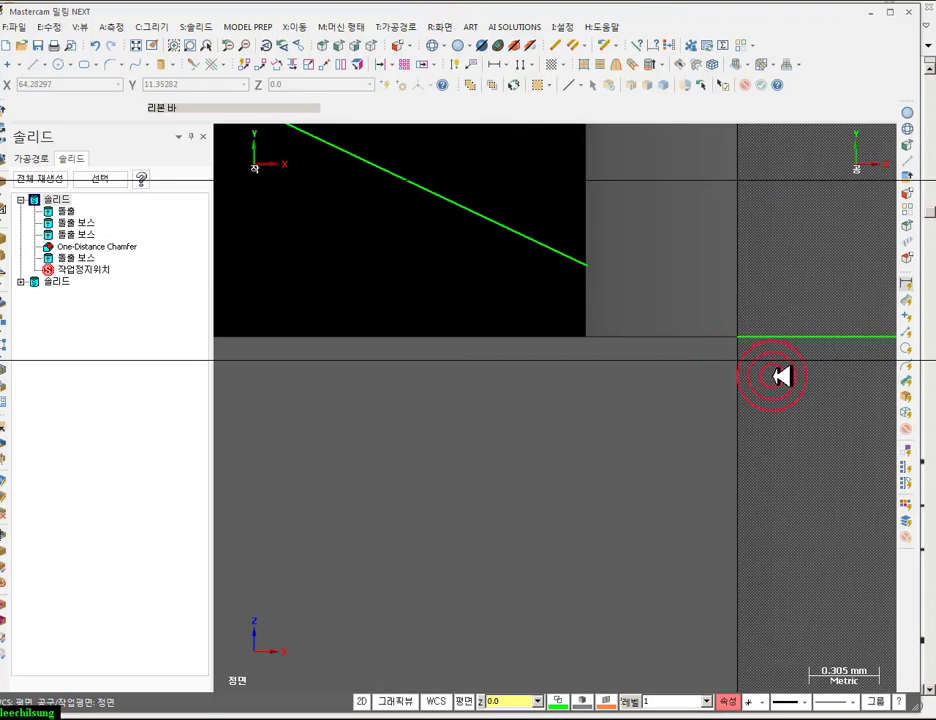
scroll(755, 357, down, 6)
- Bring back the hidden geometry and isolate the new sloped line with the rib profile's vertical and bottom lines
middle_drag(818, 438, 535, 317)
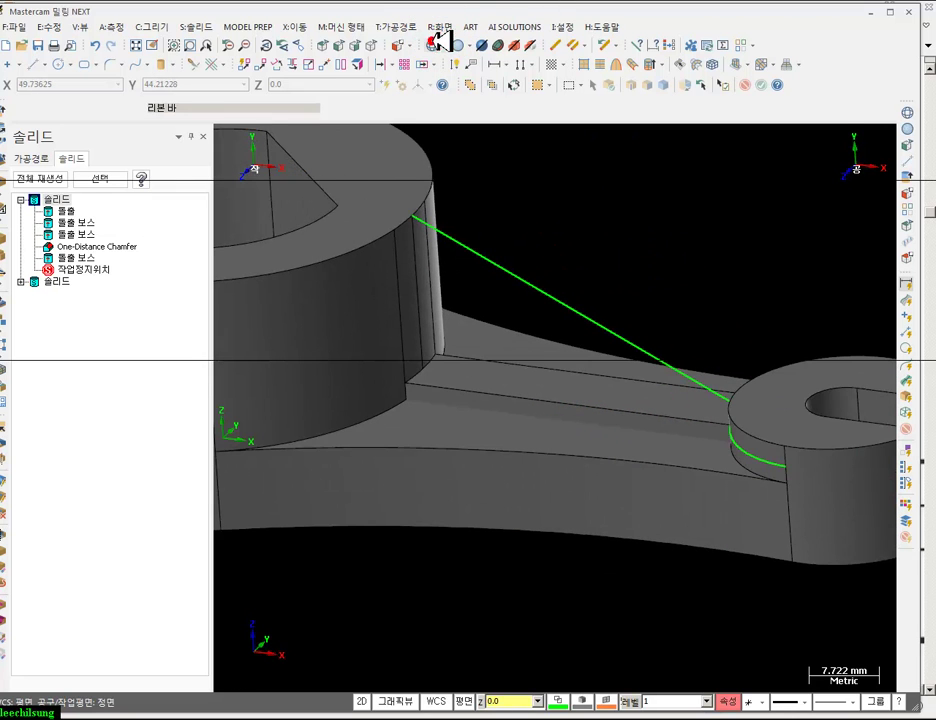
click(437, 44)
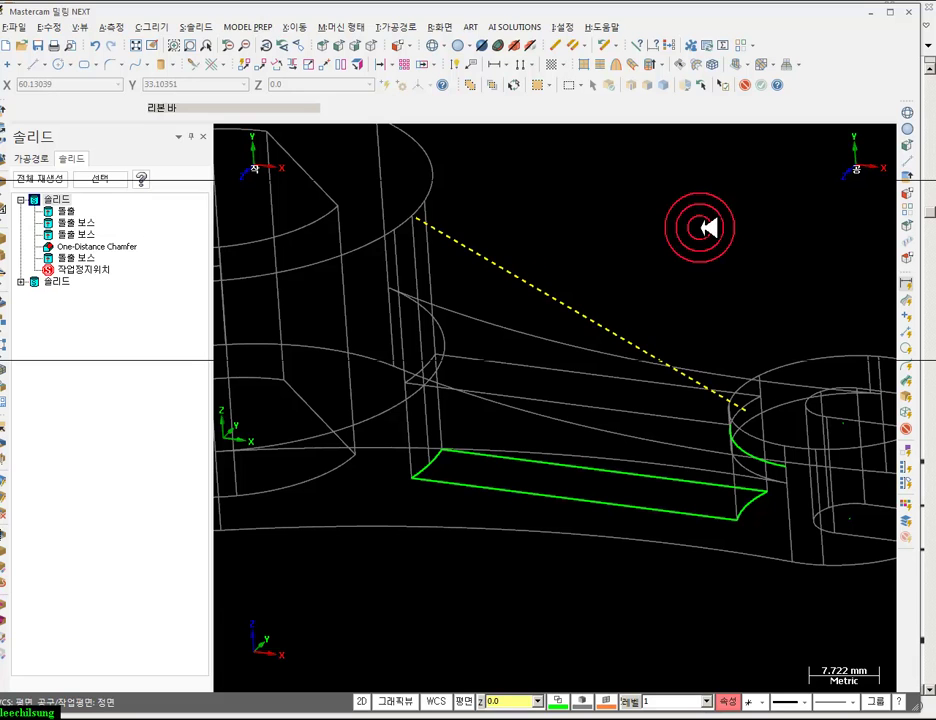
click(419, 246)
click(615, 422)
scroll(615, 422, up, 2)
middle_drag(625, 322, 673, 307)
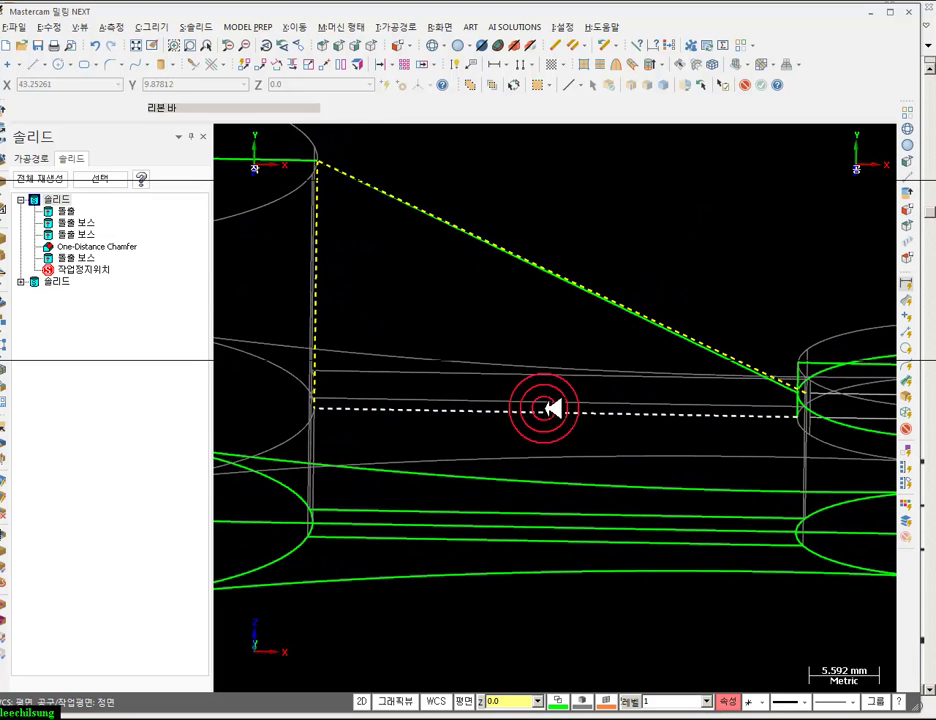
scroll(540, 408, up, 2)
scroll(840, 378, up, 7)
scroll(700, 299, down, 1)
scroll(700, 385, up, 1)
scroll(735, 384, down, 4)
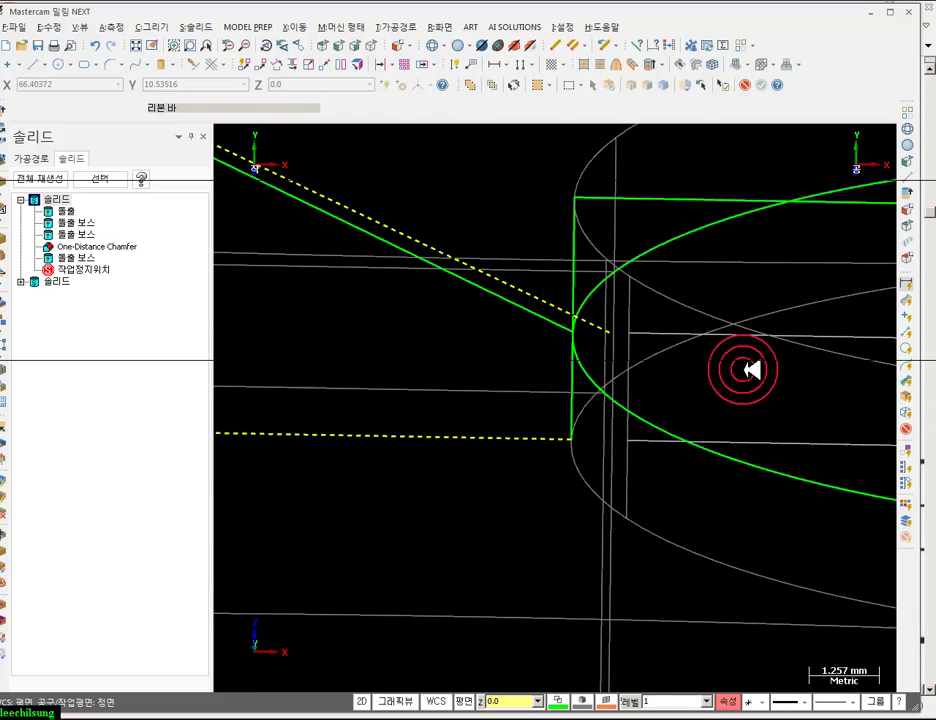
scroll(760, 381, down, 3)
scroll(800, 390, down, 6)
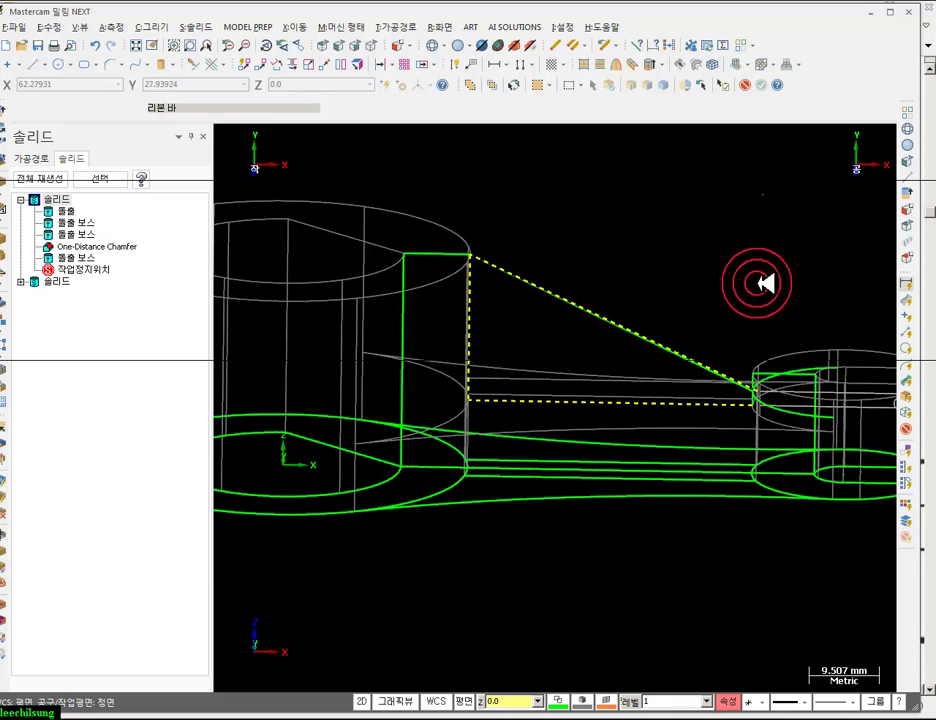
key(alt+e)
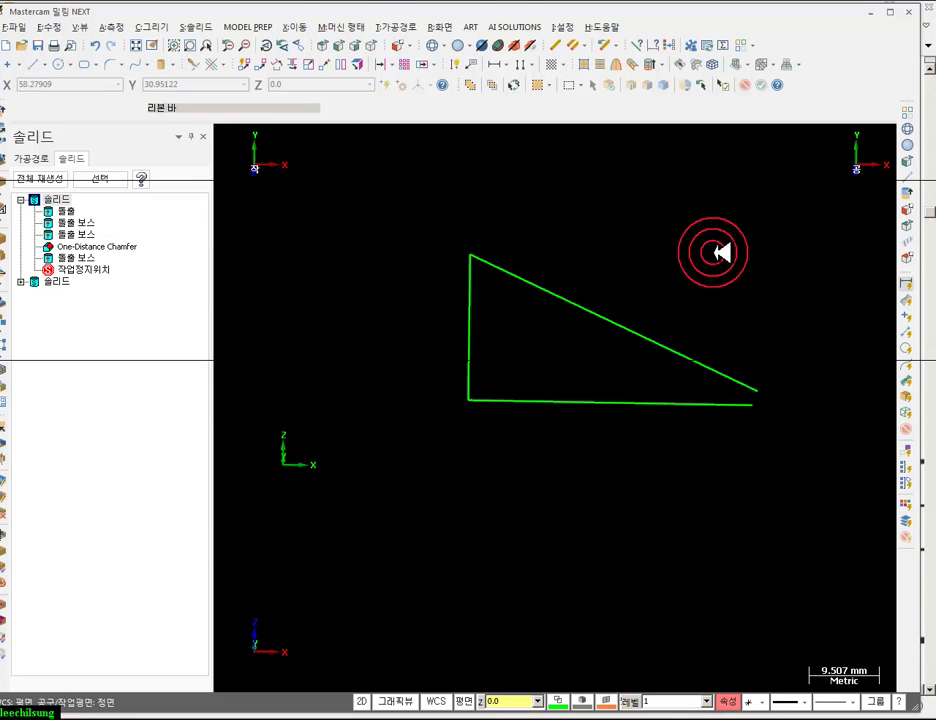
- Draw a vertical line downward from the lower end of the sloped line, past the rib profile's bottom line
click(340, 45)
scroll(660, 425, up, 5)
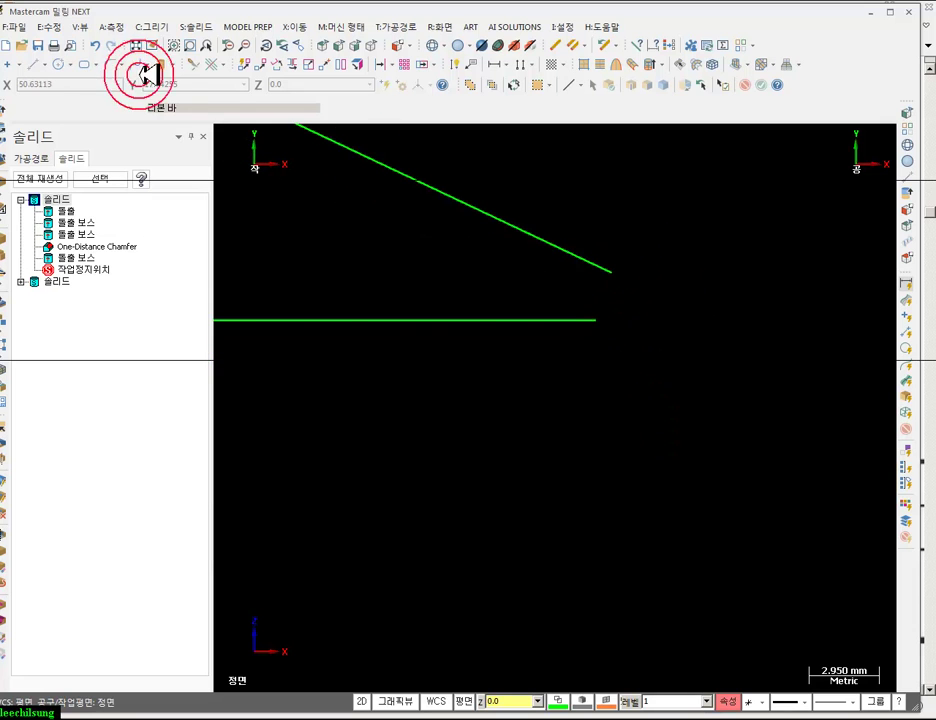
click(44, 66)
click(608, 277)
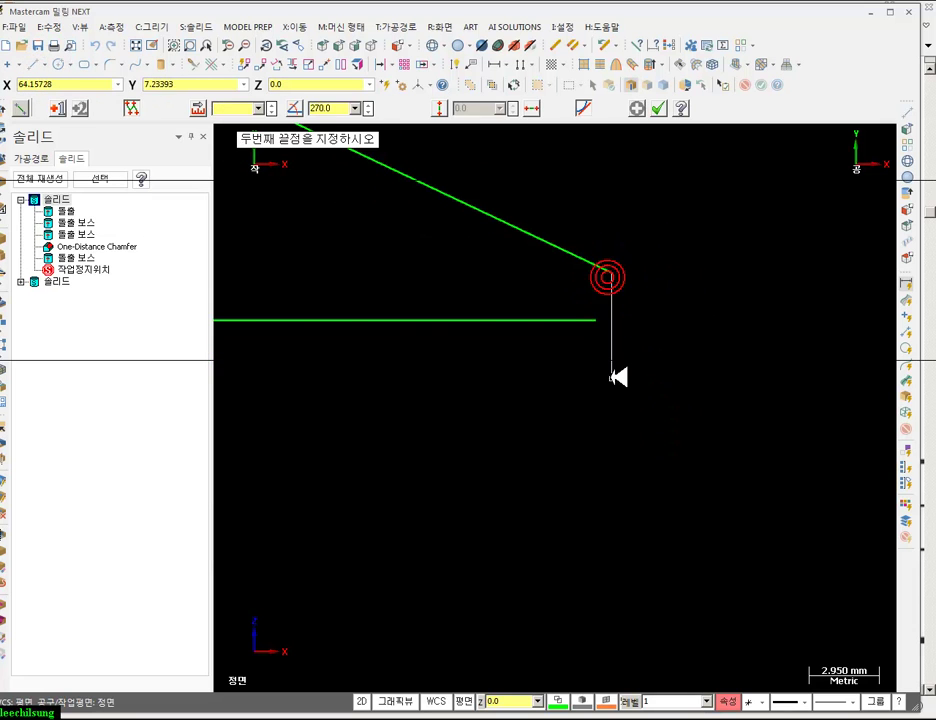
click(658, 108)
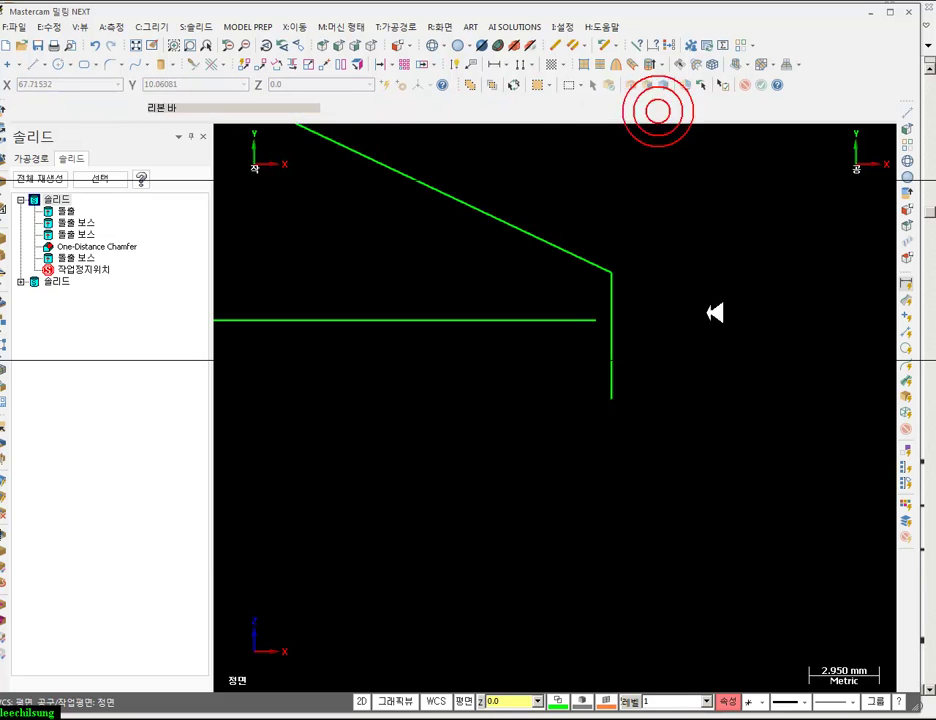
- Trim and extend the short vertical line and the bottom line to a common corner, closing the rib profile
click(197, 64)
click(68, 104)
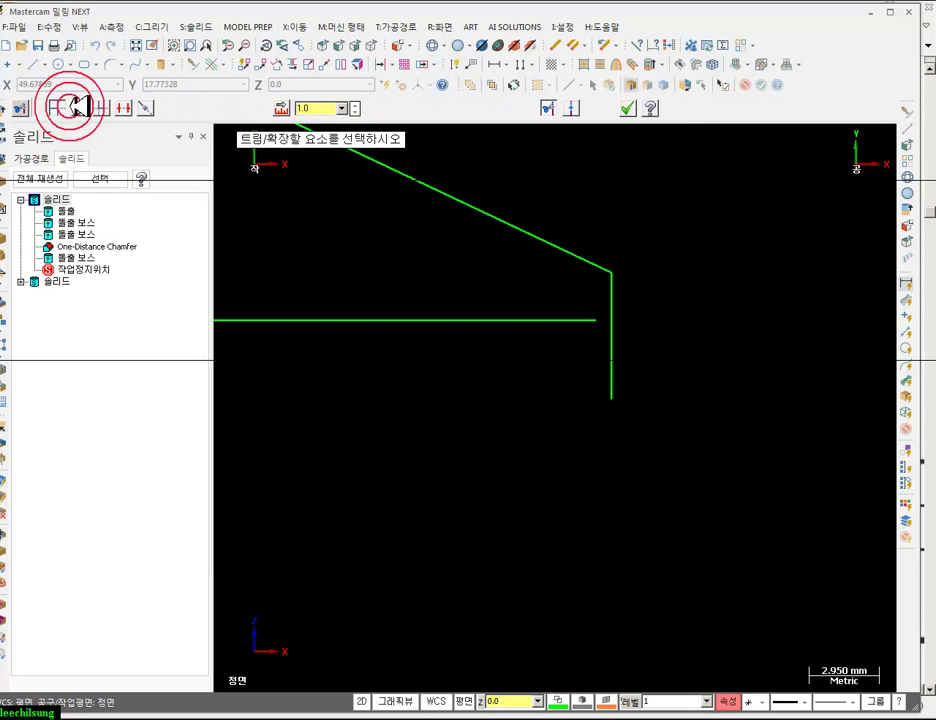
click(612, 298)
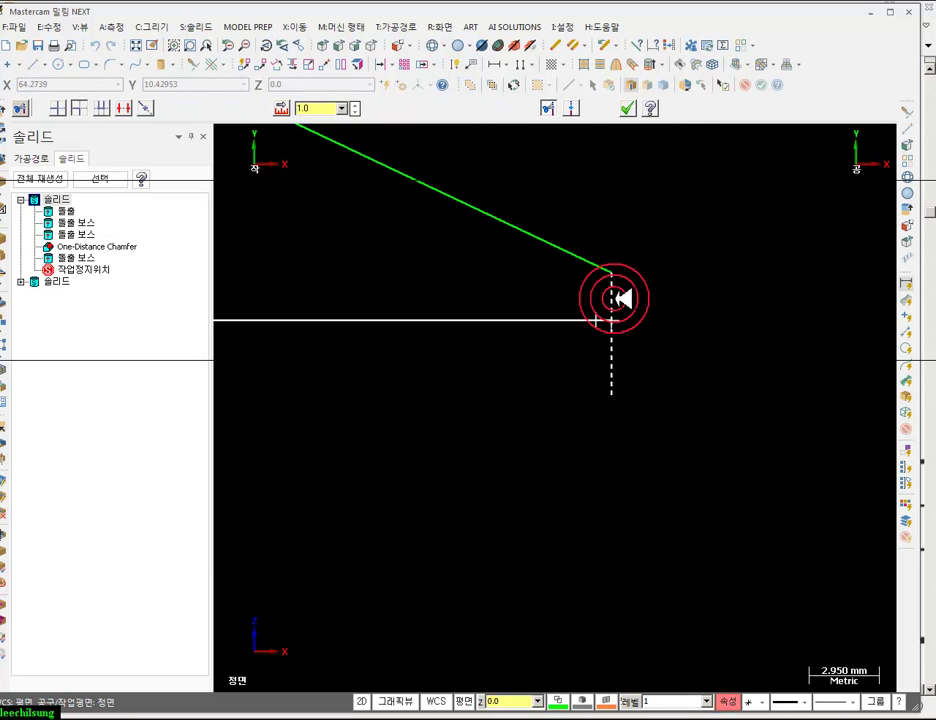
click(633, 107)
scroll(765, 397, down, 5)
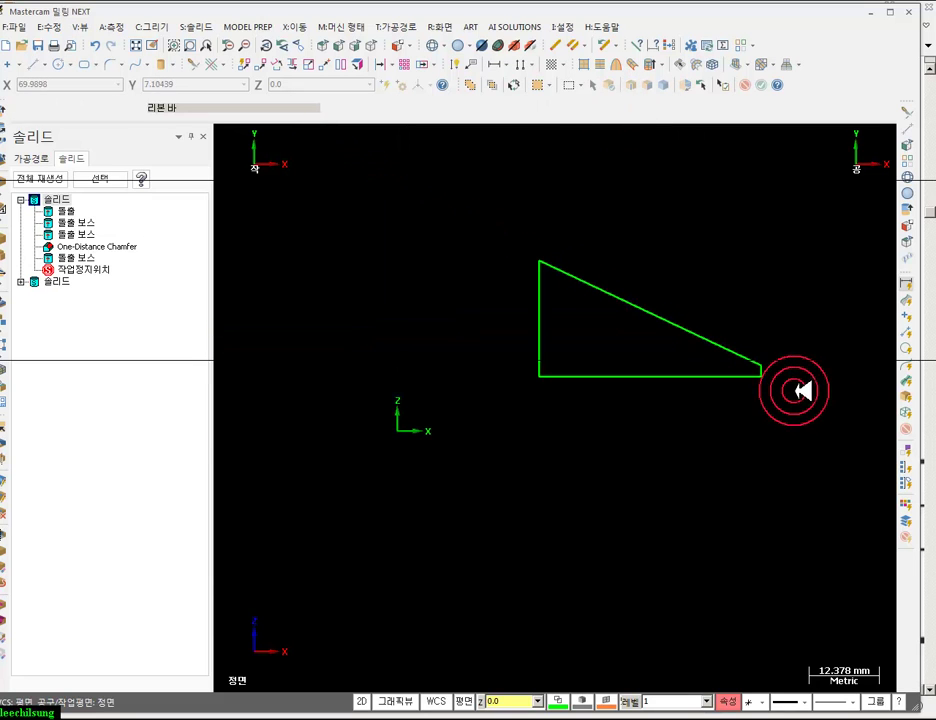
- Bring back the hidden geometry and isolate the lever solid together with the closed rib profile
scroll(612, 275, up, 1)
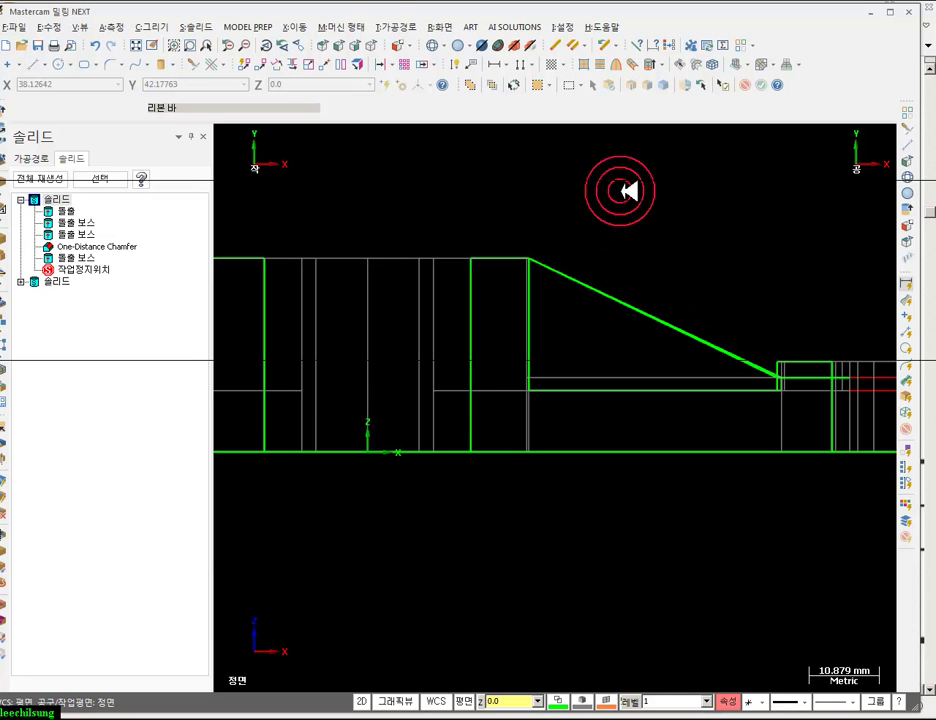
click(386, 48)
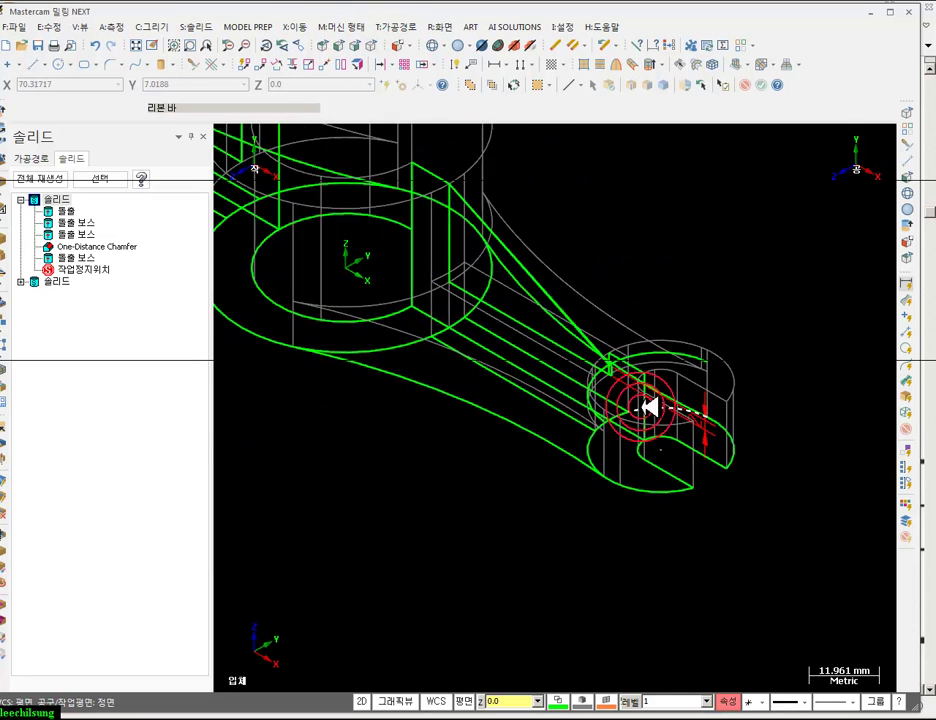
scroll(506, 307, up, 3)
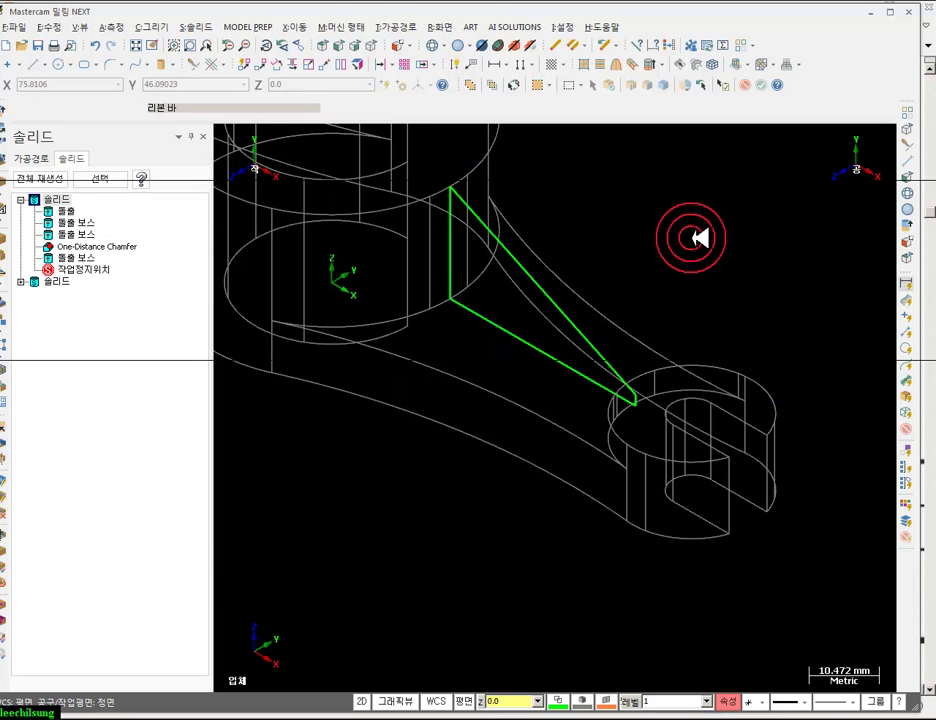
- Examine in the front and top views how the rib profile's vertical line meets the central boss's curved wall
click(338, 45)
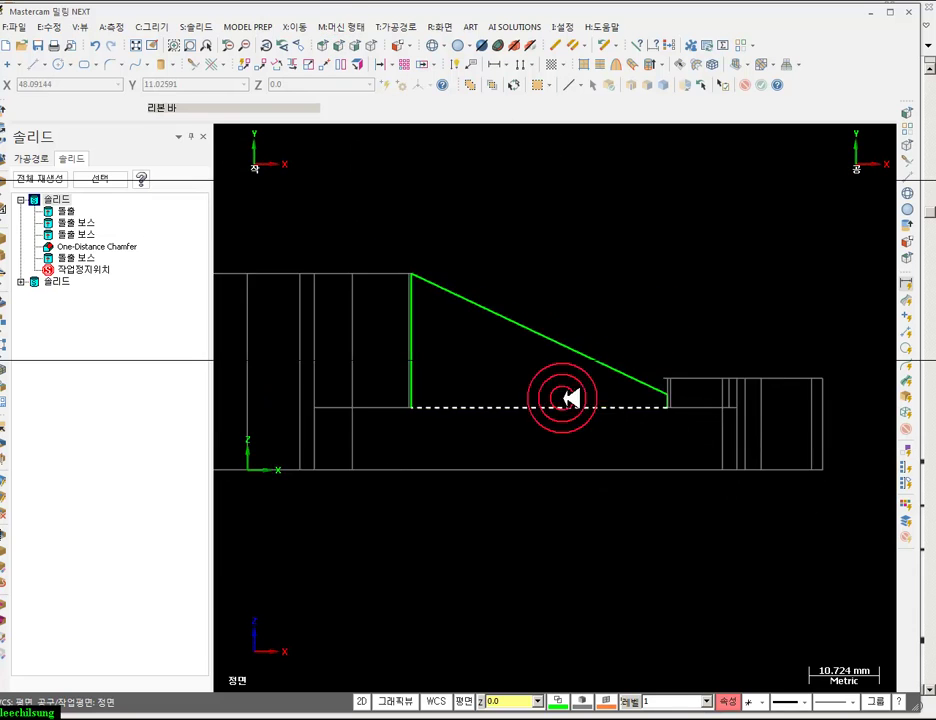
scroll(582, 378, up, 2)
scroll(369, 207, up, 3)
scroll(433, 263, up, 3)
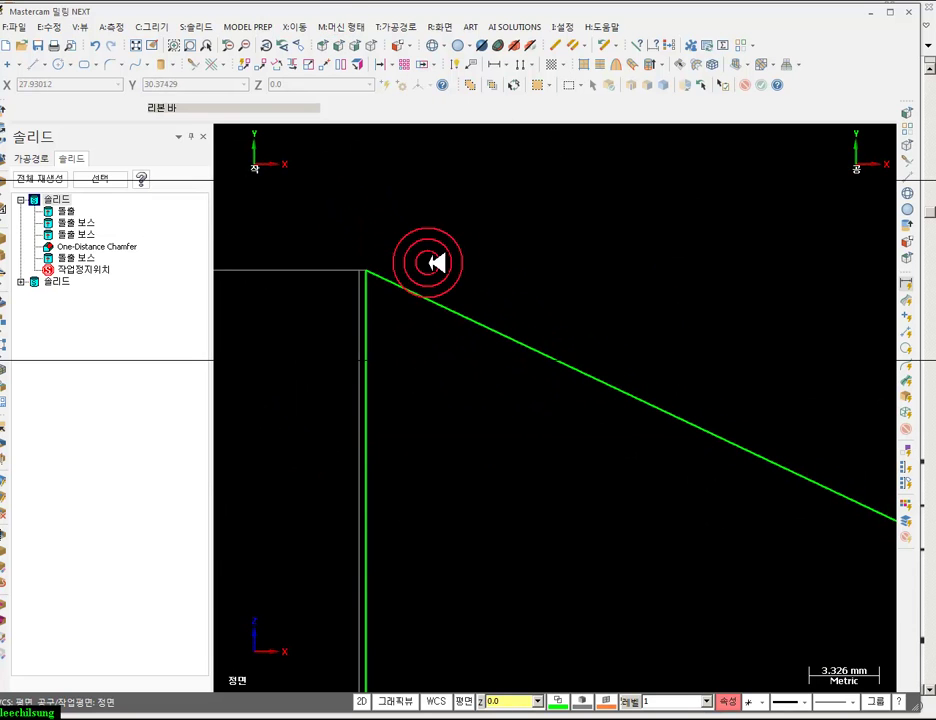
click(470, 46)
scroll(368, 284, up, 2)
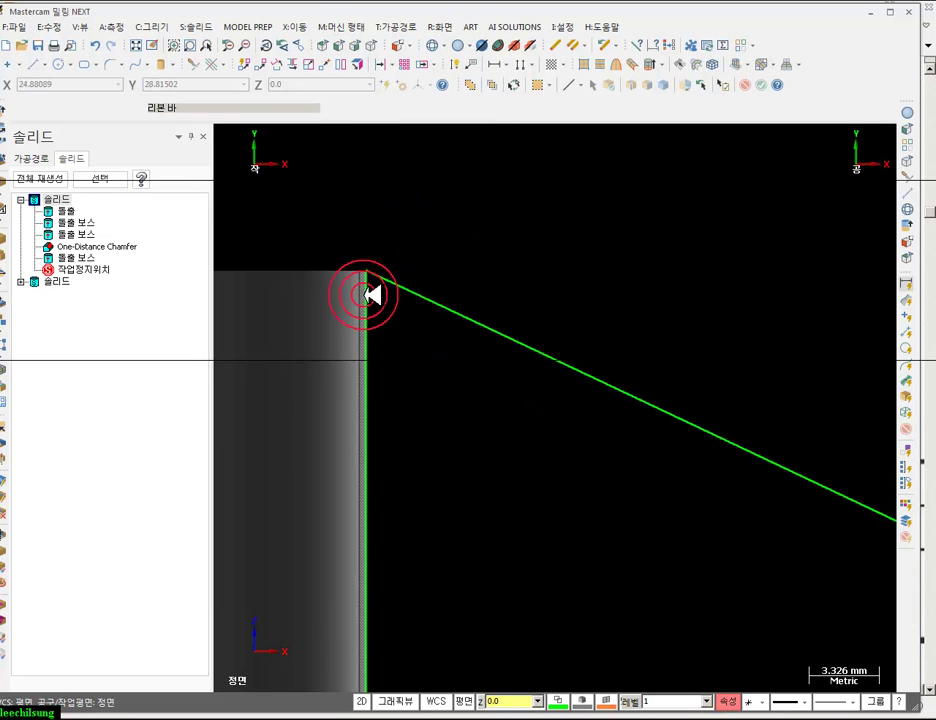
click(376, 48)
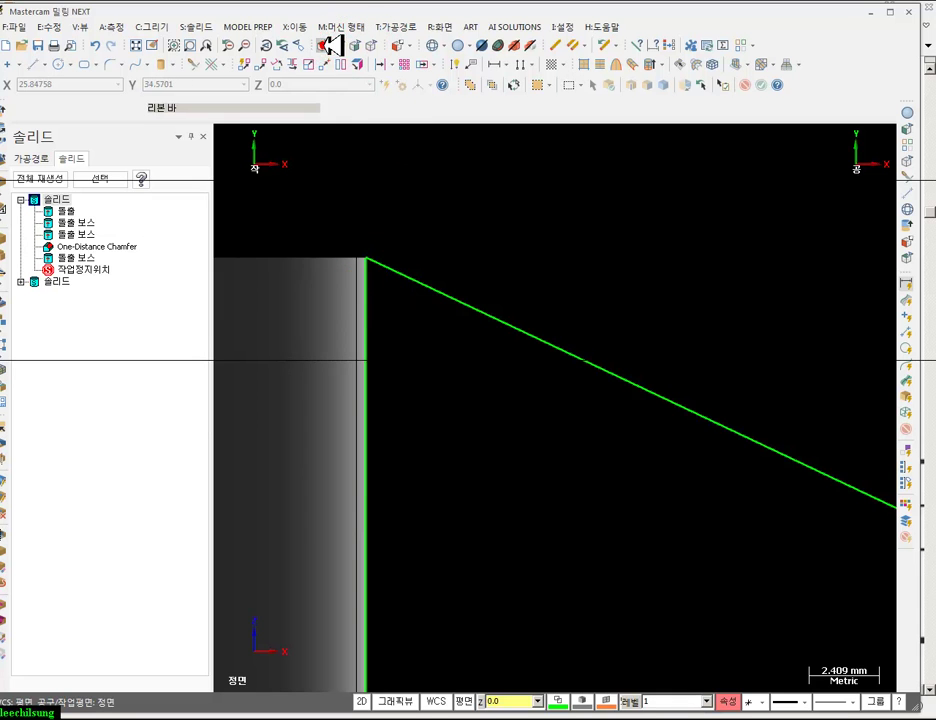
click(325, 45)
scroll(710, 395, up, 9)
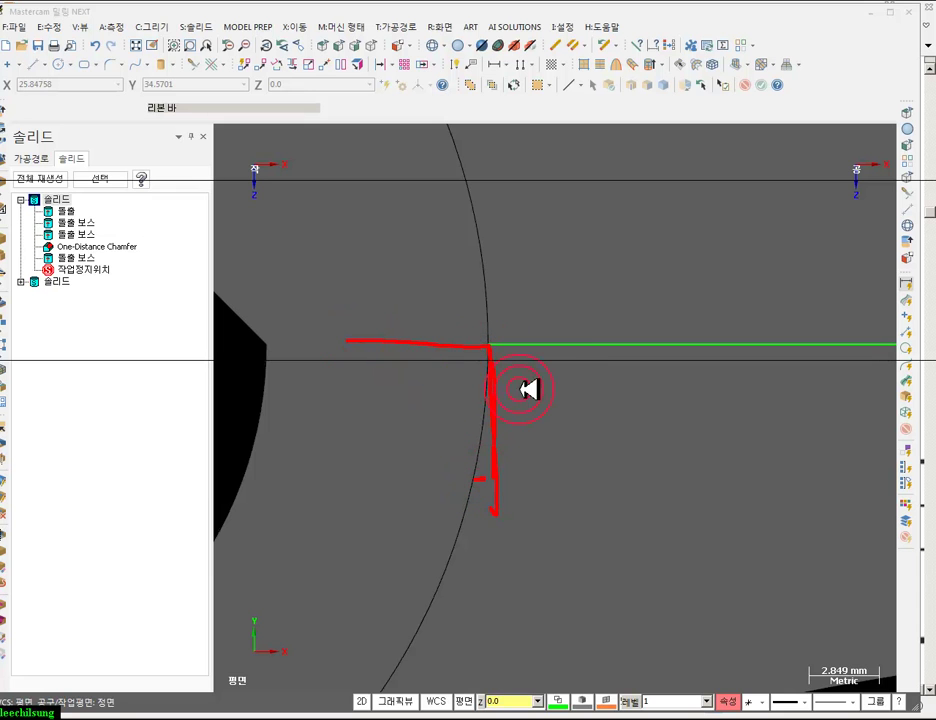
right_click(530, 392)
click(574, 534)
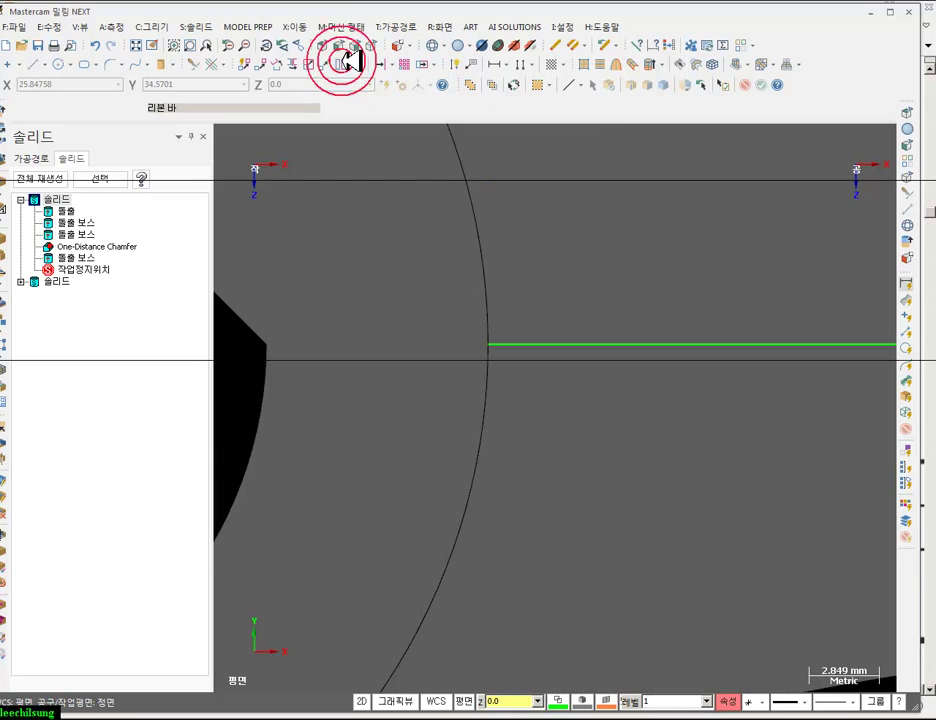
- In the front view, add a line parallel to the profile's tall vertical line, about 4.4 mm inside the central boss
click(352, 47)
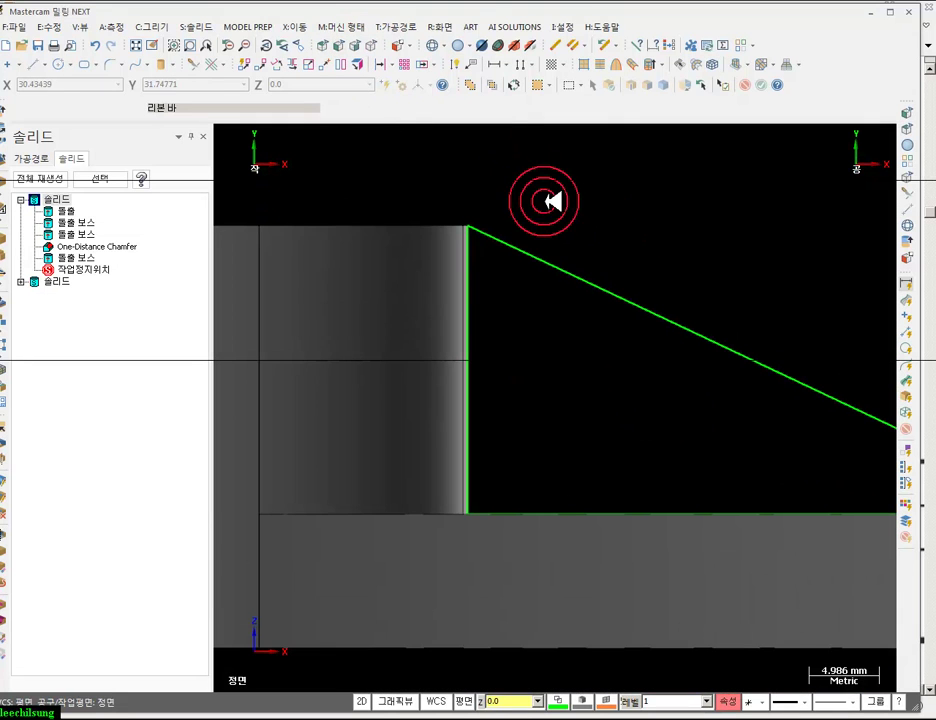
click(458, 45)
click(478, 283)
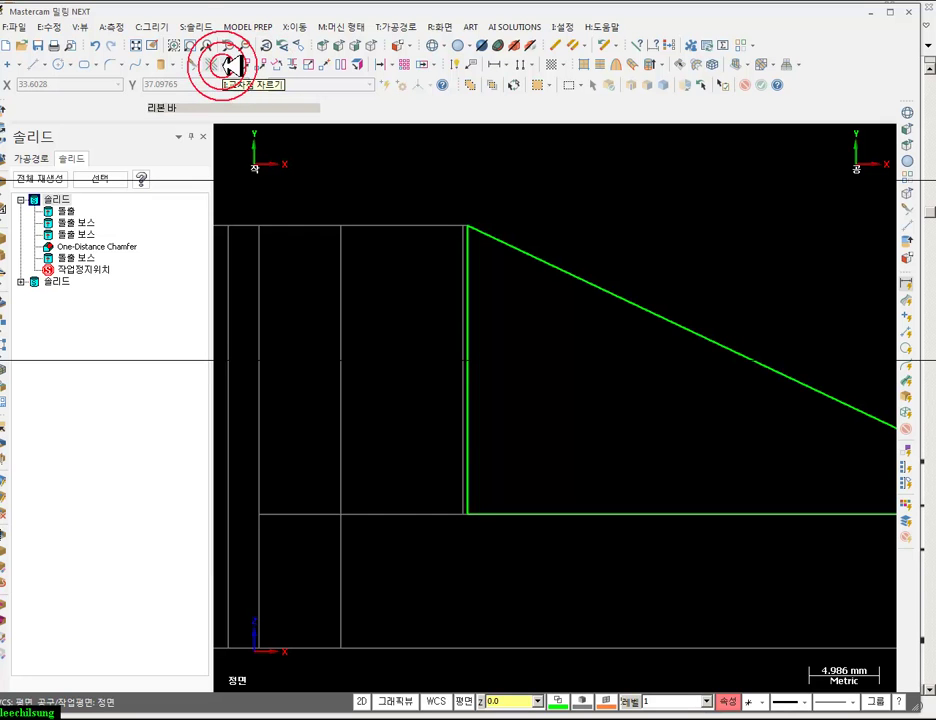
click(45, 64)
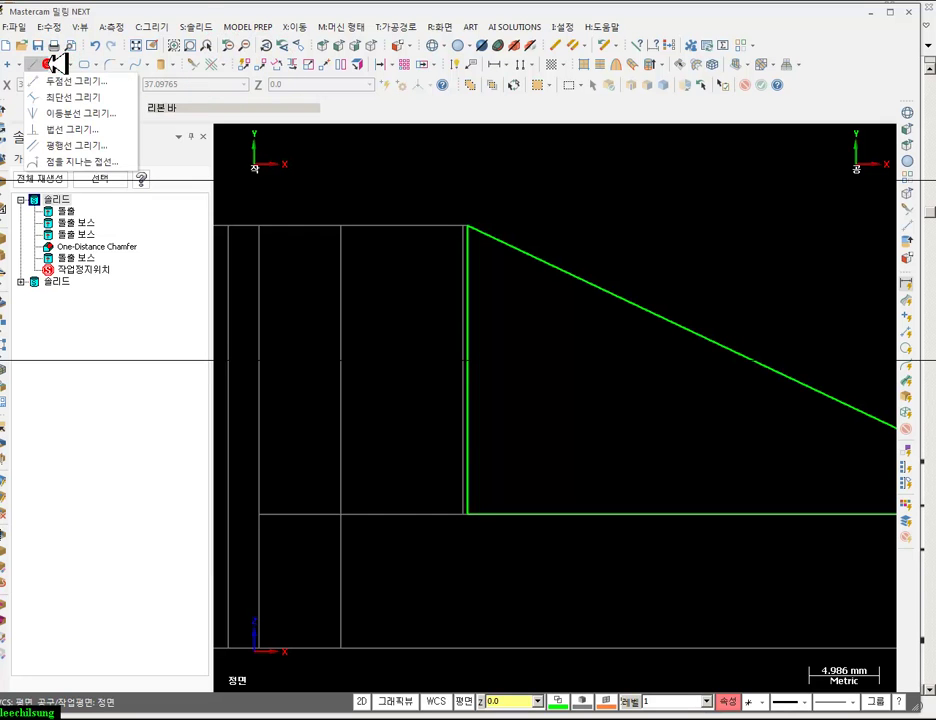
click(62, 129)
click(470, 281)
click(405, 299)
click(652, 169)
click(667, 107)
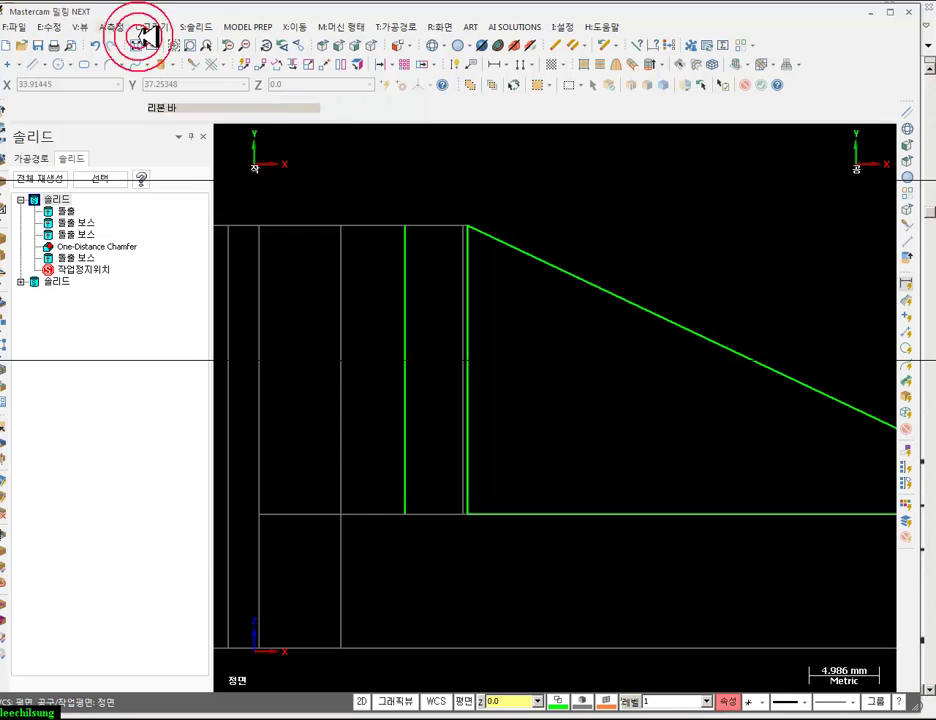
- Connect the upper and lower ends of the new parallel line to the rib profile with two horizontal lines
click(52, 63)
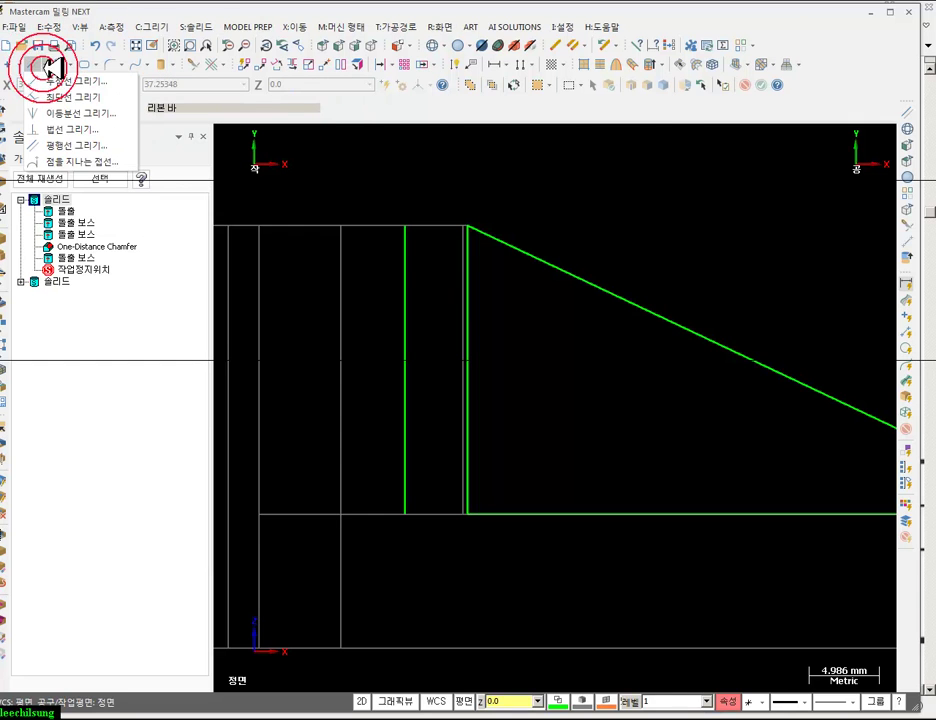
click(57, 80)
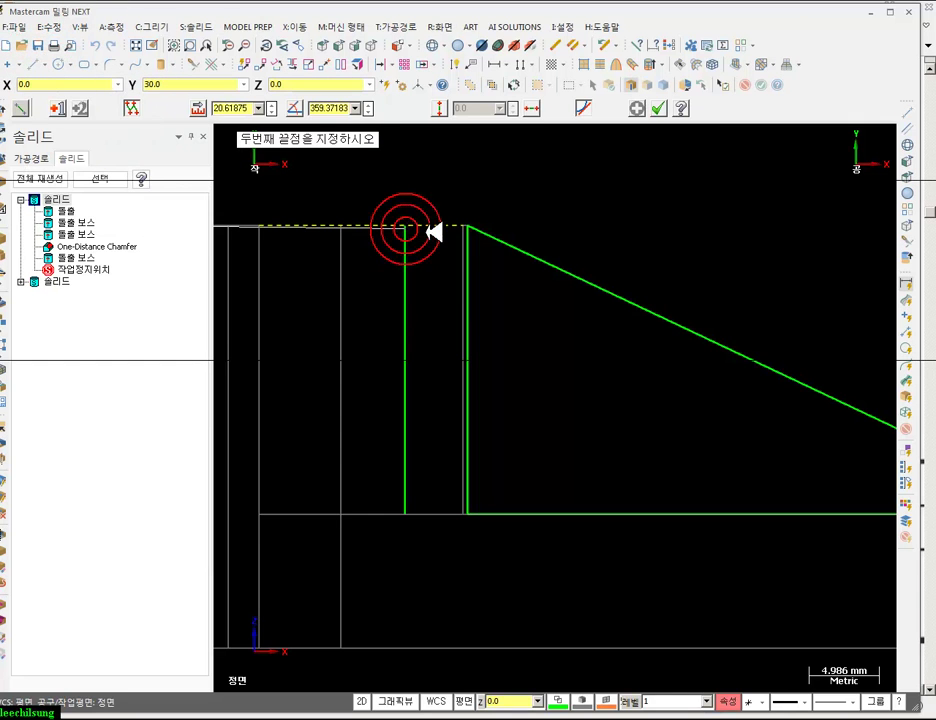
scroll(470, 258, up, 2)
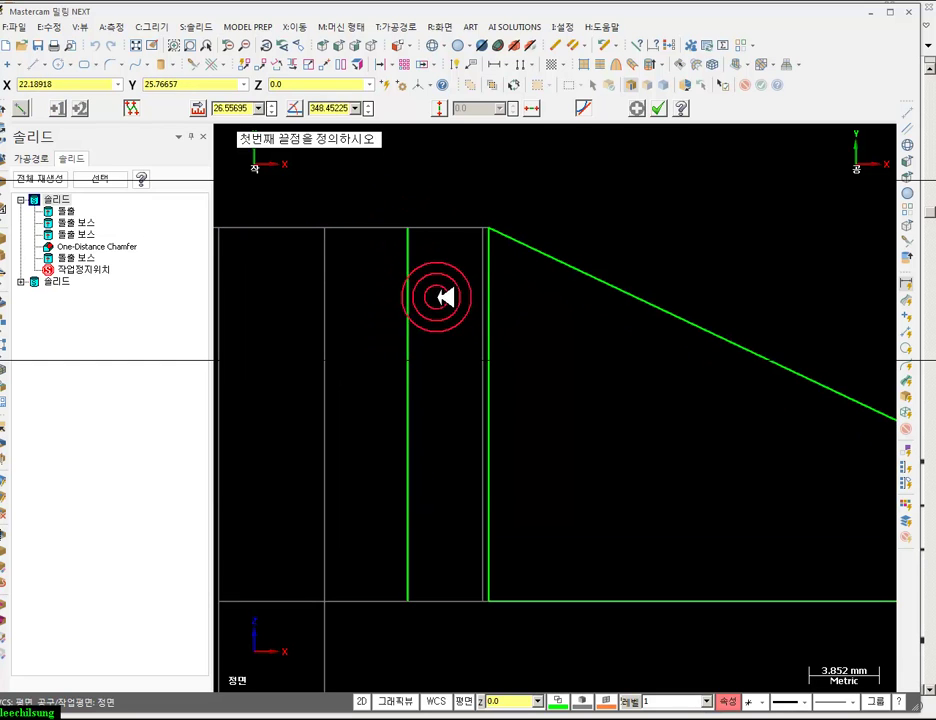
click(415, 264)
click(492, 264)
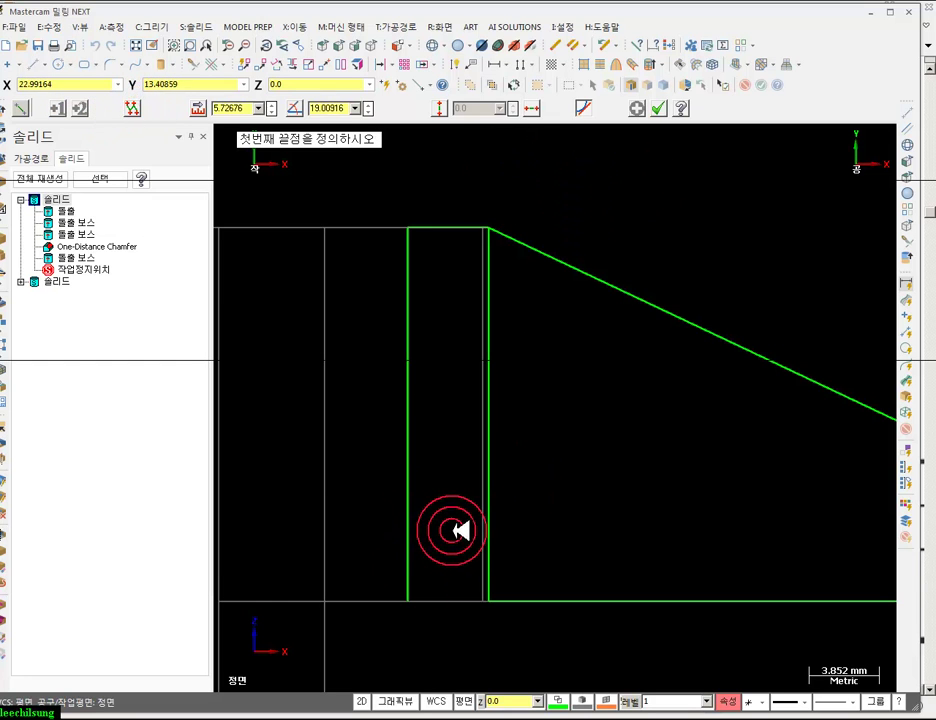
click(409, 590)
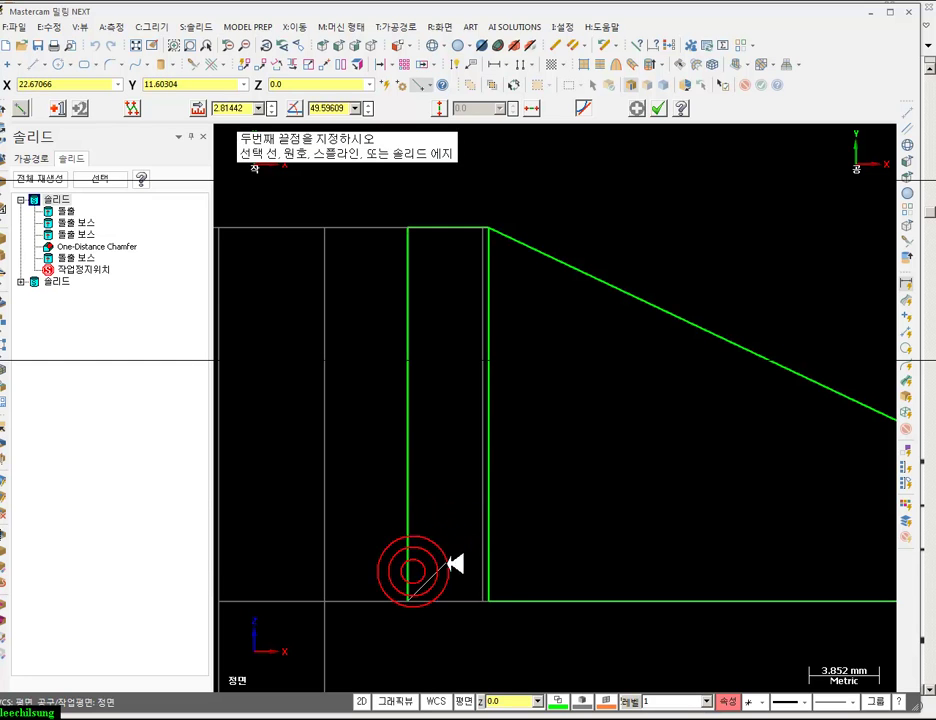
click(498, 573)
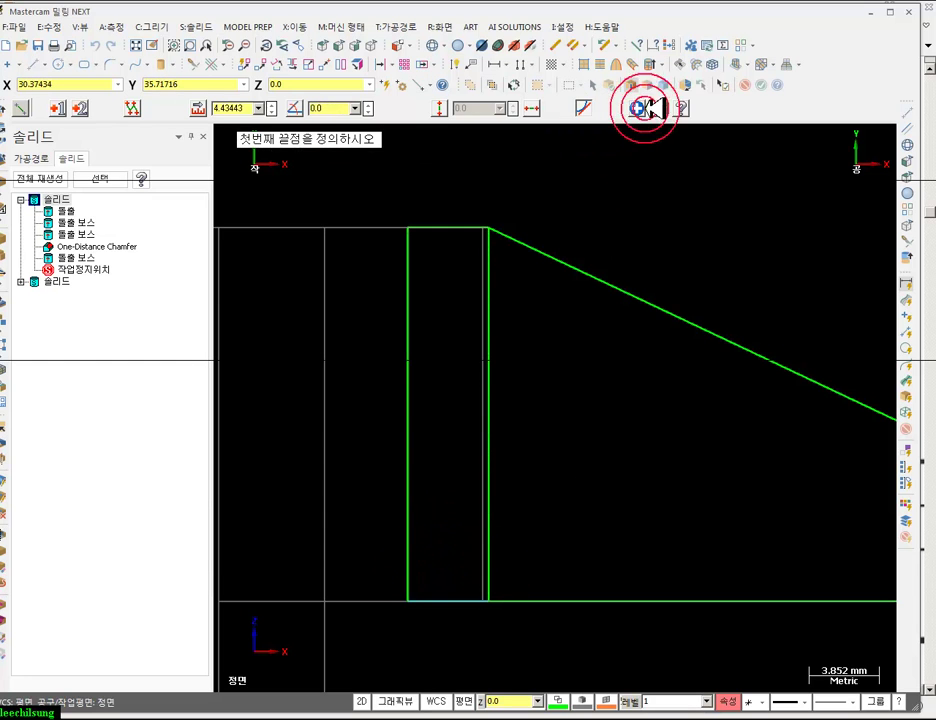
click(658, 108)
- Delete the original vertical profile line at the central boss's wall
scroll(464, 198, down, 2)
click(490, 274)
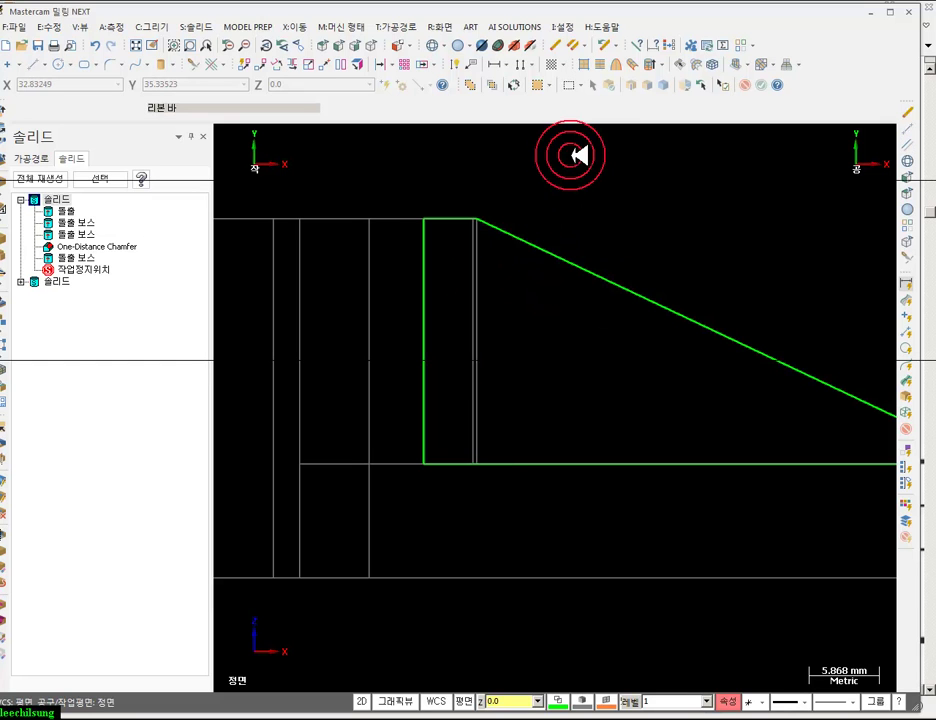
scroll(438, 207, down, 2)
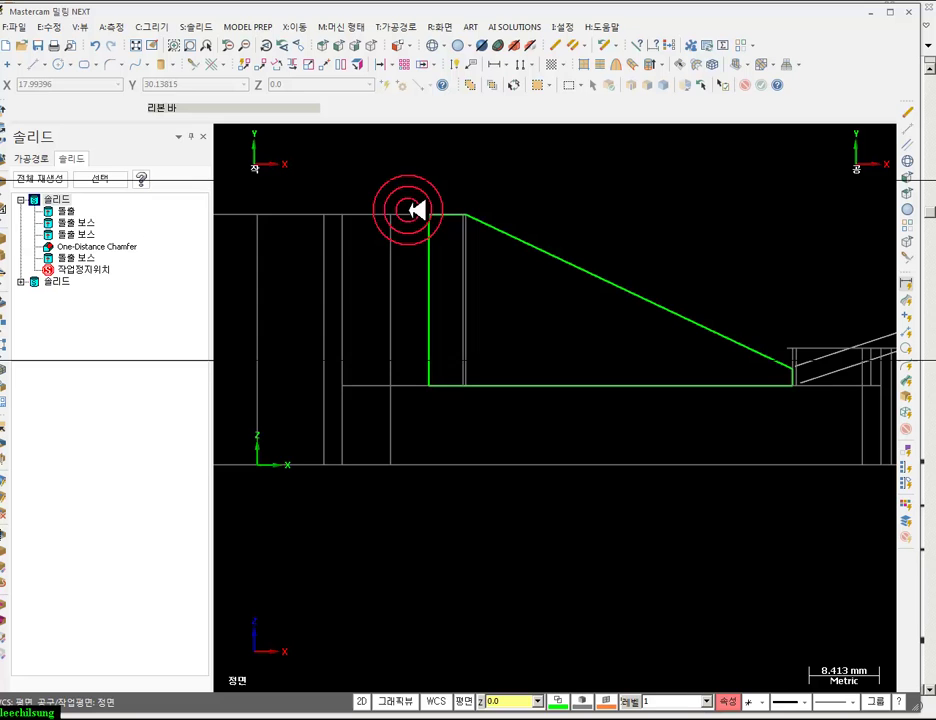
- Isolate the extended rib profile, the lever solid and the line along the old rib's lower side edge in wireframe
click(466, 44)
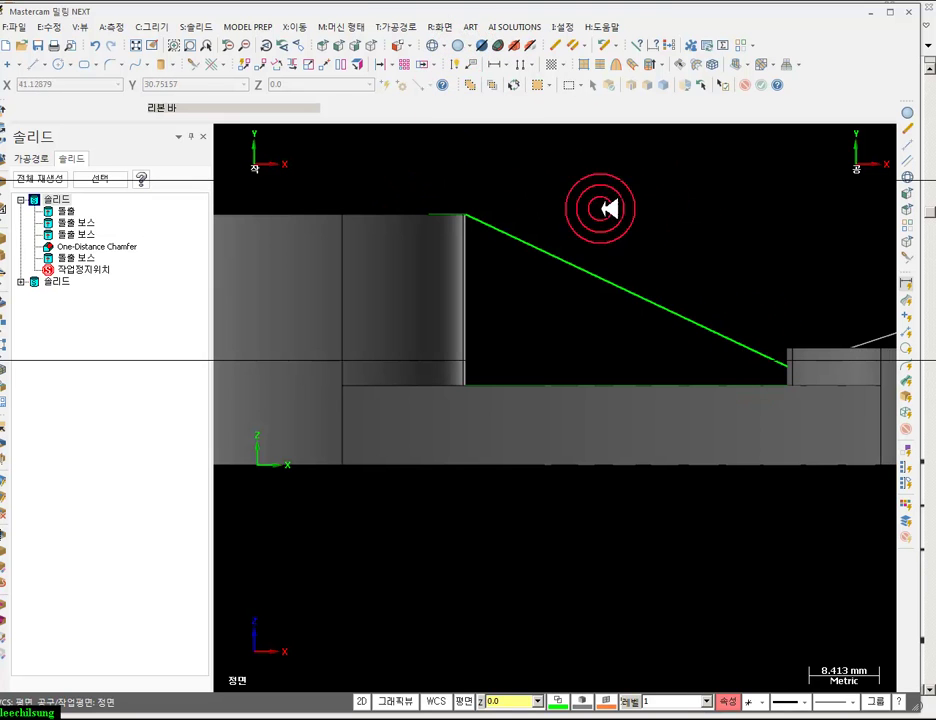
mouse_move(585, 236)
middle_down()
mouse_move(585, 313)
mouse_move(612, 313)
mouse_move(578, 262)
mouse_move(470, 263)
middle_up()
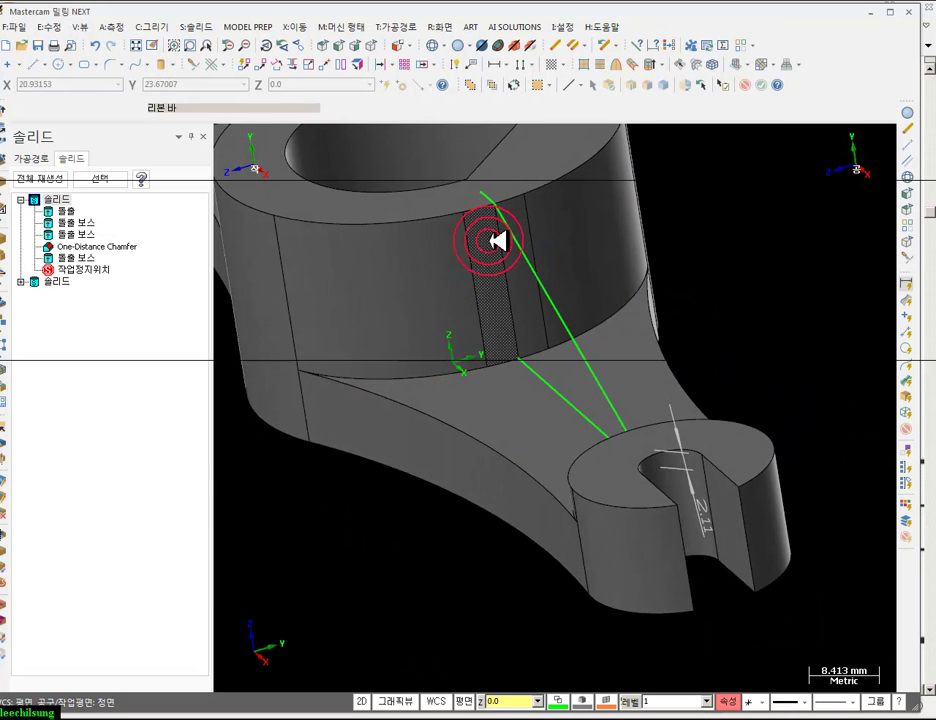
mouse_move(540, 259)
middle_down()
mouse_move(449, 360)
mouse_move(507, 349)
middle_up()
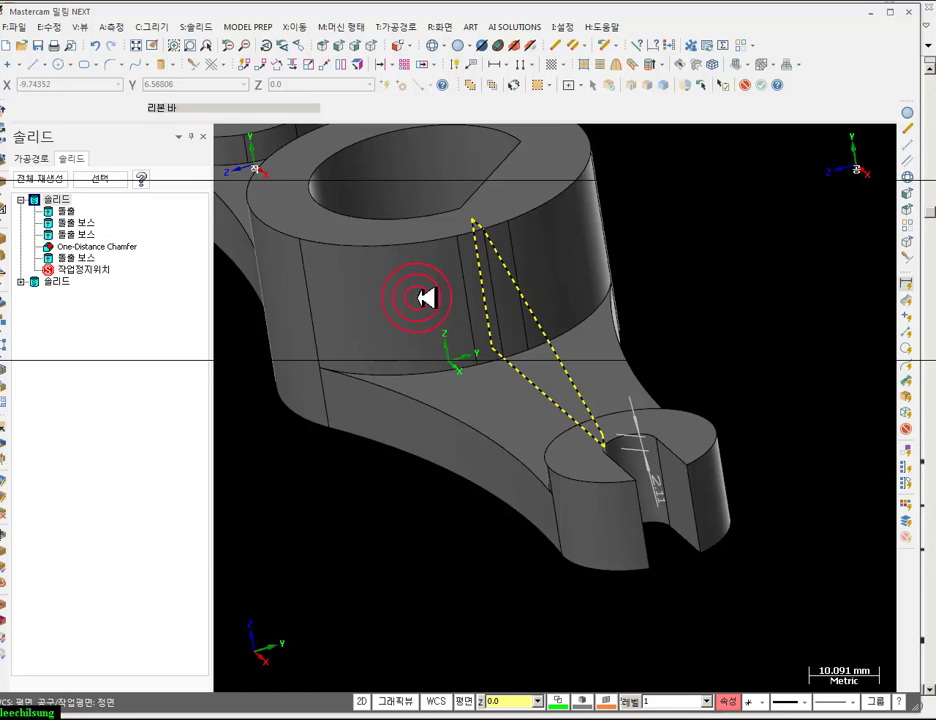
click(382, 277)
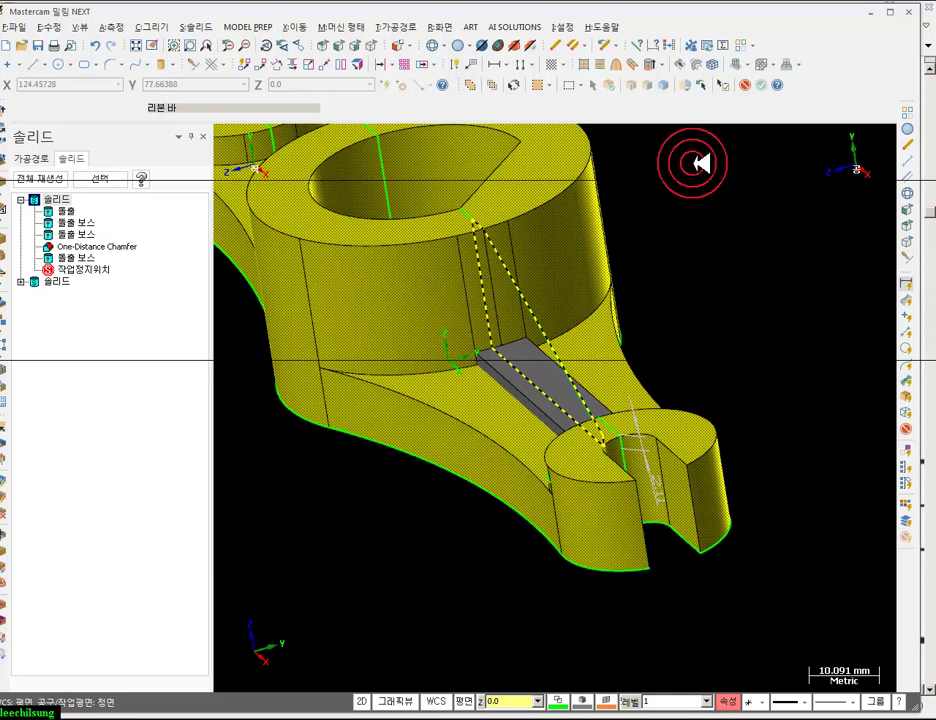
click(432, 45)
scroll(558, 378, up, 3)
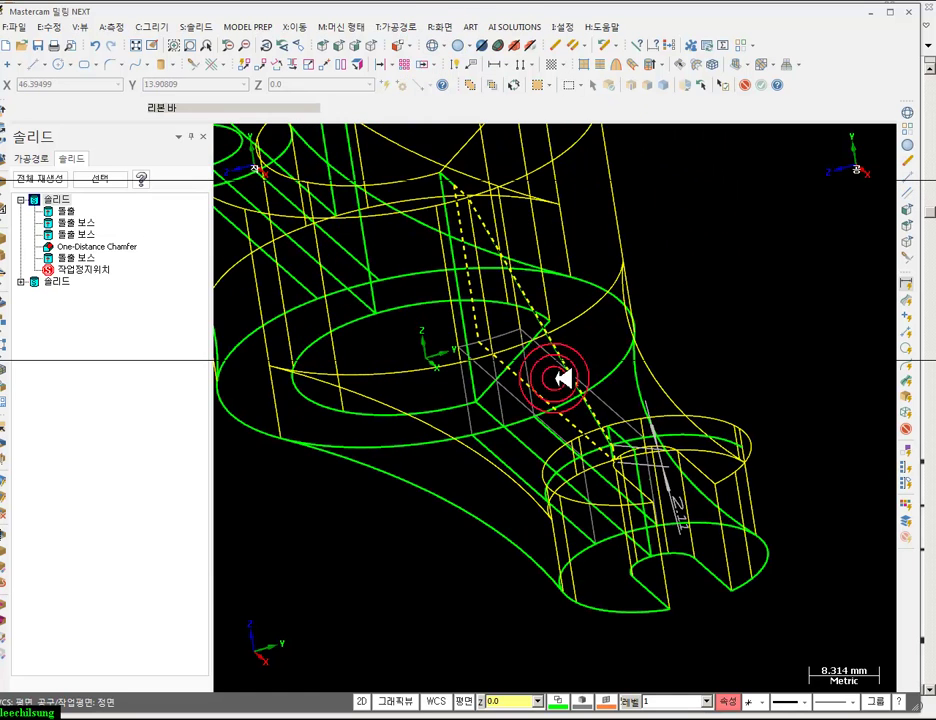
scroll(642, 382, down, 1)
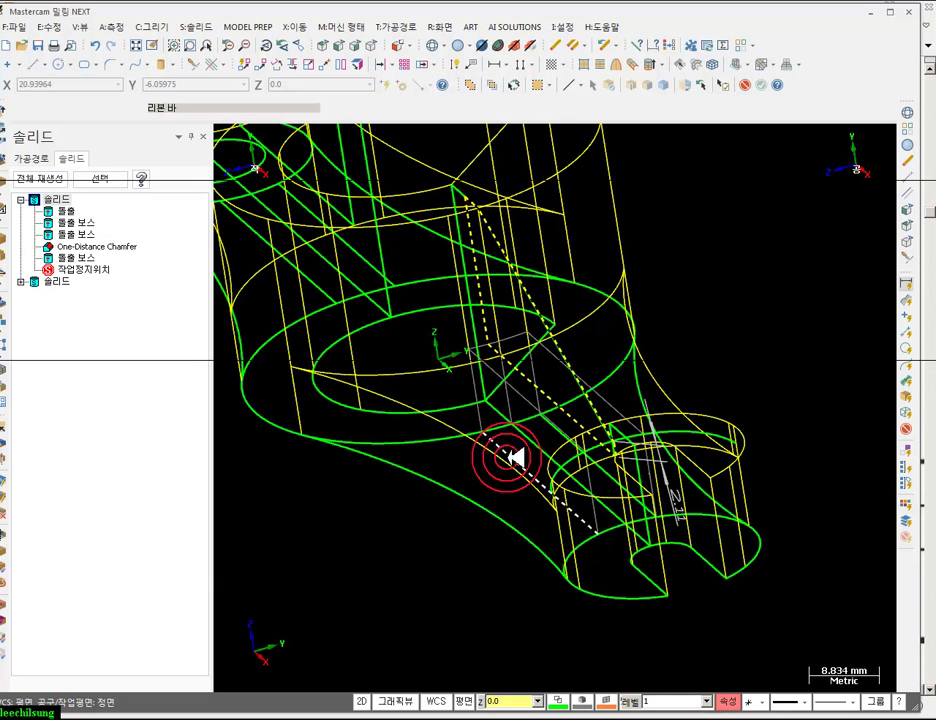
key(alt+e)
scroll(623, 376, up, 2)
scroll(607, 347, down, 3)
middle_drag(622, 330, 606, 304)
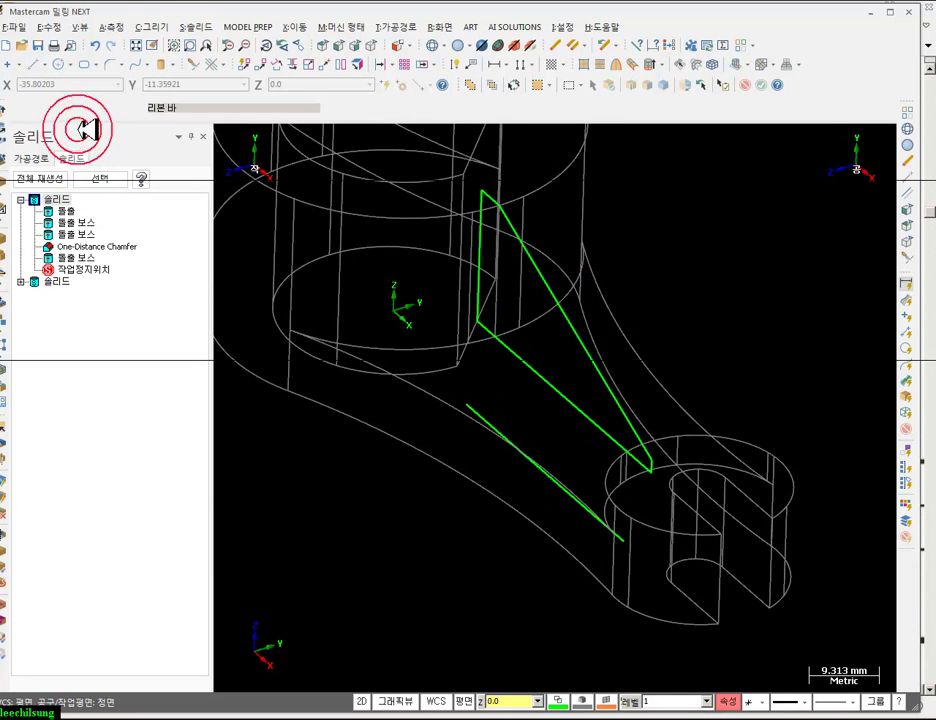
- Set up a solid extrusion of the closed rib profile as a new body and open its distance for editing
click(194, 27)
click(238, 44)
click(555, 291)
click(77, 533)
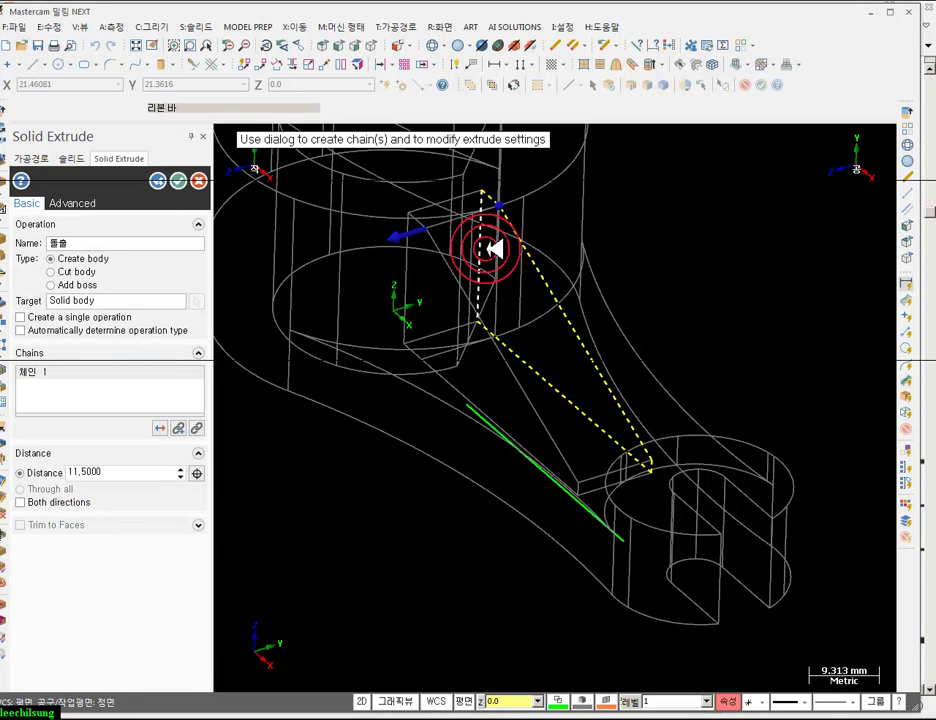
click(88, 468)
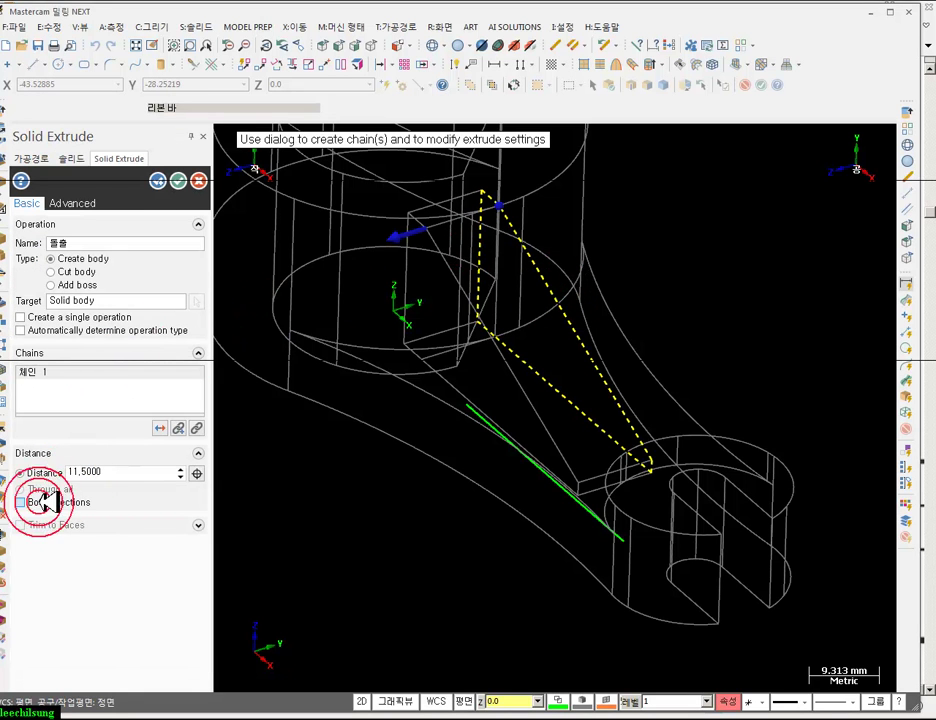